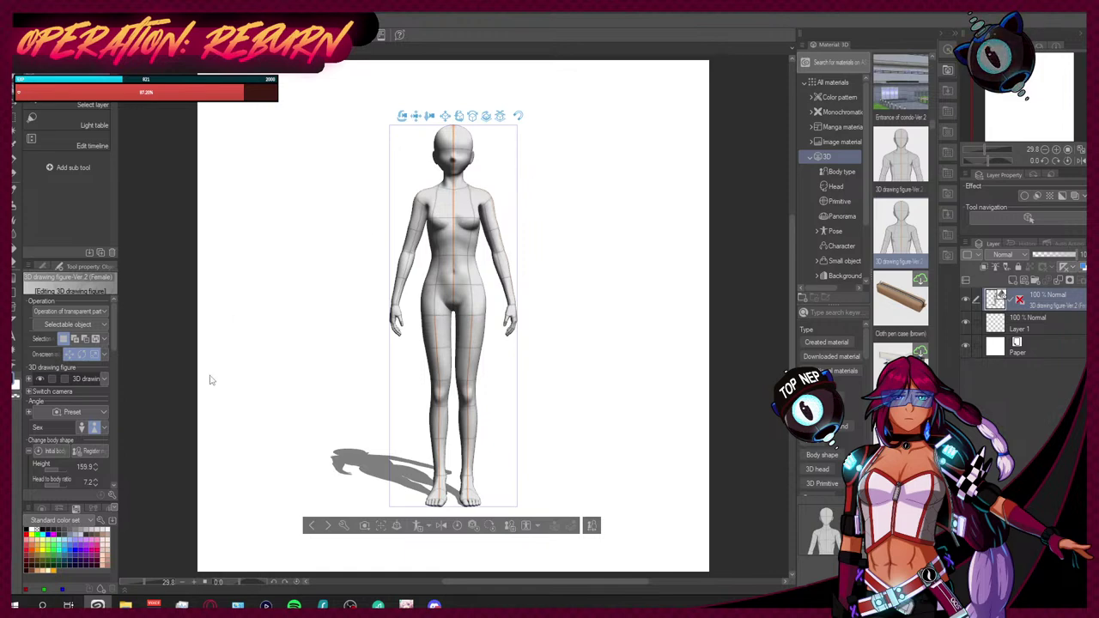
Step: Set the 3D drawing figure's height to 158.0 and its head-to-body ratio to 8.0
click(87, 465)
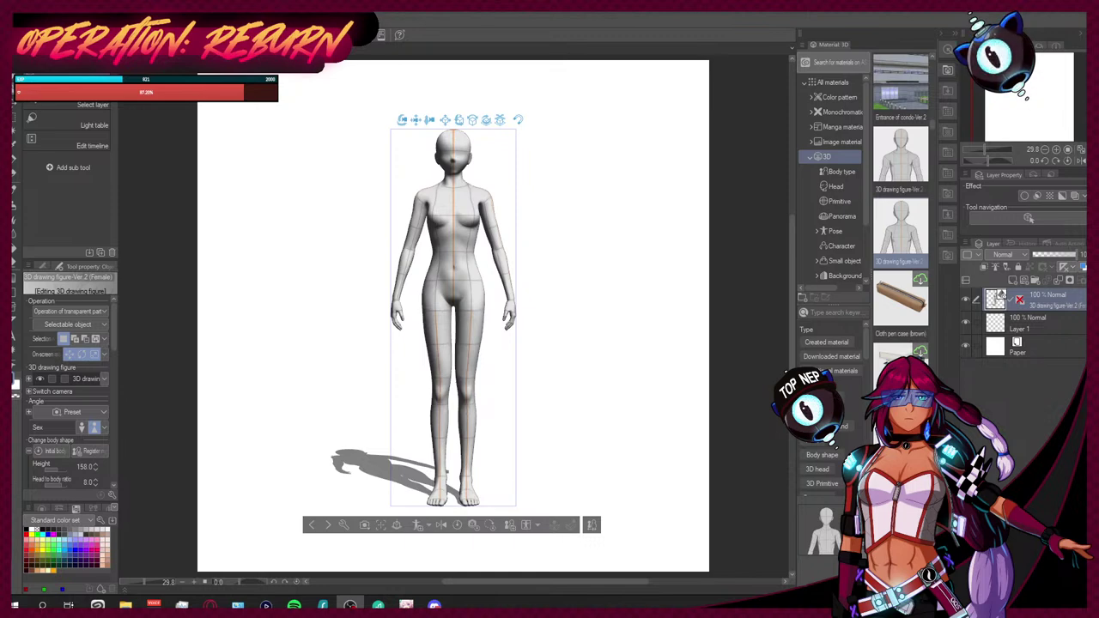
scroll(791, 284, down, 2)
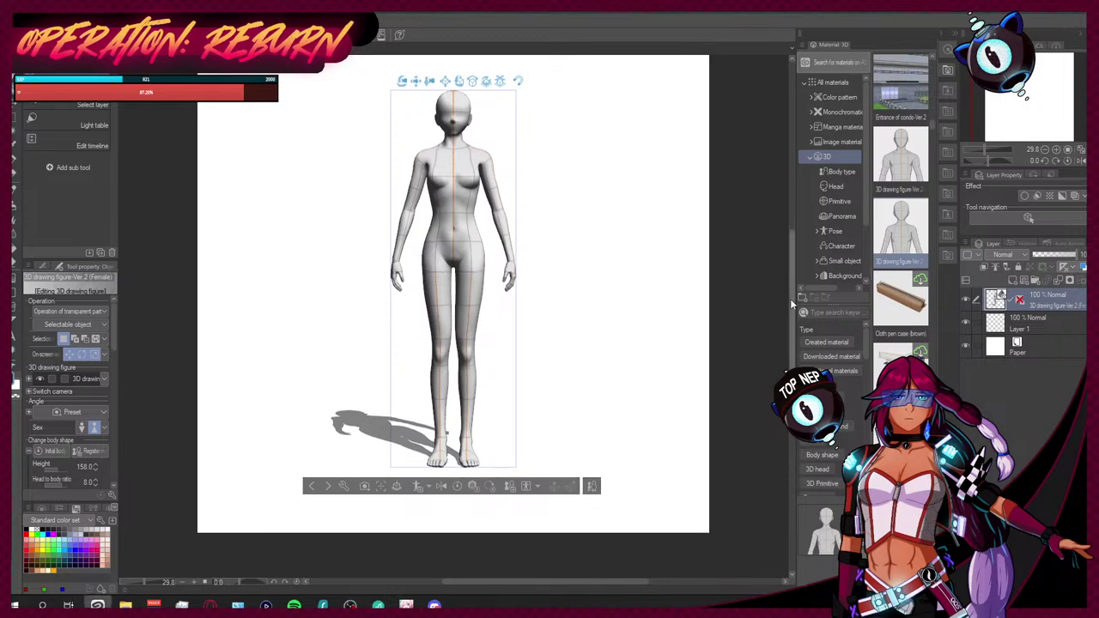
Step: Open the downloaded materials and browse them for a pose to put on the figure
click(851, 227)
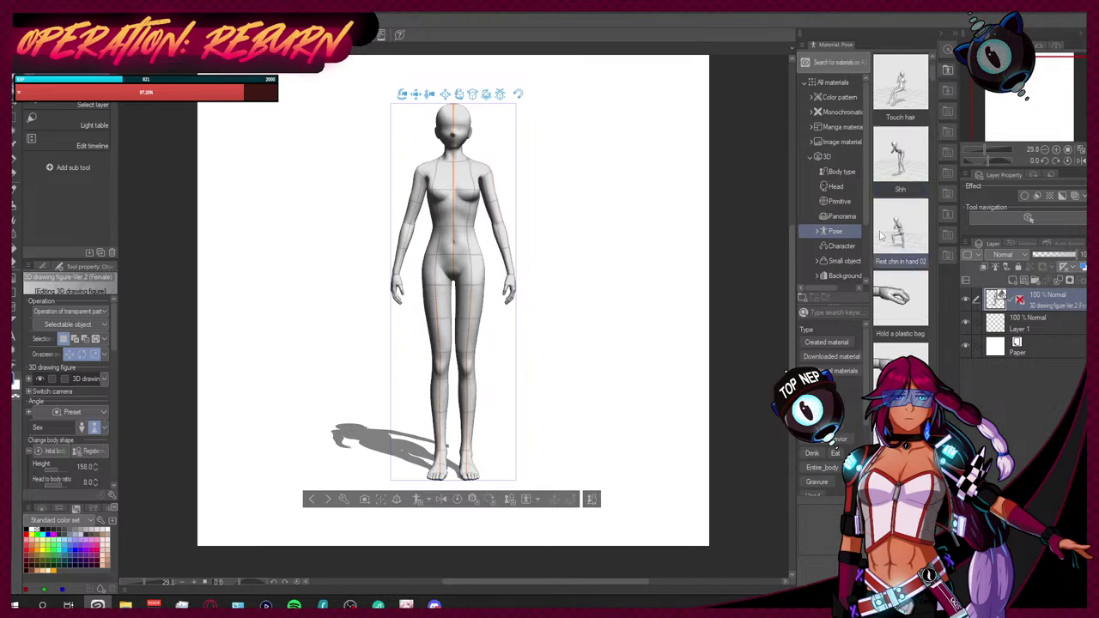
scroll(835, 210, down, 3)
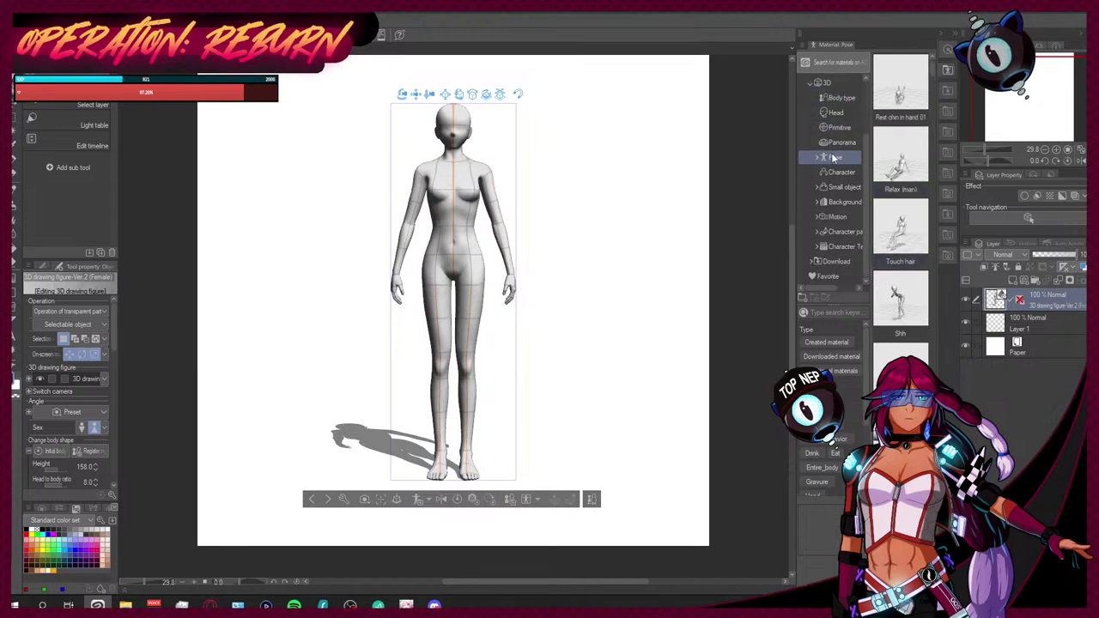
click(836, 261)
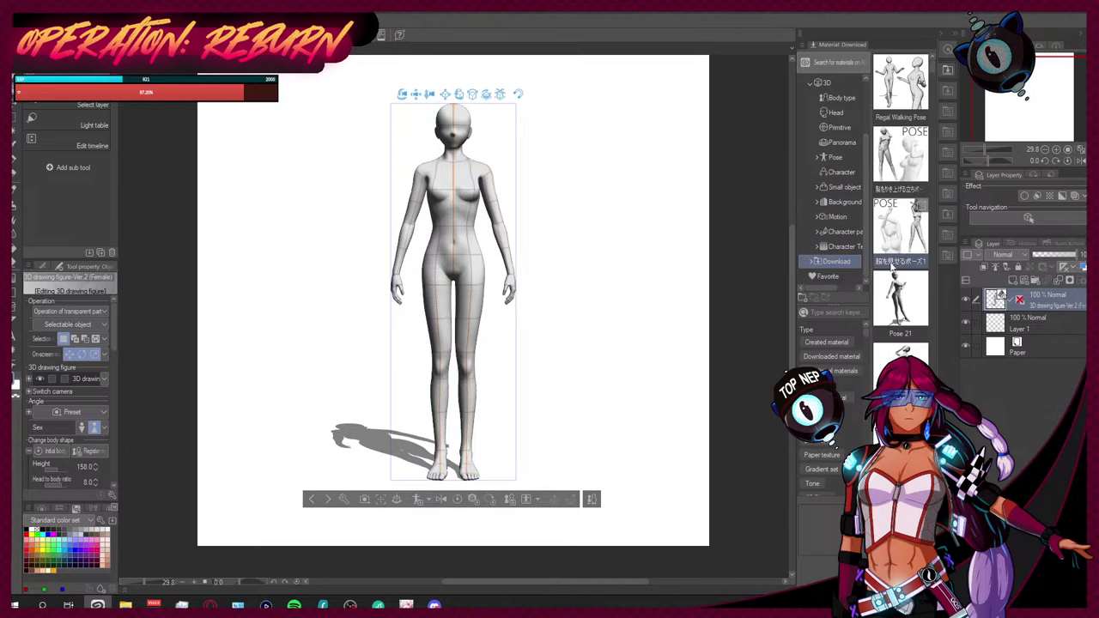
scroll(934, 306, down, 2)
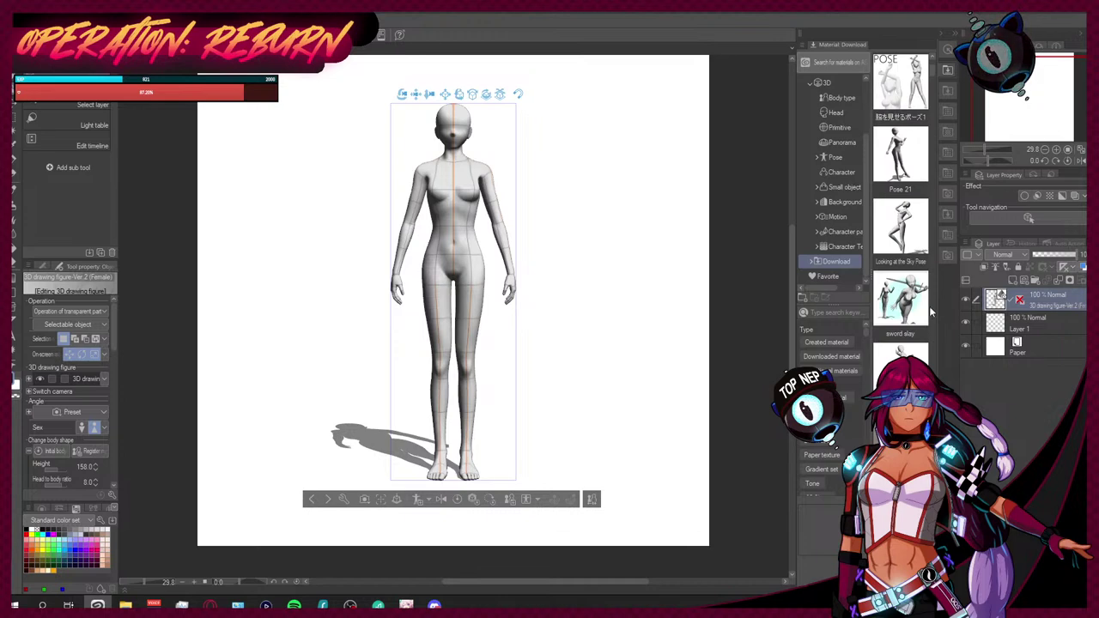
scroll(927, 308, down, 2)
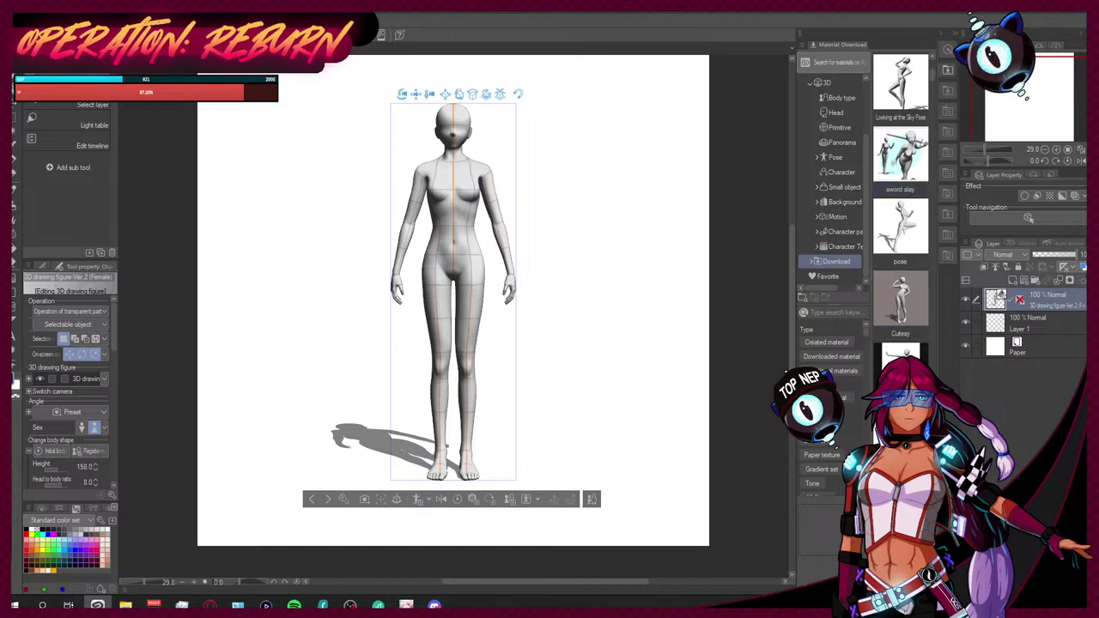
key(alt+f)
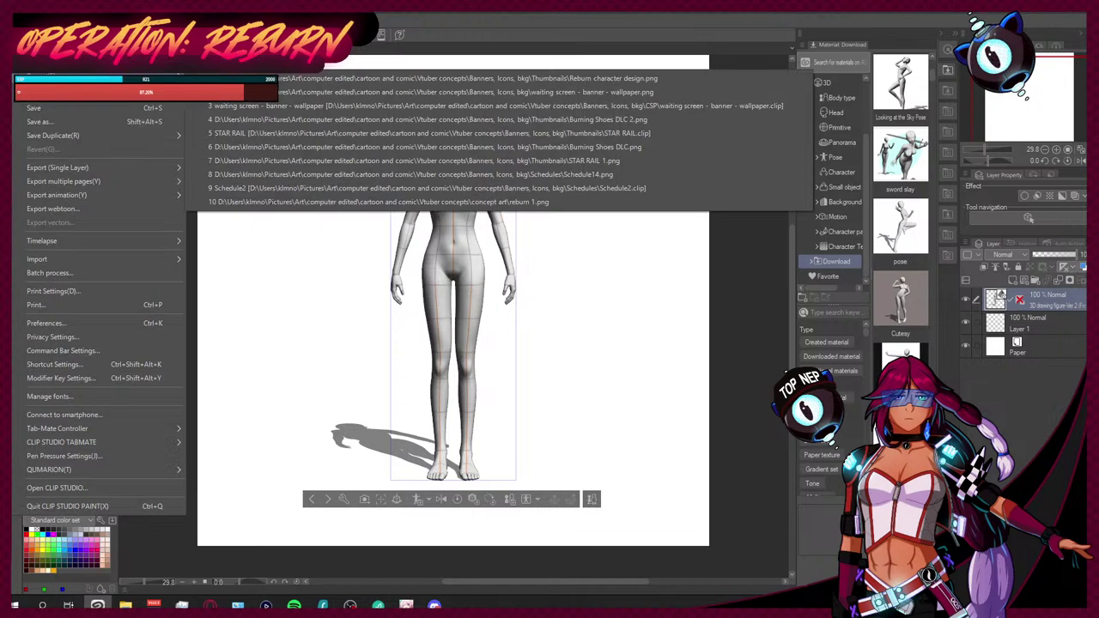
key(Escape)
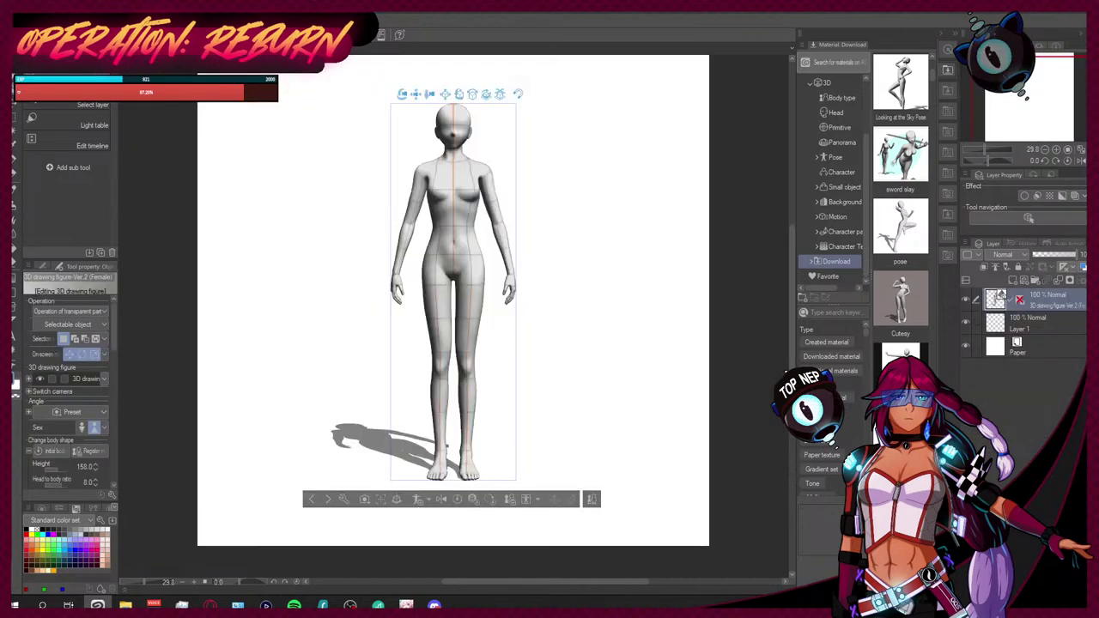
key(alt+f)
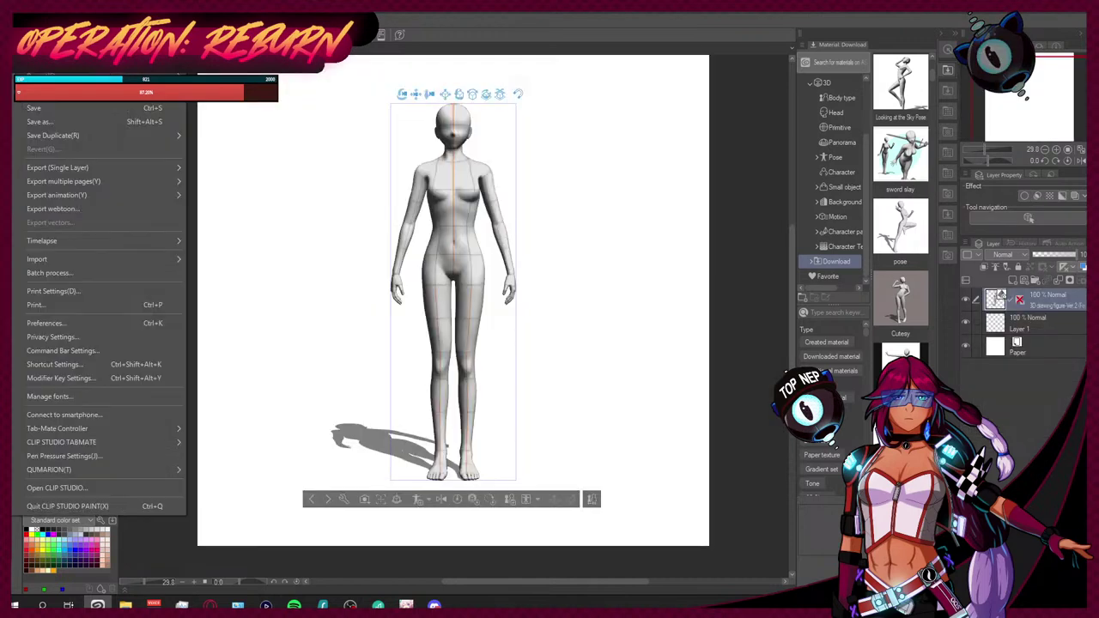
key(Escape)
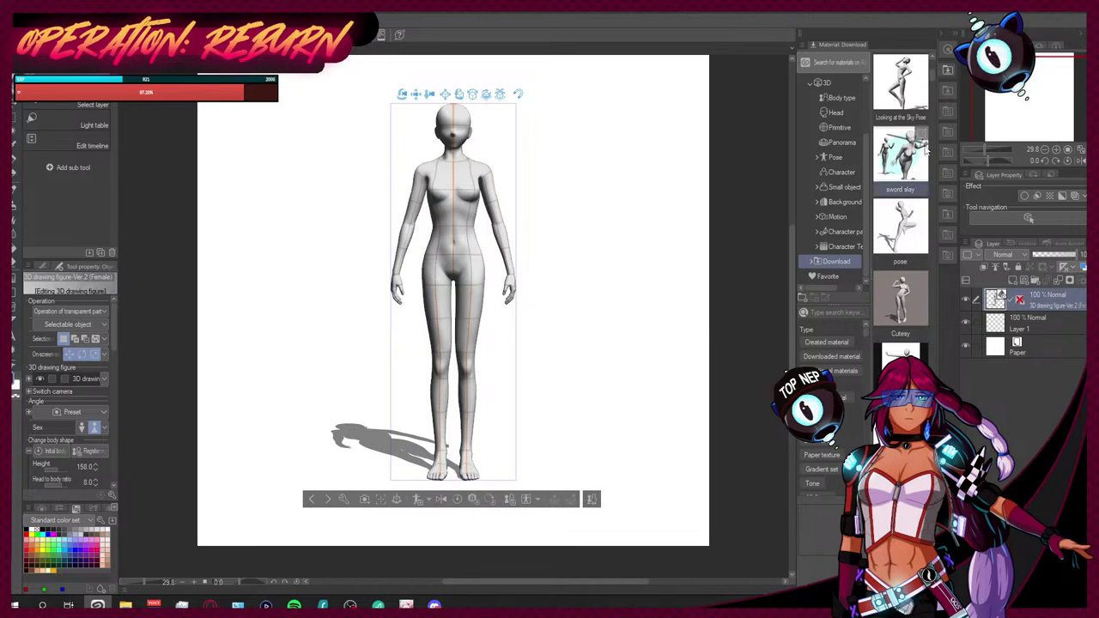
Step: Try the downloaded ピース飛行機 pose on the 3D drawing figure
scroll(934, 79, down, 2)
scroll(934, 79, up, 1)
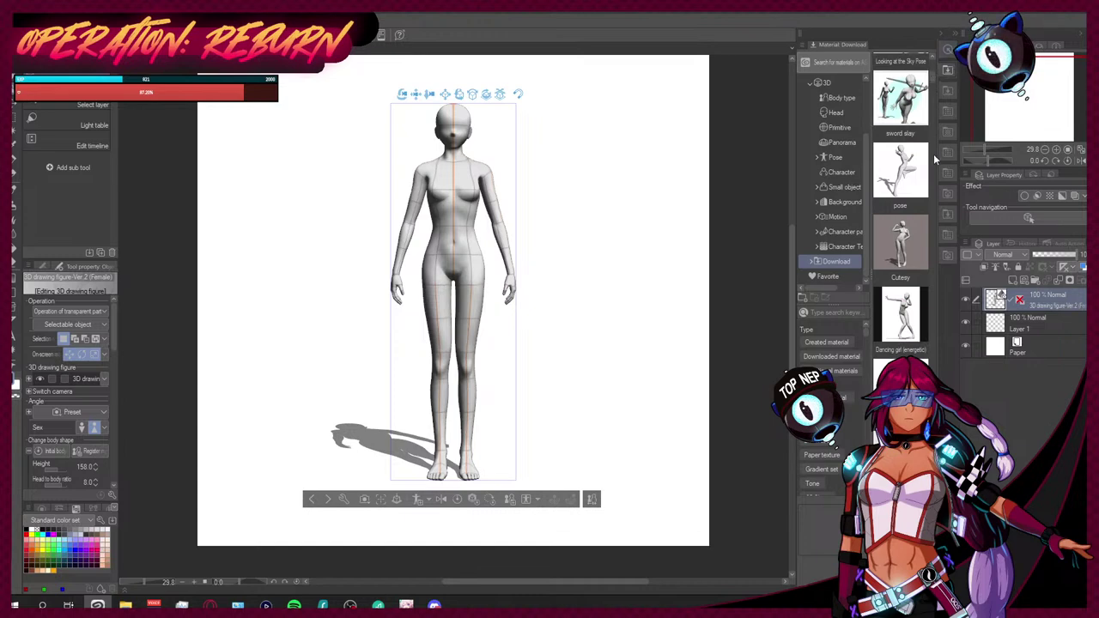
scroll(930, 161, down, 1)
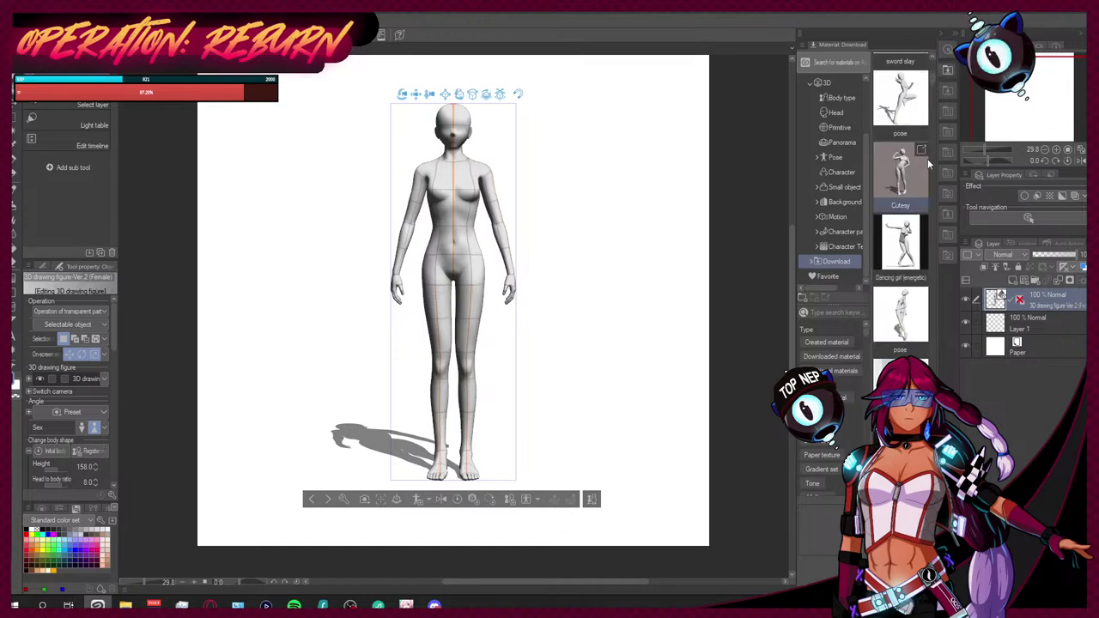
scroll(932, 237, down, 1)
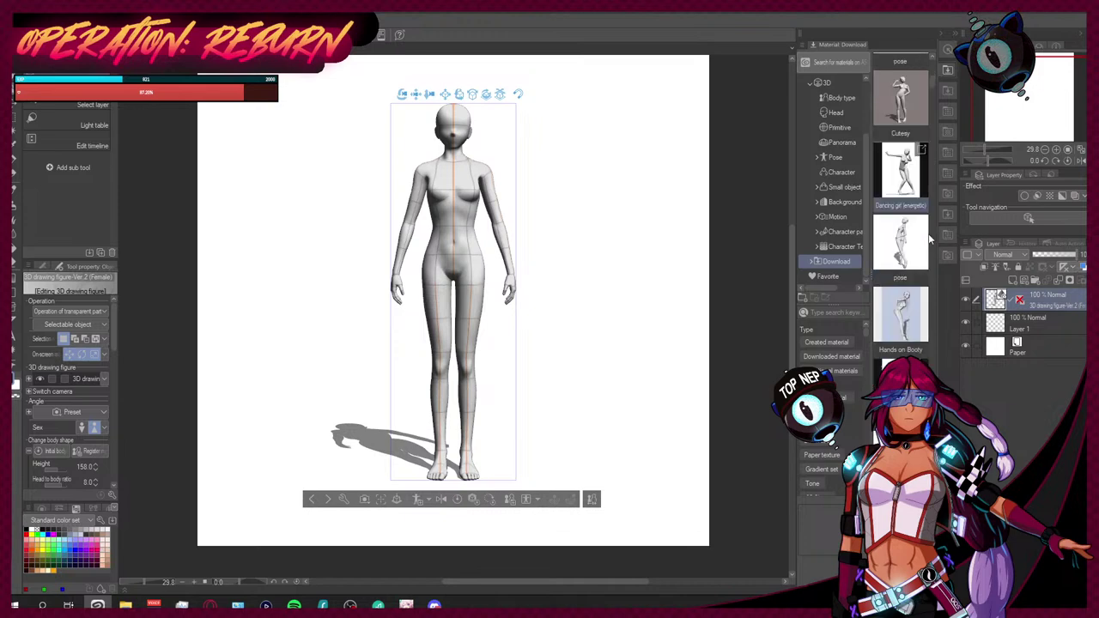
scroll(928, 236, down, 2)
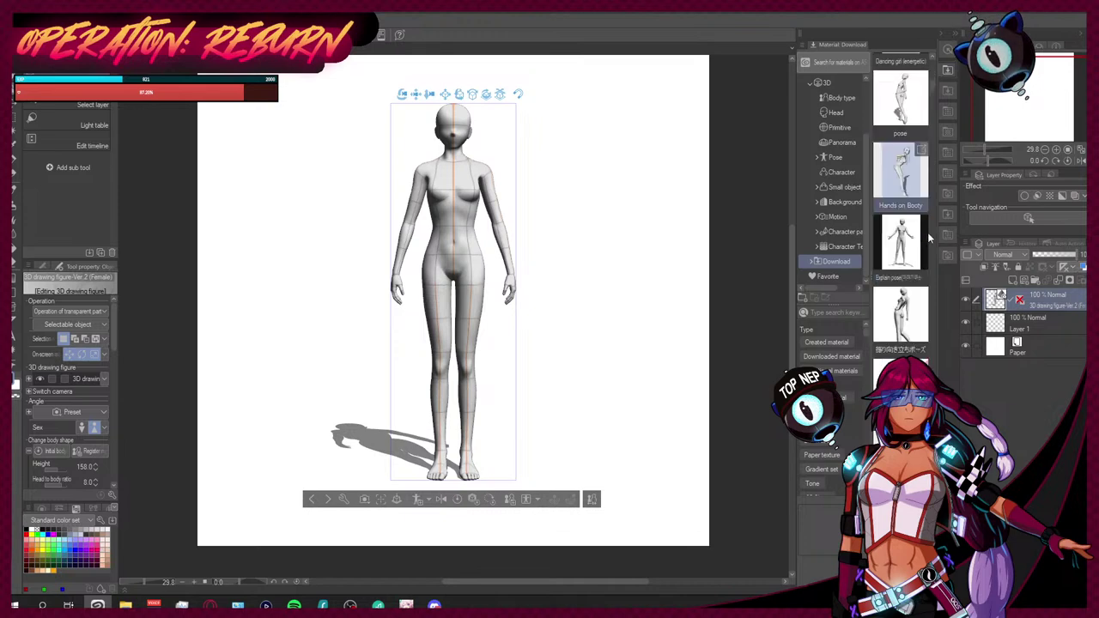
drag(901, 313, 466, 243)
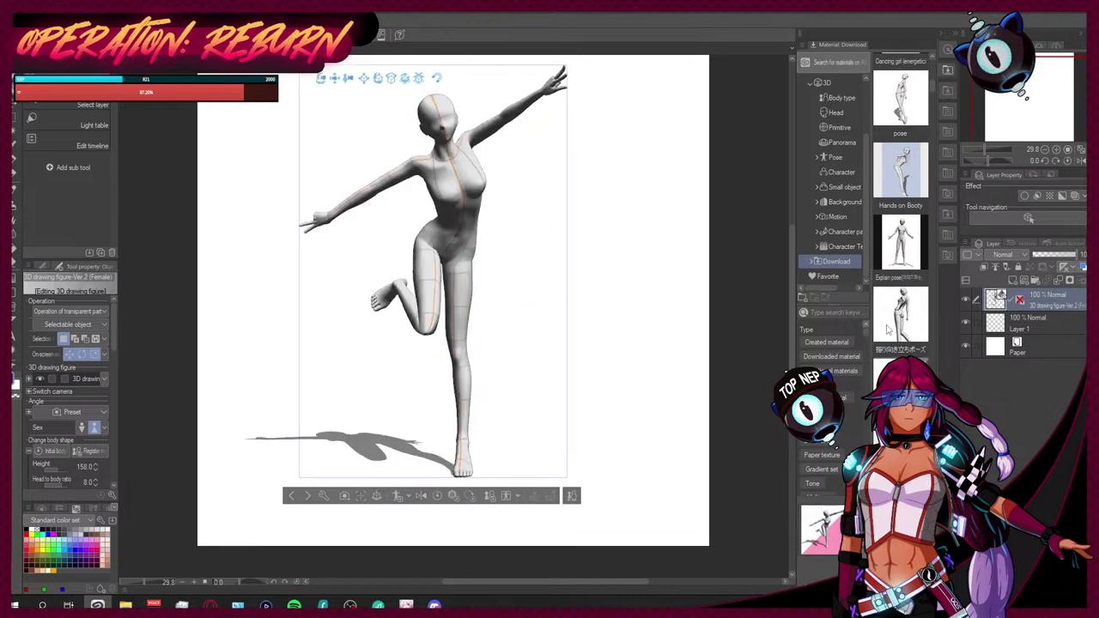
Step: Try a downloaded Female Fighter pose with one leg bent up and one forearm raised on the 3D figure
scroll(899, 335, down, 1)
scroll(901, 343, down, 1)
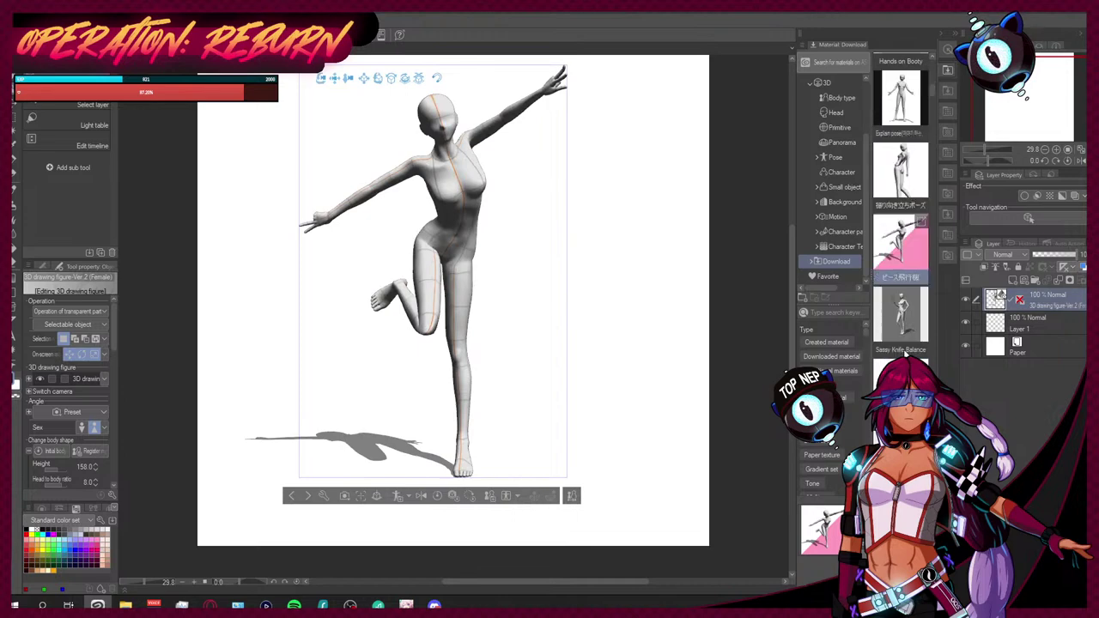
scroll(900, 326, down, 4)
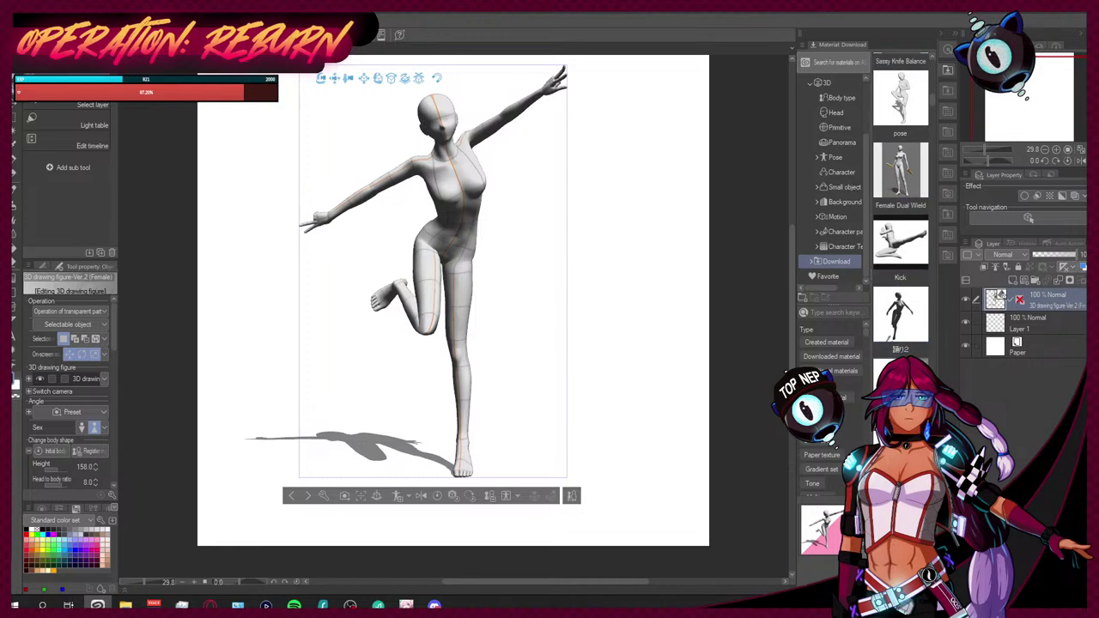
scroll(899, 249, down, 4)
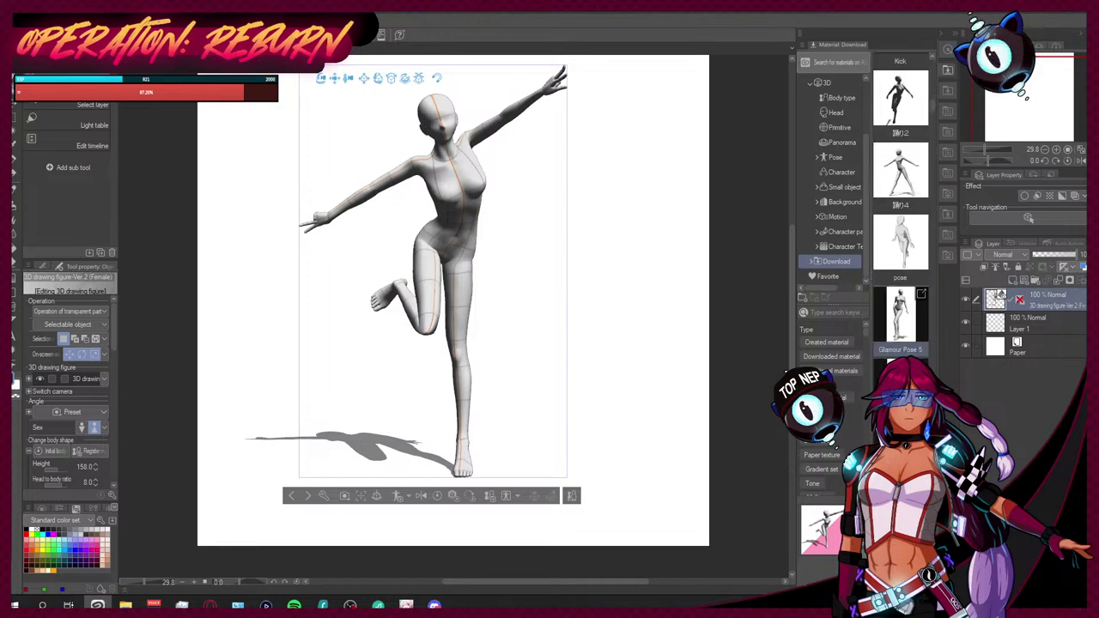
scroll(900, 249, down, 2)
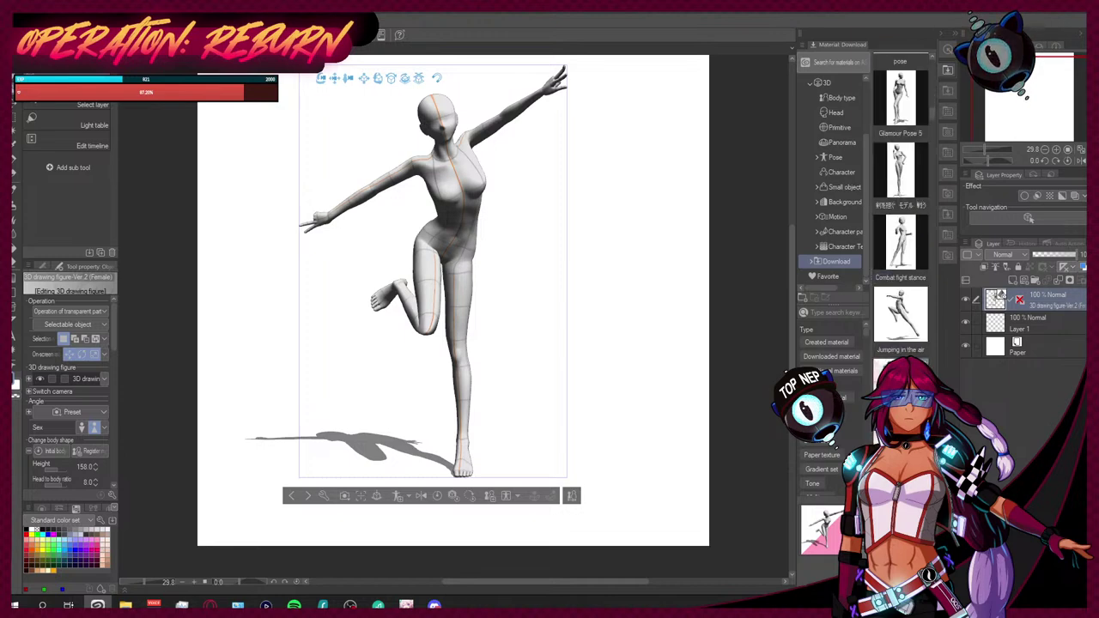
scroll(900, 249, down, 3)
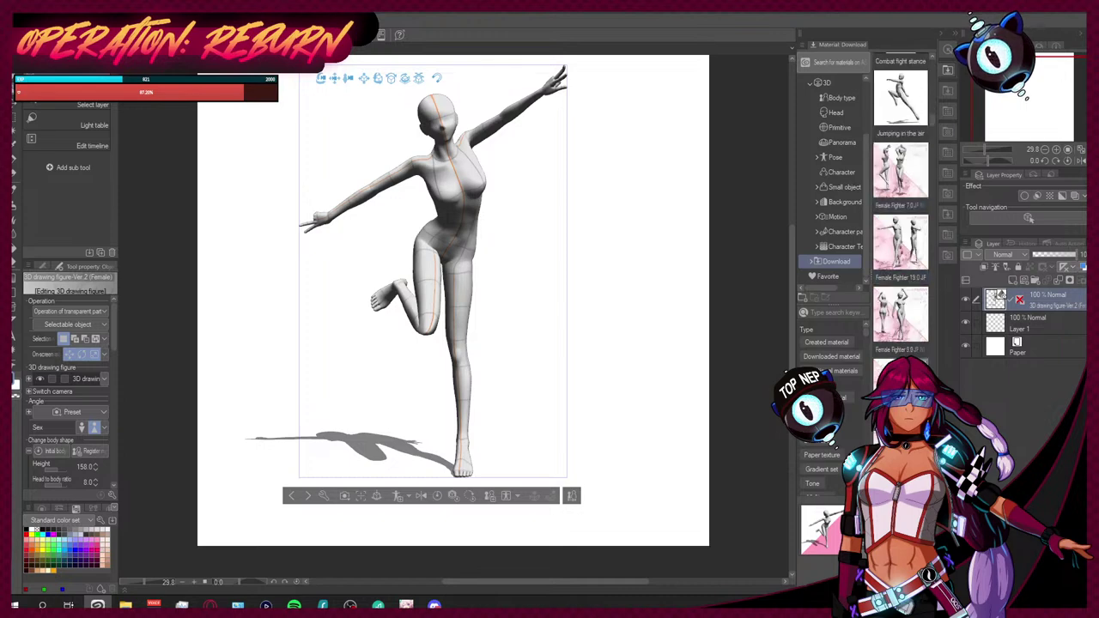
scroll(900, 249, down, 1)
scroll(899, 249, down, 2)
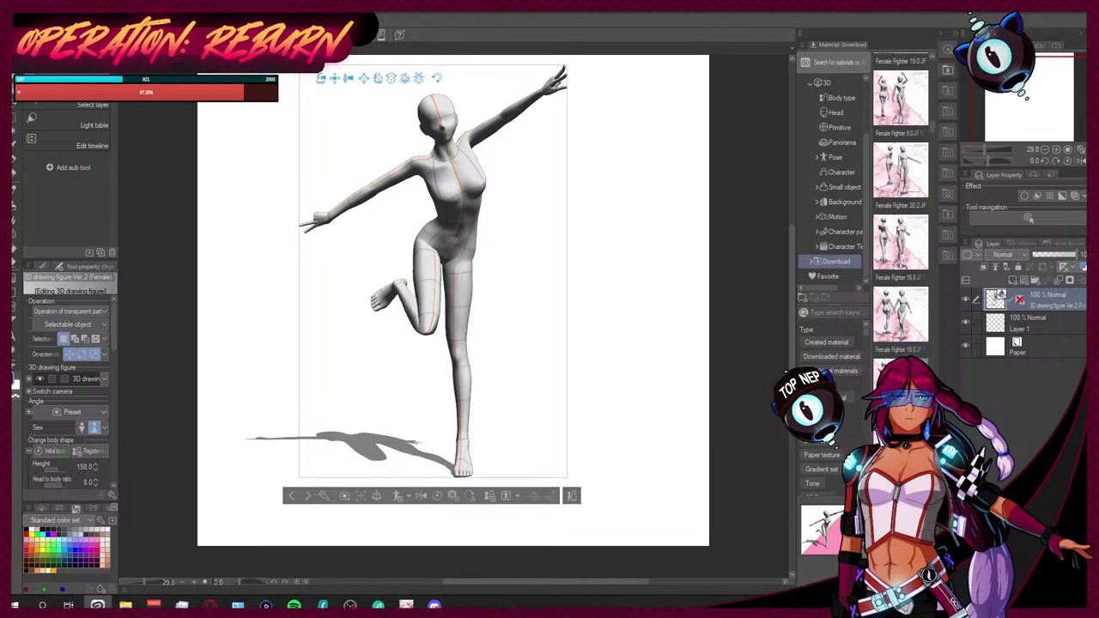
scroll(900, 249, down, 1)
drag(899, 318, 446, 249)
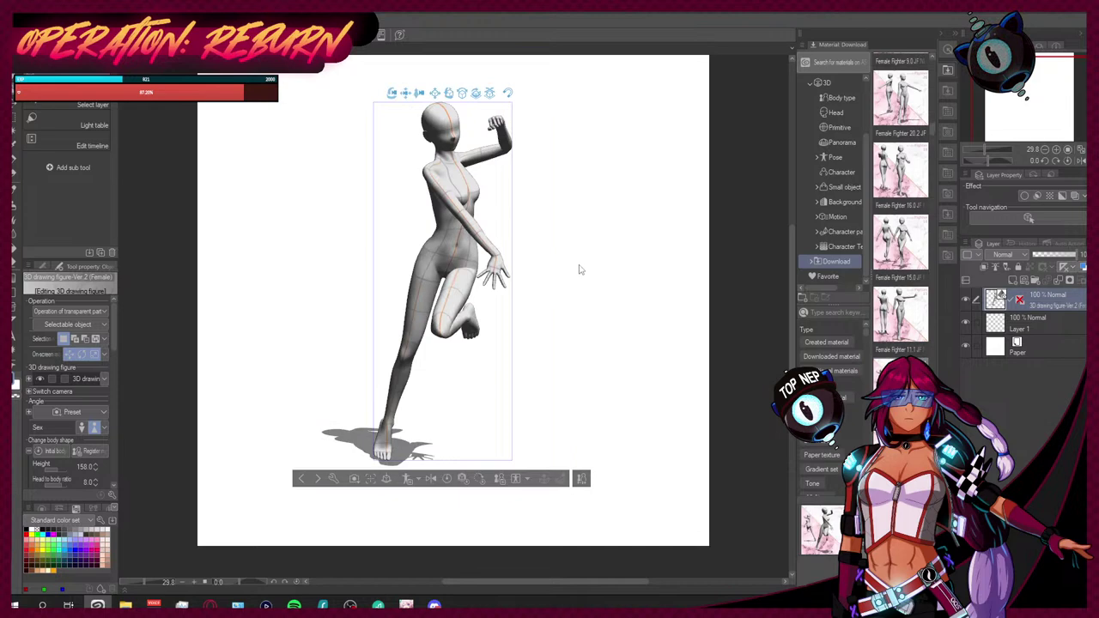
Step: Try two more downloaded poses on the figure: standing with one arm raised, and lifting a knee with both hands near the head
drag(899, 314, 453, 238)
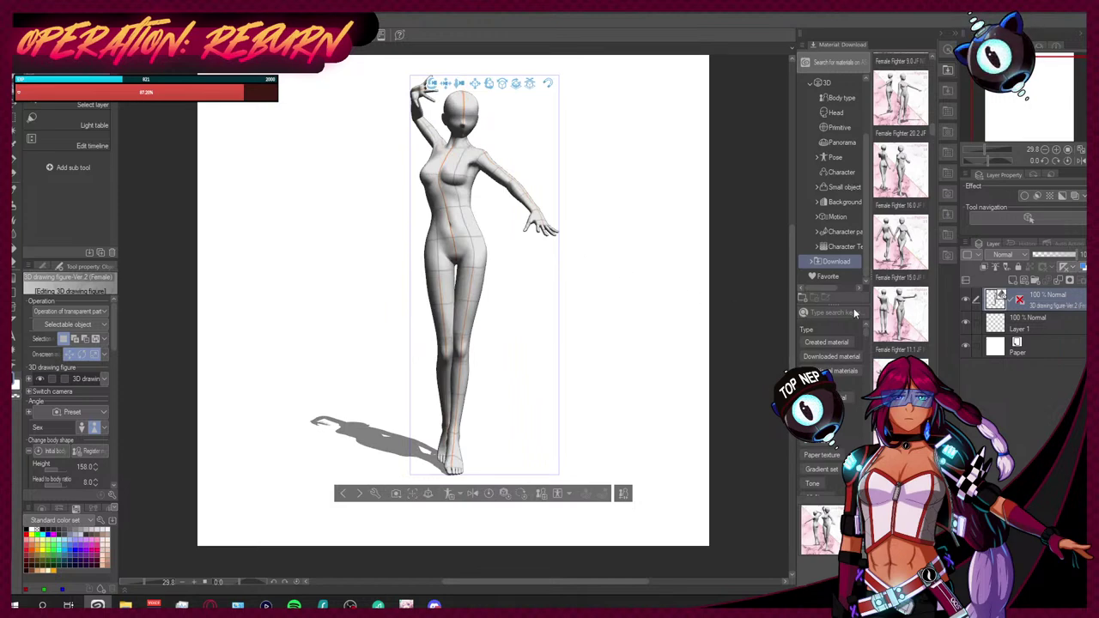
scroll(899, 343, down, 3)
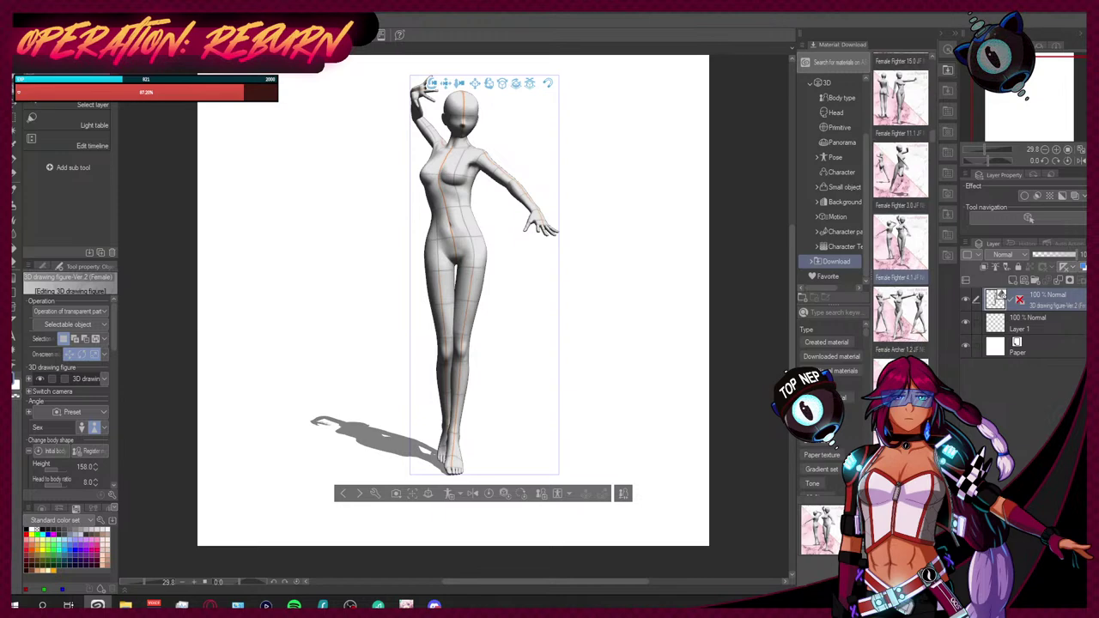
drag(900, 313, 455, 204)
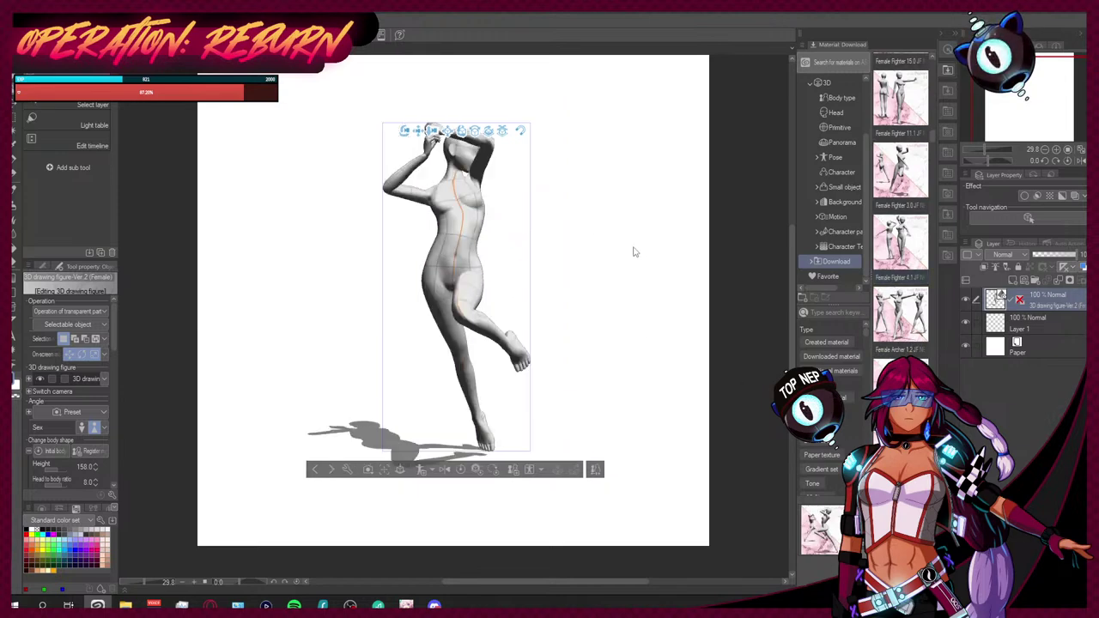
drag(609, 258, 430, 258)
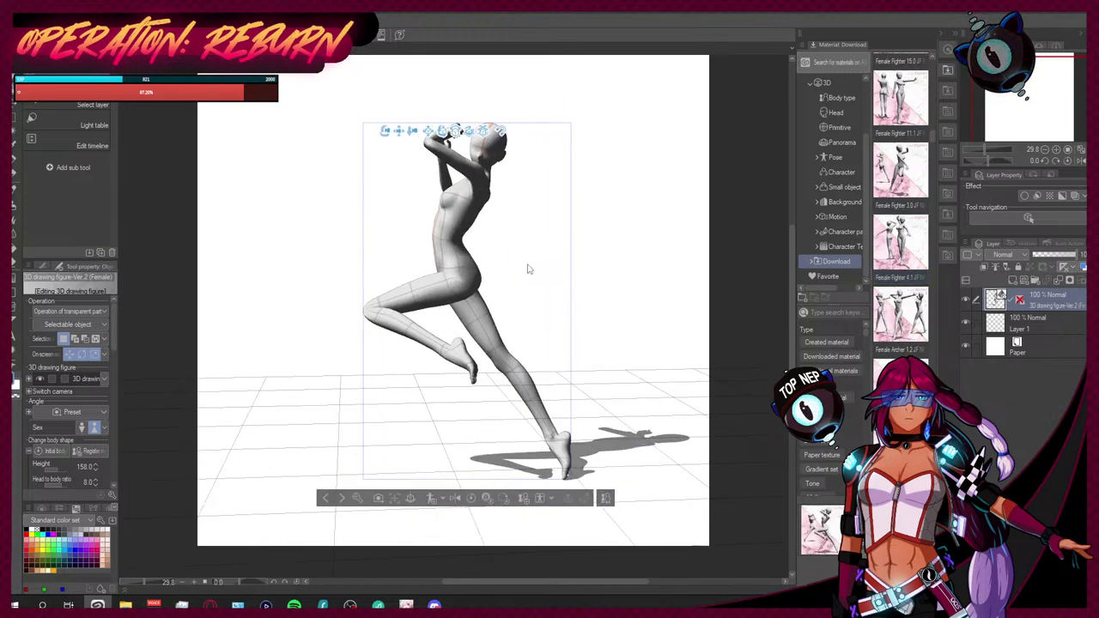
Step: Try the downloaded 超能力3 pose on the 3D drawing figure
scroll(910, 344, down, 4)
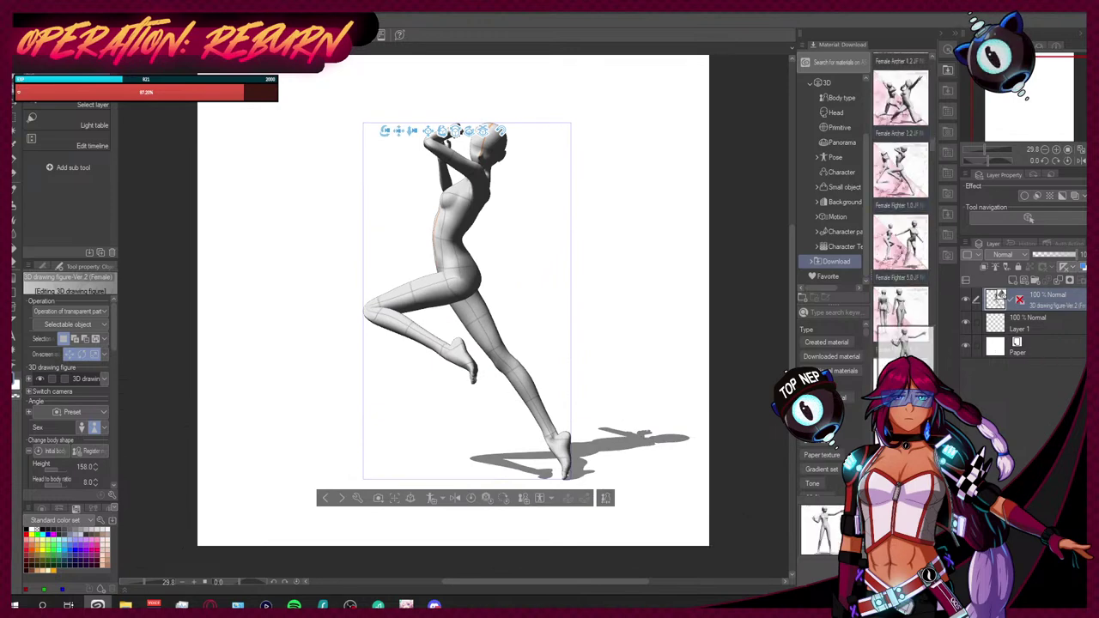
scroll(916, 323, down, 2)
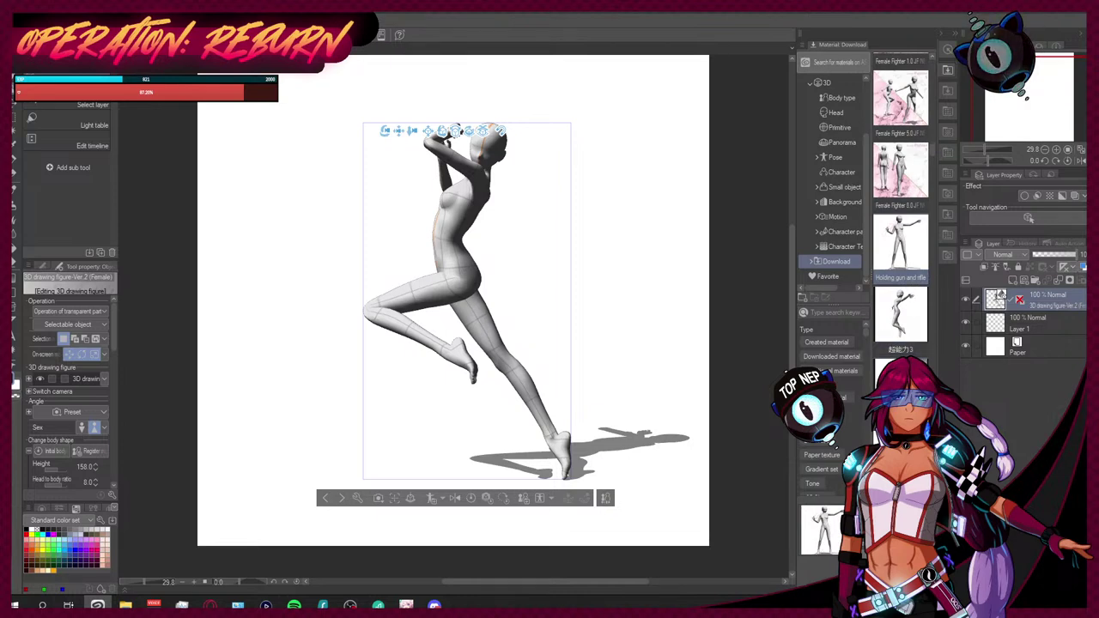
drag(902, 323, 494, 261)
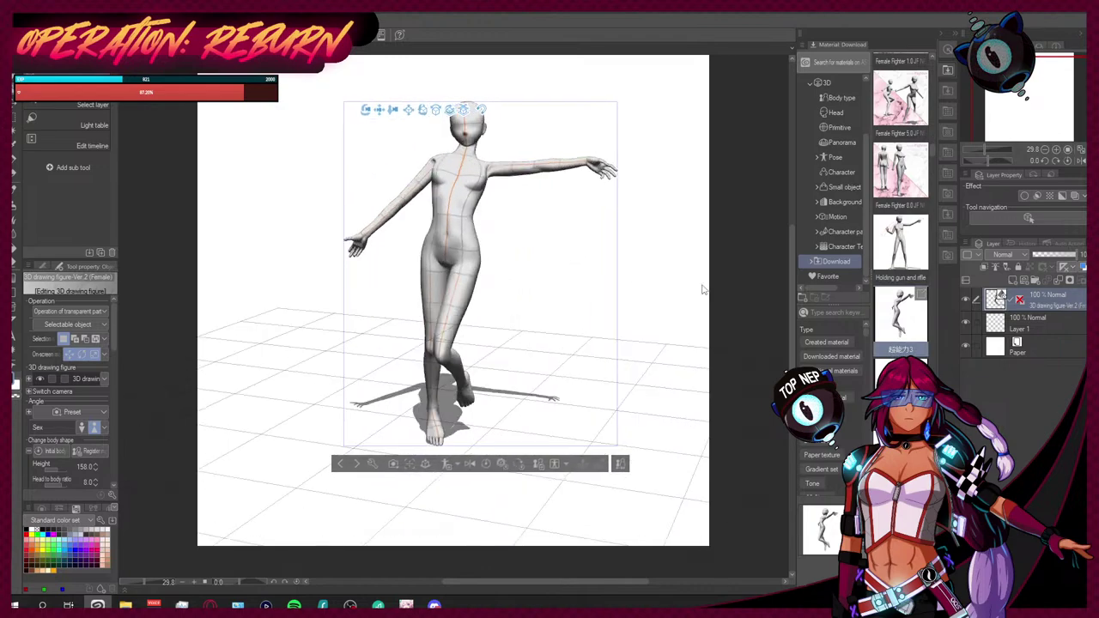
drag(711, 286, 659, 348)
drag(696, 257, 633, 307)
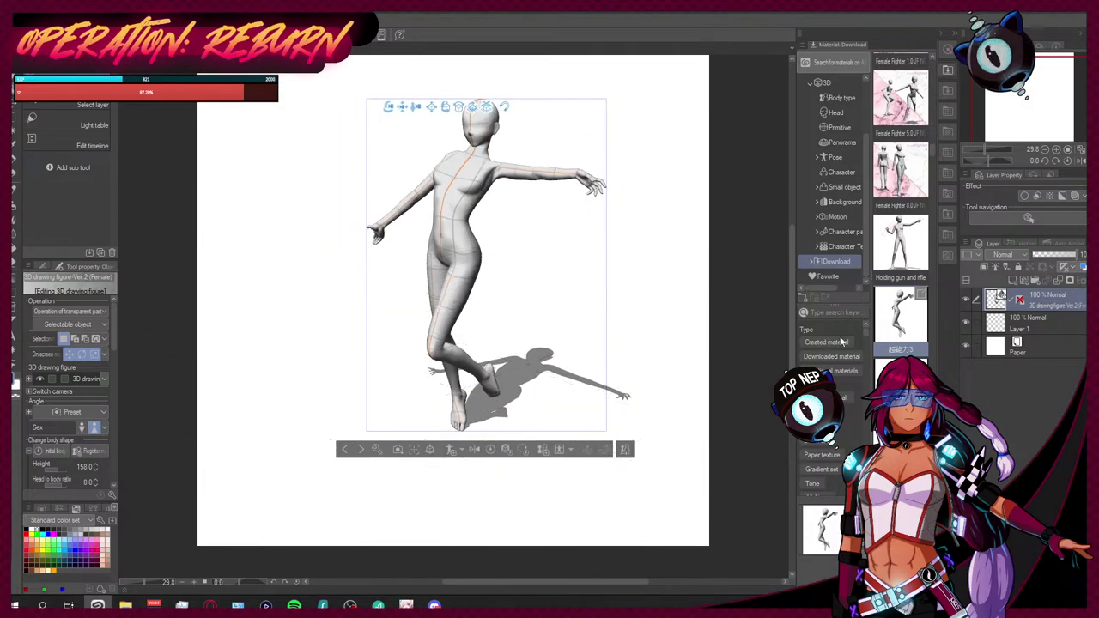
Step: Apply a downloaded pose with one arm stretched overhead and one leg bent back to the 3D figure
scroll(906, 351, down, 3)
scroll(907, 352, down, 4)
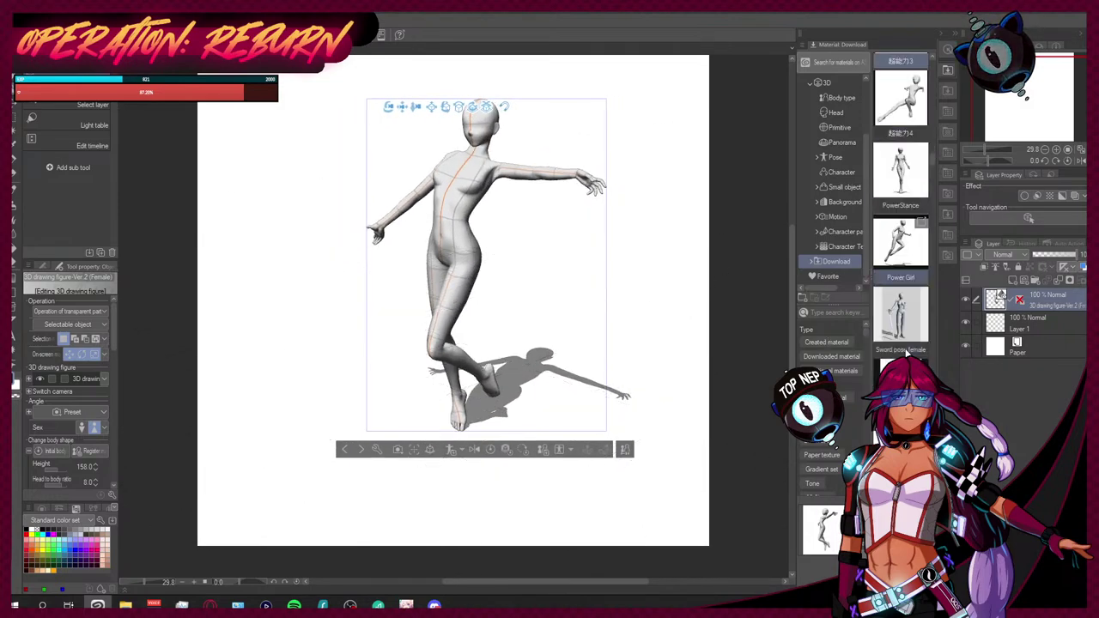
drag(901, 344, 477, 193)
drag(368, 216, 572, 196)
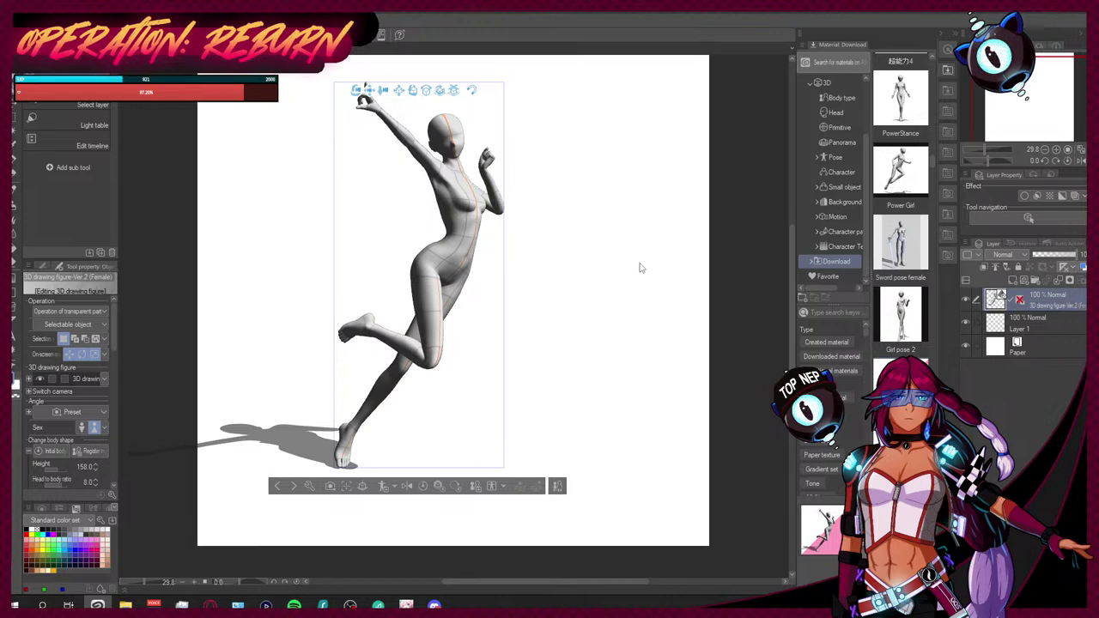
Step: Lower the opacity of the 3D drawing figure layer to 27%
click(1018, 327)
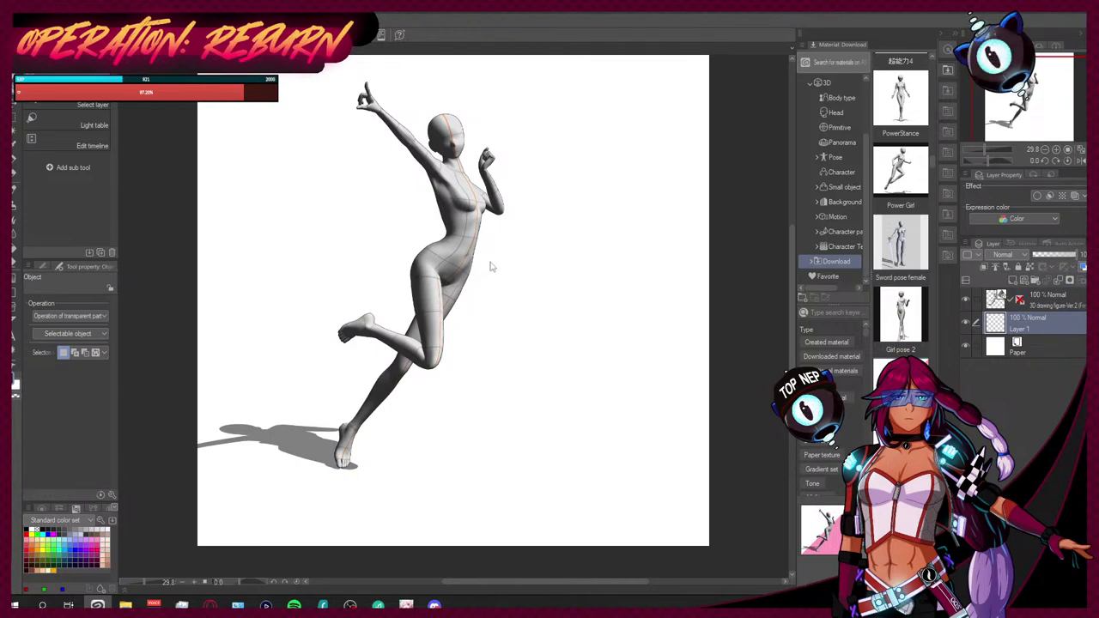
click(1042, 303)
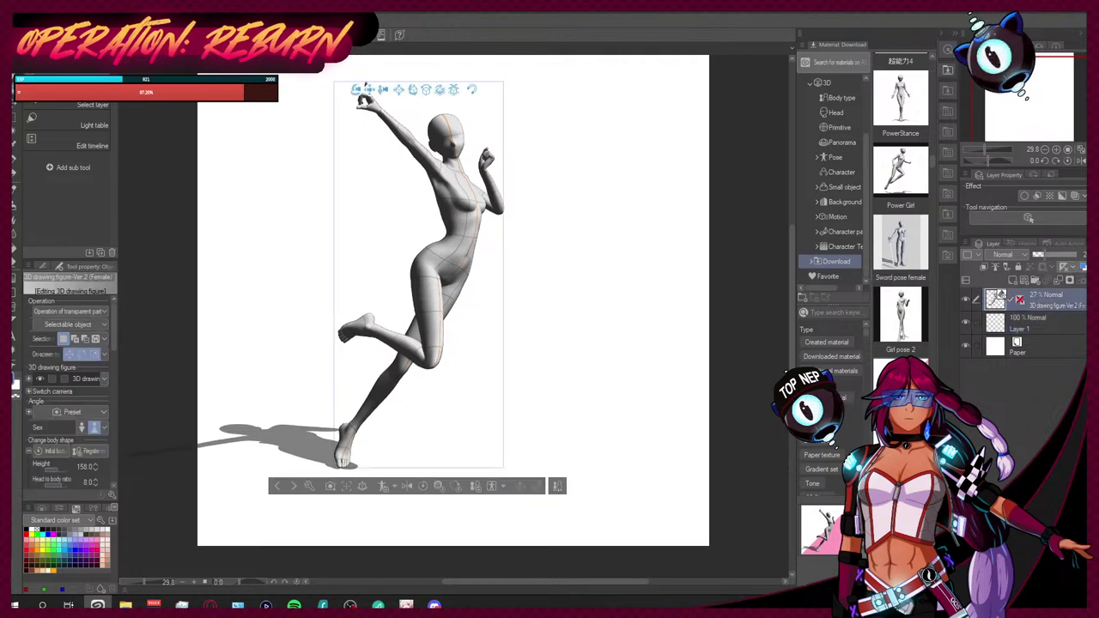
Step: Move Layer 1 above the 3D drawing figure layer in the layer order
click(1042, 322)
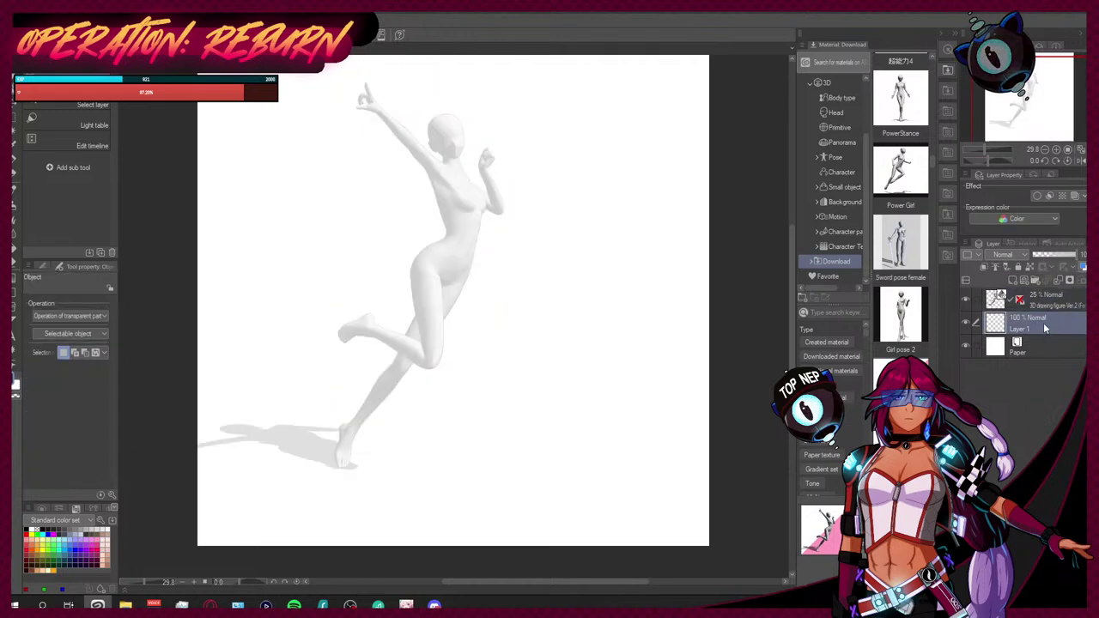
drag(1048, 297, 1048, 293)
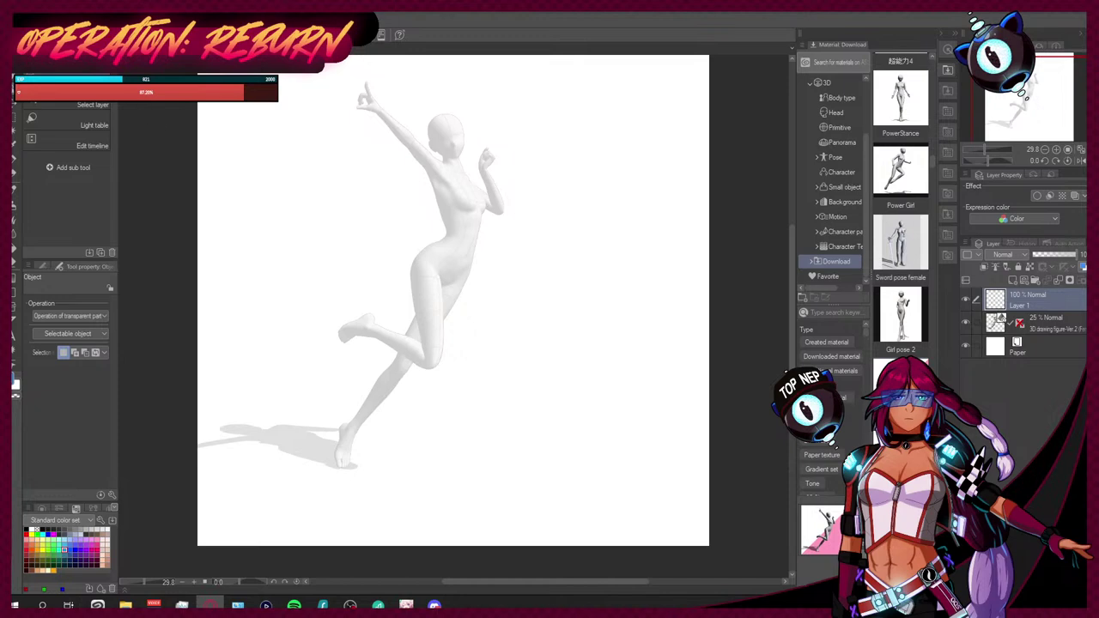
Step: View the River City Girls 2 character artwork in a separate canvas and close it without saving
key(alt+f)
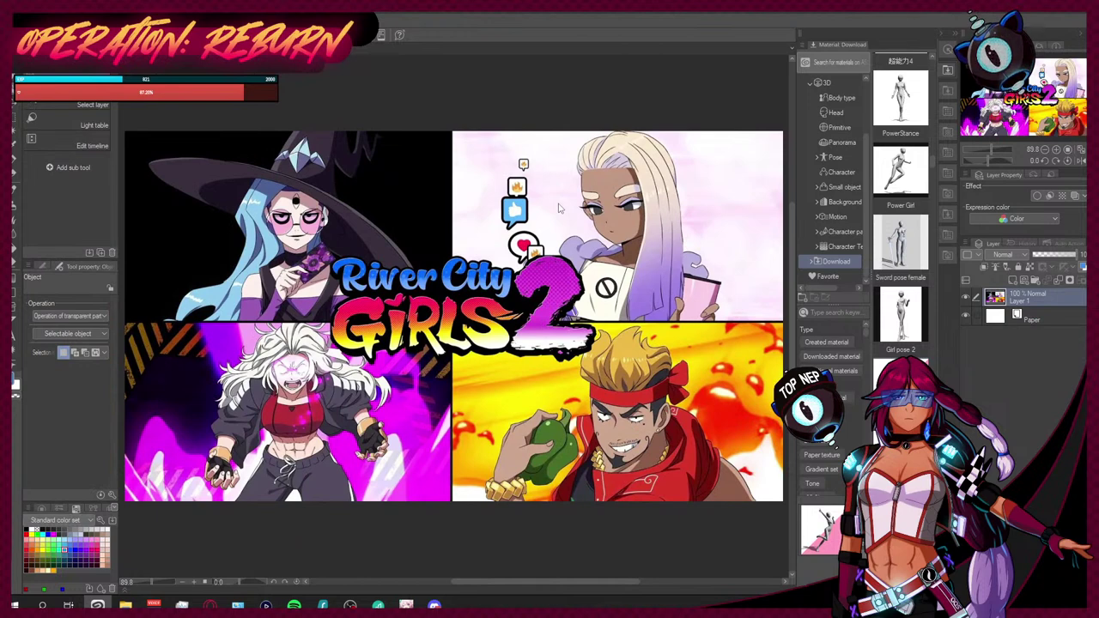
key(p)
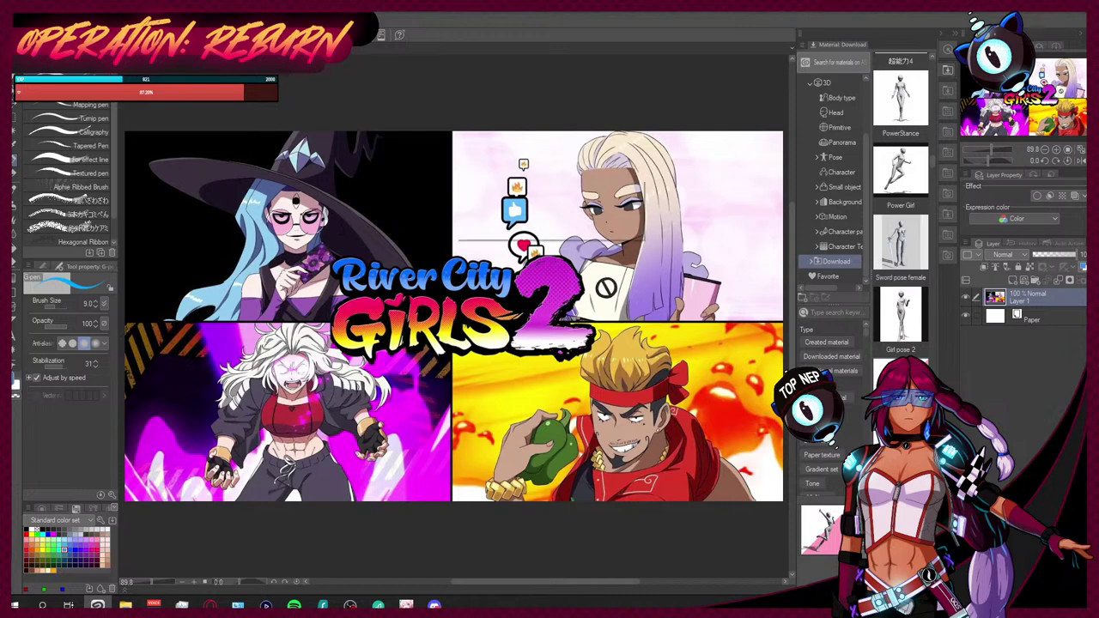
key(ctrl+w)
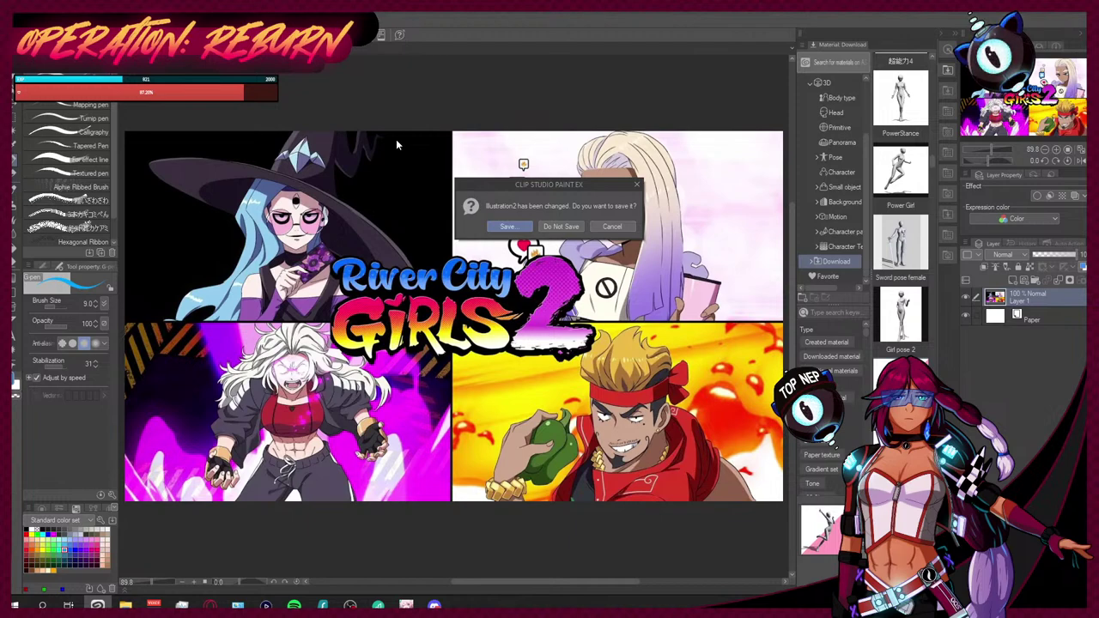
click(580, 227)
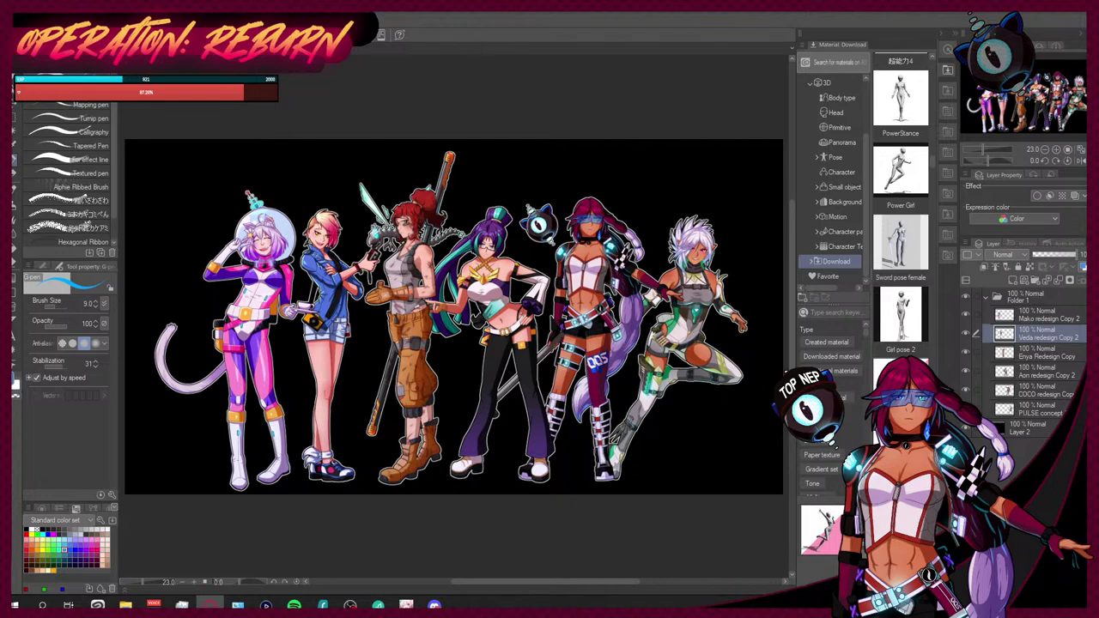
Step: View the Tsuiko character artwork in a separate new canvas, then close that canvas without saving
key(alt+f)
key(Down)
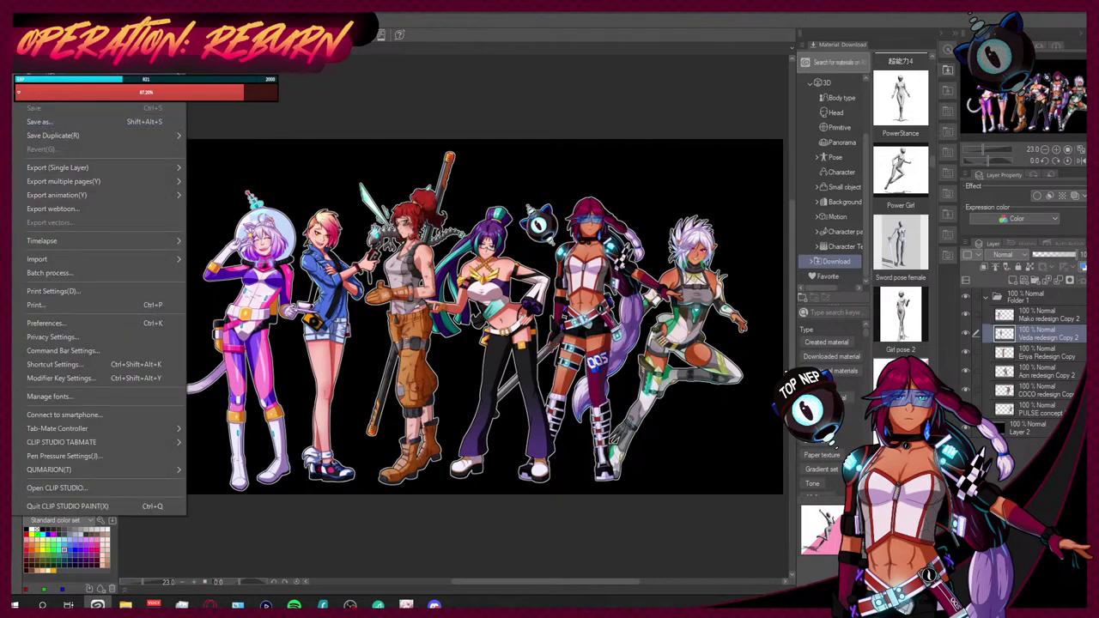
key(Return)
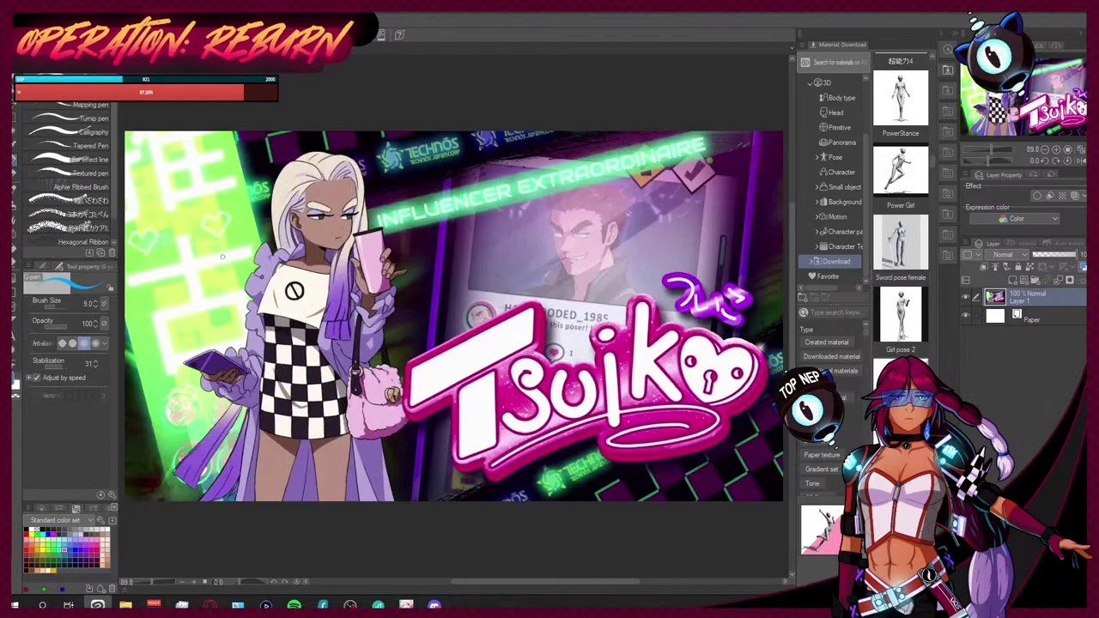
scroll(222, 254, down, 2)
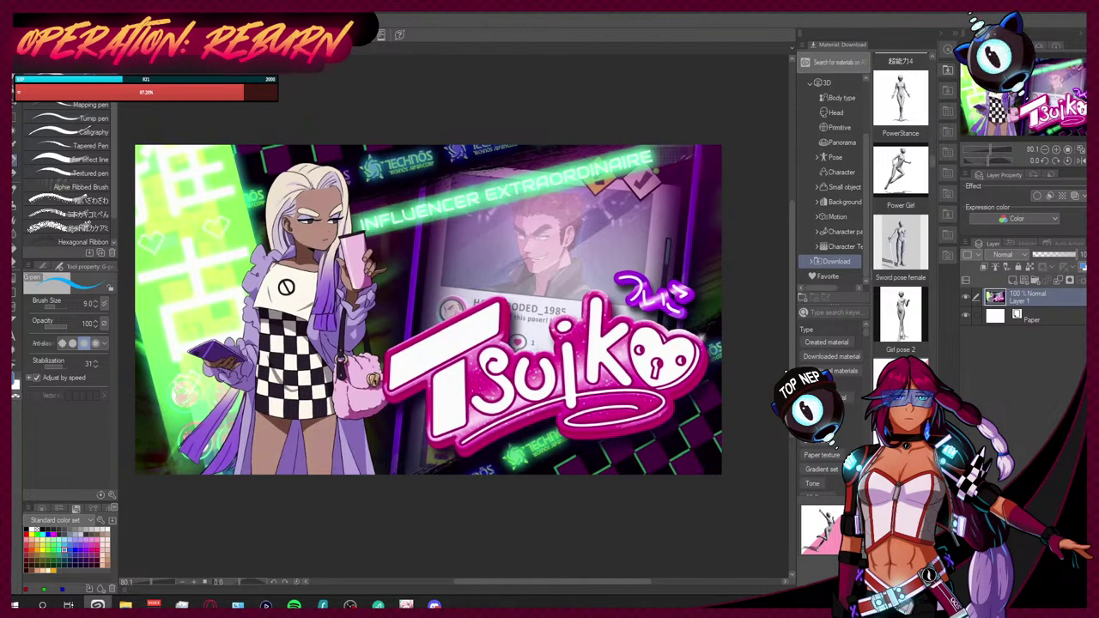
key(ctrl+w)
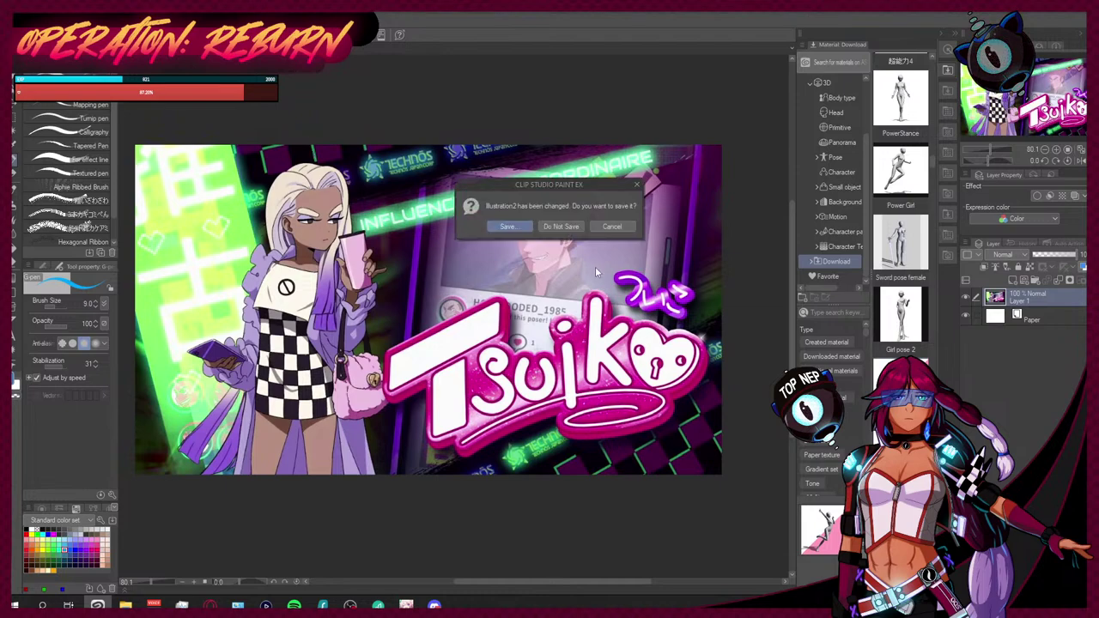
click(546, 226)
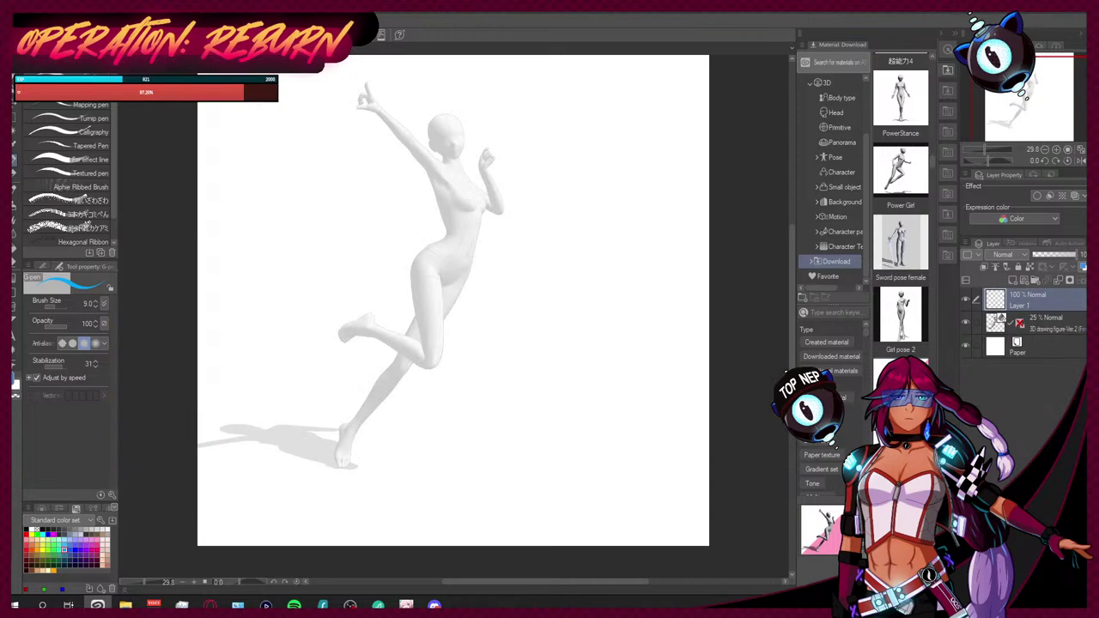
Step: Shift the 3D drawing figure layer slightly right and down on the canvas with the Move layer tool
click(1061, 326)
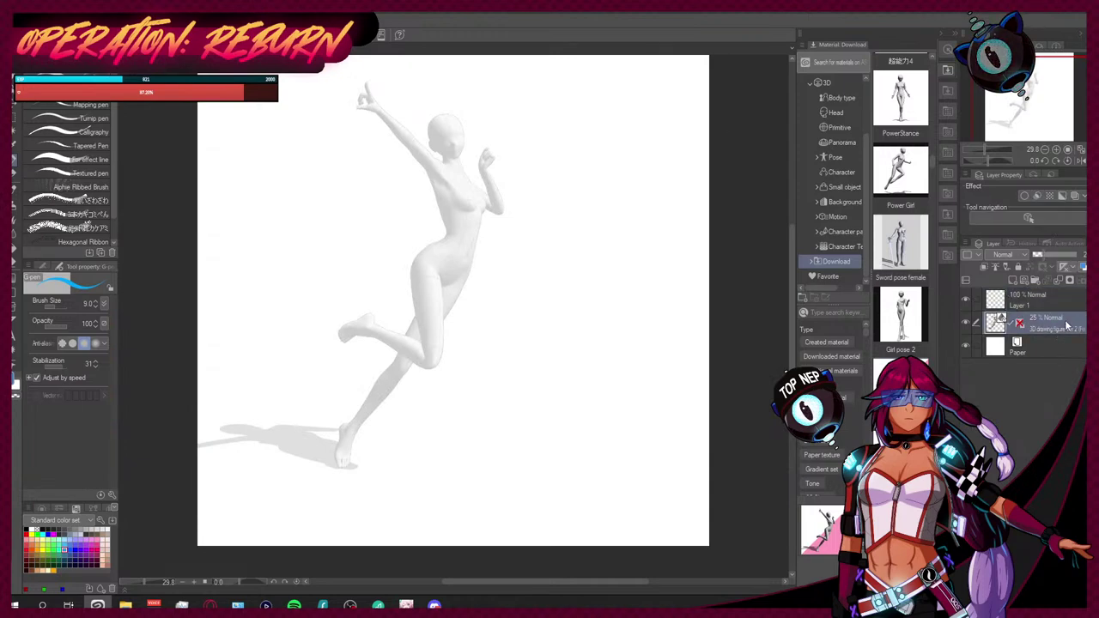
key(k)
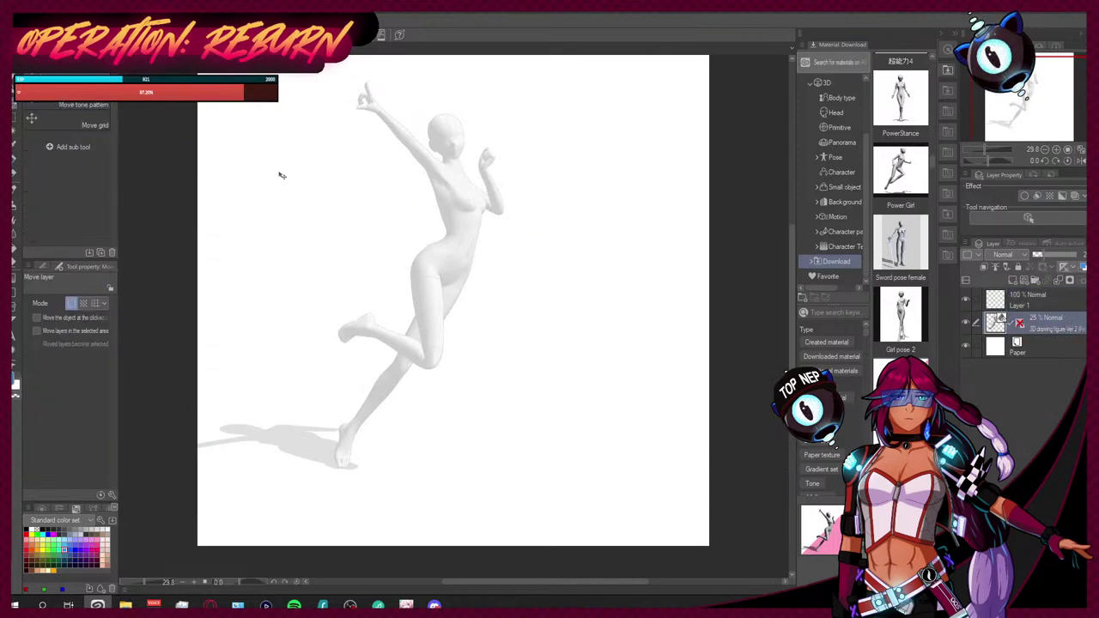
drag(372, 212, 406, 220)
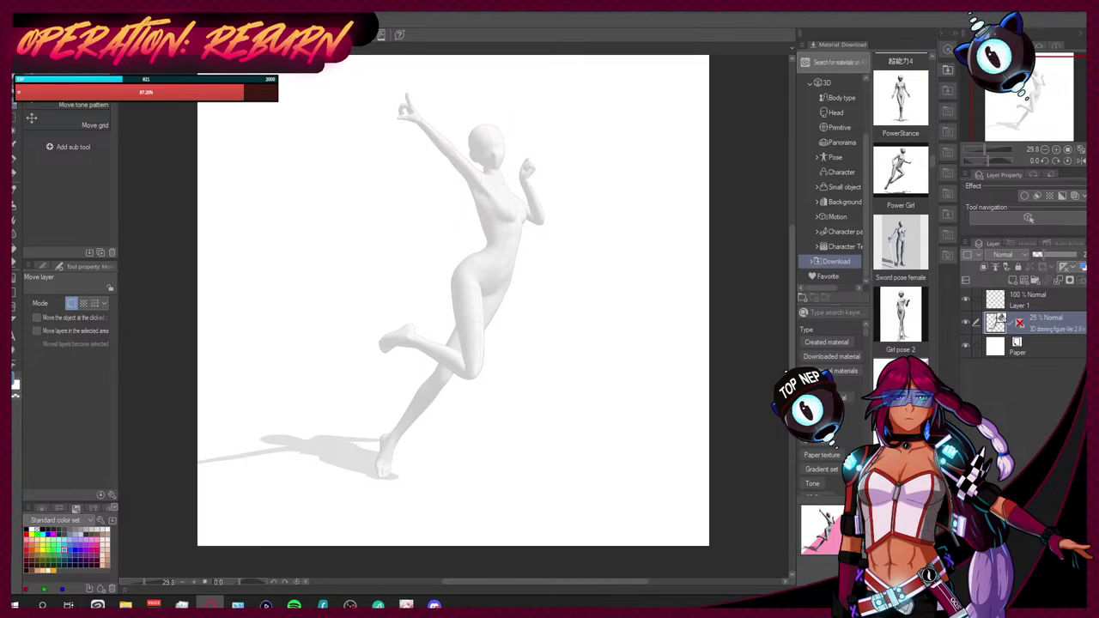
Step: Examine the fashion photo of two people in black outfits in a new canvas and close it without saving
key(alt+f)
key(Return)
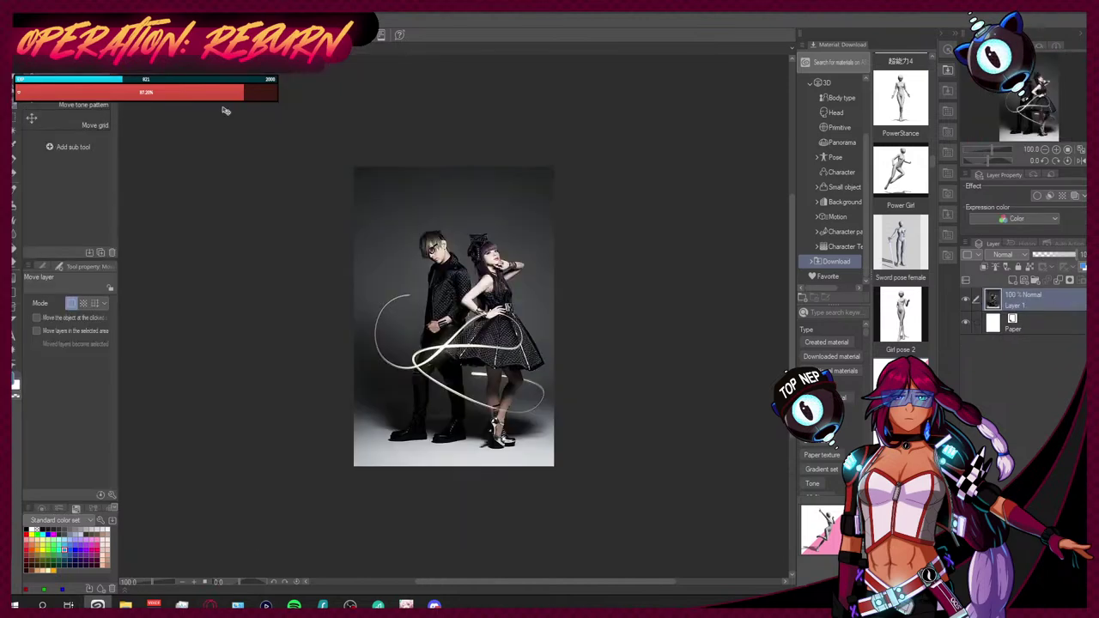
scroll(549, 326, up, 3)
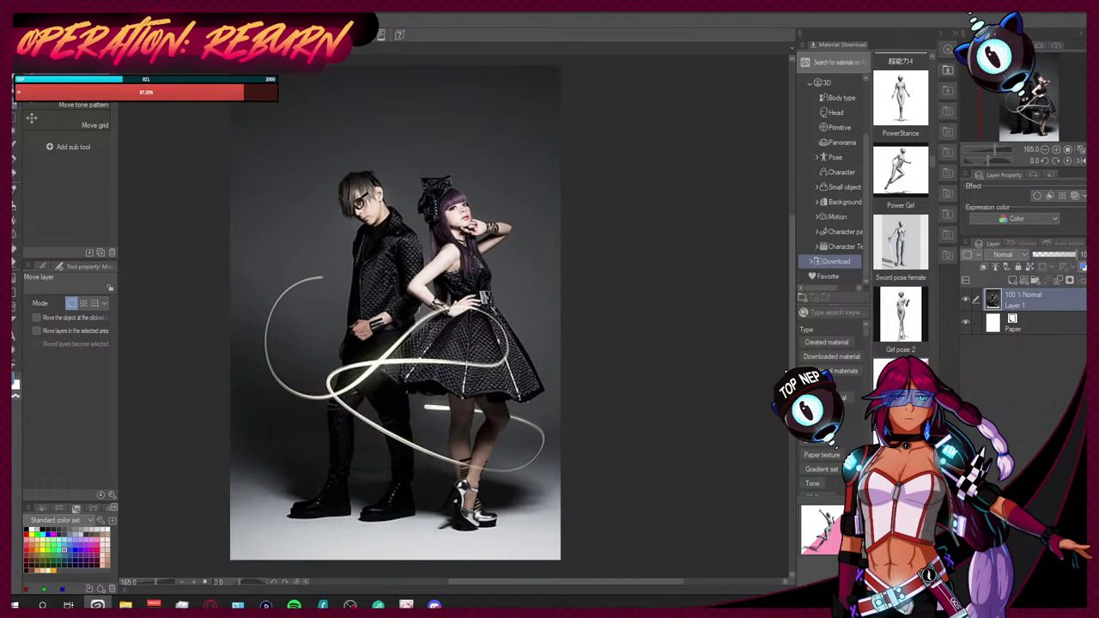
key(ctrl+w)
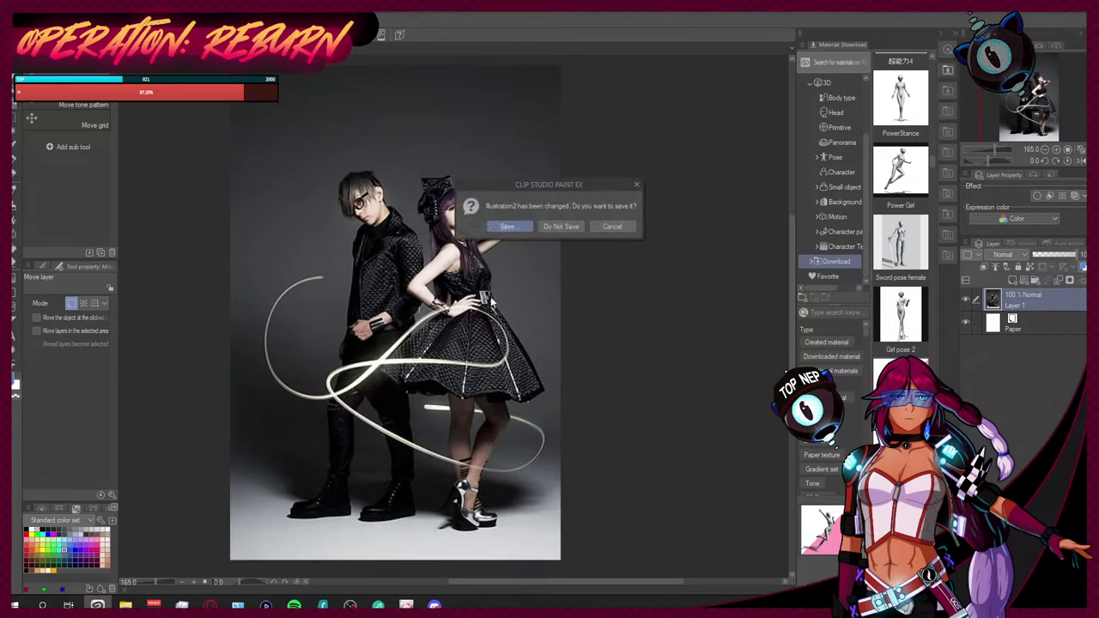
click(553, 232)
key(ctrl+w)
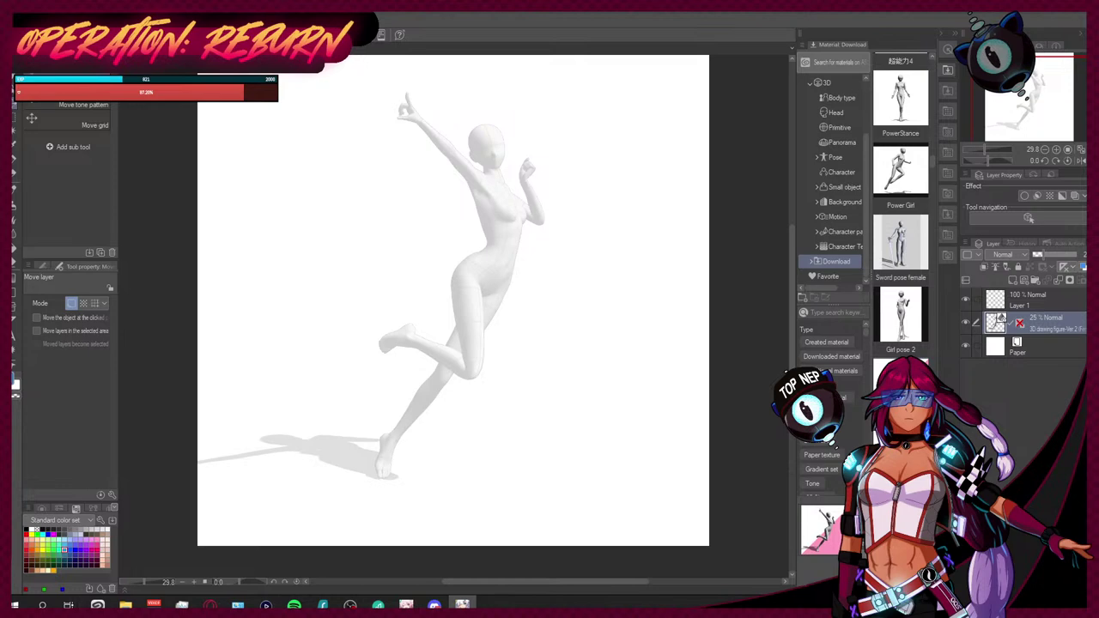
Step: Open the pink-haired archer and the white-haired character with yellow mechanical hands as separate reference canvases
key(alt+Tab)
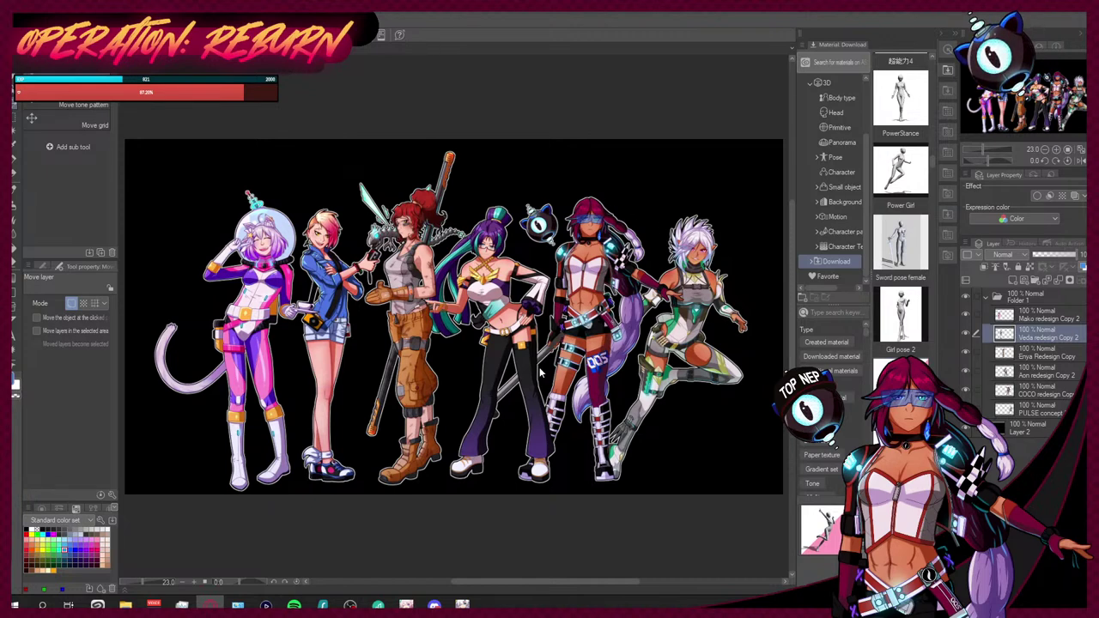
click(38, 94)
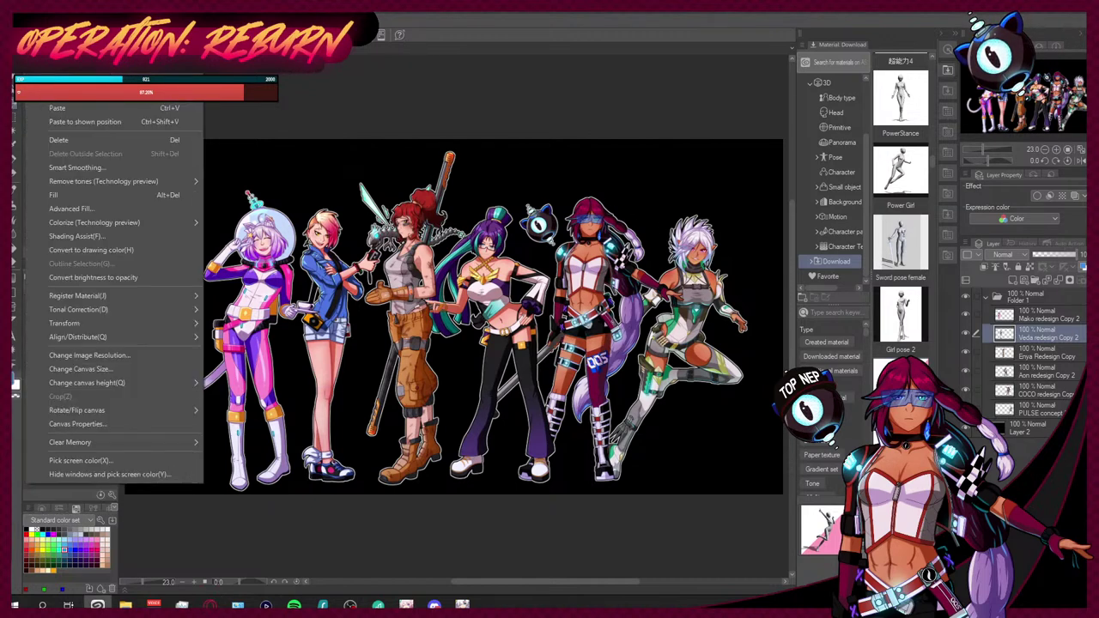
key(Escape)
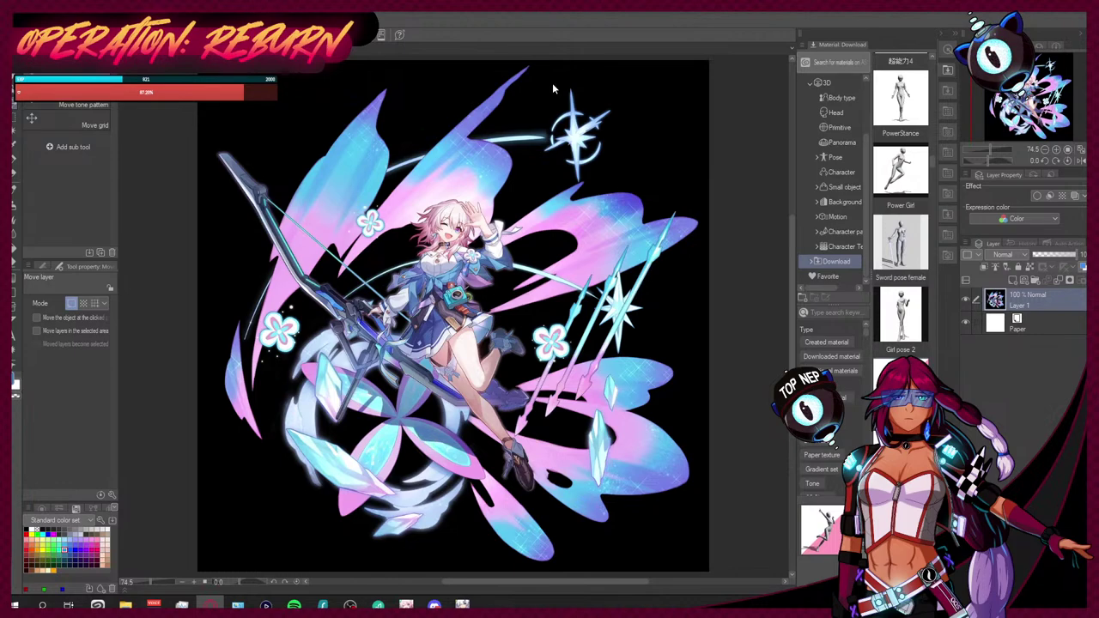
click(26, 90)
click(52, 120)
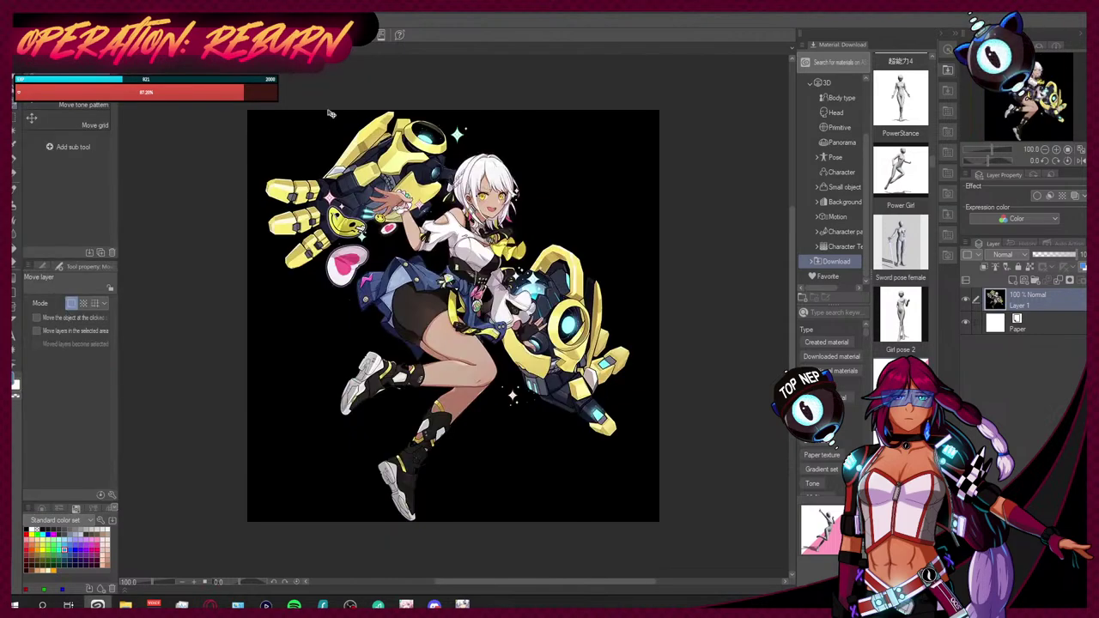
Step: Compare the pink-haired archer and white-haired character artworks, and return to the canvas with the posed 3D figure
key(ctrl+Tab)
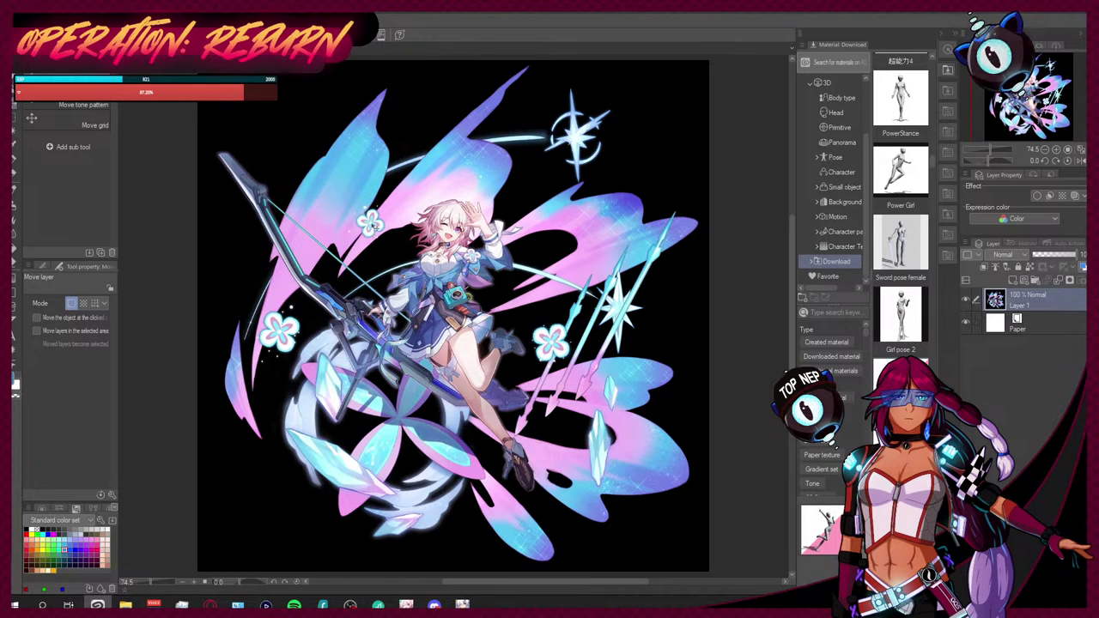
key(ctrl+Tab)
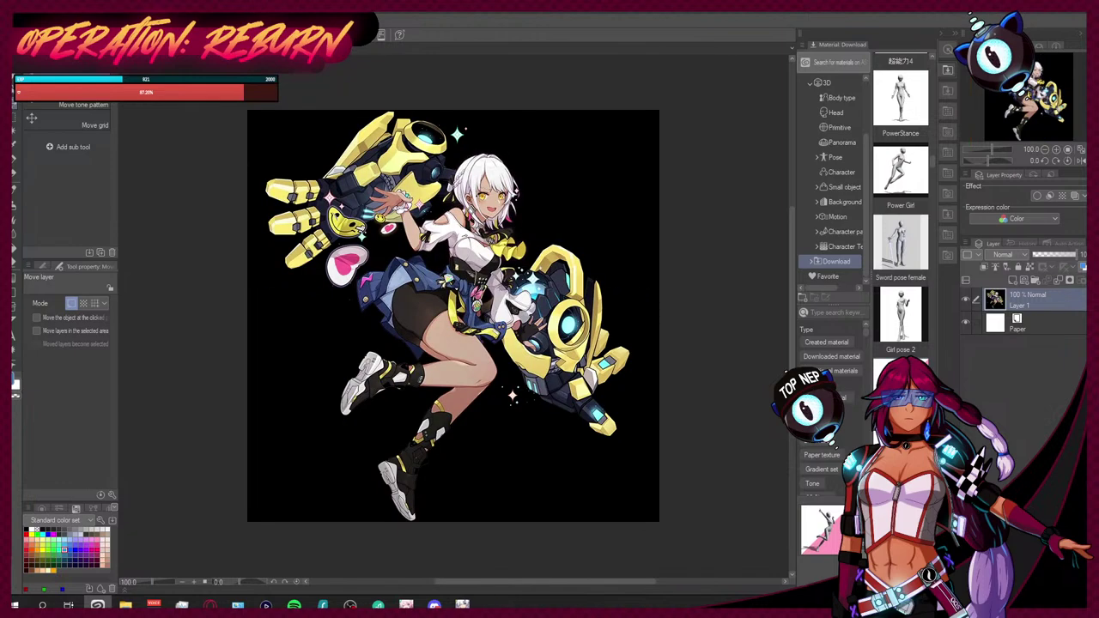
key(ctrl+Tab)
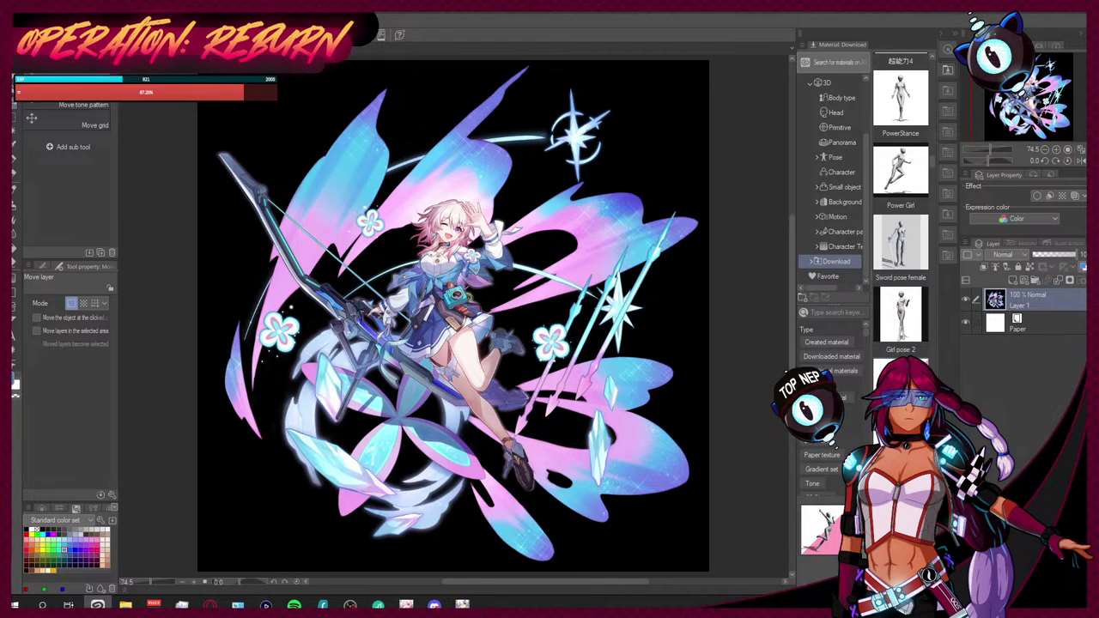
key(ctrl+Tab)
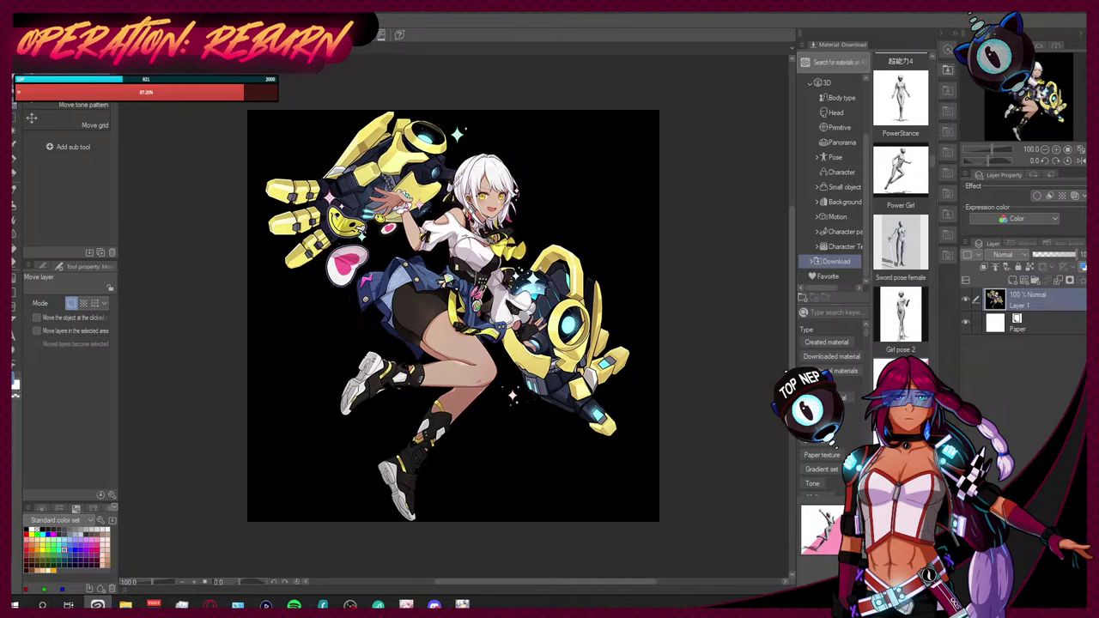
click(362, 49)
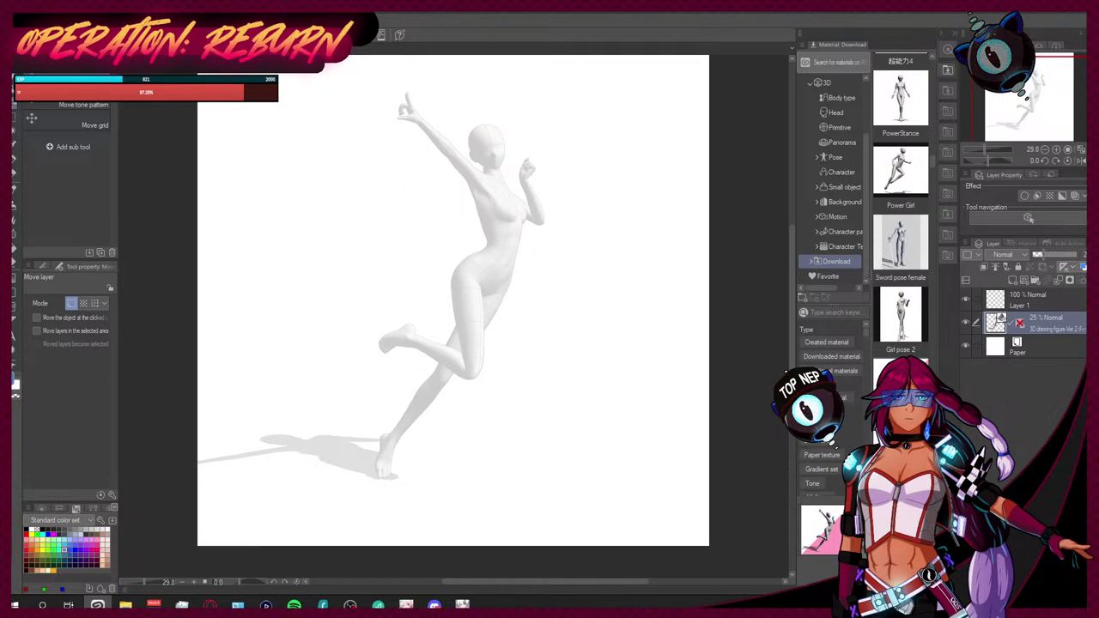
Step: Make Layer 1 active and choose the G-pen for drawing over the figure's upper body
click(1051, 303)
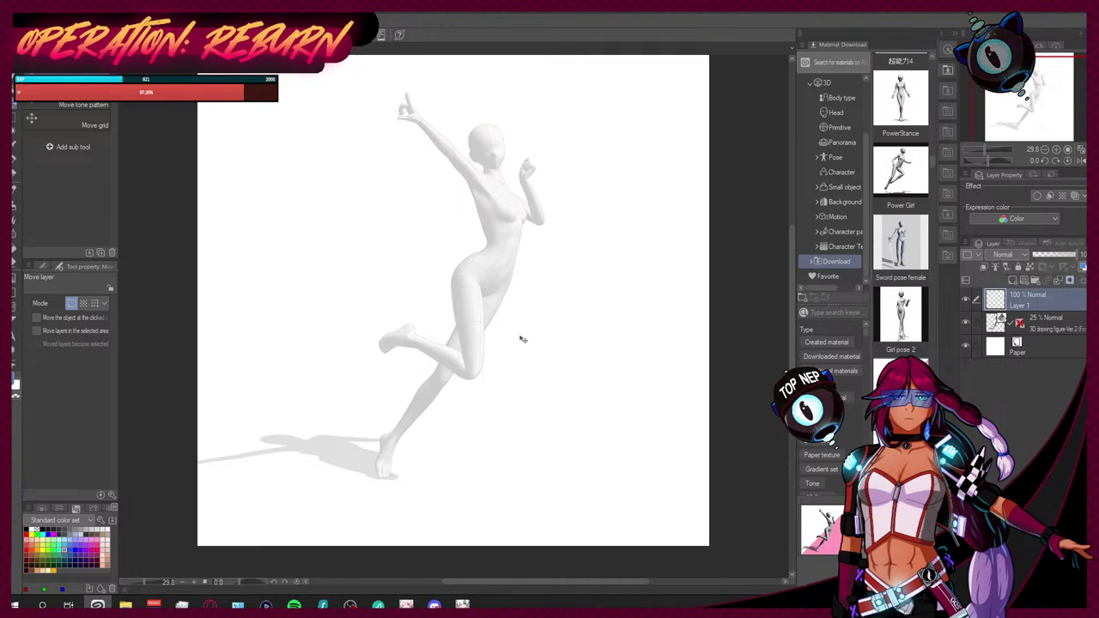
click(14, 160)
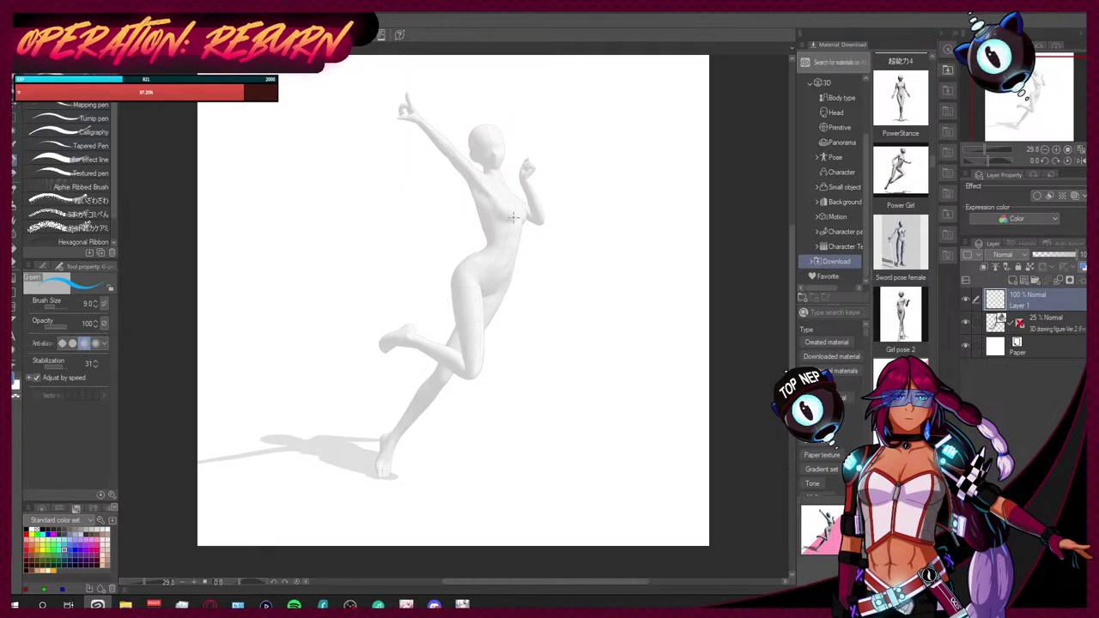
scroll(494, 120, up, 4)
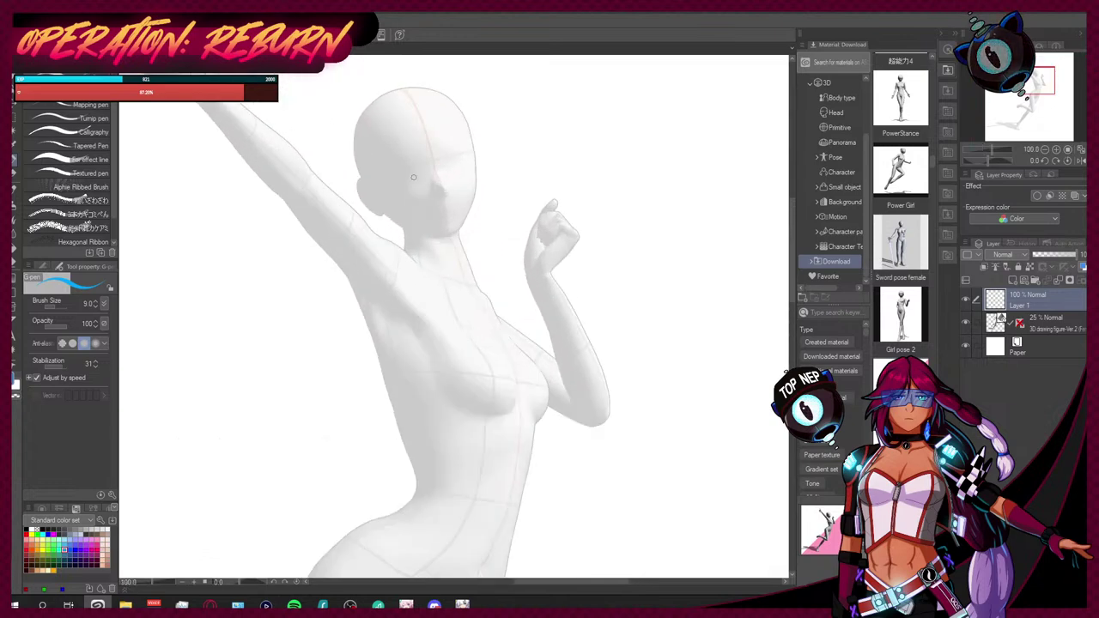
Step: Try blue G-pen strokes at the figure's neck and around its raised hand, and undo them all
drag(403, 228, 422, 263)
drag(564, 190, 484, 361)
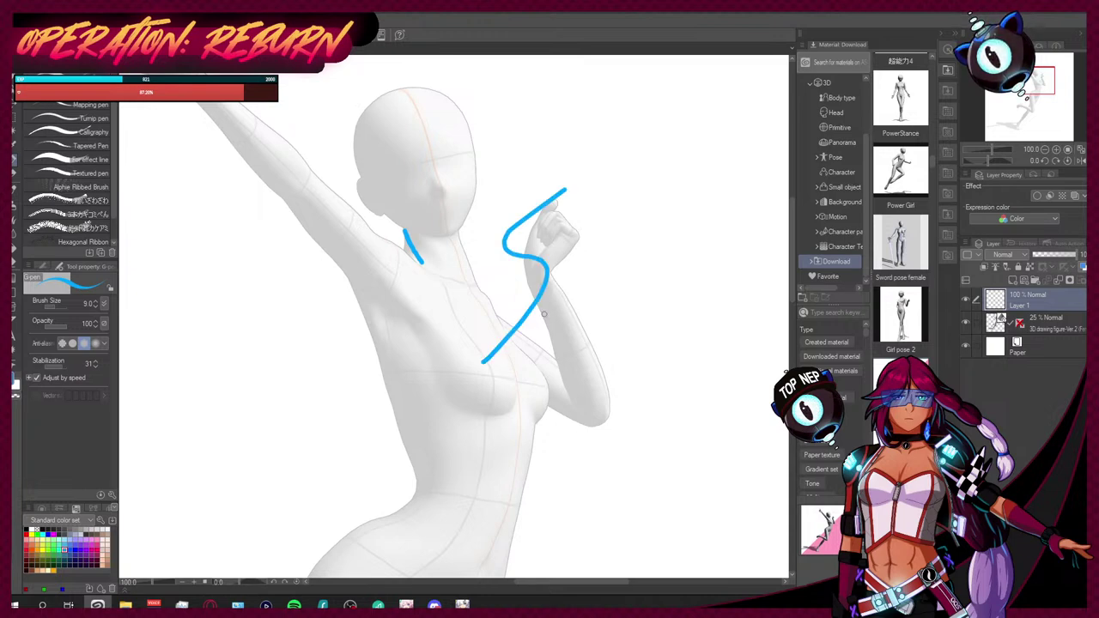
mouse_move(667, 193)
mouse_down()
mouse_move(607, 247)
mouse_move(654, 288)
mouse_move(659, 378)
mouse_move(462, 489)
mouse_up()
key(ctrl+z)
key(ctrl+z)
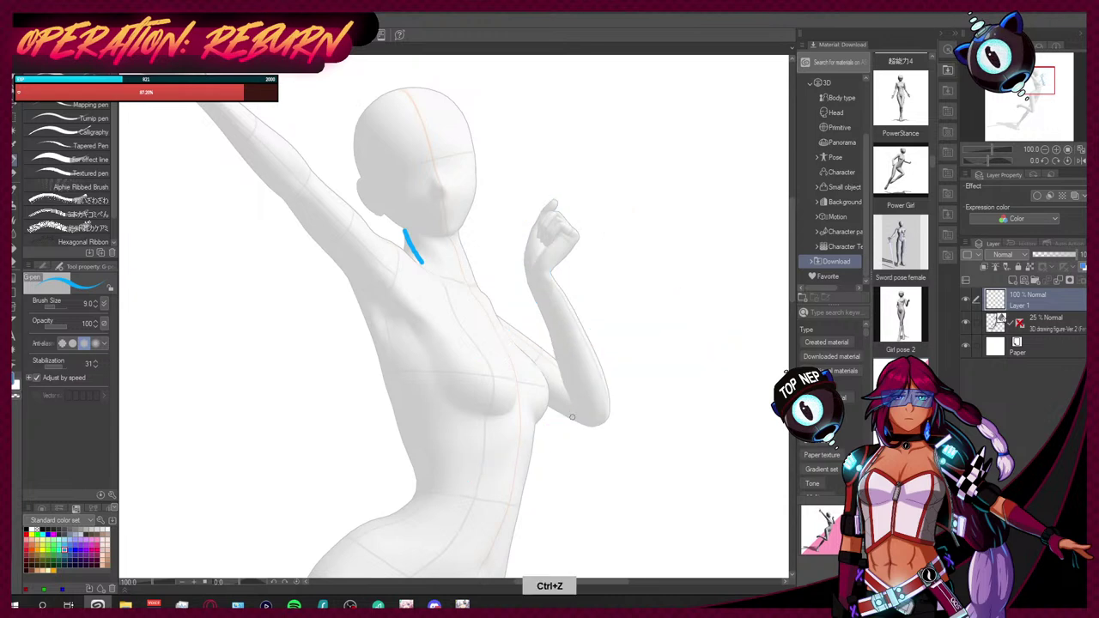
key(ctrl+z)
key(ctrl+z)
mouse_move(657, 233)
mouse_down()
mouse_move(696, 322)
mouse_move(657, 357)
mouse_up()
key(ctrl+z)
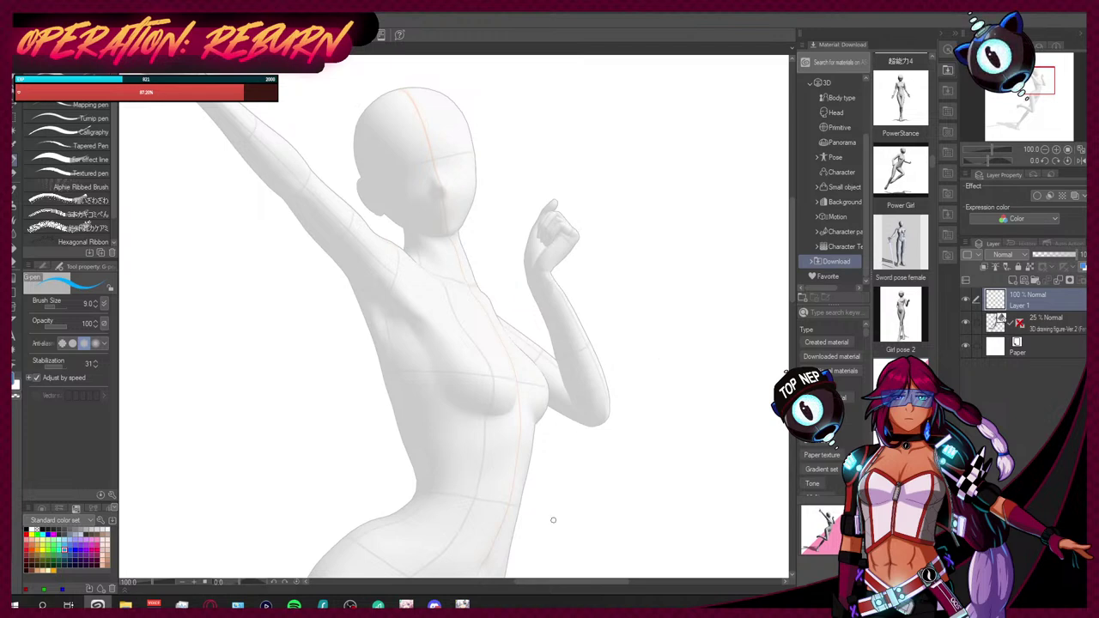
Step: Save the illustration containing the faded 3D figure
click(19, 21)
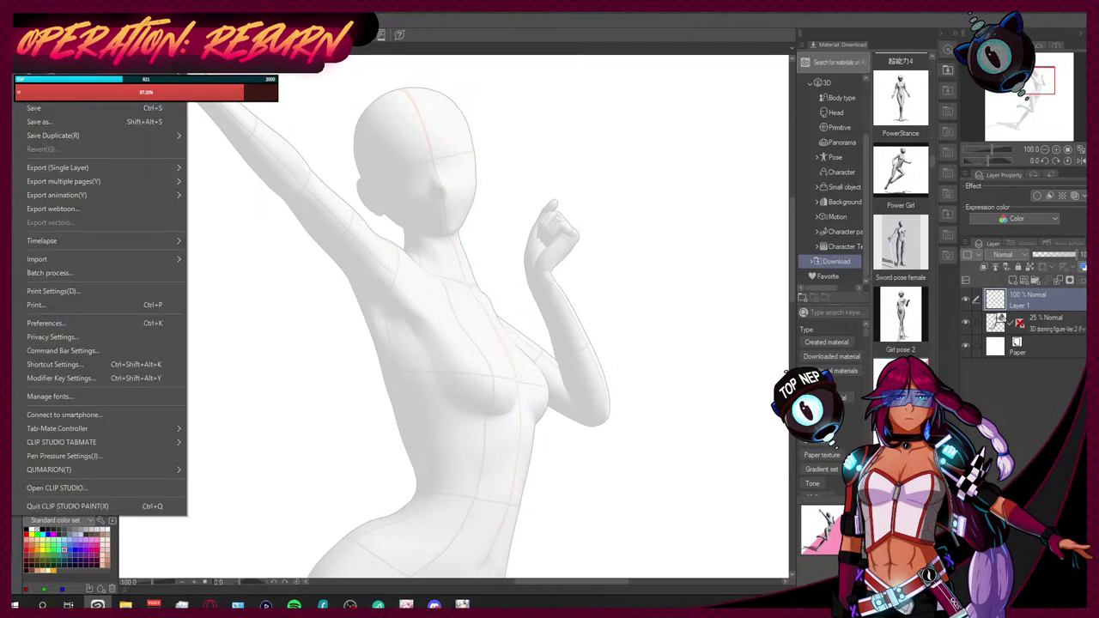
click(34, 107)
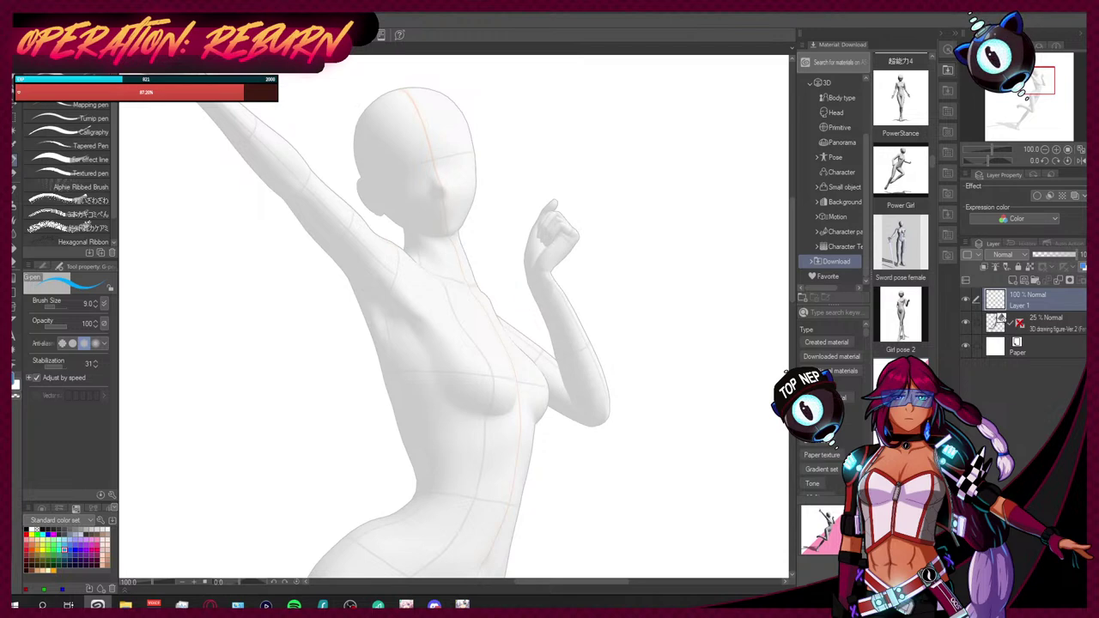
Step: Test the G-pen with a blue stroke across the figure's chest, undo it, and restart the drawing program
mouse_move(386, 335)
mouse_down()
mouse_move(427, 263)
mouse_move(625, 358)
mouse_up()
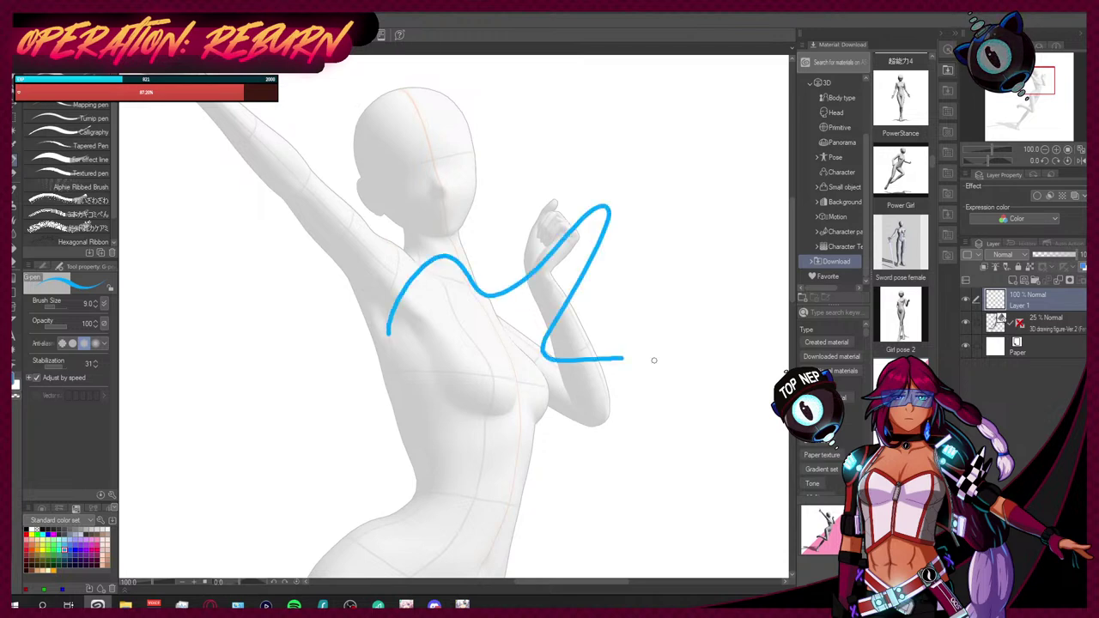
key(ctrl+z)
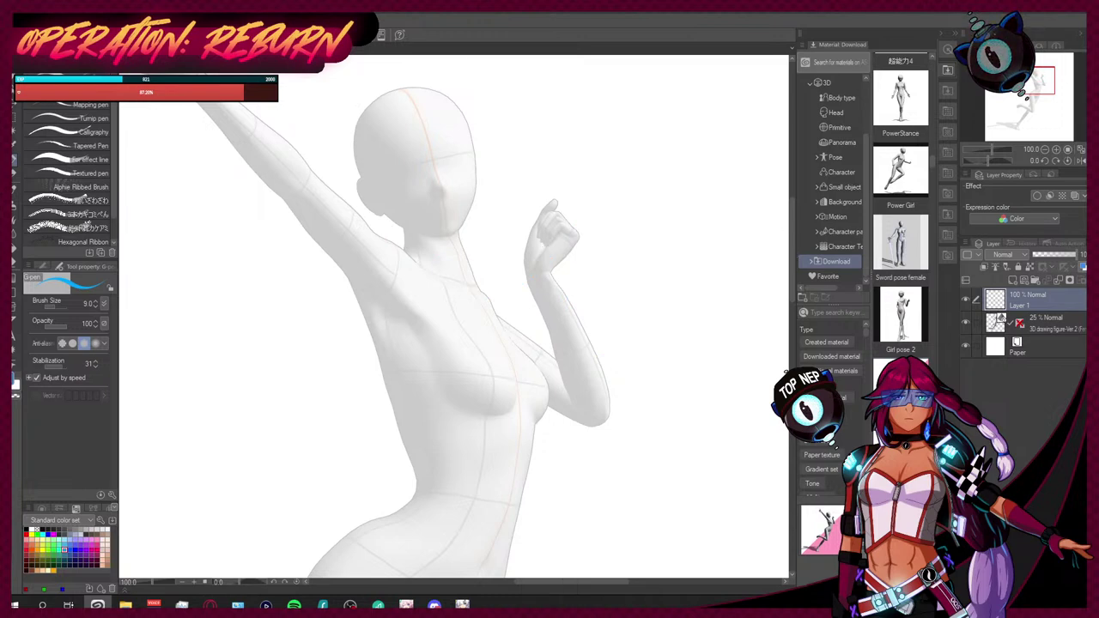
key(ctrl+q)
key(Escape)
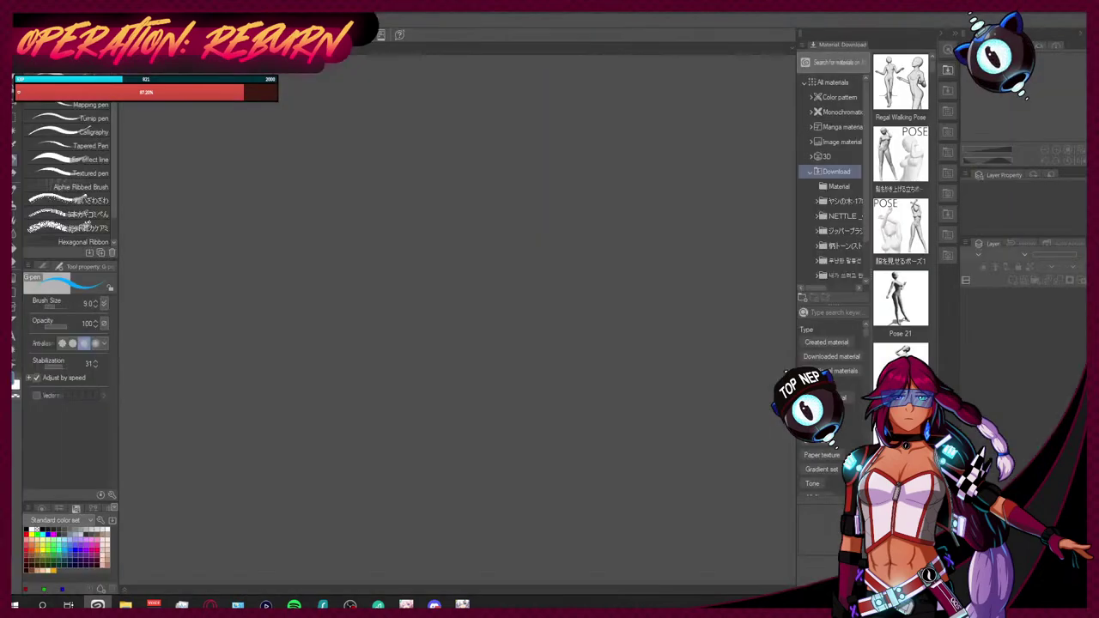
Step: Create a blank 3000 × 3000 px illustration at 300 resolution, and test a blue G-pen stroke on it, undoing the stroke
click(24, 35)
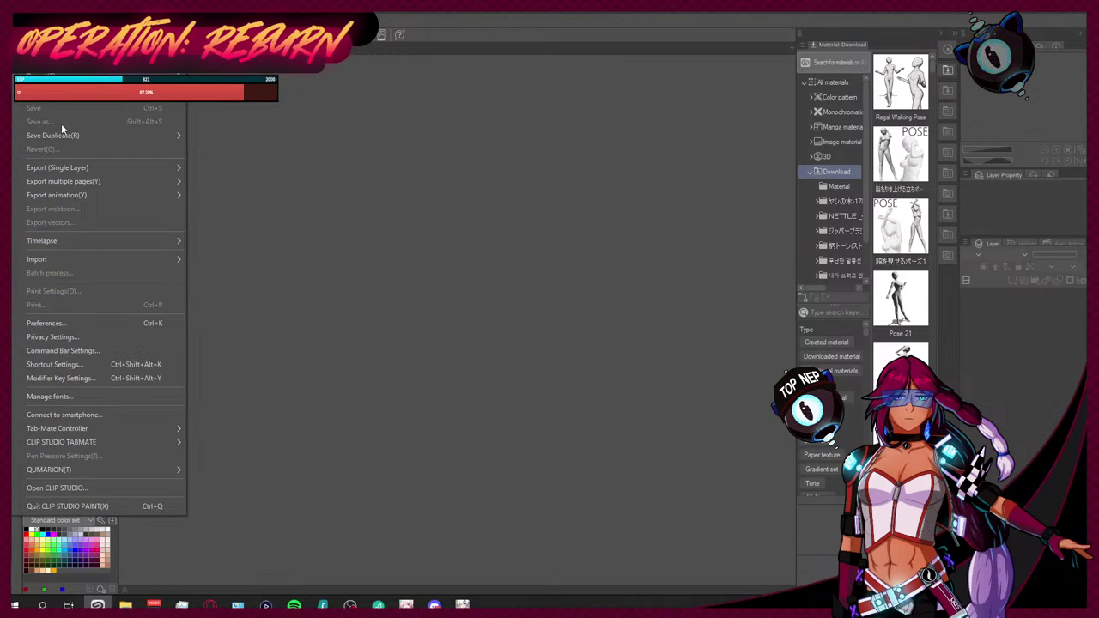
click(51, 82)
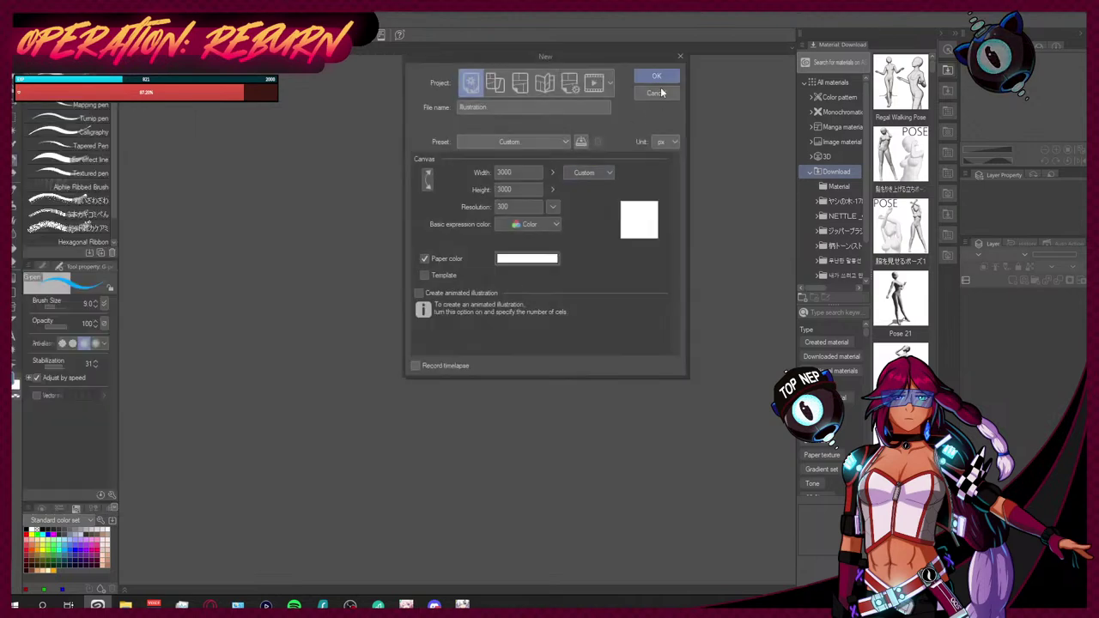
click(662, 81)
mouse_move(289, 301)
mouse_down()
mouse_move(307, 275)
mouse_move(478, 302)
mouse_move(382, 439)
mouse_up()
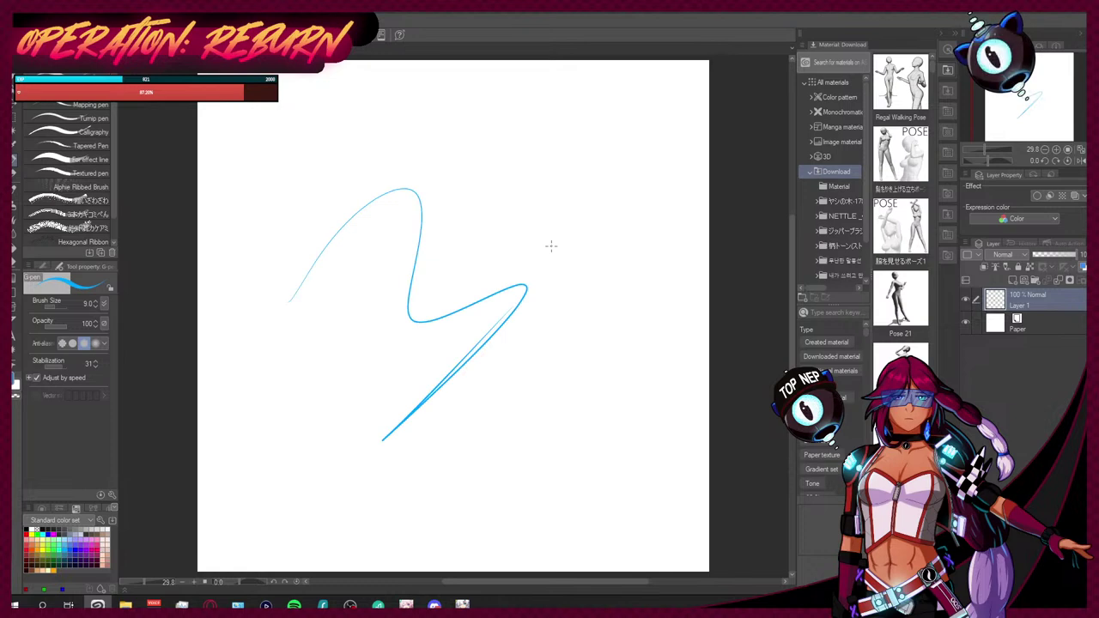
key(ctrl+z)
scroll(417, 184, down, 1)
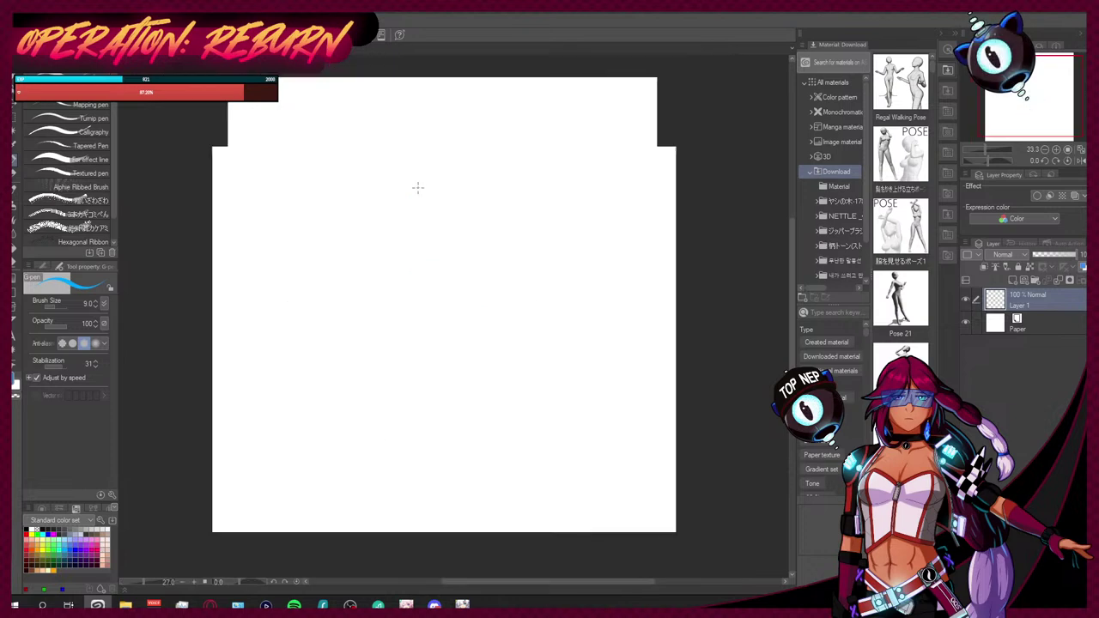
scroll(323, 128, up, 1)
Step: Reopen the recent file Mai redesign.clip and bring the figure's head and shoulders into close view
click(24, 86)
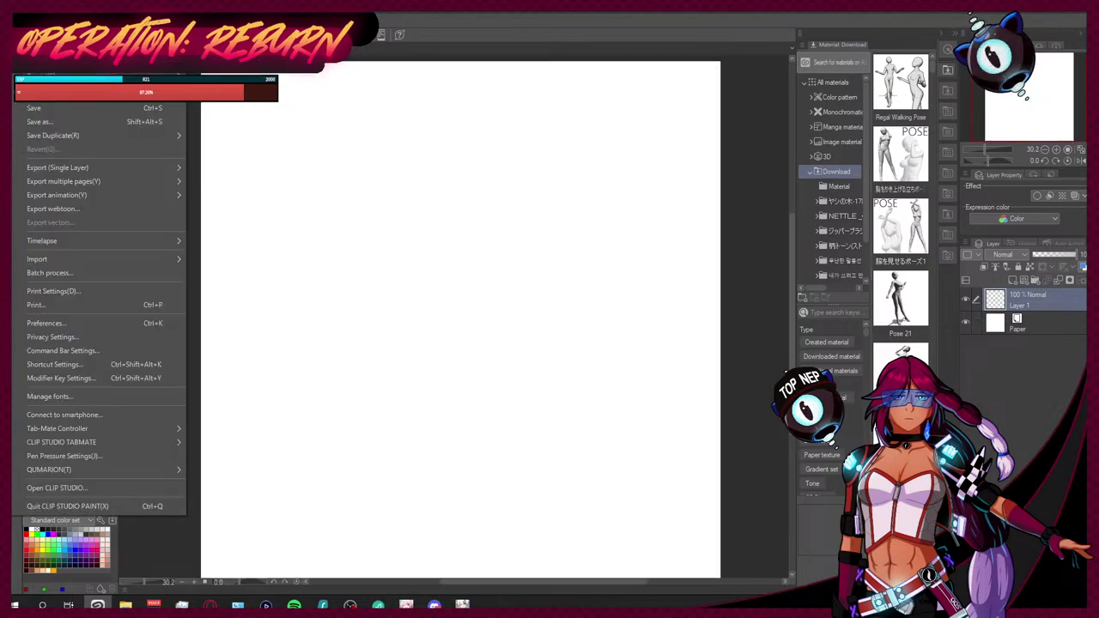
mouse_move(86, 79)
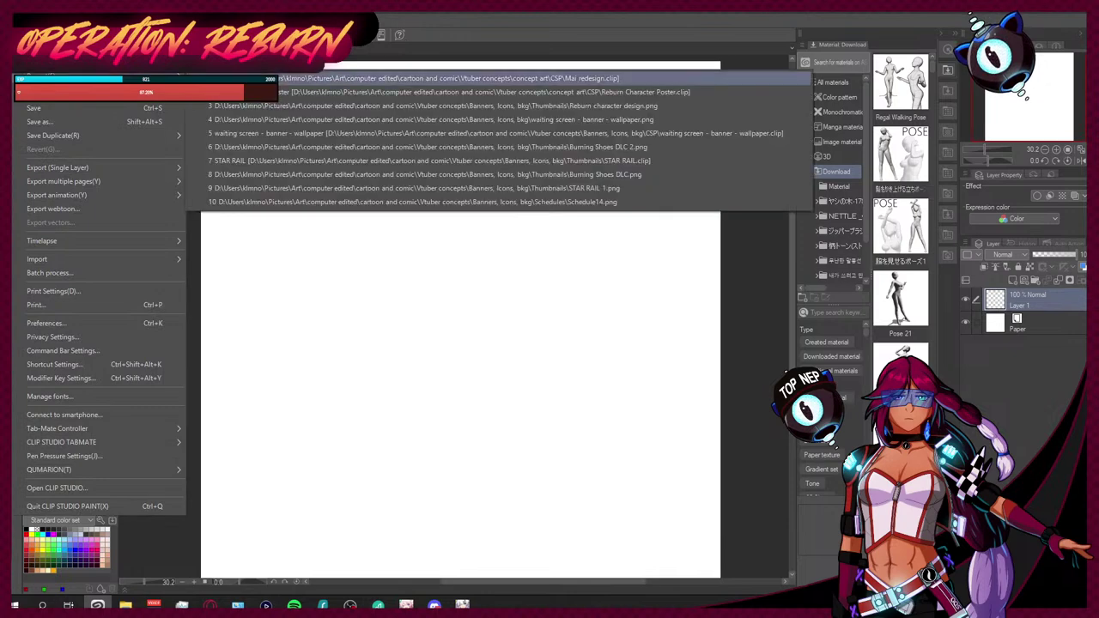
click(257, 78)
scroll(463, 130, up, 8)
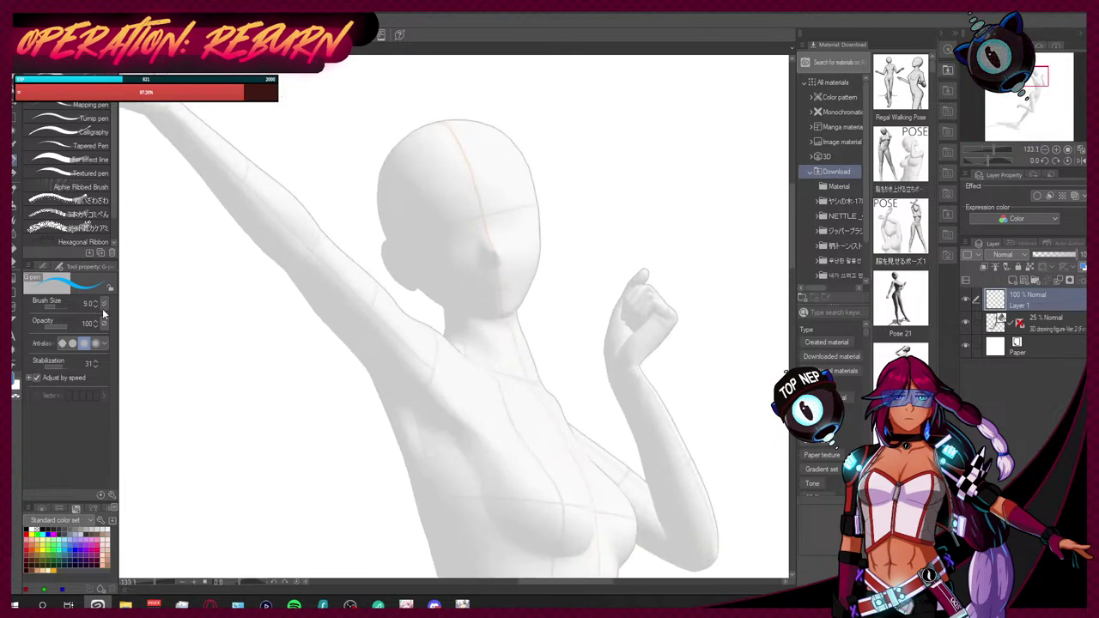
Step: Sketch both sides of the figure's neck and the diagonal neck muscle lines meeting at the throat with the blue G-pen
drag(440, 307, 517, 391)
key(ctrl+z)
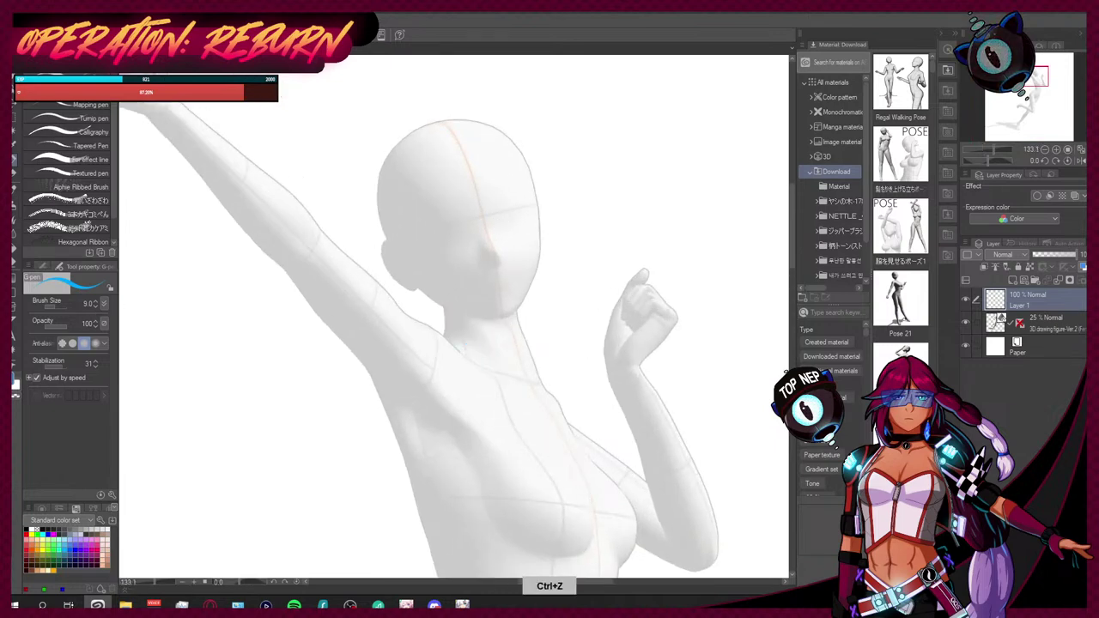
drag(439, 306, 530, 386)
drag(515, 309, 533, 387)
drag(440, 309, 448, 344)
drag(517, 310, 533, 388)
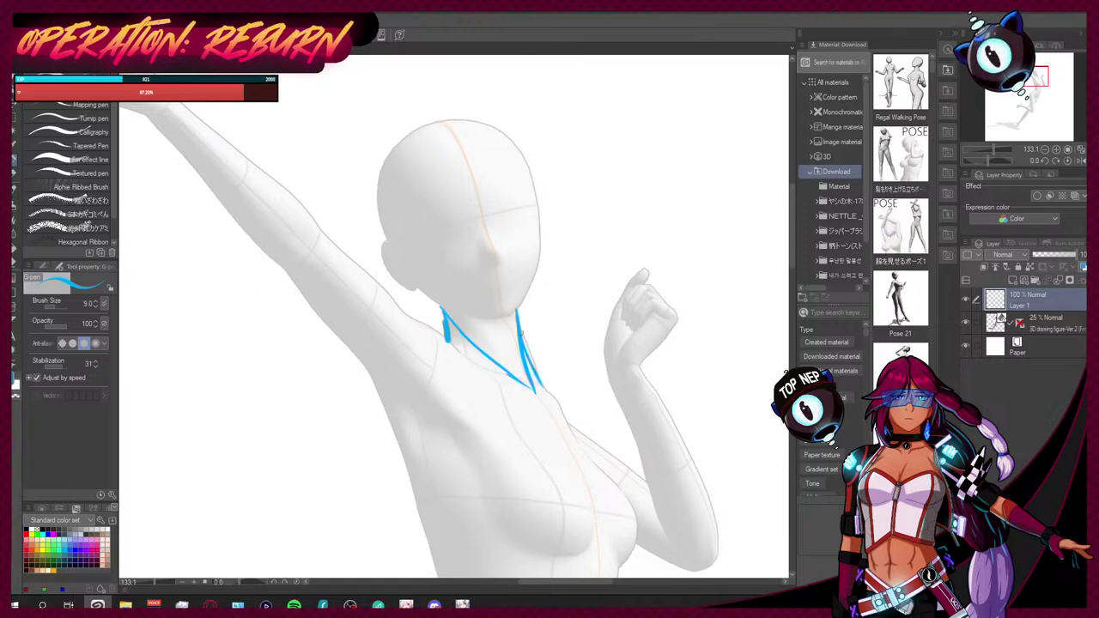
Step: Sketch the inner ends of the collarbones at the base of the neck
scroll(472, 306, up, 2)
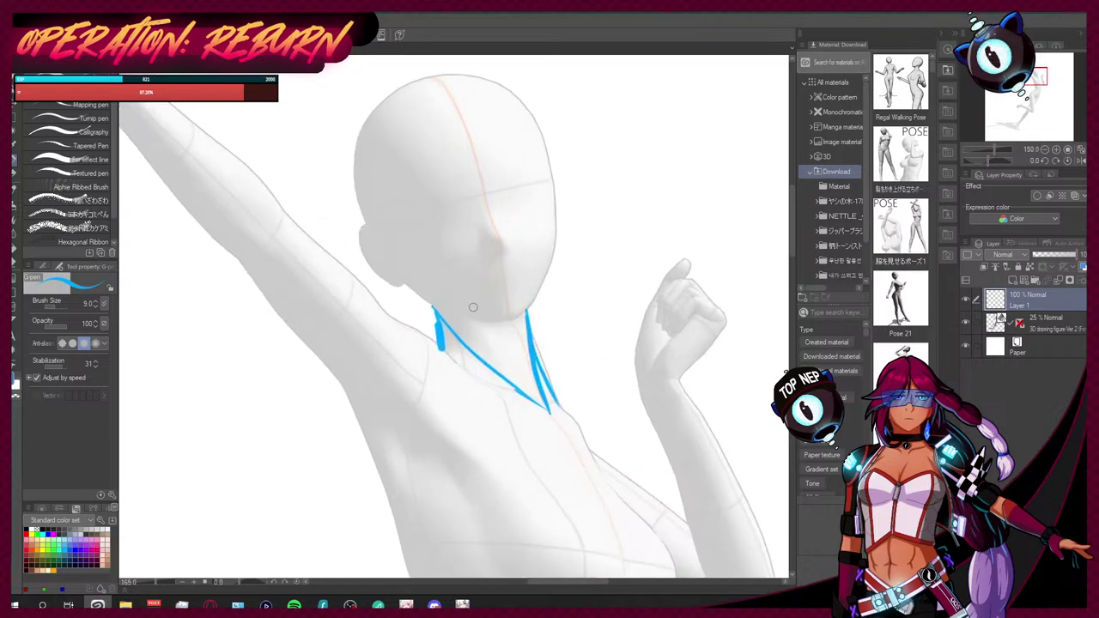
scroll(794, 260, down, 3)
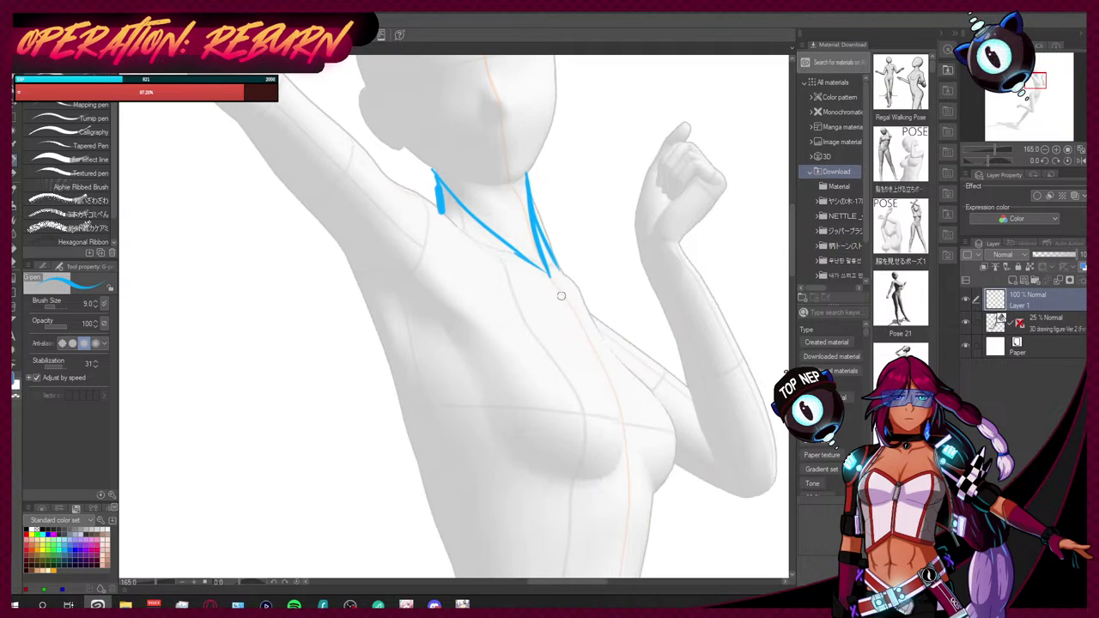
mouse_move(496, 256)
mouse_down()
mouse_move(552, 285)
mouse_move(573, 280)
mouse_move(556, 263)
mouse_move(577, 290)
mouse_up()
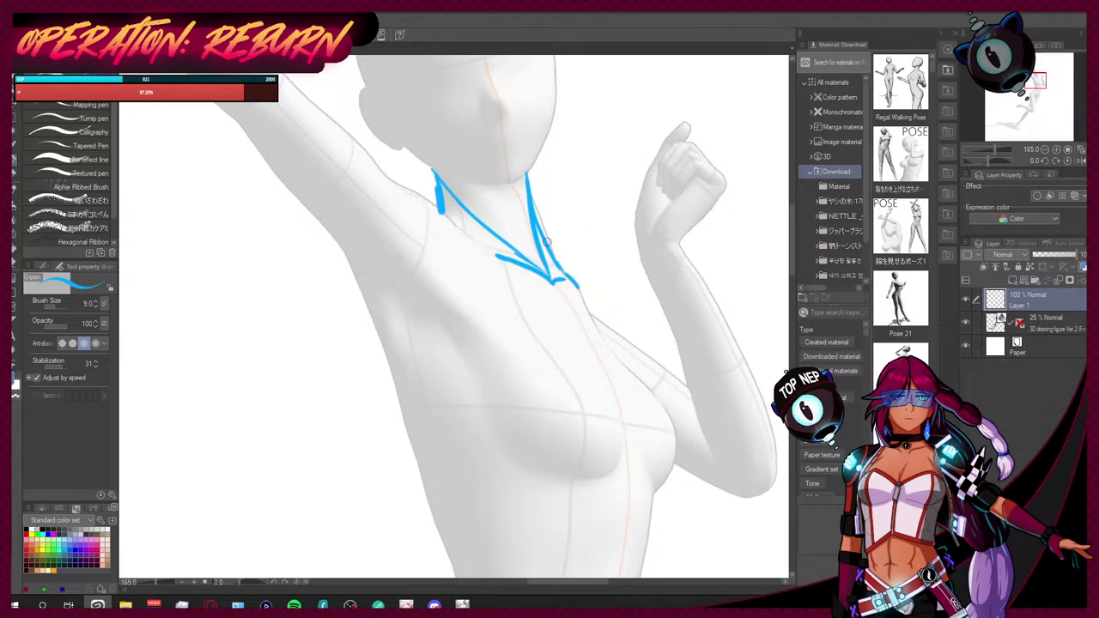
Step: Outline the far side of the chest and the contours of both breasts over the 3D figure
mouse_move(575, 281)
mouse_down()
mouse_move(603, 341)
mouse_move(661, 398)
mouse_move(641, 383)
mouse_move(668, 423)
mouse_move(672, 464)
mouse_move(648, 481)
mouse_up()
drag(628, 424, 654, 487)
drag(621, 415, 606, 471)
mouse_move(471, 370)
mouse_down()
mouse_move(513, 458)
mouse_move(573, 477)
mouse_move(600, 472)
mouse_move(530, 474)
mouse_move(569, 478)
mouse_up()
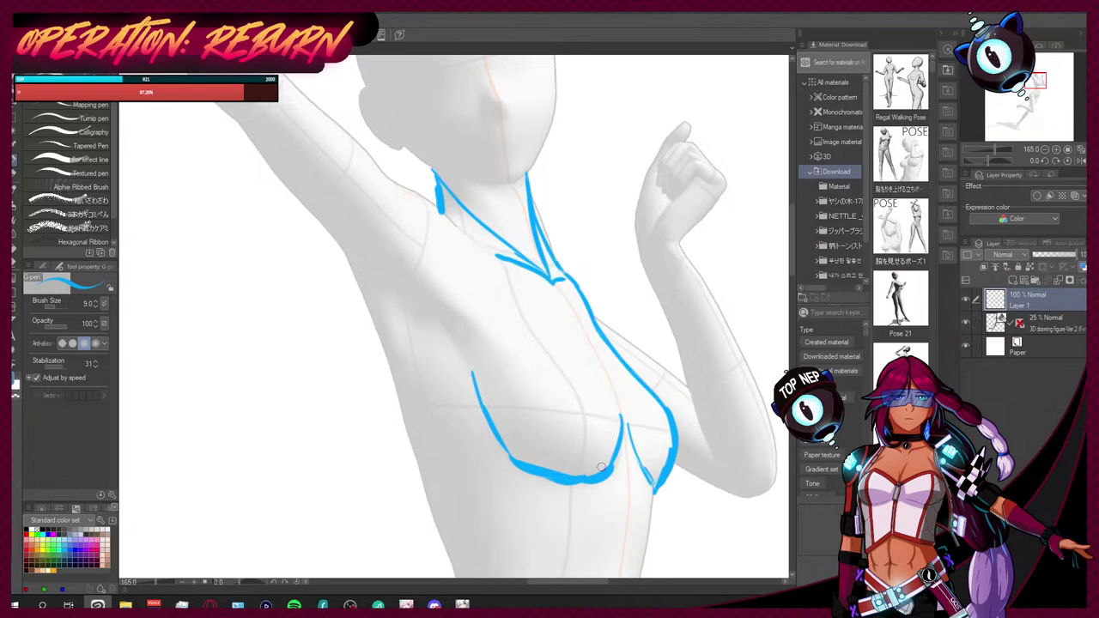
Step: Undo the thick lower curve of the near breast, reduce the brush size to 7, and redraw the curve thinner
key(ctrl+z)
key(ctrl+z)
key(ctrl+z)
key(ctrl+z)
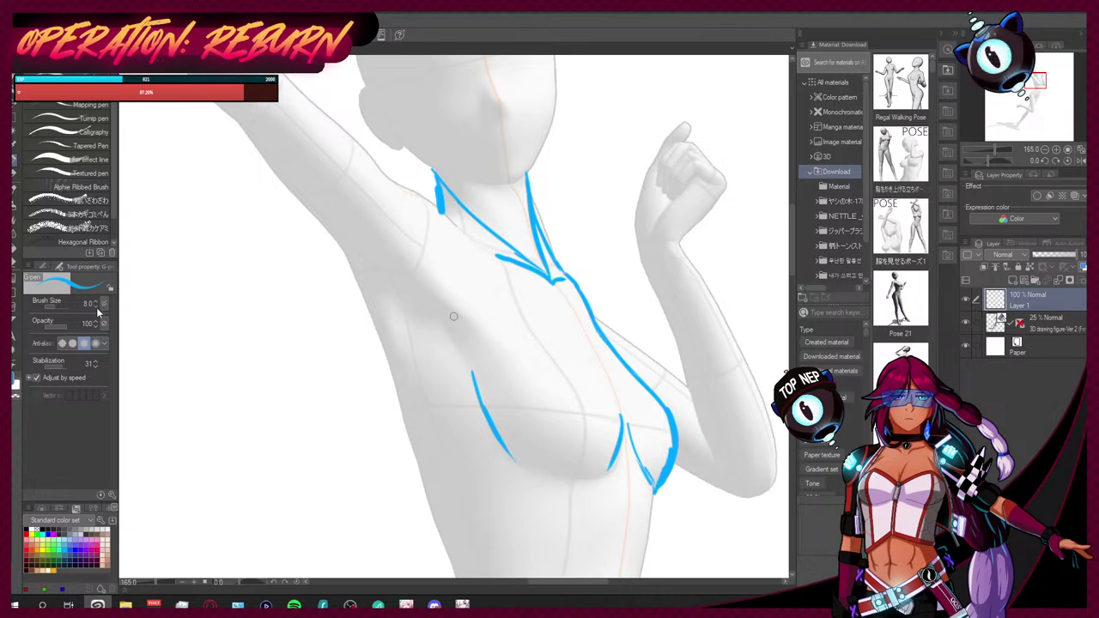
mouse_move(510, 452)
mouse_down()
mouse_move(546, 476)
mouse_move(529, 469)
mouse_move(606, 475)
mouse_move(616, 460)
mouse_up()
Step: Try G-pen strokes beside the raised hand, and undo them together with part of the near breast's lower curve
mouse_move(697, 156)
mouse_down()
mouse_move(702, 225)
mouse_move(657, 300)
mouse_up()
key(ctrl+z)
mouse_move(745, 164)
mouse_down()
mouse_move(710, 181)
mouse_move(661, 299)
mouse_up()
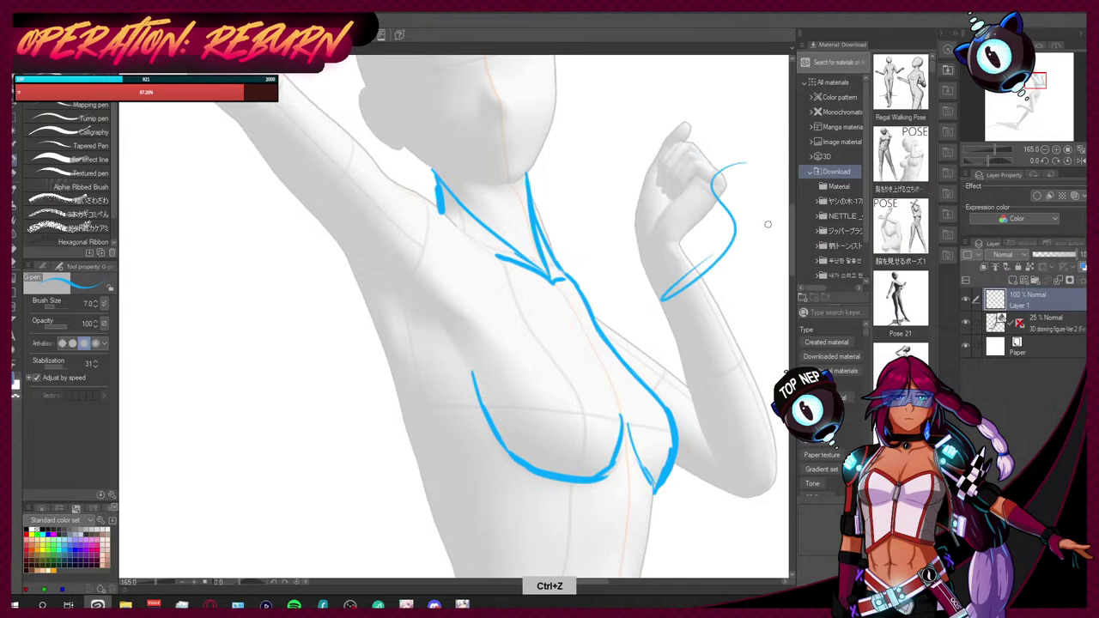
key(ctrl+z)
key(ctrl+z)
key(ctrl+z)
key(ctrl+z)
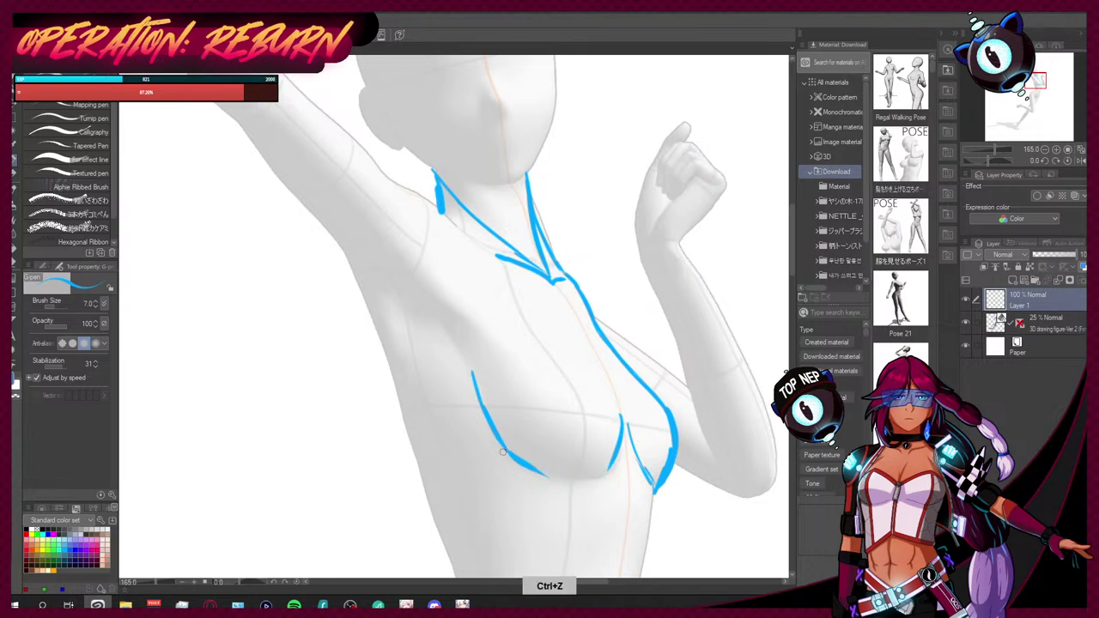
Step: Redraw the near breast's lower curve, add its upper inner contour, and mark a small arc at the base of the sternum
drag(505, 448, 607, 468)
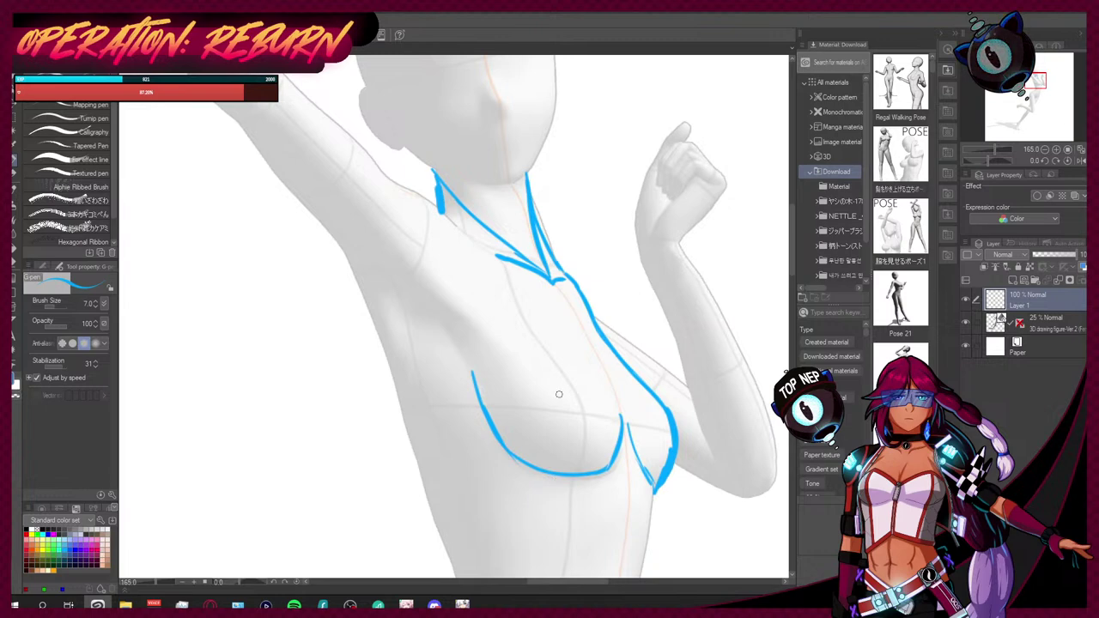
mouse_move(538, 324)
mouse_down()
mouse_move(588, 359)
mouse_move(621, 401)
mouse_move(609, 392)
mouse_move(620, 424)
mouse_up()
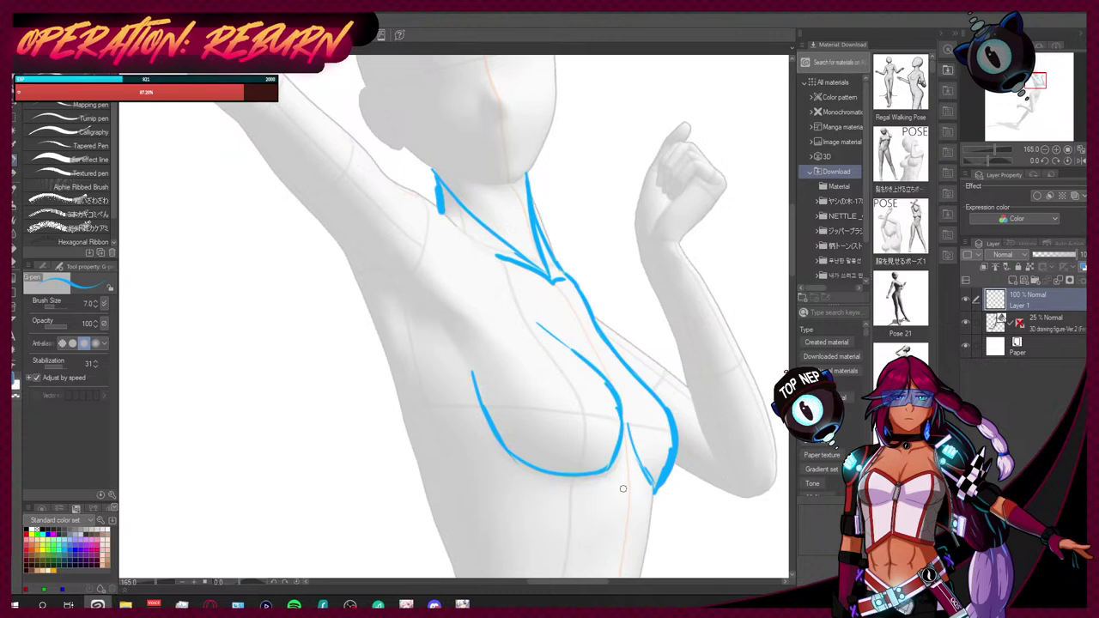
drag(623, 498, 630, 496)
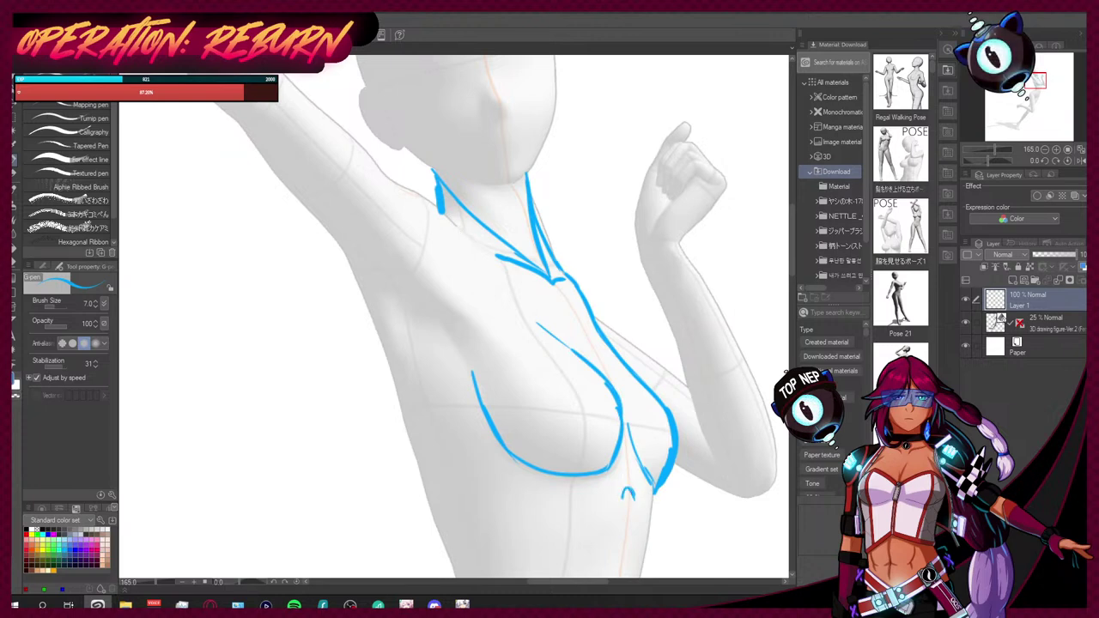
Step: Sketch the near shoulder slope, the outer side of the upper torso, and the creases of the armpit
drag(400, 183, 490, 262)
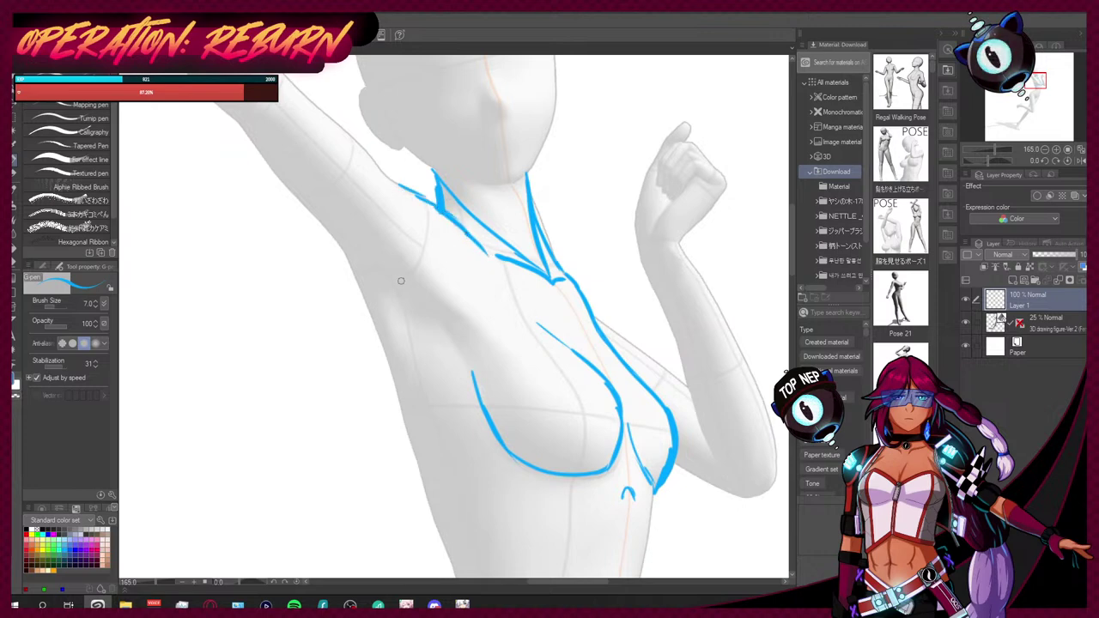
drag(346, 254, 408, 434)
mouse_move(379, 263)
mouse_down()
mouse_move(405, 315)
mouse_move(436, 333)
mouse_move(429, 317)
mouse_up()
key(ctrl+z)
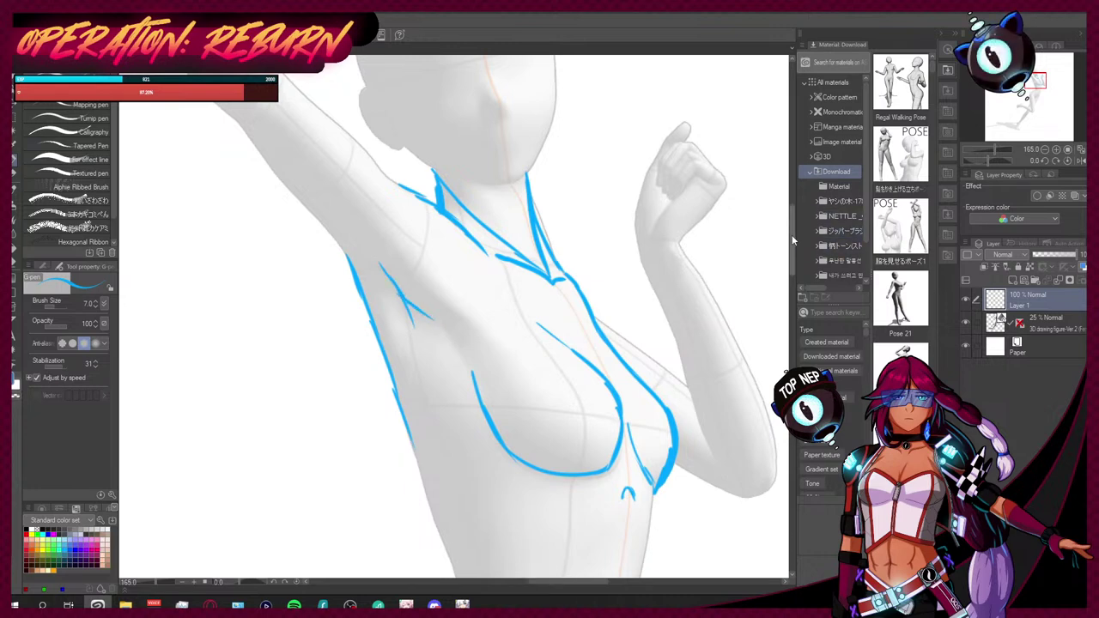
Step: Extend the outer torso line down toward the waist, and undo a trial curve for the lower ribs
scroll(756, 257, down, 5)
drag(390, 135, 419, 221)
mouse_move(407, 180)
mouse_down()
mouse_move(435, 282)
mouse_move(464, 318)
mouse_up()
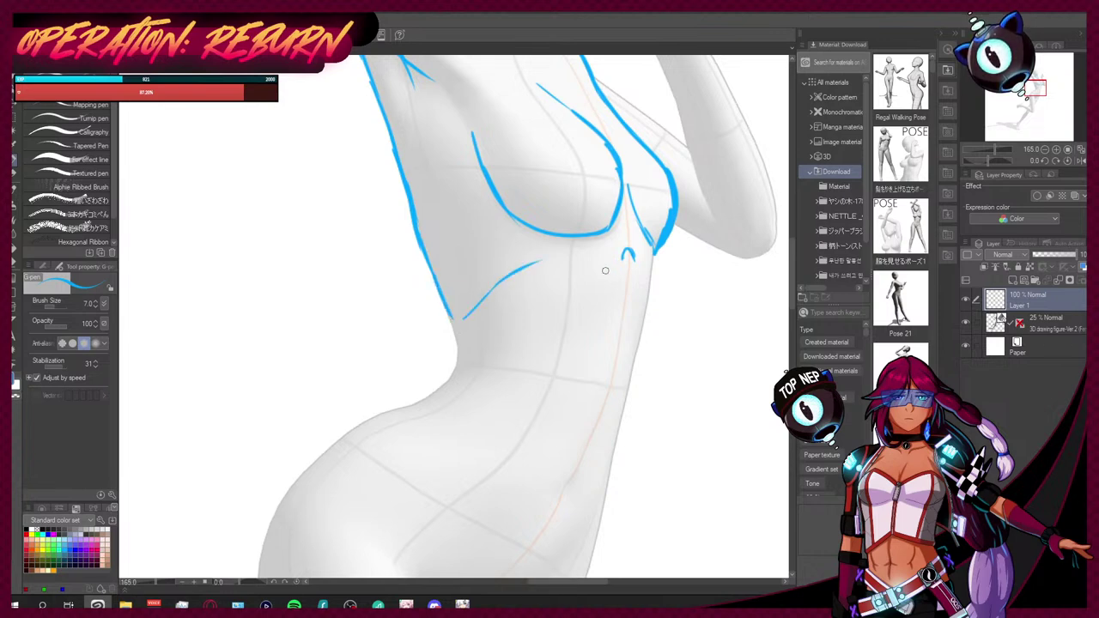
key(ctrl+z)
key(ctrl+z)
Step: Sketch the lower edge of the ribcage from the near side up to the sternum arc, and the far side of the ribs
mouse_move(442, 290)
mouse_down()
mouse_move(469, 324)
mouse_move(511, 329)
mouse_up()
drag(618, 261, 527, 329)
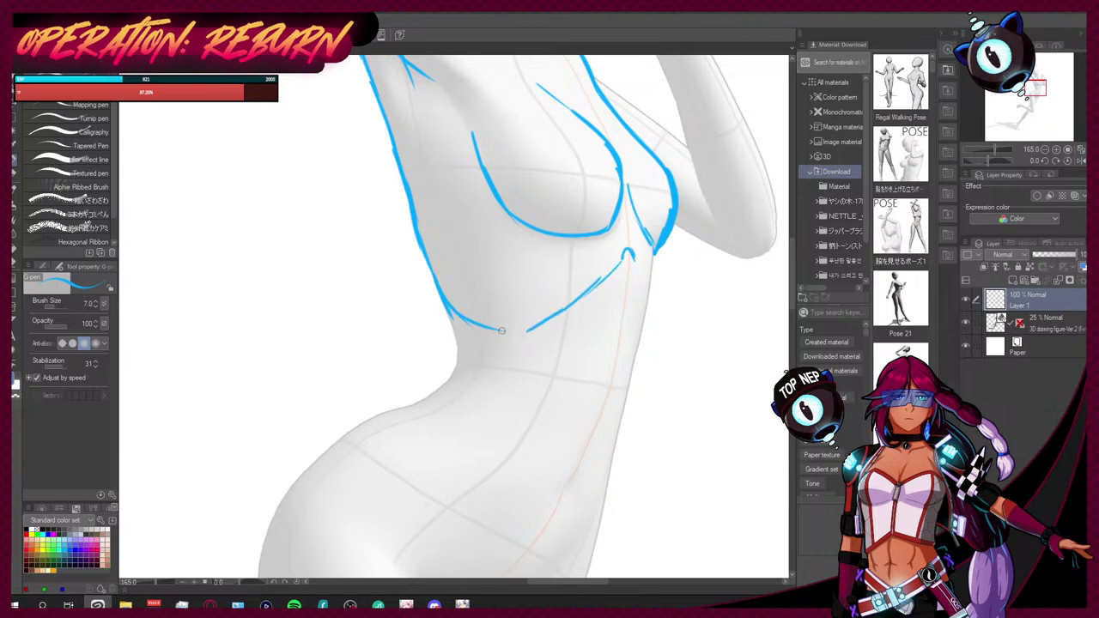
drag(533, 328, 495, 332)
mouse_move(651, 249)
mouse_down()
mouse_move(651, 300)
mouse_move(634, 276)
mouse_move(641, 335)
mouse_up()
Step: Outline the near side of the waist and hip down to the upper thigh
scroll(794, 283, down, 1)
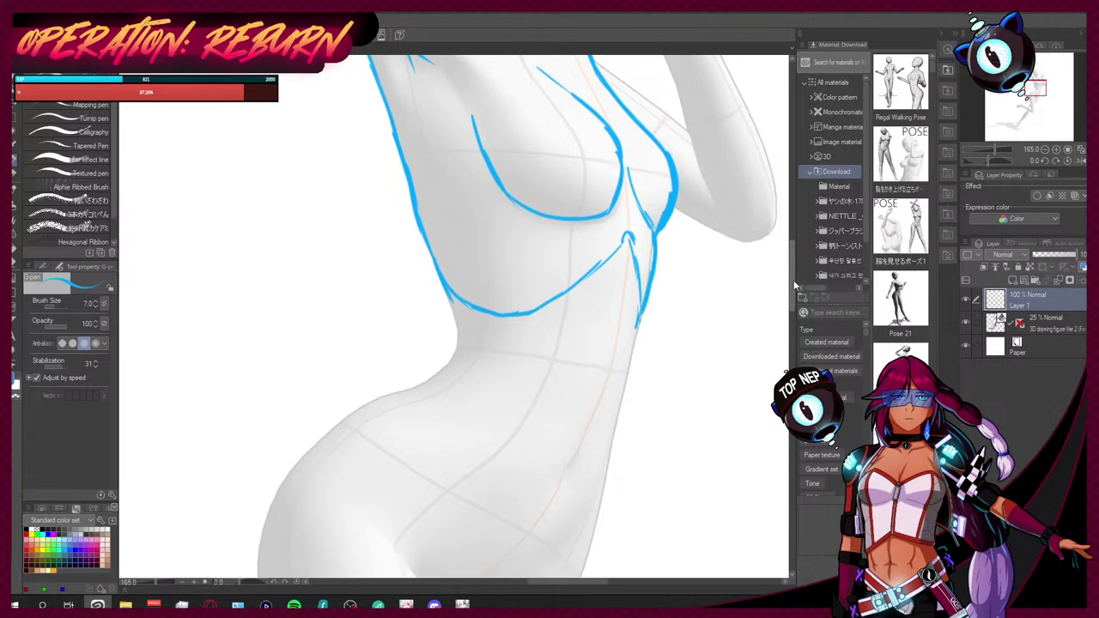
scroll(794, 283, down, 5)
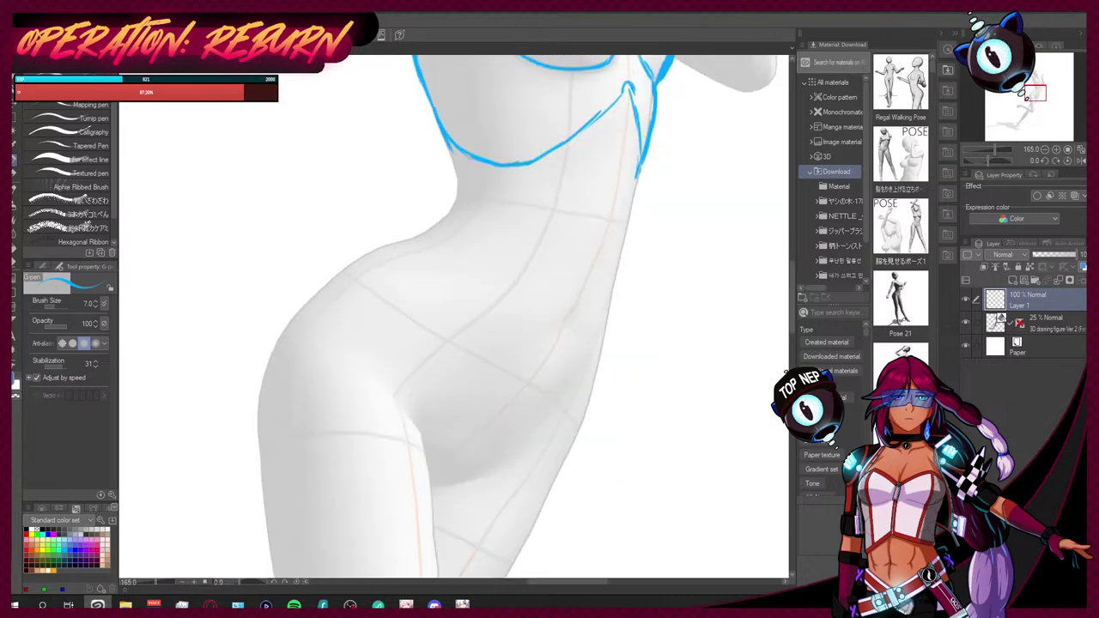
mouse_move(448, 144)
mouse_down()
mouse_move(460, 203)
mouse_move(354, 255)
mouse_move(285, 331)
mouse_up()
mouse_move(359, 256)
mouse_down()
mouse_move(283, 335)
mouse_move(261, 386)
mouse_move(257, 448)
mouse_up()
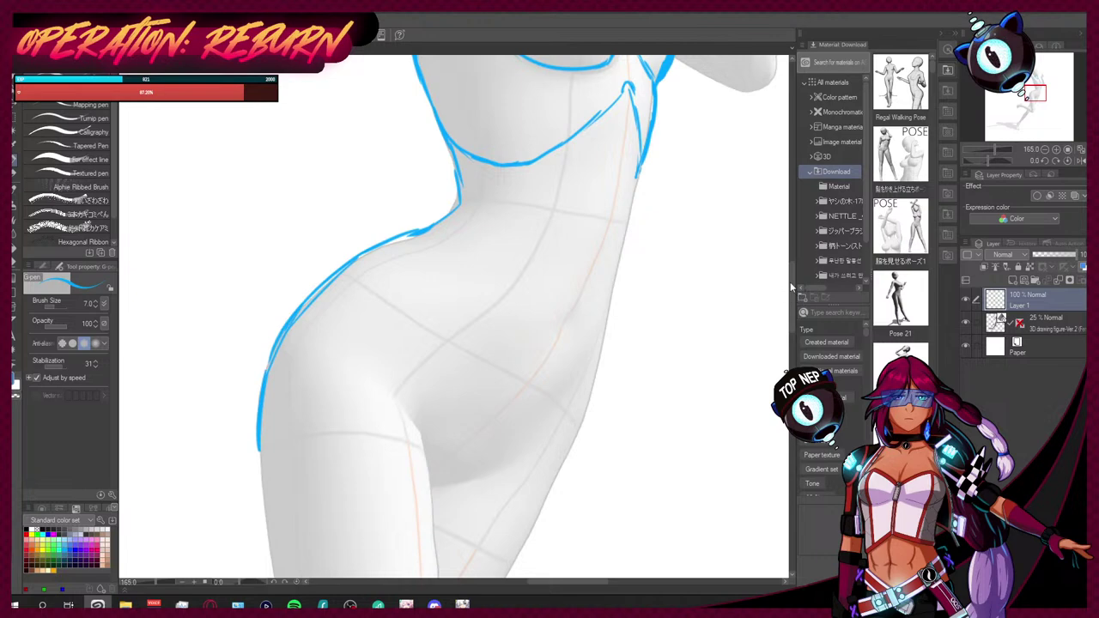
Step: Sketch the body's centre line from between the breasts down along the abdomen
scroll(789, 296, up, 5)
mouse_move(624, 238)
mouse_down()
mouse_move(612, 421)
mouse_move(614, 390)
mouse_move(597, 470)
mouse_up()
scroll(786, 309, down, 5)
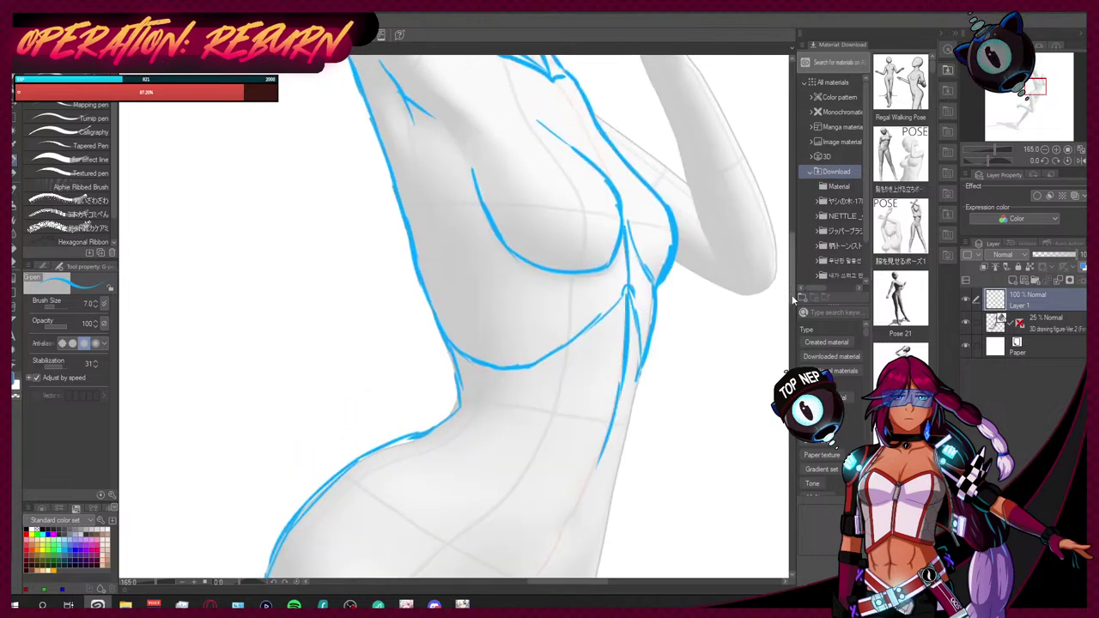
drag(566, 295, 557, 321)
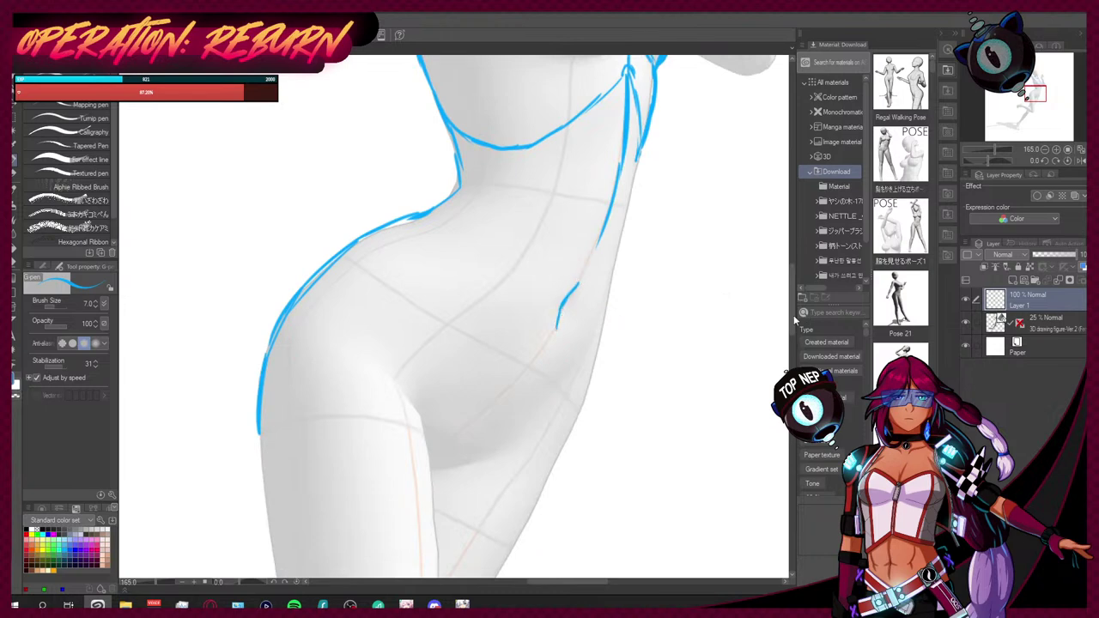
Step: Outline the upper and lower edges of the outstretched upper arm, joining them to the shoulder and torso side
scroll(781, 275, up, 8)
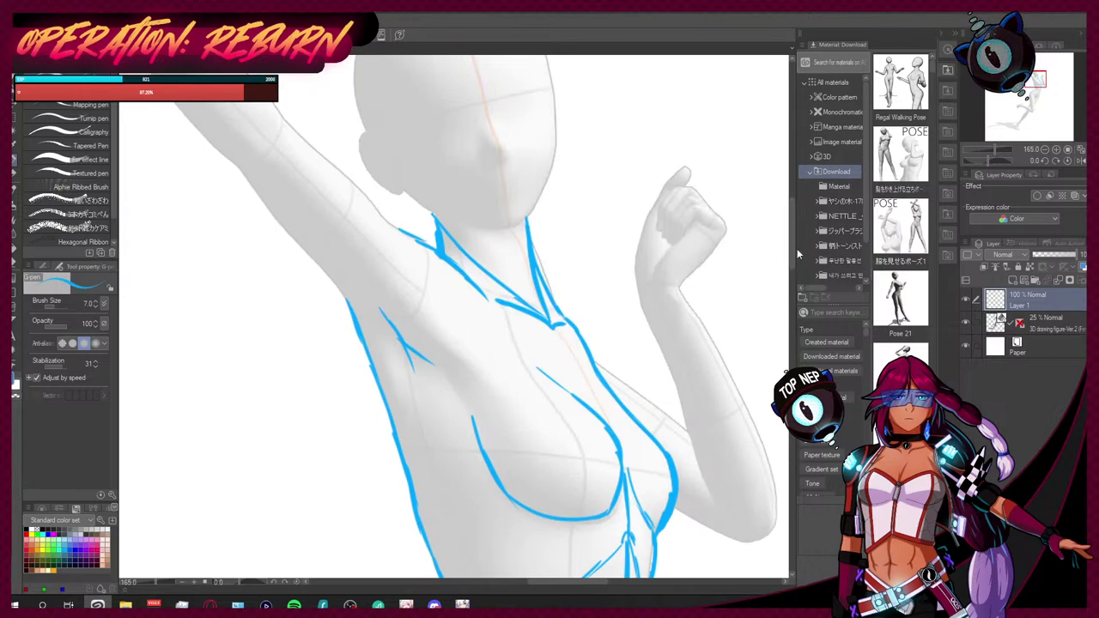
scroll(797, 255, up, 3)
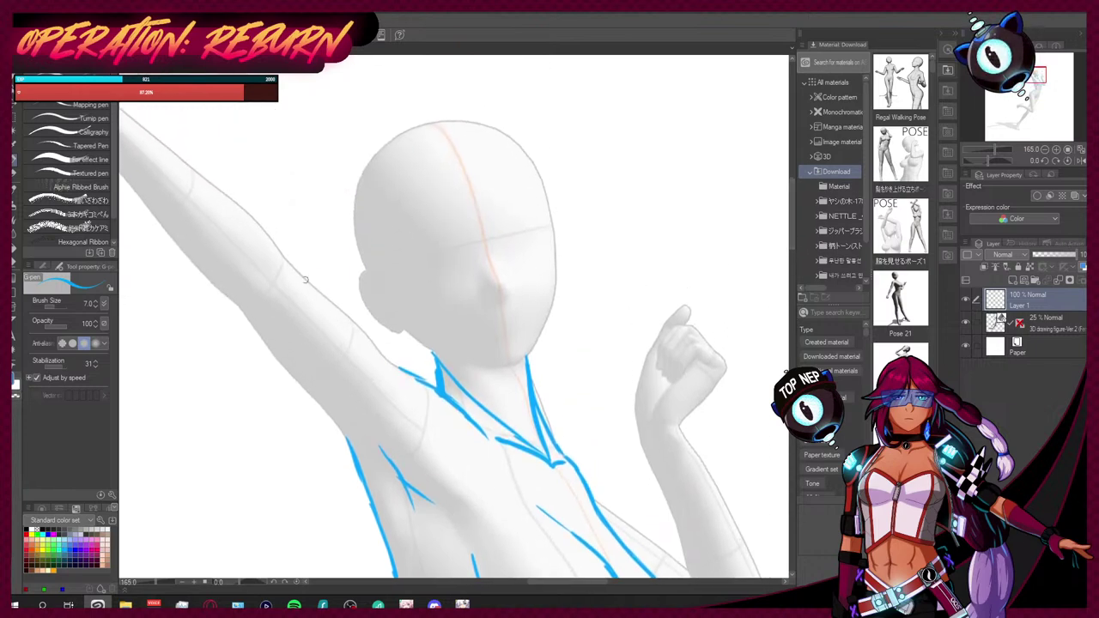
drag(280, 254, 377, 350)
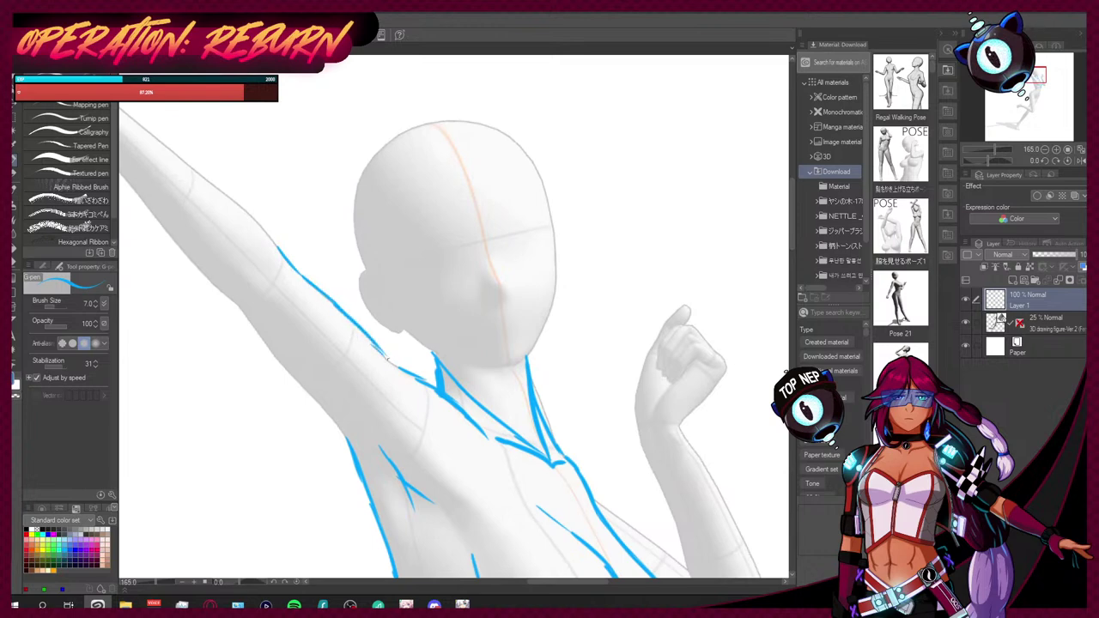
drag(241, 312, 352, 455)
drag(324, 411, 350, 447)
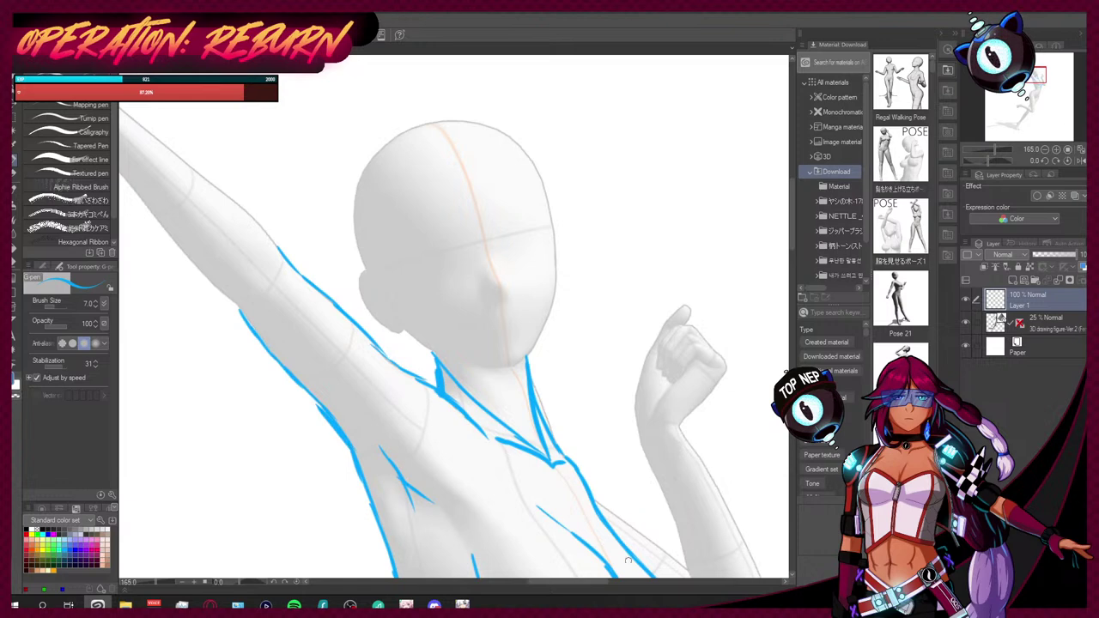
Step: Outline the upper and lower edges of the raised forearm from the elbow to the wrist, joining them to the upper arm
drag(601, 584, 570, 581)
drag(793, 239, 790, 231)
mouse_move(230, 139)
mouse_down()
mouse_move(377, 257)
mouse_move(418, 305)
mouse_up()
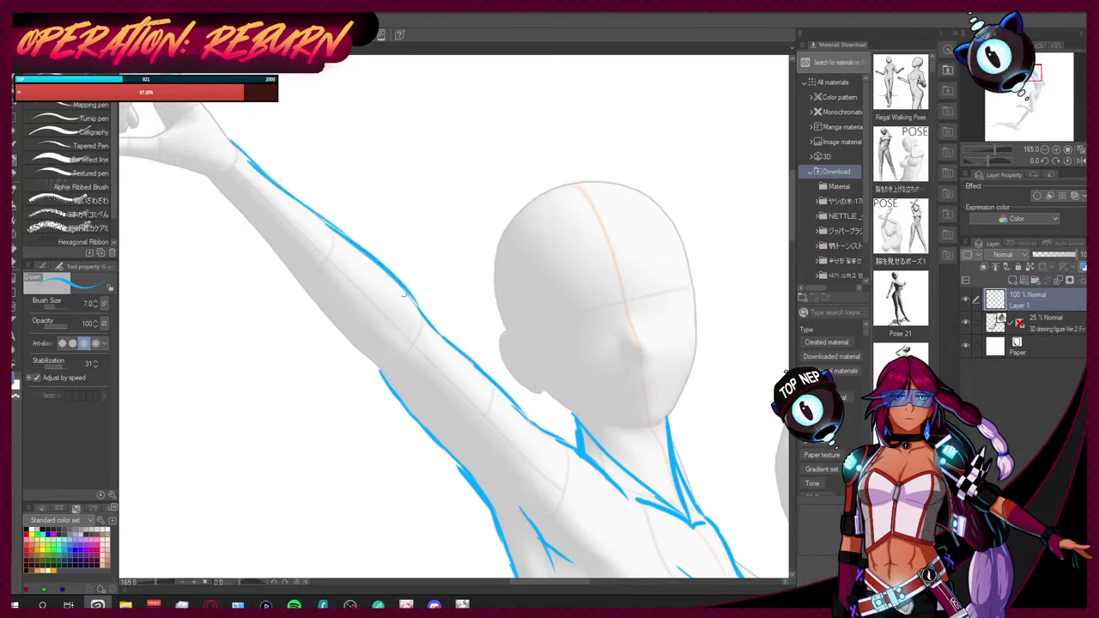
drag(208, 178, 376, 368)
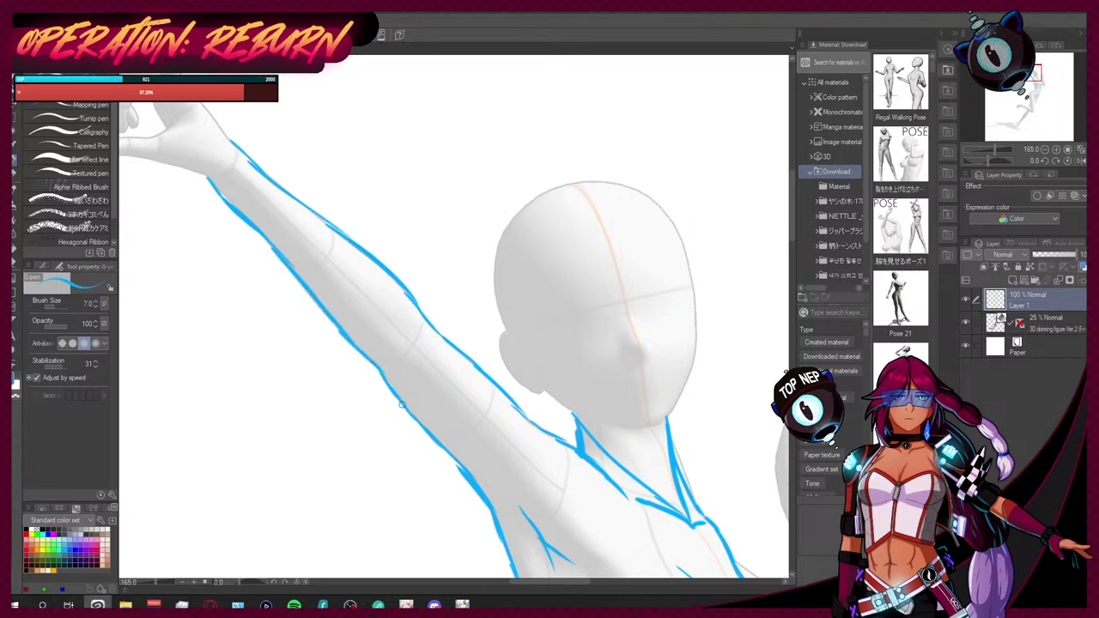
Step: Outline the jaw from below the ear round the chin and up the far cheek
scroll(537, 148, down, 5)
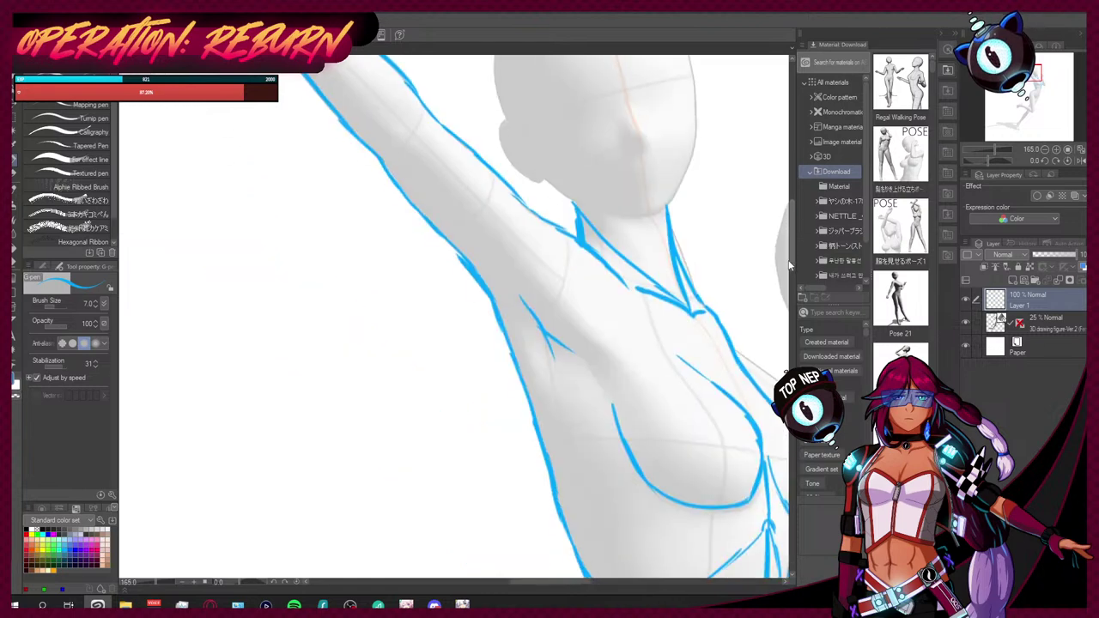
mouse_move(539, 165)
mouse_down()
mouse_move(578, 200)
mouse_move(568, 206)
mouse_move(548, 179)
mouse_move(582, 206)
mouse_move(646, 219)
mouse_move(673, 188)
mouse_up()
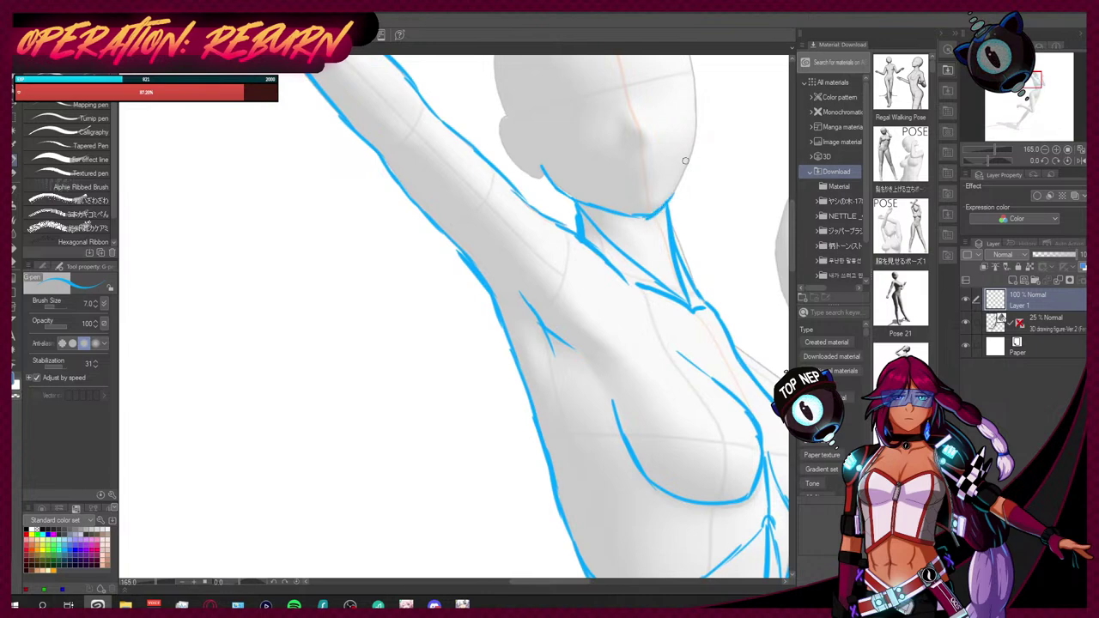
mouse_move(693, 121)
mouse_down()
mouse_move(692, 160)
mouse_move(659, 212)
mouse_move(678, 160)
mouse_up()
mouse_move(692, 111)
mouse_down()
mouse_move(693, 73)
mouse_move(691, 131)
mouse_up()
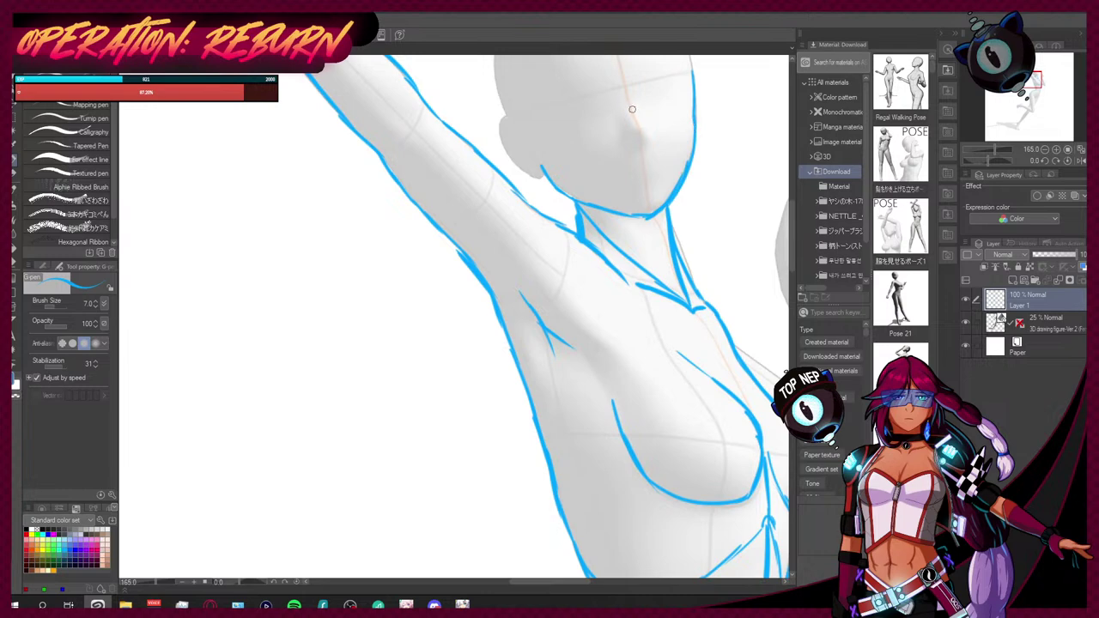
Step: Sketch the nose bridge, tip and nostril, outline the ear, and draw the head line from the ear to the far side of the face
drag(629, 91, 638, 120)
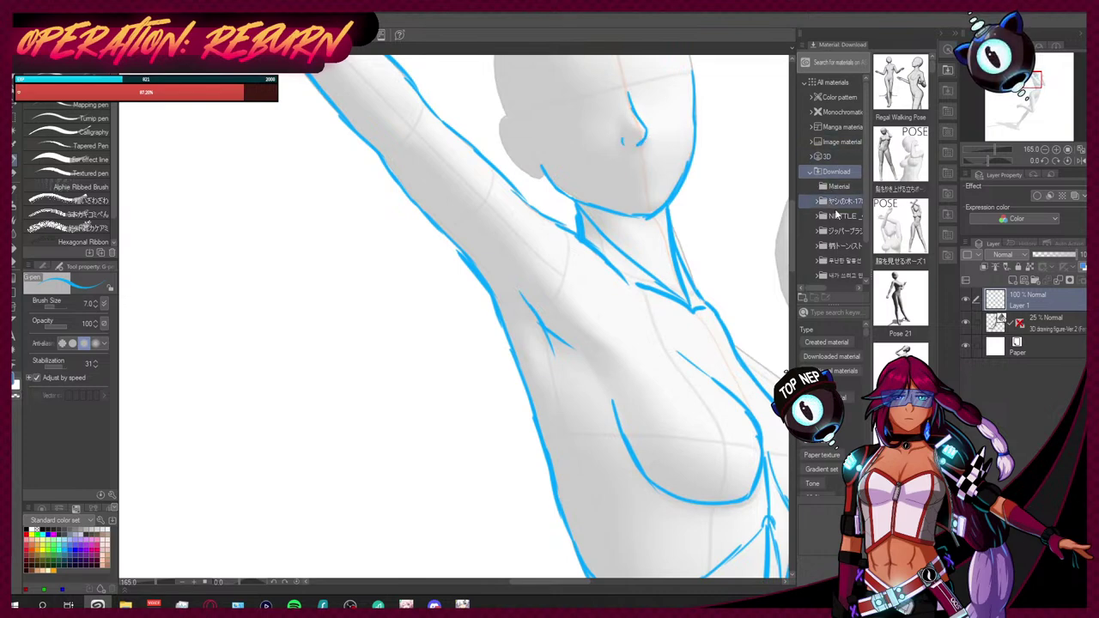
scroll(518, 246, up, 5)
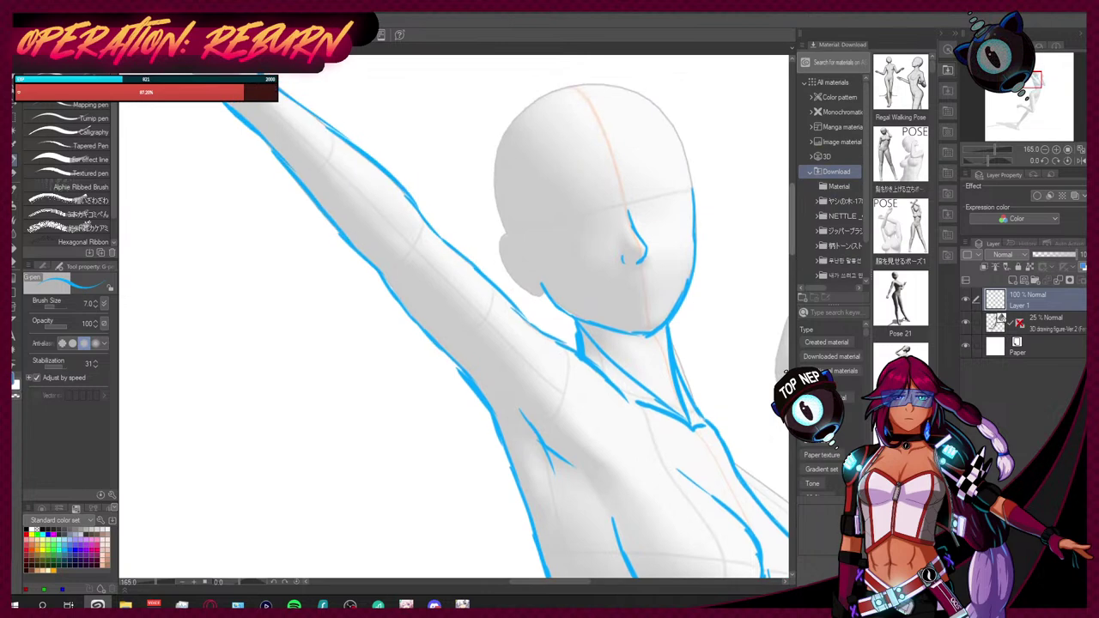
mouse_move(503, 251)
mouse_down()
mouse_move(520, 286)
mouse_move(541, 292)
mouse_up()
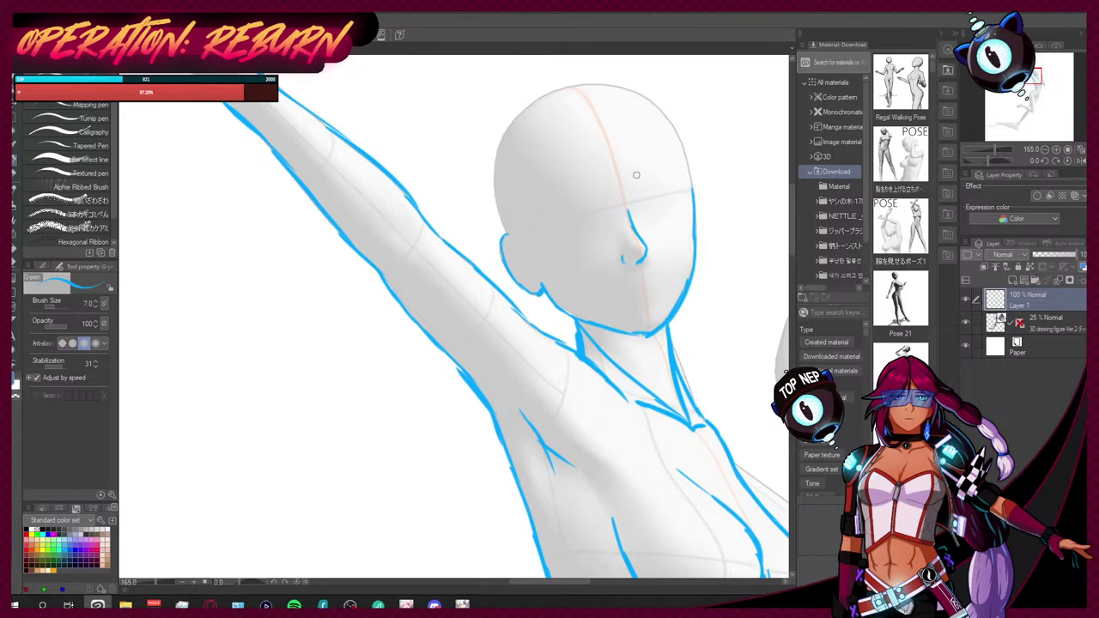
mouse_move(508, 238)
mouse_down()
mouse_move(495, 153)
mouse_move(554, 92)
mouse_move(597, 88)
mouse_move(668, 118)
mouse_move(696, 214)
mouse_up()
Step: Sketch the near groin crease and pelvis underside, and the abdomen's near edge curving round the lower belly up to the far waist
drag(793, 232, 793, 319)
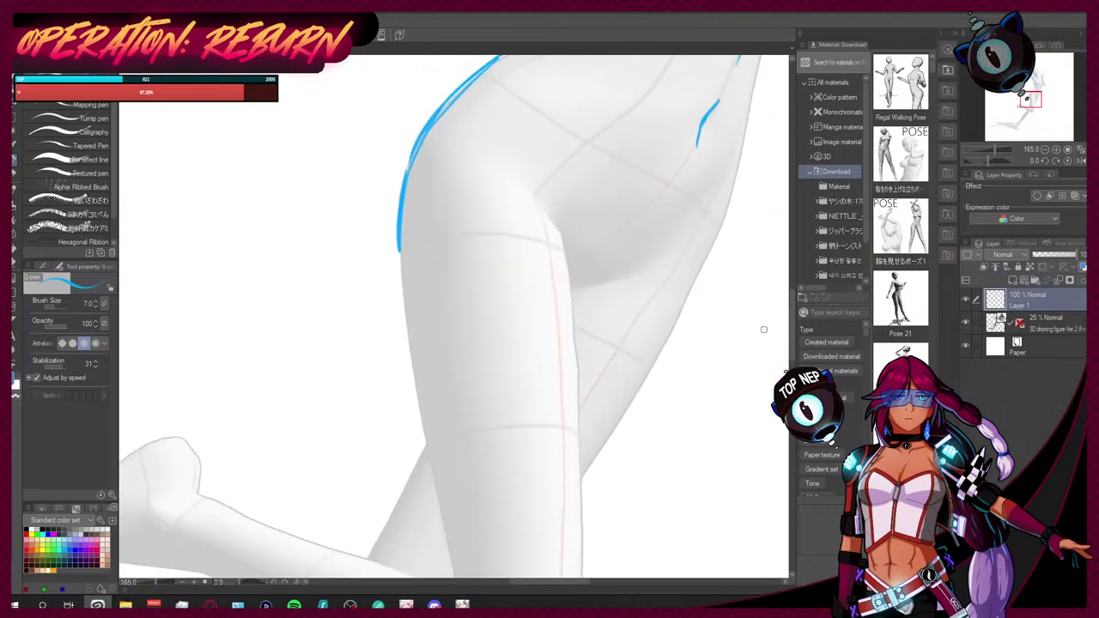
mouse_move(529, 183)
mouse_down()
mouse_move(580, 288)
mouse_move(669, 255)
mouse_up()
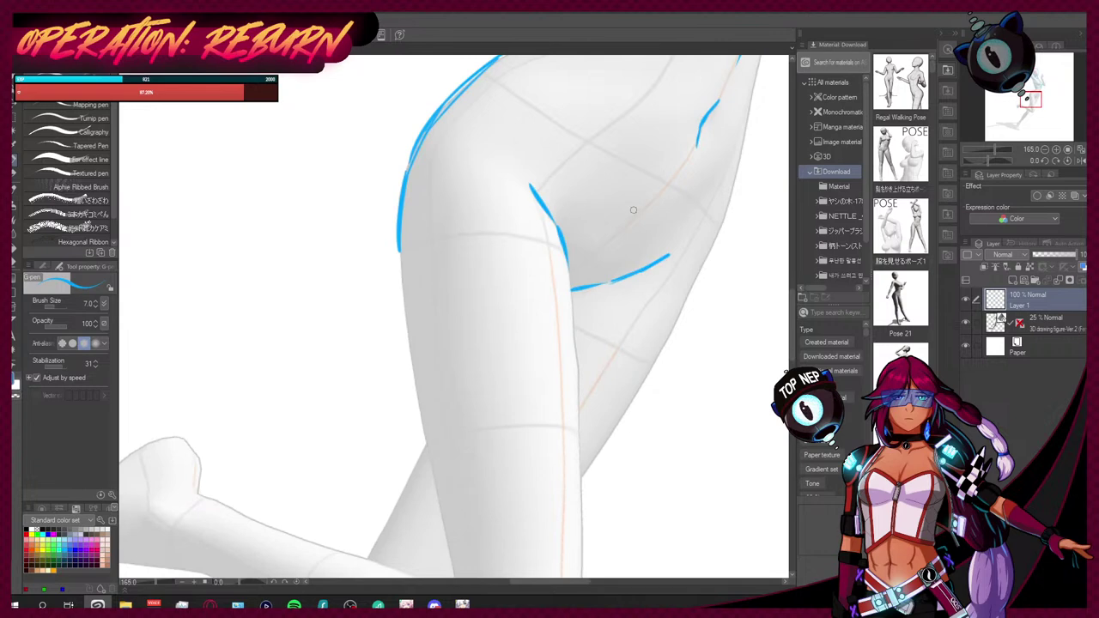
scroll(790, 286, up, 5)
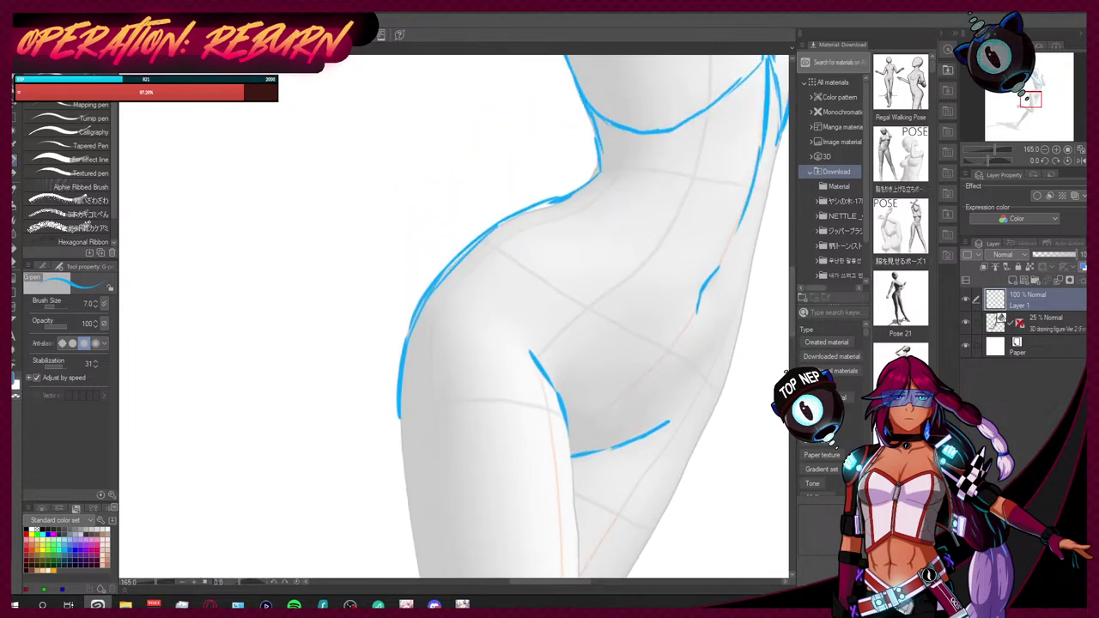
mouse_move(701, 124)
mouse_down()
mouse_move(661, 239)
mouse_move(592, 303)
mouse_move(588, 336)
mouse_move(647, 391)
mouse_move(662, 387)
mouse_up()
mouse_move(730, 313)
mouse_down()
mouse_move(683, 378)
mouse_move(654, 388)
mouse_move(702, 372)
mouse_up()
drag(780, 139, 730, 319)
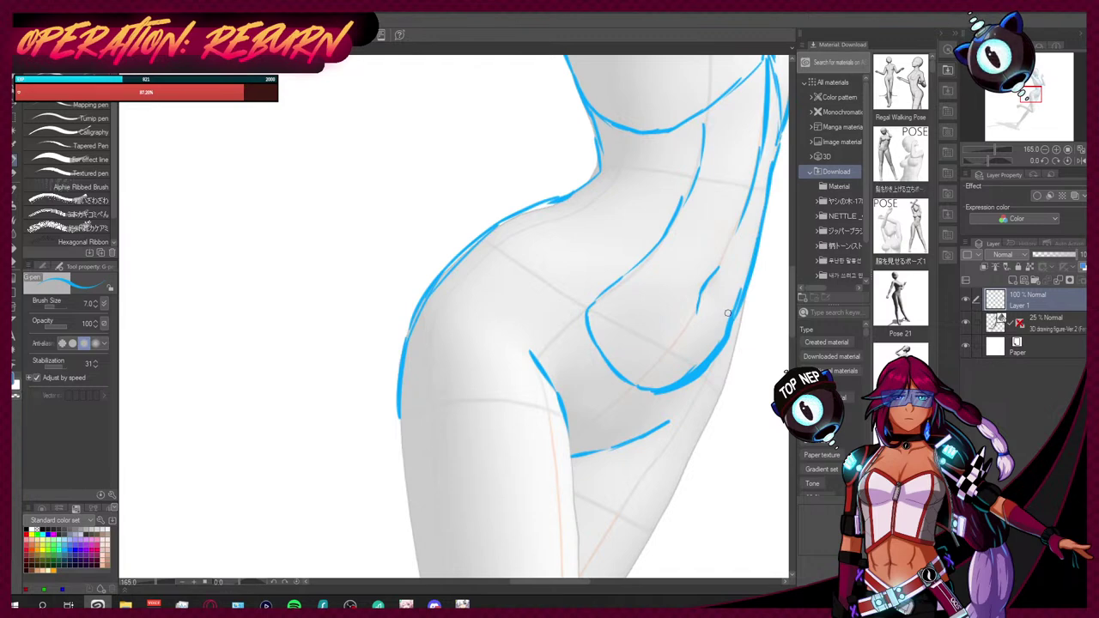
Step: Extend the centre line down the lower belly and divide the abdominal muscles with cross lines, joining them to the abdomen's near edge
drag(685, 330, 667, 352)
mouse_move(652, 253)
mouse_down()
mouse_move(724, 302)
mouse_move(738, 298)
mouse_up()
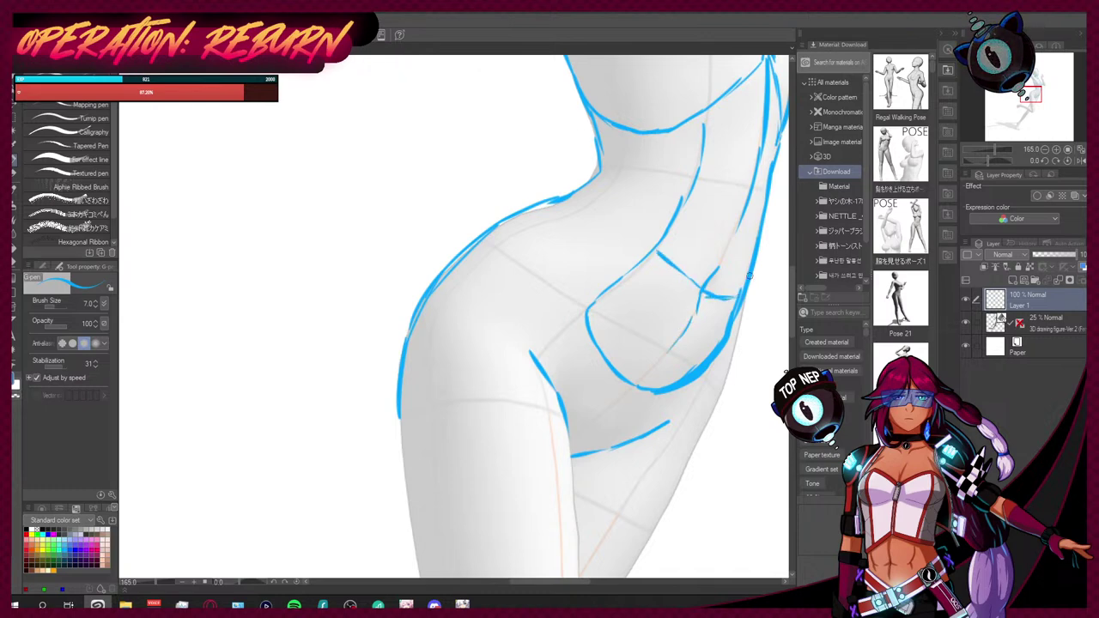
scroll(712, 203, up, 2)
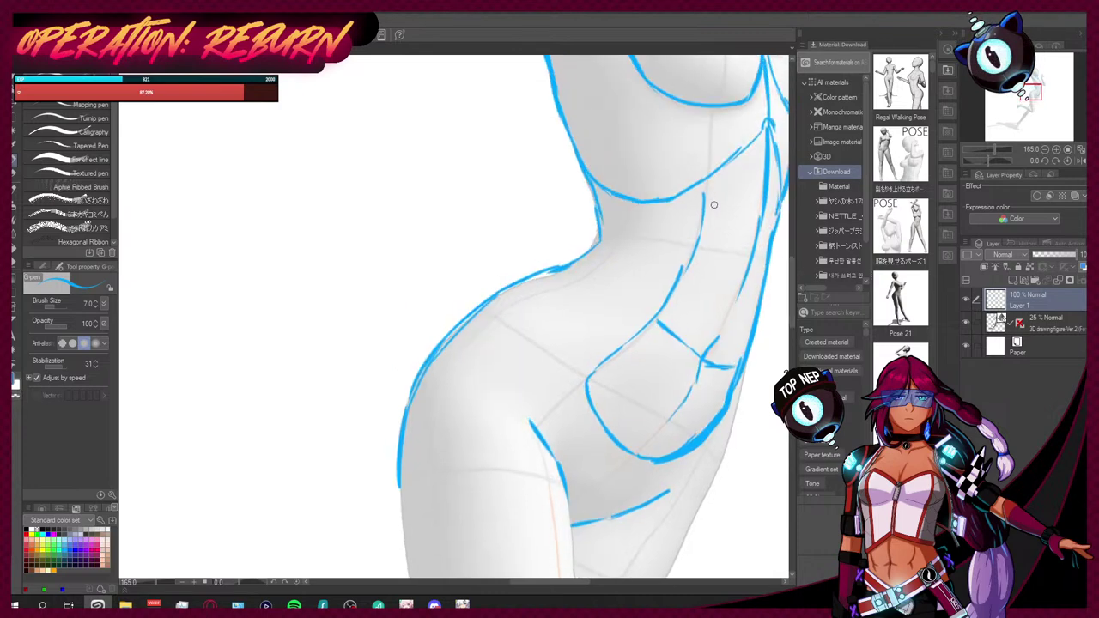
mouse_move(704, 196)
mouse_down()
mouse_move(761, 135)
mouse_move(777, 176)
mouse_move(772, 225)
mouse_up()
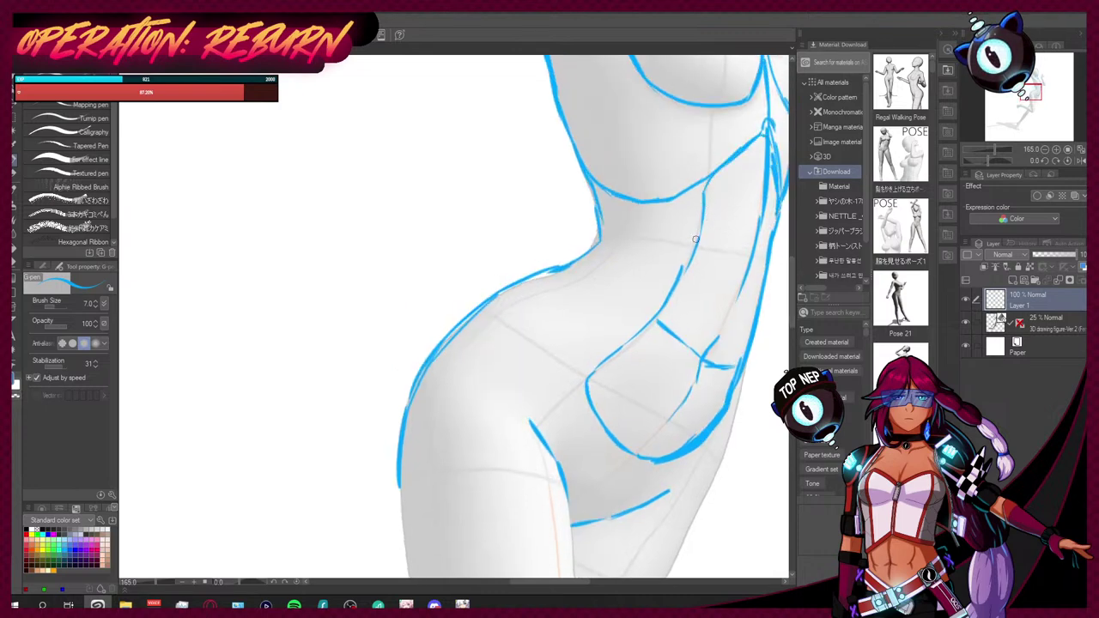
mouse_move(701, 227)
mouse_down()
mouse_move(701, 247)
mouse_move(767, 248)
mouse_up()
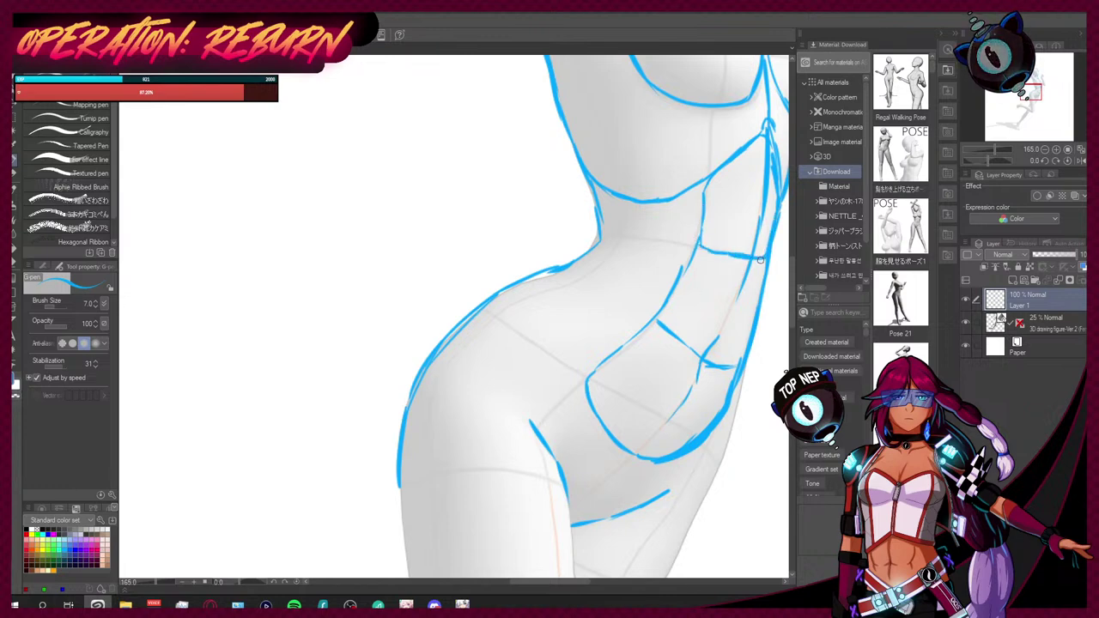
drag(684, 256, 766, 256)
drag(662, 310, 654, 329)
key(ctrl+z)
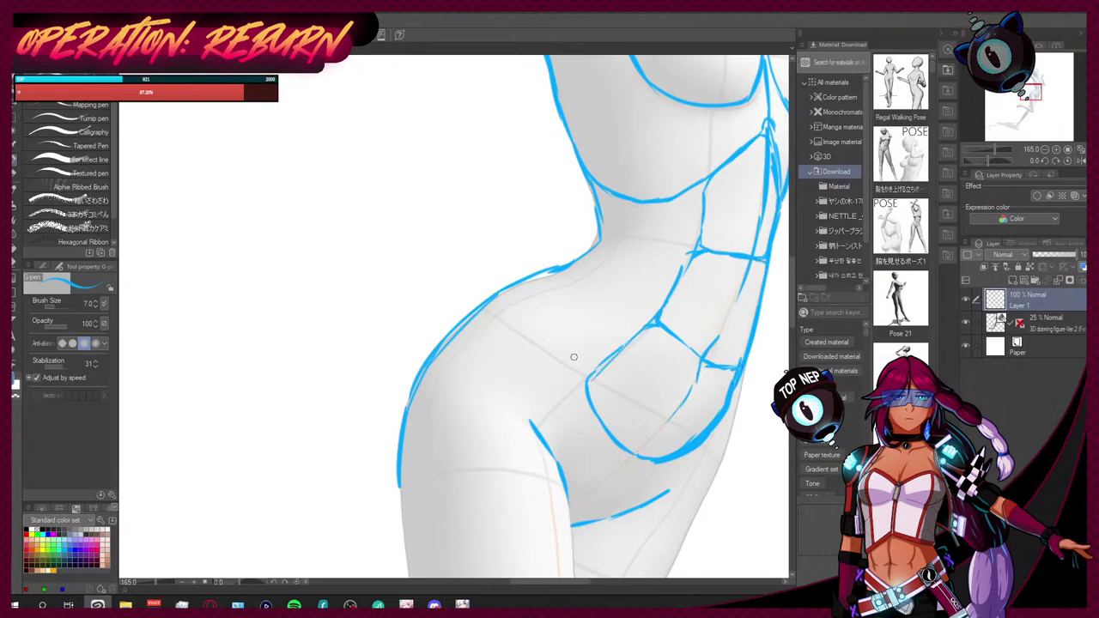
Step: Reinforce the near groin crease, pelvis underside and near hip contour, and sketch the far hip line
mouse_move(558, 464)
mouse_down()
mouse_move(535, 392)
mouse_move(555, 460)
mouse_up()
drag(634, 512, 684, 486)
mouse_move(736, 380)
mouse_down()
mouse_move(729, 455)
mouse_move(707, 494)
mouse_up()
mouse_move(493, 294)
mouse_down()
mouse_move(528, 277)
mouse_move(495, 297)
mouse_up()
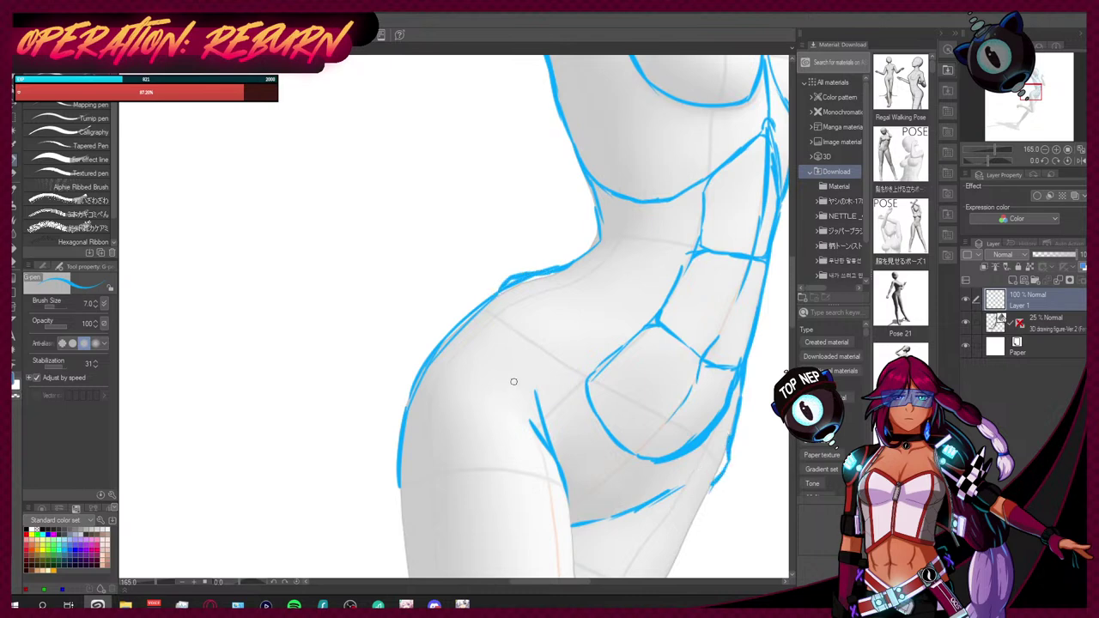
drag(548, 391, 560, 463)
drag(547, 382, 560, 474)
key(ctrl+z)
scroll(466, 406, down, 2)
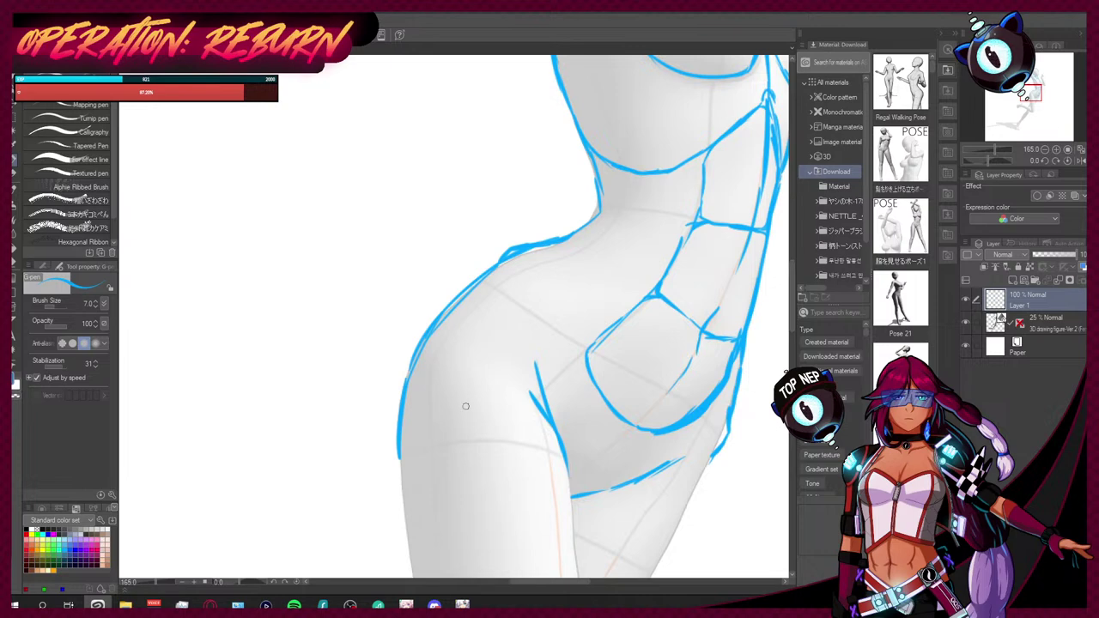
Step: Erase the far hip line with the Hard eraser, setting its size to 20.7 for trimming, and redraw the hip with the G-pen
mouse_move(742, 377)
mouse_down()
mouse_move(732, 403)
mouse_move(741, 453)
mouse_up()
key(e)
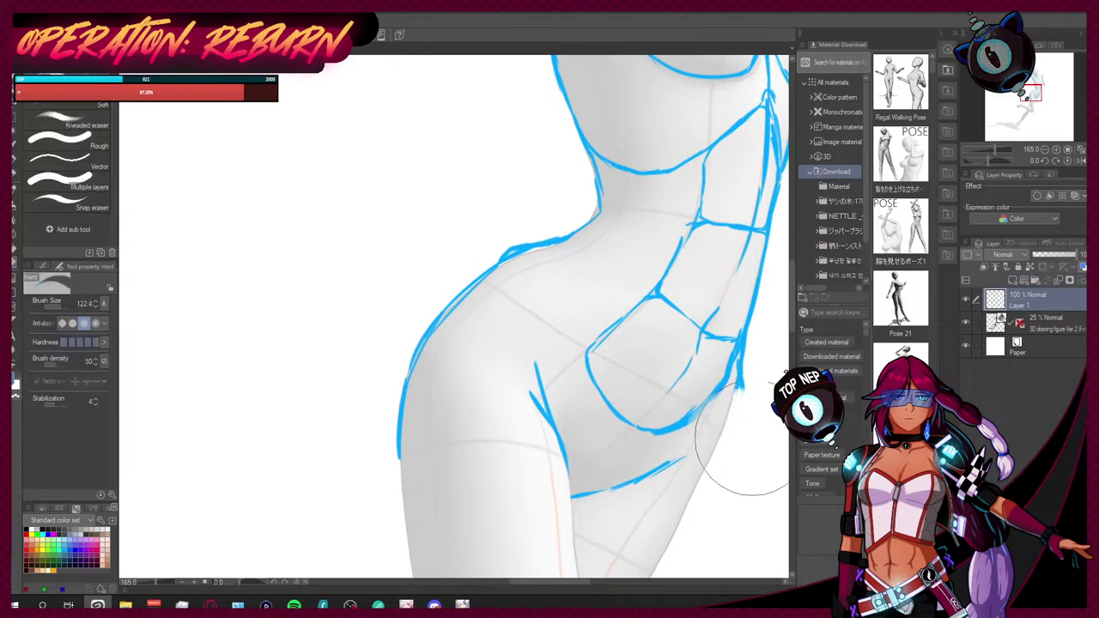
click(58, 309)
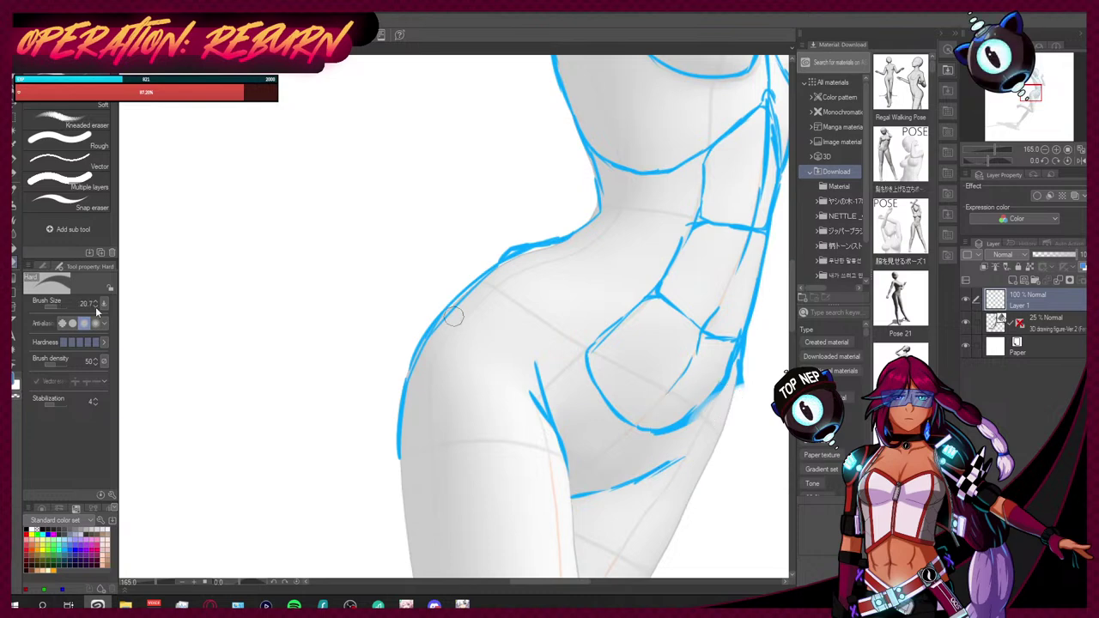
drag(746, 388, 743, 357)
key(p)
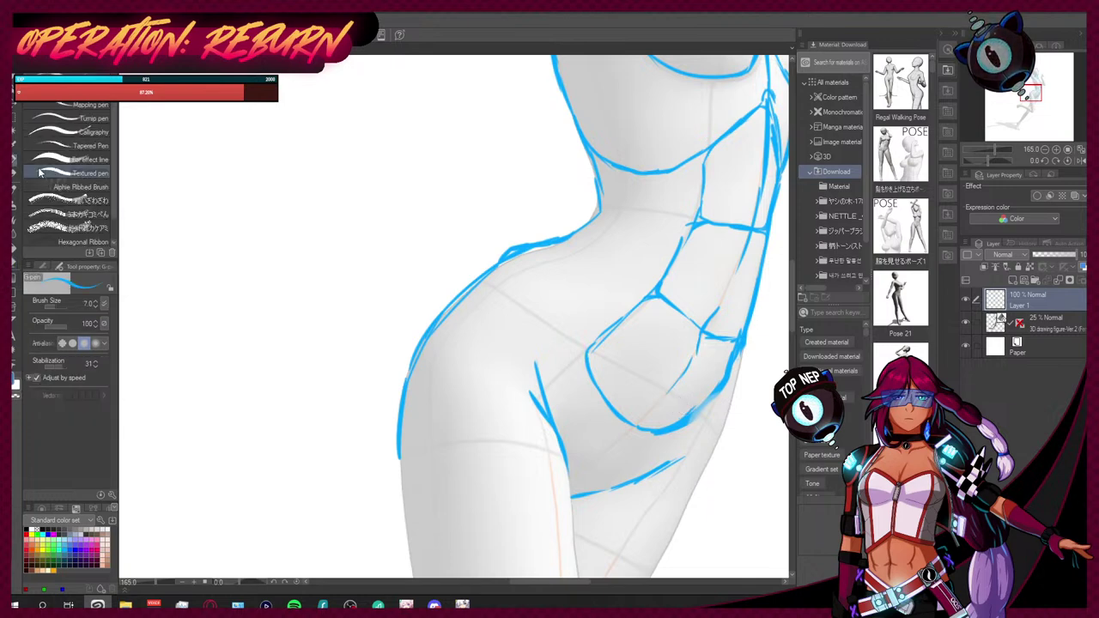
drag(738, 350, 721, 427)
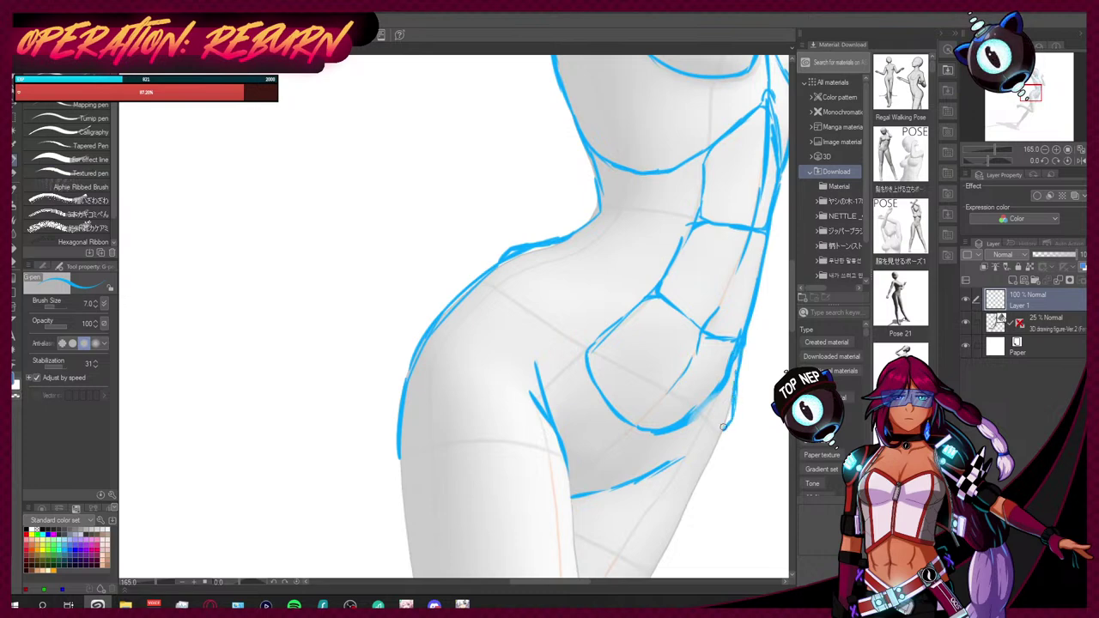
Step: Outline the inner and outer edges of the near thigh from the hip and groin down to the knee
scroll(775, 343, down, 5)
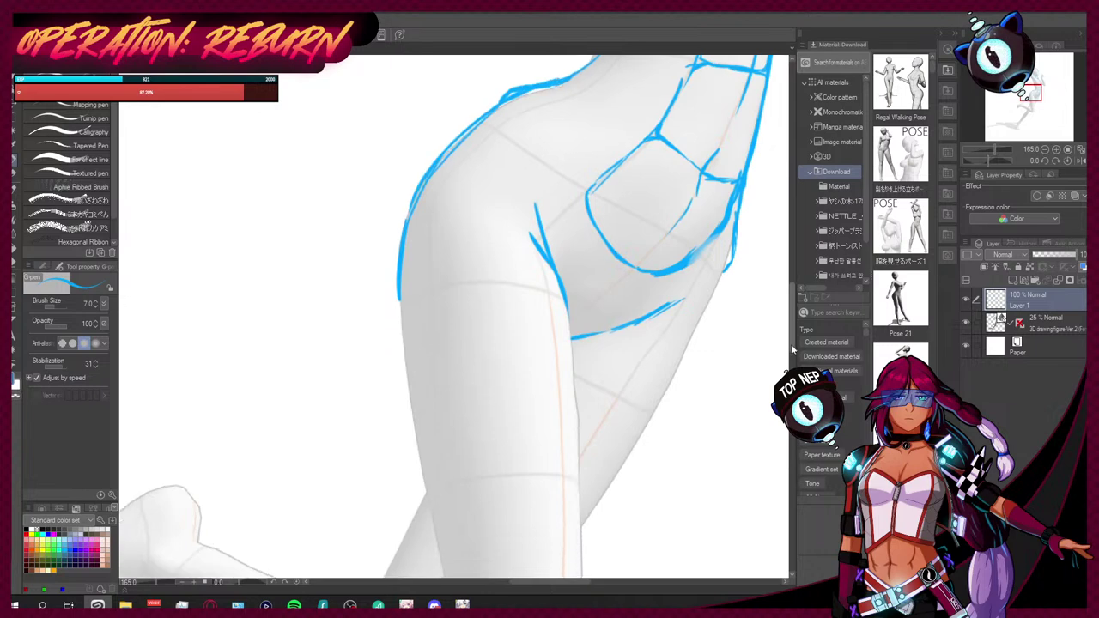
drag(564, 302, 580, 448)
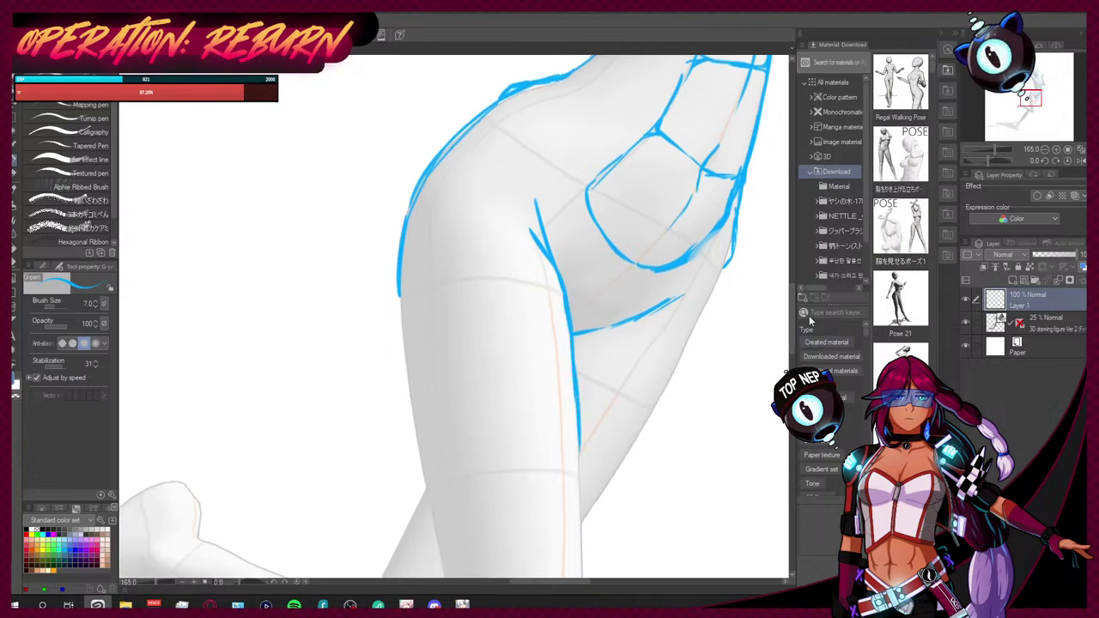
scroll(790, 329, down, 5)
scroll(790, 329, down, 2)
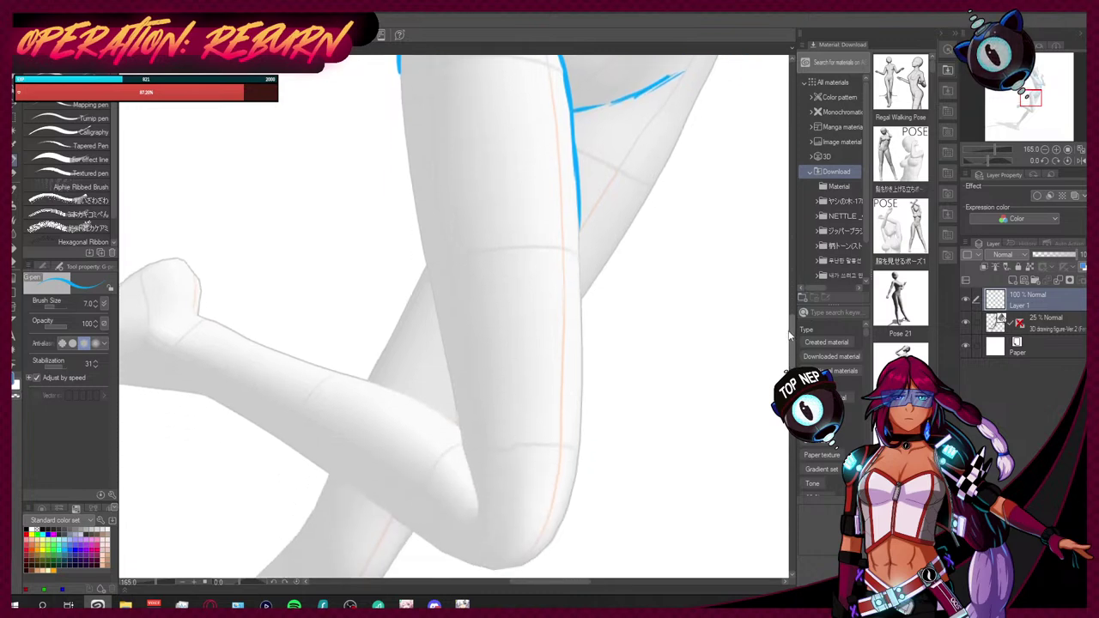
drag(398, 58, 478, 500)
drag(463, 461, 480, 506)
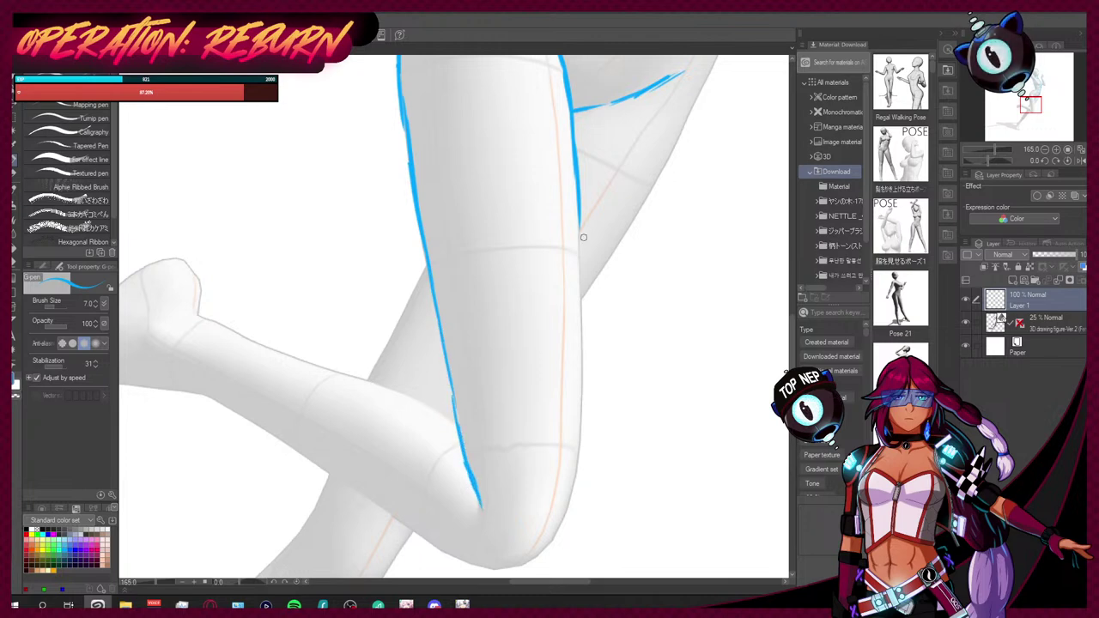
drag(576, 195, 577, 466)
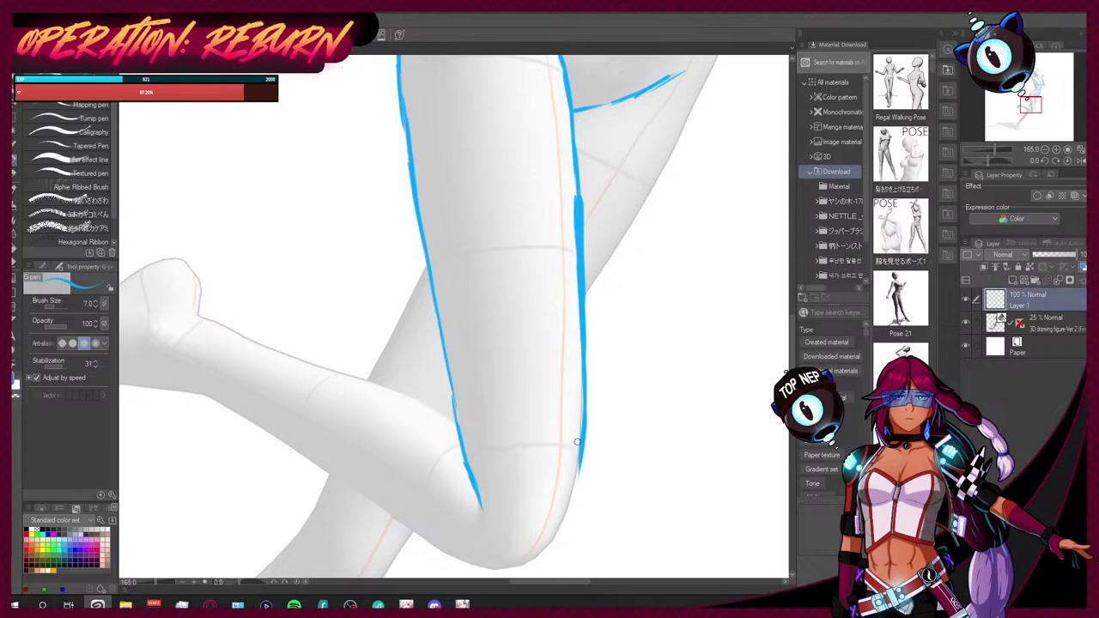
Step: Outline the near leg's bent knee and both edges of its lower leg up to the ankle
scroll(792, 351, down, 5)
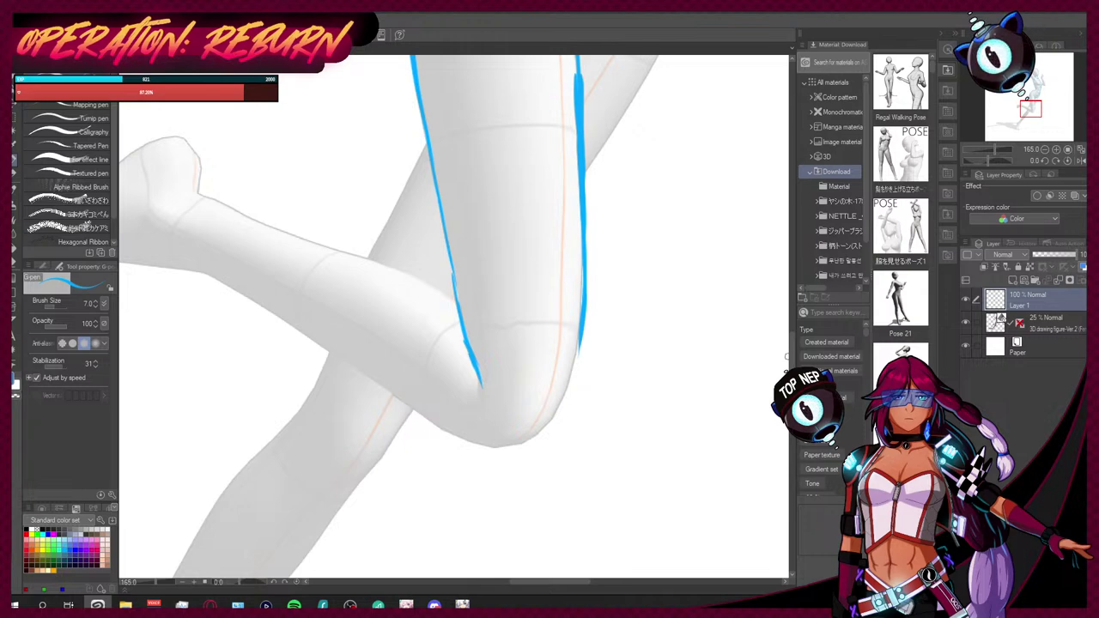
drag(569, 359, 558, 370)
drag(577, 335, 558, 409)
mouse_move(493, 447)
mouse_down()
mouse_move(544, 437)
mouse_move(562, 401)
mouse_move(523, 446)
mouse_up()
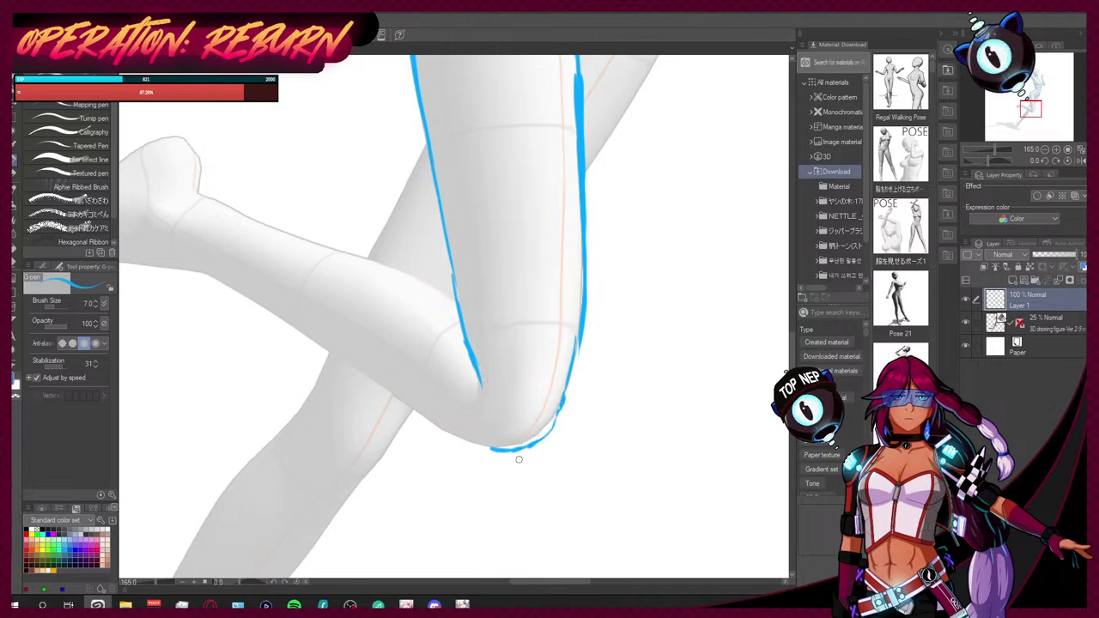
mouse_move(204, 272)
mouse_down()
mouse_move(302, 324)
mouse_move(417, 414)
mouse_move(498, 450)
mouse_up()
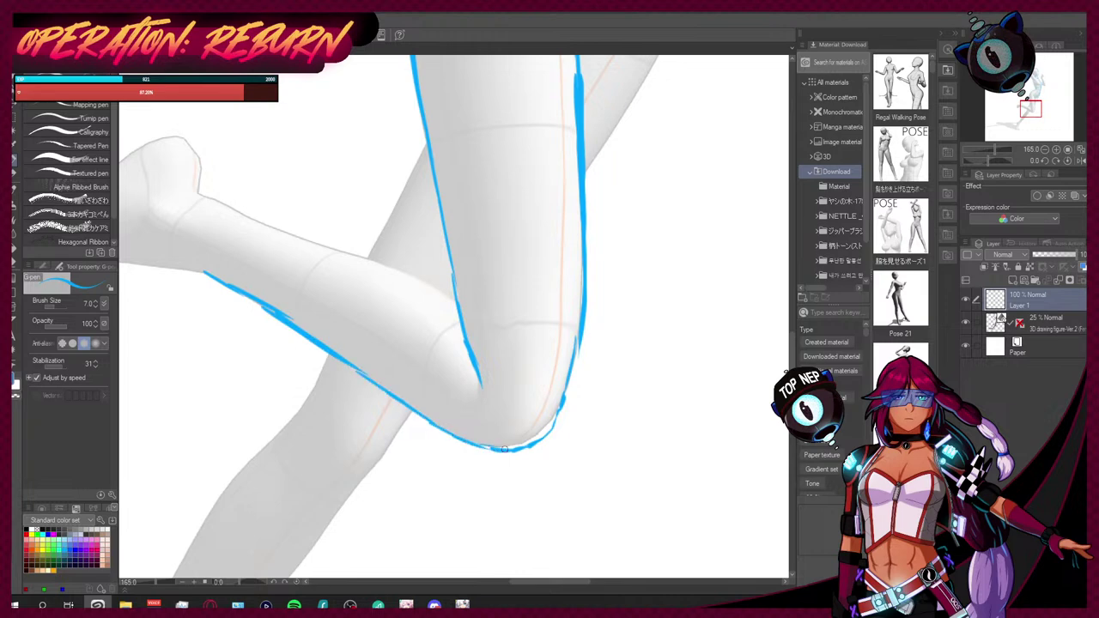
mouse_move(199, 196)
mouse_down()
mouse_move(395, 264)
mouse_move(453, 298)
mouse_up()
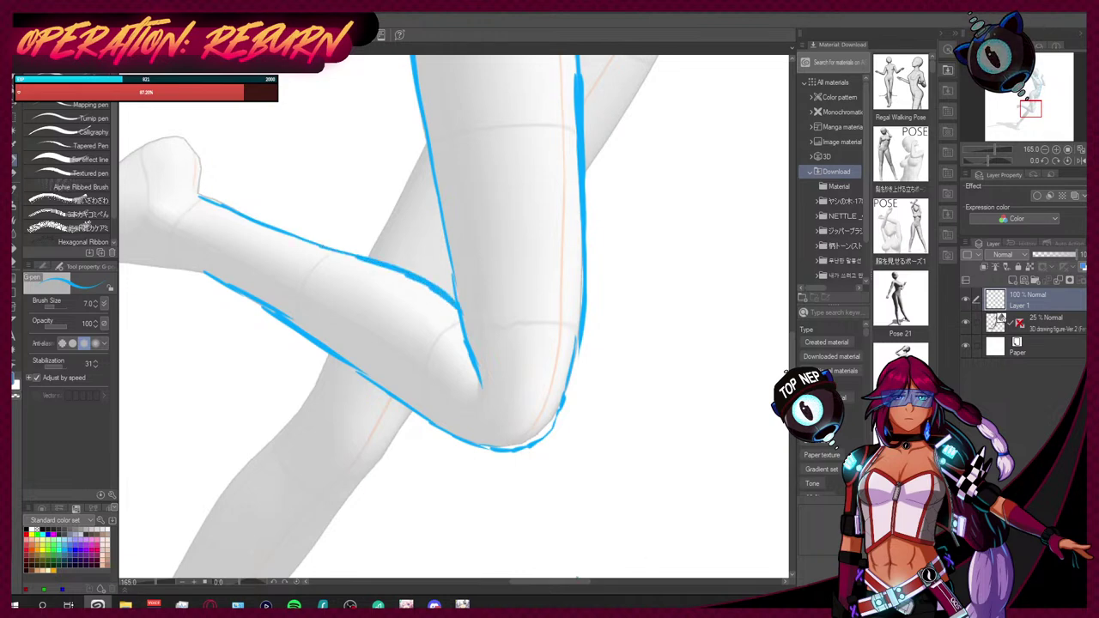
Step: Outline the visible parts of the far thigh behind the near leg, including its outer edge from hip to near thigh
mouse_move(584, 584)
mouse_down()
mouse_move(543, 586)
mouse_move(569, 589)
mouse_up()
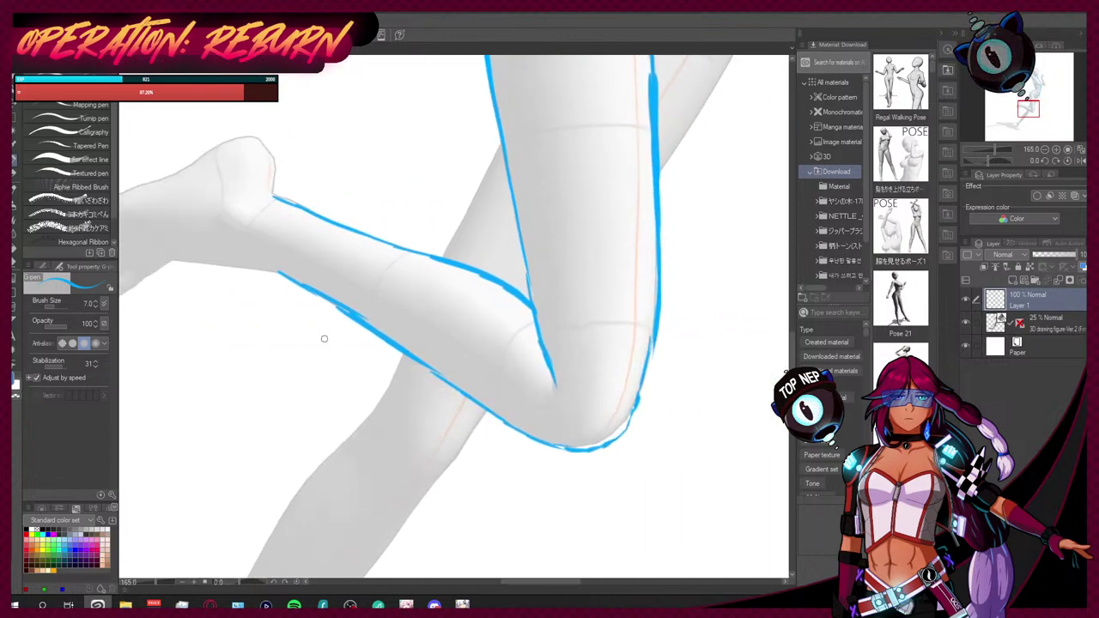
drag(495, 148, 440, 260)
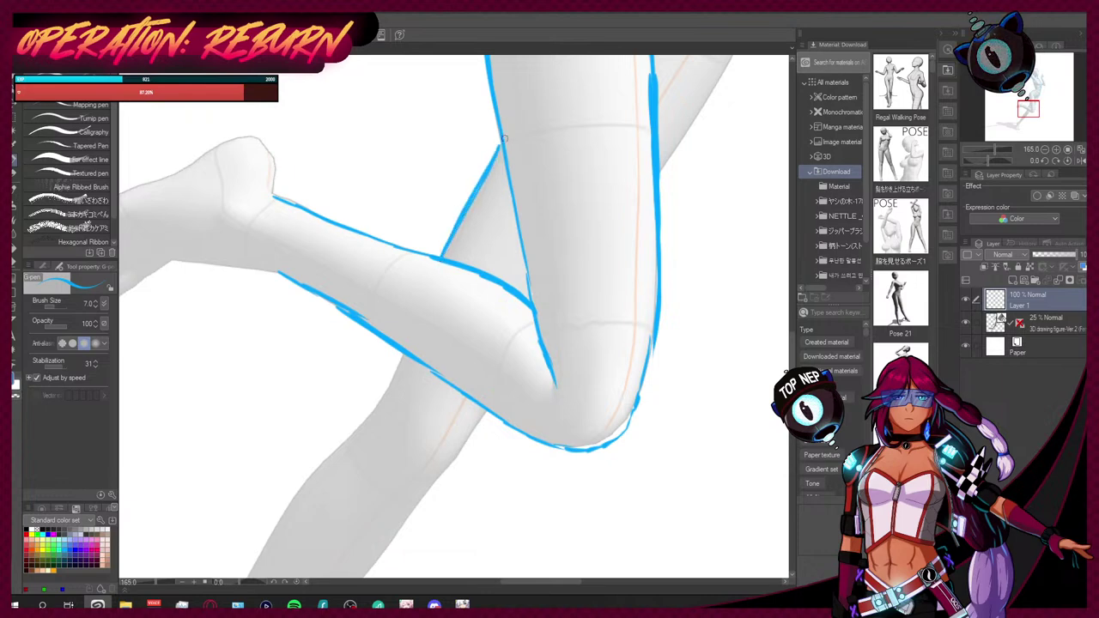
drag(792, 359, 798, 344)
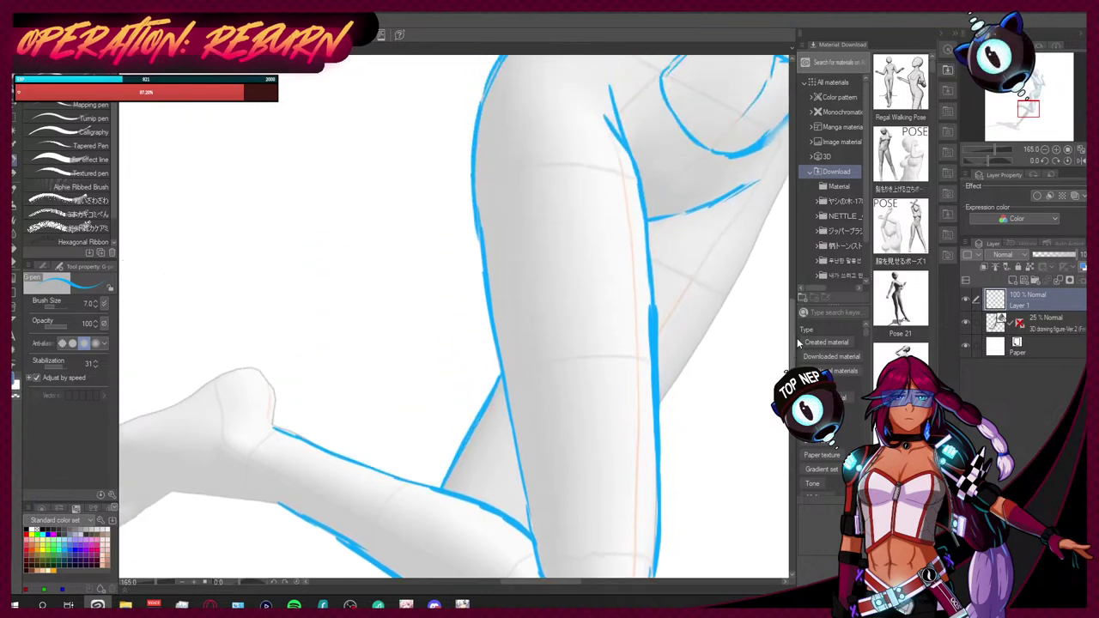
drag(556, 585, 566, 585)
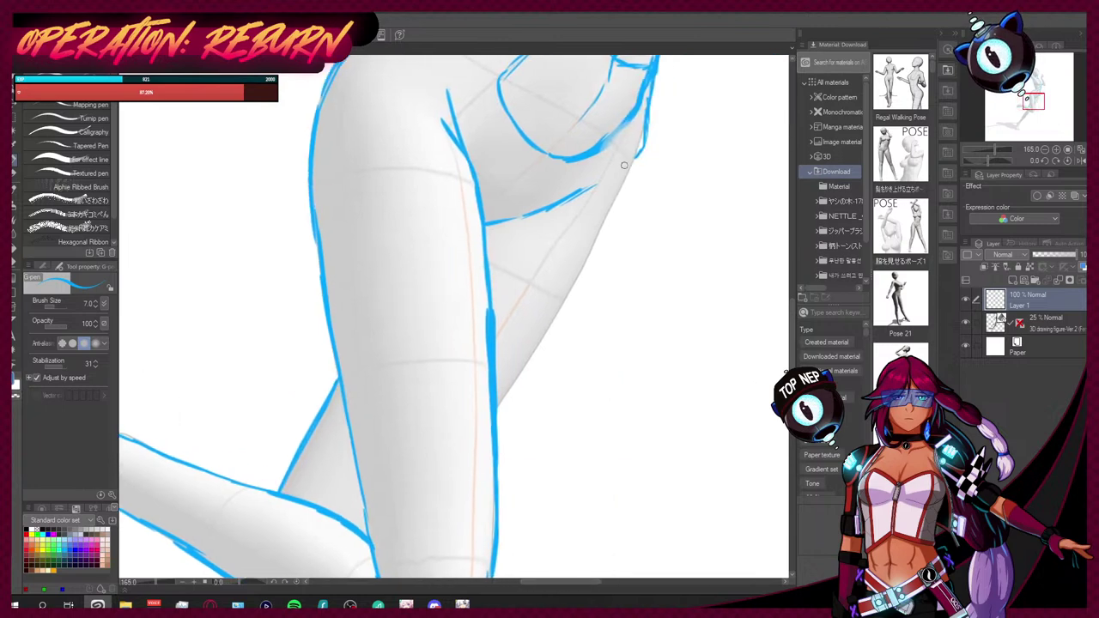
drag(631, 167, 486, 423)
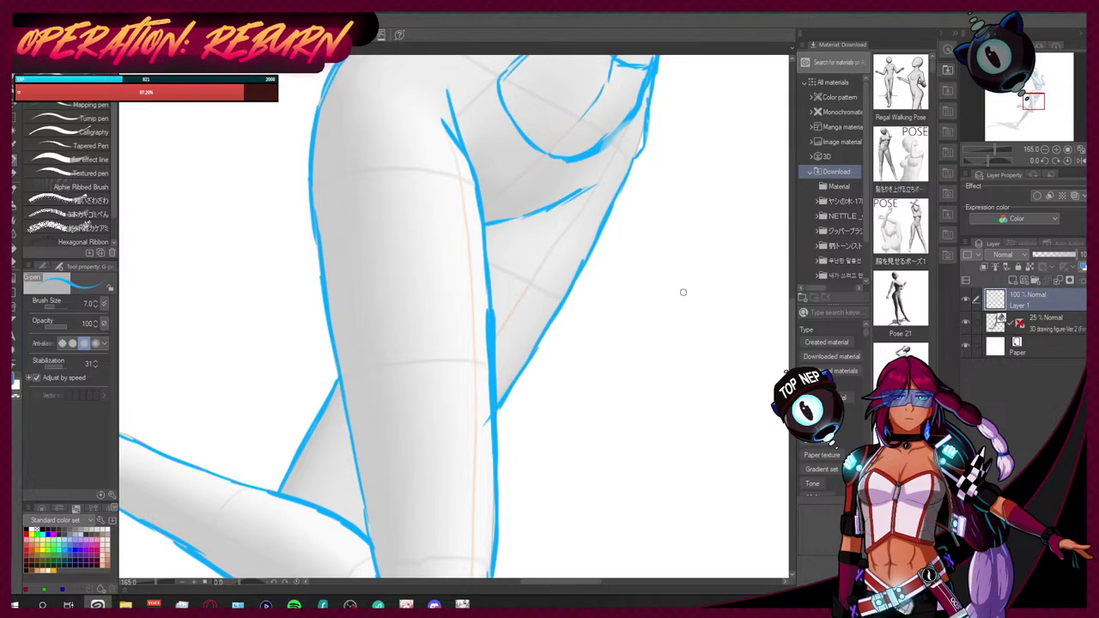
Step: Outline the far bent arm, covering the upper arm, the elbow and both edges of the forearm up to the wrist
drag(796, 279, 811, 247)
drag(566, 581, 627, 581)
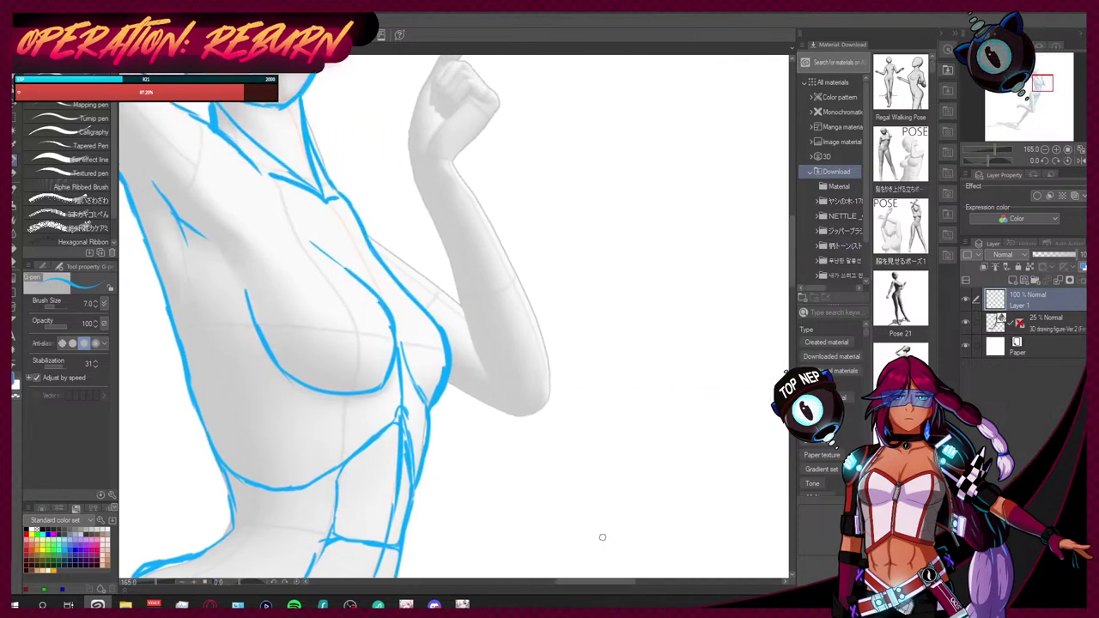
drag(371, 239, 460, 307)
mouse_move(448, 378)
mouse_down()
mouse_move(527, 414)
mouse_move(514, 417)
mouse_move(522, 422)
mouse_move(544, 418)
mouse_move(552, 393)
mouse_move(546, 420)
mouse_up()
drag(416, 170, 489, 378)
drag(464, 316, 486, 377)
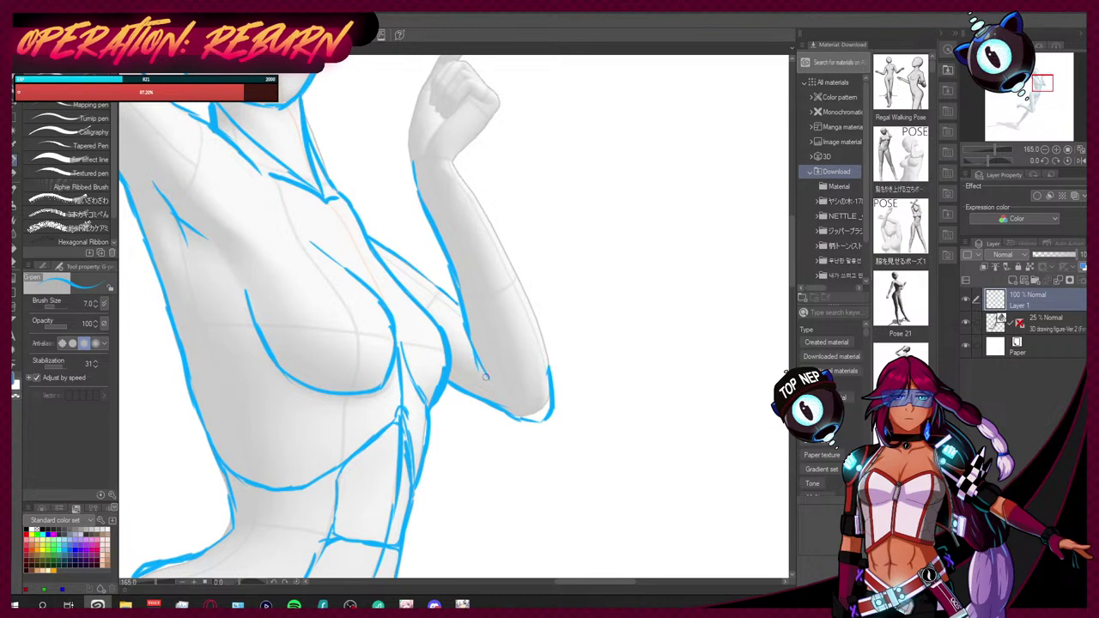
mouse_move(456, 173)
mouse_down()
mouse_move(522, 279)
mouse_move(550, 382)
mouse_up()
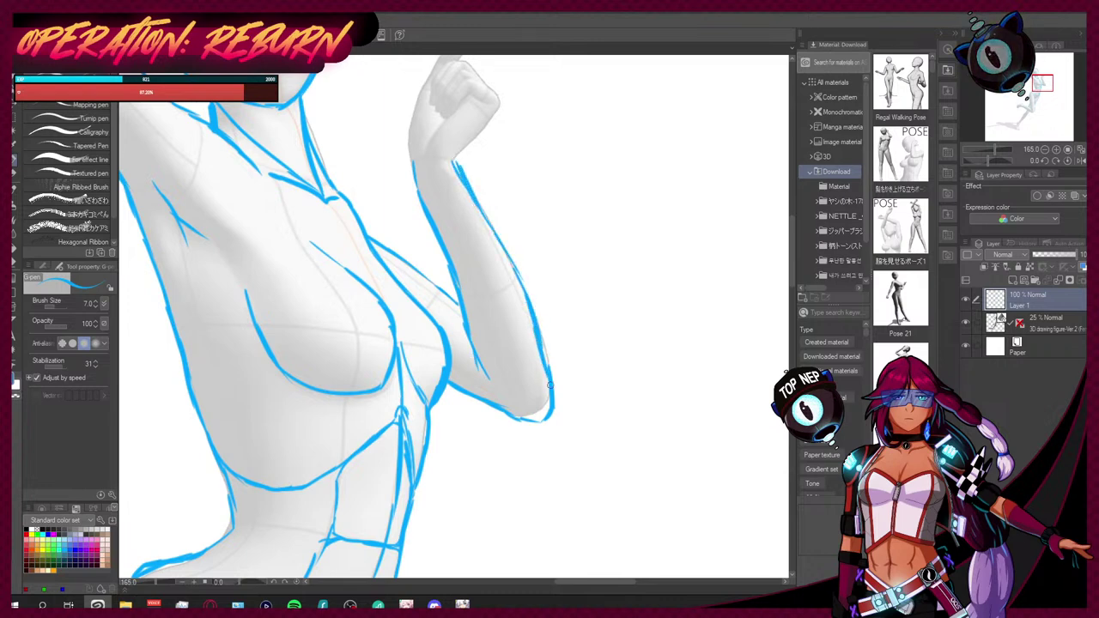
drag(455, 160, 474, 202)
Step: Outline the far arm's closed hand from the wrist, including the knuckles, curled fingers and palm contour
drag(414, 162, 433, 78)
drag(455, 162, 497, 103)
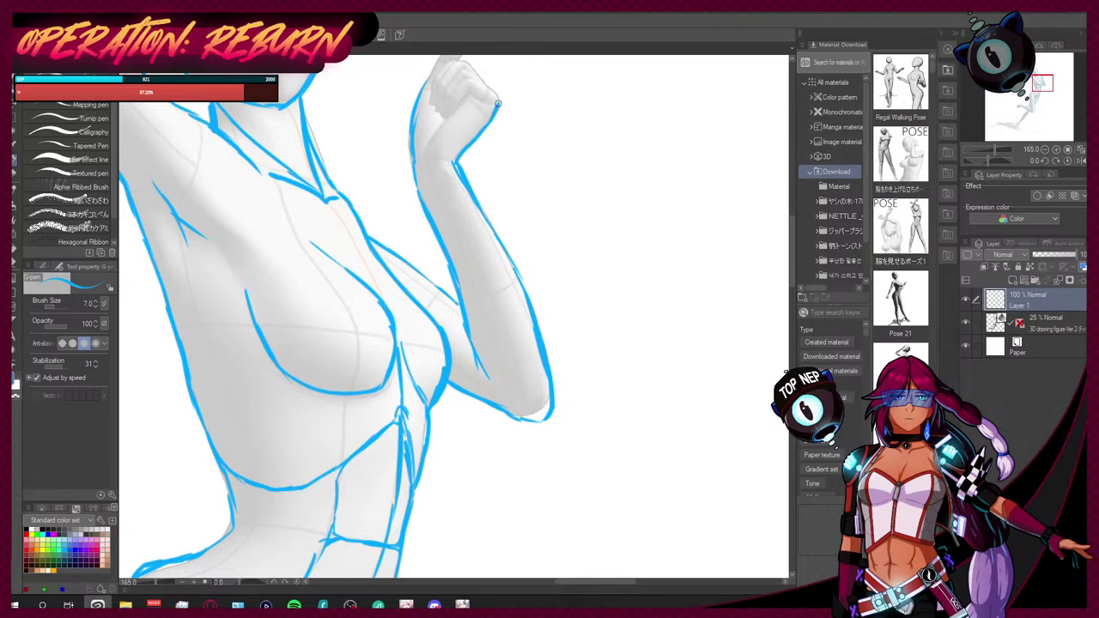
scroll(468, 232, up, 4)
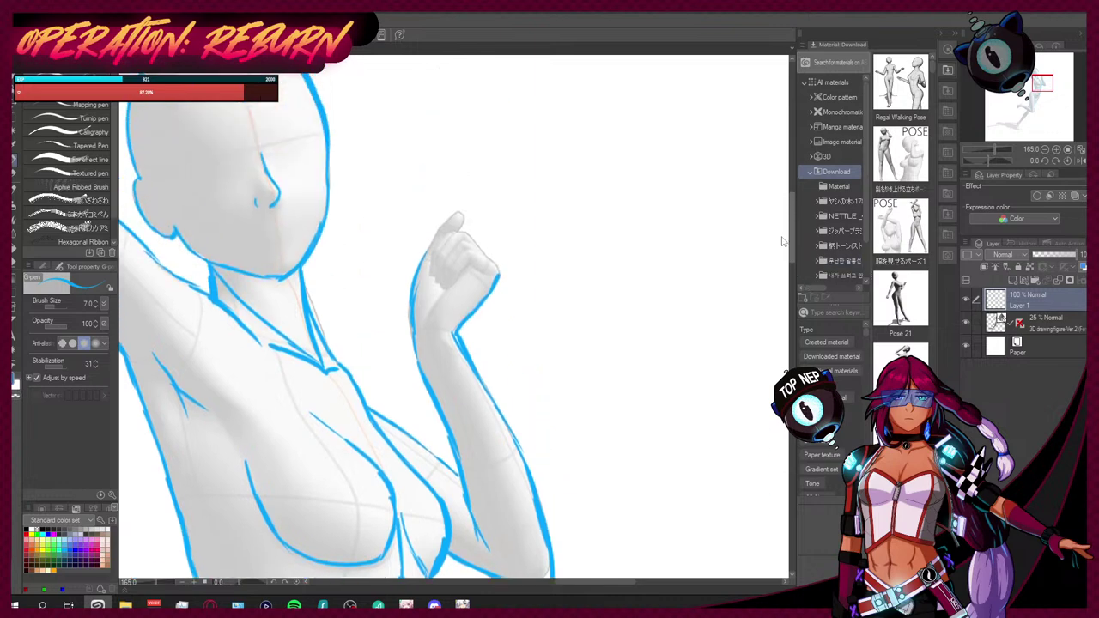
drag(463, 229, 494, 260)
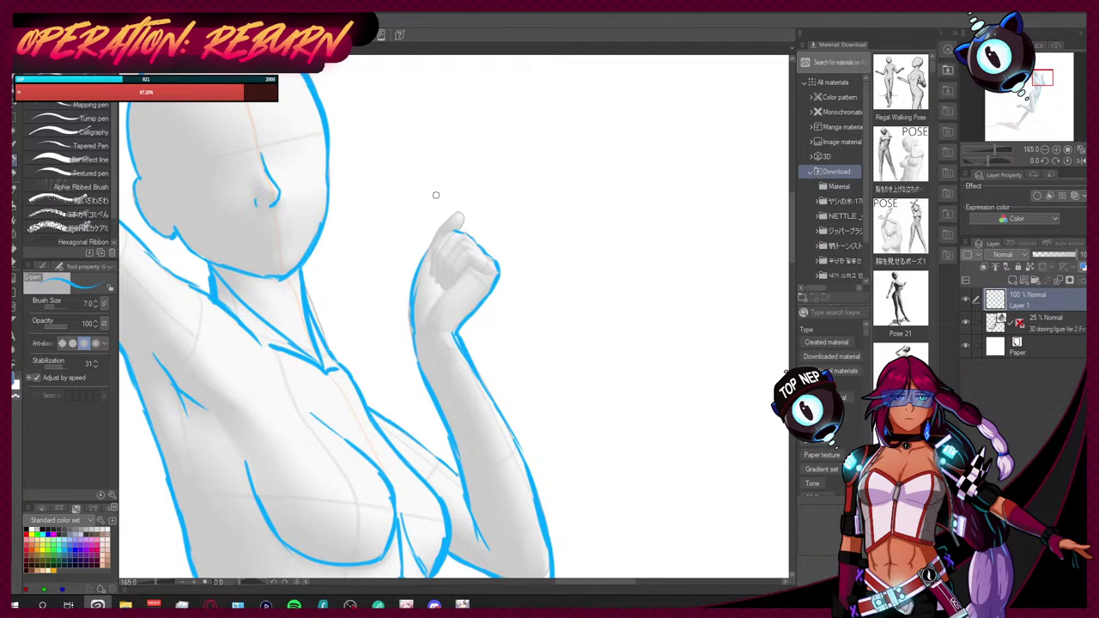
mouse_move(446, 232)
mouse_down()
mouse_move(430, 275)
mouse_move(448, 289)
mouse_move(456, 281)
mouse_up()
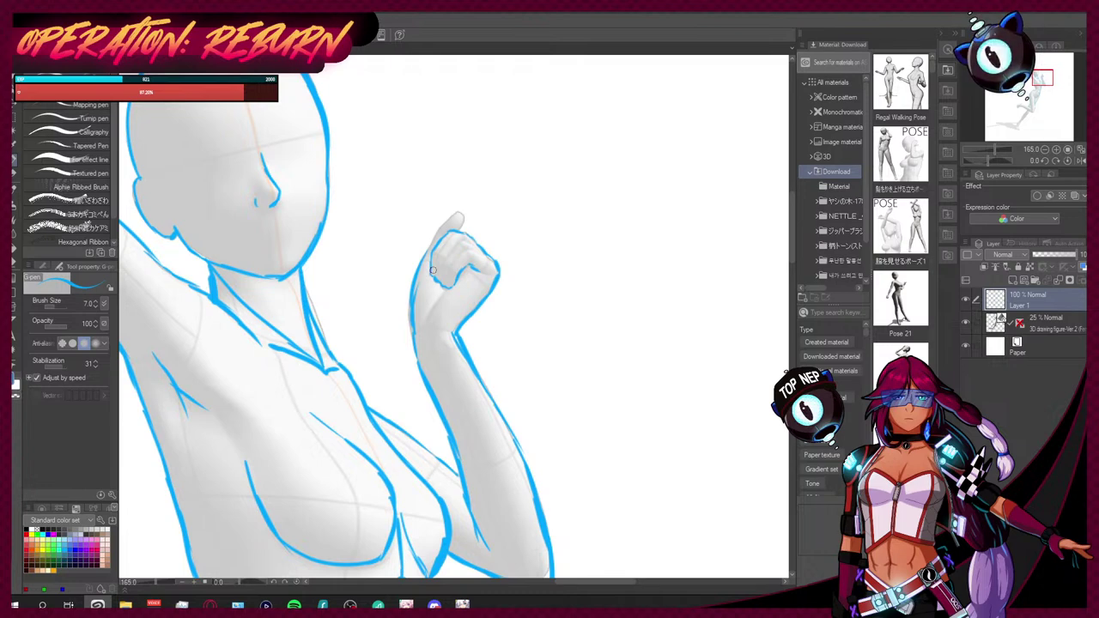
mouse_move(433, 270)
mouse_down()
mouse_move(440, 237)
mouse_move(424, 254)
mouse_move(435, 231)
mouse_move(460, 236)
mouse_up()
Step: Outline the rear edge of the far lower leg from behind the near calf down to the heel
drag(790, 235, 757, 355)
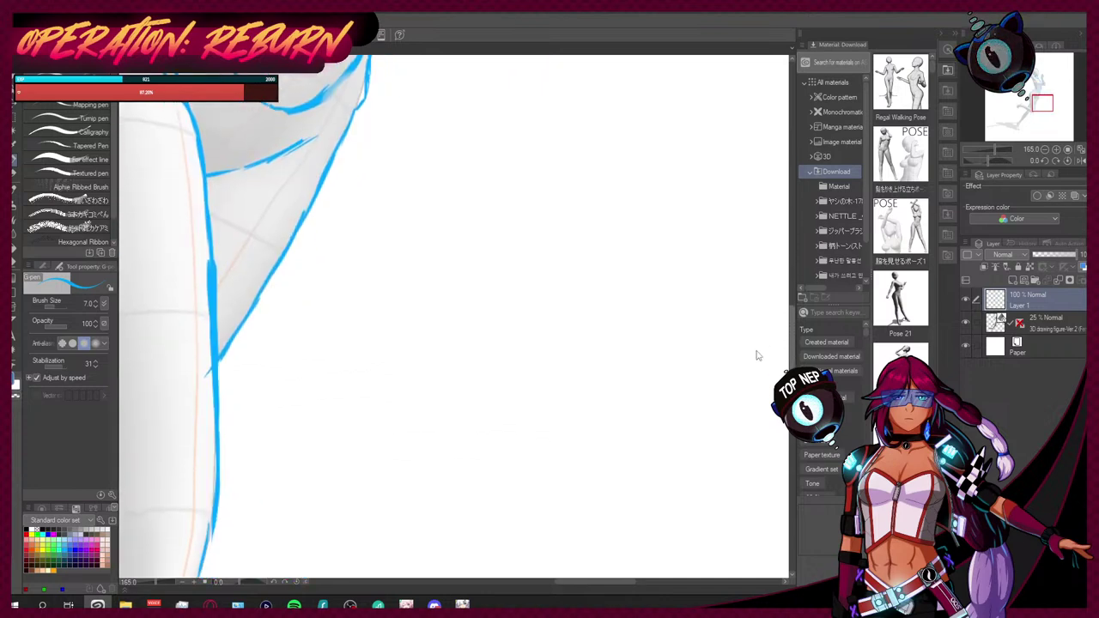
scroll(757, 357, down, 5)
drag(639, 591, 549, 586)
scroll(454, 318, down, 10)
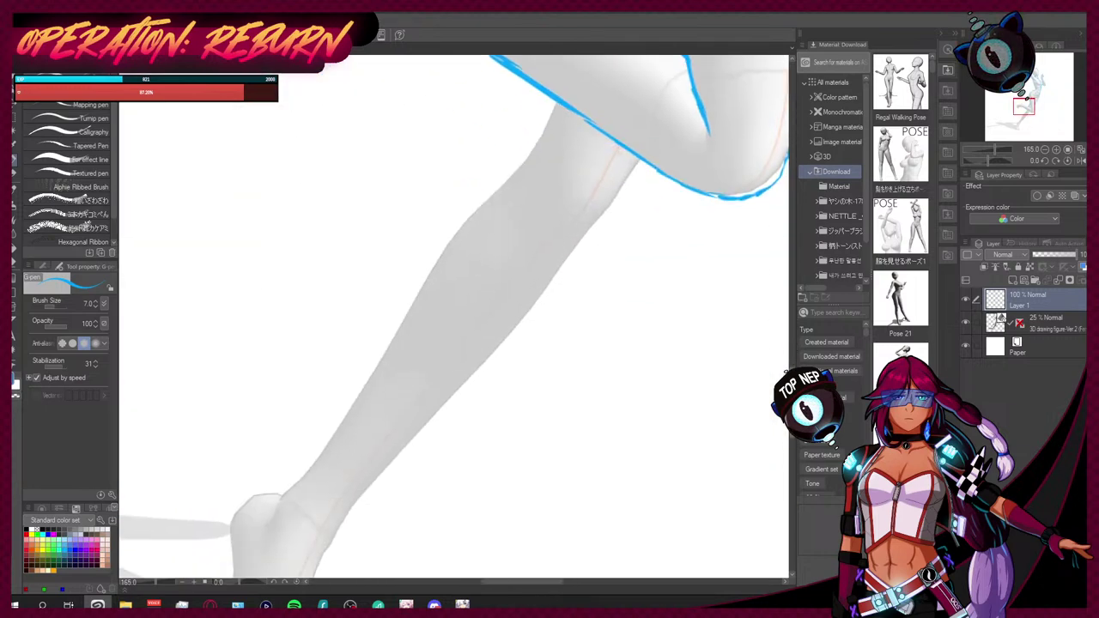
scroll(770, 362, down, 2)
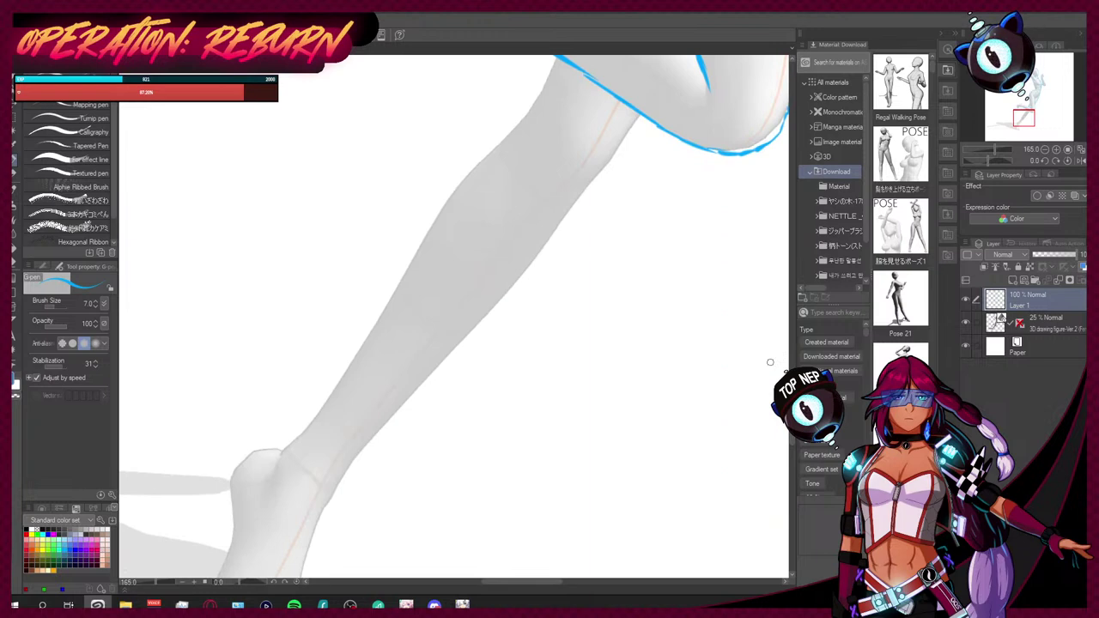
mouse_move(550, 66)
mouse_down()
mouse_move(527, 112)
mouse_move(422, 234)
mouse_move(352, 362)
mouse_move(280, 457)
mouse_up()
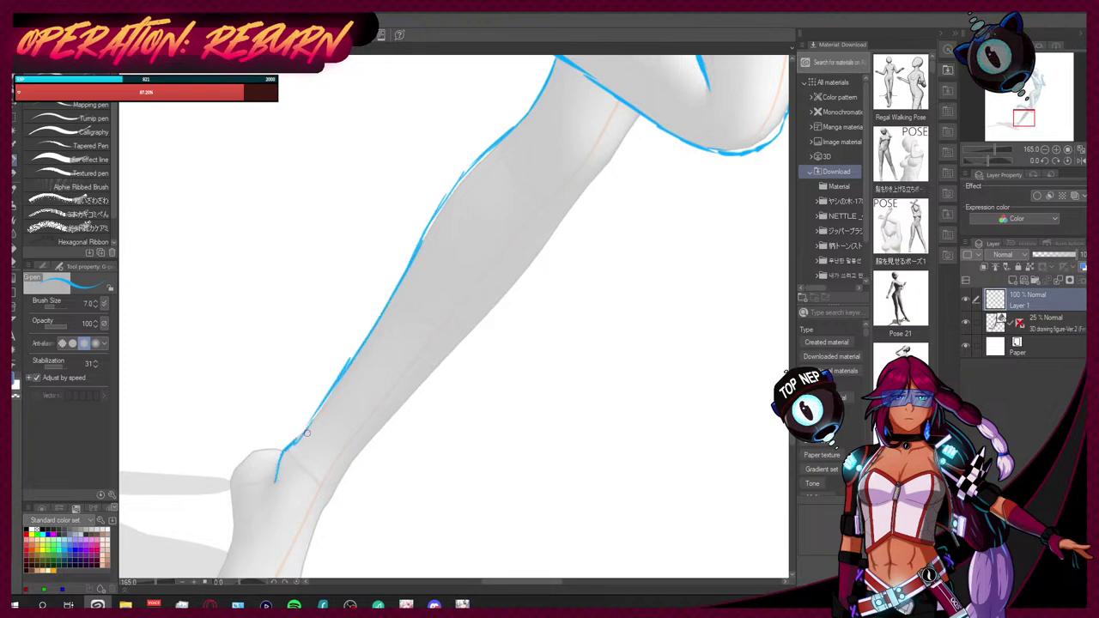
Step: Outline the front edge of the far lower leg down to the ankle and add a short contour at the knee
drag(639, 111, 591, 170)
drag(578, 115, 572, 156)
drag(590, 183, 553, 230)
drag(592, 180, 349, 472)
drag(381, 428, 348, 472)
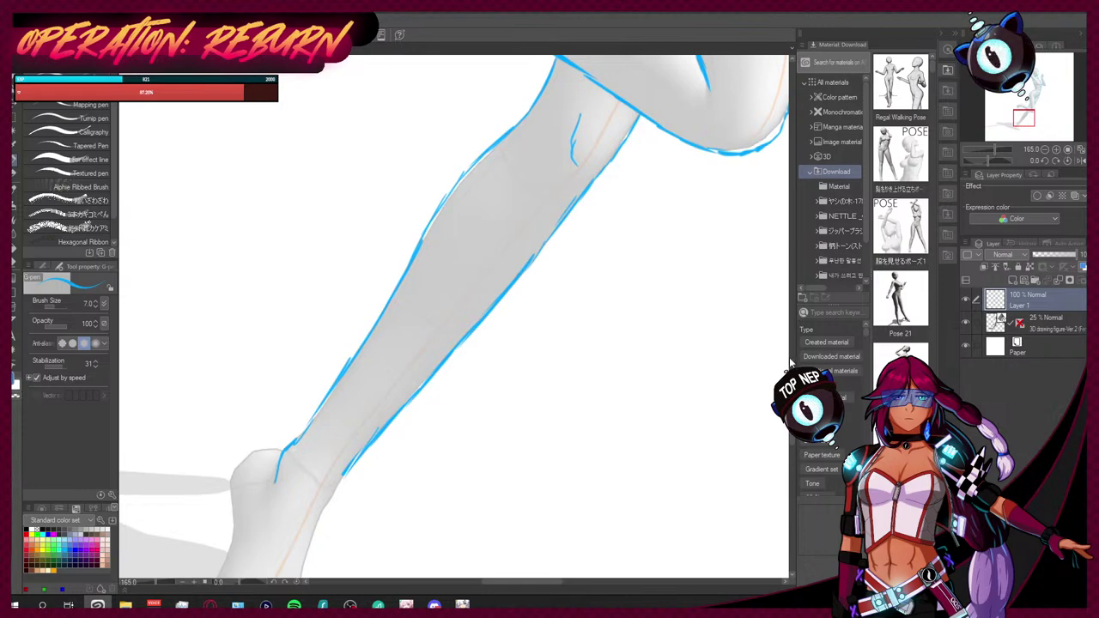
Step: Outline the standing foot from ankle and heel to the toes, adding the toe base line, the instep centre line and toe divisions
scroll(742, 395, down, 4)
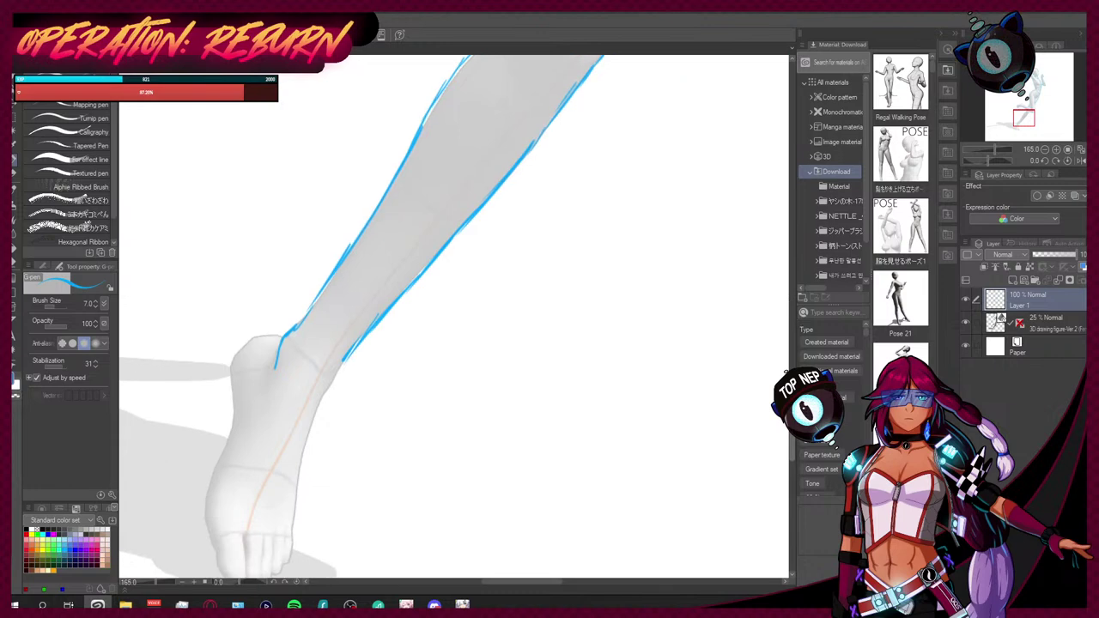
drag(339, 352, 315, 396)
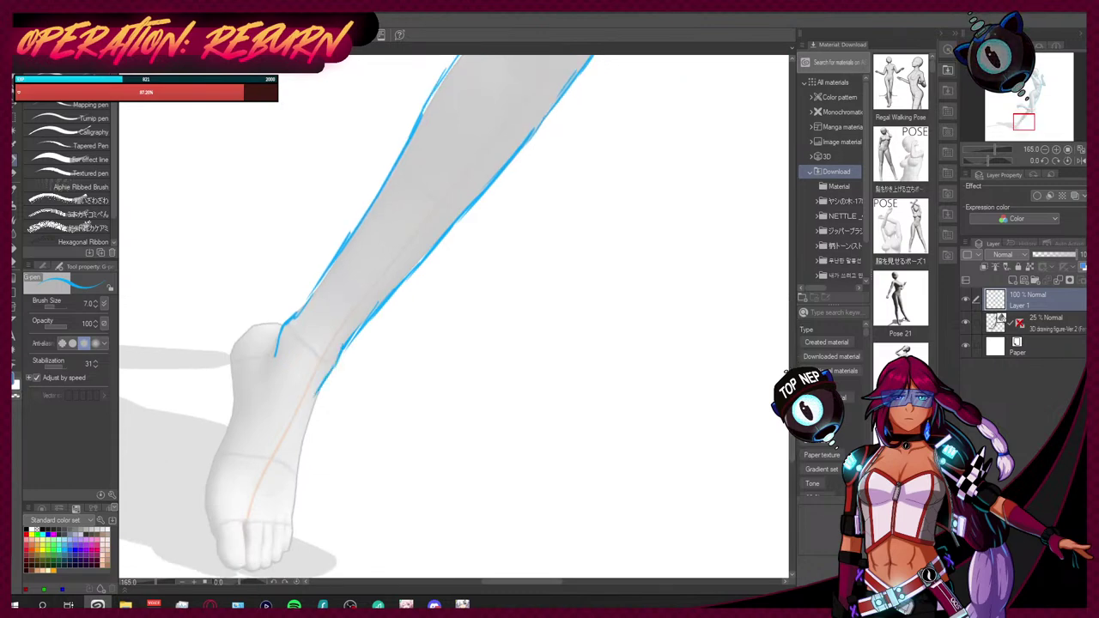
scroll(455, 318, down, 2)
mouse_move(275, 276)
mouse_down()
mouse_move(235, 289)
mouse_move(204, 461)
mouse_move(220, 505)
mouse_move(218, 495)
mouse_move(243, 525)
mouse_move(283, 511)
mouse_move(273, 510)
mouse_move(292, 474)
mouse_move(285, 506)
mouse_up()
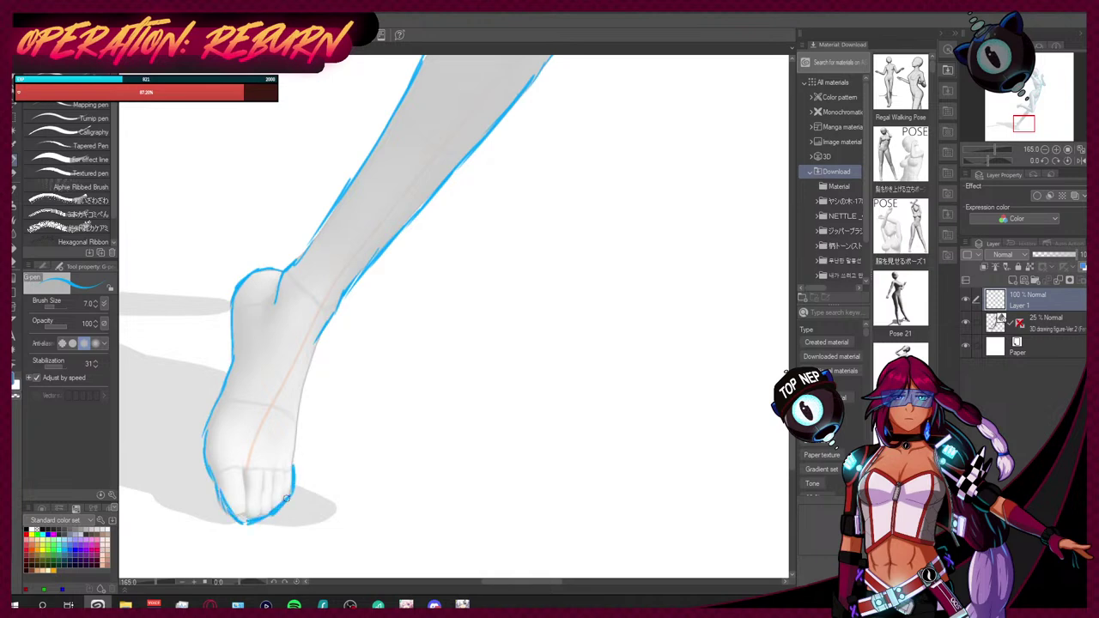
mouse_move(320, 338)
mouse_down()
mouse_move(293, 466)
mouse_move(249, 471)
mouse_move(294, 472)
mouse_up()
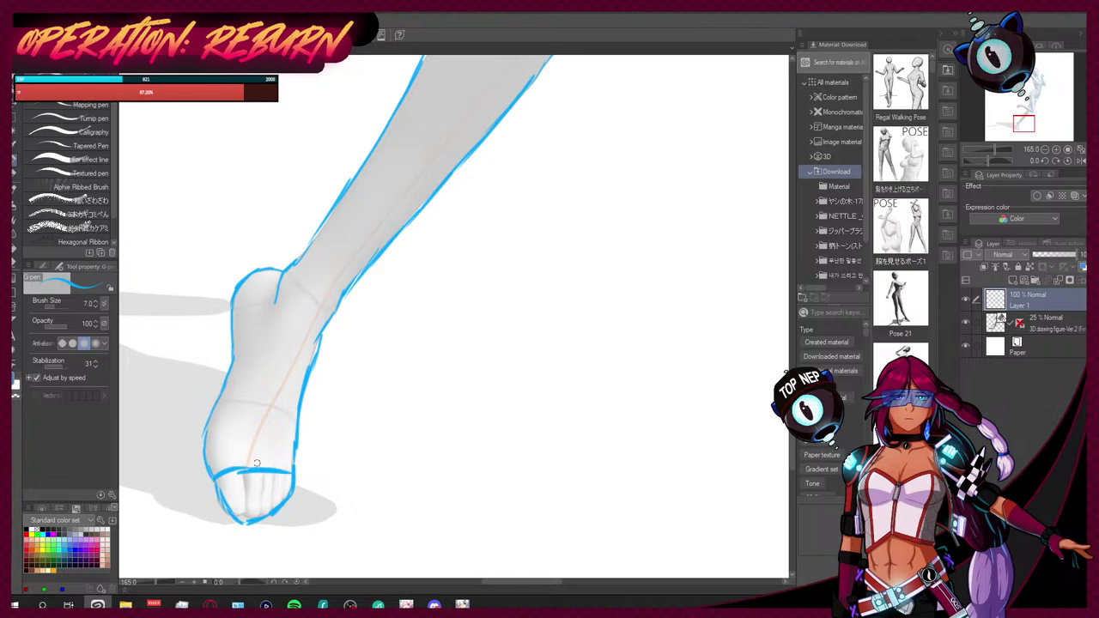
mouse_move(252, 468)
mouse_down()
mouse_move(266, 410)
mouse_move(290, 383)
mouse_move(319, 304)
mouse_up()
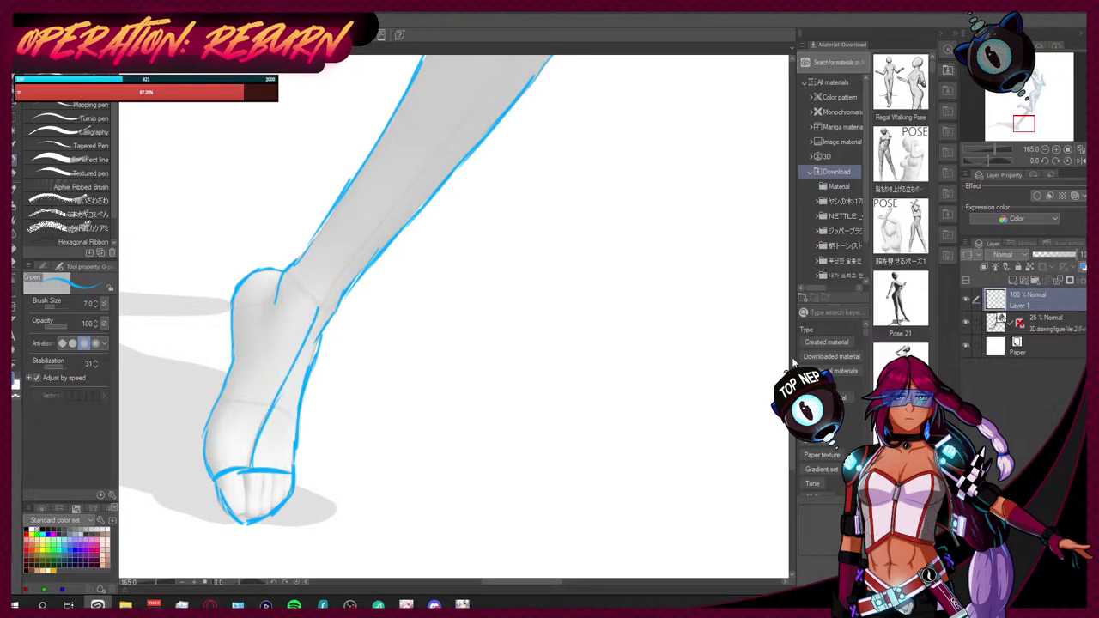
scroll(730, 399, up, 3)
scroll(730, 399, down, 4)
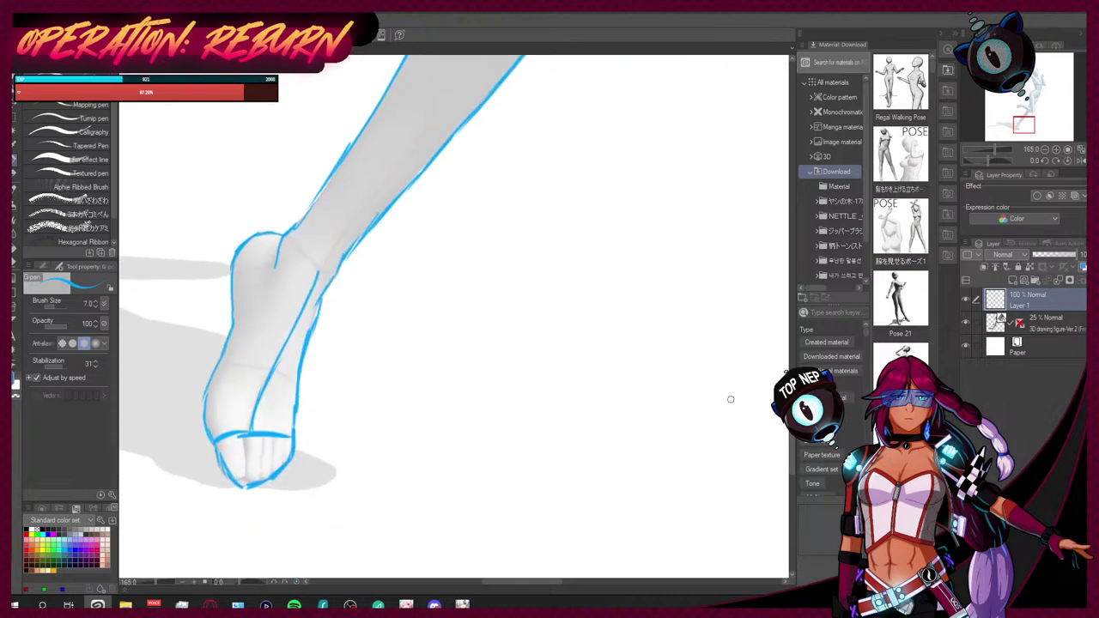
mouse_move(251, 434)
mouse_down()
mouse_move(243, 485)
mouse_move(290, 471)
mouse_up()
Step: Outline the near leg's raised foot around heel, sole, toes and instep, adding the toe base line and an ankle contour
scroll(783, 352, up, 5)
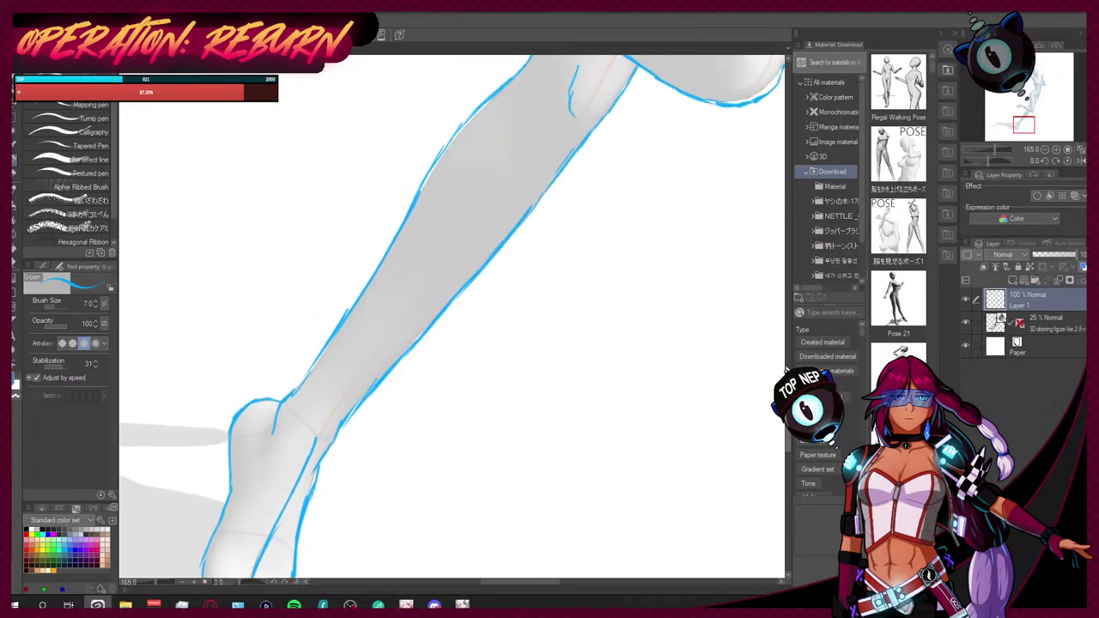
mouse_move(425, 306)
mouse_down()
mouse_move(421, 262)
mouse_move(393, 246)
mouse_move(420, 285)
mouse_up()
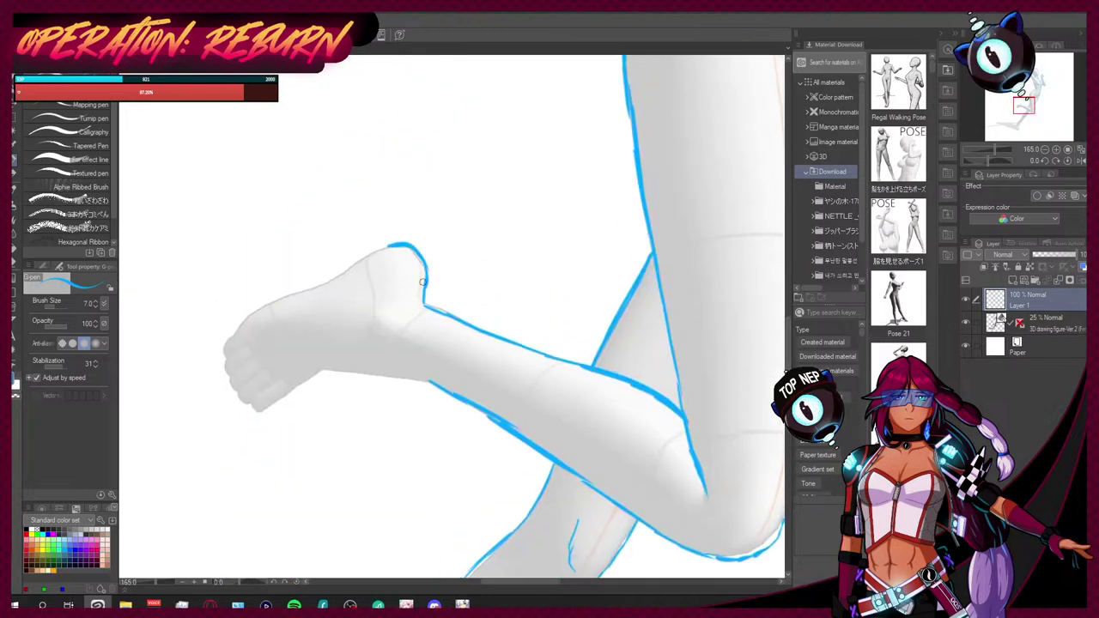
mouse_move(369, 256)
mouse_down()
mouse_move(272, 295)
mouse_move(224, 353)
mouse_move(240, 409)
mouse_move(261, 414)
mouse_move(328, 369)
mouse_up()
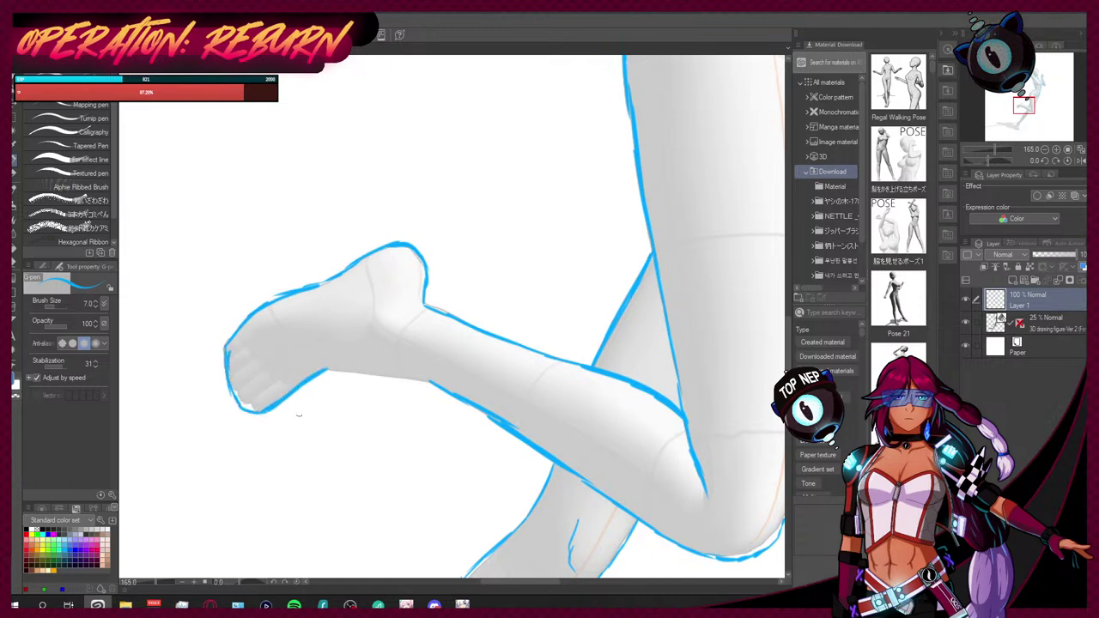
mouse_move(238, 332)
mouse_down()
mouse_move(294, 394)
mouse_move(335, 360)
mouse_move(394, 364)
mouse_up()
drag(327, 370, 432, 385)
drag(364, 375, 431, 384)
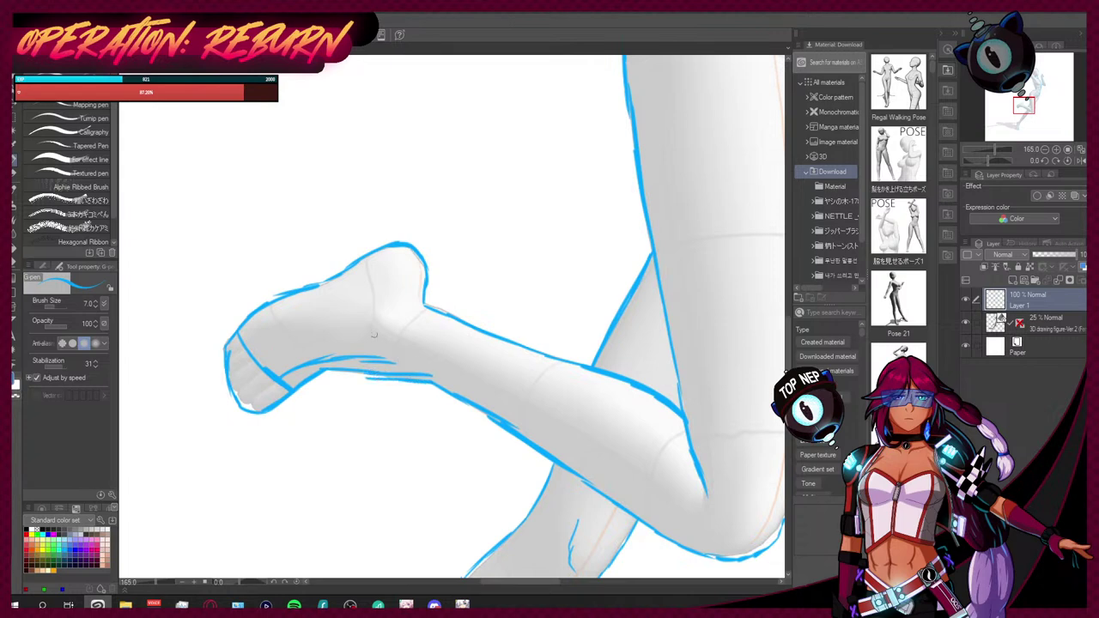
drag(366, 319, 419, 345)
Step: Outline the raised arm's hand, including the extended index finger, the curled fingers, the thumb and both palm edges to the wrist
scroll(412, 341, down, 10)
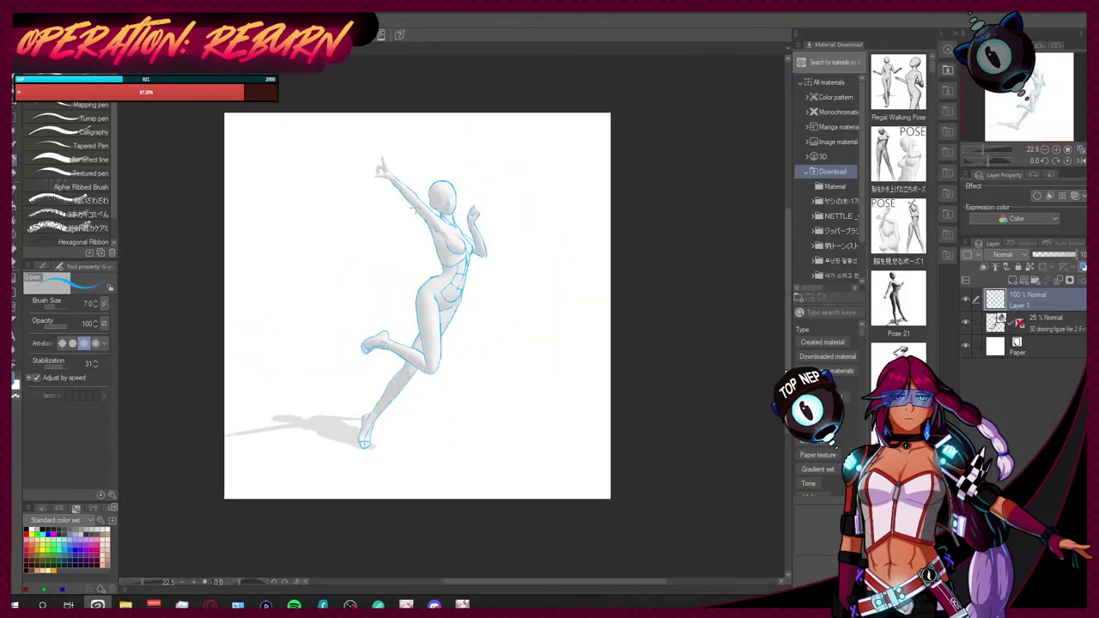
scroll(411, 217, up, 8)
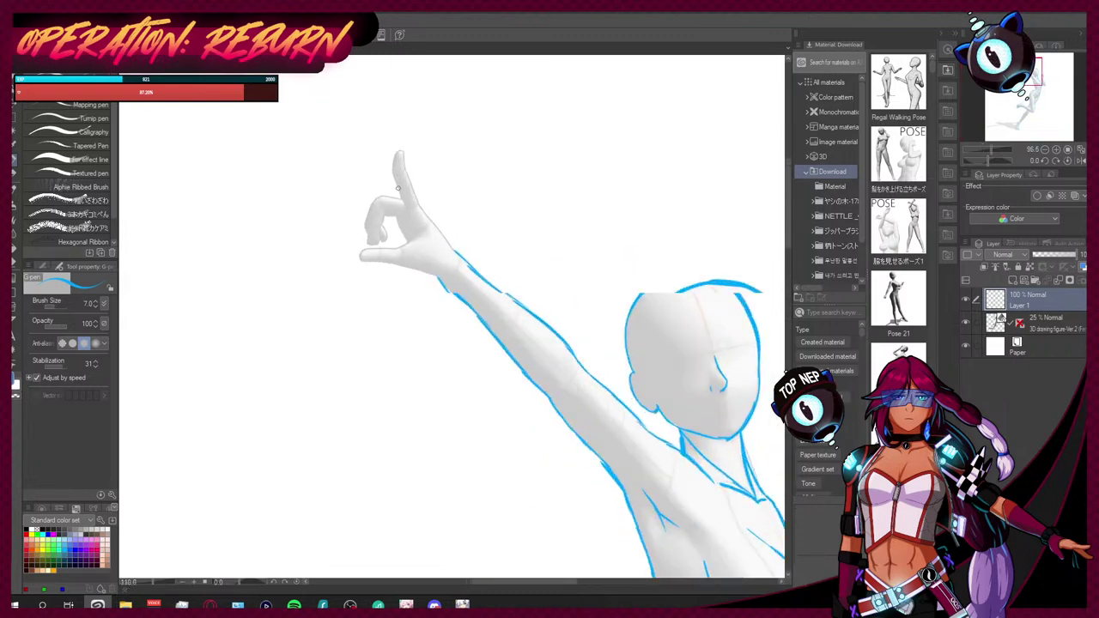
scroll(397, 188, up, 4)
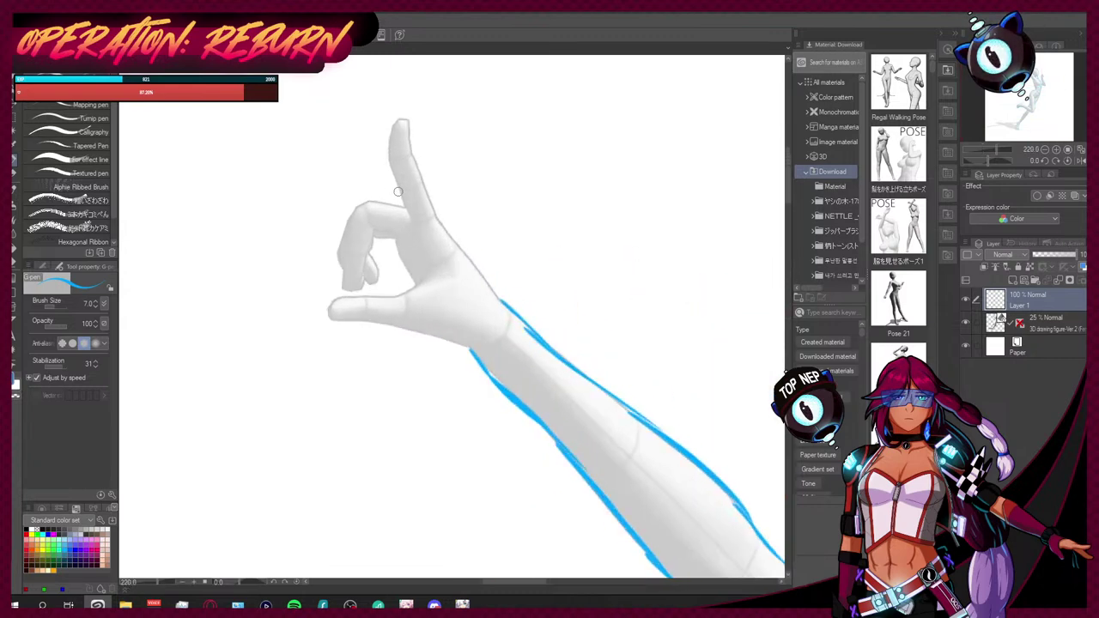
mouse_move(394, 129)
mouse_down()
mouse_move(390, 167)
mouse_move(411, 224)
mouse_move(365, 202)
mouse_move(348, 217)
mouse_move(342, 276)
mouse_move(354, 287)
mouse_move(378, 223)
mouse_move(395, 233)
mouse_move(337, 257)
mouse_move(356, 285)
mouse_move(369, 268)
mouse_move(377, 274)
mouse_move(372, 259)
mouse_move(378, 279)
mouse_up()
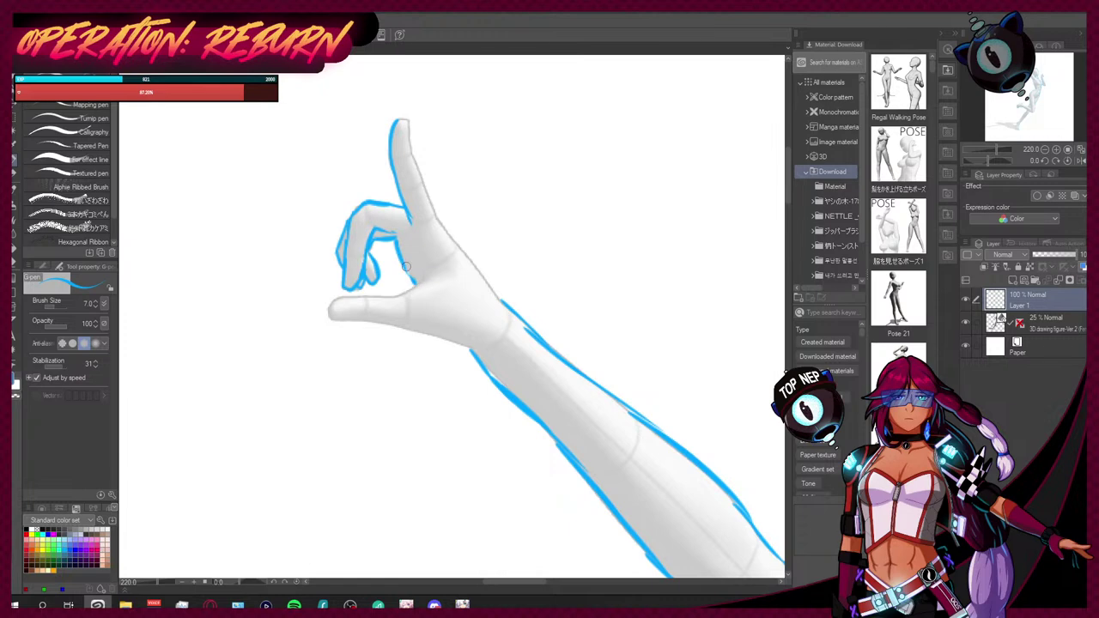
mouse_move(419, 277)
mouse_down()
mouse_move(395, 293)
mouse_move(331, 304)
mouse_move(325, 317)
mouse_move(386, 323)
mouse_move(473, 355)
mouse_up()
mouse_move(395, 121)
mouse_down()
mouse_move(412, 125)
mouse_move(441, 225)
mouse_move(511, 309)
mouse_up()
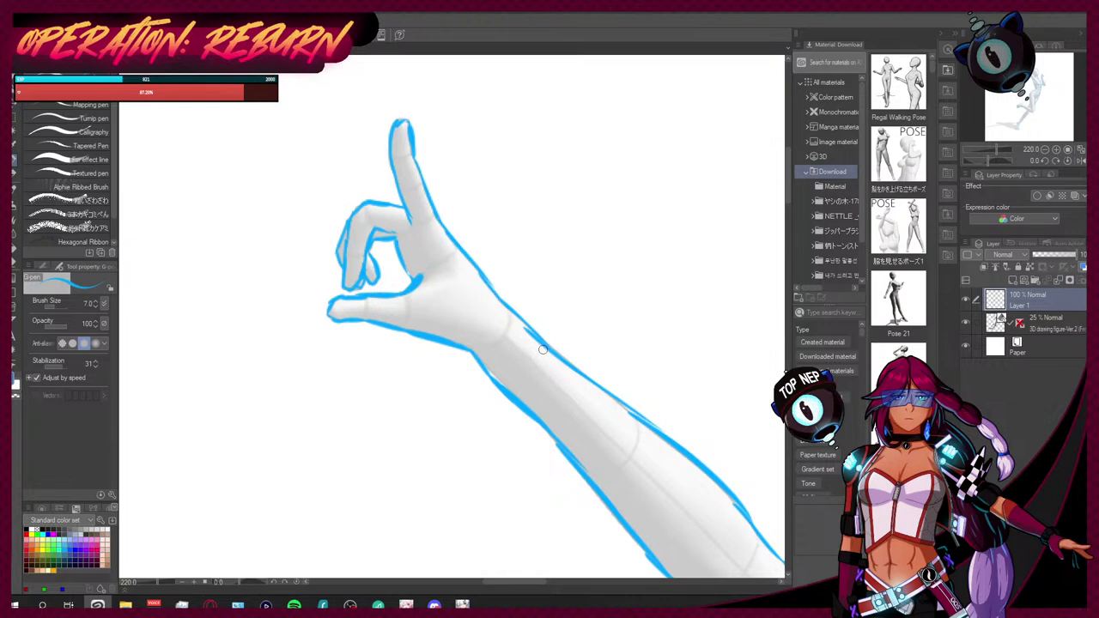
Step: Erase the underside of the raised forearm near the wrist with the Hard eraser and redraw it with the G-pen
key(e)
mouse_move(493, 382)
mouse_down()
mouse_move(476, 360)
mouse_move(533, 421)
mouse_up()
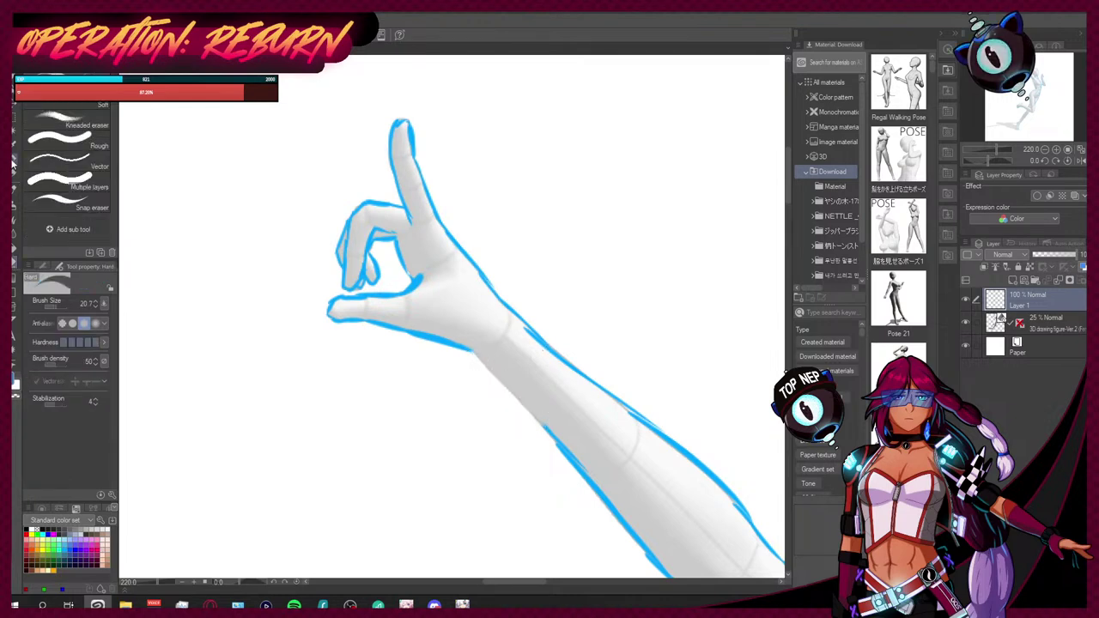
key(p)
mouse_move(482, 361)
mouse_down()
mouse_move(559, 443)
mouse_move(543, 438)
mouse_up()
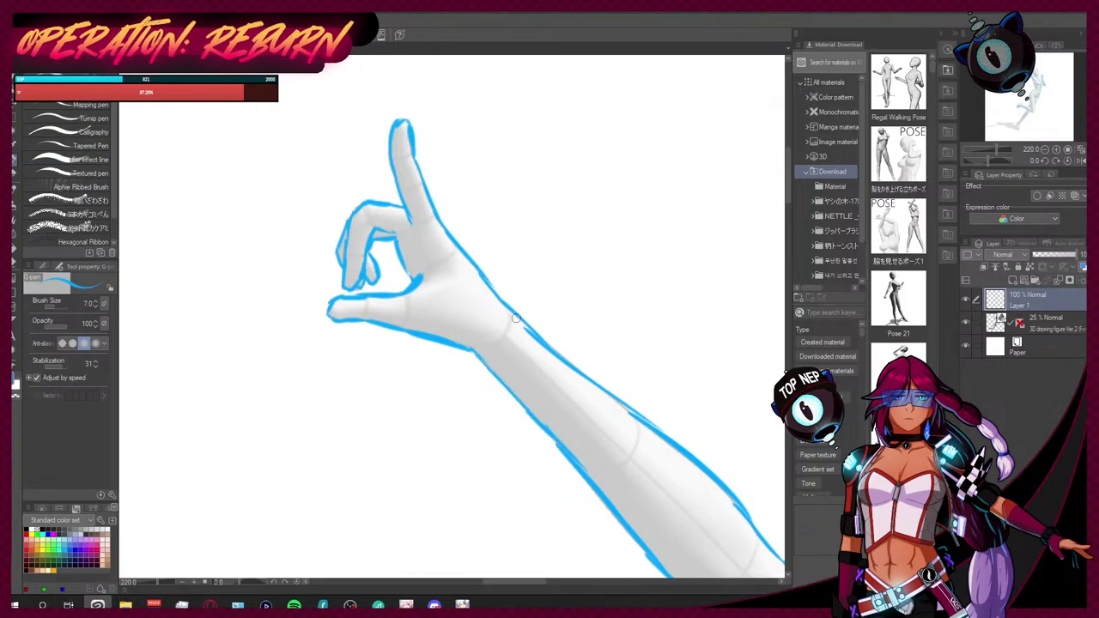
scroll(515, 318, down, 6)
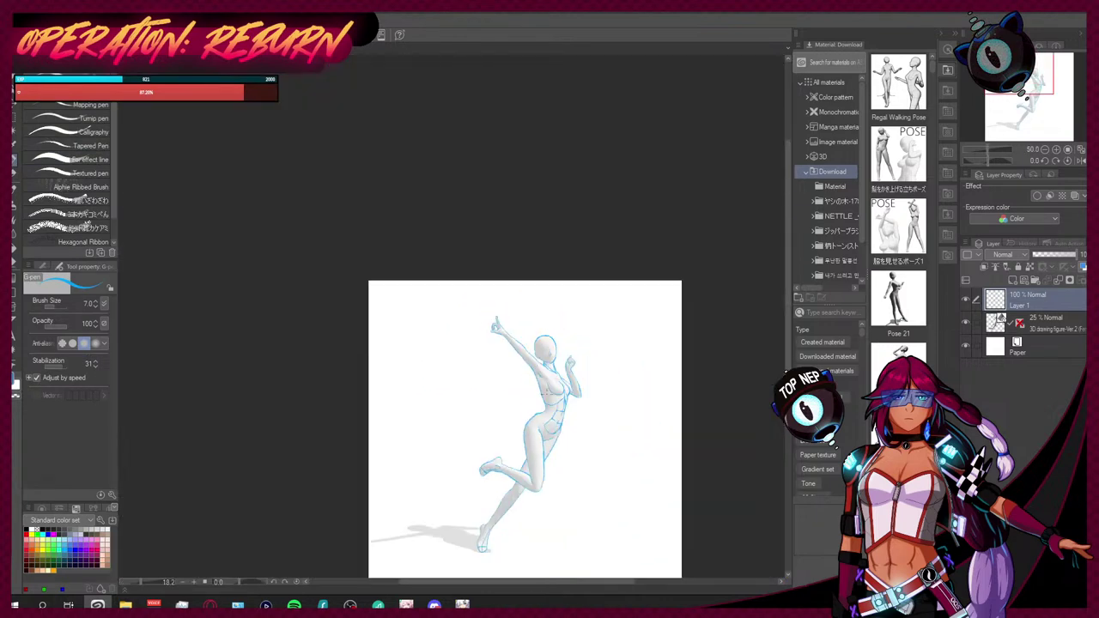
Step: Draw the curled fingers of the bent arm's hand, adding the knuckle edge and the division lines between the fingers
scroll(590, 379, up, 5)
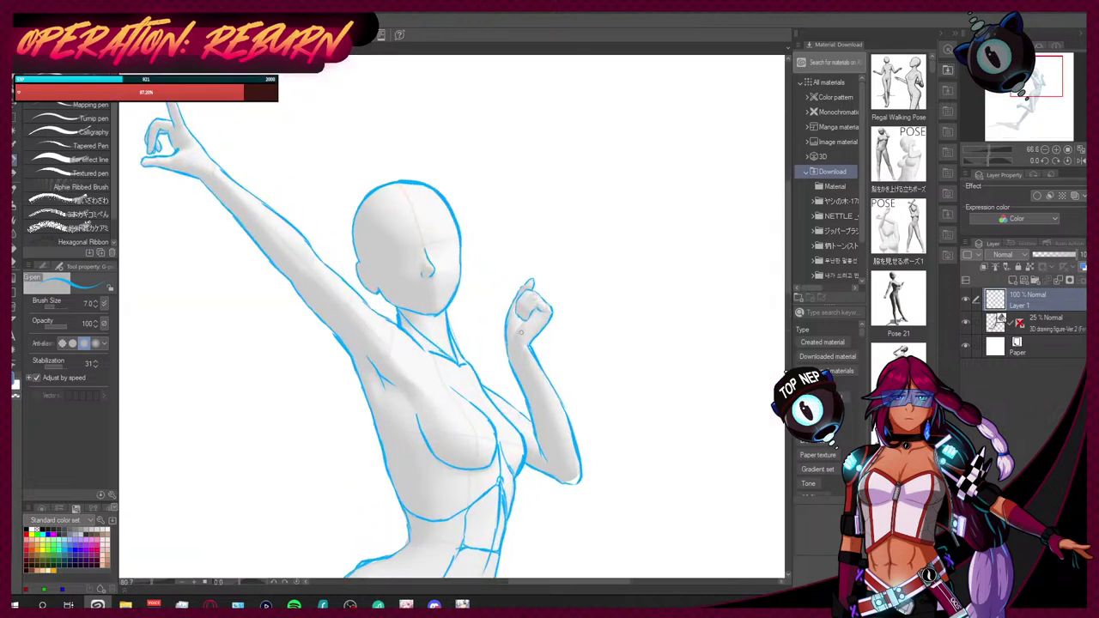
scroll(522, 316, up, 4)
mouse_move(514, 327)
mouse_down()
mouse_move(543, 277)
mouse_move(562, 283)
mouse_up()
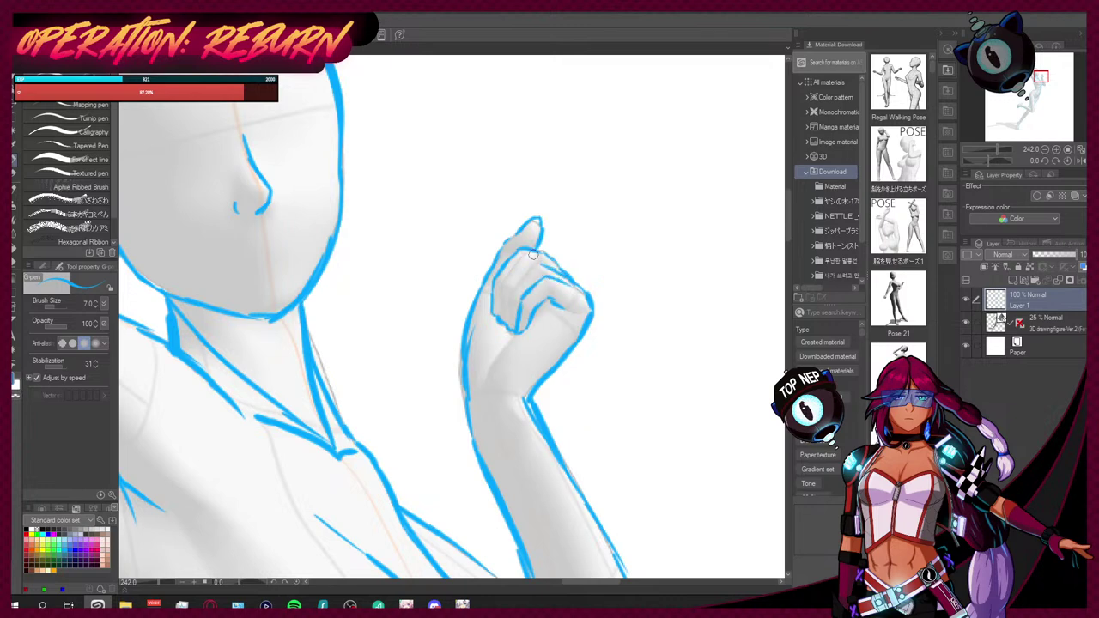
drag(537, 270, 507, 328)
drag(503, 286, 497, 316)
mouse_move(518, 259)
mouse_down()
mouse_move(548, 258)
mouse_move(561, 266)
mouse_move(549, 270)
mouse_move(569, 273)
mouse_up()
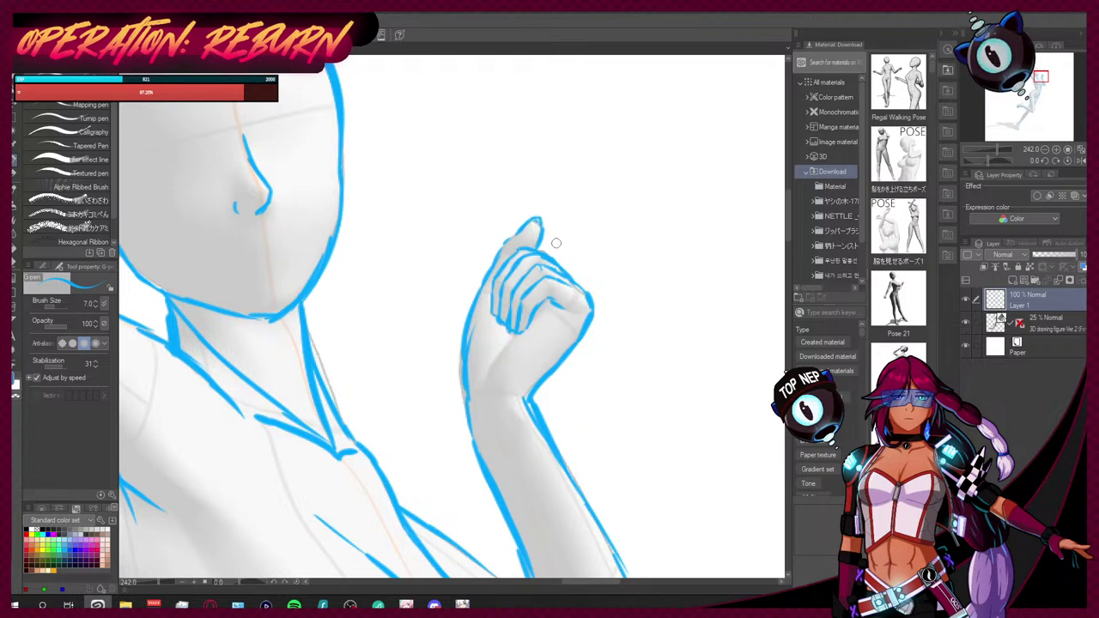
Step: Draw the curved eye line across the head and the vertical face centre line from crown to chin
scroll(555, 243, down, 4)
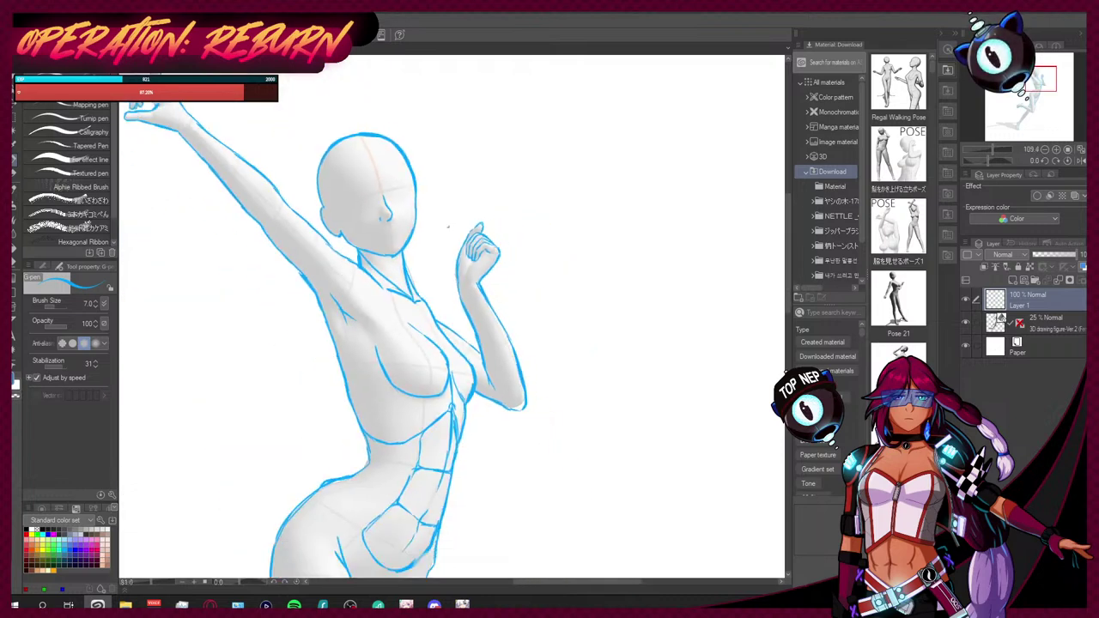
scroll(449, 221, up, 2)
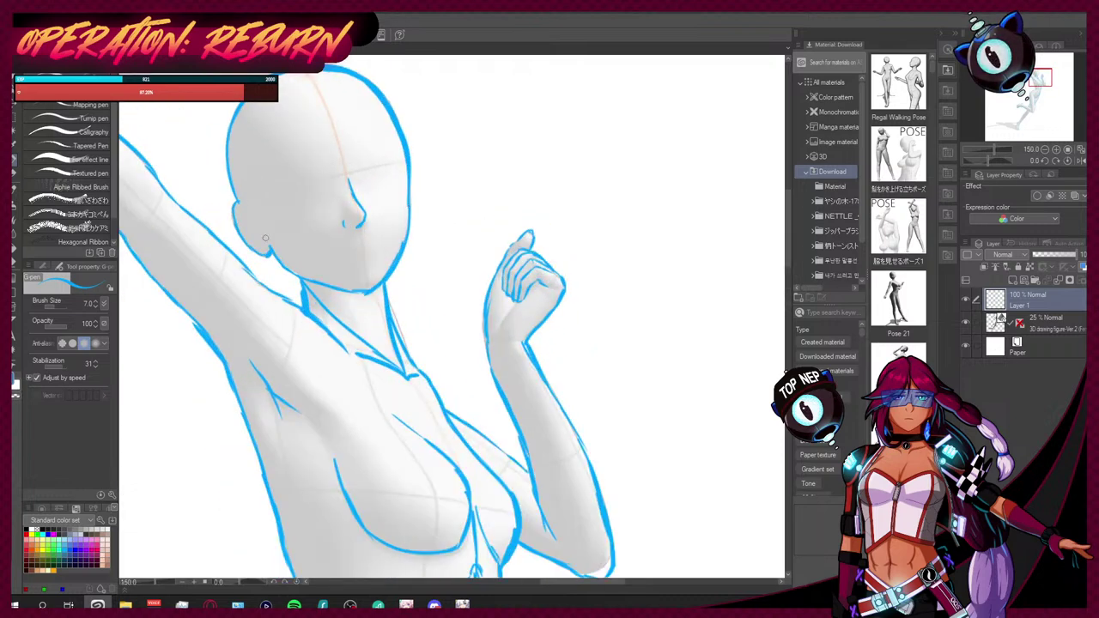
mouse_move(237, 201)
mouse_down()
mouse_move(274, 255)
mouse_move(239, 203)
mouse_move(402, 162)
mouse_up()
mouse_move(309, 76)
mouse_down()
mouse_move(332, 110)
mouse_move(319, 96)
mouse_move(371, 294)
mouse_up()
Step: Extend the near breast's contour slightly upward toward the armpit
scroll(371, 290, down, 5)
scroll(394, 305, up, 4)
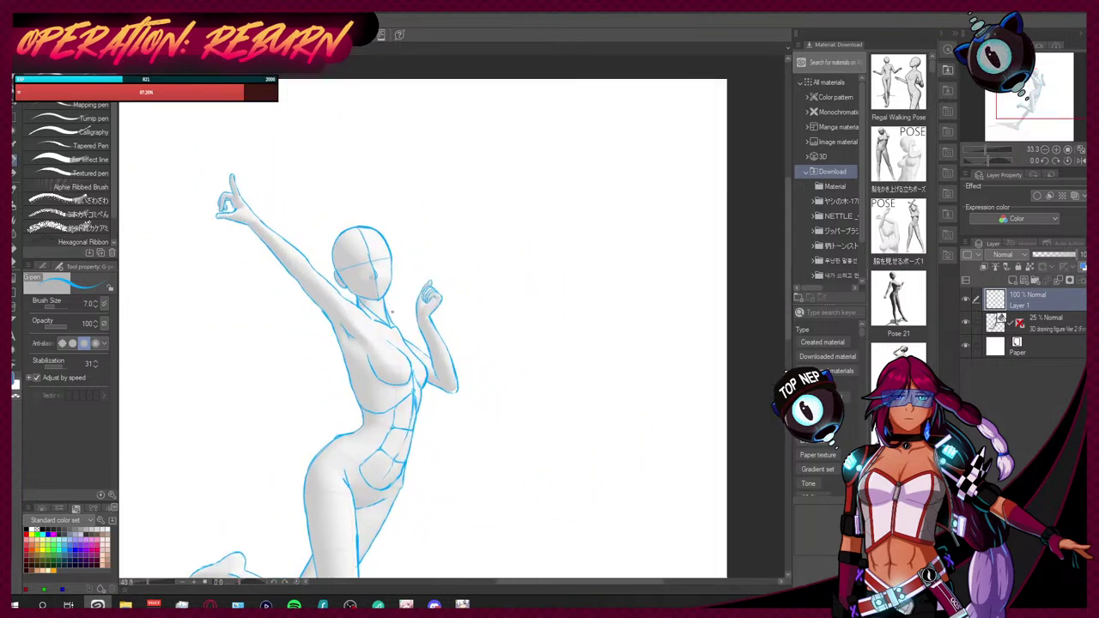
drag(329, 370, 343, 391)
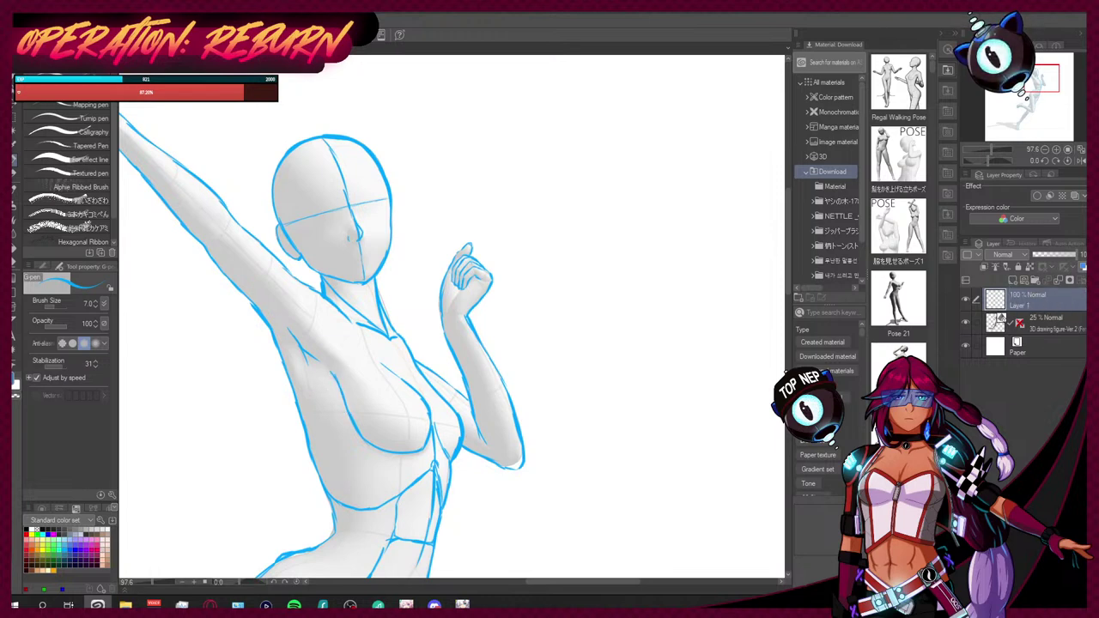
scroll(546, 307, down, 2)
scroll(546, 307, down, 3)
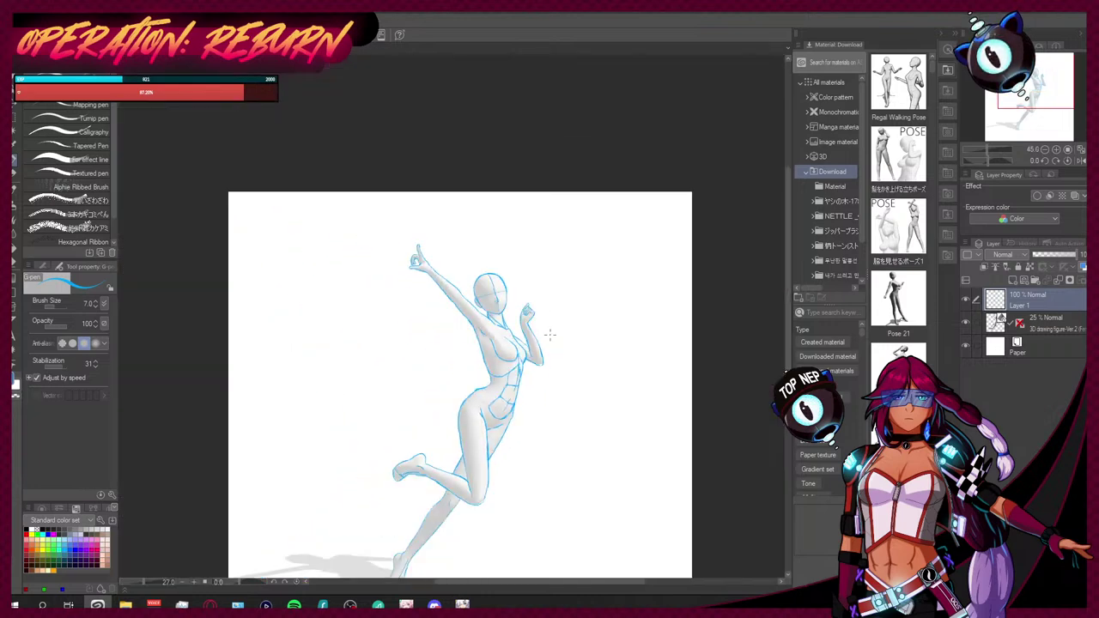
Step: Add a new layer above the body sketch, set Layer 1's opacity to 50%, and make Layer 2 active
scroll(489, 356, up, 1)
scroll(489, 357, up, 1)
click(1044, 255)
click(1014, 284)
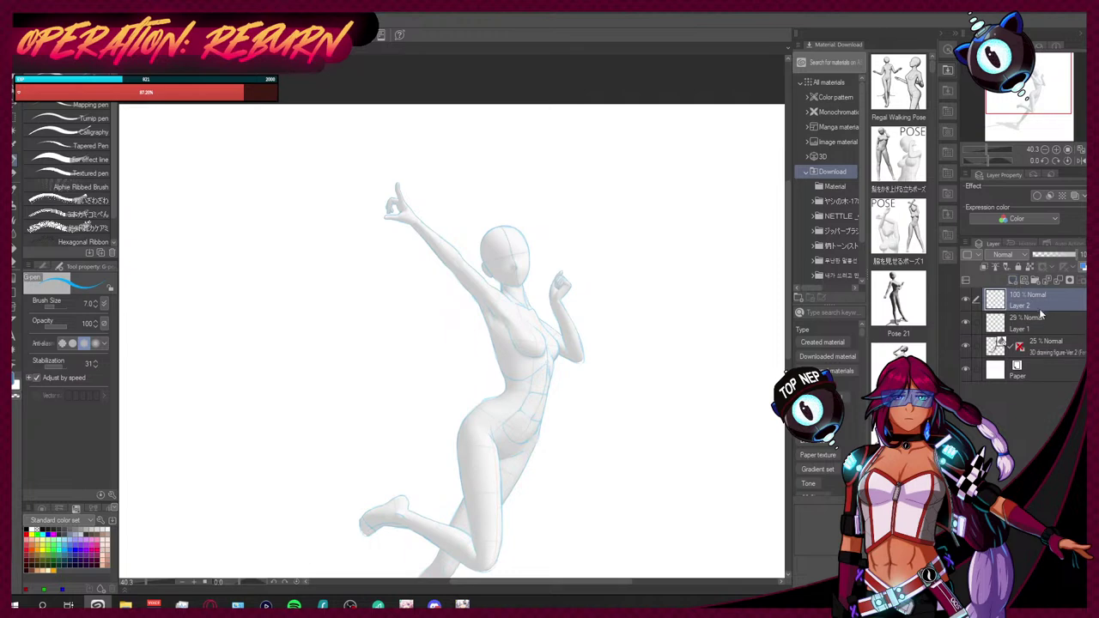
click(1046, 319)
drag(1052, 259, 1065, 259)
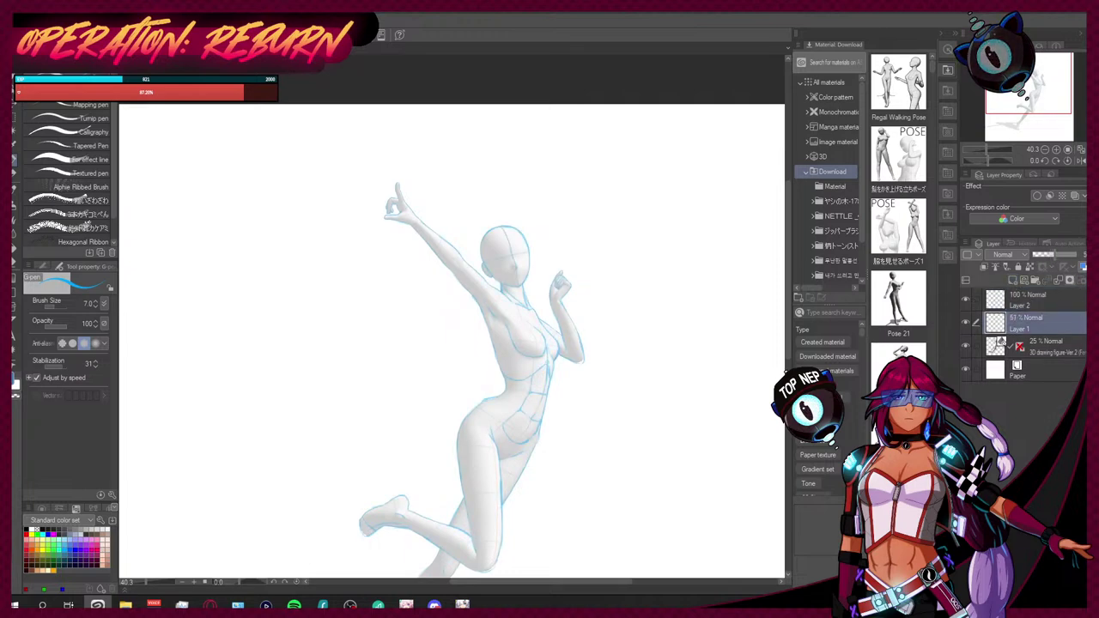
click(1064, 299)
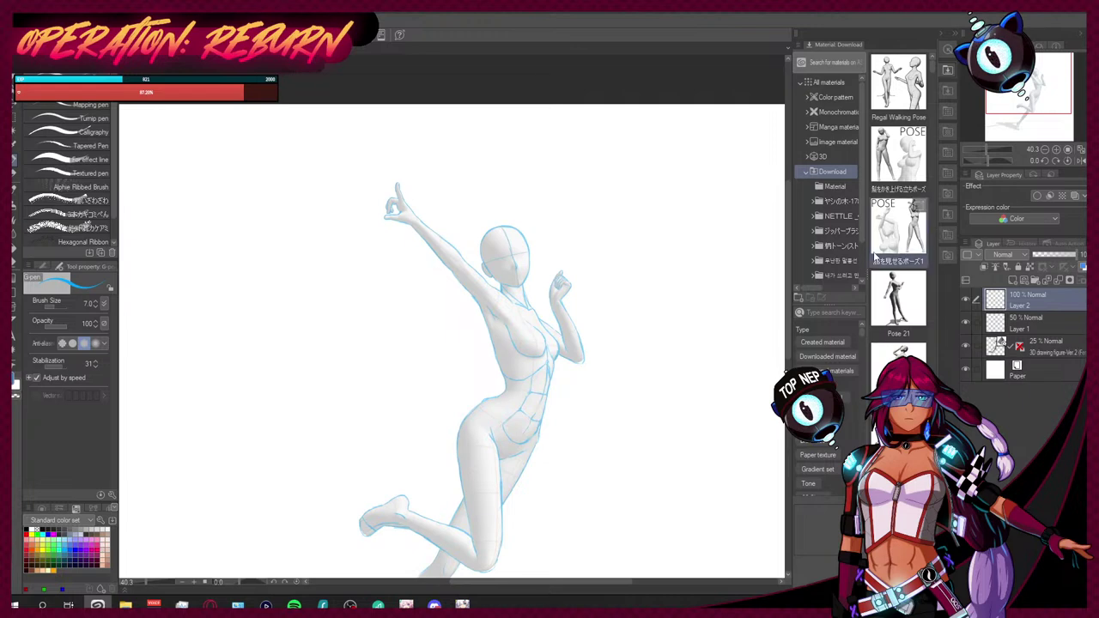
Step: Hide the 3D drawing figure layer so only the body sketch shows
scroll(561, 248, down, 3)
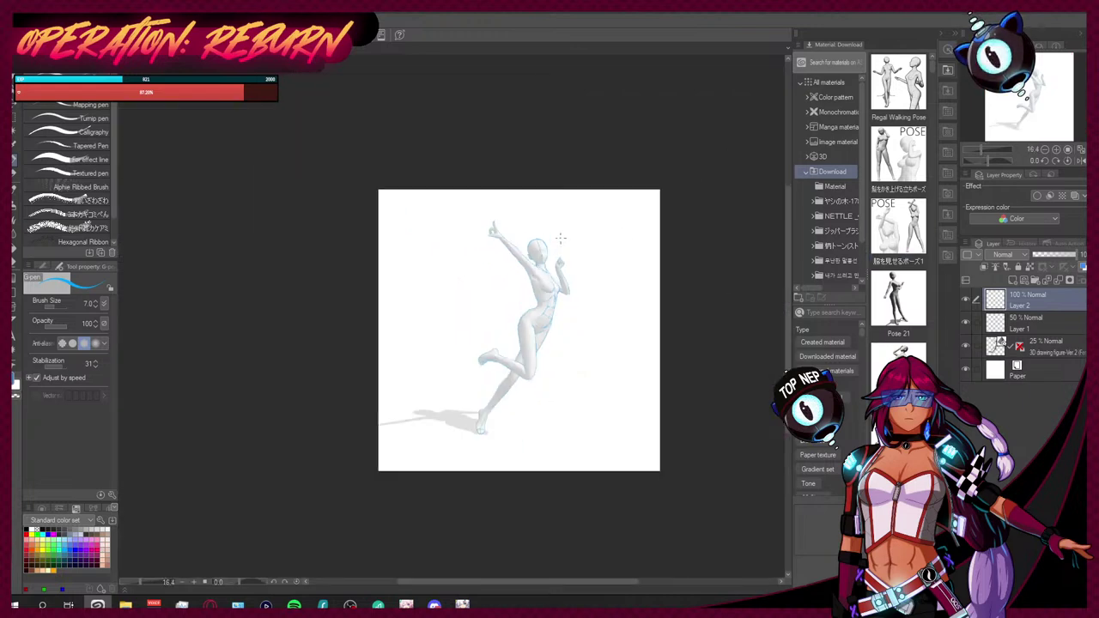
scroll(556, 237, up, 1)
scroll(556, 237, up, 1)
click(965, 345)
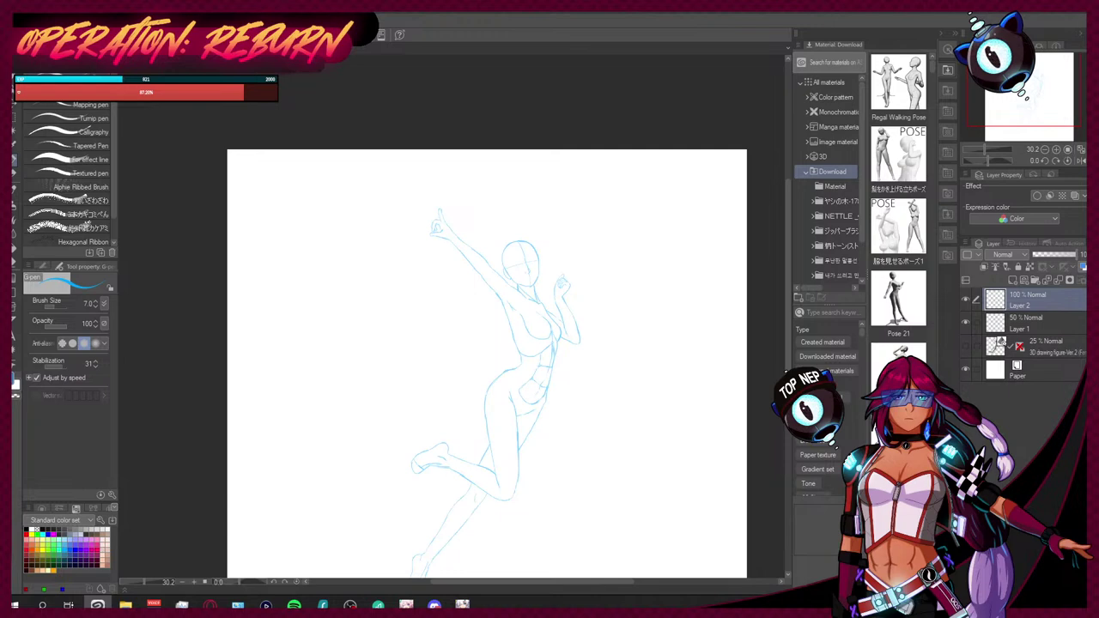
click(37, 91)
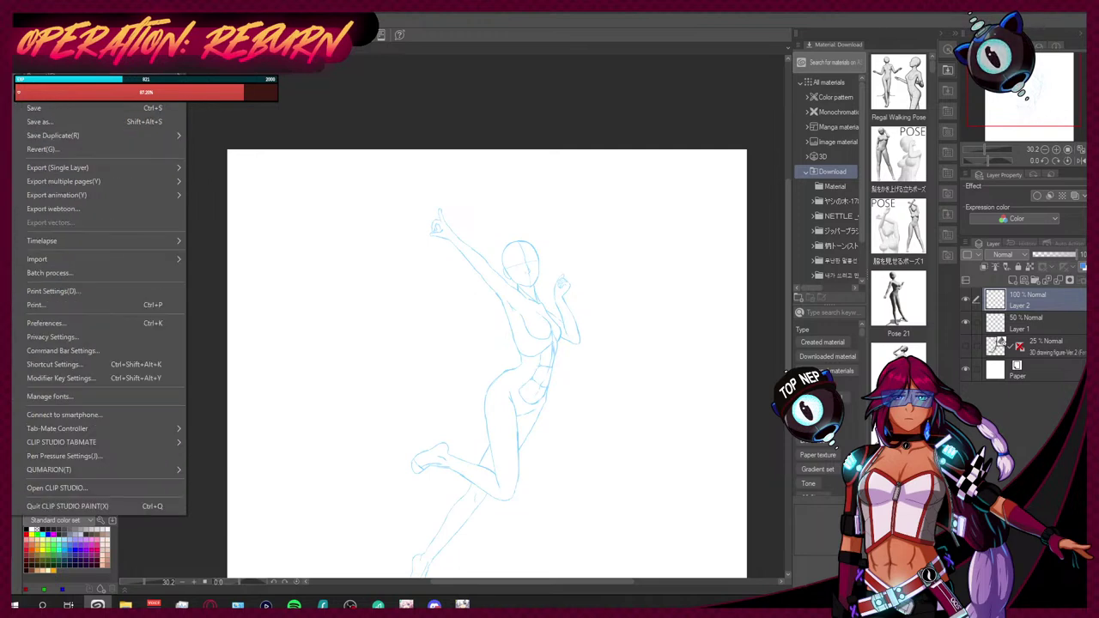
key(Escape)
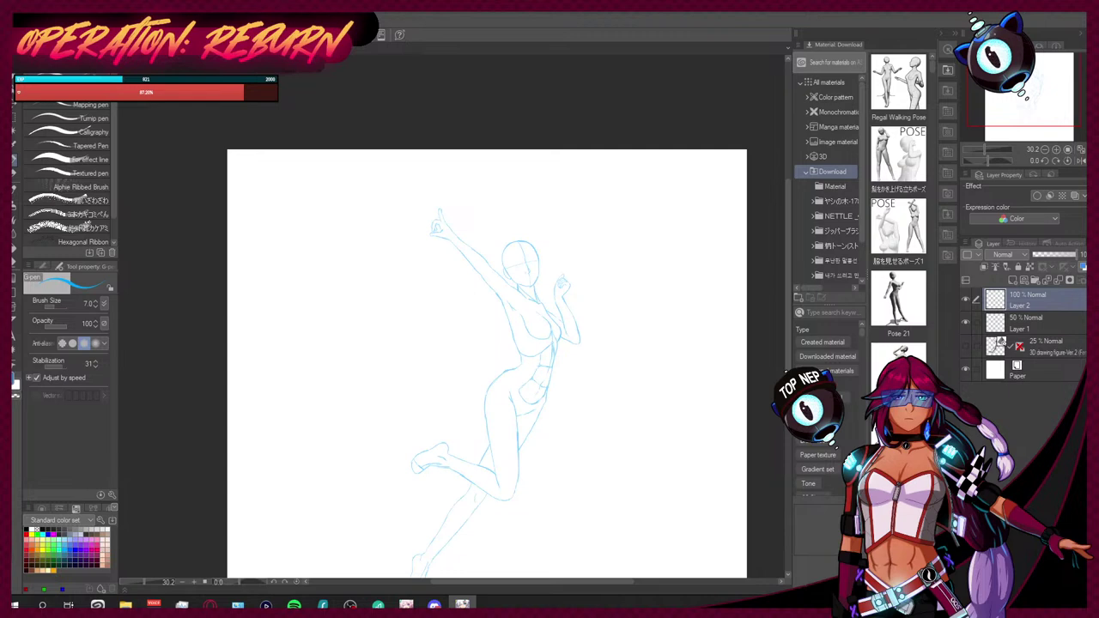
Step: Try sketching pointed bang strands down the middle of the forehead to the eye line on Layer 2
scroll(600, 252, up, 5)
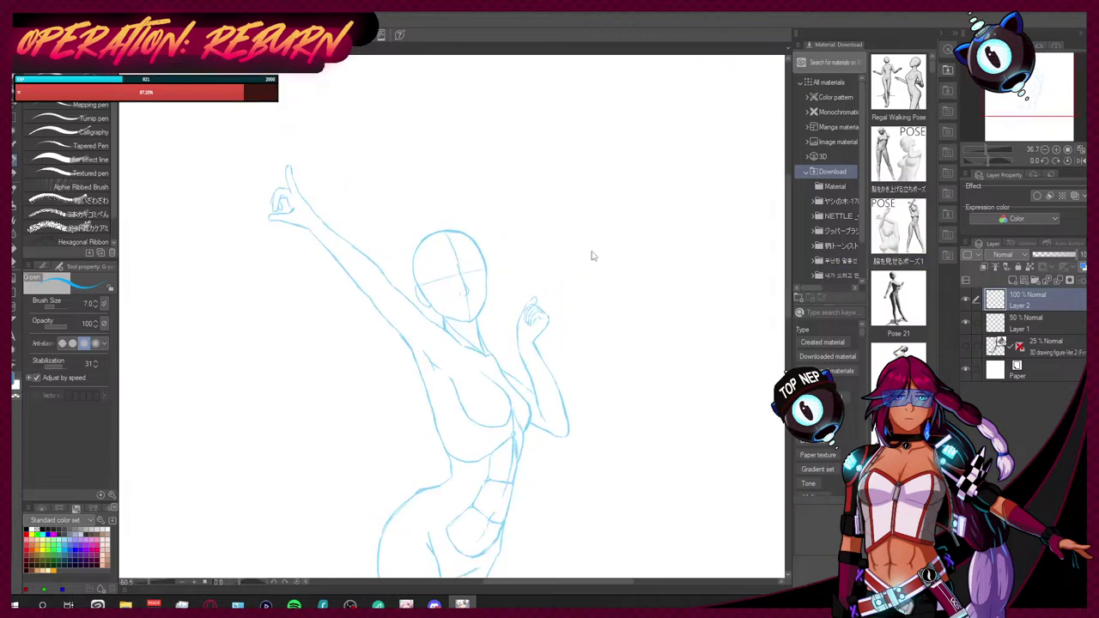
scroll(493, 235, up, 3)
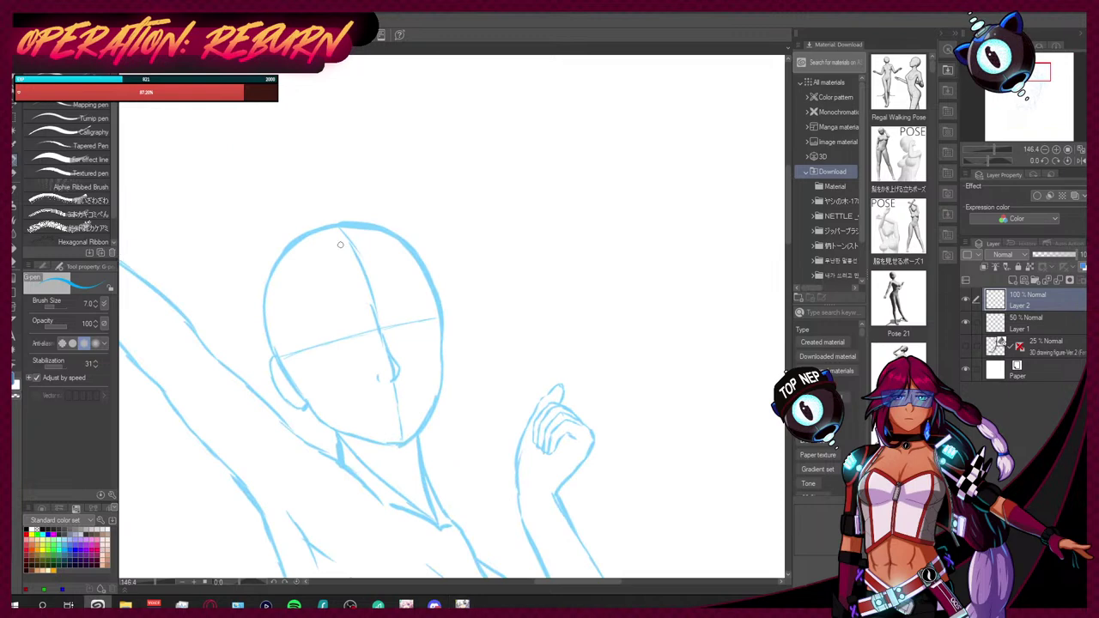
drag(336, 230, 341, 278)
mouse_move(337, 237)
mouse_down()
mouse_move(363, 321)
mouse_move(404, 337)
mouse_up()
mouse_move(369, 258)
mouse_down()
mouse_move(400, 331)
mouse_move(379, 301)
mouse_up()
mouse_move(378, 234)
mouse_down()
mouse_move(374, 287)
mouse_move(393, 320)
mouse_up()
mouse_move(392, 253)
mouse_down()
mouse_move(388, 307)
mouse_move(358, 342)
mouse_up()
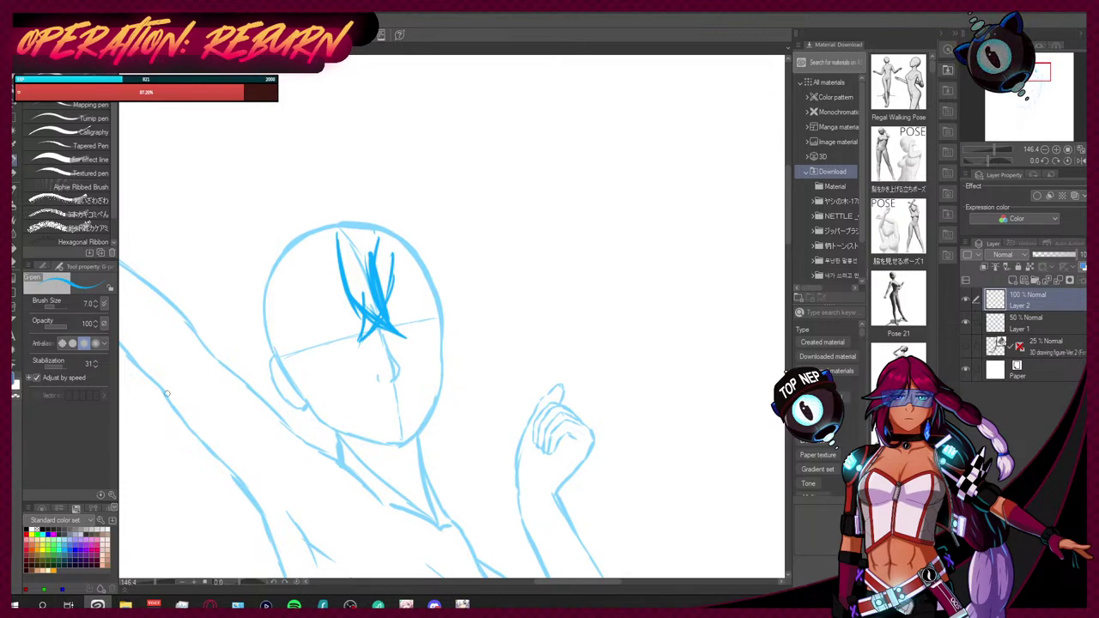
Step: Undo the pointed bang strands on the forehead
key(ctrl+z)
key(ctrl+z)
key(ctrl+z)
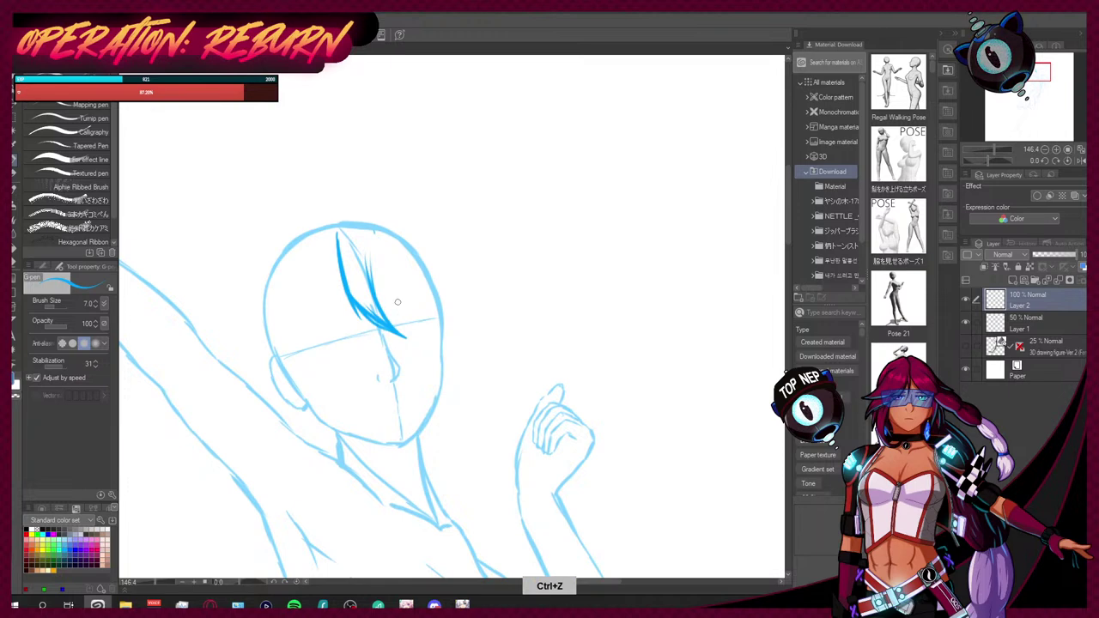
key(ctrl+z)
key(ctrl+z)
key(ctrl+z)
key(ctrl+z)
key(ctrl+z)
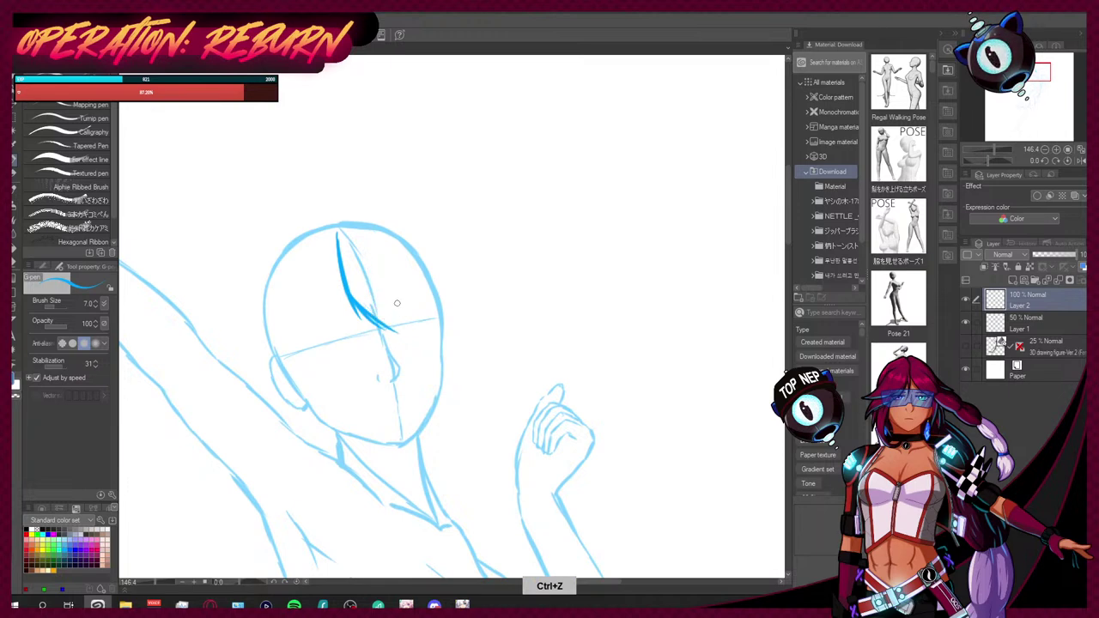
key(ctrl+z)
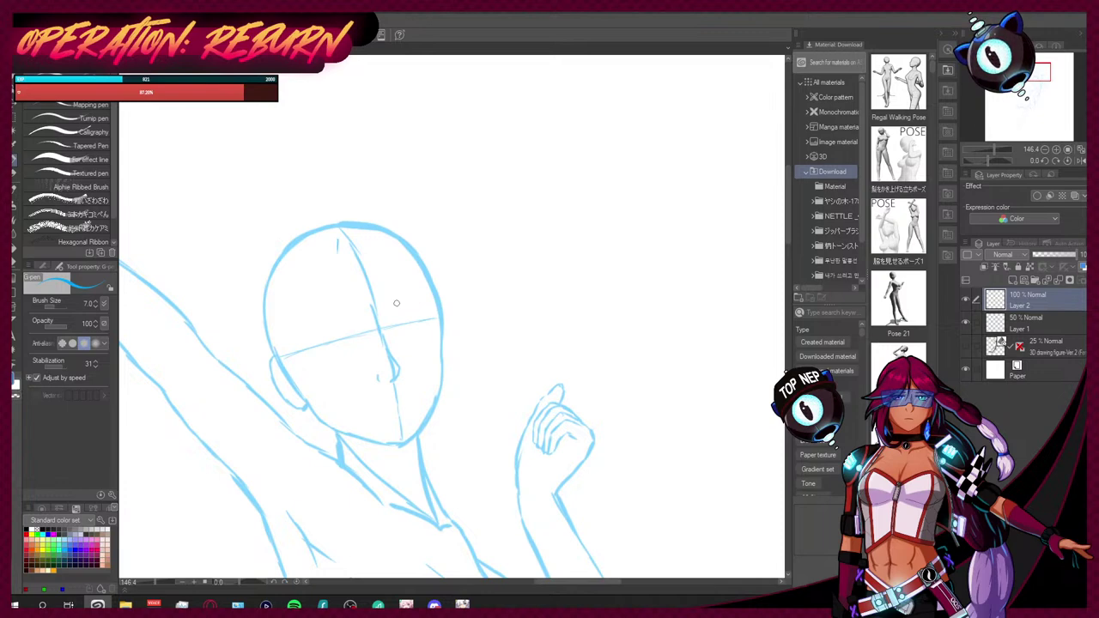
Step: Check the other open canvases, including the character line-up illustration, and return to the figure sketch
key(ctrl+Tab)
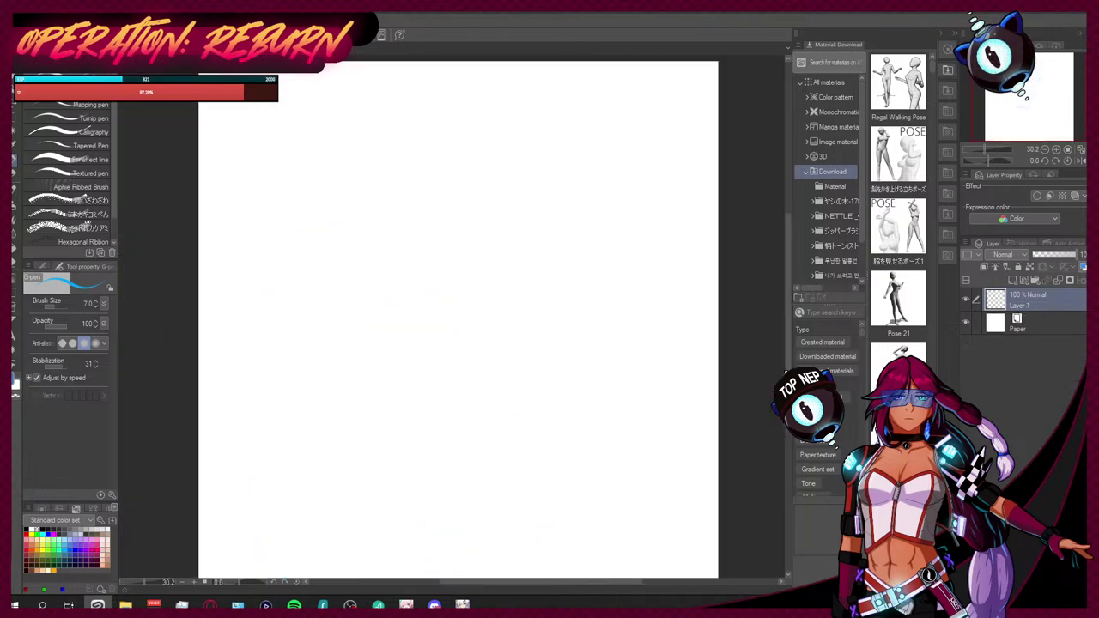
key(ctrl+w)
click(563, 230)
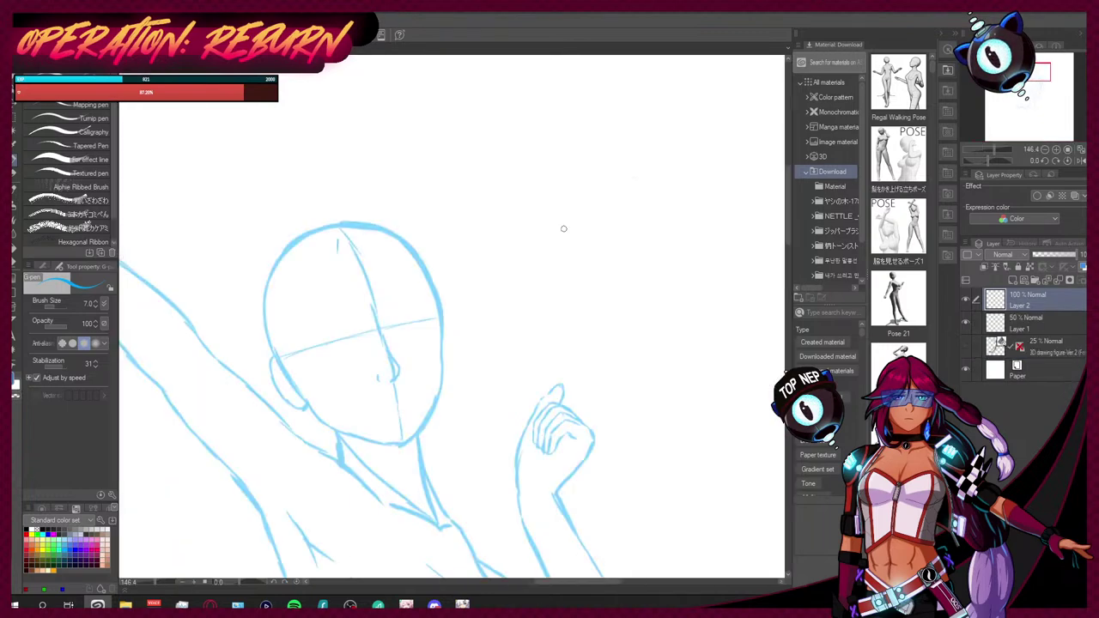
key(alt+f)
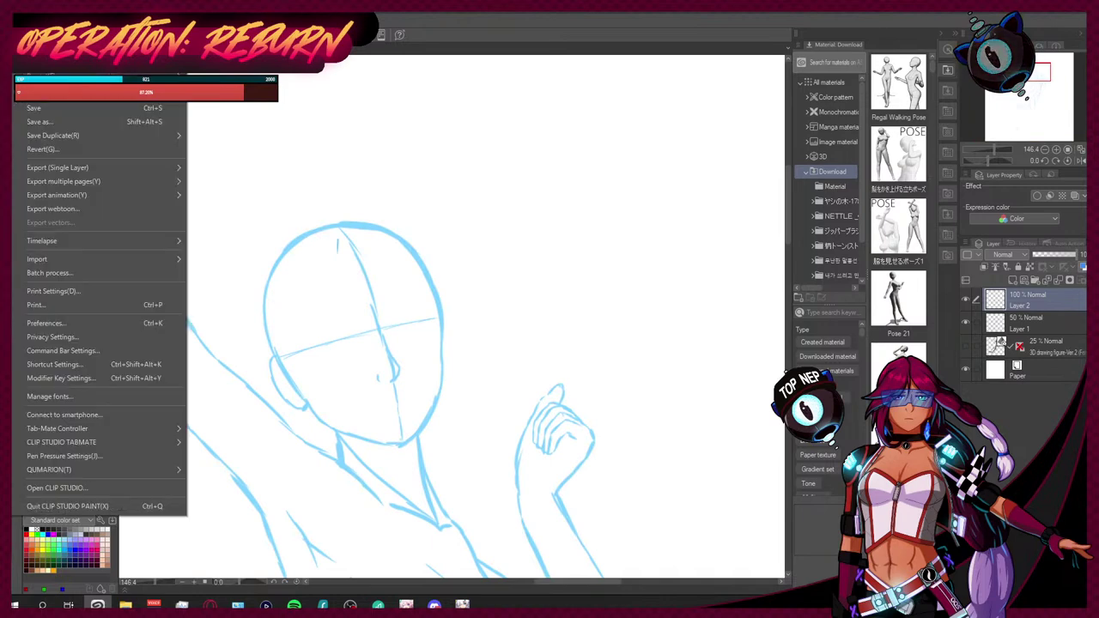
key(Escape)
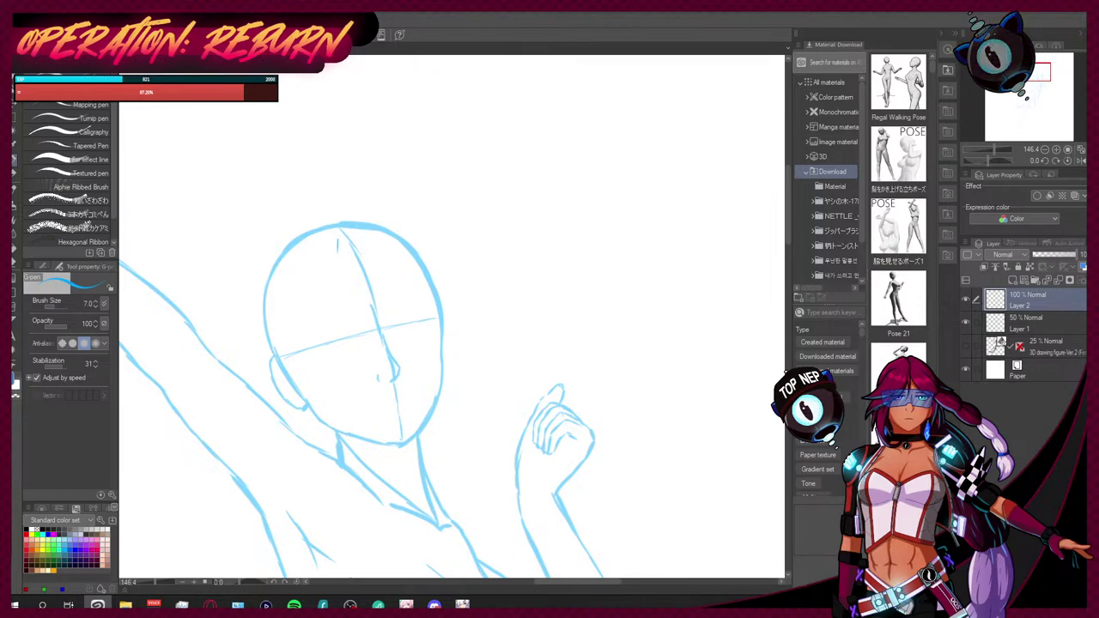
key(ctrl+Tab)
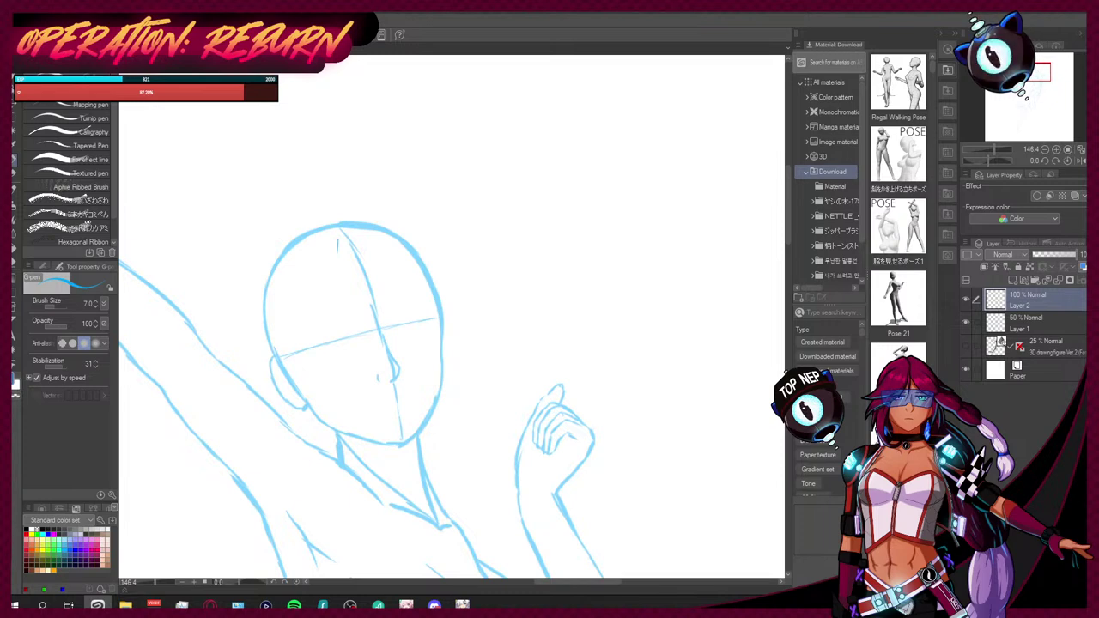
key(ctrl+Tab)
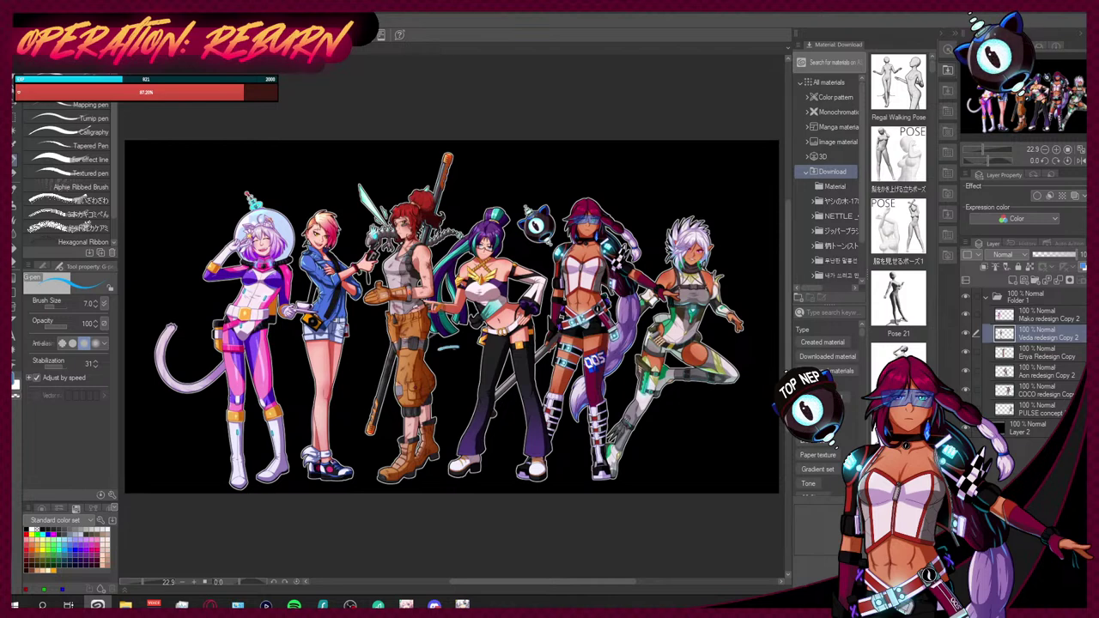
key(ctrl+z)
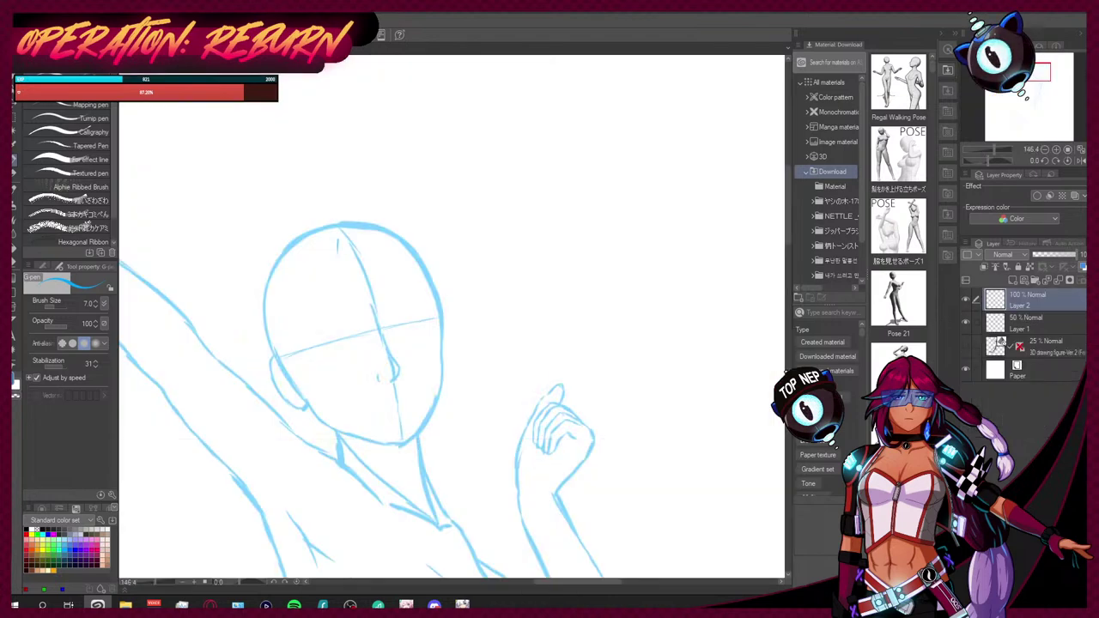
Step: Try a short, blunt-ended lock of bangs at the centre of the forehead and undo its strokes
mouse_move(333, 240)
mouse_down()
mouse_move(346, 299)
mouse_move(396, 290)
mouse_up()
mouse_move(377, 233)
mouse_down()
mouse_move(399, 294)
mouse_move(364, 305)
mouse_up()
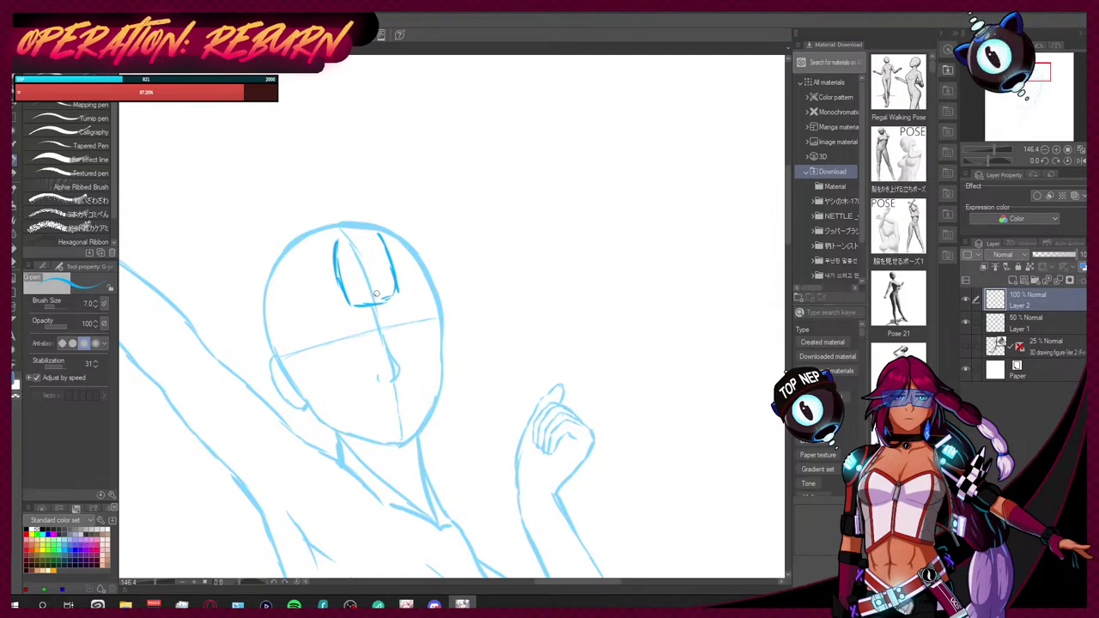
key(ctrl+z)
key(ctrl+z)
key(ctrl+z)
key(ctrl+z)
key(ctrl+z)
key(ctrl+z)
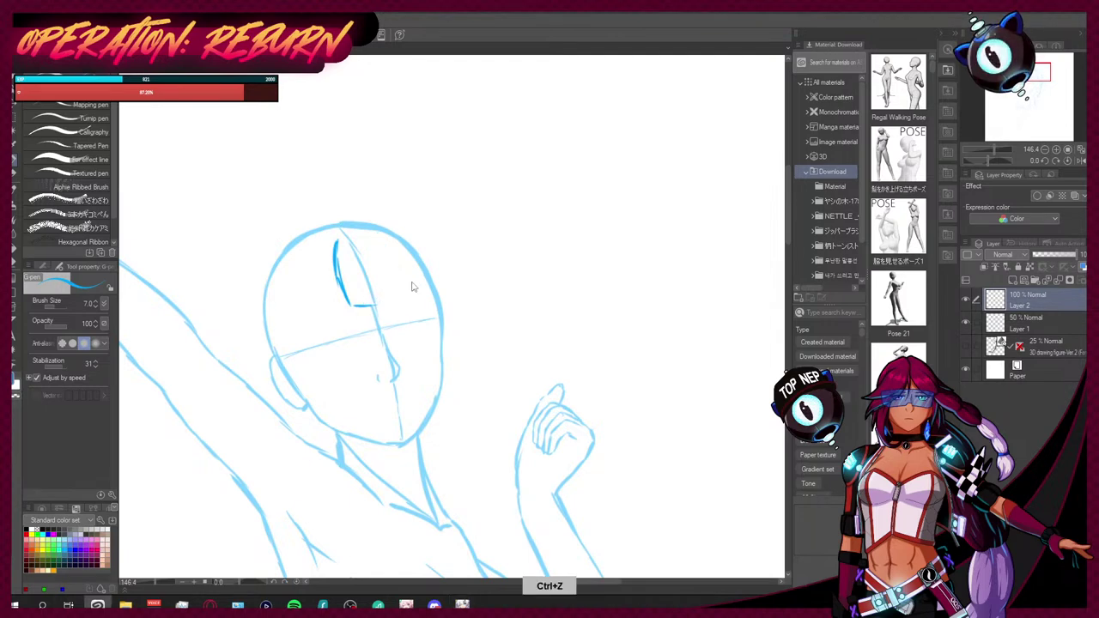
key(ctrl+z)
key(ctrl+z)
key(ctrl+z)
key(ctrl+z)
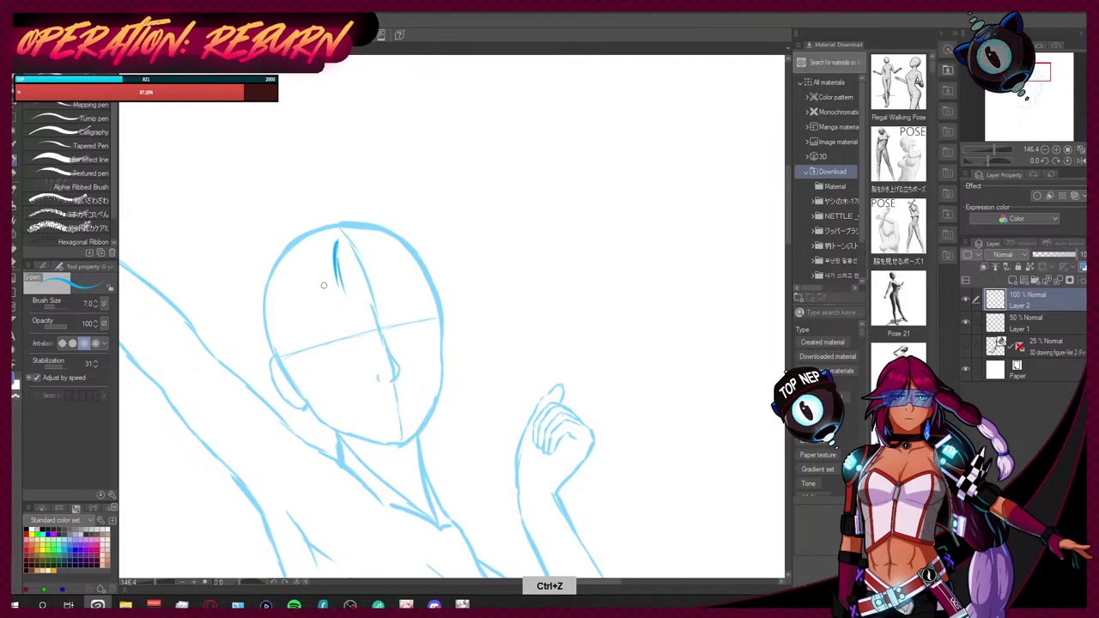
Step: Sketch bangs sweeping from the parting across the forehead to the far temple, with a thick outer edge and inner strands
mouse_move(320, 254)
mouse_down()
mouse_move(335, 320)
mouse_move(322, 274)
mouse_move(374, 329)
mouse_move(448, 342)
mouse_up()
drag(412, 249, 448, 337)
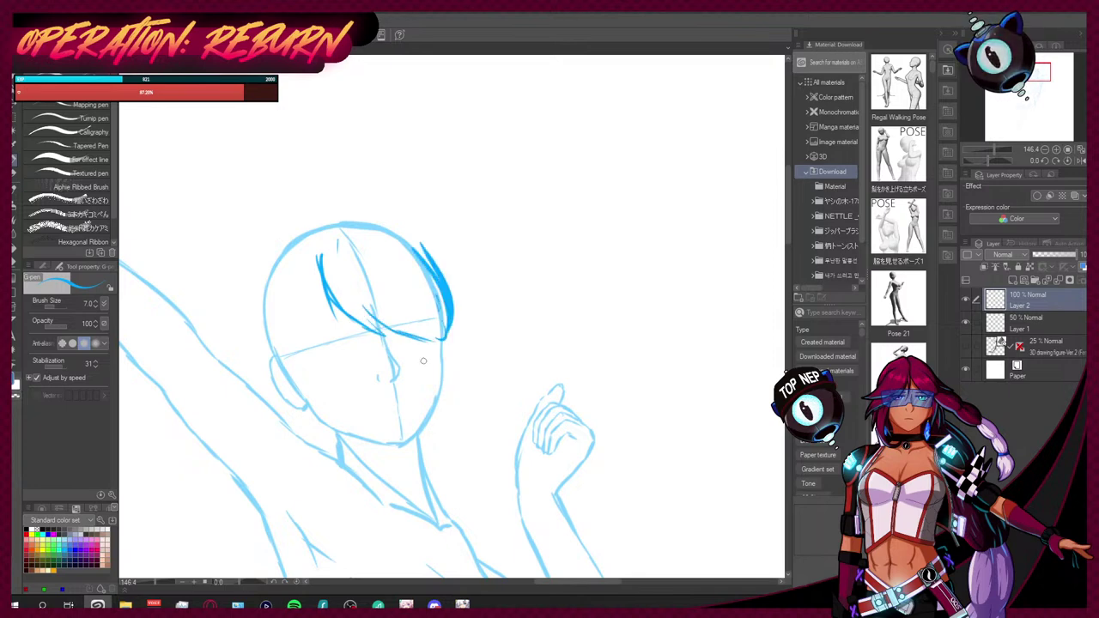
mouse_move(406, 230)
mouse_down()
mouse_move(449, 319)
mouse_move(438, 341)
mouse_up()
drag(400, 290, 436, 339)
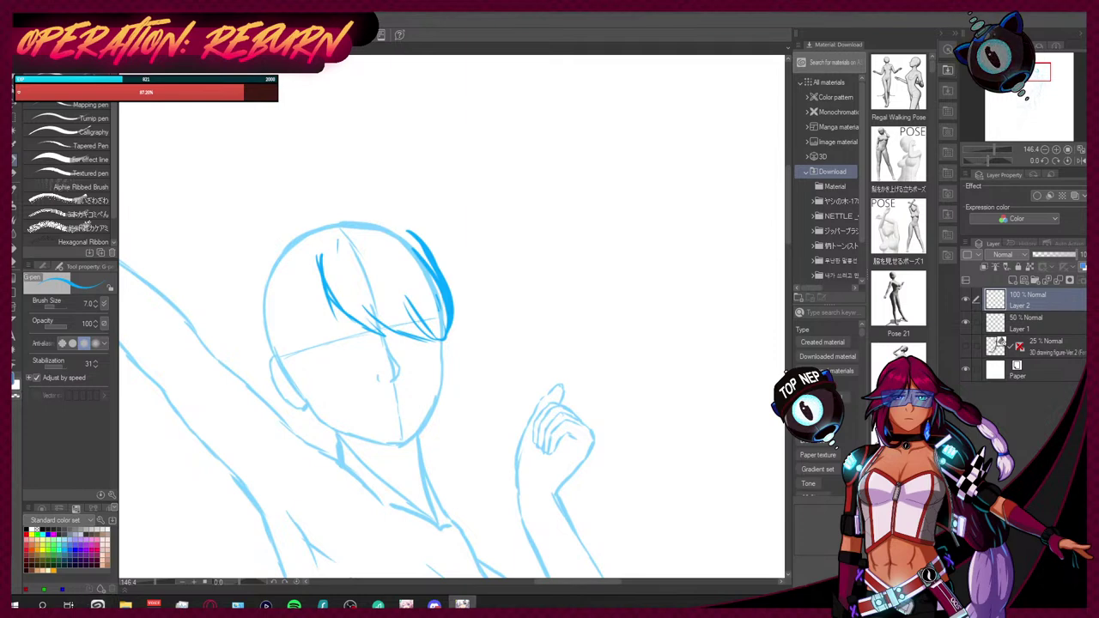
Step: Sketch the side hair down over the ear with strands from the parting, and outline the hair volume above the skull
mouse_move(273, 258)
mouse_down()
mouse_move(266, 335)
mouse_move(293, 388)
mouse_up()
drag(290, 313, 292, 391)
mouse_move(319, 284)
mouse_down()
mouse_move(294, 344)
mouse_move(304, 321)
mouse_up()
drag(323, 288, 307, 329)
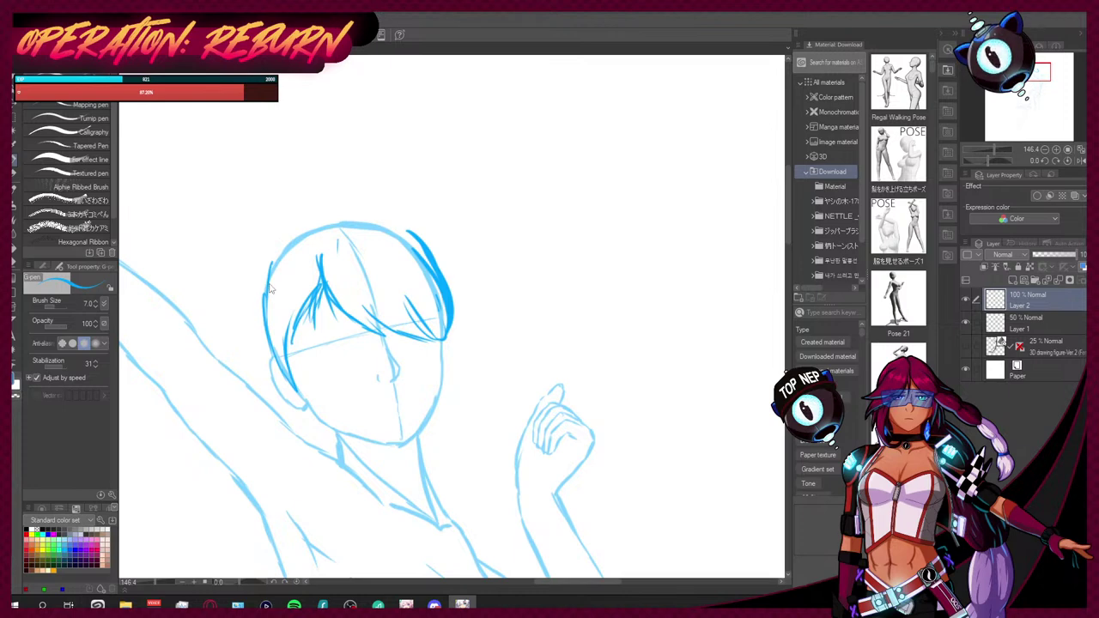
mouse_move(266, 288)
mouse_down()
mouse_move(337, 206)
mouse_move(360, 202)
mouse_move(422, 241)
mouse_up()
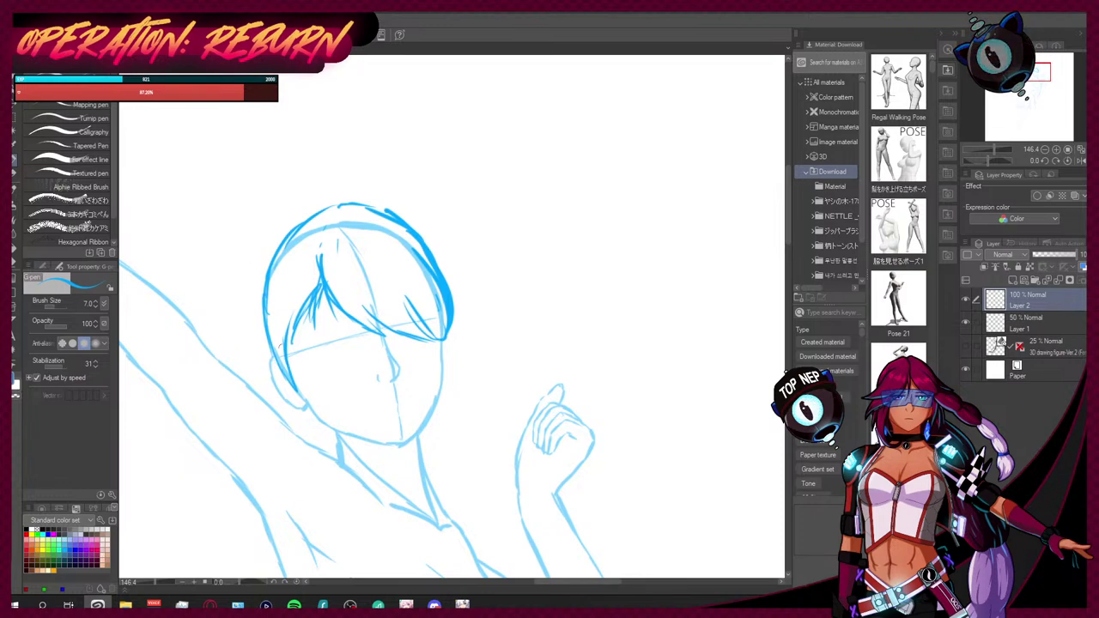
Step: Sketch long hair behind the near side of the neck to the chest, with narrow strands down the far side of the face
mouse_move(267, 257)
mouse_down()
mouse_move(260, 356)
mouse_move(277, 399)
mouse_move(369, 491)
mouse_move(397, 573)
mouse_up()
mouse_move(333, 436)
mouse_down()
mouse_move(411, 523)
mouse_move(388, 518)
mouse_move(400, 573)
mouse_up()
drag(438, 340, 452, 477)
drag(442, 399, 468, 517)
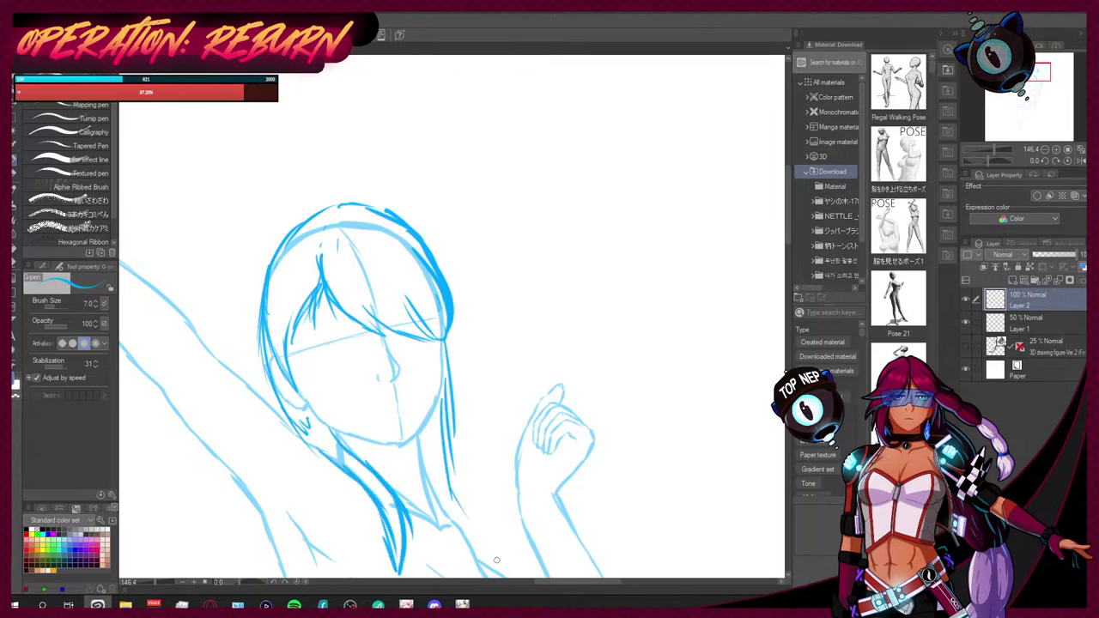
scroll(515, 461, down, 2)
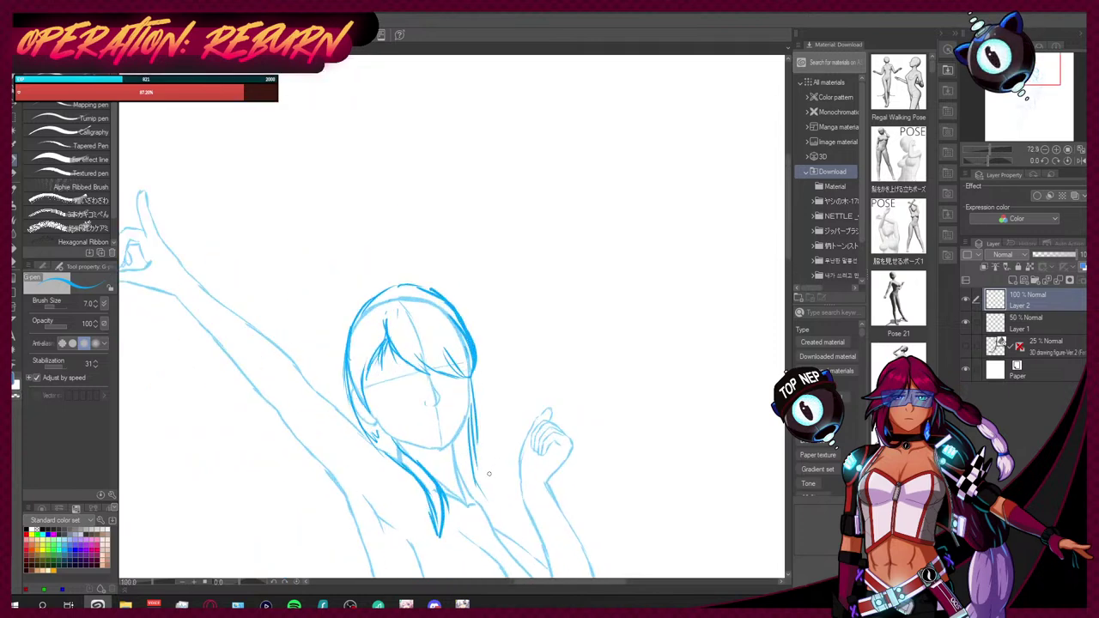
scroll(507, 467, up, 1)
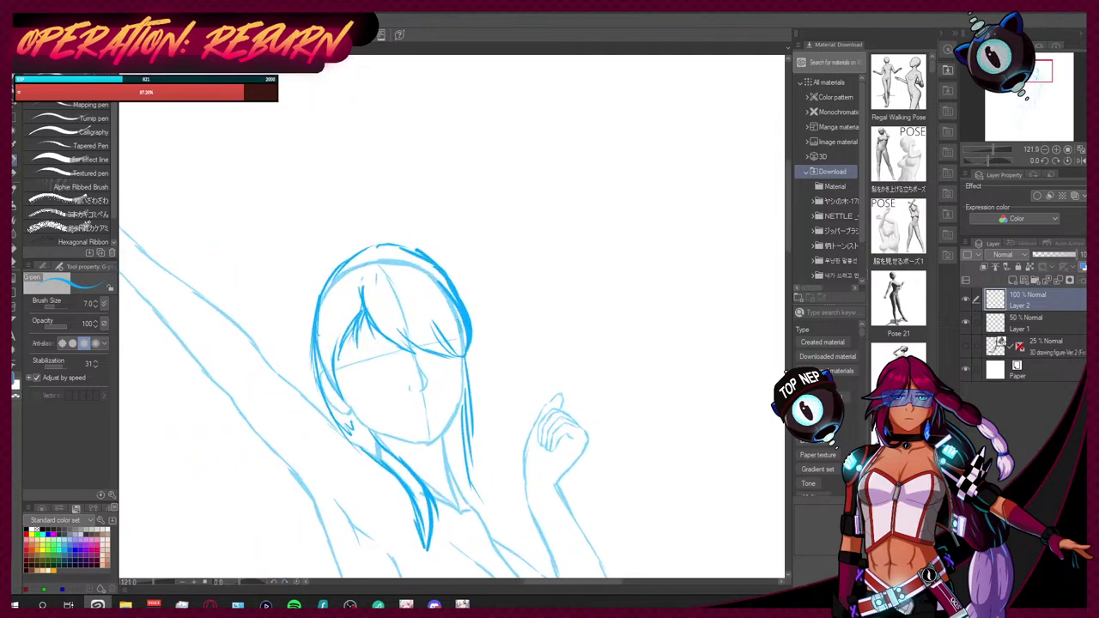
Step: Delete Layer 2 with its hair sketch and bring the bare head and torso into view
click(1053, 279)
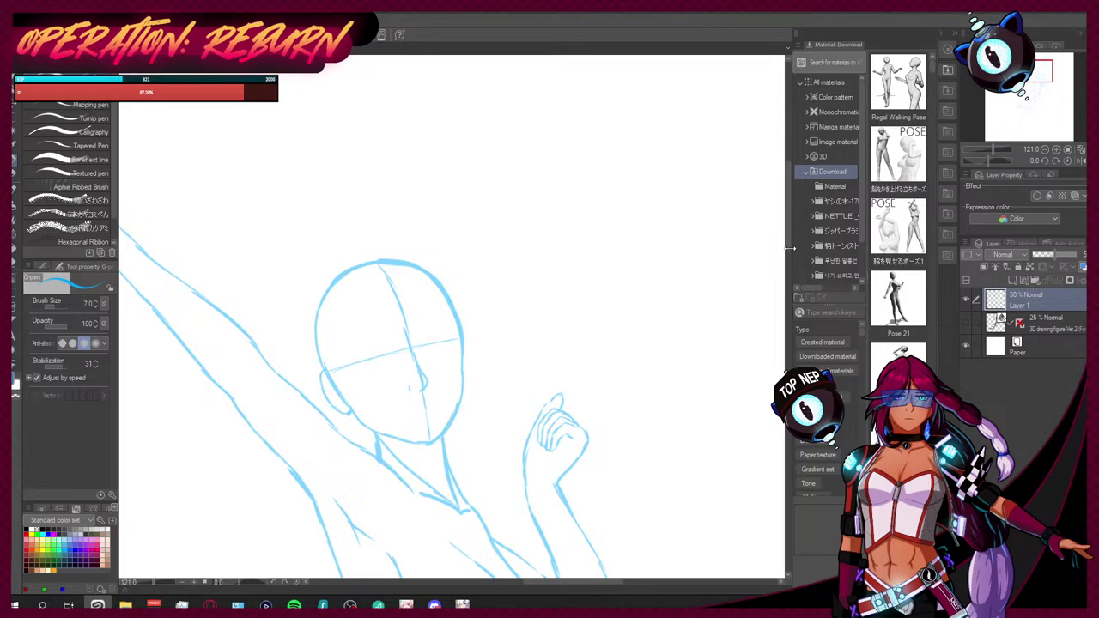
drag(791, 245, 786, 250)
scroll(451, 318, down, 2)
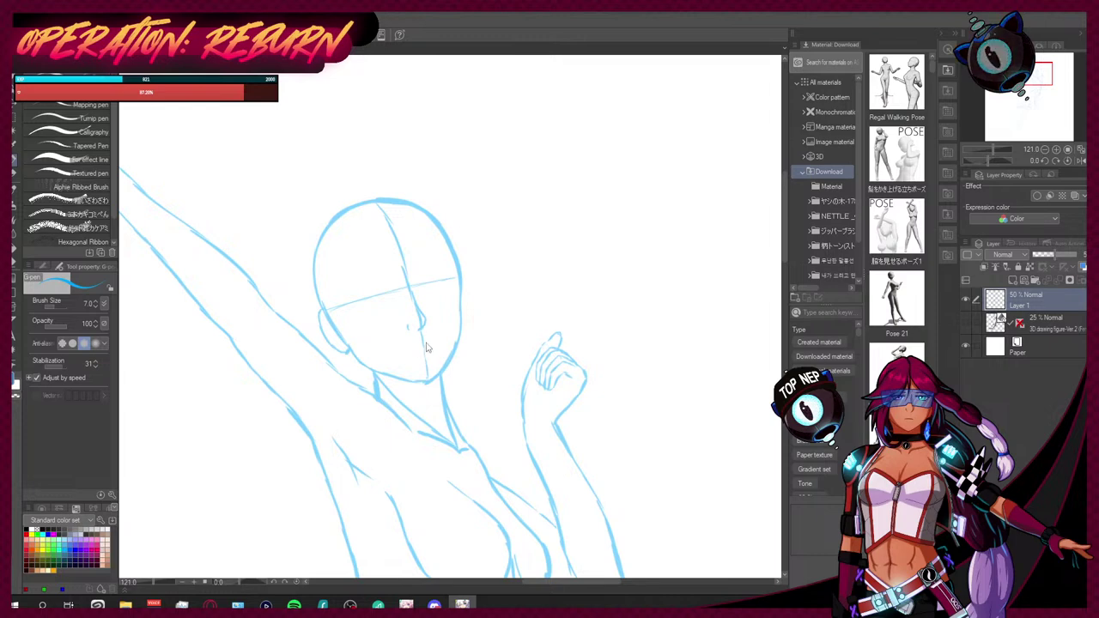
Step: Try a small open mouth with fangs below the nose and undo its strokes
mouse_move(407, 344)
mouse_down()
mouse_move(432, 338)
mouse_move(417, 347)
mouse_up()
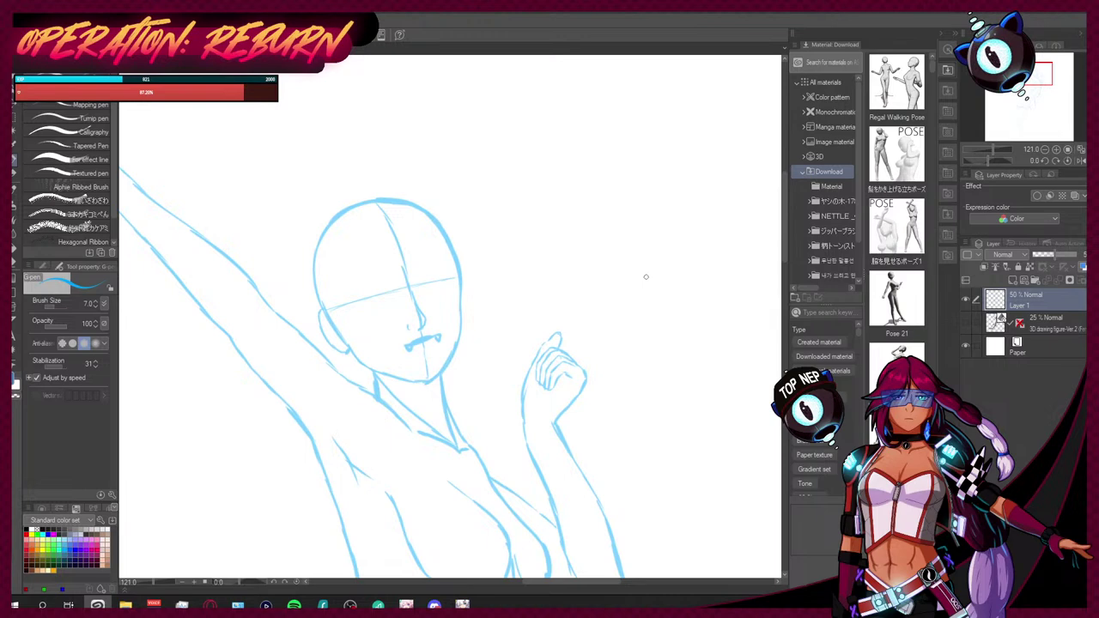
key(ctrl+z)
key(ctrl+z)
key(ctrl+z)
key(ctrl+z)
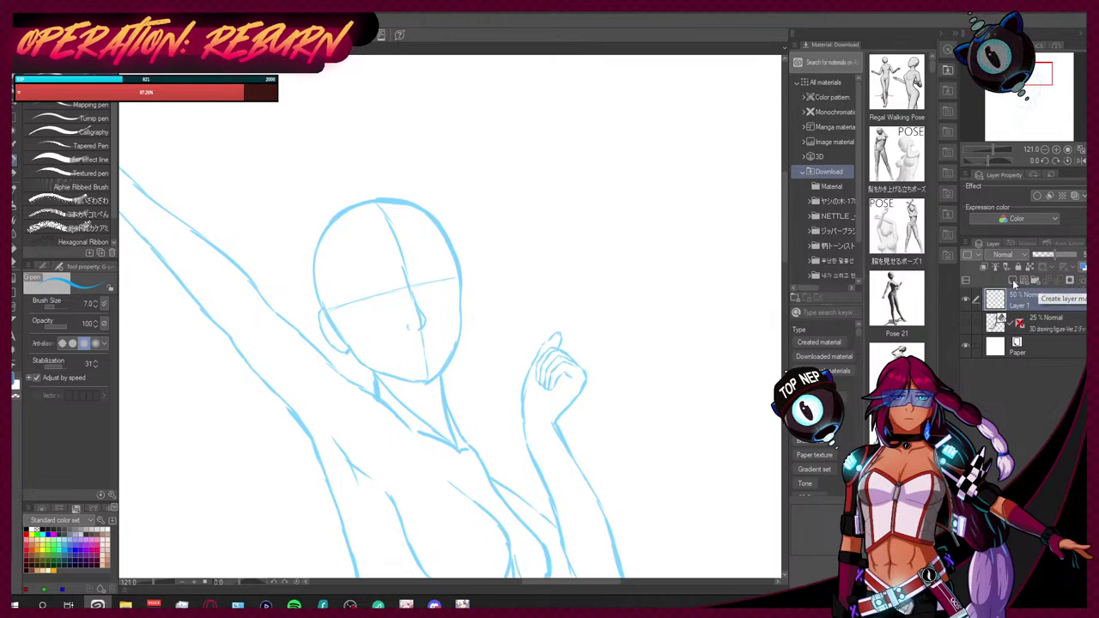
Step: Create a new layer above the faded body sketch
click(987, 280)
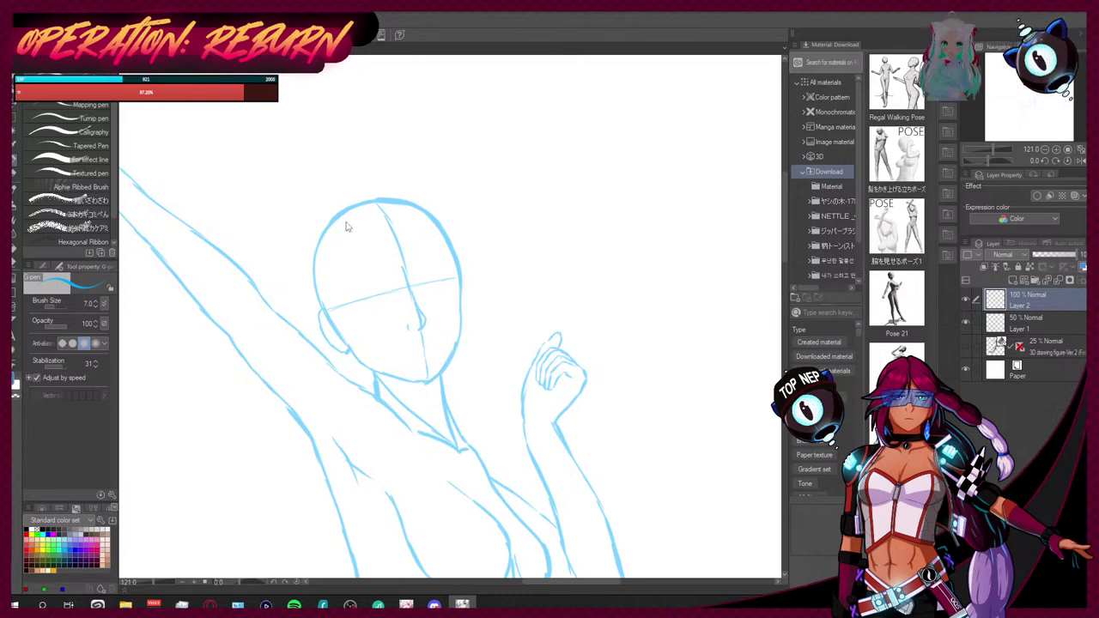
Step: Try short choppy hair with pointed bangs, outward-flicked locks at both temples, and an outline over the skull
drag(344, 226, 417, 282)
mouse_move(381, 210)
mouse_down()
mouse_move(417, 272)
mouse_move(449, 266)
mouse_up()
drag(424, 214, 463, 282)
mouse_move(442, 244)
mouse_down()
mouse_move(456, 319)
mouse_move(486, 282)
mouse_up()
drag(440, 211, 477, 283)
mouse_move(324, 227)
mouse_down()
mouse_move(308, 271)
mouse_move(322, 325)
mouse_move(343, 344)
mouse_move(338, 281)
mouse_up()
mouse_move(362, 235)
mouse_down()
mouse_move(336, 283)
mouse_move(328, 340)
mouse_up()
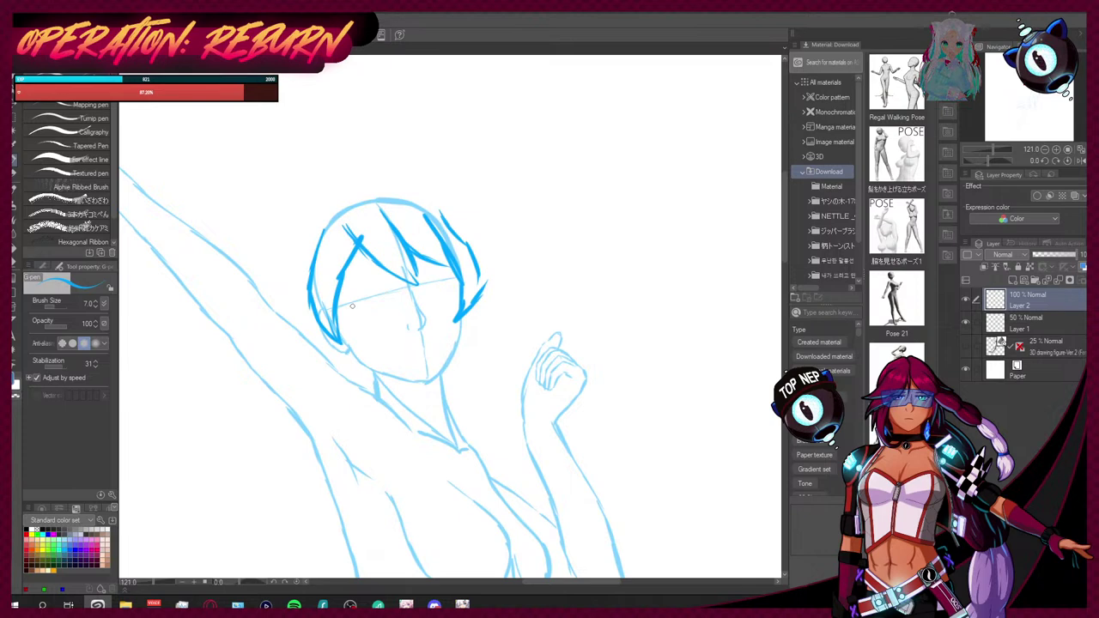
drag(314, 312, 322, 343)
mouse_move(309, 268)
mouse_down()
mouse_move(290, 309)
mouse_move(310, 296)
mouse_move(325, 225)
mouse_up()
mouse_move(393, 199)
mouse_down()
mouse_move(460, 234)
mouse_move(486, 283)
mouse_up()
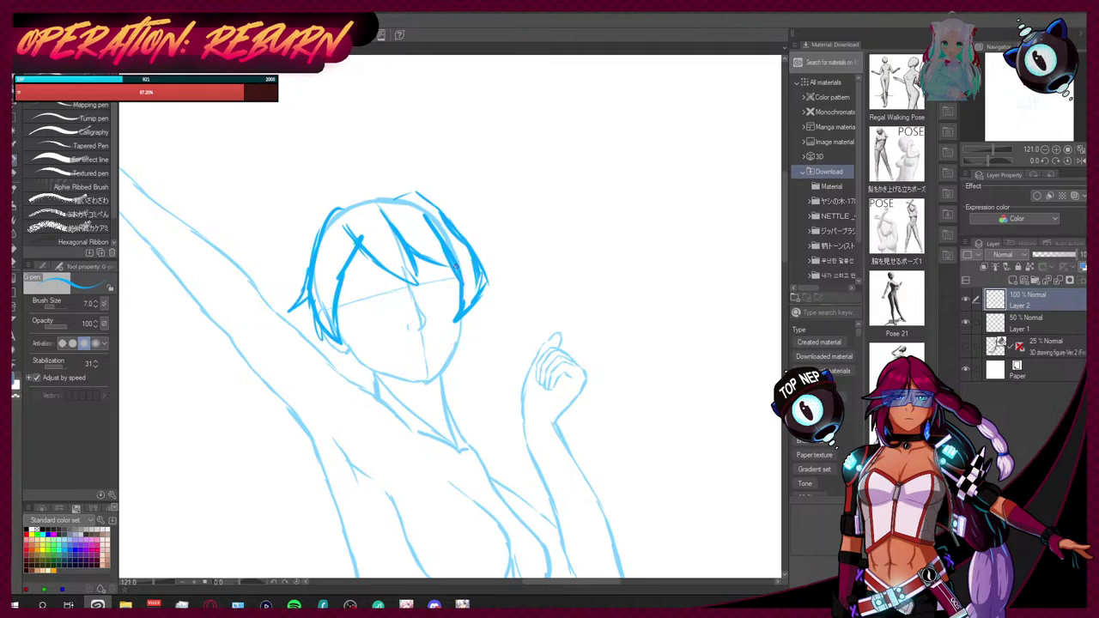
Step: Erase the whole short choppy hair sketch with an enlarged Hard eraser
key(e)
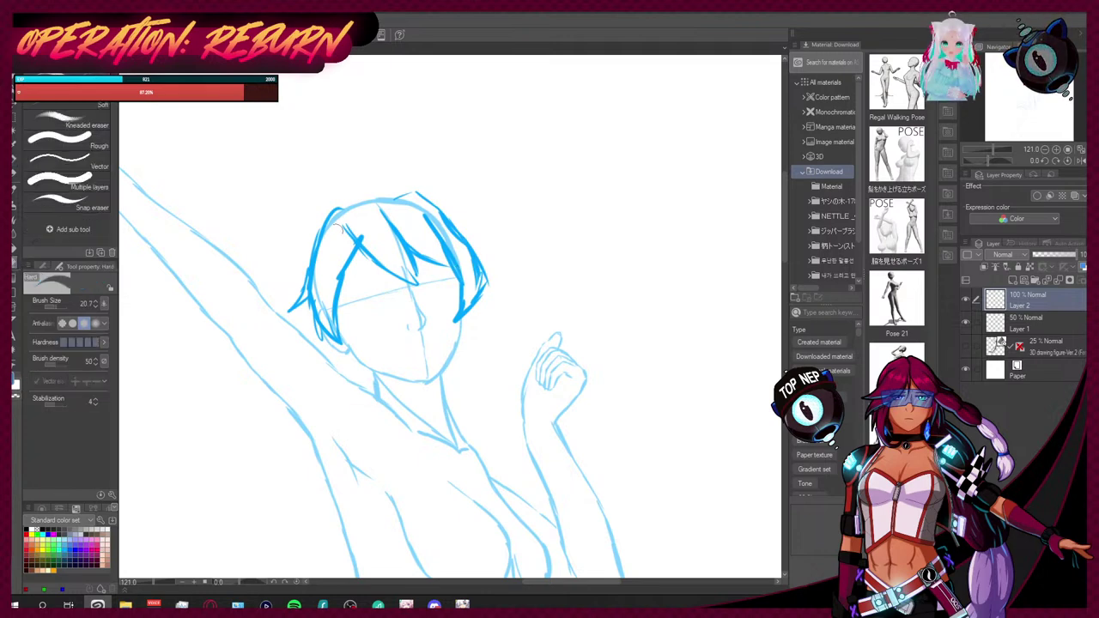
drag(65, 307, 107, 303)
mouse_move(246, 184)
mouse_down()
mouse_move(314, 270)
mouse_move(429, 258)
mouse_up()
Step: Try a straight blunt fringe with spiky locks around the near ear using the G-pen, and erase it
key(p)
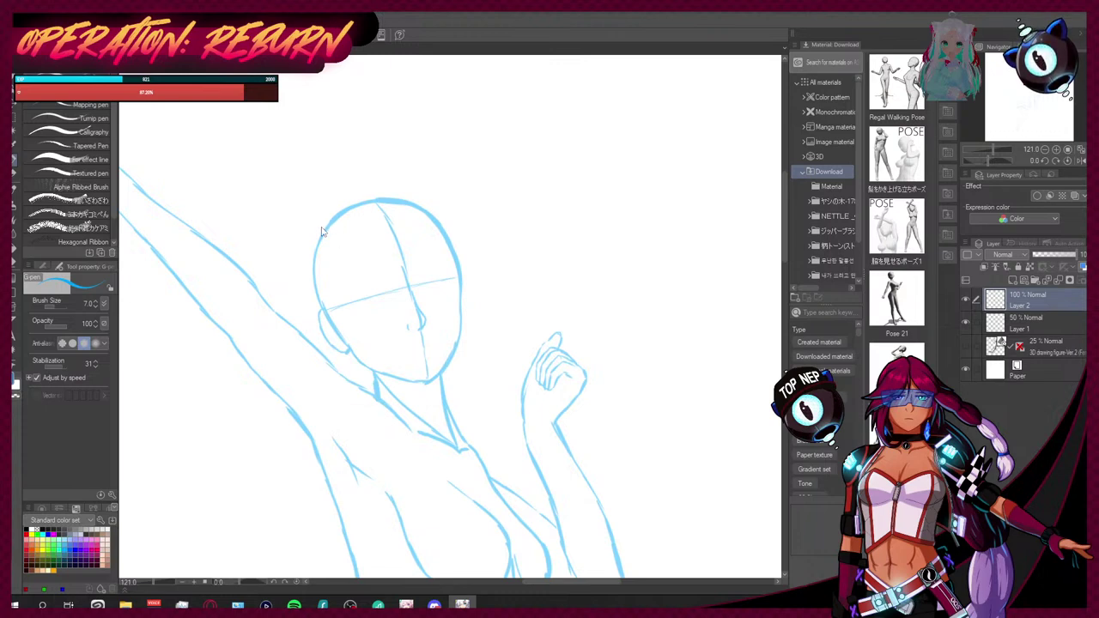
drag(378, 196, 412, 260)
drag(340, 290, 417, 262)
mouse_move(338, 288)
mouse_down()
mouse_move(338, 195)
mouse_move(283, 275)
mouse_move(290, 344)
mouse_move(311, 357)
mouse_move(317, 404)
mouse_move(343, 281)
mouse_up()
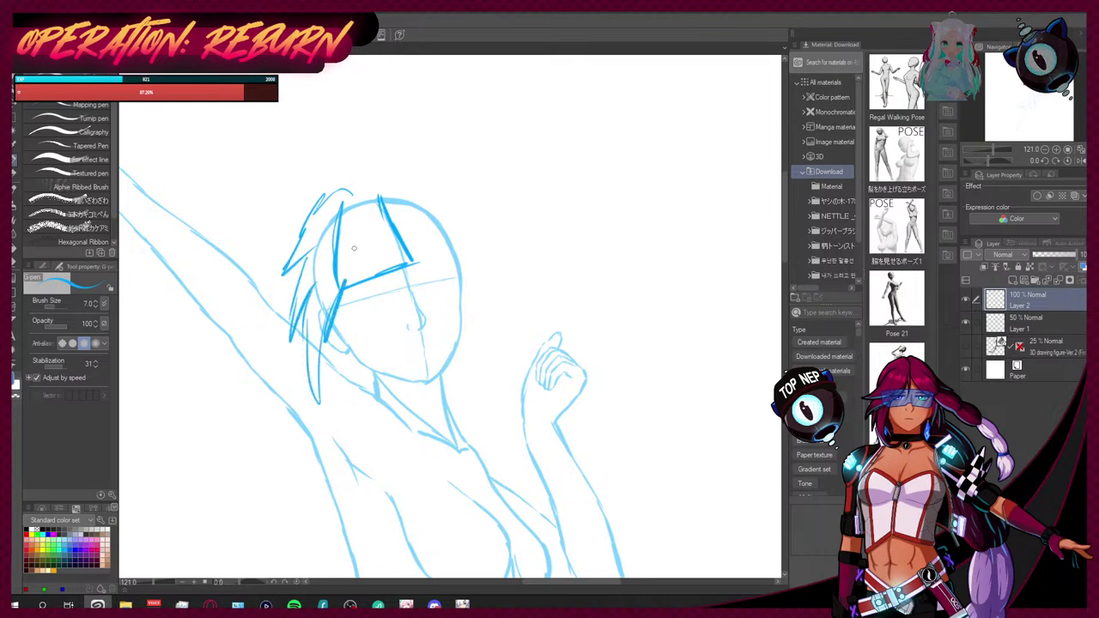
key(ctrl+z)
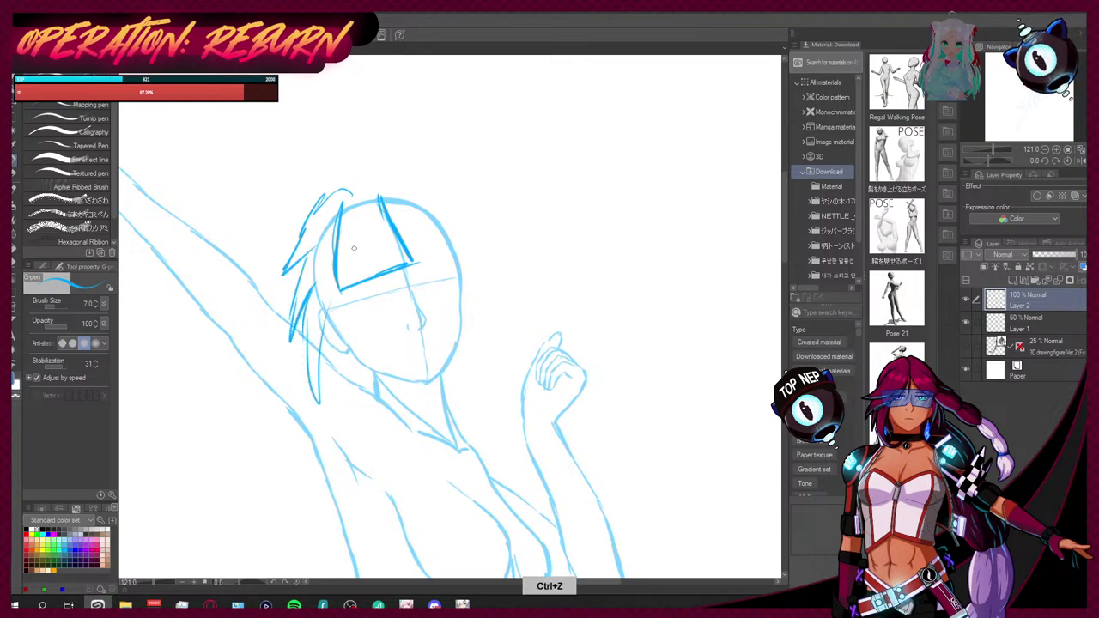
key(e)
mouse_move(343, 184)
mouse_down()
mouse_move(250, 300)
mouse_move(434, 225)
mouse_up()
Step: Sketch a centre lock of bangs with the G-pen, its pointed strands crossing between the brows
key(p)
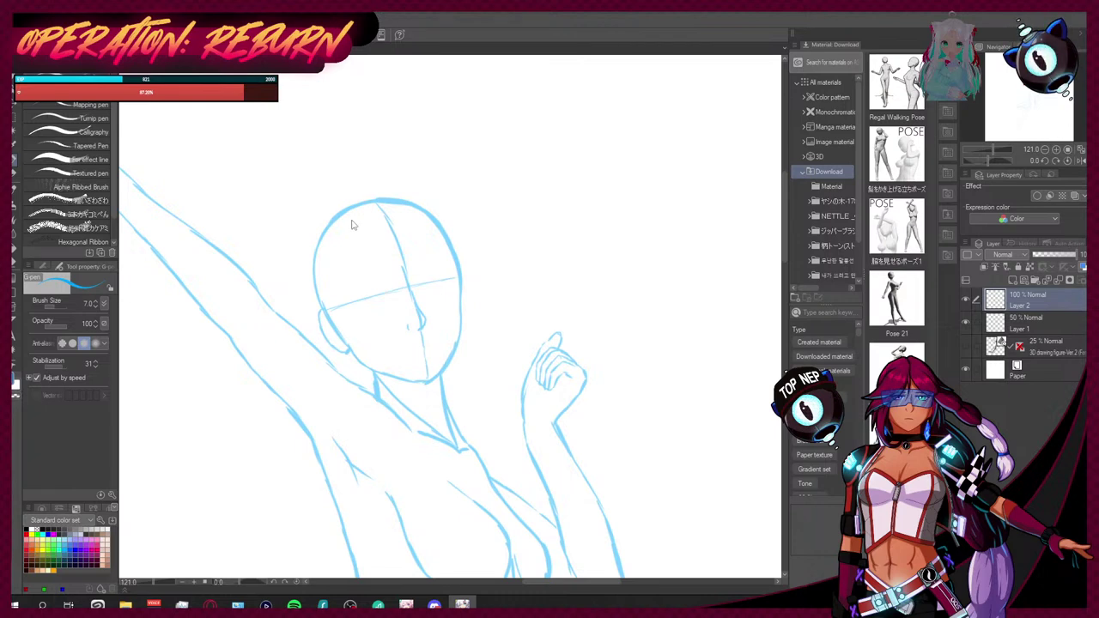
mouse_move(361, 211)
mouse_down()
mouse_move(361, 240)
mouse_move(385, 273)
mouse_move(424, 288)
mouse_up()
drag(405, 239, 404, 259)
drag(397, 209, 404, 247)
mouse_move(398, 210)
mouse_down()
mouse_move(402, 269)
mouse_move(387, 295)
mouse_move(387, 266)
mouse_move(382, 297)
mouse_up()
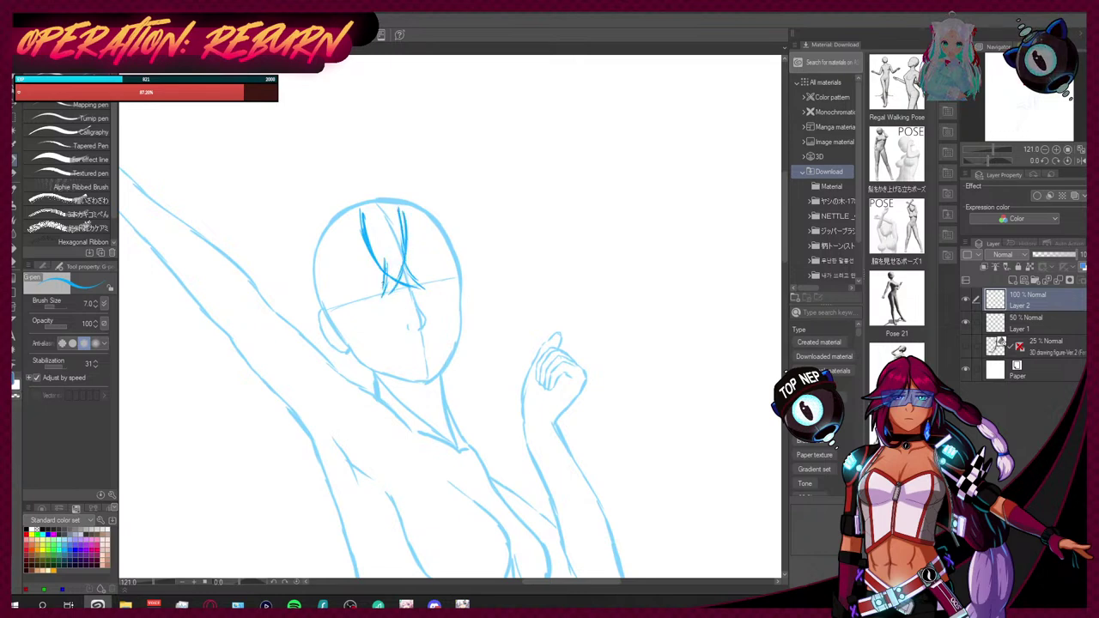
drag(403, 261, 400, 275)
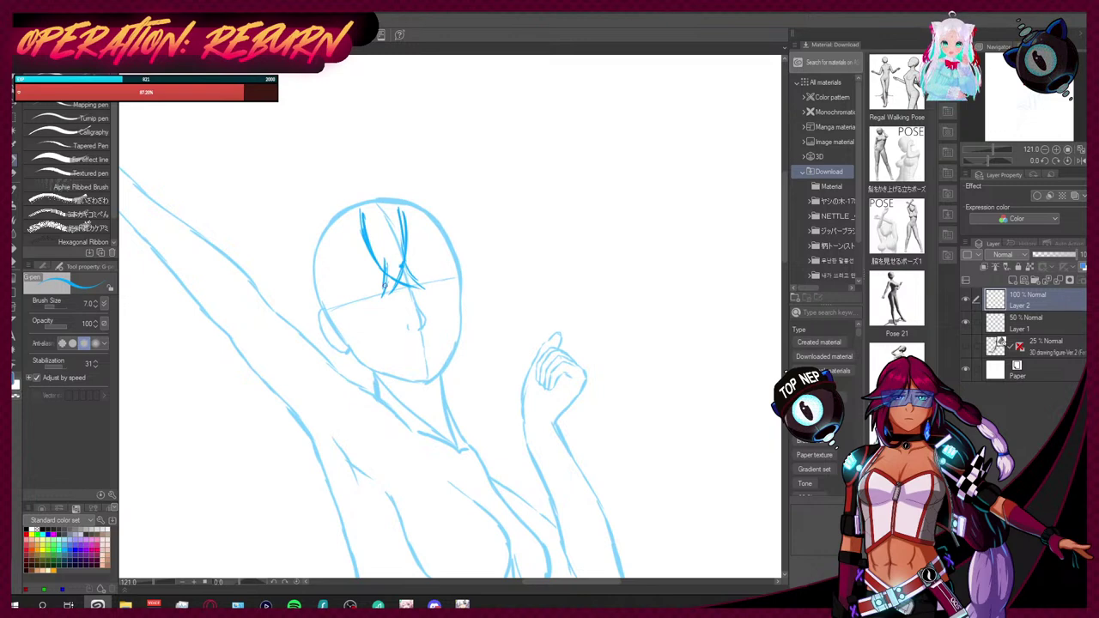
Step: Sketch the near-side hair along the skull and over the ear, with bangs curving from the forehead to the temple
mouse_move(321, 221)
mouse_down()
mouse_move(310, 294)
mouse_move(320, 324)
mouse_move(354, 347)
mouse_move(341, 344)
mouse_move(338, 316)
mouse_up()
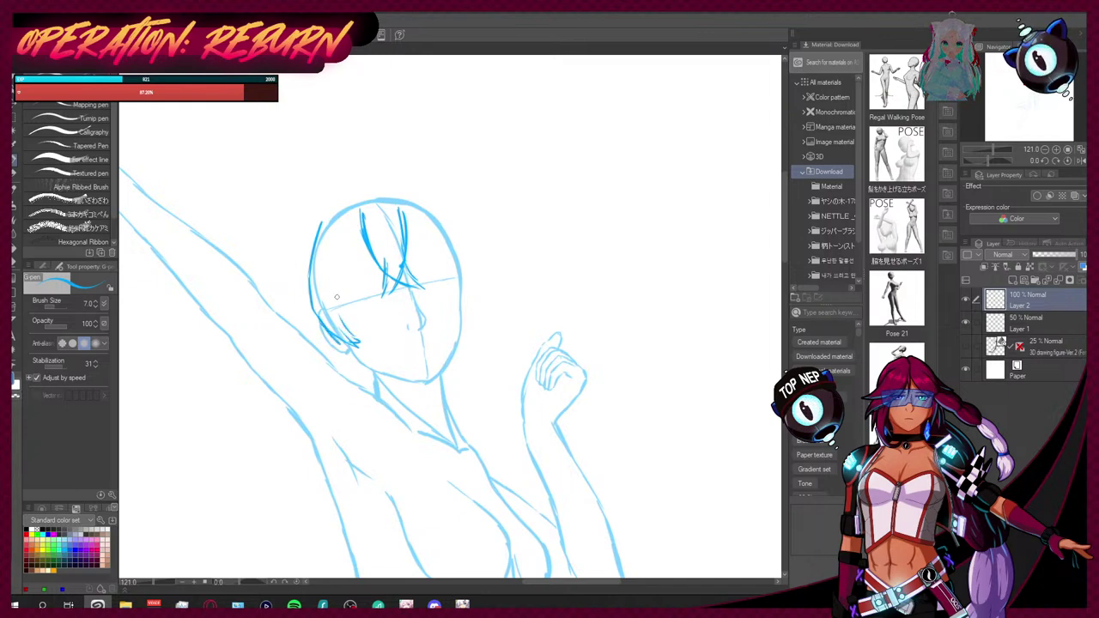
drag(336, 276, 352, 337)
mouse_move(341, 233)
mouse_down()
mouse_move(329, 307)
mouse_move(342, 313)
mouse_up()
drag(362, 256, 340, 286)
drag(345, 280, 334, 294)
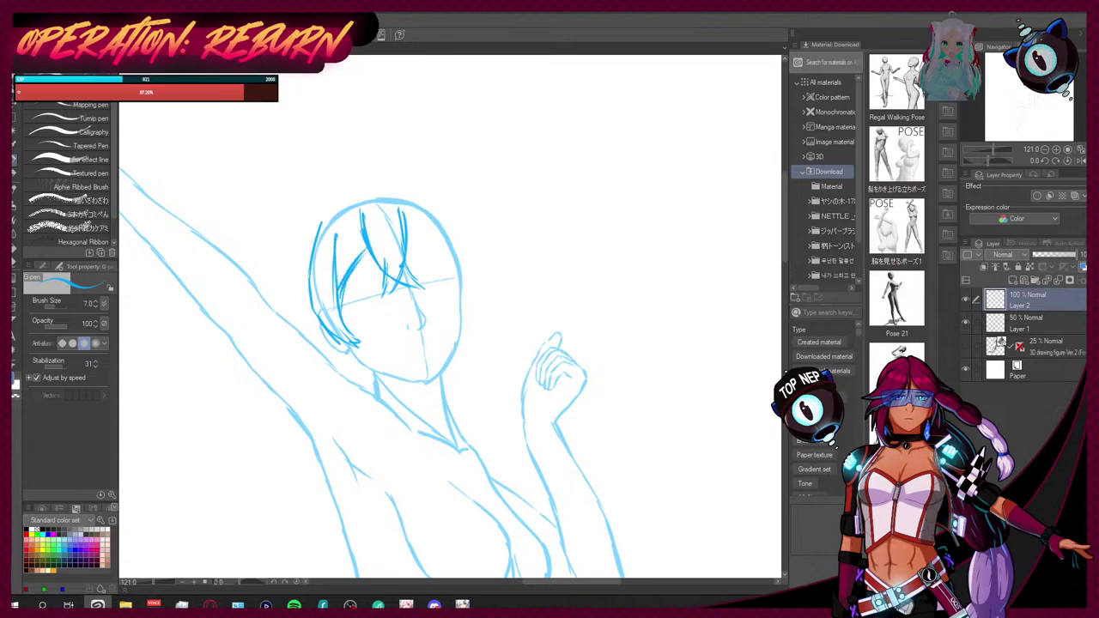
Step: Sketch the far-side lock and temple bangs, and add outward-flicked pointed tips on both sides of the head
mouse_move(440, 212)
mouse_down()
mouse_move(462, 243)
mouse_move(469, 287)
mouse_move(456, 326)
mouse_up()
mouse_move(437, 229)
mouse_down()
mouse_move(459, 287)
mouse_move(455, 319)
mouse_move(443, 258)
mouse_move(458, 273)
mouse_move(442, 254)
mouse_move(458, 277)
mouse_up()
mouse_move(416, 219)
mouse_down()
mouse_move(451, 271)
mouse_move(442, 243)
mouse_up()
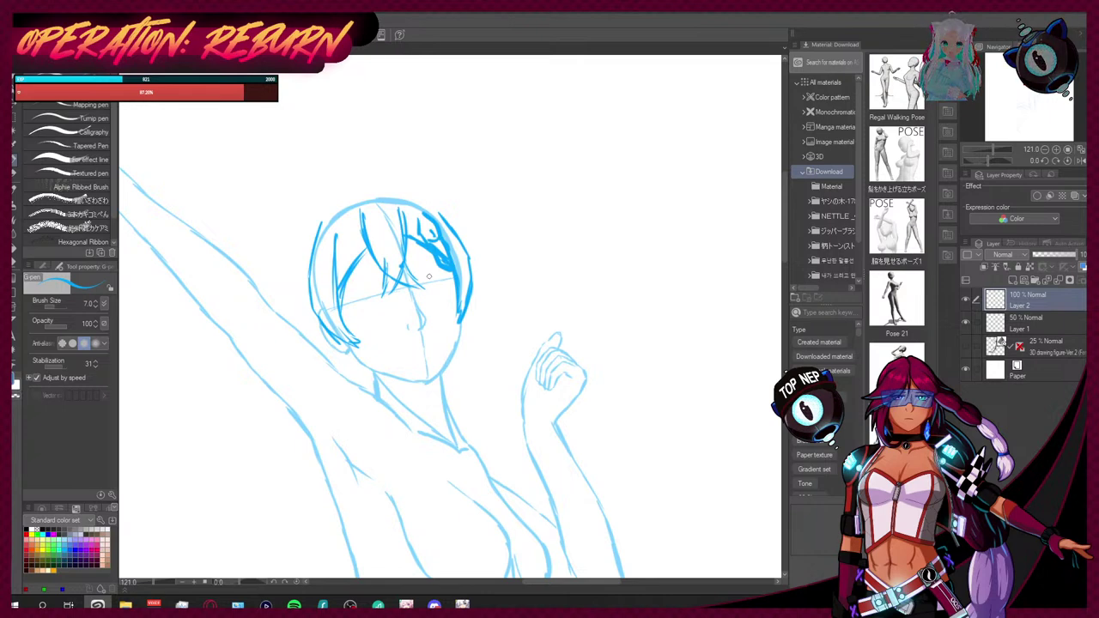
mouse_move(311, 273)
mouse_down()
mouse_move(289, 340)
mouse_move(307, 331)
mouse_move(299, 350)
mouse_up()
mouse_move(444, 216)
mouse_down()
mouse_move(499, 290)
mouse_move(460, 242)
mouse_up()
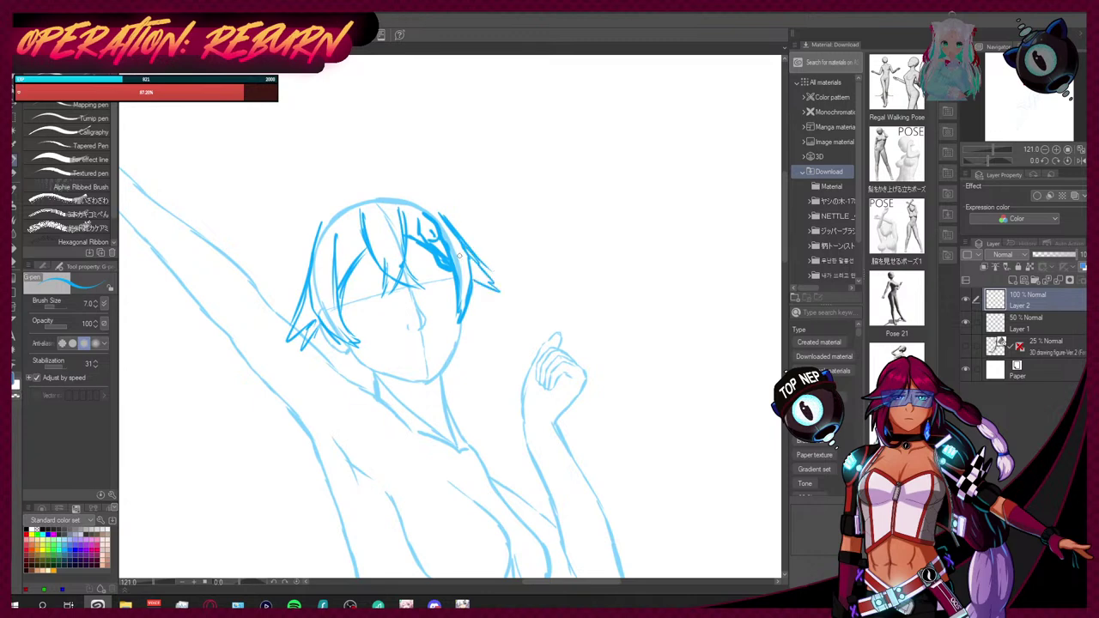
Step: Sketch longer tapered locks falling from behind the ear to the collarbone and down beside the far cheek
drag(319, 317, 348, 382)
mouse_move(326, 341)
mouse_down()
mouse_move(382, 402)
mouse_move(397, 440)
mouse_up()
drag(383, 391, 398, 419)
mouse_move(353, 351)
mouse_down()
mouse_move(383, 380)
mouse_move(397, 432)
mouse_up()
drag(469, 283, 479, 421)
mouse_move(450, 359)
mouse_down()
mouse_move(469, 391)
mouse_move(478, 422)
mouse_up()
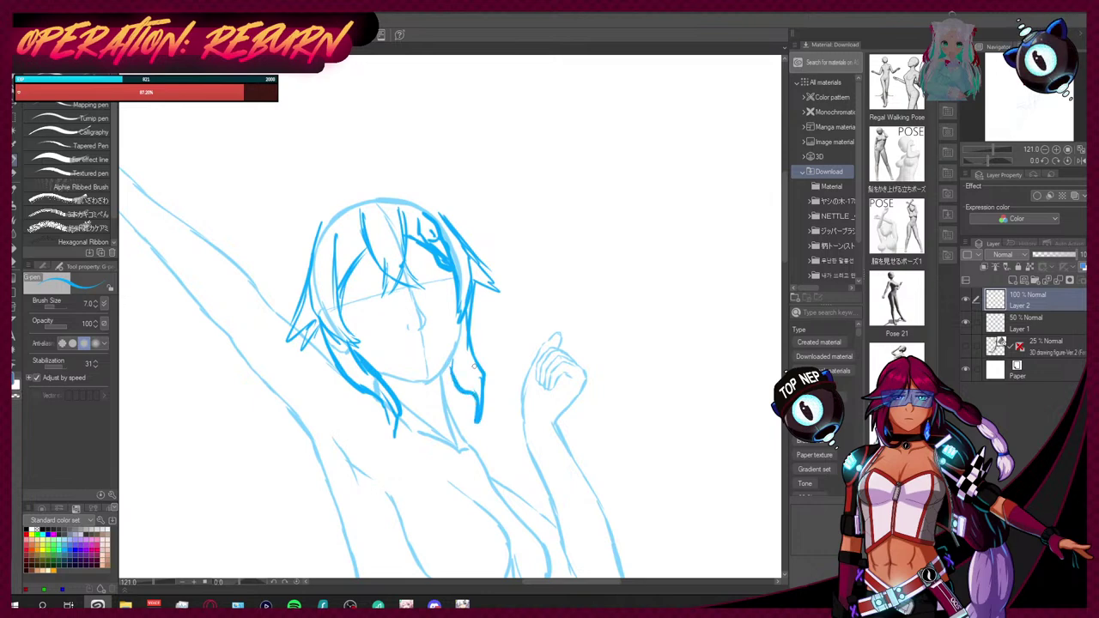
Step: Try a crown outline with two pointed peaks and erase it with the Hard eraser at size 57.2
mouse_move(320, 254)
mouse_down()
mouse_move(316, 234)
mouse_move(342, 181)
mouse_move(443, 215)
mouse_up()
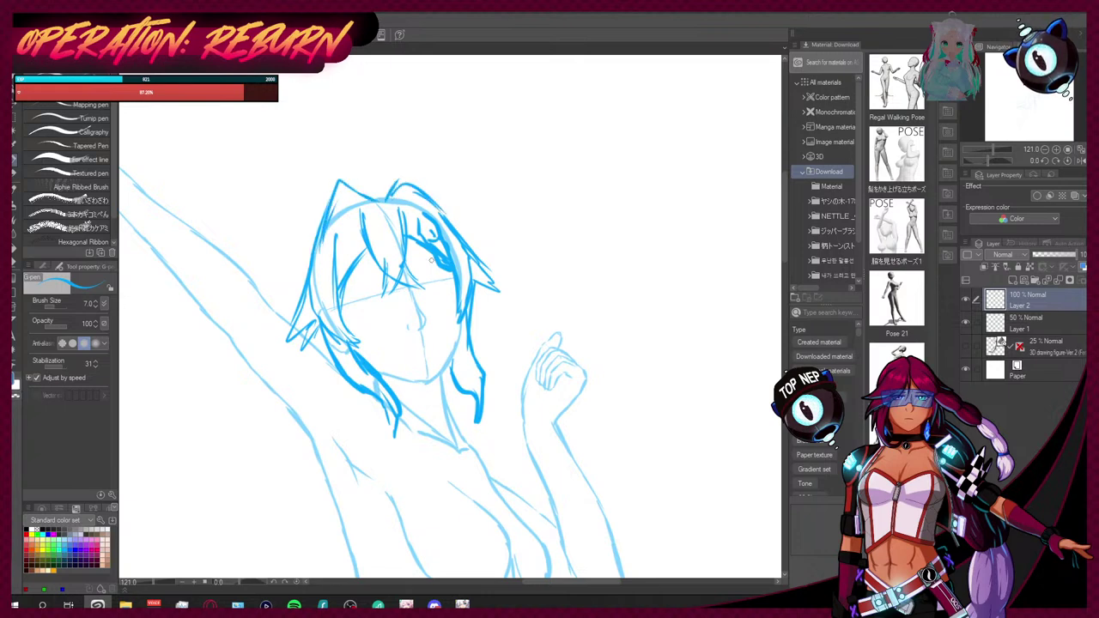
mouse_move(332, 225)
mouse_down()
mouse_move(342, 190)
mouse_move(366, 206)
mouse_up()
mouse_move(390, 204)
mouse_down()
mouse_move(429, 189)
mouse_move(436, 200)
mouse_up()
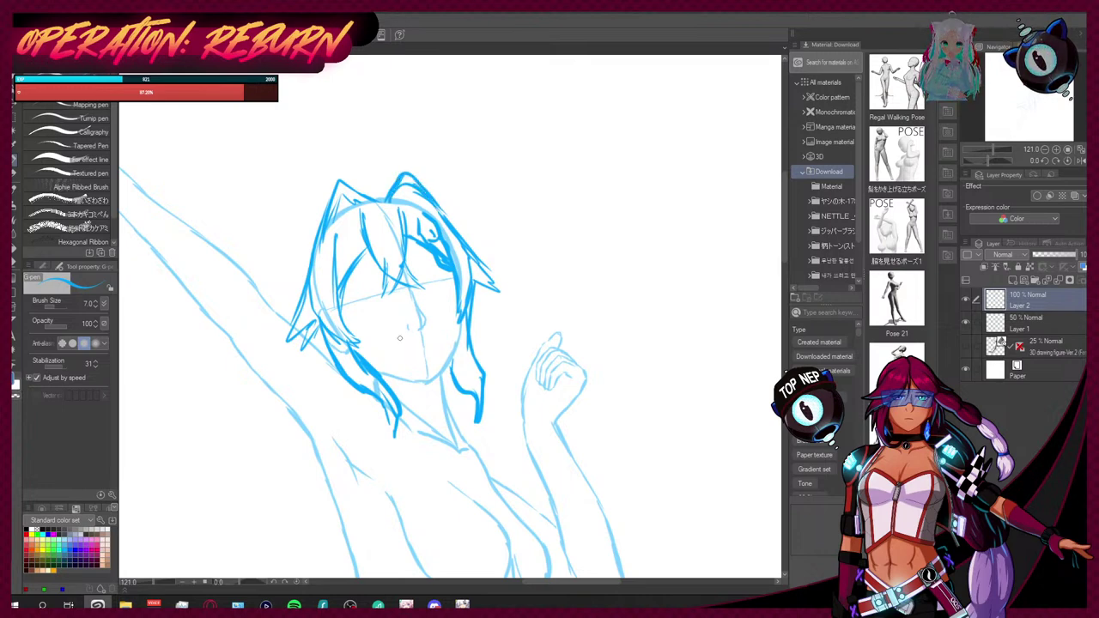
key(e)
click(62, 304)
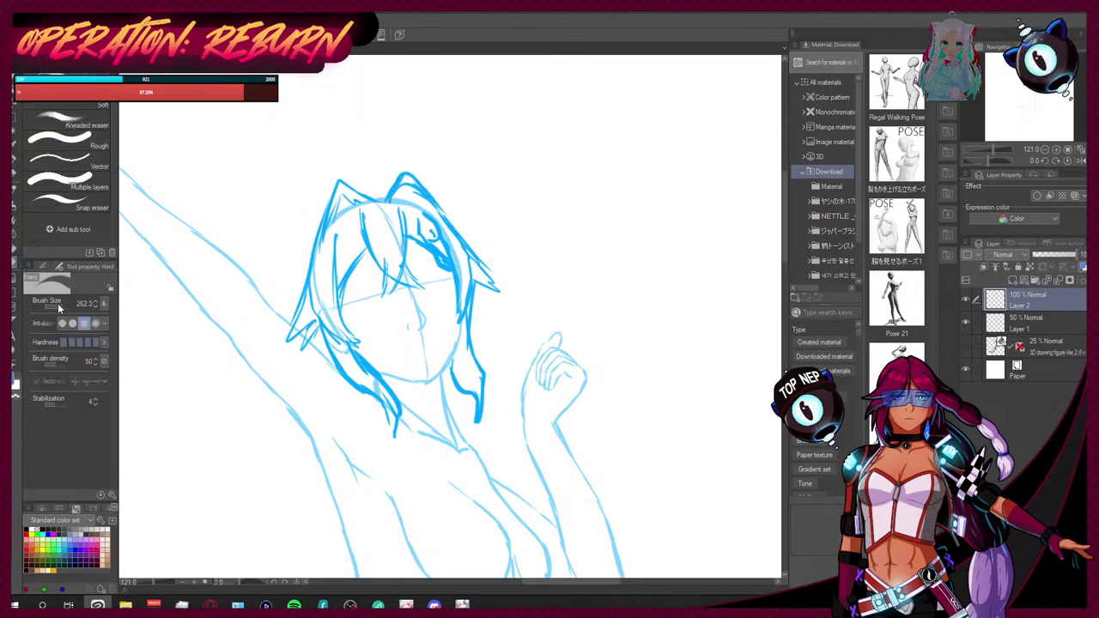
mouse_move(322, 191)
mouse_down()
mouse_move(343, 197)
mouse_move(290, 235)
mouse_move(368, 176)
mouse_move(475, 179)
mouse_up()
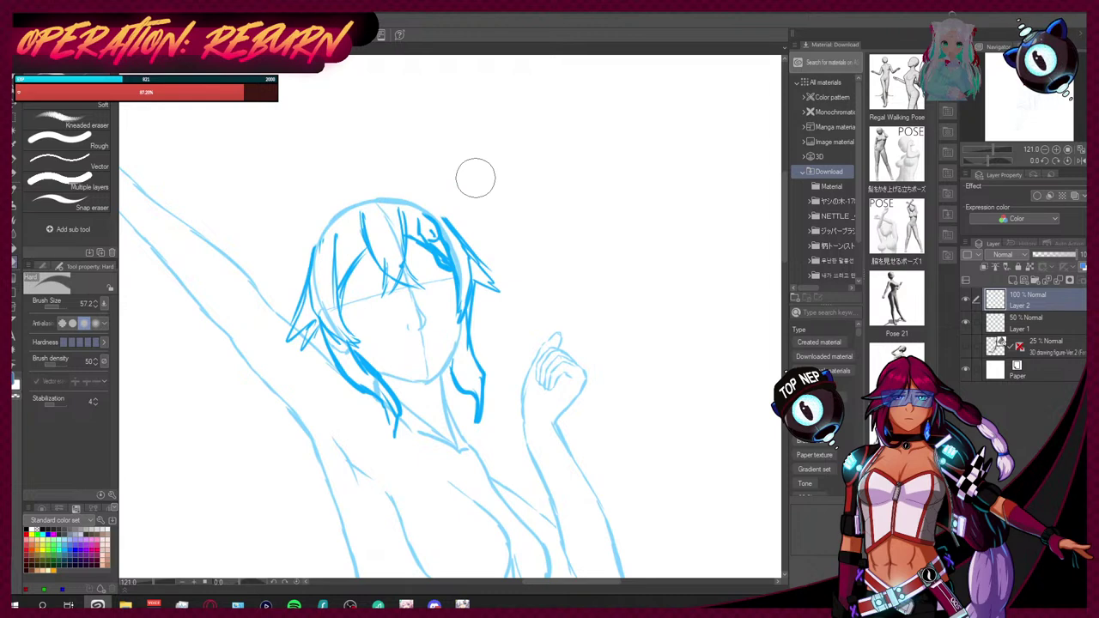
Step: Sketch strands along the hairline with the G-pen and a rounded hair outline over the crown, dipping at the parting
click(17, 168)
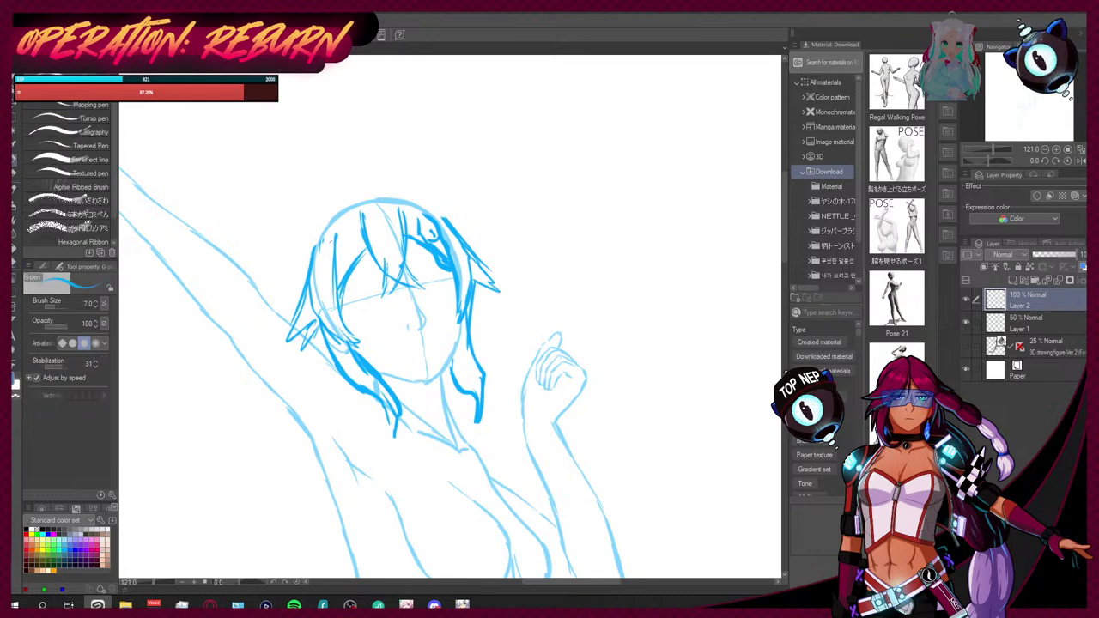
drag(349, 224, 336, 255)
drag(359, 214, 334, 241)
drag(352, 214, 341, 231)
mouse_move(367, 212)
mouse_down()
mouse_move(358, 227)
mouse_move(427, 214)
mouse_move(435, 226)
mouse_up()
drag(438, 222, 448, 240)
mouse_move(310, 263)
mouse_down()
mouse_move(323, 221)
mouse_move(372, 194)
mouse_move(429, 199)
mouse_move(460, 233)
mouse_up()
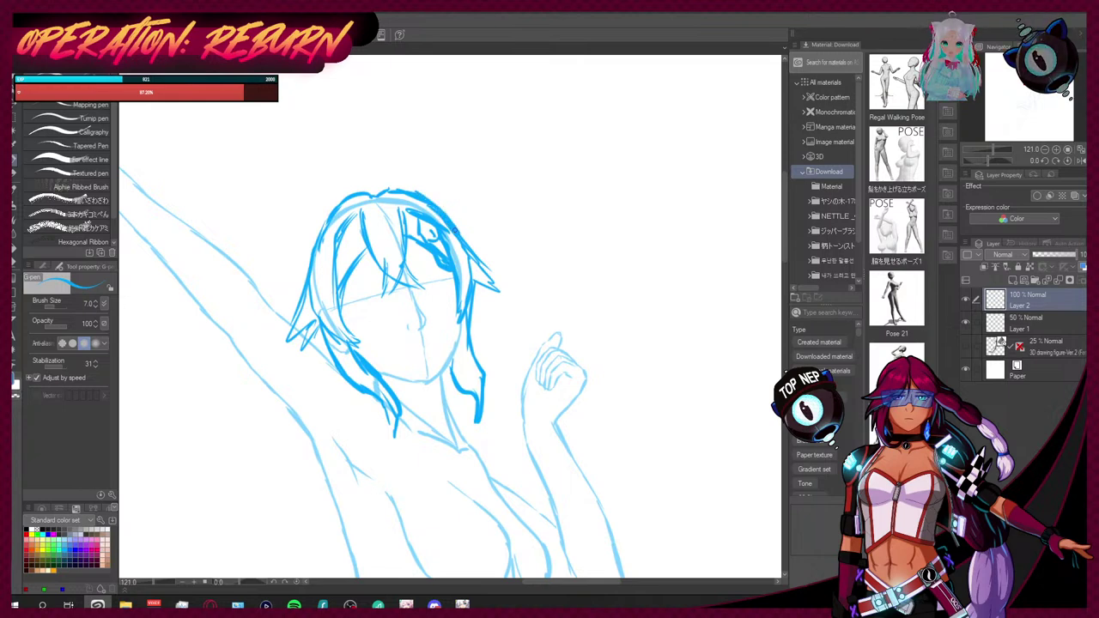
Step: Check the character line-up canvas, return to the figure, and build up a fuller outline over the crown and sides
key(ctrl+Tab)
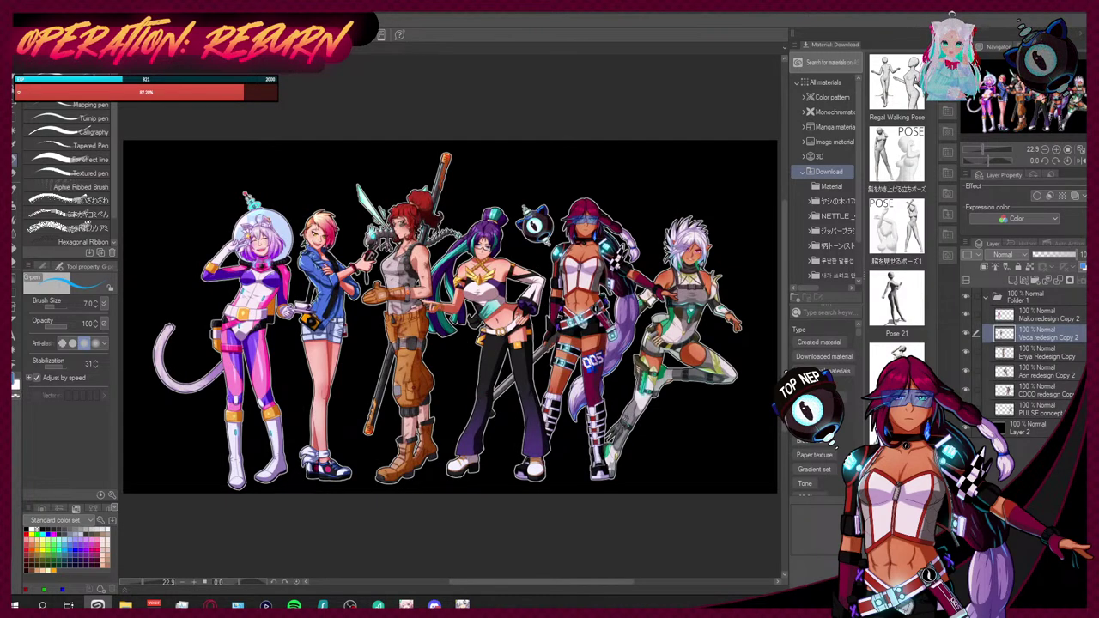
key(ctrl+Tab)
drag(375, 196, 411, 189)
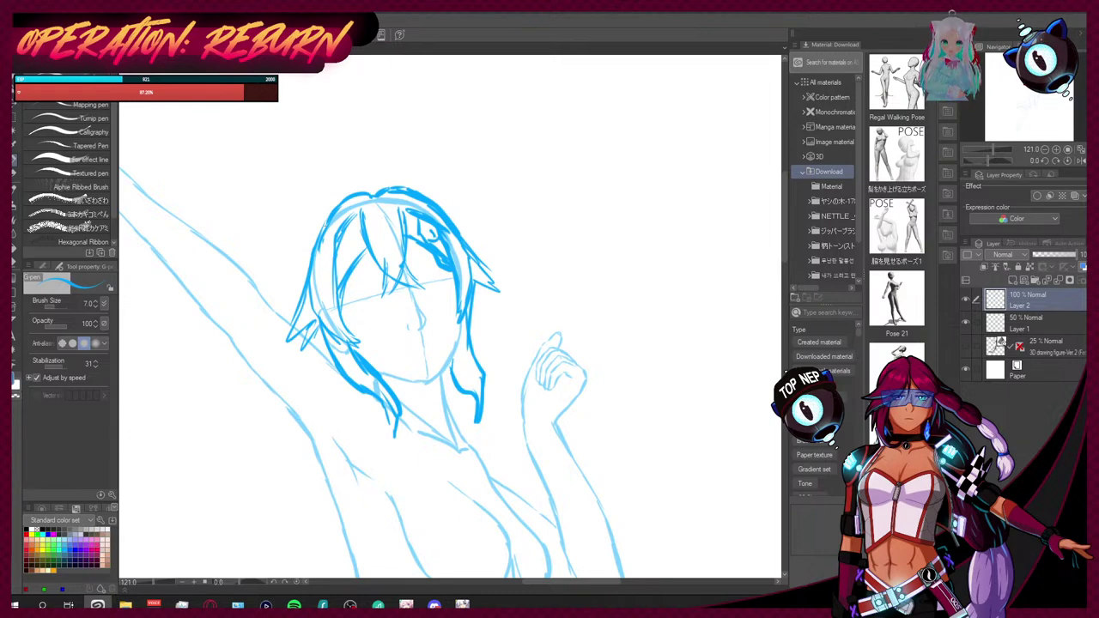
mouse_move(302, 292)
mouse_down()
mouse_move(307, 247)
mouse_move(330, 209)
mouse_up()
mouse_move(307, 258)
mouse_down()
mouse_move(347, 189)
mouse_move(395, 184)
mouse_move(459, 226)
mouse_move(467, 251)
mouse_up()
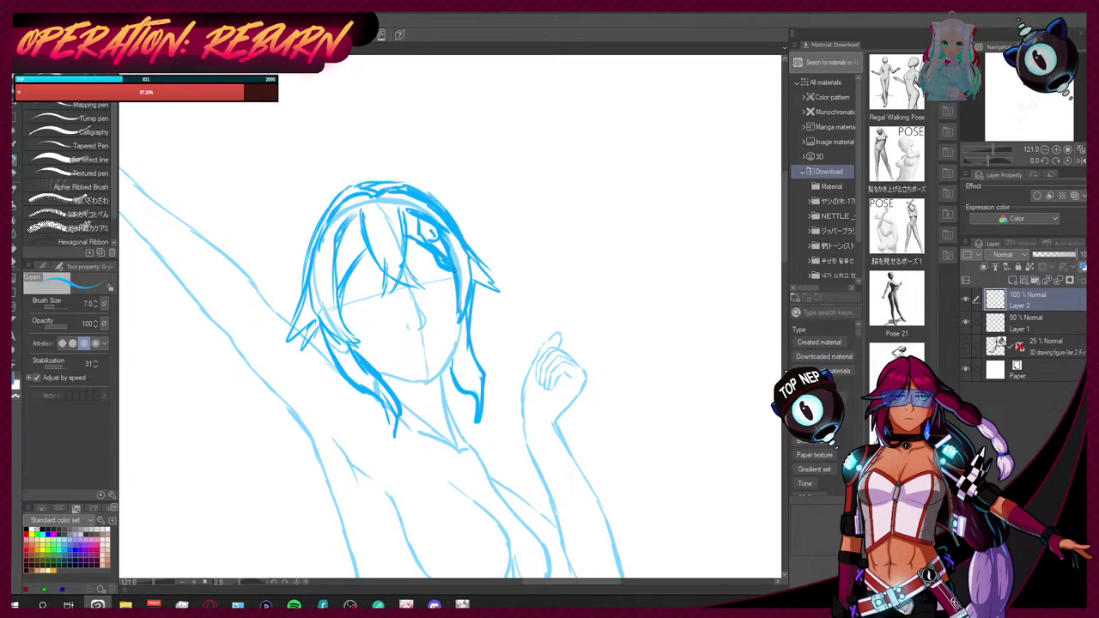
Step: Sketch loose back hair draping from both sides of the neck to a tied point beside the ribs
drag(783, 209, 784, 242)
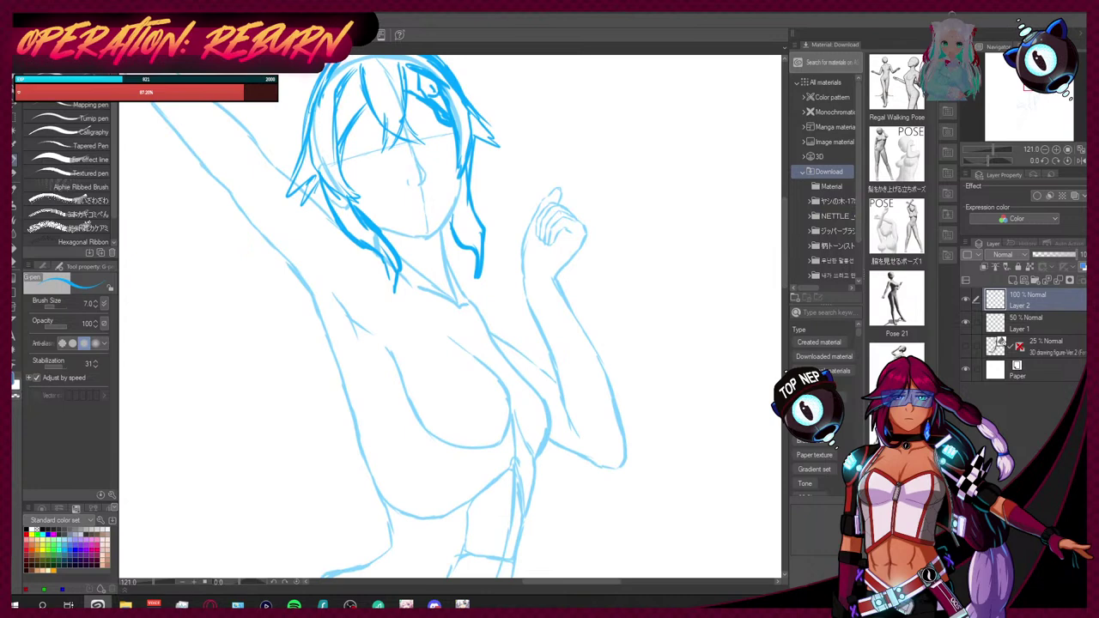
mouse_move(455, 184)
mouse_down()
mouse_move(442, 292)
mouse_move(421, 345)
mouse_up()
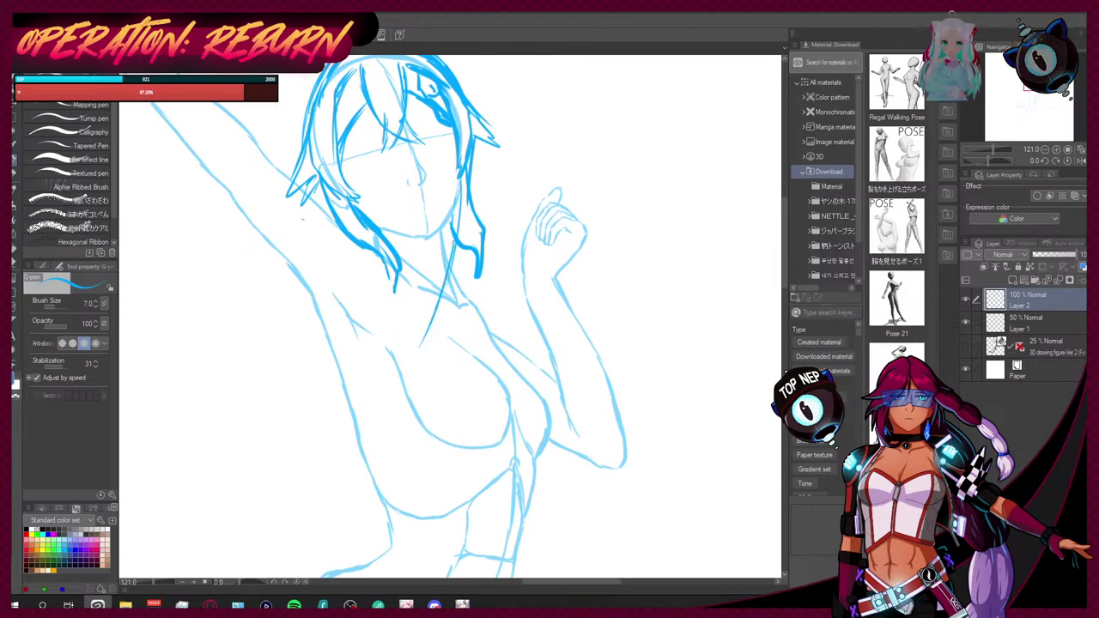
drag(313, 170, 291, 289)
mouse_move(294, 228)
mouse_down()
mouse_move(304, 378)
mouse_move(369, 398)
mouse_up()
drag(429, 326, 335, 447)
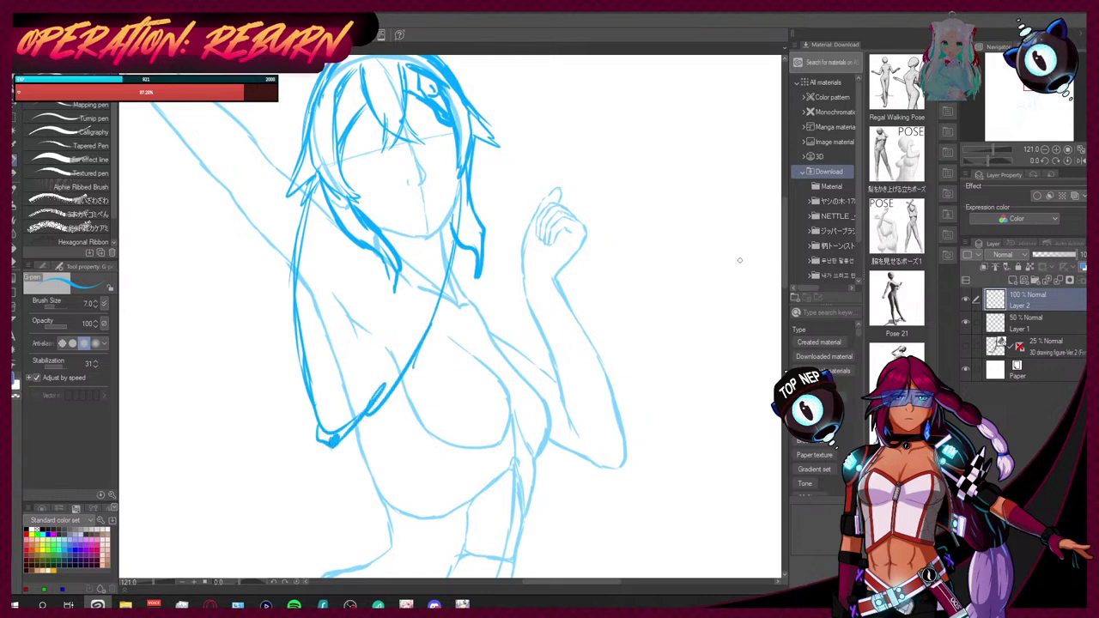
Step: Sketch the outer edge of a long ponytail curving from the tie past the hip to a pointed tip
scroll(786, 290, down, 3)
scroll(786, 290, down, 6)
drag(316, 169, 227, 268)
mouse_move(258, 231)
mouse_down()
mouse_move(164, 436)
mouse_move(185, 371)
mouse_move(194, 485)
mouse_up()
mouse_move(168, 412)
mouse_down()
mouse_move(190, 478)
mouse_move(232, 513)
mouse_up()
drag(202, 455, 249, 520)
Step: Sketch the ponytail's inner edge from the tie to the thigh and fill its lower part with curved strands
drag(216, 358, 205, 474)
drag(242, 338, 206, 486)
drag(271, 316, 218, 395)
drag(331, 172, 247, 368)
drag(258, 326, 206, 433)
drag(205, 445, 203, 478)
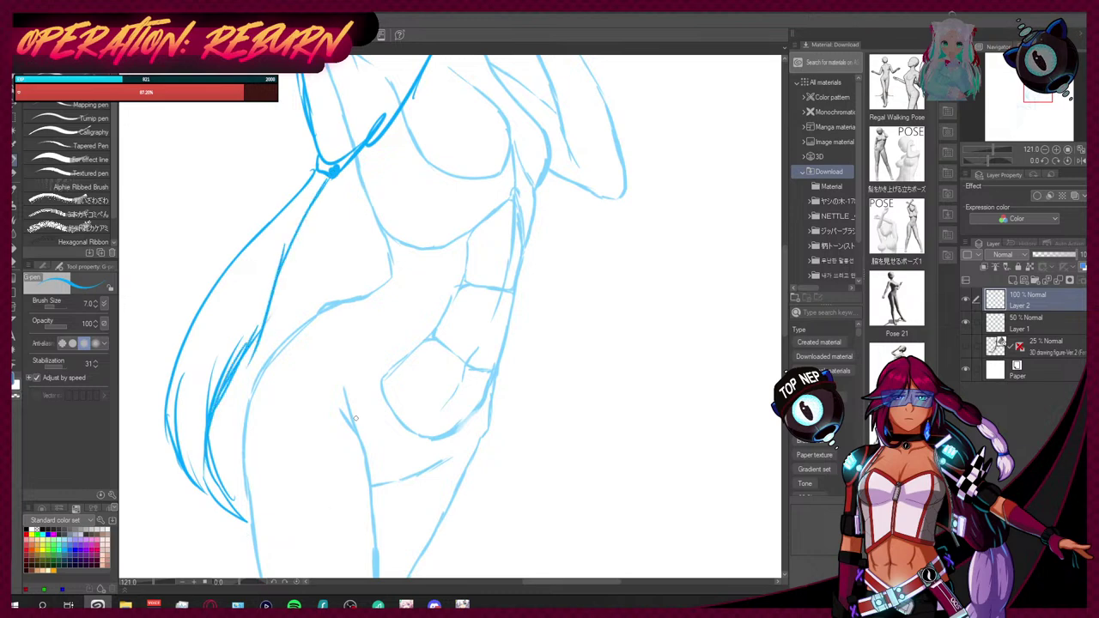
Step: Review the full figure and delete Layer 2, which holds the hair and ponytail sketch
scroll(355, 418, down, 5)
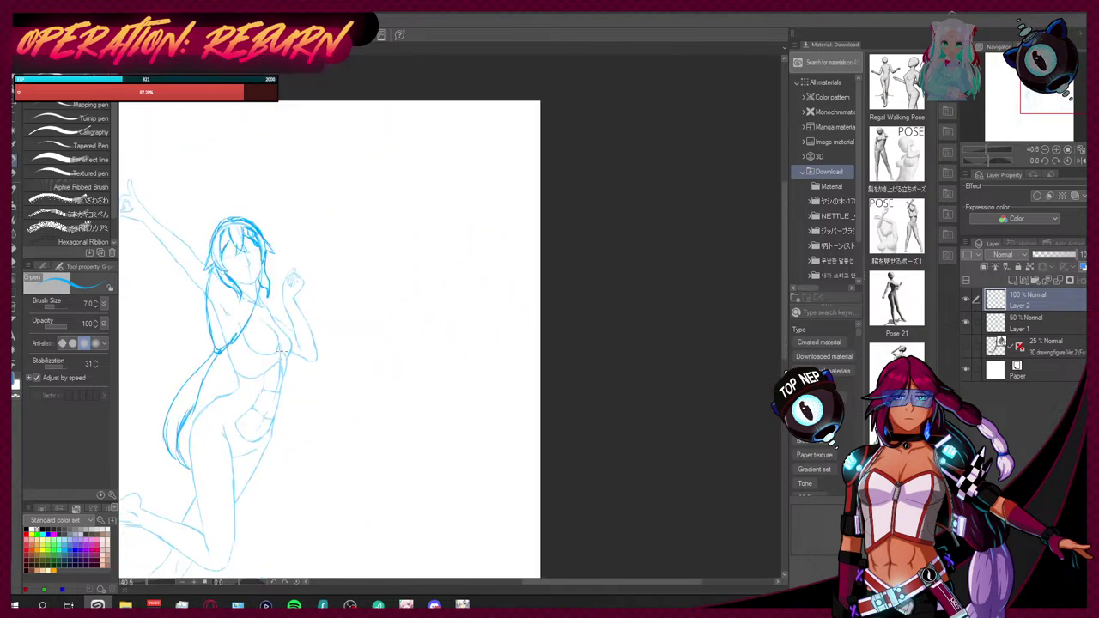
scroll(200, 352, up, 1)
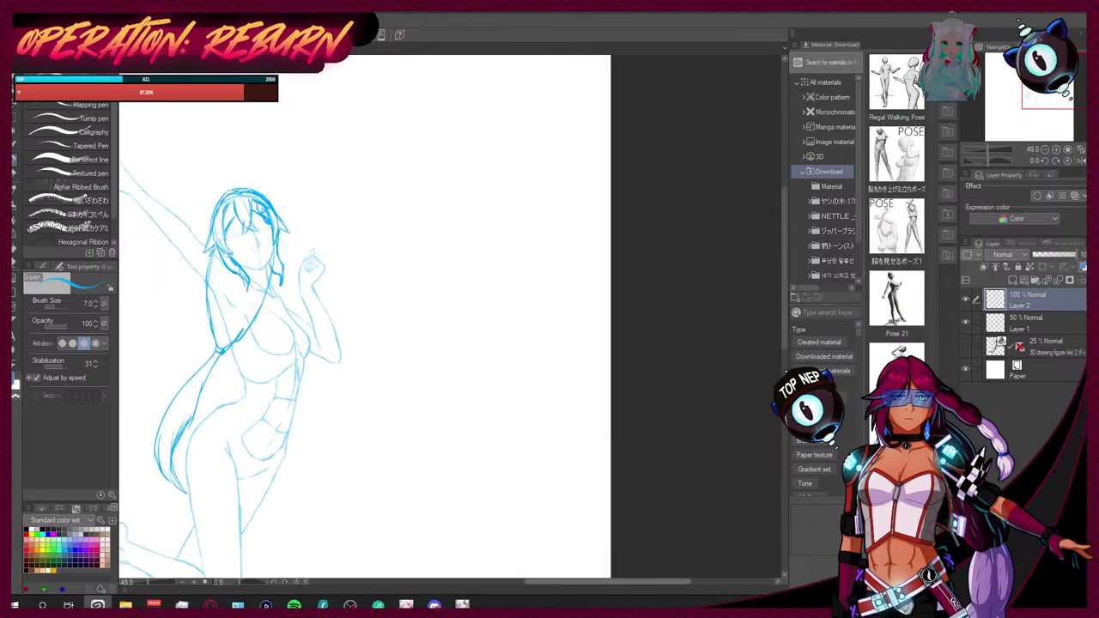
scroll(629, 551, left, 3)
scroll(290, 359, up, 1)
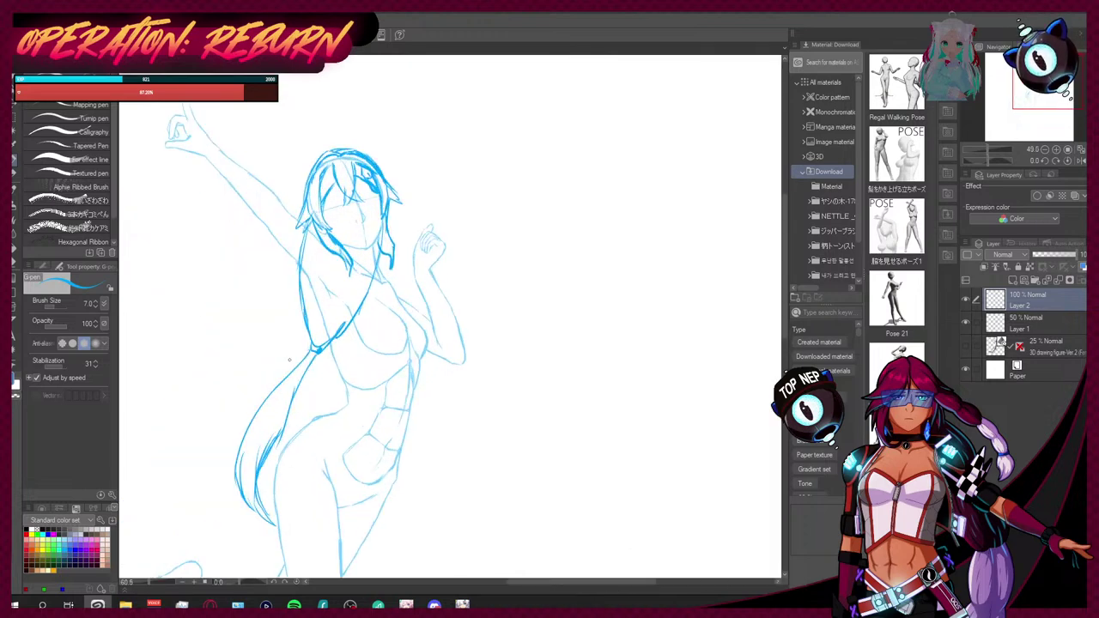
key(ctrl+Delete)
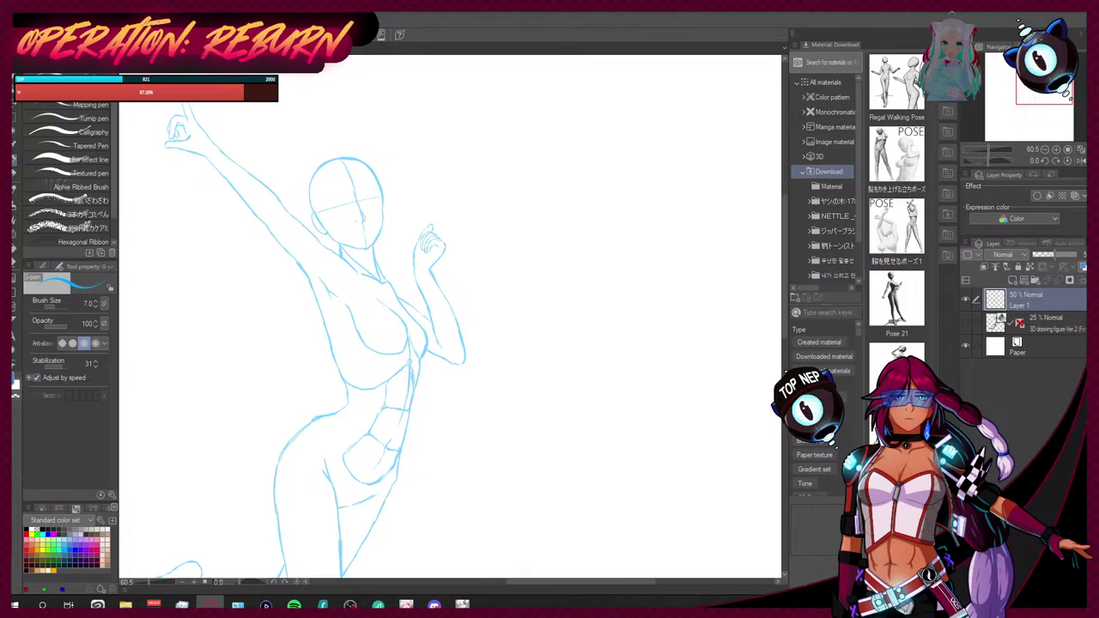
Step: Check the colored reference illustration, return to the figure, and add a new layer above the body sketch for the hair
click(19, 34)
key(Escape)
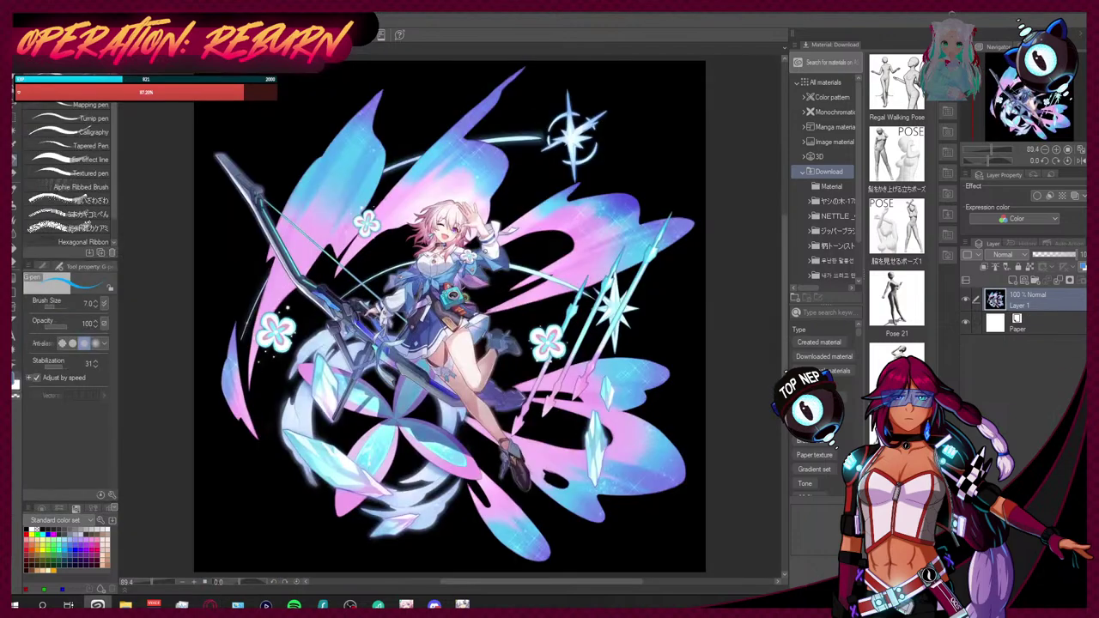
scroll(420, 210, up, 2)
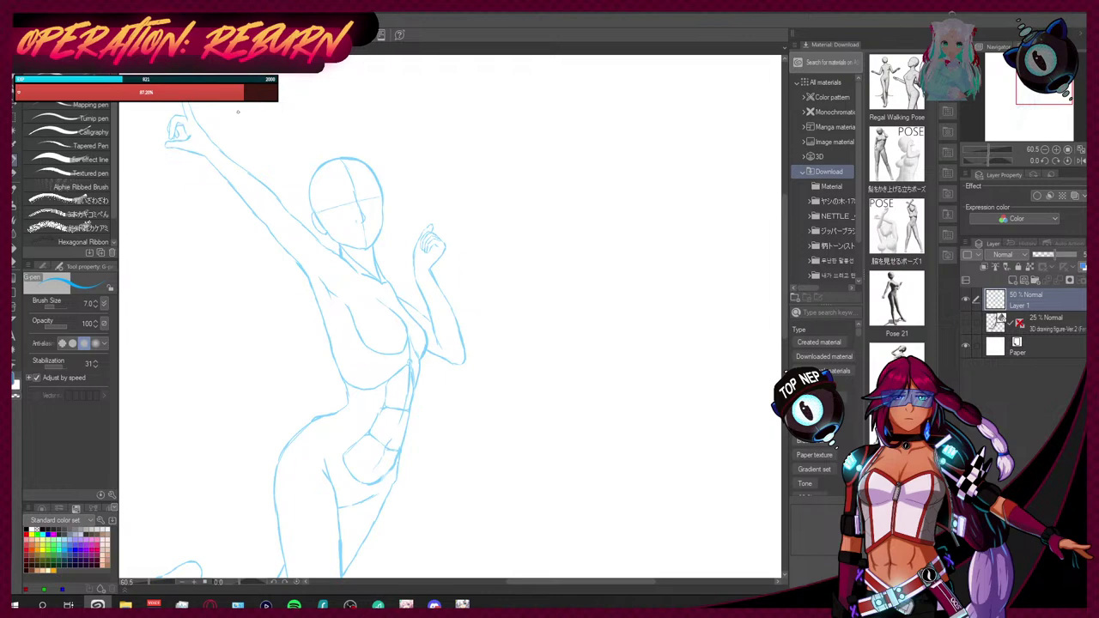
scroll(237, 112, up, 1)
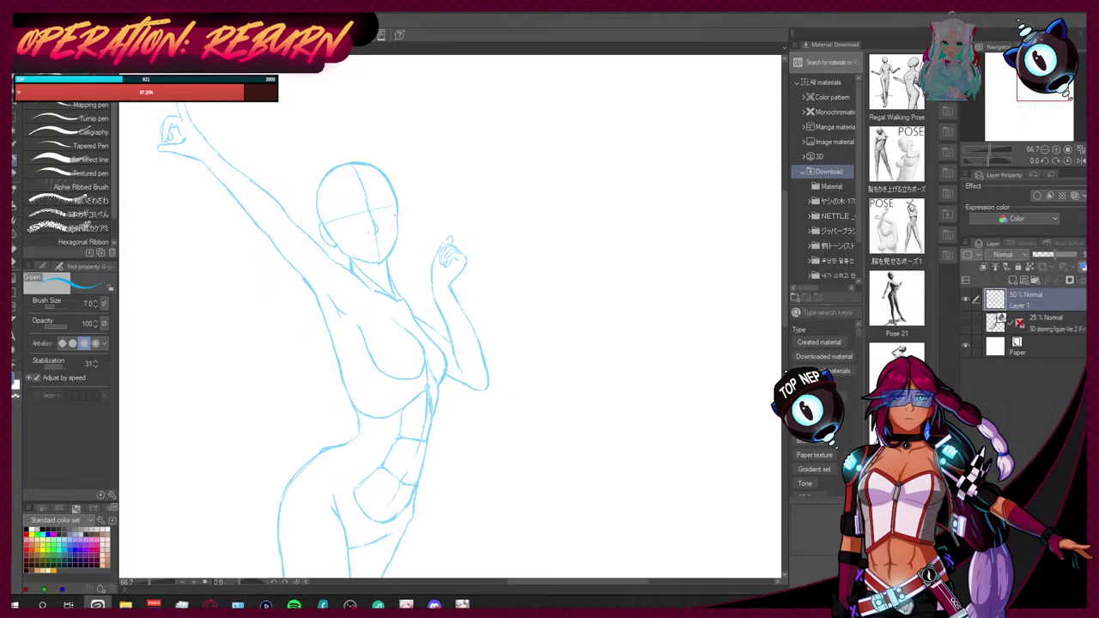
scroll(358, 191, up, 5)
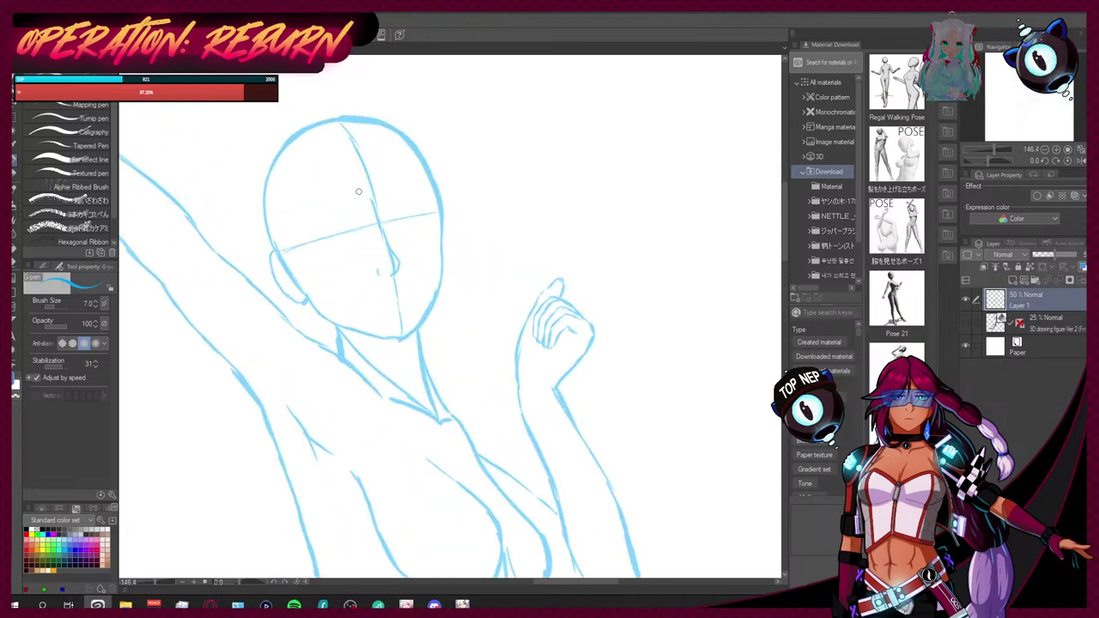
click(1012, 282)
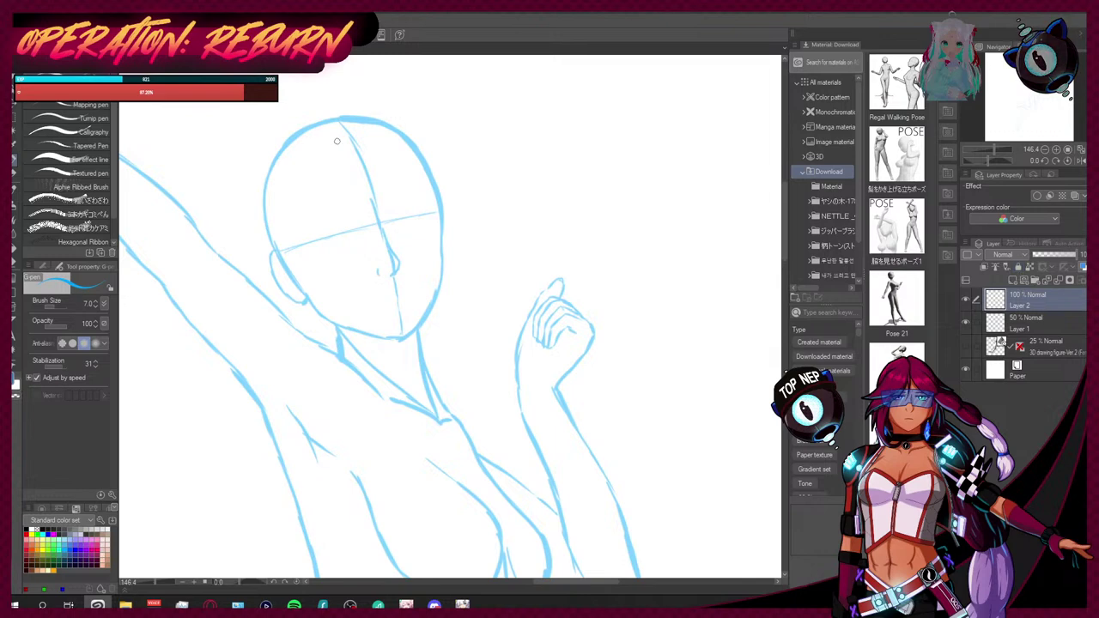
Step: Sketch pointed bangs sweeping from the hairline across the forehead to the brow line
mouse_move(306, 129)
mouse_down()
mouse_move(308, 159)
mouse_move(377, 209)
mouse_up()
drag(322, 180, 403, 227)
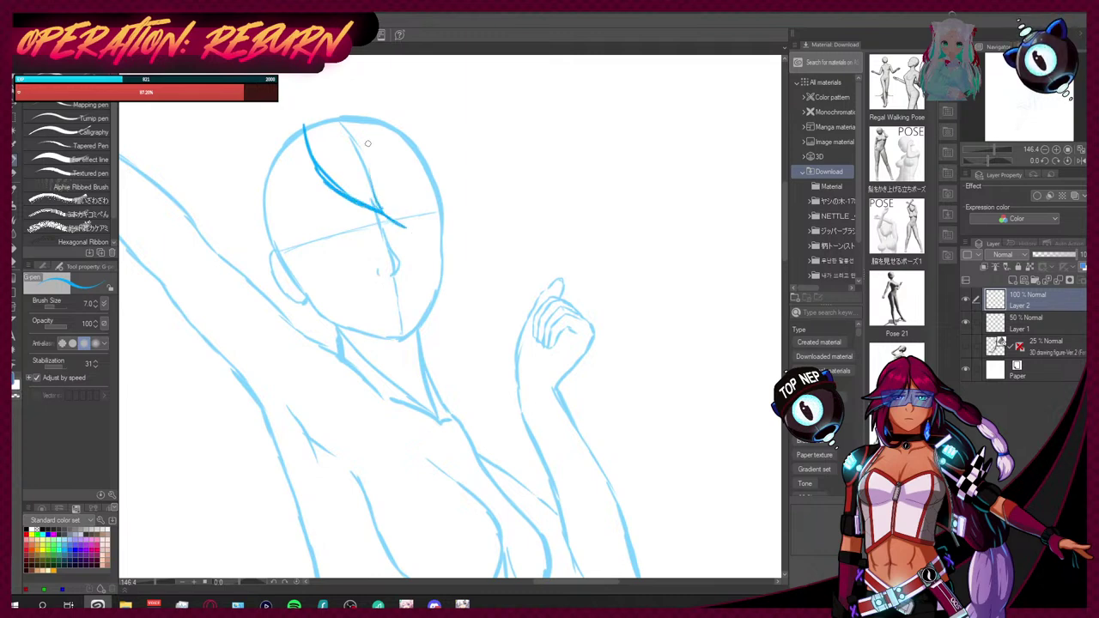
mouse_move(362, 114)
mouse_down()
mouse_move(372, 236)
mouse_move(342, 246)
mouse_up()
mouse_move(350, 200)
mouse_down()
mouse_move(345, 234)
mouse_move(340, 186)
mouse_move(398, 229)
mouse_up()
drag(374, 163, 387, 210)
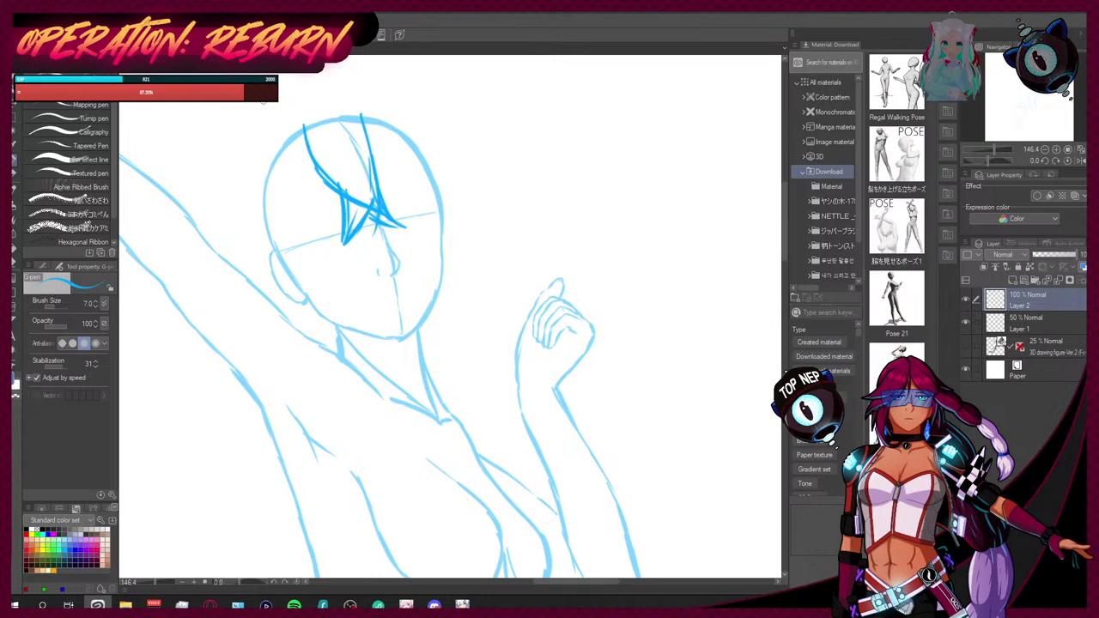
Step: Sketch the hair on the raised-arm side, curving past the ear to the jaw, with an inner strand framing the face
mouse_move(260, 148)
mouse_down()
mouse_move(256, 264)
mouse_move(268, 293)
mouse_up()
drag(246, 234, 308, 321)
right_click(301, 307)
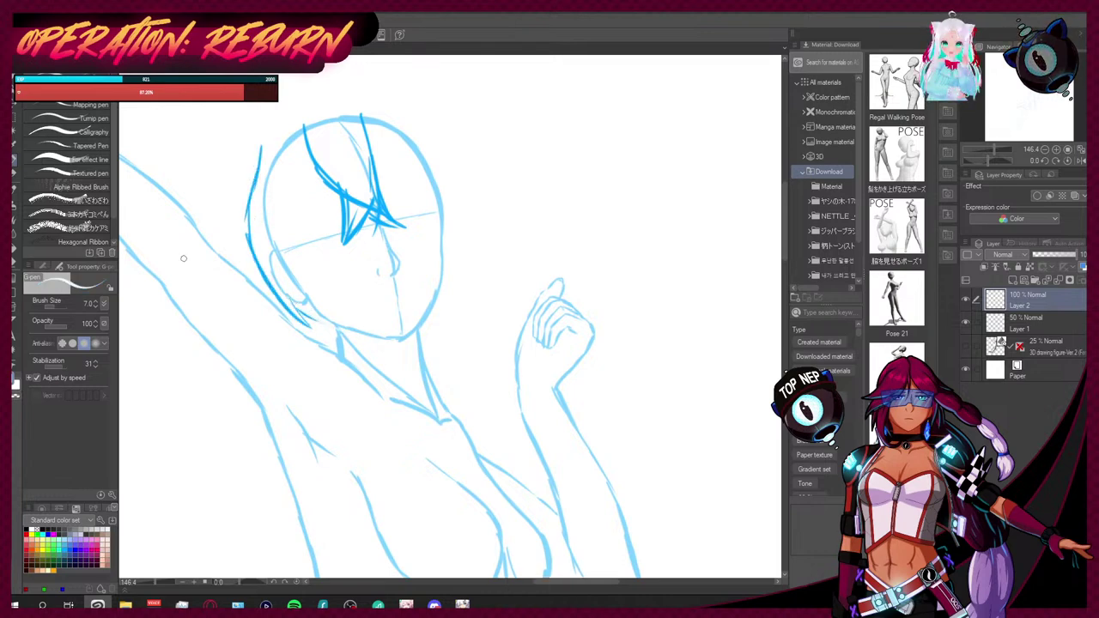
click(70, 548)
drag(302, 312, 344, 331)
drag(286, 237, 334, 323)
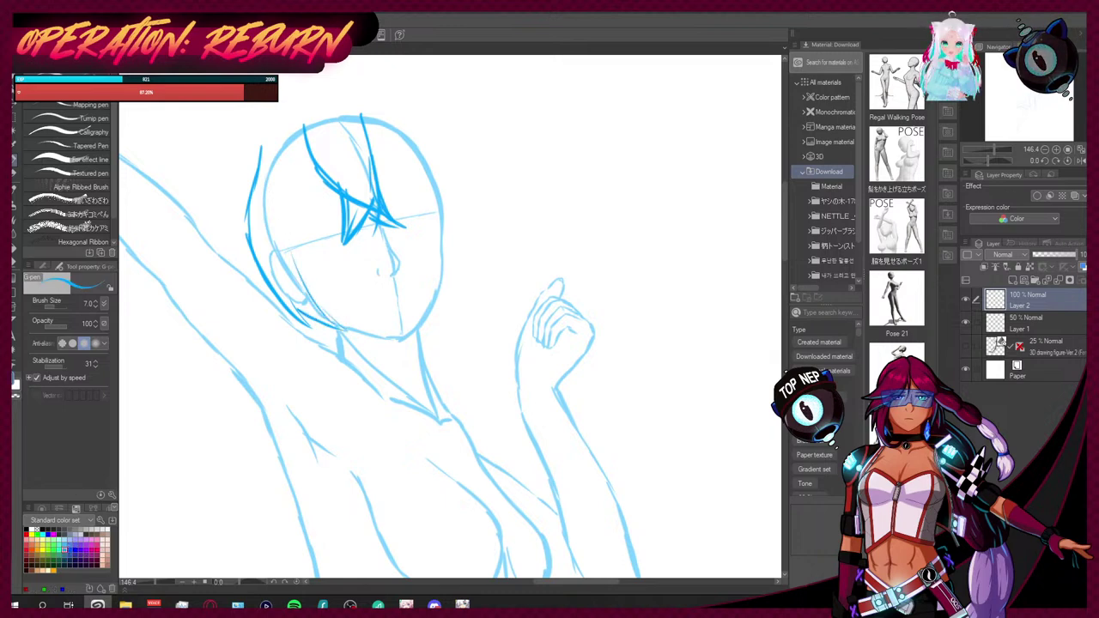
drag(293, 165, 286, 266)
drag(286, 192, 284, 231)
mouse_move(292, 159)
mouse_down()
mouse_move(309, 191)
mouse_move(240, 262)
mouse_move(245, 280)
mouse_up()
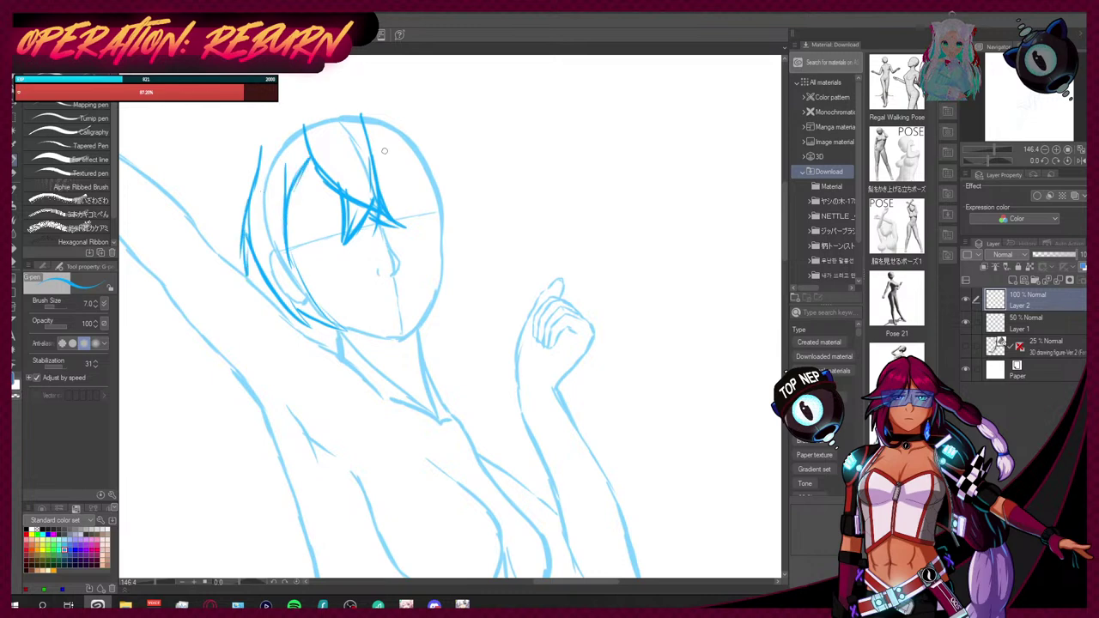
Step: Sketch layered side hair along the bent-arm side of the face, ending in jagged tips beside the jaw
mouse_move(390, 137)
mouse_down()
mouse_move(421, 160)
mouse_move(437, 227)
mouse_up()
drag(429, 177, 442, 261)
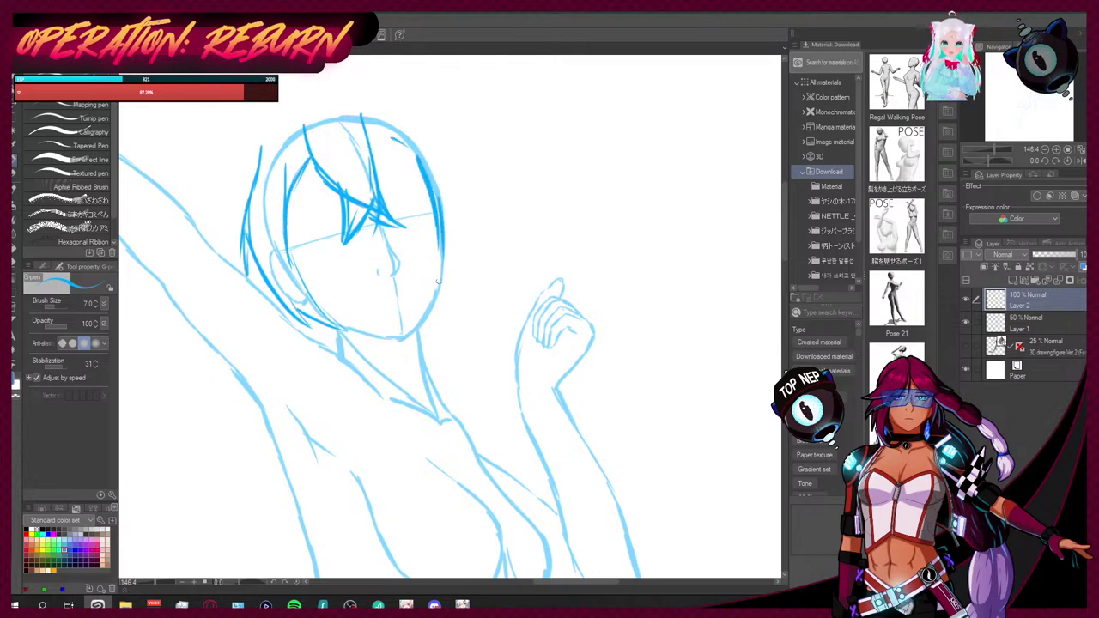
mouse_move(431, 307)
mouse_down()
mouse_move(426, 338)
mouse_move(447, 323)
mouse_up()
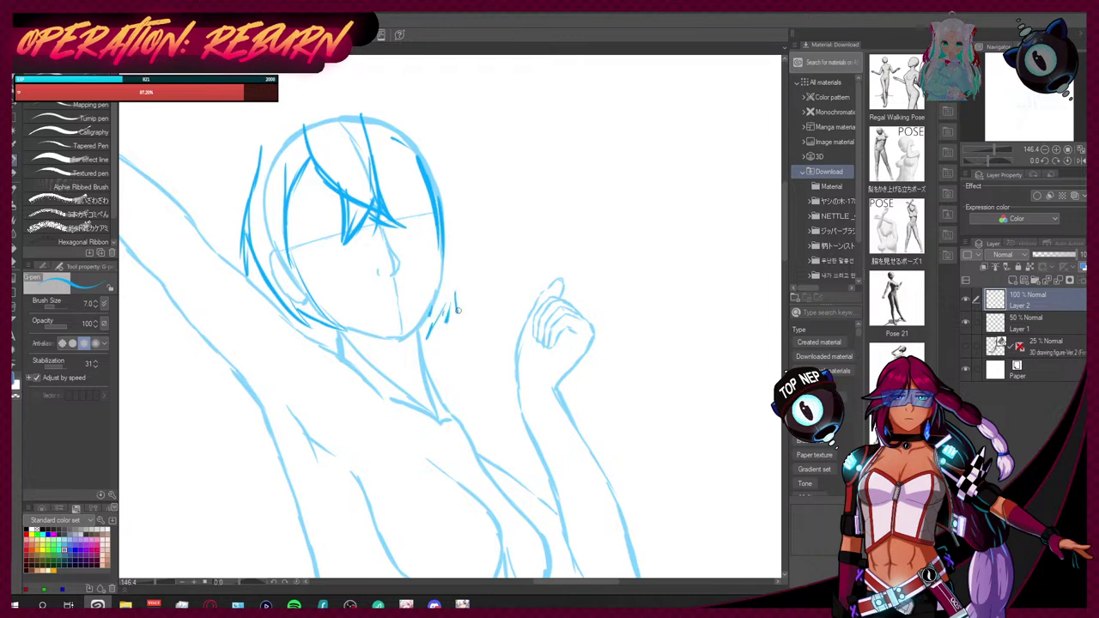
mouse_move(409, 129)
mouse_down()
mouse_move(453, 189)
mouse_move(449, 258)
mouse_up()
drag(442, 200, 449, 315)
drag(433, 326, 427, 333)
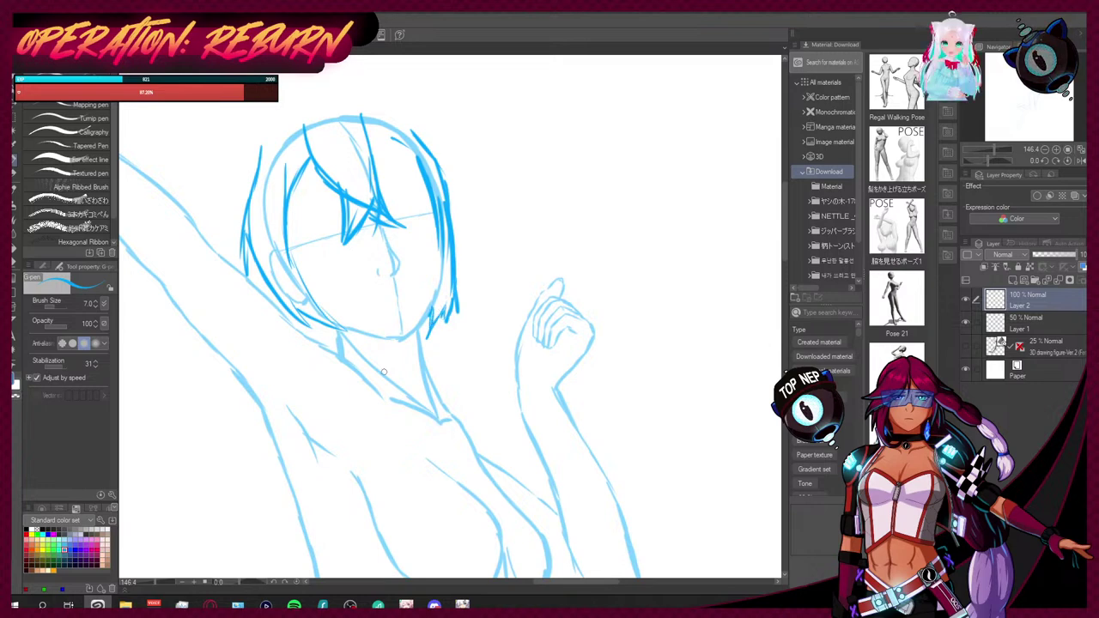
mouse_move(443, 183)
mouse_down()
mouse_move(428, 156)
mouse_move(465, 220)
mouse_up()
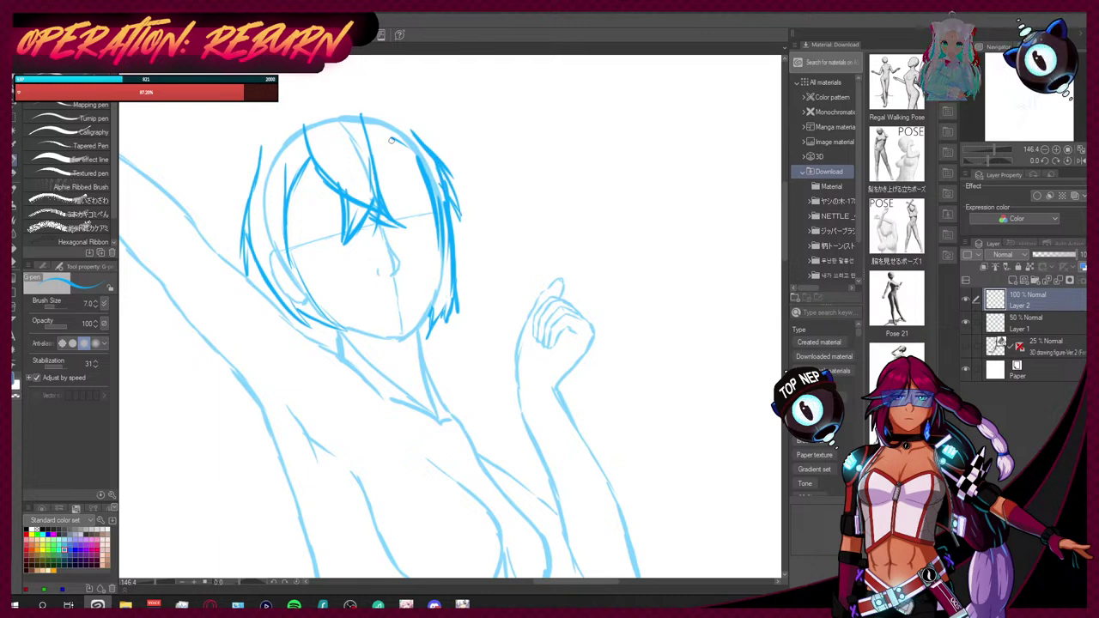
Step: Fill in the bangs near both temples and outline the hair's crown above the skull
drag(367, 144, 423, 173)
mouse_move(383, 124)
mouse_down()
mouse_move(376, 185)
mouse_move(378, 149)
mouse_move(425, 214)
mouse_up()
drag(416, 173, 421, 192)
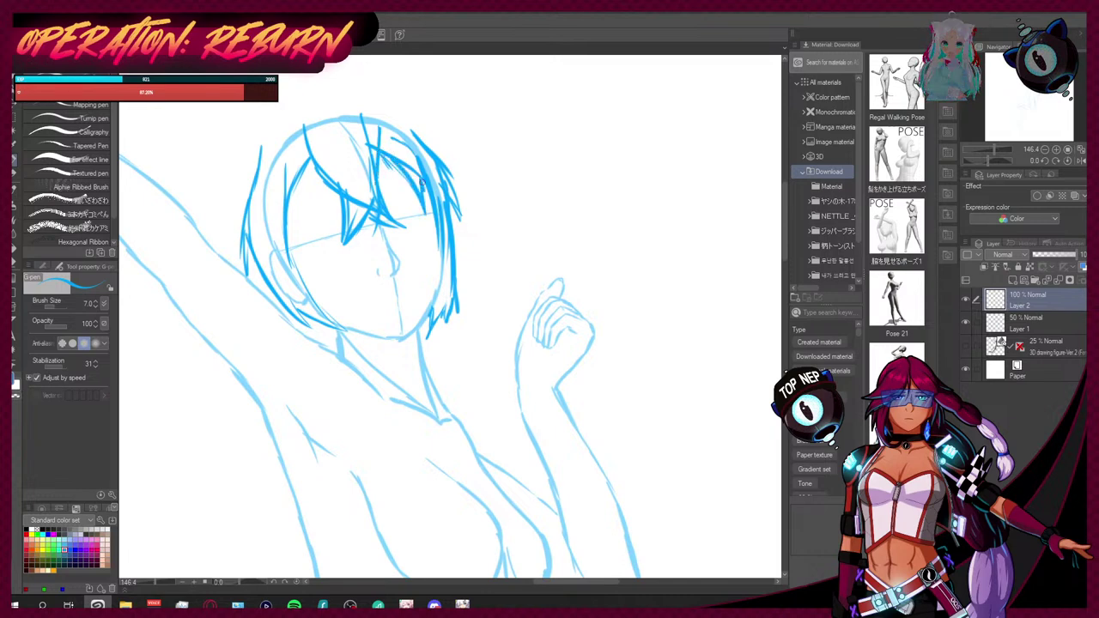
drag(289, 212, 307, 237)
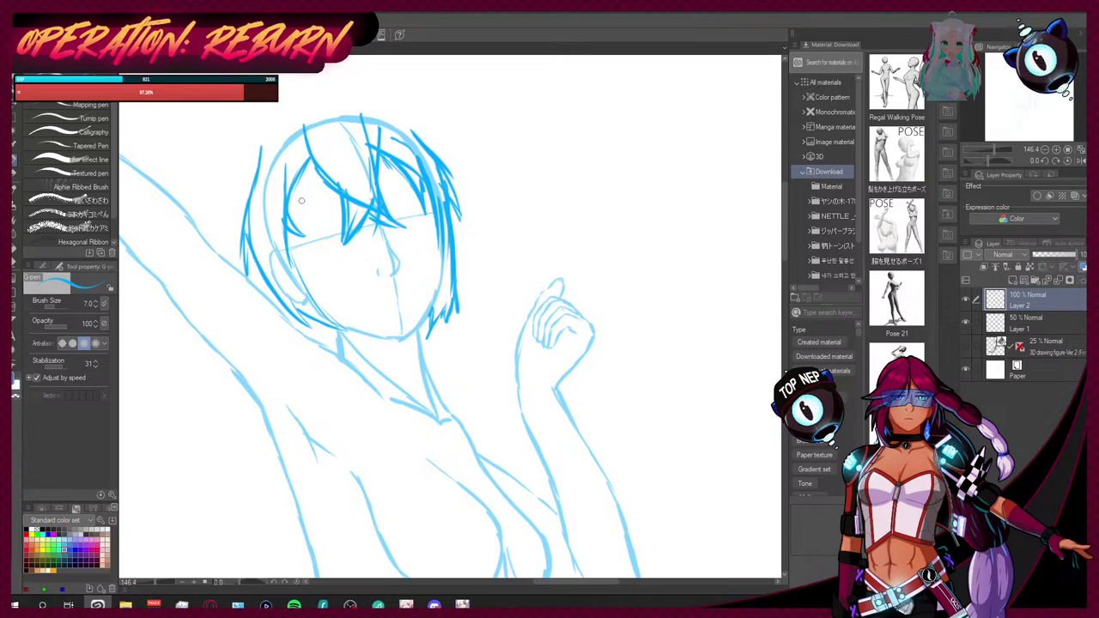
drag(260, 182, 287, 118)
mouse_move(261, 161)
mouse_down()
mouse_move(287, 119)
mouse_move(358, 96)
mouse_move(441, 158)
mouse_up()
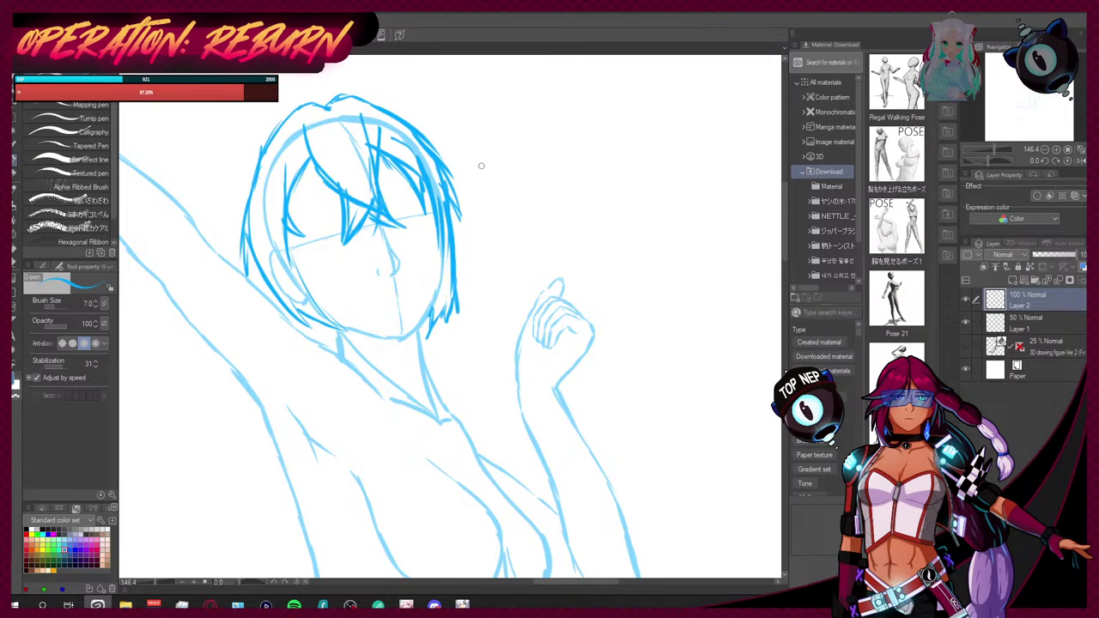
Step: Sketch a lock sweeping from behind the jaw across the neck to pointed tips at the collarbone
drag(264, 269, 342, 359)
mouse_move(305, 327)
mouse_down()
mouse_move(378, 381)
mouse_move(410, 448)
mouse_up()
drag(390, 407, 407, 438)
drag(393, 381, 414, 446)
drag(318, 304, 391, 359)
mouse_move(341, 322)
mouse_down()
mouse_move(418, 366)
mouse_move(463, 421)
mouse_up()
mouse_move(381, 363)
mouse_down()
mouse_move(407, 386)
mouse_move(386, 381)
mouse_move(443, 405)
mouse_up()
Step: Sketch a jagged lock falling from the jaw onto the bent-arm shoulder, undoing the first straight strand
drag(447, 227, 473, 360)
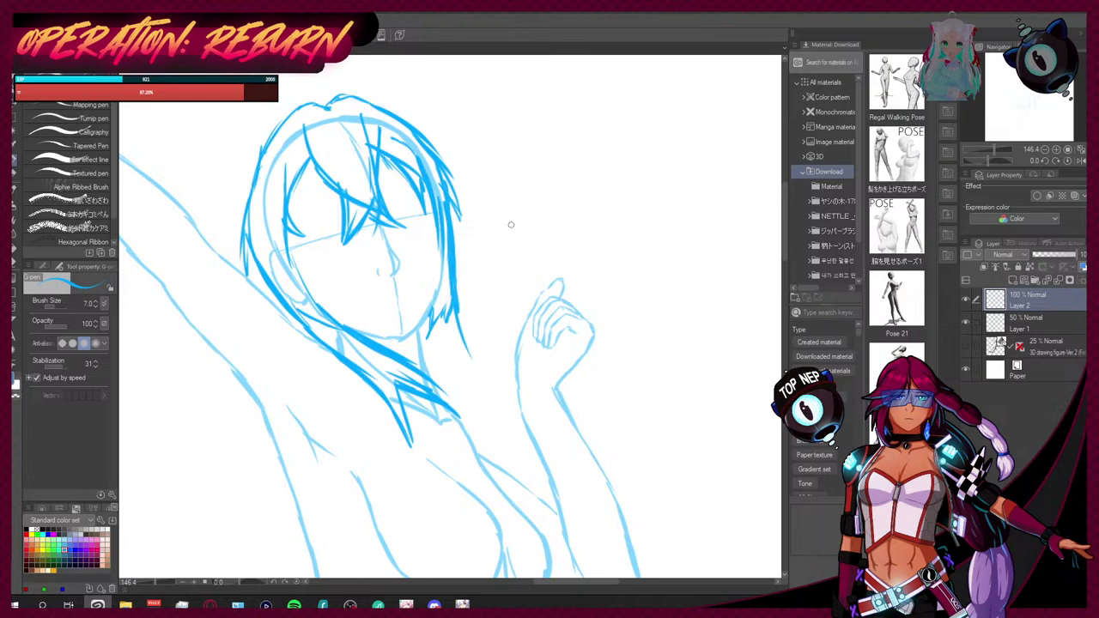
key(ctrl+z)
mouse_move(452, 273)
mouse_down()
mouse_move(462, 307)
mouse_move(522, 374)
mouse_up()
drag(429, 317, 478, 433)
drag(479, 387, 508, 451)
drag(489, 350, 501, 403)
drag(472, 322, 501, 410)
drag(517, 362, 511, 389)
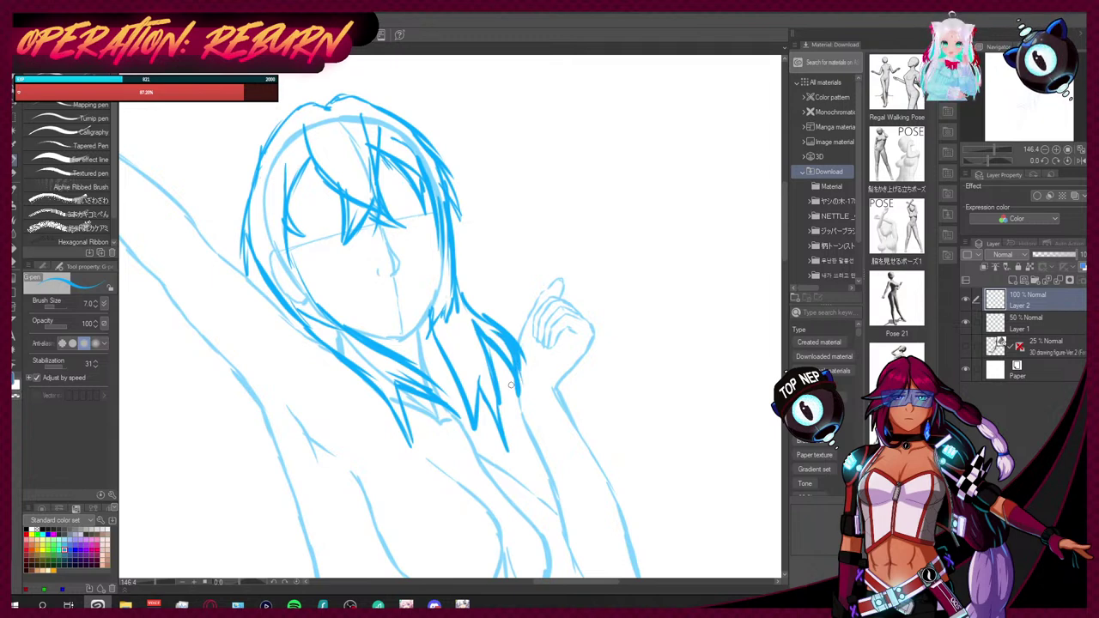
Step: Add flared outer strands at the side of the head nearest the raised arm and thicken their outline
scroll(783, 257, down, 5)
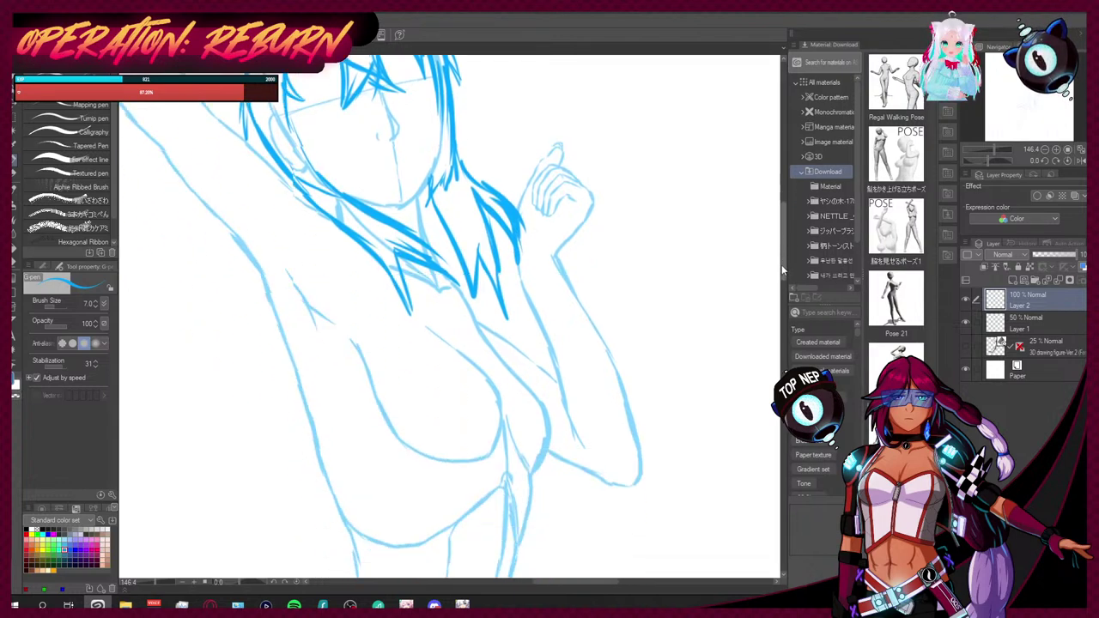
scroll(781, 270, up, 3)
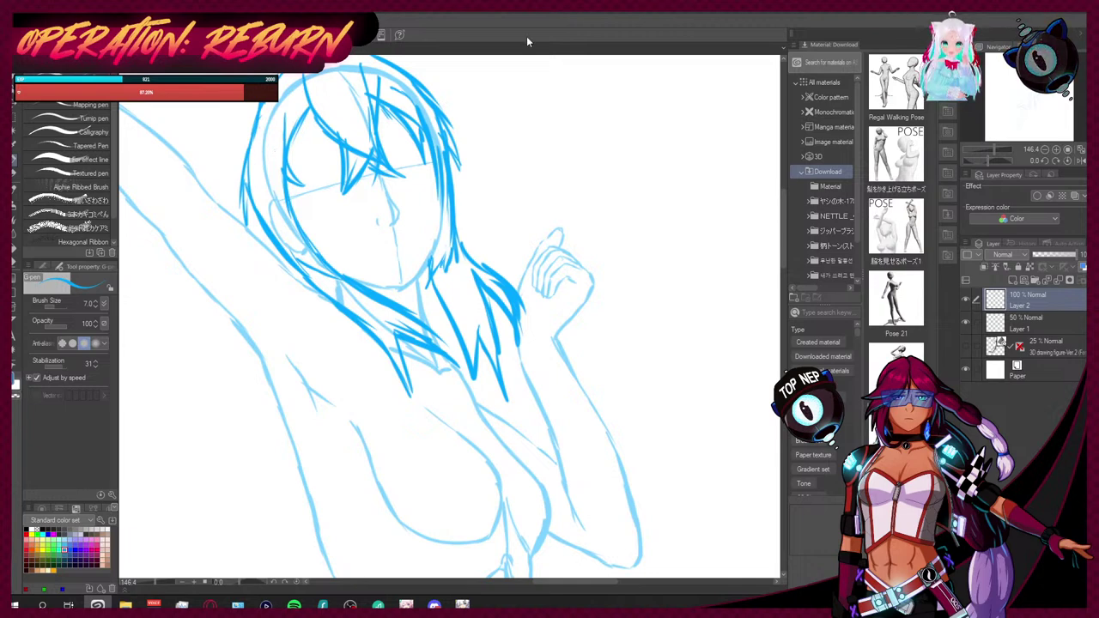
scroll(785, 225, up, 3)
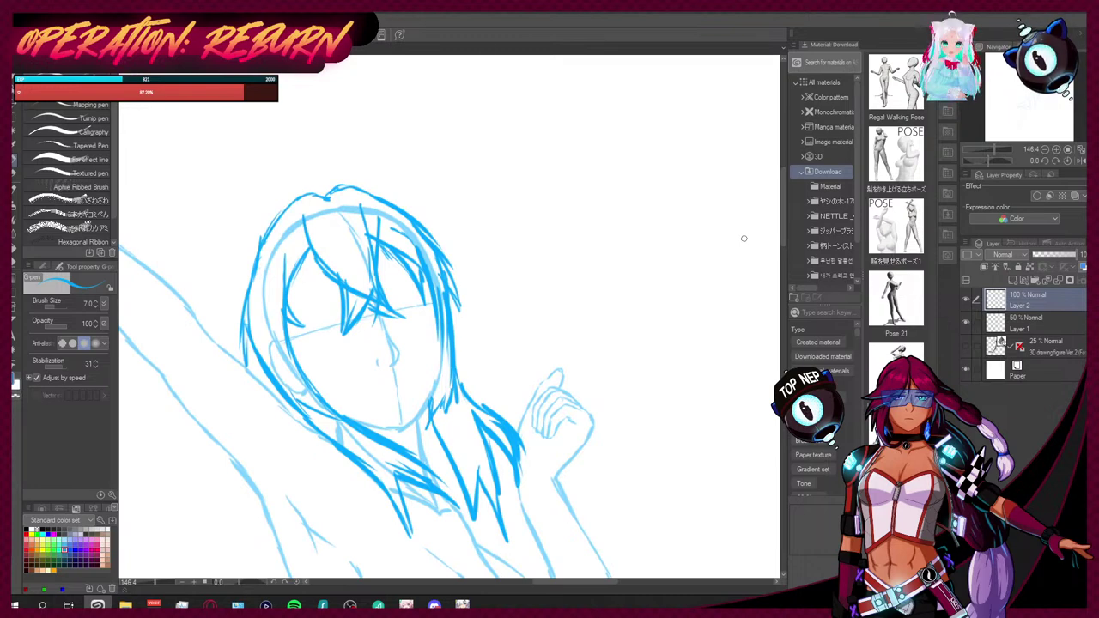
drag(284, 209, 214, 312)
drag(242, 278, 219, 333)
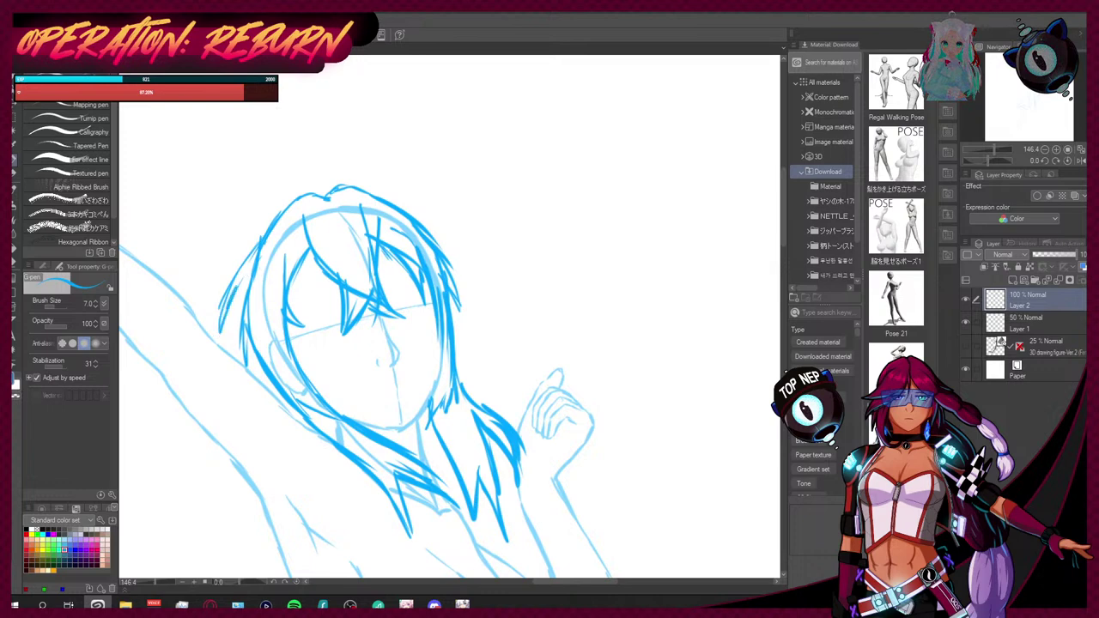
key(e)
key(p)
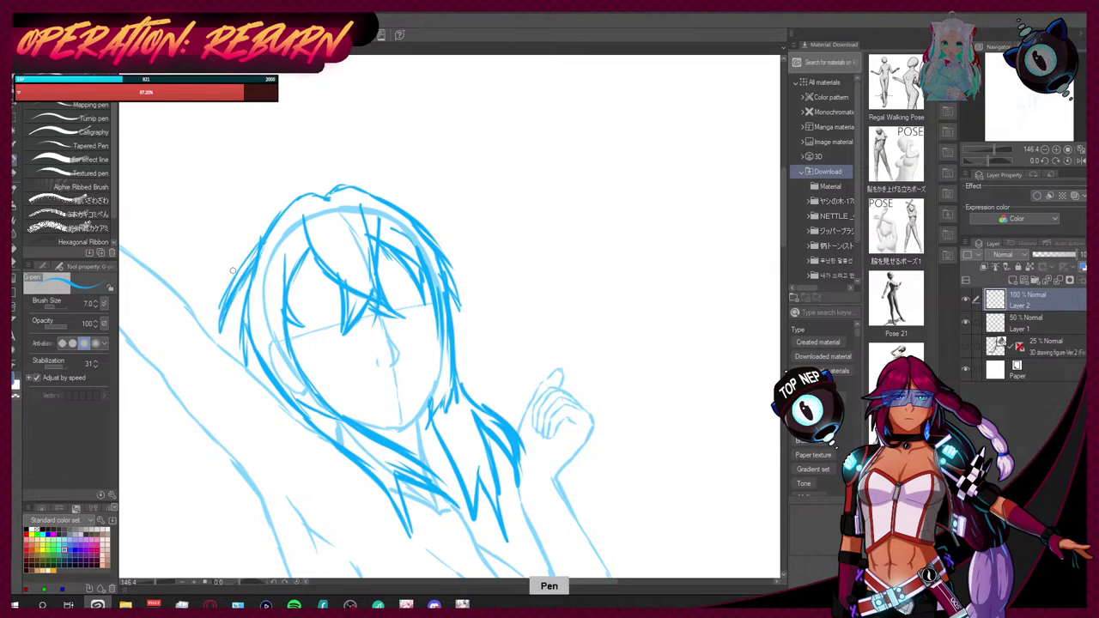
mouse_move(231, 273)
mouse_down()
mouse_move(220, 325)
mouse_move(273, 219)
mouse_up()
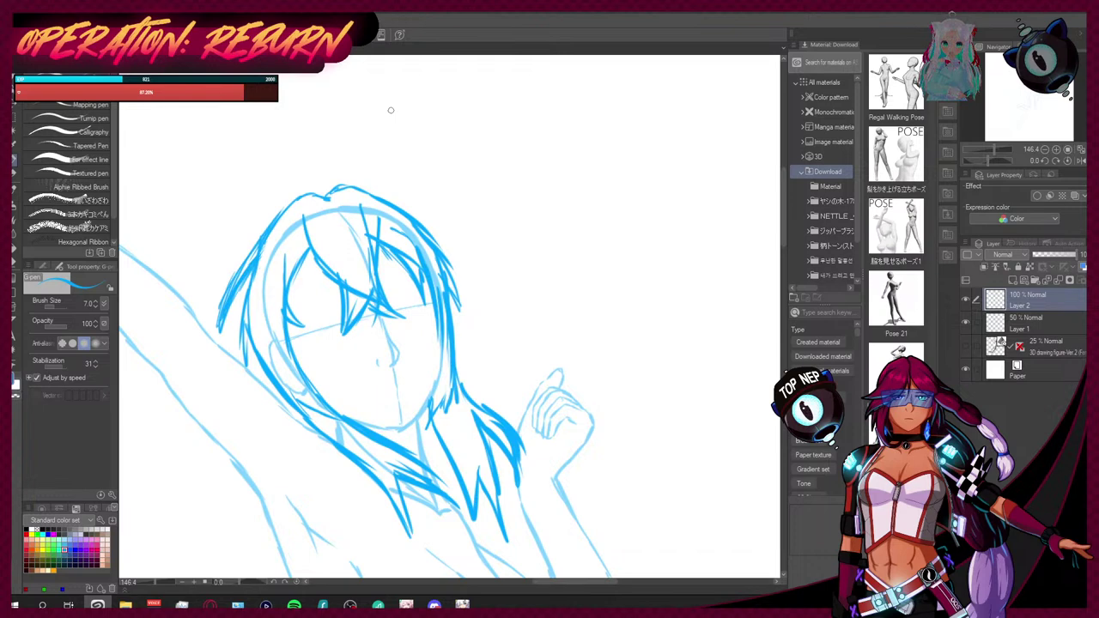
Step: Sketch a wide loop of loose back hair hanging from both sides of the neck down beside the chest
scroll(776, 272, down, 5)
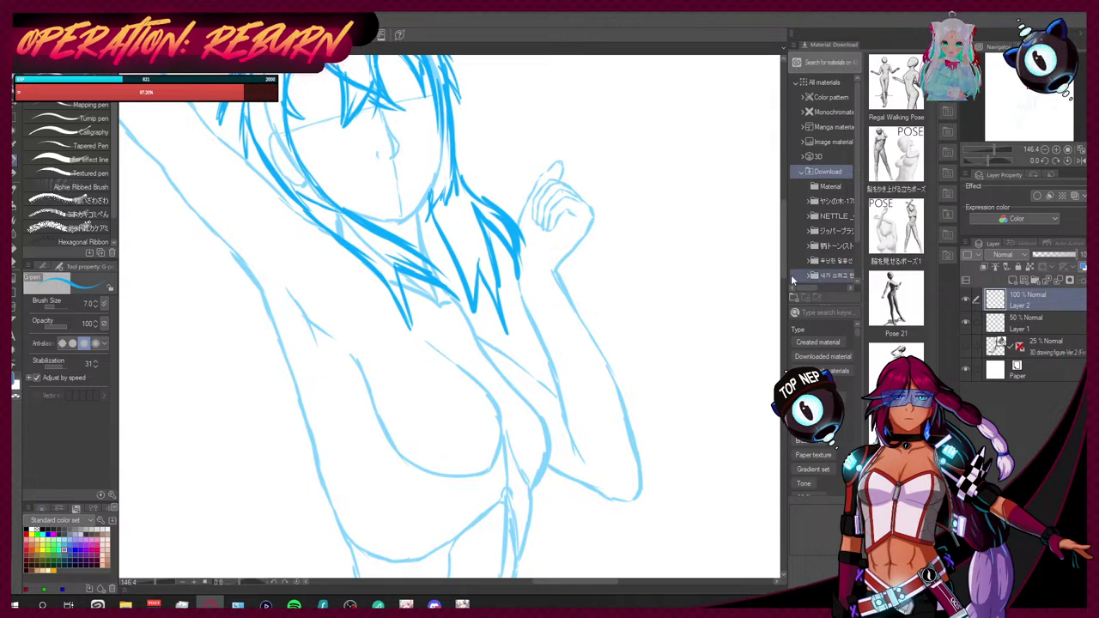
scroll(792, 229, up, 3)
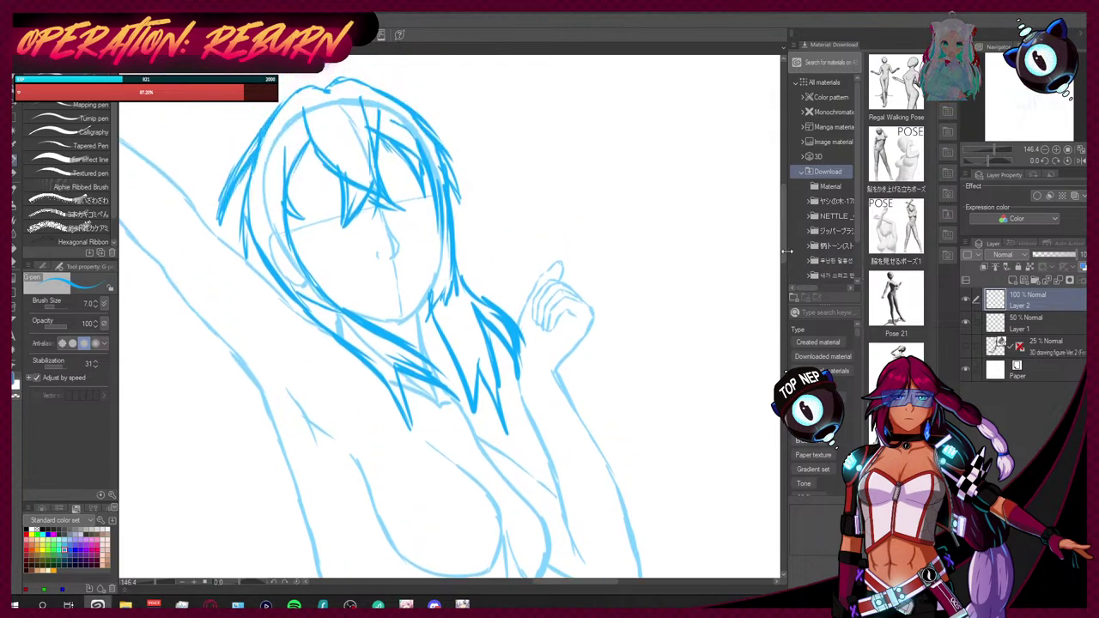
drag(249, 209, 233, 292)
drag(246, 252, 201, 348)
drag(234, 296, 175, 429)
mouse_move(194, 383)
mouse_down()
mouse_move(189, 489)
mouse_move(237, 538)
mouse_up()
mouse_move(429, 287)
mouse_down()
mouse_move(415, 341)
mouse_move(336, 465)
mouse_up()
mouse_move(227, 534)
mouse_down()
mouse_move(254, 546)
mouse_move(335, 482)
mouse_up()
drag(369, 421, 306, 536)
drag(338, 476, 275, 553)
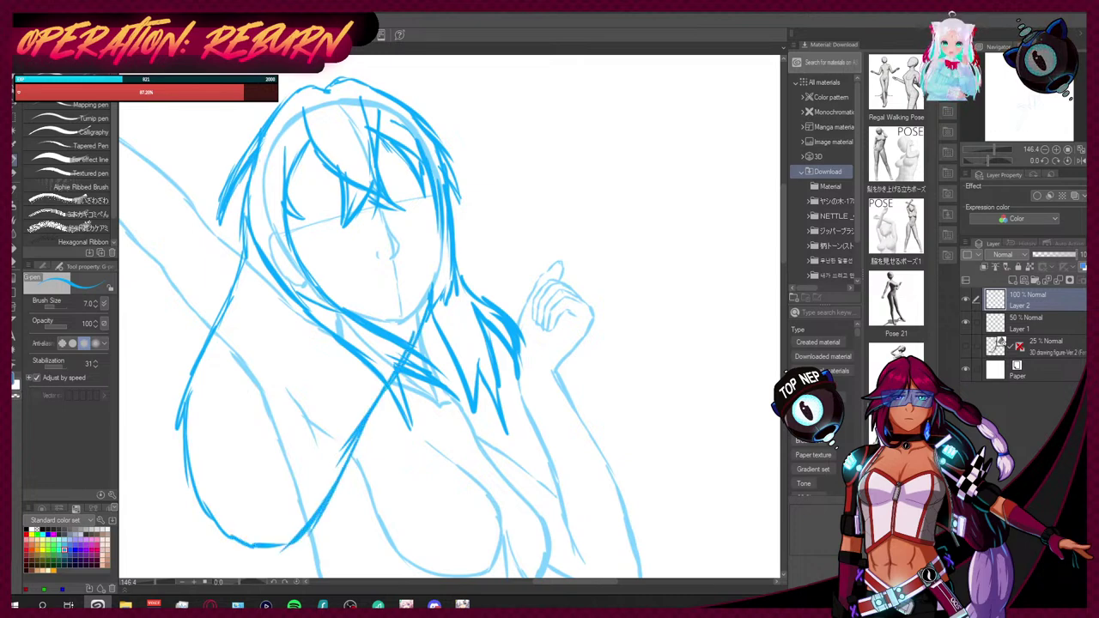
Step: Add a pointed loose strand along the outer edge of the back hair loop
drag(226, 283, 198, 353)
mouse_move(220, 311)
mouse_down()
mouse_move(192, 357)
mouse_move(160, 463)
mouse_move(165, 483)
mouse_up()
drag(196, 375, 174, 434)
Step: Sketch a long curved ponytail from the base of the back hair loop to a pointed tip beside the hip
scroll(764, 265, down, 3)
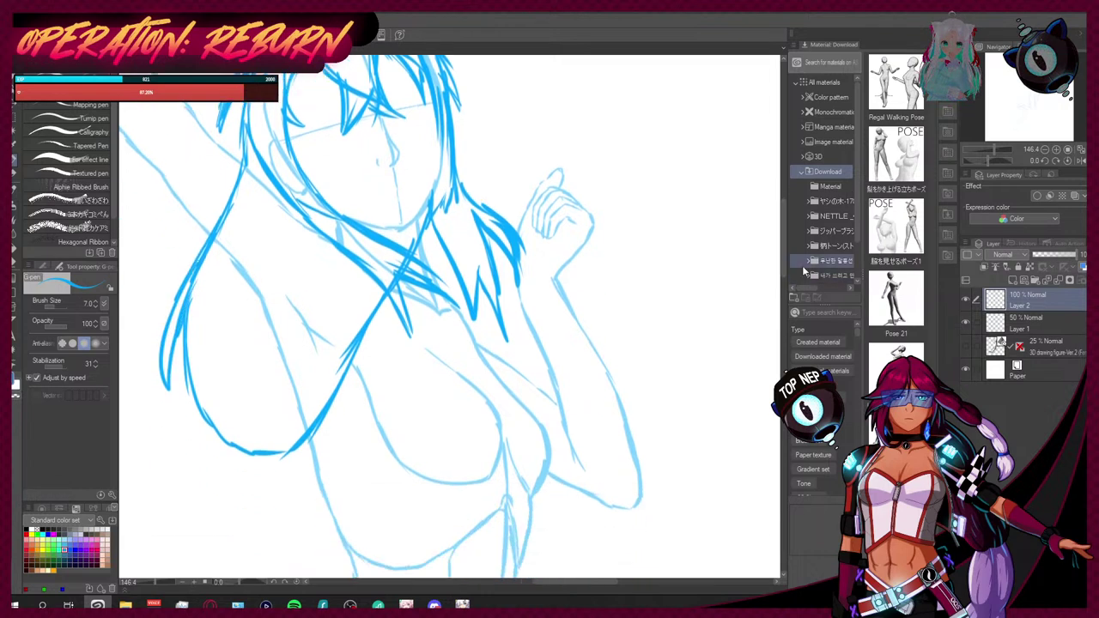
scroll(434, 214, down, 5)
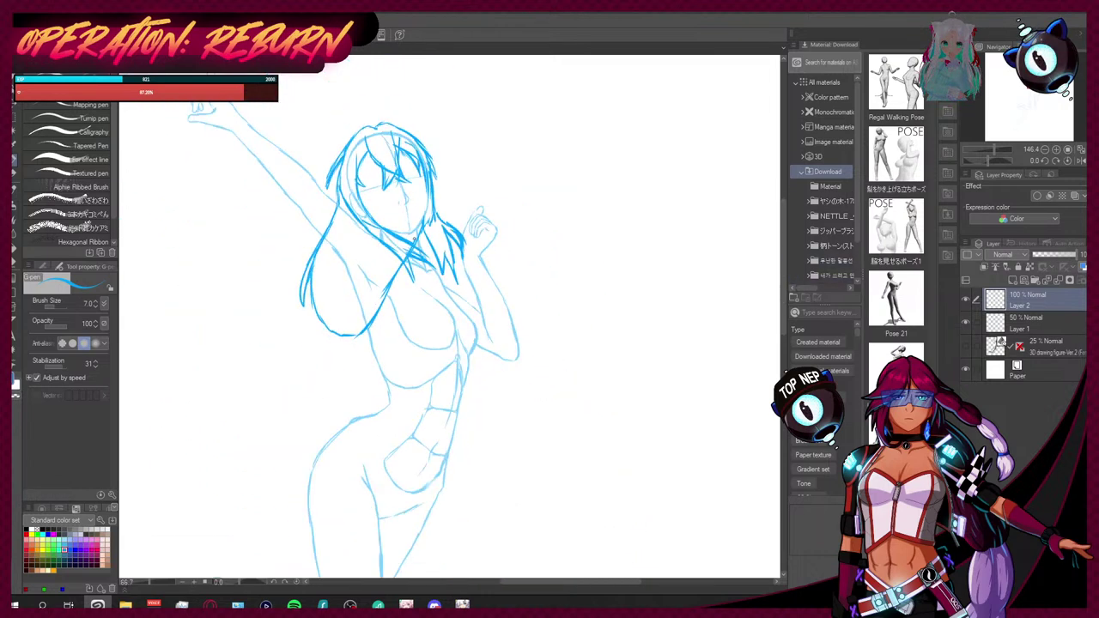
mouse_move(371, 308)
mouse_down()
mouse_move(306, 417)
mouse_move(295, 504)
mouse_move(303, 526)
mouse_move(284, 462)
mouse_move(288, 393)
mouse_move(354, 322)
mouse_move(332, 356)
mouse_up()
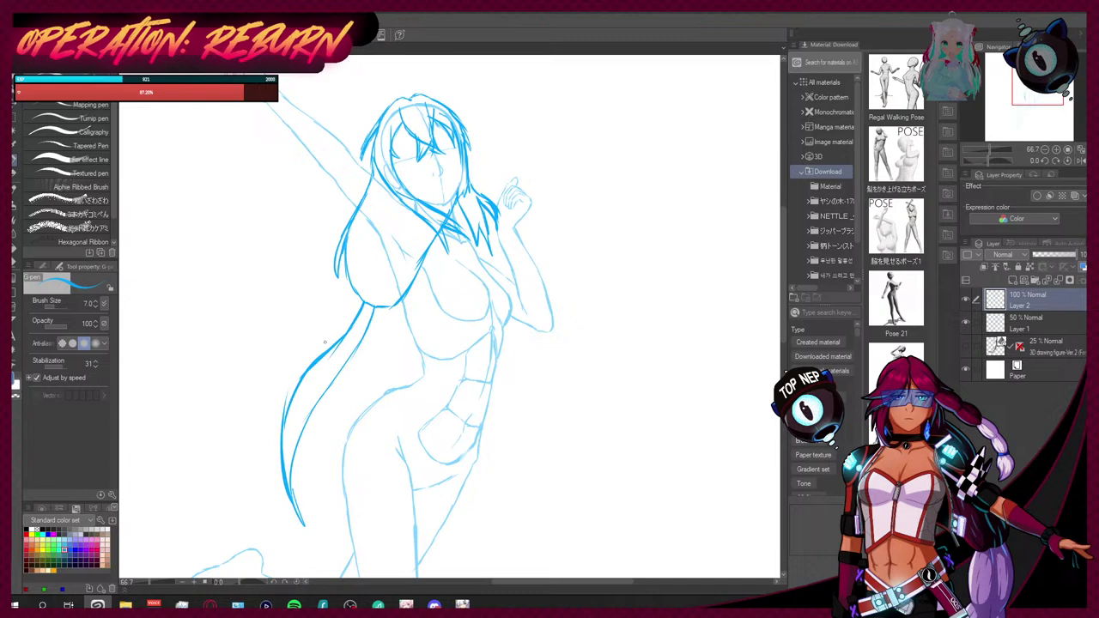
Step: Thicken the back hair loop's lower and chest-side edge, and erase its excess lines near the collar at eraser size 12.5
mouse_move(366, 256)
mouse_down()
mouse_move(347, 309)
mouse_move(395, 309)
mouse_up()
drag(457, 203, 391, 304)
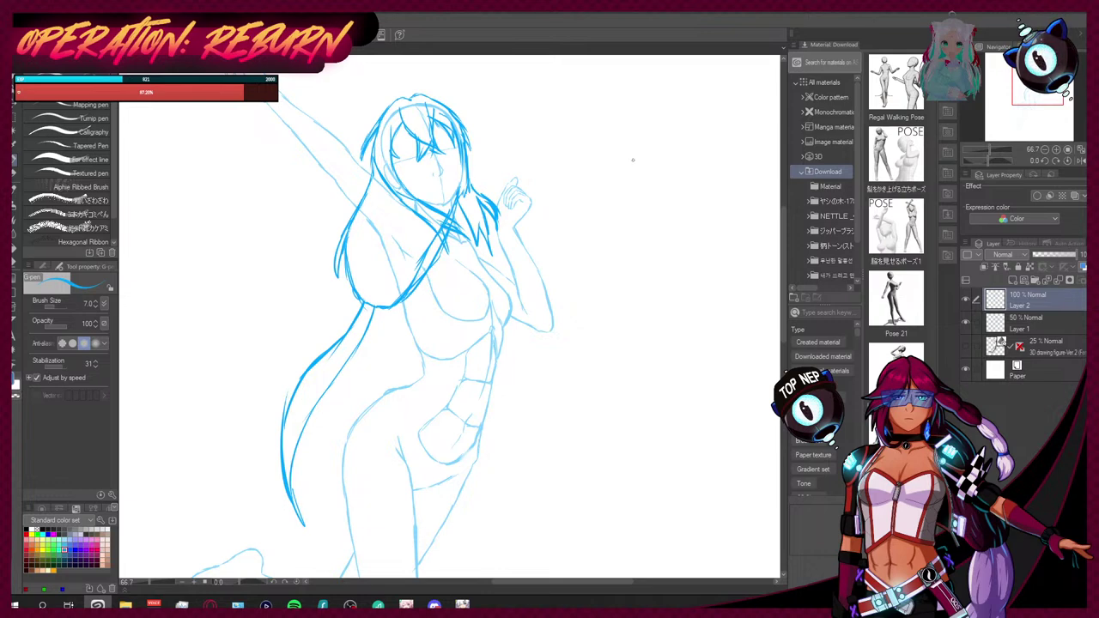
scroll(412, 253, up, 1)
scroll(412, 254, up, 2)
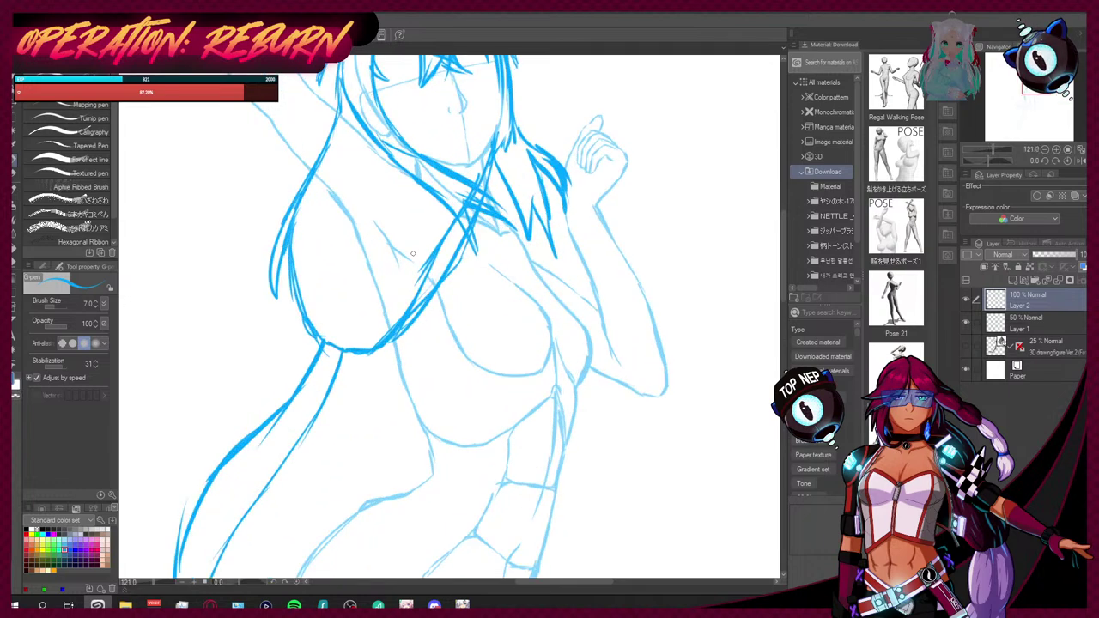
key(e)
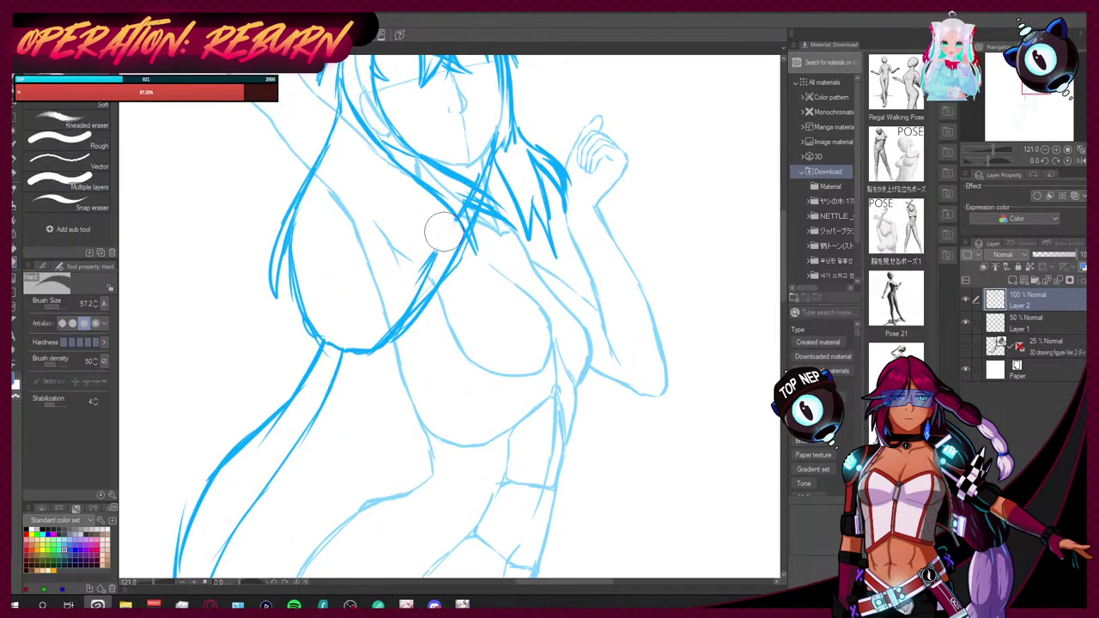
click(56, 305)
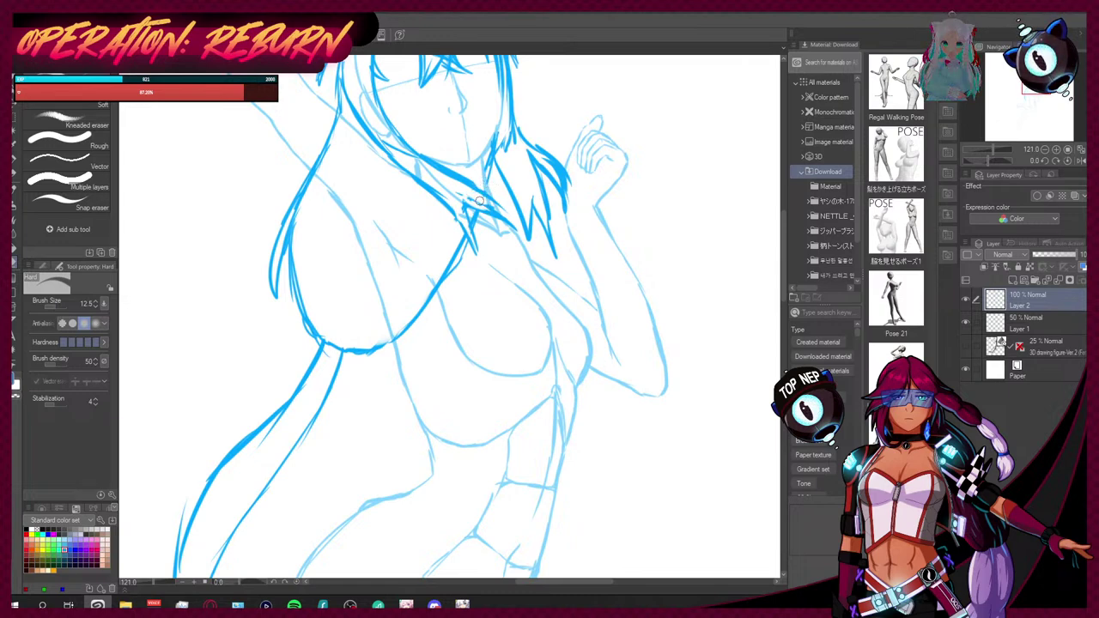
Step: Redraw the pointed strand tips at the collar and double the chest-side edge of the back hair loop with the G-pen
key(p)
mouse_move(458, 195)
mouse_down()
mouse_move(468, 225)
mouse_move(484, 203)
mouse_move(505, 213)
mouse_up()
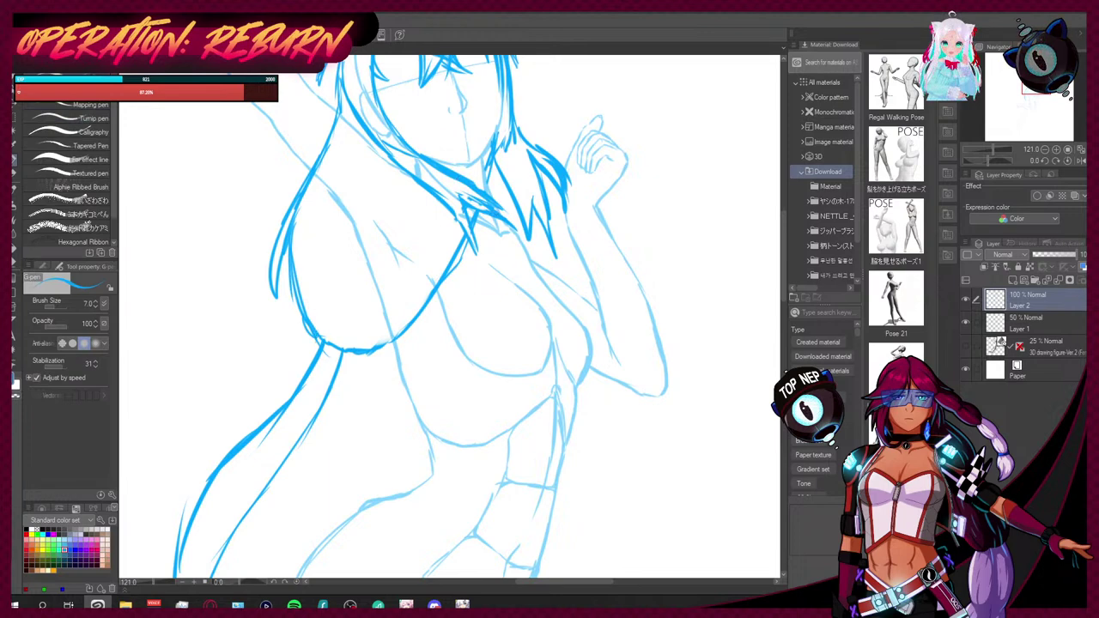
drag(339, 347, 389, 353)
mouse_move(458, 256)
mouse_down()
mouse_move(401, 346)
mouse_move(380, 352)
mouse_move(463, 230)
mouse_up()
drag(438, 283, 378, 343)
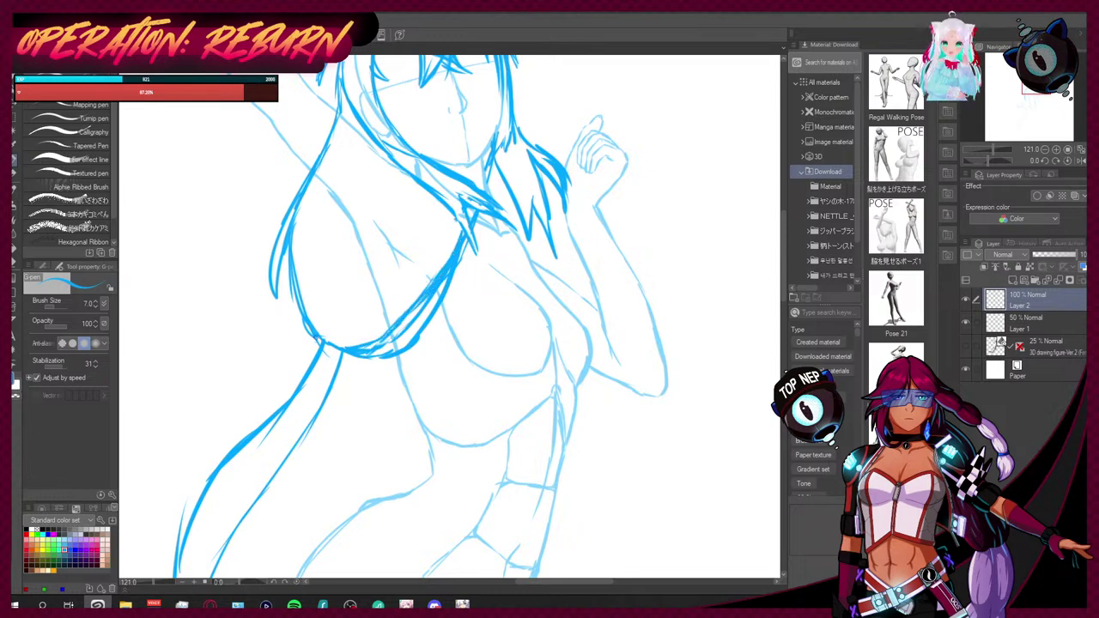
Step: Layer curved strands along the outer edge of the back hair loop and one inside it, converging at the ponytail base
drag(282, 249, 286, 300)
drag(320, 343, 286, 297)
drag(299, 215, 293, 275)
drag(327, 347, 295, 273)
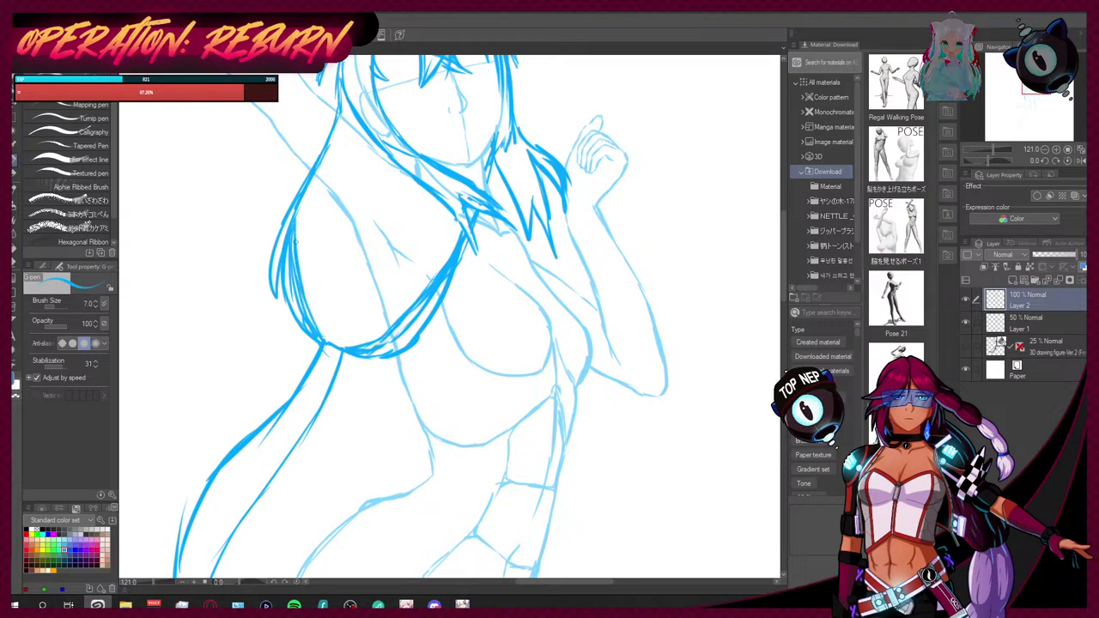
drag(326, 347, 320, 287)
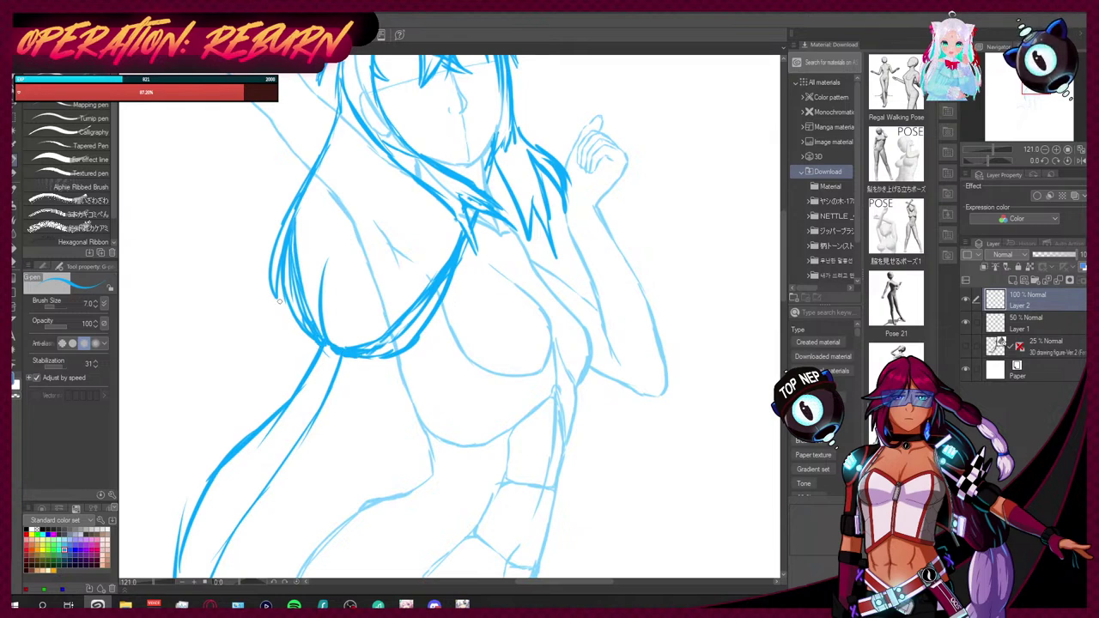
Step: Add long strands inside the back hair loop toward the neck and a flared strand beside the face on the bent-arm side
scroll(318, 266, down, 2)
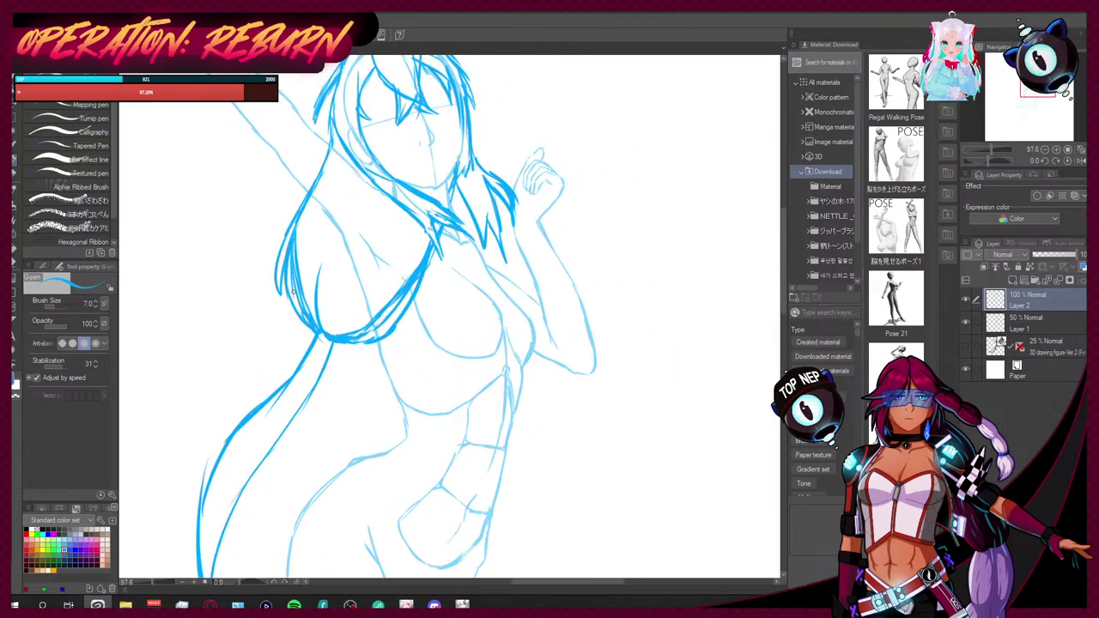
drag(354, 195, 302, 312)
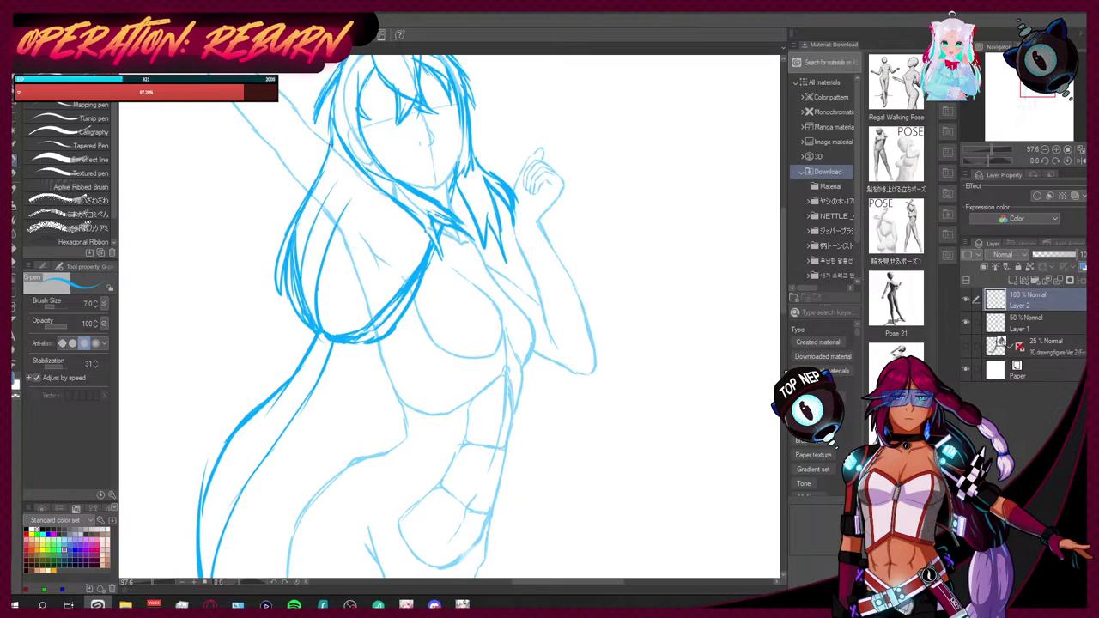
drag(296, 185, 317, 149)
scroll(446, 318, up, 3)
drag(453, 175, 493, 262)
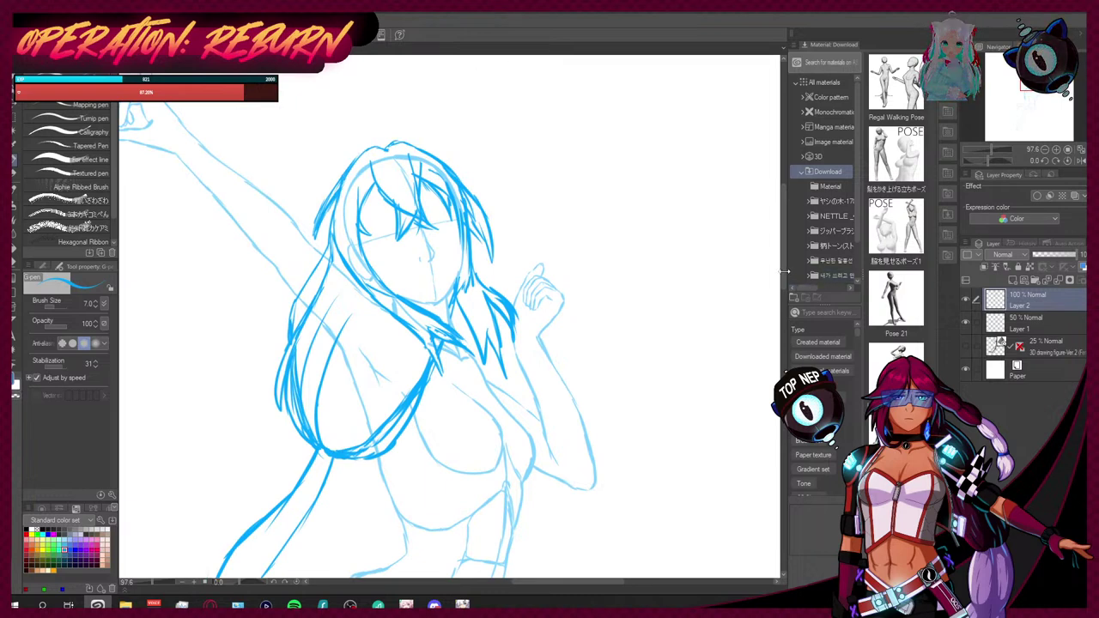
Step: Add inner strands and a pointed outer strand to the lower half of the ponytail
scroll(751, 284, down, 10)
mouse_move(234, 336)
mouse_down()
mouse_move(220, 403)
mouse_move(244, 479)
mouse_up()
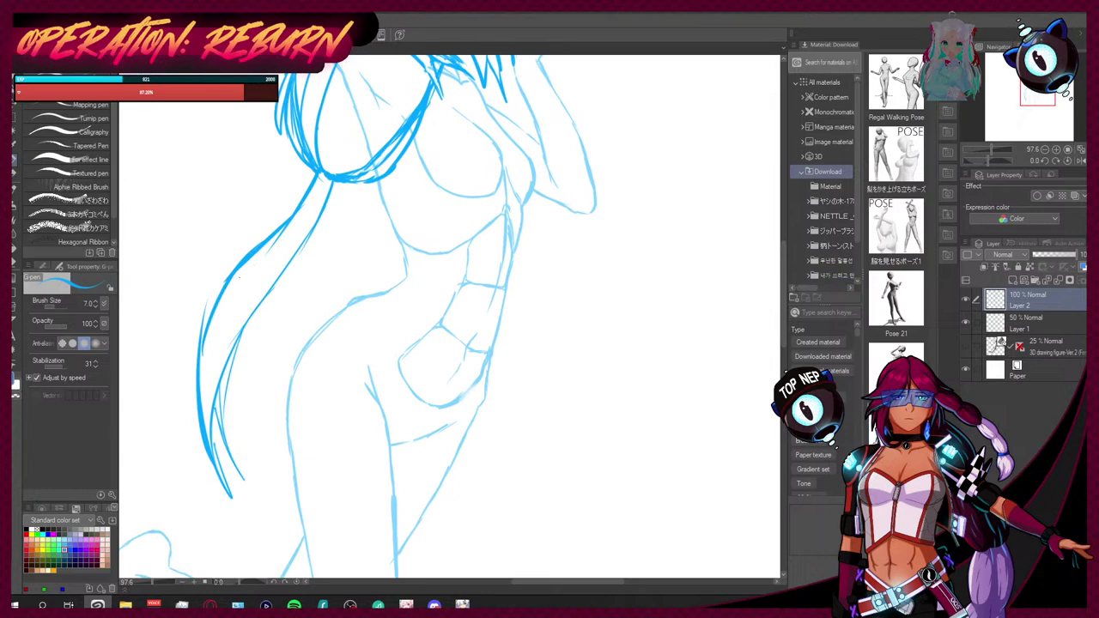
drag(217, 290, 184, 384)
drag(219, 345, 213, 473)
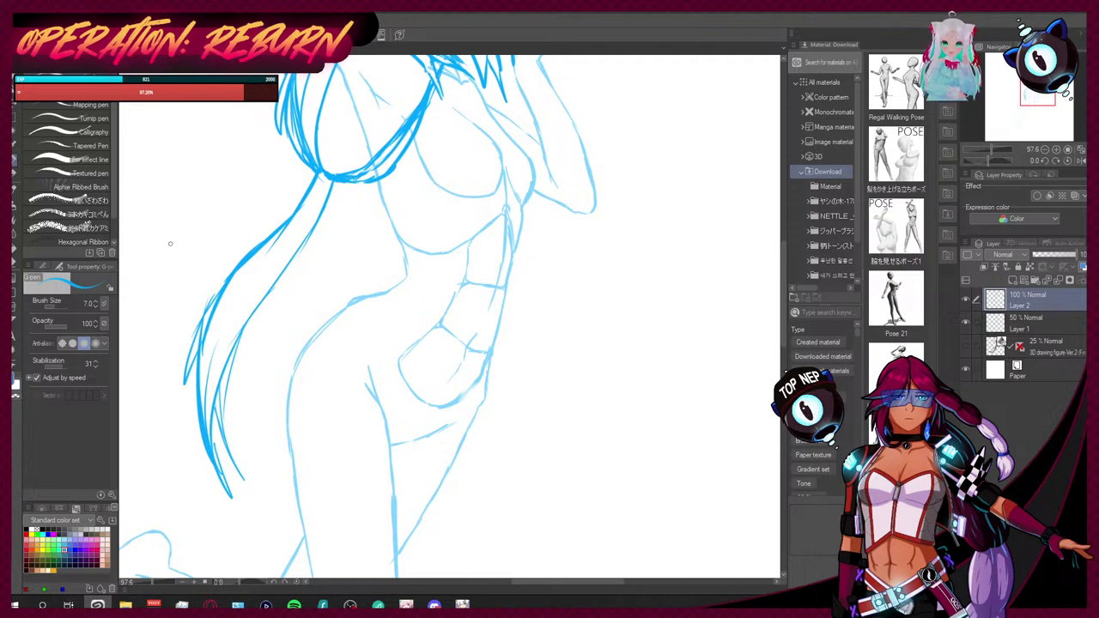
Step: Check the whole figure, and add a short bang strand over the eye nearest the raised arm
scroll(142, 213, down, 4)
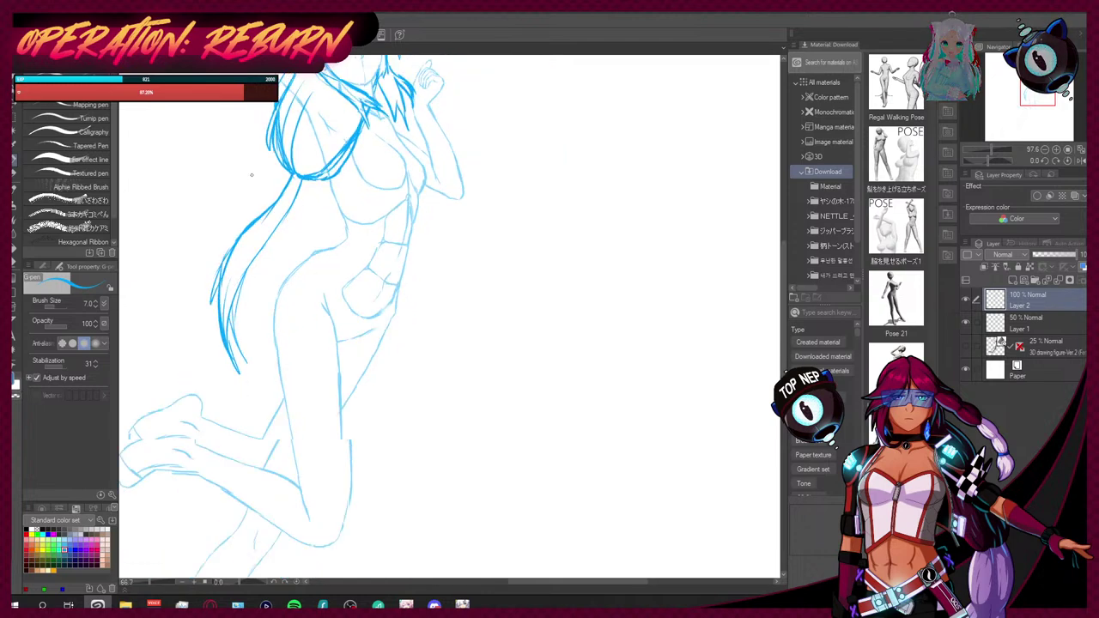
scroll(252, 175, up, 1)
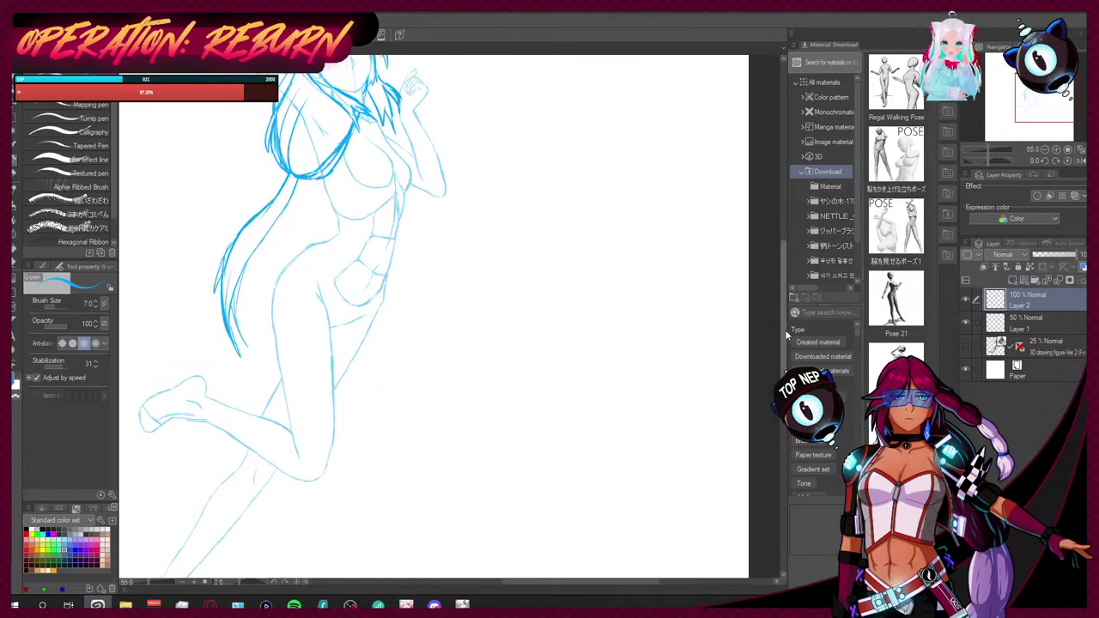
drag(784, 303, 788, 304)
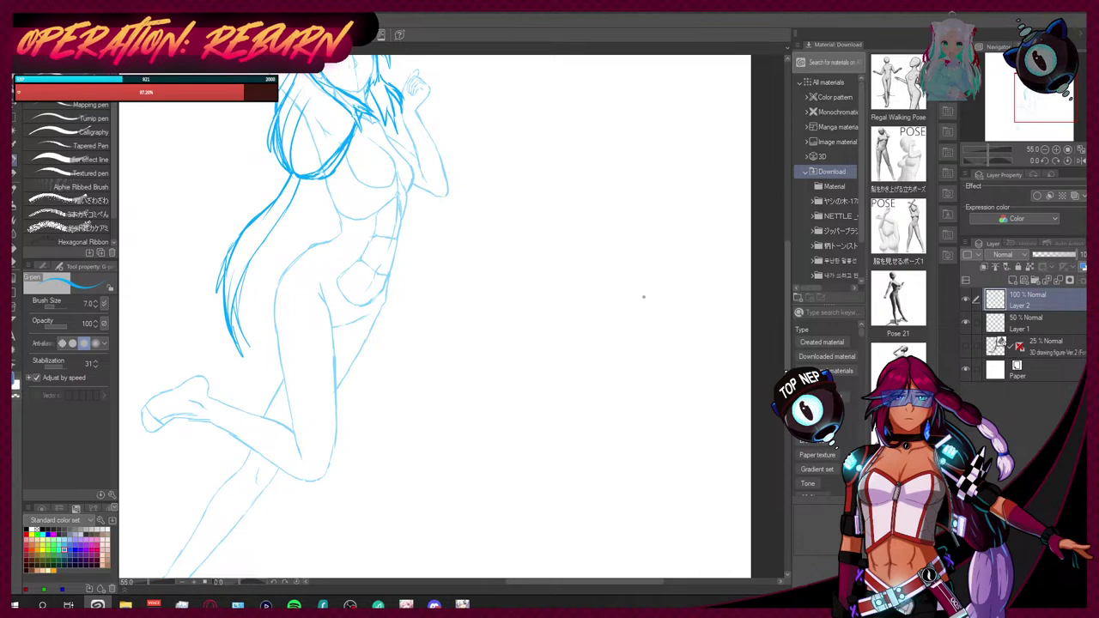
scroll(531, 125, down, 4)
scroll(342, 76, up, 5)
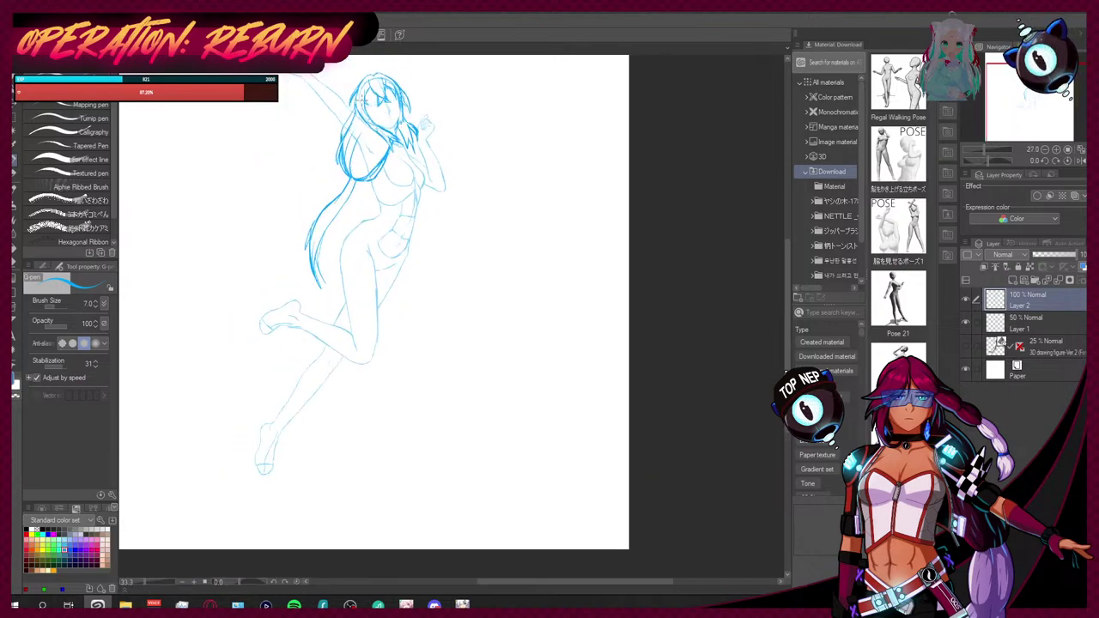
scroll(342, 75, up, 2)
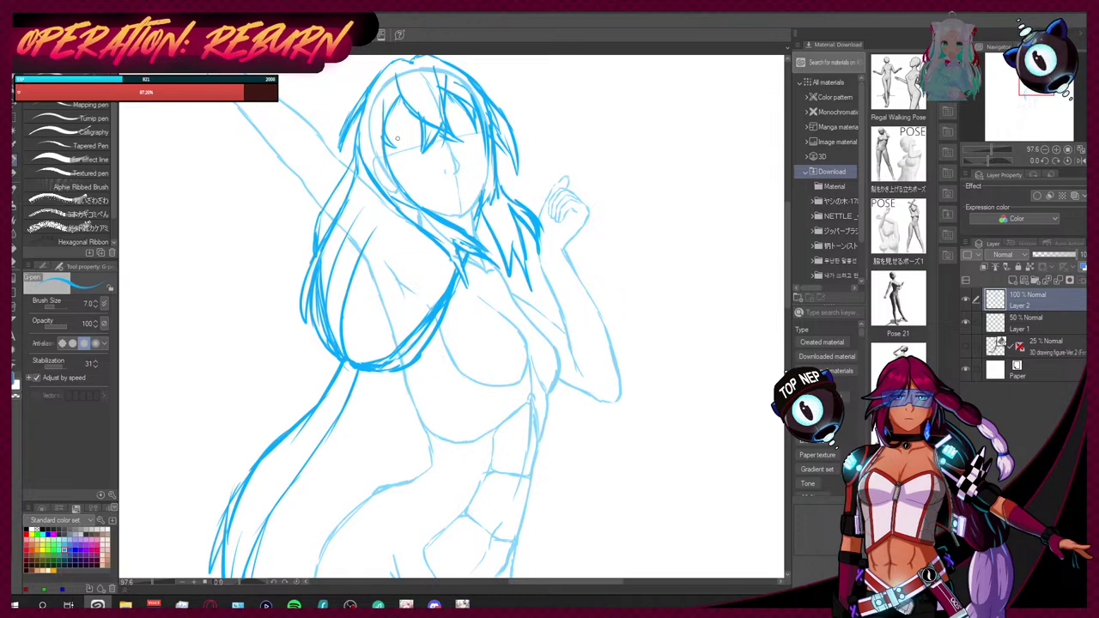
mouse_move(395, 112)
mouse_down()
mouse_move(404, 170)
mouse_move(405, 142)
mouse_up()
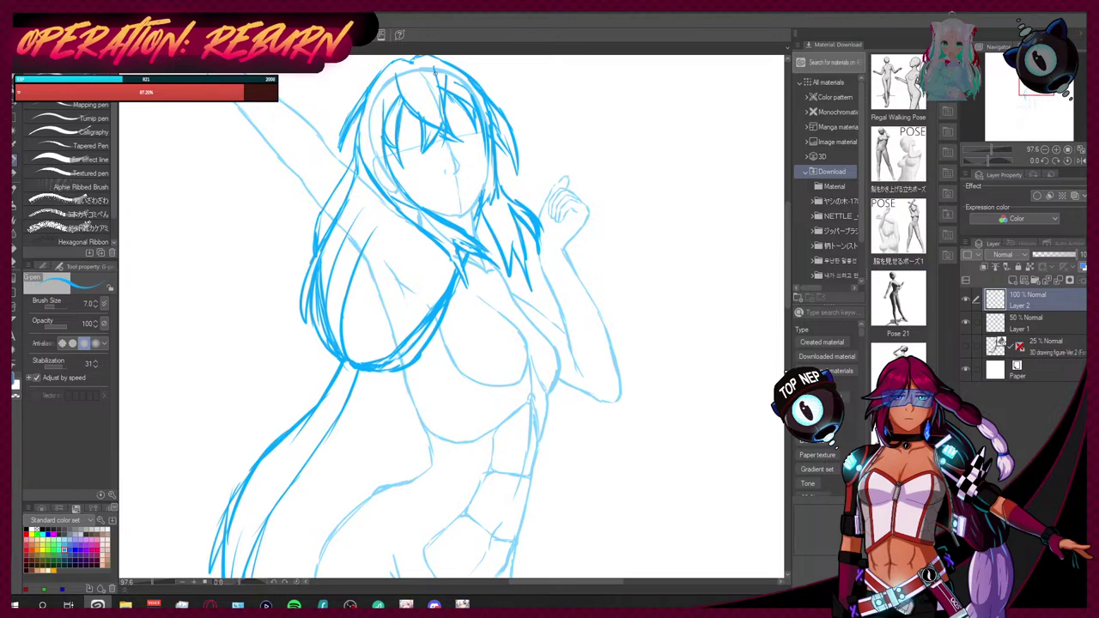
key(e)
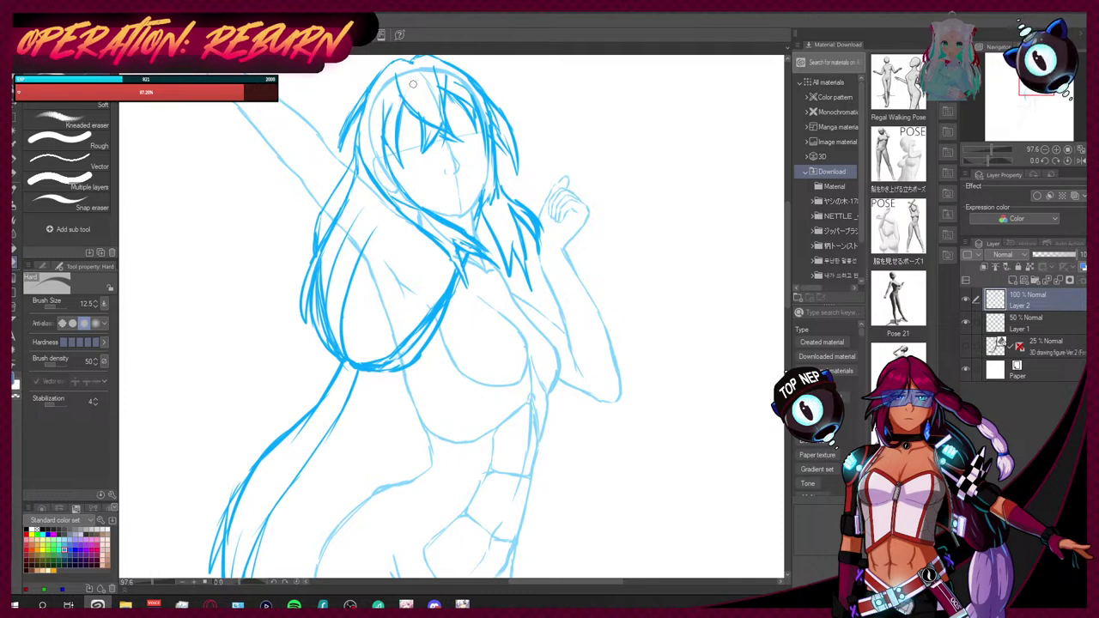
click(14, 159)
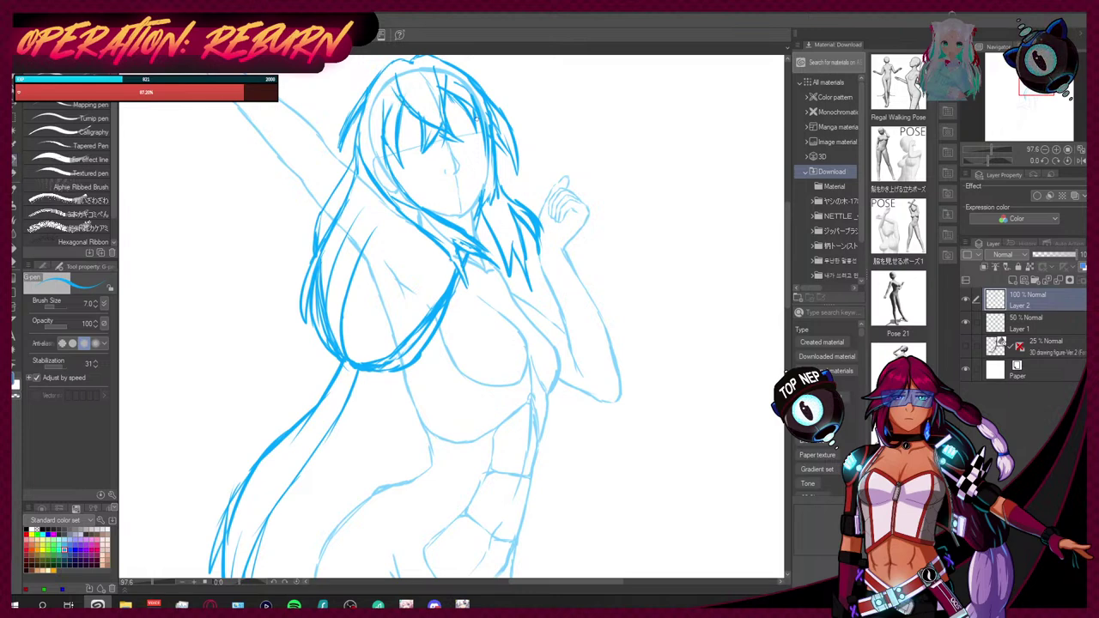
Step: Set the eraser size to 34.4 and erase the back hair loop's edge where it crosses the chest
scroll(771, 235, down, 4)
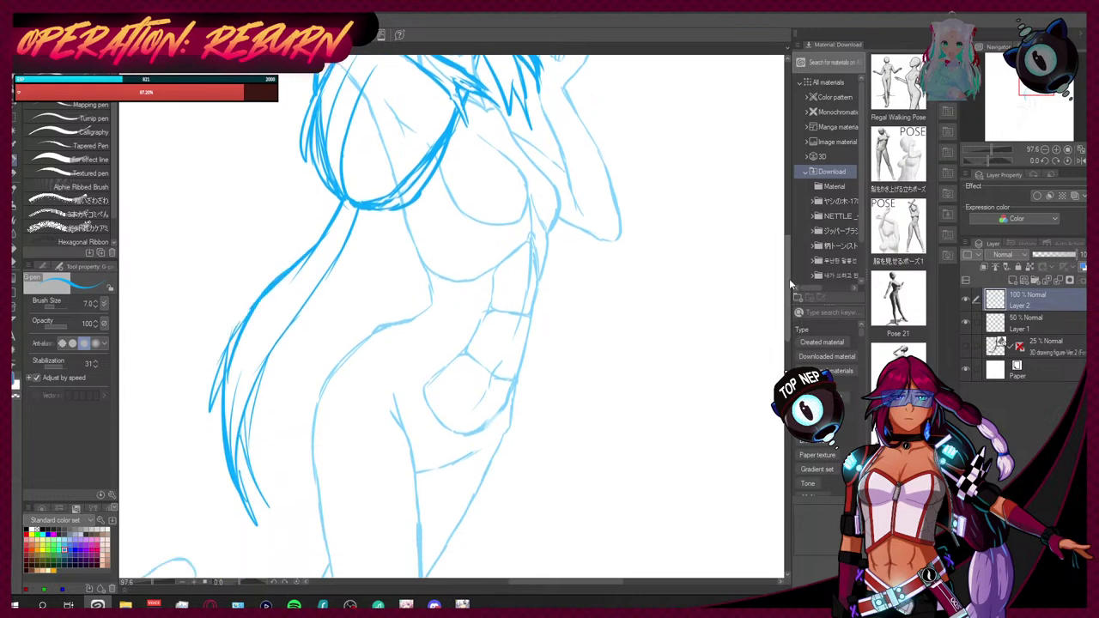
click(14, 258)
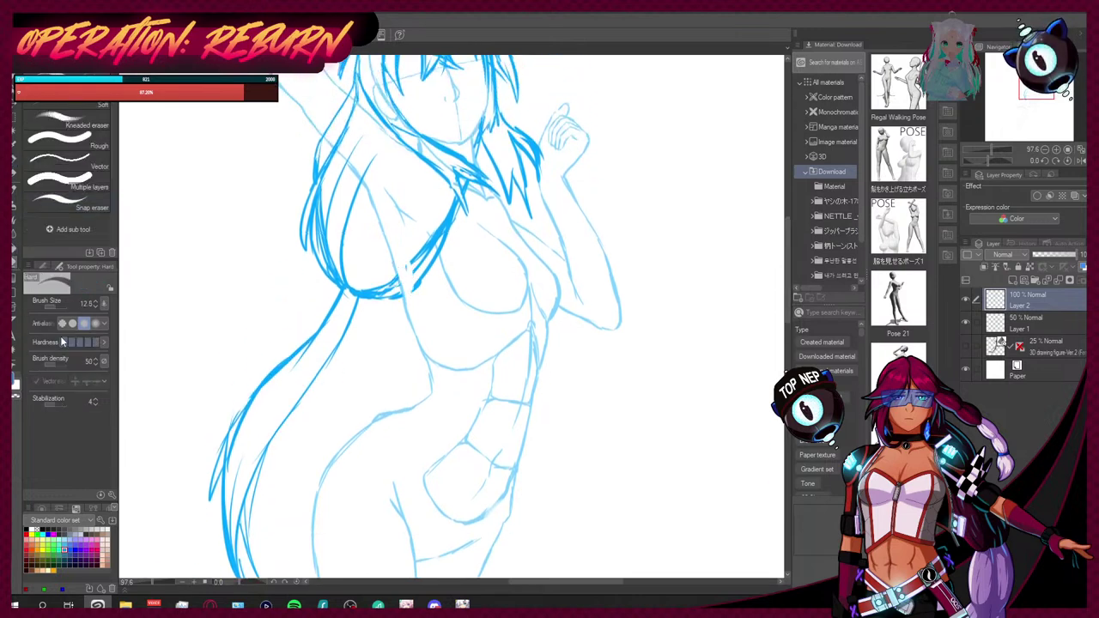
drag(60, 306, 103, 306)
mouse_move(437, 221)
mouse_down()
mouse_move(447, 204)
mouse_move(418, 282)
mouse_up()
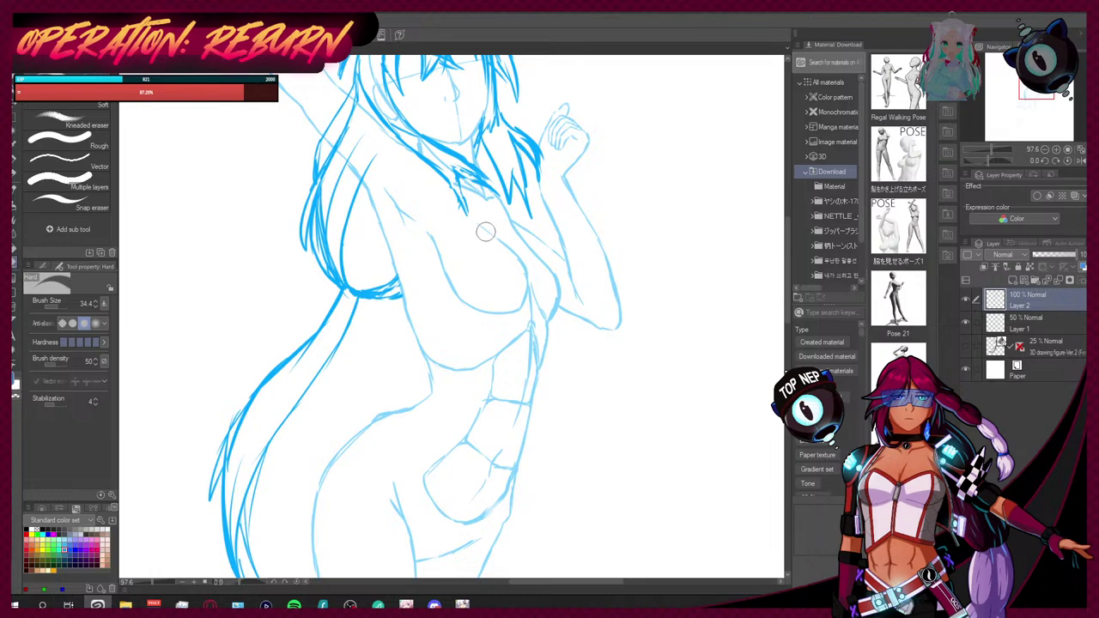
Step: Erase the back hair lines that overlap the raised arm and shoulder
key(p)
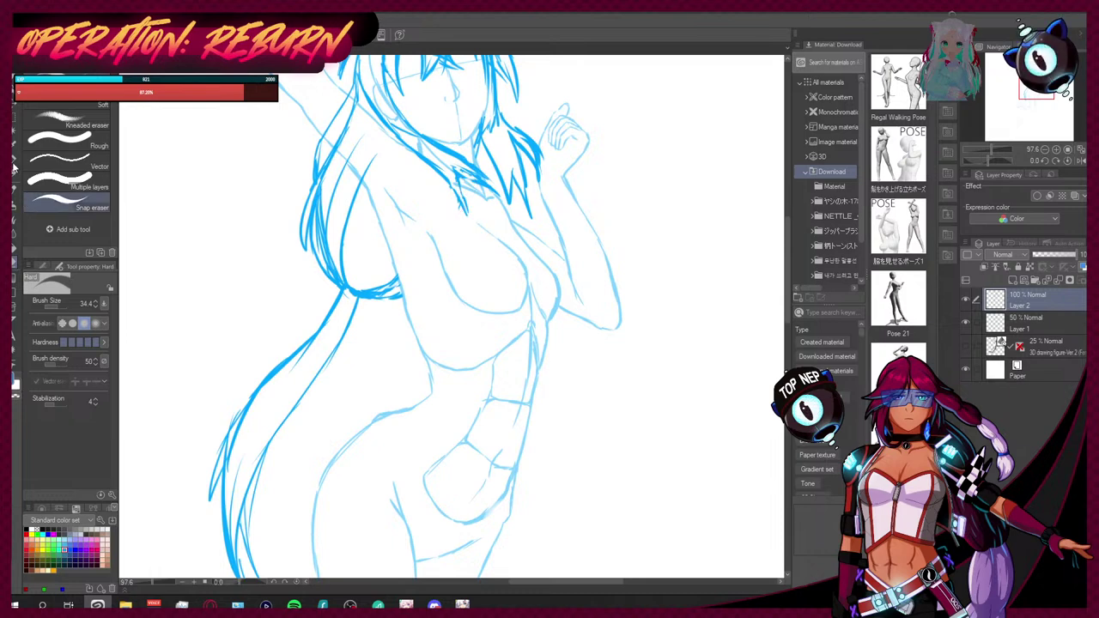
drag(788, 262, 788, 221)
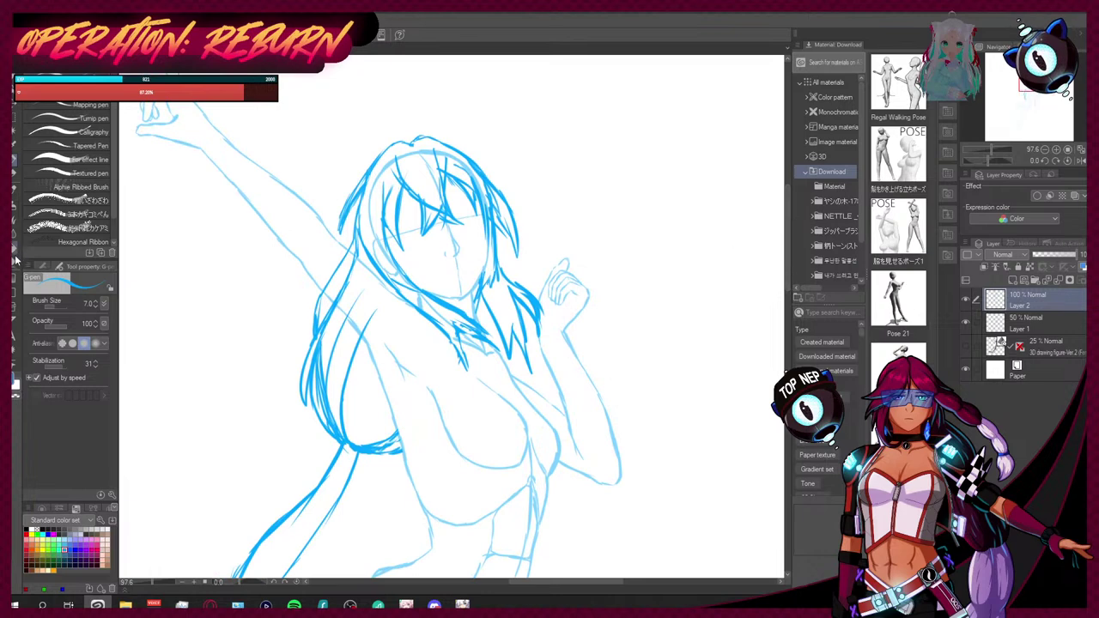
click(18, 257)
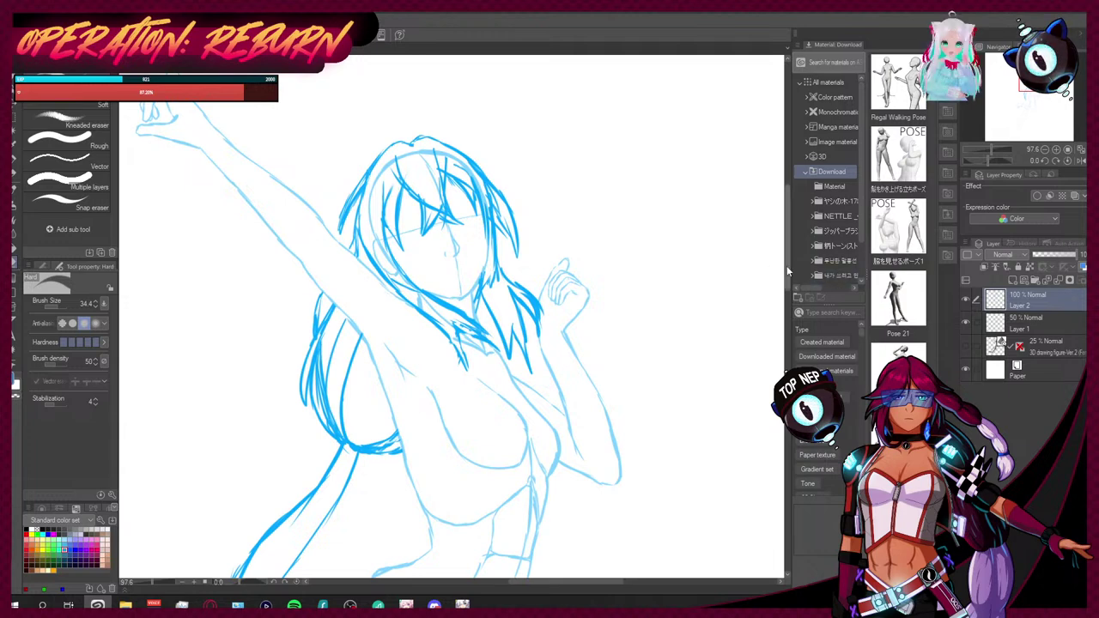
Step: Rework the crown outline with the G-pen and add short strands along the top of the head
drag(788, 264, 783, 329)
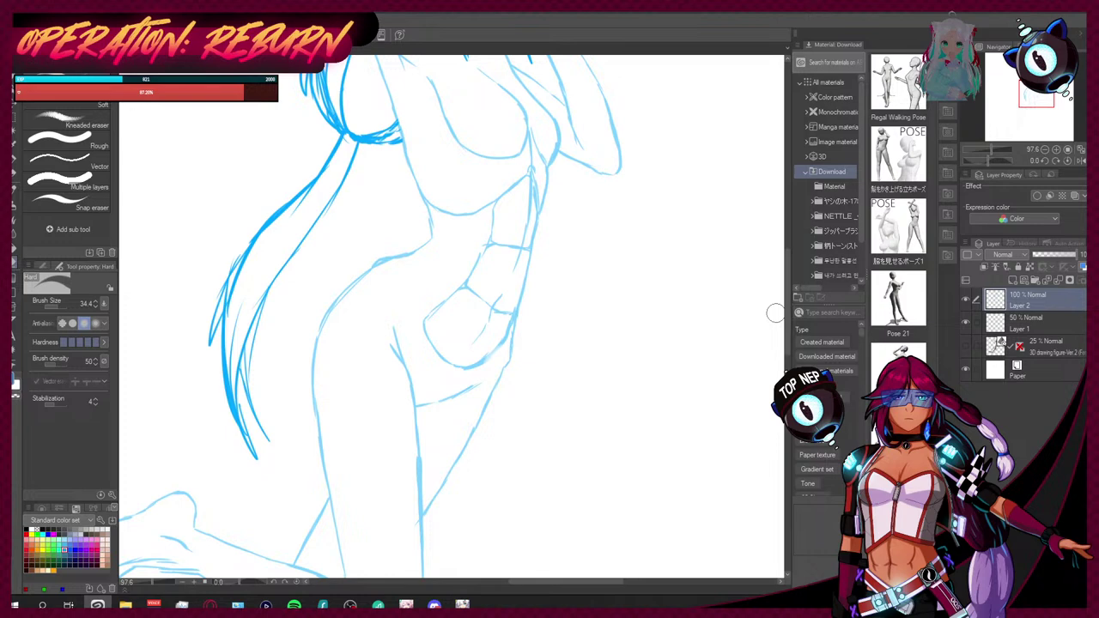
key(p)
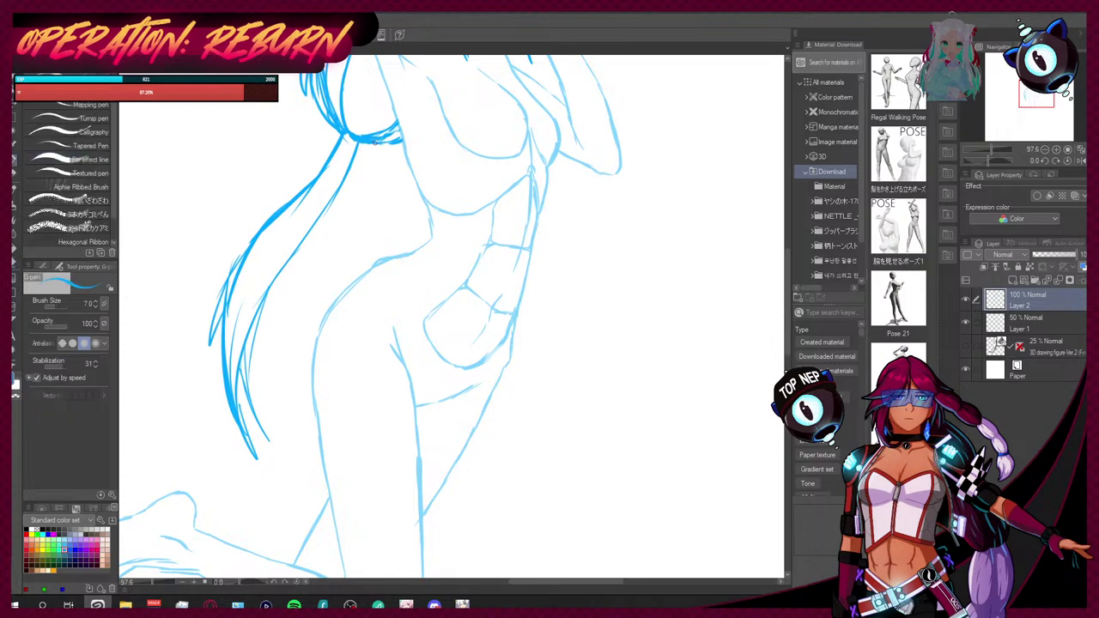
scroll(790, 277, up, 5)
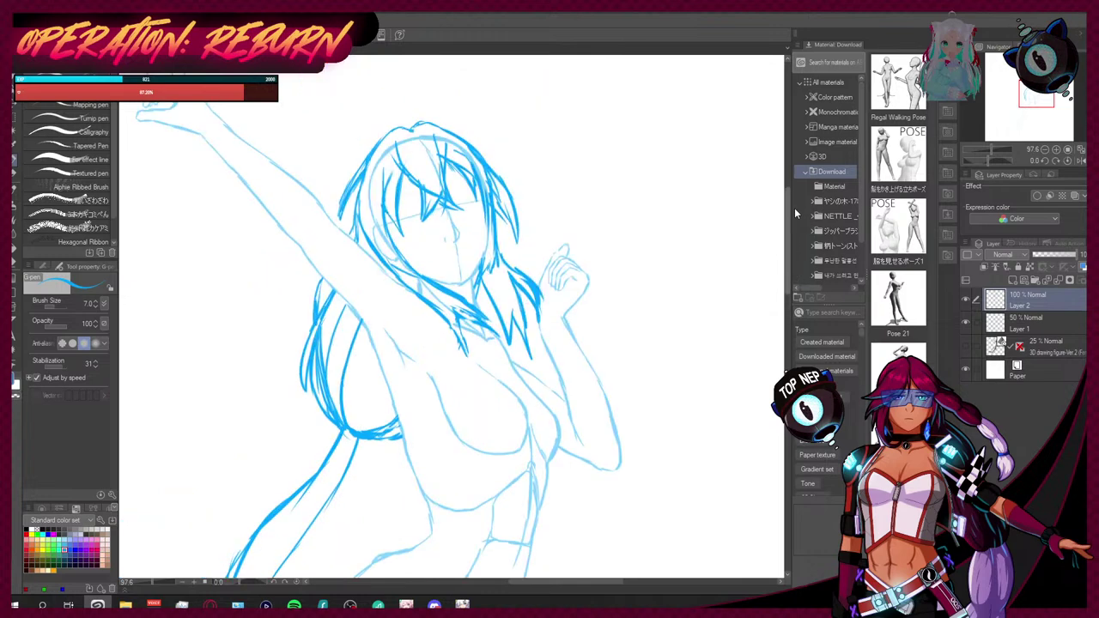
mouse_move(361, 180)
mouse_down()
mouse_move(400, 137)
mouse_move(429, 139)
mouse_up()
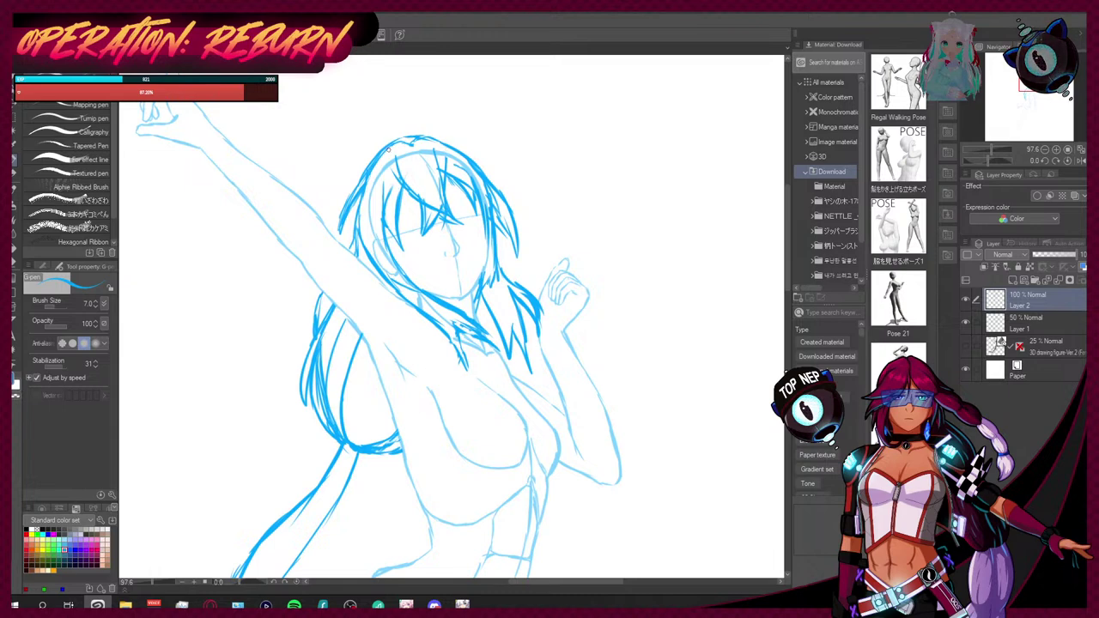
mouse_move(362, 217)
mouse_down()
mouse_move(376, 172)
mouse_move(397, 152)
mouse_up()
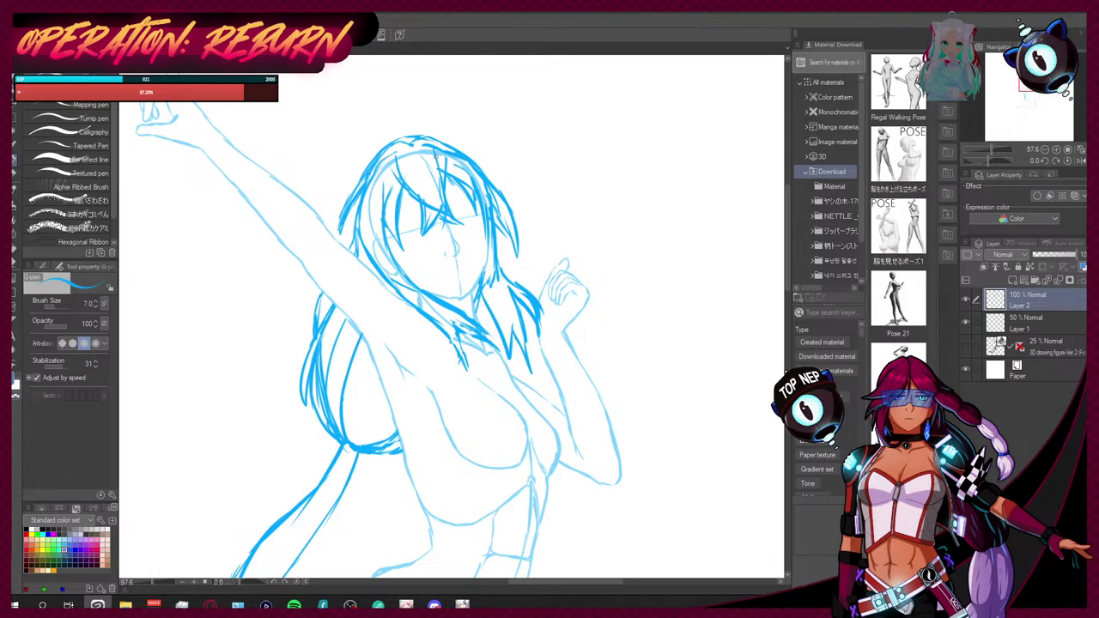
drag(401, 138, 416, 148)
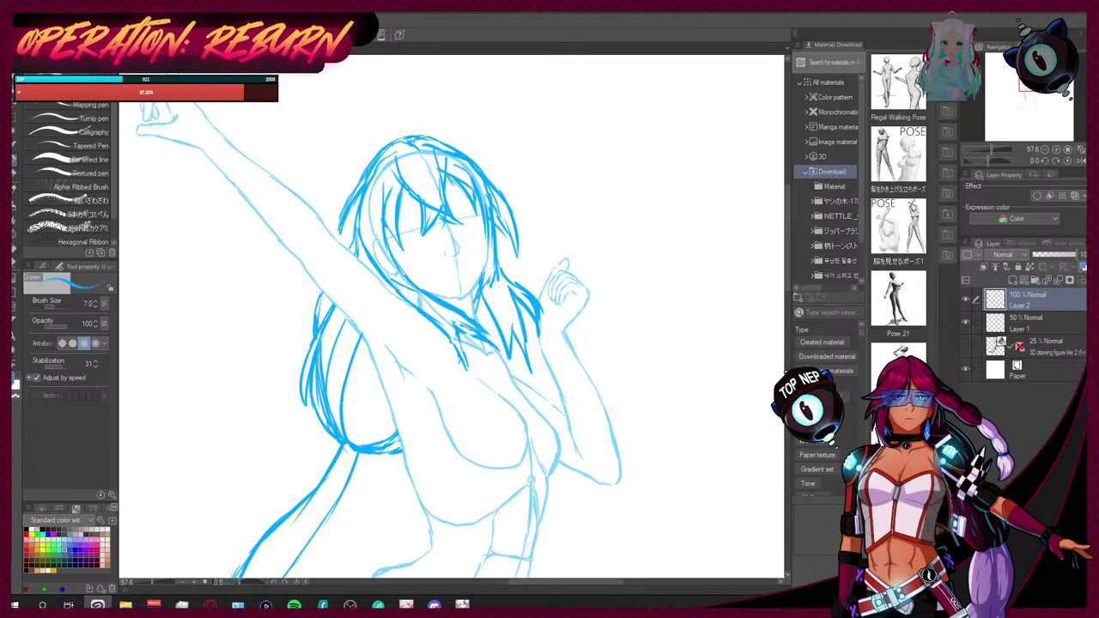
drag(417, 136, 466, 141)
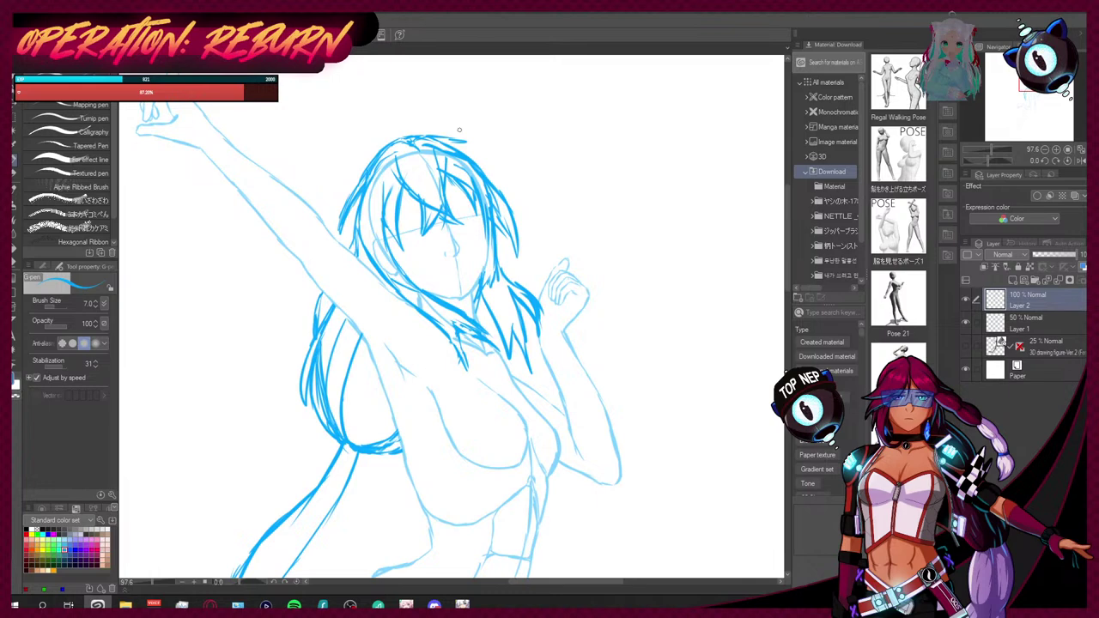
Step: Undo the last strokes on the crown of the head
key(ctrl+z)
key(ctrl+z)
key(ctrl+z)
Step: Draw a curled strand and a shorter strand beside it, both sticking up from the top of the head
mouse_move(405, 136)
mouse_down()
mouse_move(422, 98)
mouse_move(443, 103)
mouse_up()
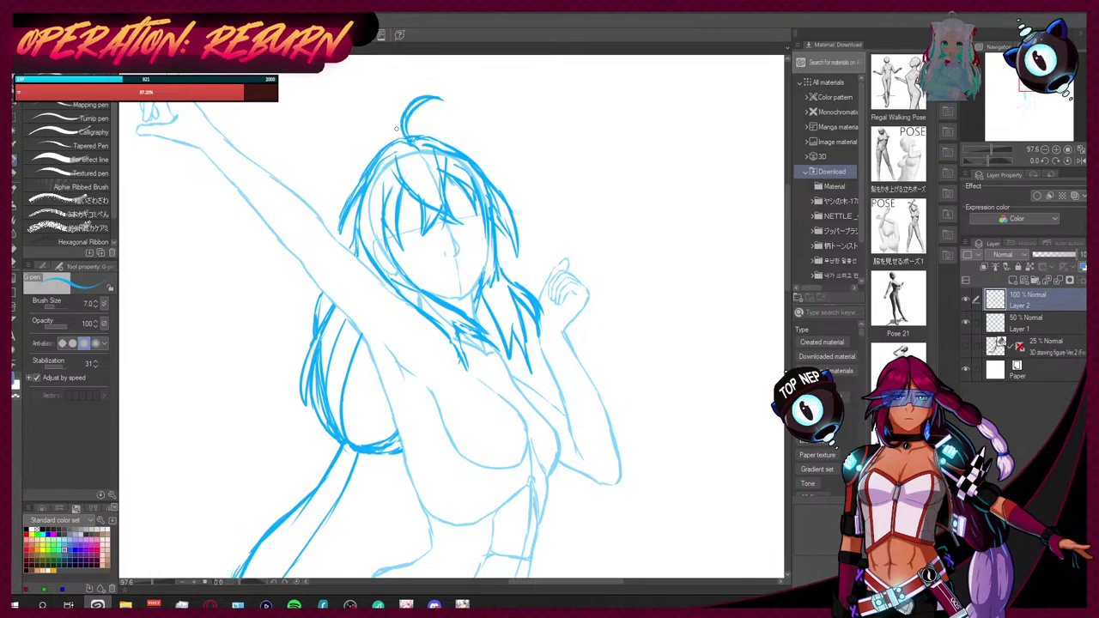
key(ctrl+z)
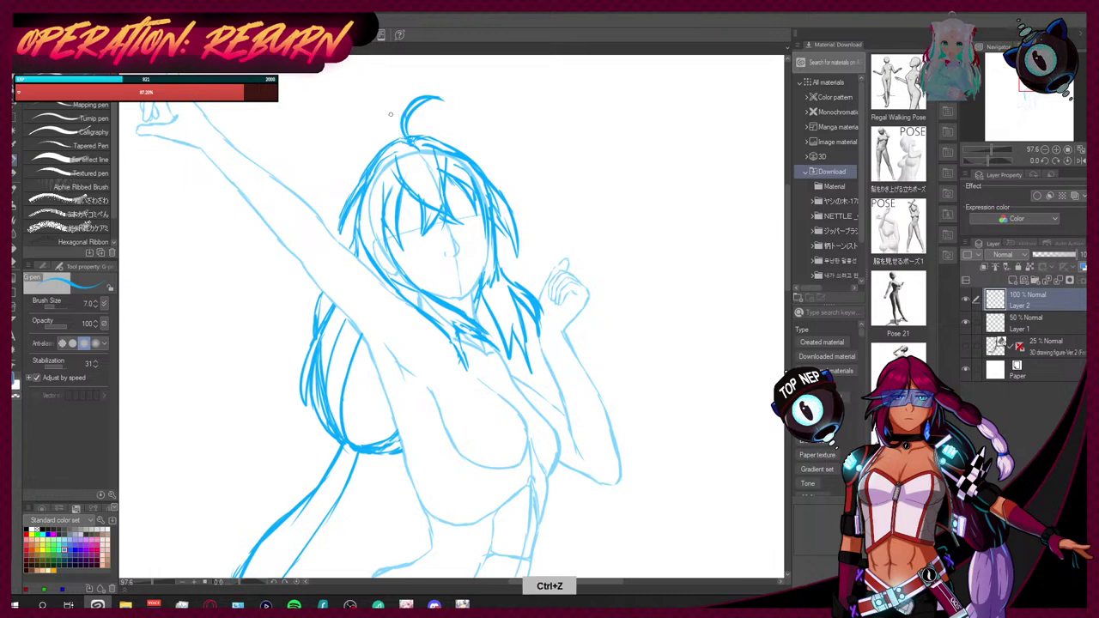
drag(401, 137, 386, 112)
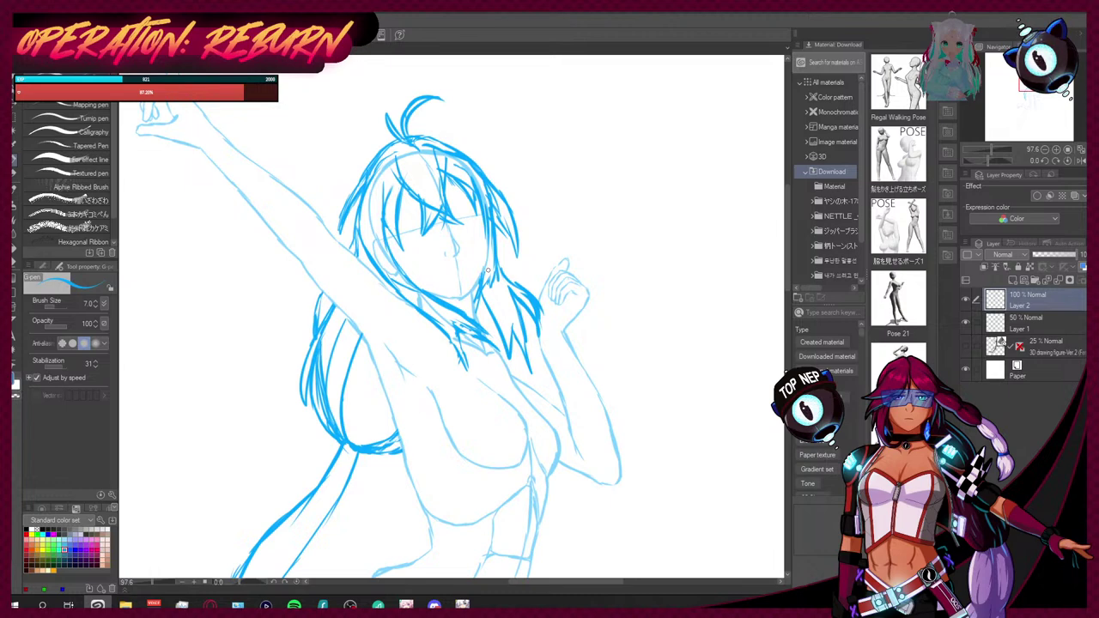
Step: Add strands along the crown and a spiky tuft on the hair's side near the raised arm, and collapse the material palette
drag(431, 139, 494, 175)
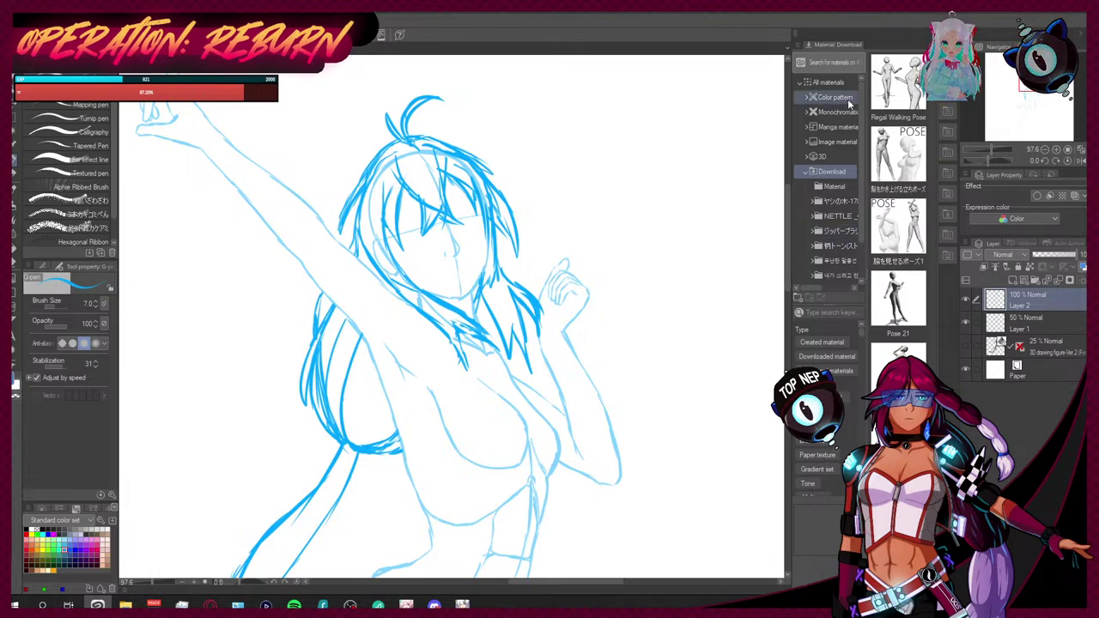
click(931, 101)
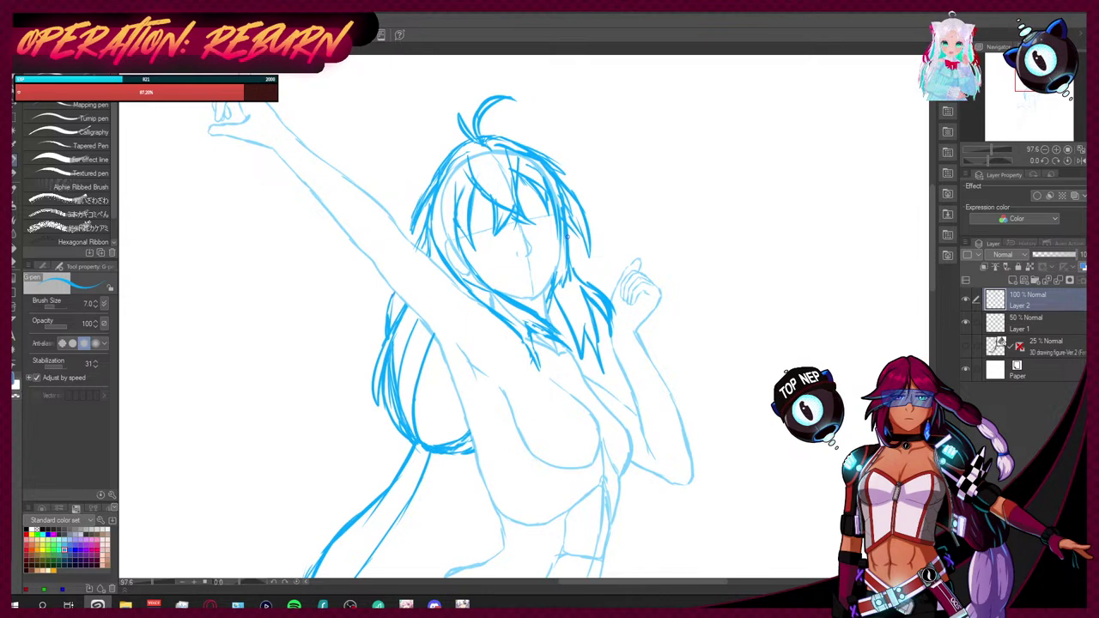
drag(421, 187, 407, 203)
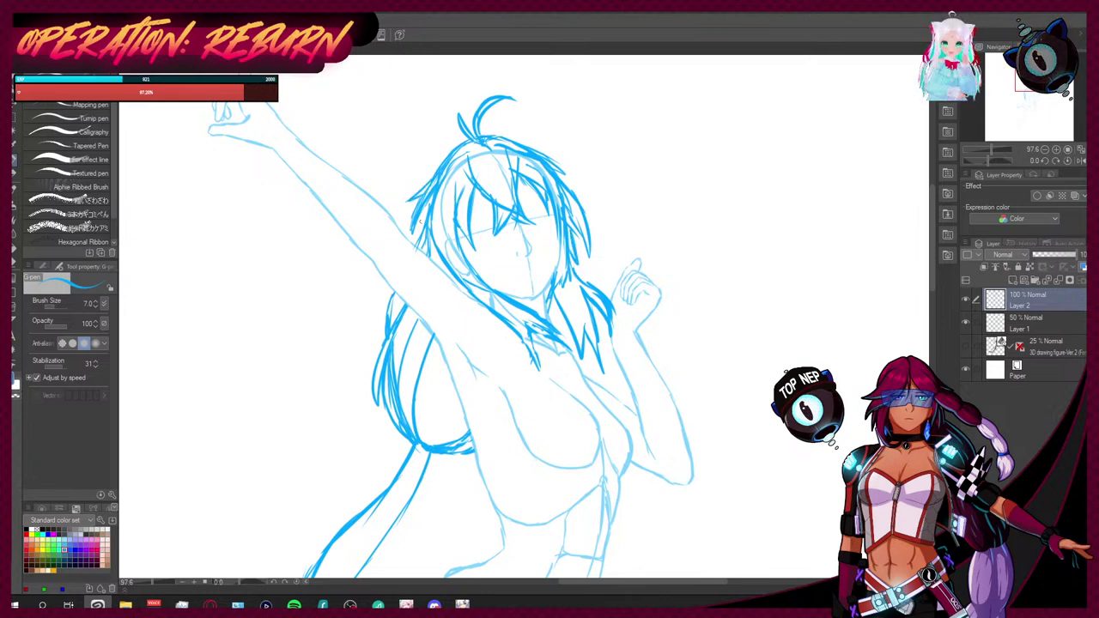
right_click(433, 249)
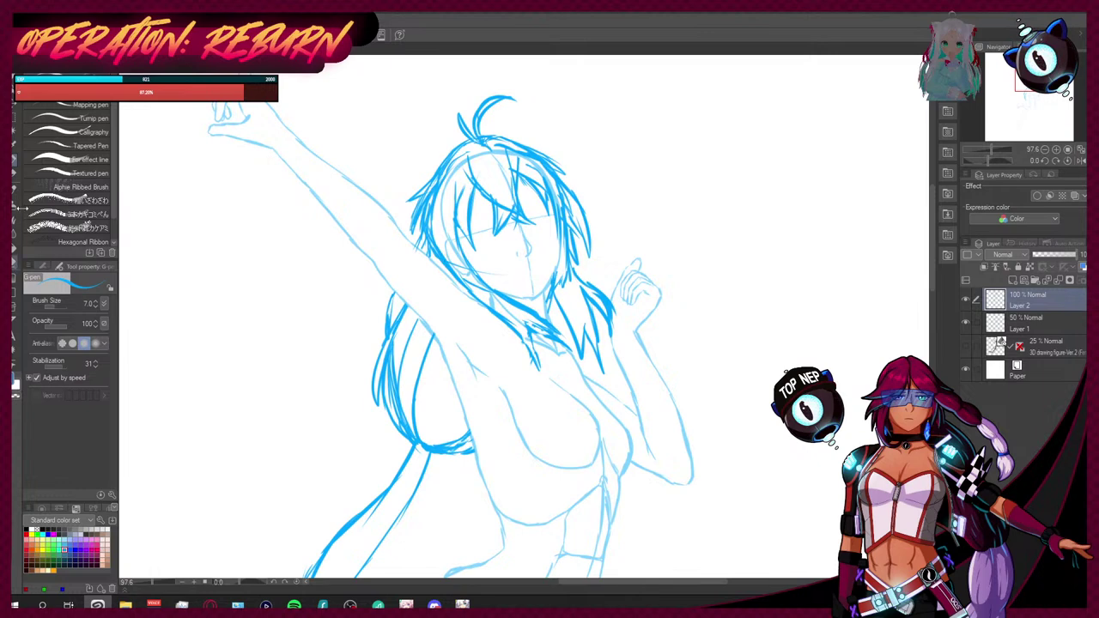
key(e)
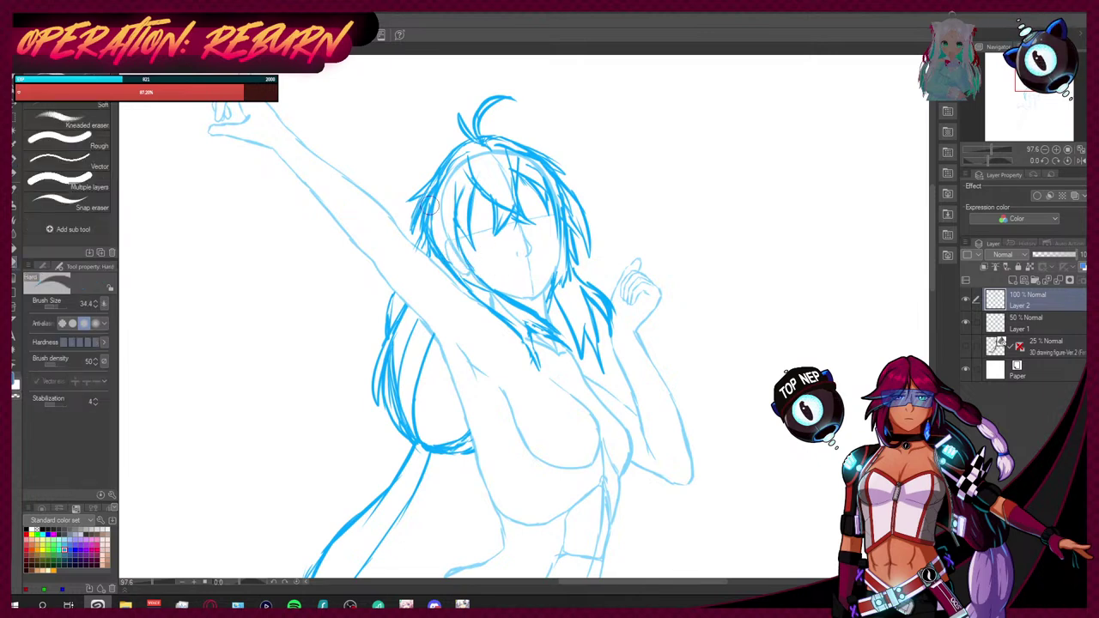
click(13, 161)
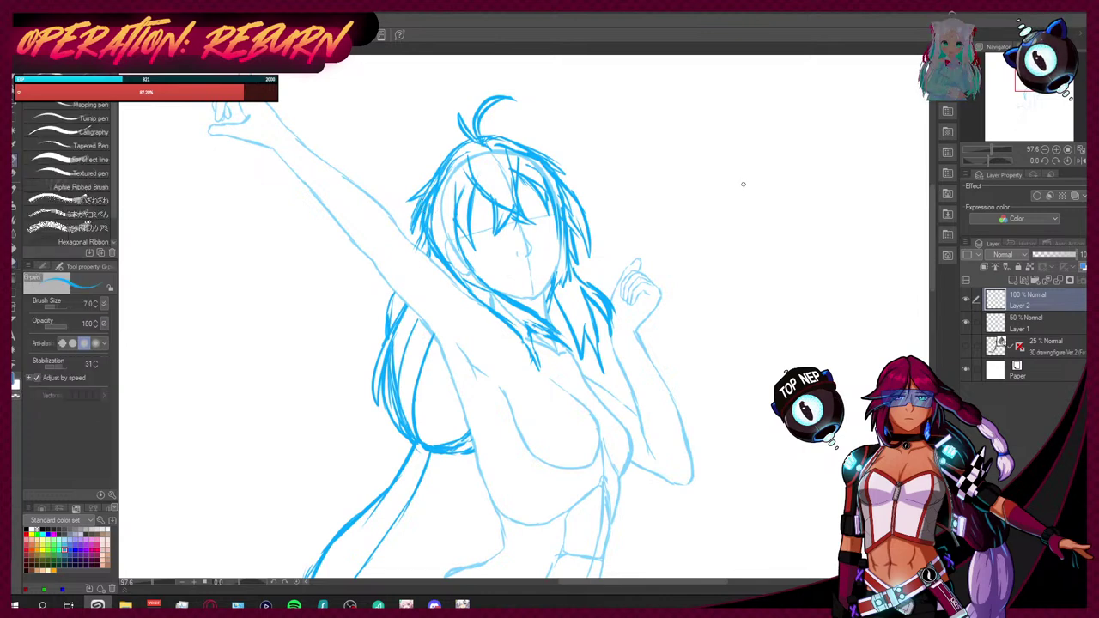
Step: Erase the two strands sticking up from the top of the head
mouse_move(933, 245)
mouse_down()
mouse_move(932, 323)
mouse_move(934, 230)
mouse_up()
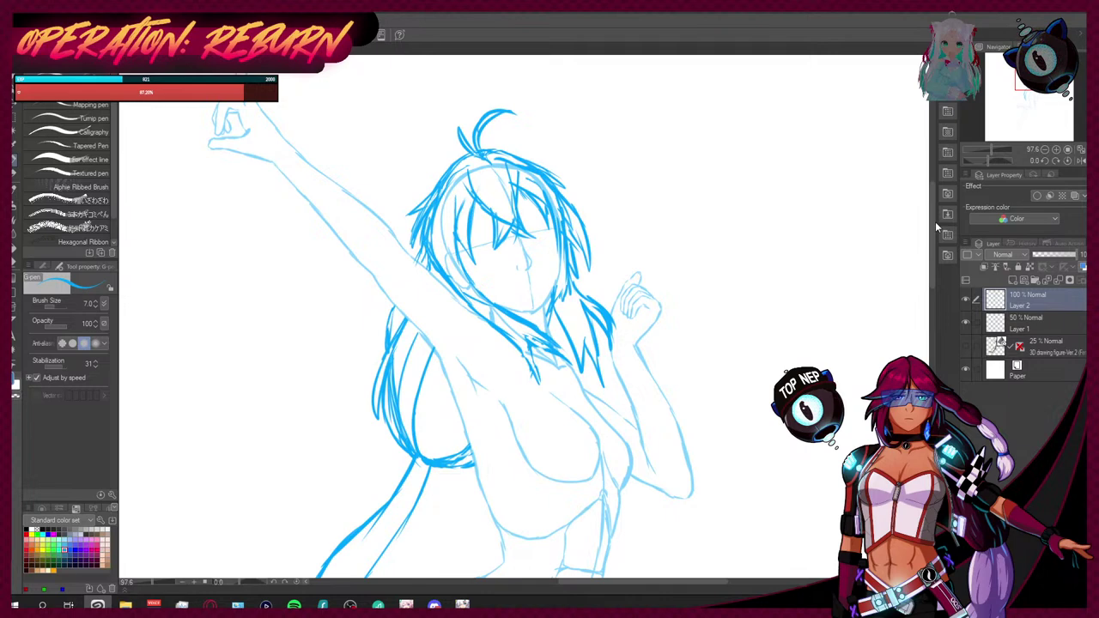
scroll(934, 243, up, 2)
scroll(918, 230, down, 1)
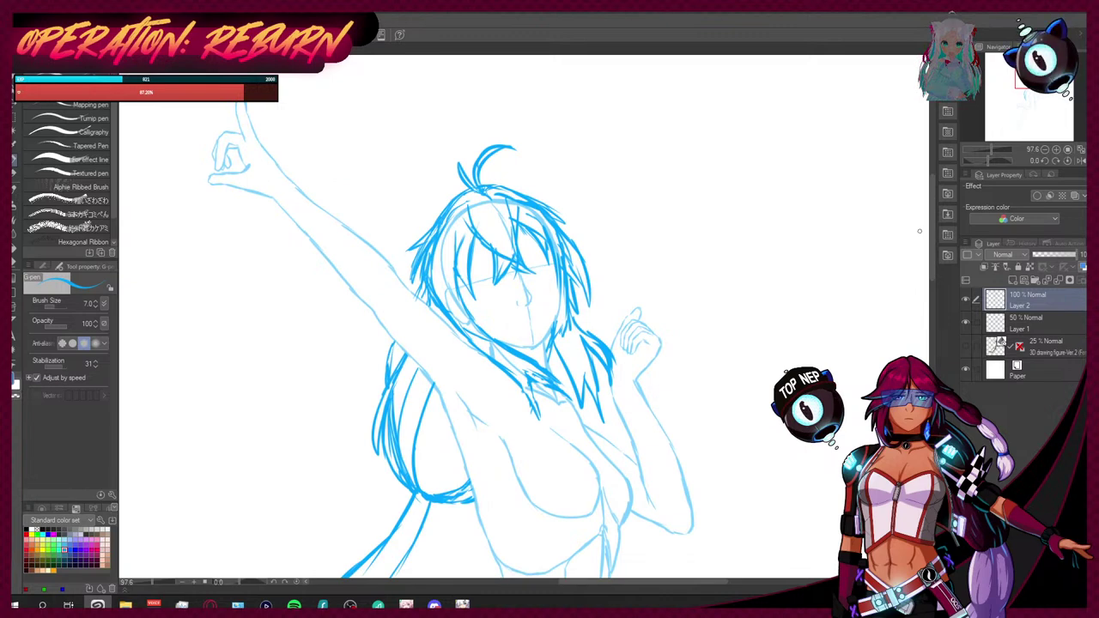
mouse_move(932, 242)
mouse_down()
mouse_move(930, 296)
mouse_move(931, 240)
mouse_up()
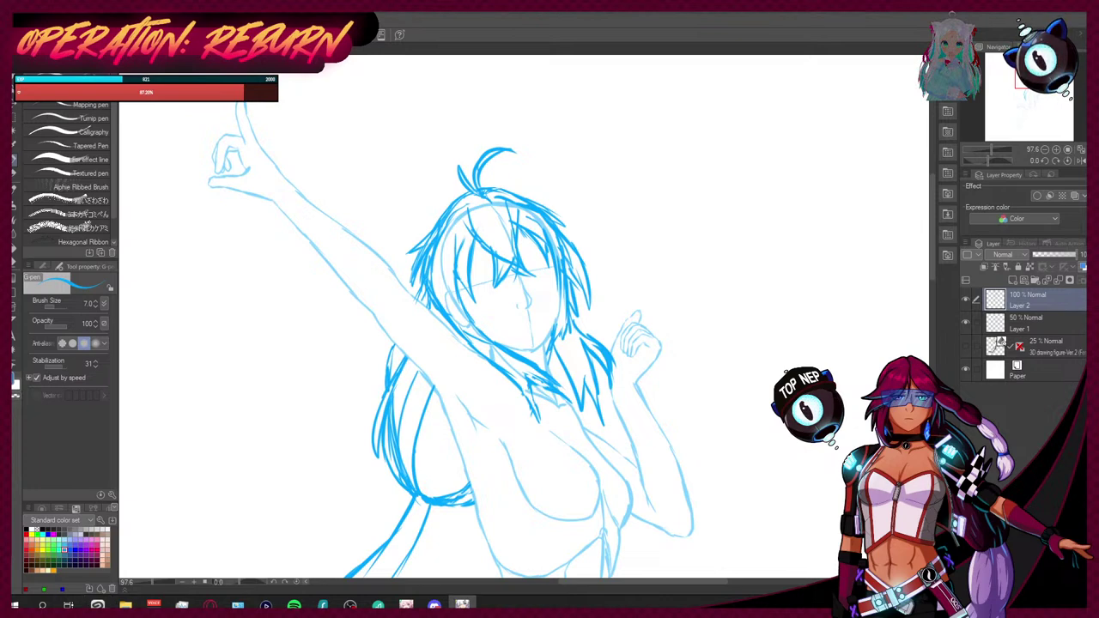
scroll(341, 271, up, 2)
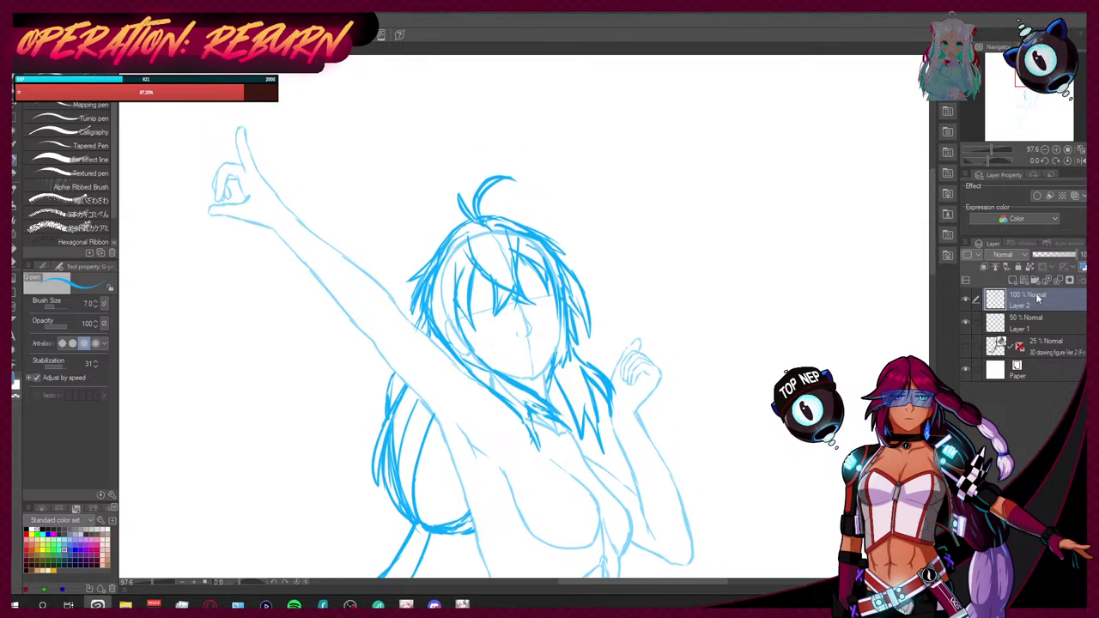
key(e)
mouse_move(510, 180)
mouse_down()
mouse_move(467, 189)
mouse_move(485, 181)
mouse_move(465, 204)
mouse_move(497, 187)
mouse_up()
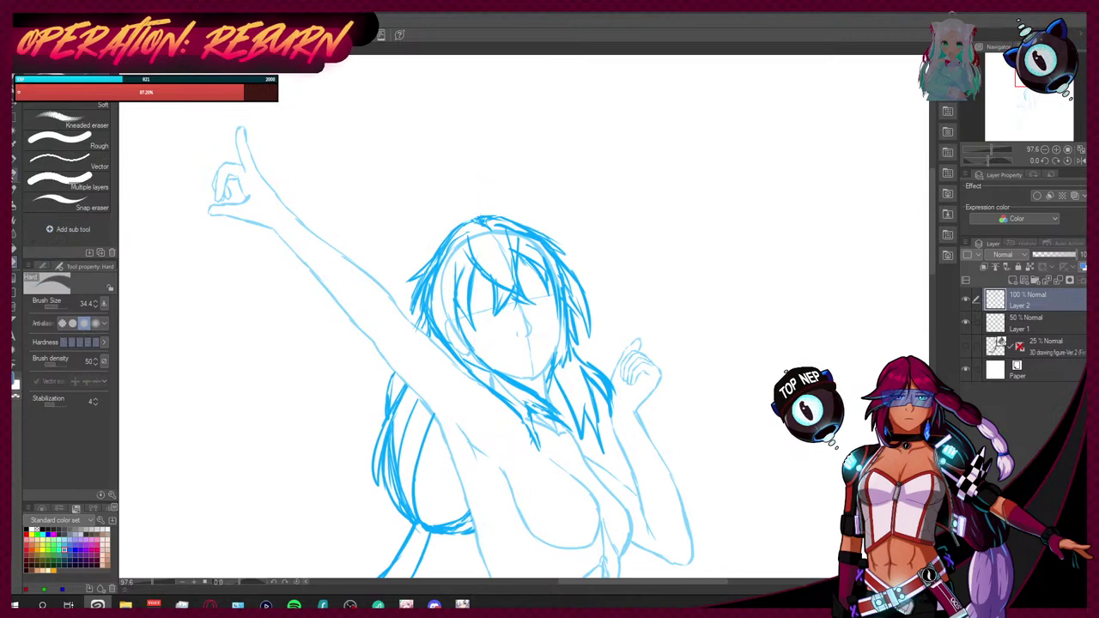
Step: Sketch a small round creature with ears and two eyes sitting on the head, and erase it
click(14, 160)
mouse_move(464, 225)
mouse_down()
mouse_move(452, 189)
mouse_move(485, 185)
mouse_move(511, 206)
mouse_move(472, 220)
mouse_move(471, 181)
mouse_move(488, 166)
mouse_move(494, 177)
mouse_up()
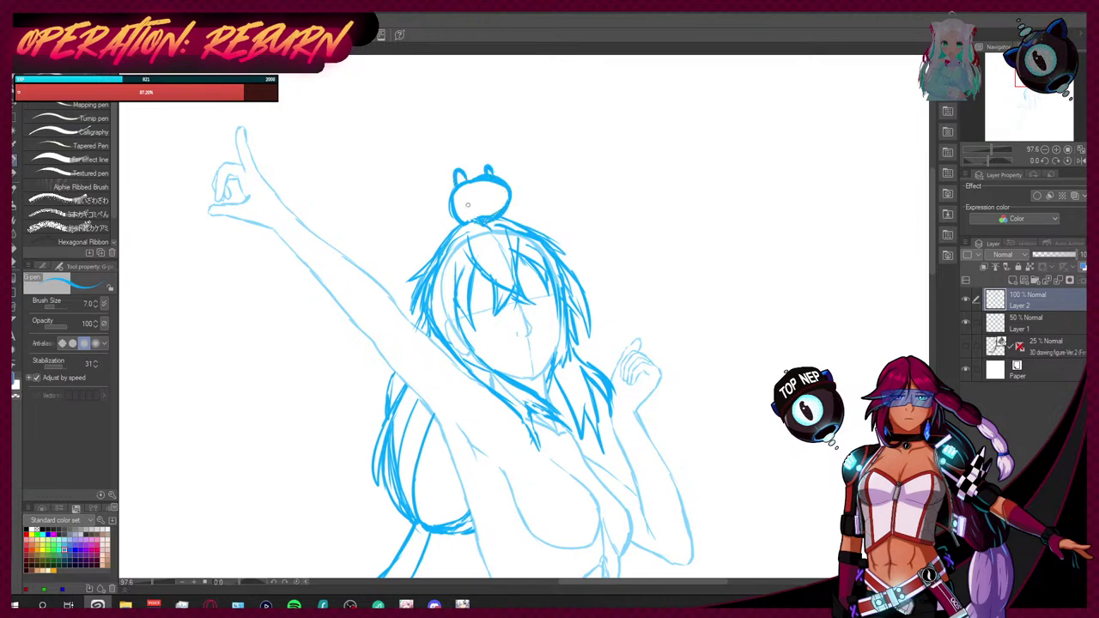
drag(467, 196, 487, 194)
key(e)
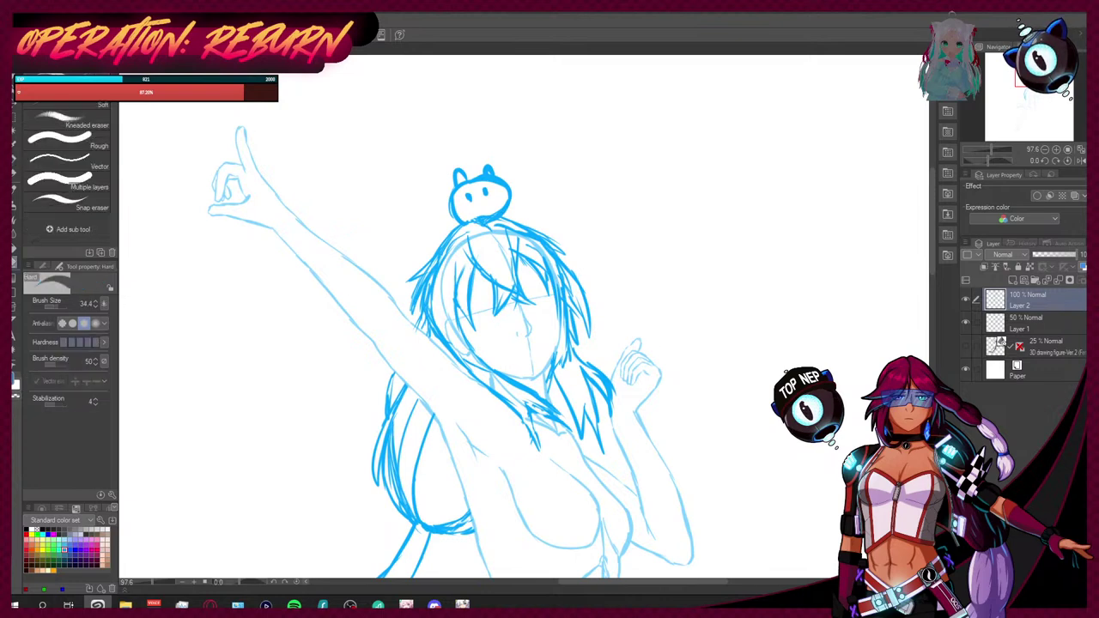
mouse_move(448, 182)
mouse_down()
mouse_move(508, 163)
mouse_move(439, 220)
mouse_move(515, 191)
mouse_up()
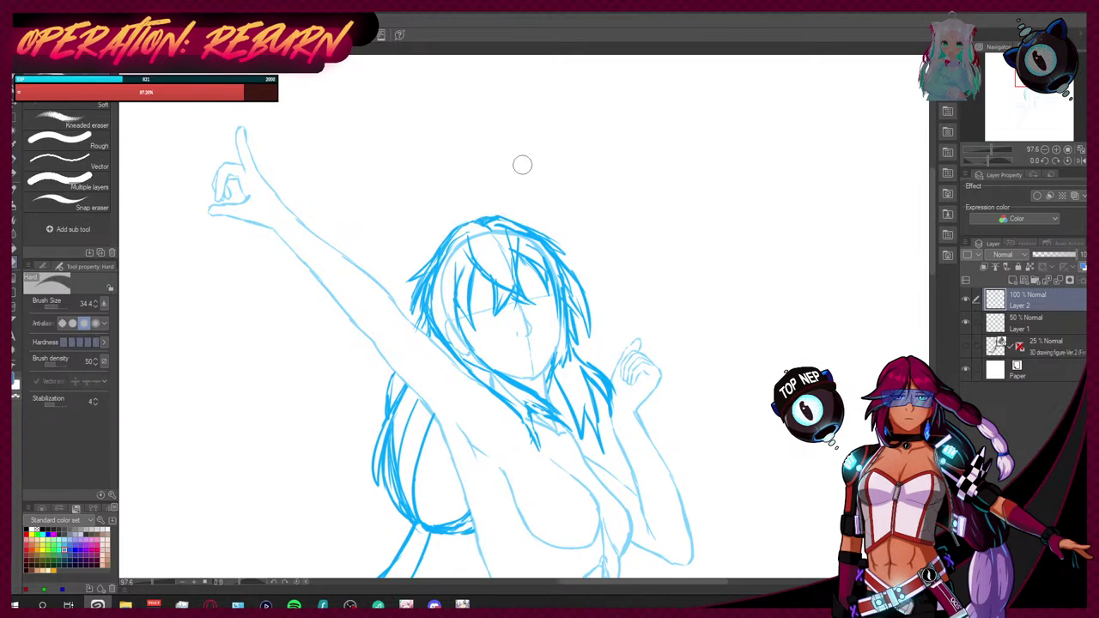
Step: Compare the figure with the hair layer hidden and shown, and add a new layer above the hair layer
key(p)
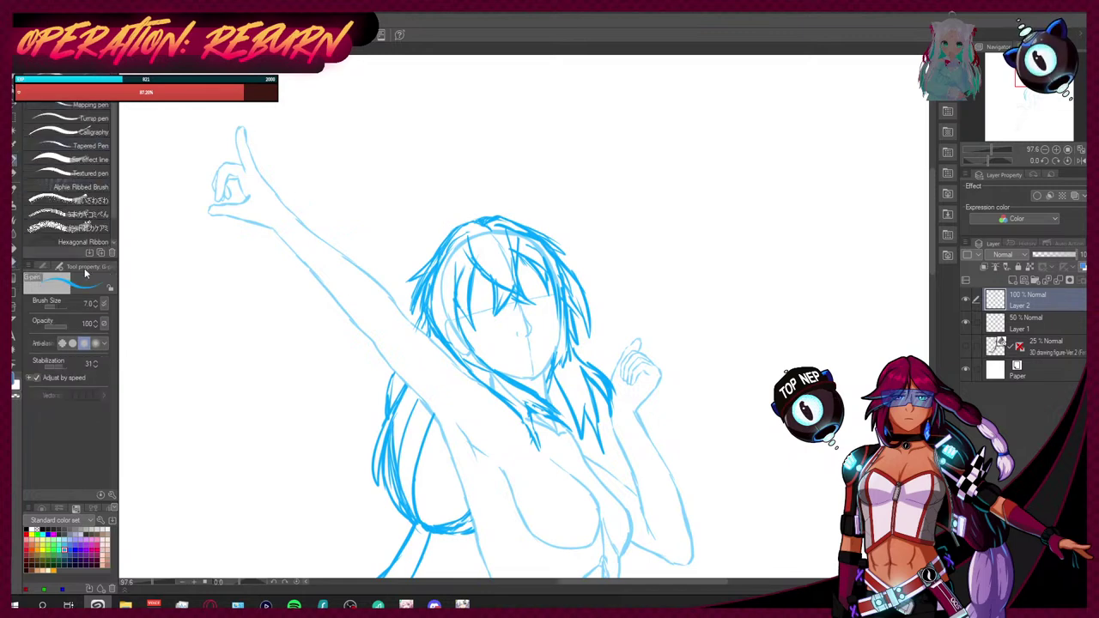
key(p)
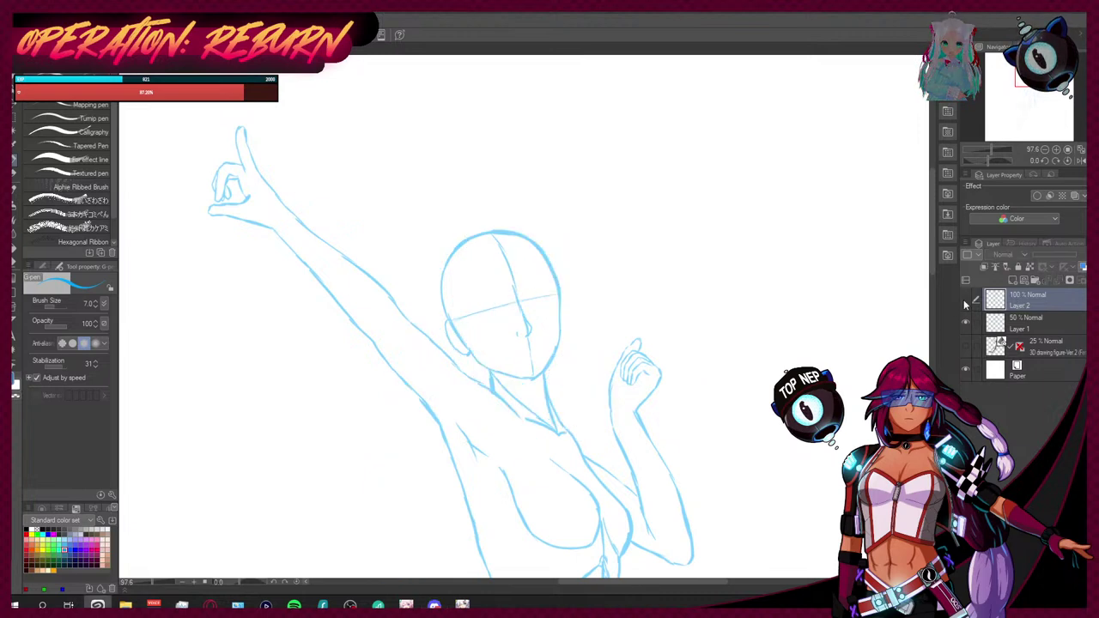
click(1018, 276)
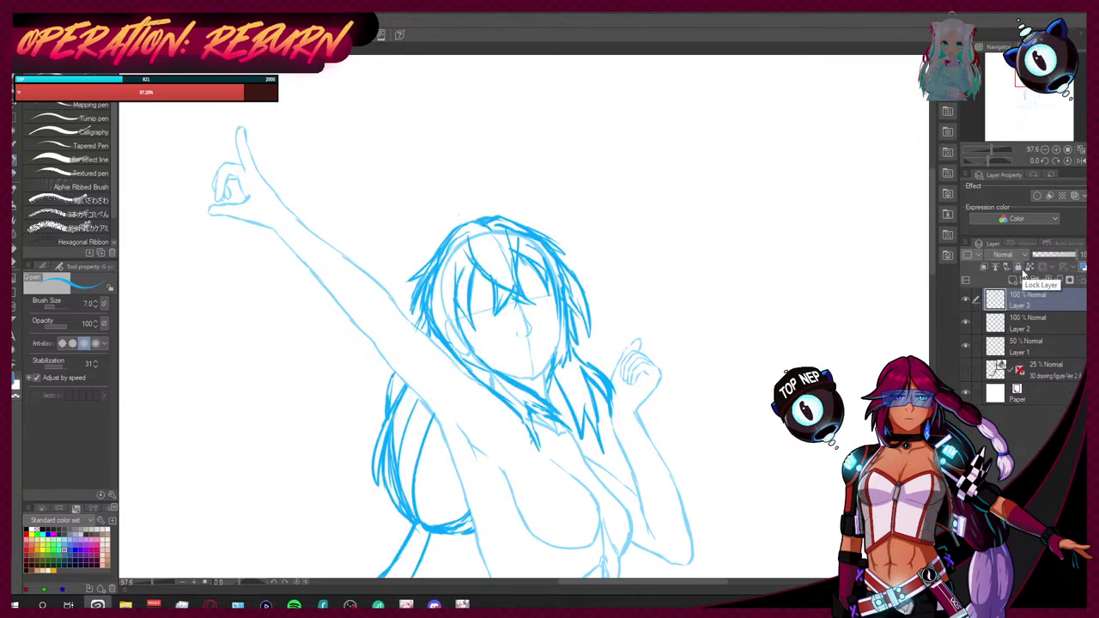
Step: Sketch a small cat-eared head with two oval eyes on the crown, erase it, and return to the G-pen
mouse_move(457, 215)
mouse_down()
mouse_move(482, 225)
mouse_move(510, 199)
mouse_move(503, 209)
mouse_move(453, 204)
mouse_move(459, 196)
mouse_move(464, 210)
mouse_up()
mouse_move(498, 196)
mouse_down()
mouse_move(501, 187)
mouse_move(503, 210)
mouse_move(439, 178)
mouse_move(507, 171)
mouse_move(513, 201)
mouse_up()
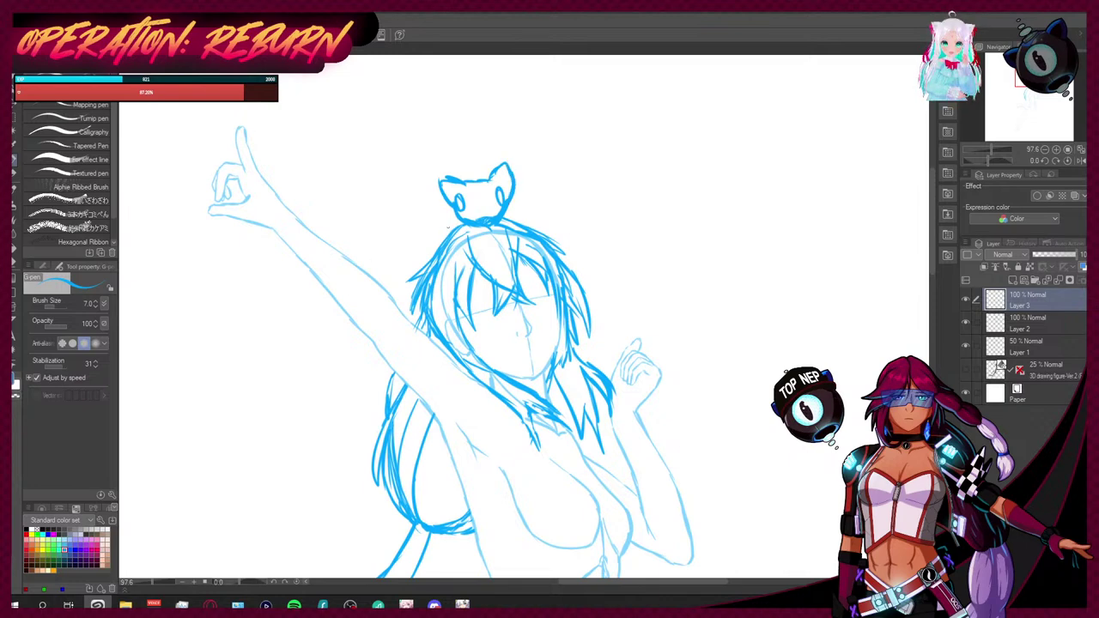
key(e)
mouse_move(459, 189)
mouse_down()
mouse_move(429, 183)
mouse_move(433, 205)
mouse_move(457, 213)
mouse_move(510, 203)
mouse_move(493, 192)
mouse_up()
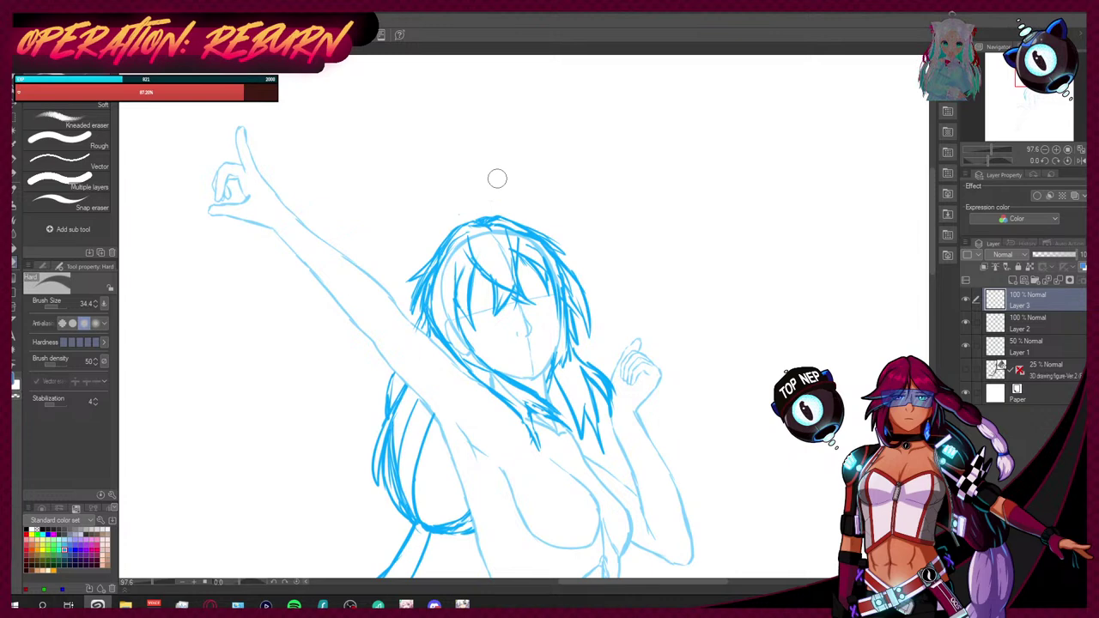
key(p)
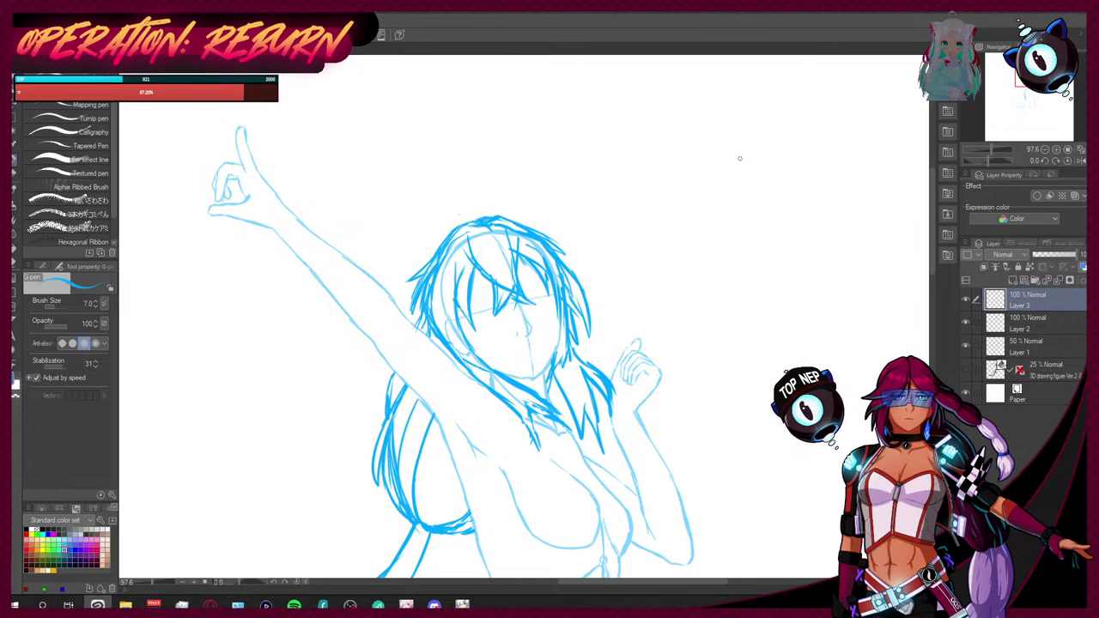
Step: Sketch a small round animal head with ears, eyes and an outer hood on top of the character's head
mouse_move(454, 224)
mouse_down()
mouse_move(455, 195)
mouse_move(477, 182)
mouse_move(505, 202)
mouse_move(495, 220)
mouse_move(478, 218)
mouse_move(485, 171)
mouse_move(502, 187)
mouse_move(462, 195)
mouse_up()
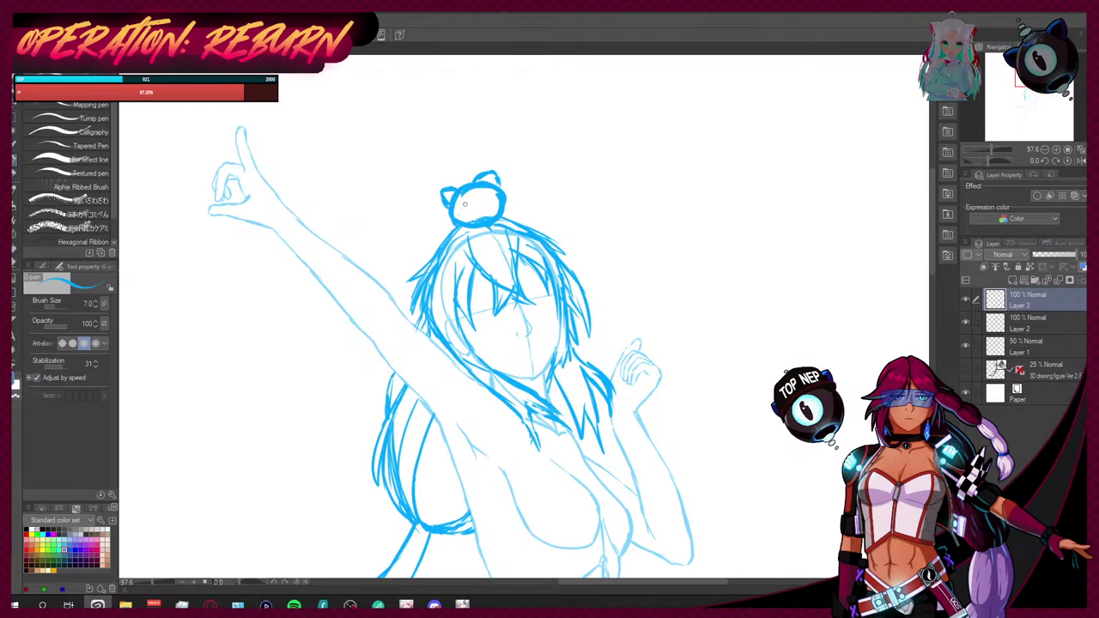
click(484, 199)
mouse_move(437, 208)
mouse_down()
mouse_move(454, 175)
mouse_move(440, 183)
mouse_move(468, 163)
mouse_move(512, 189)
mouse_up()
drag(436, 206, 441, 216)
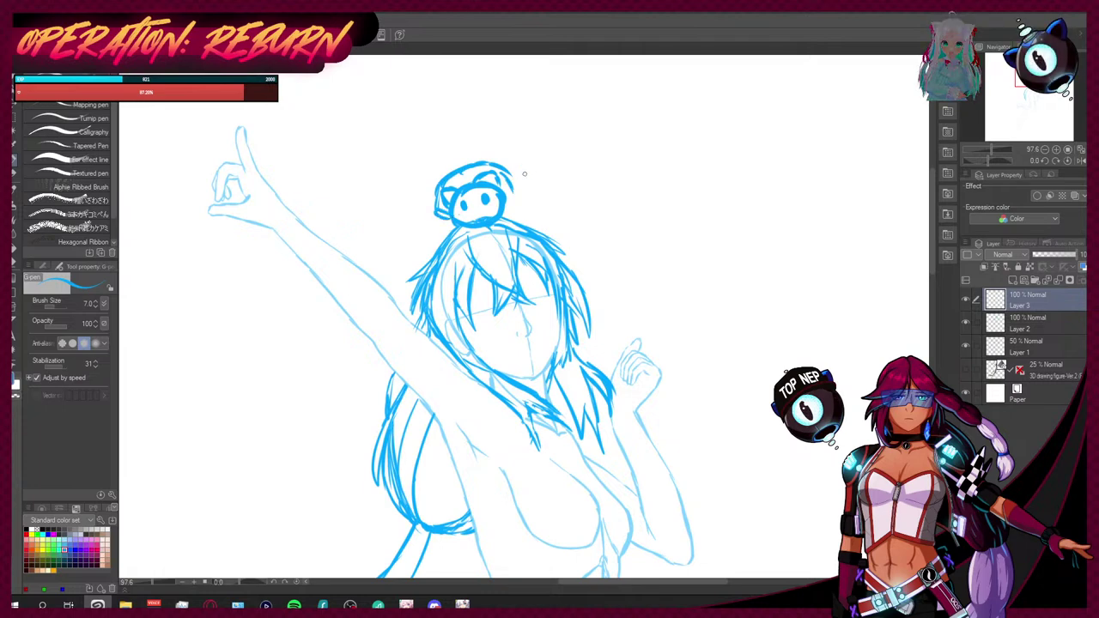
mouse_move(505, 190)
mouse_down()
mouse_move(517, 195)
mouse_move(506, 207)
mouse_up()
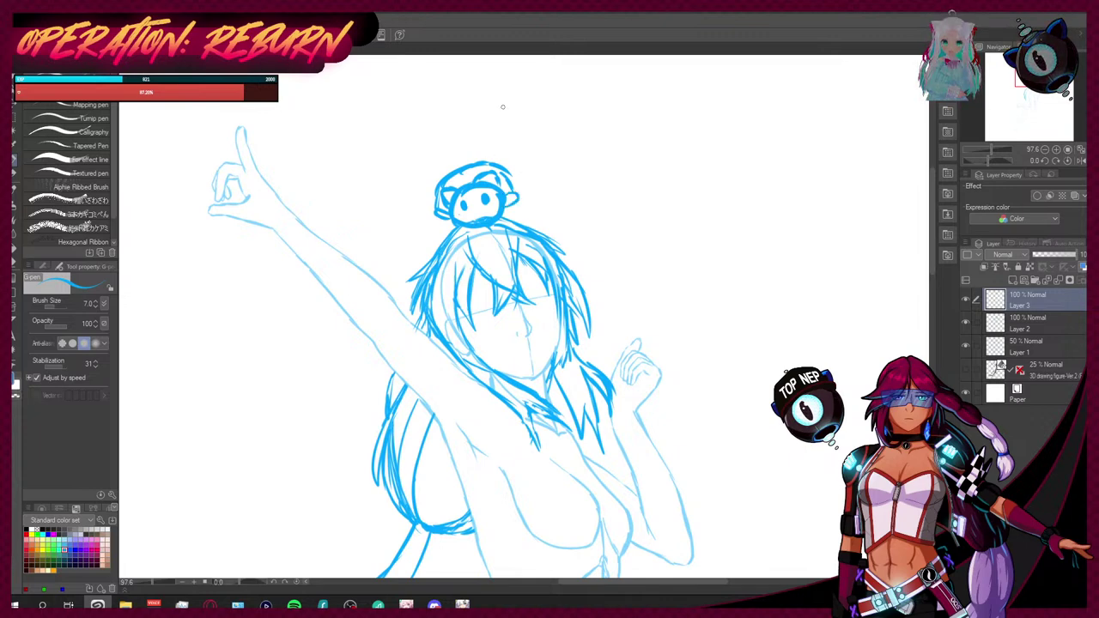
Step: Add a scalloped frill around the small animal's head and a flame-shaped tuft above it
mouse_move(433, 199)
mouse_down()
mouse_move(439, 174)
mouse_move(494, 162)
mouse_move(515, 192)
mouse_up()
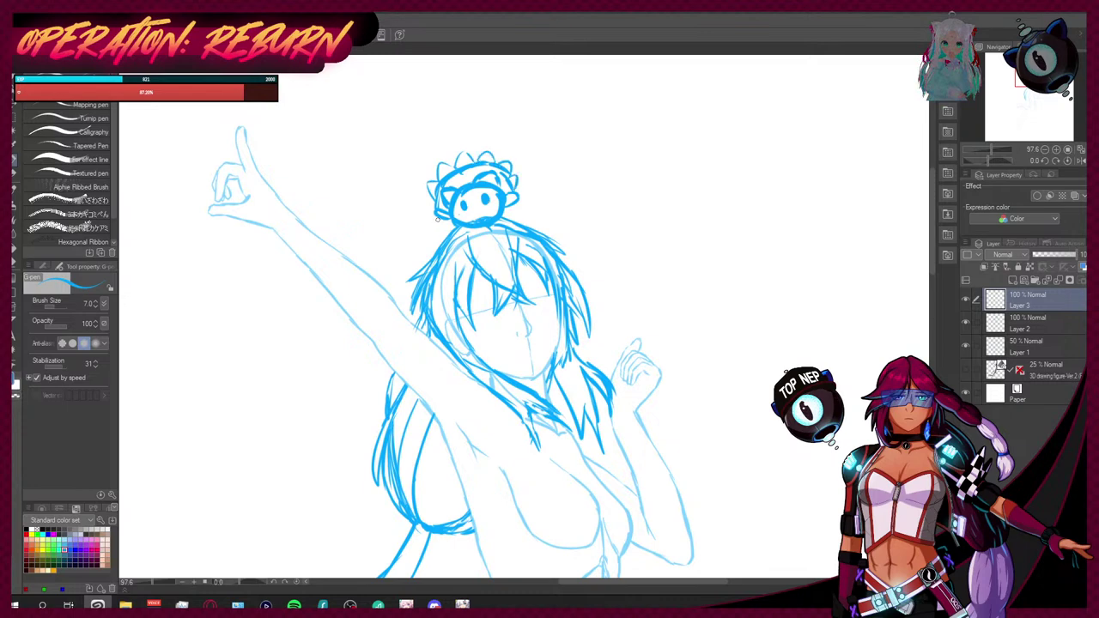
mouse_move(435, 218)
mouse_down()
mouse_move(436, 234)
mouse_move(455, 239)
mouse_move(520, 203)
mouse_up()
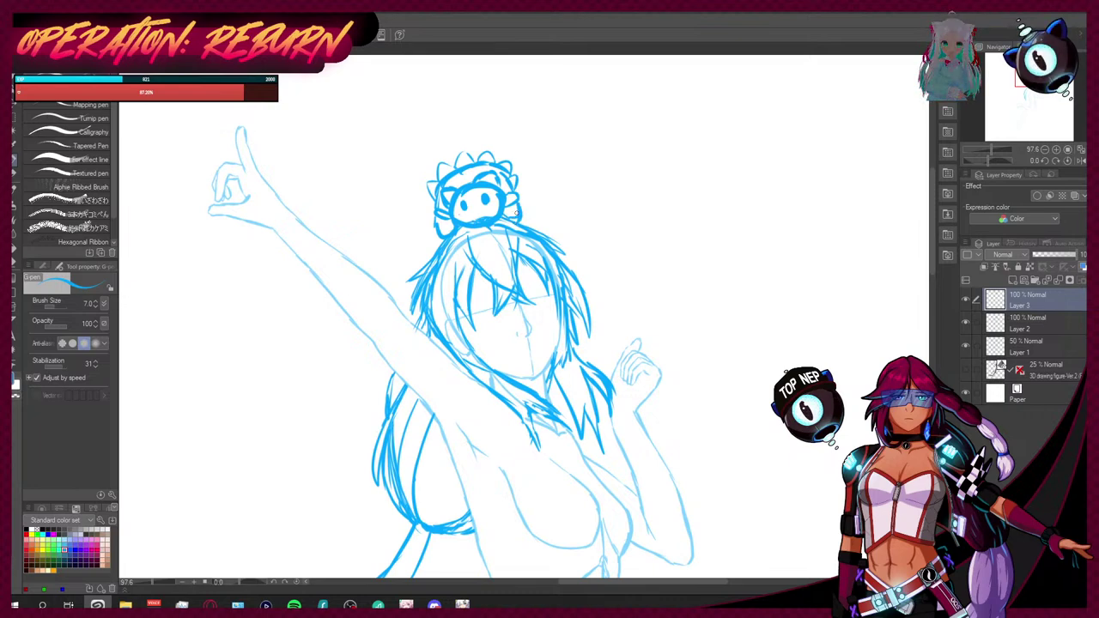
key(e)
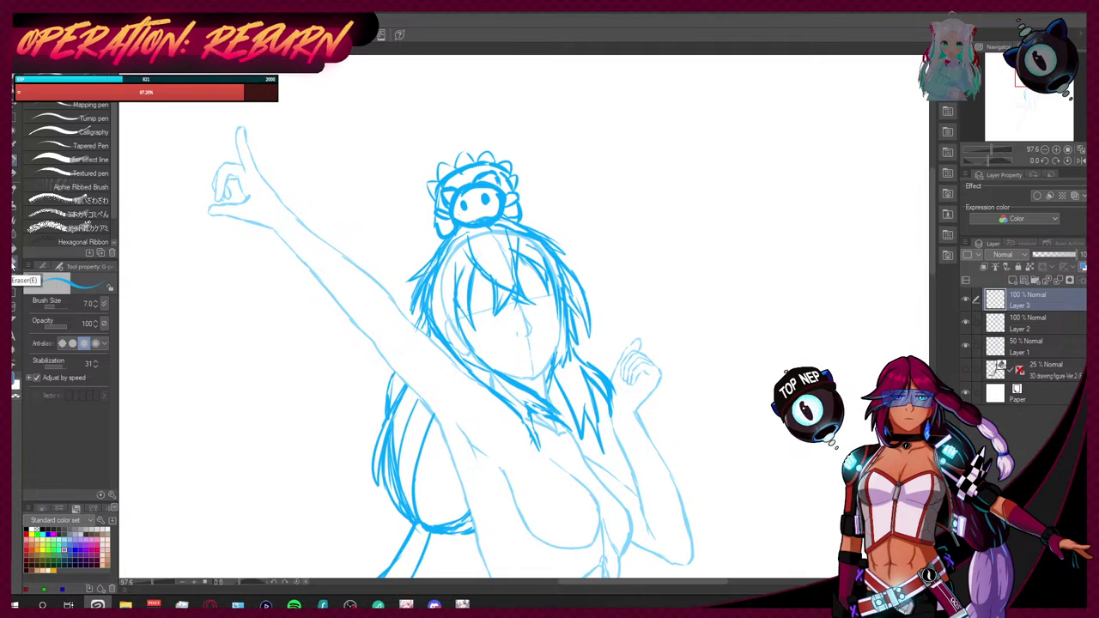
key(p)
mouse_move(448, 163)
mouse_down()
mouse_move(471, 129)
mouse_move(478, 156)
mouse_up()
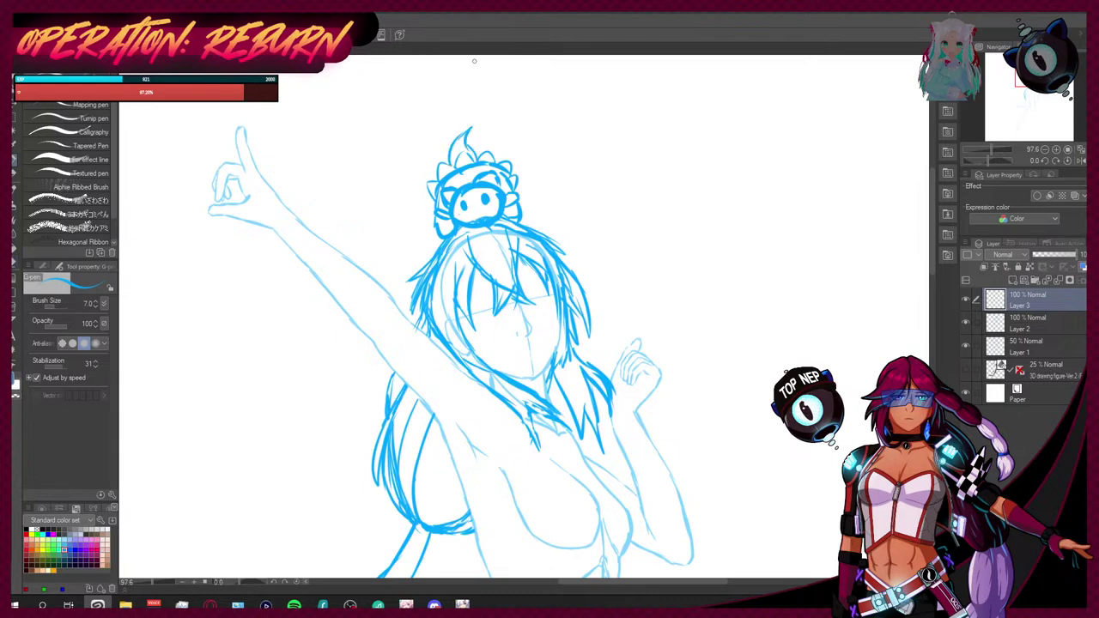
scroll(472, 172, down, 3)
scroll(472, 171, up, 4)
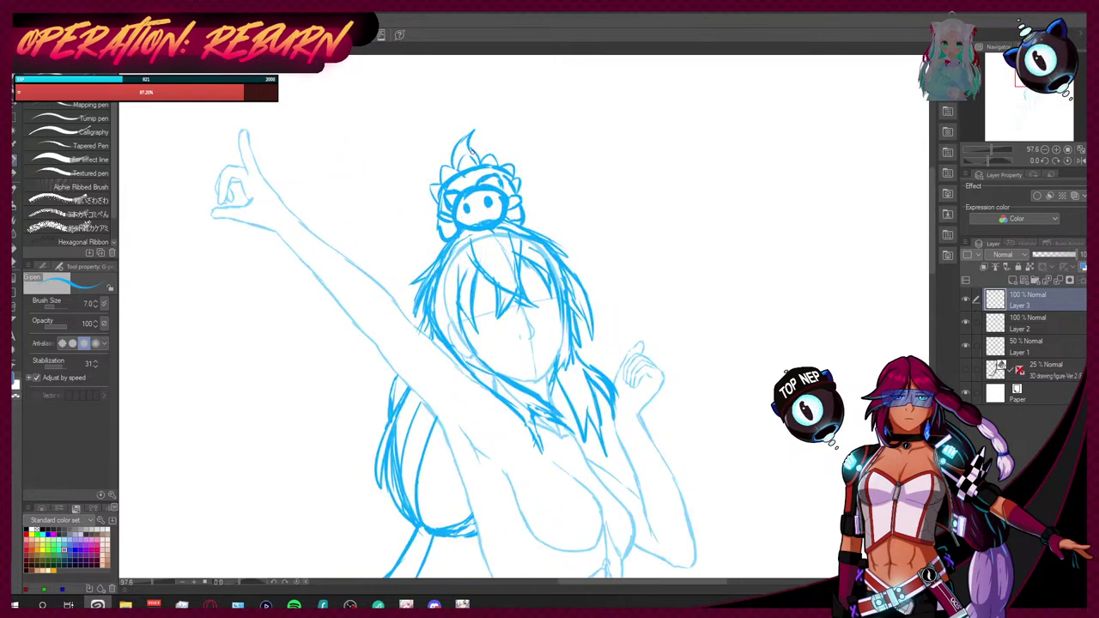
Step: Erase the whole animal sketch above the character's hair on Layer 3
key(e)
mouse_move(433, 158)
mouse_down()
mouse_move(509, 141)
mouse_move(436, 215)
mouse_move(498, 197)
mouse_move(442, 245)
mouse_move(474, 237)
mouse_up()
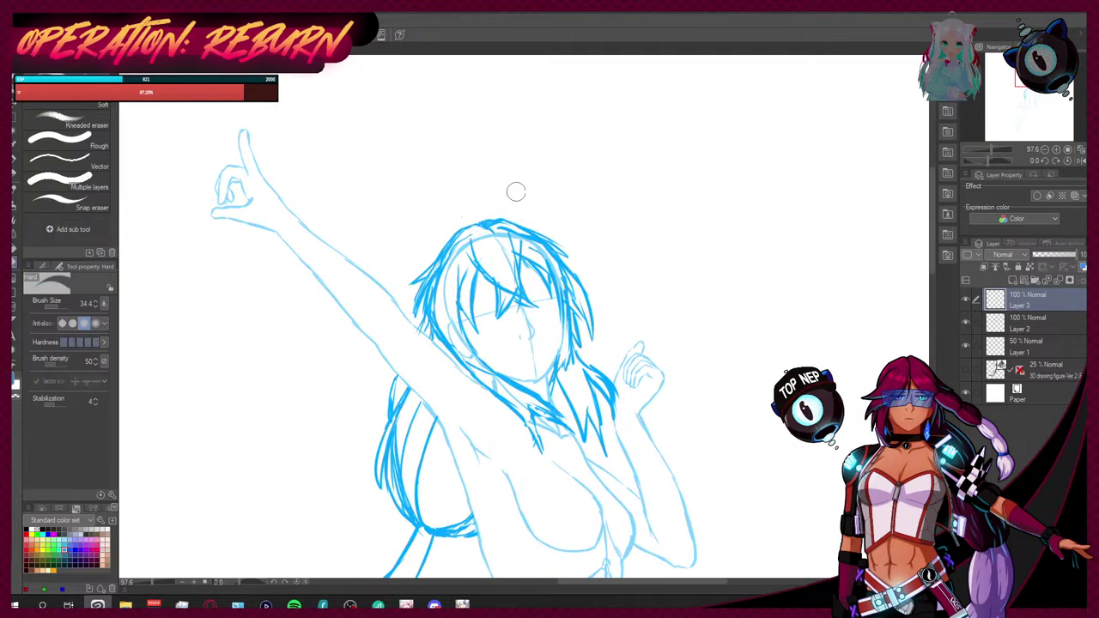
key(ctrl+Tab)
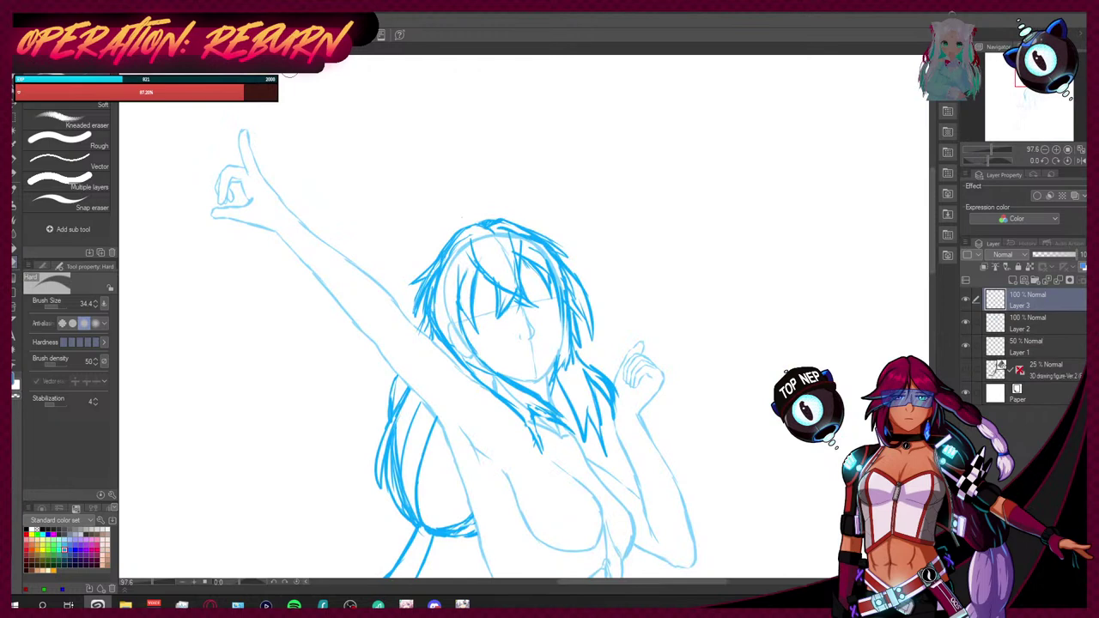
scroll(335, 200, up, 2)
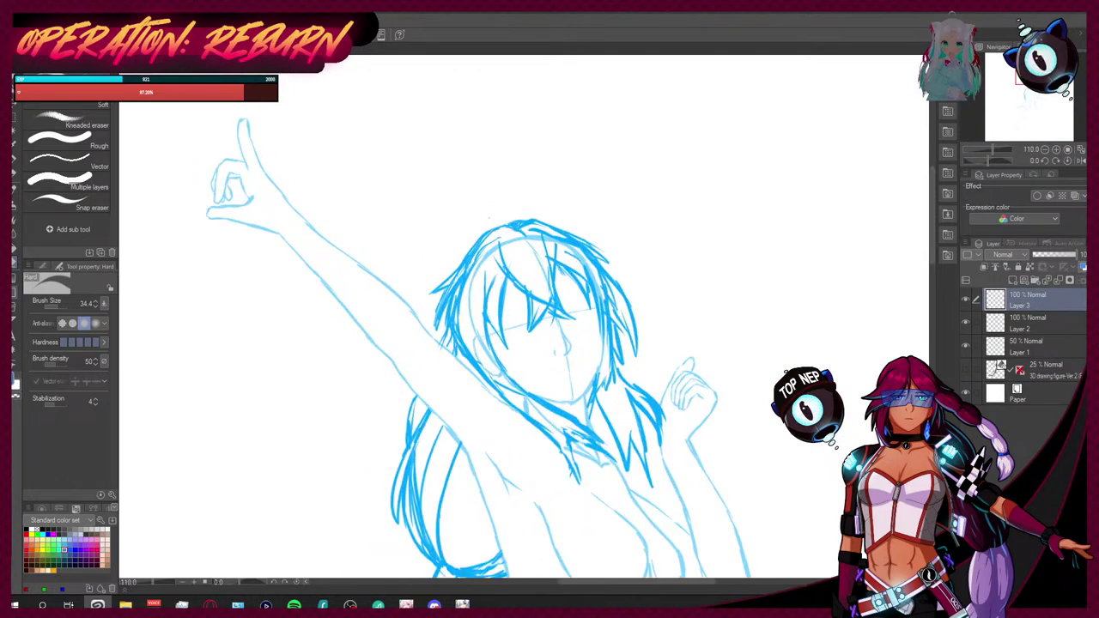
key(alt+[)
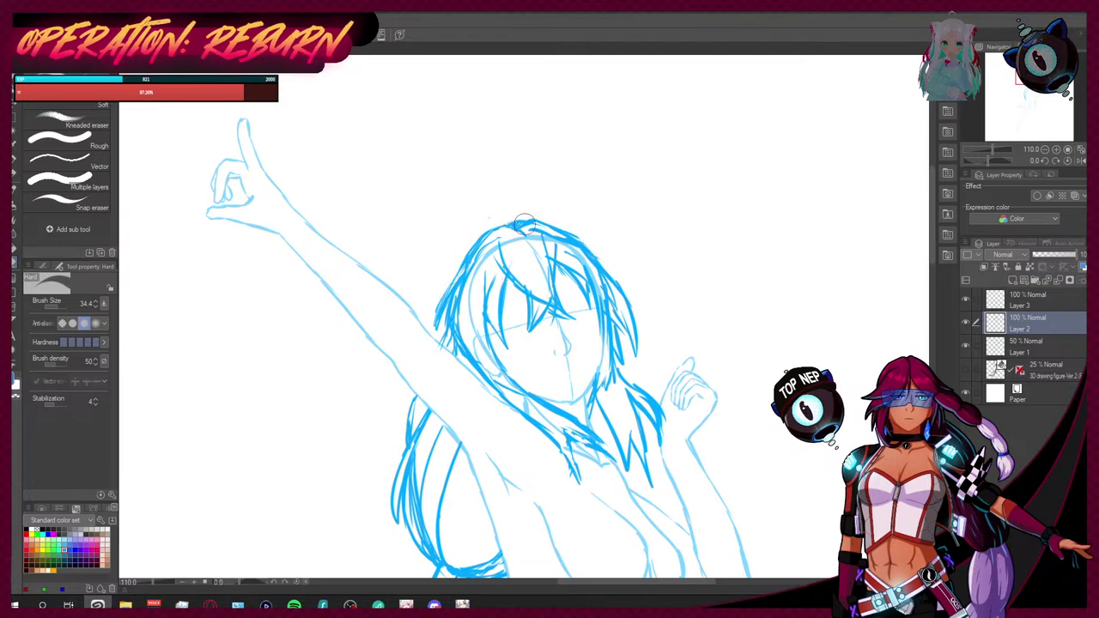
scroll(601, 221, down, 3)
scroll(523, 222, down, 2)
scroll(533, 224, up, 3)
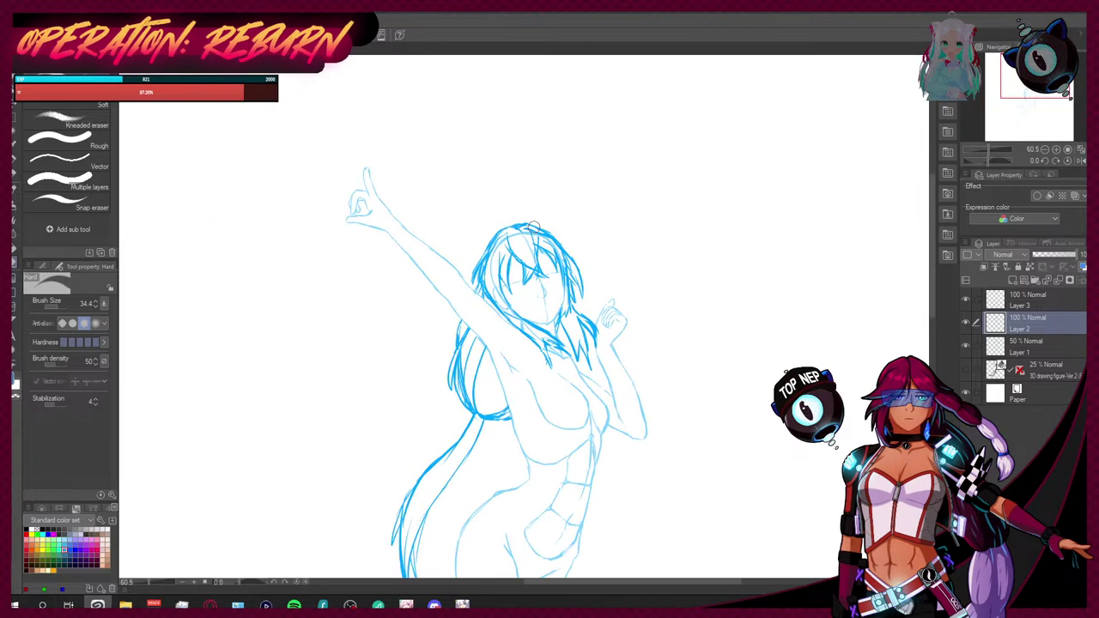
scroll(533, 226, up, 1)
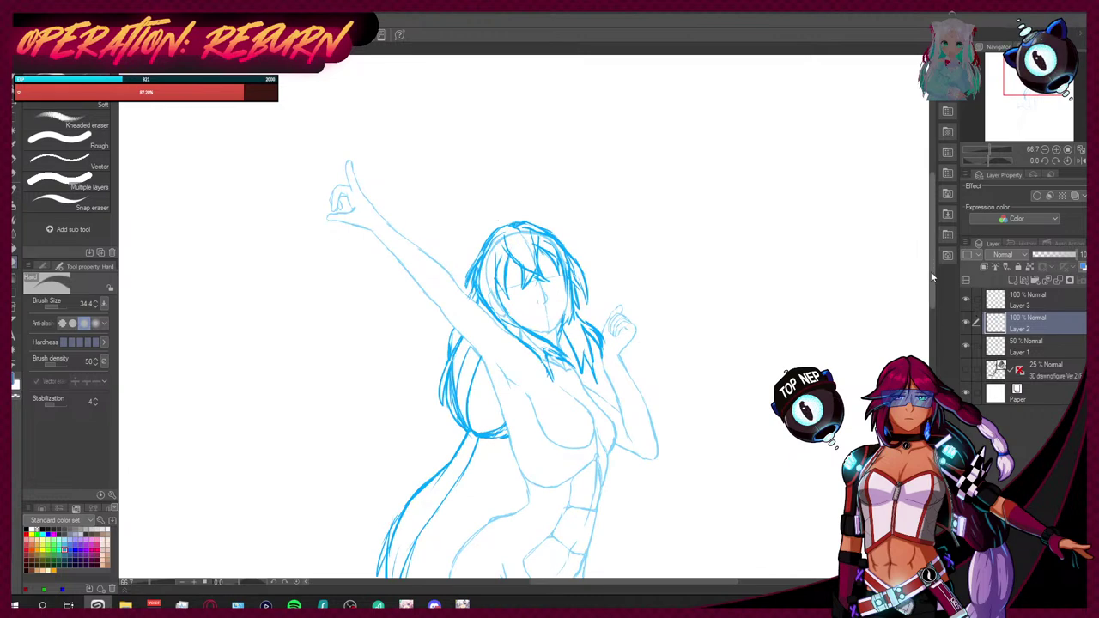
scroll(931, 267, down, 3)
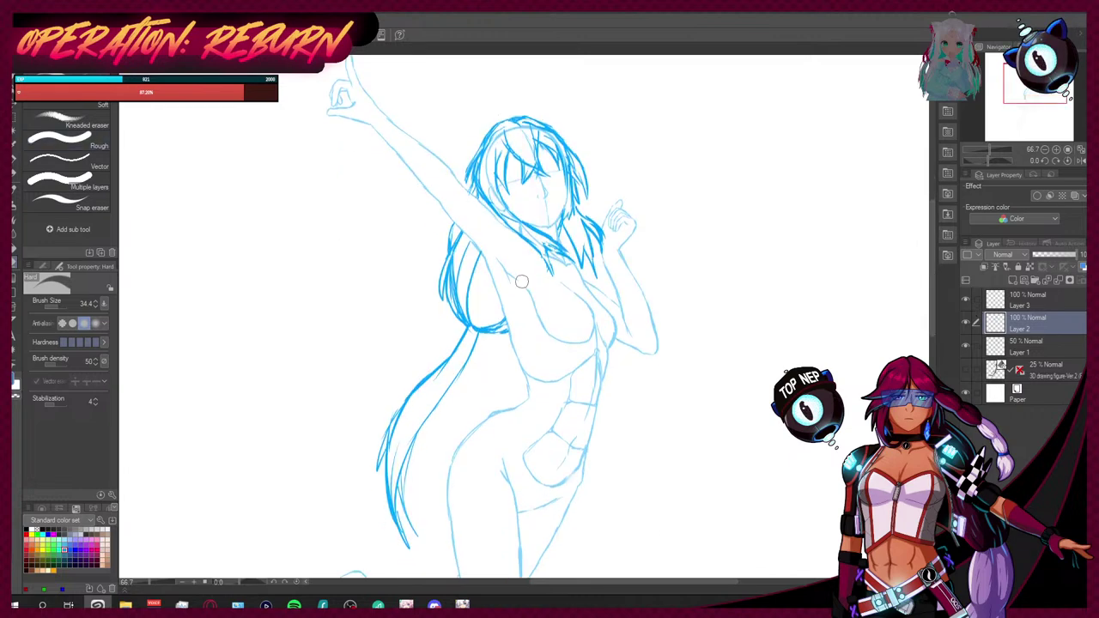
Step: Sketch a new round cat head with dot eyes and two ears on top of the character's head on Layer 3 with the G-pen
click(13, 163)
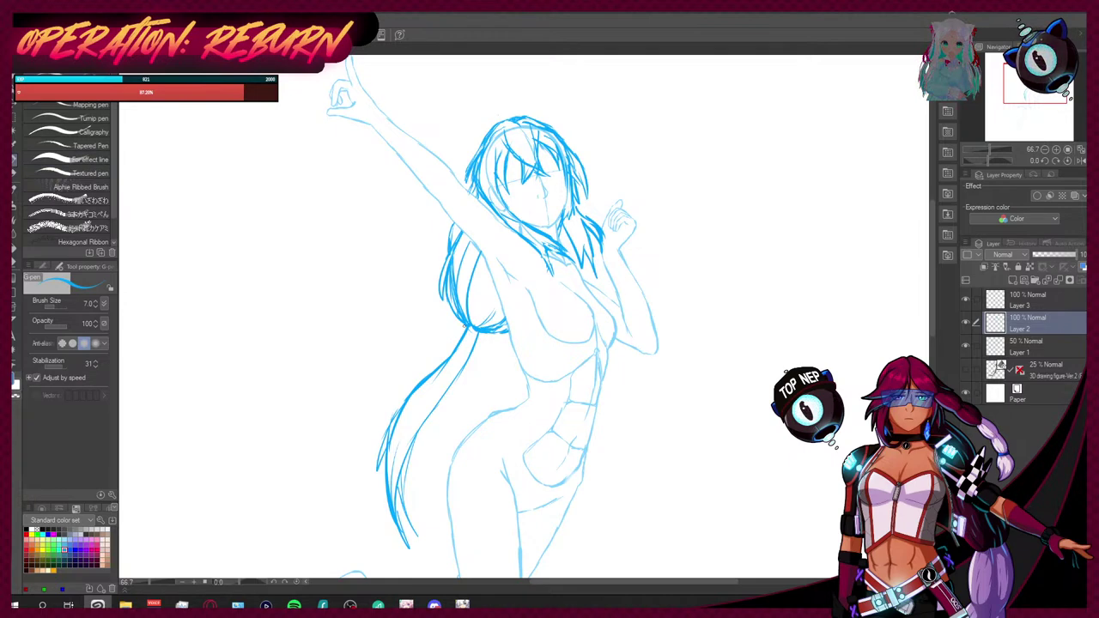
scroll(927, 275, up, 3)
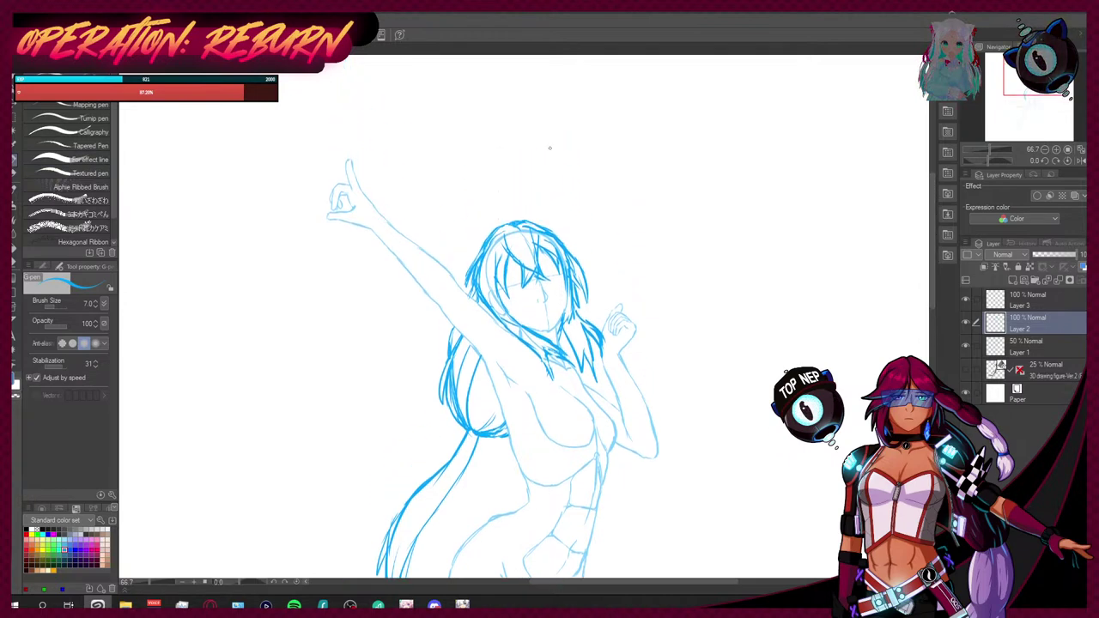
scroll(509, 233, up, 5)
click(1038, 295)
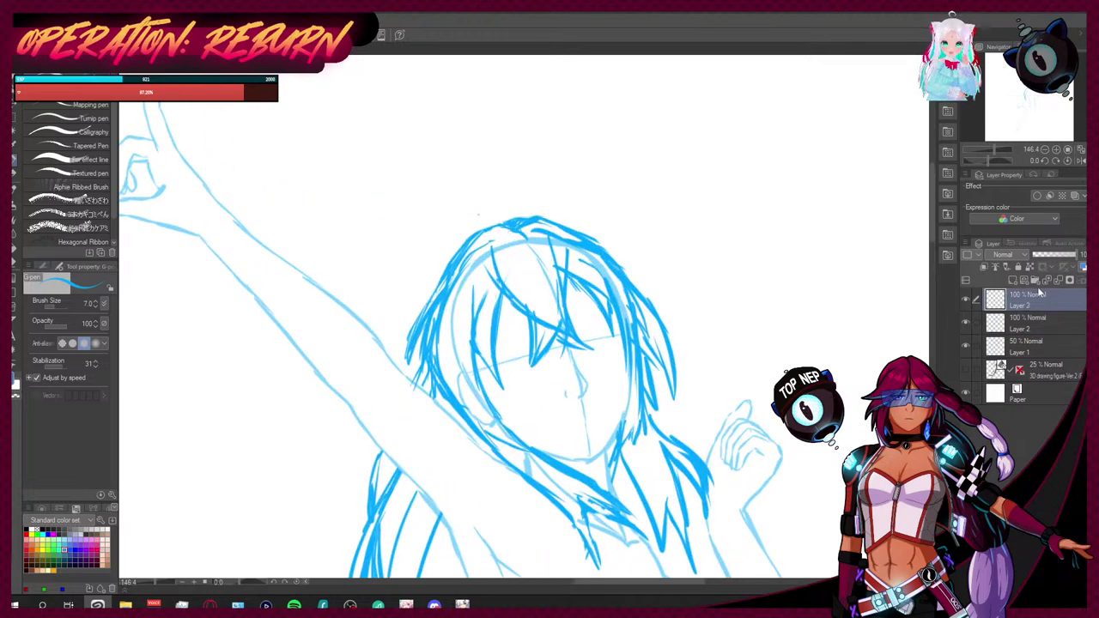
mouse_move(485, 222)
mouse_down()
mouse_move(489, 182)
mouse_move(511, 173)
mouse_move(542, 189)
mouse_move(532, 220)
mouse_move(508, 228)
mouse_move(544, 216)
mouse_up()
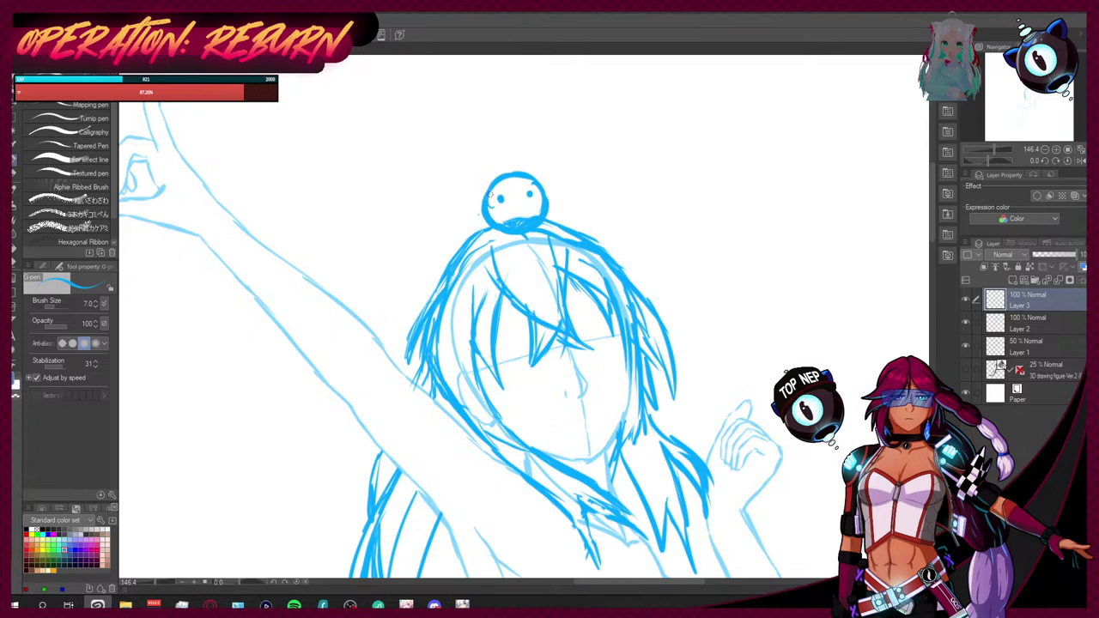
mouse_move(482, 199)
mouse_down()
mouse_move(477, 170)
mouse_move(546, 170)
mouse_move(550, 187)
mouse_up()
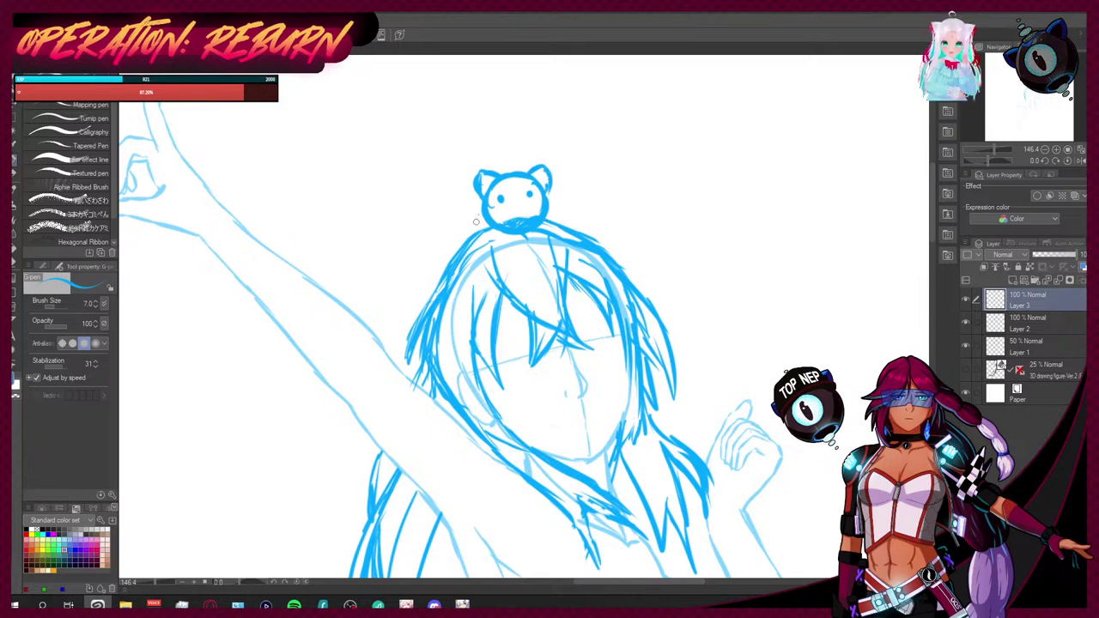
Step: Draw the cat's paws gripping the hair, a curled tail above its head and its facial details
mouse_move(474, 232)
mouse_down()
mouse_move(466, 253)
mouse_move(489, 238)
mouse_move(568, 237)
mouse_move(551, 225)
mouse_up()
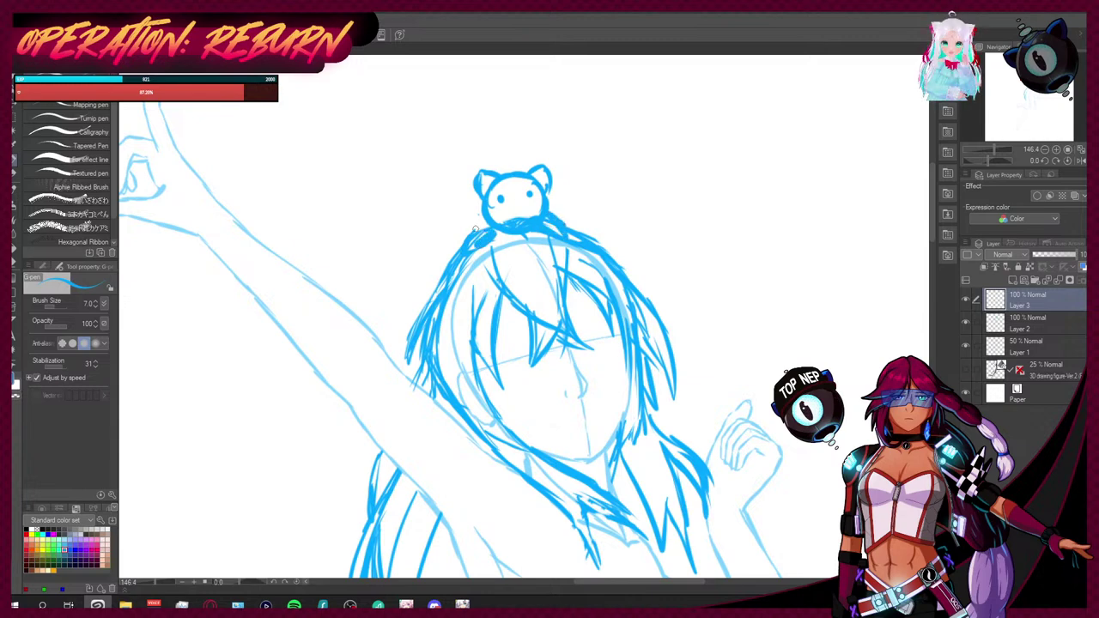
mouse_move(478, 225)
mouse_down()
mouse_move(472, 209)
mouse_move(484, 234)
mouse_up()
mouse_move(505, 169)
mouse_down()
mouse_move(530, 128)
mouse_move(515, 150)
mouse_move(565, 140)
mouse_move(542, 143)
mouse_move(518, 169)
mouse_up()
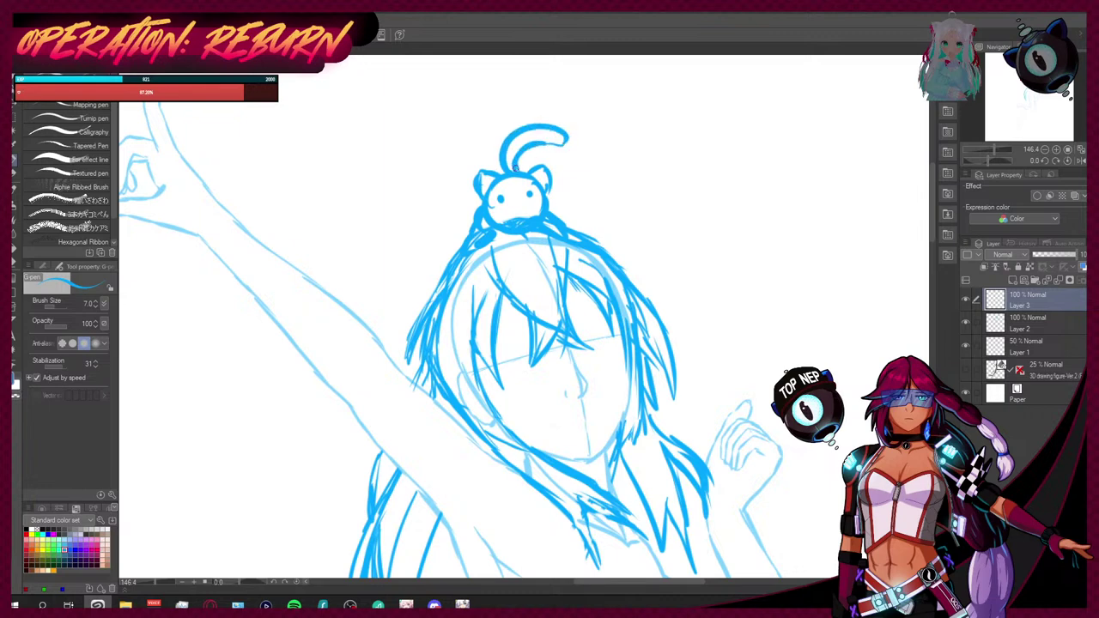
drag(510, 213, 524, 206)
Step: Select the cat sketch on Layer 3 with a rectangle, scale it to 154% and position it on top of the hair
scroll(562, 154, down, 8)
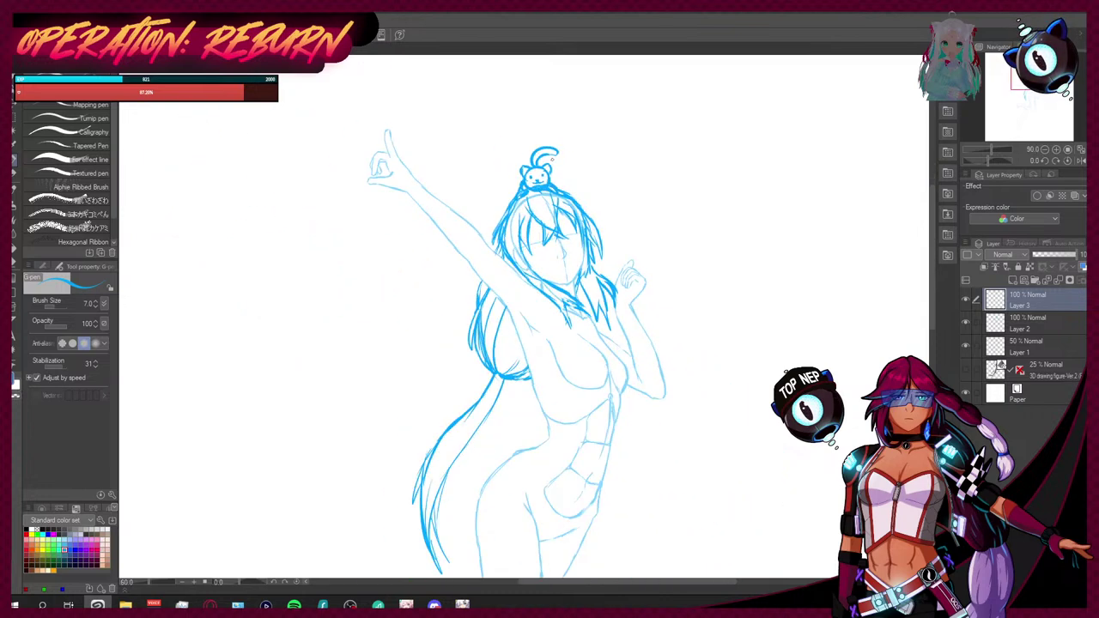
scroll(571, 149, up, 2)
key(m)
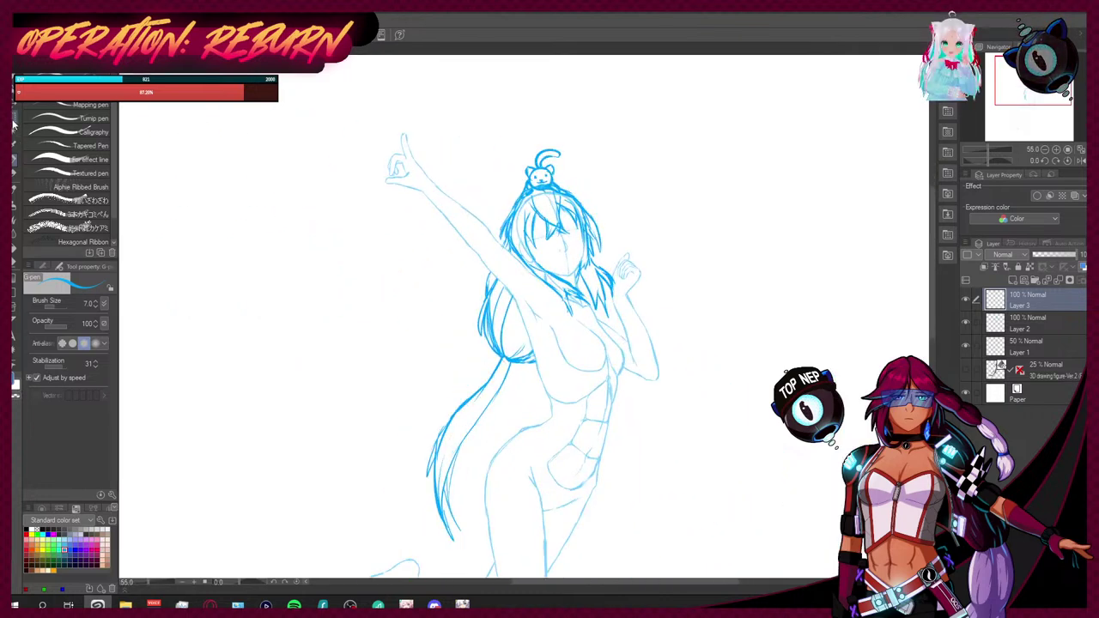
drag(506, 105, 565, 327)
key(ctrl+t)
drag(558, 268, 572, 223)
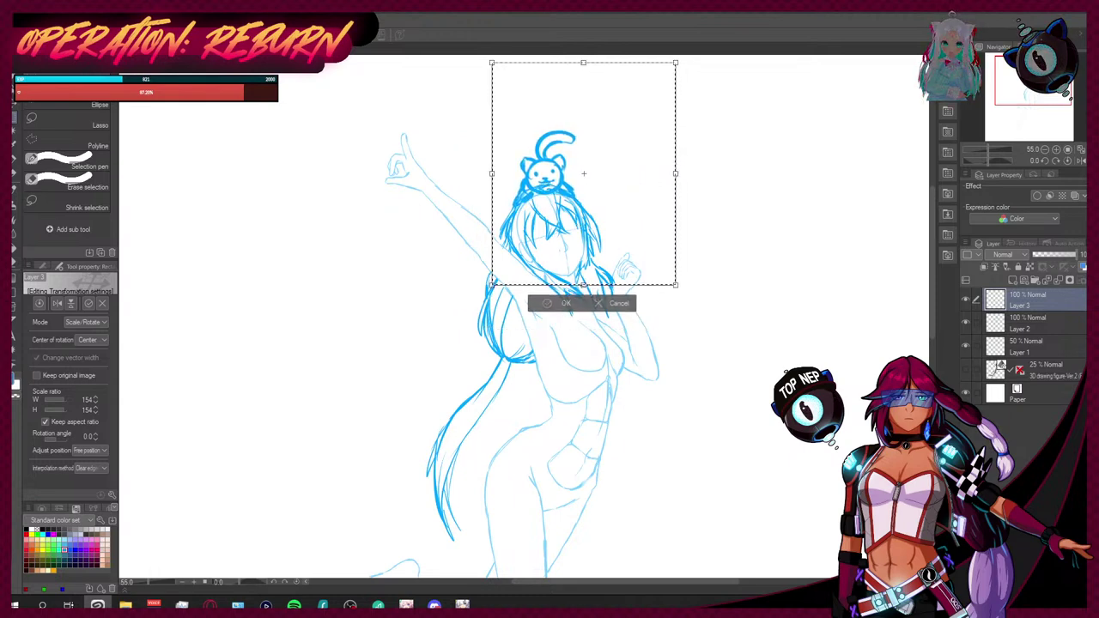
click(566, 302)
click(802, 274)
Step: Erase the hair lines on Layer 2 that overlap the cat's face and body
click(1024, 323)
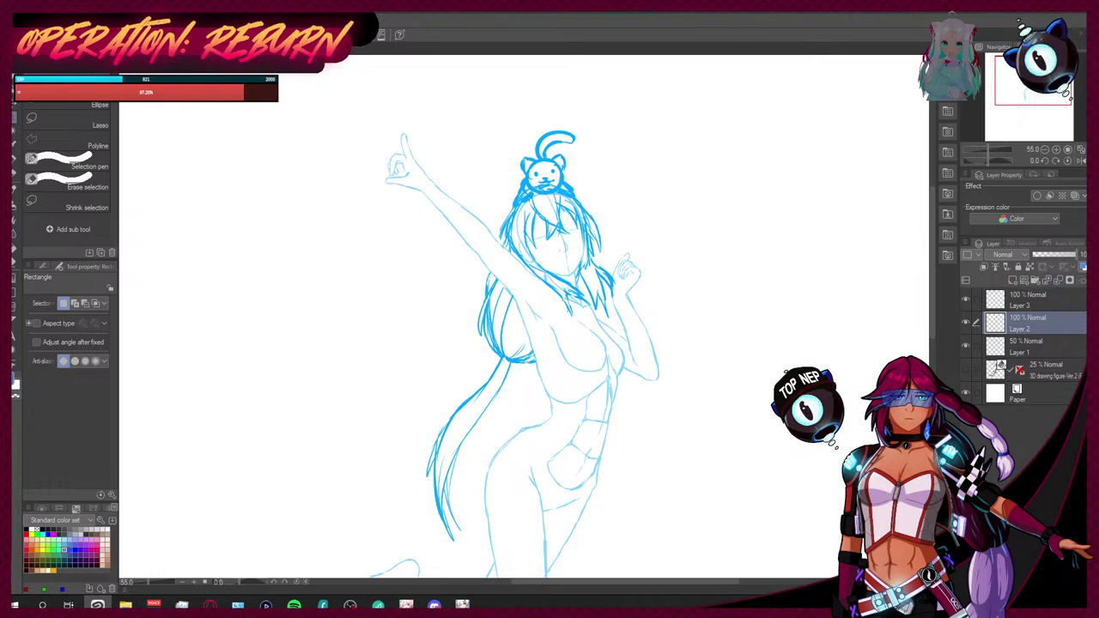
key(e)
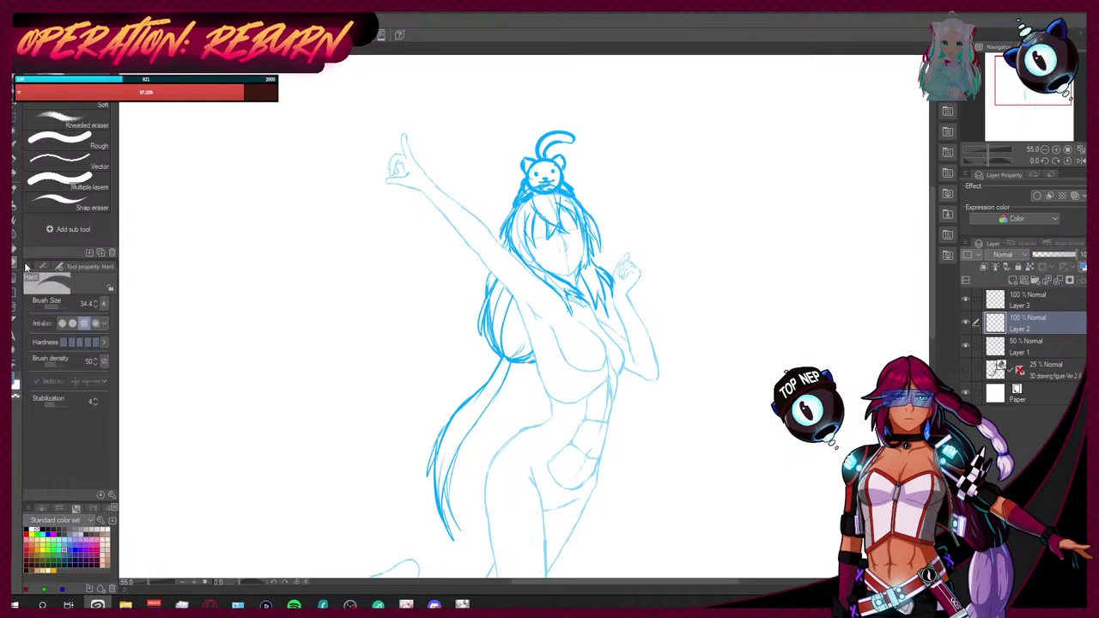
drag(526, 192, 559, 188)
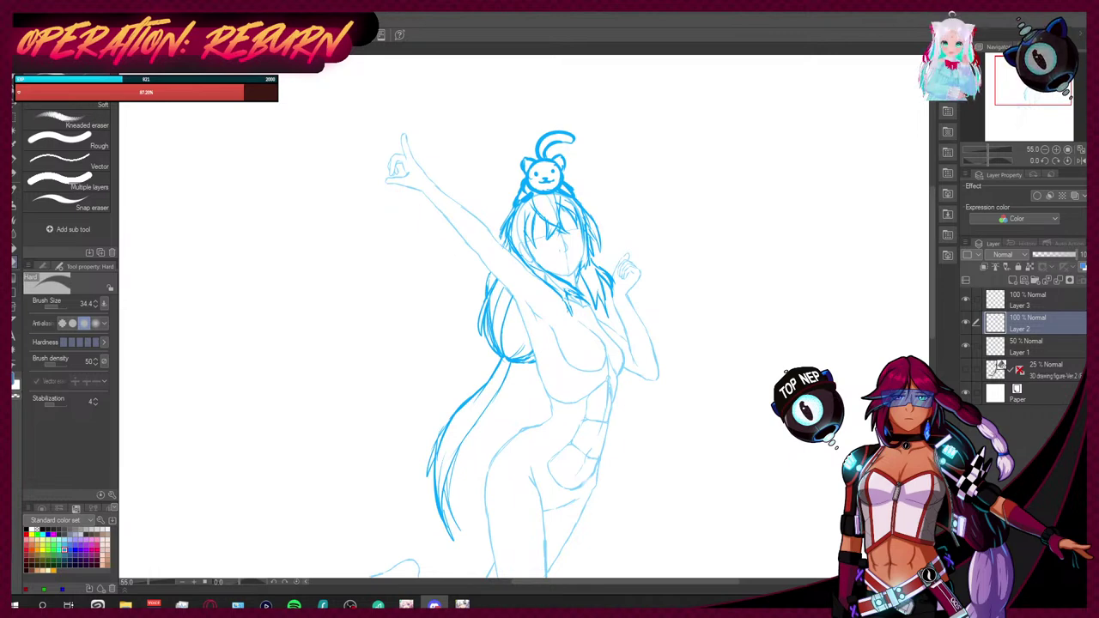
scroll(935, 300, up, 1)
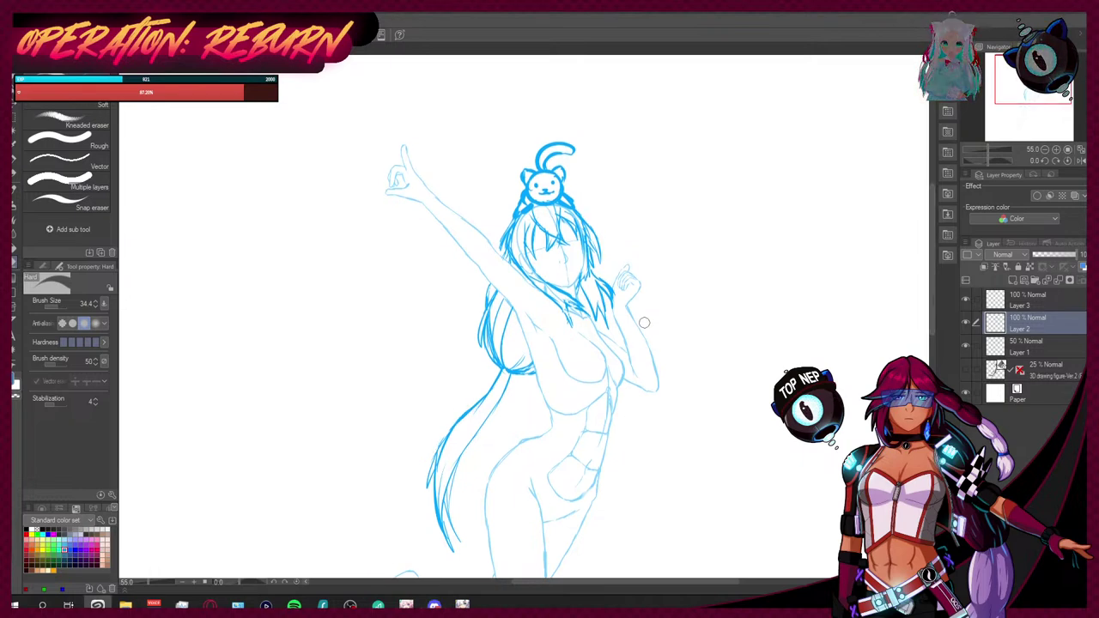
scroll(567, 213, up, 1)
scroll(571, 210, down, 1)
scroll(592, 203, up, 3)
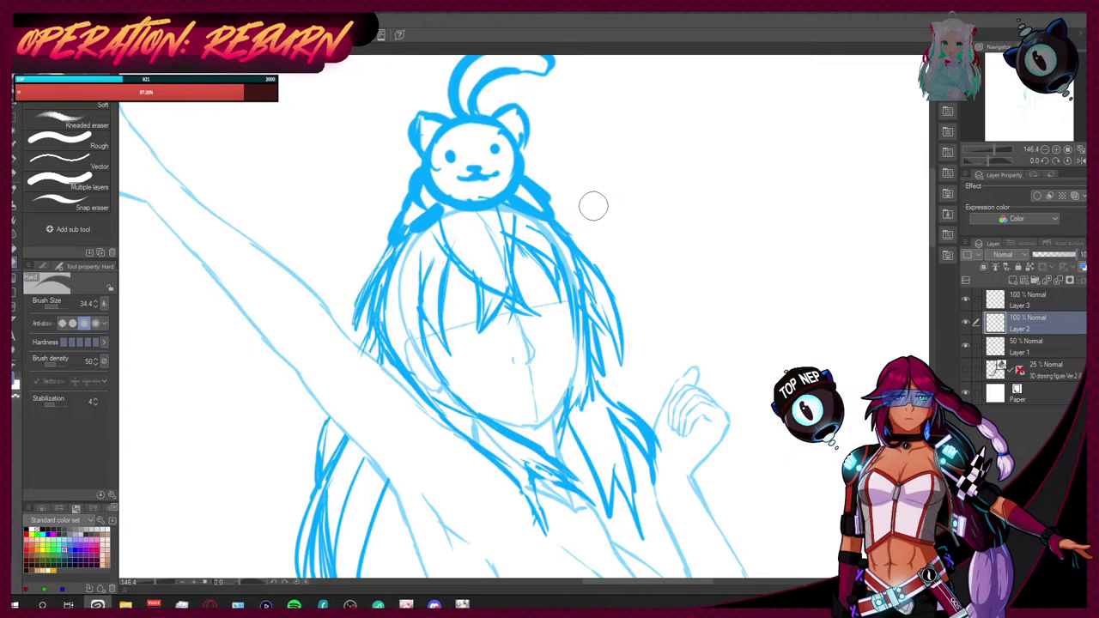
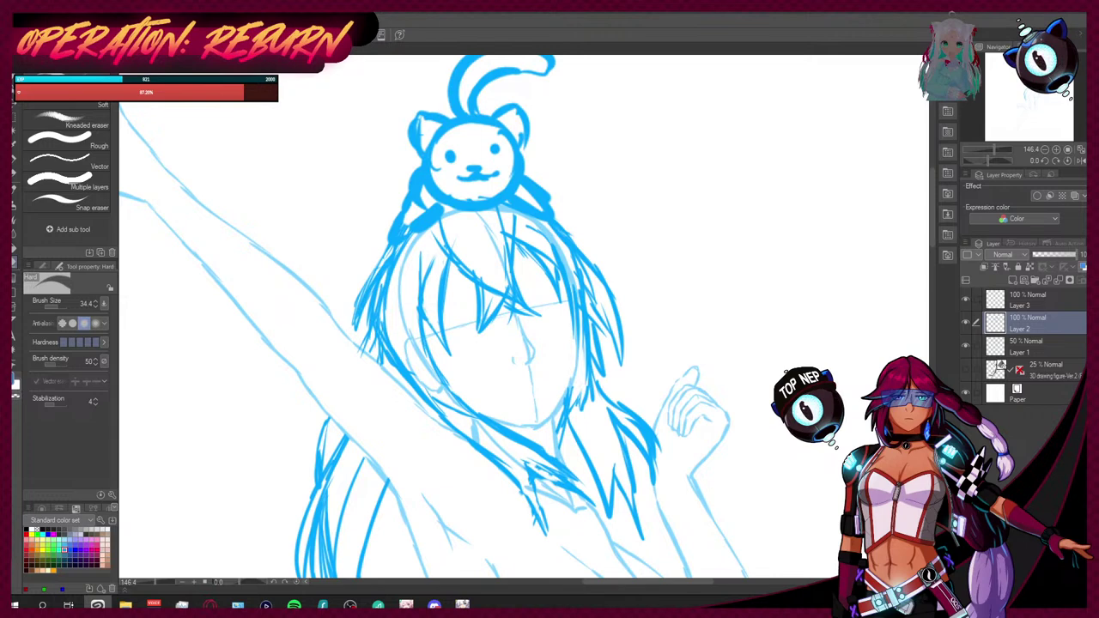
Step: Examine the two open character reference images, closing each, and return to the sketch canvas
key(alt+f)
key(Escape)
key(ctrl+Tab)
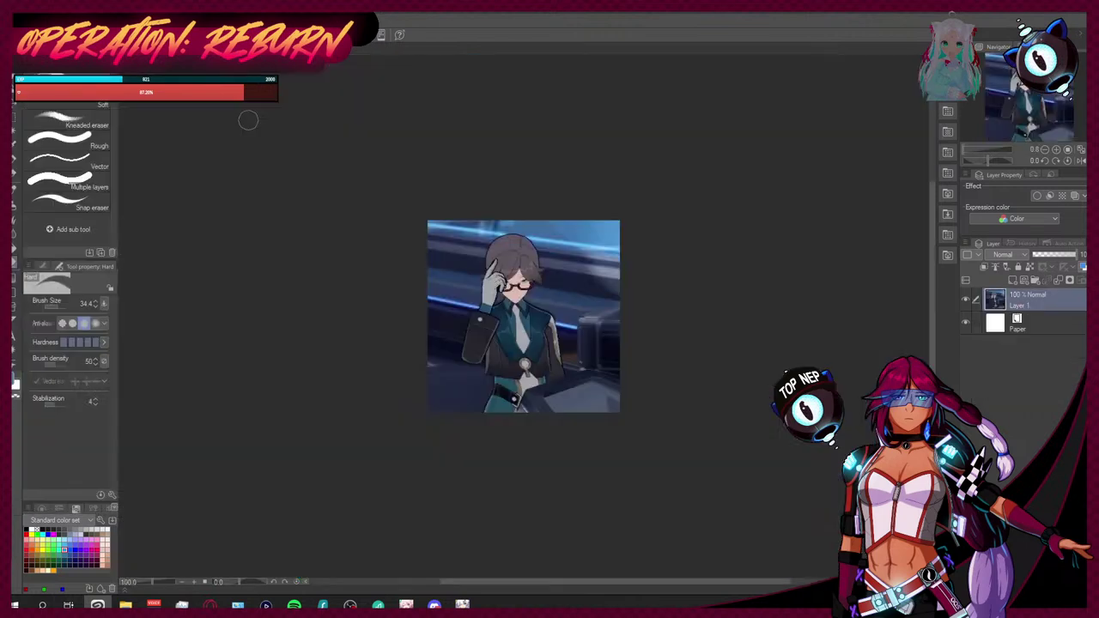
scroll(609, 319, up, 3)
scroll(609, 319, up, 1)
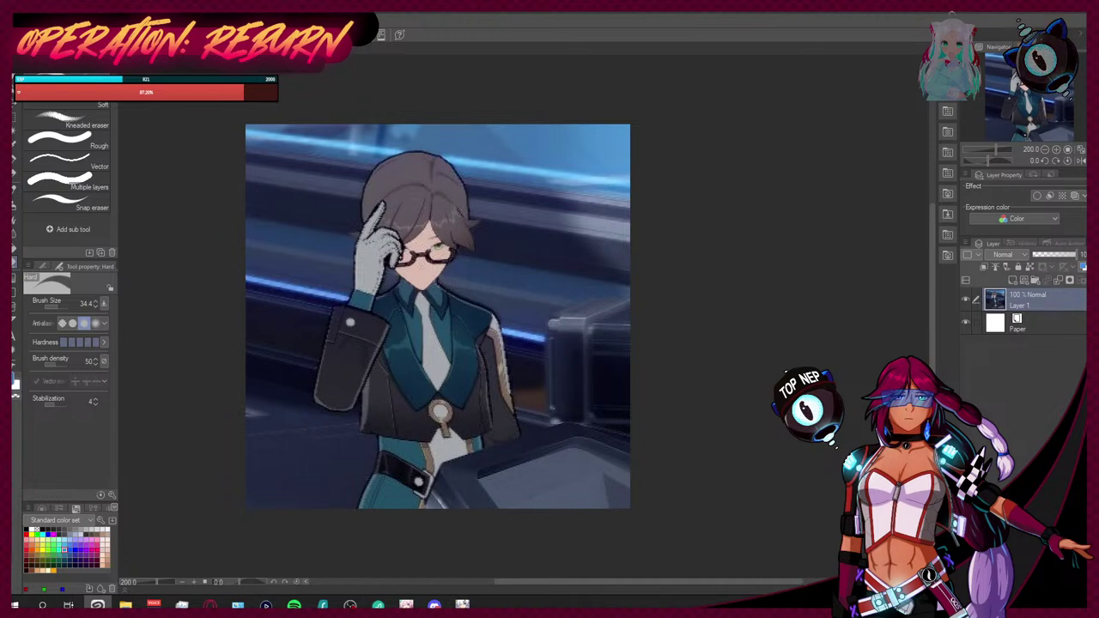
key(ctrl+w)
click(575, 225)
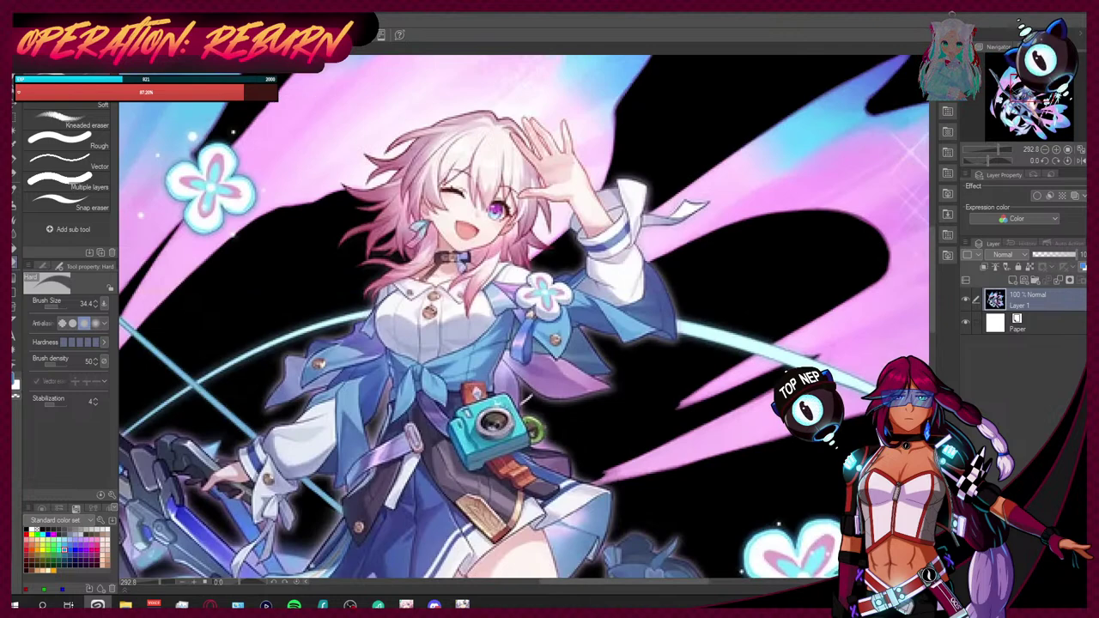
key(ctrl+w)
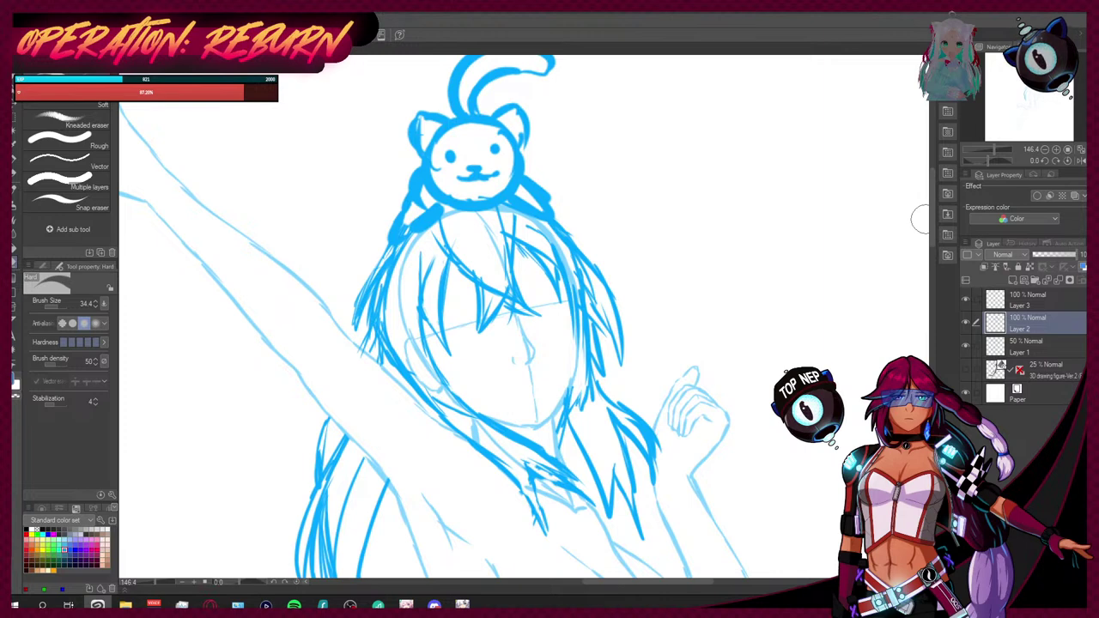
Step: On Layer 3, add a small dark accent with the G-pen in the hair just below the cat's paw
scroll(934, 239, down, 2)
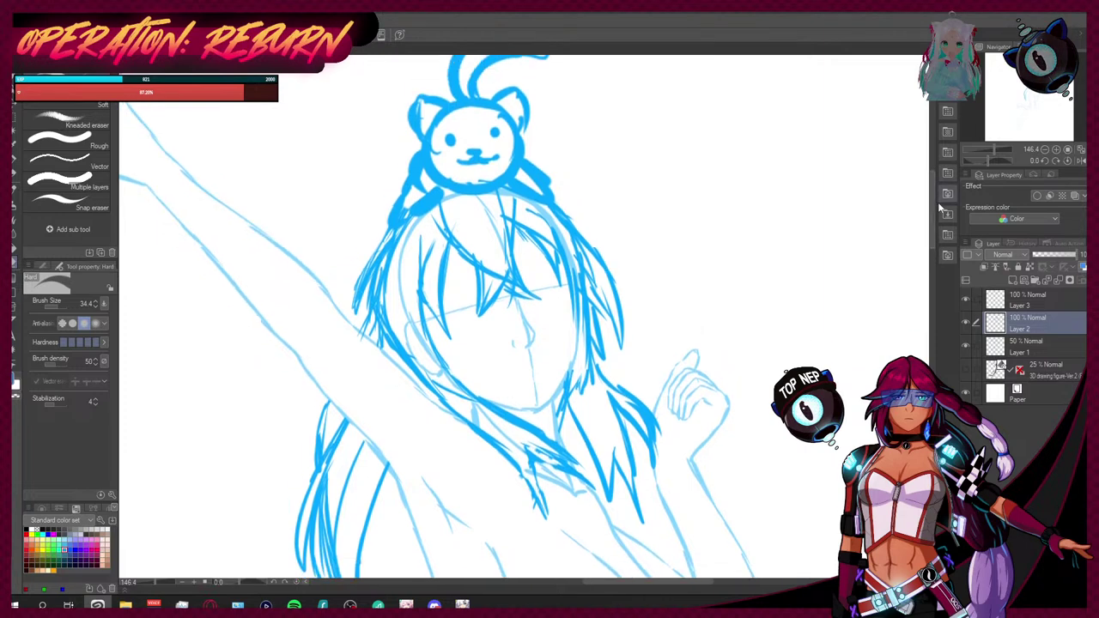
scroll(679, 278, down, 5)
scroll(691, 318, down, 1)
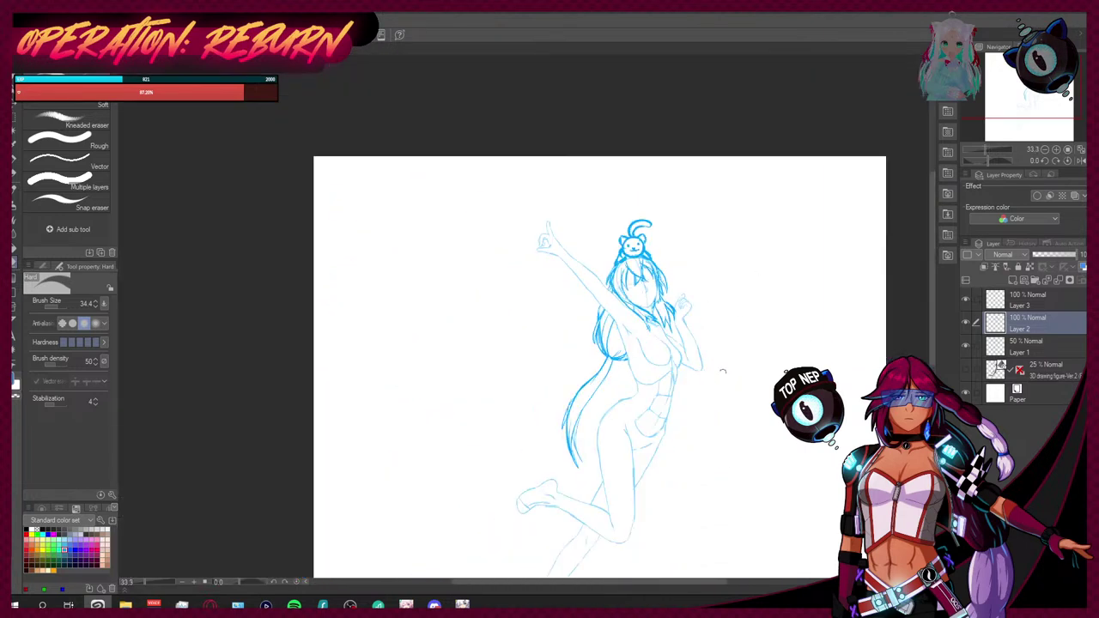
scroll(711, 363, up, 5)
key(p)
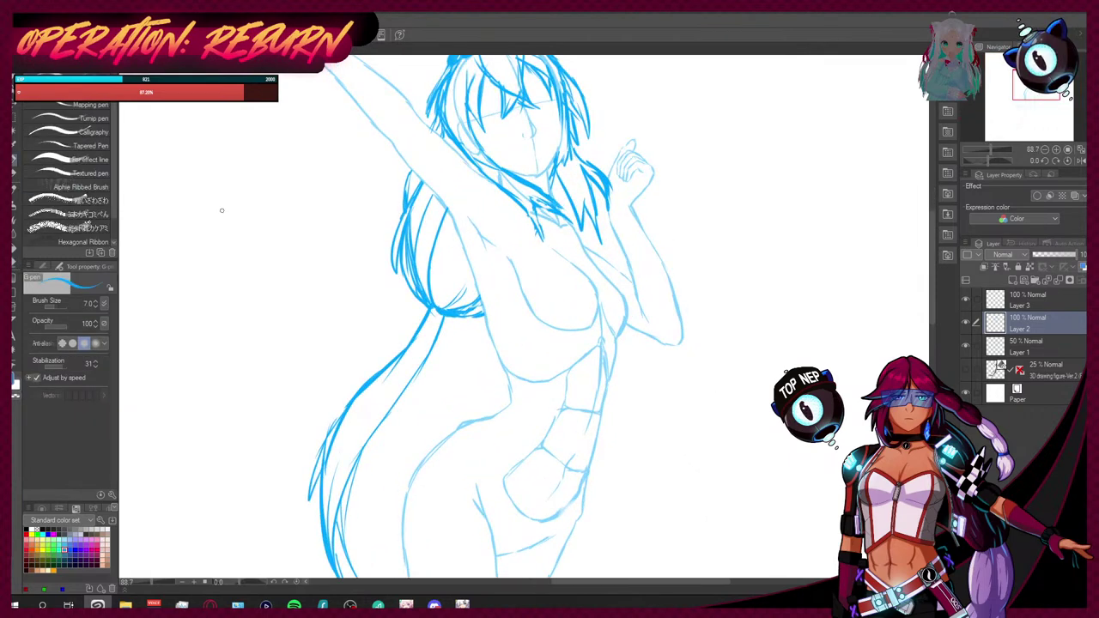
mouse_move(933, 266)
mouse_down()
mouse_move(933, 276)
mouse_move(933, 261)
mouse_up()
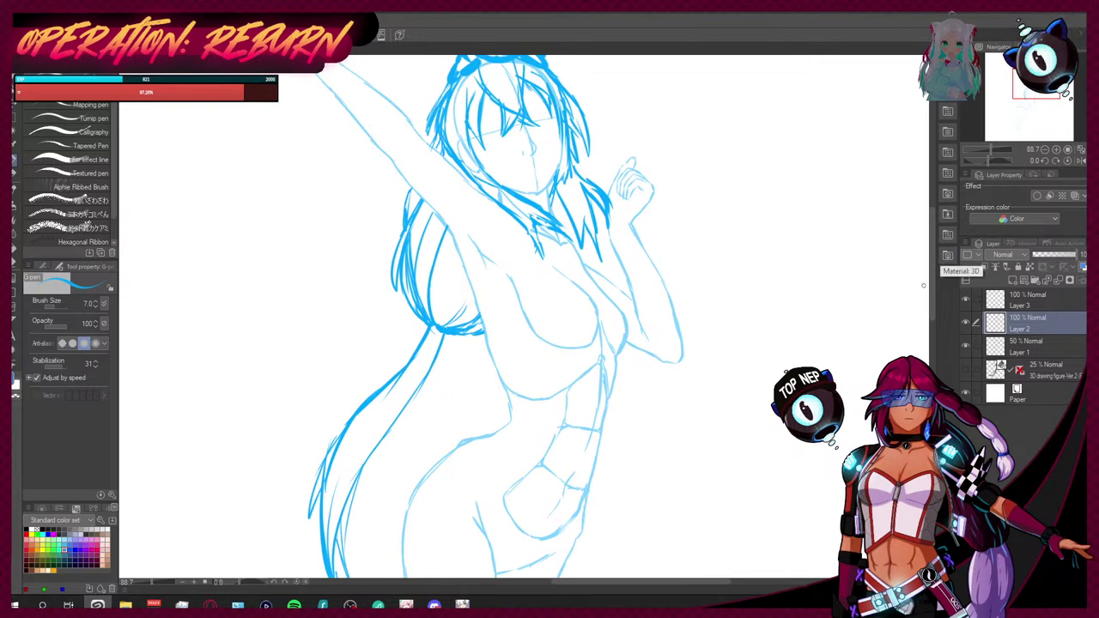
scroll(937, 270, up, 3)
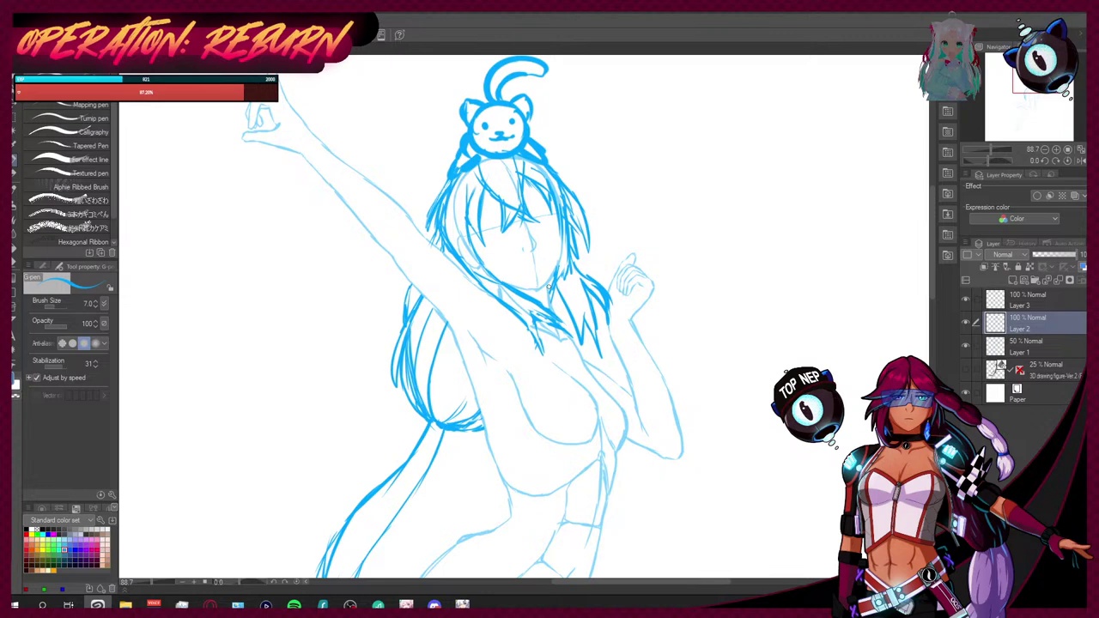
click(1026, 299)
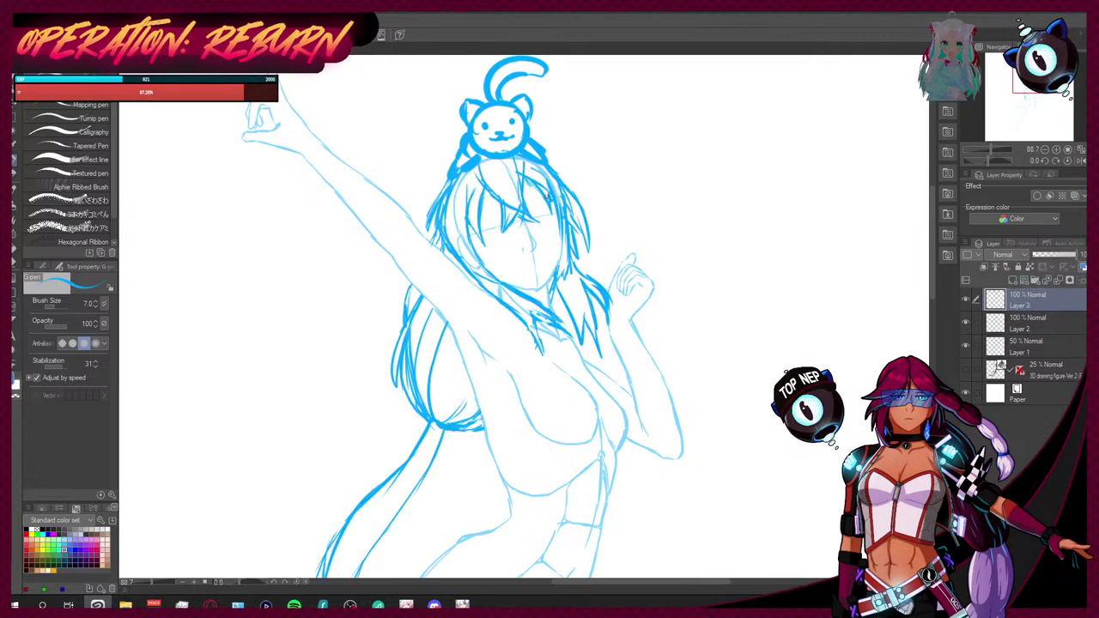
mouse_move(552, 177)
mouse_down()
mouse_move(558, 194)
mouse_move(567, 185)
mouse_up()
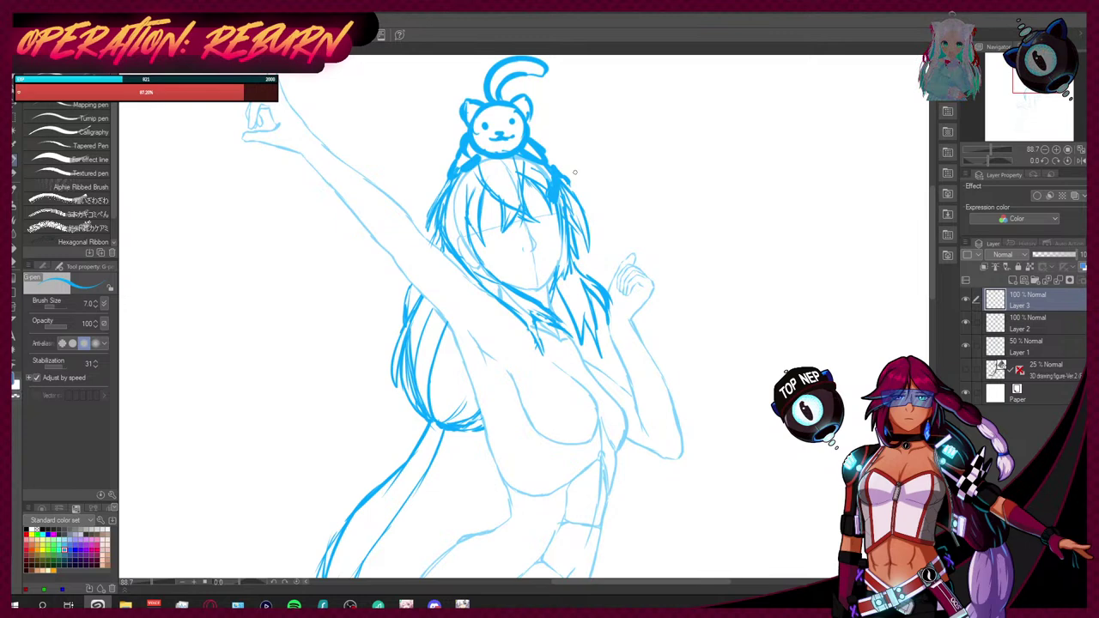
key(e)
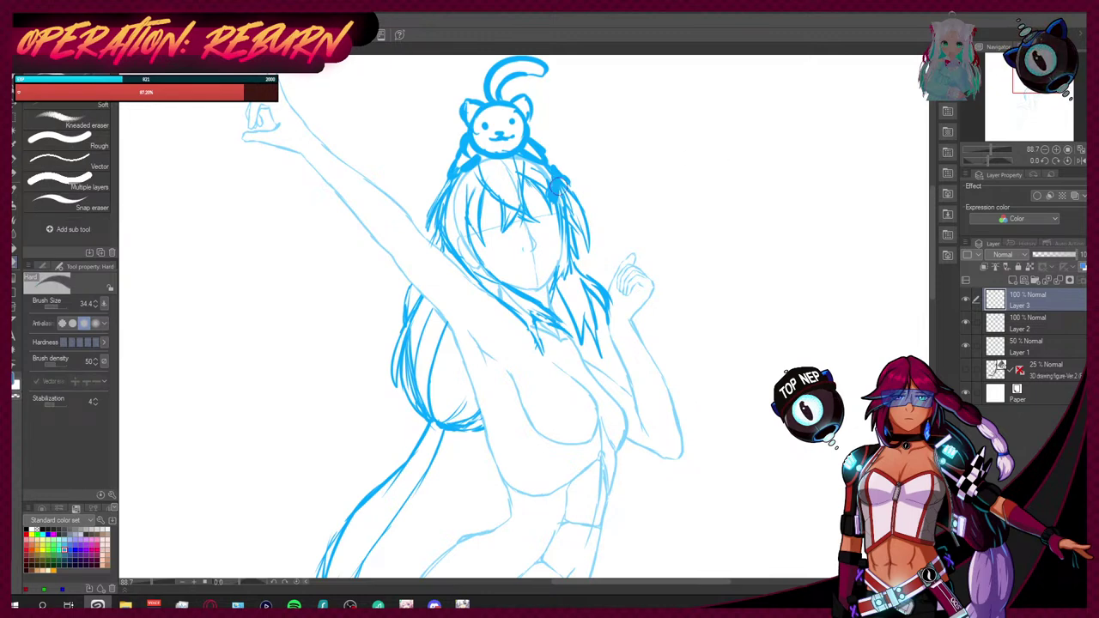
key(p)
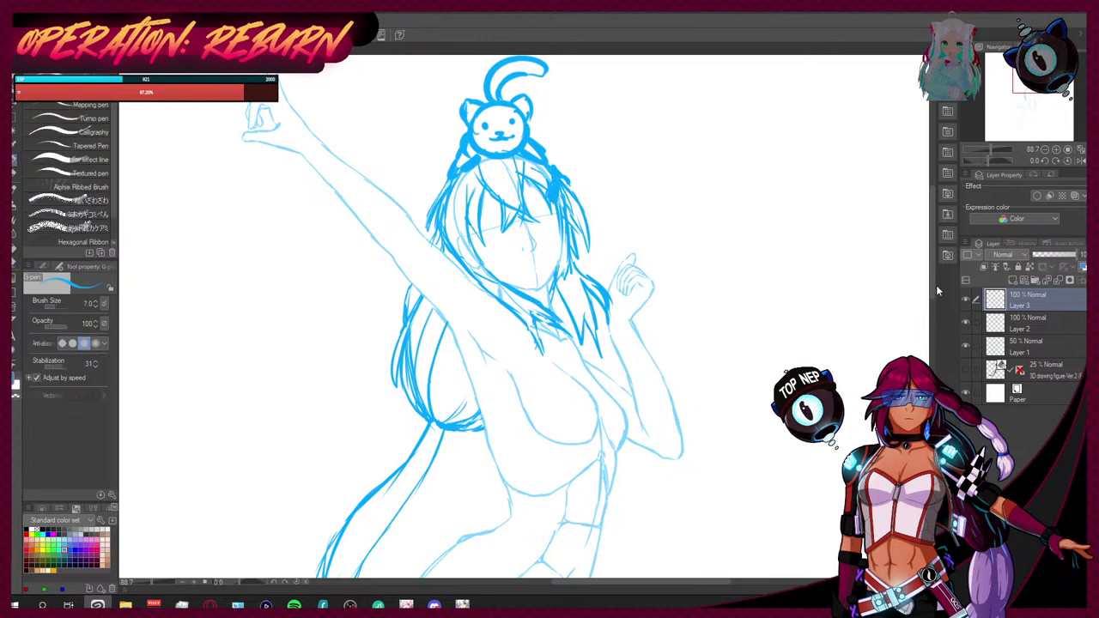
Step: Sketch the outline of a flared skirt over the hips, with a slanted waistline, a wide back corner and a pointed front hem
scroll(934, 296, down, 5)
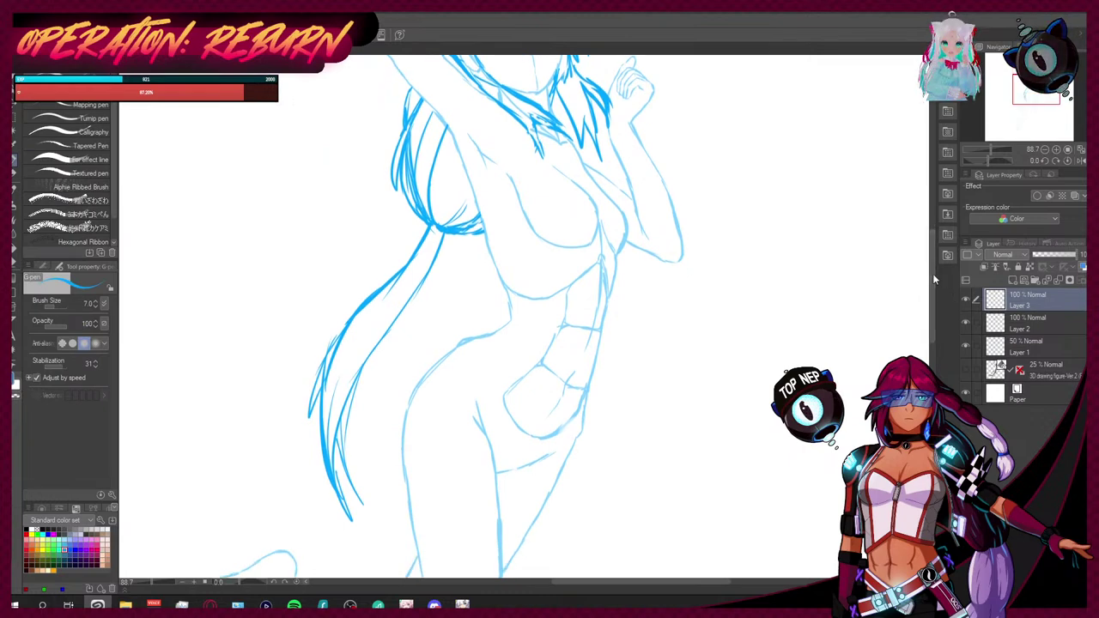
scroll(930, 272, up, 3)
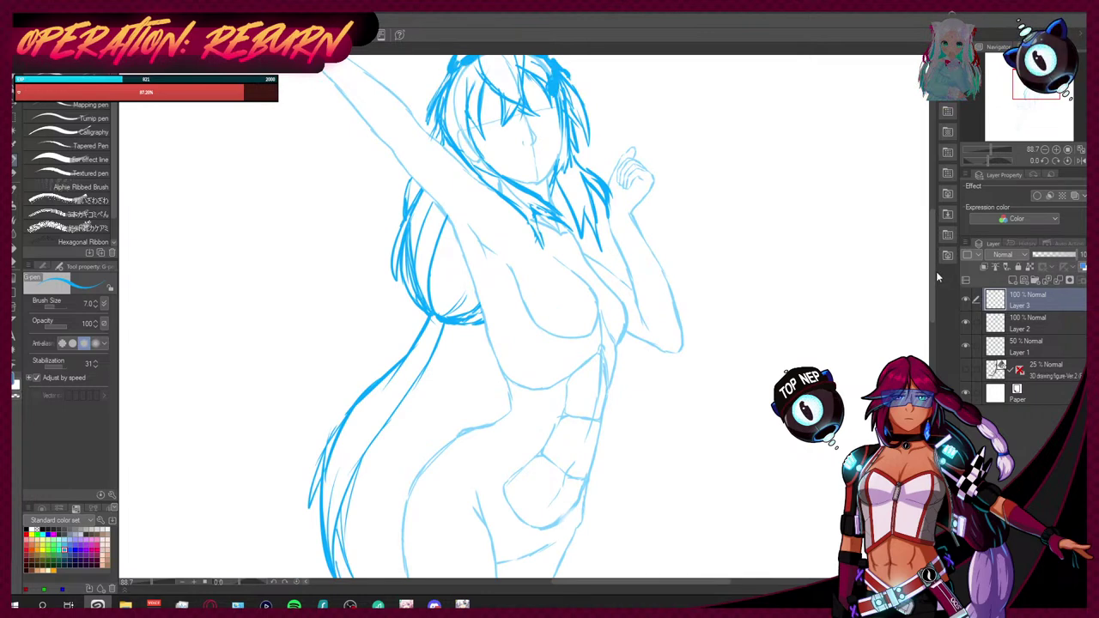
drag(932, 280, 933, 295)
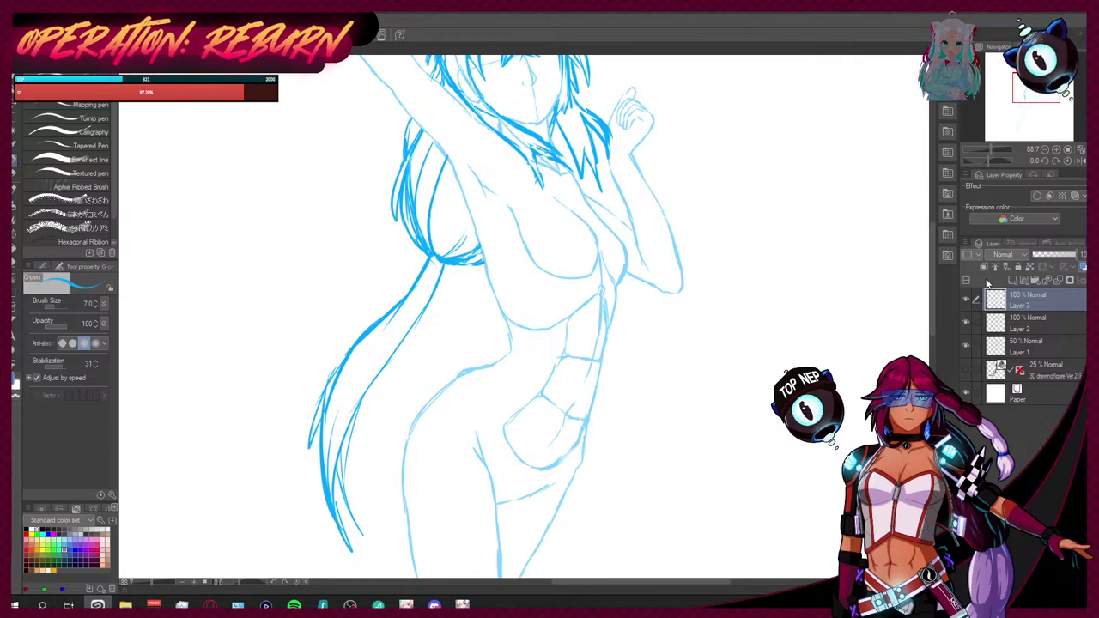
drag(931, 273, 930, 278)
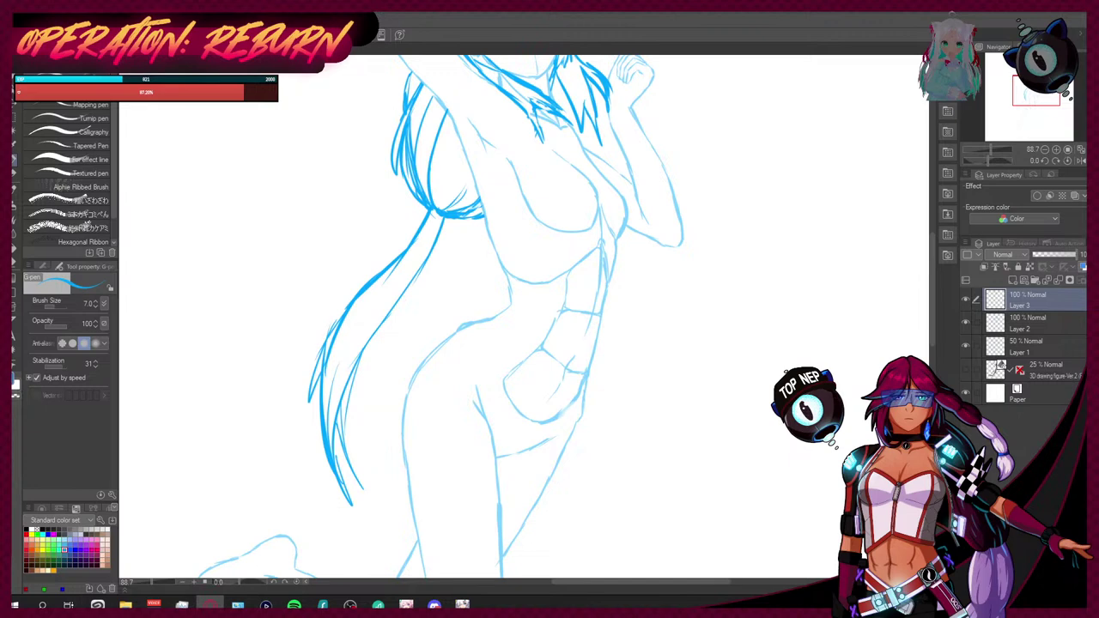
scroll(932, 283, down, 3)
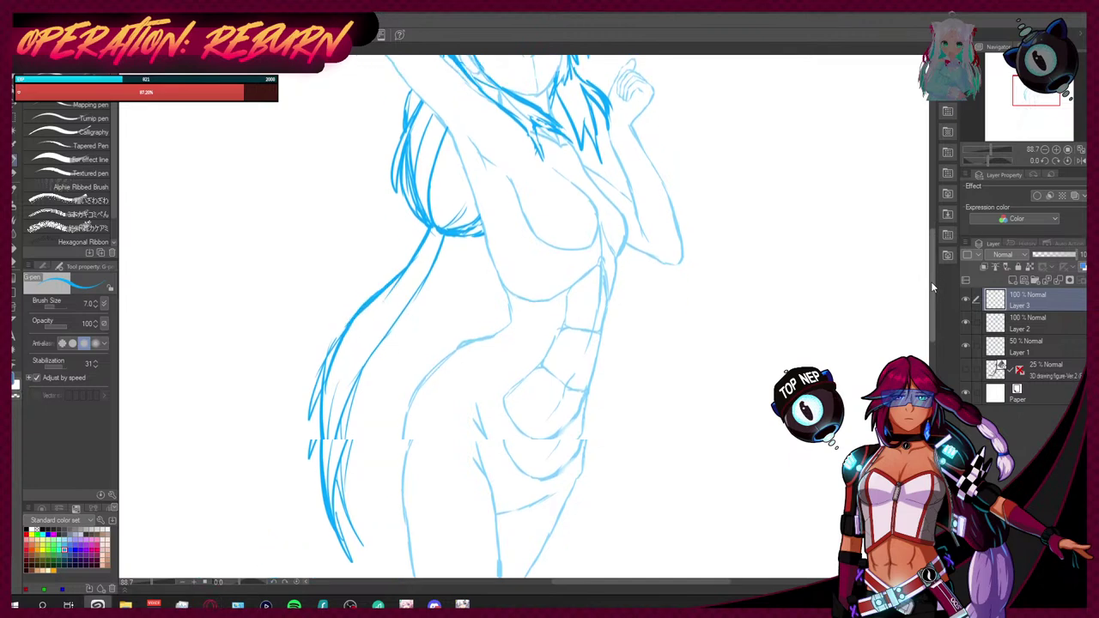
scroll(930, 299, down, 3)
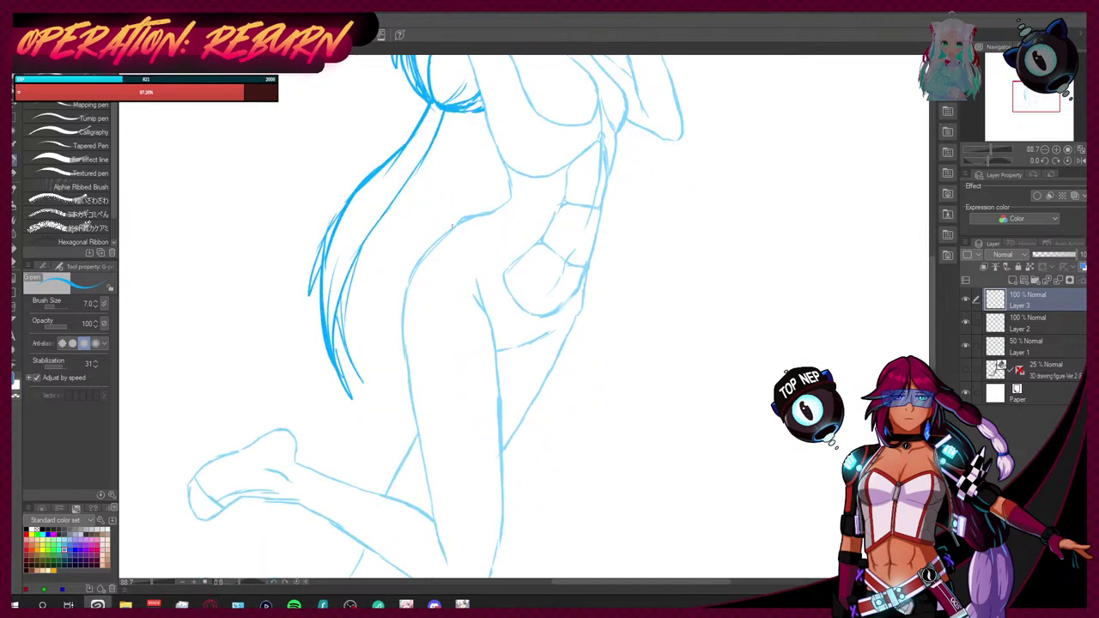
drag(469, 215, 402, 261)
drag(442, 228, 370, 303)
mouse_move(397, 268)
mouse_down()
mouse_move(357, 331)
mouse_move(360, 317)
mouse_move(441, 351)
mouse_up()
mouse_move(350, 327)
mouse_down()
mouse_move(470, 343)
mouse_move(495, 403)
mouse_move(488, 361)
mouse_move(515, 413)
mouse_move(554, 445)
mouse_move(597, 442)
mouse_up()
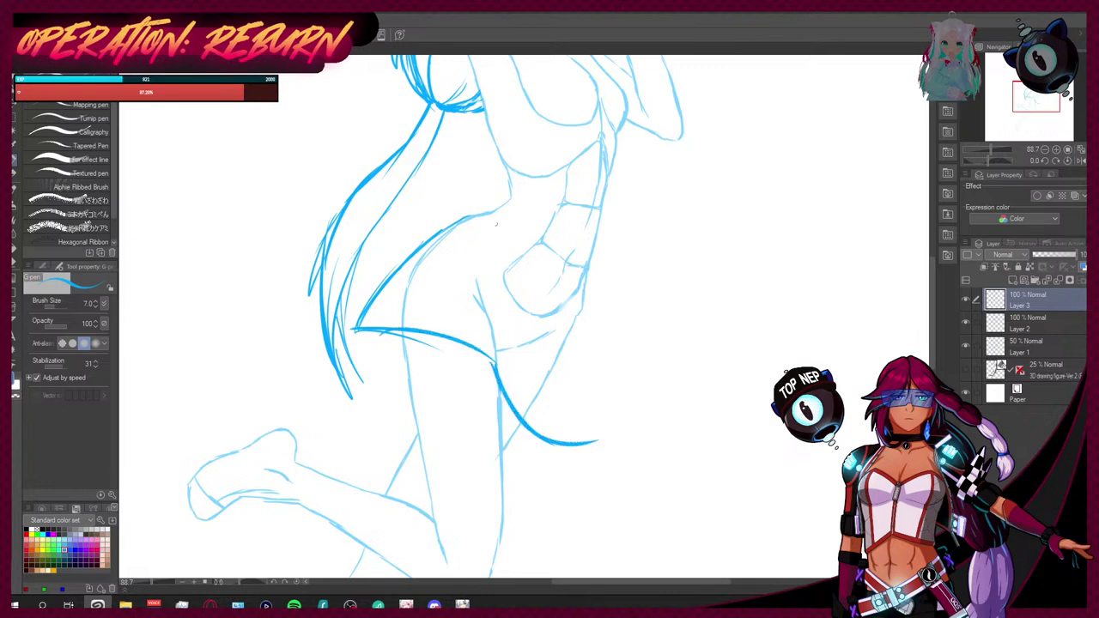
mouse_move(491, 214)
mouse_down()
mouse_move(529, 273)
mouse_move(585, 317)
mouse_move(608, 462)
mouse_move(603, 447)
mouse_up()
drag(608, 455, 591, 436)
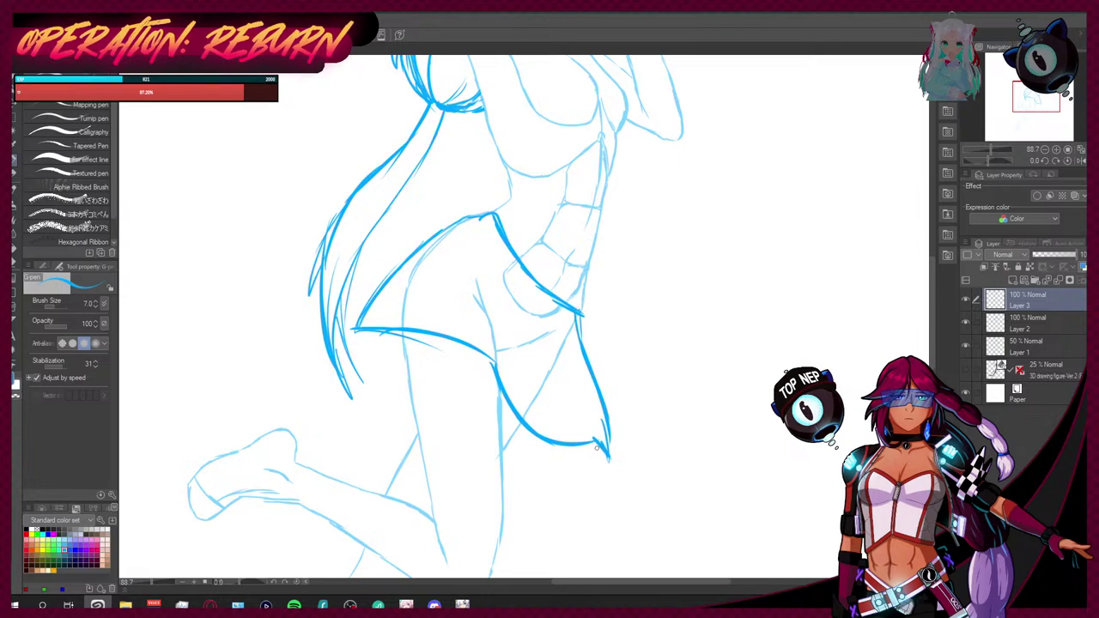
Step: Erase the front part of the skirt hem and redraw it lower, ending in a point with the front edge
click(19, 248)
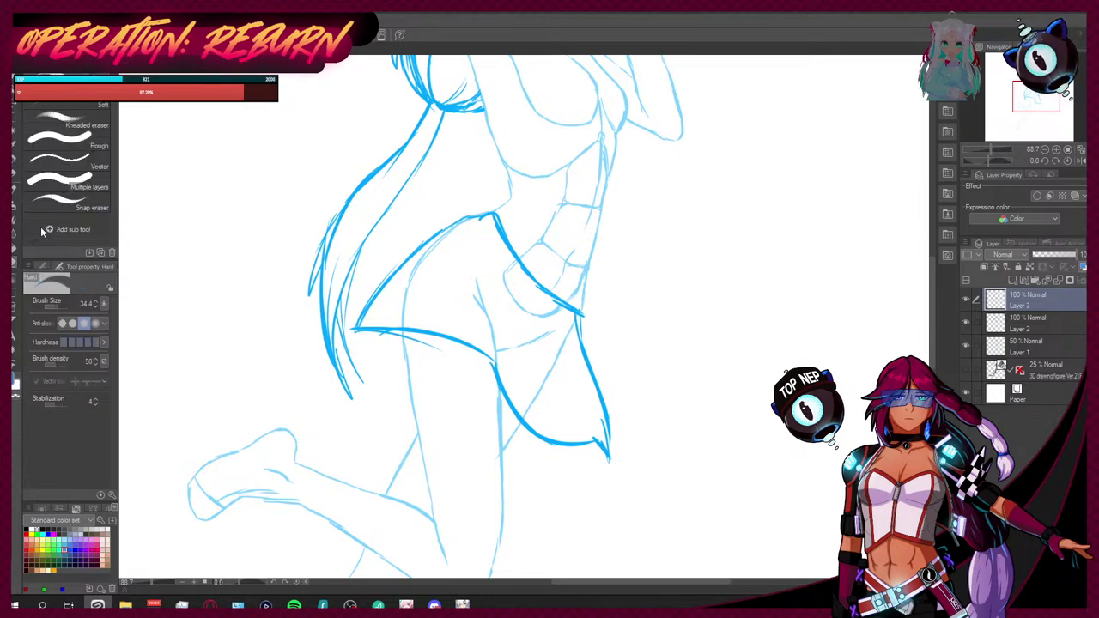
mouse_move(498, 373)
mouse_down()
mouse_move(548, 445)
mouse_move(531, 426)
mouse_move(596, 440)
mouse_move(606, 483)
mouse_up()
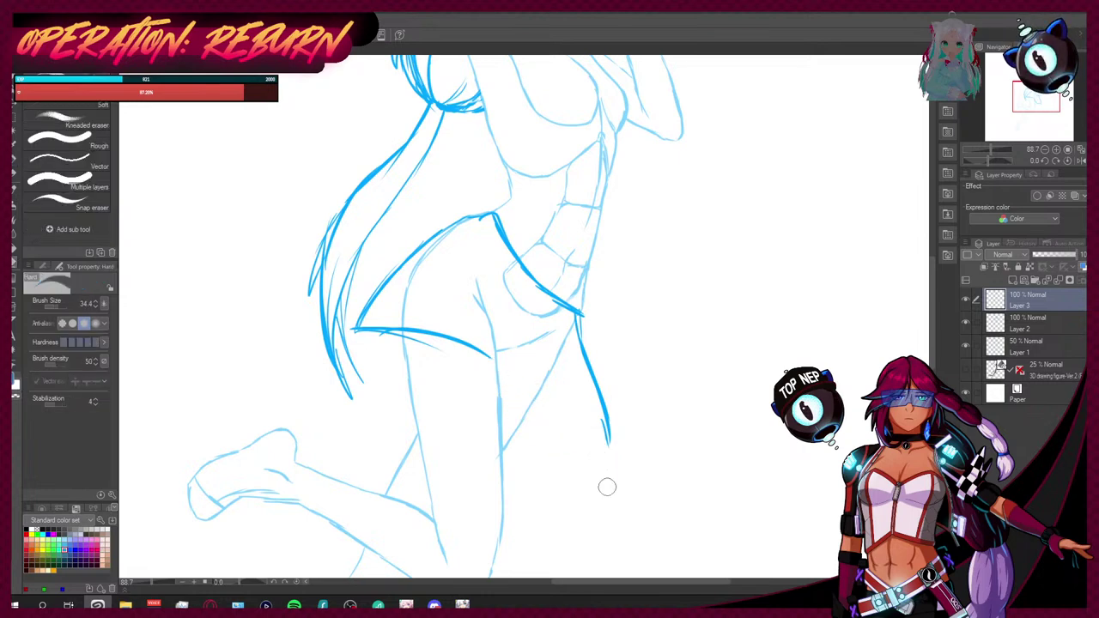
key(p)
mouse_move(579, 315)
mouse_down()
mouse_move(607, 420)
mouse_move(603, 463)
mouse_up()
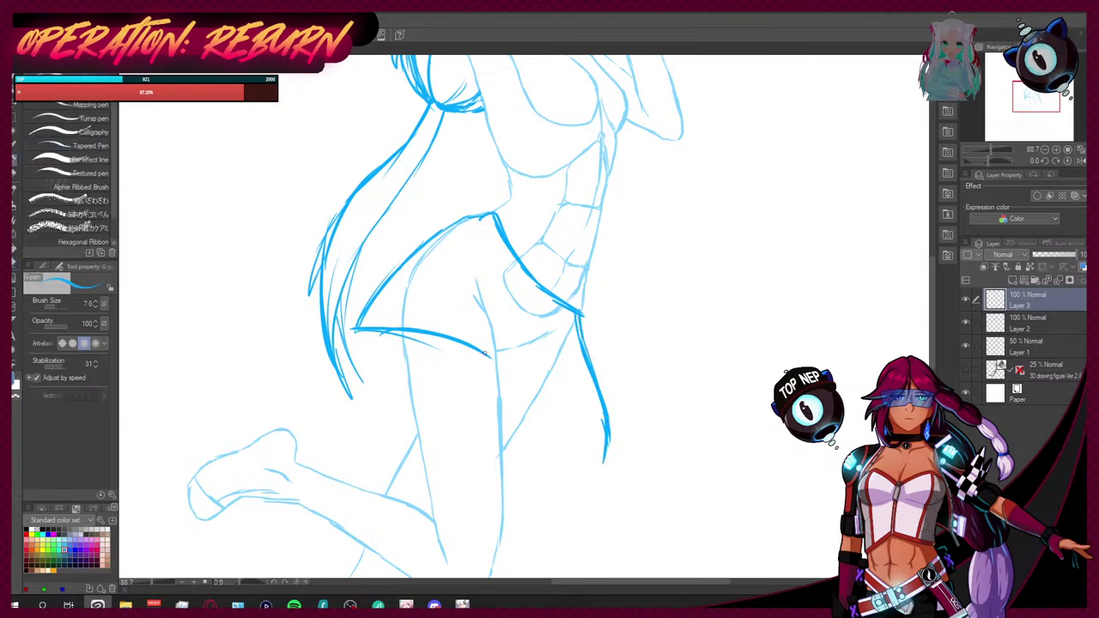
mouse_move(500, 420)
mouse_down()
mouse_move(533, 455)
mouse_move(577, 472)
mouse_move(554, 466)
mouse_move(596, 506)
mouse_up()
mouse_move(606, 427)
mouse_down()
mouse_move(595, 506)
mouse_move(594, 488)
mouse_up()
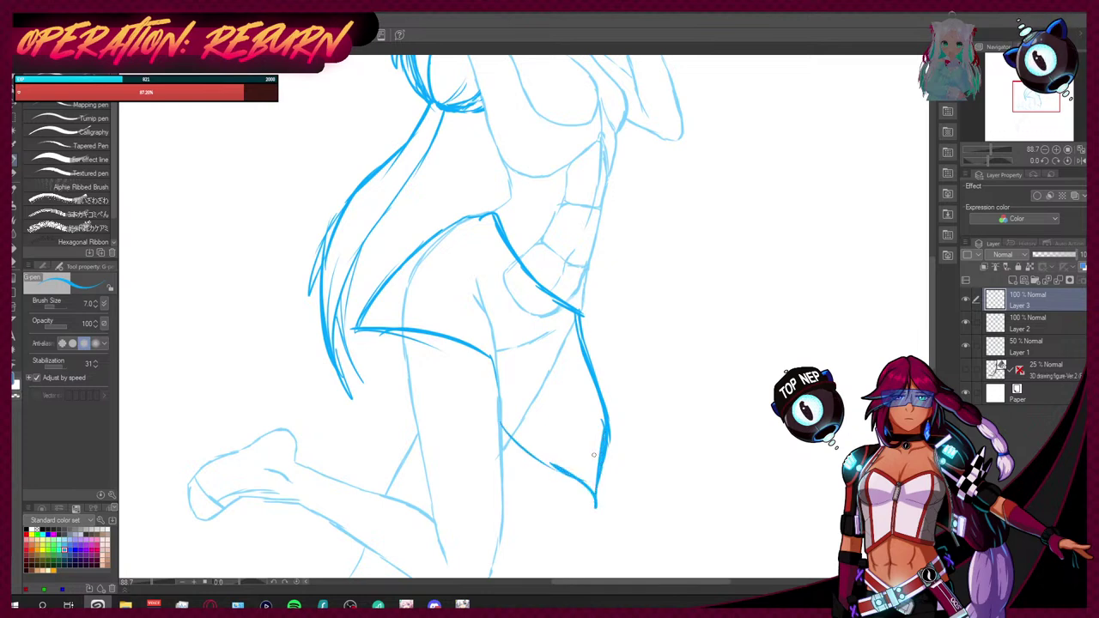
Step: Erase the skirt's front edge and redraw it as one smooth curve from the waistline to the hem's tip
key(e)
mouse_move(581, 324)
mouse_down()
mouse_move(603, 420)
mouse_move(601, 481)
mouse_move(577, 482)
mouse_up()
key(p)
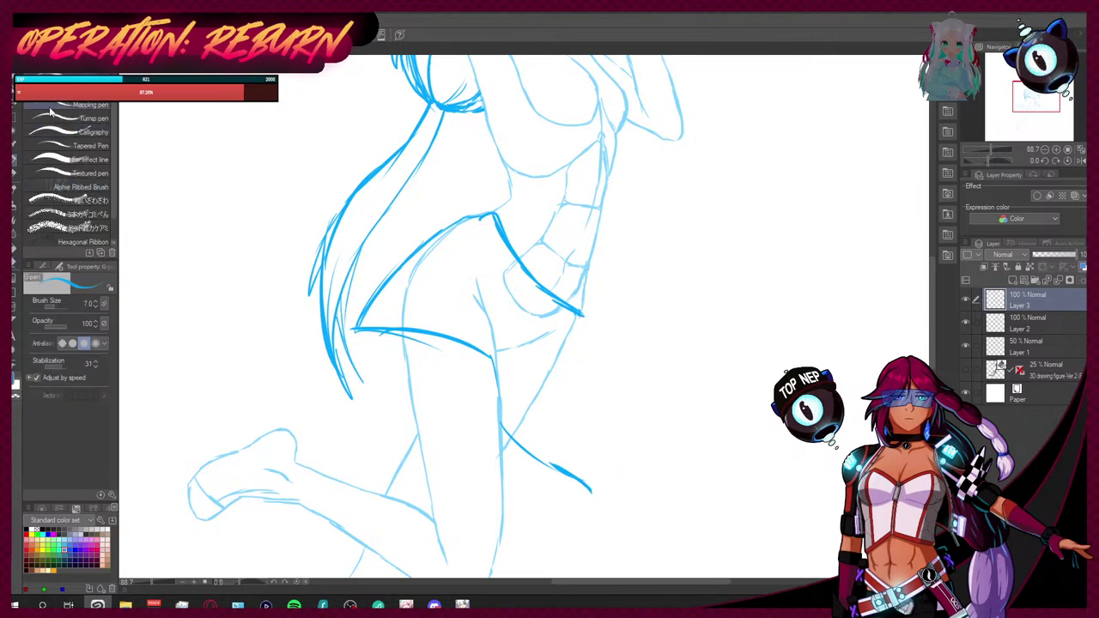
drag(577, 314, 594, 496)
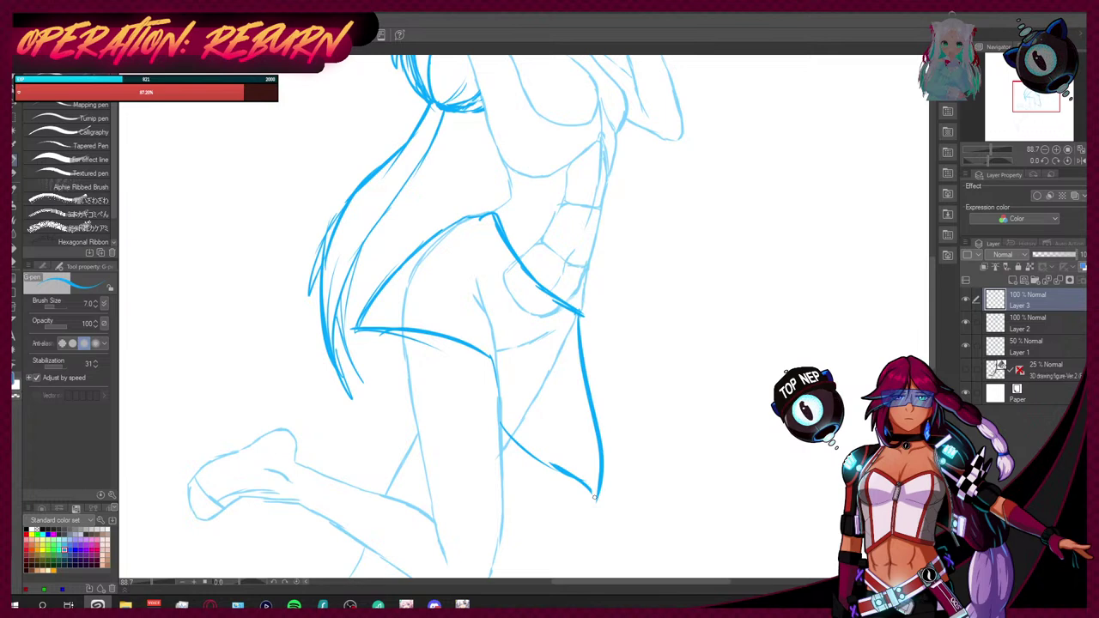
Step: Draw short fold lines at the skirt's back corner and extend the corner slightly outward
drag(354, 332, 410, 377)
drag(354, 331, 397, 370)
drag(374, 290, 341, 338)
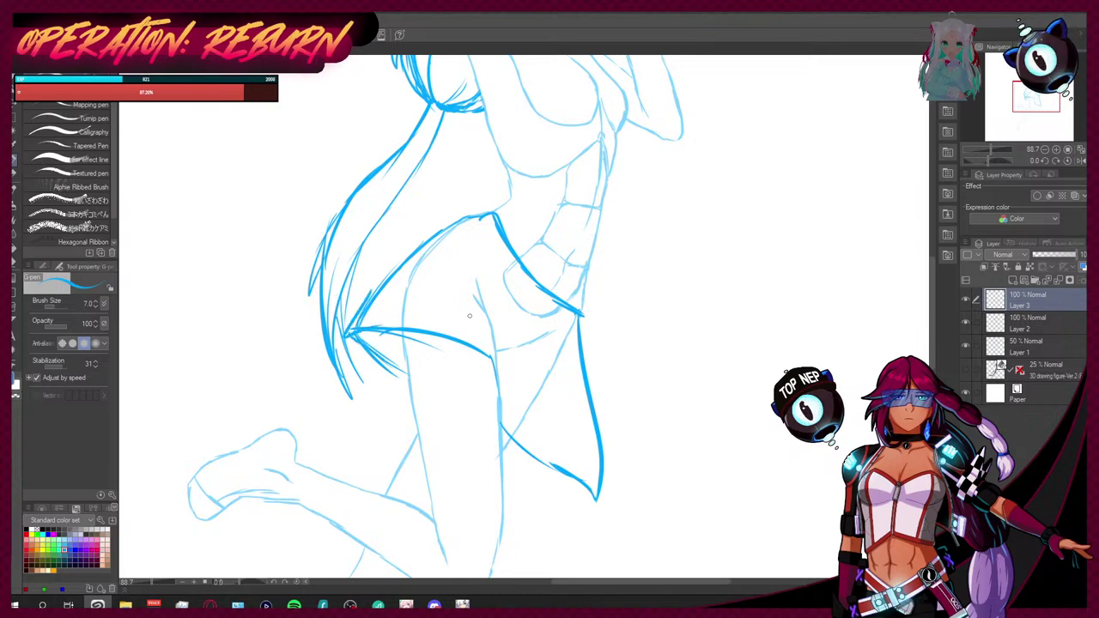
Step: Erase the front hem and redraw it higher as a curve from the thigh to the front edge, adding an inner fold line
key(e)
mouse_move(599, 501)
mouse_down()
mouse_move(564, 479)
mouse_move(618, 481)
mouse_move(520, 429)
mouse_move(481, 360)
mouse_move(541, 467)
mouse_move(627, 475)
mouse_up()
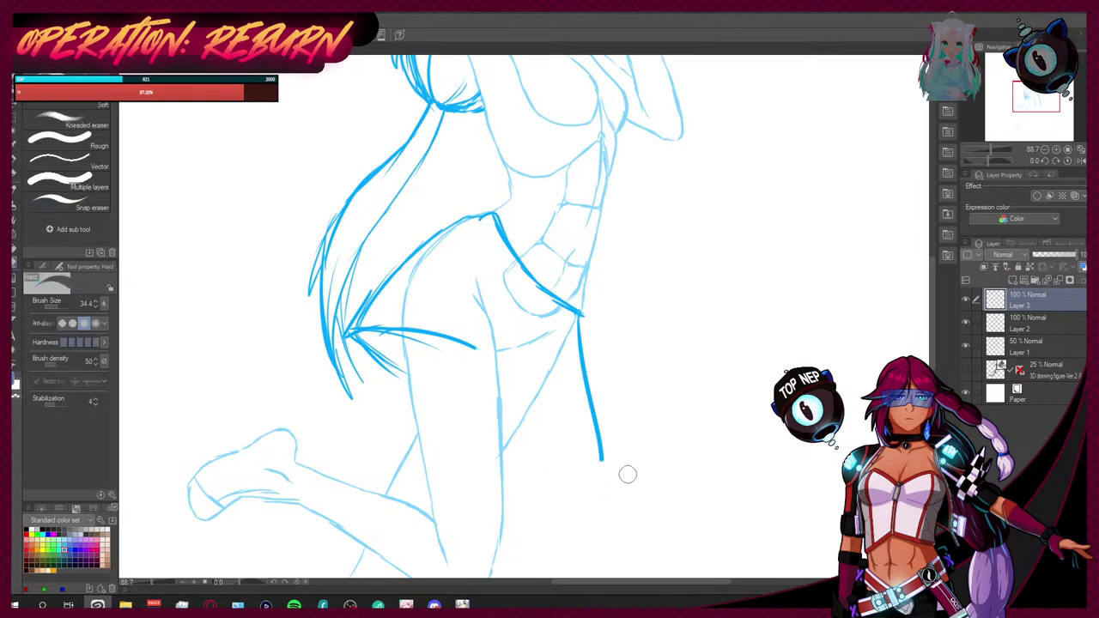
key(p)
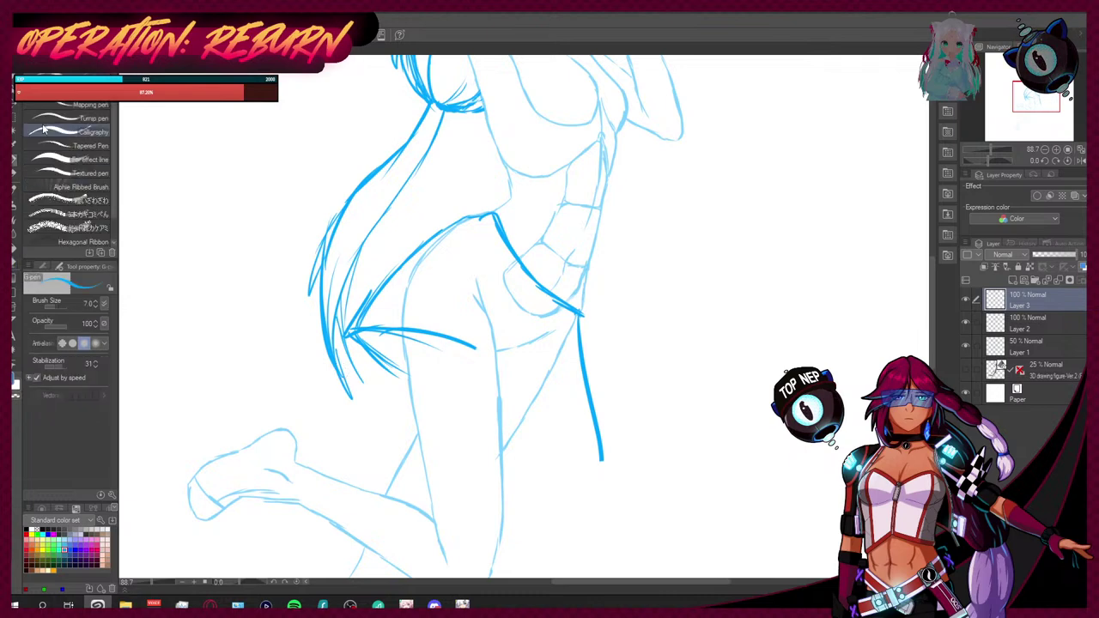
mouse_move(470, 345)
mouse_down()
mouse_move(497, 396)
mouse_move(550, 450)
mouse_up()
mouse_move(505, 417)
mouse_down()
mouse_move(603, 461)
mouse_move(556, 453)
mouse_up()
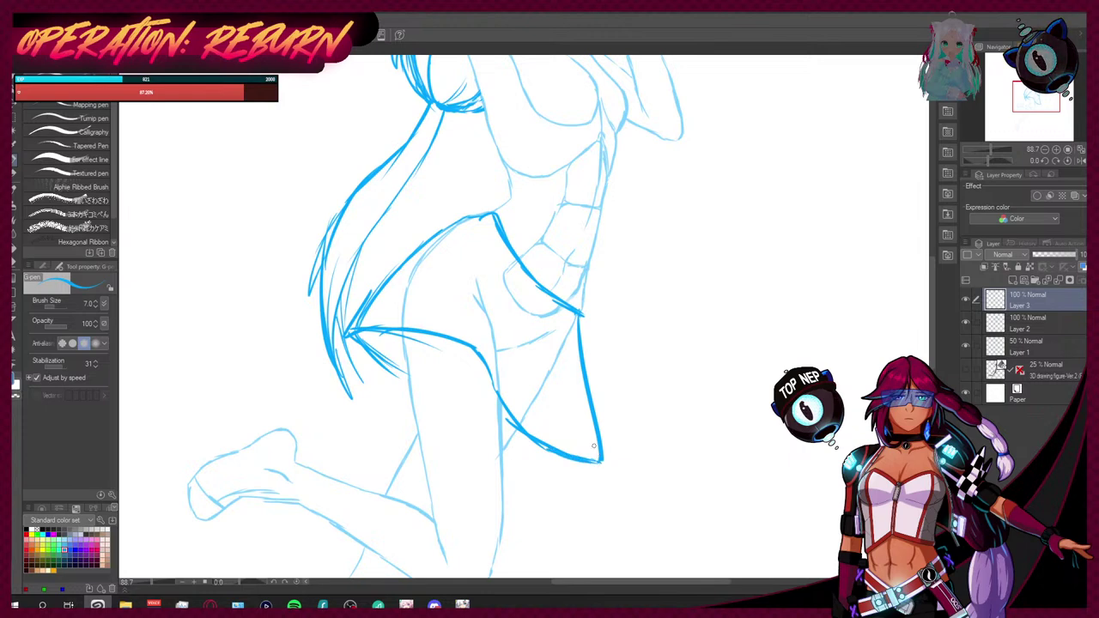
mouse_move(548, 449)
mouse_down()
mouse_move(516, 439)
mouse_move(564, 452)
mouse_up()
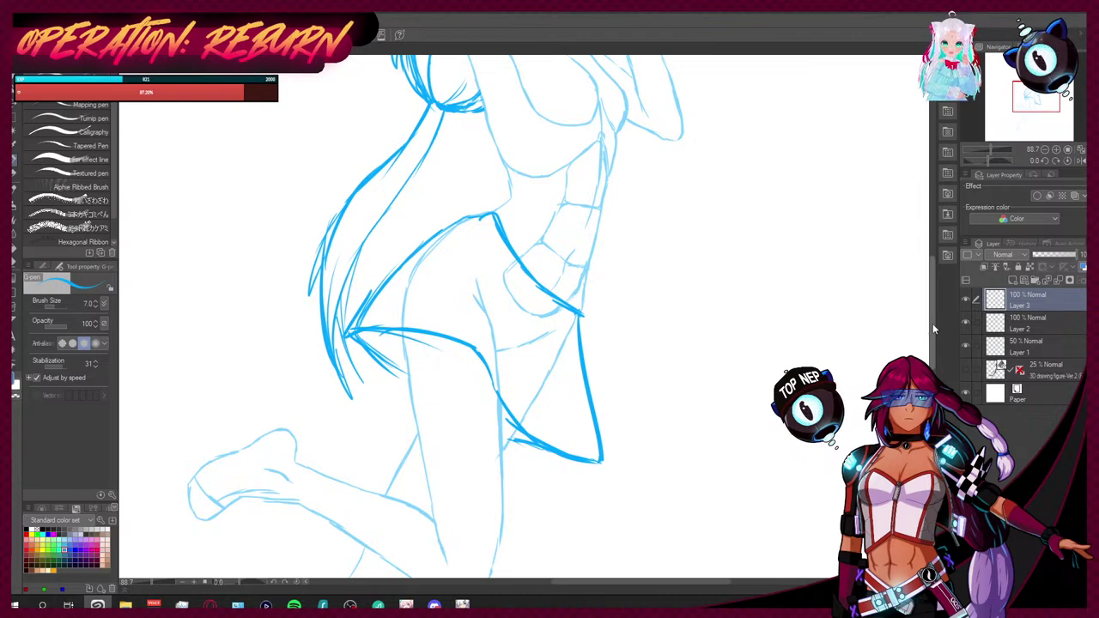
Step: Join the skirt's upper corner to the back of the waist with a short stroke and check the outfit reference image
scroll(933, 321, up, 3)
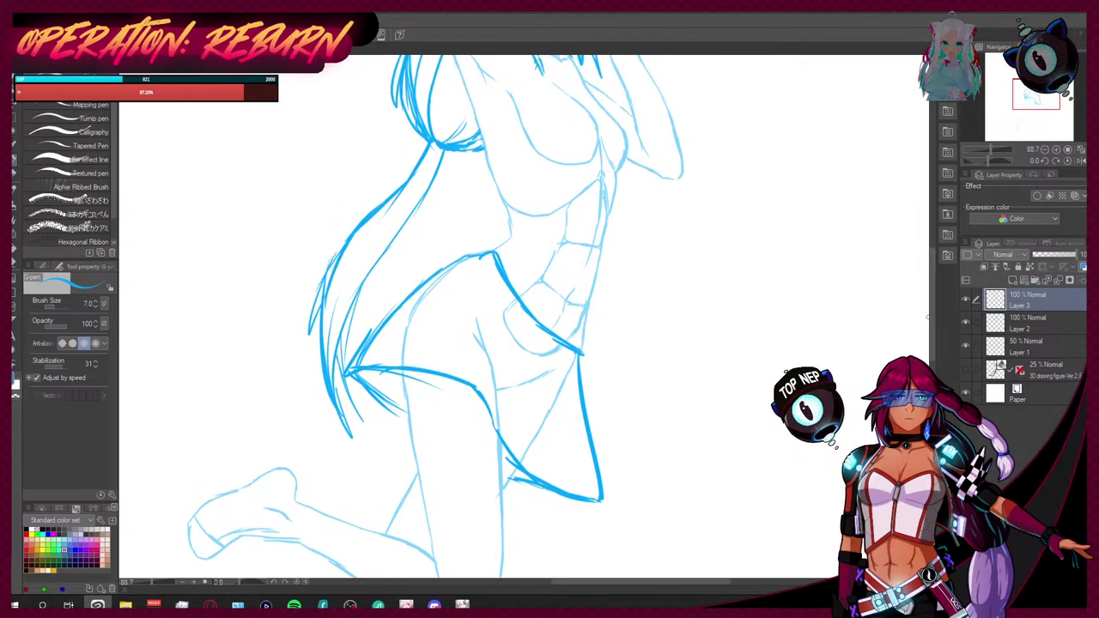
scroll(927, 317, up, 3)
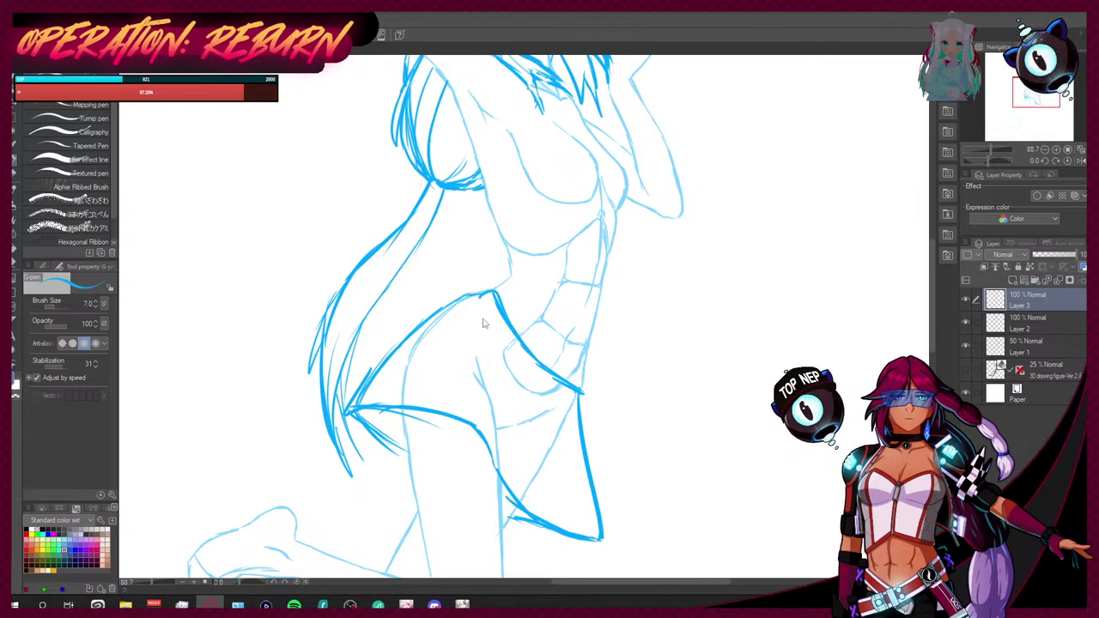
mouse_move(927, 333)
mouse_down()
mouse_move(945, 280)
mouse_move(932, 340)
mouse_up()
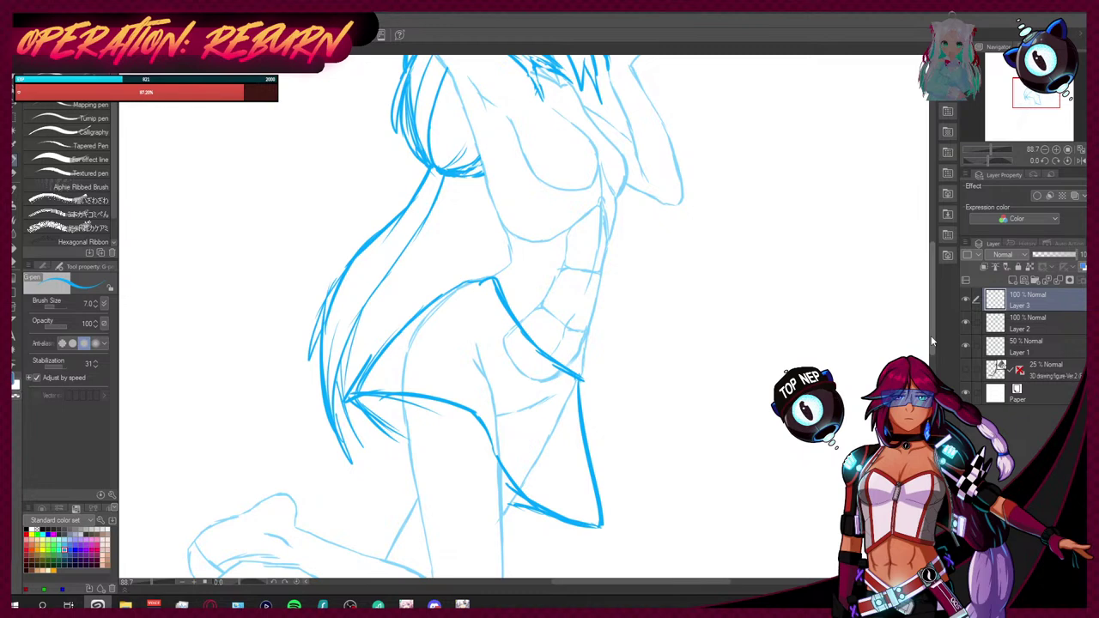
drag(933, 279, 939, 257)
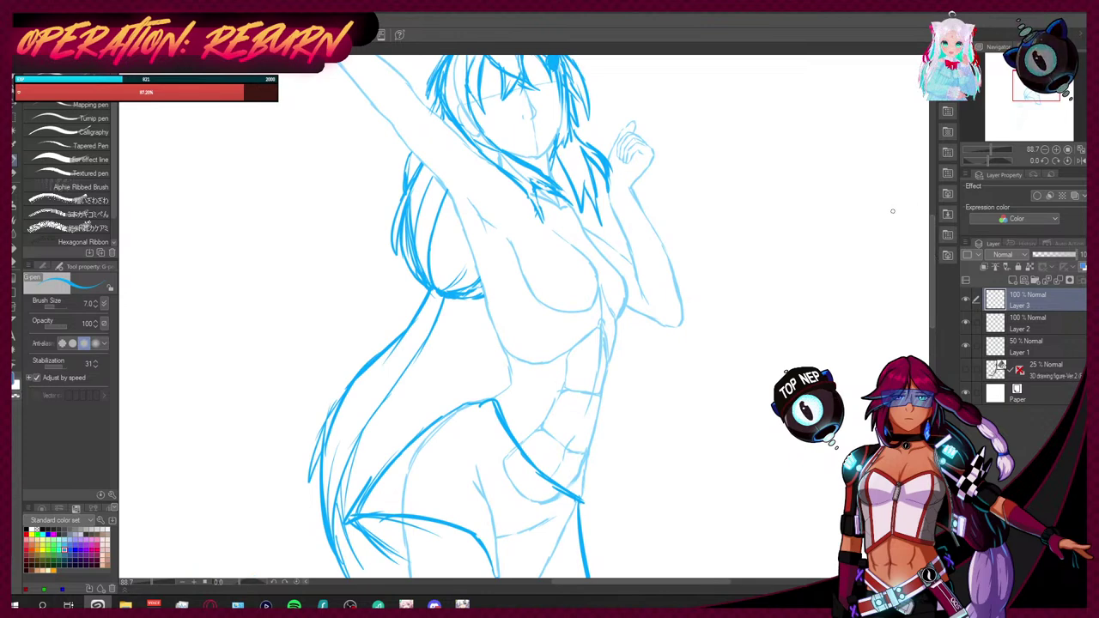
drag(930, 283, 930, 299)
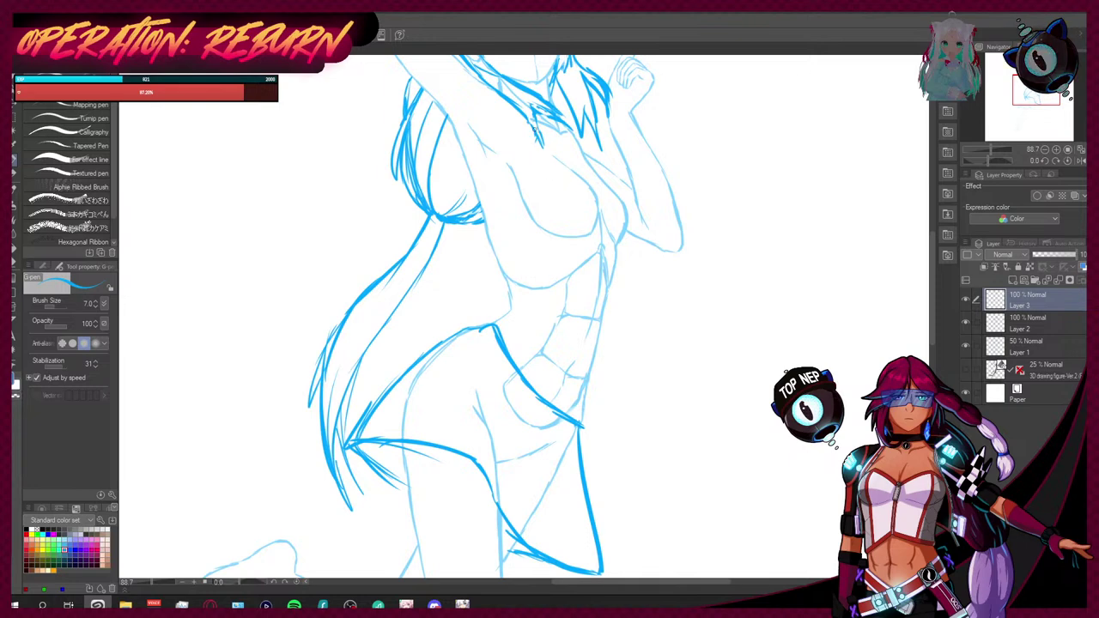
mouse_move(506, 312)
mouse_down()
mouse_move(491, 328)
mouse_move(503, 316)
mouse_up()
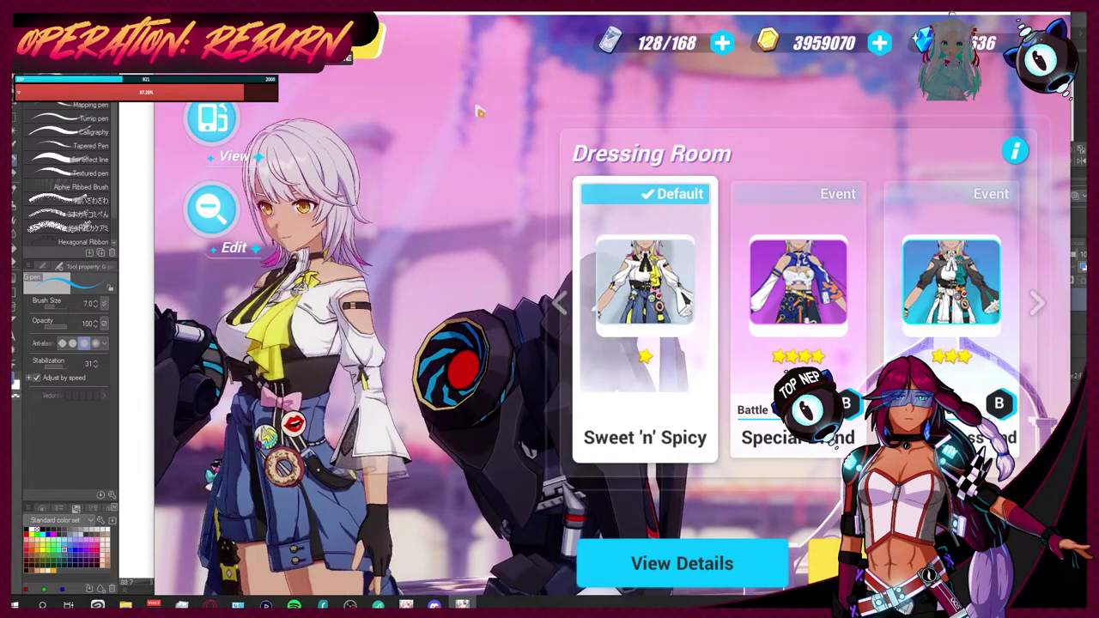
key(alt+Tab)
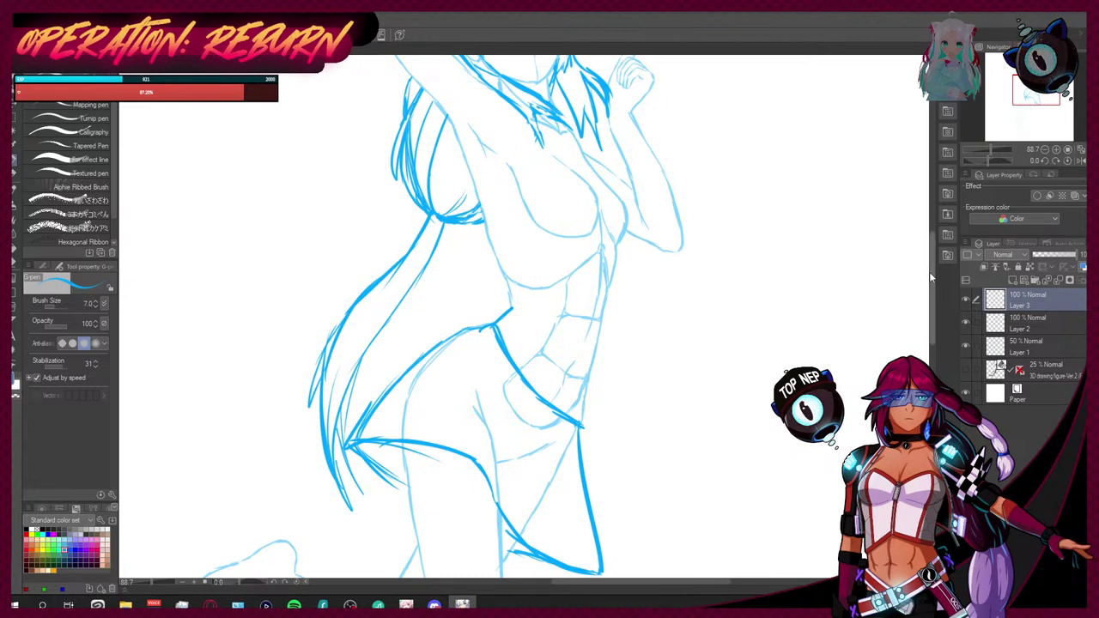
Step: Draw the top's curved armhole edge from the collar to beneath the chest, the underarm edge, and the back line down to the waist
scroll(931, 267, up, 2)
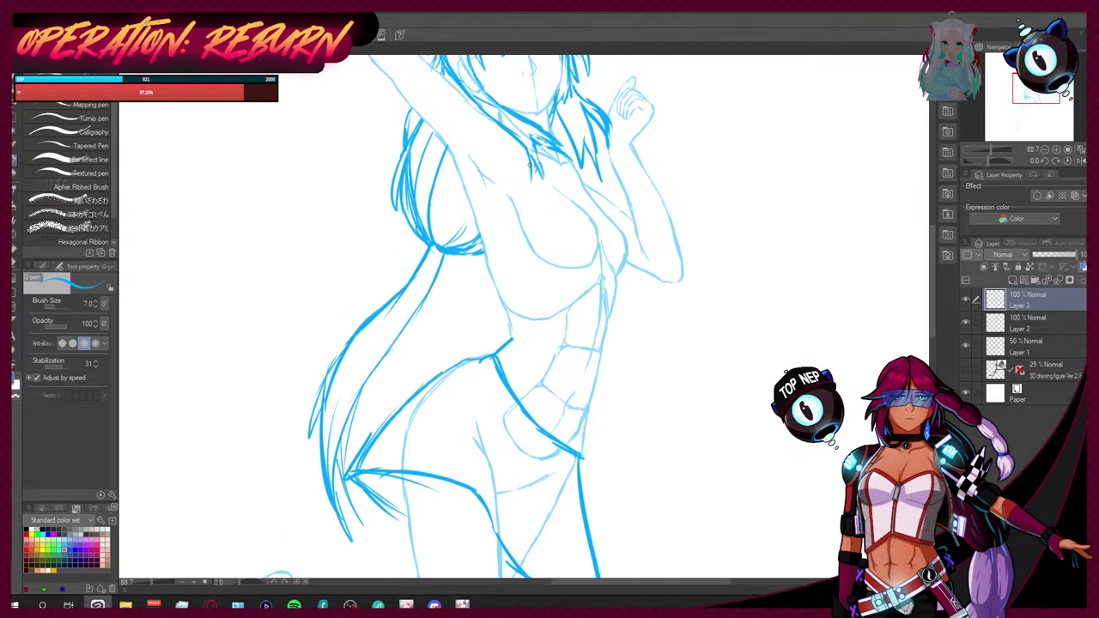
drag(528, 191, 538, 257)
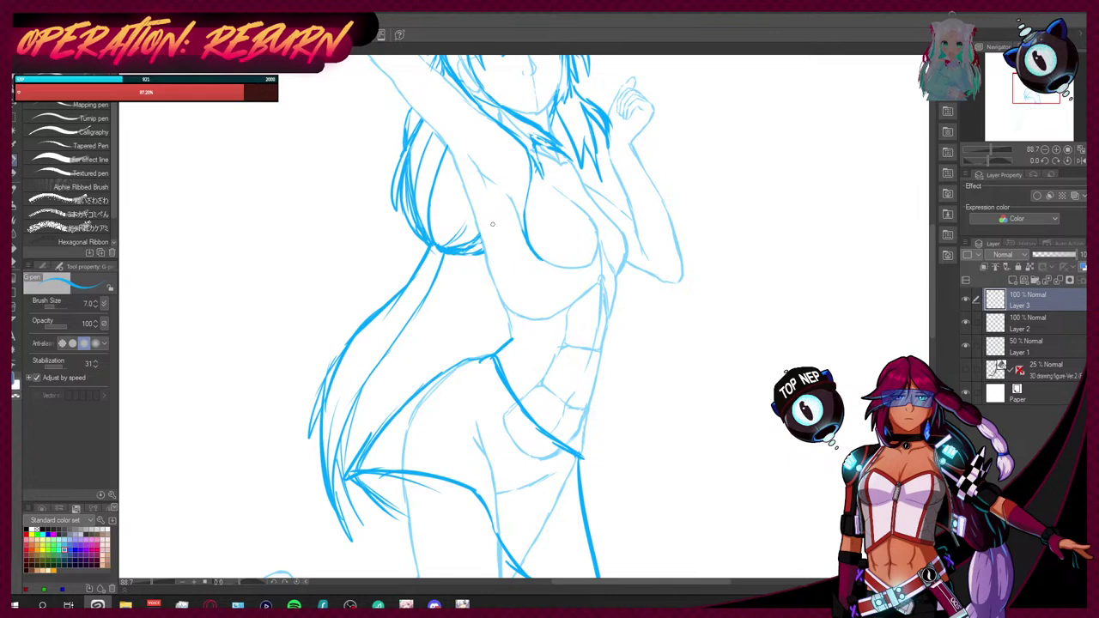
drag(524, 153, 528, 201)
drag(459, 163, 471, 206)
drag(471, 210, 503, 247)
mouse_move(529, 171)
mouse_down()
mouse_move(522, 215)
mouse_move(498, 253)
mouse_move(513, 340)
mouse_up()
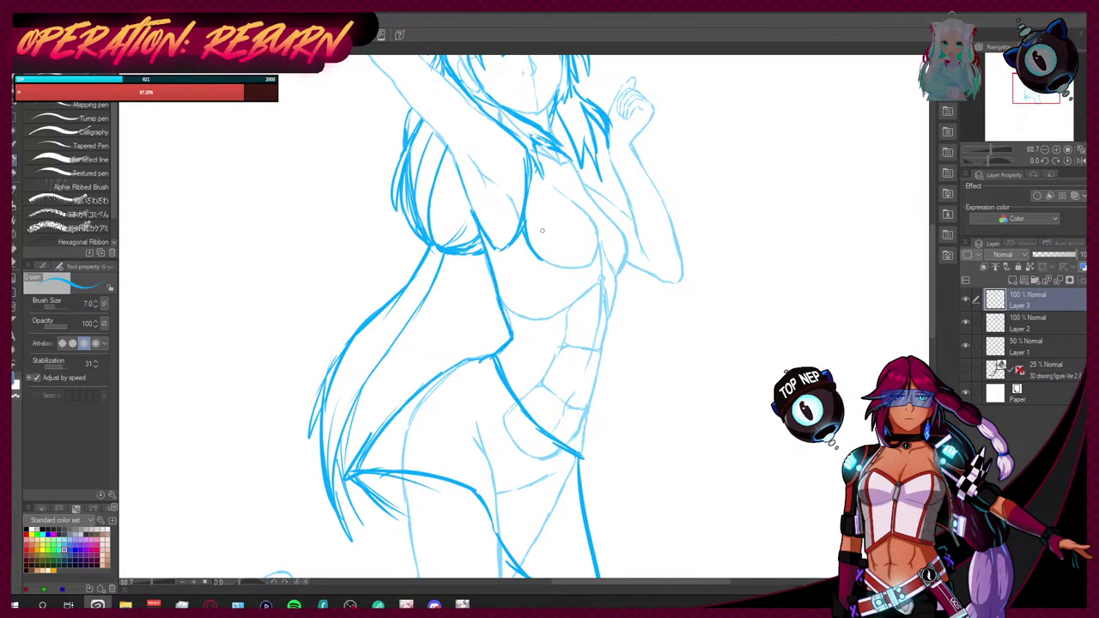
Step: Outline the garment's front from under the chest down to the skirt and erase the diagonal waistline
mouse_move(487, 247)
mouse_down()
mouse_move(524, 242)
mouse_move(541, 261)
mouse_move(618, 276)
mouse_move(579, 473)
mouse_up()
key(e)
mouse_move(488, 388)
mouse_down()
mouse_move(498, 365)
mouse_move(513, 404)
mouse_move(570, 463)
mouse_up()
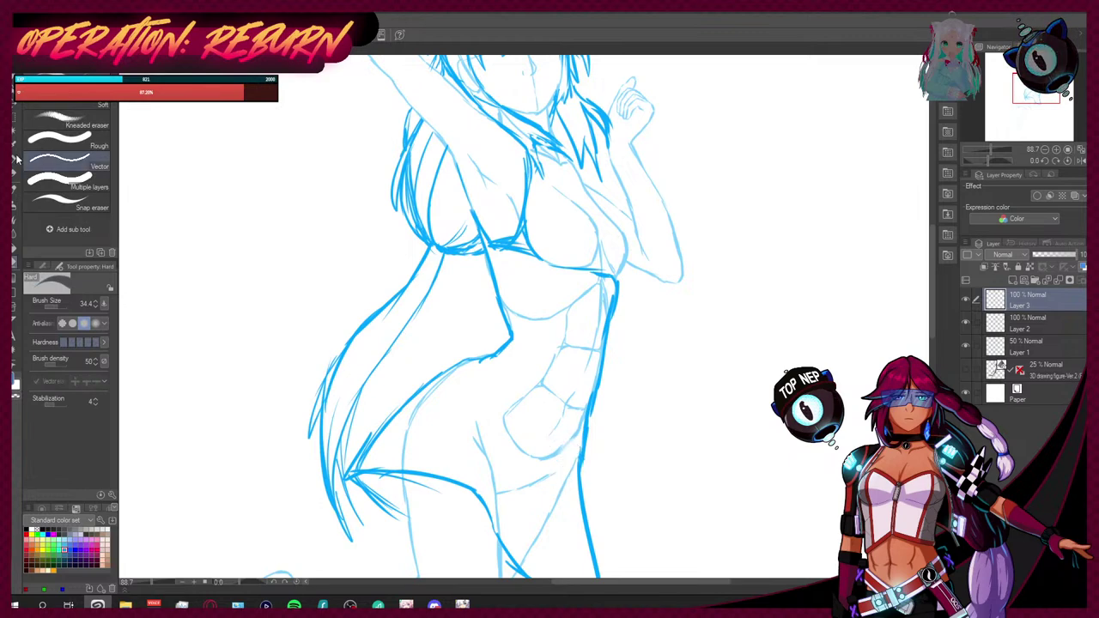
Step: Add short fold lines at the back of the waist and a line along the far side of the upper chest
key(i)
key(p)
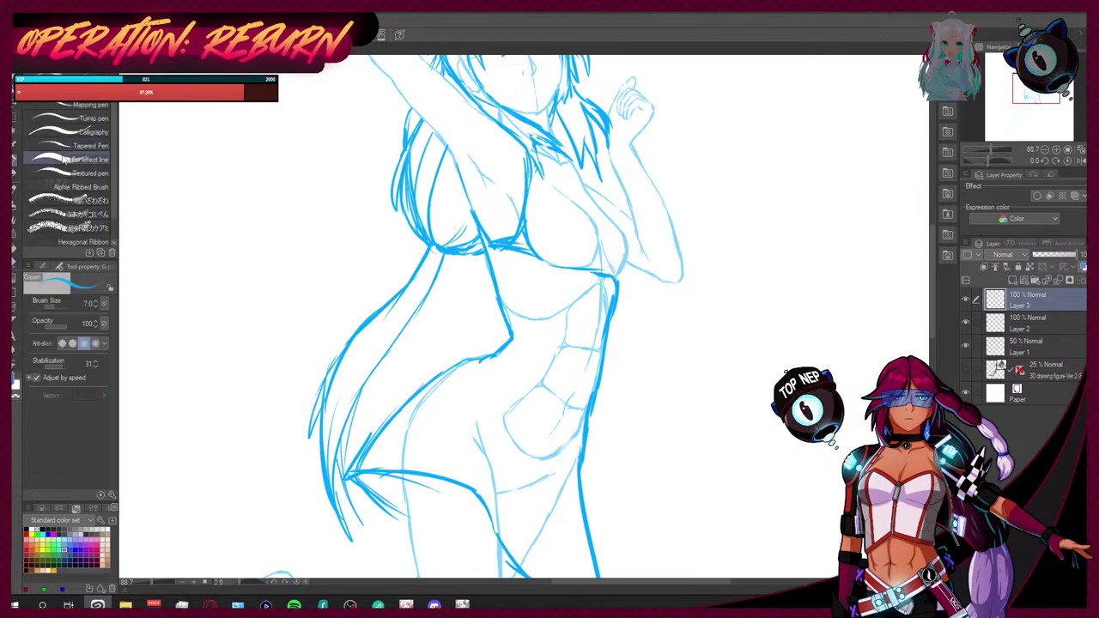
drag(509, 336, 516, 361)
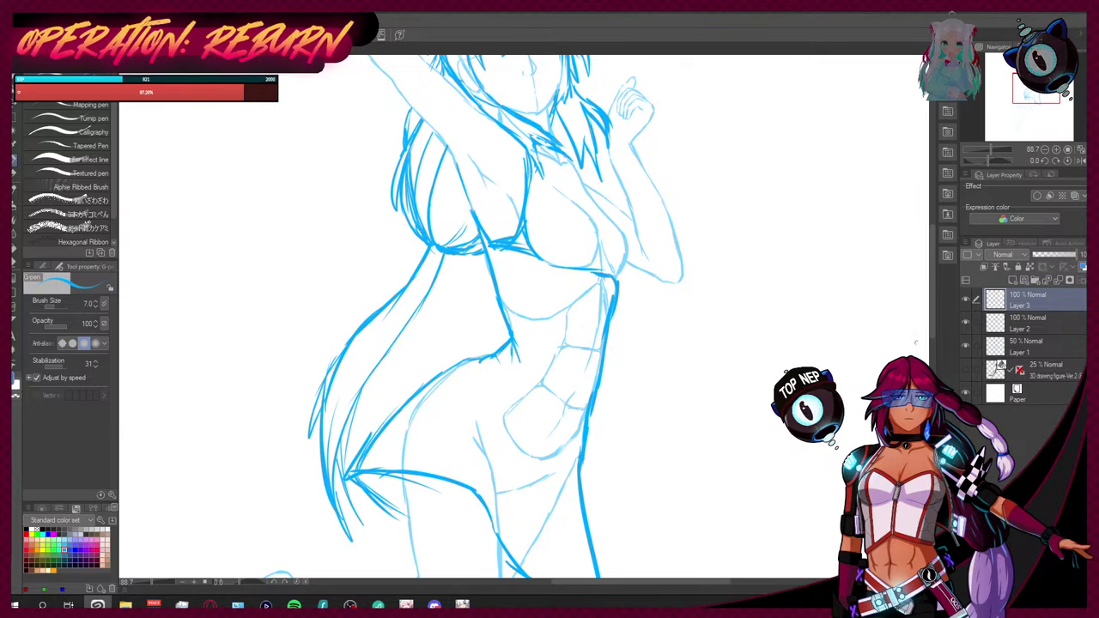
scroll(933, 324, up, 3)
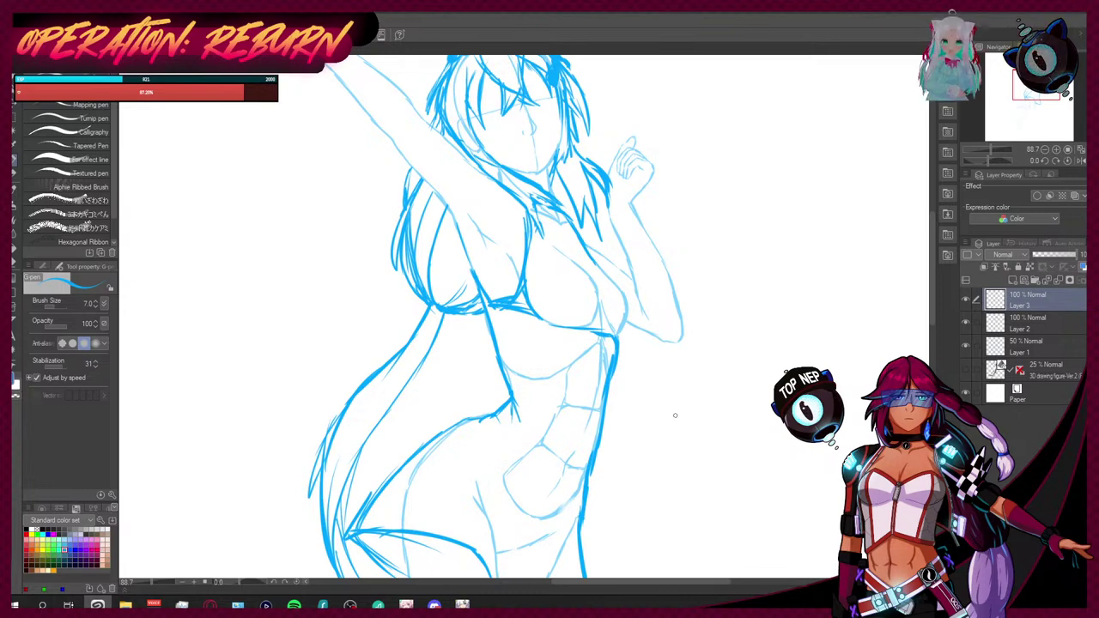
drag(932, 313, 934, 331)
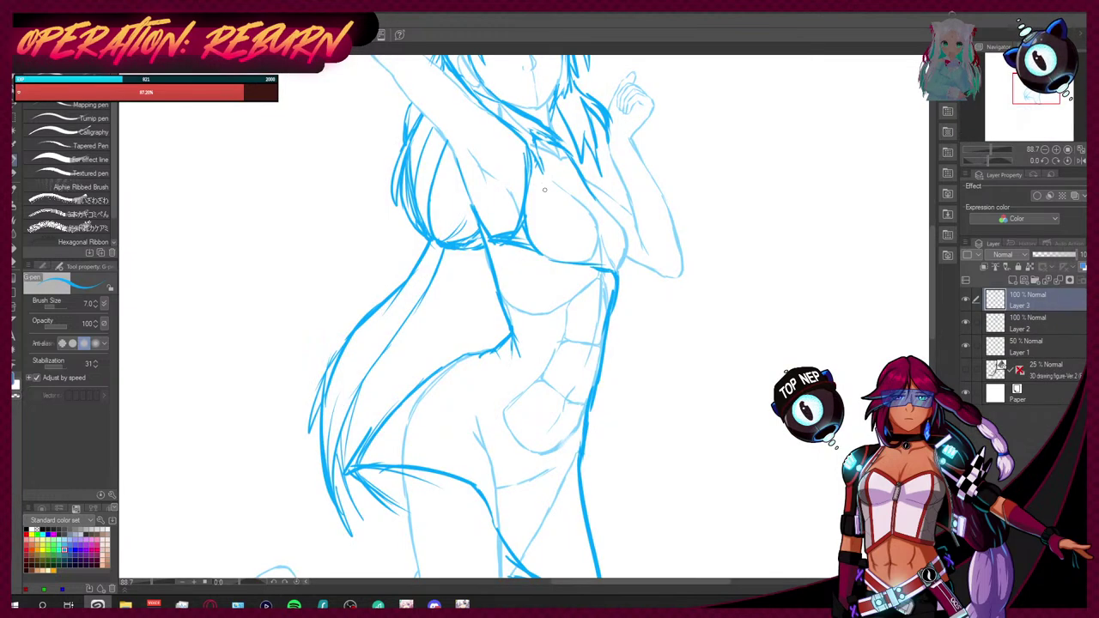
Step: Erase the loose lines below the raised arm and redraw the top's side edge with a short straight line across the underarm
key(ctrl+minus)
key(ctrl+plus)
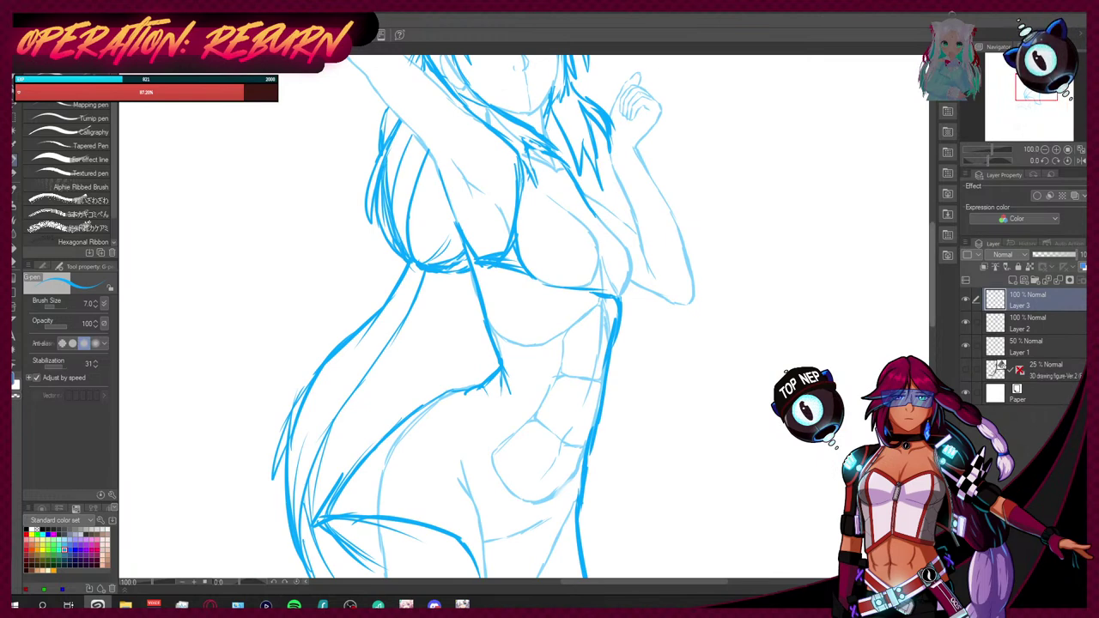
drag(936, 309, 933, 279)
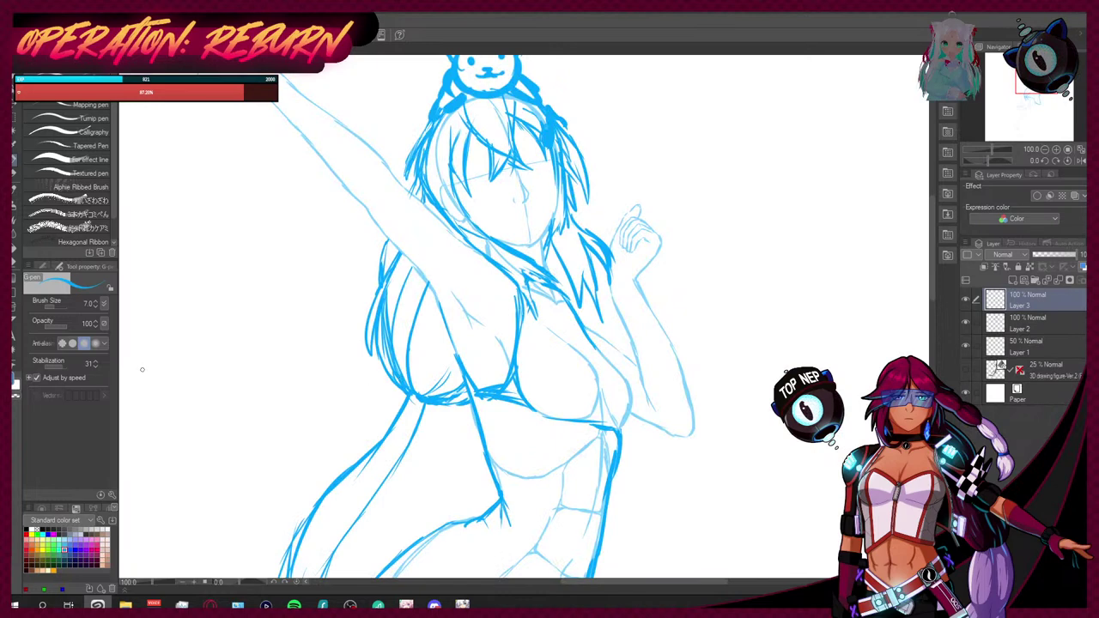
key(e)
mouse_move(506, 411)
mouse_down()
mouse_move(475, 380)
mouse_move(491, 409)
mouse_move(466, 369)
mouse_up()
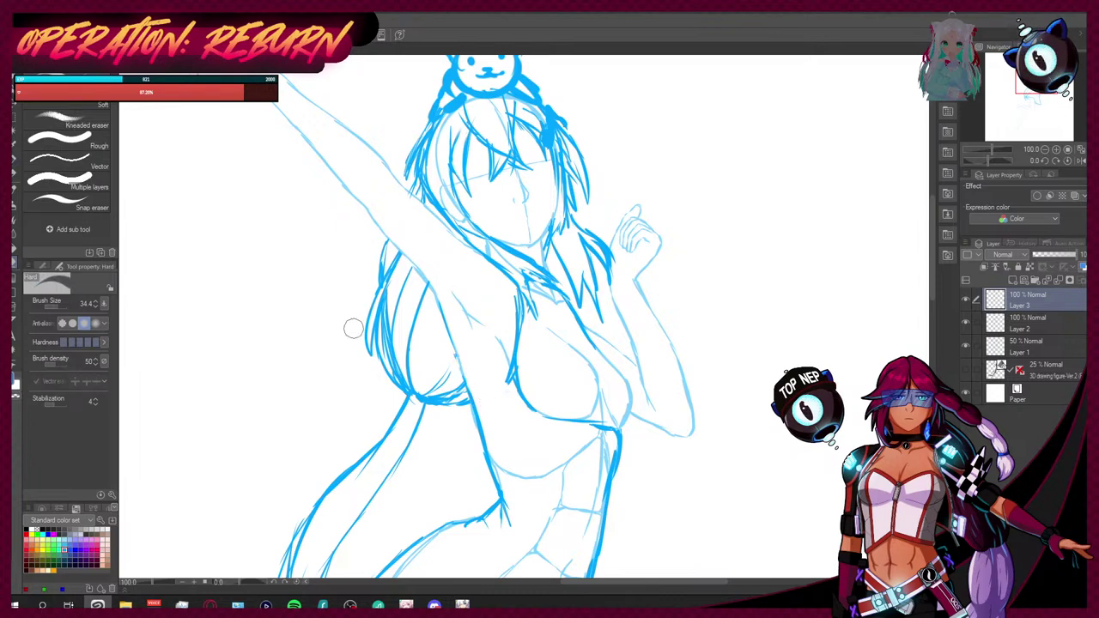
key(p)
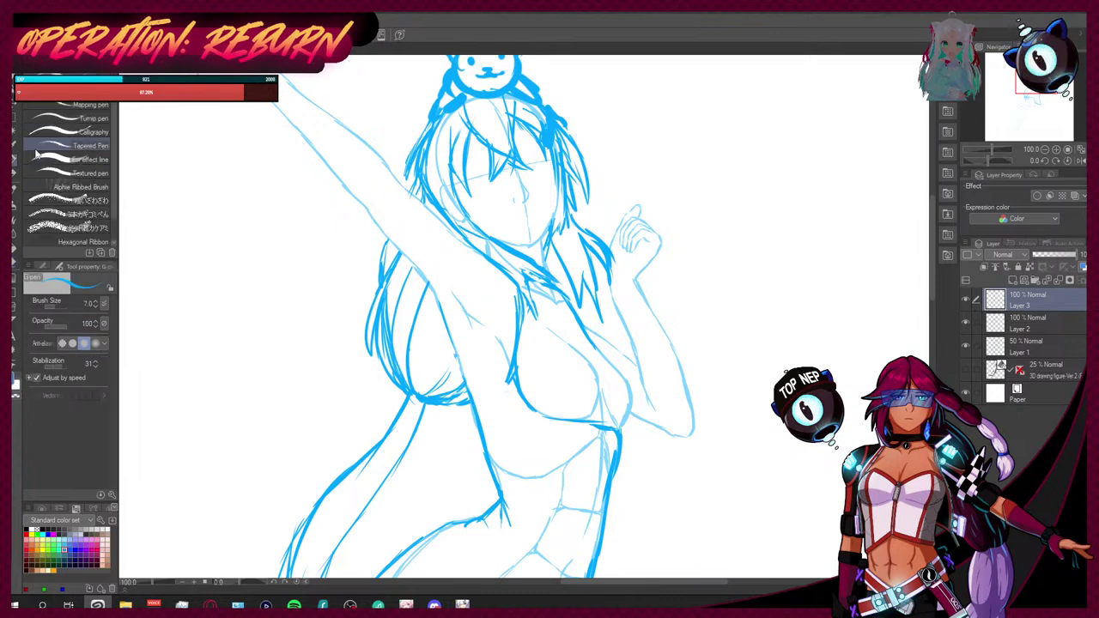
mouse_move(465, 376)
mouse_down()
mouse_move(508, 370)
mouse_move(468, 393)
mouse_move(475, 411)
mouse_up()
drag(455, 352, 474, 395)
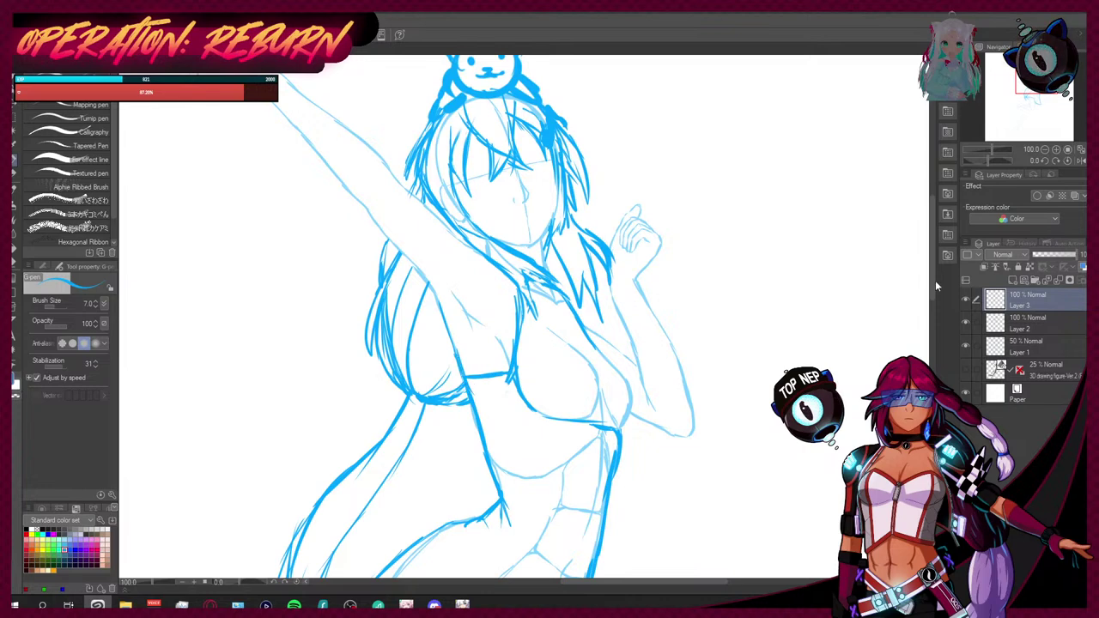
Step: Hide the hair on Layer 2, and toggle Layer 3 off and on to check what it contains
drag(930, 293, 929, 301)
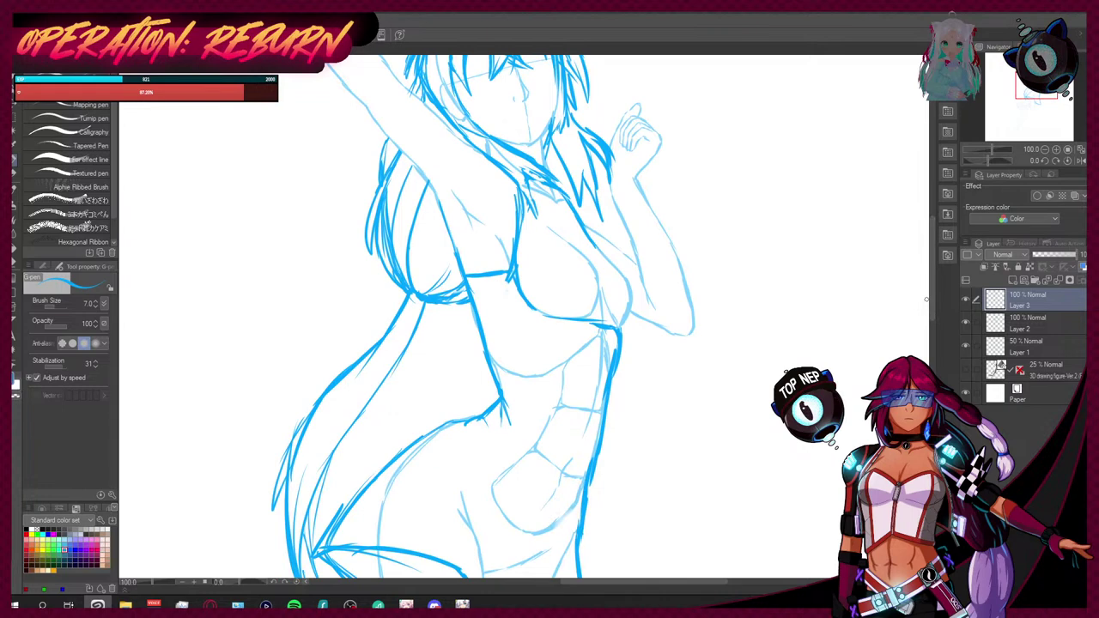
click(966, 323)
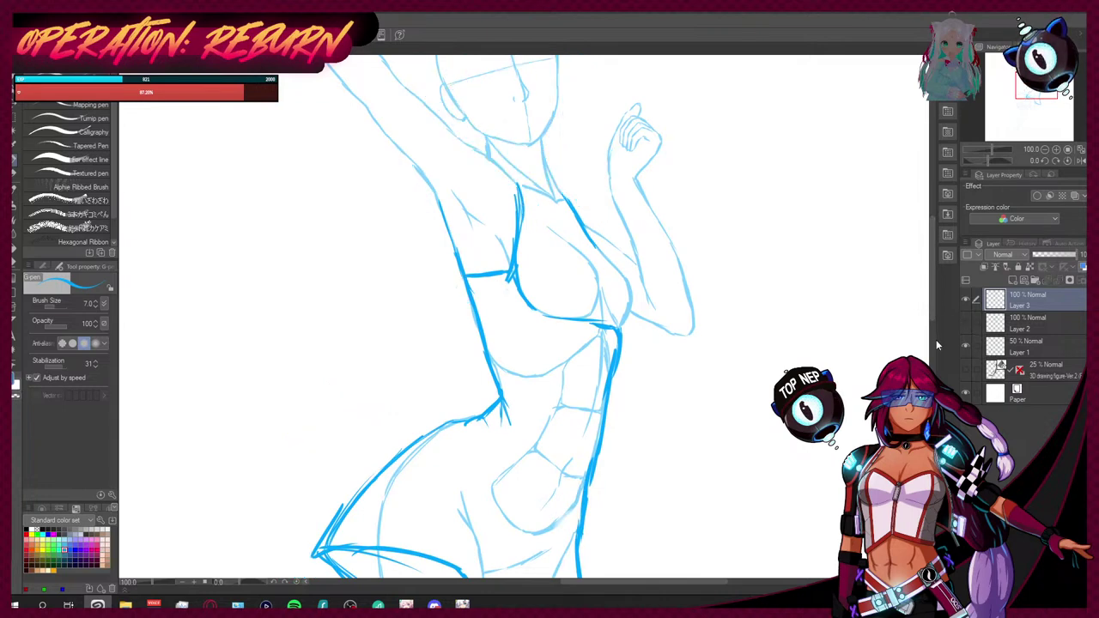
drag(936, 337, 936, 316)
scroll(934, 314, up, 3)
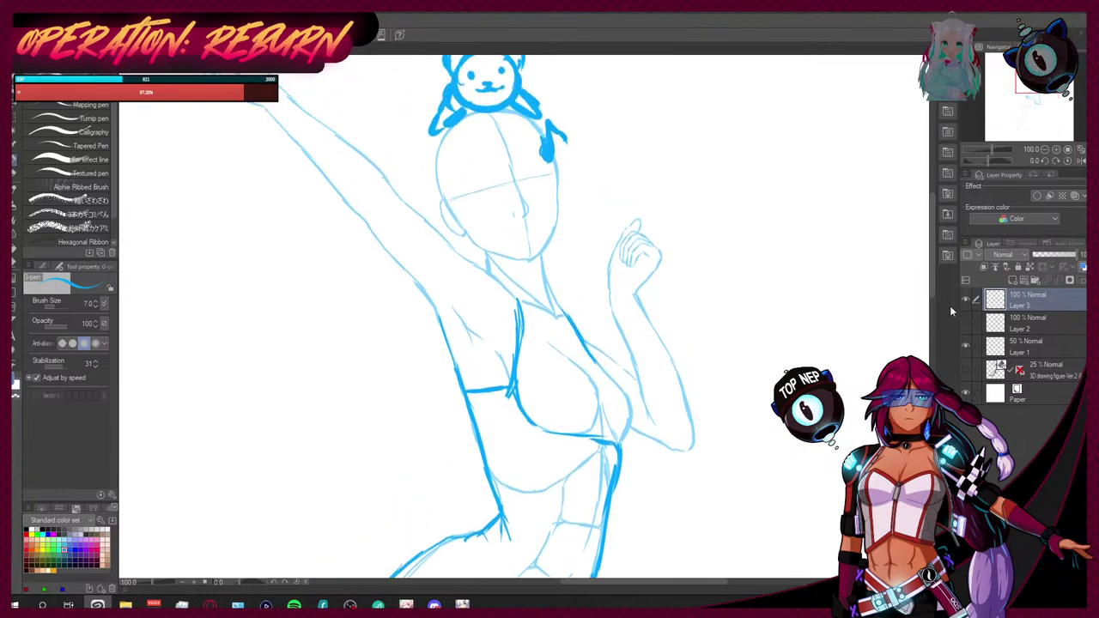
click(965, 299)
click(965, 300)
Step: Select the cat on the head with a rectangle, move it from Layer 3 onto its own layer, hide that layer and deselect
key(ctrl+minus)
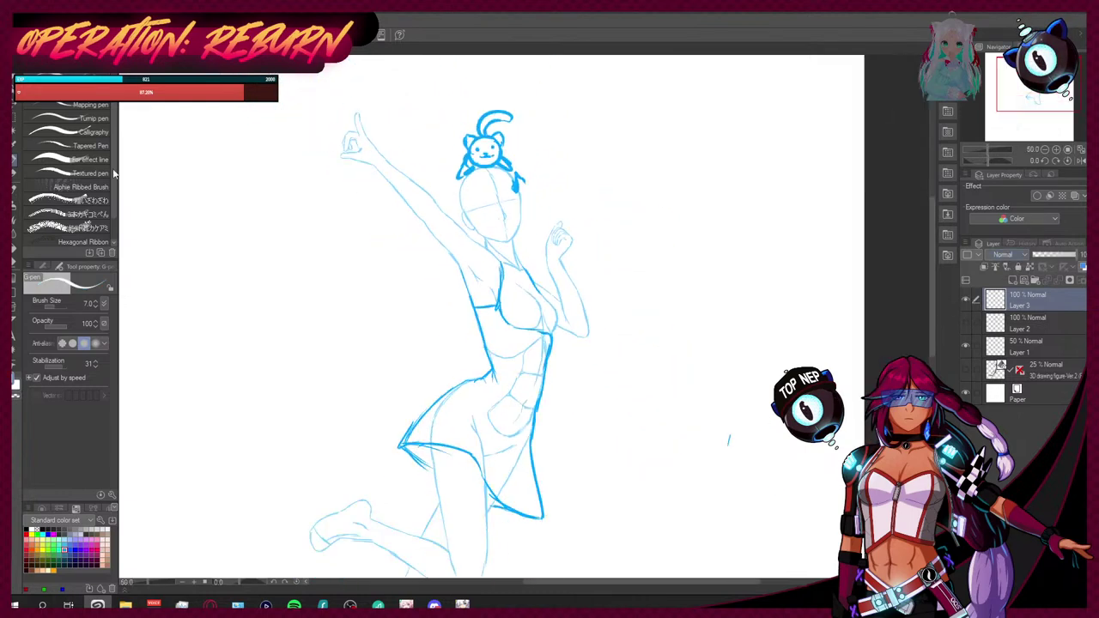
click(14, 120)
mouse_move(403, 88)
mouse_down()
mouse_move(513, 151)
mouse_move(551, 208)
mouse_up()
key(Delete)
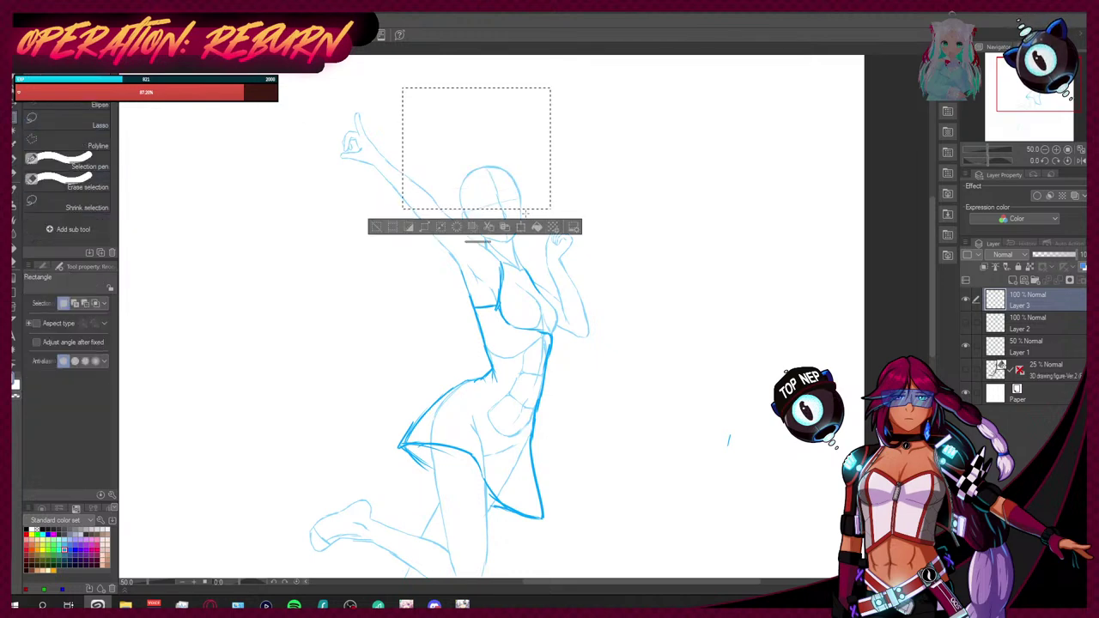
key(ctrl+v)
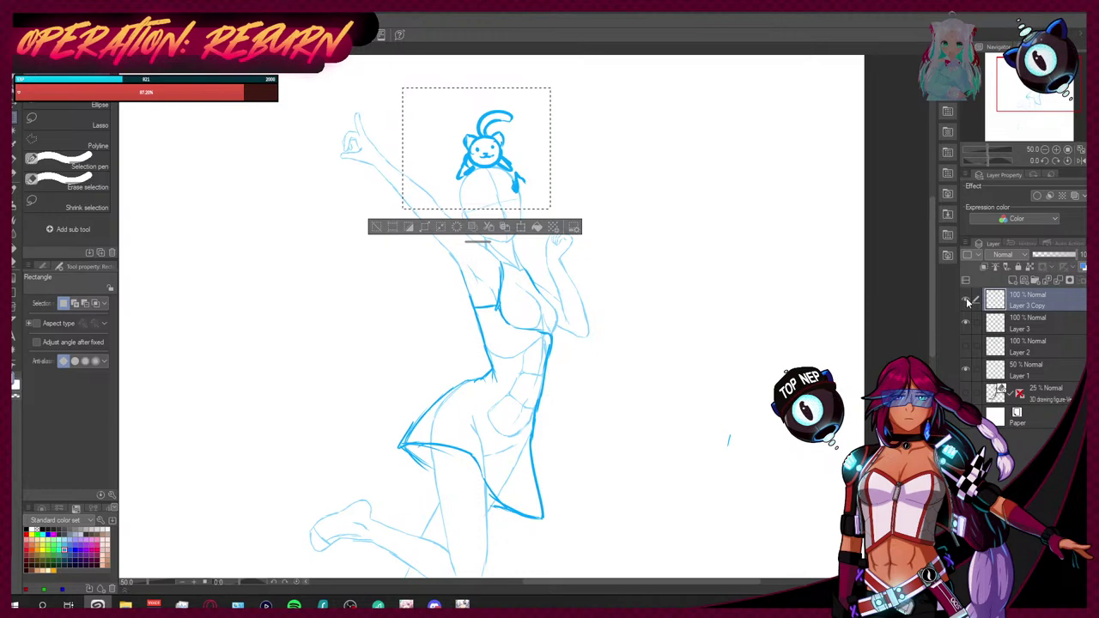
key(Delete)
key(ctrl+d)
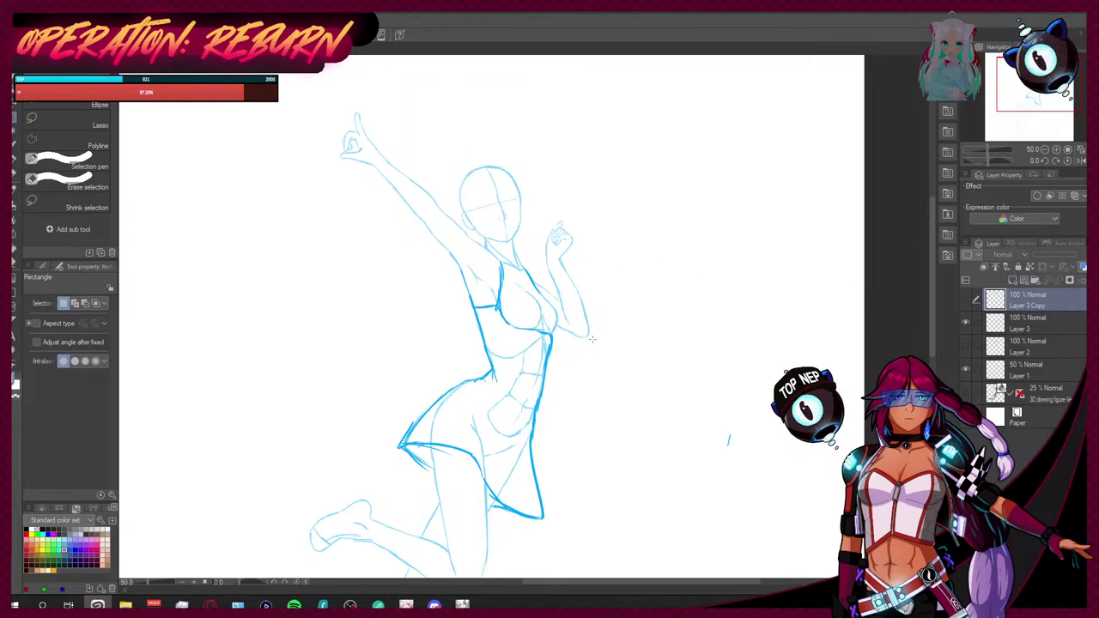
Step: Lower the opacity of the body sketch on Layer 1 to 18% and make Layer 3 the active layer for the pen
scroll(532, 389, up, 3)
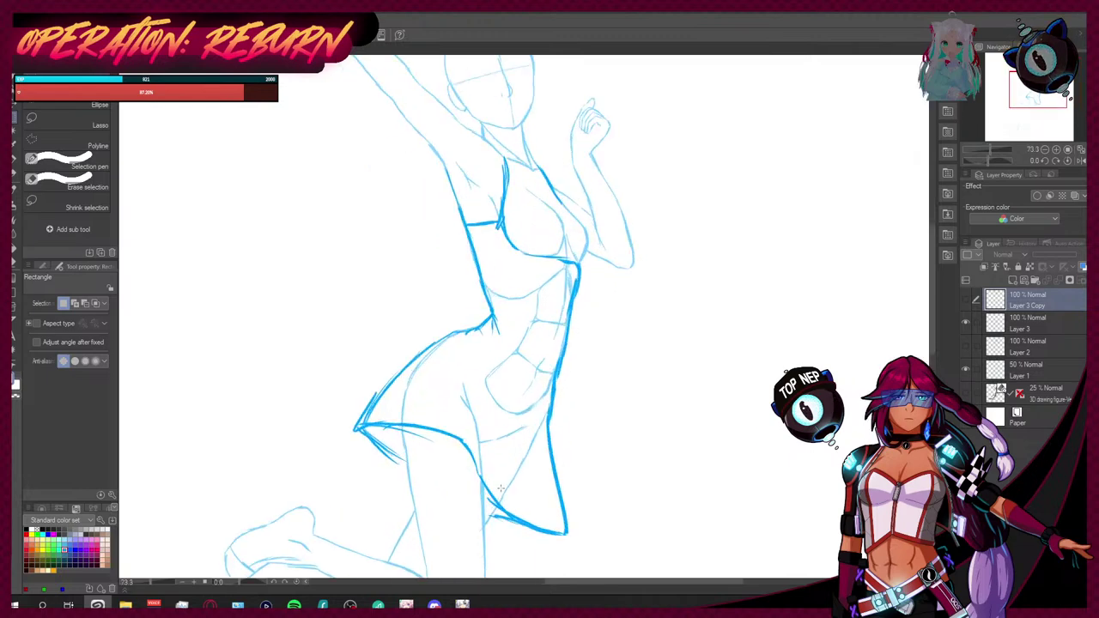
key(e)
click(1034, 326)
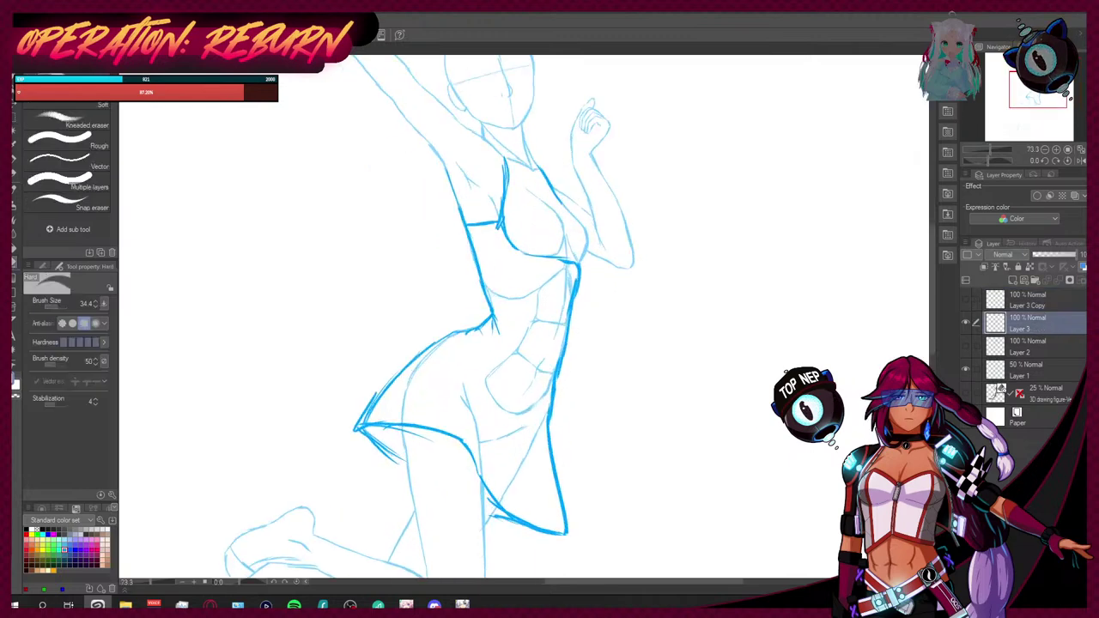
click(16, 162)
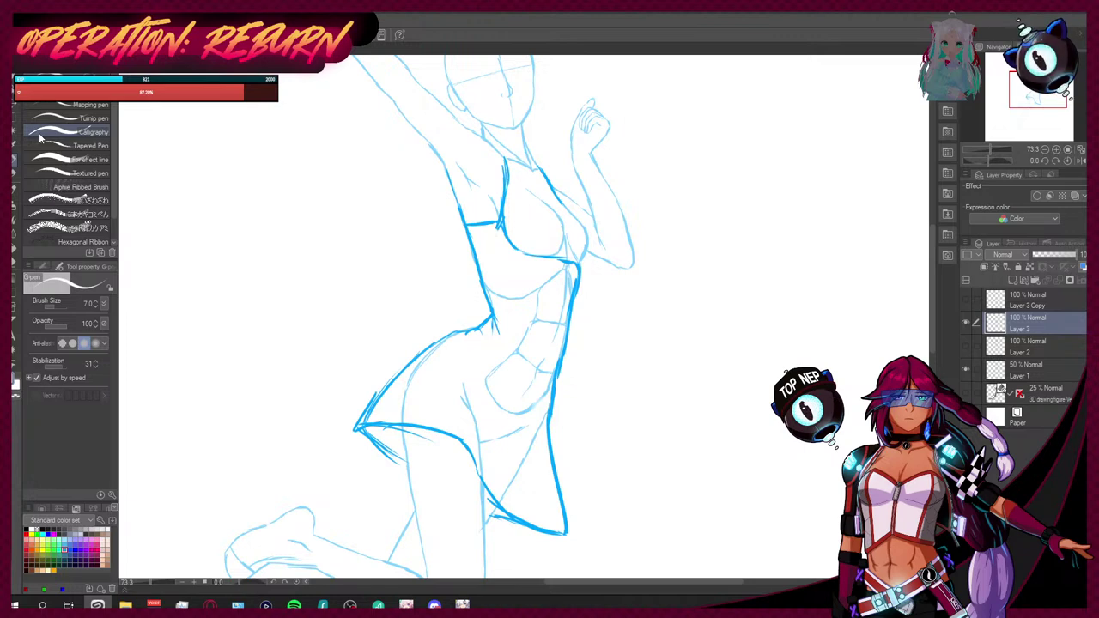
drag(930, 316, 931, 378)
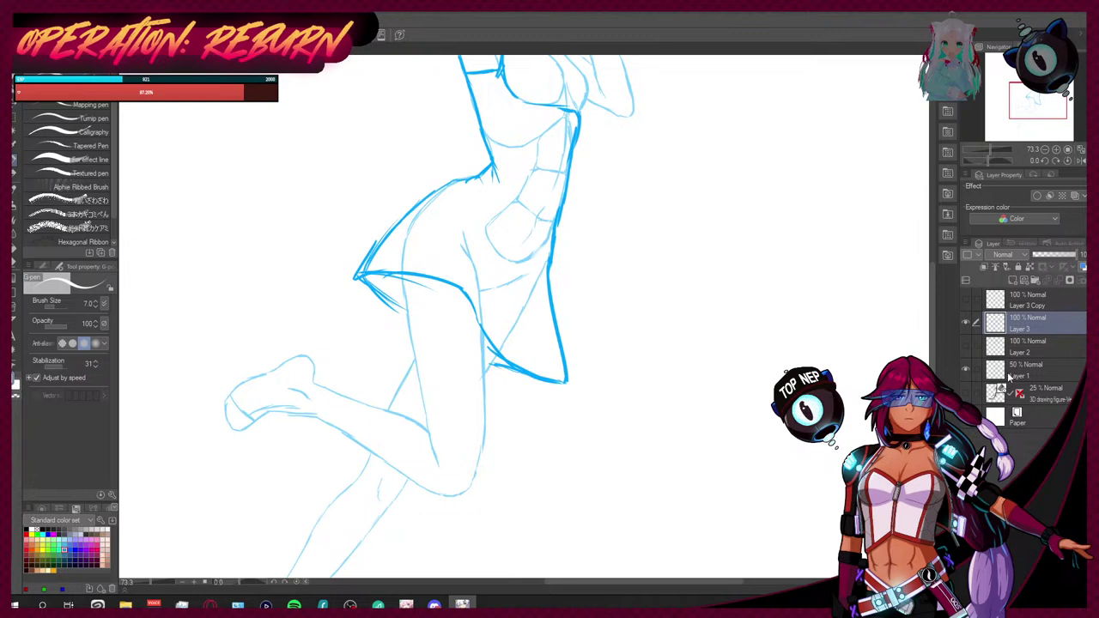
click(1036, 361)
click(1037, 255)
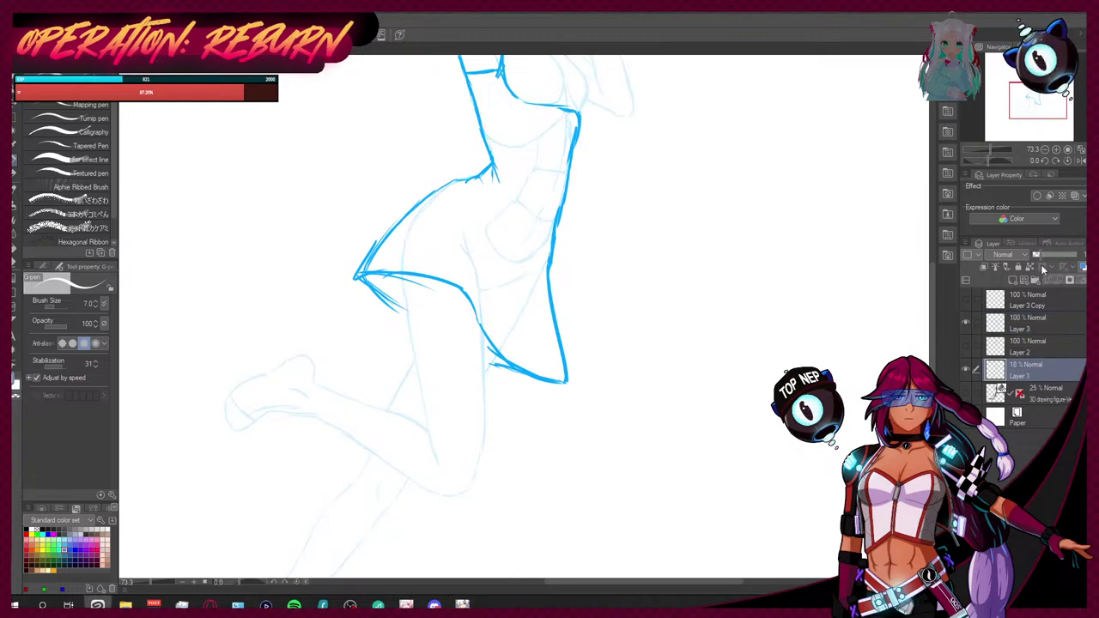
click(1036, 329)
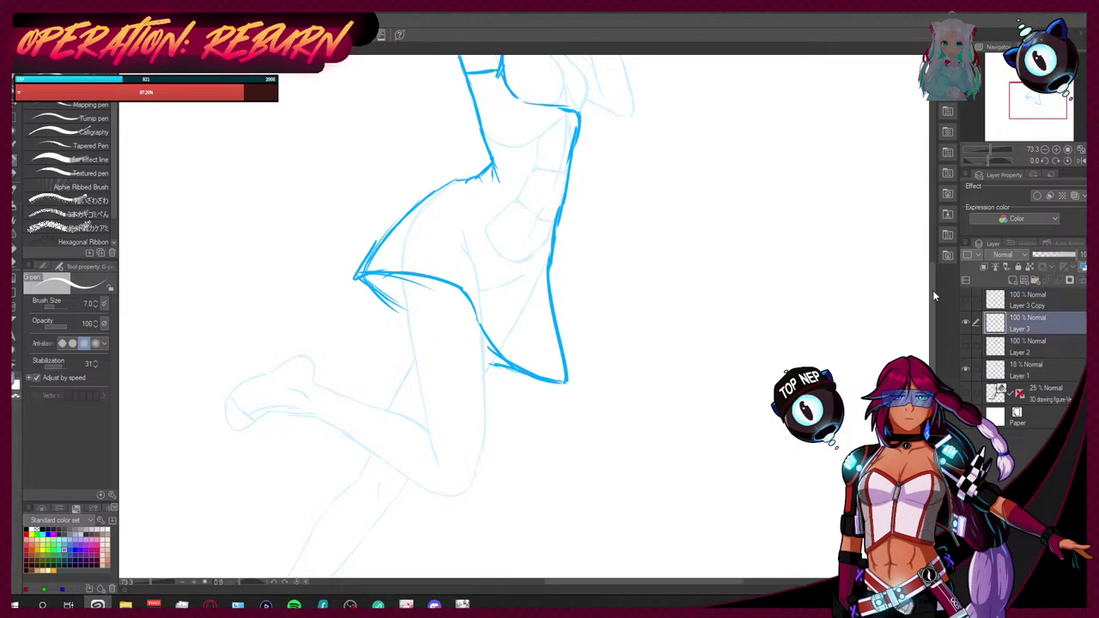
Step: Sketch a belt band slanting from the back of the waist to the front hip, with a shorter strap crossing its lower end
scroll(939, 267, up, 5)
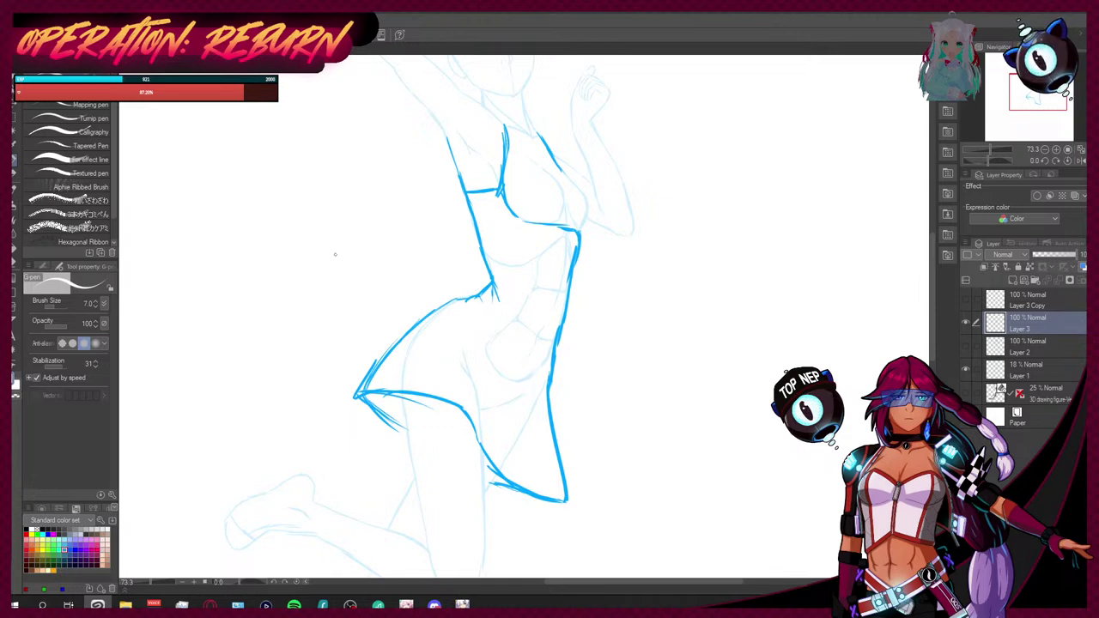
click(82, 544)
mouse_move(486, 285)
mouse_down()
mouse_move(464, 297)
mouse_move(504, 330)
mouse_move(528, 377)
mouse_up()
drag(506, 340, 525, 369)
mouse_move(464, 299)
mouse_down()
mouse_move(524, 391)
mouse_move(526, 367)
mouse_move(553, 356)
mouse_up()
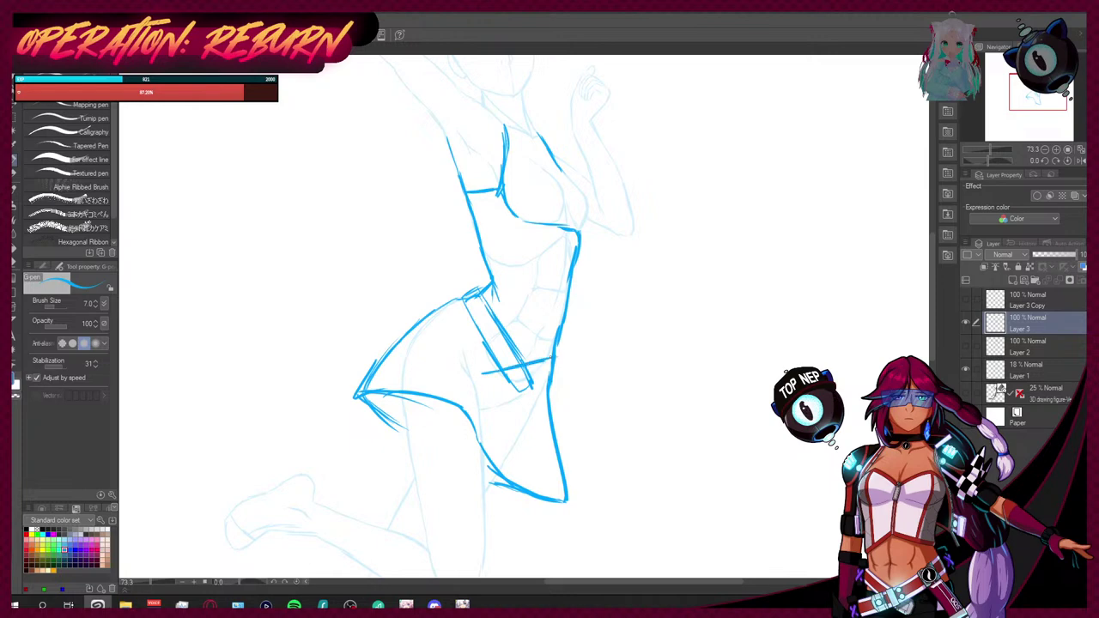
mouse_move(488, 376)
mouse_down()
mouse_move(544, 376)
mouse_move(536, 360)
mouse_move(491, 364)
mouse_move(481, 380)
mouse_move(542, 374)
mouse_up()
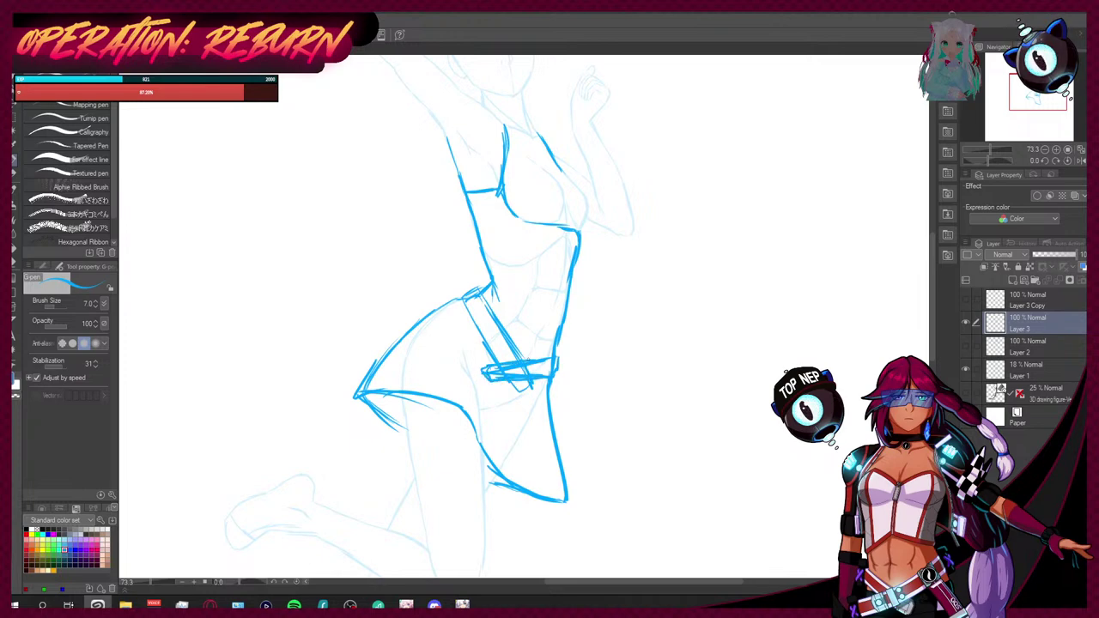
Step: Erase the overlapping lines where the straps cross and redraw the slanted band with a rounded lower end and inner edge lines
key(e)
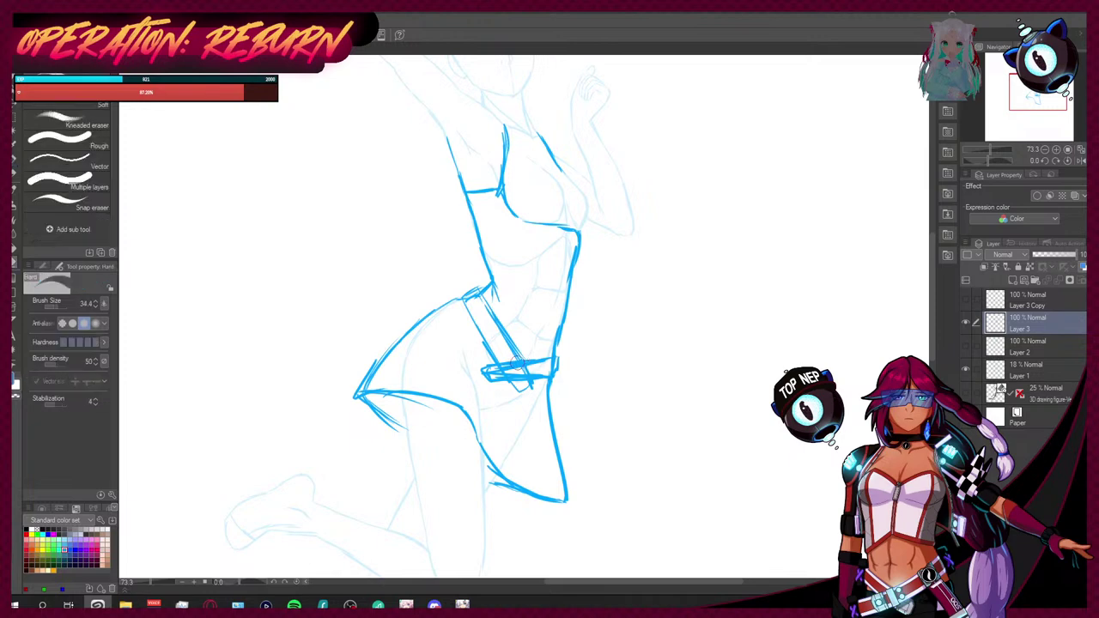
drag(480, 370, 511, 367)
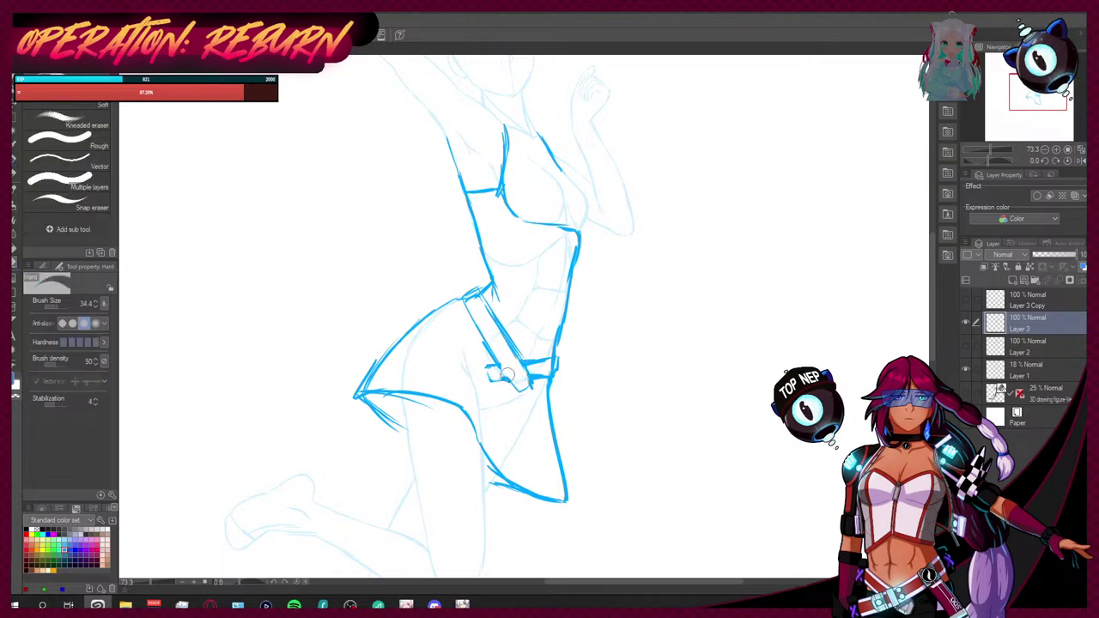
key(p)
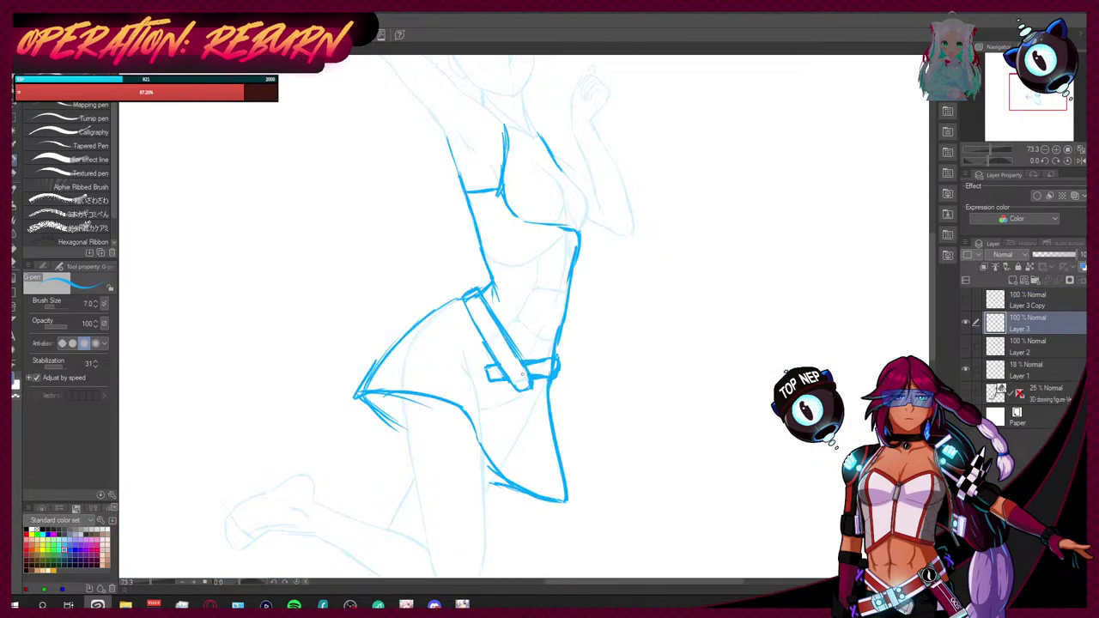
mouse_move(520, 387)
mouse_down()
mouse_move(537, 380)
mouse_move(523, 398)
mouse_move(530, 393)
mouse_up()
drag(478, 299, 527, 381)
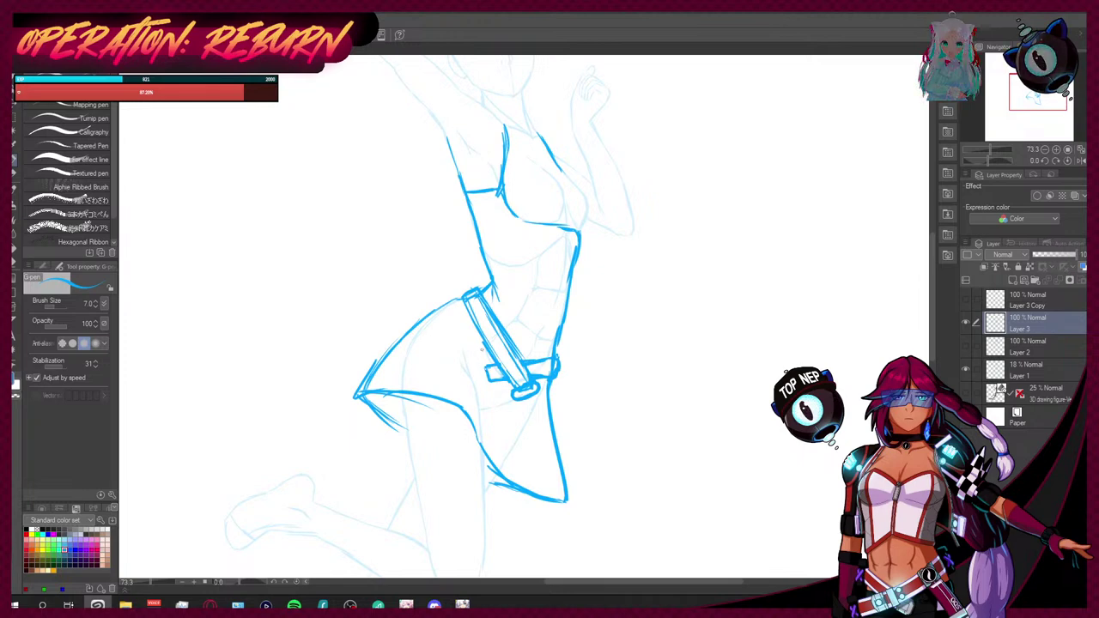
Step: Draw a round joint at the front hip and a second band curving over the back hip, with an end clasp and round fittings
mouse_move(519, 393)
mouse_down()
mouse_move(537, 387)
mouse_move(539, 363)
mouse_move(551, 361)
mouse_up()
mouse_move(457, 298)
mouse_down()
mouse_move(374, 343)
mouse_move(371, 366)
mouse_move(367, 352)
mouse_move(408, 349)
mouse_move(474, 316)
mouse_up()
mouse_move(383, 333)
mouse_down()
mouse_move(360, 350)
mouse_move(364, 366)
mouse_move(386, 357)
mouse_move(363, 342)
mouse_move(353, 357)
mouse_move(376, 374)
mouse_move(416, 327)
mouse_move(467, 302)
mouse_move(460, 316)
mouse_up()
drag(383, 347, 391, 344)
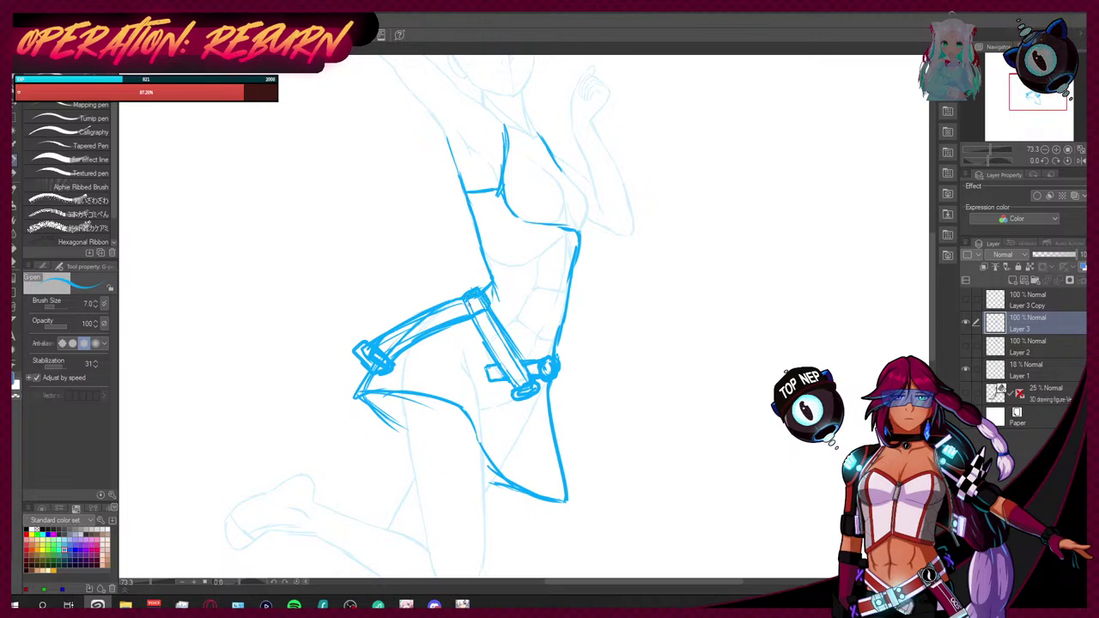
mouse_move(457, 317)
mouse_down()
mouse_move(471, 323)
mouse_move(468, 314)
mouse_move(431, 340)
mouse_move(441, 302)
mouse_move(435, 313)
mouse_move(454, 309)
mouse_move(437, 331)
mouse_move(432, 316)
mouse_move(425, 328)
mouse_move(447, 316)
mouse_move(413, 313)
mouse_up()
key(ctrl+z)
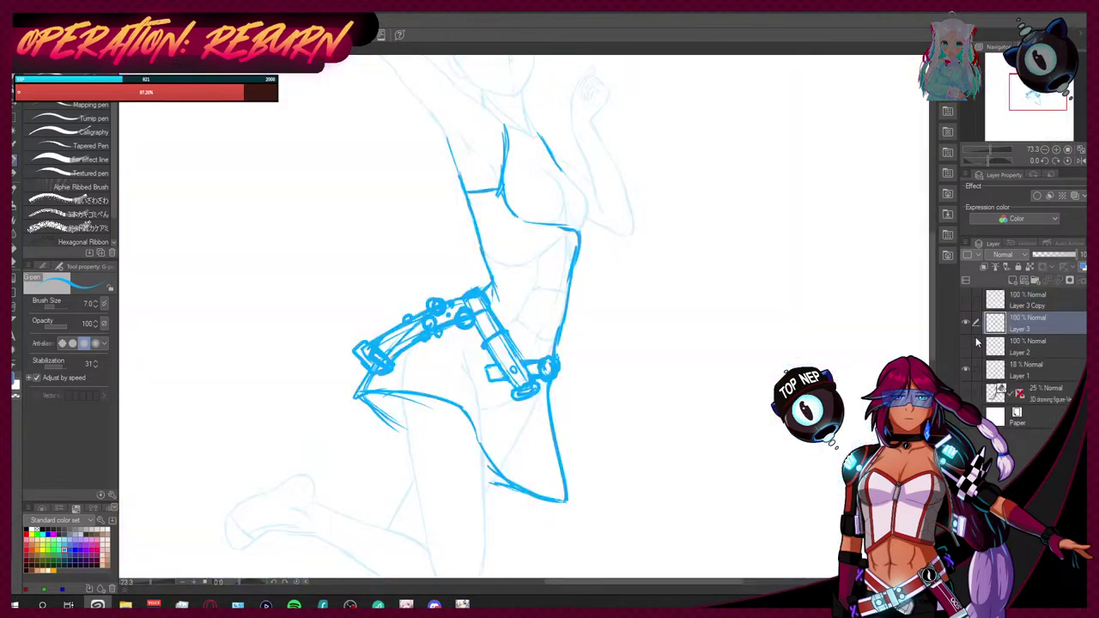
Step: Rework the skirt's hem into a wavy edge and draw fold lines from the belt down the back and front panels
mouse_move(385, 397)
mouse_down()
mouse_move(441, 395)
mouse_move(485, 459)
mouse_move(563, 505)
mouse_up()
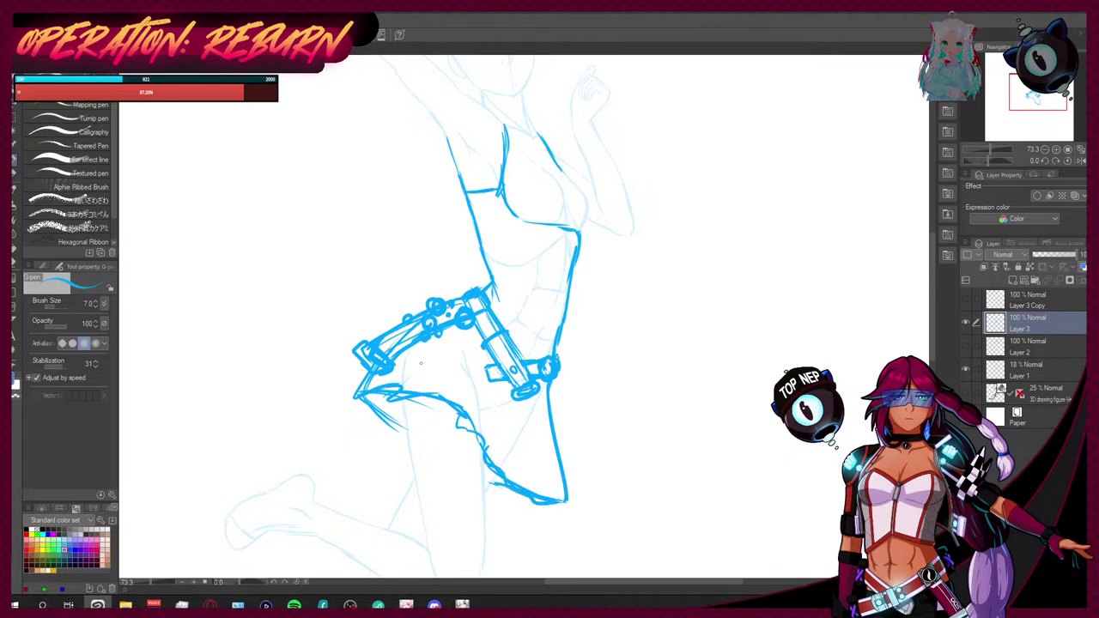
drag(370, 373, 353, 396)
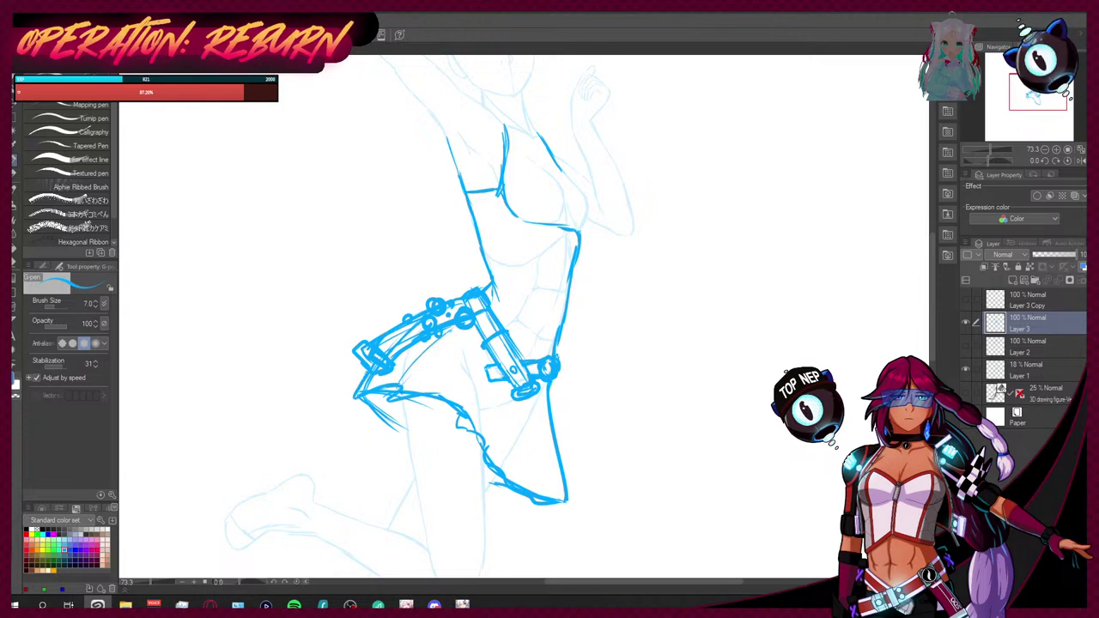
mouse_move(482, 384)
mouse_down()
mouse_move(461, 411)
mouse_move(471, 395)
mouse_move(512, 444)
mouse_up()
mouse_move(503, 403)
mouse_down()
mouse_move(488, 444)
mouse_move(520, 450)
mouse_move(520, 488)
mouse_move(520, 431)
mouse_move(520, 489)
mouse_up()
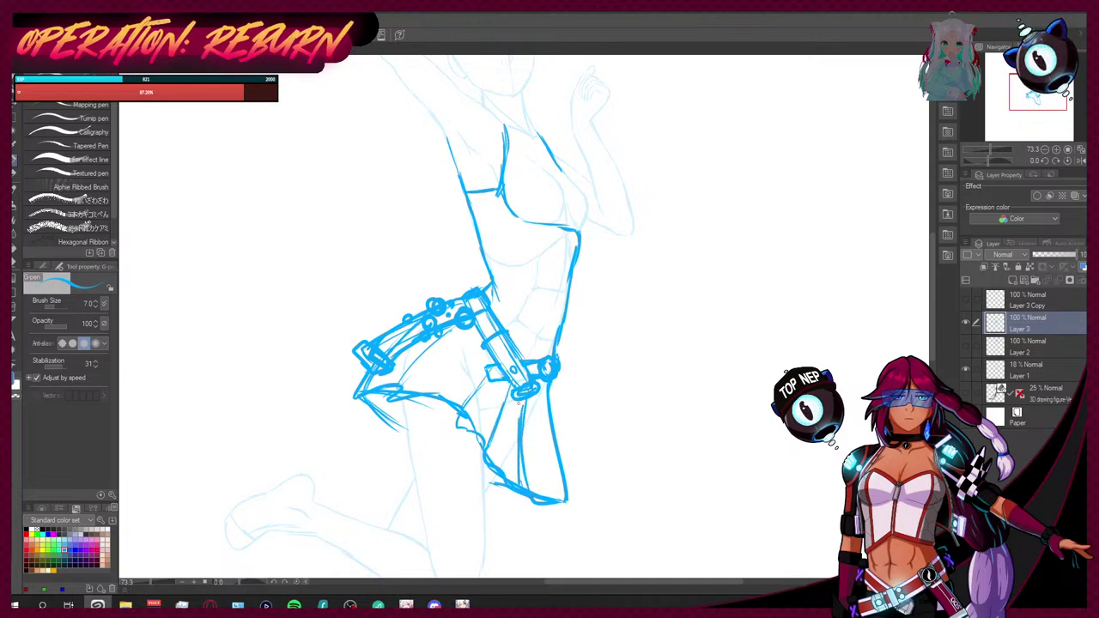
mouse_move(543, 395)
mouse_down()
mouse_move(540, 439)
mouse_move(557, 496)
mouse_up()
drag(546, 455, 554, 479)
drag(543, 397, 560, 503)
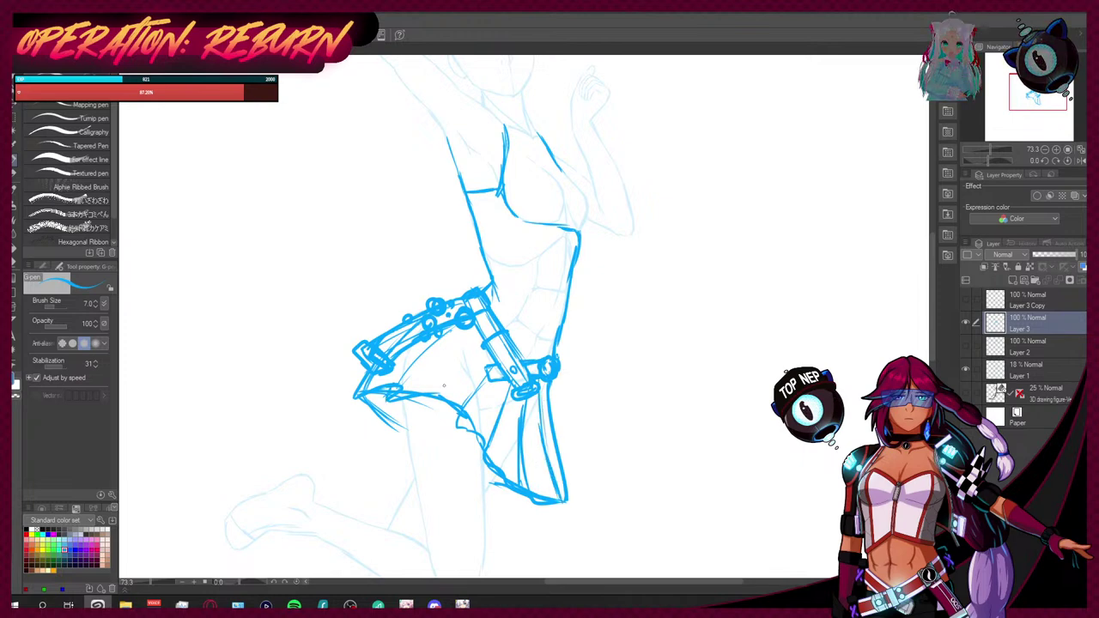
Step: Sketch the underside folds at the skirt's back hem and add a trim line running parallel above the whole hem
drag(453, 412, 479, 456)
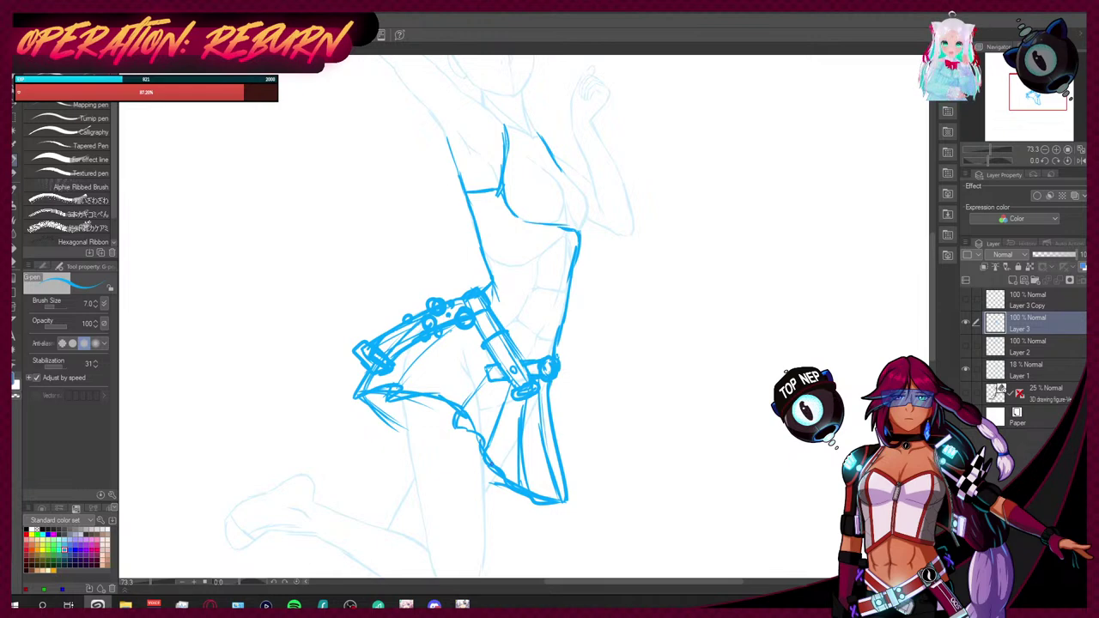
drag(356, 394, 408, 443)
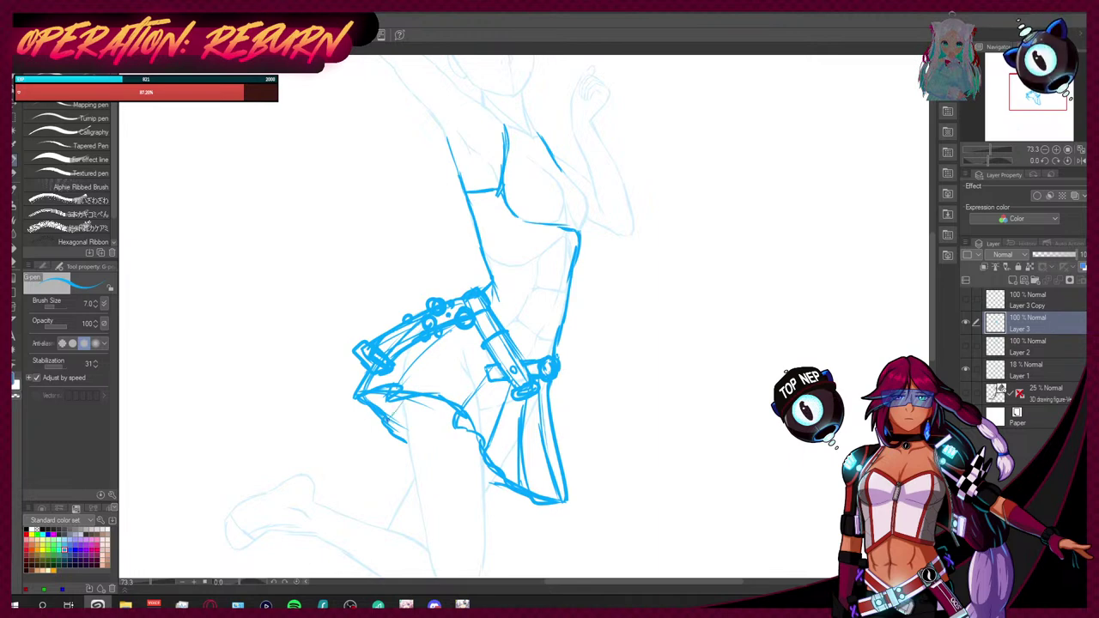
drag(391, 403, 400, 417)
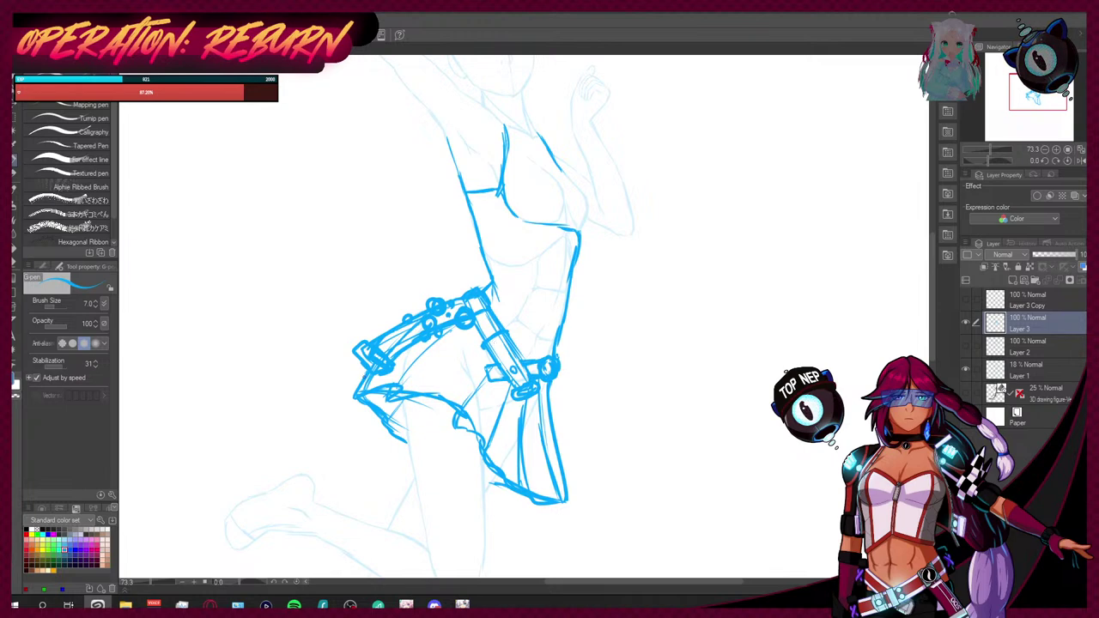
drag(403, 376, 468, 400)
mouse_move(493, 444)
mouse_down()
mouse_move(521, 475)
mouse_move(565, 481)
mouse_up()
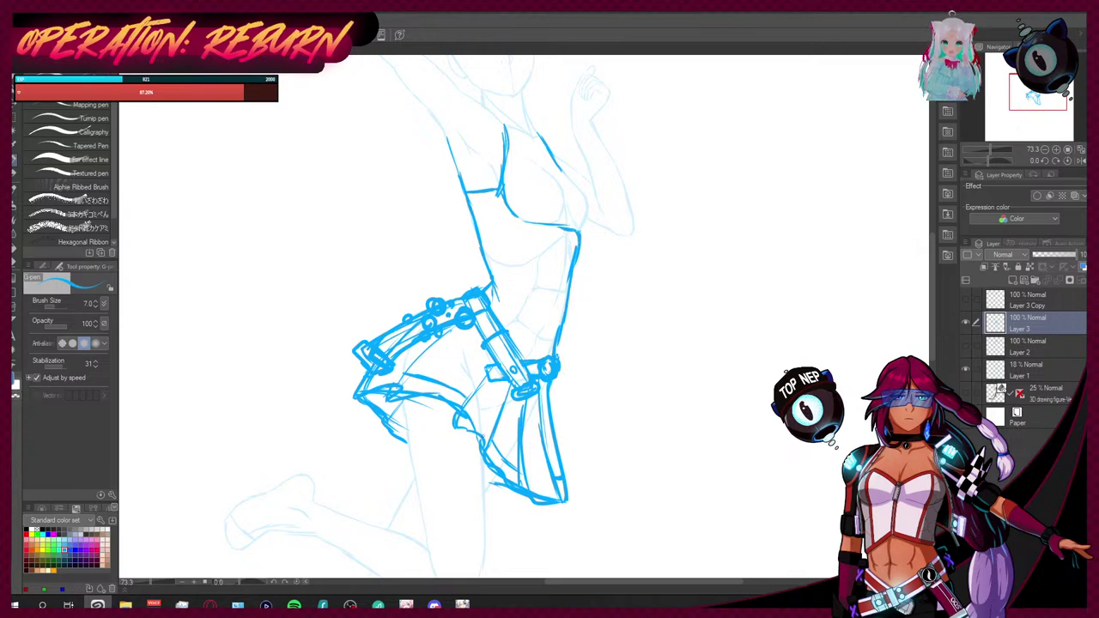
drag(477, 411, 491, 437)
drag(553, 478, 525, 471)
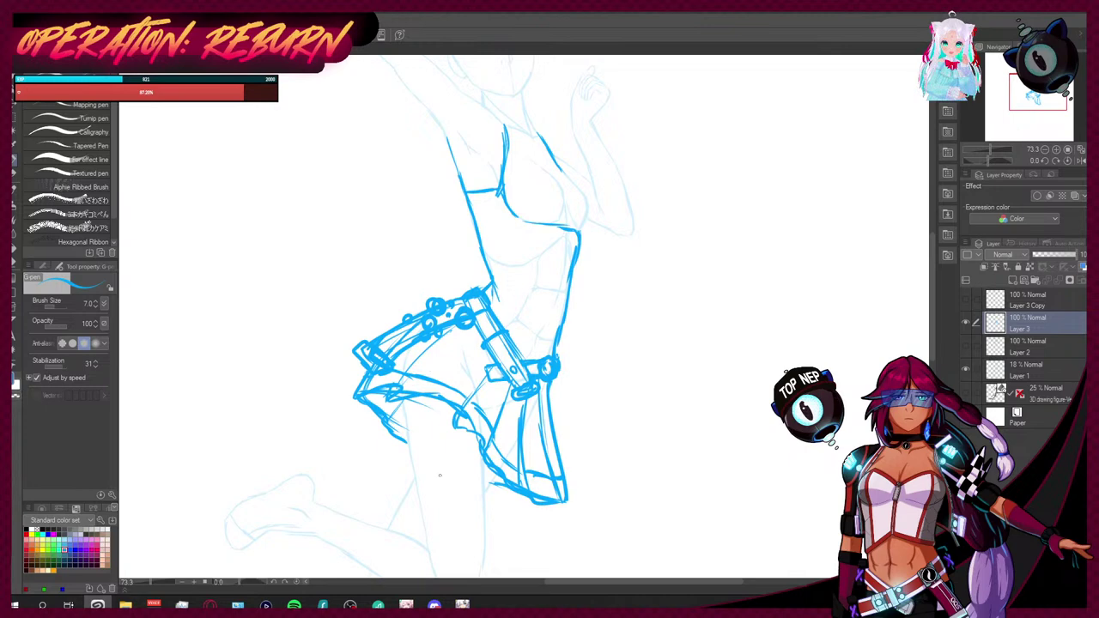
drag(393, 402, 401, 425)
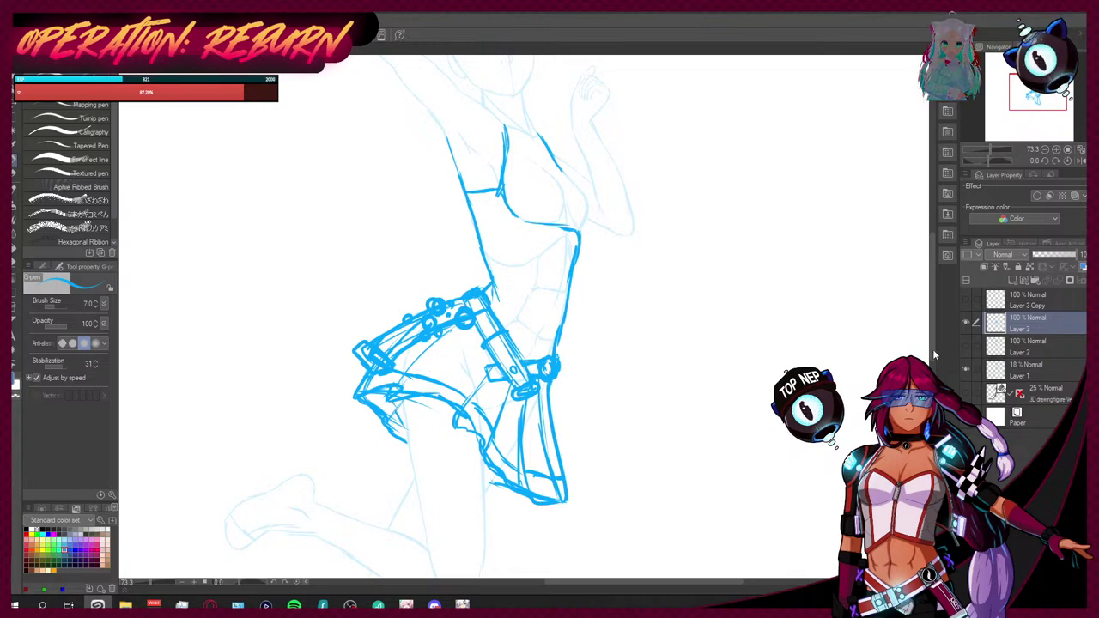
Step: Draw the top's angled front waist edge from below the bust to the belt and a seam line along its back side
scroll(933, 349, up, 5)
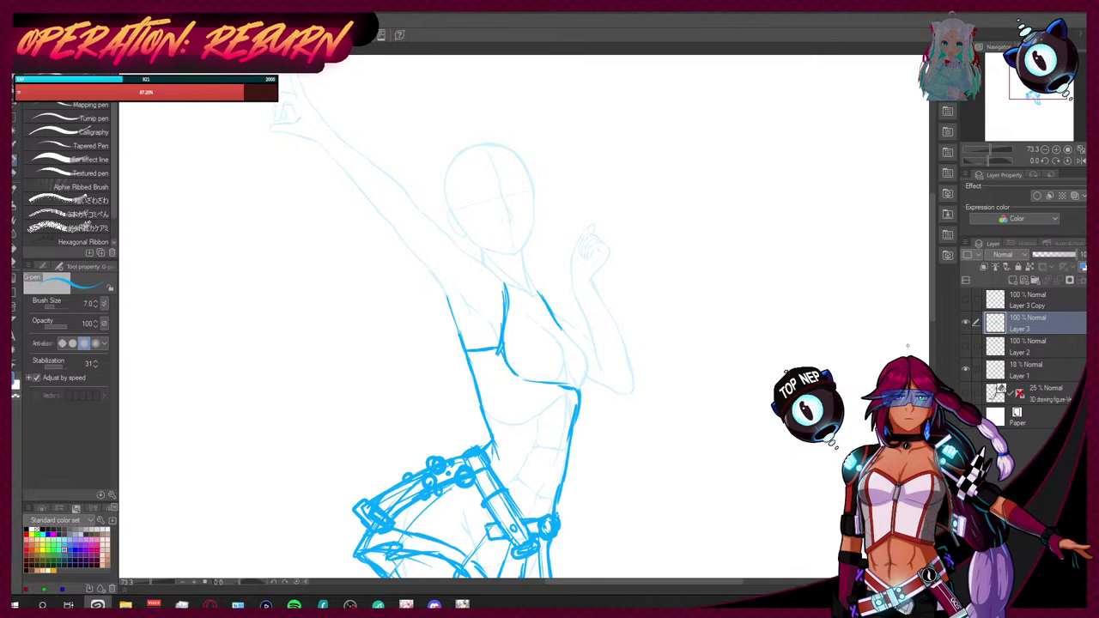
mouse_move(578, 393)
mouse_down()
mouse_move(569, 447)
mouse_move(542, 462)
mouse_move(541, 453)
mouse_move(513, 508)
mouse_up()
drag(535, 467, 519, 501)
drag(567, 439, 529, 469)
drag(574, 392, 567, 438)
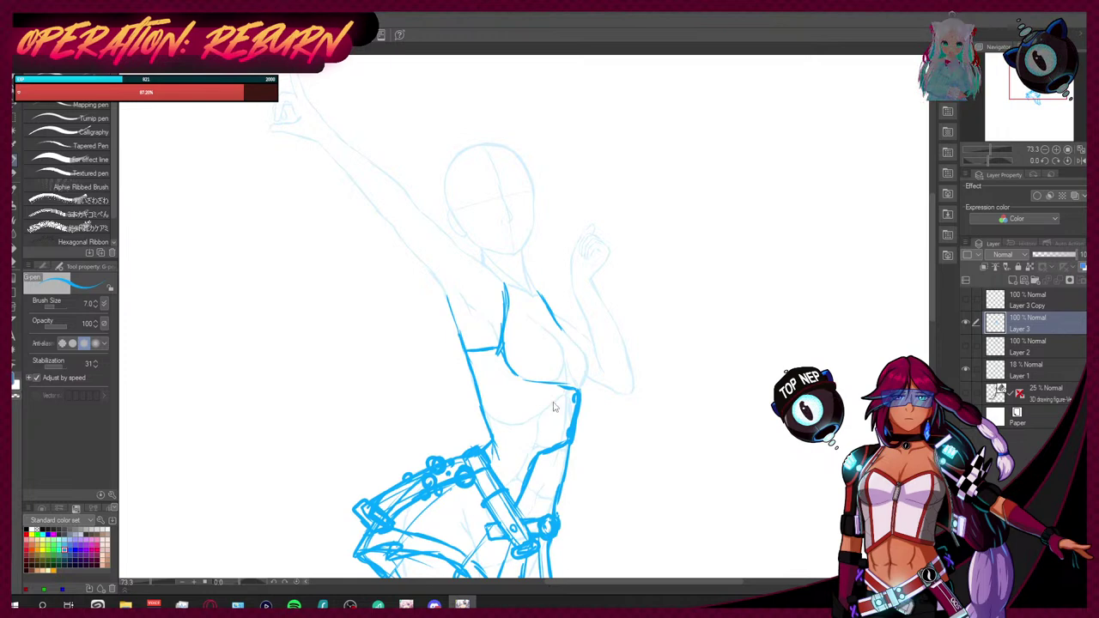
drag(481, 361, 503, 452)
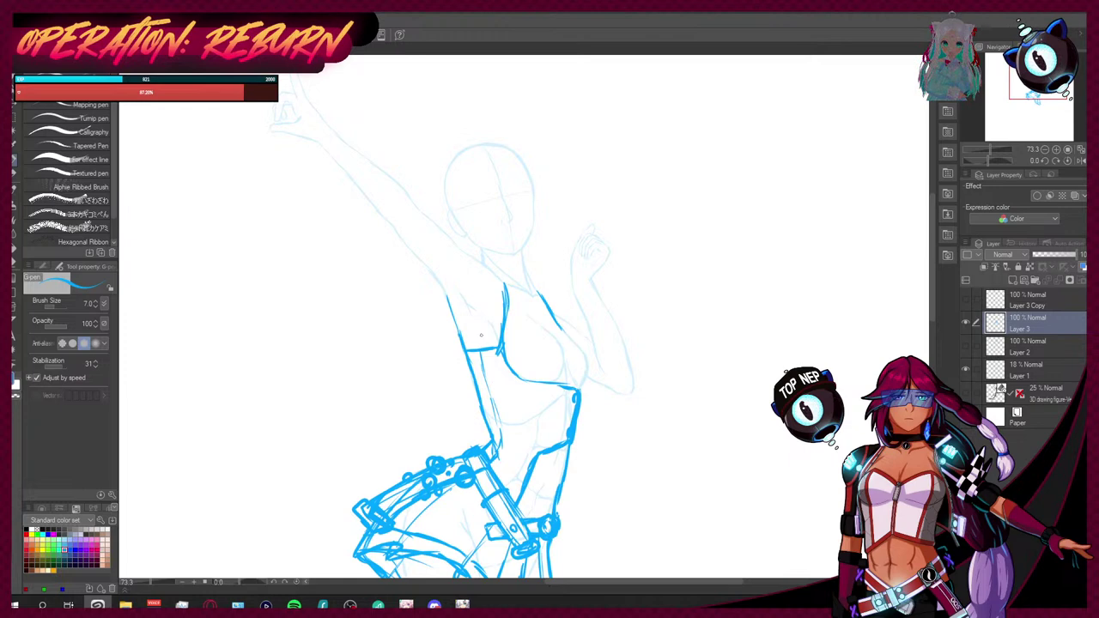
Step: Examine the outfit sketch from the head down to the skirt and legs
scroll(926, 325, down, 3)
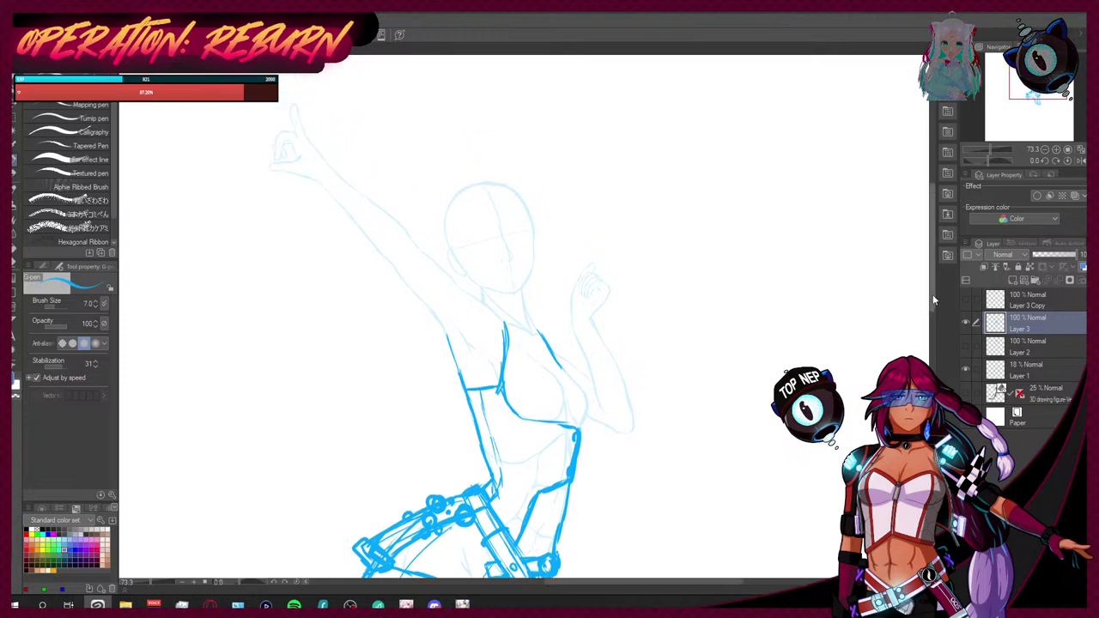
scroll(926, 331, up, 1)
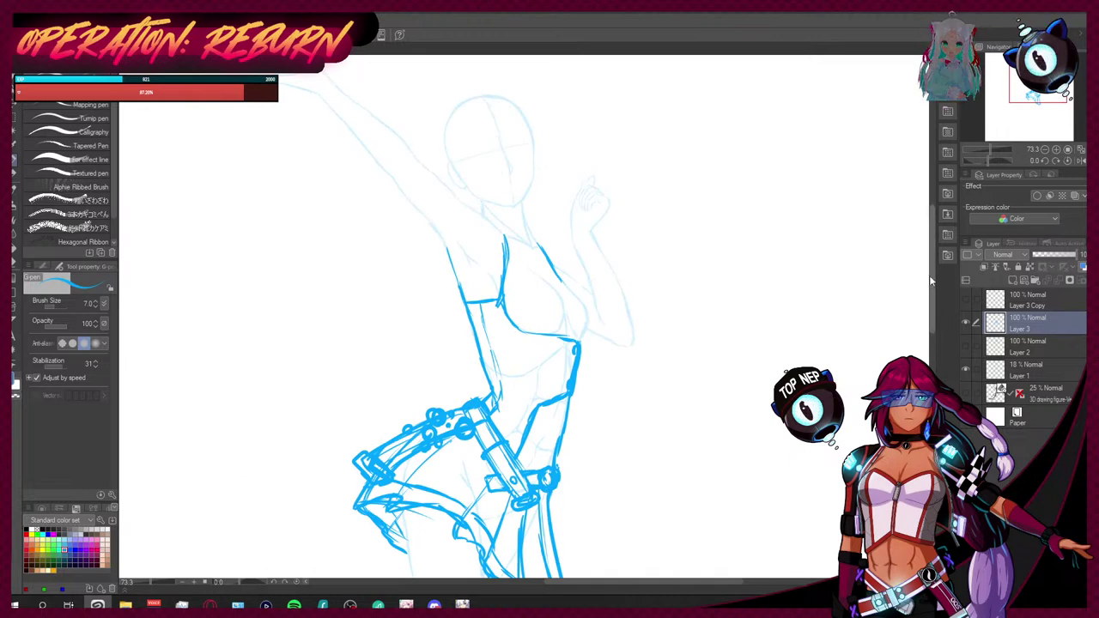
scroll(927, 319, down, 4)
scroll(928, 320, up, 2)
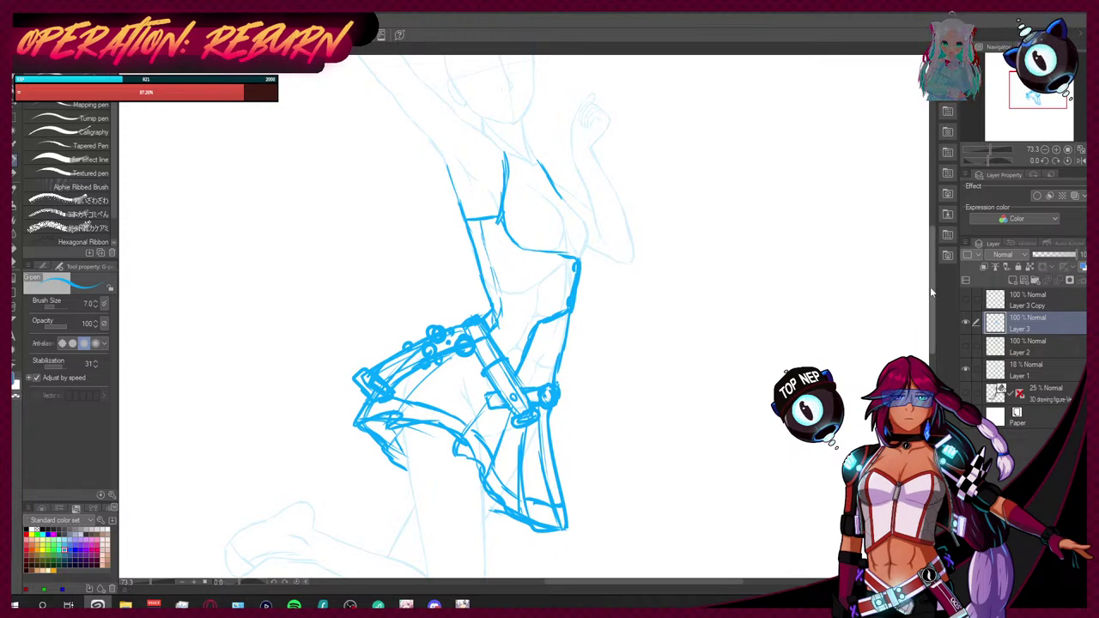
scroll(920, 263, up, 3)
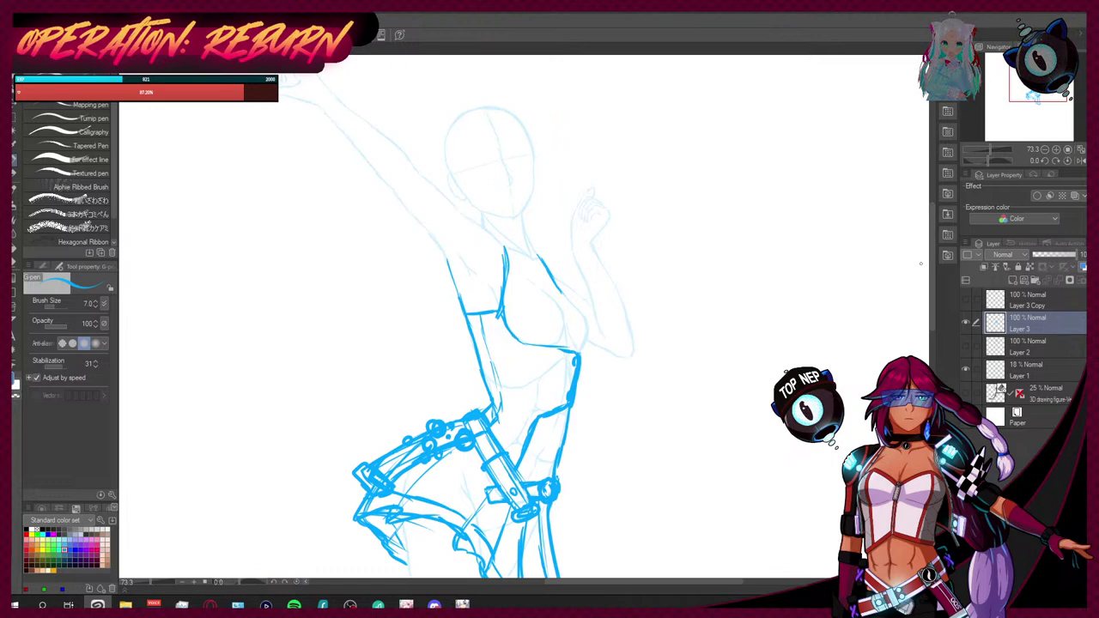
scroll(933, 349, down, 3)
scroll(933, 349, down, 7)
scroll(527, 316, up, 2)
scroll(939, 330, up, 8)
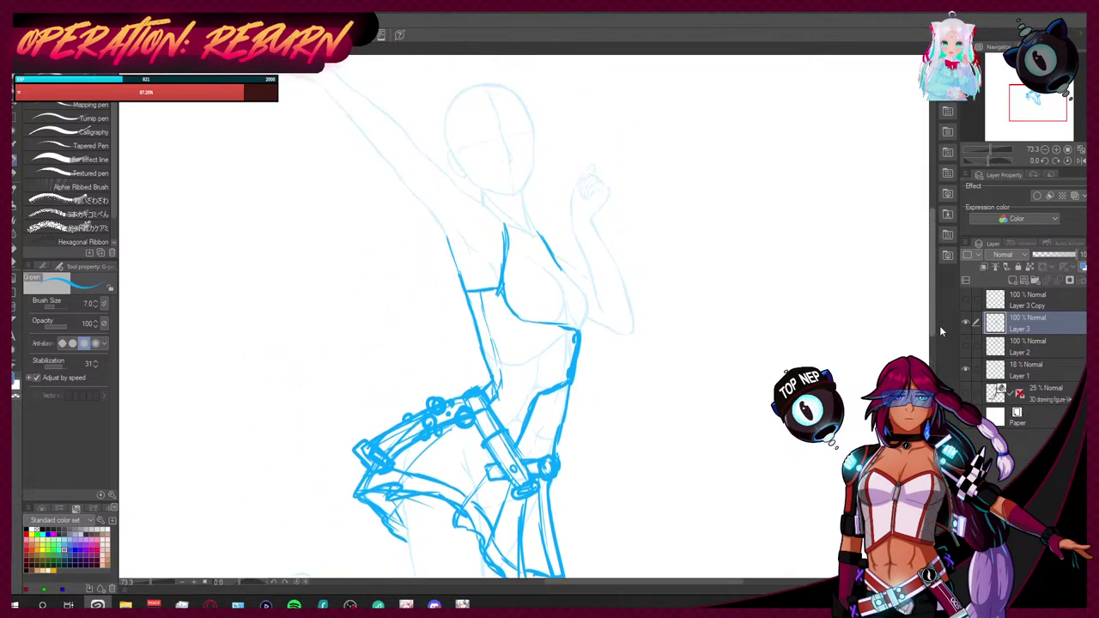
scroll(939, 330, up, 1)
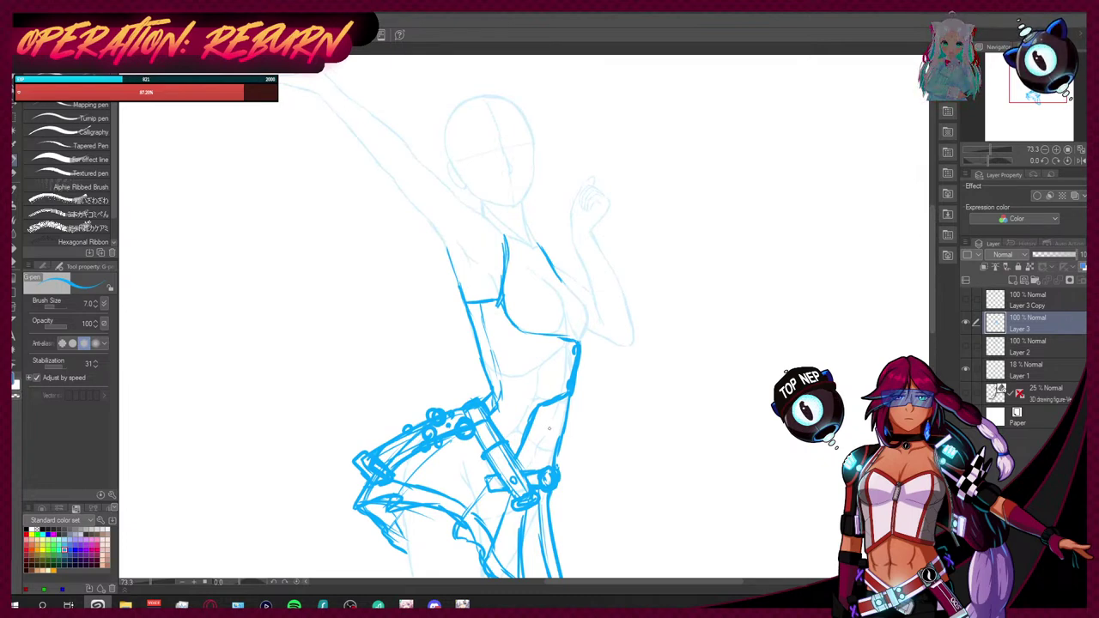
Step: Add inner trim lines along the front waist edge, under the bust, below the armpit and along both front edges of the top
mouse_move(544, 407)
mouse_down()
mouse_move(534, 440)
mouse_move(524, 471)
mouse_up()
drag(542, 437, 533, 461)
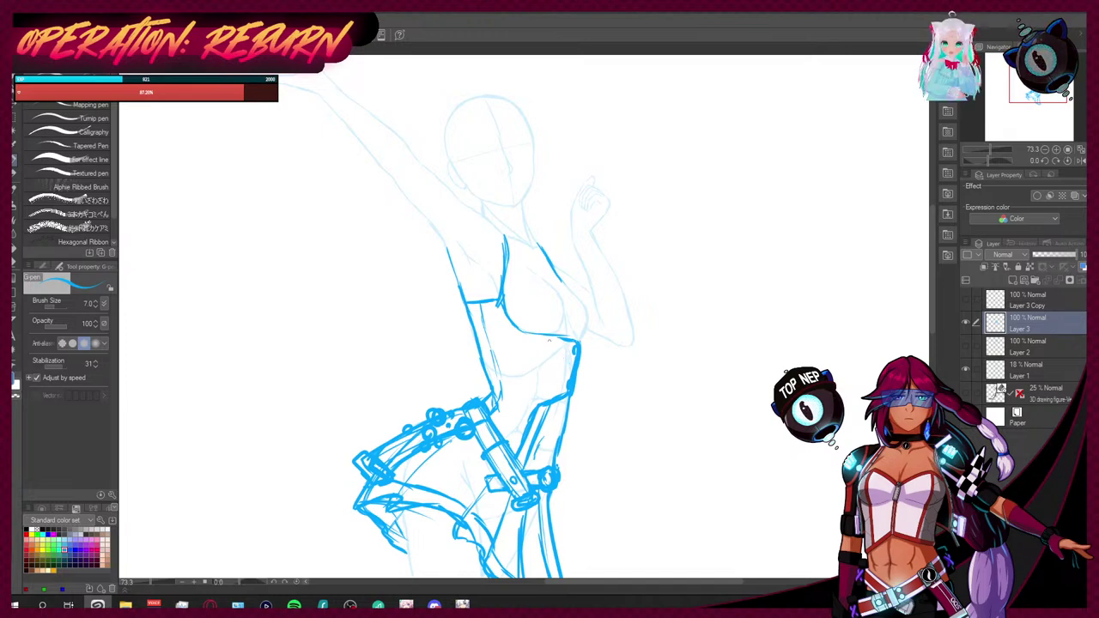
mouse_move(522, 333)
mouse_down()
mouse_move(535, 348)
mouse_move(570, 353)
mouse_move(559, 393)
mouse_up()
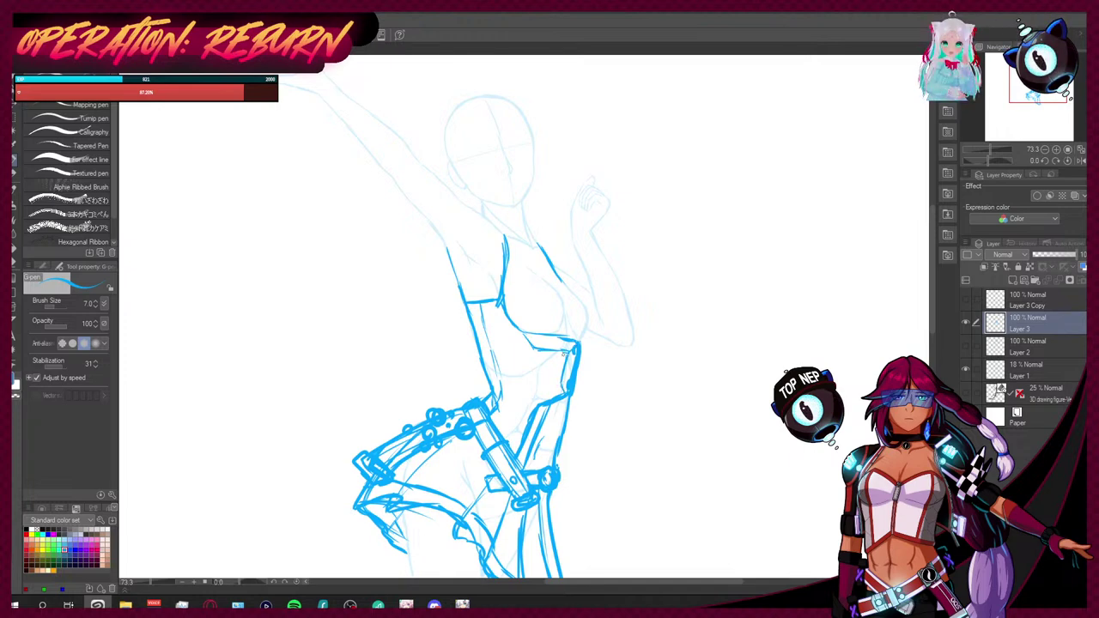
drag(471, 305, 481, 308)
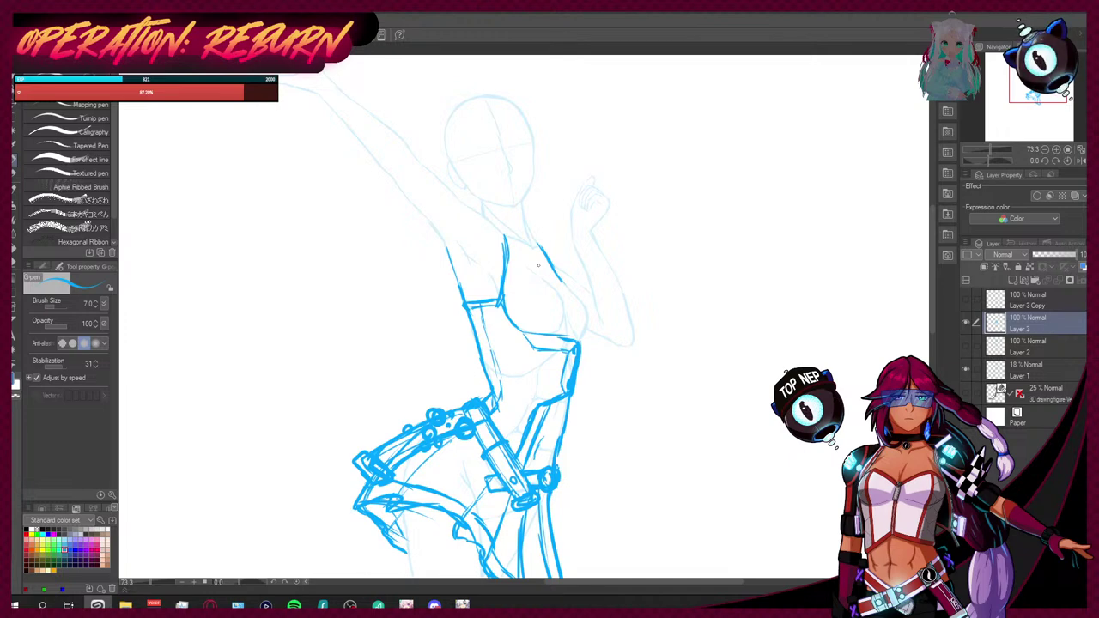
drag(505, 235, 507, 297)
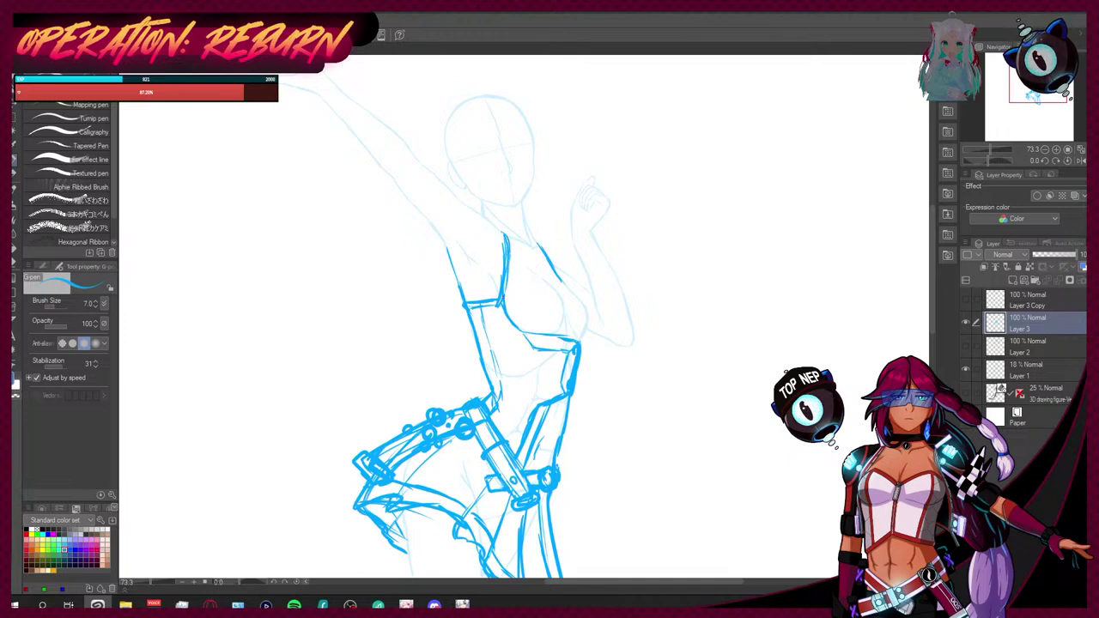
drag(538, 243, 565, 282)
Step: Sketch the near shoulder edge and a loose upper sleeve on the raised arm, erasing and redrawing the sleeve's outline
scroll(463, 317, down, 5)
scroll(464, 317, up, 5)
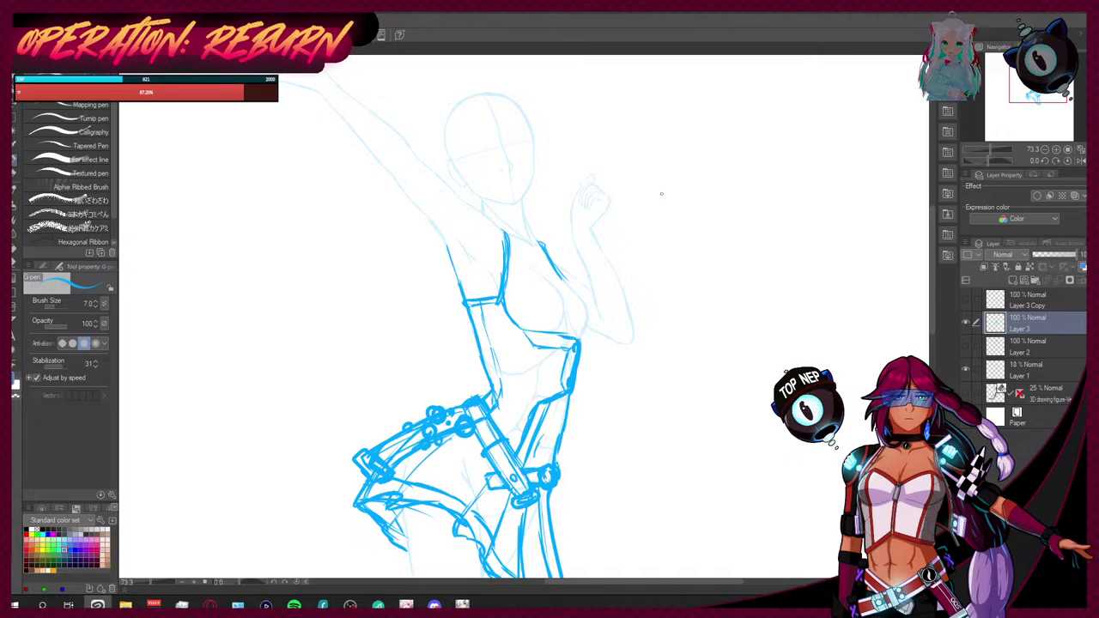
scroll(772, 171, up, 1)
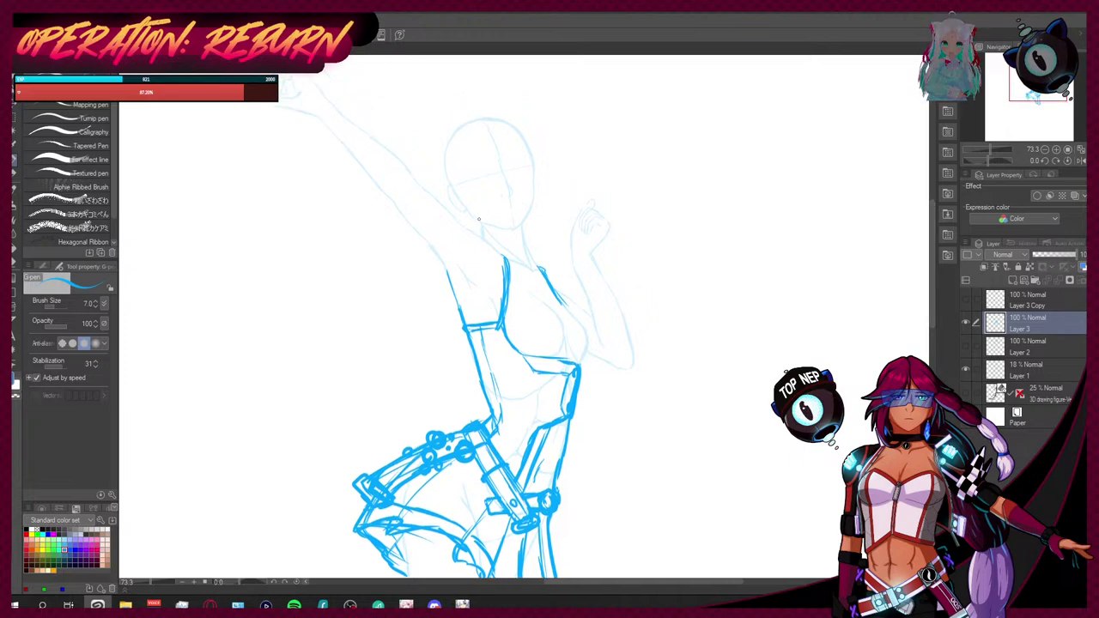
drag(448, 212, 490, 271)
drag(400, 207, 447, 269)
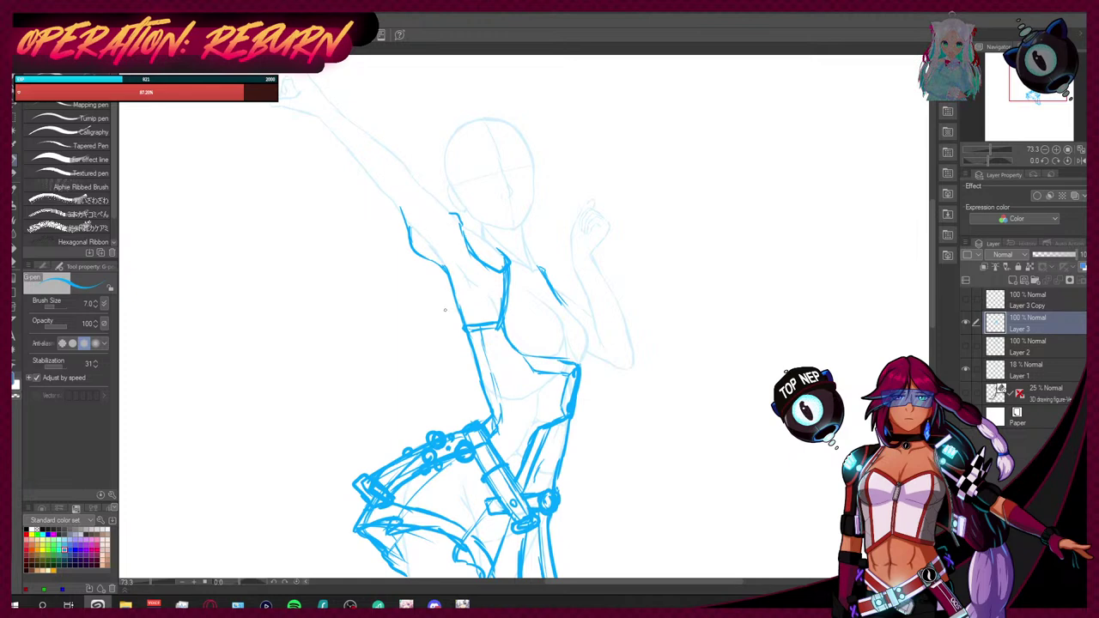
key(e)
mouse_move(412, 244)
mouse_down()
mouse_move(399, 217)
mouse_move(450, 275)
mouse_up()
key(p)
mouse_move(415, 175)
mouse_down()
mouse_move(450, 212)
mouse_move(406, 233)
mouse_move(450, 285)
mouse_move(444, 272)
mouse_up()
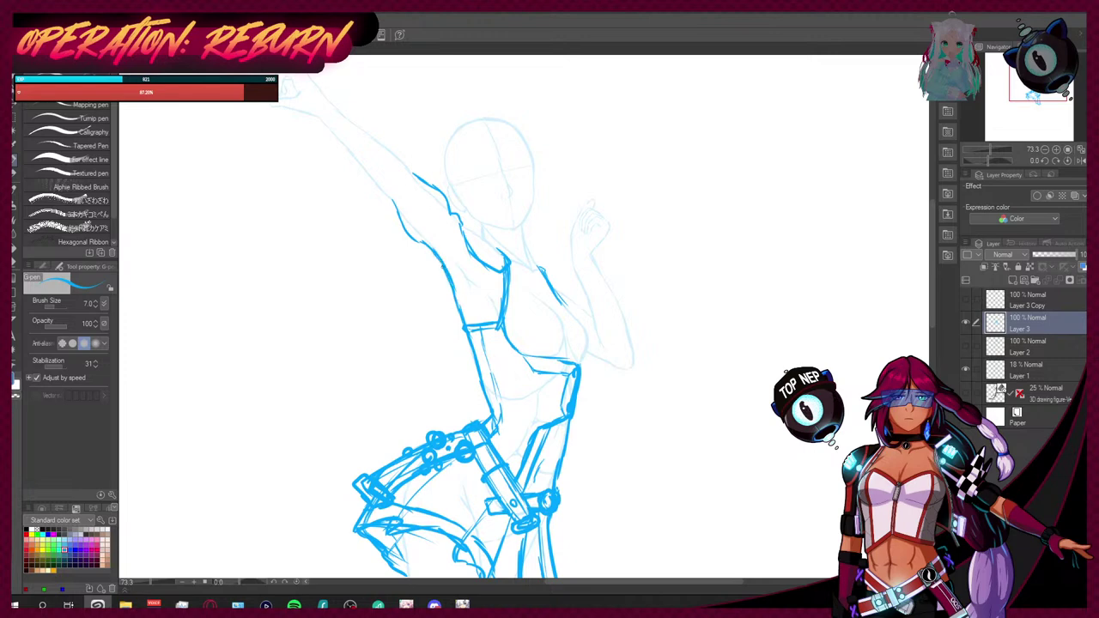
Step: Reinforce the top's shoulder and side lines and extend the raised arm's sleeve to a rectangular cuff at the wrist
mouse_move(455, 229)
mouse_down()
mouse_move(459, 244)
mouse_move(441, 254)
mouse_move(472, 302)
mouse_up()
mouse_move(457, 233)
mouse_down()
mouse_move(470, 259)
mouse_move(504, 269)
mouse_up()
mouse_move(321, 122)
mouse_down()
mouse_move(324, 141)
mouse_move(341, 101)
mouse_move(354, 113)
mouse_move(324, 141)
mouse_move(397, 206)
mouse_up()
drag(353, 127, 413, 175)
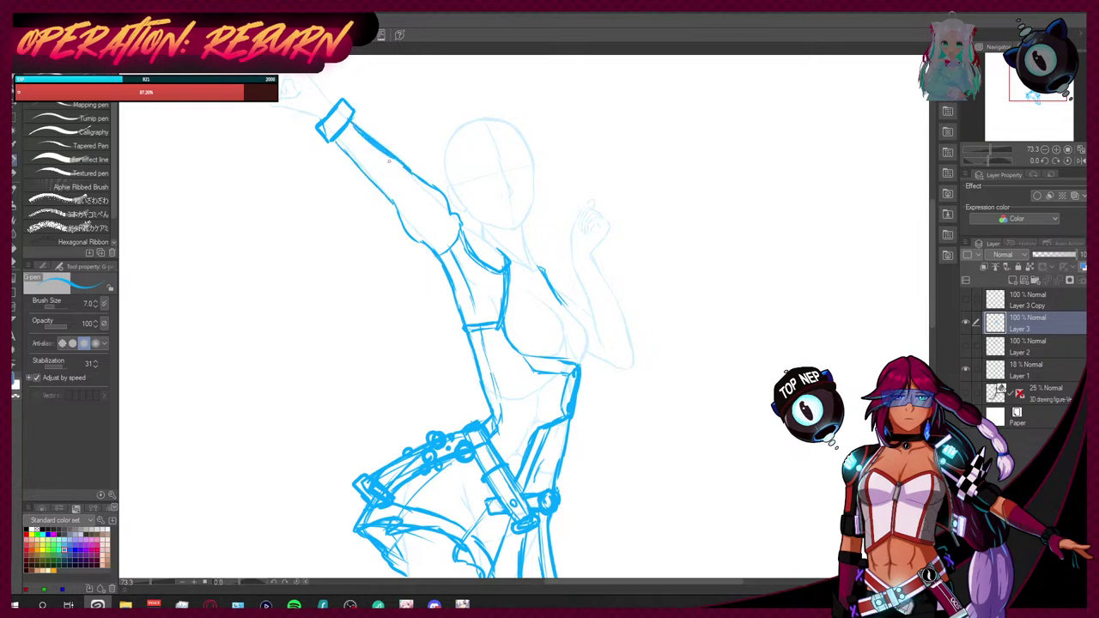
Step: Draw the far shoulder's short sleeve edge and a pointed collar around the base of the neck
drag(565, 299, 597, 325)
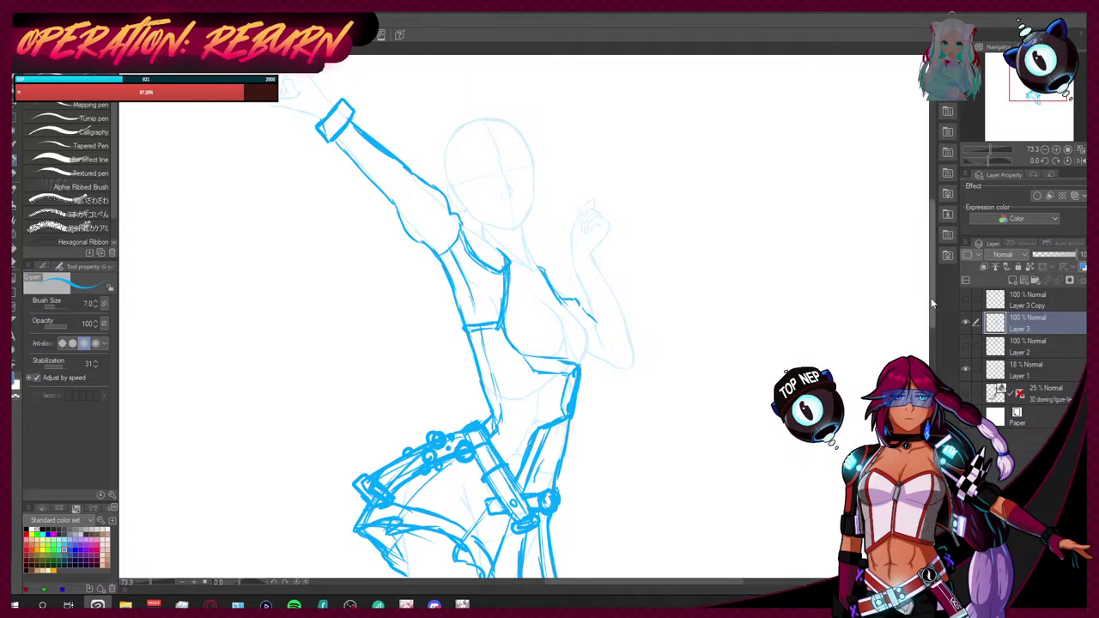
scroll(933, 300, down, 2)
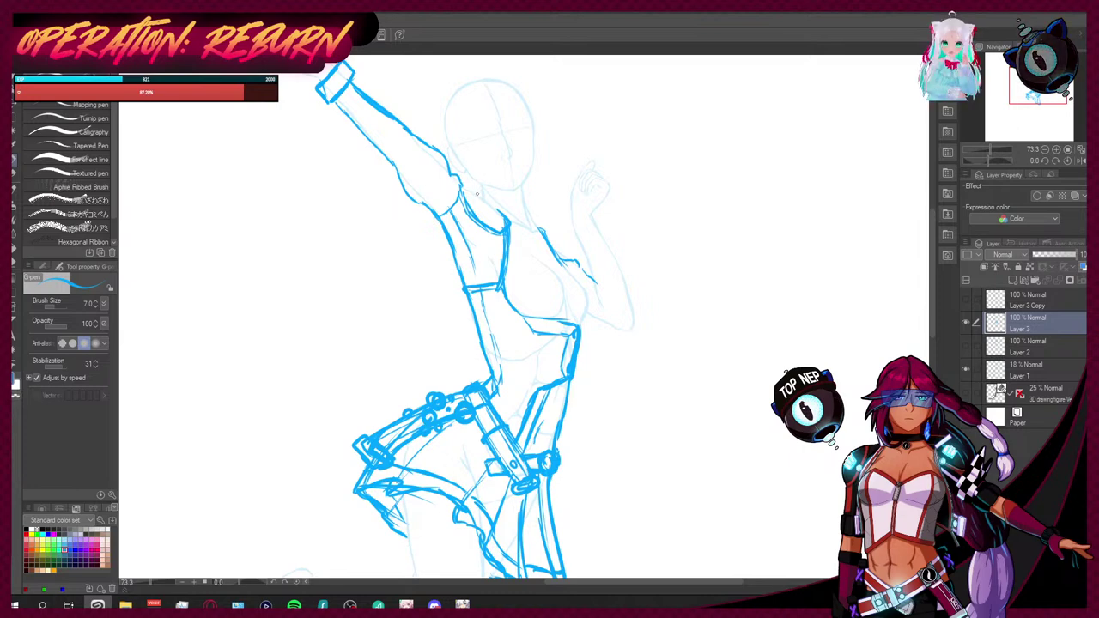
mouse_move(480, 196)
mouse_down()
mouse_move(527, 223)
mouse_move(528, 239)
mouse_move(540, 235)
mouse_up()
mouse_move(525, 220)
mouse_down()
mouse_move(544, 229)
mouse_move(543, 241)
mouse_up()
scroll(935, 302, up, 1)
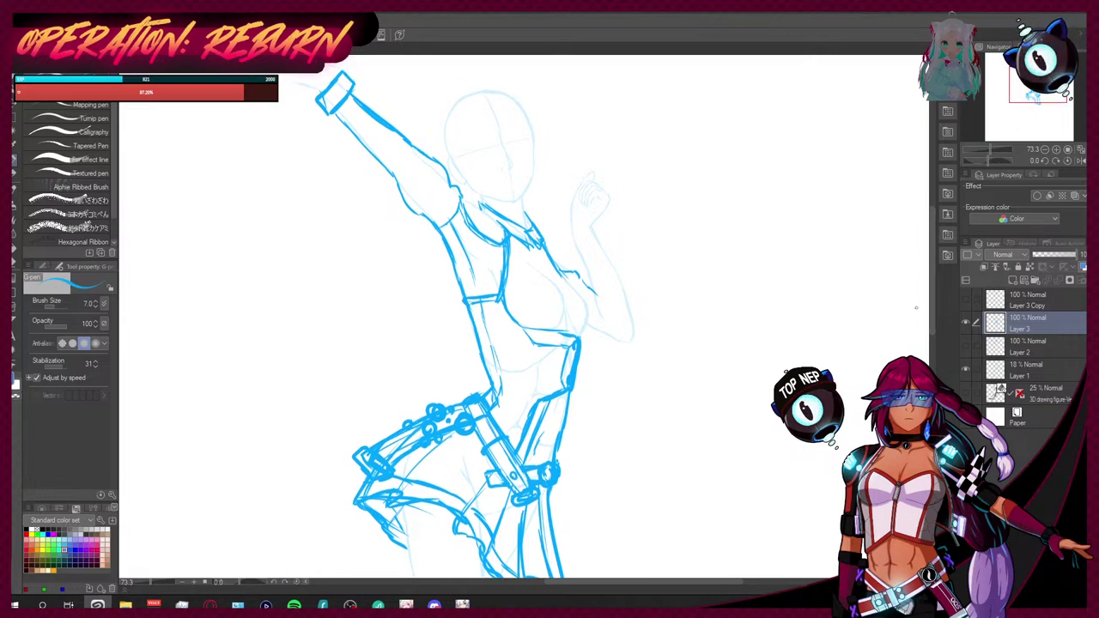
Step: Erase the long sleeve and cuff from the raised arm and draw a short cap sleeve with a banded edge at the shoulder
key(e)
mouse_move(318, 106)
mouse_down()
mouse_move(344, 87)
mouse_move(330, 122)
mouse_move(337, 140)
mouse_move(383, 112)
mouse_move(407, 125)
mouse_move(409, 143)
mouse_move(451, 159)
mouse_move(408, 233)
mouse_up()
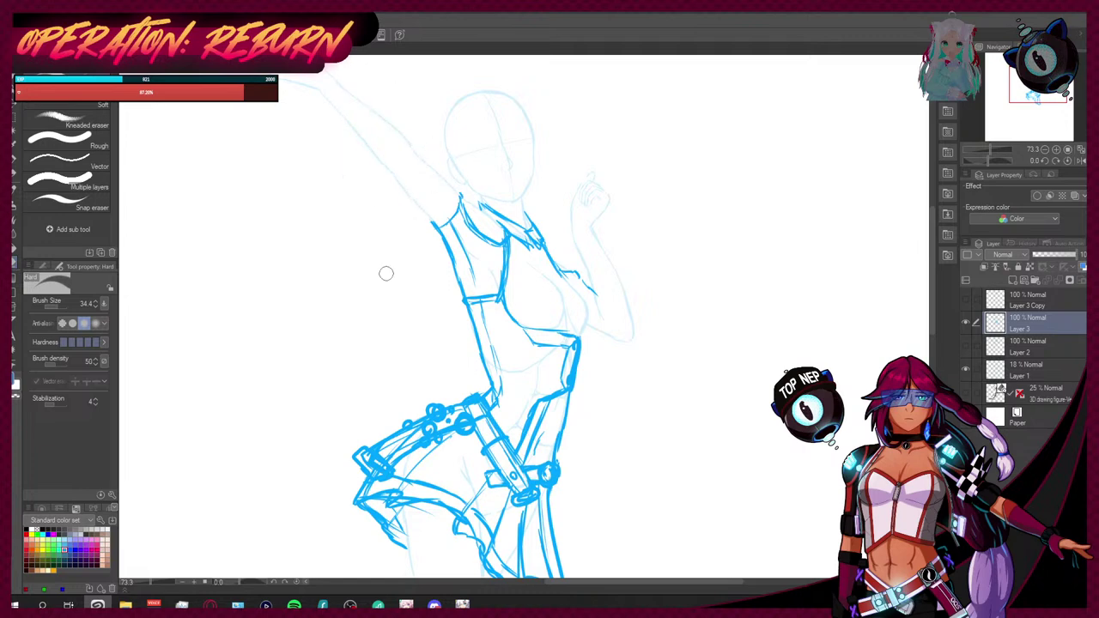
click(14, 160)
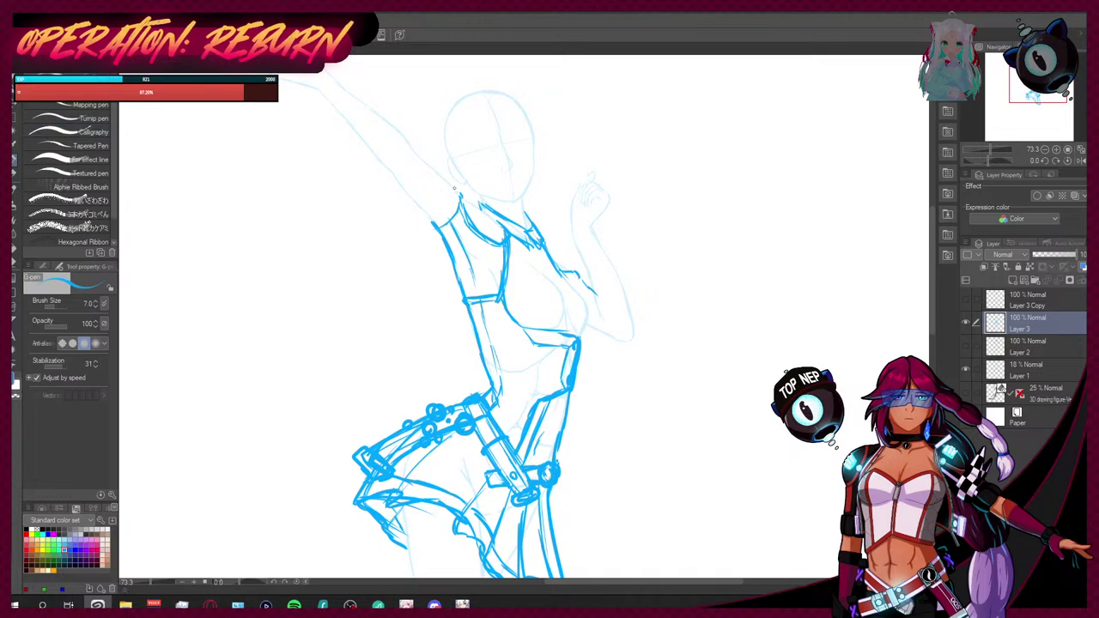
mouse_move(450, 191)
mouse_down()
mouse_move(424, 215)
mouse_move(493, 213)
mouse_move(503, 228)
mouse_up()
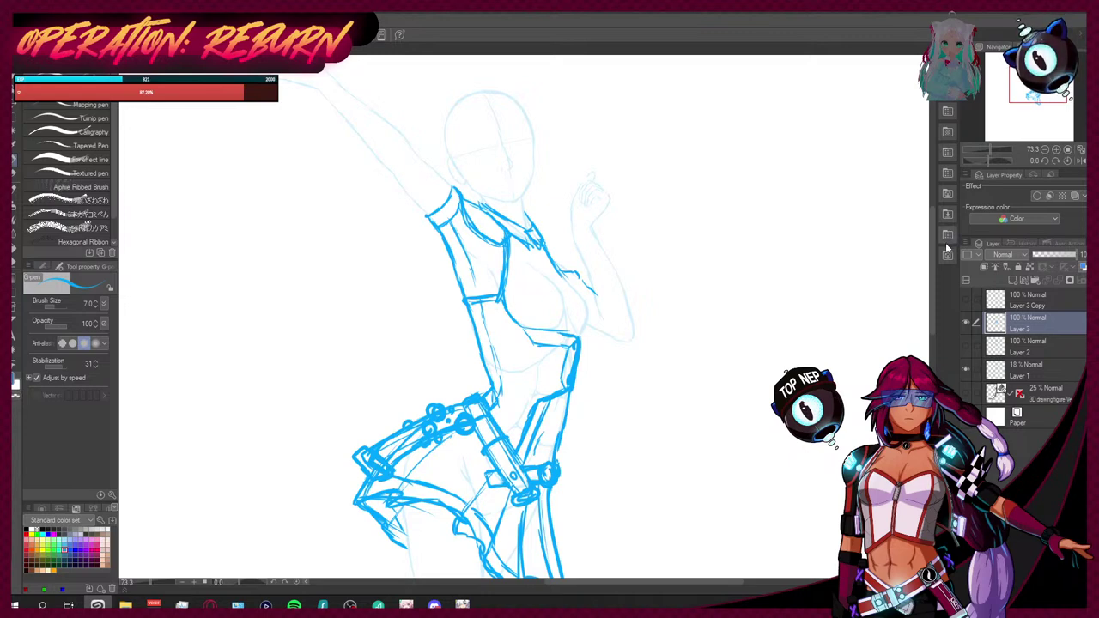
scroll(932, 290, down, 3)
scroll(932, 288, up, 1)
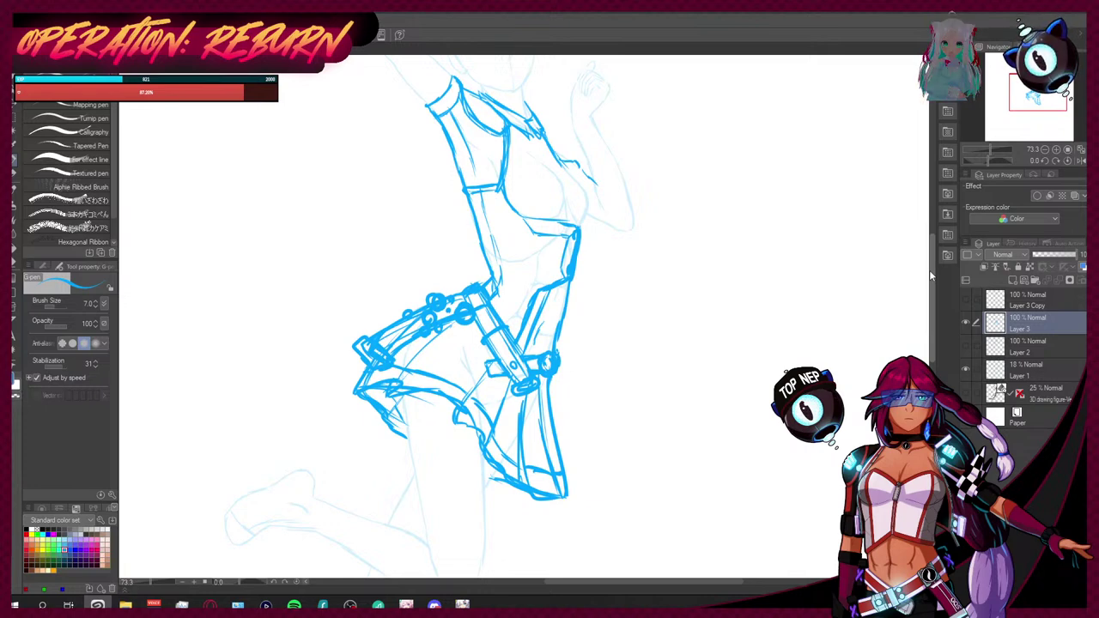
Step: Outline both sides of the bust on the top and draw a strap band across the upper chest under the collar
scroll(930, 275, up, 3)
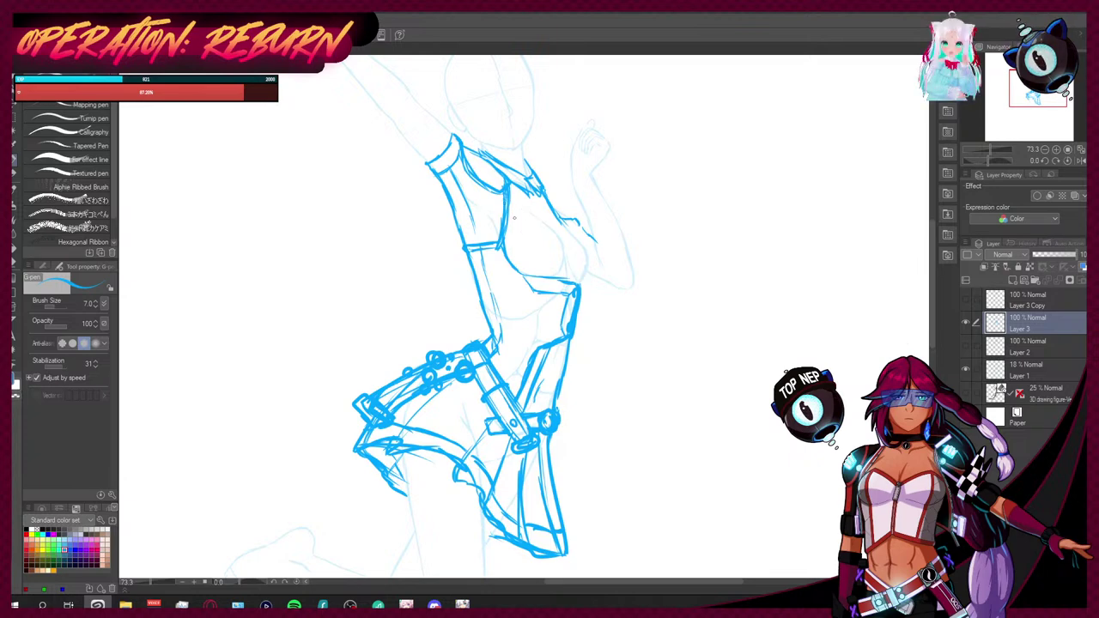
mouse_move(525, 209)
mouse_down()
mouse_move(555, 214)
mouse_move(539, 203)
mouse_move(558, 211)
mouse_move(552, 218)
mouse_move(543, 201)
mouse_move(554, 232)
mouse_move(577, 237)
mouse_up()
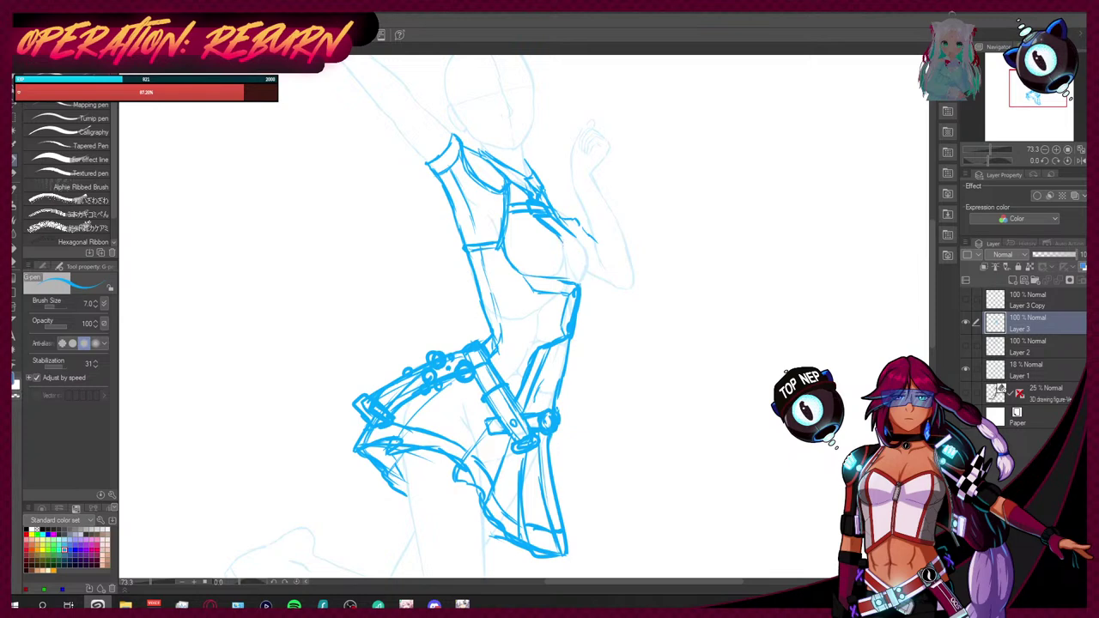
drag(559, 240, 582, 244)
mouse_move(503, 246)
mouse_down()
mouse_move(524, 274)
mouse_move(583, 283)
mouse_up()
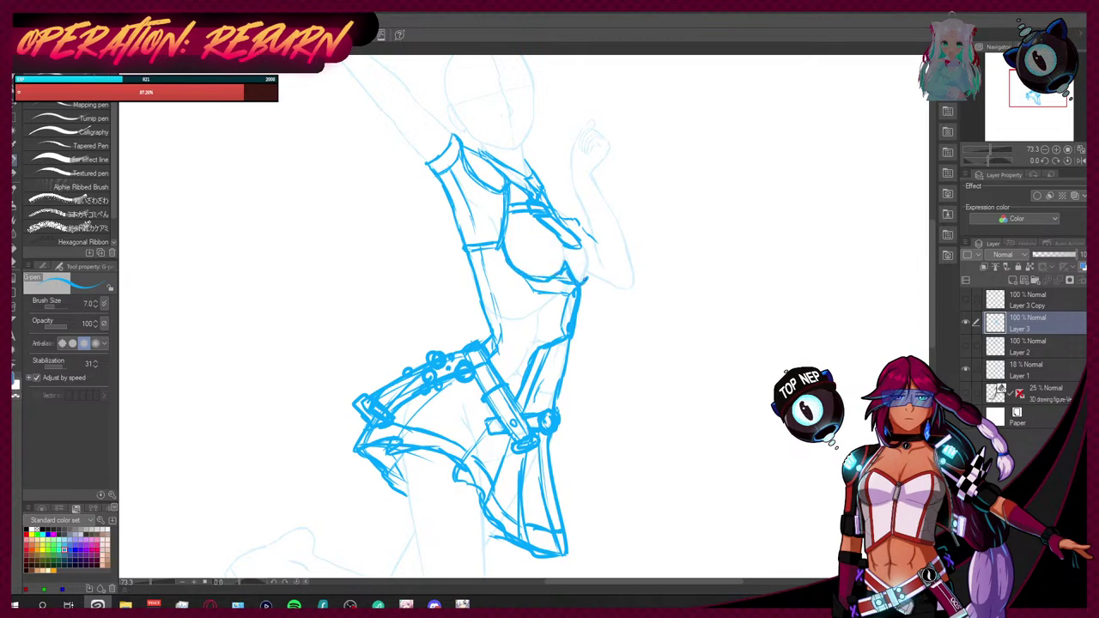
drag(559, 218, 573, 232)
drag(582, 248, 586, 277)
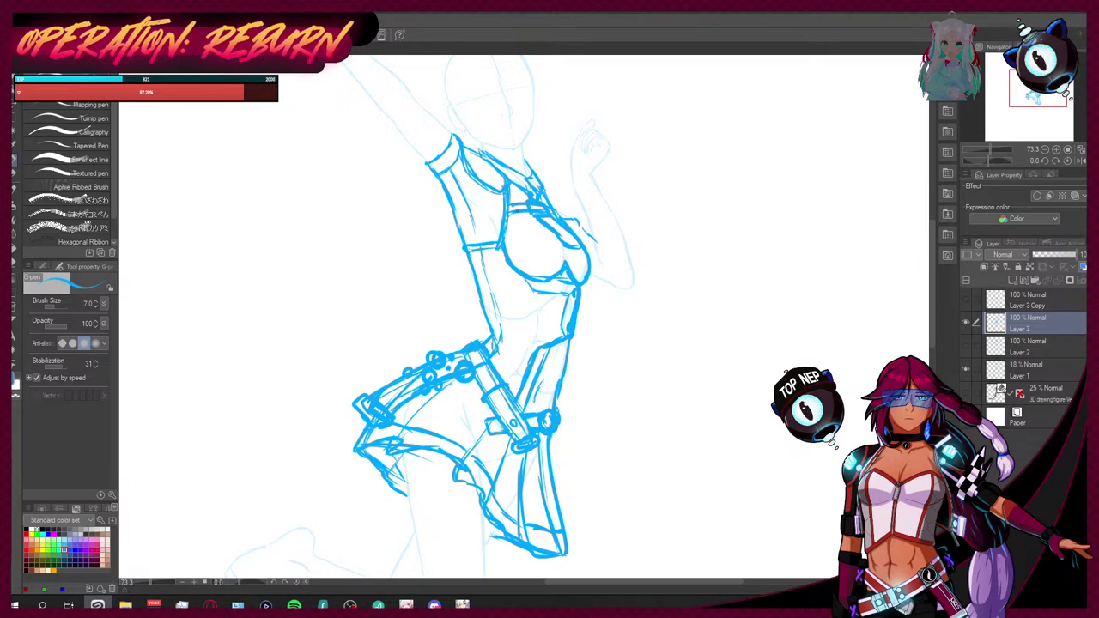
drag(496, 233, 493, 215)
drag(580, 228, 596, 246)
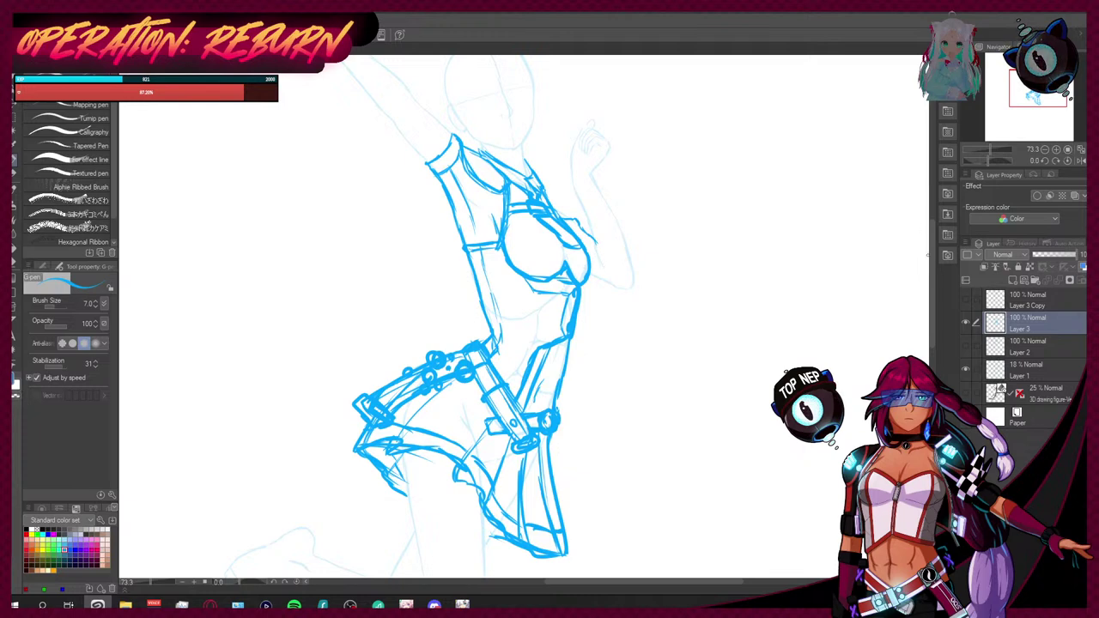
Step: Show the hair on Layer 2 and the cat on Layer 3 Copy together with the outfit, and review the figure down to the legs
scroll(931, 259, up, 5)
click(965, 345)
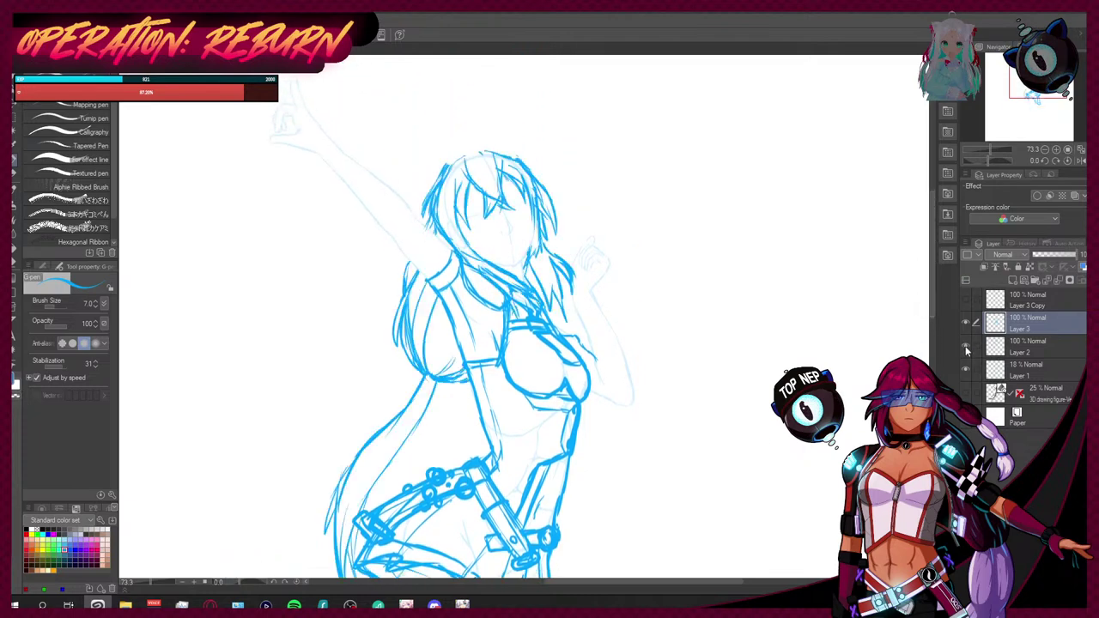
mouse_move(931, 313)
mouse_down()
mouse_move(935, 393)
mouse_move(936, 301)
mouse_move(940, 319)
mouse_up()
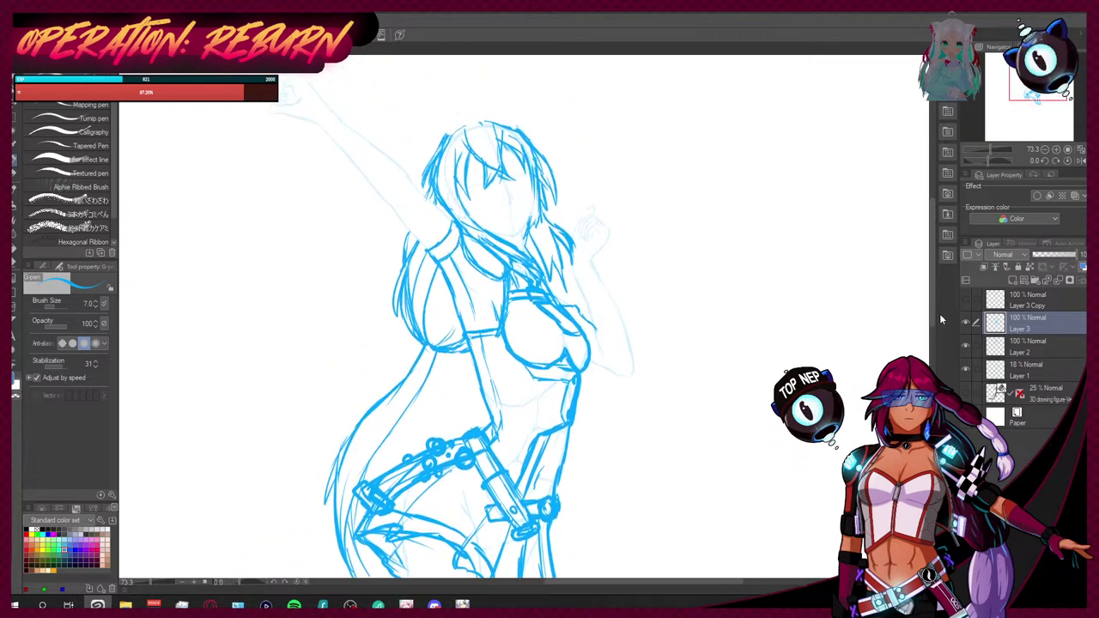
click(965, 302)
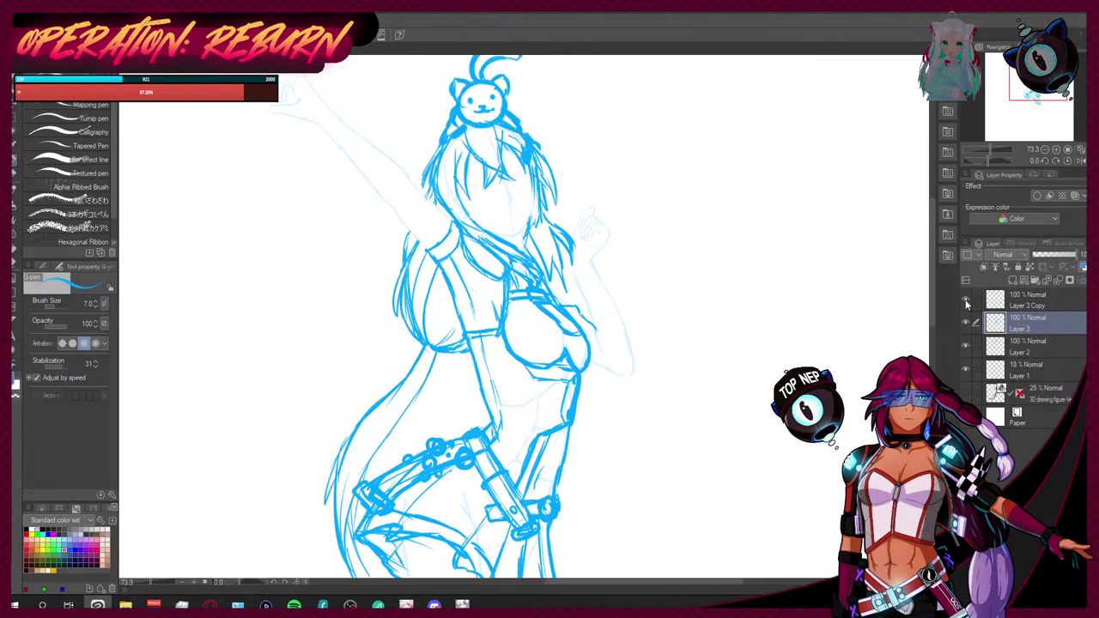
click(965, 301)
click(965, 301)
scroll(931, 292, down, 5)
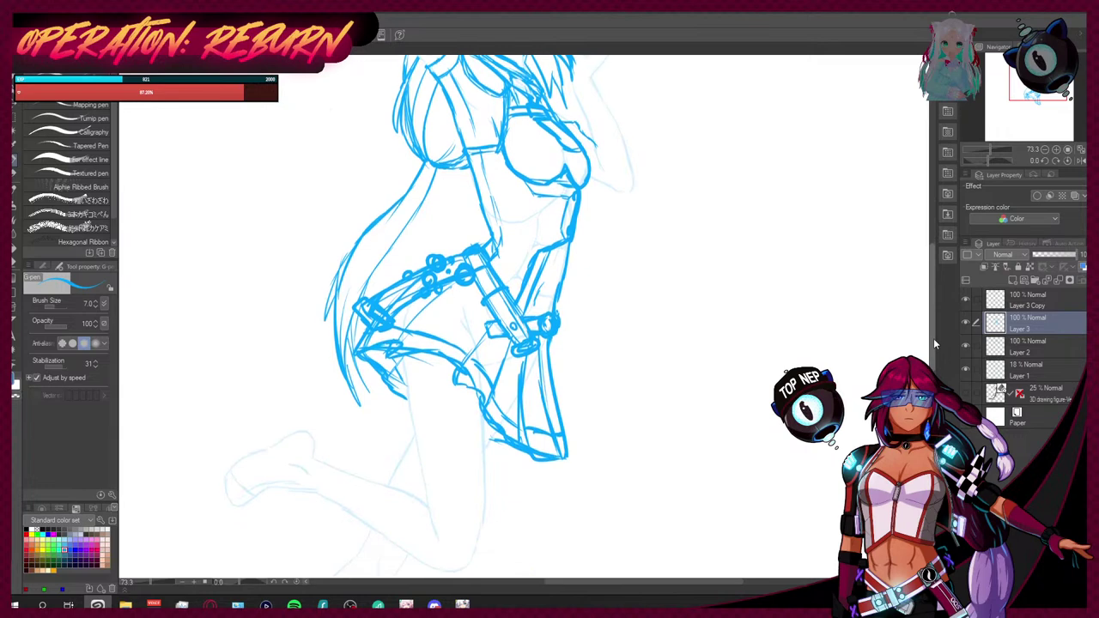
scroll(890, 331, down, 4)
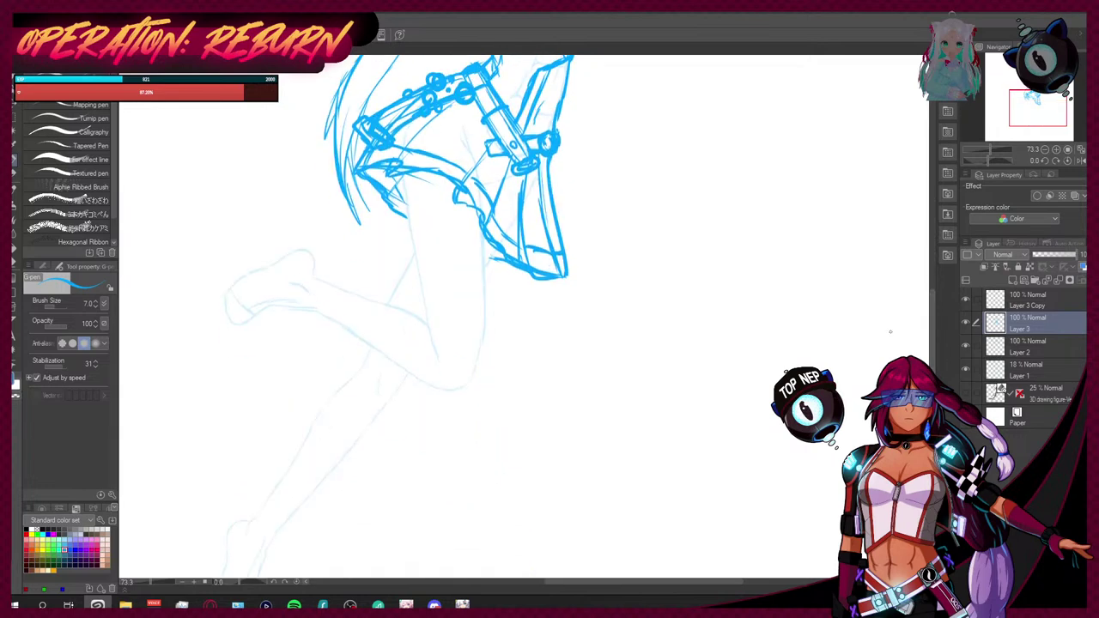
scroll(930, 339, up, 5)
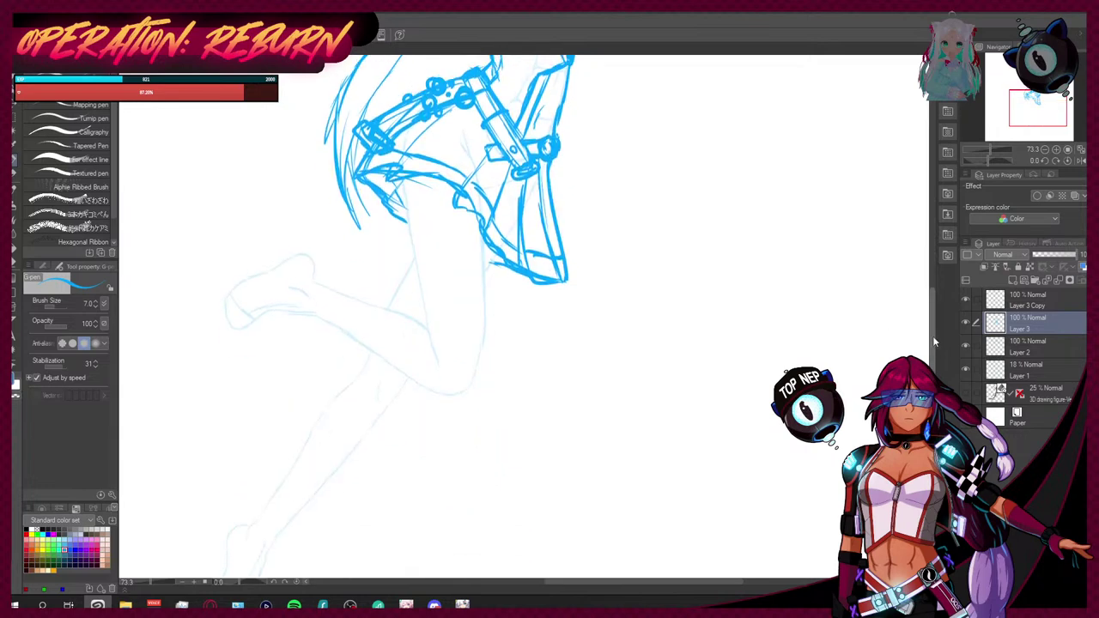
scroll(934, 246, up, 2)
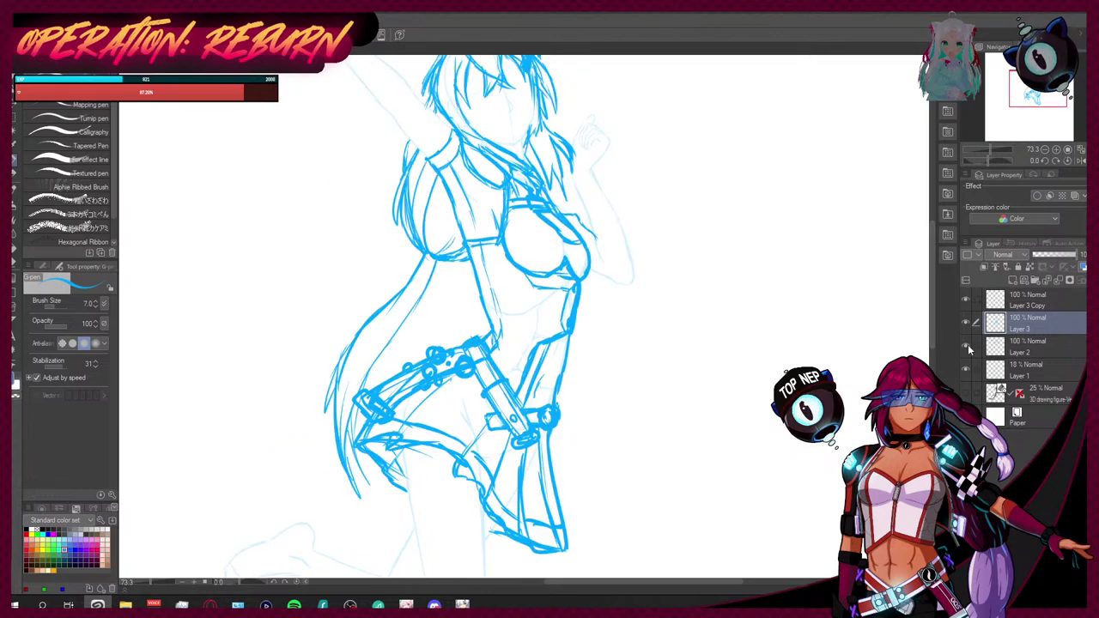
Step: On Layer 2, draw a hair tie around the gathered hair with two strings ending in round baubles
click(1021, 347)
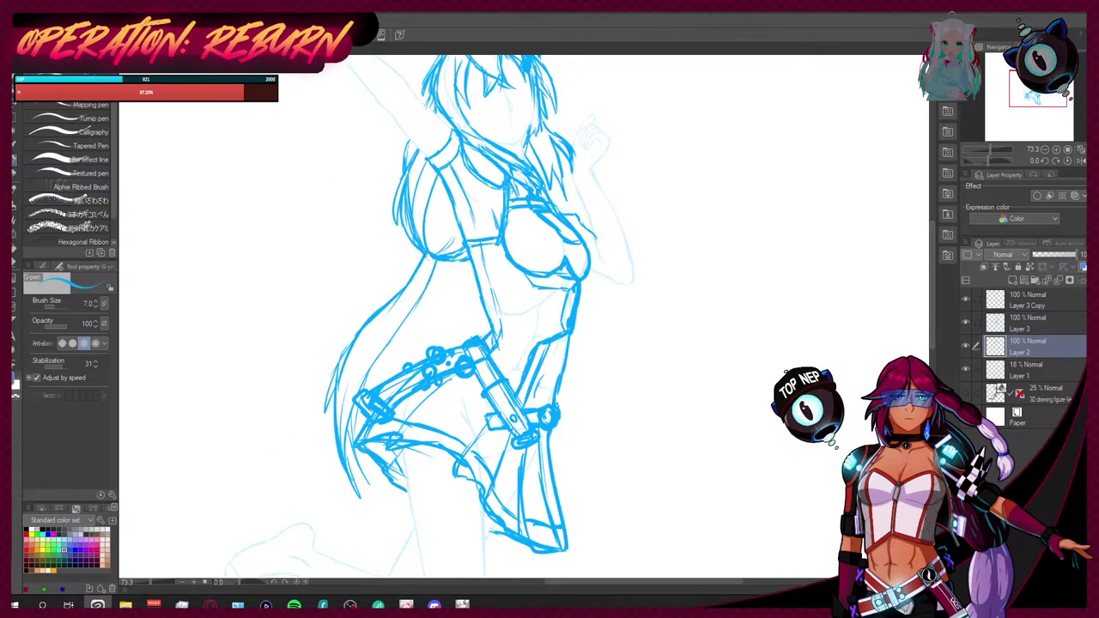
right_click(422, 255)
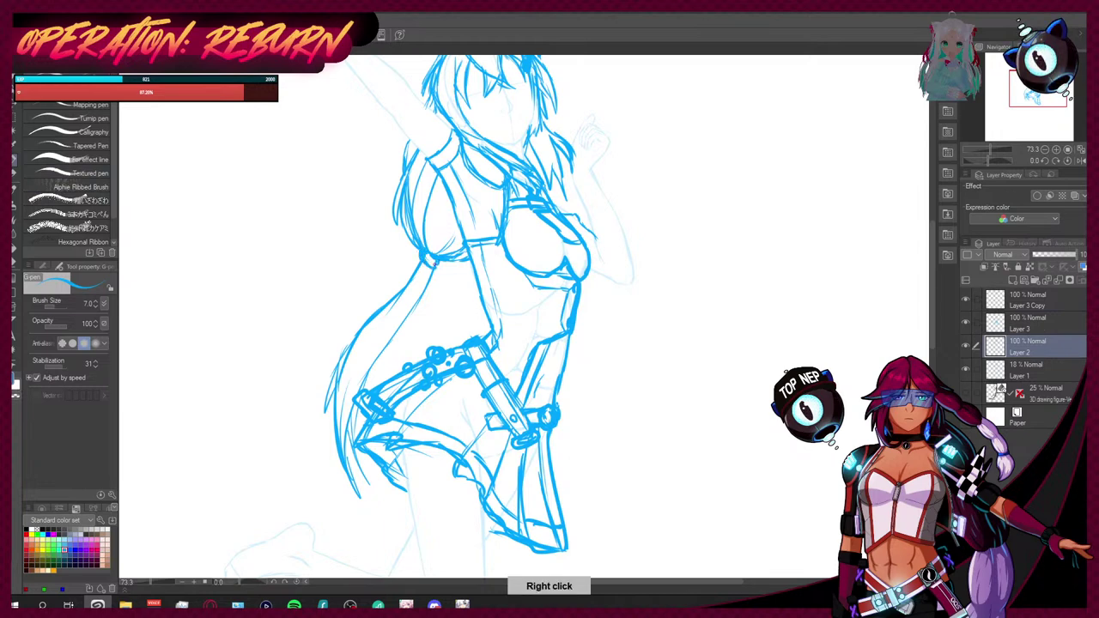
mouse_move(419, 258)
mouse_down()
mouse_move(369, 285)
mouse_move(374, 276)
mouse_move(360, 277)
mouse_move(373, 297)
mouse_move(371, 275)
mouse_move(402, 283)
mouse_move(435, 335)
mouse_move(418, 312)
mouse_move(439, 319)
mouse_up()
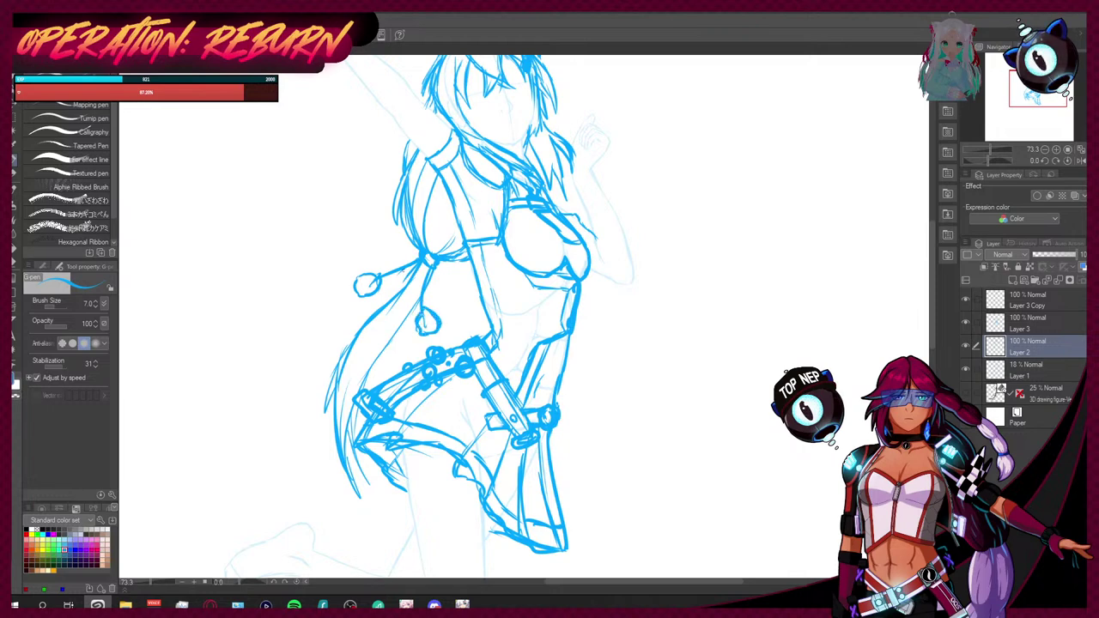
key(ctrl+minus)
key(ctrl+minus)
key(ctrl+minus)
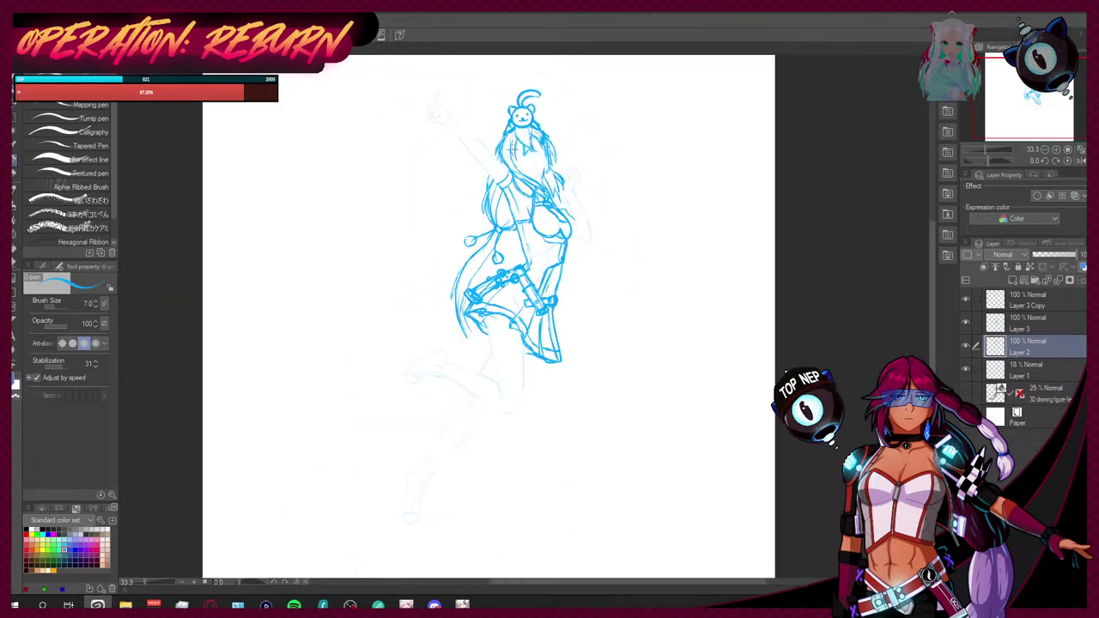
key(ctrl+plus)
key(ctrl+plus)
key(ctrl+plus)
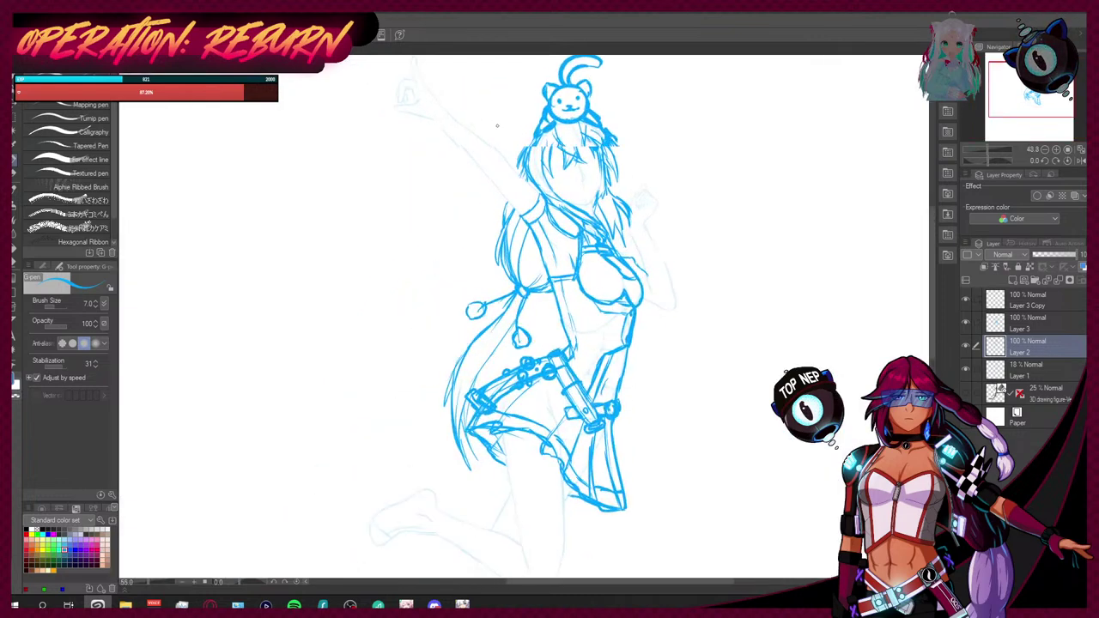
key(ctrl+minus)
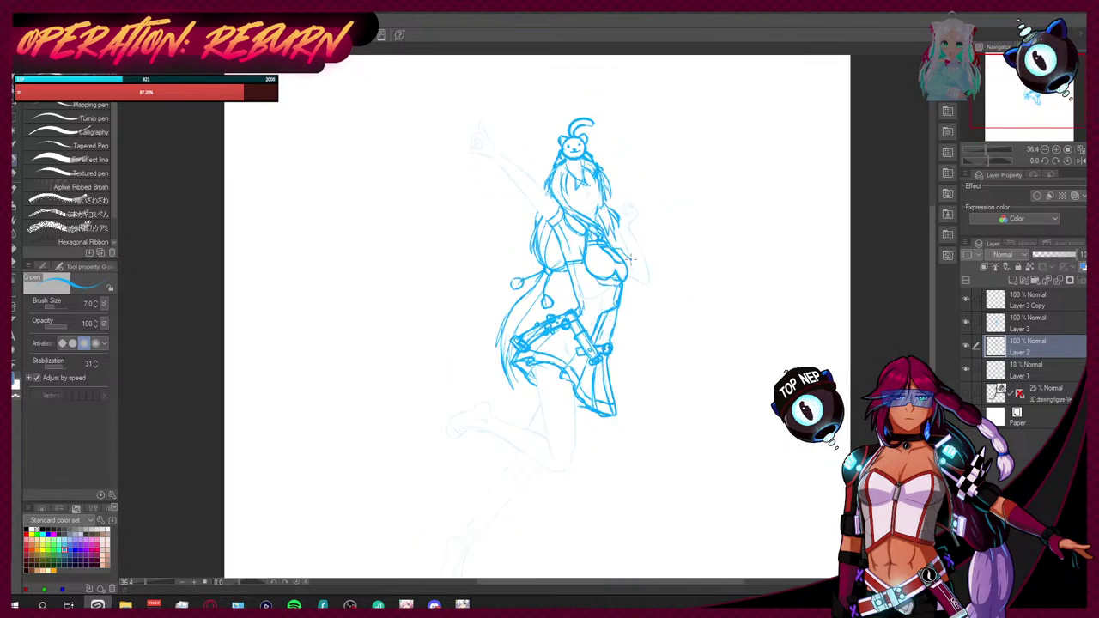
Step: Erase and redraw the outer edge of the hair beside the face, on the raised arm's side
scroll(605, 180, up, 3)
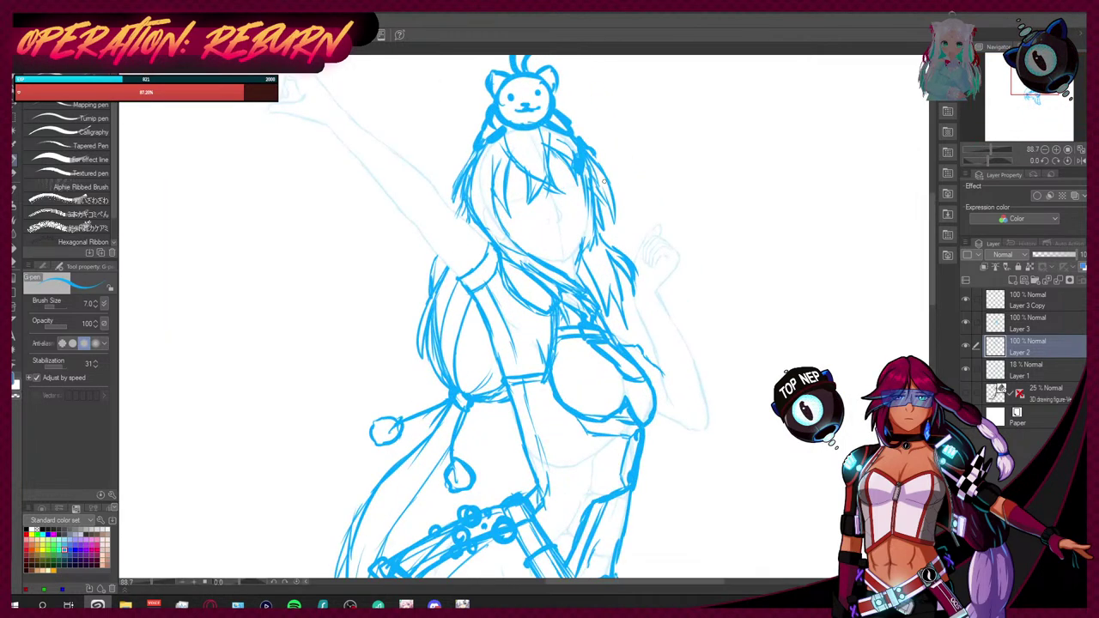
key(e)
mouse_move(455, 202)
mouse_down()
mouse_move(468, 154)
mouse_move(457, 212)
mouse_move(478, 216)
mouse_move(468, 172)
mouse_move(455, 218)
mouse_up()
key(p)
click(966, 323)
click(966, 324)
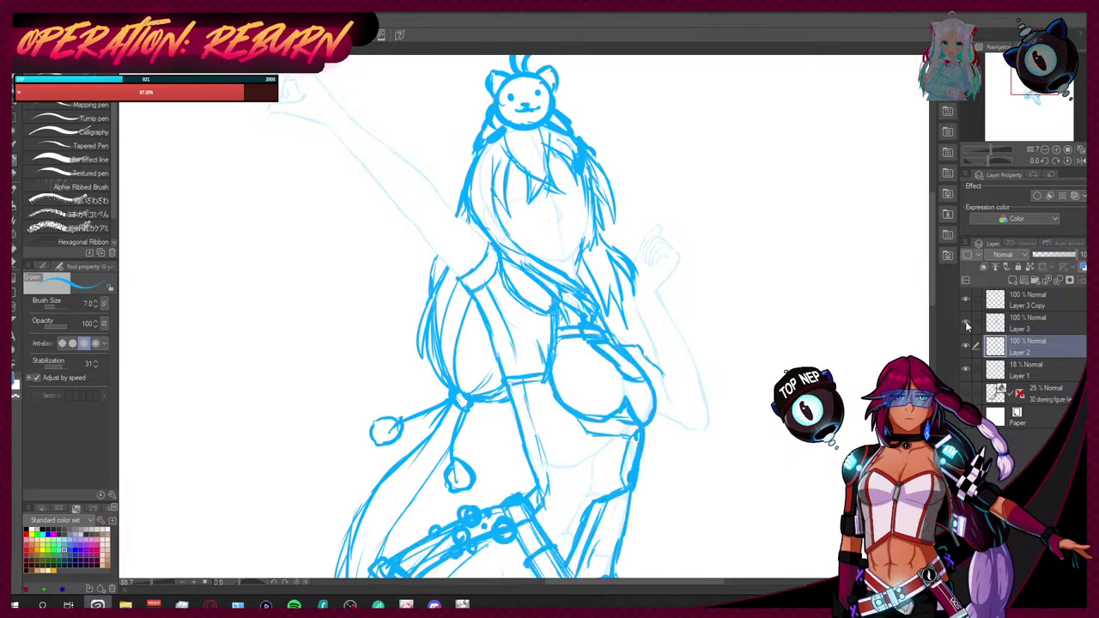
Step: On Layer 3, erase the band across the upper chest and draw a small tab with a new neckline edge below the collar
click(1012, 323)
drag(933, 294, 928, 354)
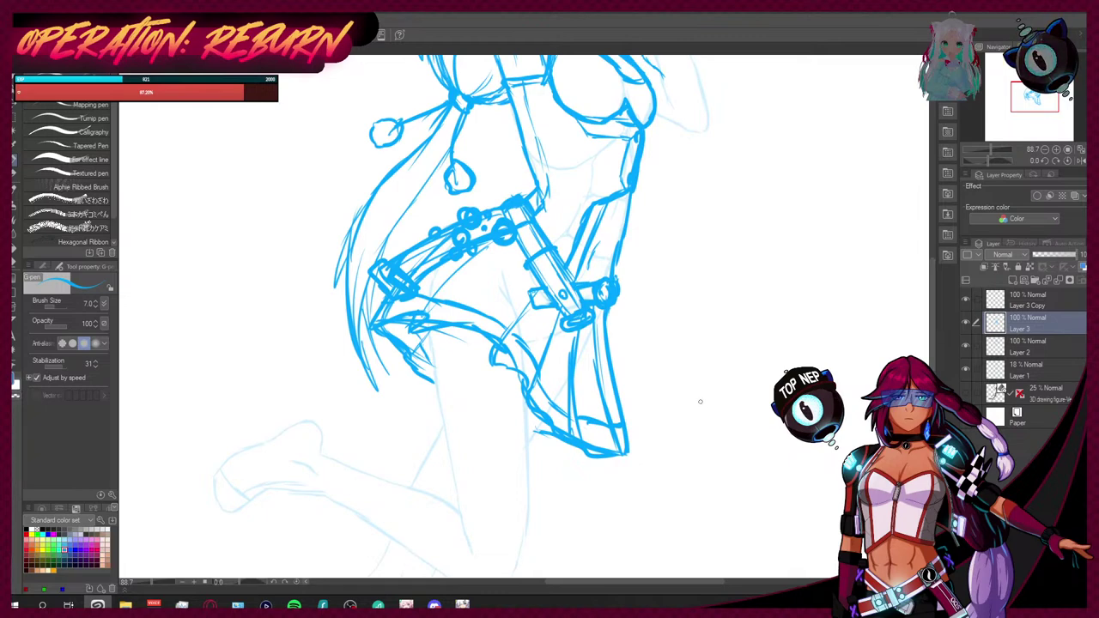
drag(931, 329, 939, 275)
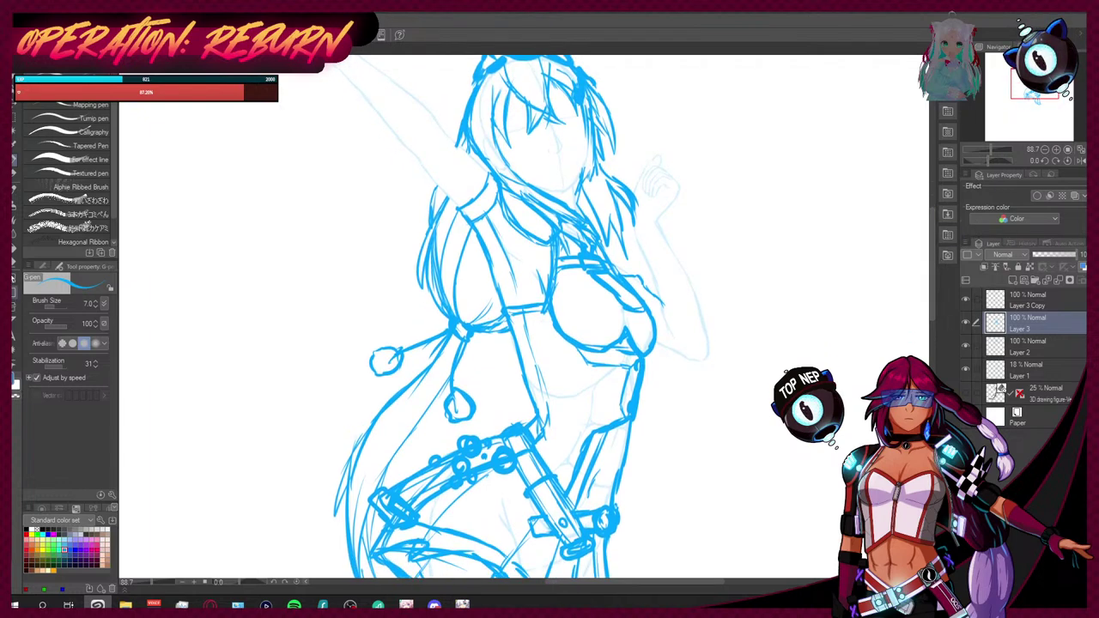
click(14, 262)
mouse_move(605, 281)
mouse_down()
mouse_move(569, 263)
mouse_move(582, 270)
mouse_move(588, 258)
mouse_move(606, 283)
mouse_move(609, 274)
mouse_move(629, 312)
mouse_up()
key(p)
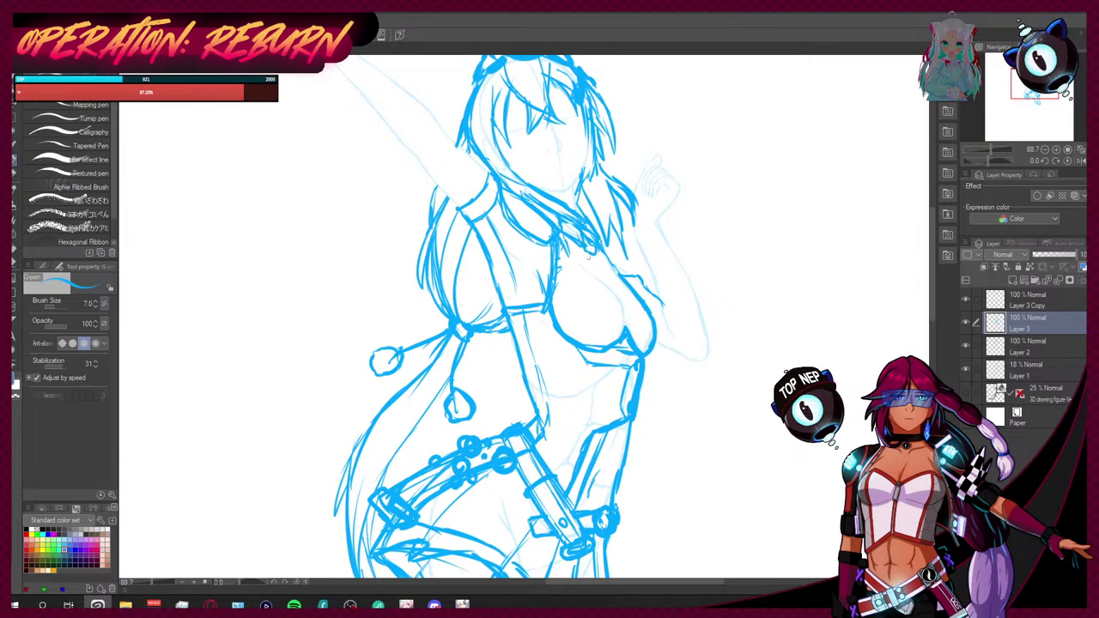
drag(602, 282, 620, 290)
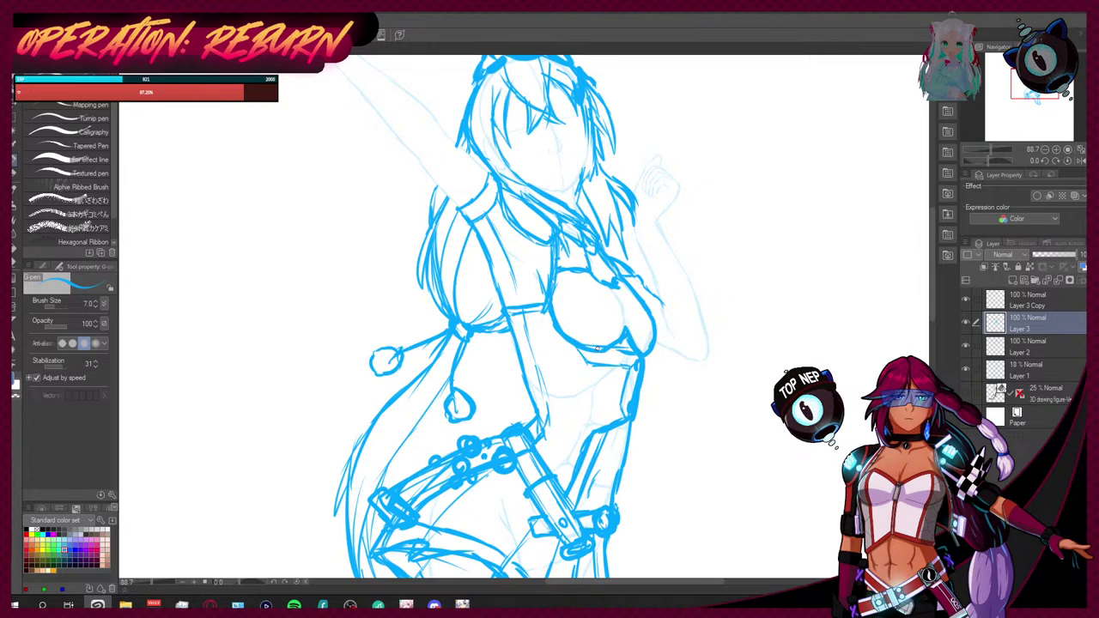
Step: Draw a horizontal seam across the bust with vertical panel lines below it, and touch up the neckline edge
scroll(934, 248, up, 2)
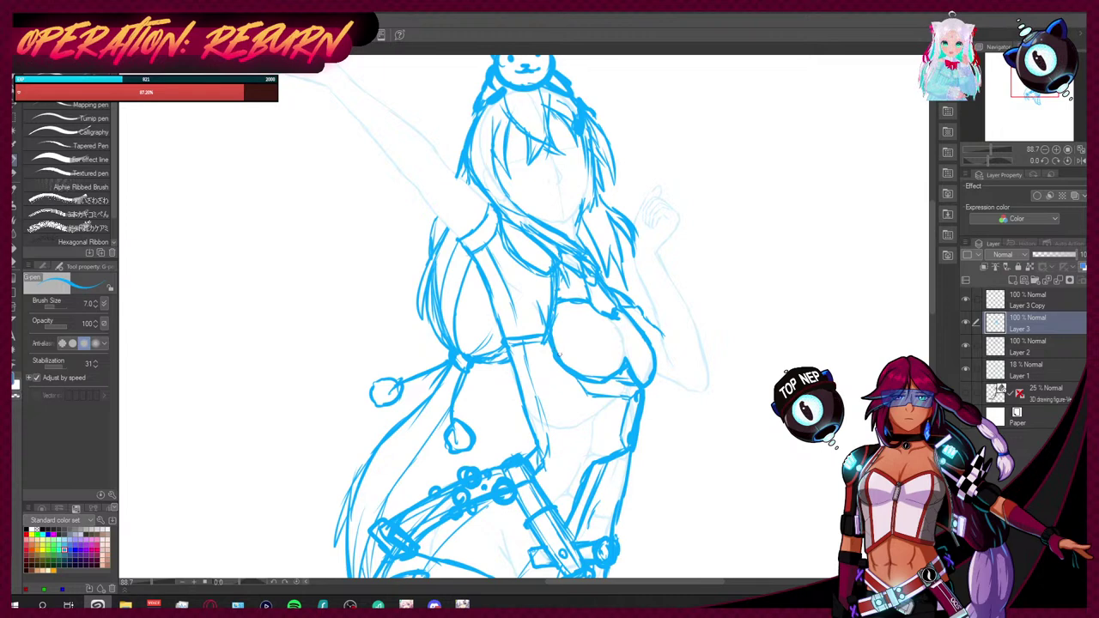
mouse_move(550, 338)
mouse_down()
mouse_move(607, 333)
mouse_move(625, 355)
mouse_move(650, 347)
mouse_up()
drag(566, 337, 573, 369)
mouse_move(600, 334)
mouse_down()
mouse_move(607, 379)
mouse_move(639, 375)
mouse_move(639, 386)
mouse_up()
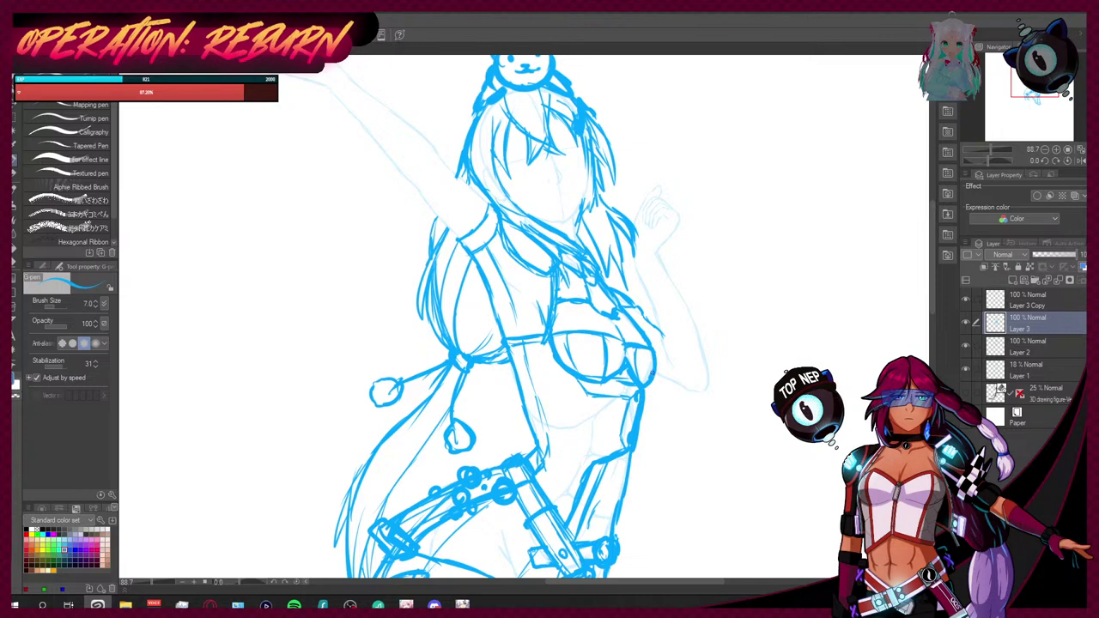
drag(591, 301, 602, 312)
drag(611, 314, 620, 318)
Step: On Layer 3 Copy, draw ribbon strands hanging from the hair ornament at the side of the head
scroll(931, 272, up, 2)
click(965, 298)
click(965, 298)
click(1025, 300)
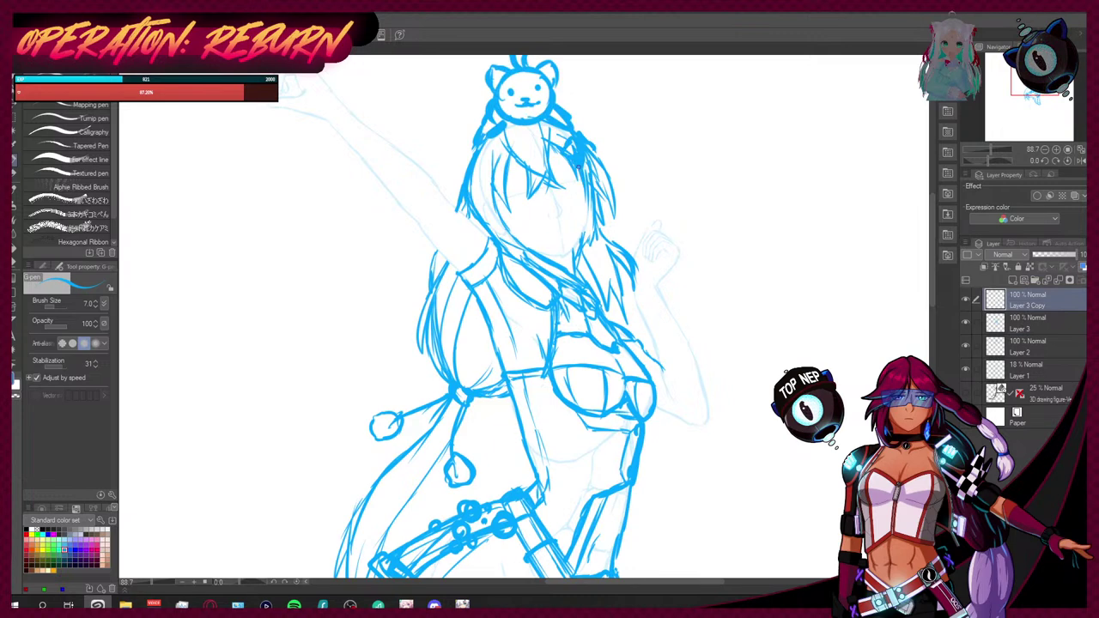
drag(591, 172, 611, 203)
drag(596, 173, 613, 211)
drag(582, 166, 604, 229)
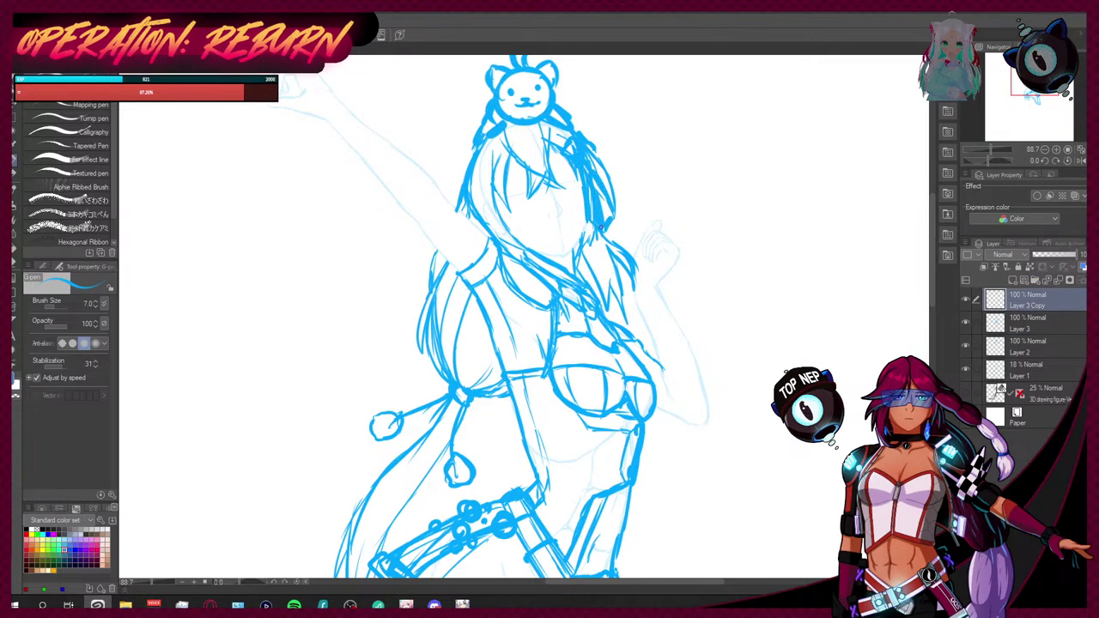
Step: On Layer 2, erase the hair around the hanging ribbon and redraw the side lock with a pointed outer edge
click(1022, 350)
click(965, 346)
click(965, 346)
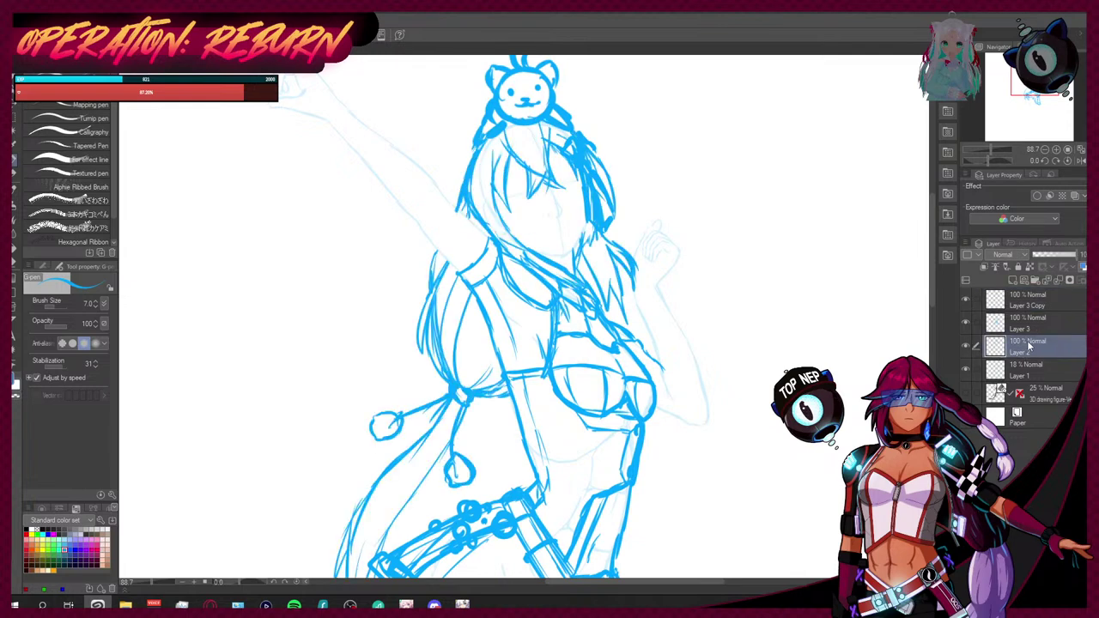
key(e)
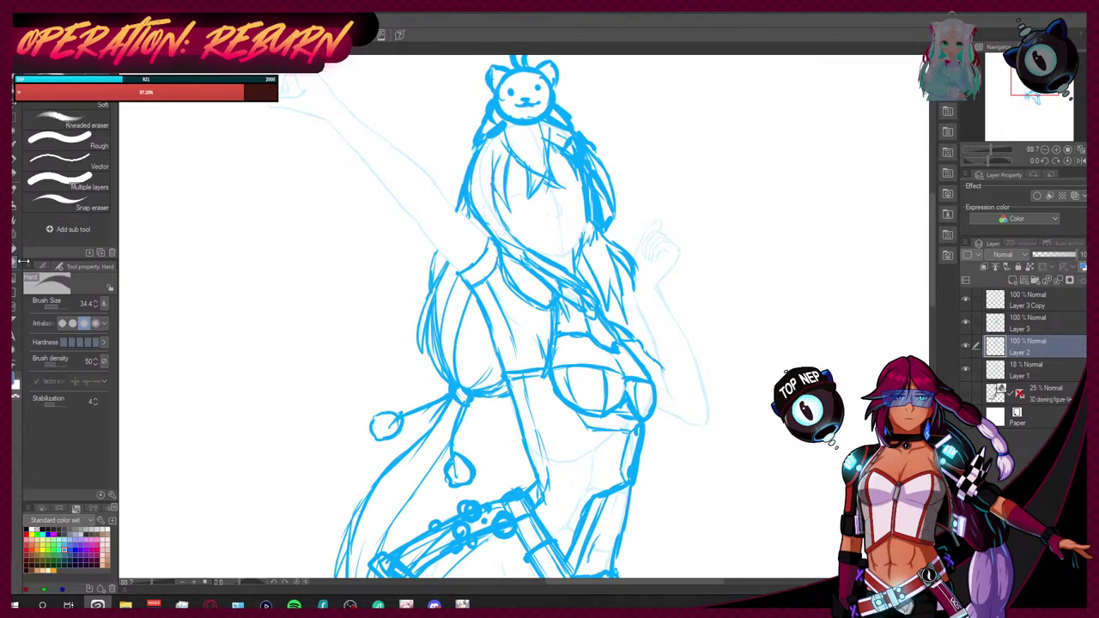
drag(594, 192, 593, 193)
key(p)
mouse_move(585, 158)
mouse_down()
mouse_move(618, 196)
mouse_move(615, 210)
mouse_up()
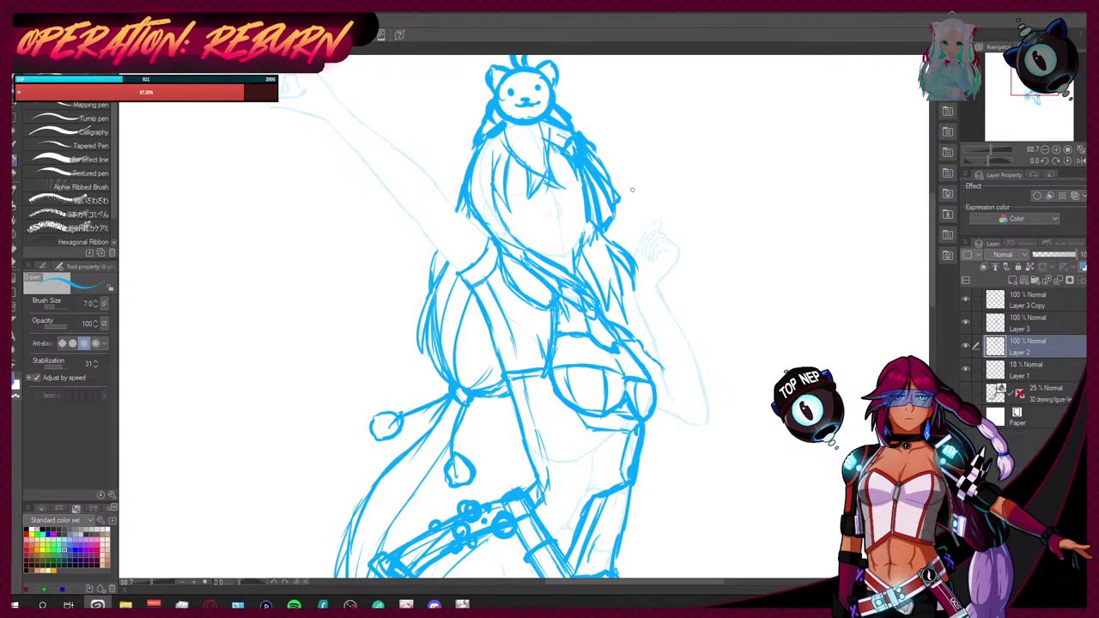
Step: Check the whole figure's sketch, comparing it with and without Layer 3, and make Layer 3 the active layer
scroll(637, 168, down, 6)
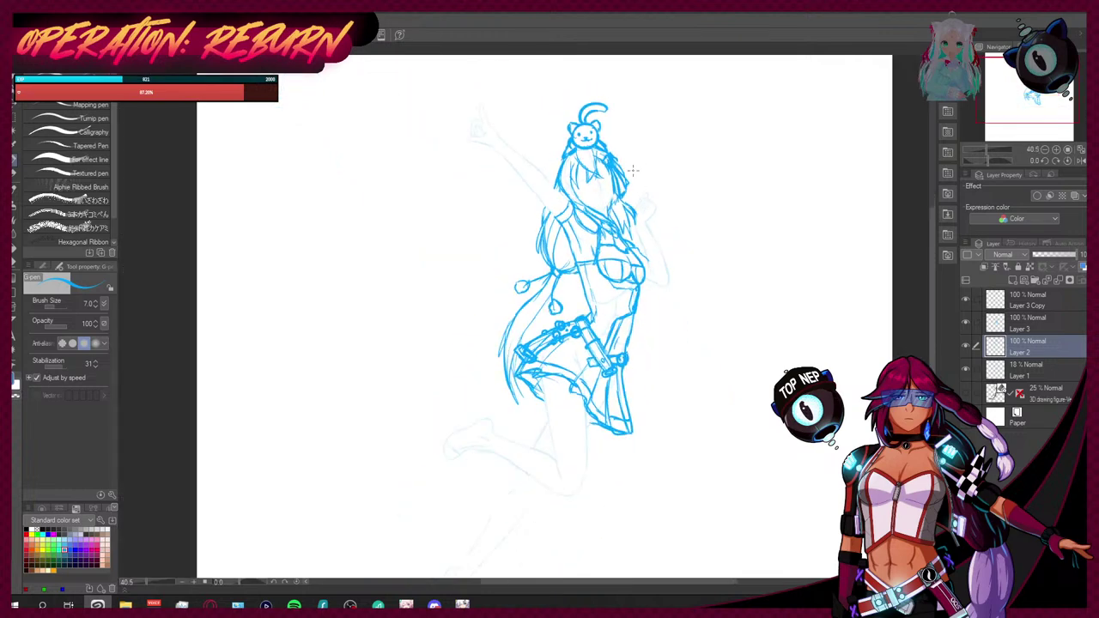
scroll(651, 289, up, 5)
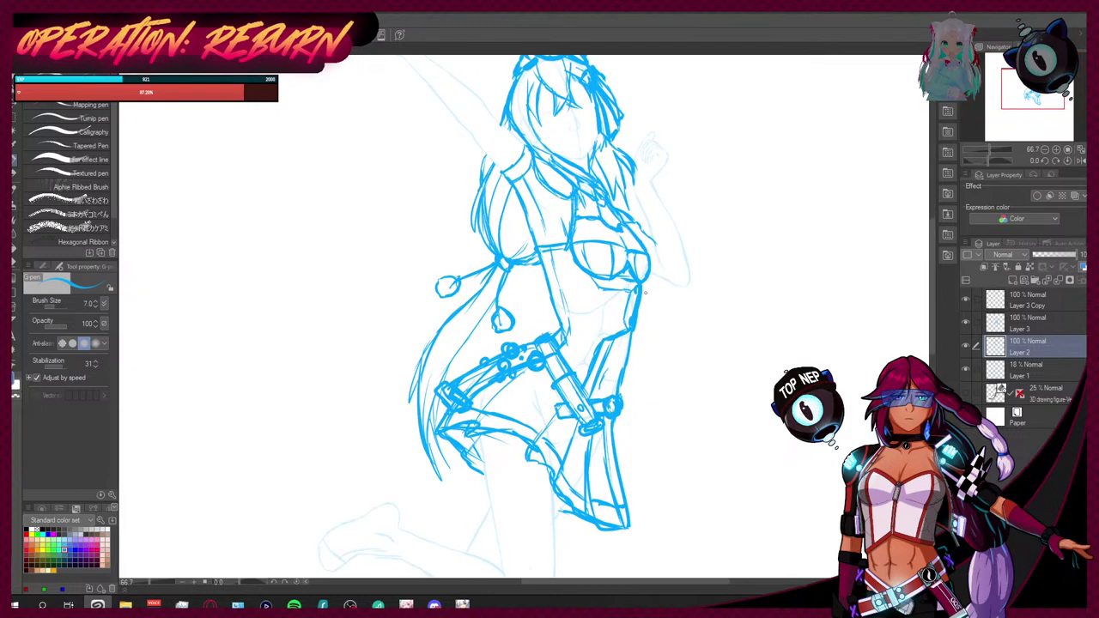
click(966, 324)
click(966, 323)
click(992, 331)
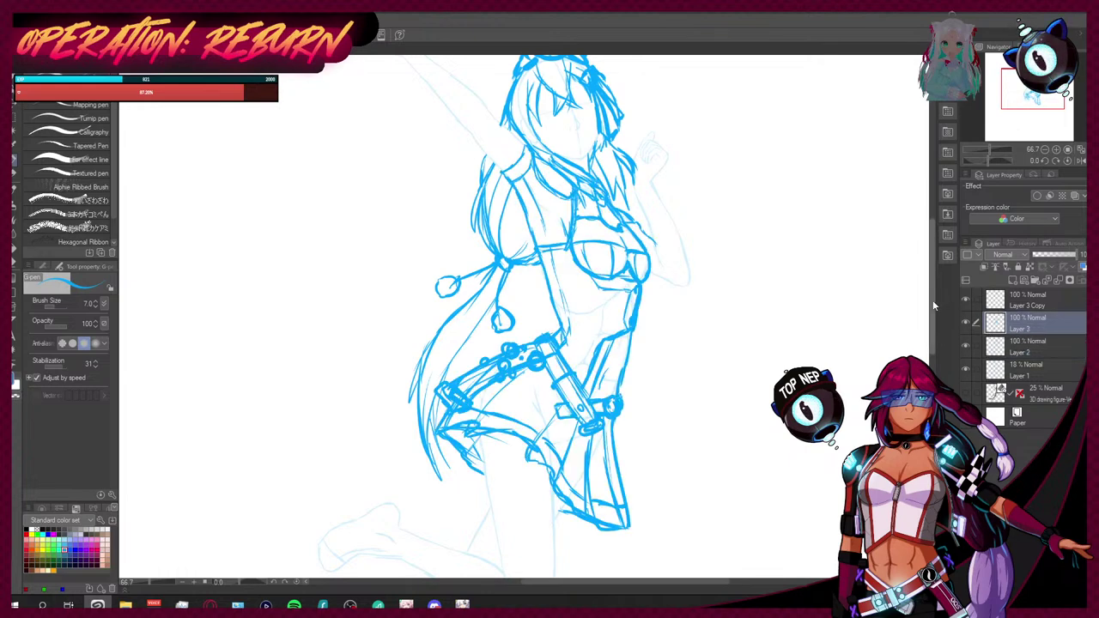
scroll(933, 311, up, 2)
click(1026, 369)
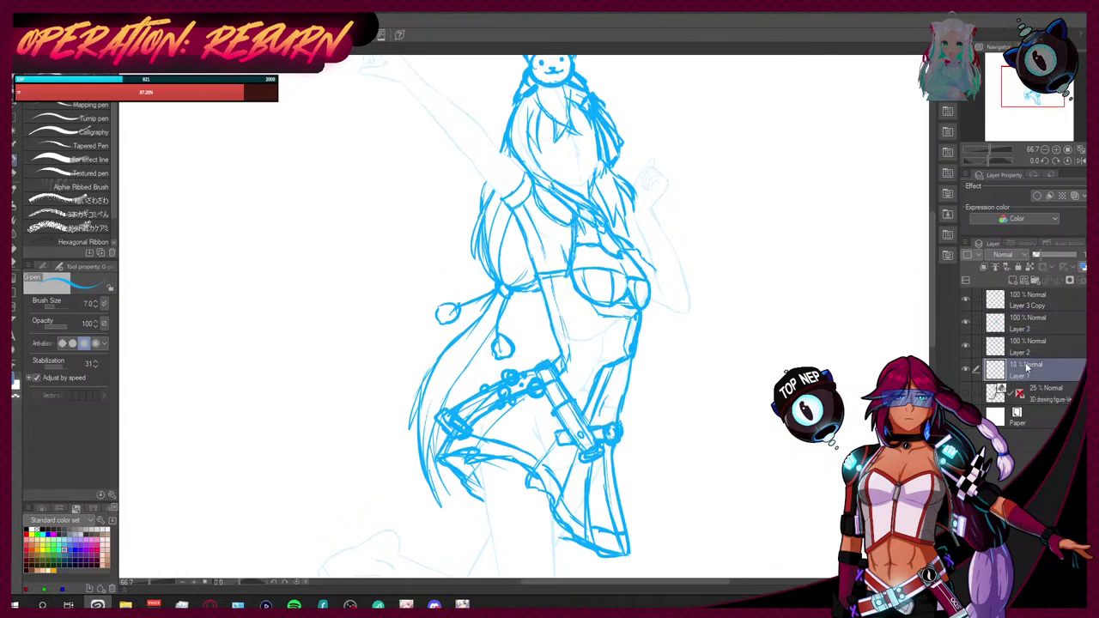
key(e)
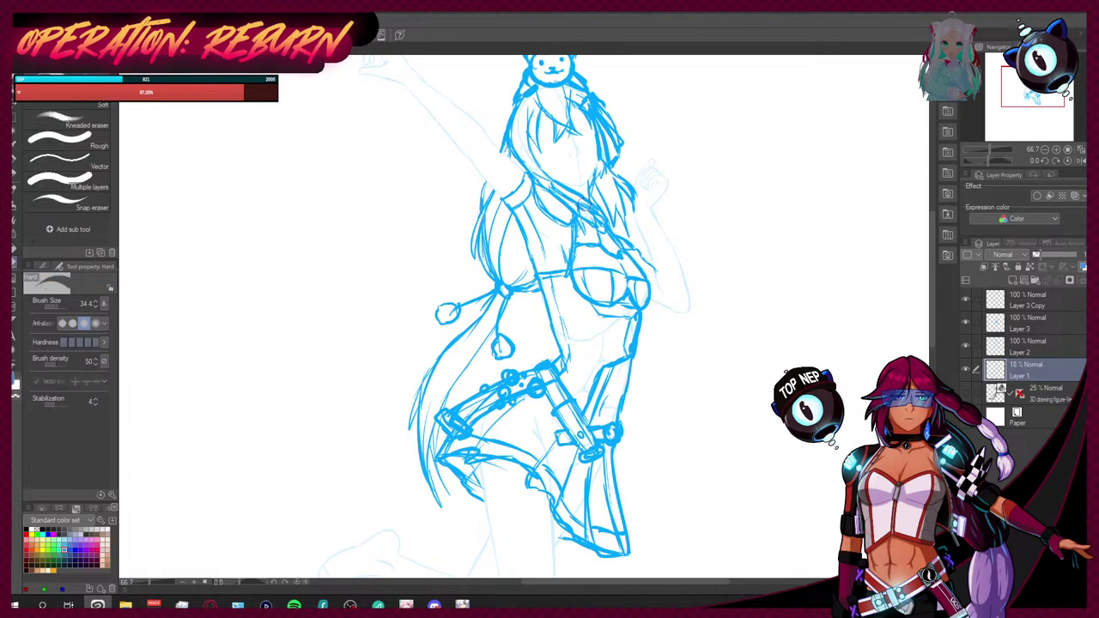
click(1030, 352)
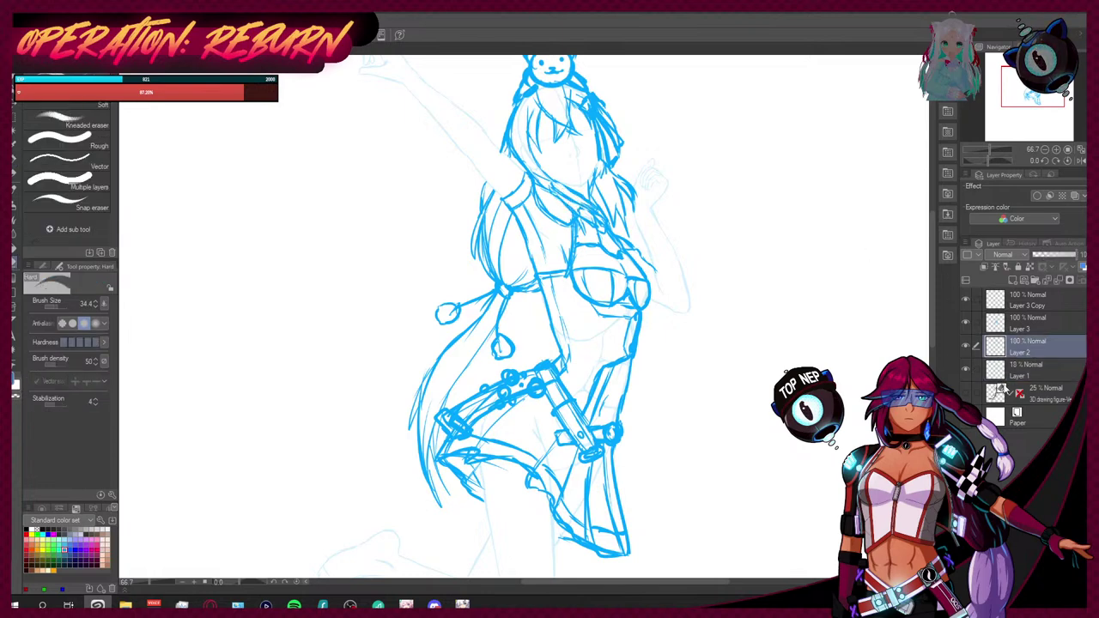
click(1025, 324)
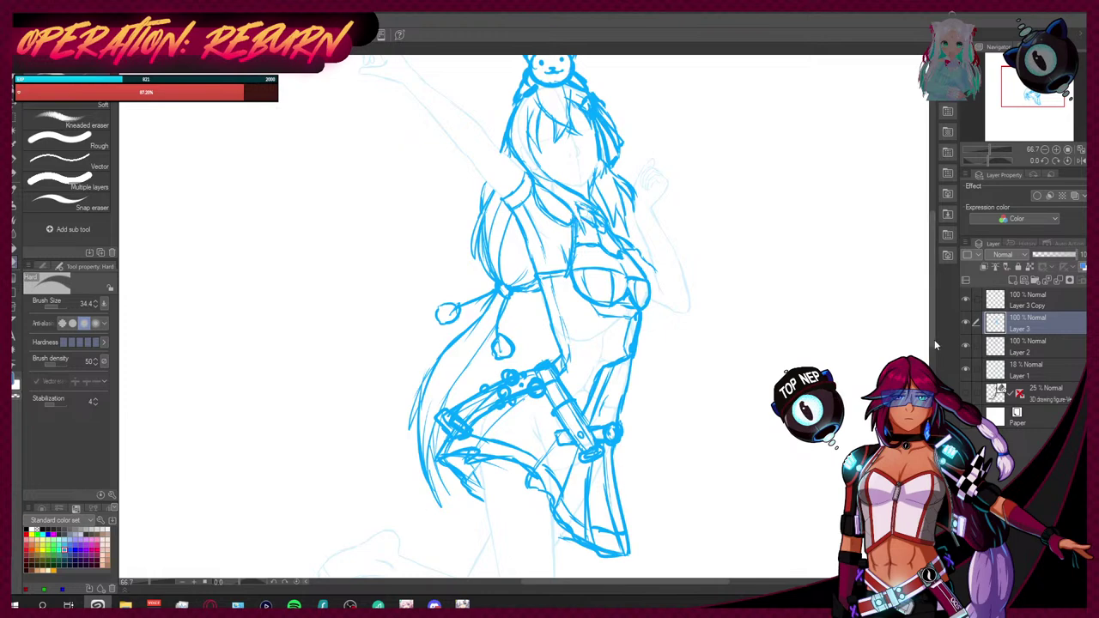
scroll(936, 344, down, 5)
scroll(937, 309, up, 7)
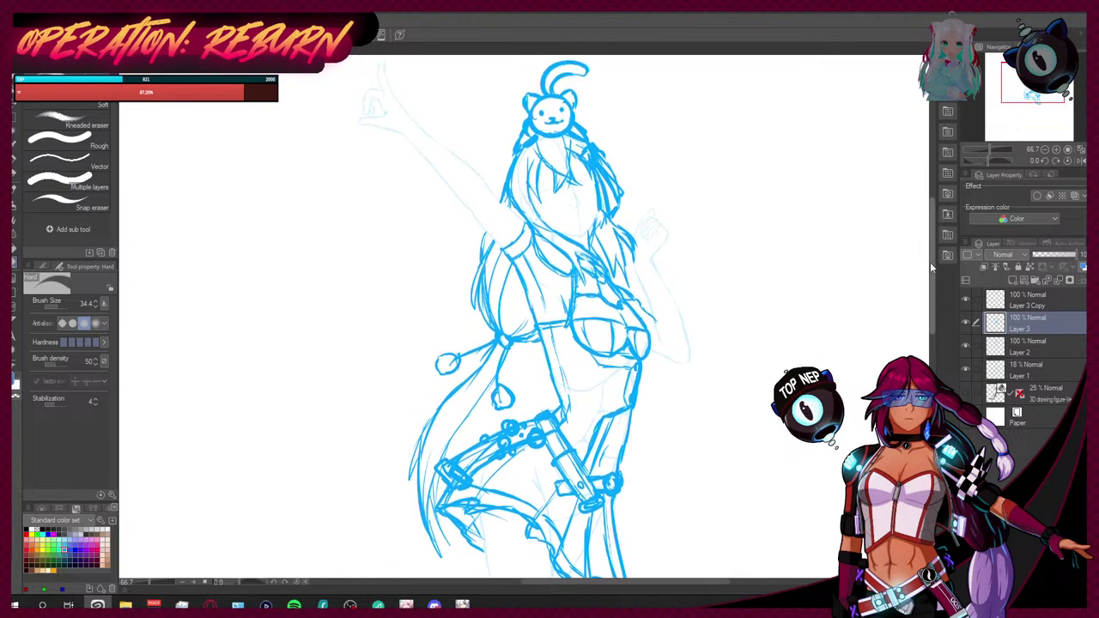
scroll(933, 325, down, 4)
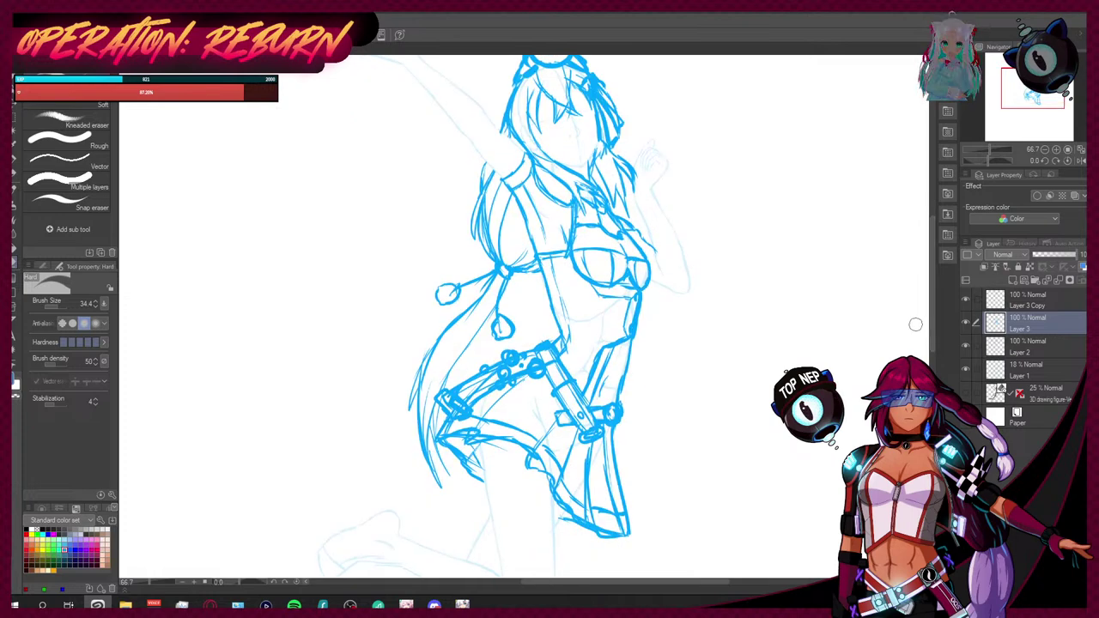
Step: On Layer 3, draw a wide wrap band around the torso under the bust, with fold lines gathering at the front
click(13, 160)
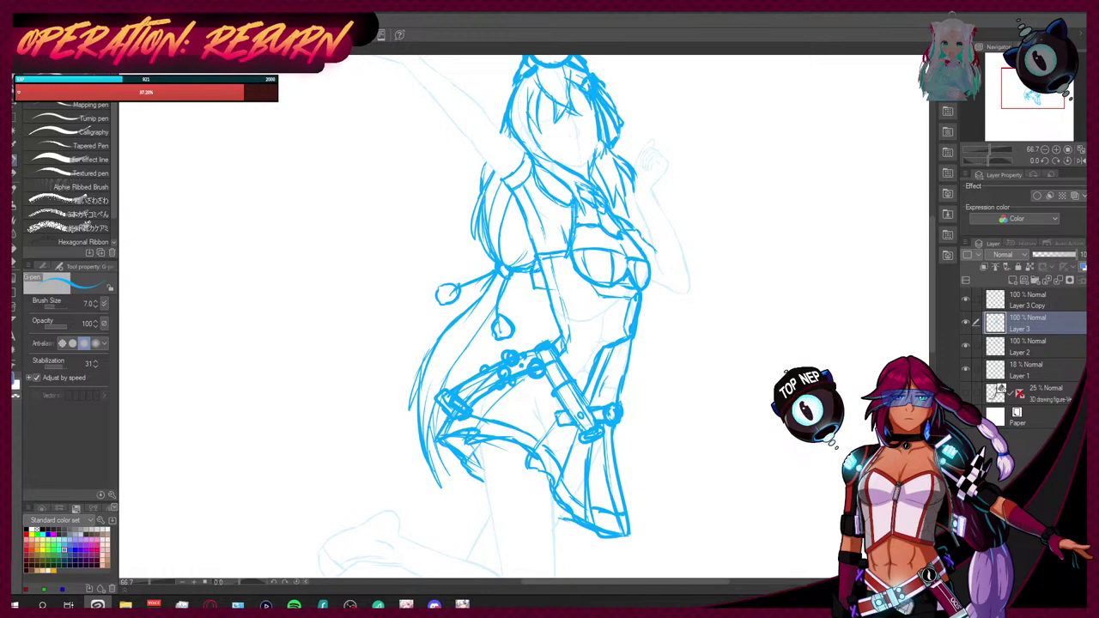
mouse_move(532, 286)
mouse_down()
mouse_move(596, 289)
mouse_move(585, 261)
mouse_move(606, 290)
mouse_up()
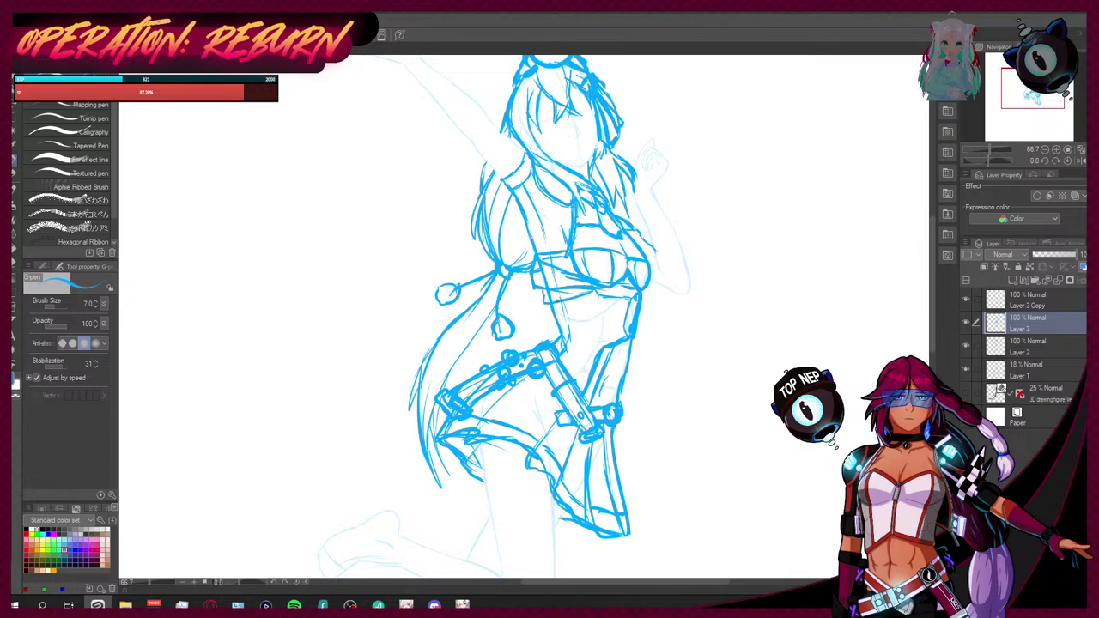
drag(642, 291, 644, 304)
drag(635, 289, 623, 296)
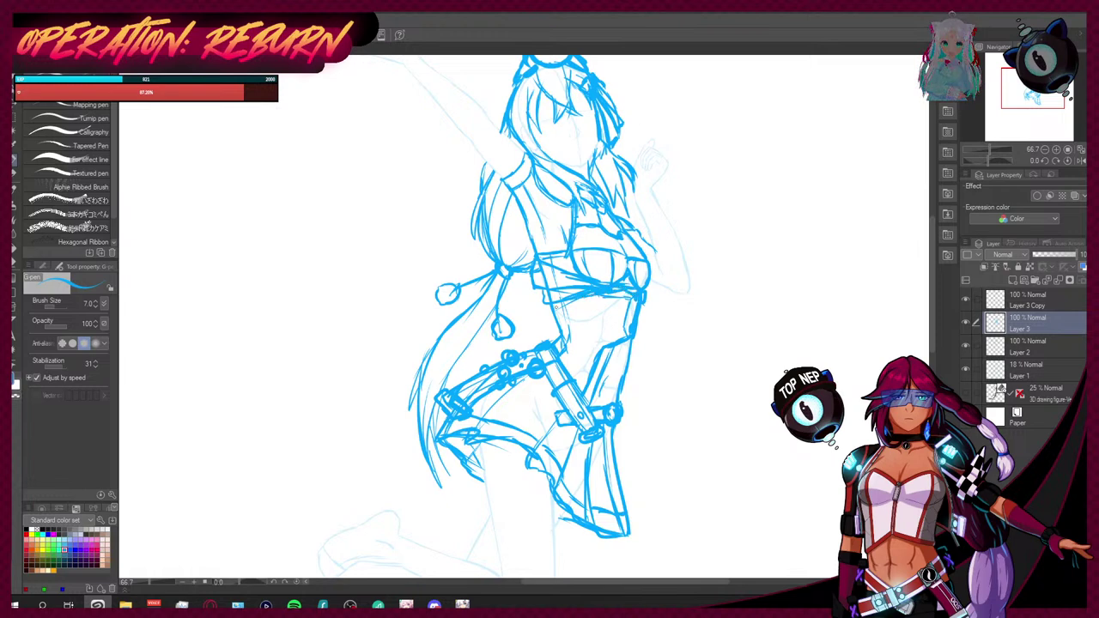
mouse_move(620, 284)
mouse_down()
mouse_move(622, 295)
mouse_move(602, 305)
mouse_move(638, 308)
mouse_move(635, 319)
mouse_up()
Step: Clean up the gathered front of the under-bust band and draw its lower edge with a short hanging tail
key(e)
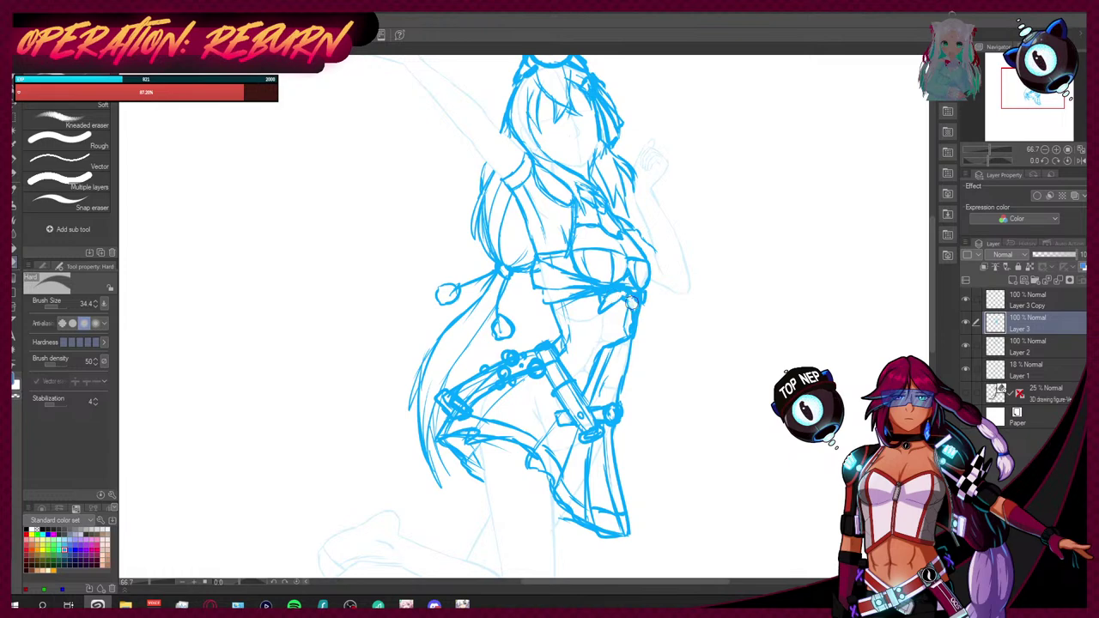
key(p)
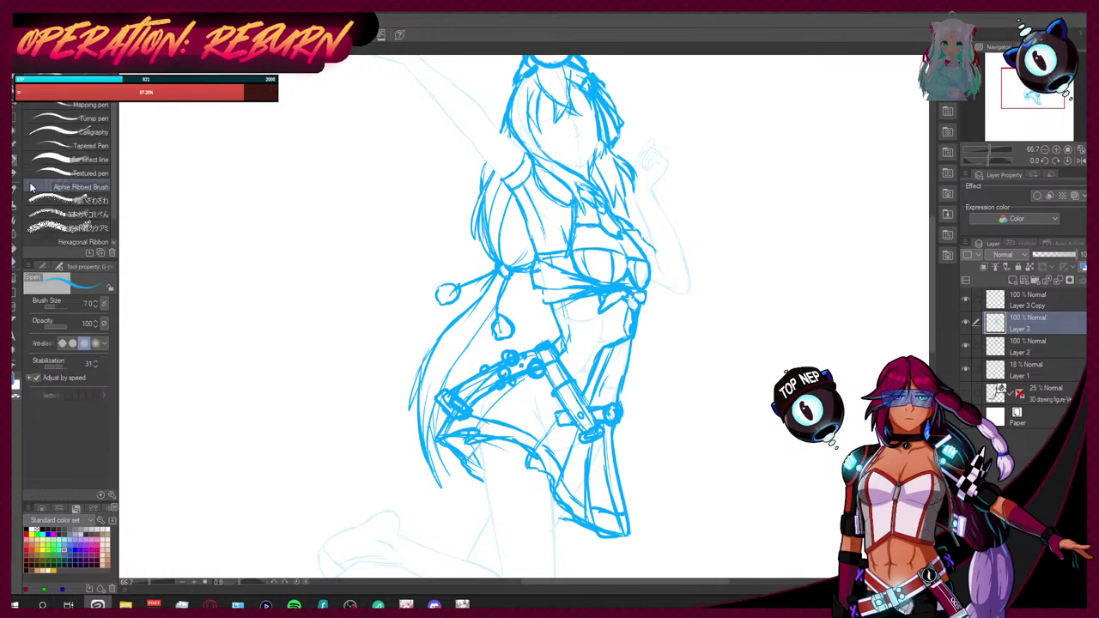
mouse_move(544, 290)
mouse_down()
mouse_move(543, 302)
mouse_move(563, 299)
mouse_up()
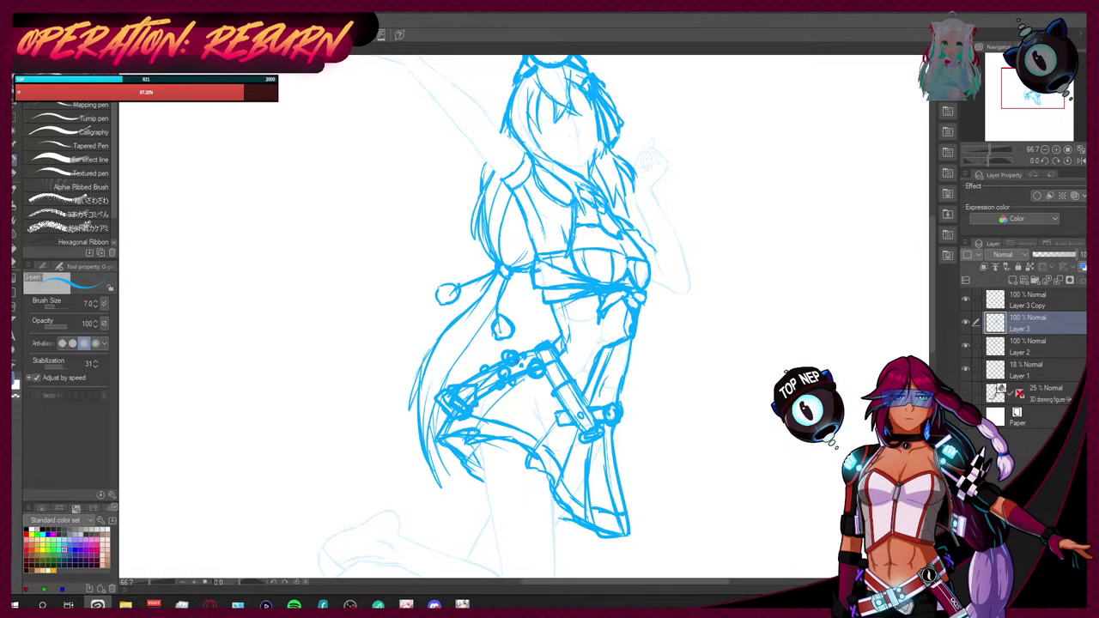
Step: Compare the under-bust band with and without its latest strokes by undoing and redoing them
key(ctrl+z)
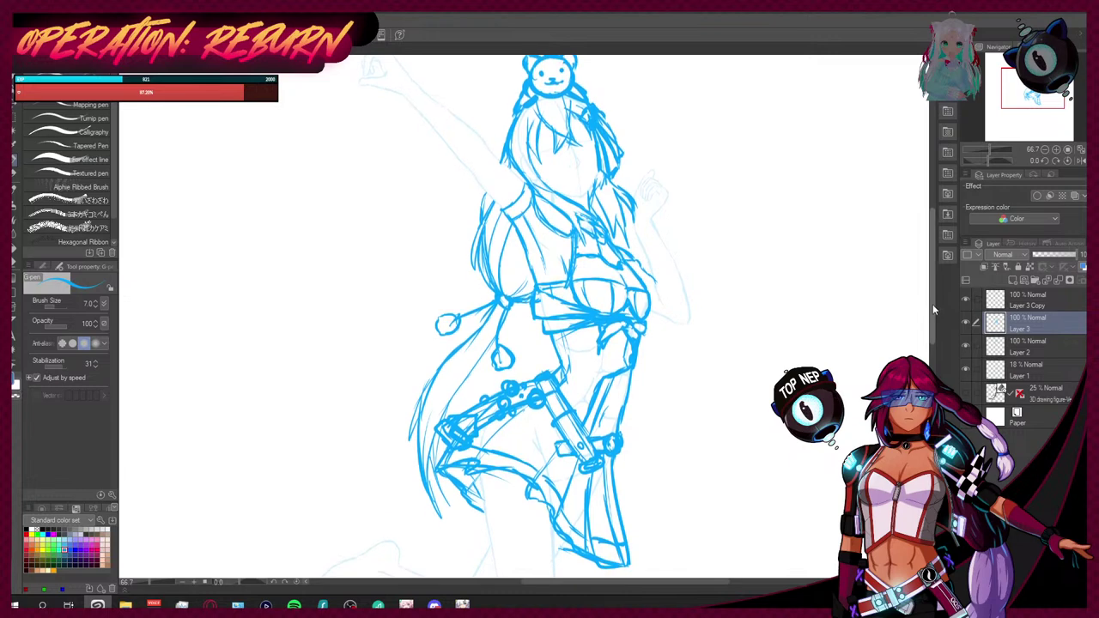
key(ctrl+y)
key(ctrl+z)
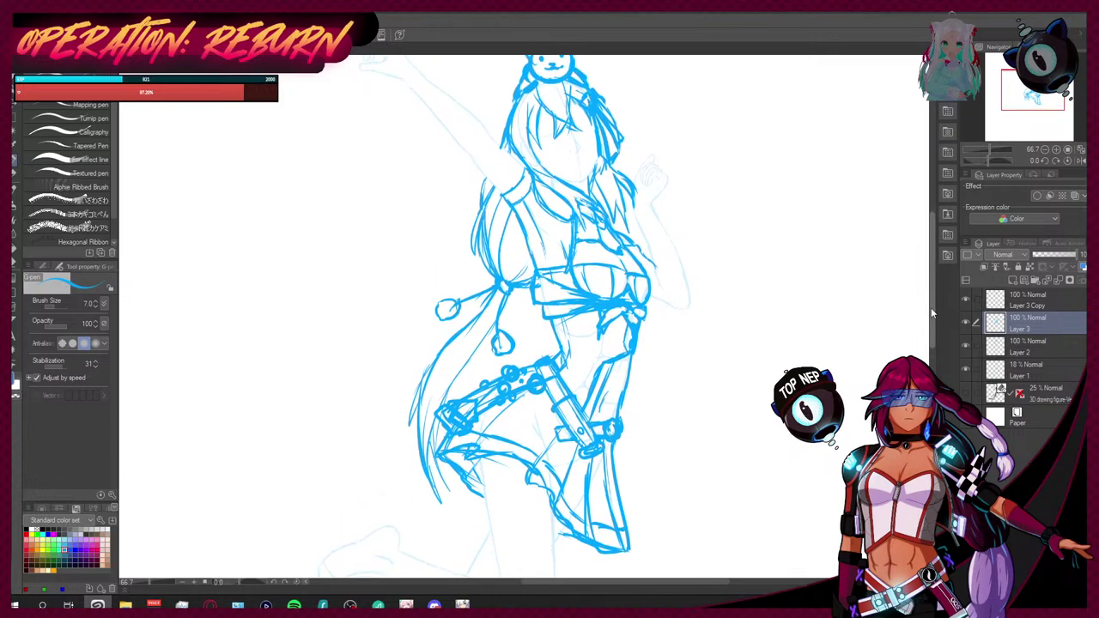
key(ctrl+y)
key(ctrl+z)
key(ctrl+y)
Step: Draw a layered bracelet cuff around the wrist of the raised arm
drag(933, 319, 933, 285)
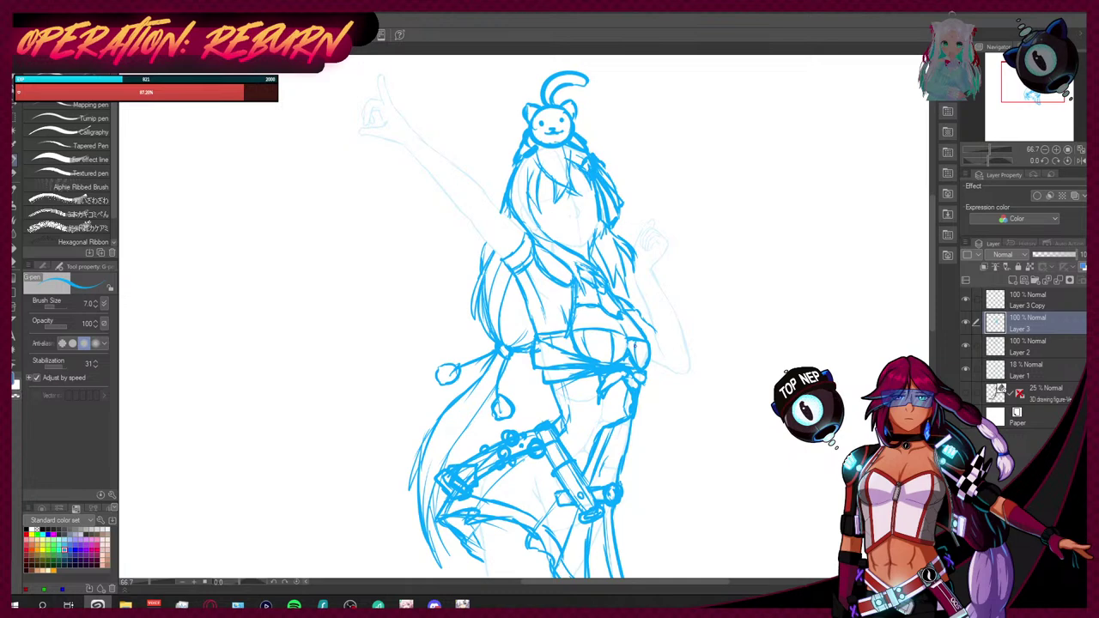
mouse_move(404, 153)
mouse_down()
mouse_move(421, 135)
mouse_move(407, 152)
mouse_move(389, 146)
mouse_move(414, 128)
mouse_move(426, 140)
mouse_move(406, 129)
mouse_up()
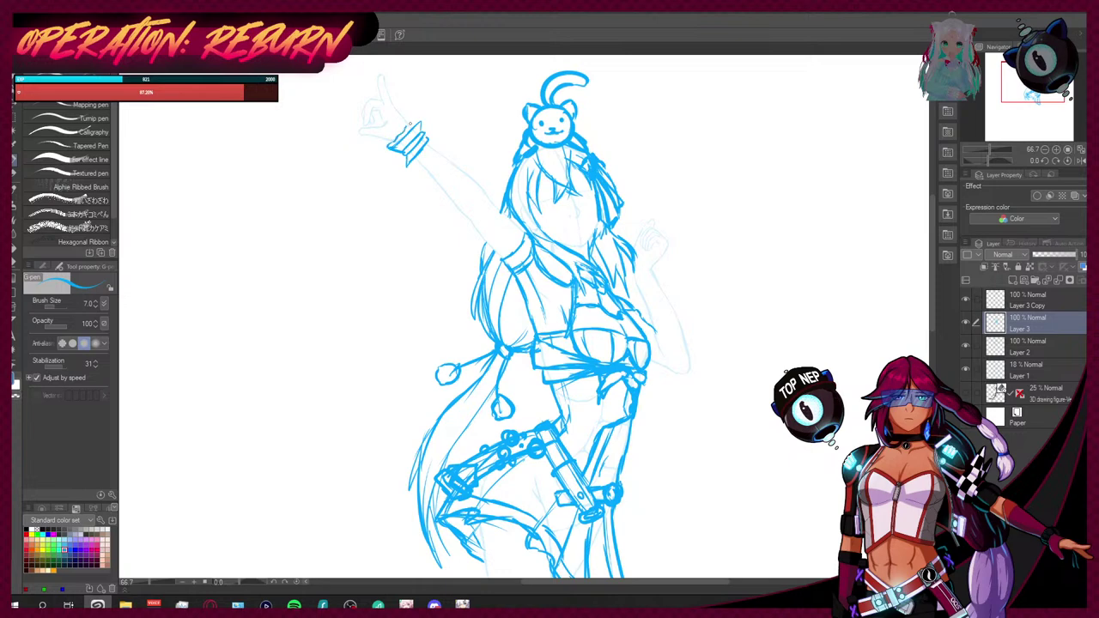
drag(408, 168, 429, 143)
mouse_move(426, 145)
mouse_down()
mouse_move(435, 136)
mouse_move(415, 142)
mouse_up()
Step: Draw a layered bracelet cuff around the wrist of the bent arm
drag(633, 278, 654, 270)
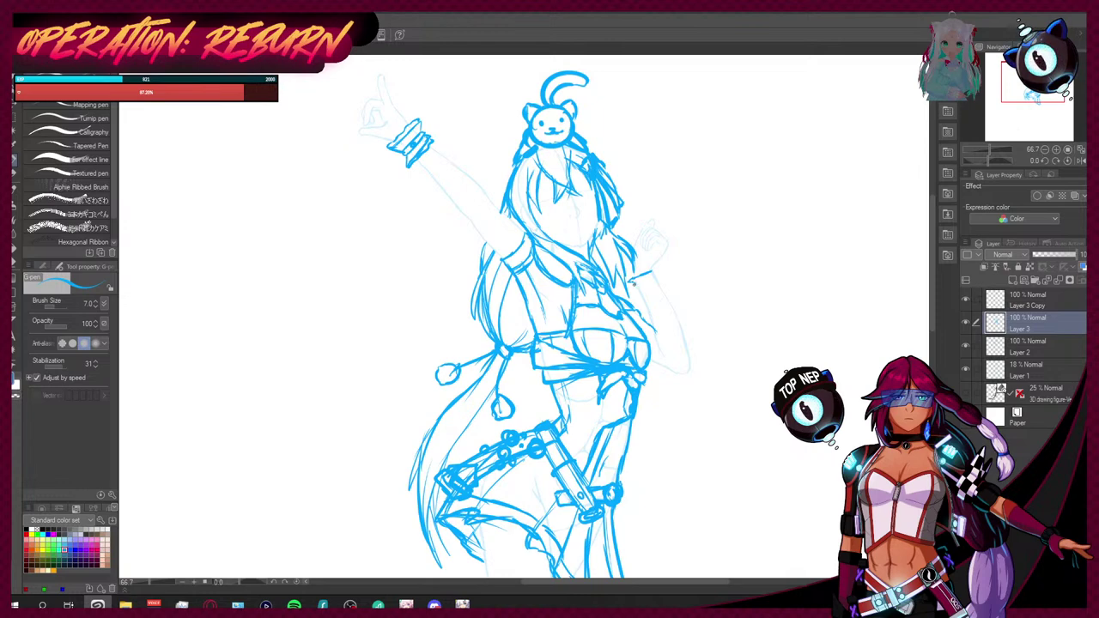
drag(631, 288, 657, 274)
mouse_move(643, 290)
mouse_down()
mouse_move(661, 284)
mouse_move(651, 270)
mouse_move(661, 265)
mouse_move(663, 285)
mouse_up()
Step: Erase the layered bracelet cuff from the raised arm's wrist
click(15, 267)
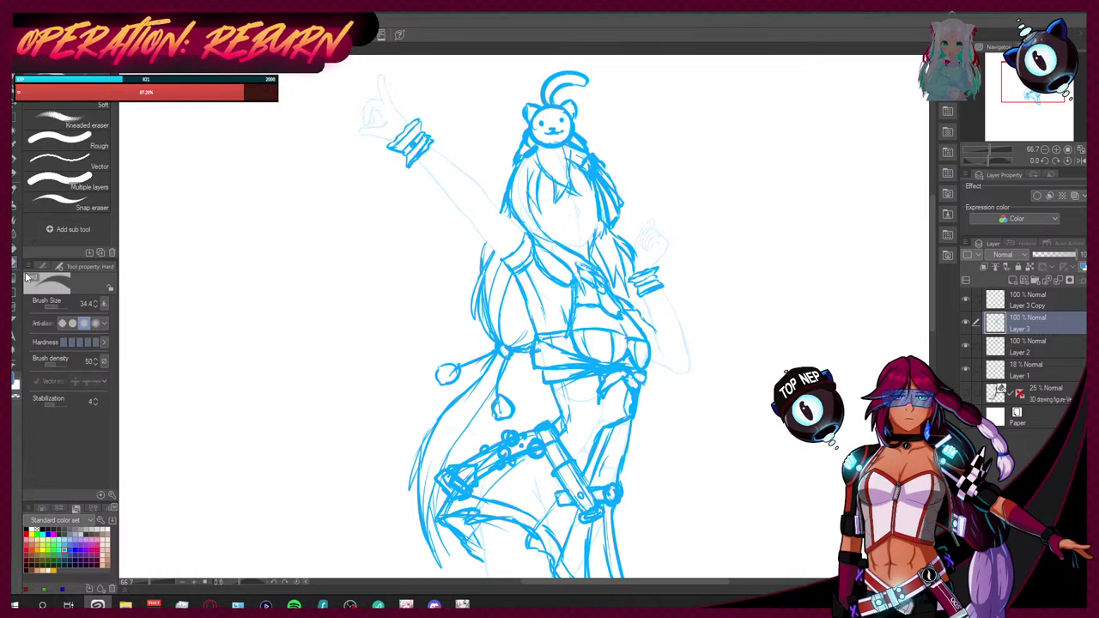
mouse_move(930, 271)
mouse_down()
mouse_move(930, 343)
mouse_move(937, 298)
mouse_move(957, 269)
mouse_up()
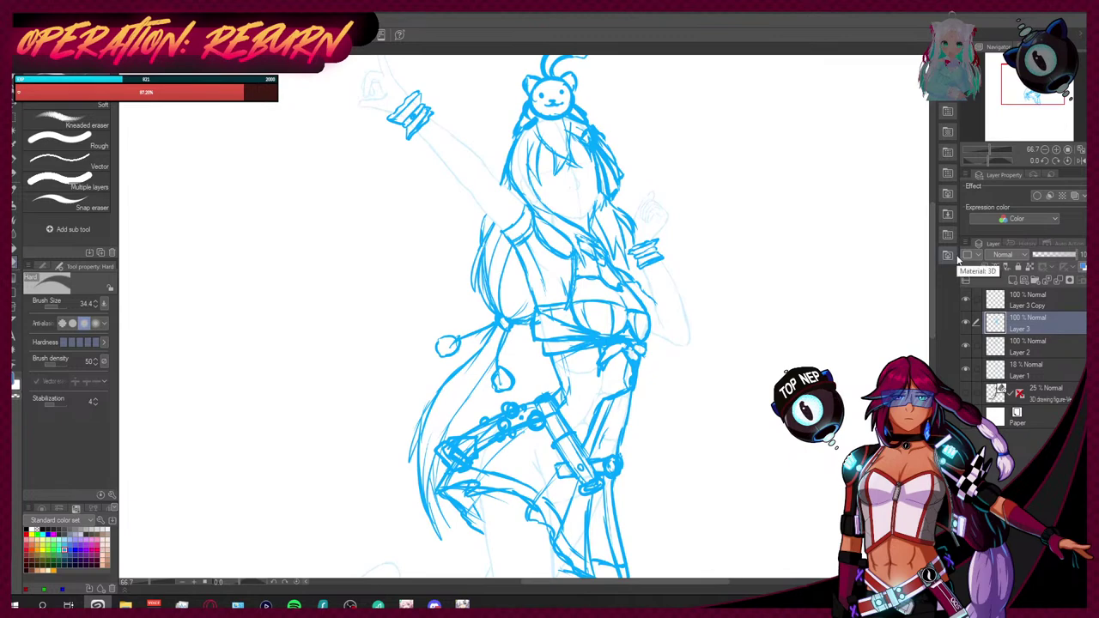
drag(932, 330, 932, 300)
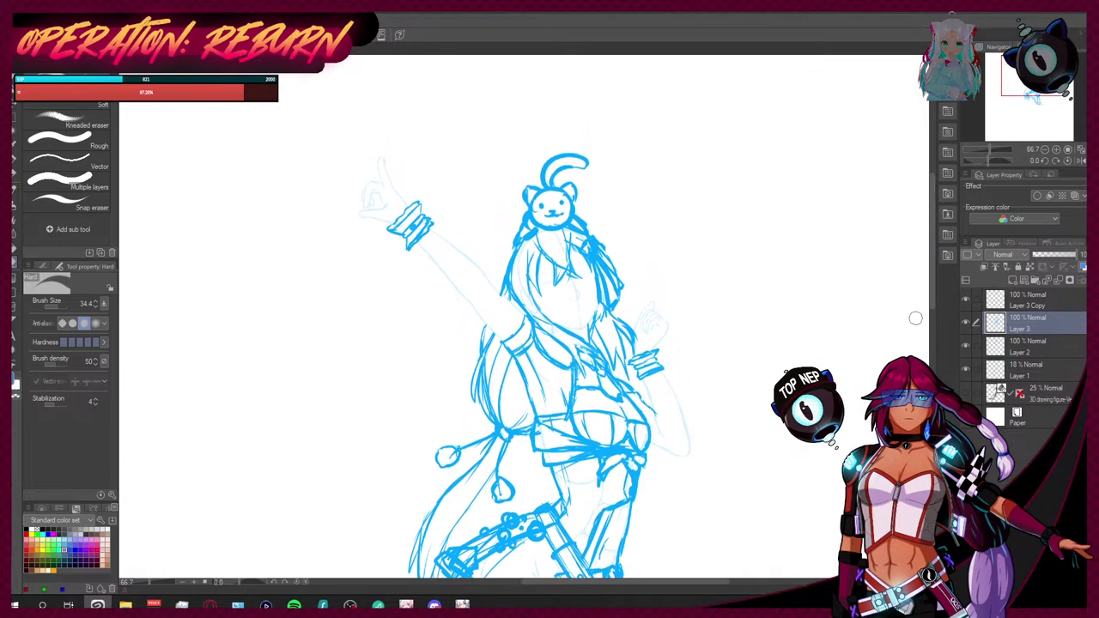
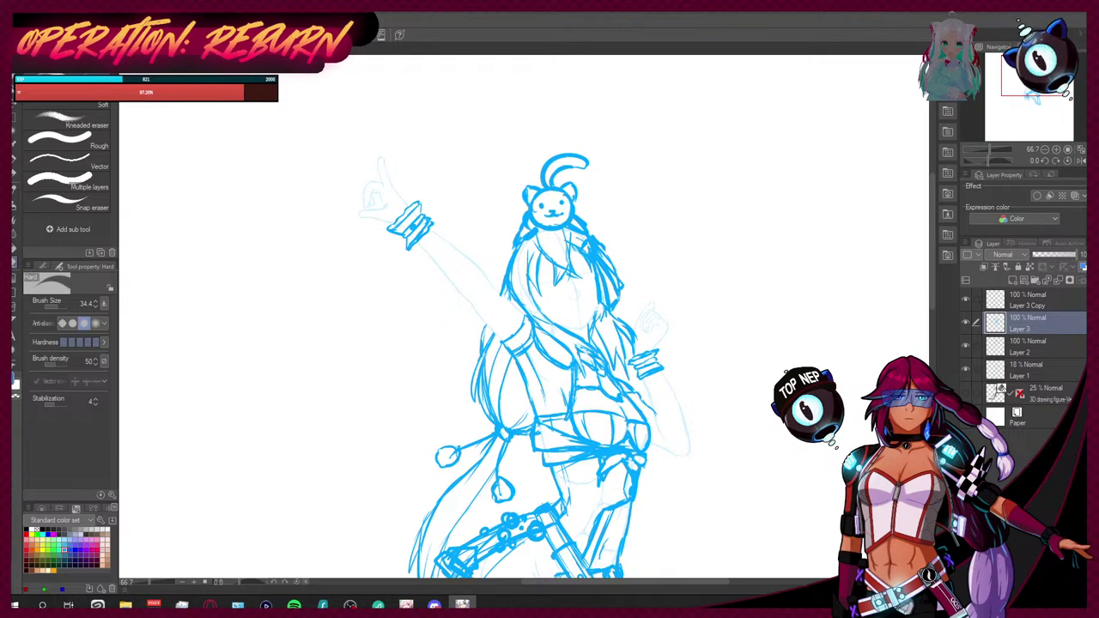
mouse_move(417, 209)
mouse_down()
mouse_move(390, 230)
mouse_move(419, 243)
mouse_up()
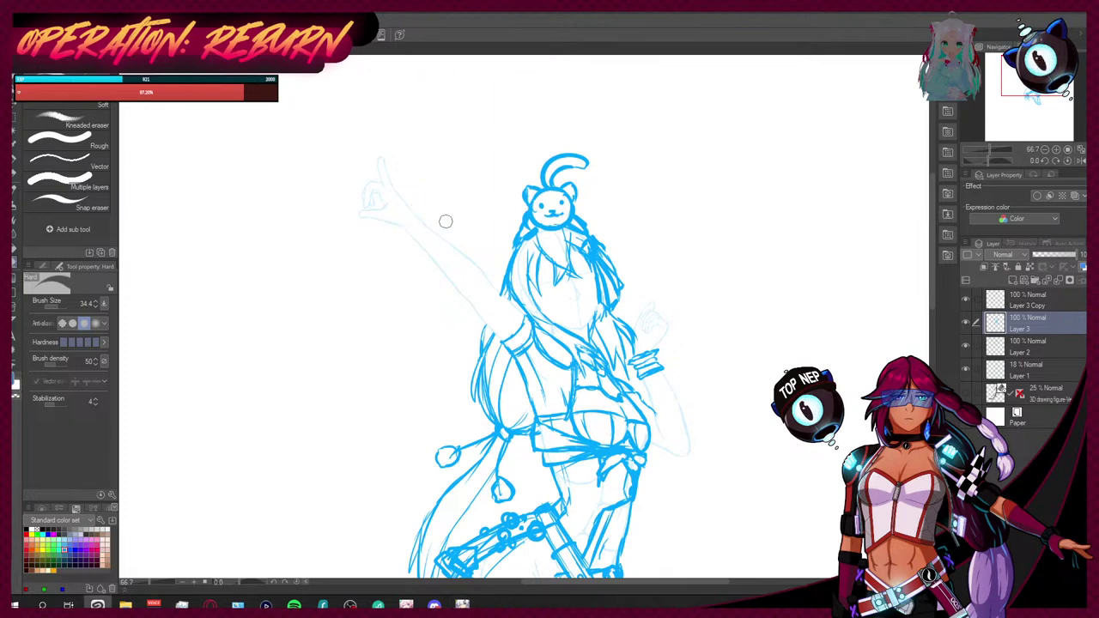
key(p)
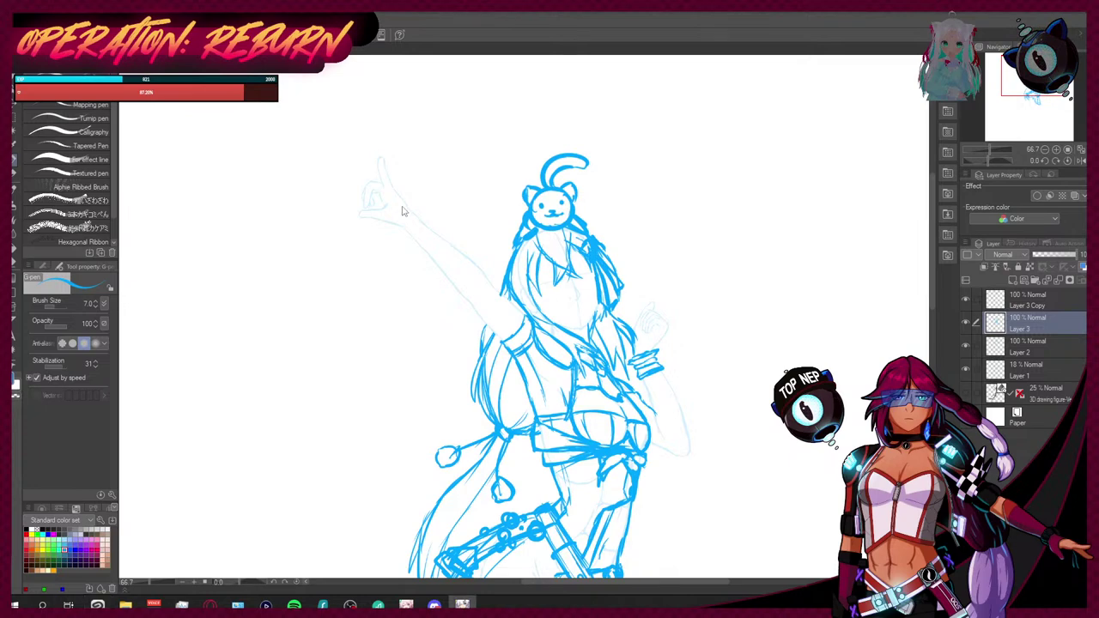
mouse_move(393, 220)
mouse_down()
mouse_move(421, 224)
mouse_move(361, 212)
mouse_move(403, 225)
mouse_move(369, 196)
mouse_up()
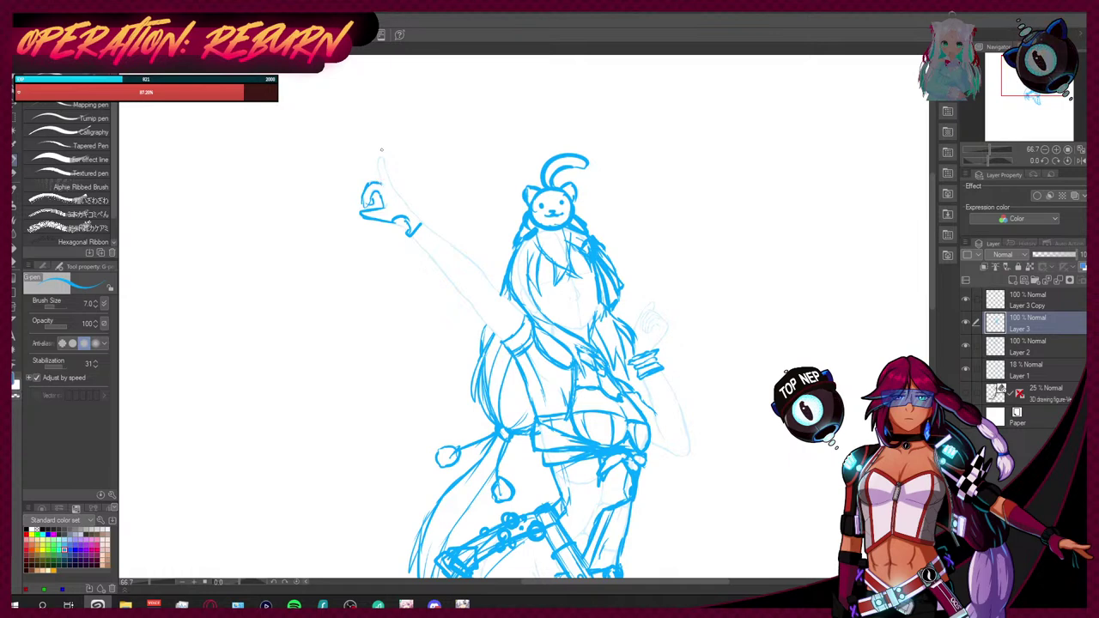
scroll(299, 154, up, 7)
key(e)
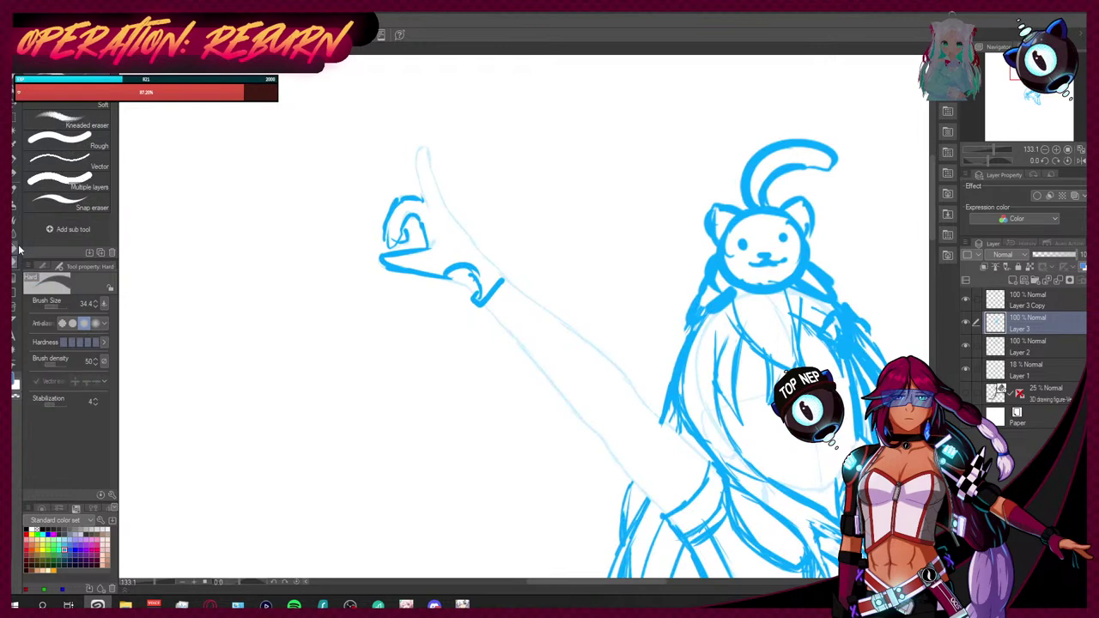
mouse_move(416, 203)
mouse_down()
mouse_move(377, 227)
mouse_move(430, 227)
mouse_move(358, 292)
mouse_up()
mouse_move(454, 248)
mouse_down()
mouse_move(454, 286)
mouse_move(515, 275)
mouse_up()
Step: Draw a slanted cuff with a notched inner edge around the raised arm's wrist
scroll(509, 188, up, 2)
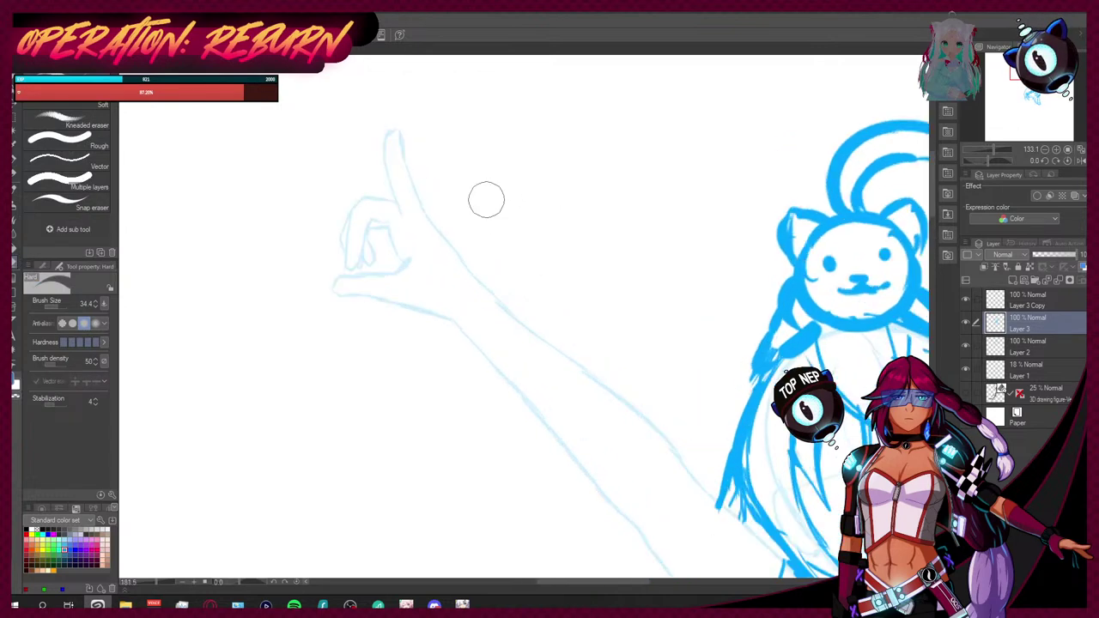
key(p)
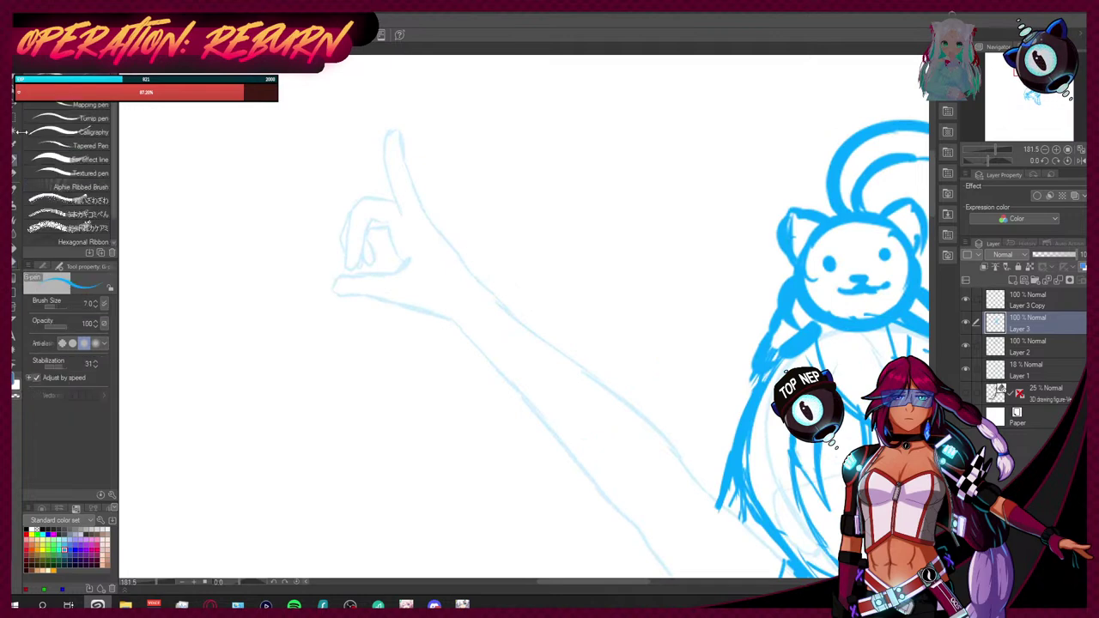
mouse_move(439, 316)
mouse_down()
mouse_move(474, 314)
mouse_move(469, 345)
mouse_move(504, 303)
mouse_up()
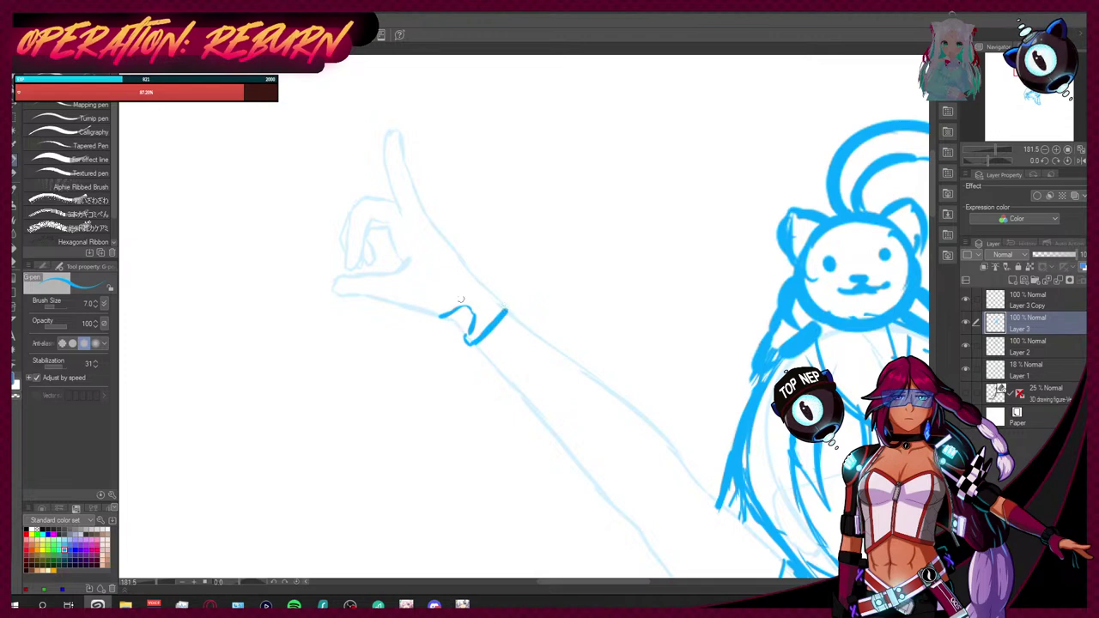
drag(442, 235, 471, 318)
drag(442, 238, 504, 316)
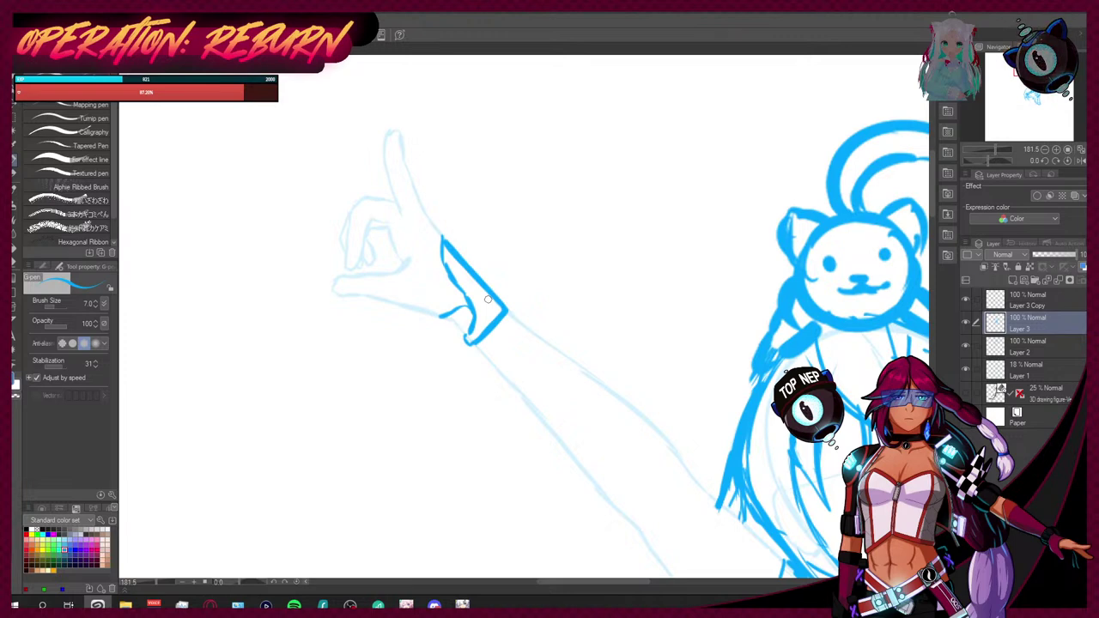
Step: Trace the raised hand's outline over the faint guide, with the extended finger, curled fingers and thumb meeting the wrist cuff
mouse_move(399, 134)
mouse_down()
mouse_move(418, 203)
mouse_move(443, 239)
mouse_up()
mouse_move(399, 139)
mouse_down()
mouse_move(408, 226)
mouse_move(363, 198)
mouse_move(344, 264)
mouse_move(369, 223)
mouse_move(383, 224)
mouse_move(343, 228)
mouse_move(348, 253)
mouse_move(371, 265)
mouse_move(370, 227)
mouse_move(385, 227)
mouse_move(357, 261)
mouse_move(376, 211)
mouse_move(403, 259)
mouse_move(334, 293)
mouse_move(446, 320)
mouse_up()
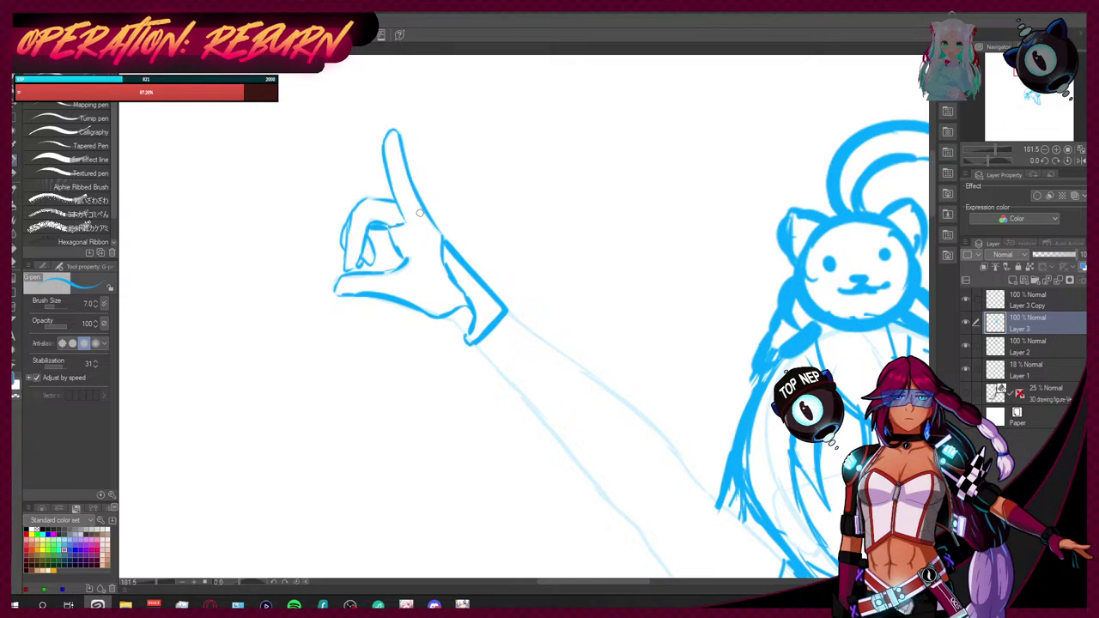
drag(453, 318, 468, 337)
scroll(456, 245, down, 5)
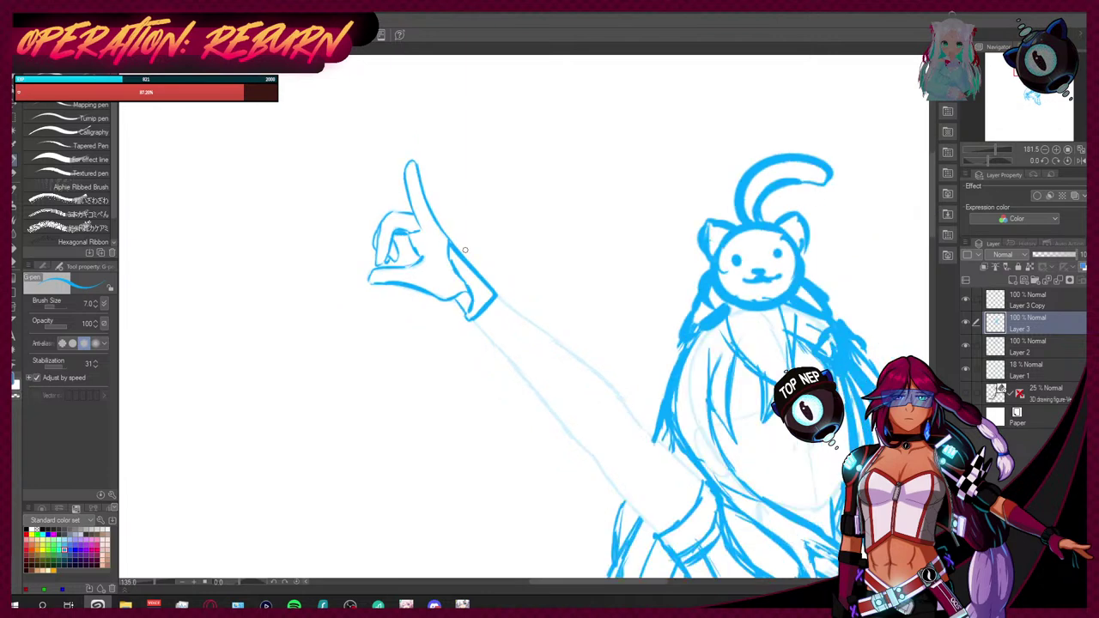
scroll(536, 279, up, 1)
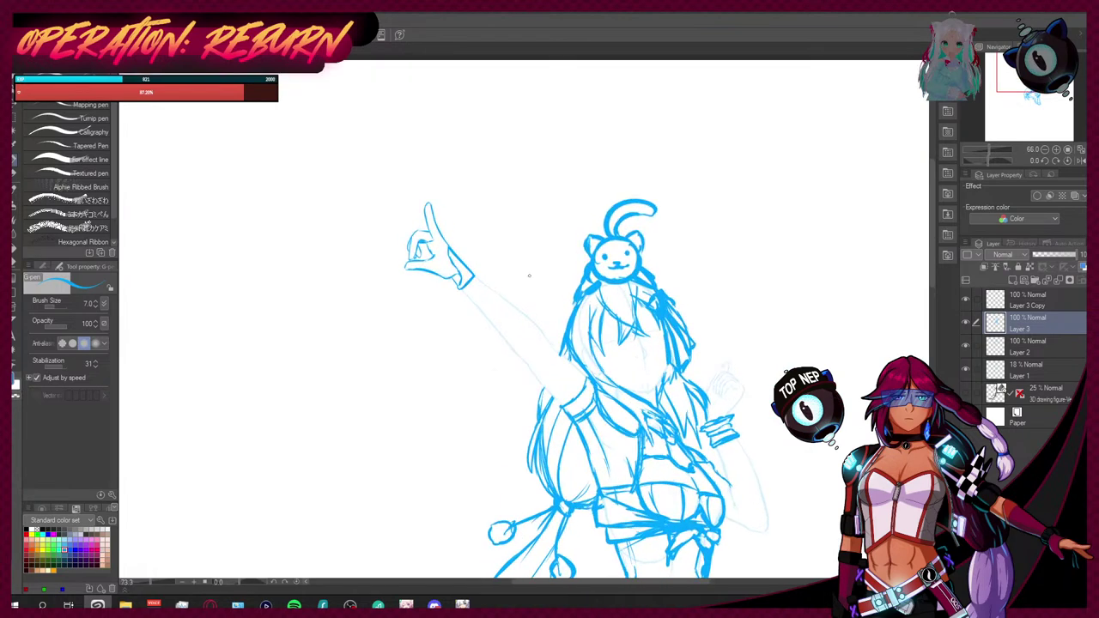
Step: Draw a layered bracelet cuff with flared edges and crossing strap lines over the raised arm's wrist
scroll(670, 377, up, 4)
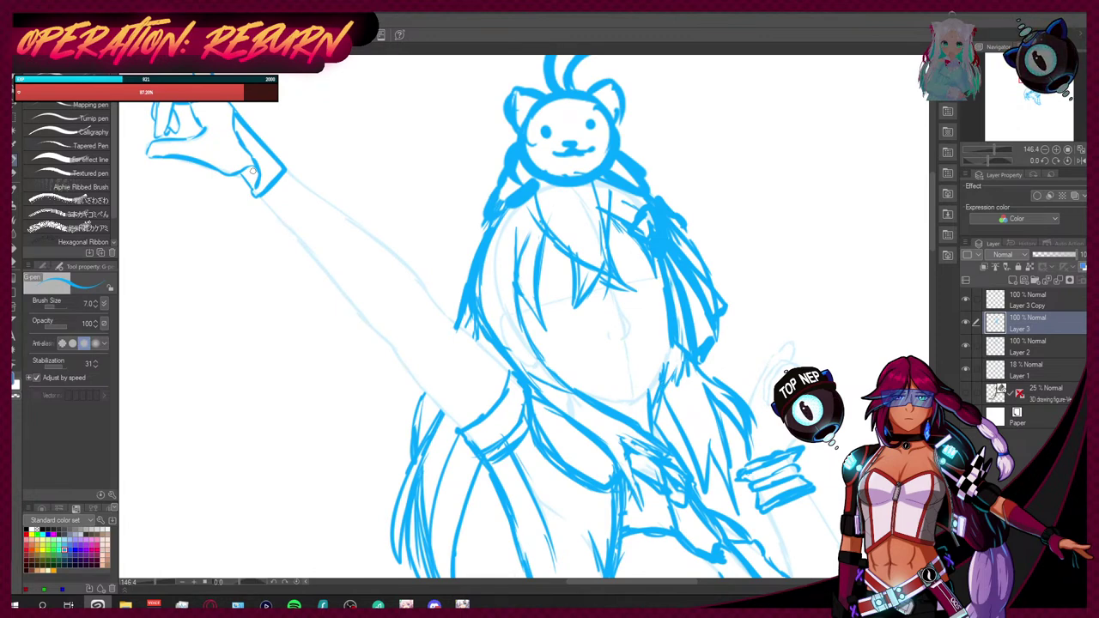
mouse_move(250, 203)
mouse_down()
mouse_move(288, 165)
mouse_move(324, 183)
mouse_move(271, 230)
mouse_move(292, 181)
mouse_move(288, 194)
mouse_move(241, 202)
mouse_move(287, 154)
mouse_up()
mouse_move(250, 195)
mouse_down()
mouse_move(269, 177)
mouse_move(283, 183)
mouse_move(281, 229)
mouse_move(324, 185)
mouse_up()
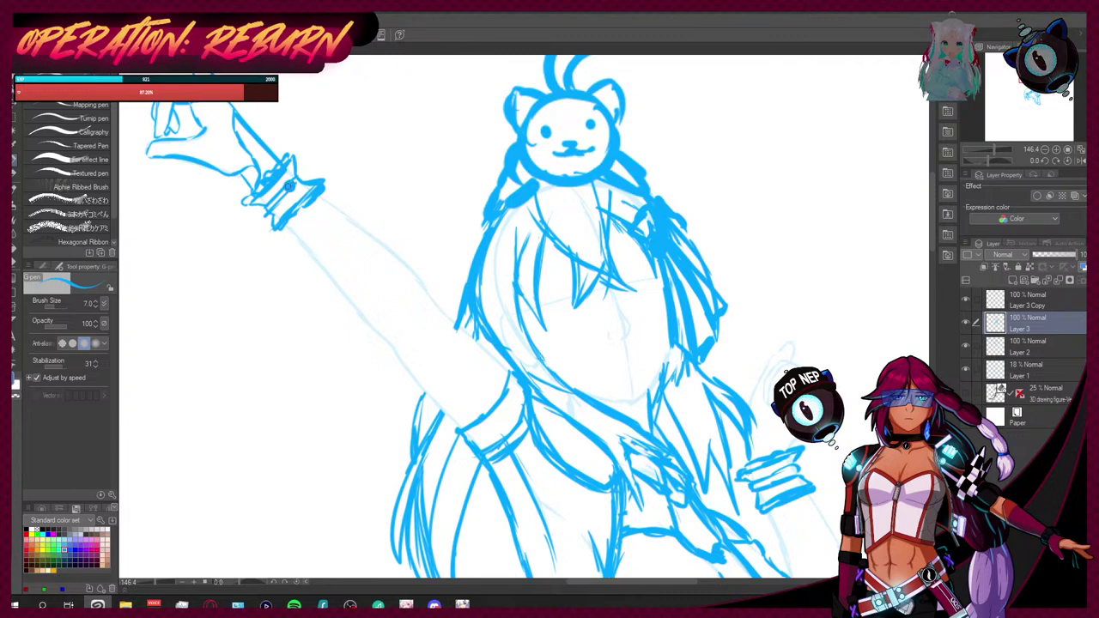
mouse_move(291, 180)
mouse_down()
mouse_move(282, 156)
mouse_move(304, 176)
mouse_move(290, 167)
mouse_move(275, 180)
mouse_up()
key(ctrl+z)
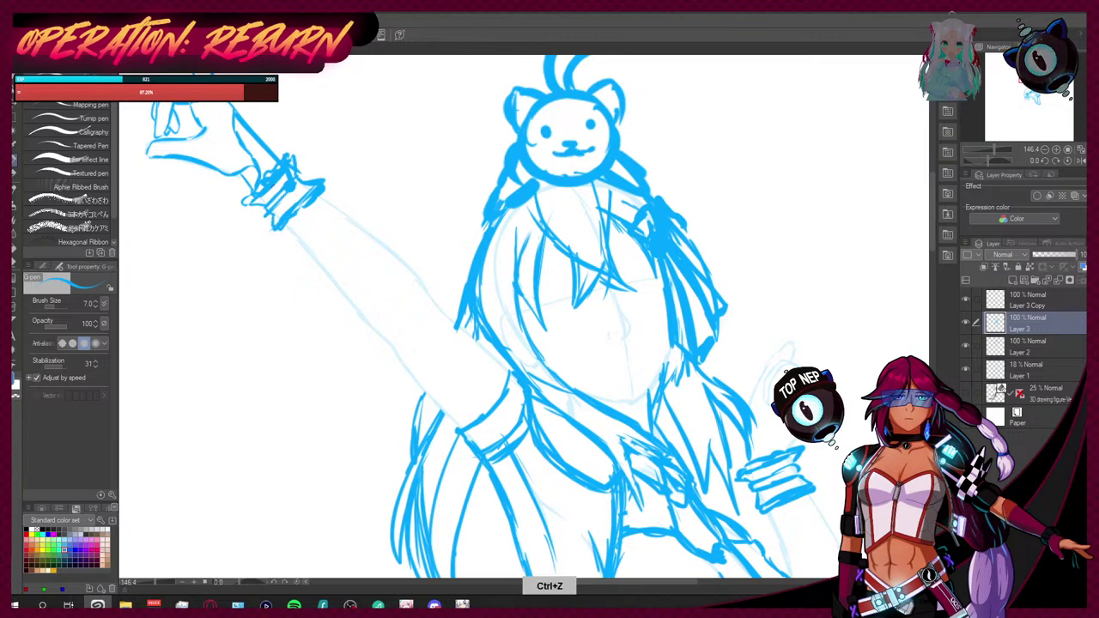
drag(280, 203, 271, 181)
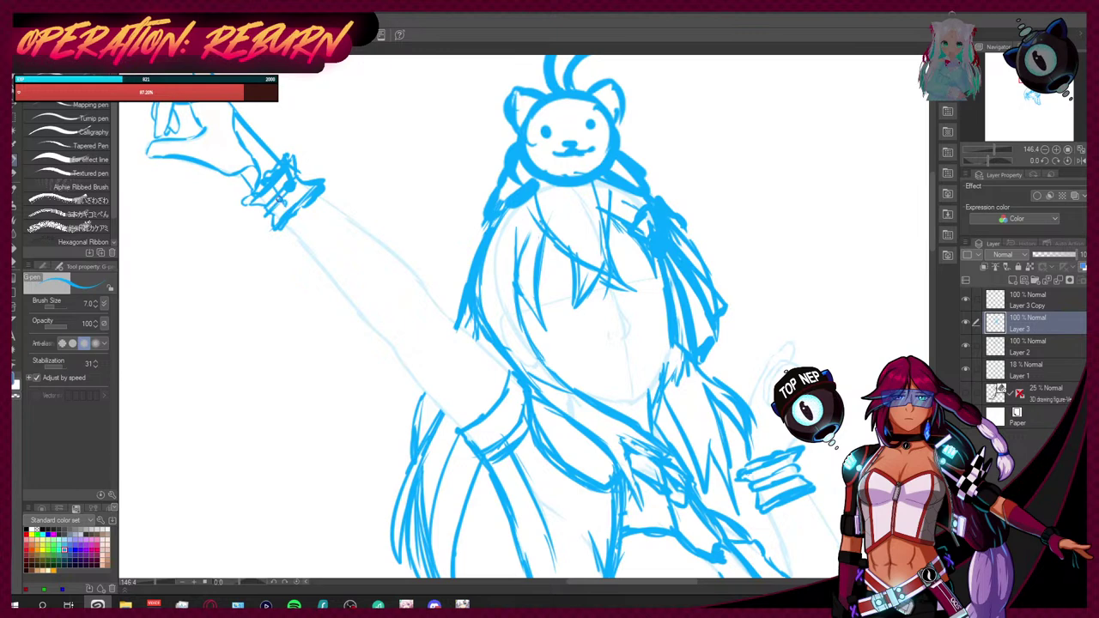
drag(279, 199, 272, 182)
key(ctrl+z)
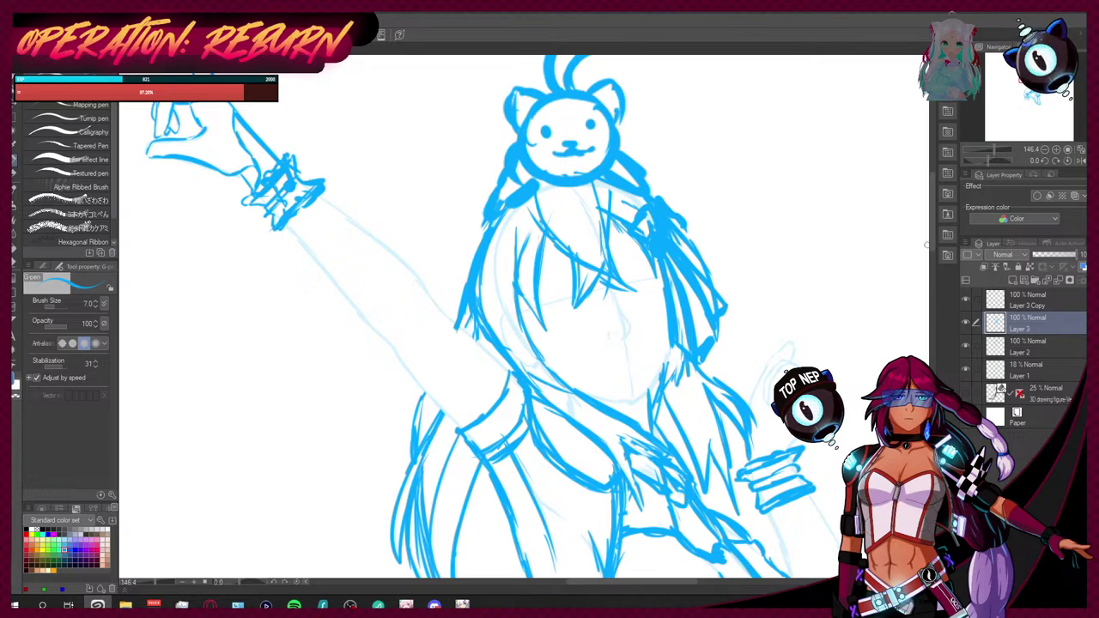
Step: Try inner detail lines on the raised hand's fingers, undo the last stroke, and reinforce the hand's outer edge beside the cuff
scroll(925, 245, up, 3)
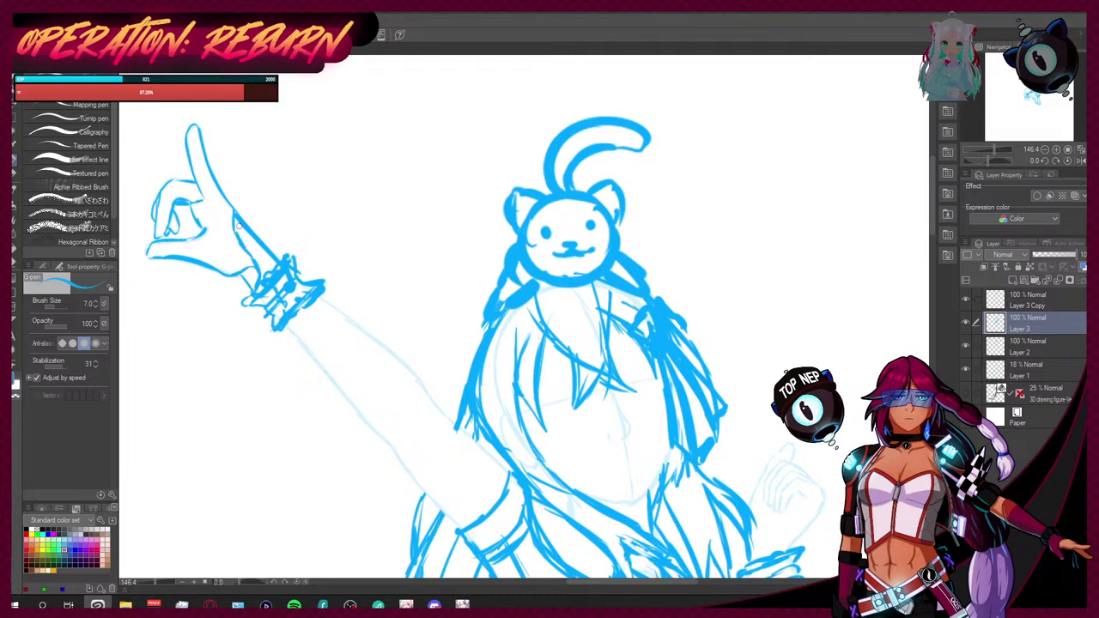
drag(192, 127, 210, 206)
mouse_move(161, 241)
mouse_down()
mouse_move(211, 241)
mouse_move(211, 195)
mouse_move(162, 233)
mouse_move(186, 193)
mouse_move(204, 198)
mouse_move(171, 237)
mouse_up()
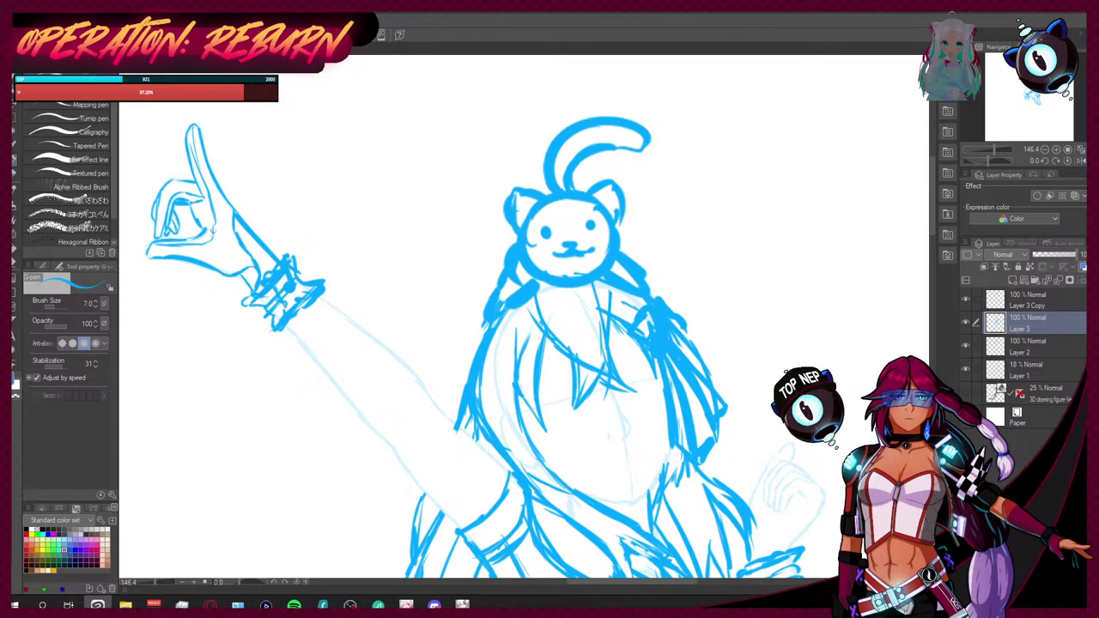
scroll(236, 180, down, 8)
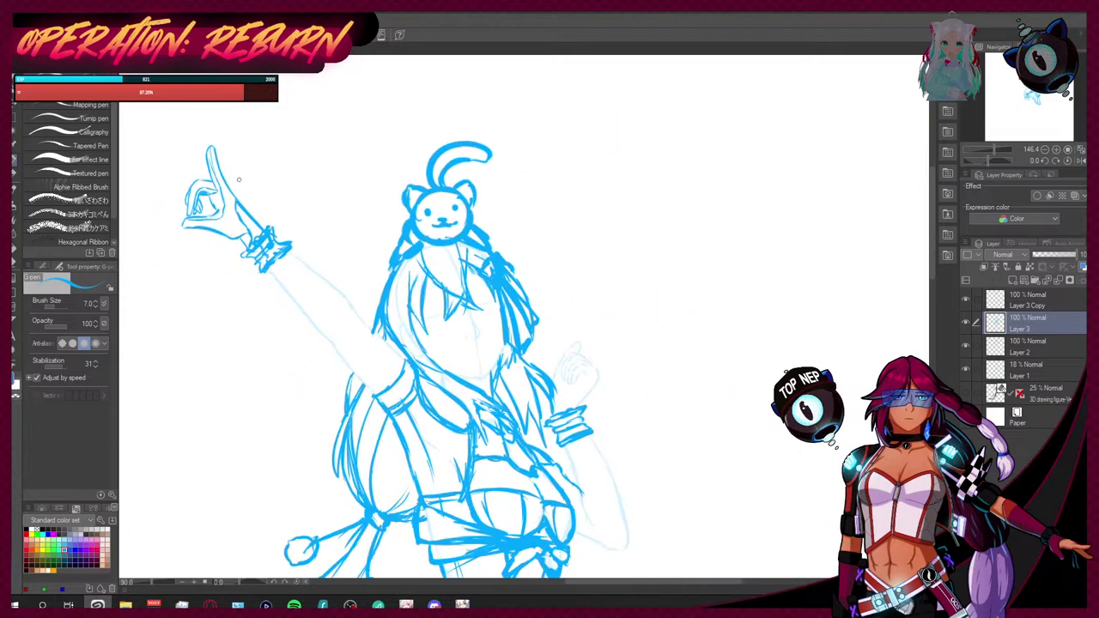
scroll(274, 197, up, 3)
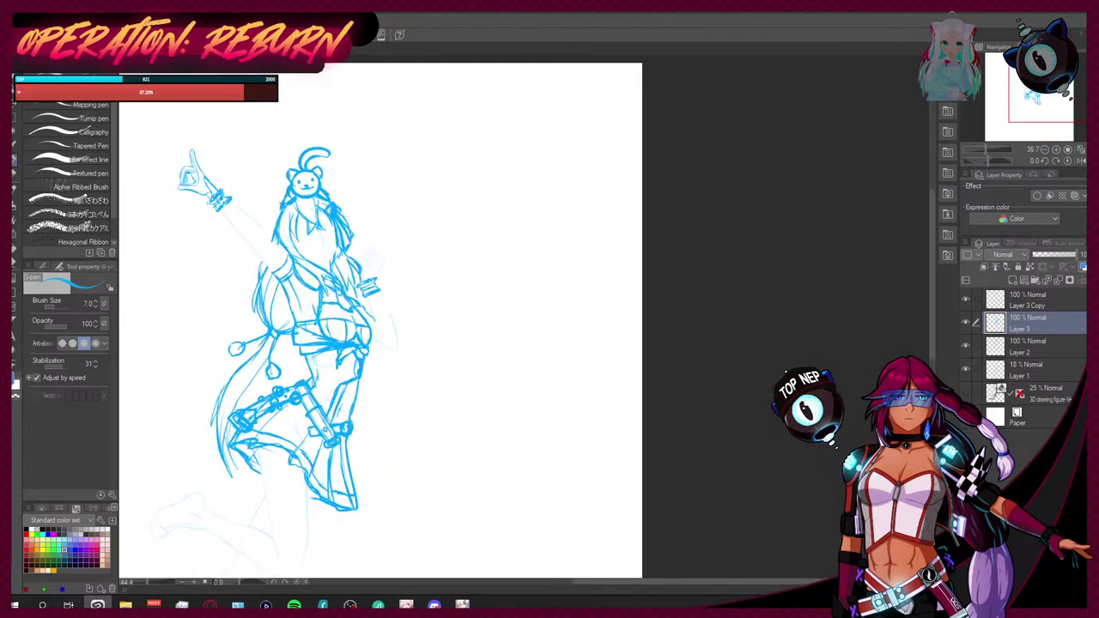
scroll(180, 151, up, 3)
key(ctrl+z)
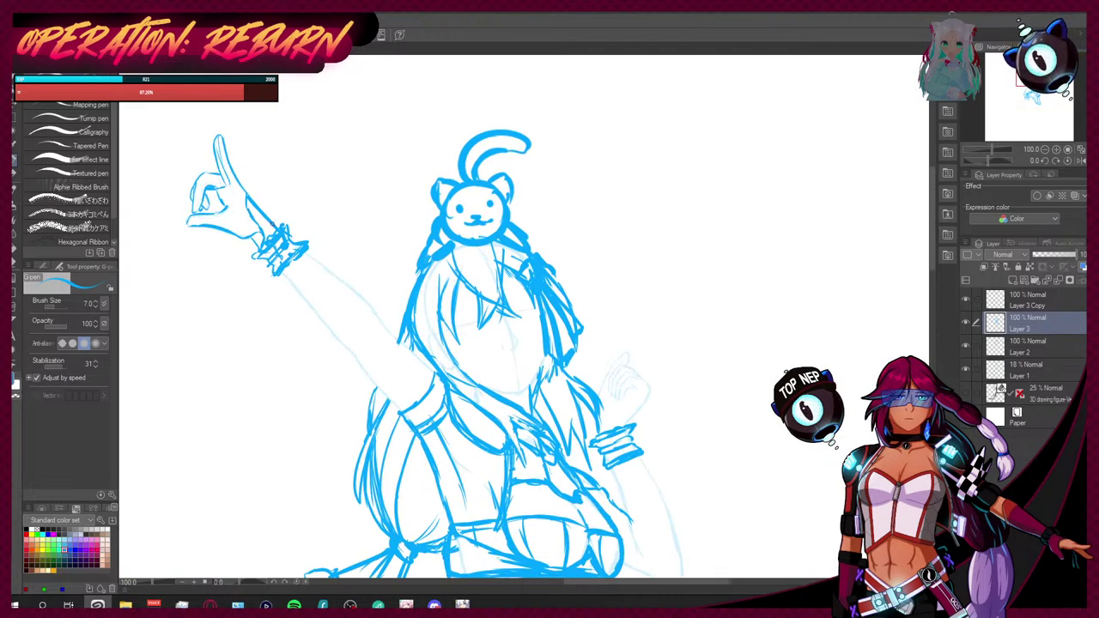
drag(250, 203, 267, 220)
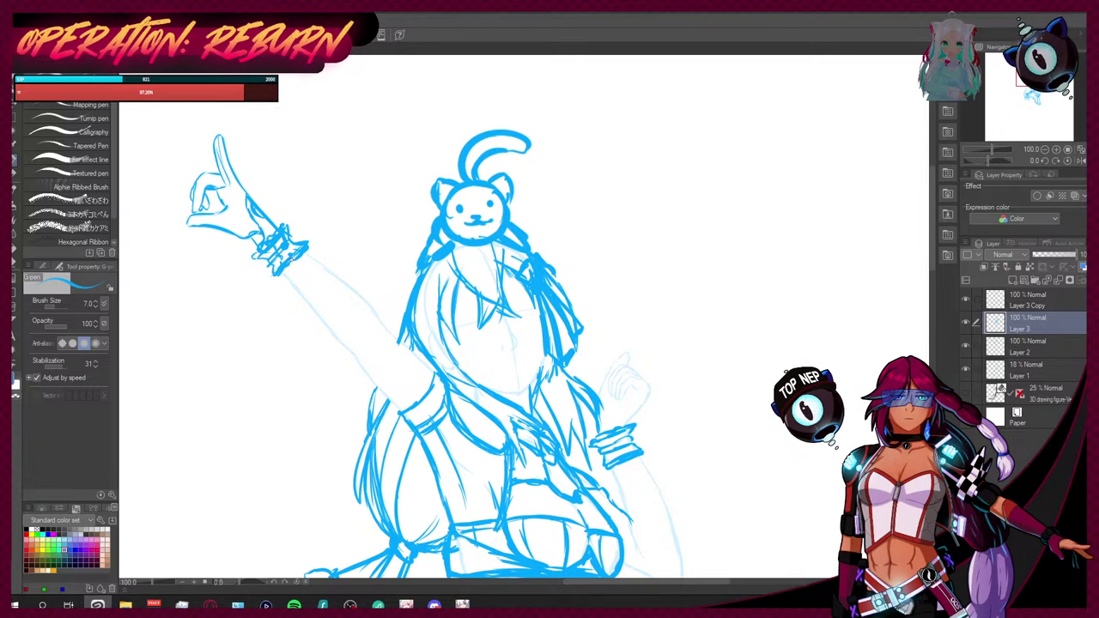
Step: Trace both edges of the raised arm from the wrist cuff down to the shoulder band
drag(925, 260, 931, 282)
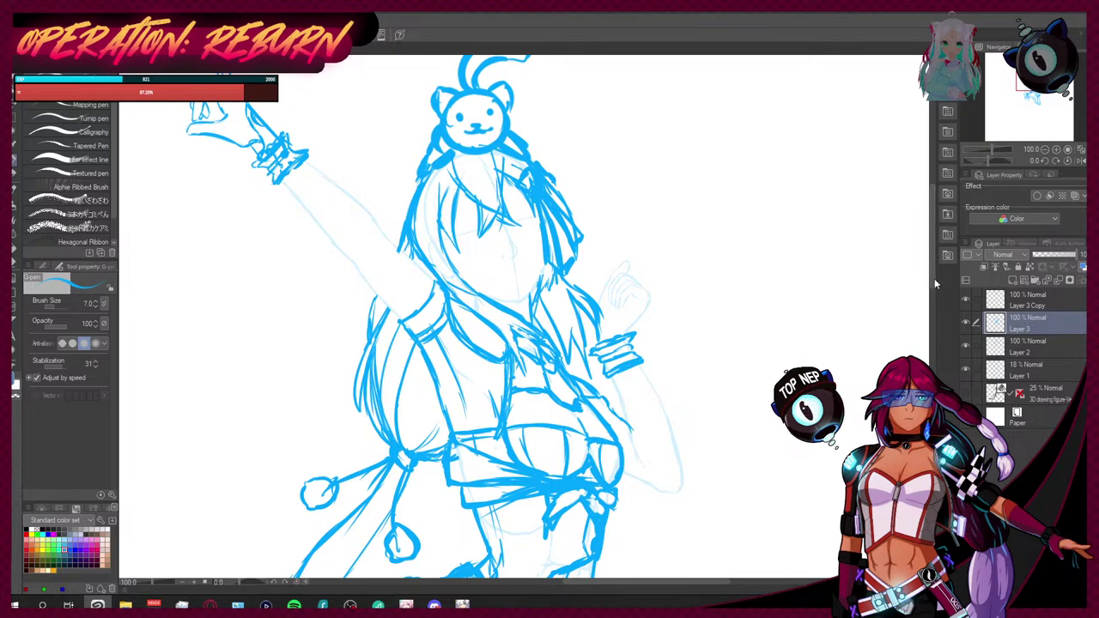
scroll(932, 271, down, 5)
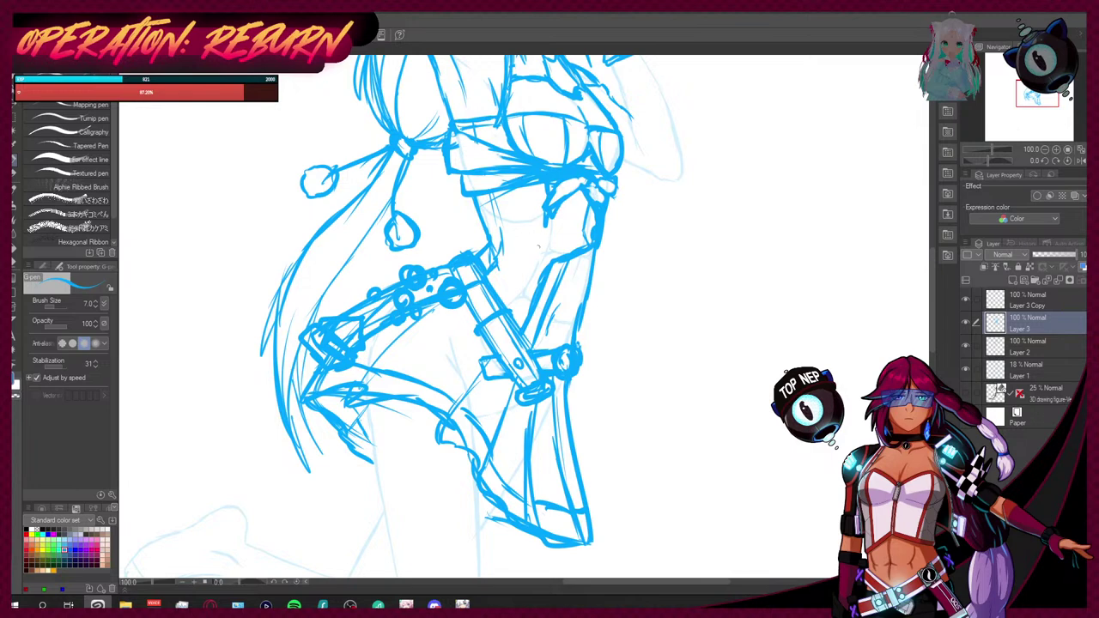
drag(931, 309, 954, 255)
drag(284, 159, 399, 295)
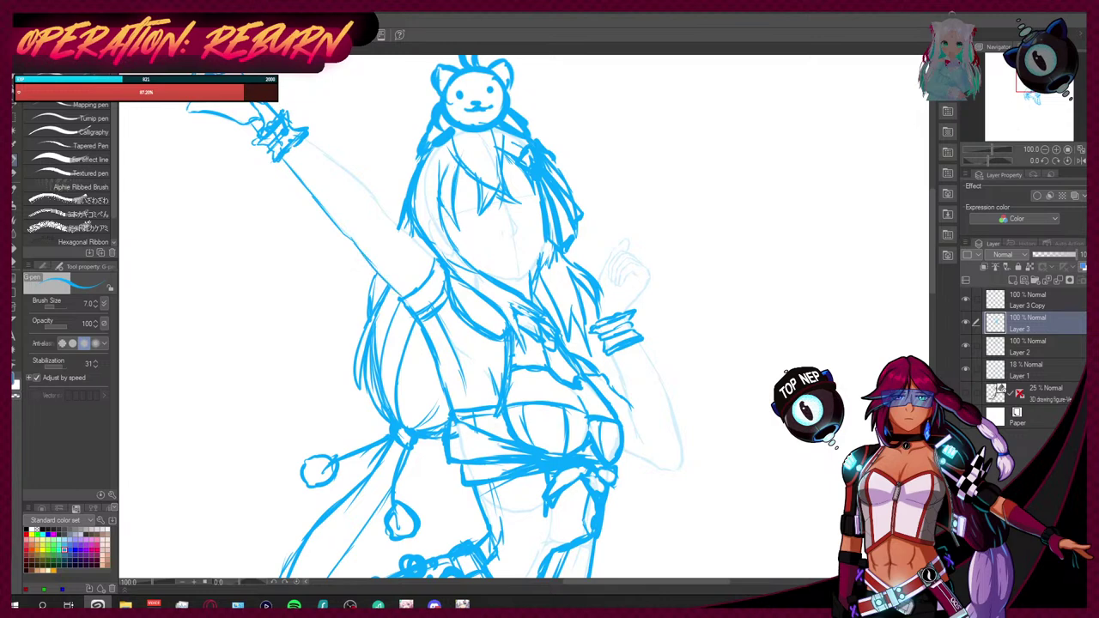
drag(310, 144, 453, 268)
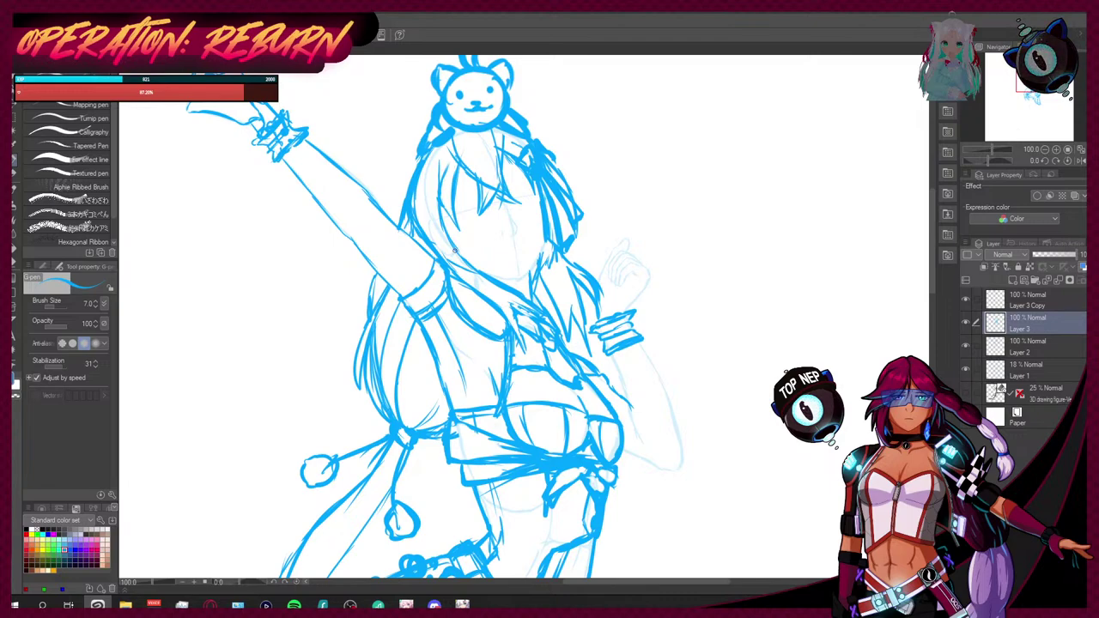
Step: Trace the bent arm over the guide, with a short band on the upper arm, the elbow and both forearm edges up to the cuff
scroll(463, 272, down, 5)
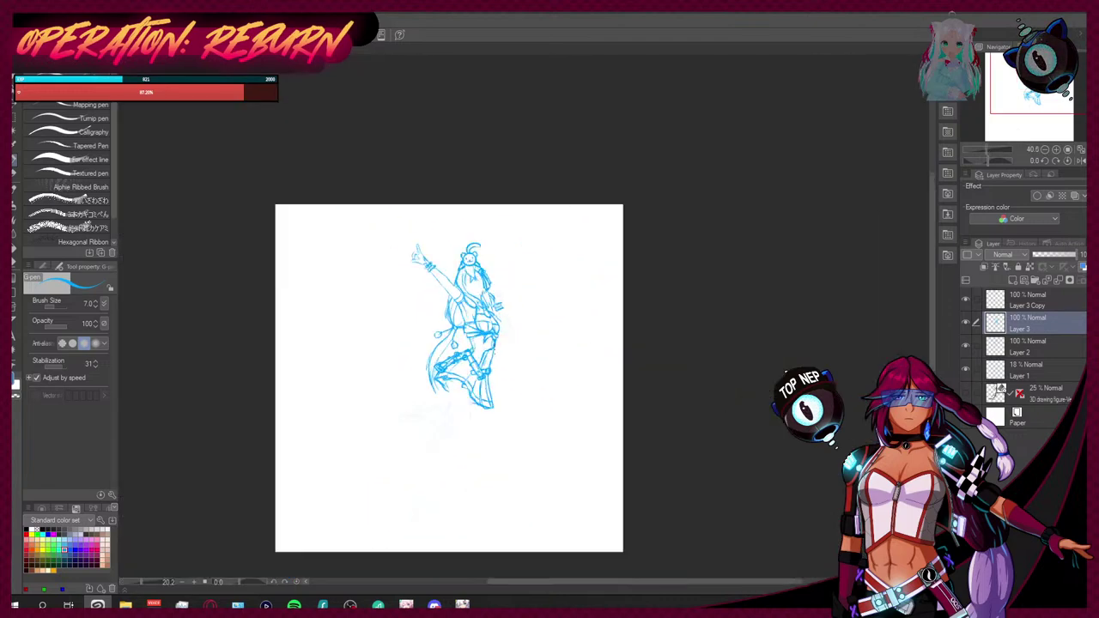
scroll(498, 291, up, 7)
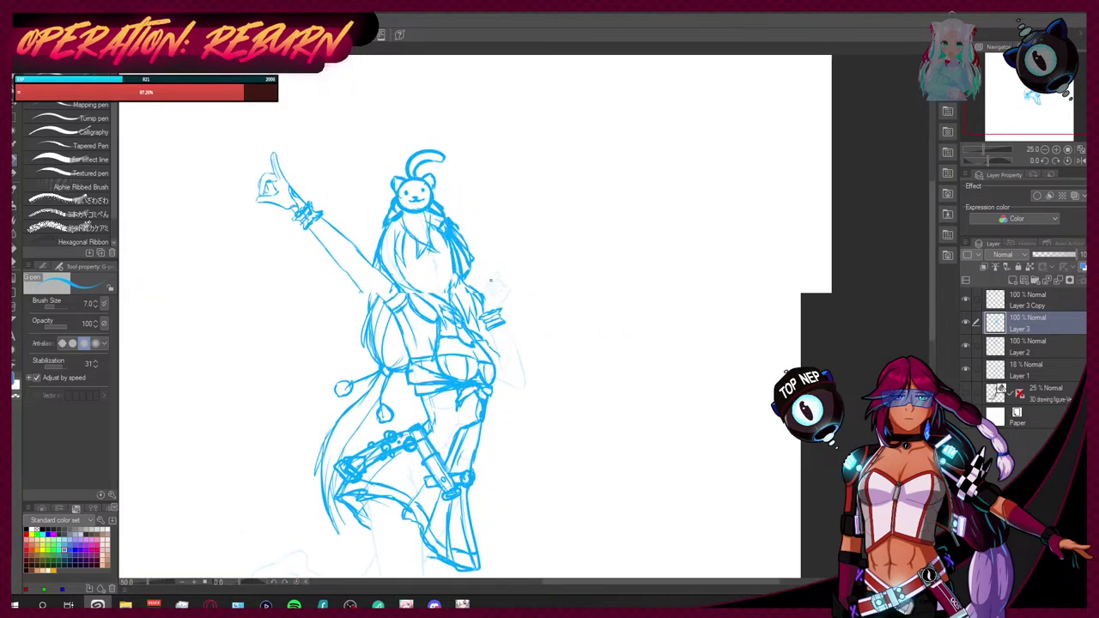
scroll(496, 300, down, 6)
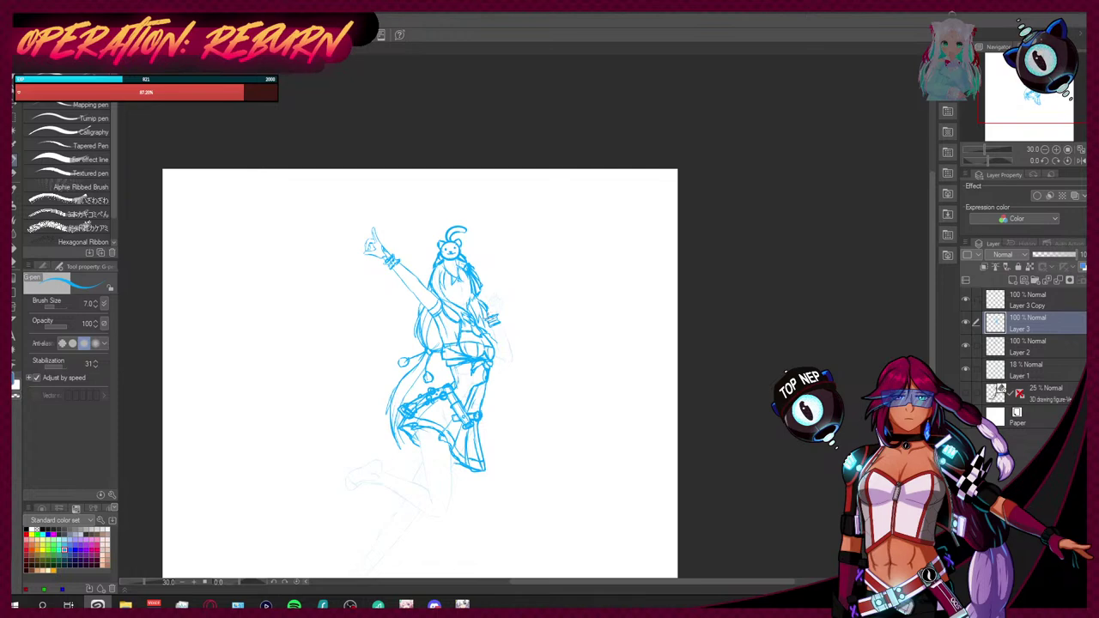
scroll(507, 321, up, 1)
scroll(506, 321, up, 6)
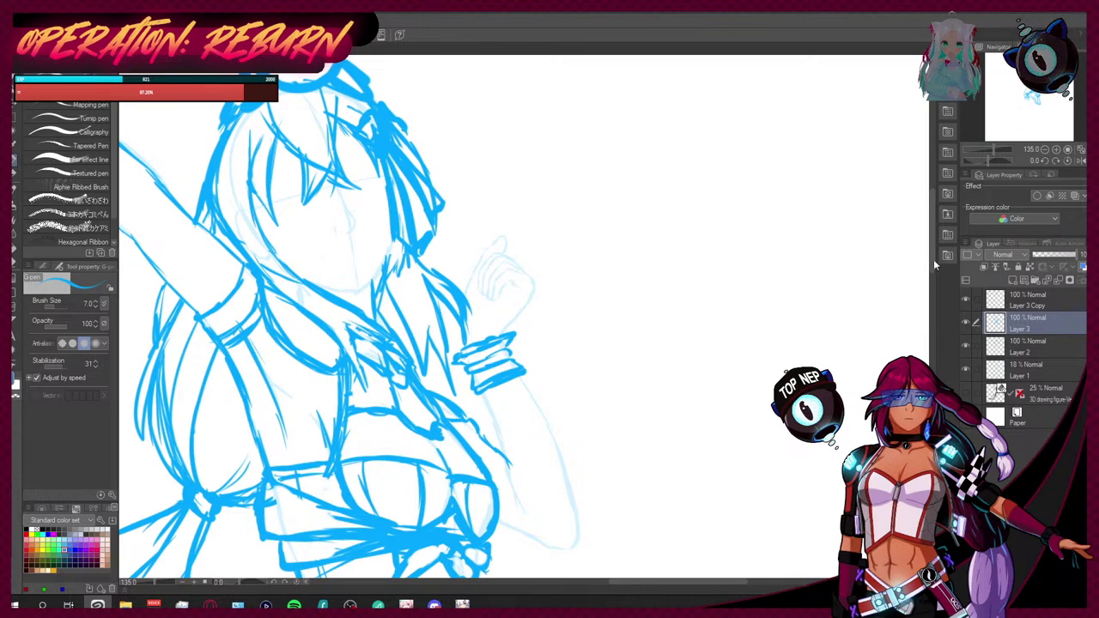
drag(933, 268, 930, 289)
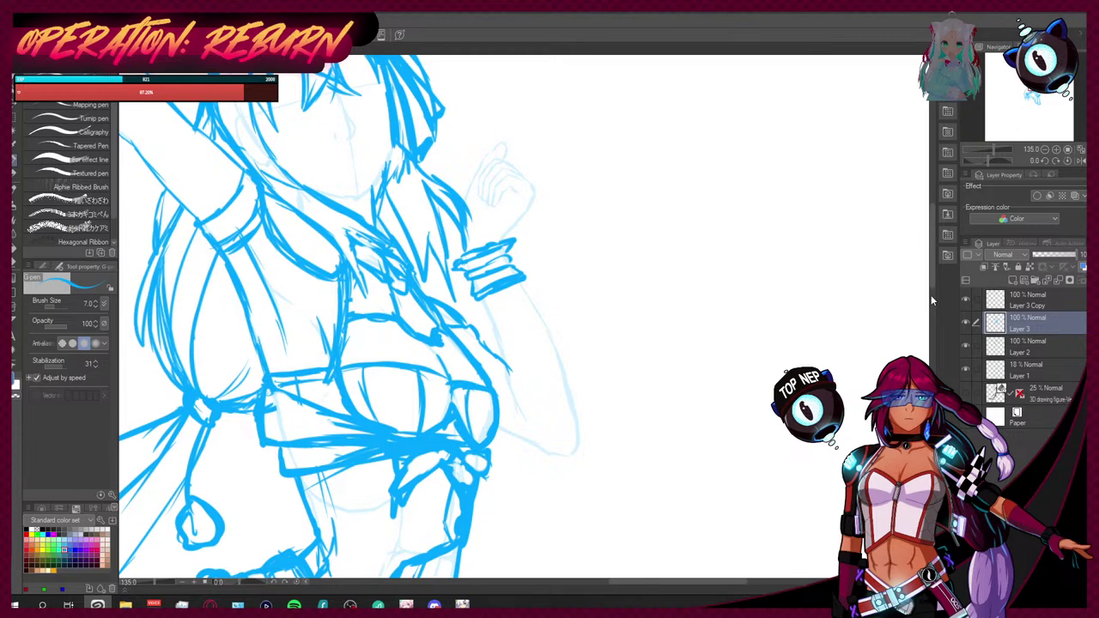
scroll(925, 304, down, 3)
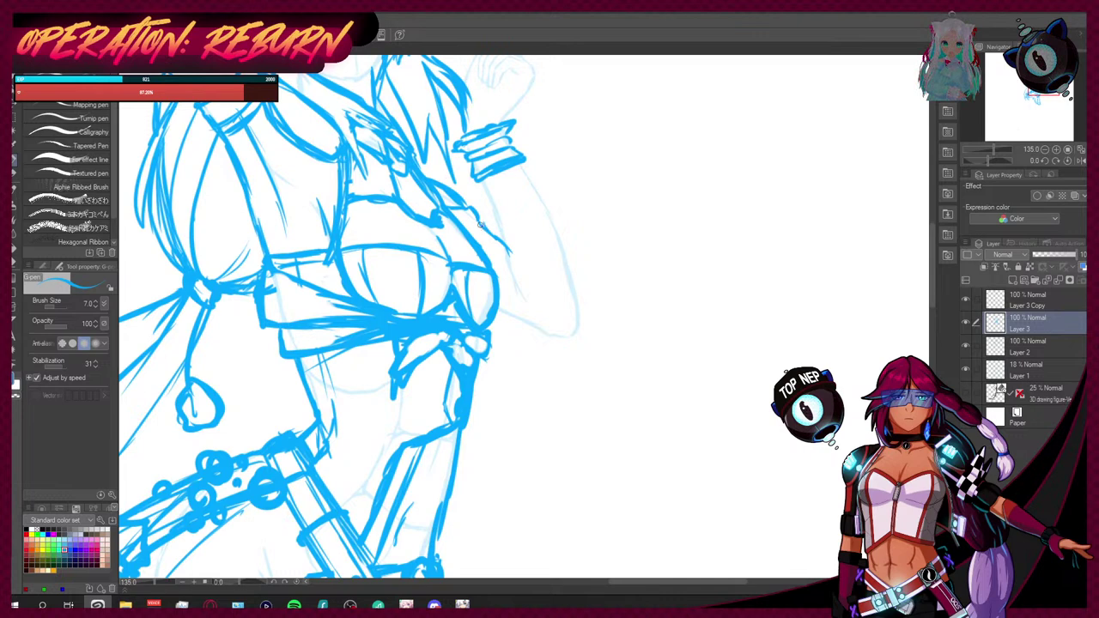
mouse_move(494, 240)
mouse_down()
mouse_move(487, 252)
mouse_move(485, 230)
mouse_up()
mouse_move(496, 308)
mouse_down()
mouse_move(577, 338)
mouse_move(573, 290)
mouse_up()
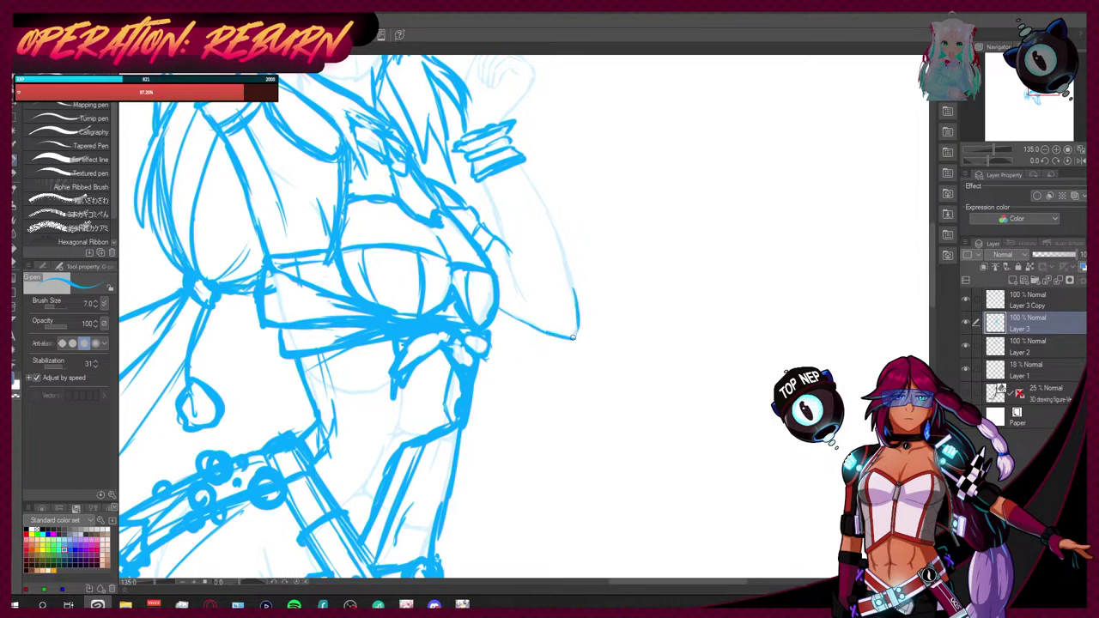
drag(524, 170, 568, 295)
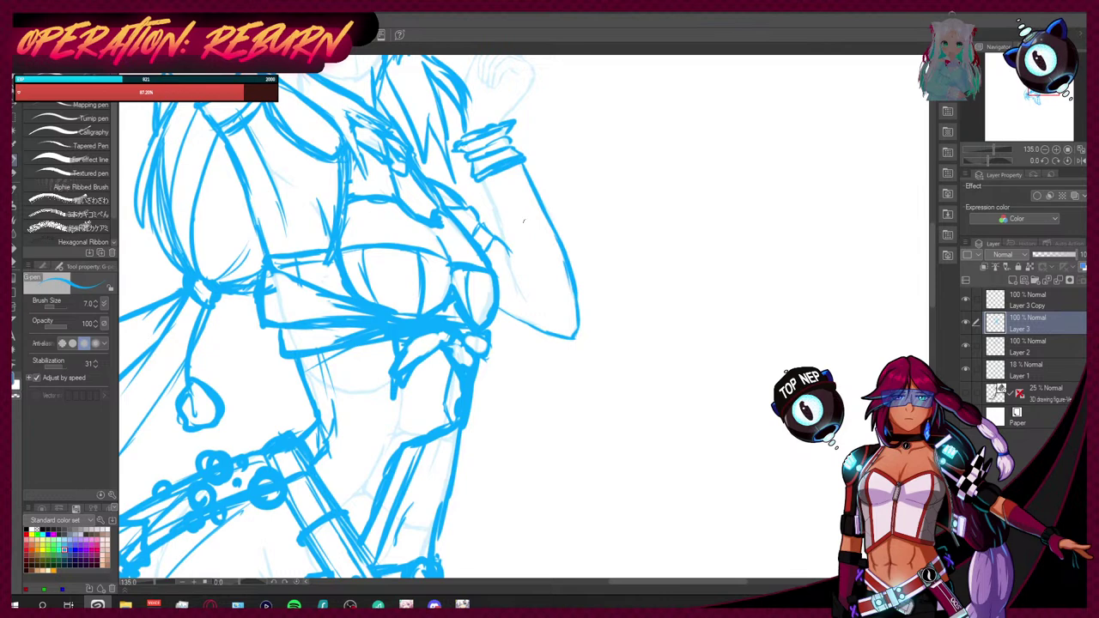
drag(481, 176, 520, 294)
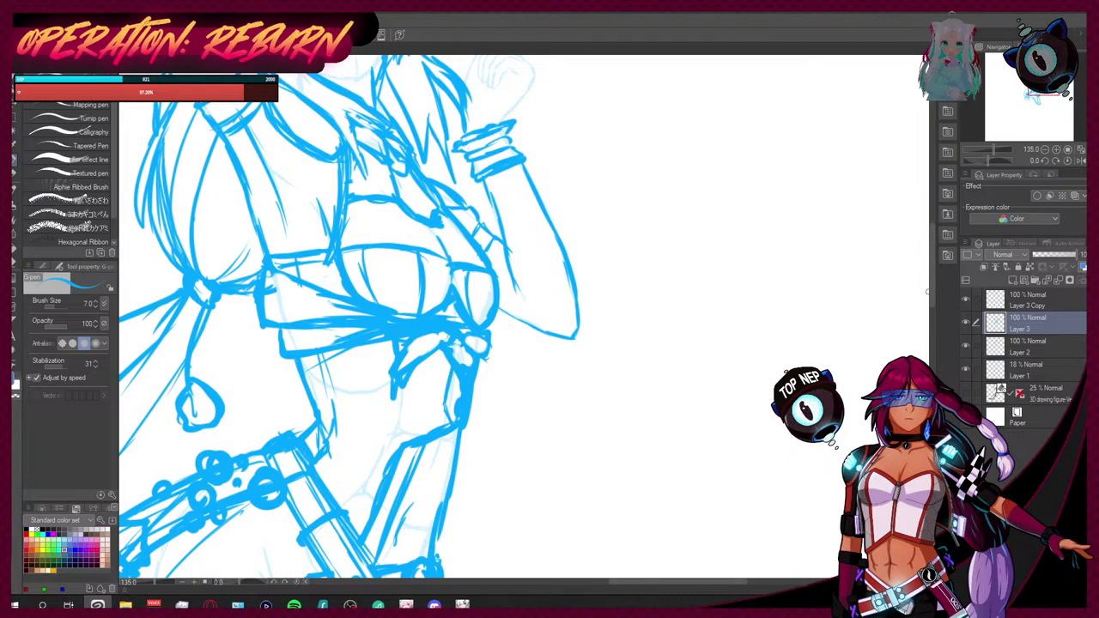
Step: Show the 3D drawing figure layer beneath the sketch and activate it for editing with the Object tool
scroll(350, 316, up, 3)
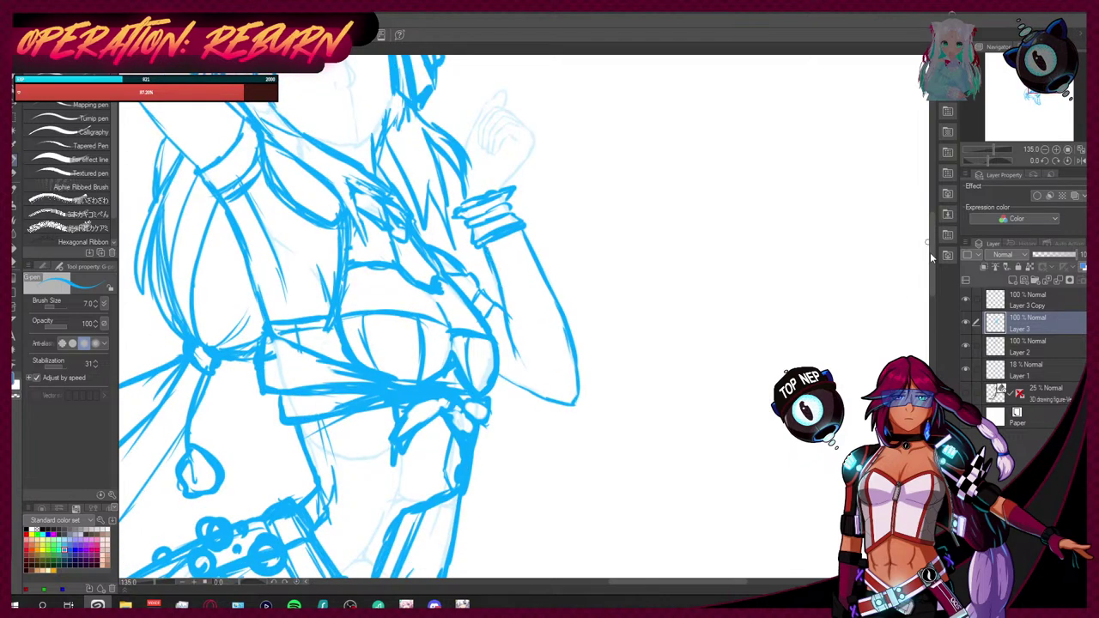
scroll(450, 222, up, 5)
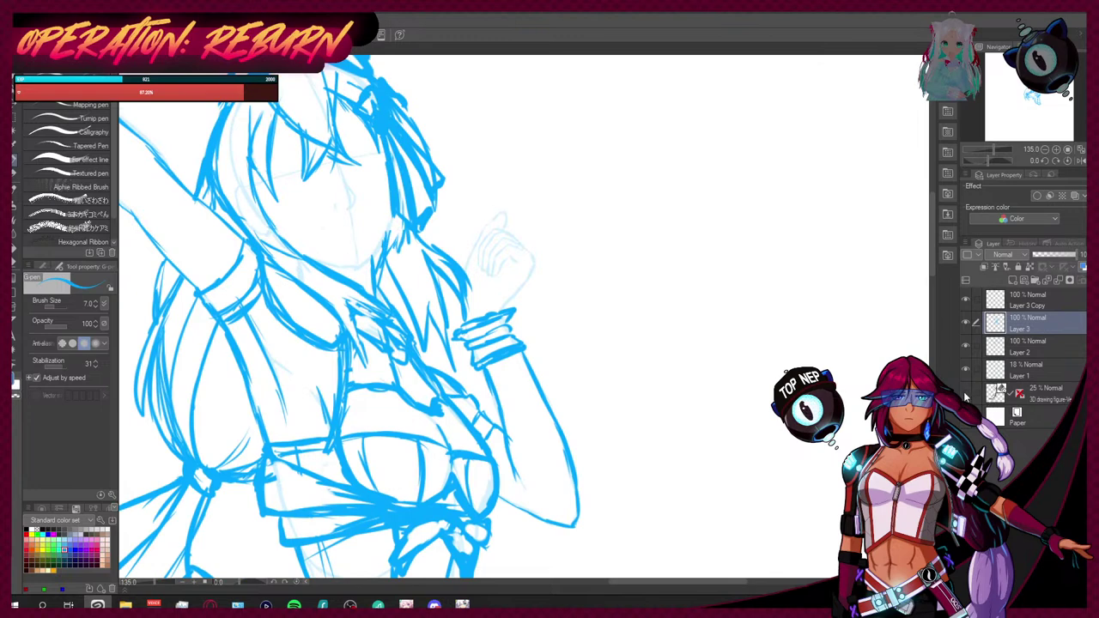
click(966, 395)
click(1027, 397)
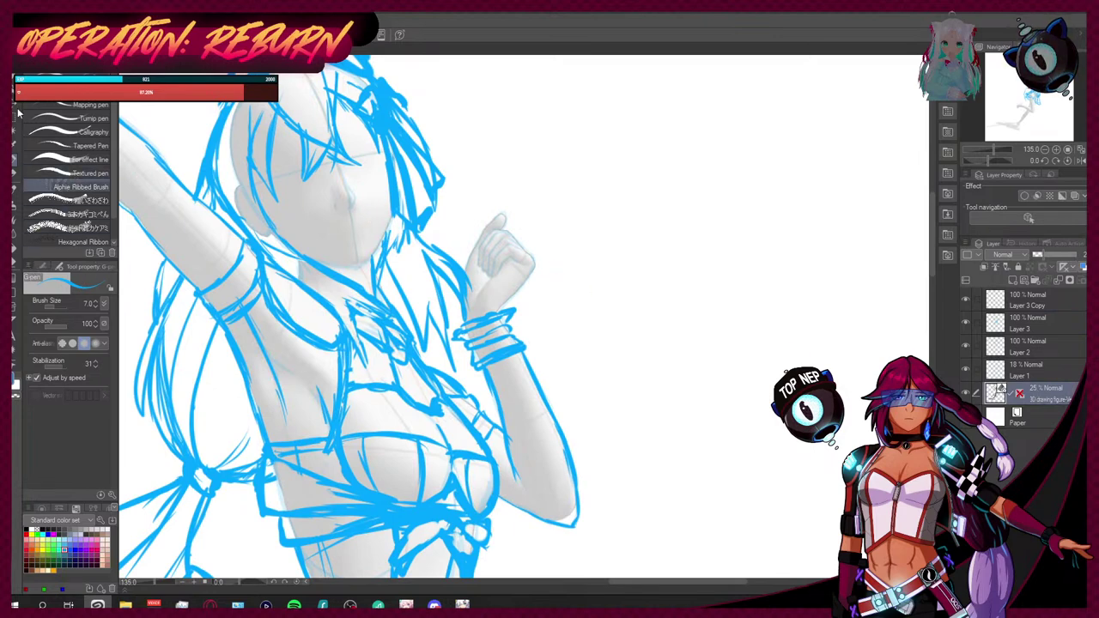
key(o)
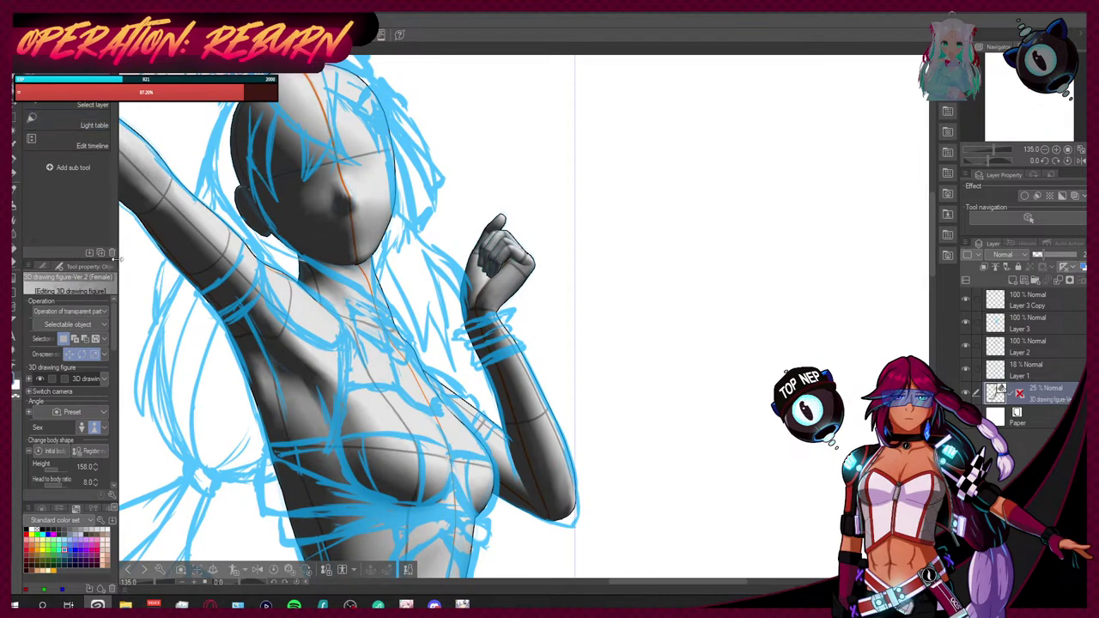
Step: Group the four sketch layers into one folder, collapse the folder and hide it
click(1028, 298)
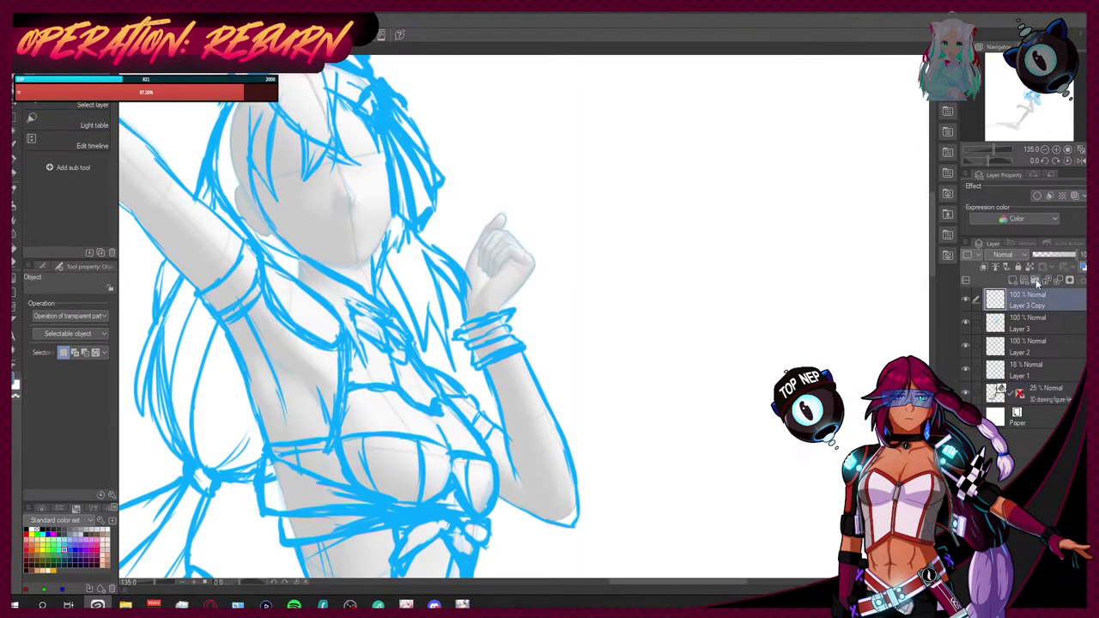
key(ctrl+g)
drag(1031, 335, 1031, 381)
click(986, 297)
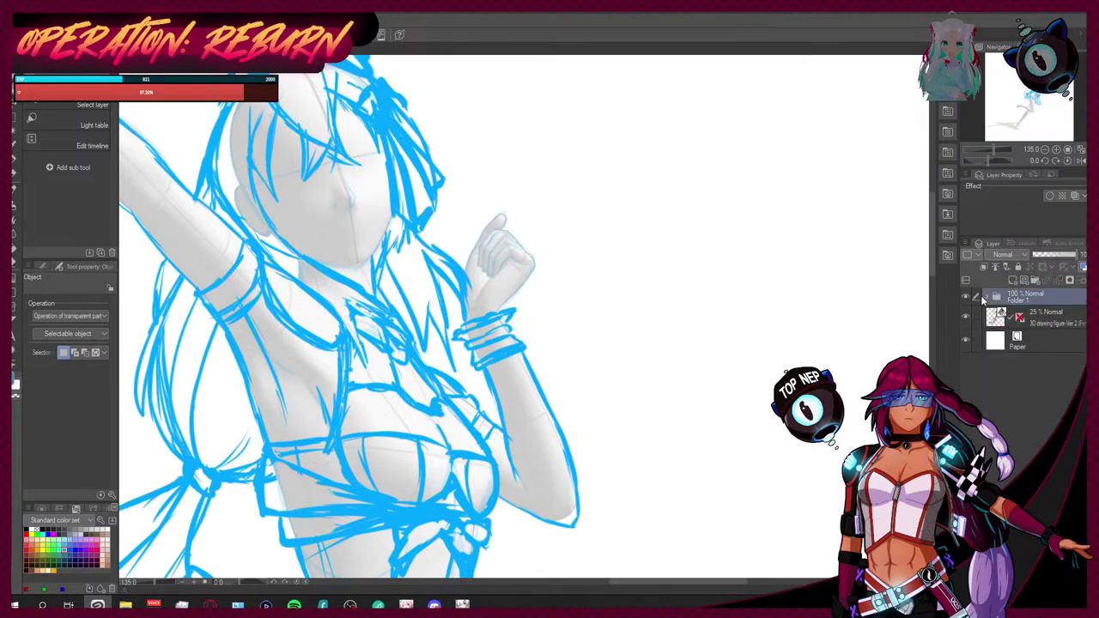
click(965, 297)
Step: Select the bent arm's hand on the 3D drawing figure and use the Hand pose function to change the fist into a loose, open grip
click(1037, 317)
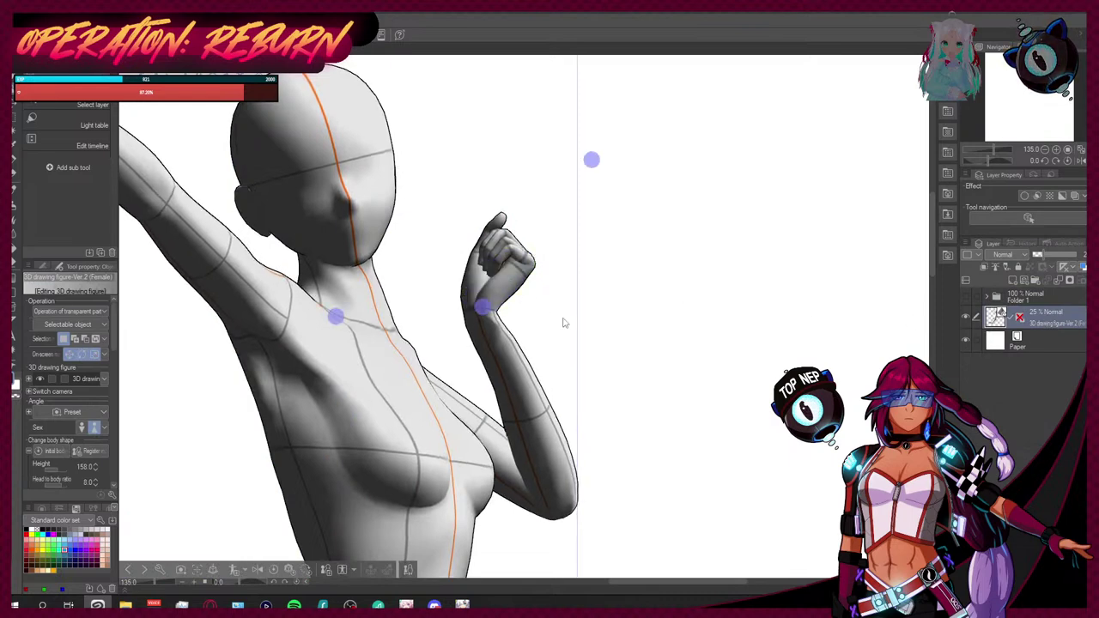
click(508, 286)
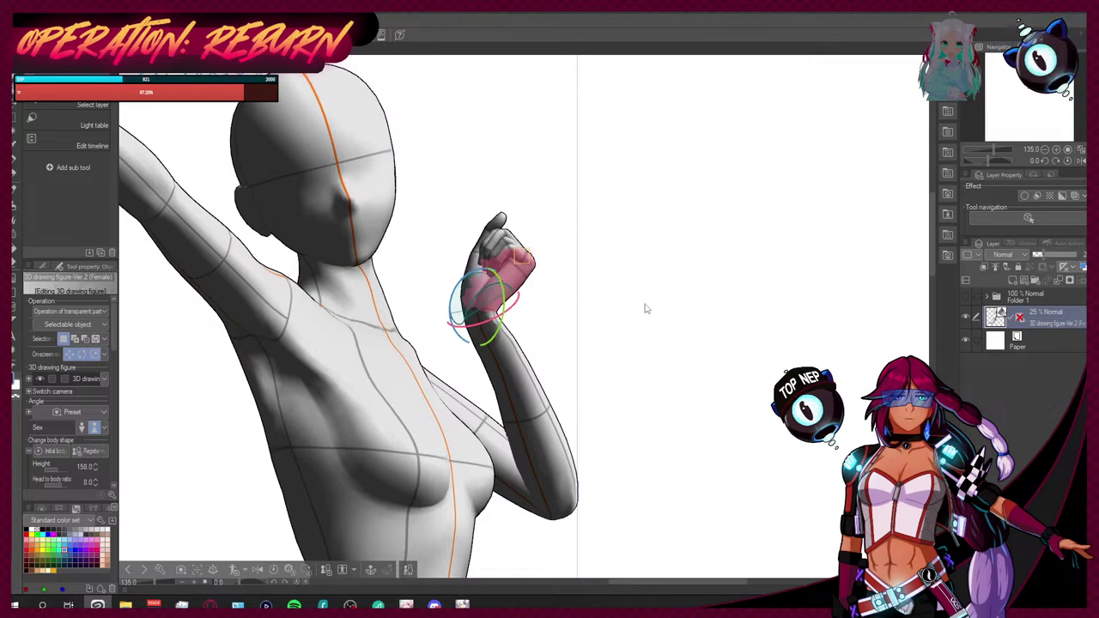
key(ctrl+z)
key(ctrl+z)
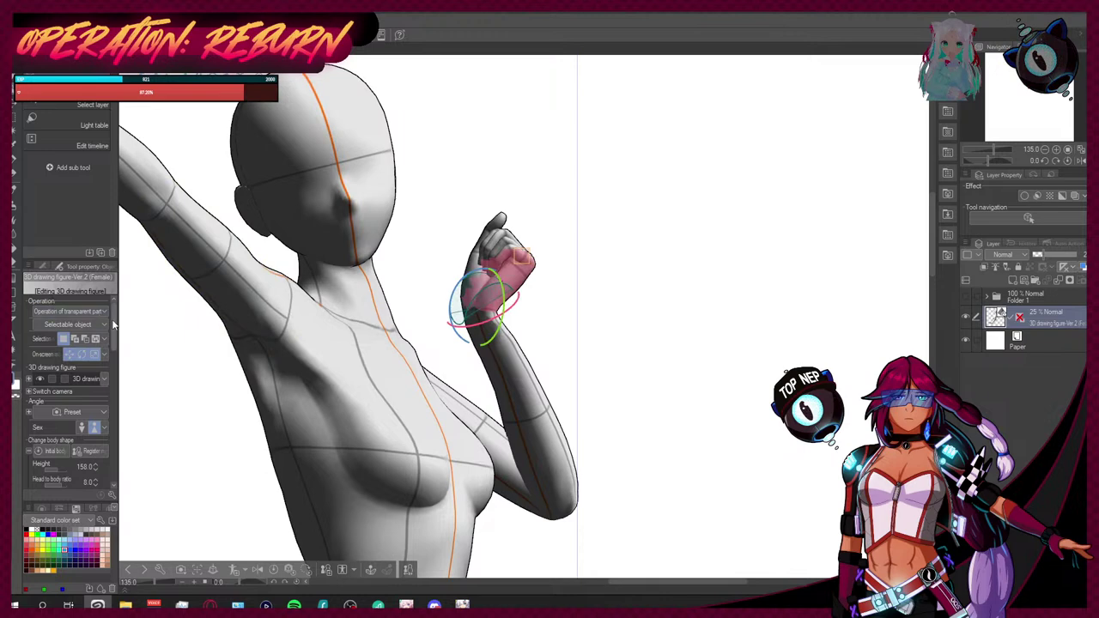
scroll(114, 327, down, 2)
scroll(114, 327, up, 2)
scroll(114, 390, down, 5)
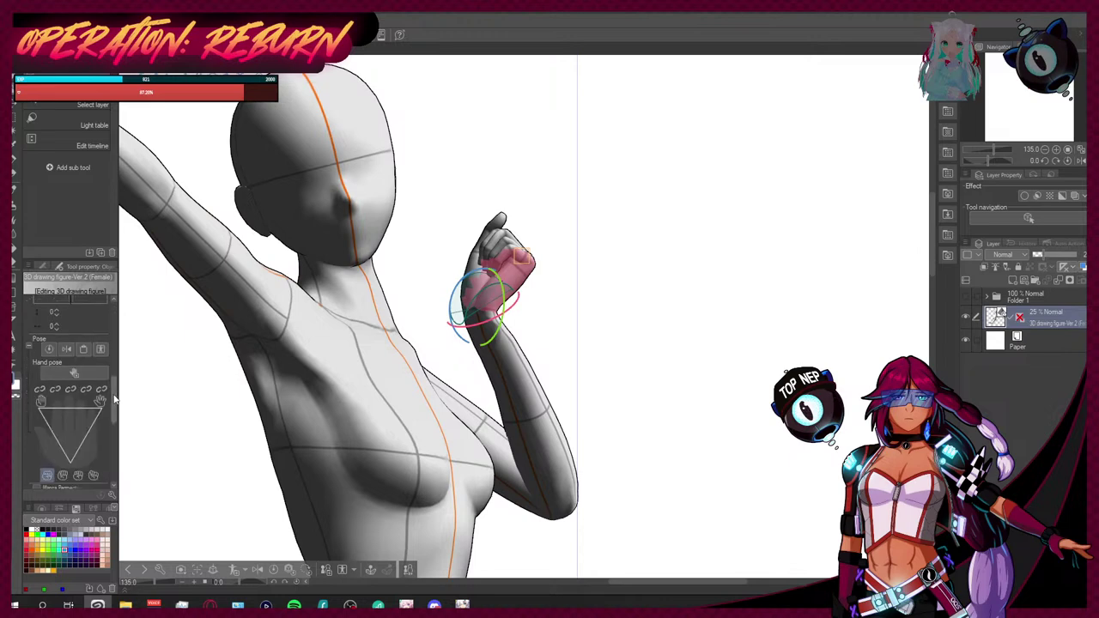
scroll(114, 415, up, 1)
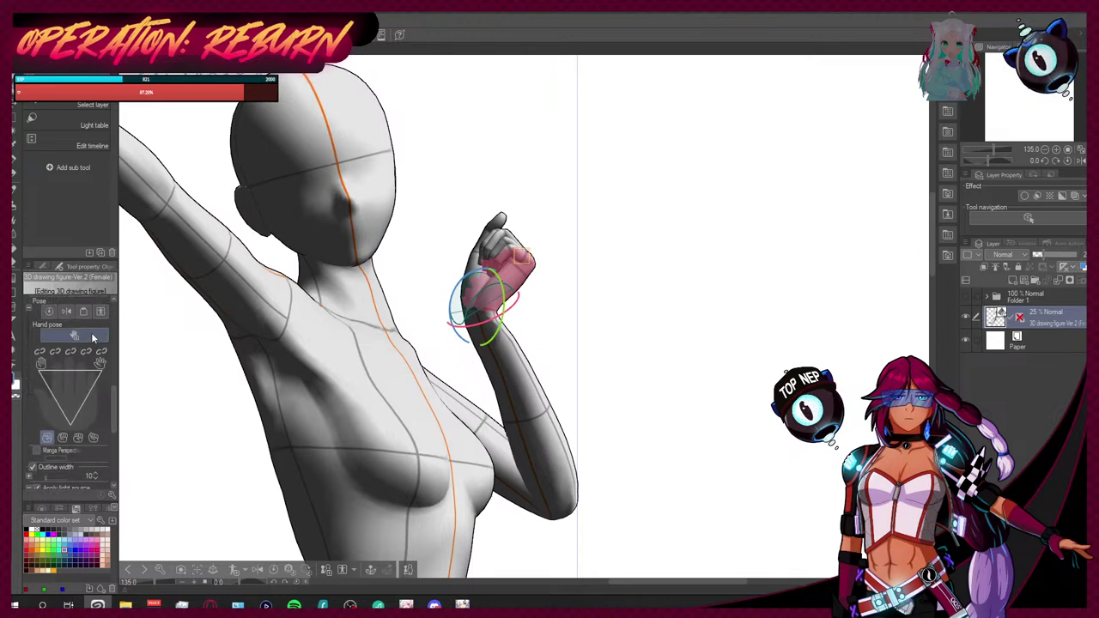
click(93, 338)
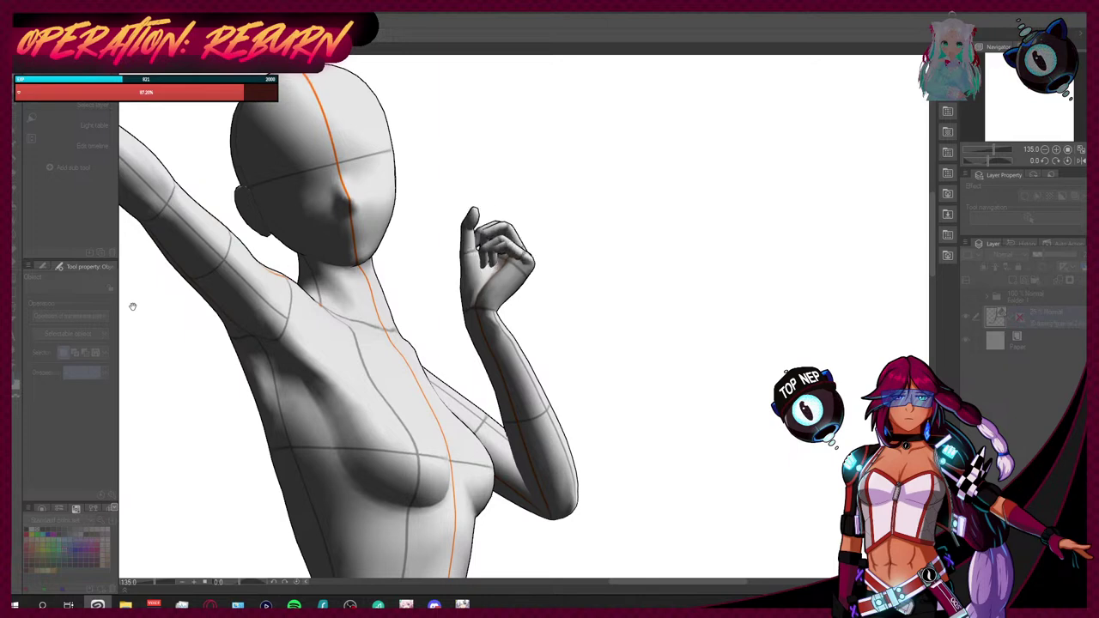
key(ctrl+z)
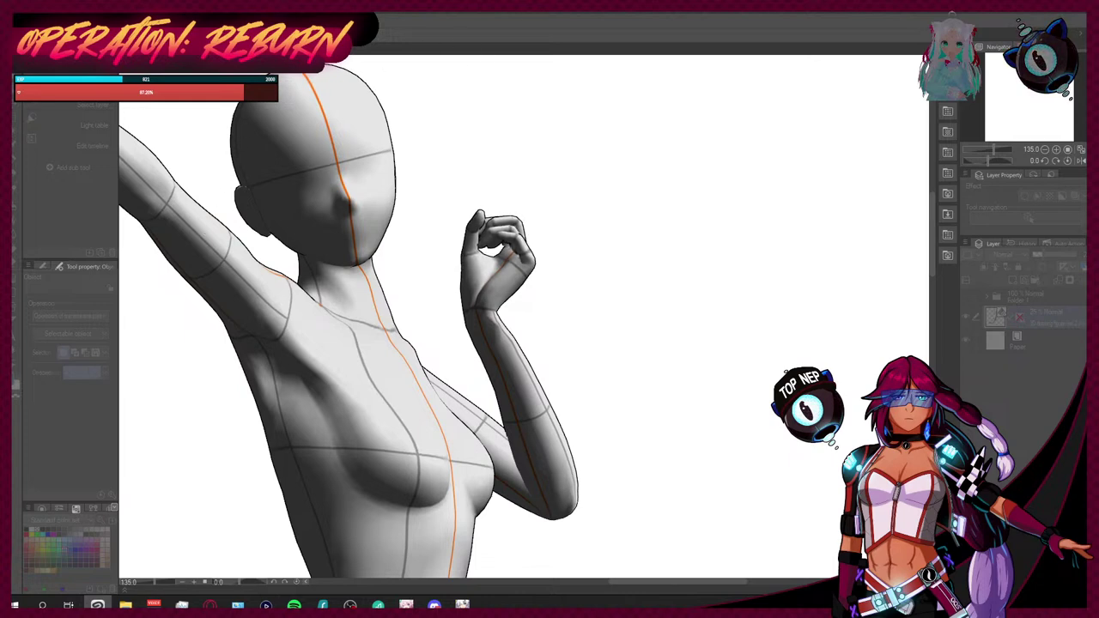
click(541, 213)
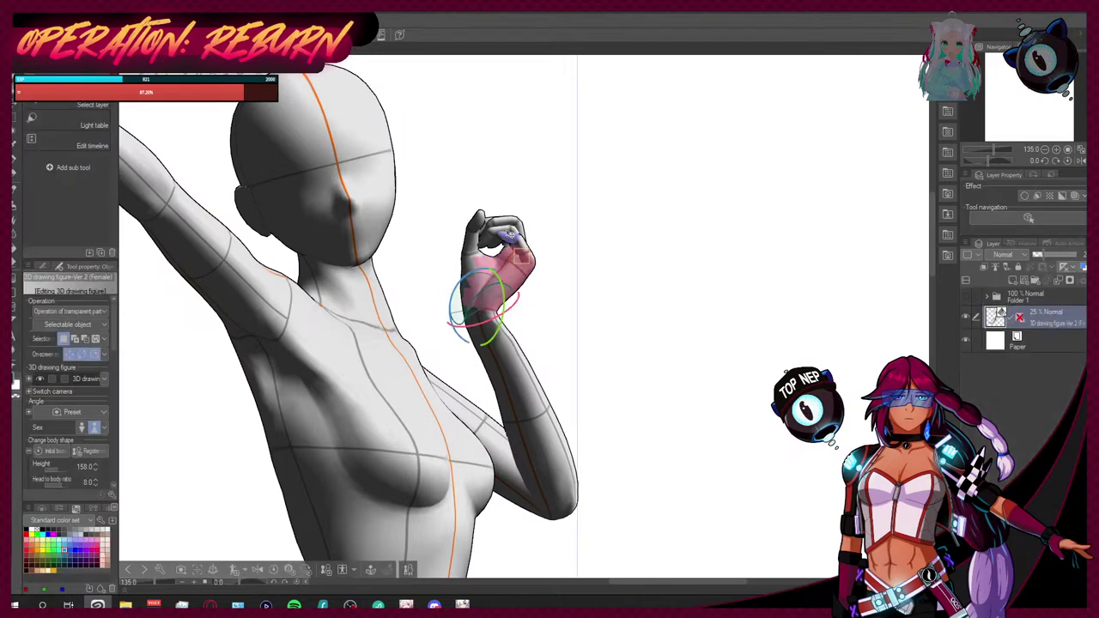
Step: Rotate individual finger joints of the bent arm's hand to refine the grip, and fine-tune the hand's angle at the wrist
click(528, 240)
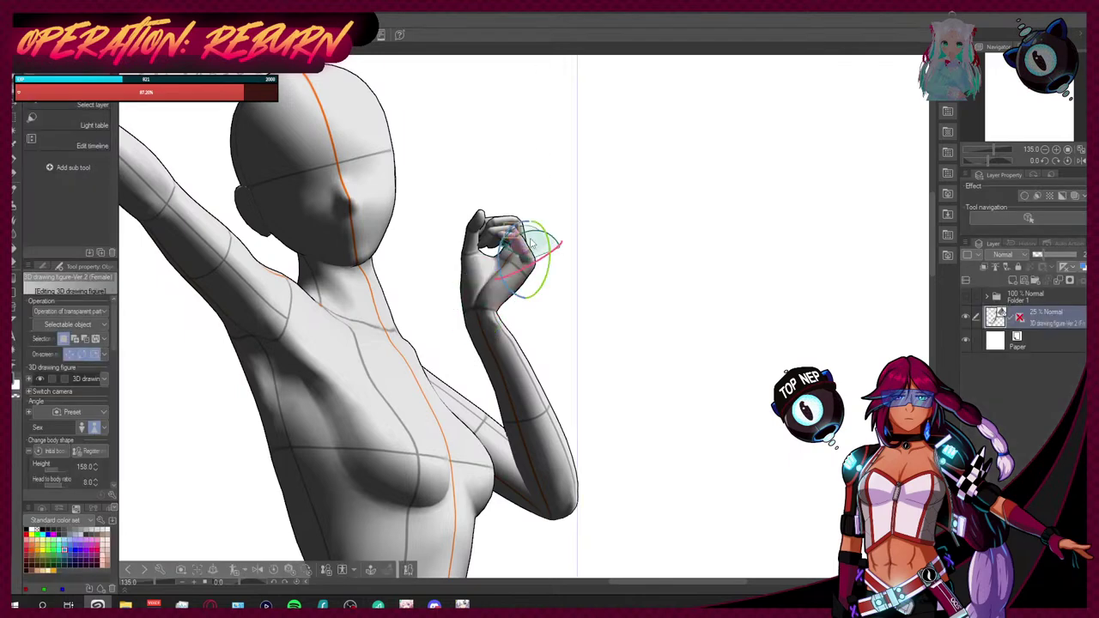
mouse_move(511, 234)
mouse_down()
mouse_move(521, 247)
mouse_move(496, 232)
mouse_up()
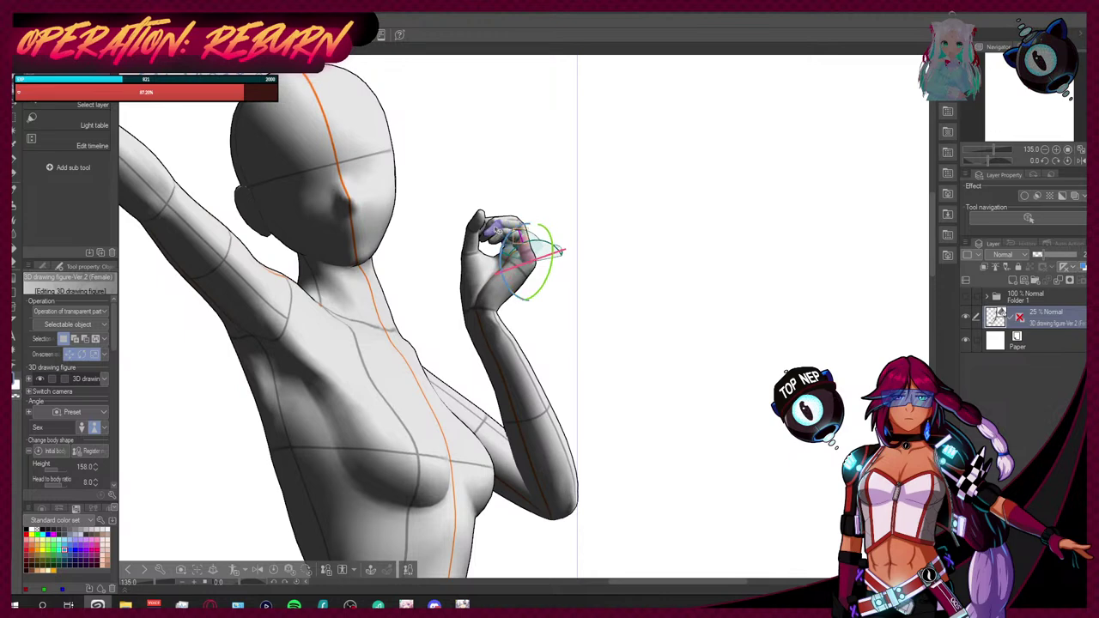
click(501, 225)
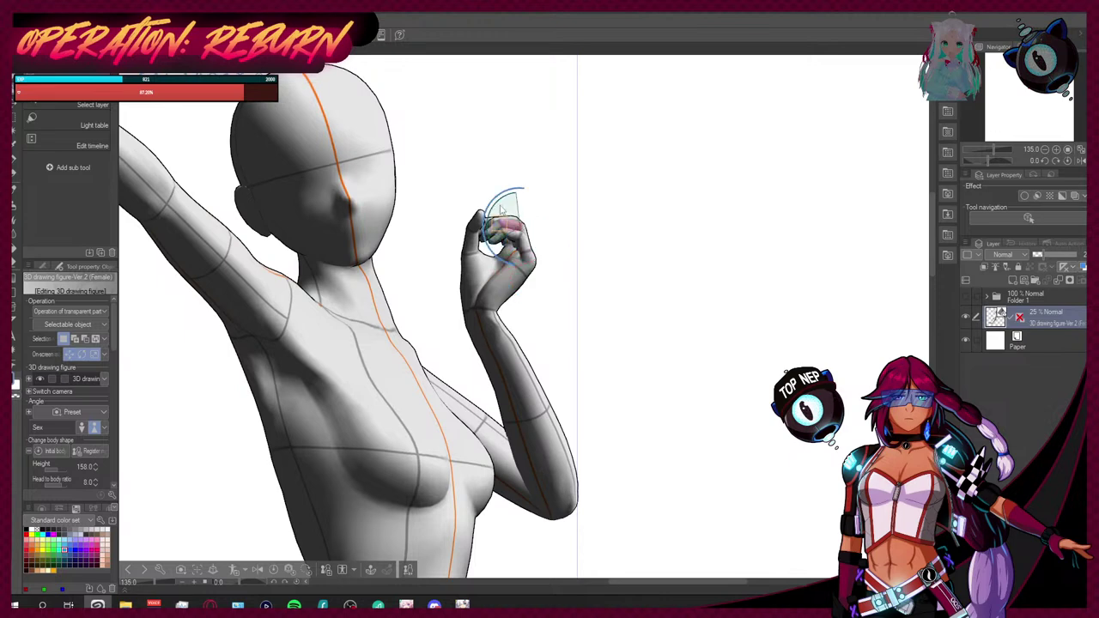
drag(502, 192, 493, 200)
click(519, 276)
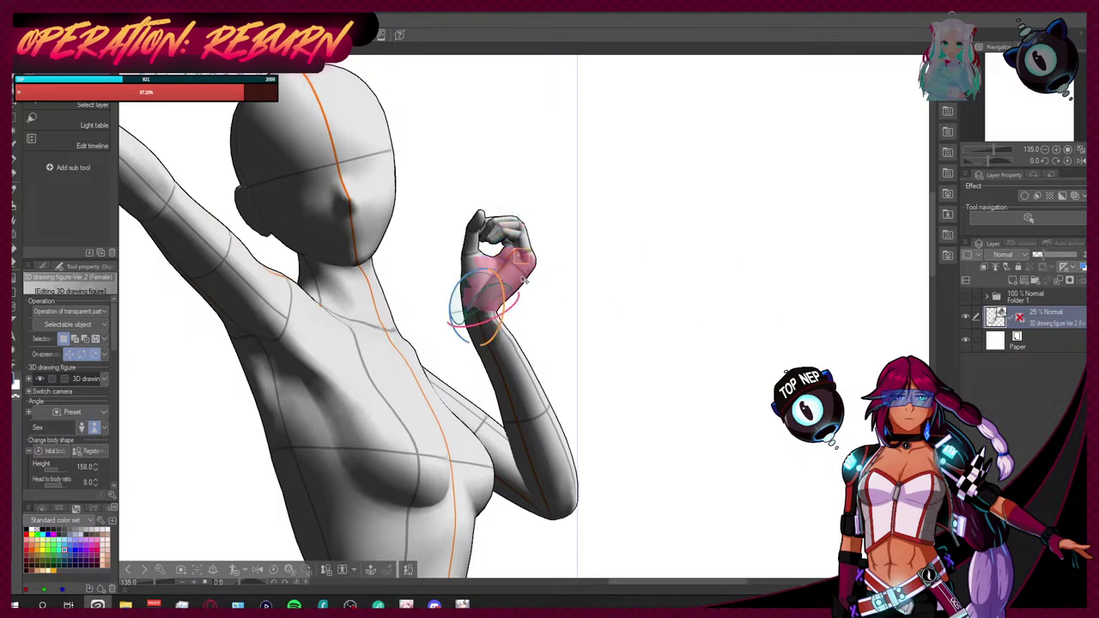
drag(513, 296, 510, 309)
drag(476, 269, 472, 271)
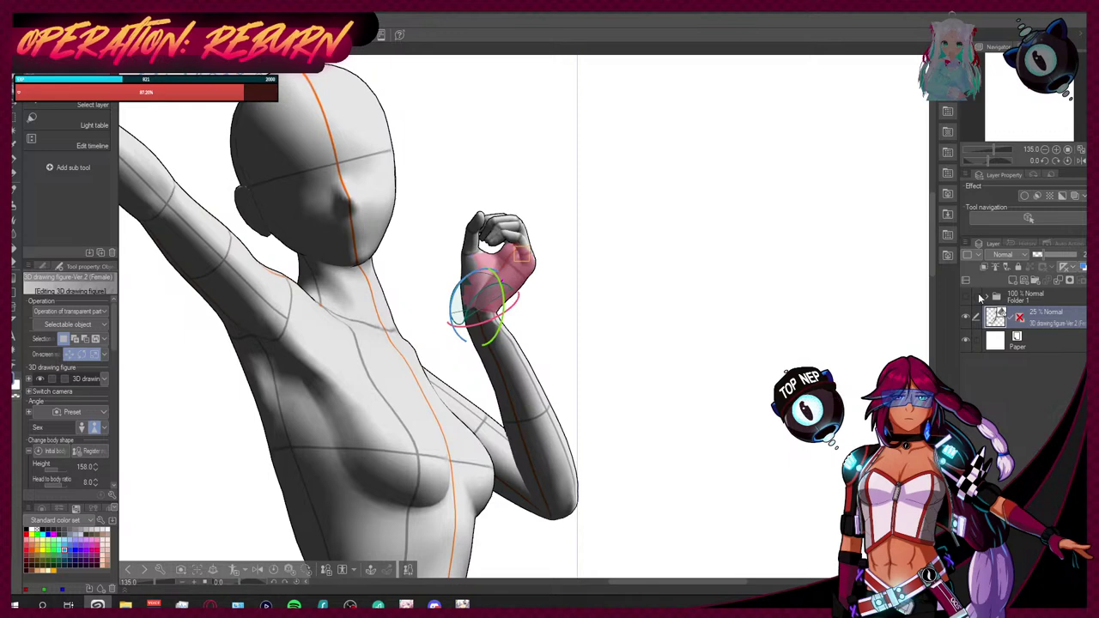
Step: Show and expand the sketch folder, and erase the outdated faint lines over the bent arm's hand on Layer 1
click(987, 297)
click(965, 296)
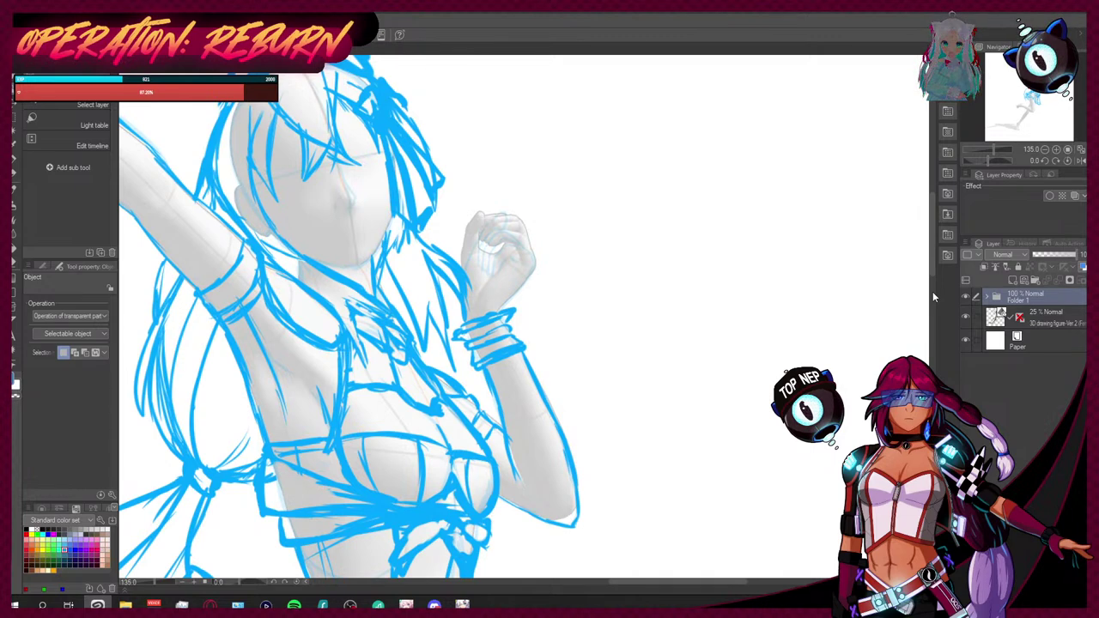
click(985, 296)
click(1030, 388)
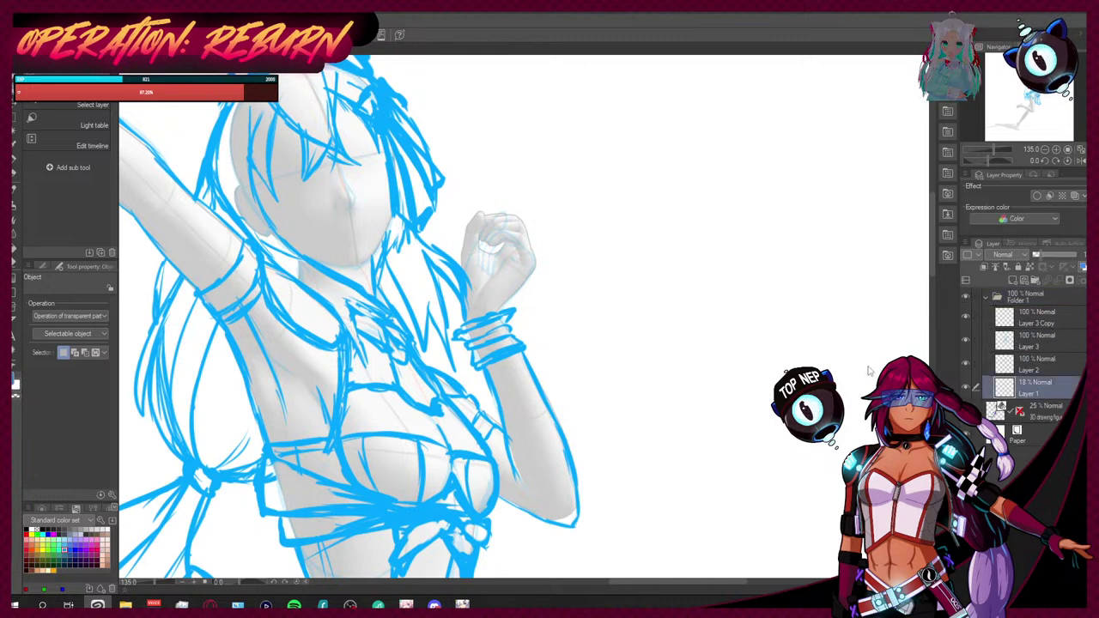
key(e)
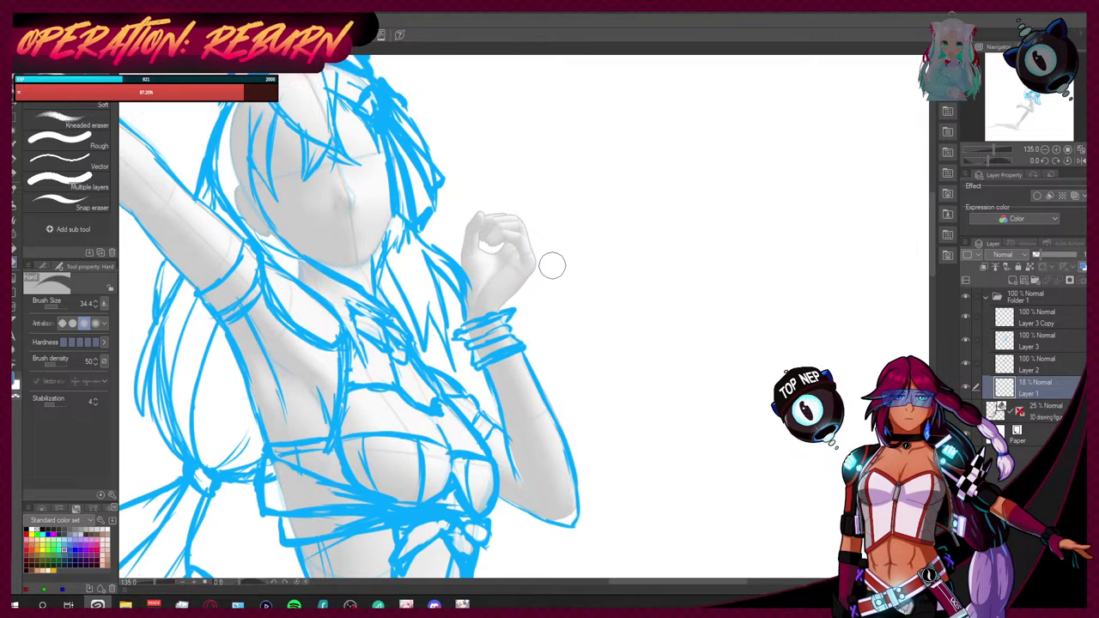
Step: Sketch a microphone in the bent arm's hand on Layer 3 Copy with the G-pen, with a handle below the fingers and a hatched round head
key(ctrl+z)
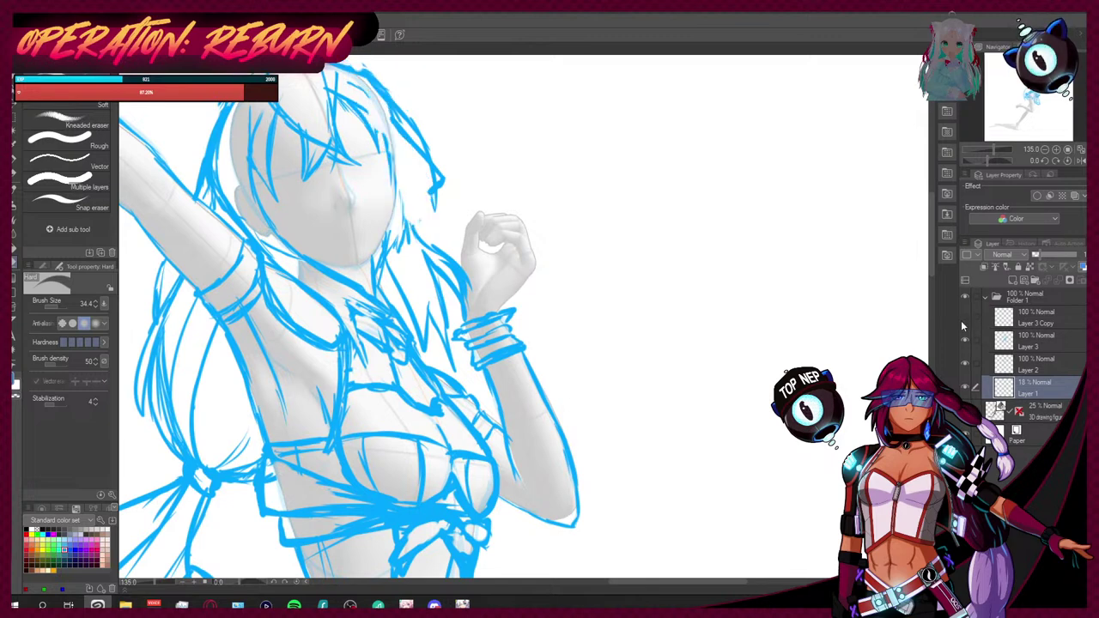
key(ctrl+y)
click(1041, 321)
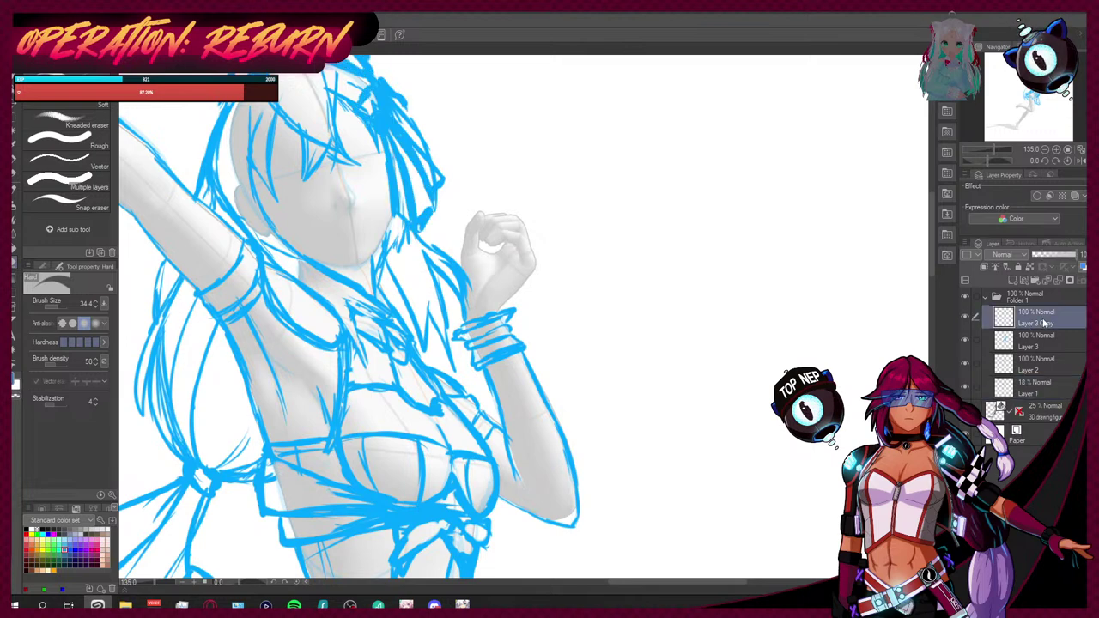
key(p)
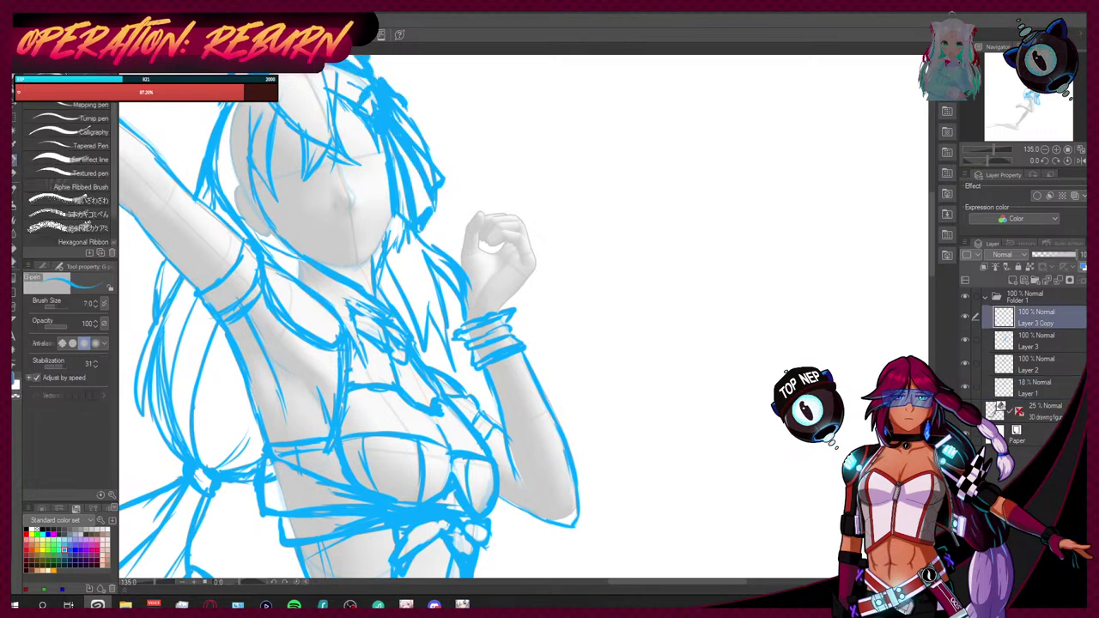
mouse_move(479, 243)
mouse_down()
mouse_move(503, 276)
mouse_move(525, 266)
mouse_move(534, 276)
mouse_move(506, 291)
mouse_move(536, 276)
mouse_move(505, 284)
mouse_move(506, 296)
mouse_move(520, 295)
mouse_up()
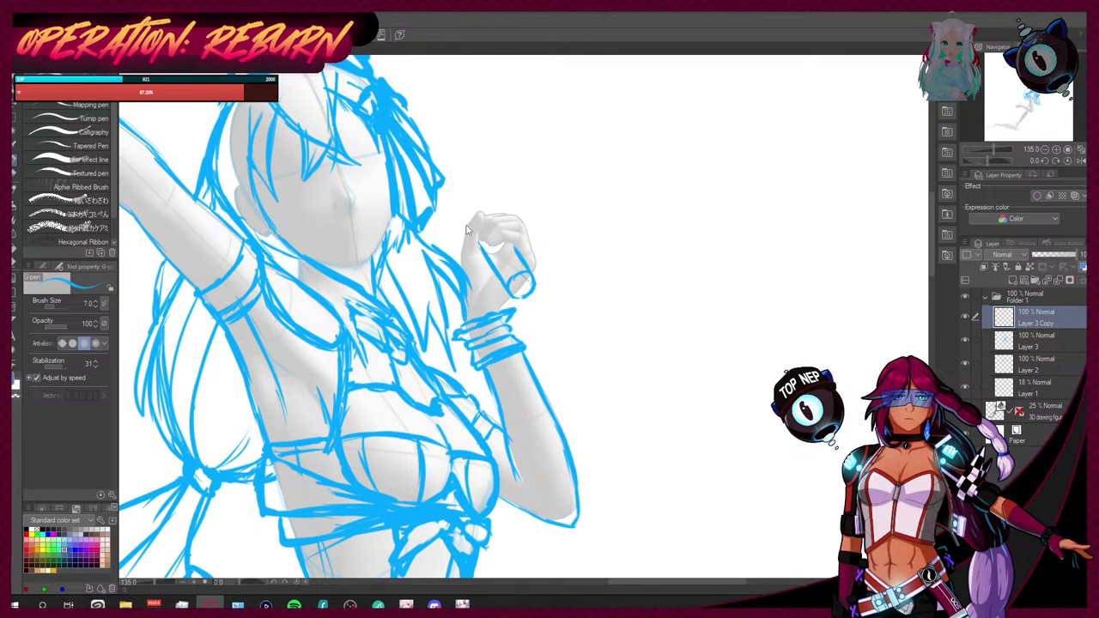
mouse_move(464, 221)
mouse_down()
mouse_move(460, 199)
mouse_move(478, 190)
mouse_move(504, 204)
mouse_up()
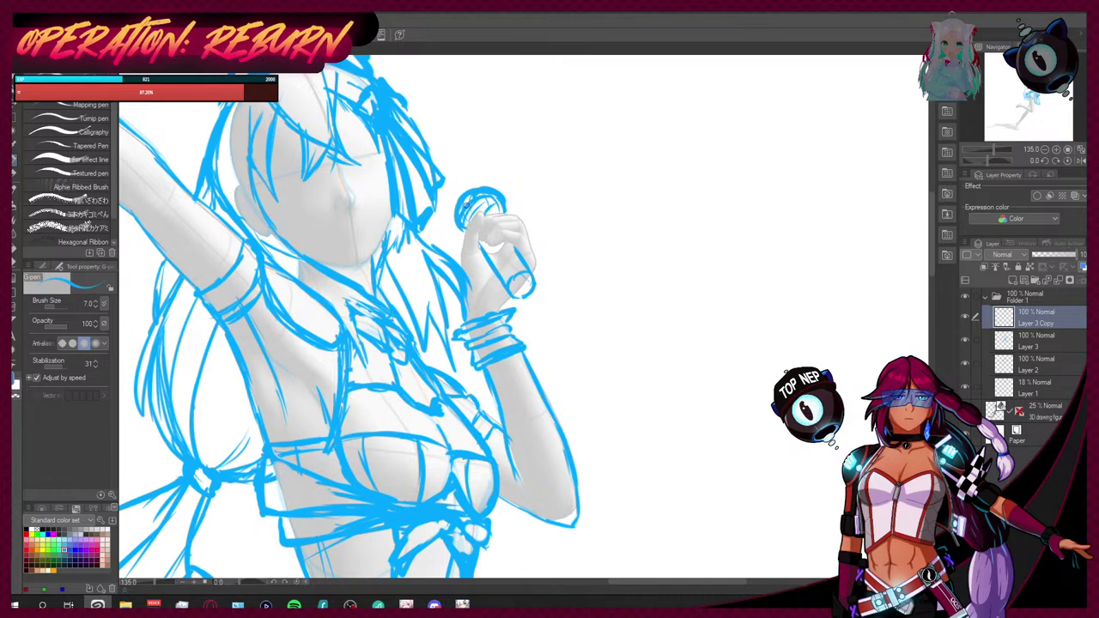
drag(471, 199, 493, 208)
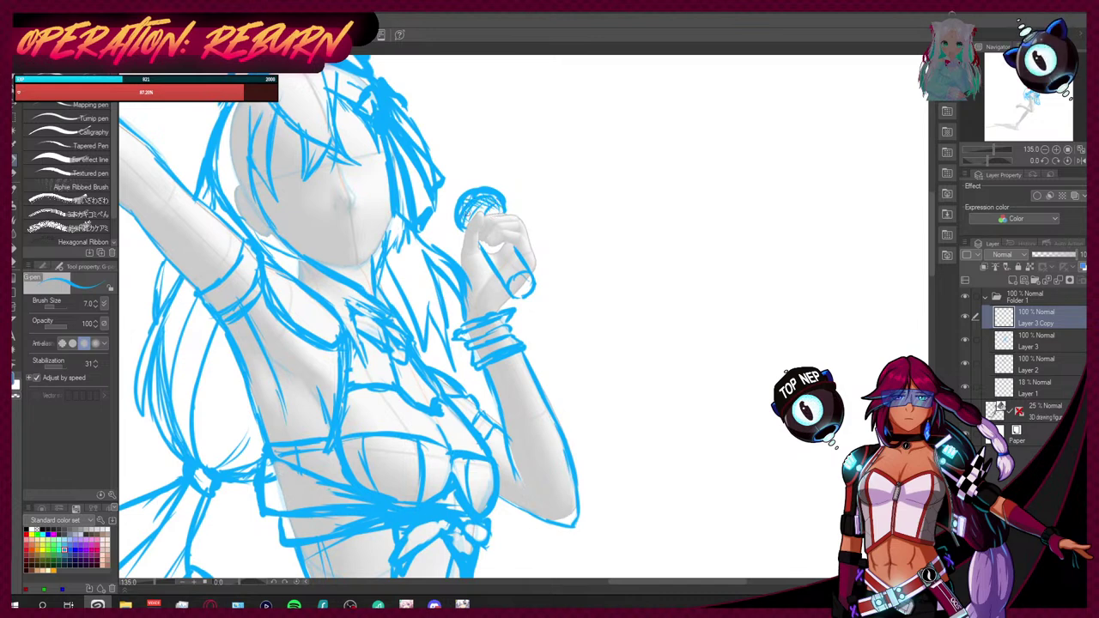
drag(487, 219, 501, 205)
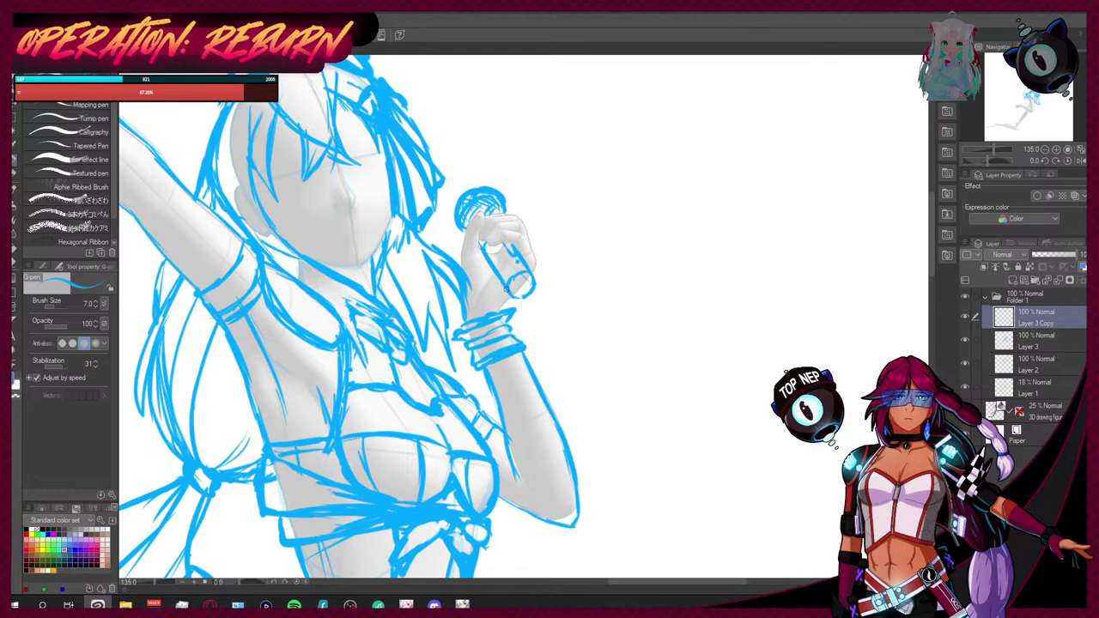
Step: Set the G-pen brush size to 10 for the microphone cable
scroll(505, 288, down, 6)
scroll(484, 326, up, 3)
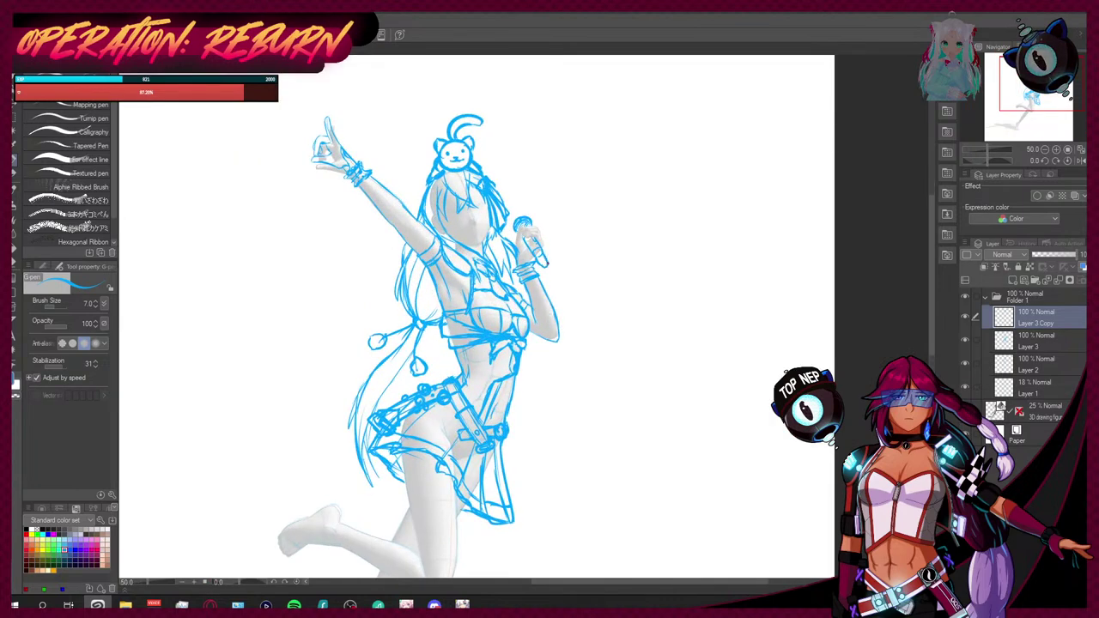
click(97, 305)
mouse_move(537, 258)
mouse_down()
mouse_move(559, 303)
mouse_move(540, 423)
mouse_move(502, 439)
mouse_move(337, 556)
mouse_up()
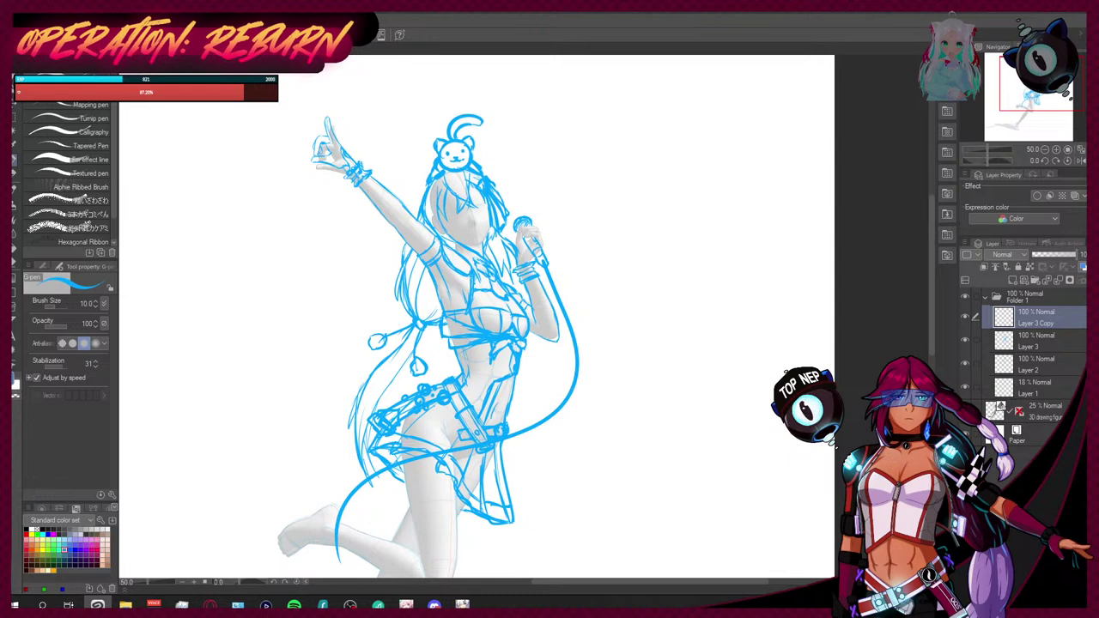
scroll(360, 487, down, 5)
scroll(477, 504, up, 3)
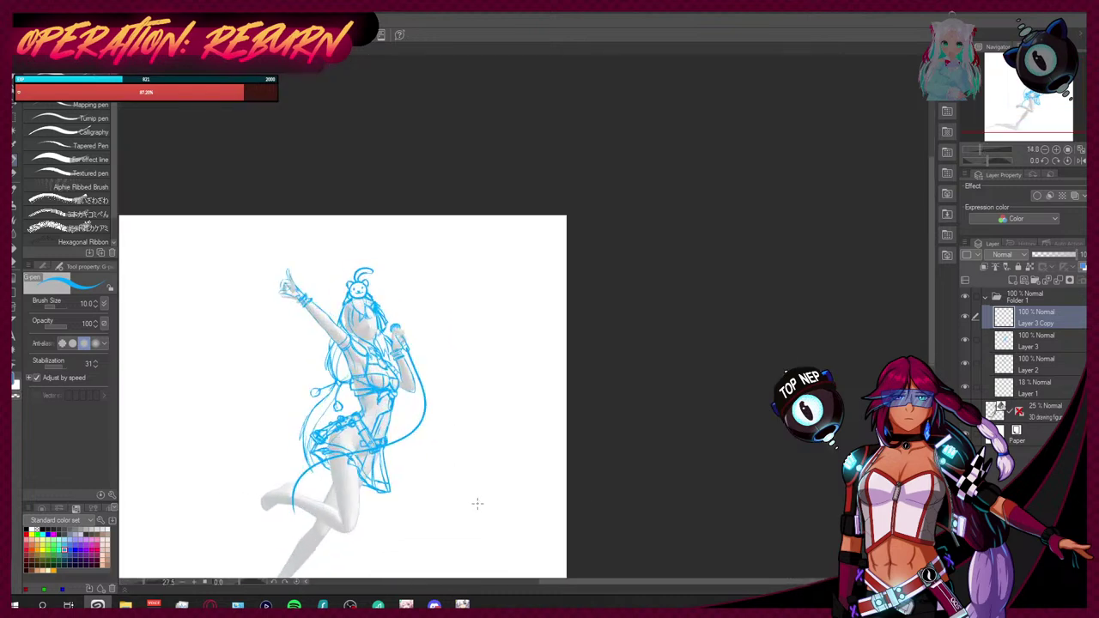
drag(930, 306, 928, 333)
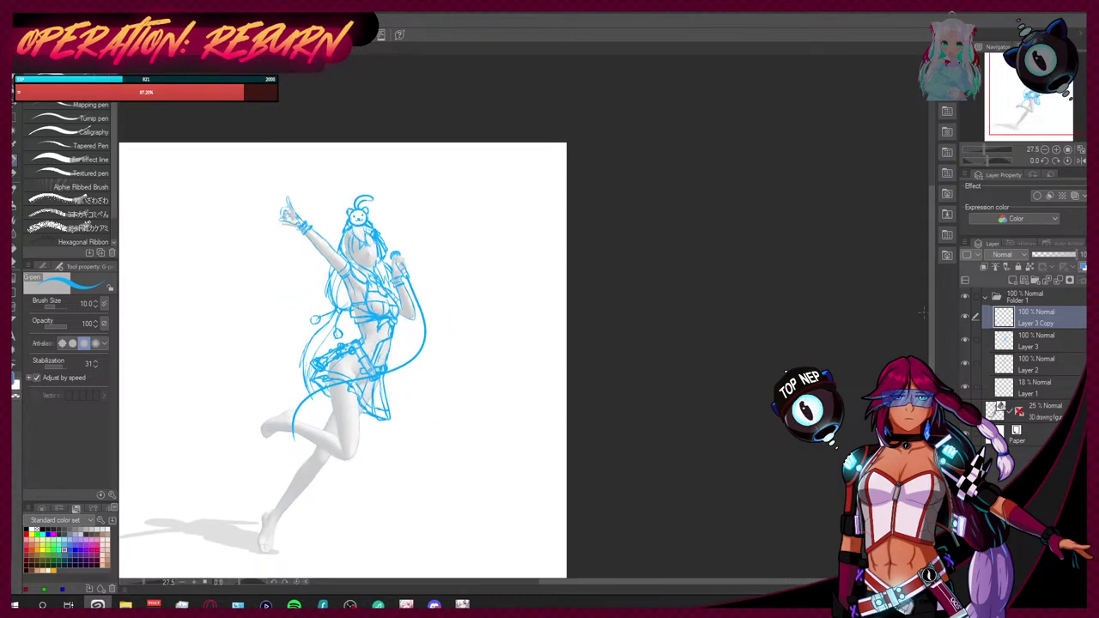
key(ctrl+z)
mouse_move(409, 273)
mouse_down()
mouse_move(419, 309)
mouse_move(403, 359)
mouse_move(288, 470)
mouse_move(355, 511)
mouse_up()
key(ctrl+z)
Step: Draw a long S-curved cable from the microphone's base around the body and legs, and erase the part crossing the thigh and skirt
mouse_move(402, 273)
mouse_down()
mouse_move(417, 302)
mouse_move(336, 396)
mouse_move(327, 516)
mouse_up()
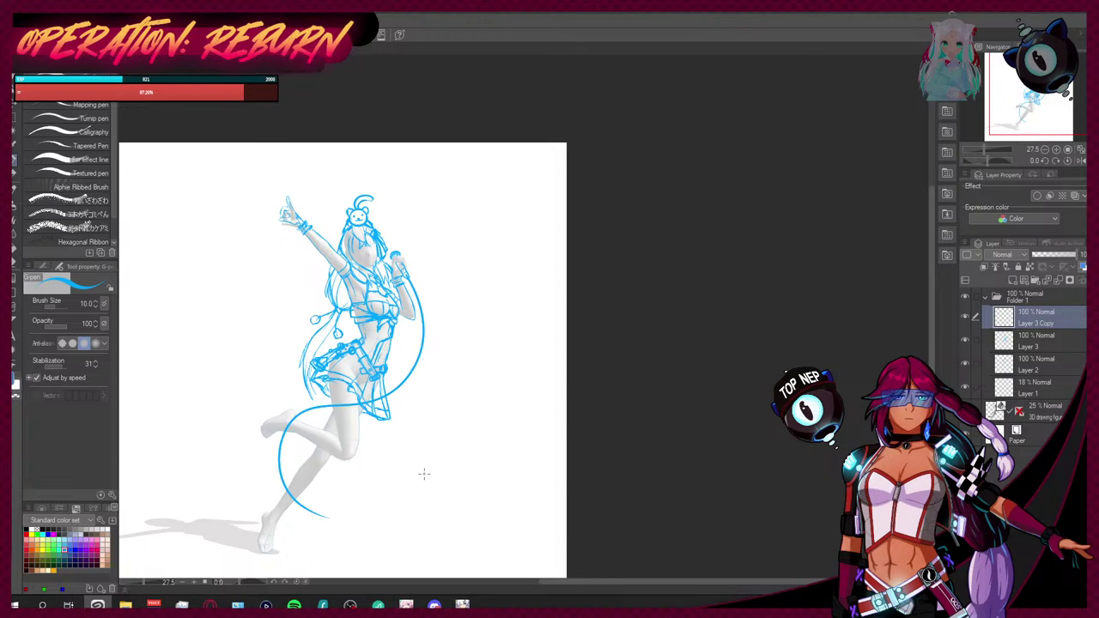
key(ctrl+plus)
key(ctrl+plus)
key(ctrl+plus)
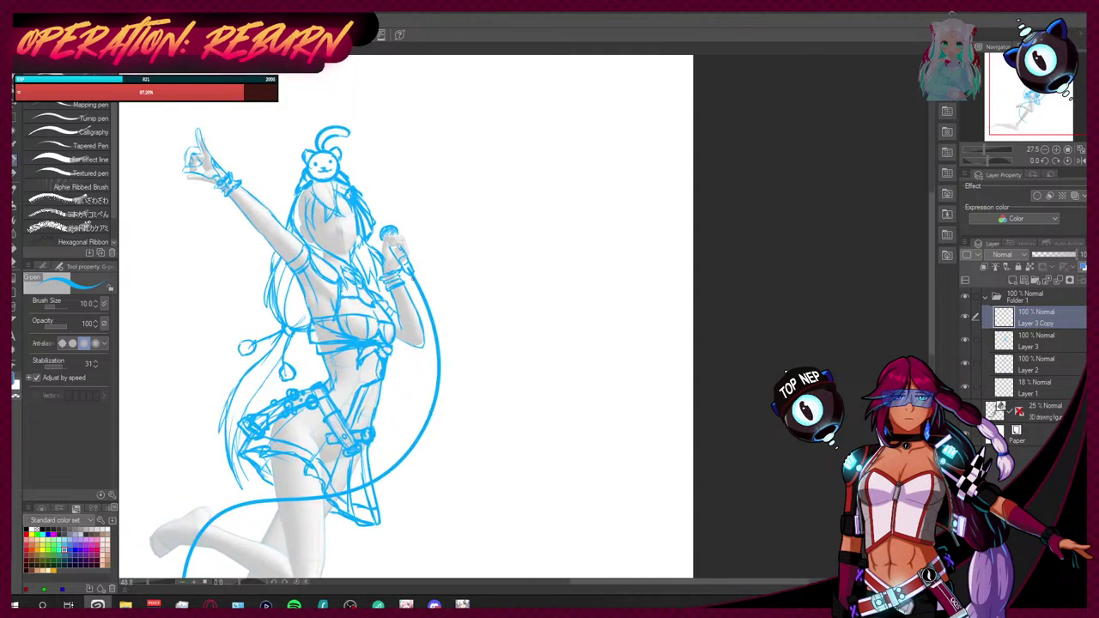
key(e)
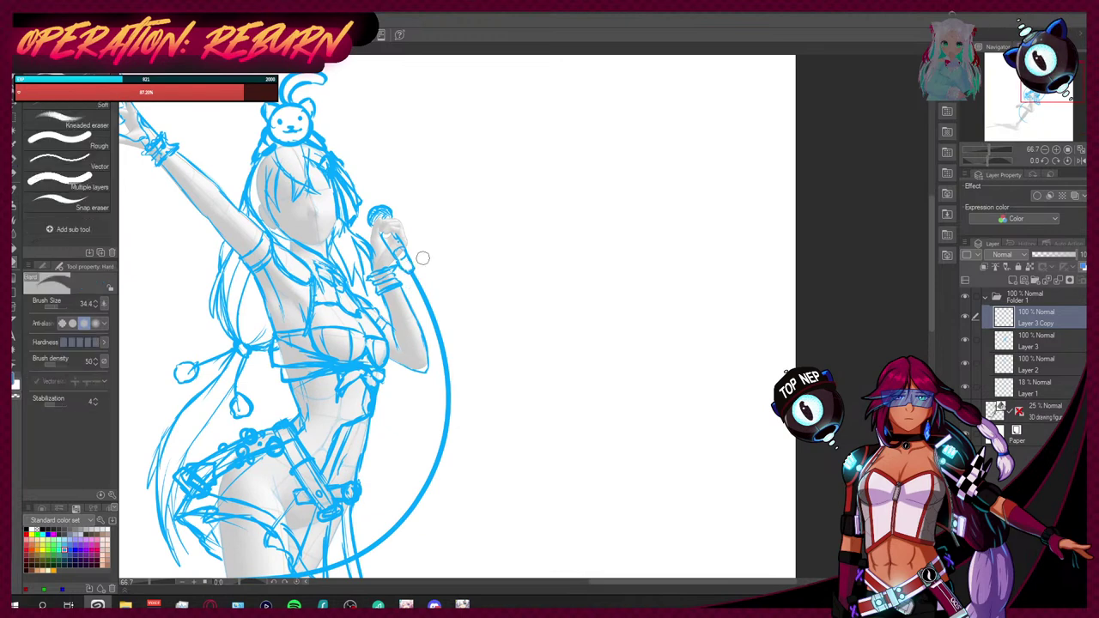
drag(928, 277, 925, 300)
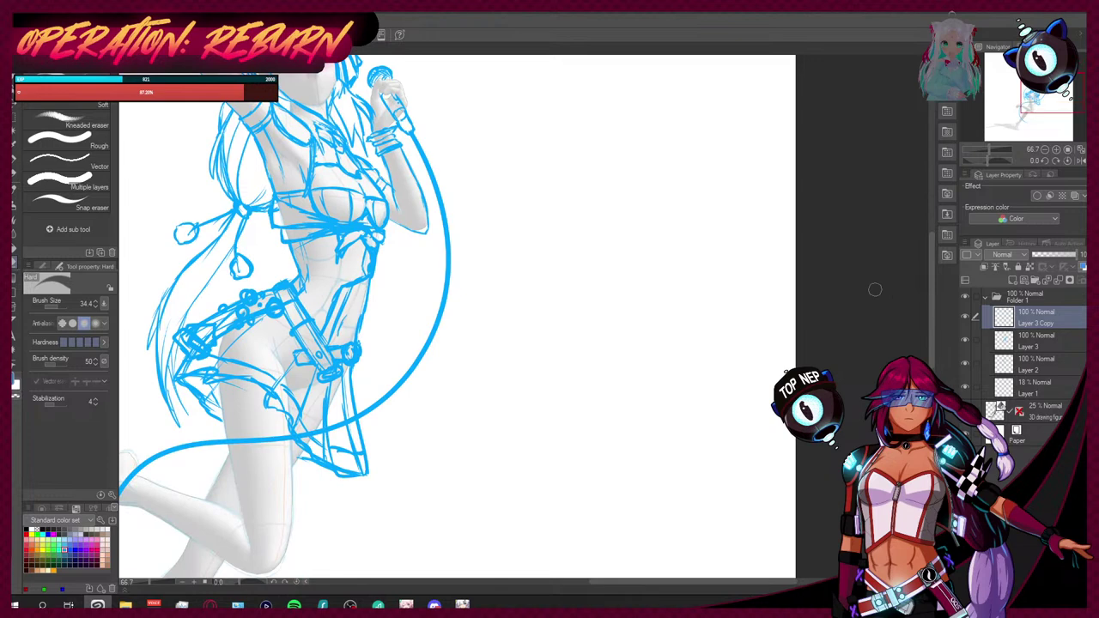
drag(231, 441, 352, 429)
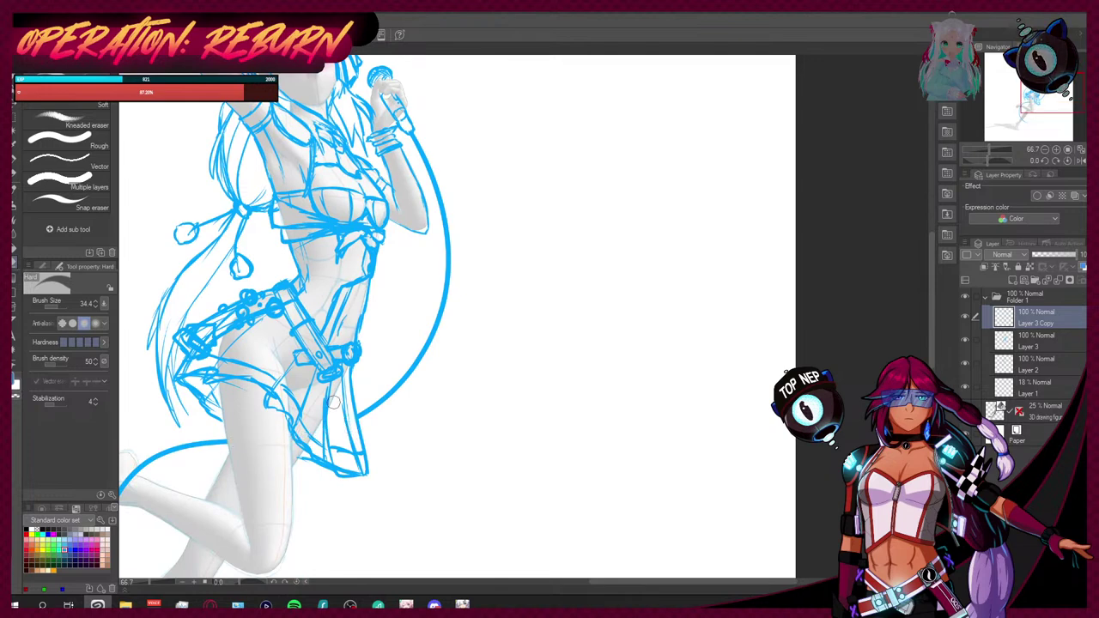
Step: Erase the cable where it crosses the raised lower leg and the standing leg's shin, so it runs behind both legs
scroll(214, 325, down, 2)
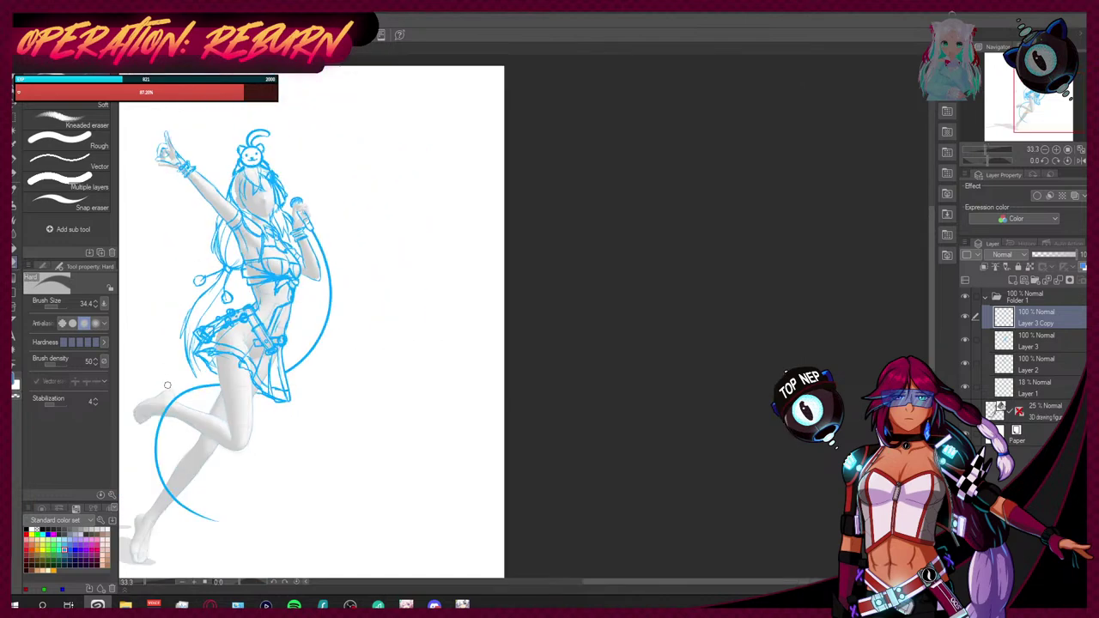
scroll(174, 426, up, 2)
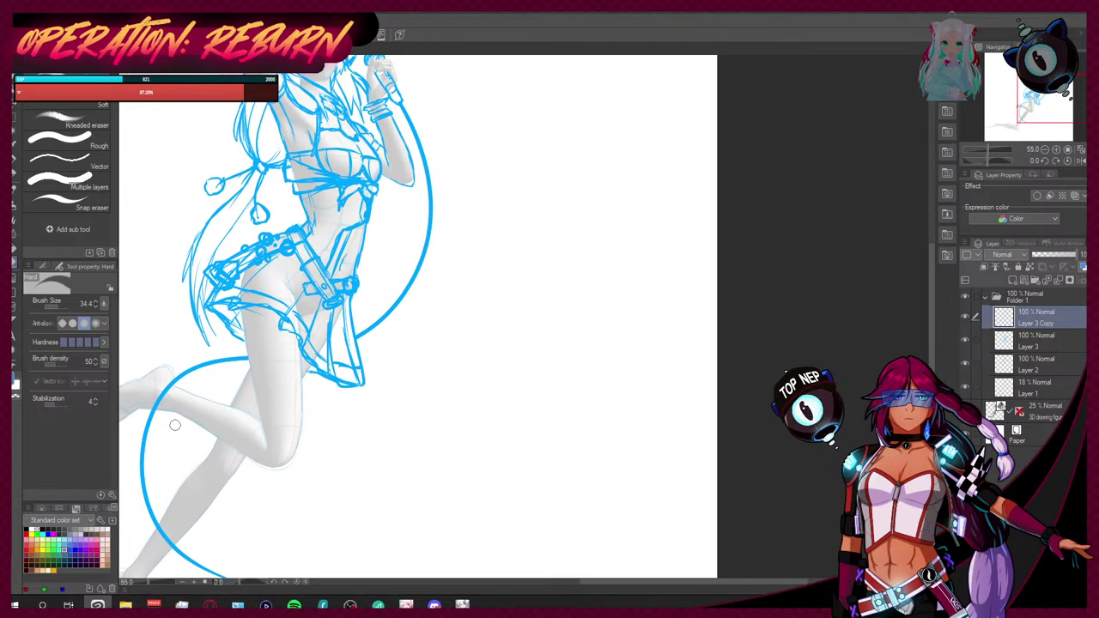
mouse_move(155, 410)
mouse_down()
mouse_move(166, 391)
mouse_move(176, 402)
mouse_up()
mouse_move(160, 524)
mouse_down()
mouse_move(165, 549)
mouse_move(181, 524)
mouse_up()
scroll(200, 501, down, 5)
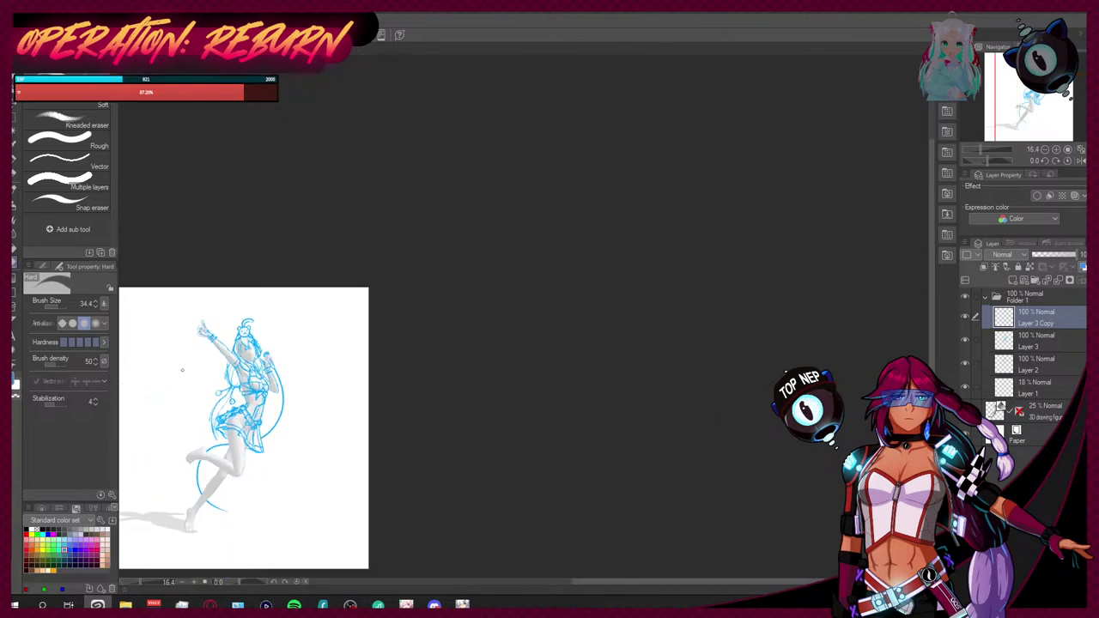
Step: Outline the fingers gripping the microphone on Layer 3, using the G-pen at brush size 8
scroll(182, 370, up, 1)
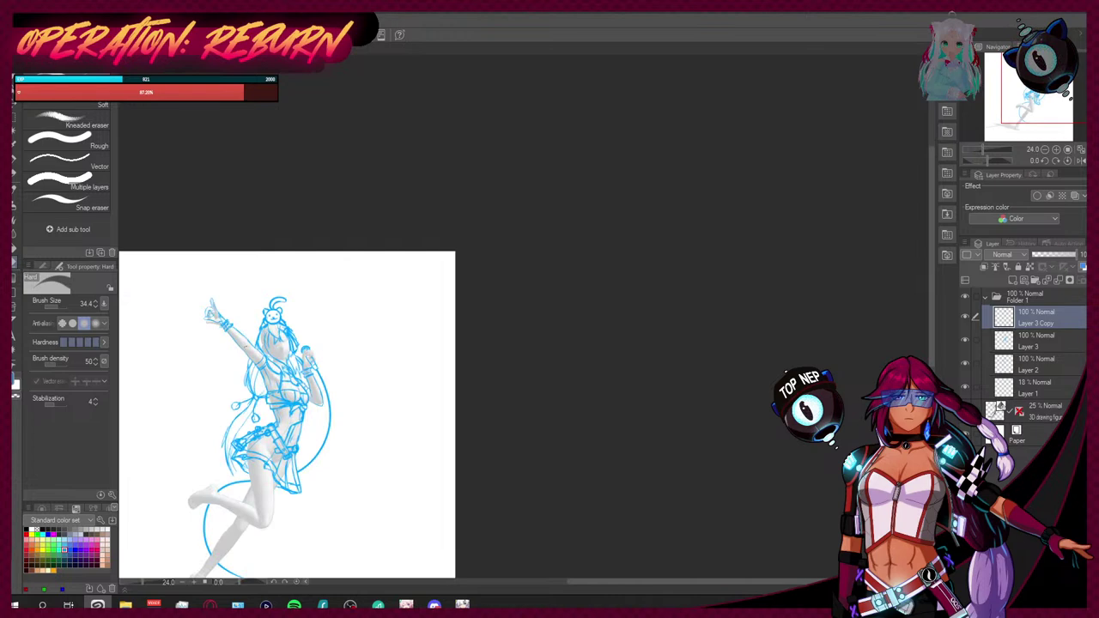
scroll(211, 319, up, 4)
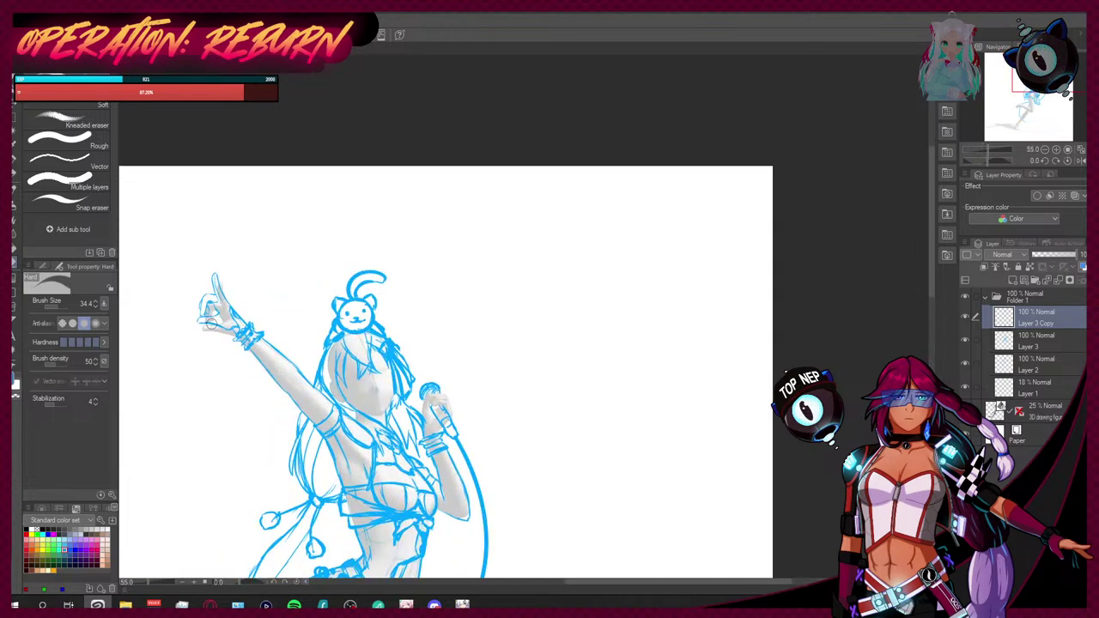
scroll(211, 321, up, 2)
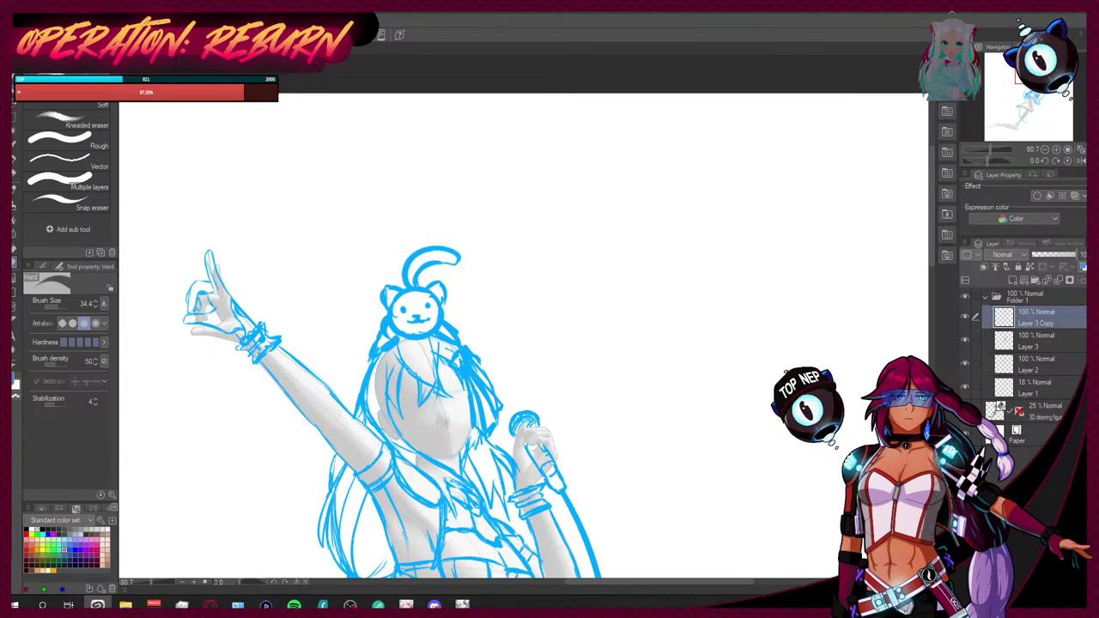
scroll(635, 477, up, 1)
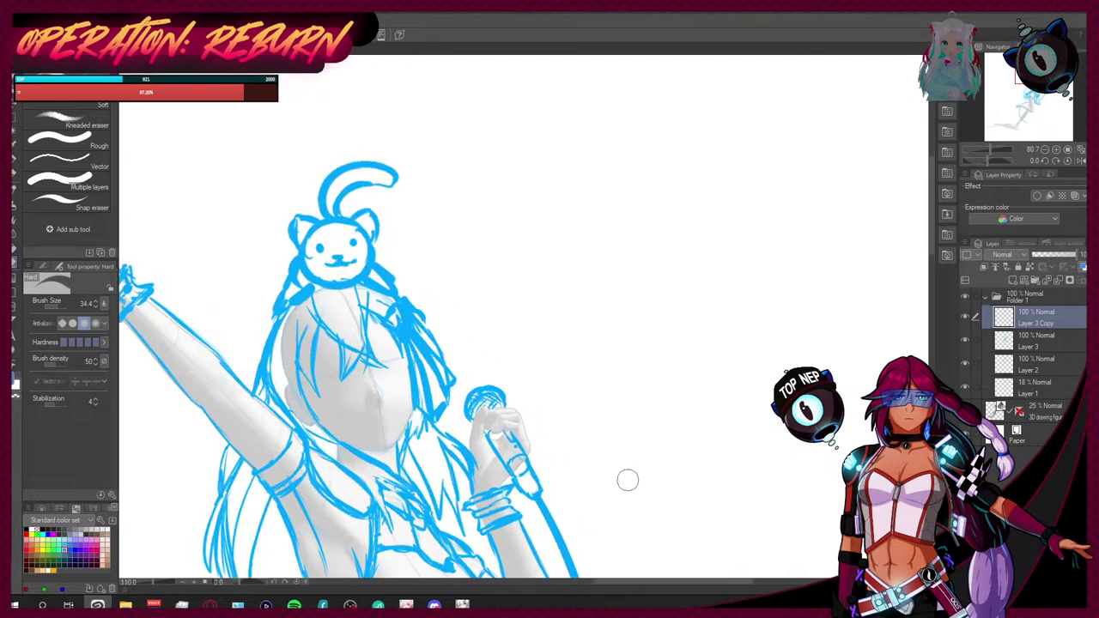
scroll(627, 480, up, 3)
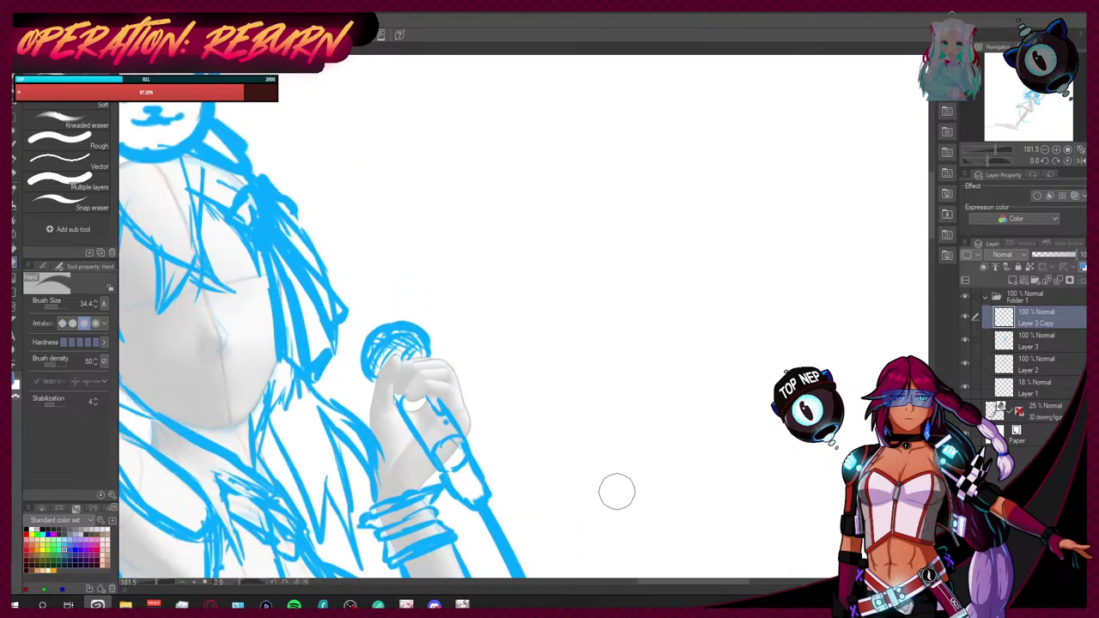
click(1026, 389)
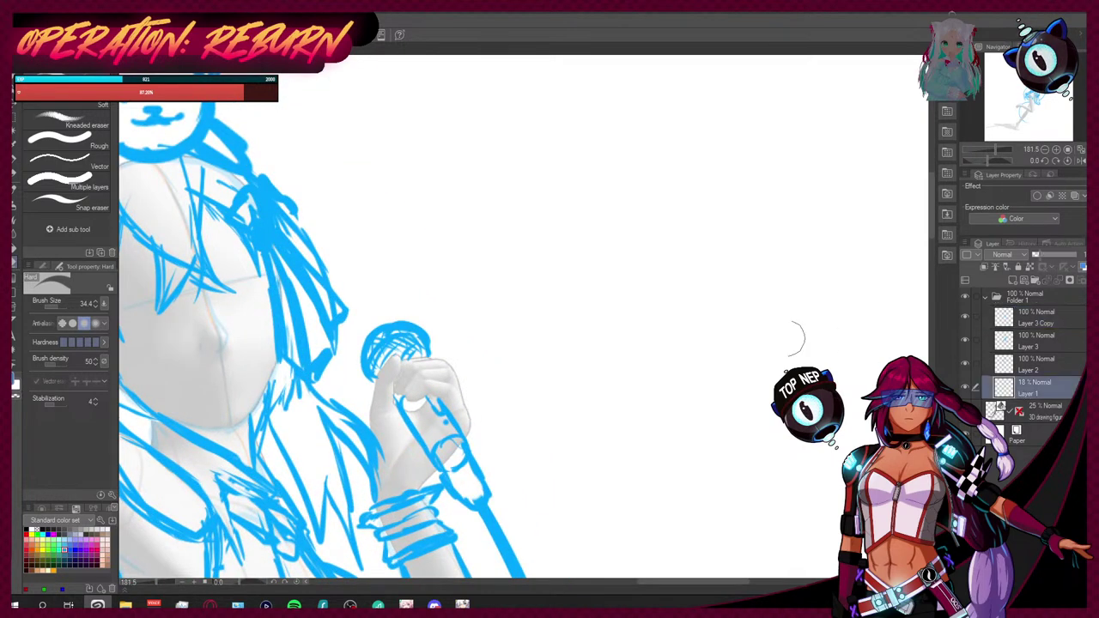
click(964, 341)
click(965, 340)
click(987, 344)
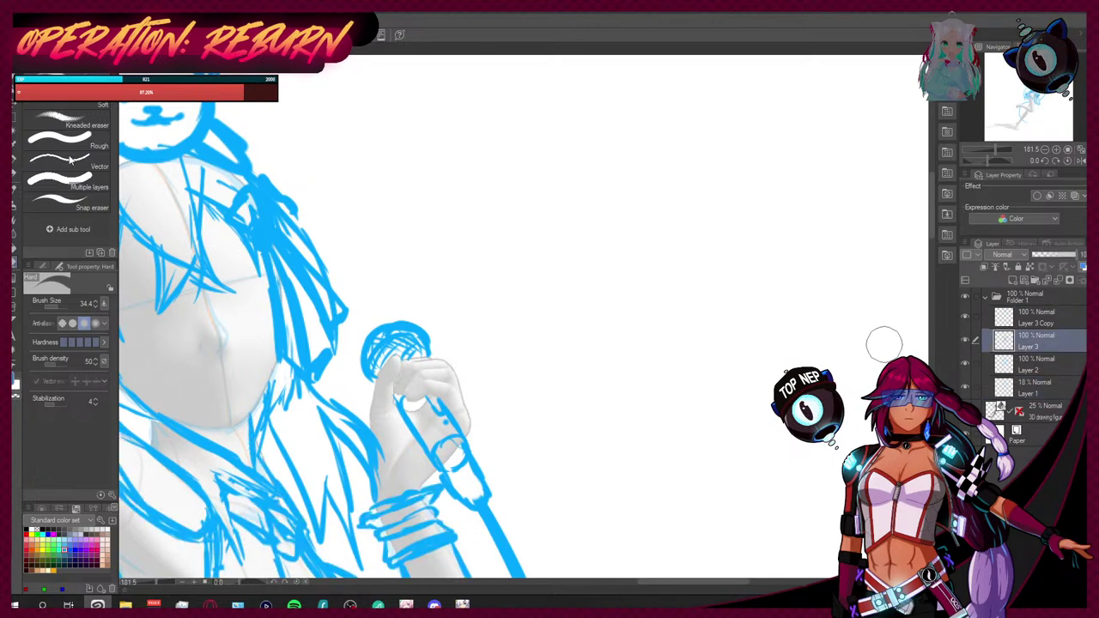
key(p)
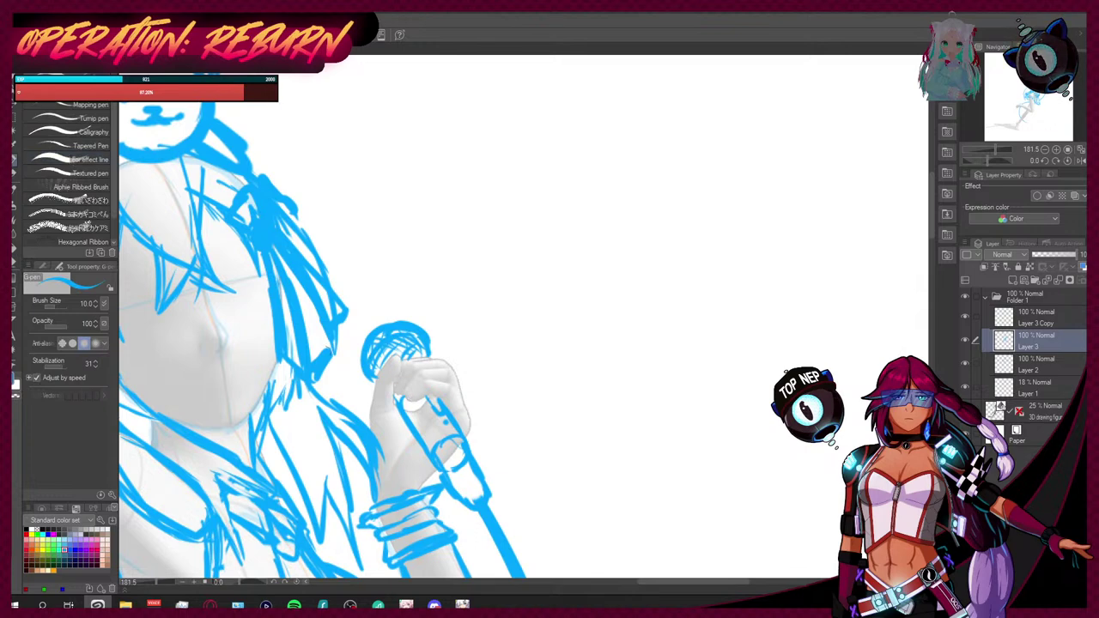
key(bracketleft)
key(bracketleft)
mouse_move(403, 397)
mouse_down()
mouse_move(444, 402)
mouse_move(414, 390)
mouse_move(450, 384)
mouse_move(435, 382)
mouse_move(463, 400)
mouse_move(435, 382)
mouse_move(463, 403)
mouse_up()
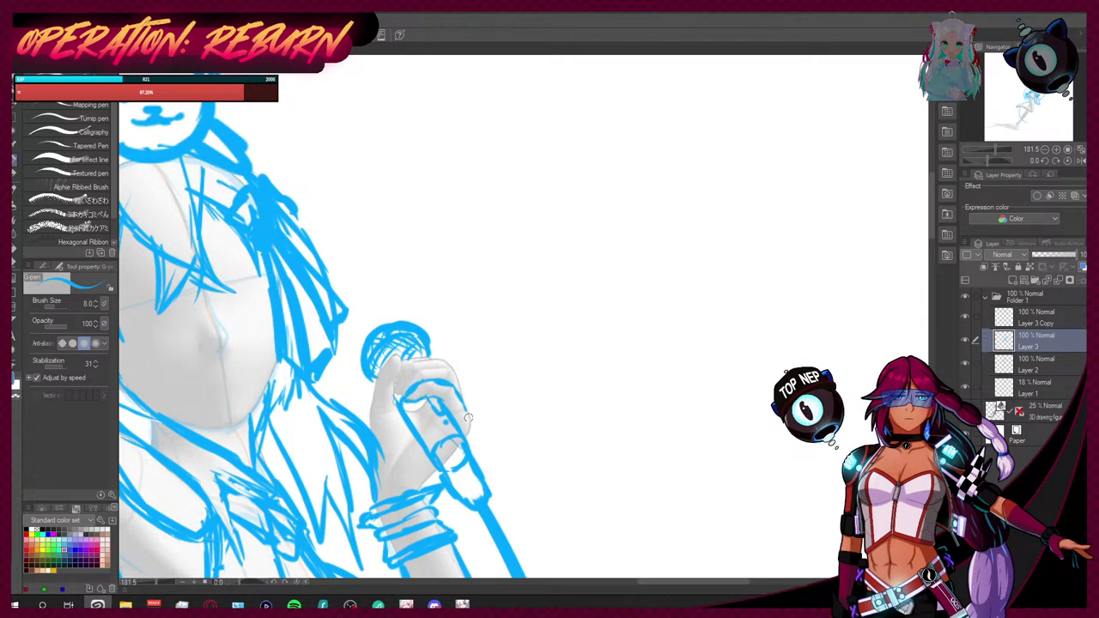
mouse_move(402, 389)
mouse_down()
mouse_move(449, 366)
mouse_move(461, 390)
mouse_up()
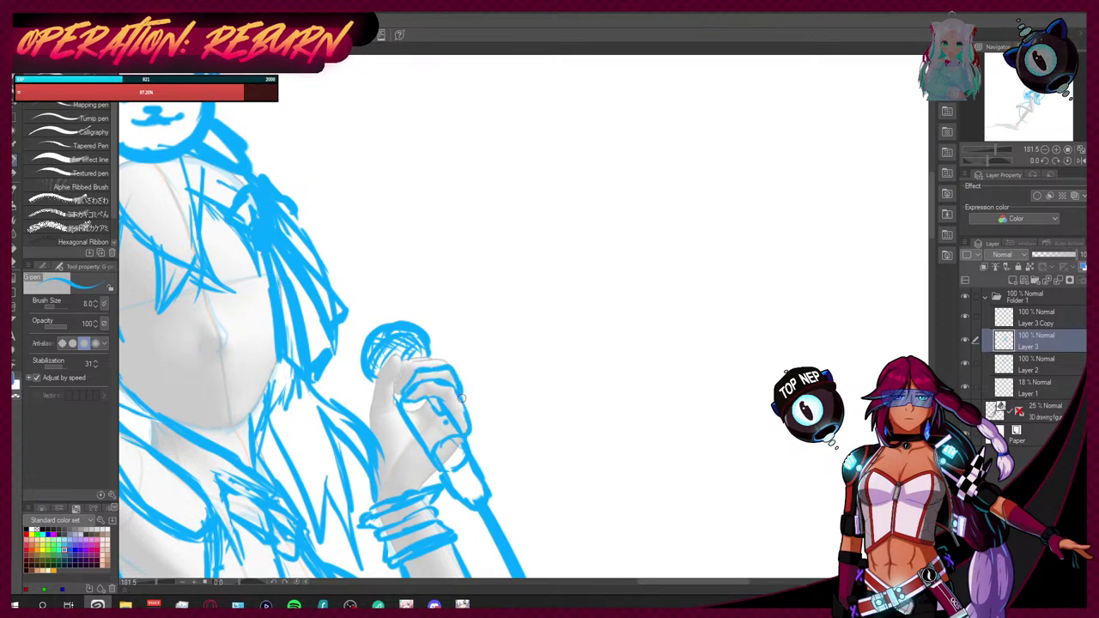
mouse_move(398, 368)
mouse_down()
mouse_move(424, 353)
mouse_move(390, 386)
mouse_move(397, 353)
mouse_up()
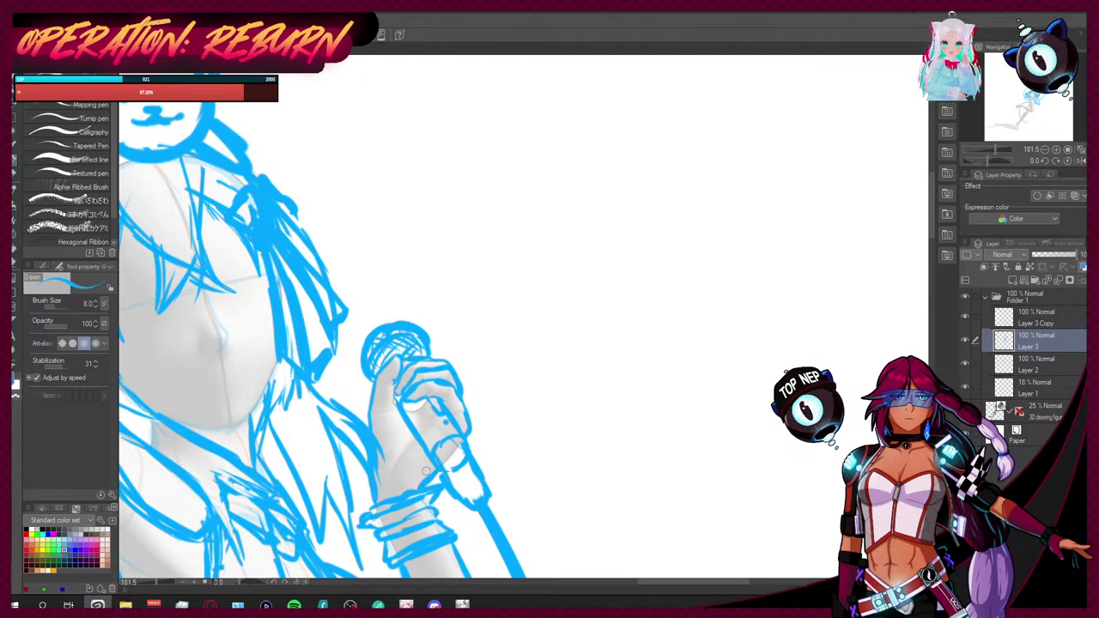
Step: Erase the microphone handle lines that overlap the gripping fingers on Layer 3 Copy, and return to Layer 3 with the G-pen
key(e)
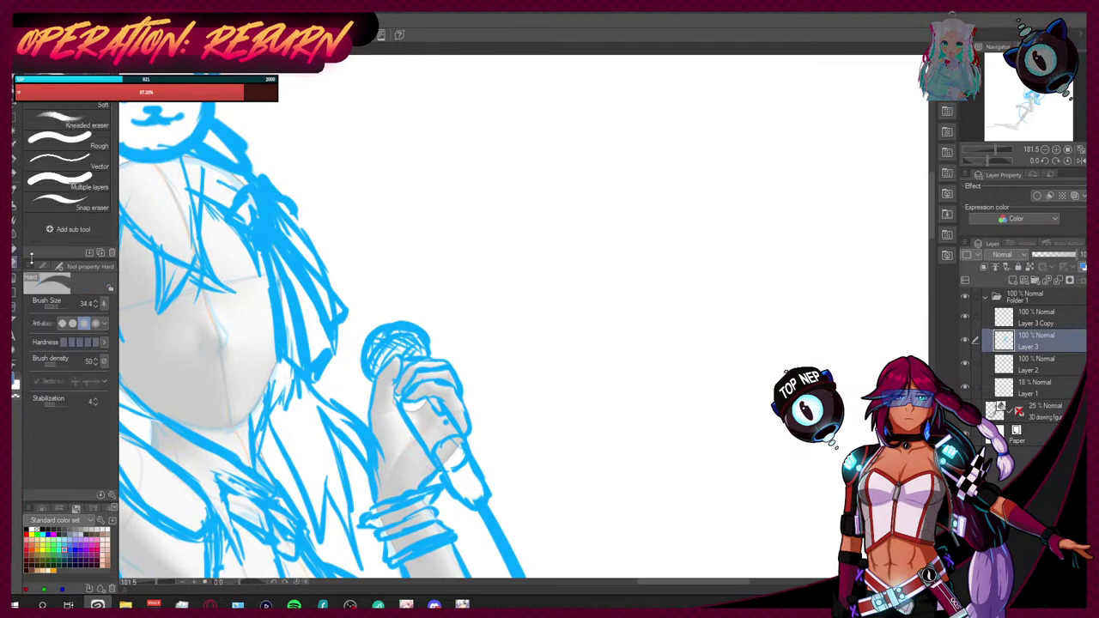
click(1030, 323)
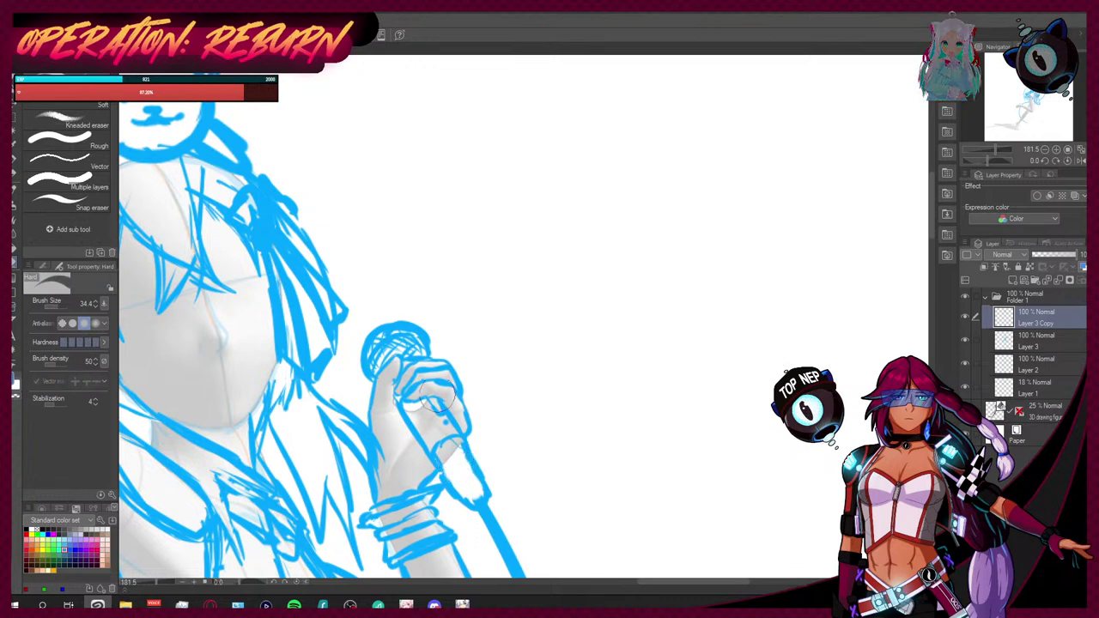
key(p)
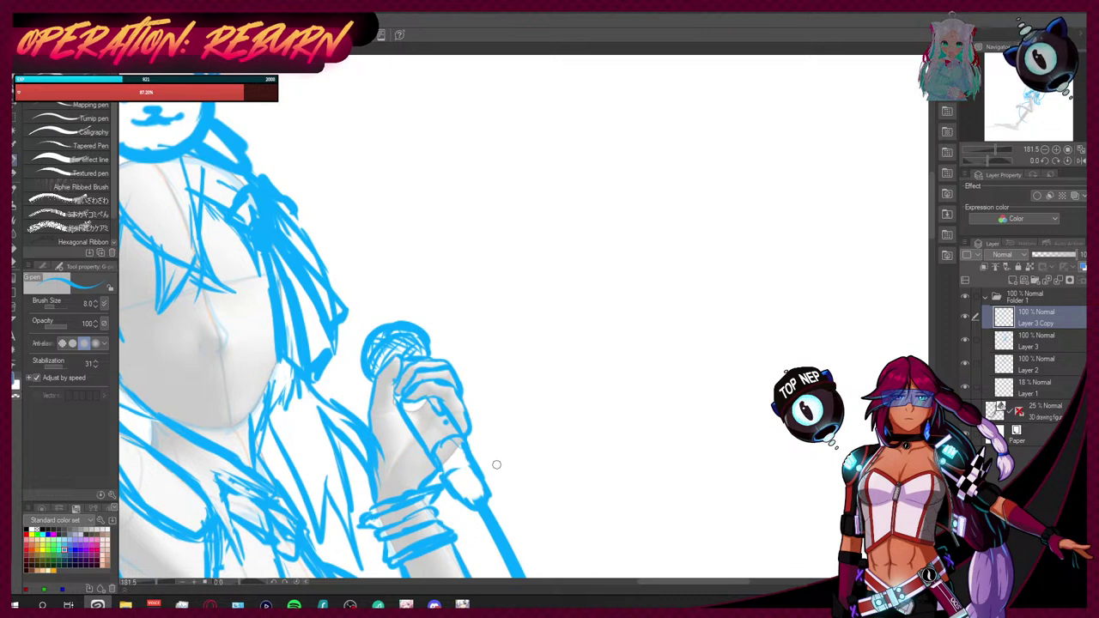
key(alt+bracketleft)
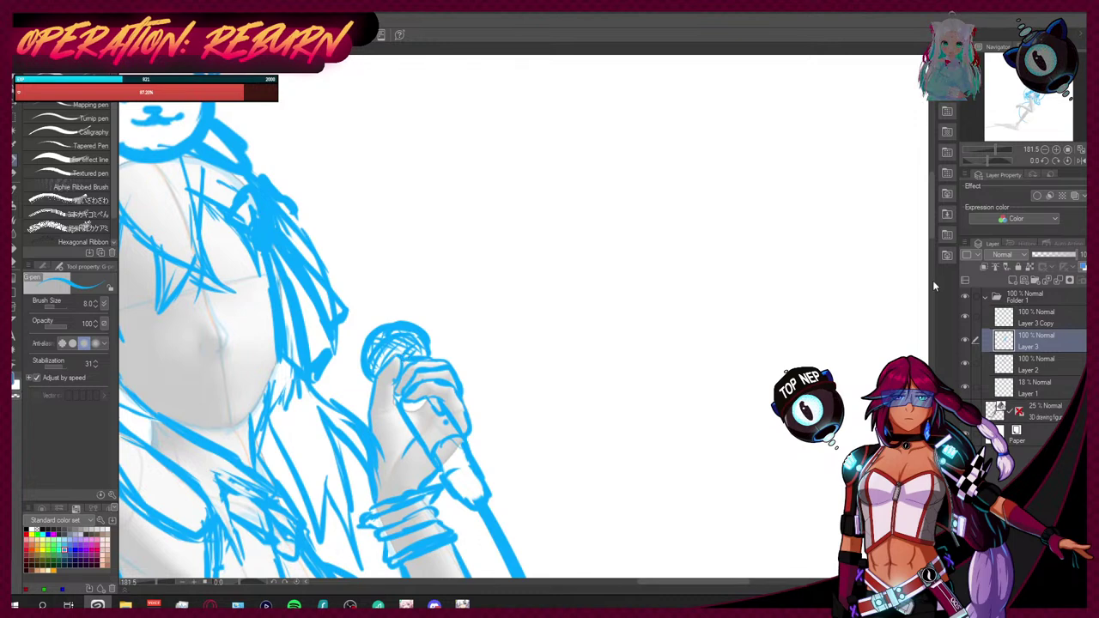
Step: Hide the 3D drawing figure and check the bare line sketch from the cat down to the feet
scroll(932, 280, down, 10)
scroll(927, 283, down, 2)
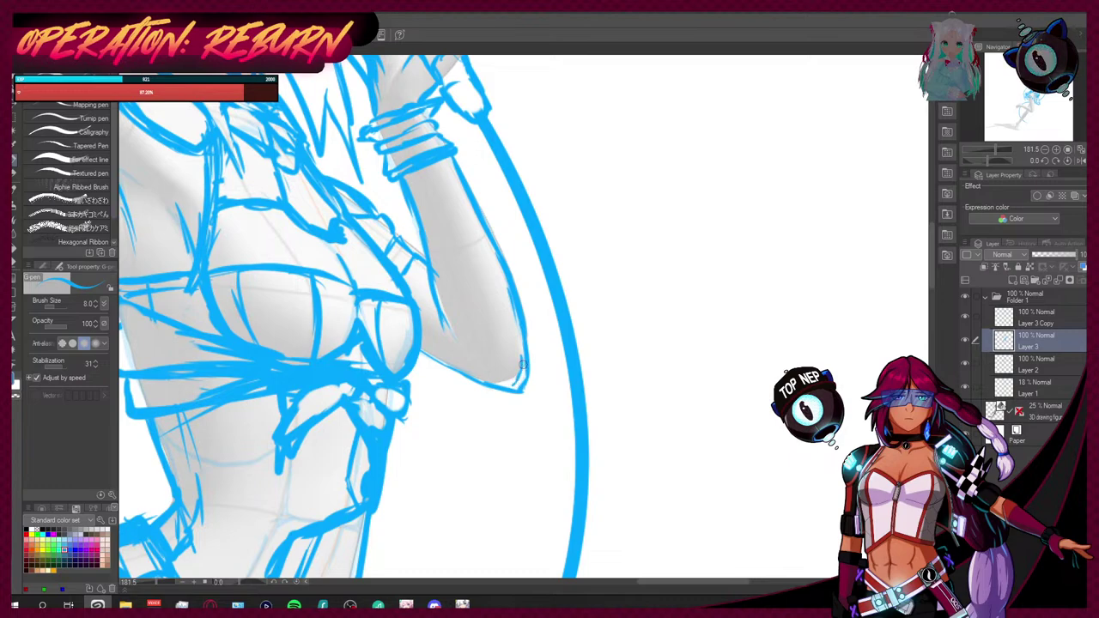
scroll(521, 364, down, 5)
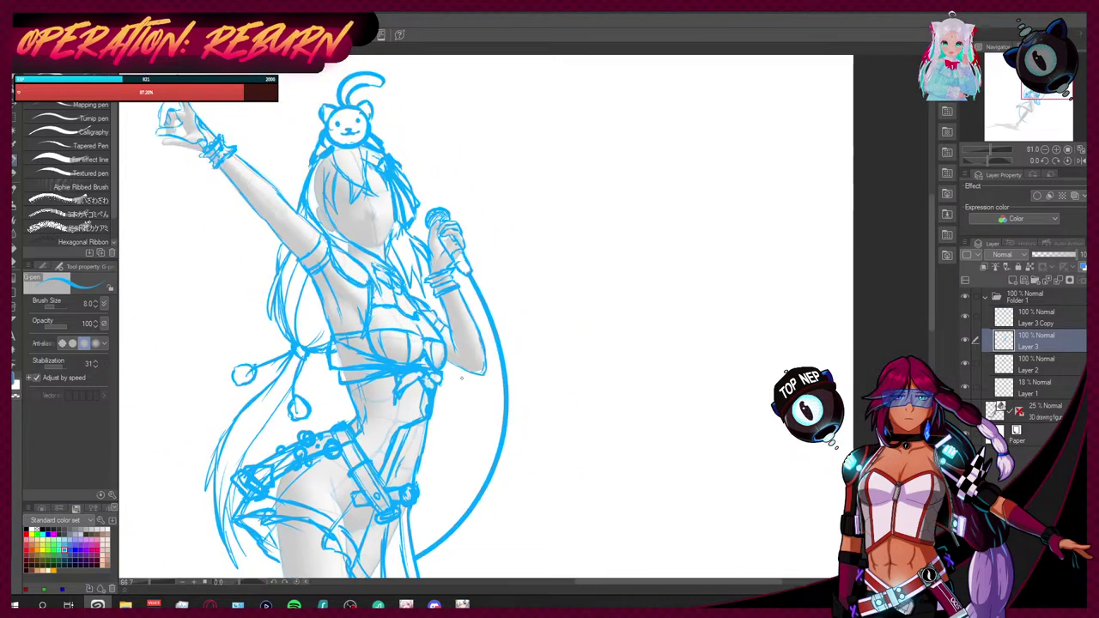
scroll(461, 383, up, 1)
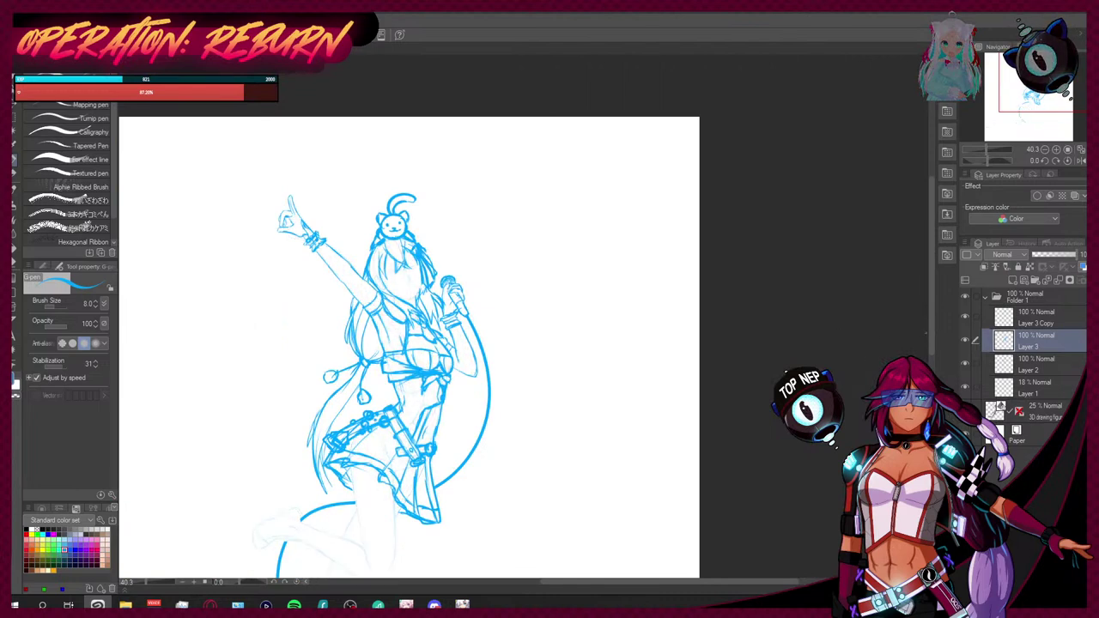
scroll(629, 407, down, 5)
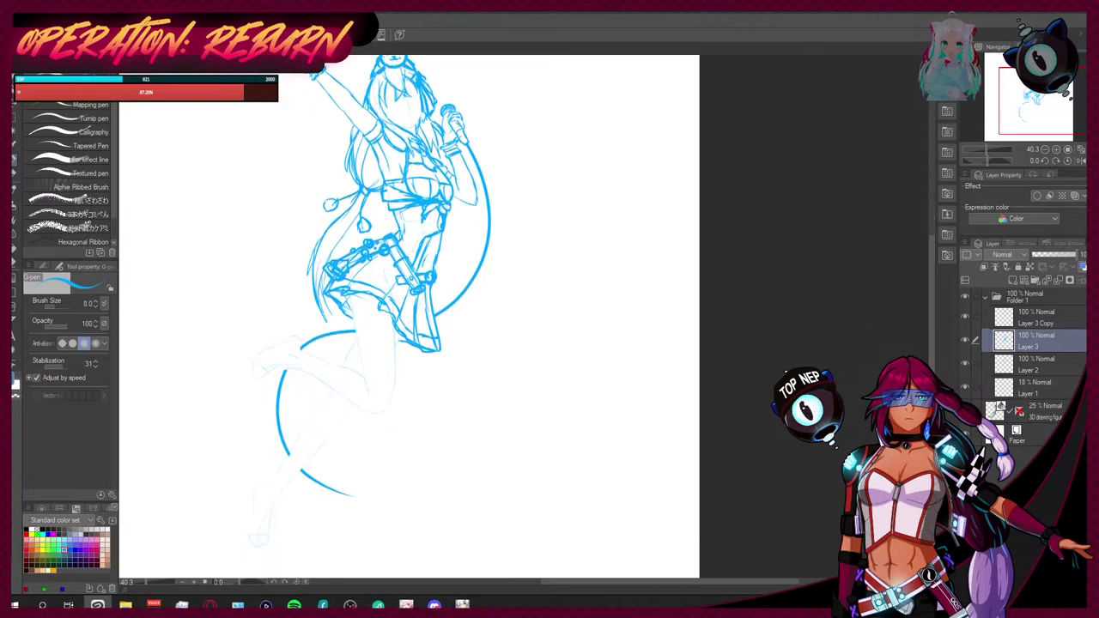
scroll(275, 266, down, 3)
scroll(297, 269, up, 3)
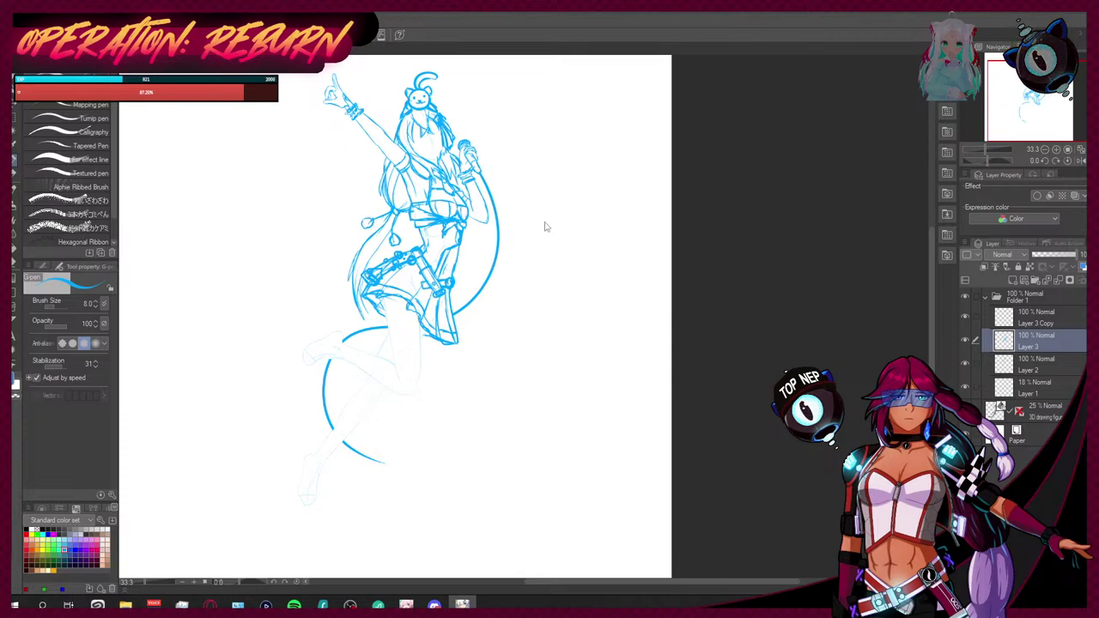
Step: Examine the legs and footwear in the reference illustration and the outfits in the six-character lineup, and return to the sketch
scroll(391, 360, up, 4)
scroll(386, 379, up, 5)
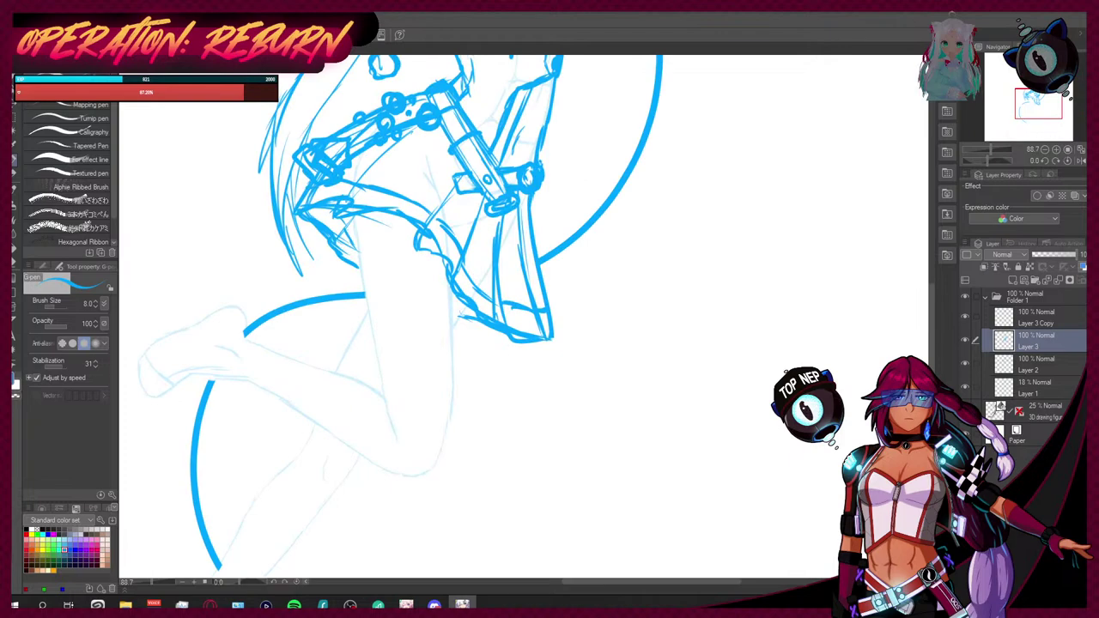
click(354, 48)
drag(932, 283, 932, 324)
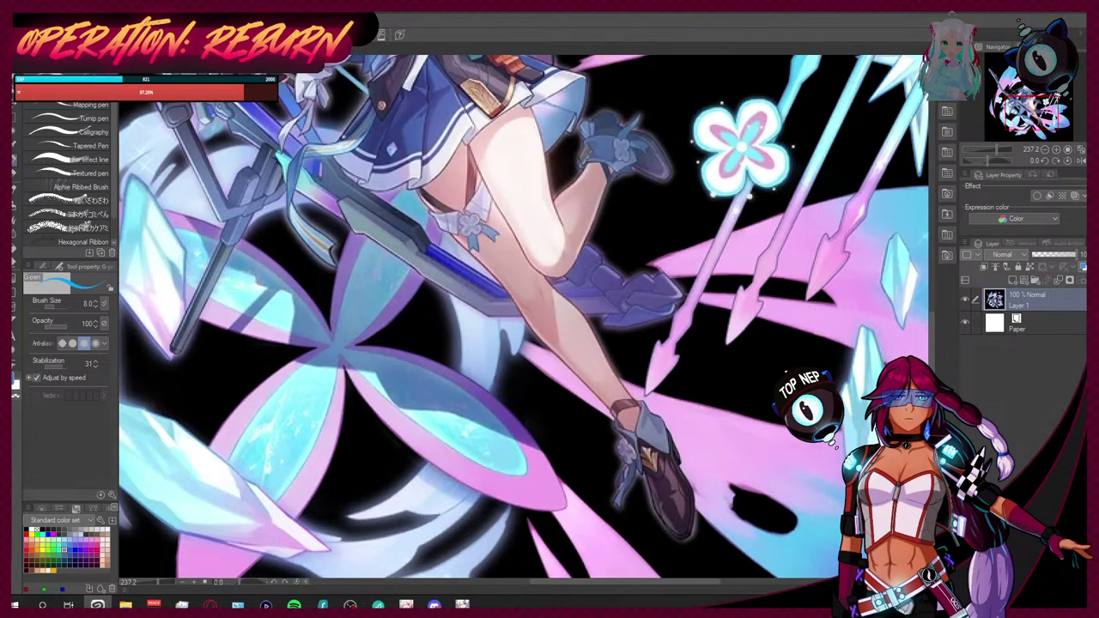
key(ctrl+Tab)
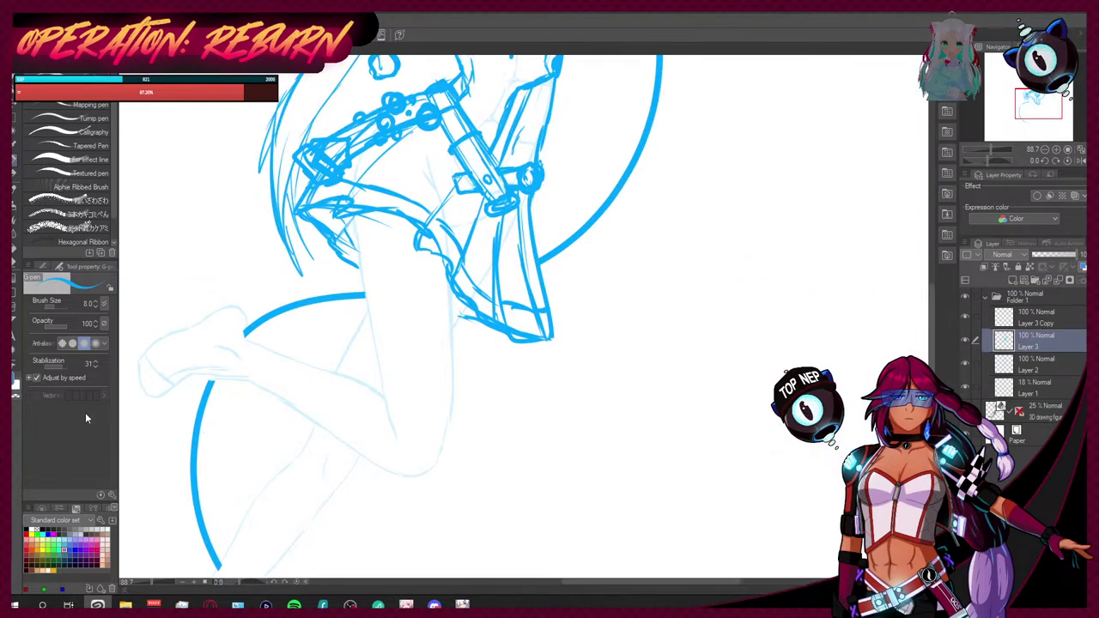
scroll(937, 304, up, 4)
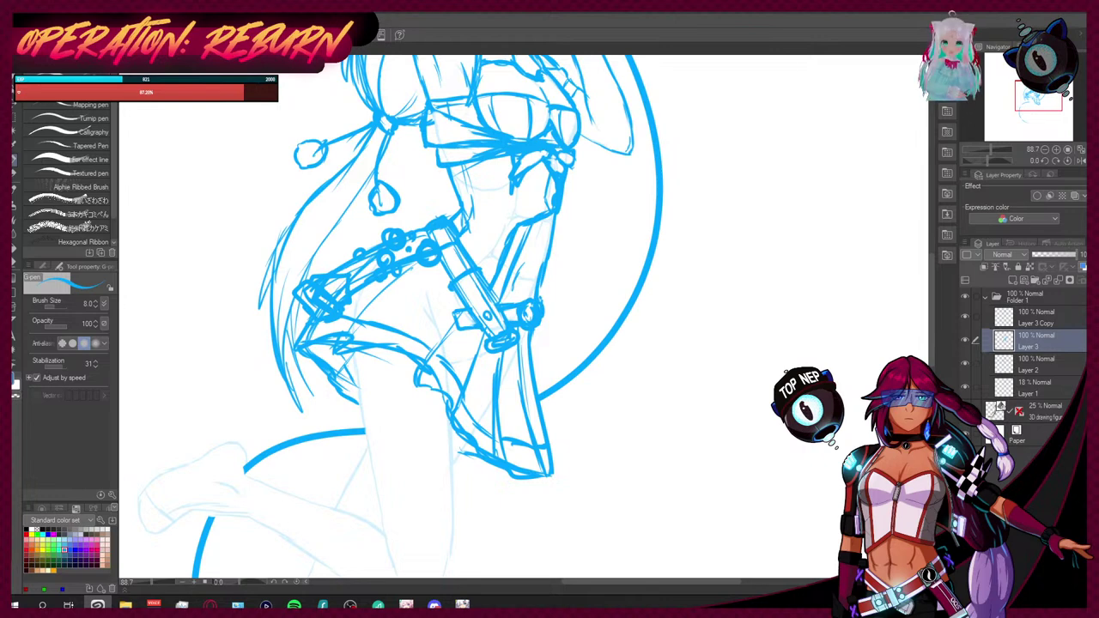
key(ctrl+Tab)
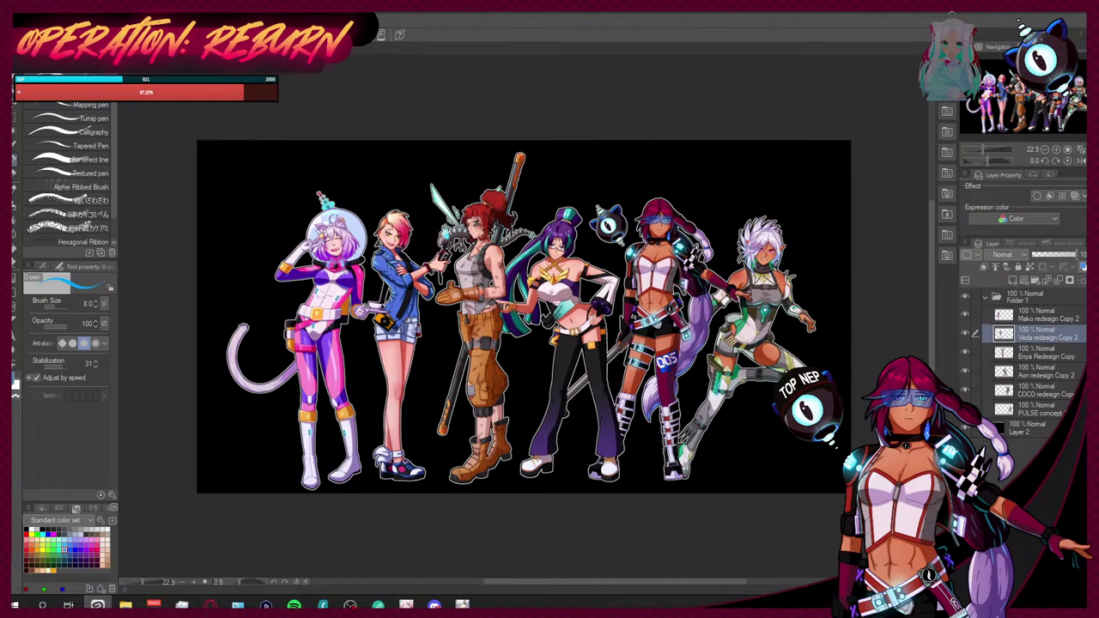
key(ctrl+Tab)
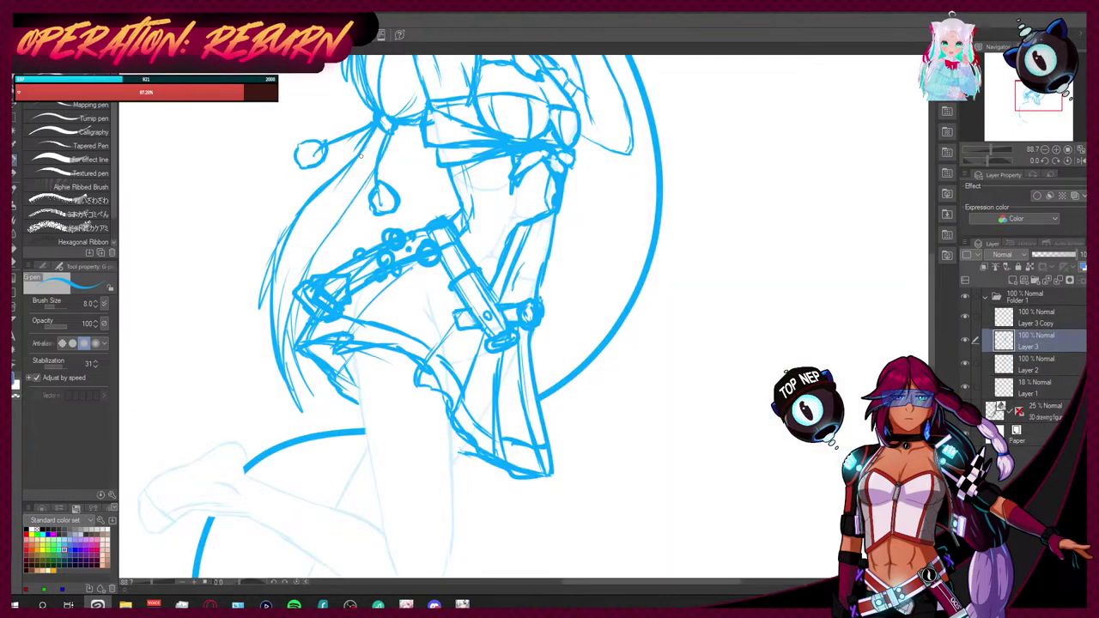
Step: Try out paired vertical strokes with crossing lines on the blank canvas beside the figure, and erase them
scroll(332, 149, down, 6)
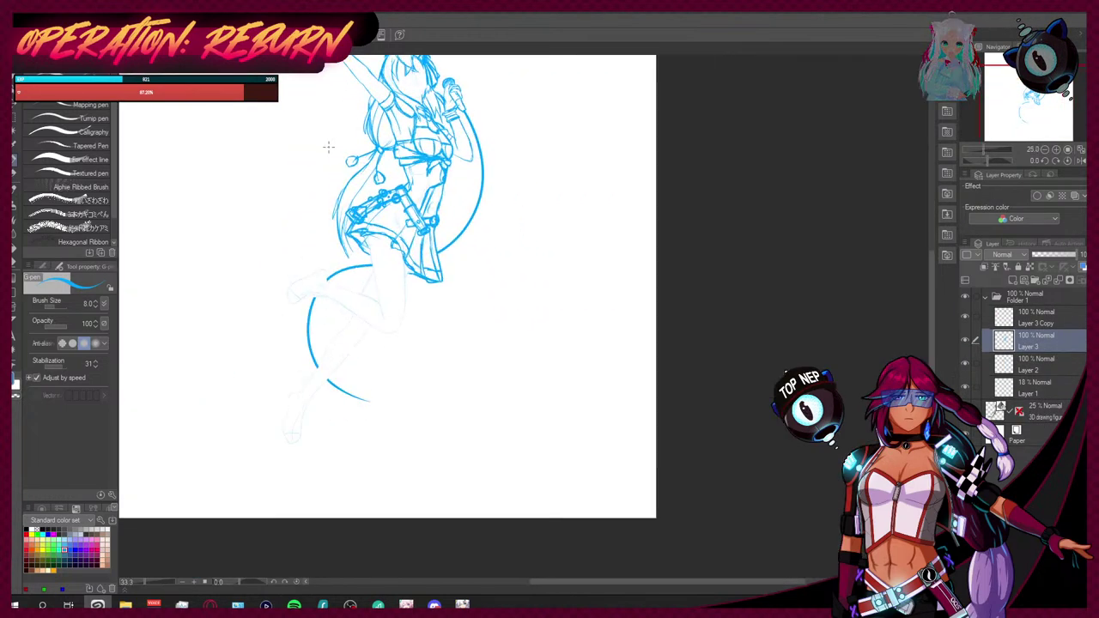
scroll(331, 150, up, 2)
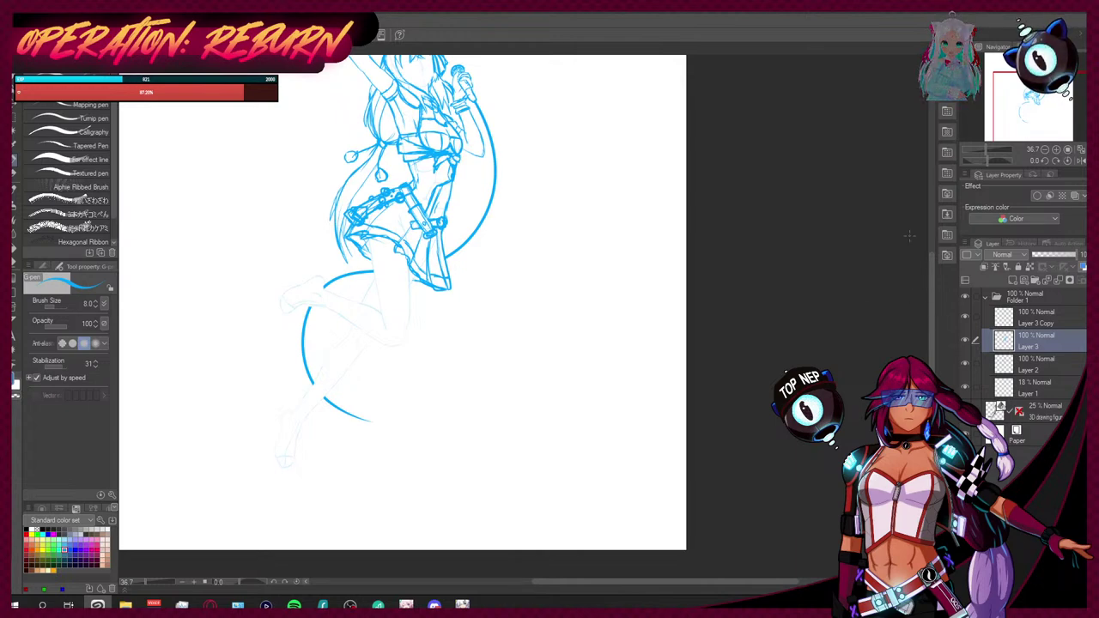
mouse_move(610, 244)
mouse_down()
mouse_move(613, 307)
mouse_move(613, 294)
mouse_move(615, 308)
mouse_move(641, 302)
mouse_up()
drag(644, 248, 645, 316)
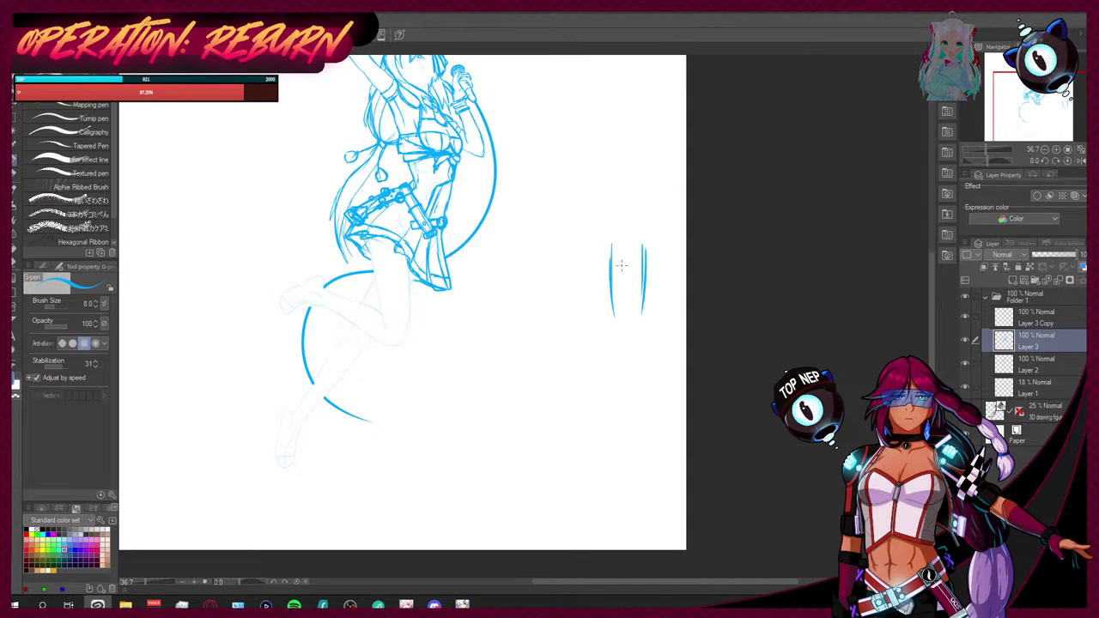
mouse_move(589, 258)
mouse_down()
mouse_move(658, 253)
mouse_move(634, 275)
mouse_move(658, 274)
mouse_up()
drag(650, 269, 671, 268)
key(e)
mouse_move(594, 259)
mouse_down()
mouse_move(662, 250)
mouse_move(666, 263)
mouse_move(601, 329)
mouse_up()
key(bracketright)
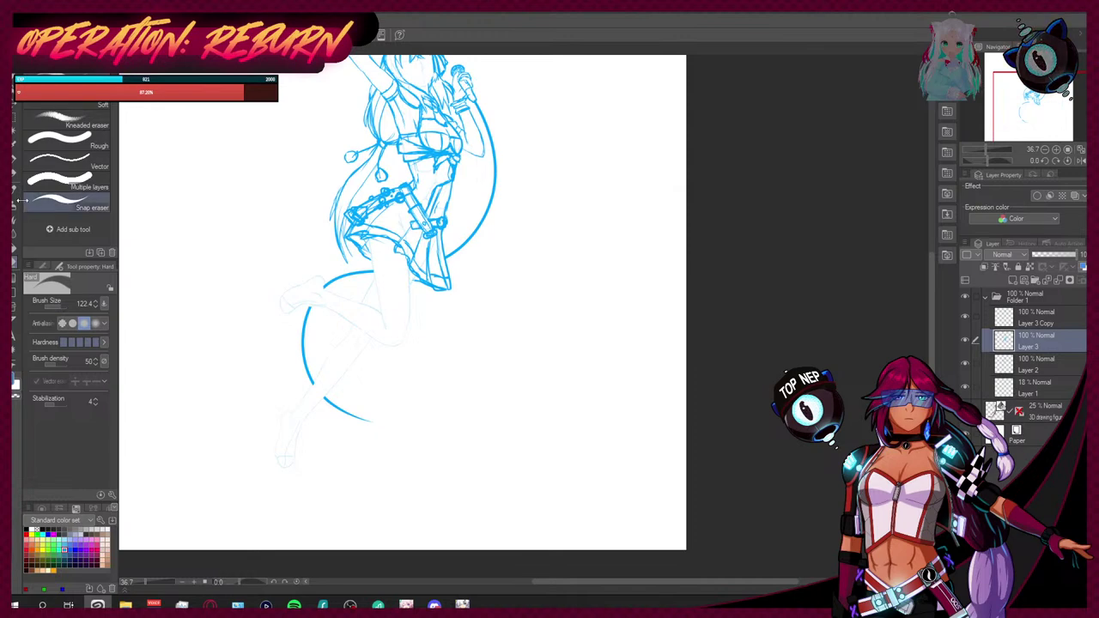
key(p)
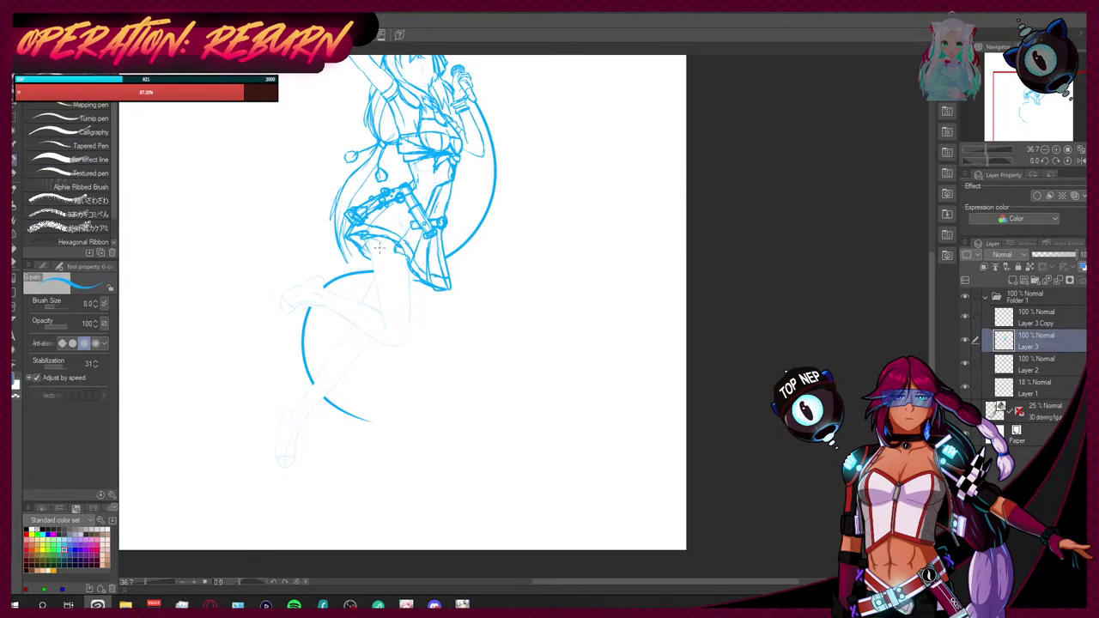
scroll(351, 254, up, 1)
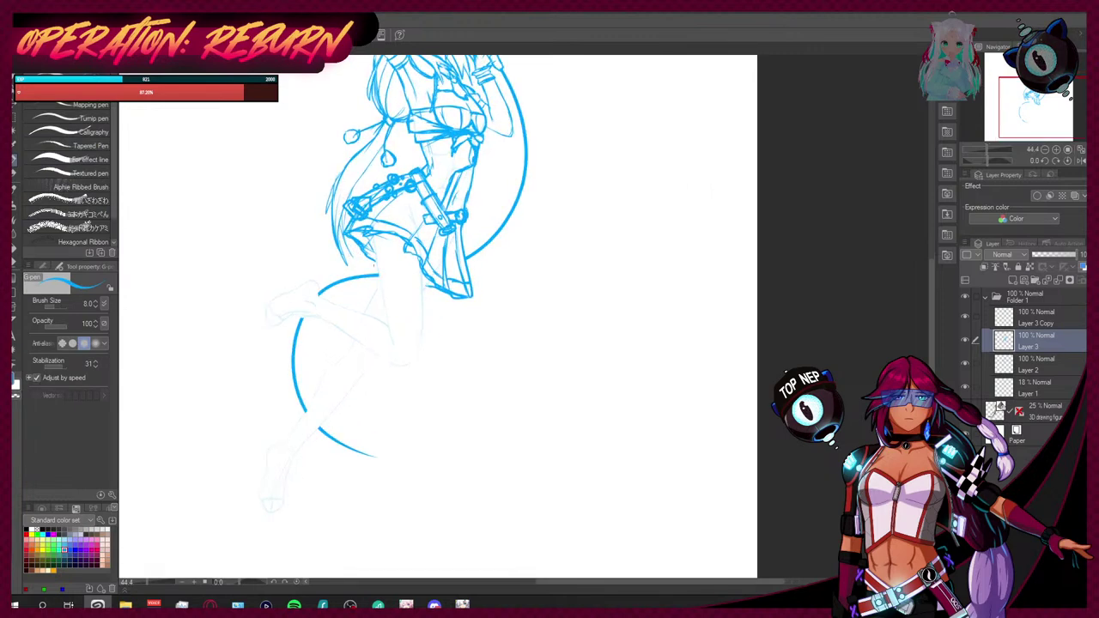
scroll(314, 271, up, 1)
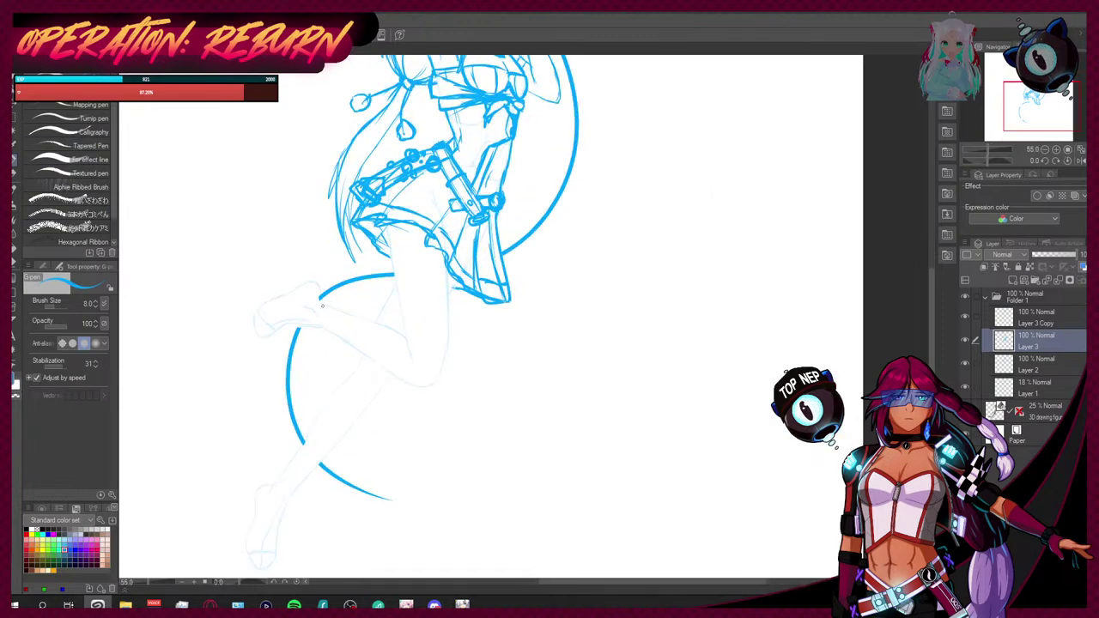
drag(932, 356, 934, 320)
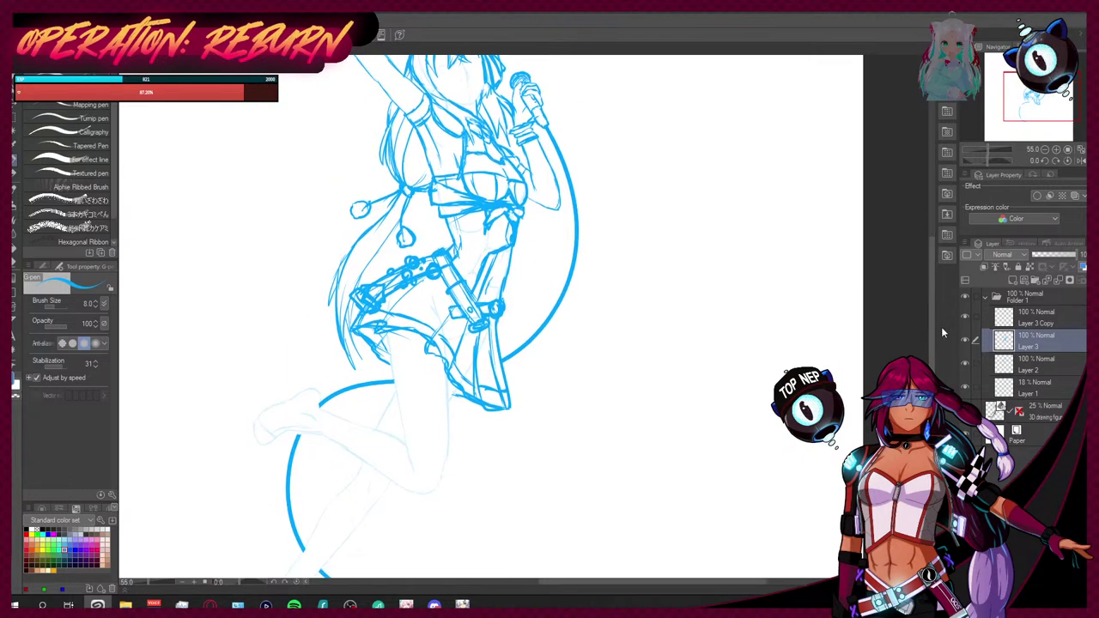
drag(933, 342, 933, 319)
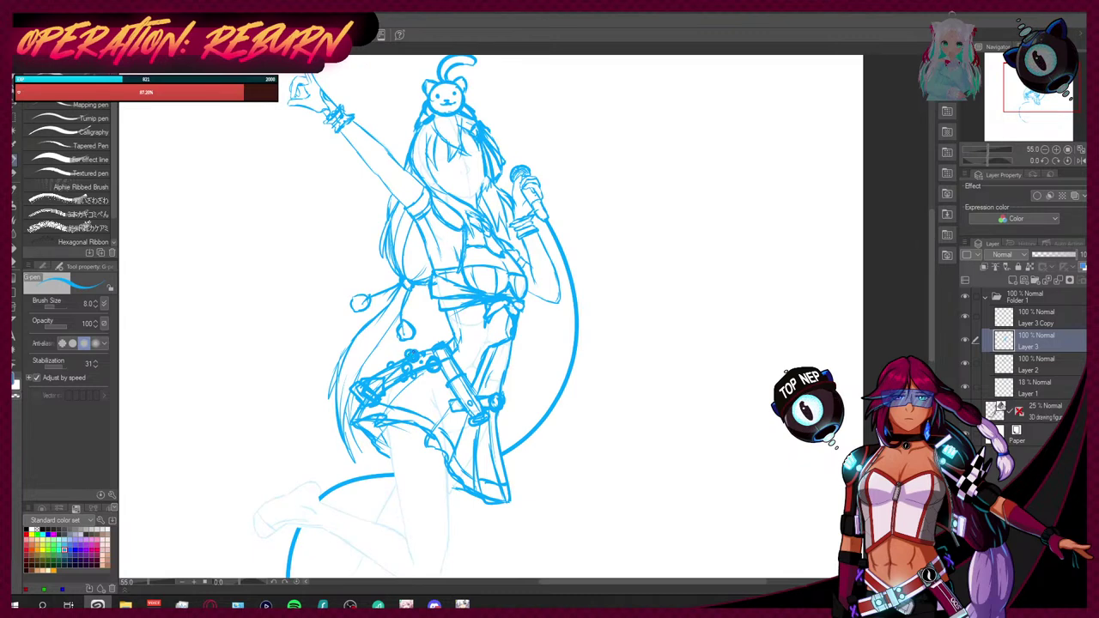
Step: Examine the legs in the reference illustration, marking the thigh with a stroke and undoing it, and return to the sketch
mouse_move(415, 355)
mouse_down()
mouse_move(428, 340)
mouse_move(429, 354)
mouse_up()
scroll(927, 312, down, 3)
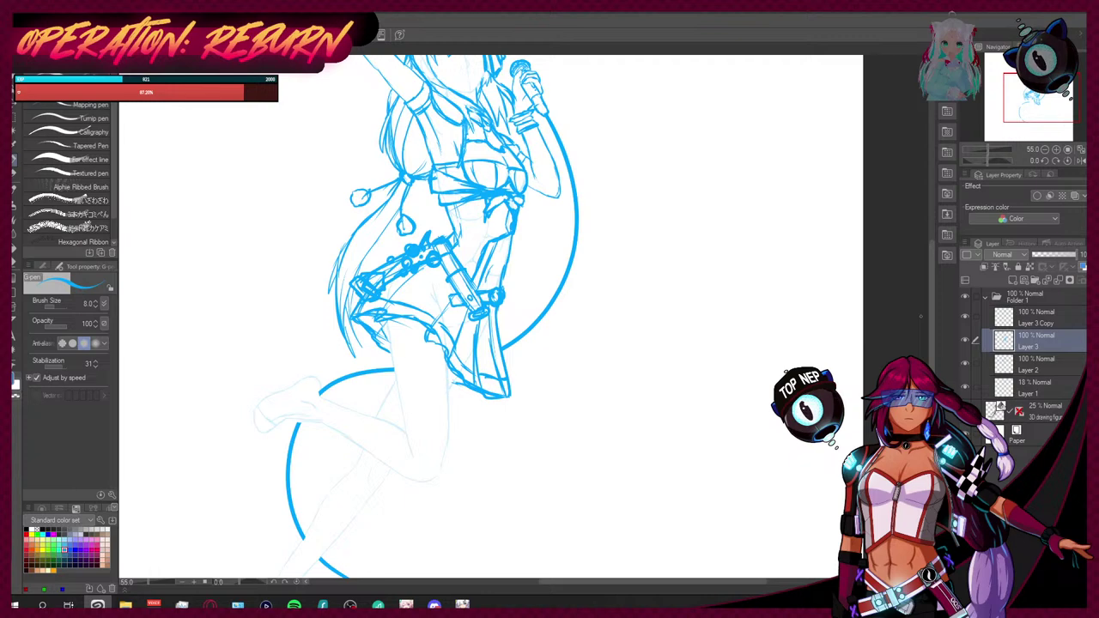
scroll(930, 335, down, 2)
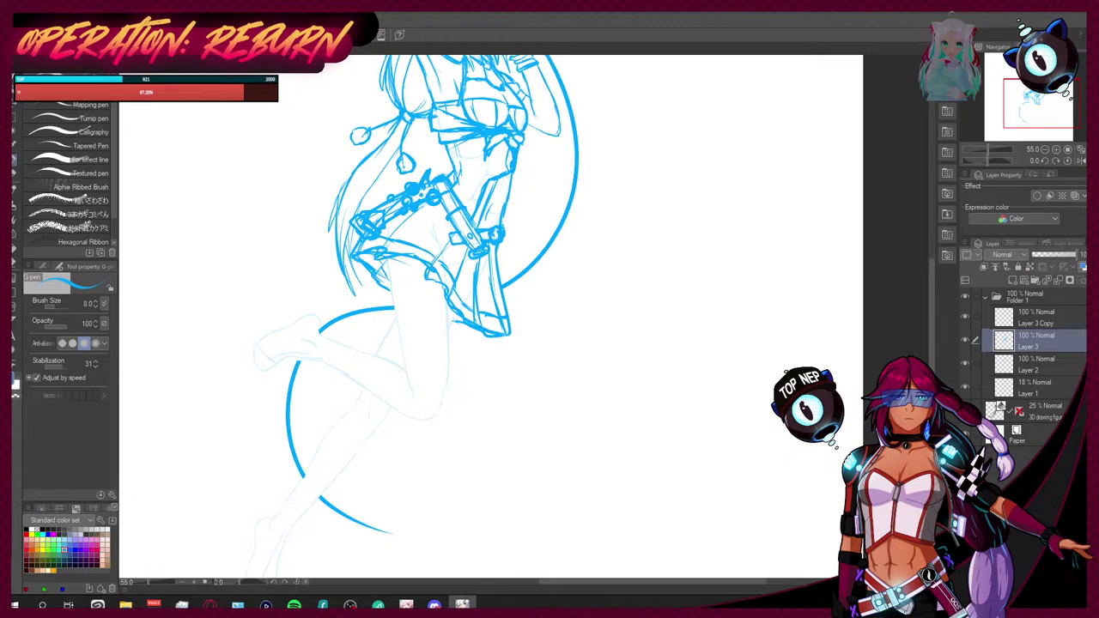
key(ctrl+Tab)
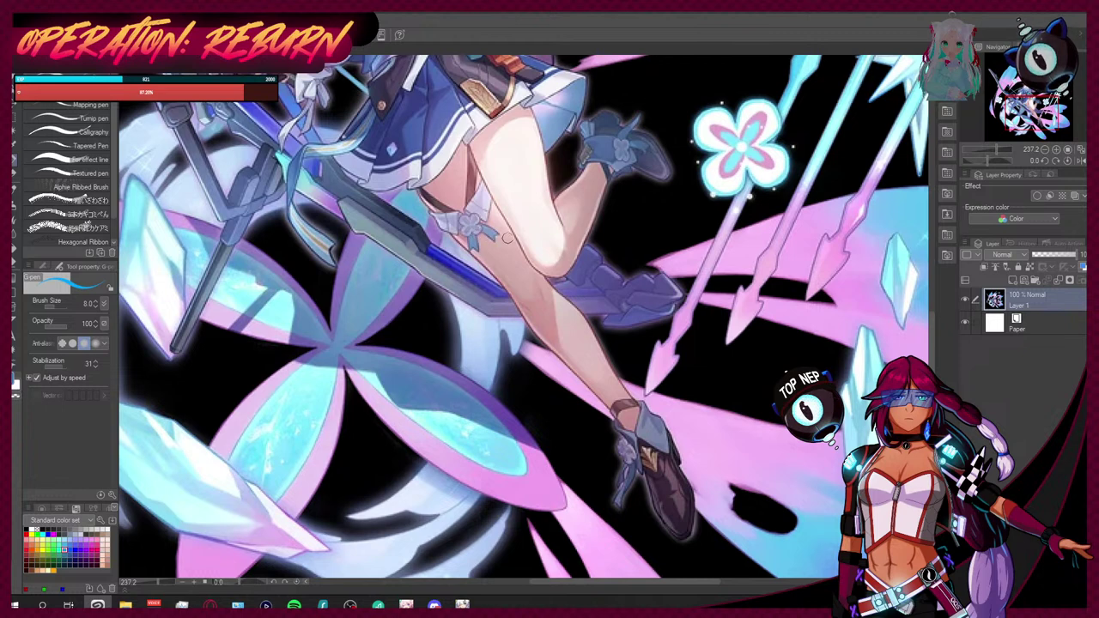
drag(526, 196, 504, 206)
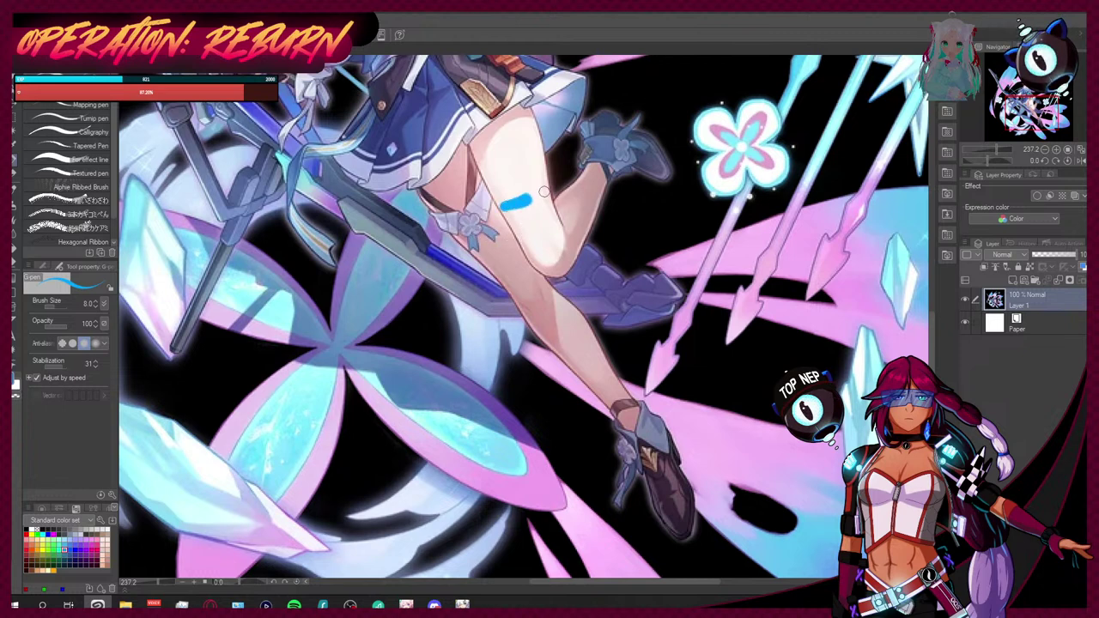
key(ctrl+z)
key(ctrl+Tab)
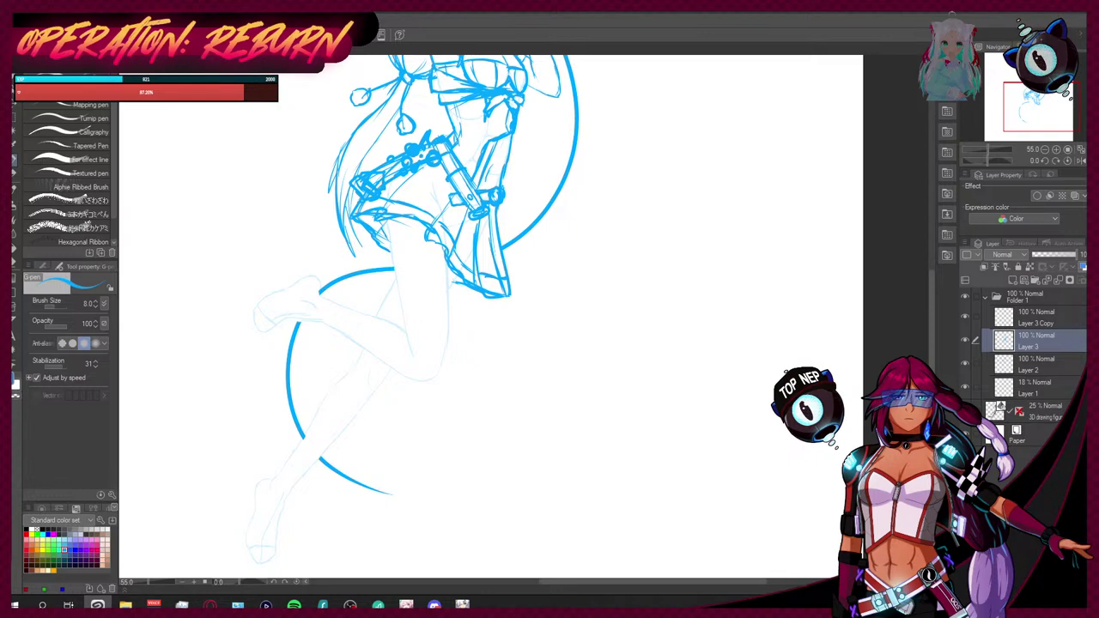
key(ctrl+Tab)
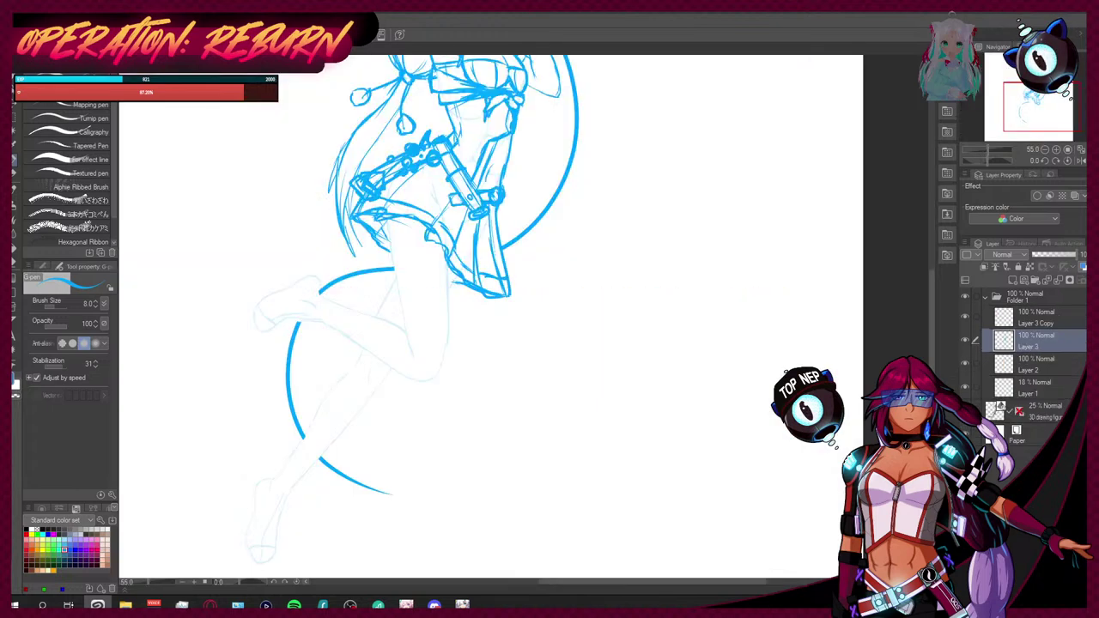
Step: Outline the sole, toe and heel of the raised back foot with the G-pen on Layer 3
mouse_move(261, 300)
mouse_down()
mouse_move(252, 333)
mouse_move(283, 323)
mouse_move(273, 297)
mouse_move(309, 276)
mouse_up()
mouse_move(307, 278)
mouse_down()
mouse_move(323, 277)
mouse_move(318, 296)
mouse_up()
scroll(262, 285, up, 5)
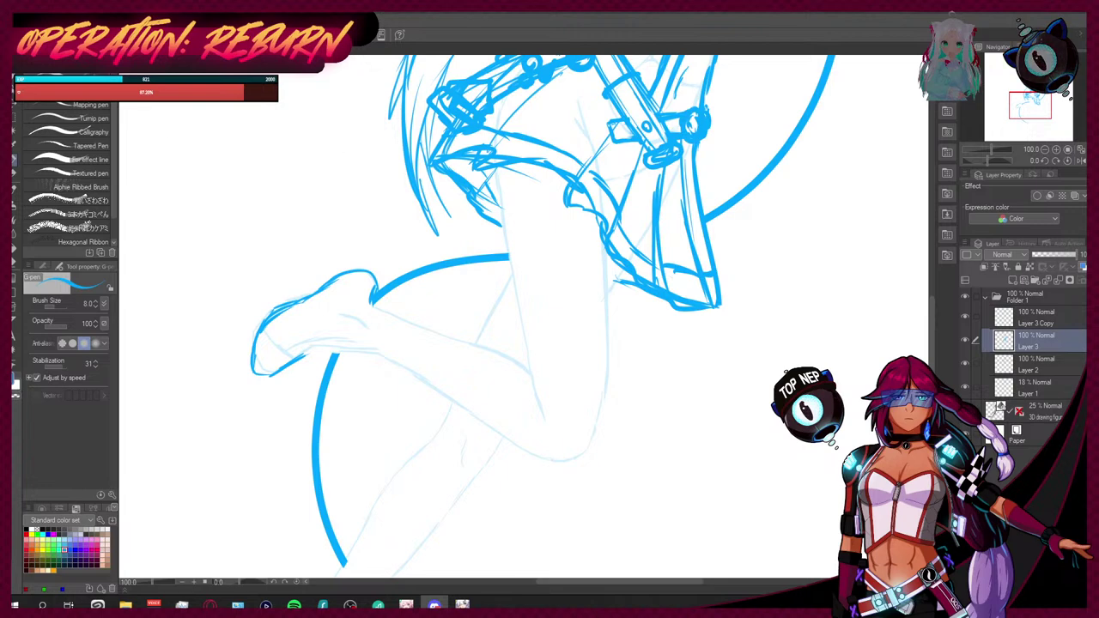
Step: Close the picture of the yellow-coated character without saving and return to the singer sketch
click(19, 35)
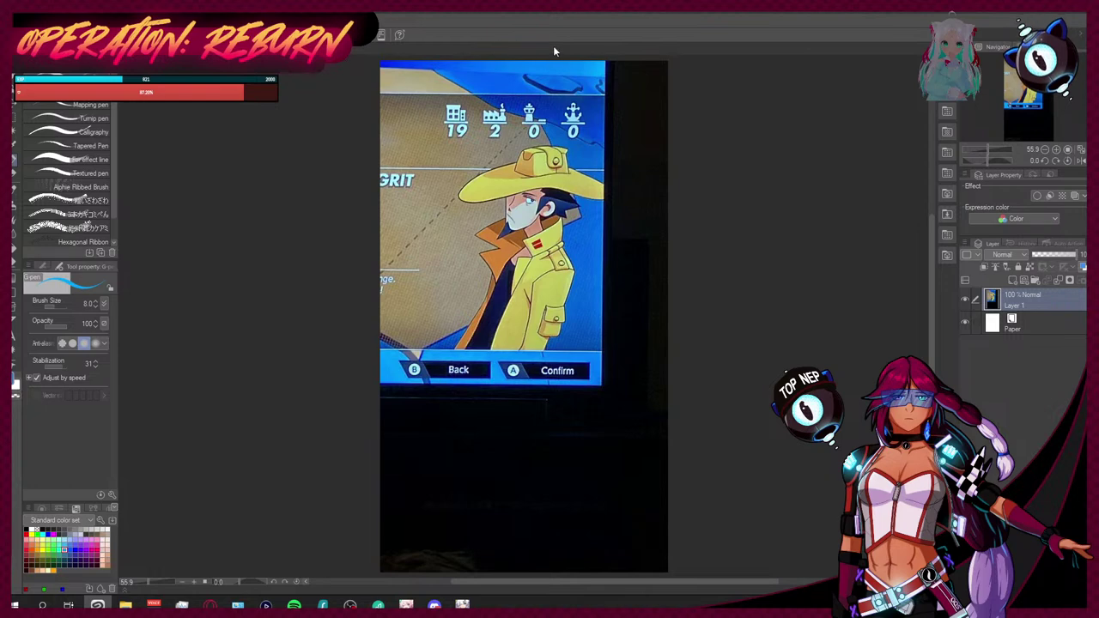
key(ctrl+w)
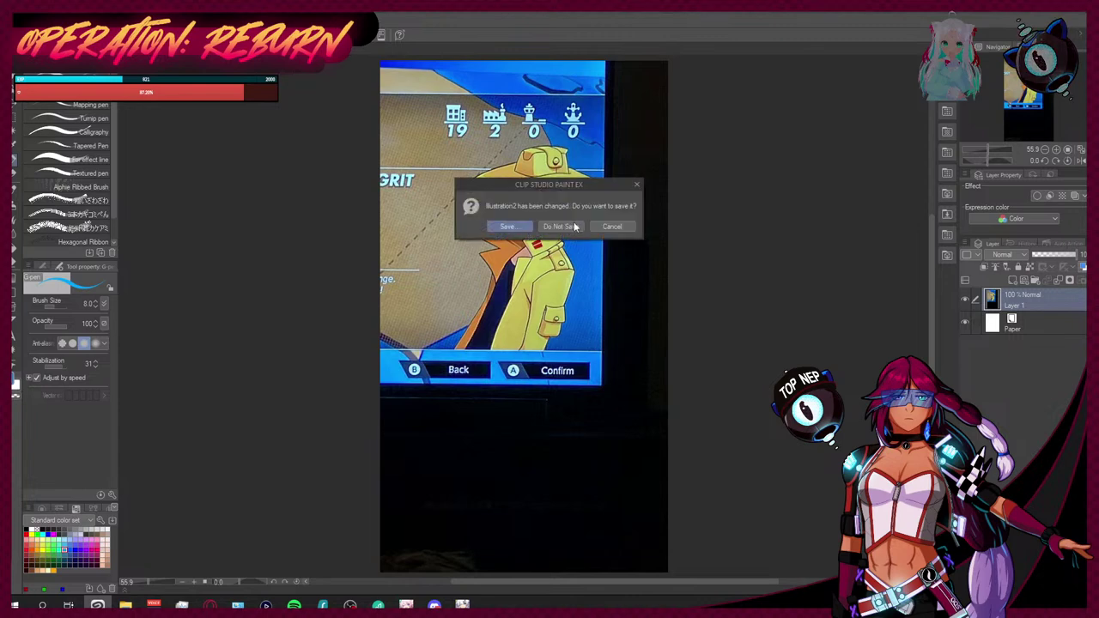
click(559, 226)
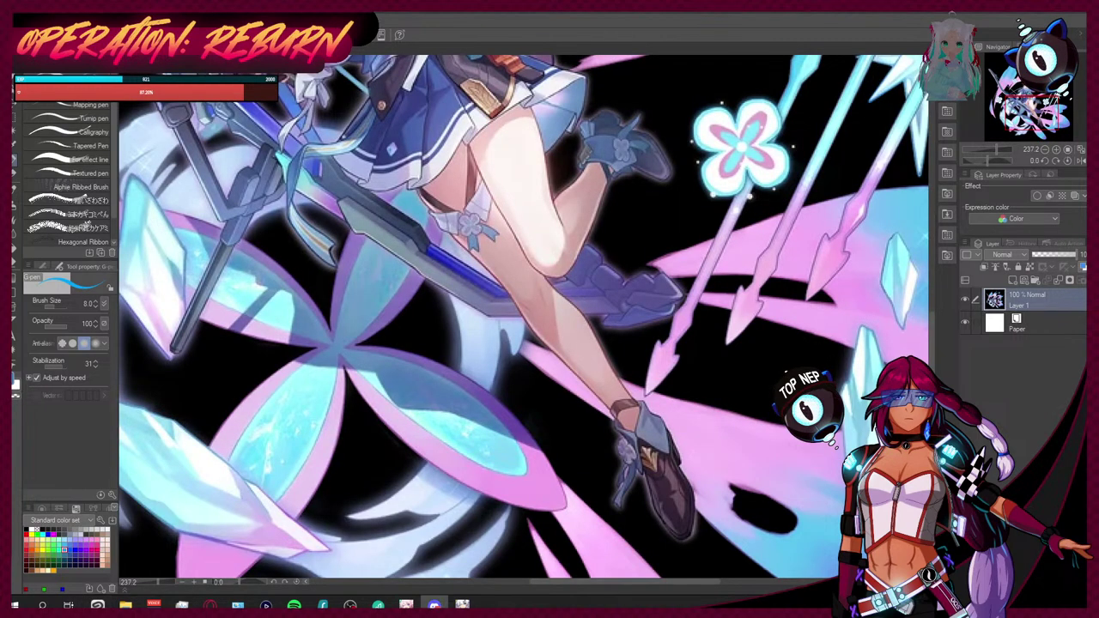
key(ctrl+w)
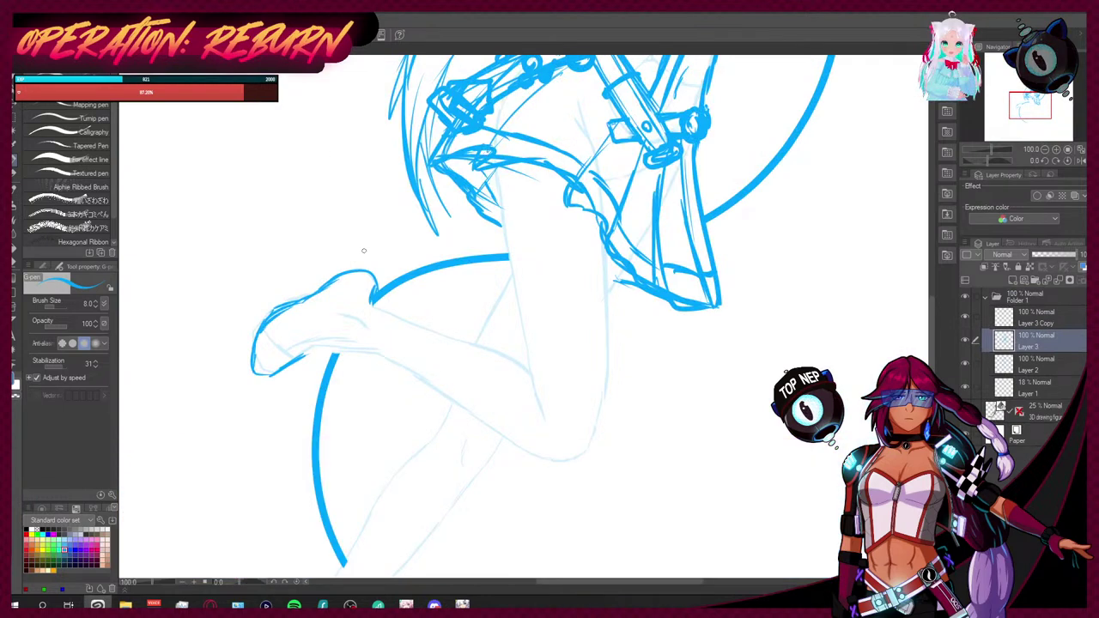
Step: Add a small heel block to the raised shoe and compare it with the footwear in the reference illustration
scroll(324, 309, up, 3)
scroll(320, 313, up, 2)
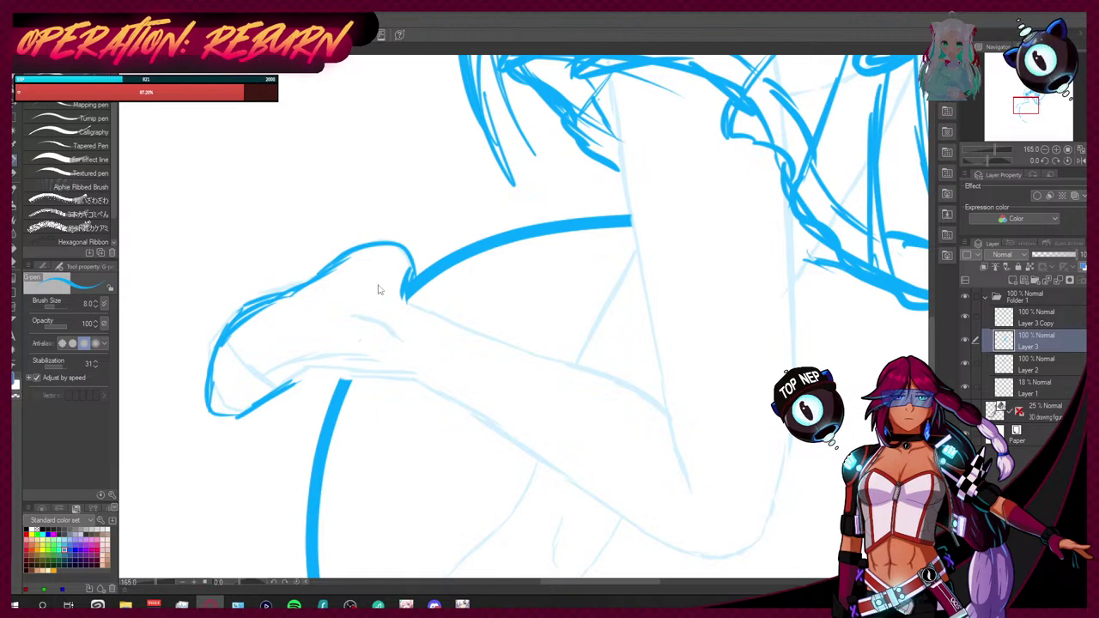
mouse_move(391, 234)
mouse_down()
mouse_move(366, 223)
mouse_move(400, 243)
mouse_move(362, 252)
mouse_move(340, 232)
mouse_move(369, 225)
mouse_move(346, 230)
mouse_move(359, 259)
mouse_up()
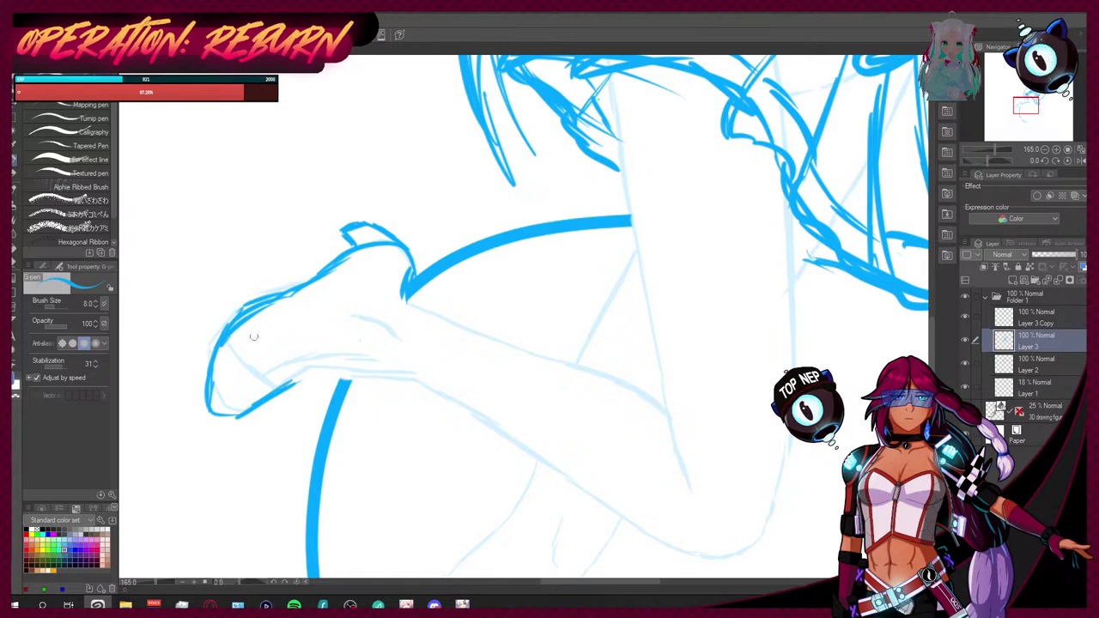
click(291, 45)
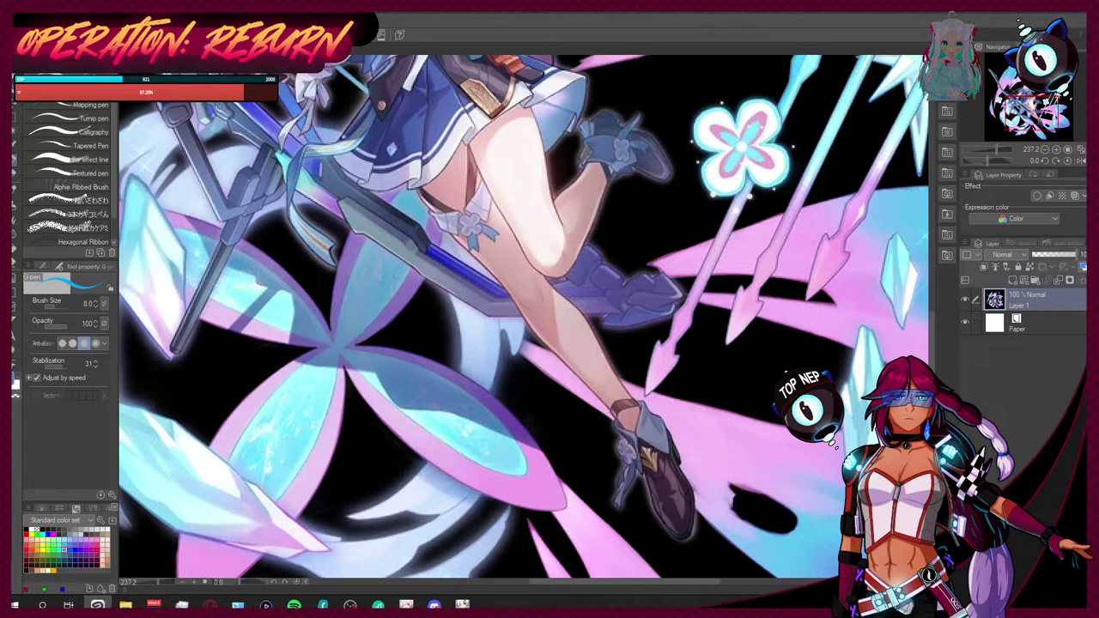
key(ctrl+Tab)
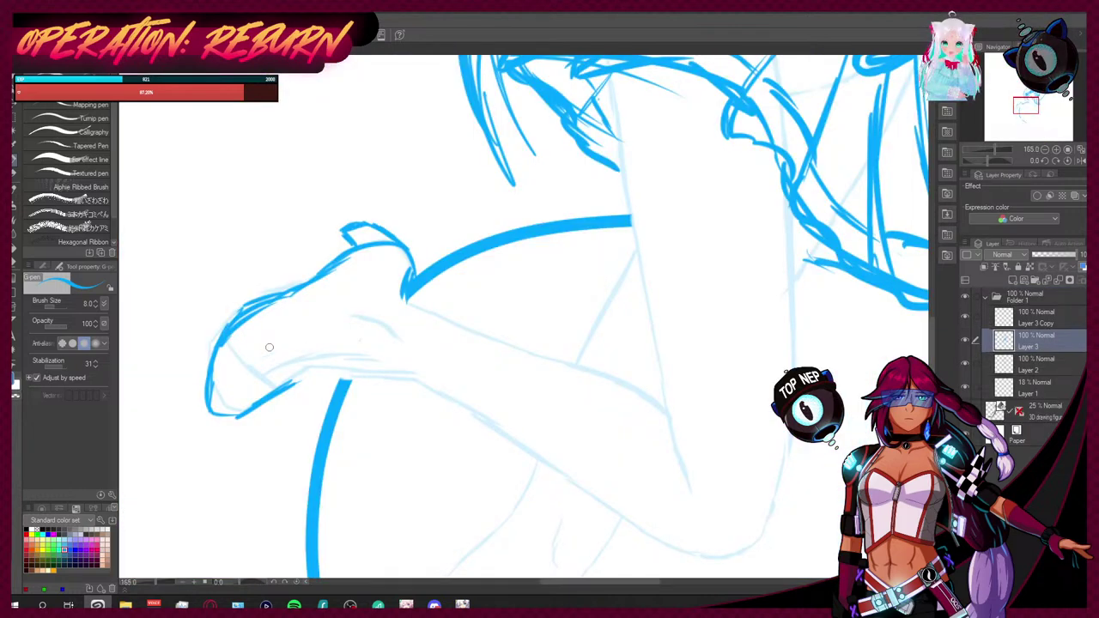
Step: Draw a slanted opening across the raised leg's ankle with short lines running up both sides of the calf
scroll(269, 347, down, 5)
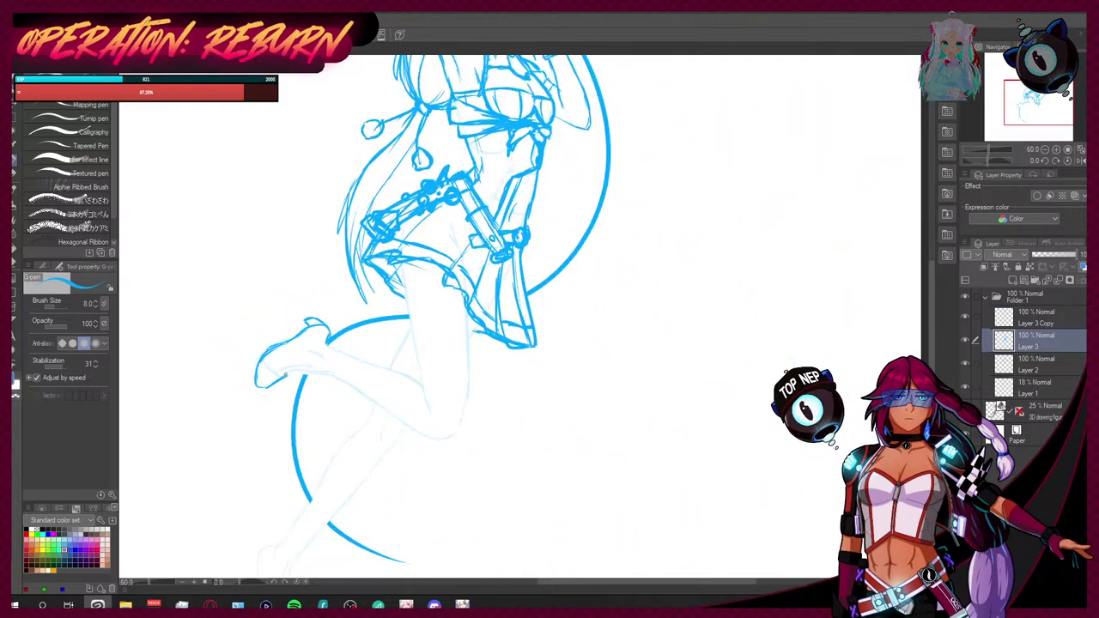
scroll(301, 424, up, 4)
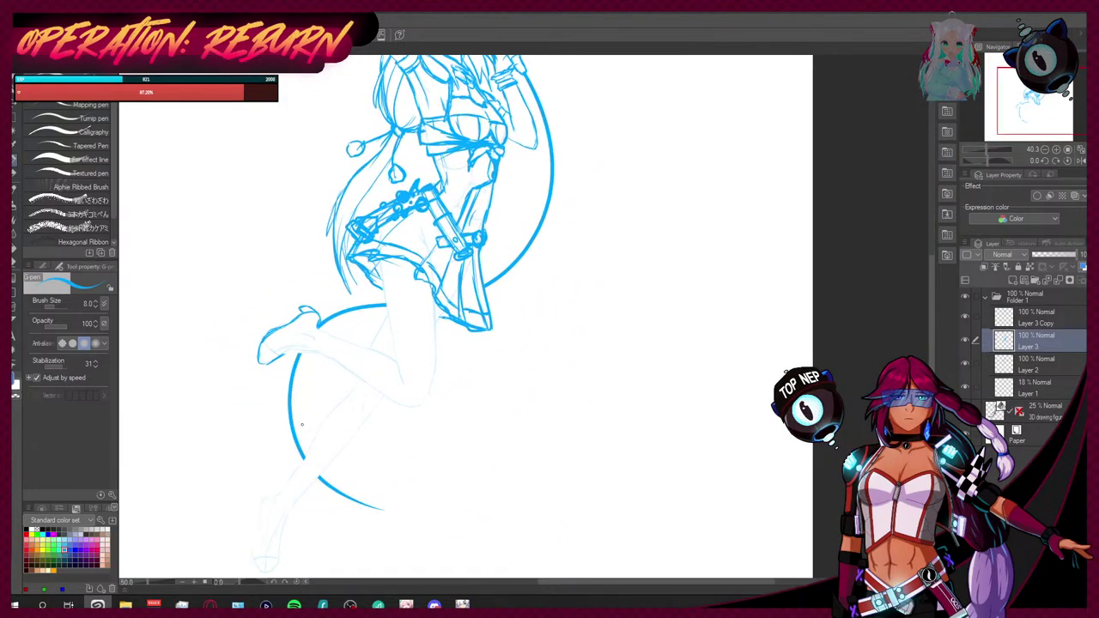
scroll(301, 424, up, 3)
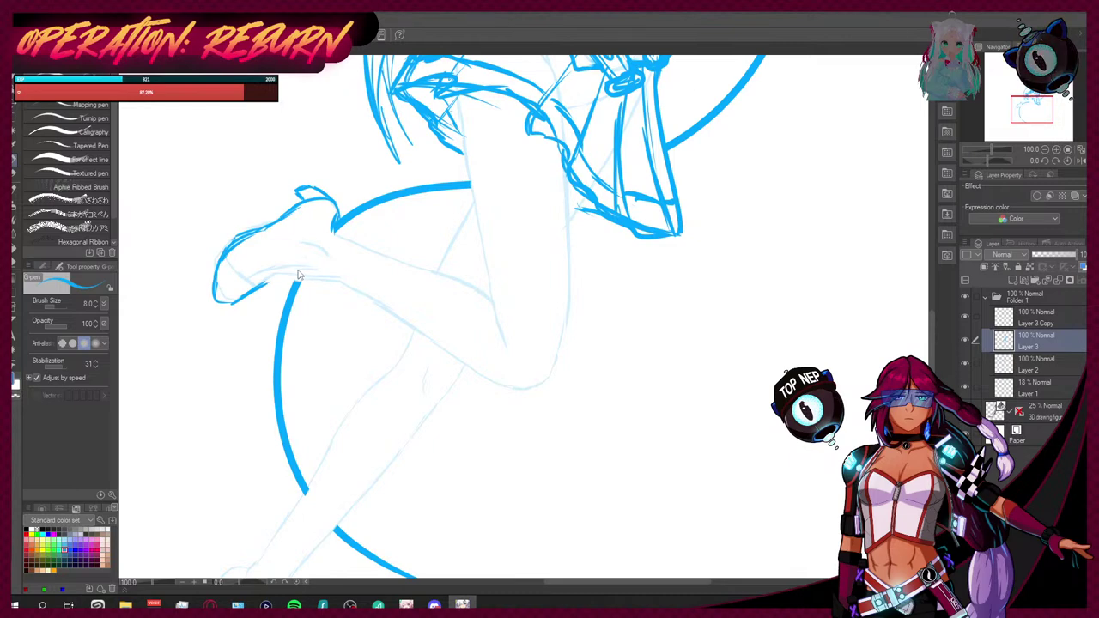
drag(313, 273, 341, 240)
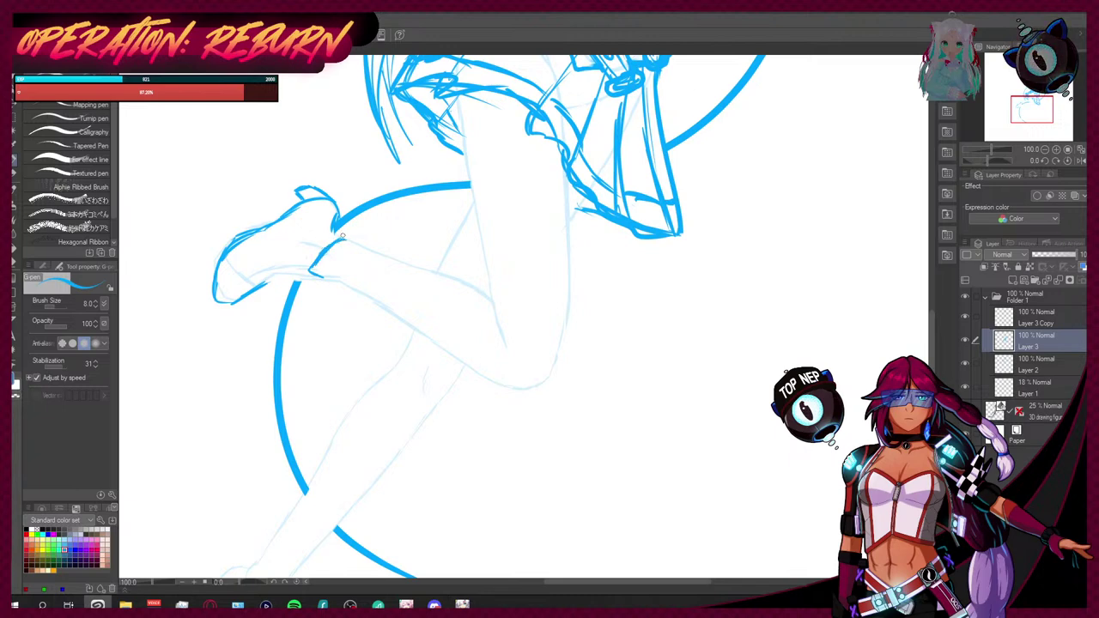
drag(312, 274, 356, 286)
drag(346, 237, 381, 253)
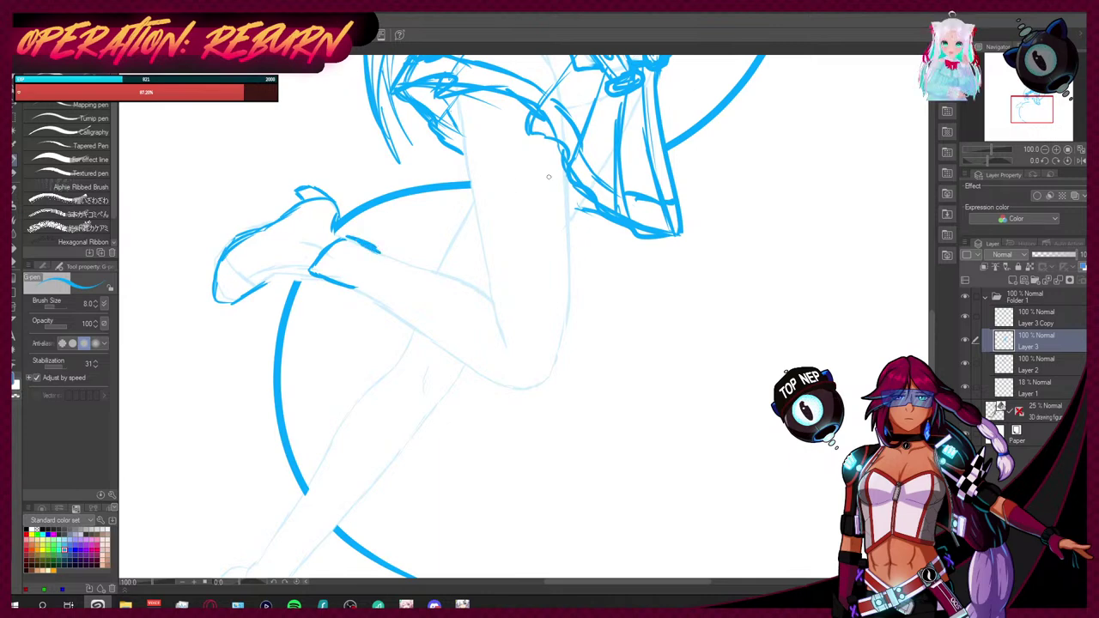
Step: Draw a band around the front thigh below the skirt, with a wavy lower edge ending in a small ring
mouse_move(466, 168)
mouse_down()
mouse_move(523, 161)
mouse_move(549, 168)
mouse_move(559, 191)
mouse_move(554, 173)
mouse_move(571, 185)
mouse_move(469, 160)
mouse_move(494, 151)
mouse_move(565, 192)
mouse_up()
mouse_move(463, 163)
mouse_down()
mouse_move(484, 180)
mouse_move(496, 173)
mouse_up()
mouse_move(489, 169)
mouse_down()
mouse_move(537, 205)
mouse_move(551, 191)
mouse_move(565, 213)
mouse_move(546, 194)
mouse_move(540, 202)
mouse_up()
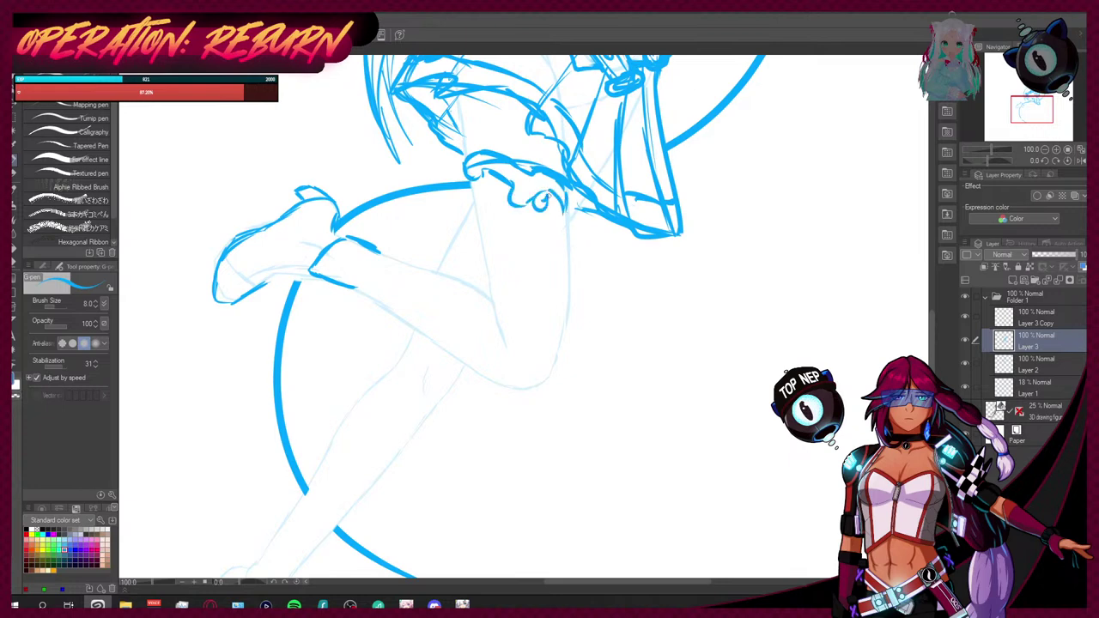
Step: Outline both sides of the front thigh from the band to the knee and add a narrow V-shaped point beneath the band
drag(470, 185, 482, 229)
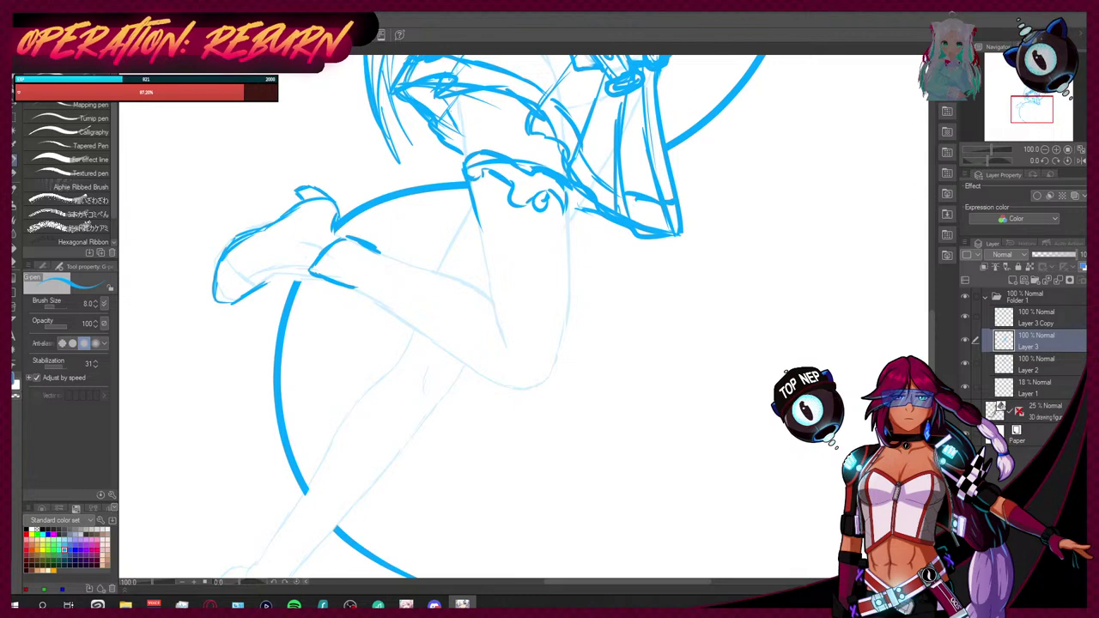
drag(474, 191, 507, 345)
drag(493, 302, 507, 345)
mouse_move(565, 208)
mouse_down()
mouse_move(562, 344)
mouse_move(550, 378)
mouse_up()
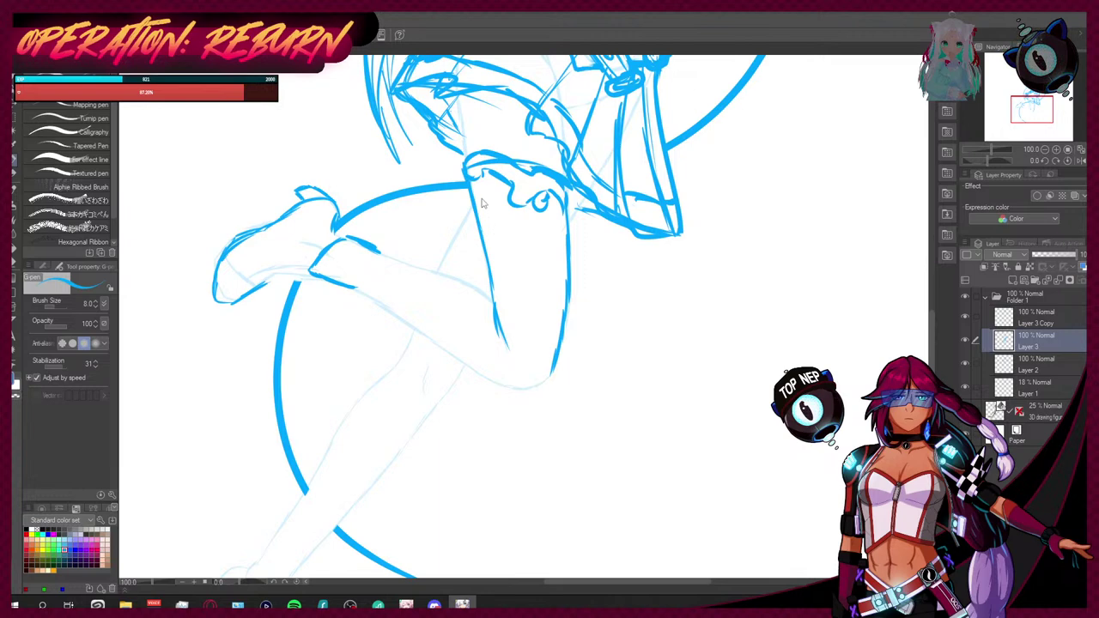
drag(478, 211, 503, 260)
drag(524, 208, 504, 260)
drag(486, 241, 502, 258)
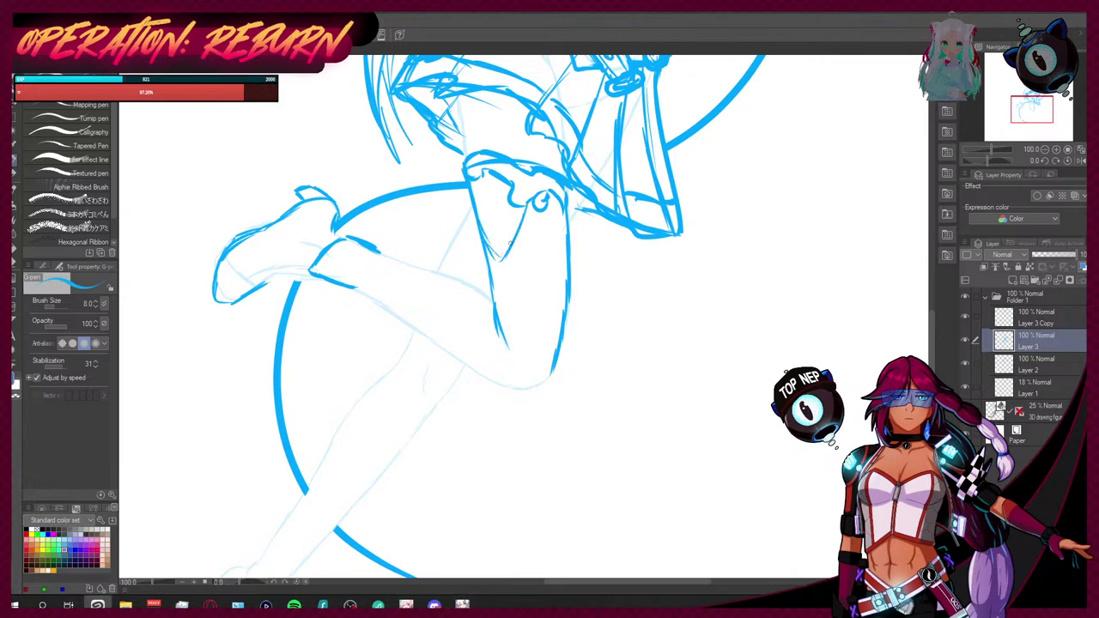
Step: Check the leg details against the whole lower figure and switch to the Hard eraser on Layer 3
scroll(515, 318, down, 5)
scroll(515, 318, up, 2)
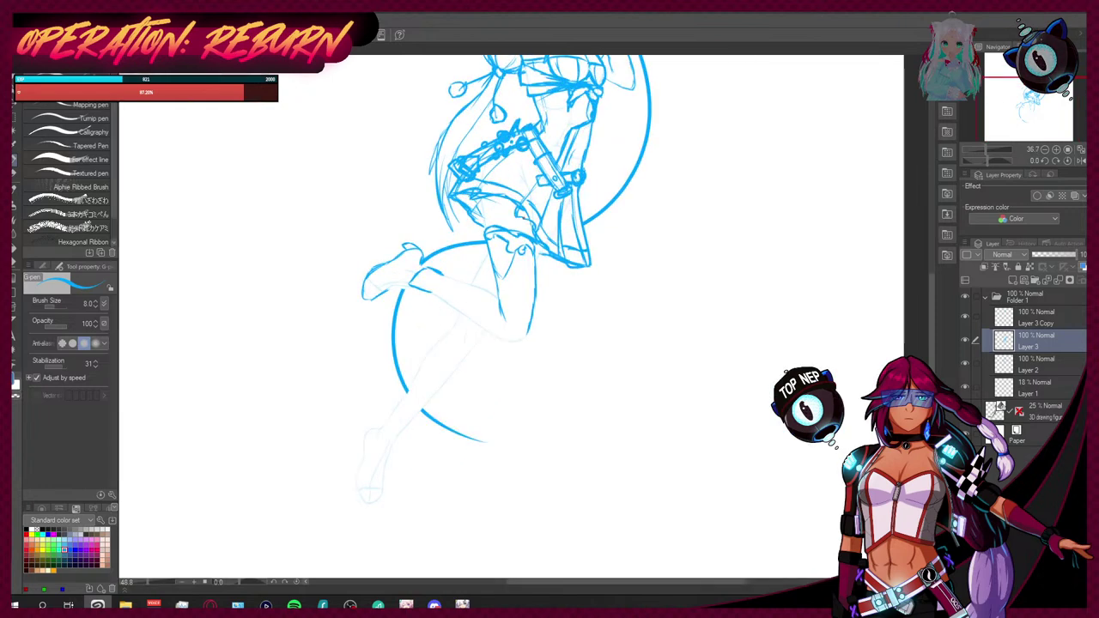
scroll(523, 218, up, 4)
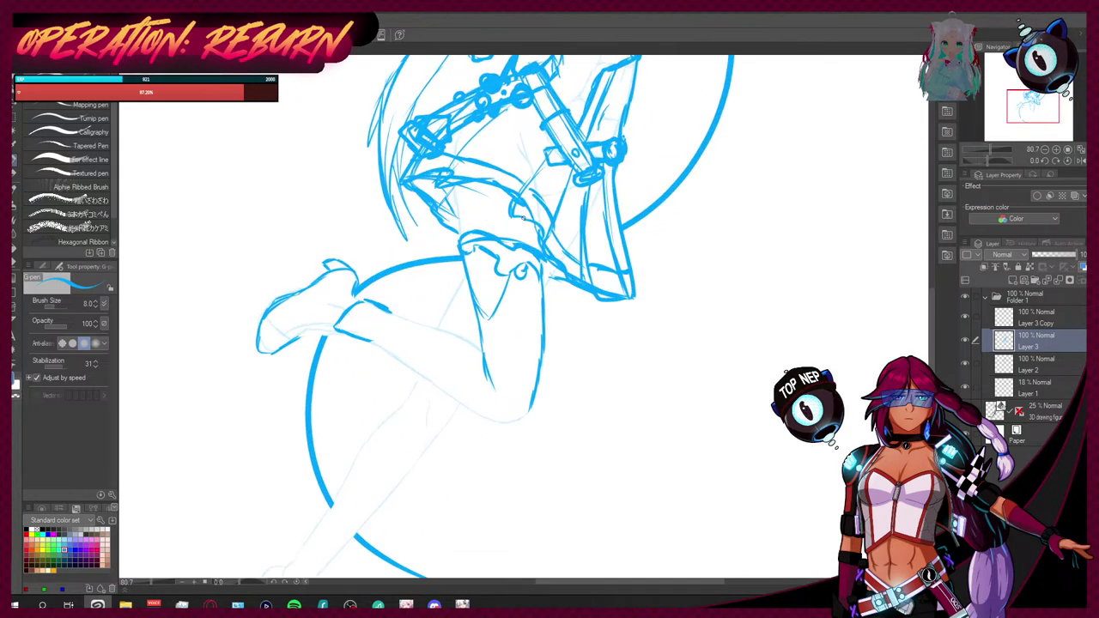
click(13, 266)
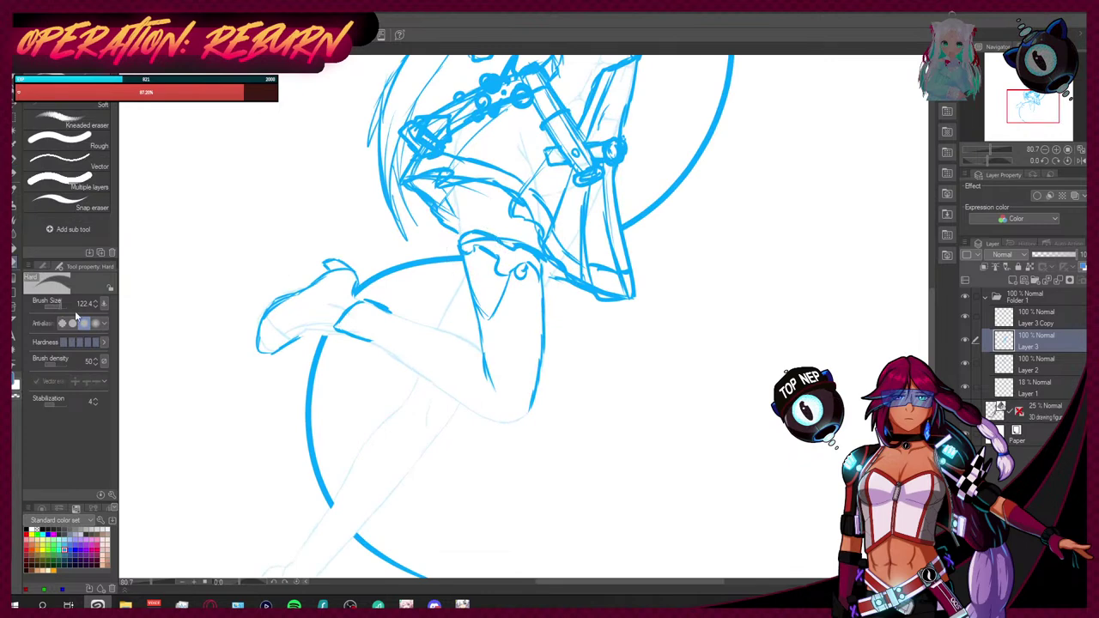
Step: Erase the rough garter details on the raised leg's thigh and redraw the band with cleaner G-pen strokes and strap details
mouse_move(503, 260)
mouse_down()
mouse_move(470, 247)
mouse_move(518, 273)
mouse_move(526, 258)
mouse_move(510, 235)
mouse_move(464, 260)
mouse_move(487, 255)
mouse_move(541, 297)
mouse_up()
key(p)
mouse_move(462, 245)
mouse_down()
mouse_move(541, 279)
mouse_move(508, 278)
mouse_move(486, 320)
mouse_up()
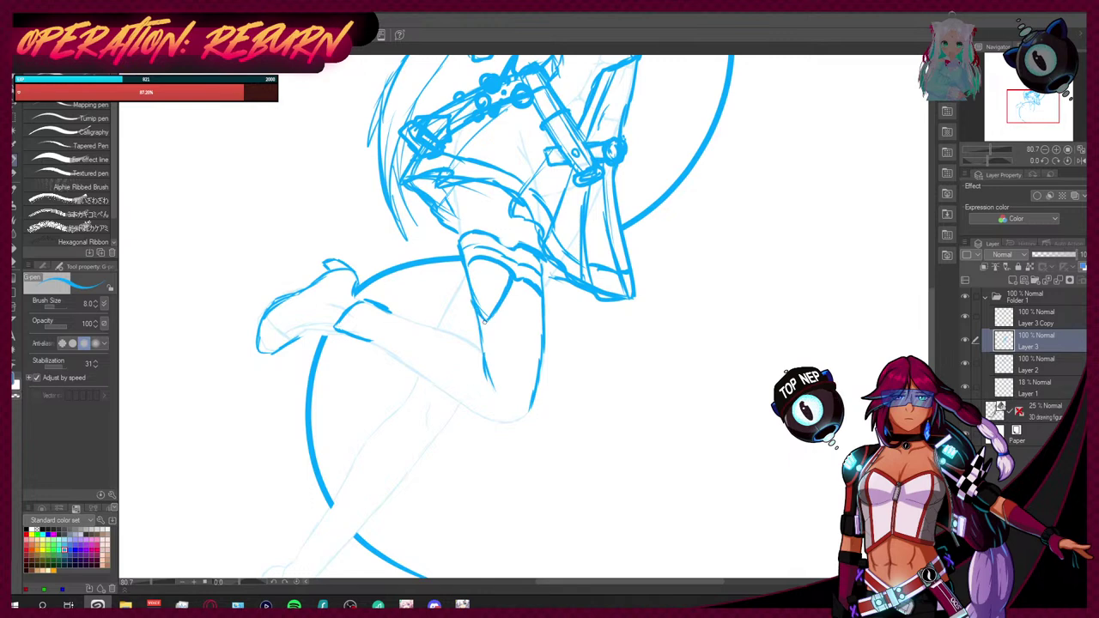
mouse_move(508, 245)
mouse_down()
mouse_move(533, 262)
mouse_move(464, 243)
mouse_move(485, 236)
mouse_move(534, 289)
mouse_up()
mouse_move(461, 243)
mouse_down()
mouse_move(467, 262)
mouse_move(490, 241)
mouse_move(536, 264)
mouse_move(500, 260)
mouse_move(542, 286)
mouse_up()
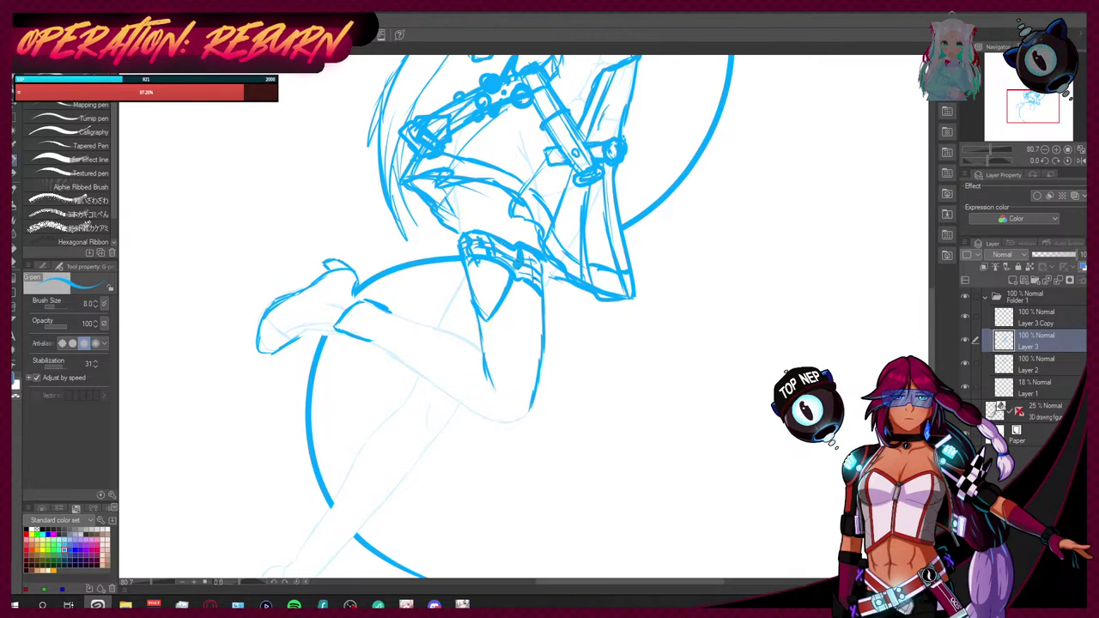
Step: Outline the raised leg's knee and calf, and thicken the tip of the pointed thigh detail below the garter
mouse_move(475, 298)
mouse_down()
mouse_move(493, 324)
mouse_move(513, 323)
mouse_move(487, 314)
mouse_up()
mouse_move(493, 405)
mouse_down()
mouse_move(519, 399)
mouse_move(494, 406)
mouse_move(503, 422)
mouse_move(489, 420)
mouse_up()
mouse_move(363, 342)
mouse_down()
mouse_move(421, 323)
mouse_move(360, 342)
mouse_move(355, 334)
mouse_move(492, 420)
mouse_up()
drag(424, 325, 479, 352)
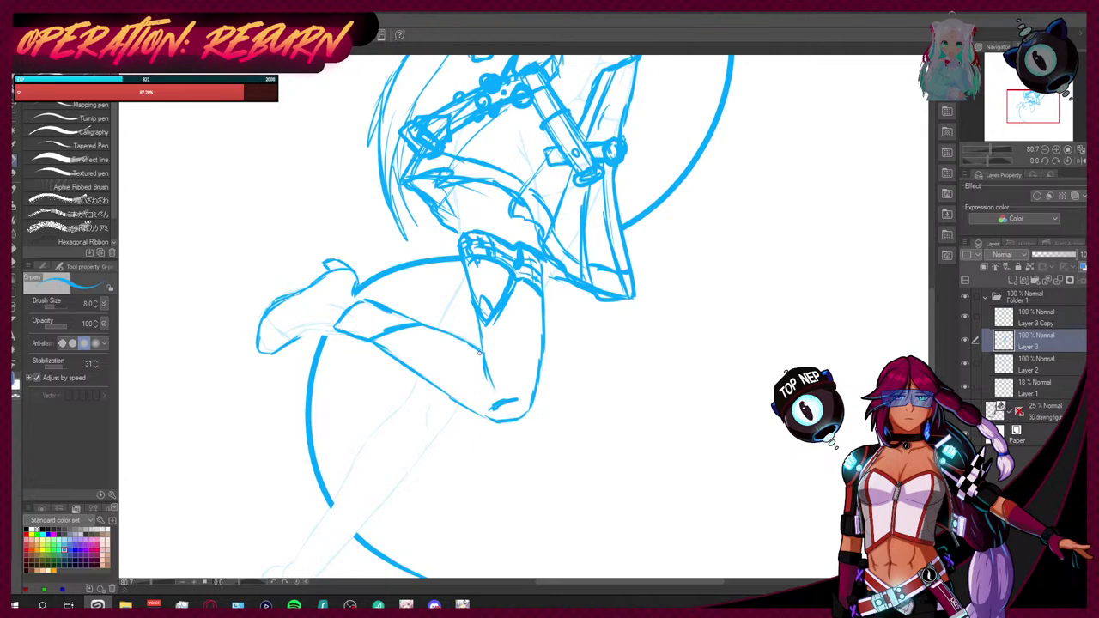
Step: Sketch the toe, sole and upper contours of the raised foot's shoe
mouse_move(295, 340)
mouse_down()
mouse_move(342, 334)
mouse_move(315, 333)
mouse_move(323, 339)
mouse_up()
mouse_move(263, 330)
mouse_down()
mouse_move(290, 321)
mouse_move(283, 345)
mouse_move(297, 333)
mouse_move(275, 348)
mouse_up()
drag(306, 288, 277, 299)
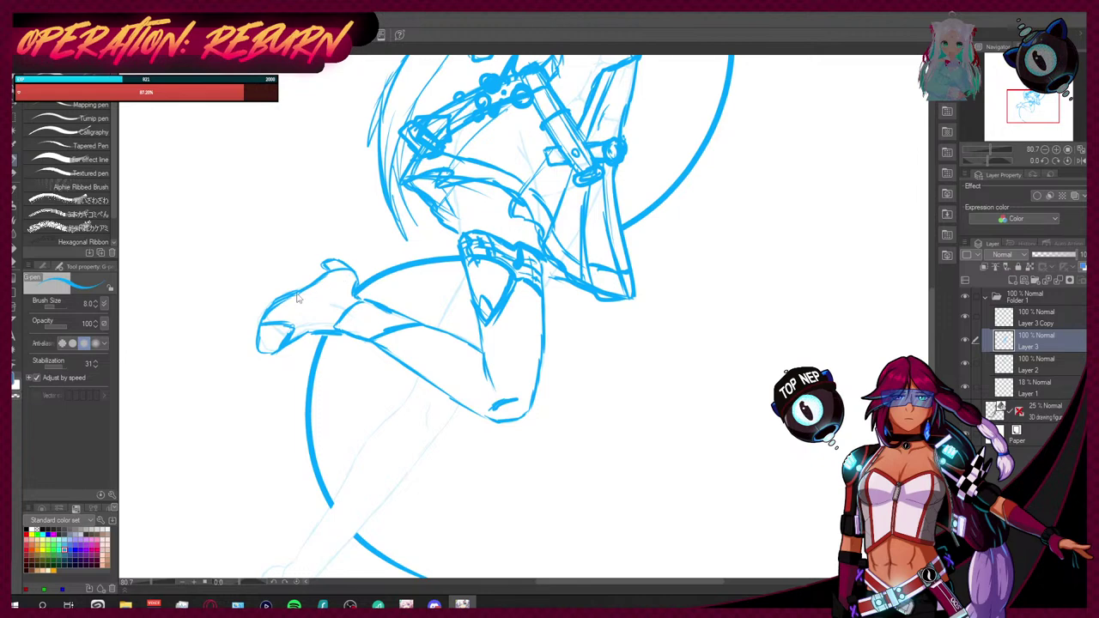
mouse_move(263, 319)
mouse_down()
mouse_move(316, 283)
mouse_move(337, 282)
mouse_move(353, 298)
mouse_up()
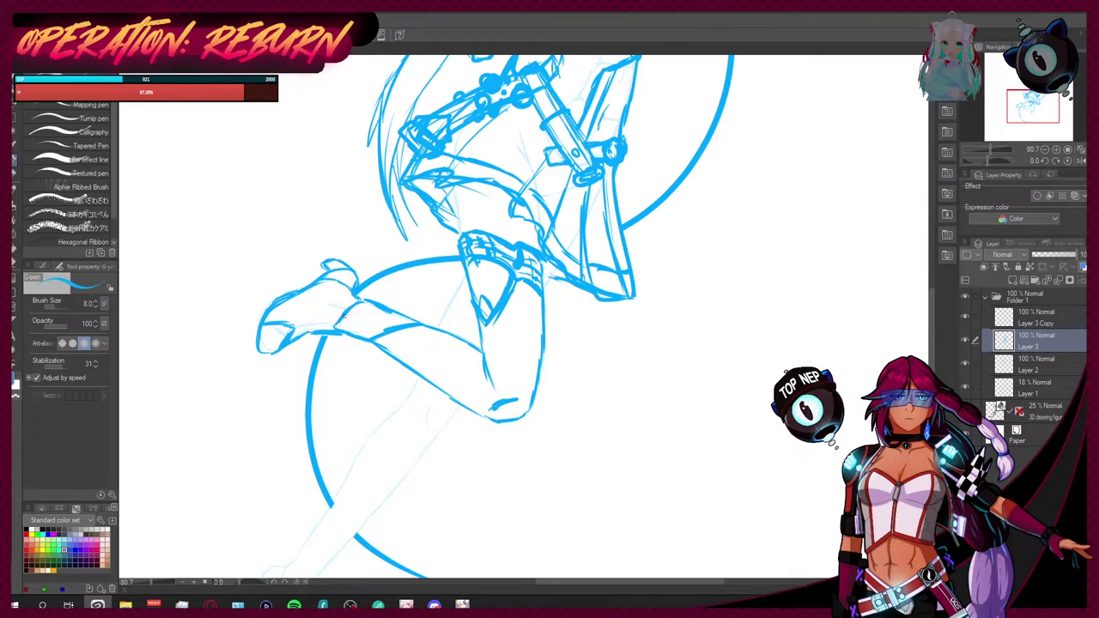
drag(289, 329, 329, 327)
Step: Reinforce the raised leg's calf and ankle lines, add shoe details, and draw a two-line band across the calf
mouse_move(400, 329)
mouse_down()
mouse_move(489, 370)
mouse_move(487, 333)
mouse_move(485, 364)
mouse_up()
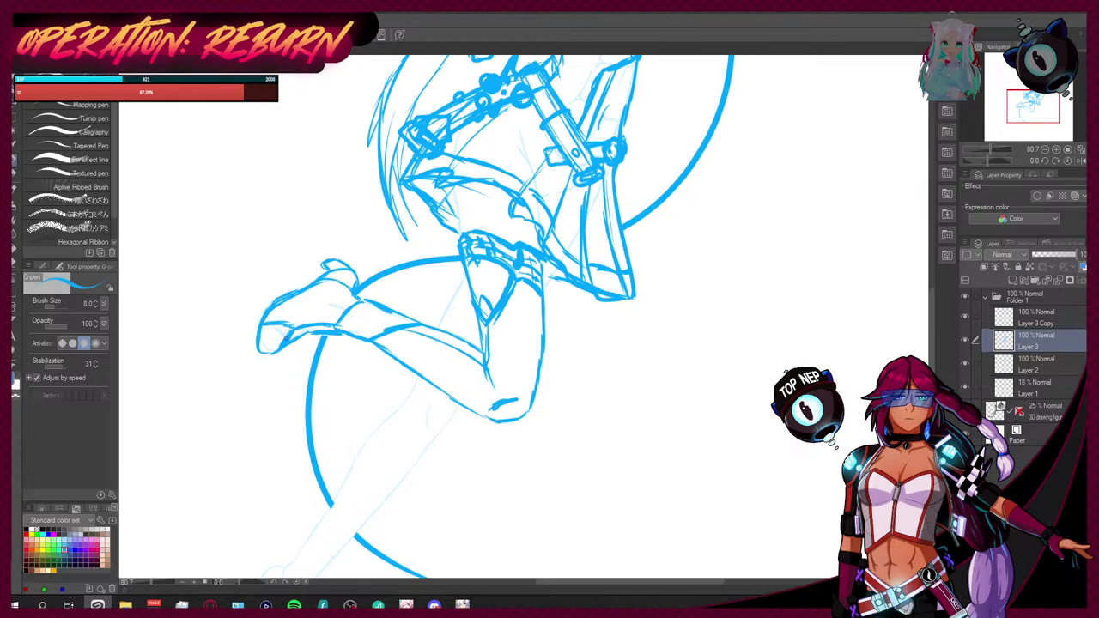
mouse_move(290, 330)
mouse_down()
mouse_move(276, 340)
mouse_move(291, 331)
mouse_up()
drag(343, 289, 341, 311)
mouse_move(282, 305)
mouse_down()
mouse_move(323, 287)
mouse_move(431, 326)
mouse_up()
drag(342, 330, 385, 352)
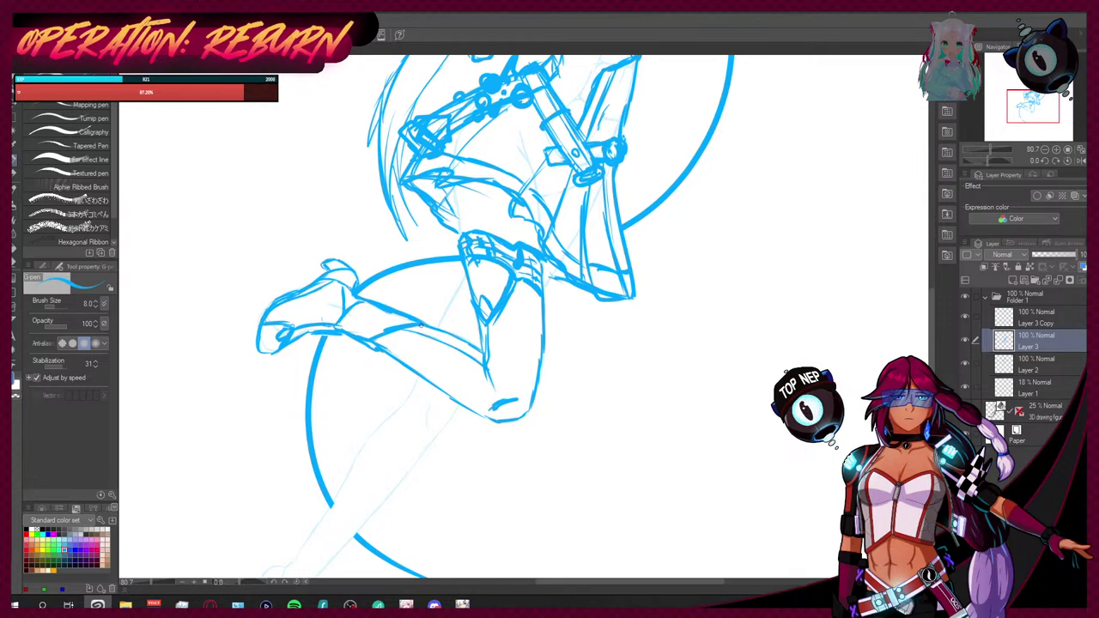
drag(420, 323, 399, 365)
mouse_move(418, 327)
mouse_down()
mouse_move(398, 365)
mouse_move(410, 372)
mouse_move(422, 329)
mouse_move(424, 354)
mouse_move(438, 334)
mouse_move(419, 361)
mouse_up()
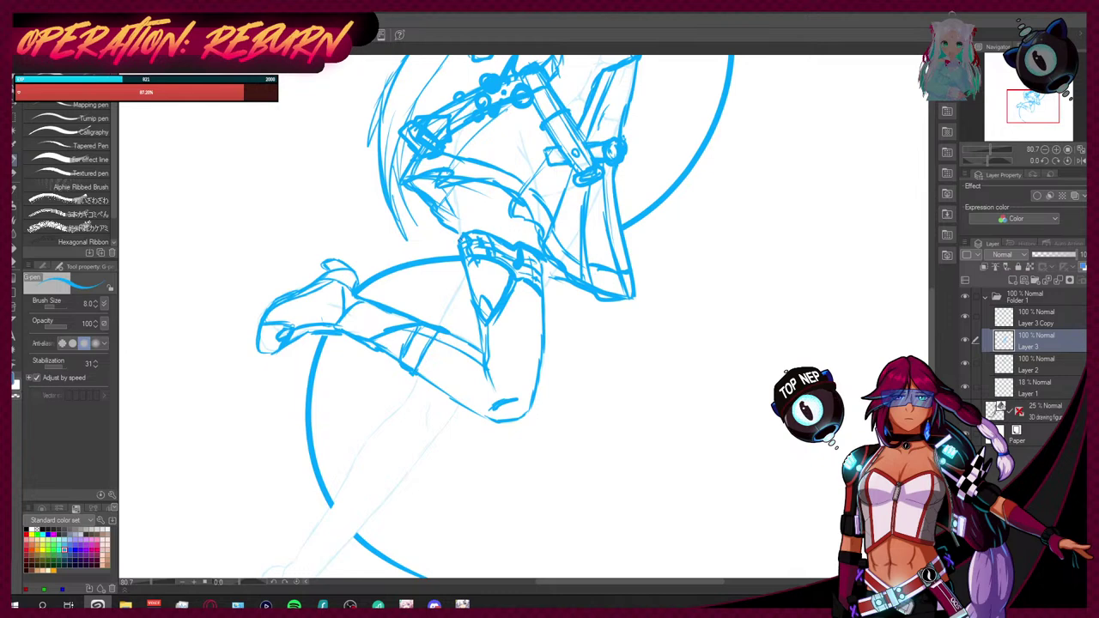
Step: Outline the upper thigh between the skirt hem and the garter
drag(459, 185, 454, 230)
drag(544, 258, 533, 269)
mouse_move(461, 202)
mouse_down()
mouse_move(513, 195)
mouse_move(455, 199)
mouse_move(460, 242)
mouse_move(453, 230)
mouse_up()
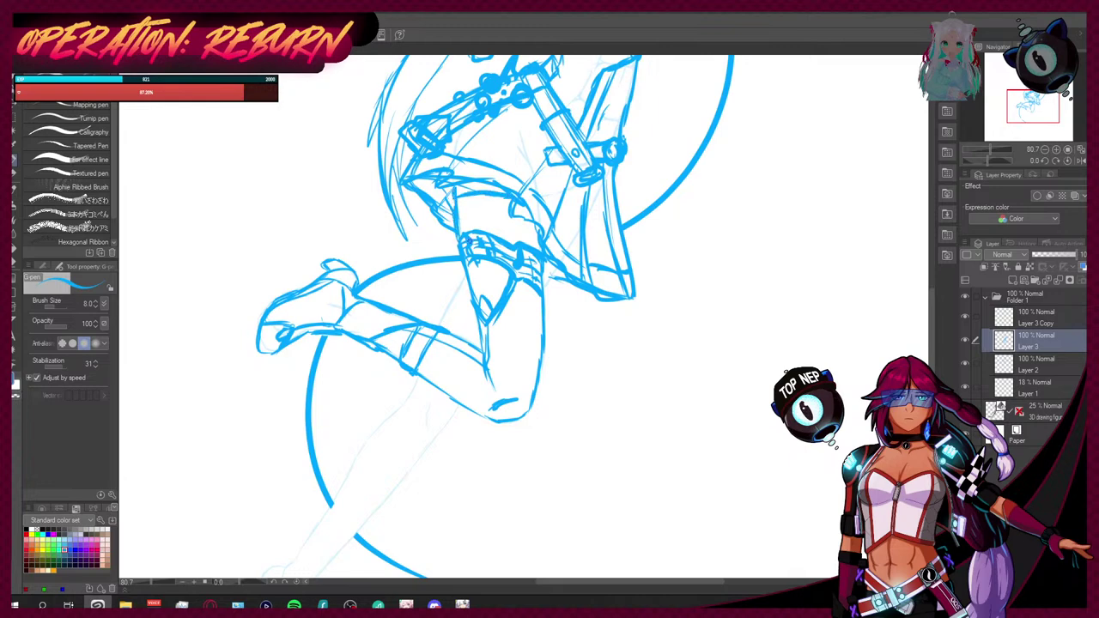
drag(455, 187, 451, 206)
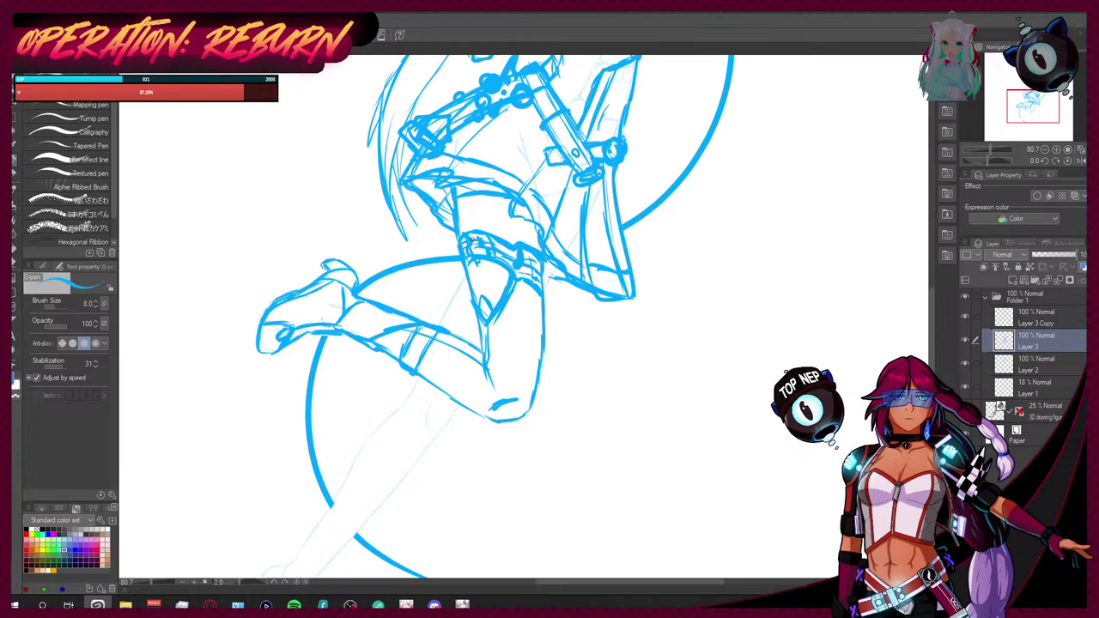
Step: Sketch the extended leg's foot over the faint guide, with its heel, toe and inner shoe details
scroll(518, 302, down, 6)
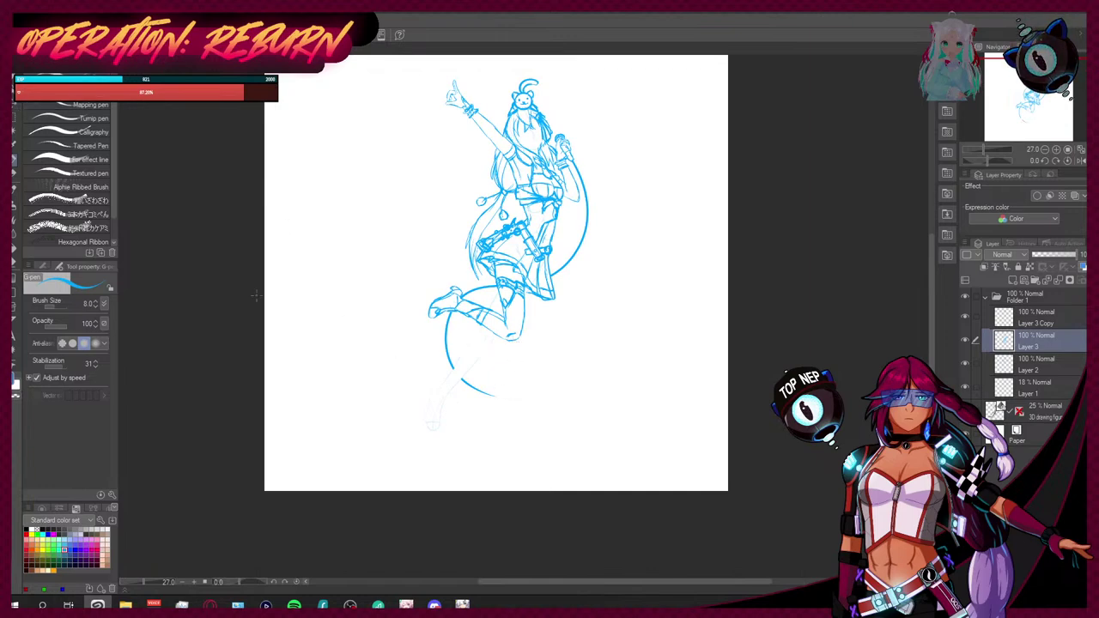
scroll(496, 273, down, 1)
scroll(496, 266, down, 3)
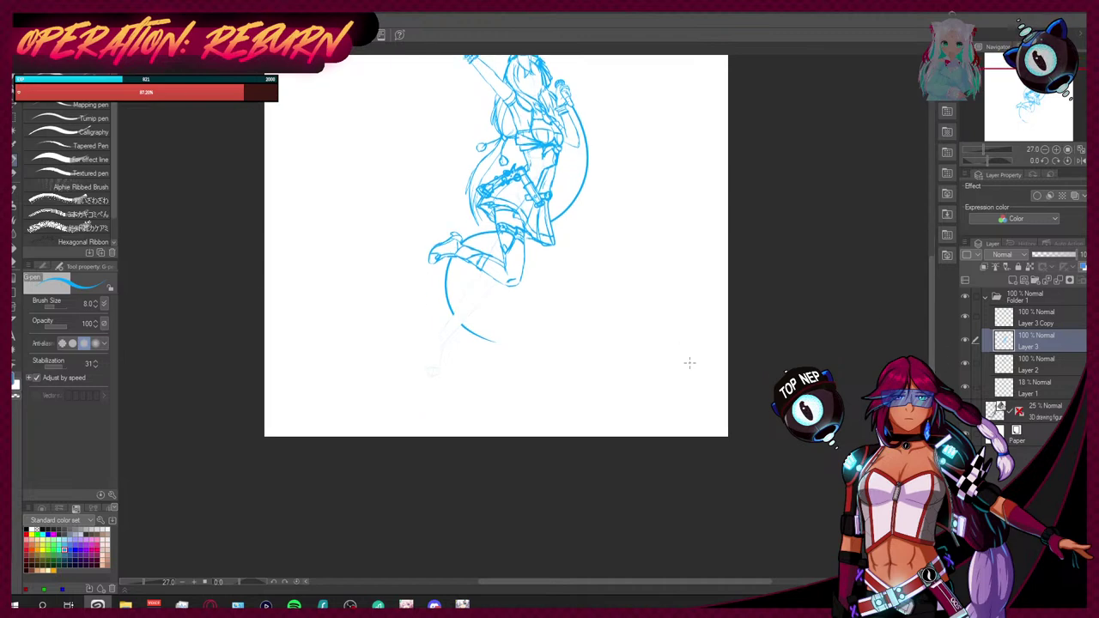
scroll(460, 402, down, 2)
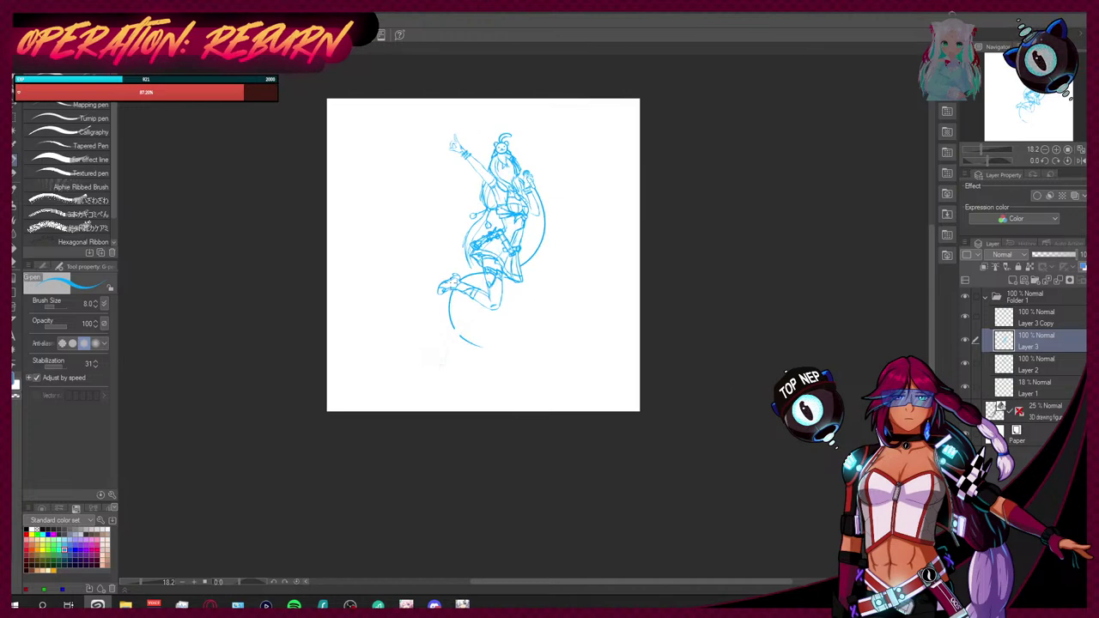
scroll(470, 343, up, 4)
scroll(470, 343, up, 4)
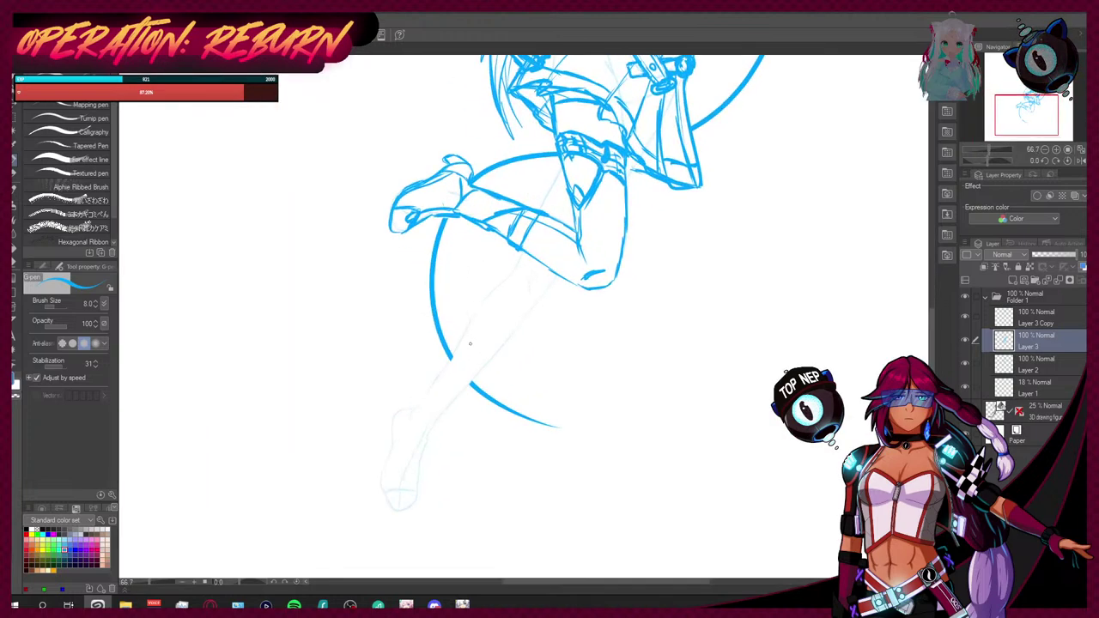
scroll(470, 344, down, 2)
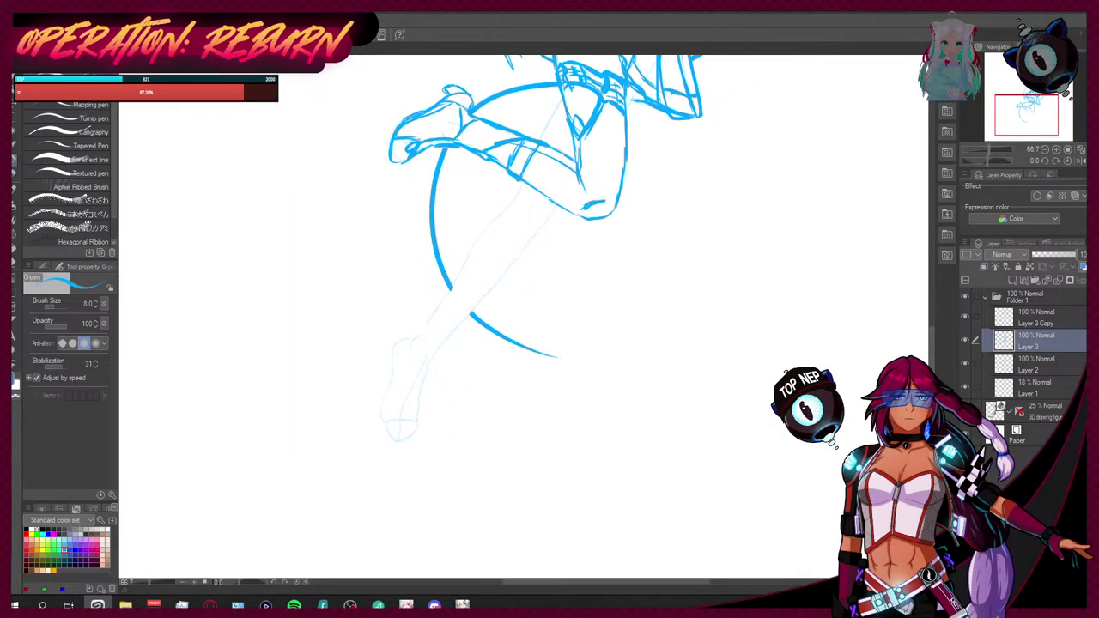
mouse_move(408, 339)
mouse_down()
mouse_move(388, 397)
mouse_move(394, 443)
mouse_move(415, 440)
mouse_move(417, 413)
mouse_up()
mouse_move(435, 351)
mouse_down()
mouse_move(416, 433)
mouse_move(388, 427)
mouse_up()
drag(414, 392, 395, 419)
drag(412, 391, 416, 433)
drag(408, 395, 408, 401)
mouse_move(408, 404)
mouse_down()
mouse_move(411, 418)
mouse_move(413, 394)
mouse_up()
Step: Draw the ankle and cuff lines above the extended foot and refine its heel contour
drag(429, 357, 411, 388)
mouse_move(440, 296)
mouse_down()
mouse_move(420, 334)
mouse_move(430, 361)
mouse_up()
drag(469, 321, 450, 343)
mouse_move(436, 303)
mouse_down()
mouse_move(448, 294)
mouse_move(450, 330)
mouse_move(468, 320)
mouse_move(448, 348)
mouse_move(411, 349)
mouse_move(385, 367)
mouse_move(386, 441)
mouse_move(402, 449)
mouse_move(413, 439)
mouse_up()
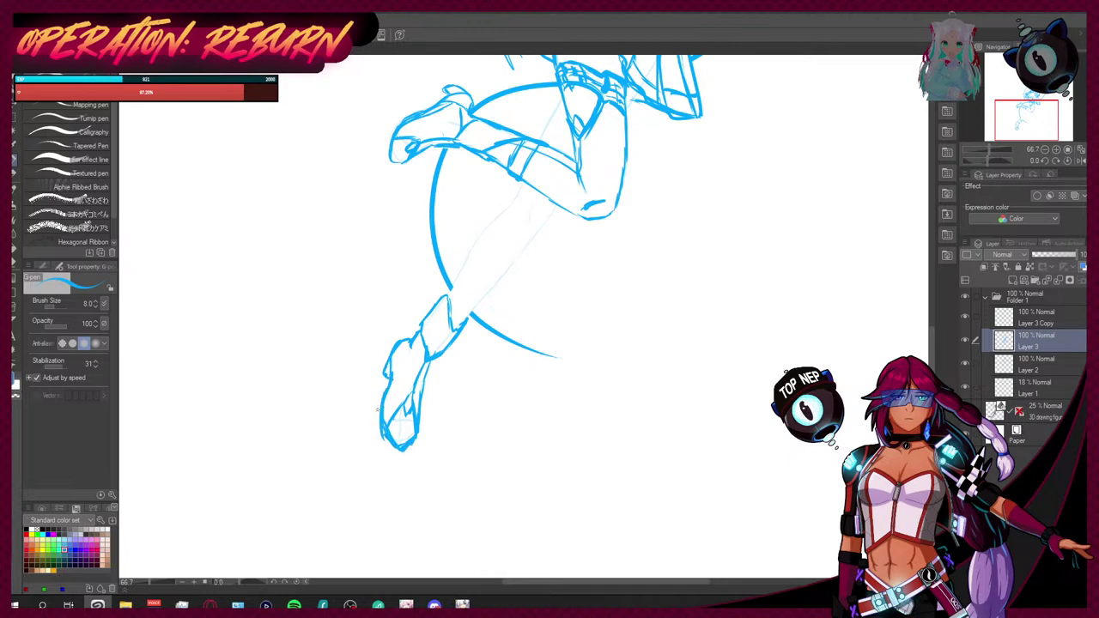
drag(412, 343, 385, 426)
drag(405, 349, 430, 360)
mouse_move(457, 275)
mouse_down()
mouse_move(465, 260)
mouse_move(494, 283)
mouse_move(493, 298)
mouse_move(495, 281)
mouse_move(453, 288)
mouse_move(442, 302)
mouse_up()
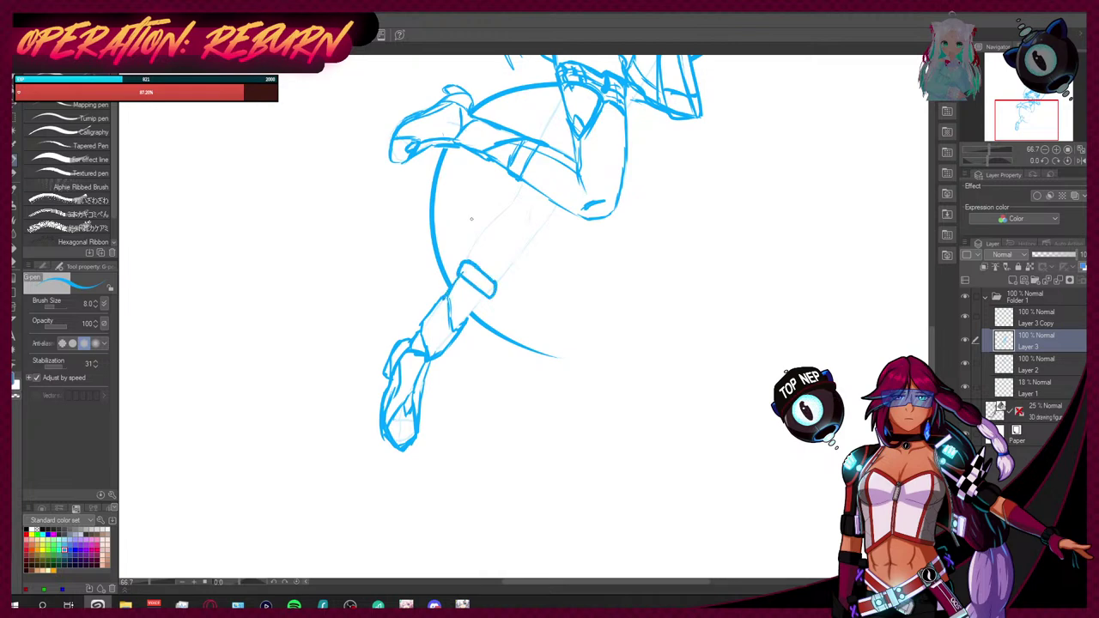
key(ctrl+z)
key(ctrl+z)
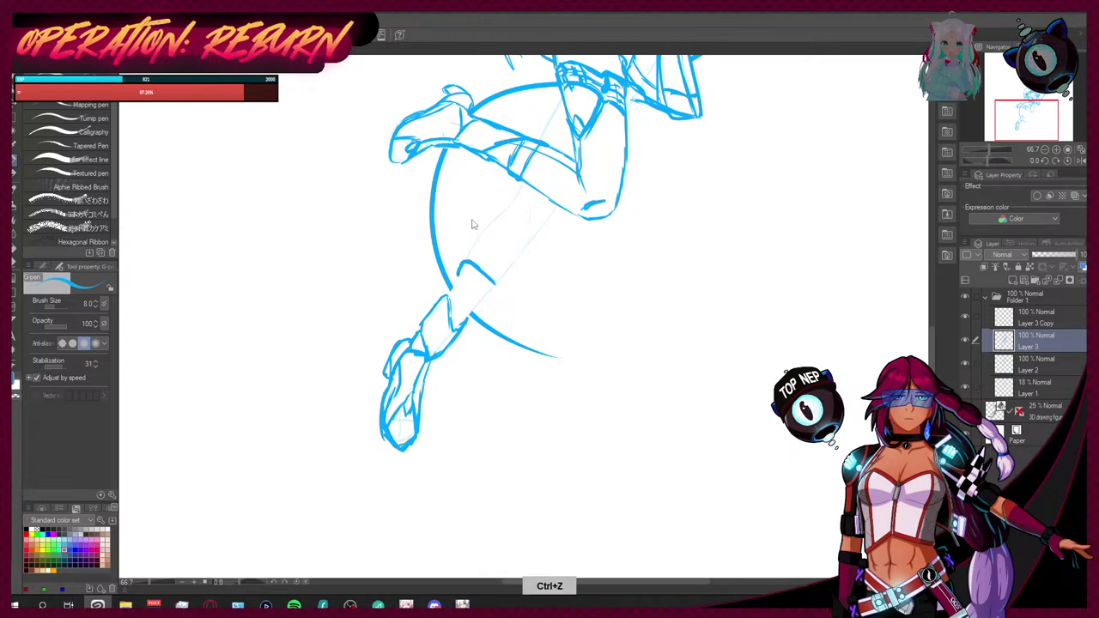
Step: Outline both sides of the extended leg from thigh to ankle and add a band across the lower shin
mouse_move(452, 288)
mouse_down()
mouse_move(446, 307)
mouse_move(469, 299)
mouse_move(469, 315)
mouse_move(479, 302)
mouse_move(463, 264)
mouse_move(525, 179)
mouse_up()
drag(539, 141, 565, 98)
drag(552, 217, 483, 300)
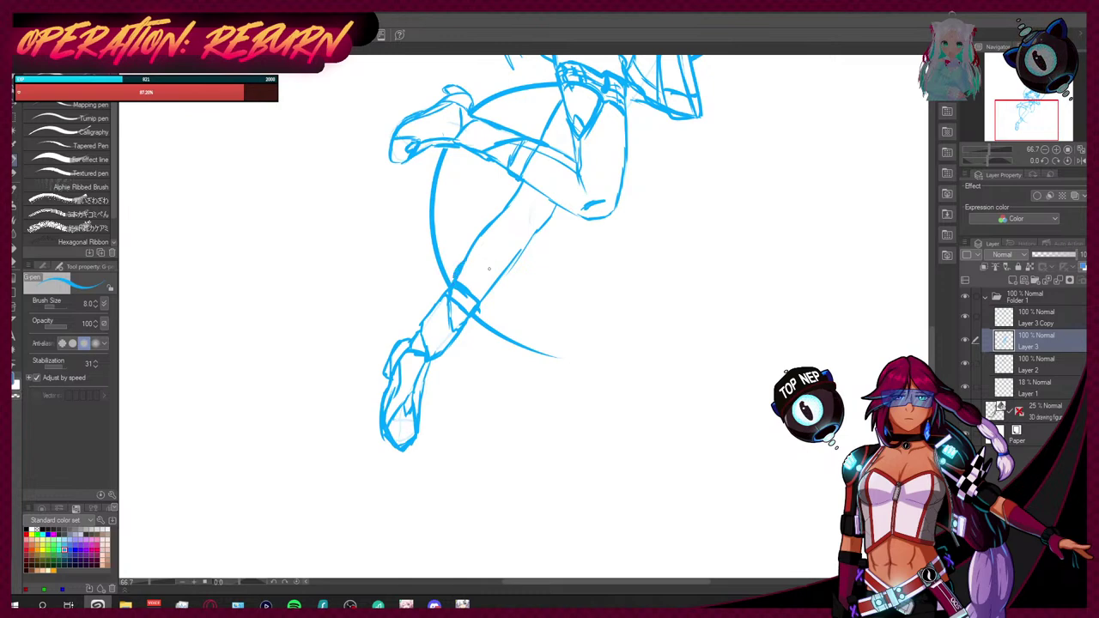
mouse_move(459, 280)
mouse_down()
mouse_move(477, 295)
mouse_move(492, 281)
mouse_up()
Step: Erase the stray lines inside the extended leg's lower shin and redraw the band and calf contour cleanly
key(e)
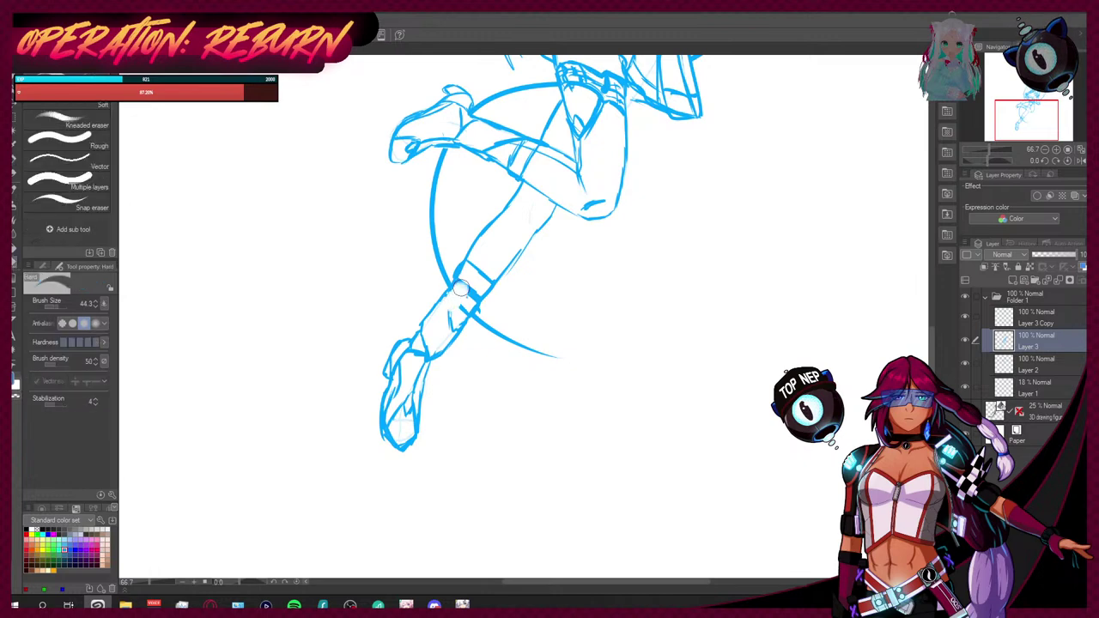
drag(469, 285, 447, 332)
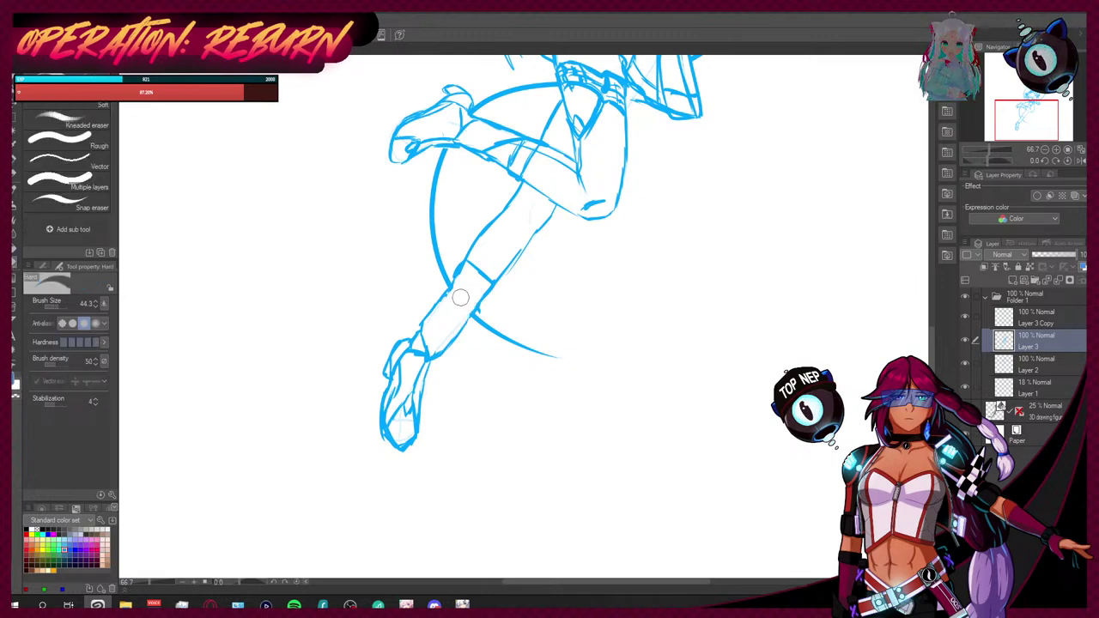
key(p)
drag(447, 285, 458, 317)
mouse_move(454, 280)
mouse_down()
mouse_move(458, 307)
mouse_move(494, 298)
mouse_move(429, 355)
mouse_move(457, 340)
mouse_up()
drag(528, 184, 470, 262)
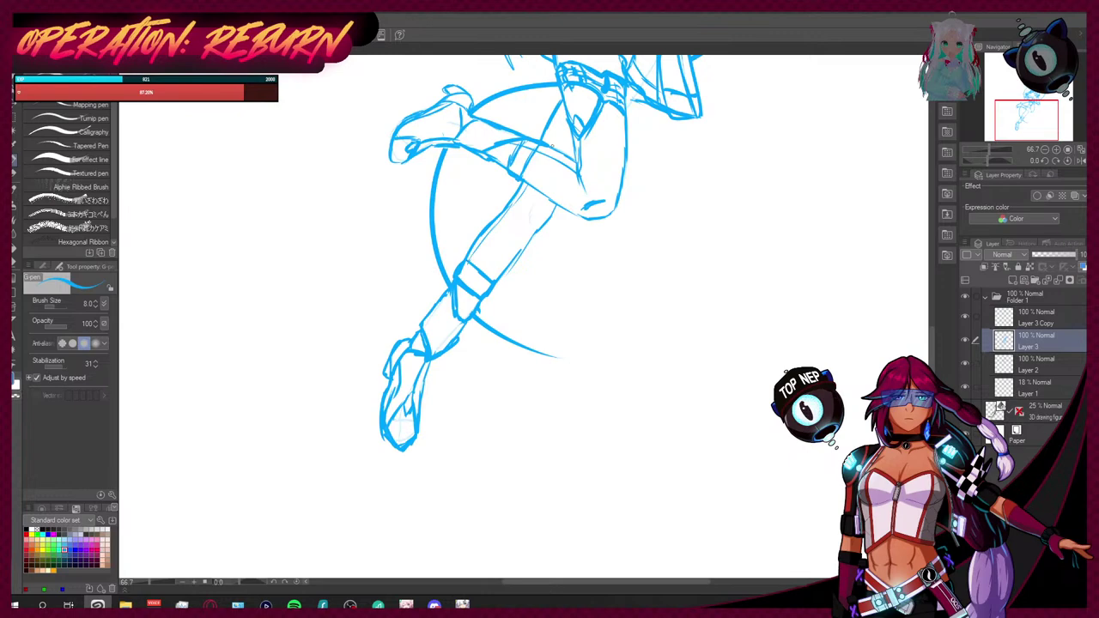
Step: Touch up the extended leg's upper thigh line and add a short crease mark at its knee
scroll(932, 309, up, 5)
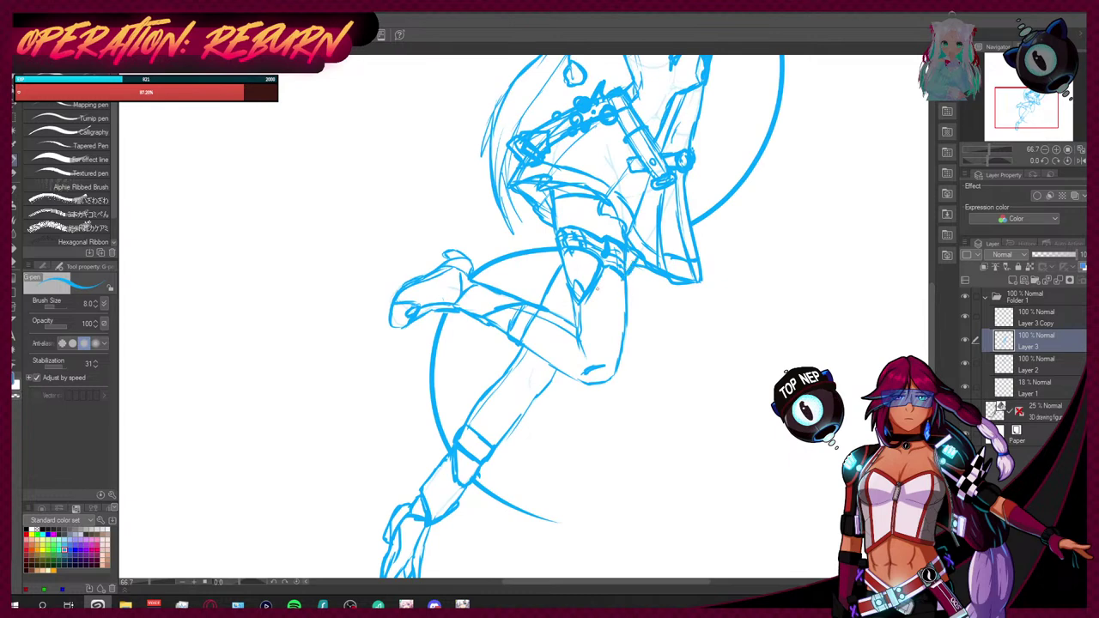
drag(552, 281, 566, 276)
drag(532, 384, 528, 394)
scroll(931, 328, down, 2)
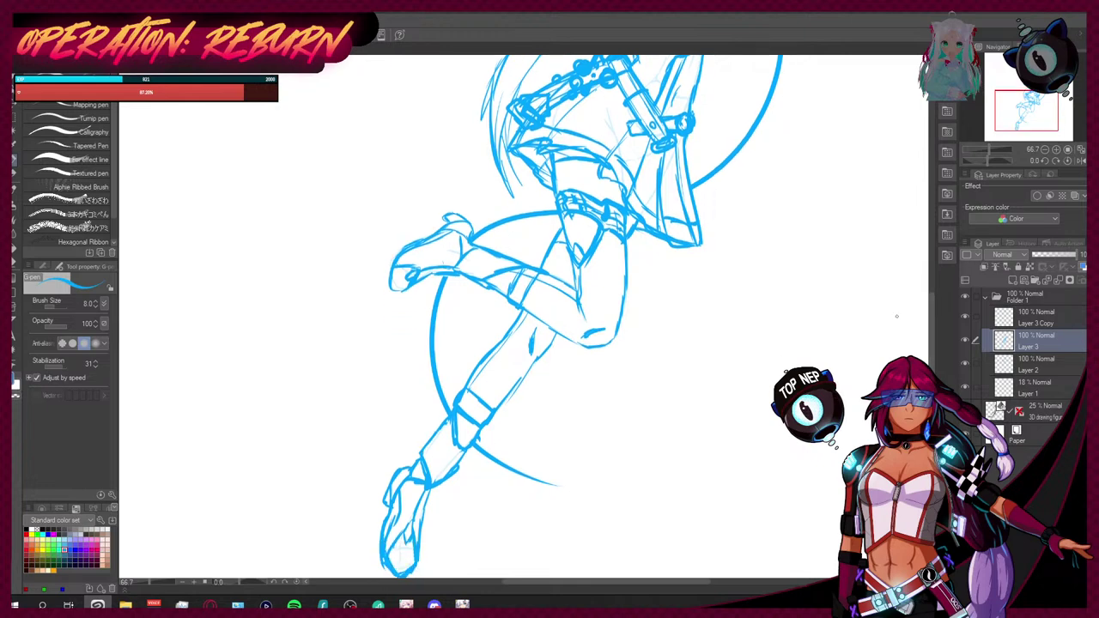
Step: Add detail strokes to the extended leg's ankle cuff and the raised shoe, and touch up the lower shin
drag(459, 449, 436, 479)
drag(454, 275, 479, 268)
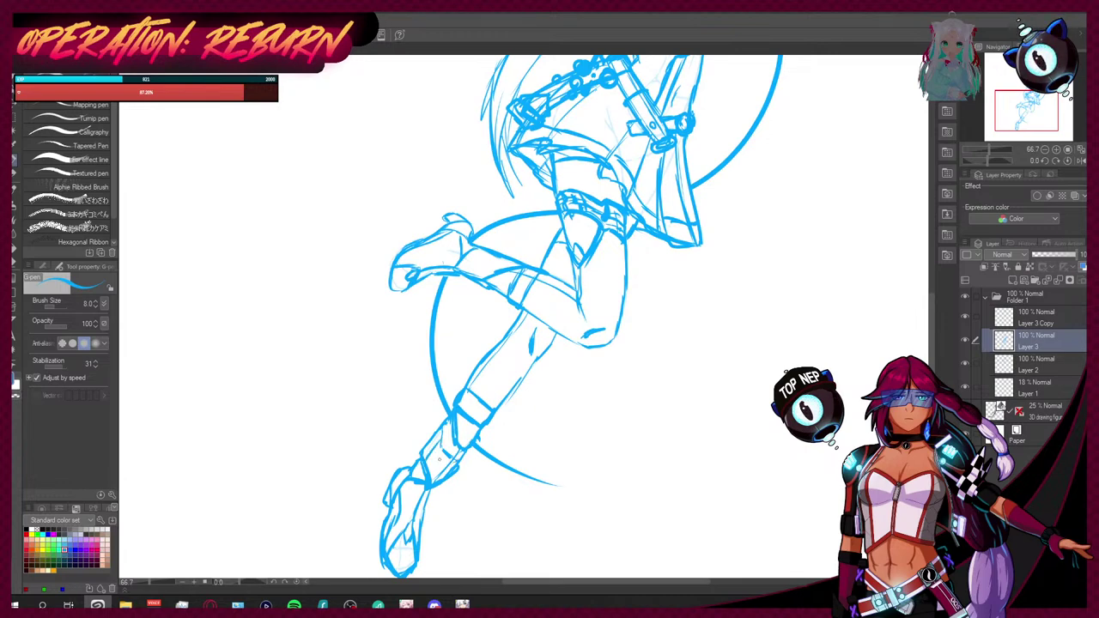
drag(391, 276, 394, 290)
scroll(408, 293, down, 6)
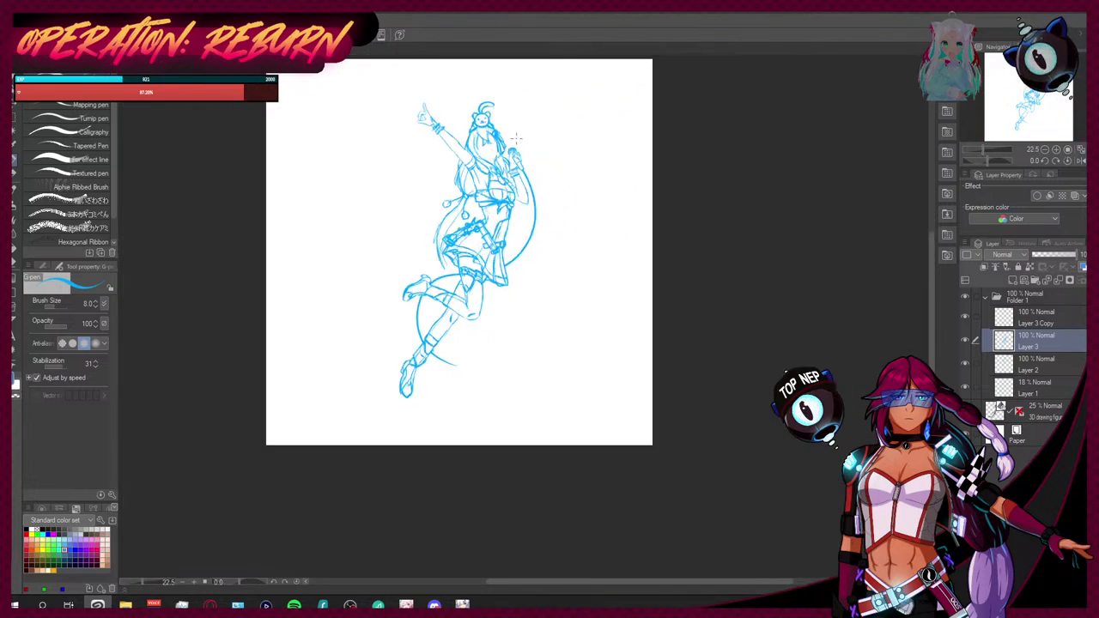
scroll(507, 134, up, 1)
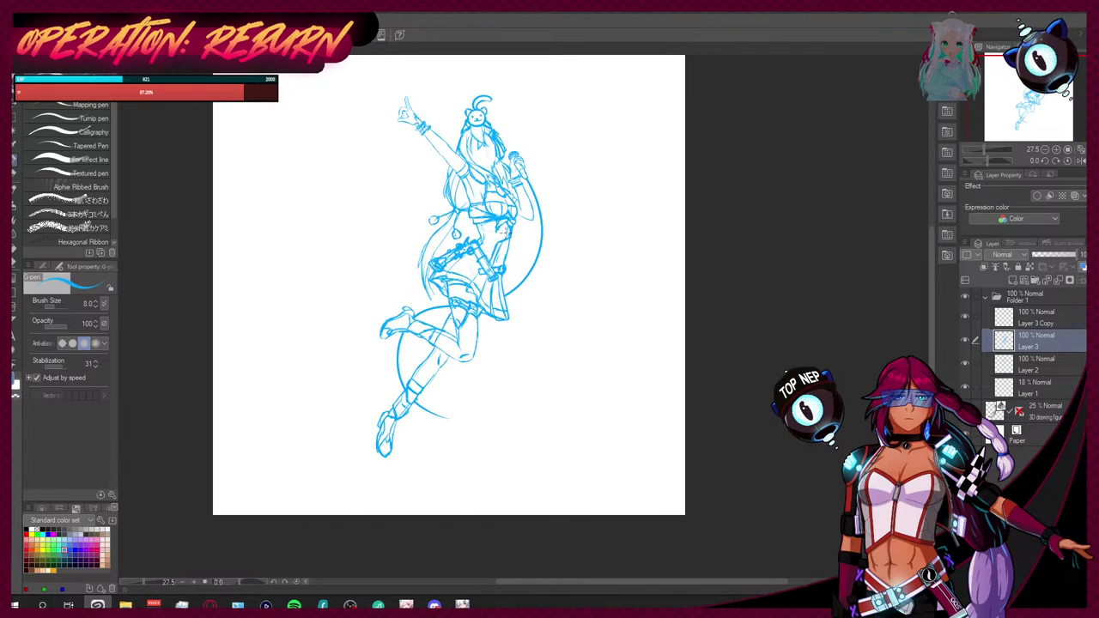
scroll(489, 215, up, 2)
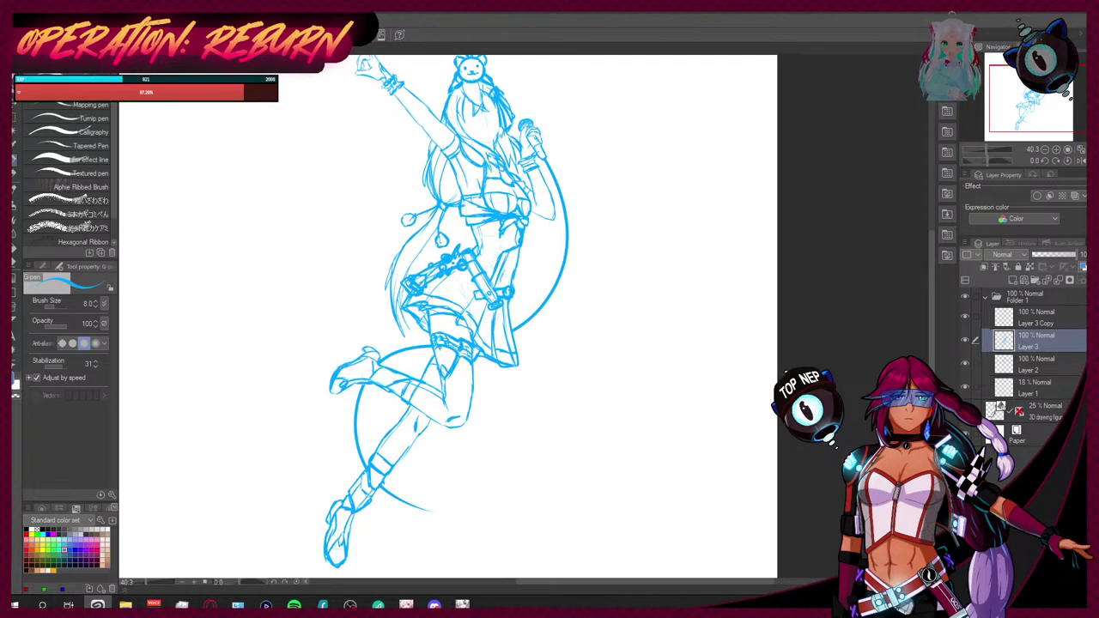
drag(363, 466, 349, 484)
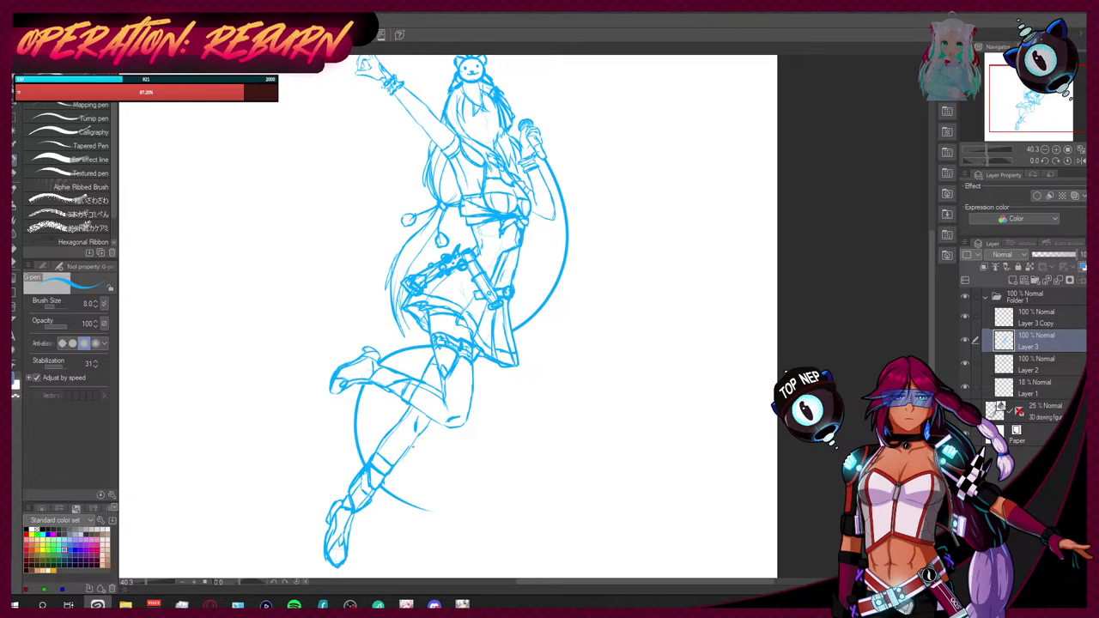
Step: Check the sketch layers by toggling their visibility and merge Layer 3 Copy into Layer 3
click(965, 317)
click(965, 318)
drag(1043, 326, 1058, 280)
click(965, 340)
click(965, 340)
Step: Create a new raster layer directly above Layer 1
click(1016, 342)
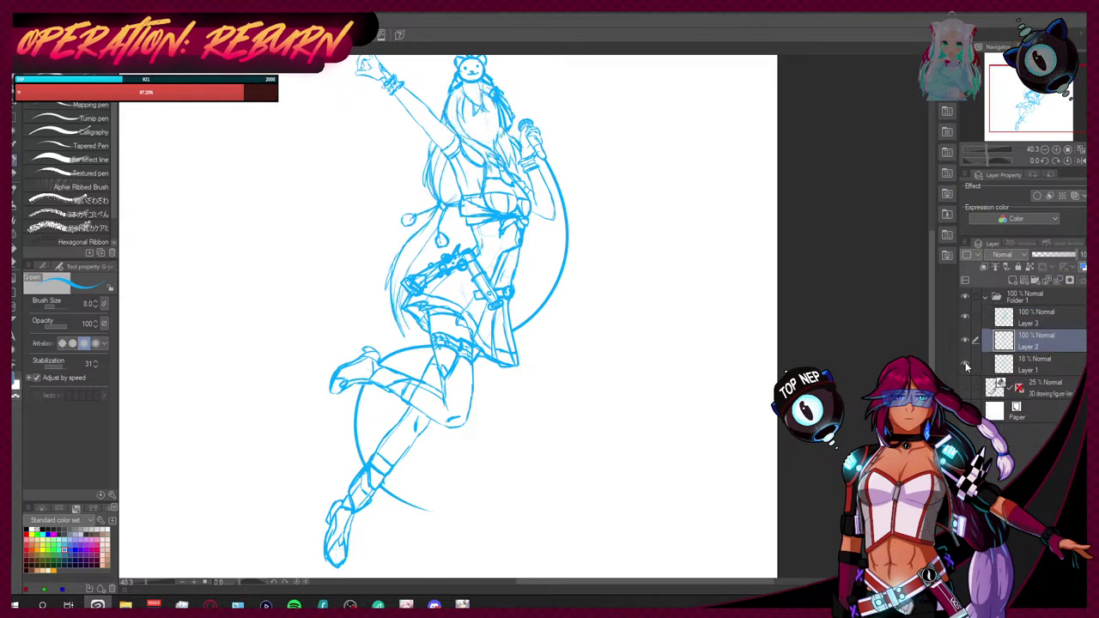
click(1023, 365)
click(1015, 283)
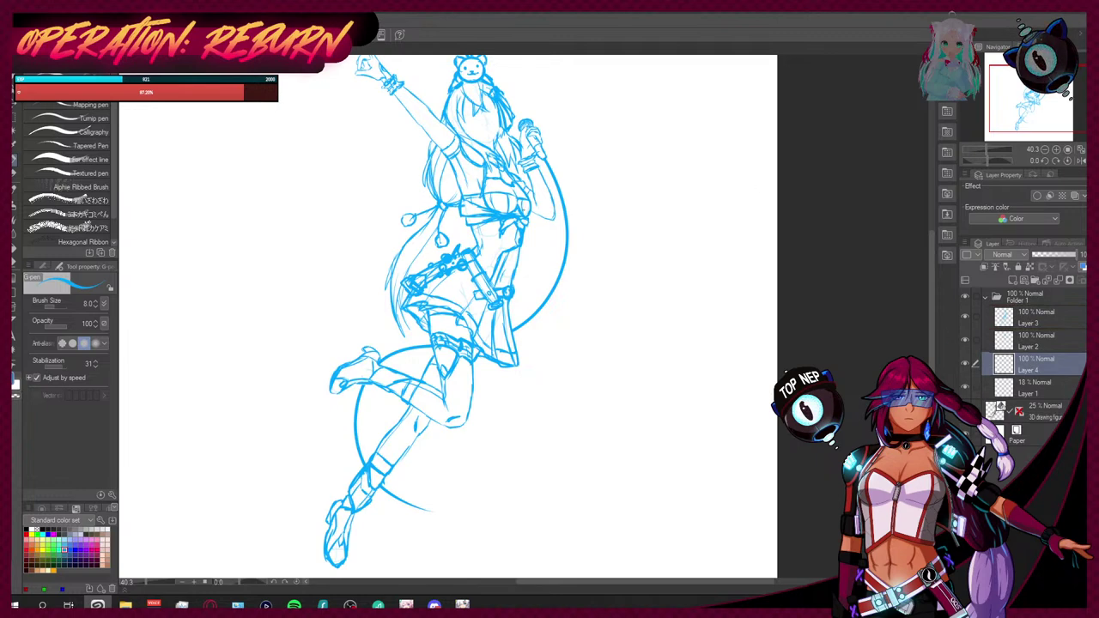
Step: Sketch the nose line on the character's face on the new layer
scroll(459, 90, down, 3)
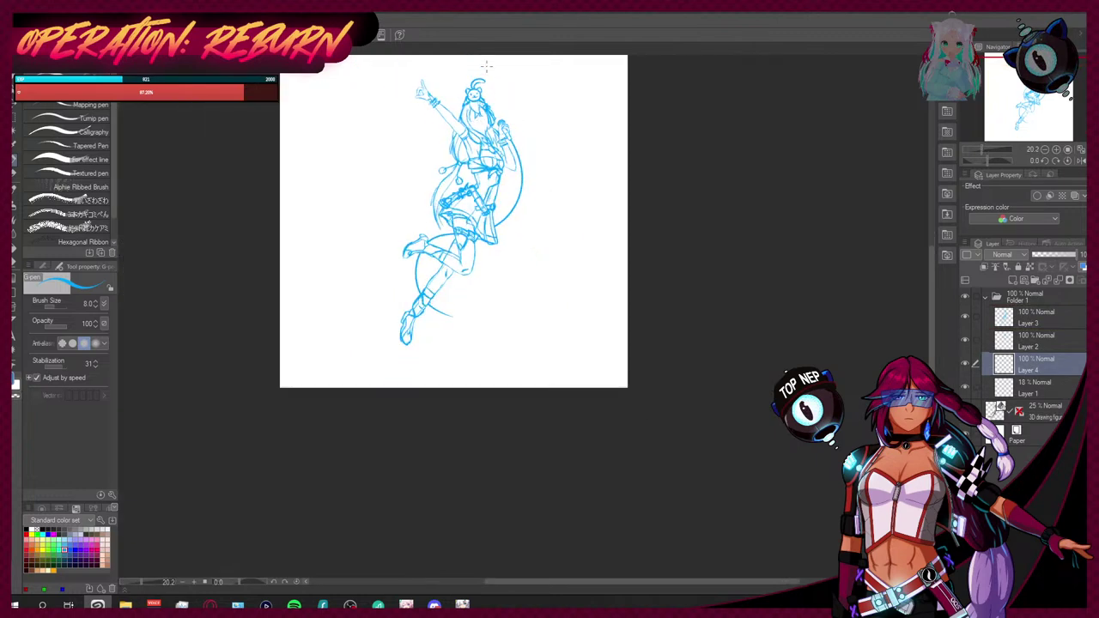
scroll(459, 90, up, 2)
scroll(459, 90, up, 6)
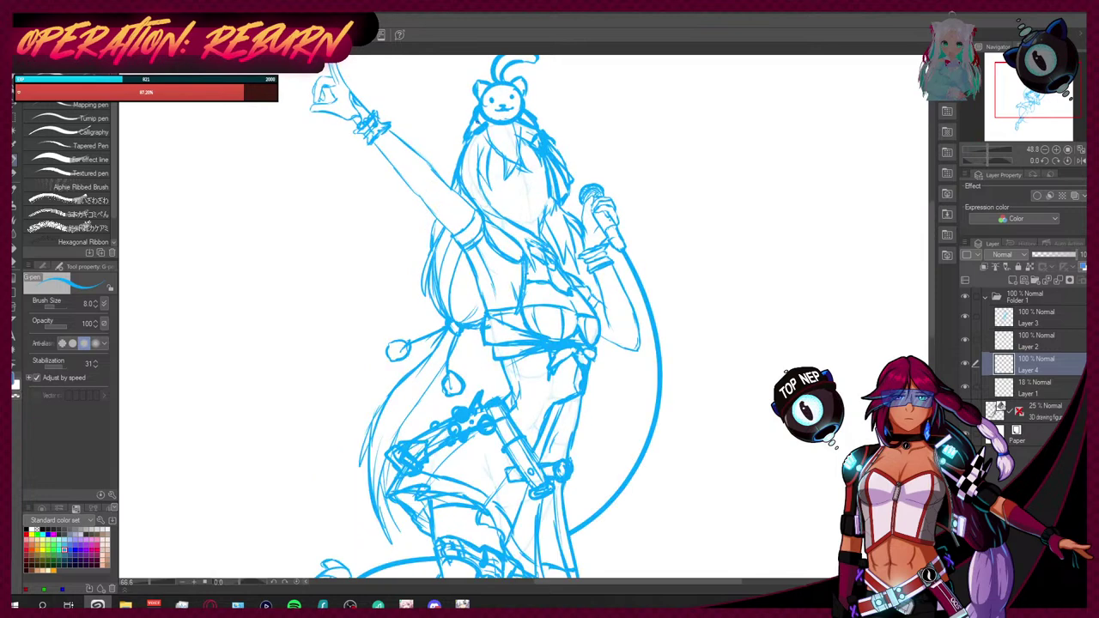
mouse_move(496, 268)
mouse_down()
mouse_move(536, 307)
mouse_move(591, 319)
mouse_move(581, 309)
mouse_move(621, 269)
mouse_up()
drag(592, 317, 606, 293)
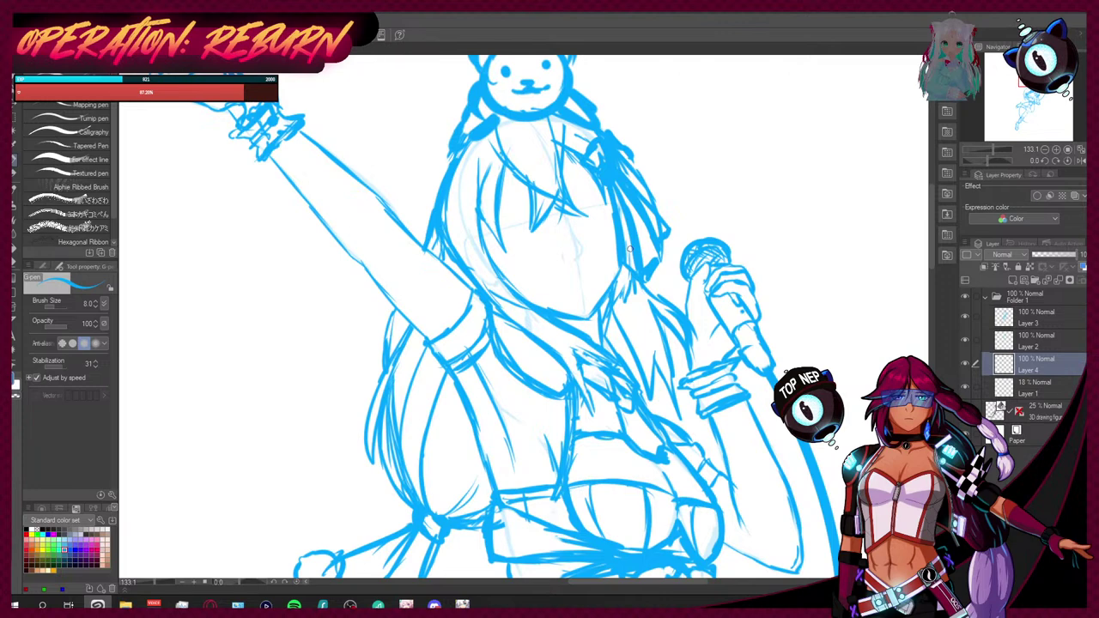
mouse_move(560, 210)
mouse_down()
mouse_move(576, 255)
mouse_move(577, 242)
mouse_up()
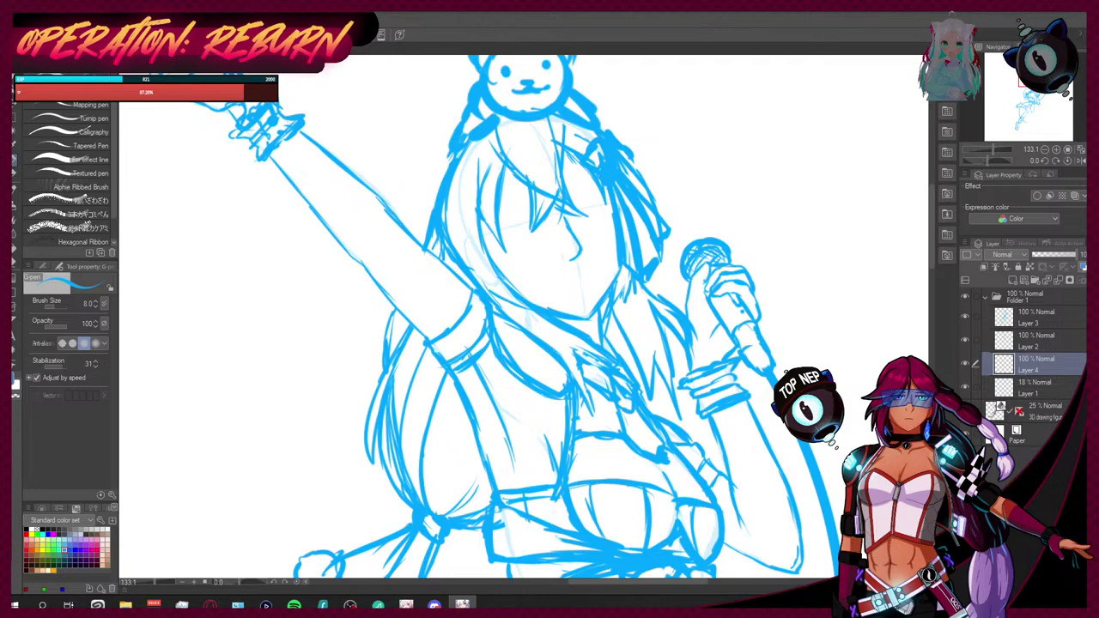
Step: Sketch a smiling mouth below the nose and rotate it 4.3 degrees with a lasso transform
drag(560, 278, 595, 275)
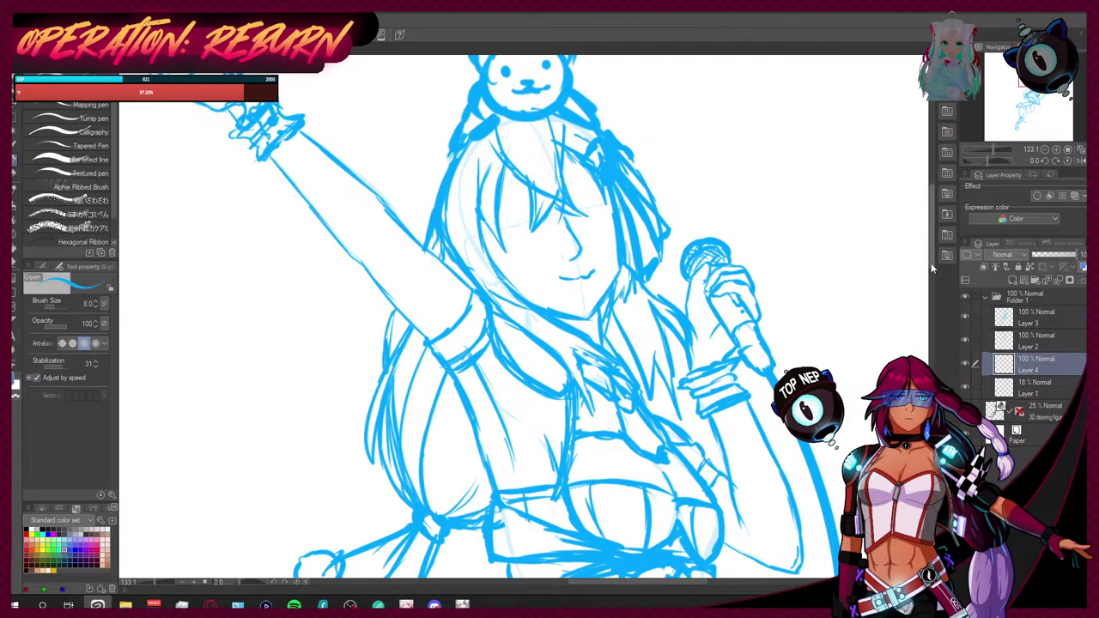
scroll(932, 260, up, 2)
scroll(931, 259, up, 1)
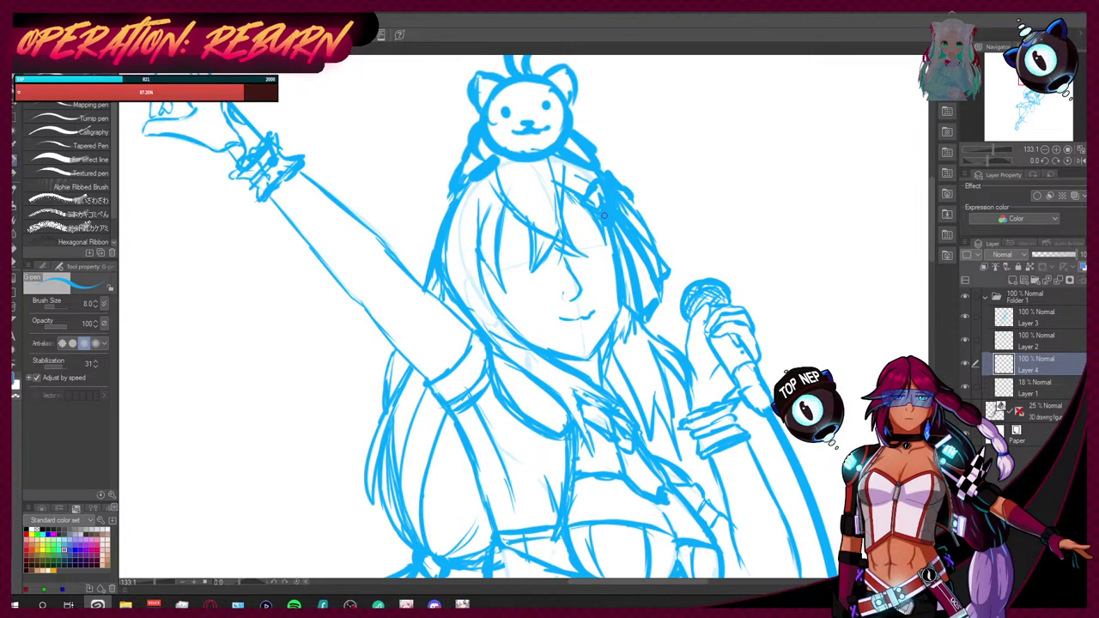
key(m)
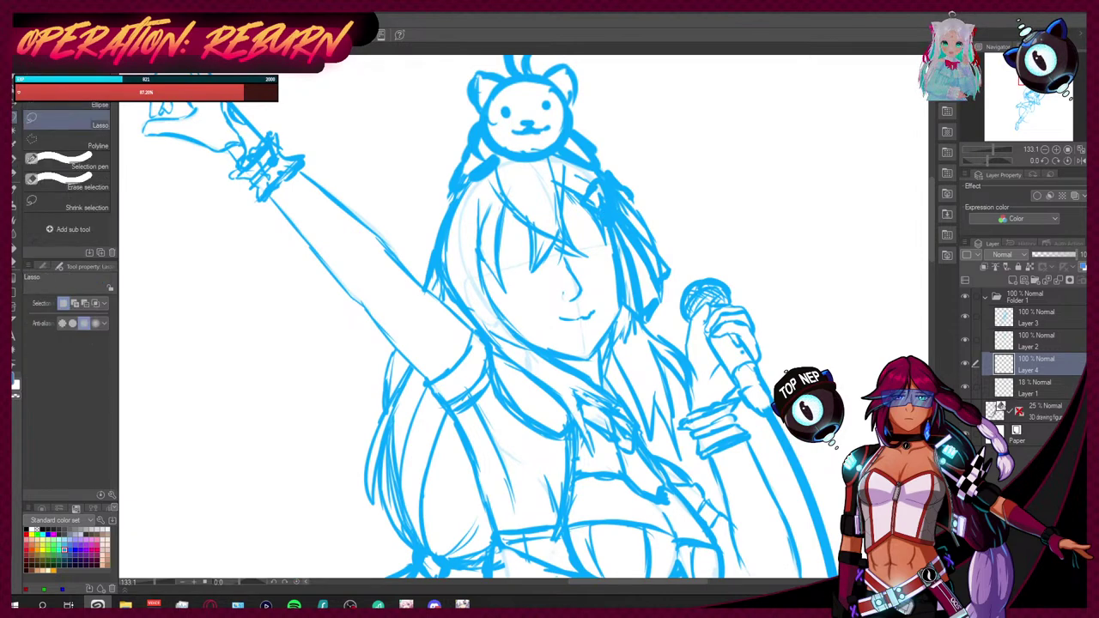
mouse_move(577, 336)
mouse_down()
mouse_move(567, 331)
mouse_move(600, 300)
mouse_move(578, 335)
mouse_move(599, 327)
mouse_move(591, 323)
mouse_move(593, 332)
mouse_up()
click(620, 353)
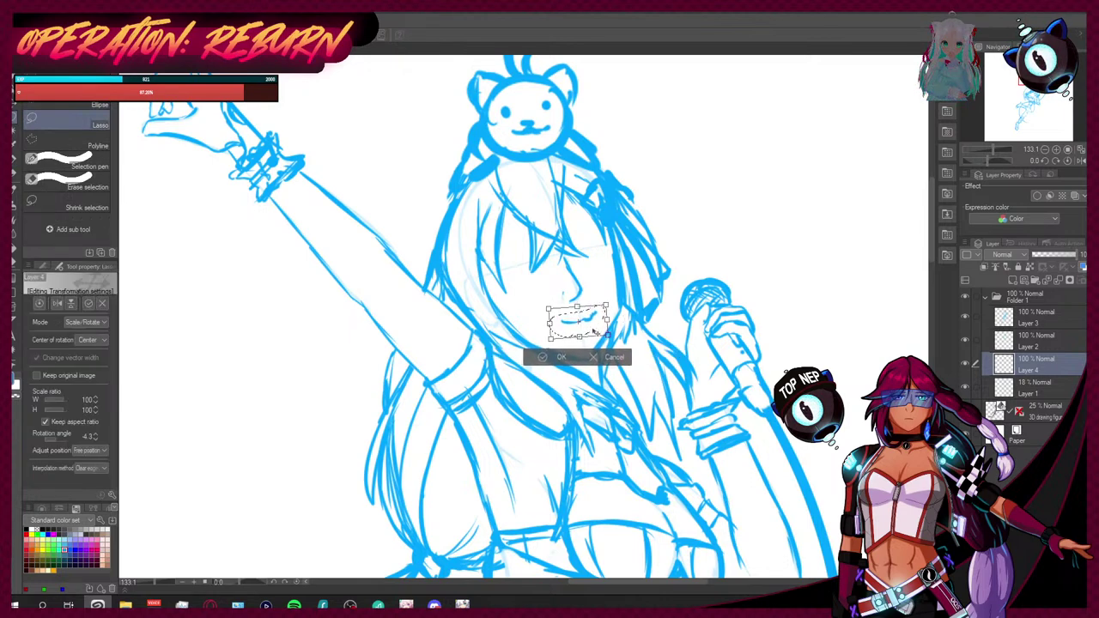
click(560, 356)
key(ctrl+d)
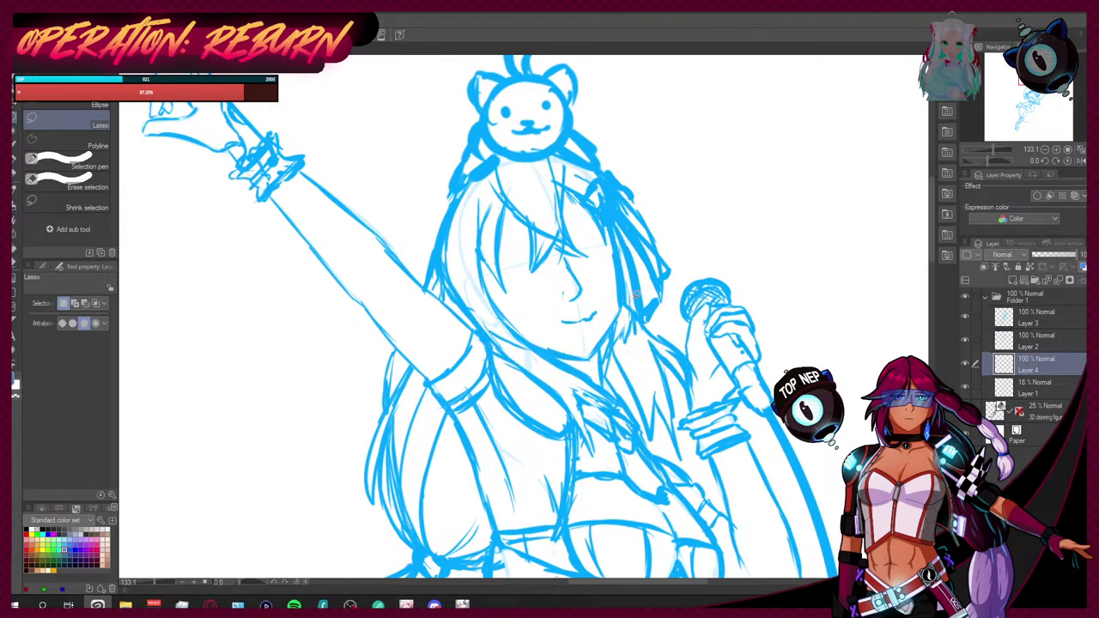
Step: Try a first lid line for the eye nearer the raised arm, and erase it together with the mouth
key(p)
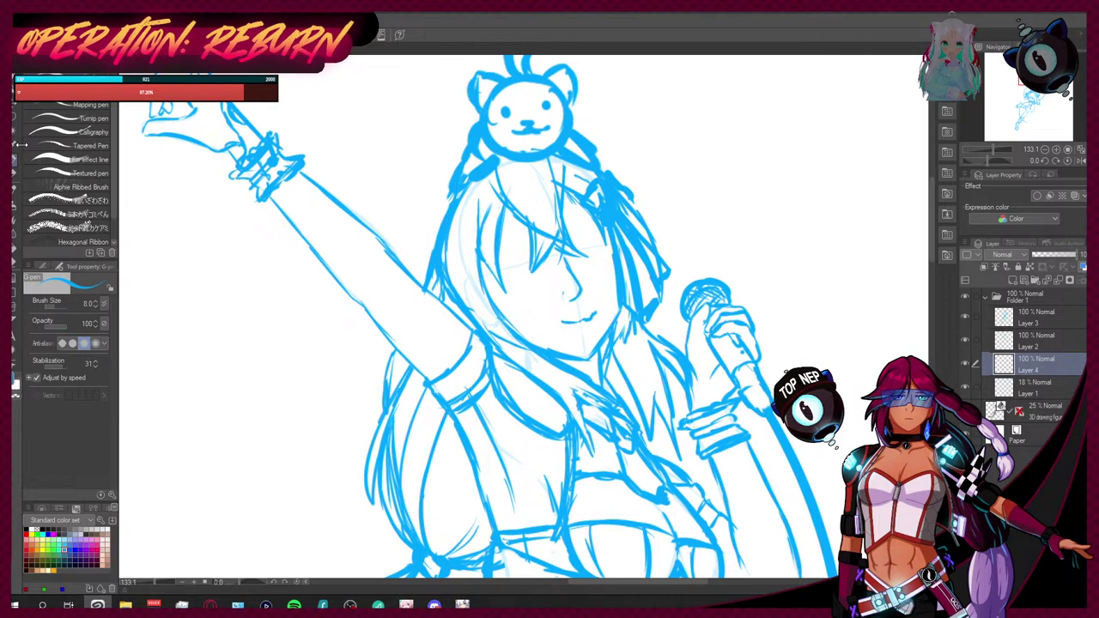
mouse_move(532, 252)
mouse_down()
mouse_move(493, 259)
mouse_move(526, 274)
mouse_up()
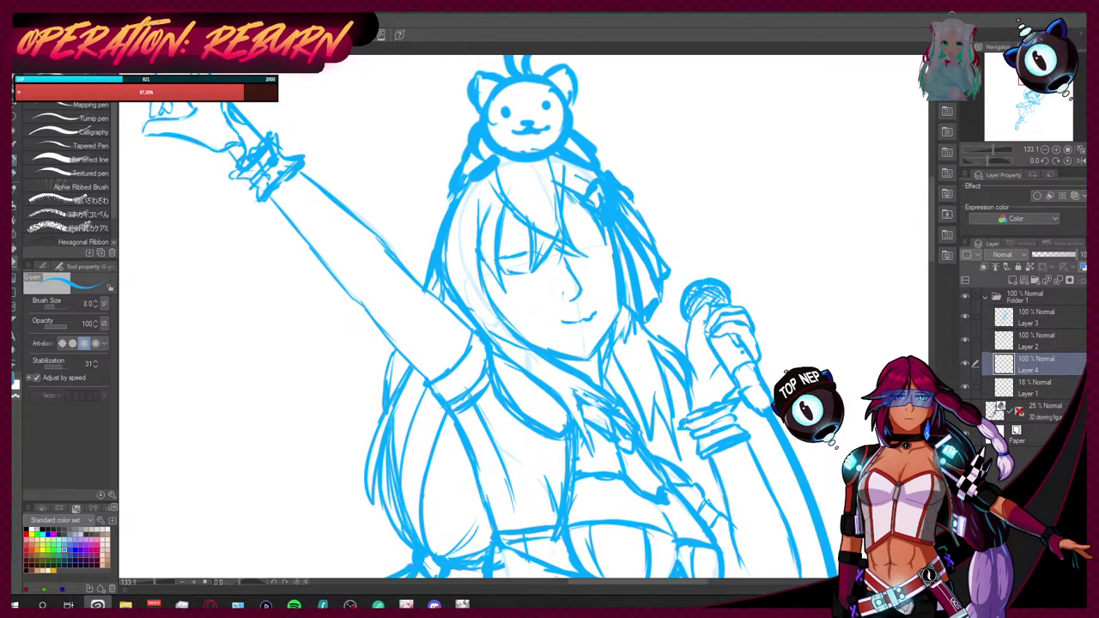
key(e)
mouse_move(587, 320)
mouse_down()
mouse_move(569, 323)
mouse_move(589, 293)
mouse_up()
Step: Hide the hair on Layer 2 and sketch both eye outlines with thick upper lids and lashes
key(p)
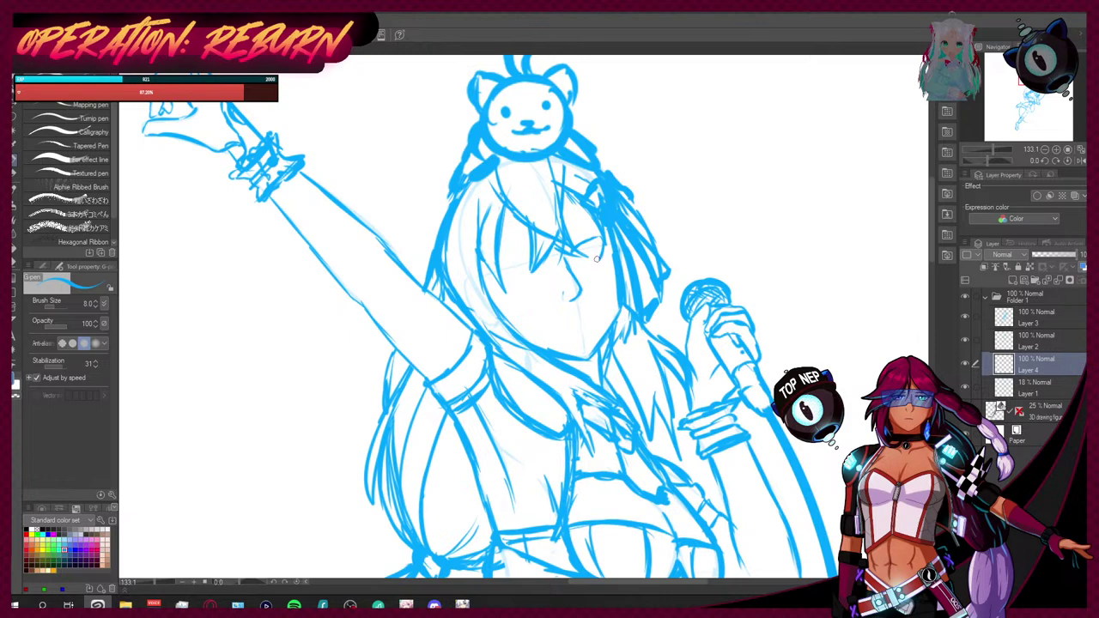
click(965, 340)
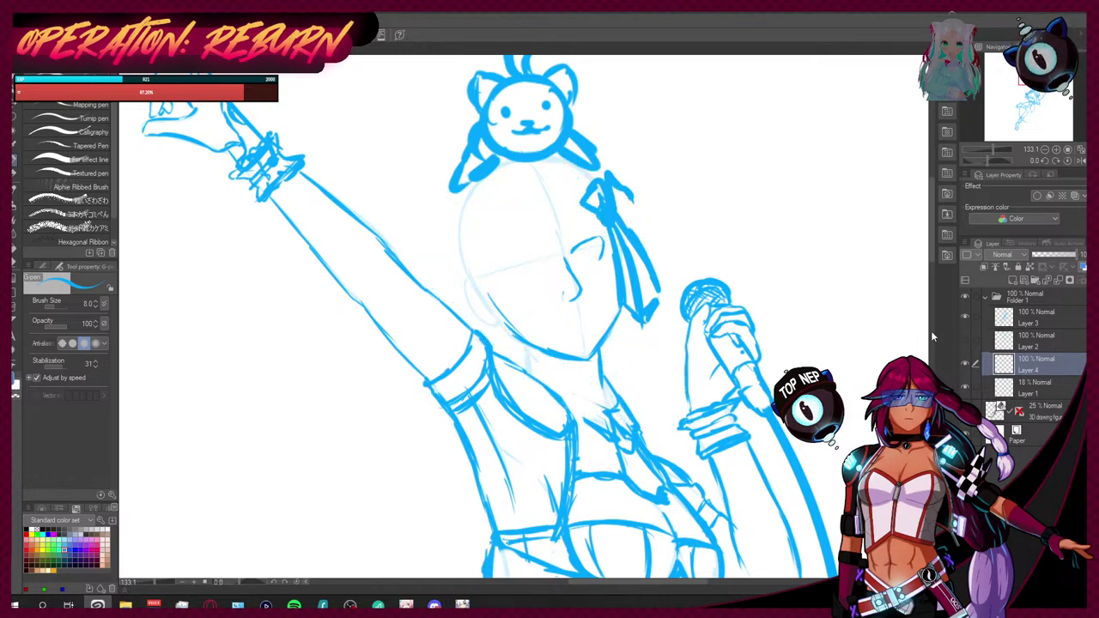
mouse_move(570, 248)
mouse_down()
mouse_move(606, 245)
mouse_move(597, 263)
mouse_move(526, 251)
mouse_move(502, 262)
mouse_move(517, 278)
mouse_move(552, 258)
mouse_move(536, 280)
mouse_up()
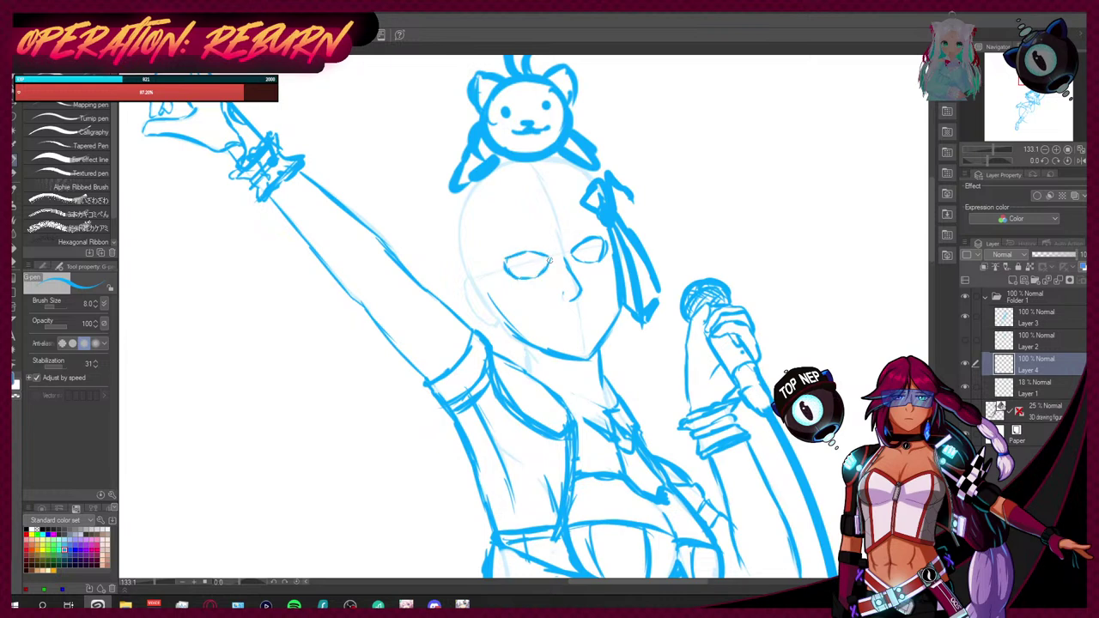
mouse_move(590, 244)
mouse_down()
mouse_move(600, 237)
mouse_move(605, 256)
mouse_up()
drag(507, 259, 510, 273)
mouse_move(506, 259)
mouse_down()
mouse_move(488, 250)
mouse_move(546, 255)
mouse_up()
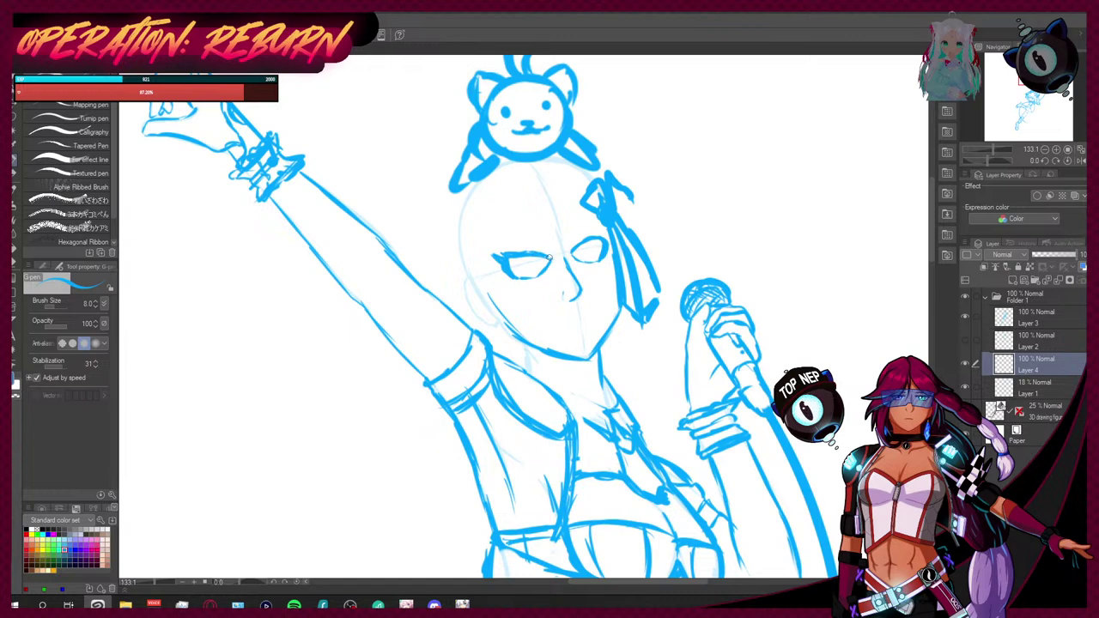
drag(602, 243, 606, 234)
drag(529, 249, 571, 245)
Step: Draw thin arched eyebrows above both eyes and a small closed mouth below the nose
mouse_move(497, 243)
mouse_down()
mouse_move(542, 220)
mouse_move(588, 221)
mouse_up()
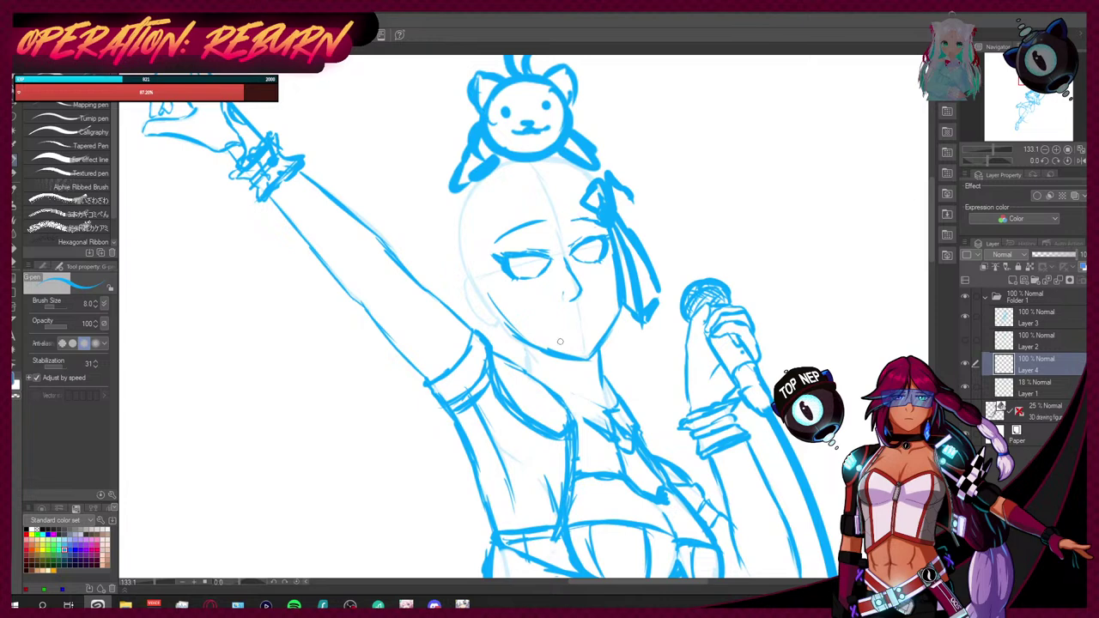
drag(559, 321, 589, 314)
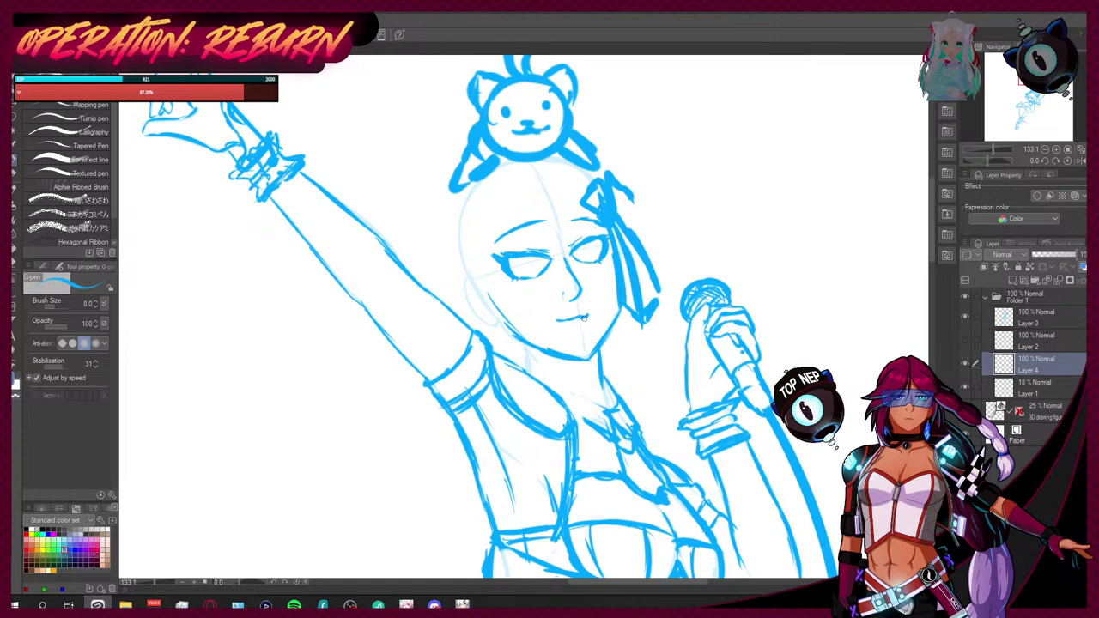
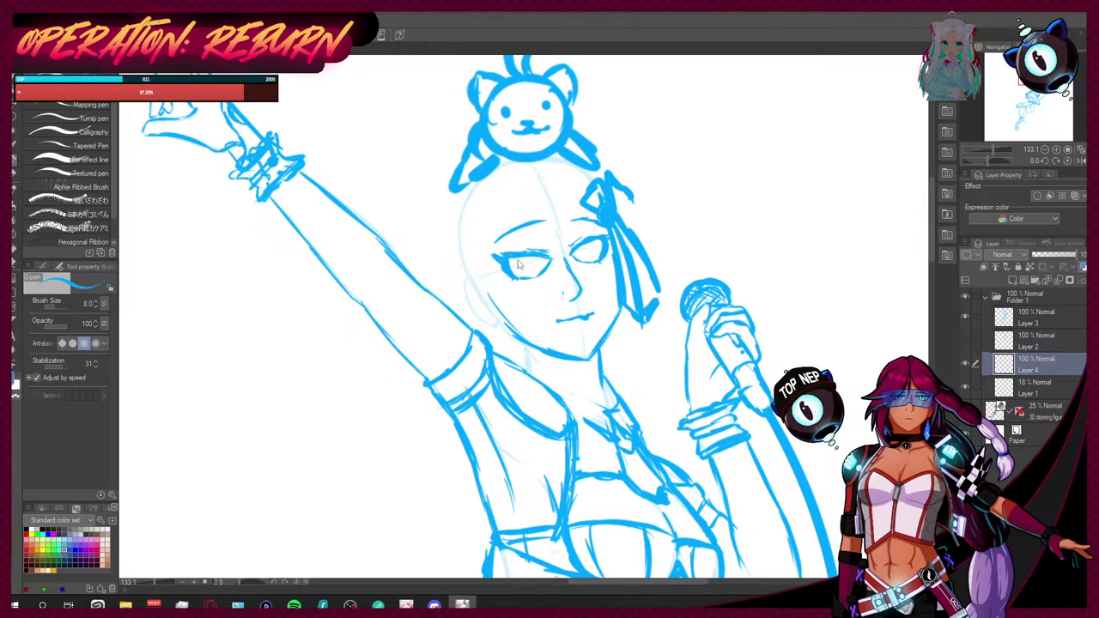
Step: Try irises inside both eyes, and erase both eyes while keeping the eyebrows
drag(521, 272, 525, 274)
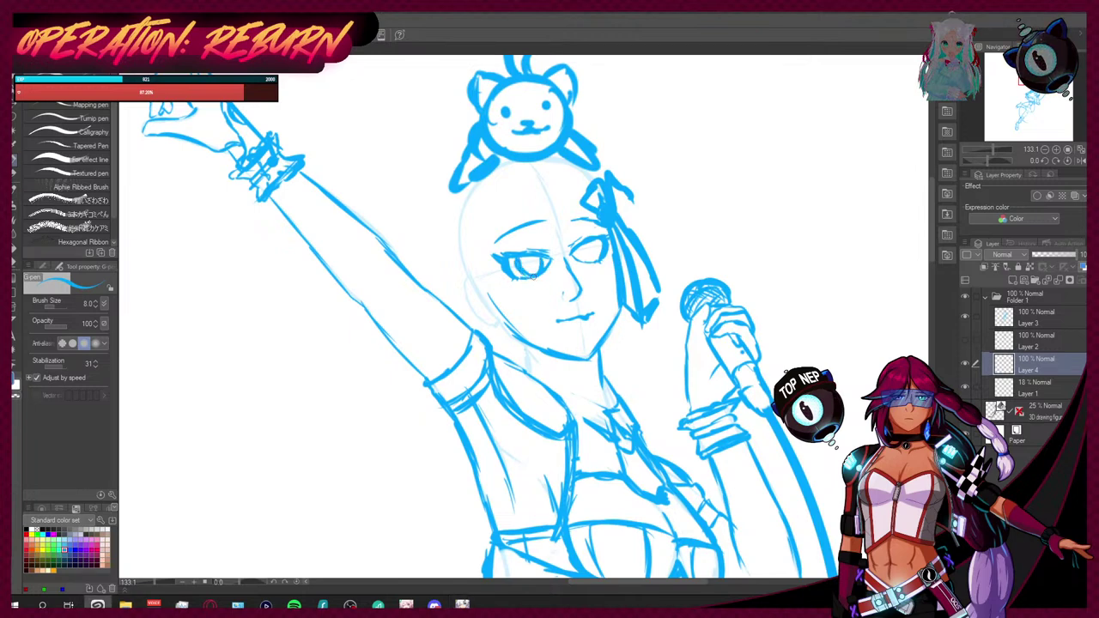
drag(583, 252, 594, 261)
drag(523, 249, 556, 264)
key(e)
mouse_move(543, 281)
mouse_down()
mouse_move(526, 268)
mouse_move(594, 247)
mouse_up()
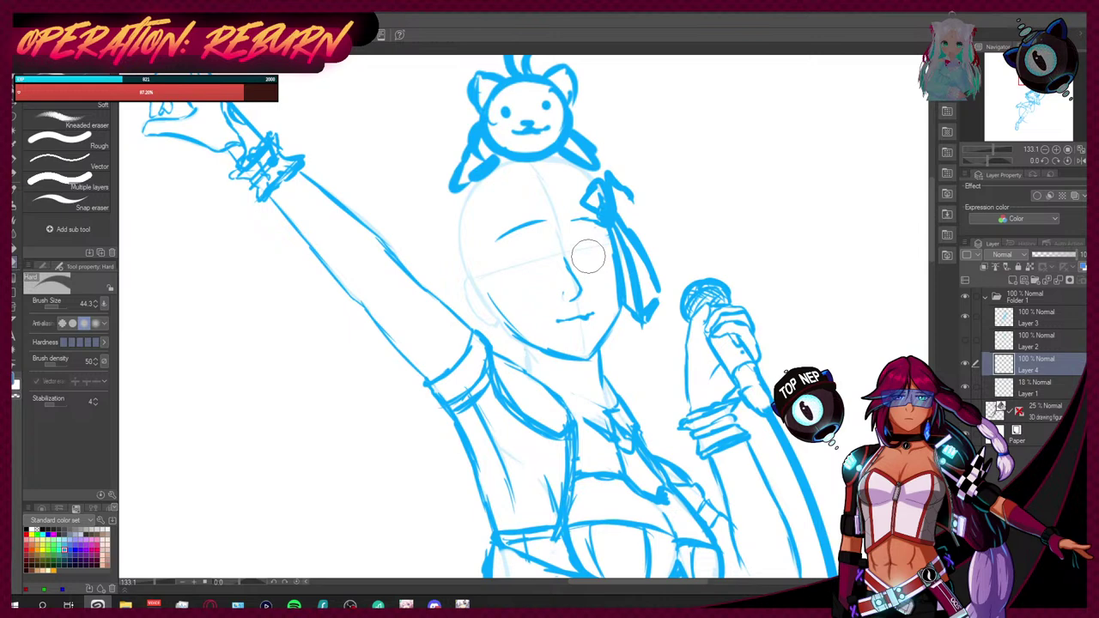
Step: Redraw the outline of the eye nearer the raised arm as a rounded almond shape
key(p)
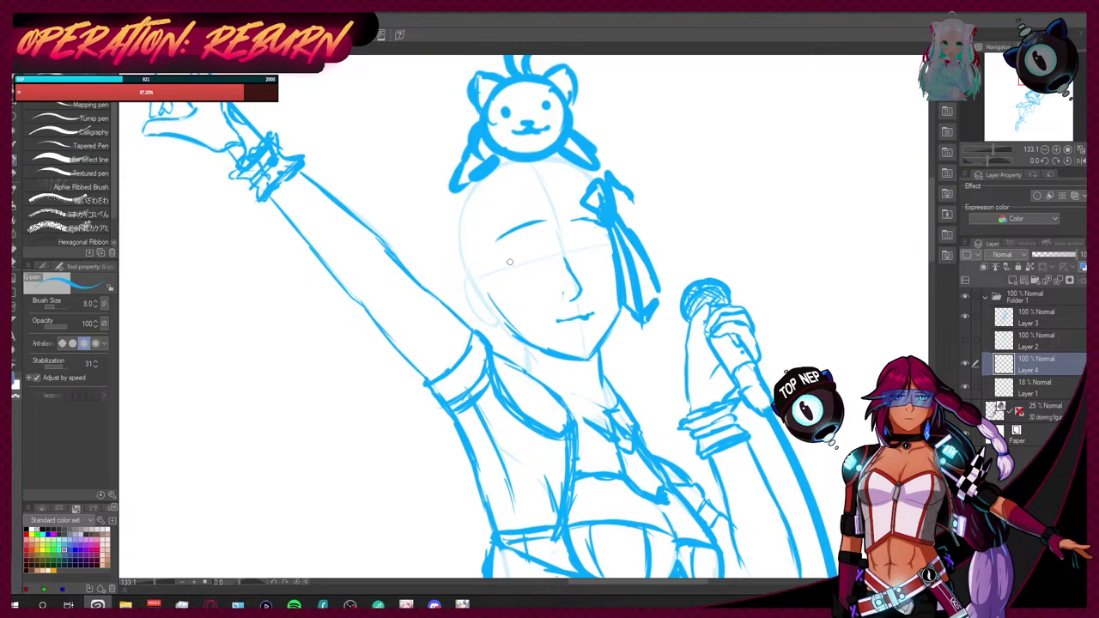
drag(506, 263, 546, 256)
mouse_move(507, 263)
mouse_down()
mouse_move(532, 280)
mouse_move(541, 255)
mouse_up()
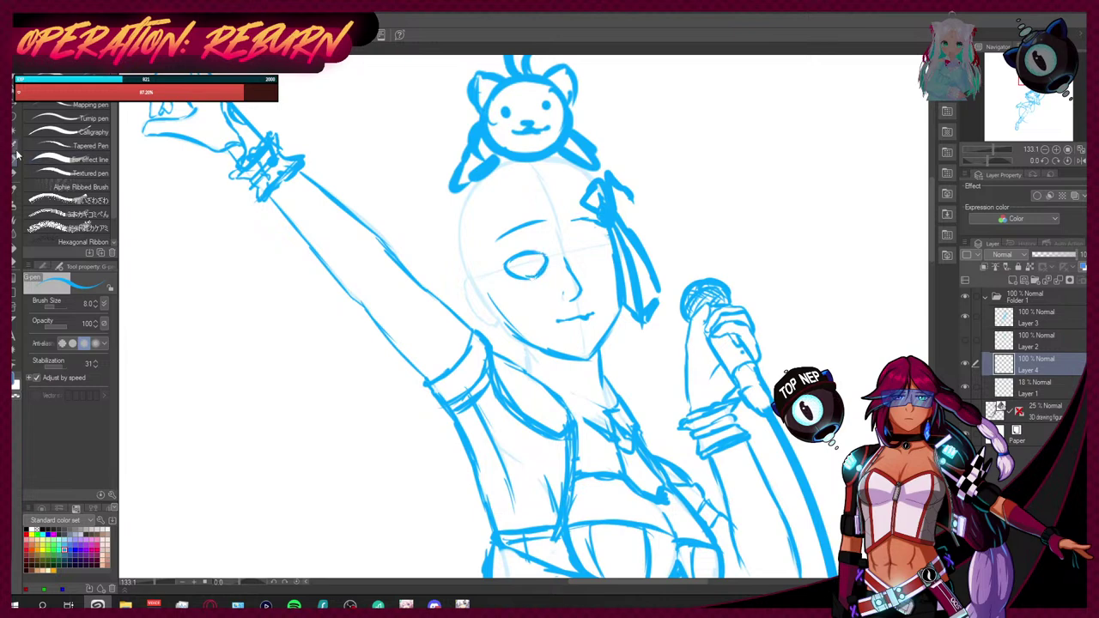
Step: Adjust the redrawn eye outline with a lasso transform and add pointed lashes at its outer corner
key(m)
mouse_move(522, 283)
mouse_down()
mouse_move(564, 251)
mouse_move(530, 288)
mouse_move(621, 277)
mouse_move(542, 278)
mouse_up()
click(575, 312)
key(Return)
key(ctrl+d)
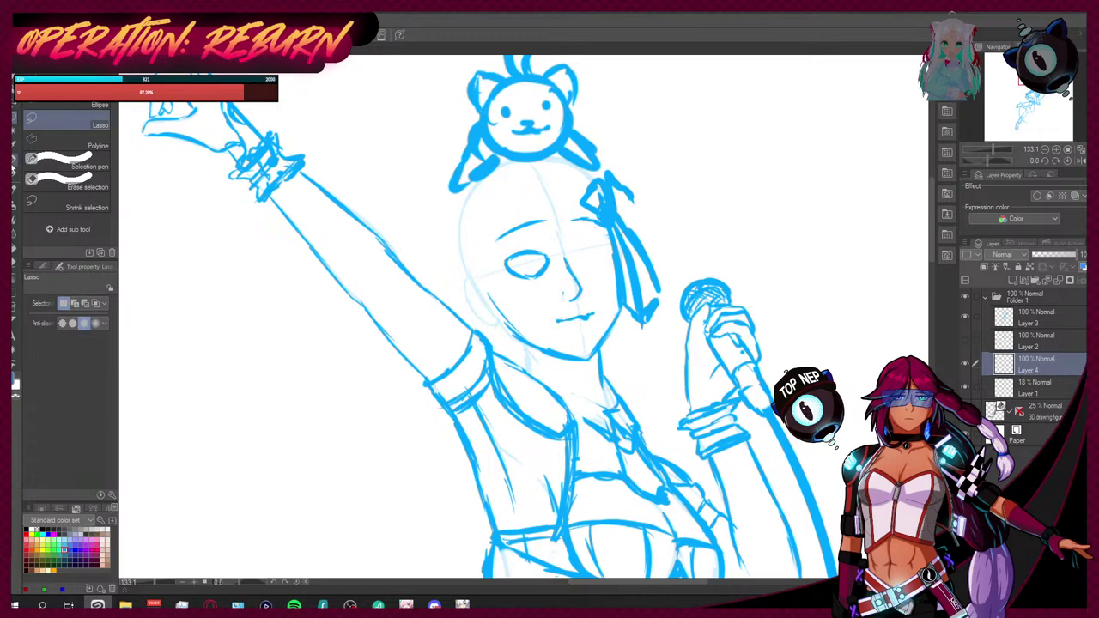
click(13, 170)
mouse_move(509, 256)
mouse_down()
mouse_move(532, 279)
mouse_move(522, 253)
mouse_up()
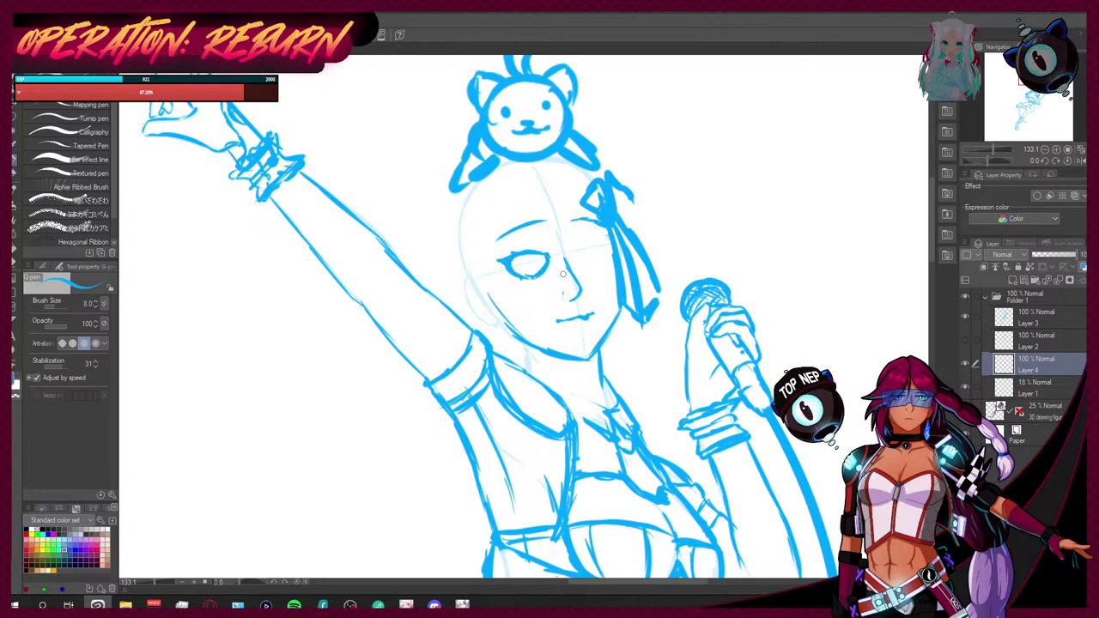
Step: Try a round iris inside the redrawn eye and undo its strokes
drag(515, 255, 532, 269)
key(ctrl+z)
key(ctrl+z)
key(ctrl+z)
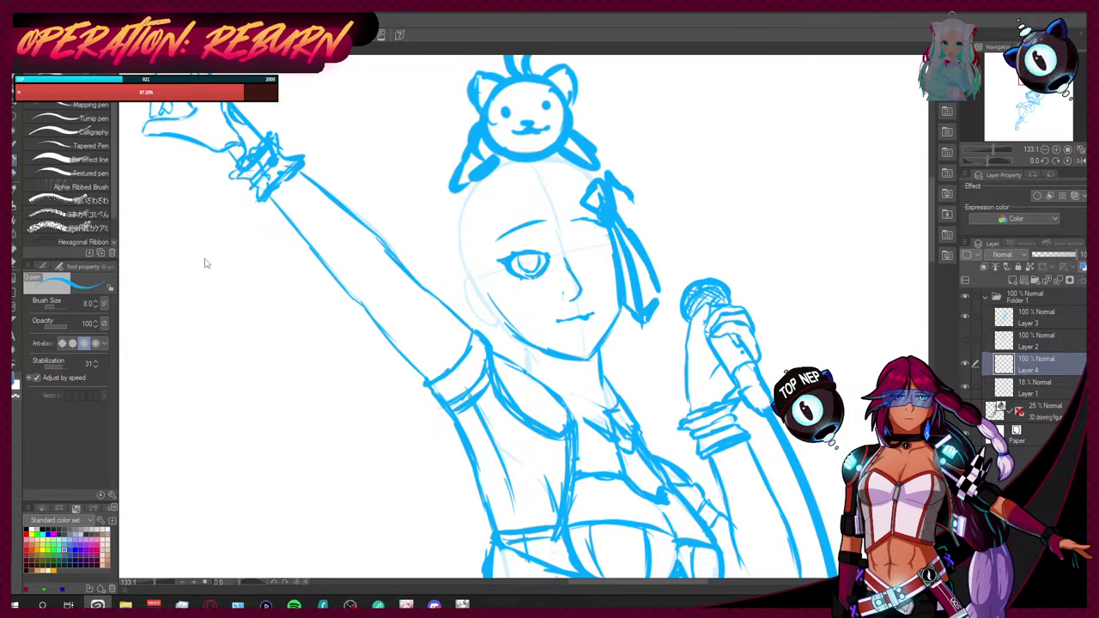
key(ctrl+z)
key(ctrl+z)
Step: Copy the finished eye outline, flip the copy horizontally, and place it on the face's other side rotated to -25.5 degrees
key(m)
mouse_move(513, 260)
mouse_down()
mouse_move(528, 238)
mouse_move(554, 272)
mouse_up()
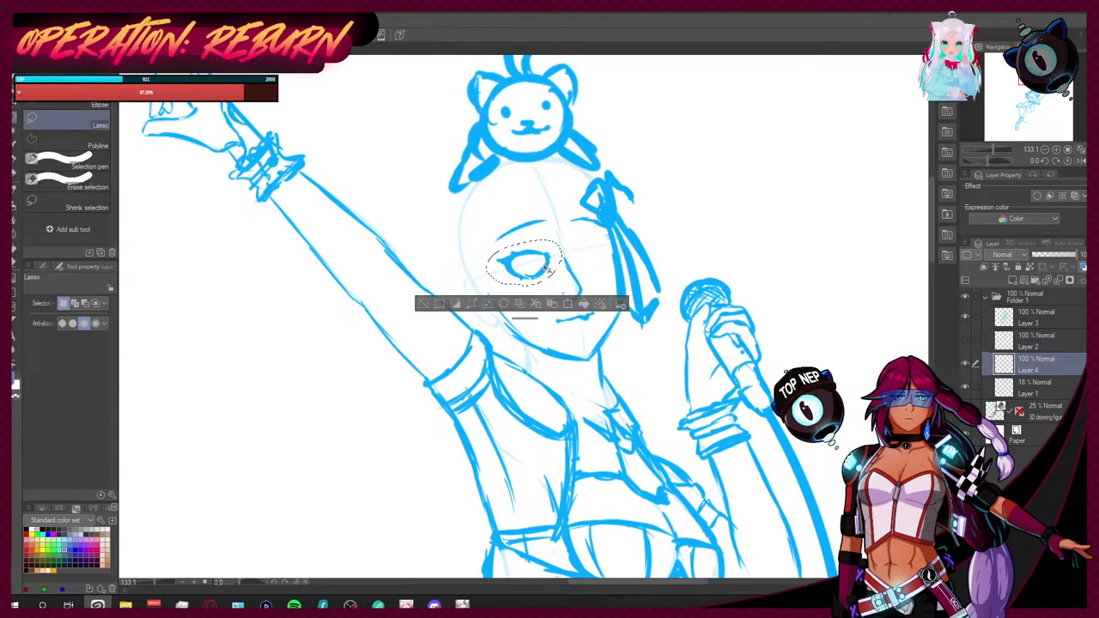
key(ctrl+c)
key(ctrl+v)
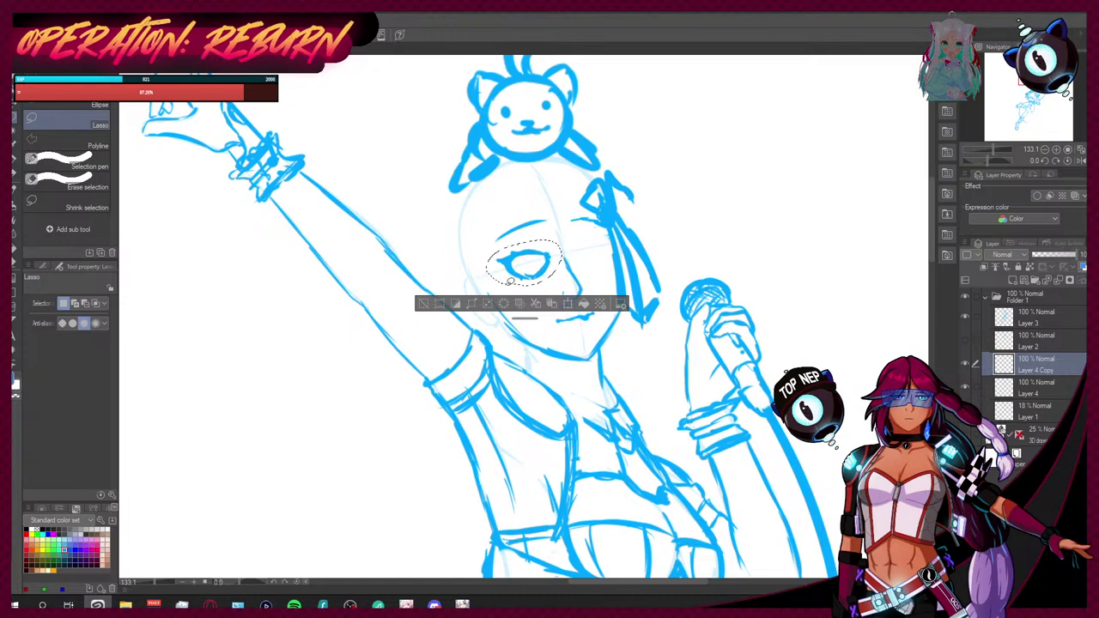
click(42, 19)
mouse_move(160, 324)
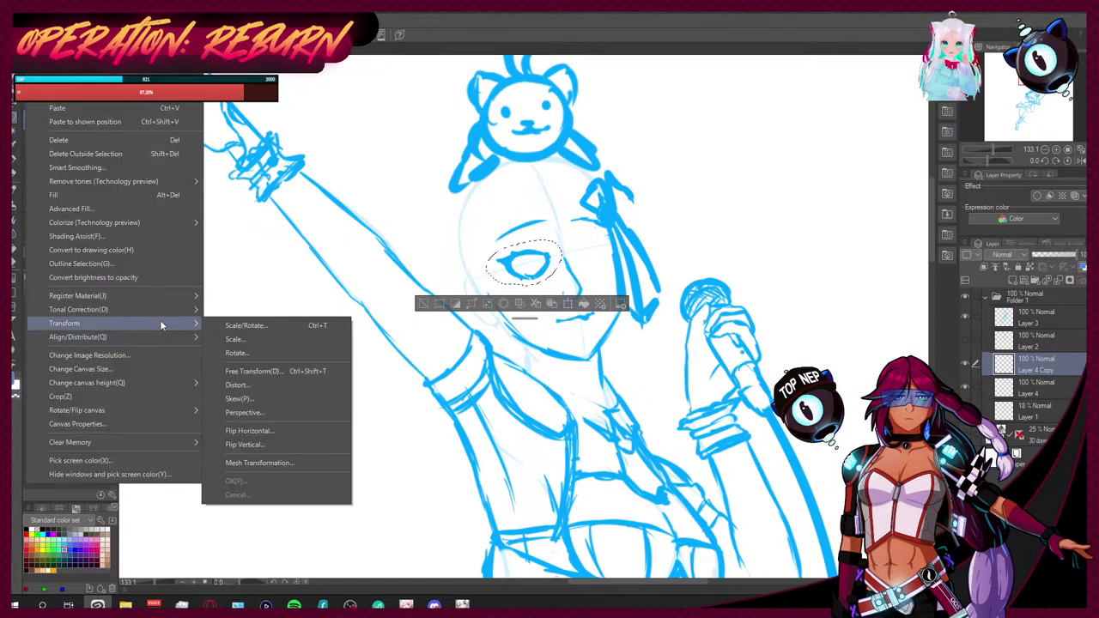
click(283, 430)
drag(549, 273, 654, 222)
mouse_move(595, 257)
mouse_down()
mouse_move(543, 275)
mouse_move(610, 259)
mouse_up()
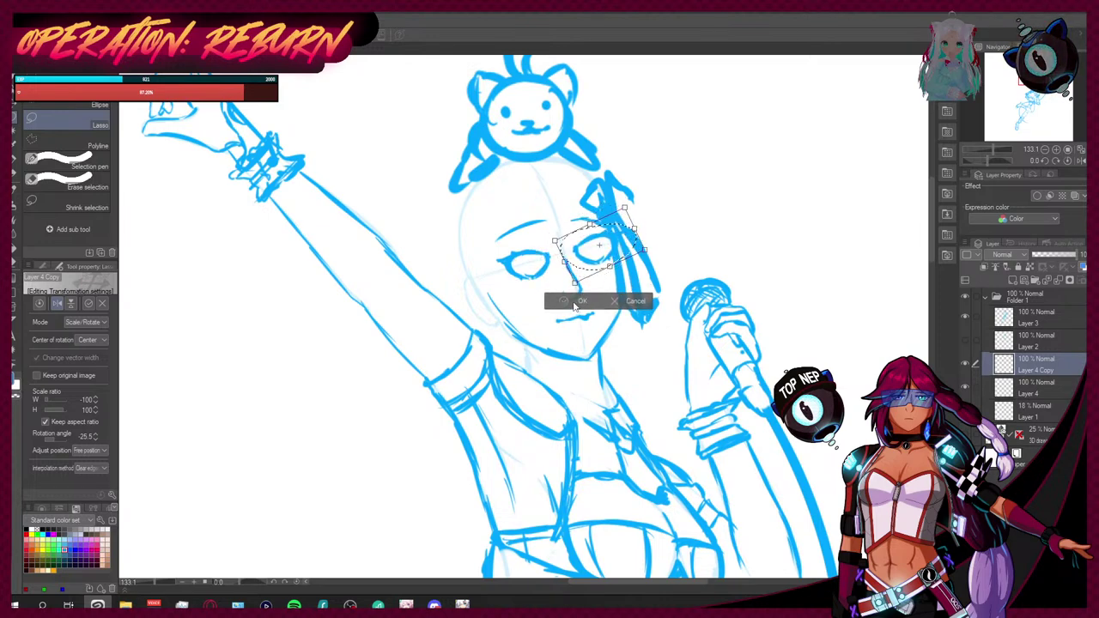
click(578, 301)
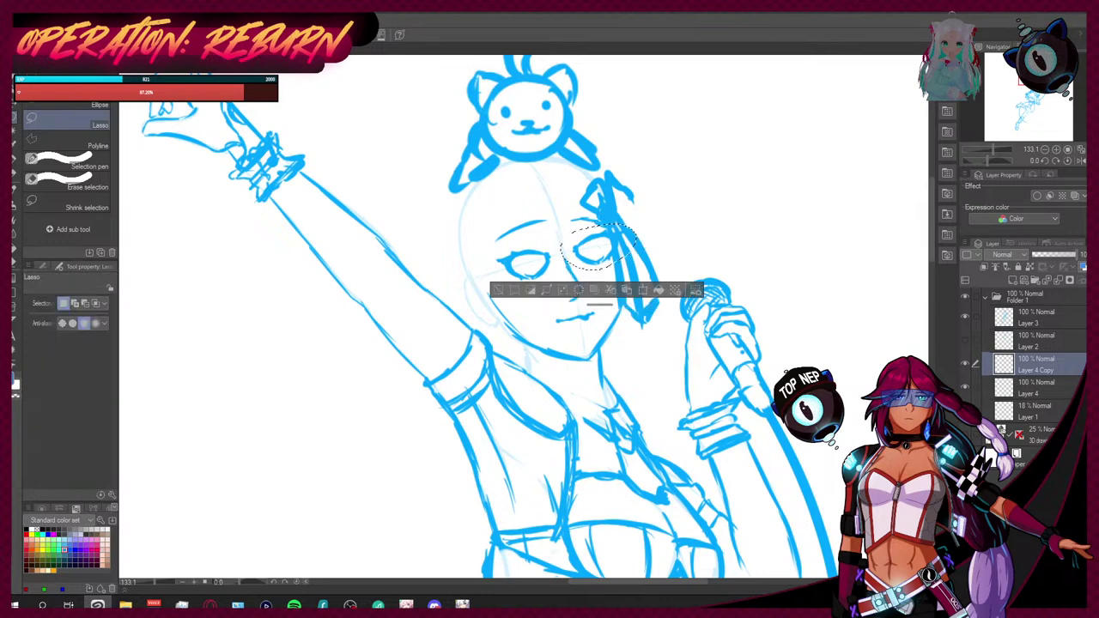
Step: Narrow the mirrored eye to 90% width with a free transform to fit the face's perspective, and clear the selection
click(38, 90)
mouse_move(102, 321)
click(265, 372)
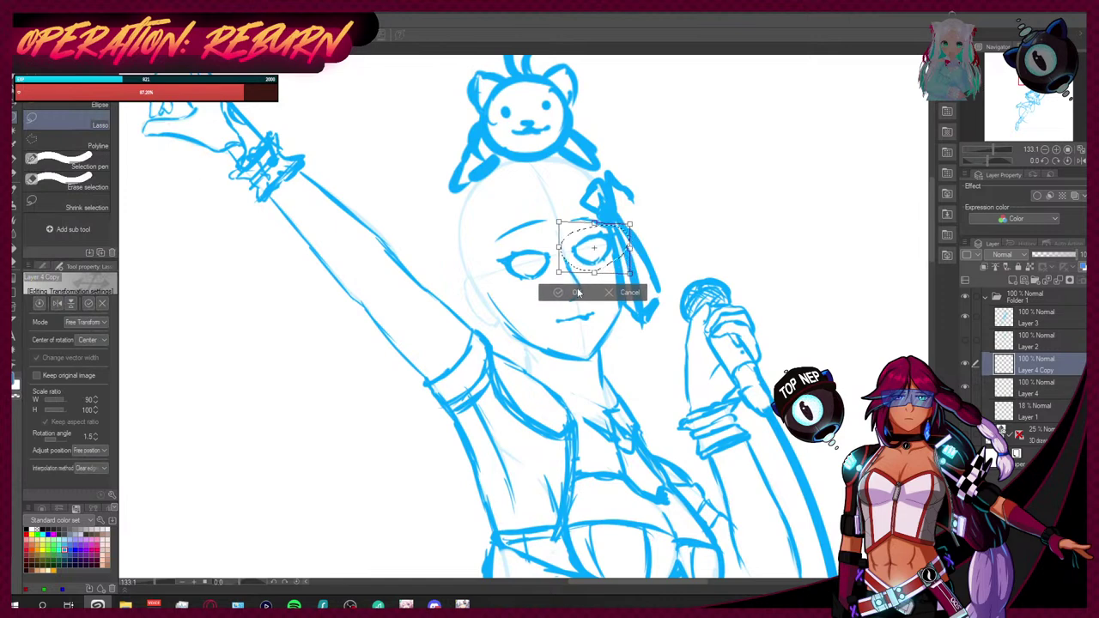
key(Return)
key(ctrl+d)
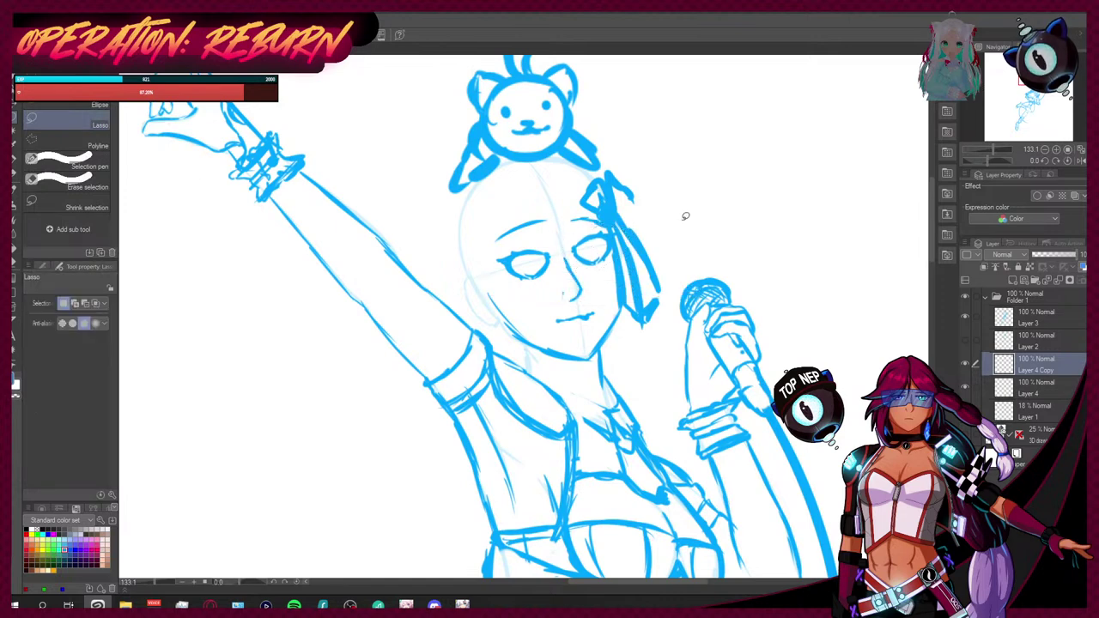
Step: Draw irises and pupils with shading strokes in both eyes, and show the hair on Layer 2 again
click(16, 169)
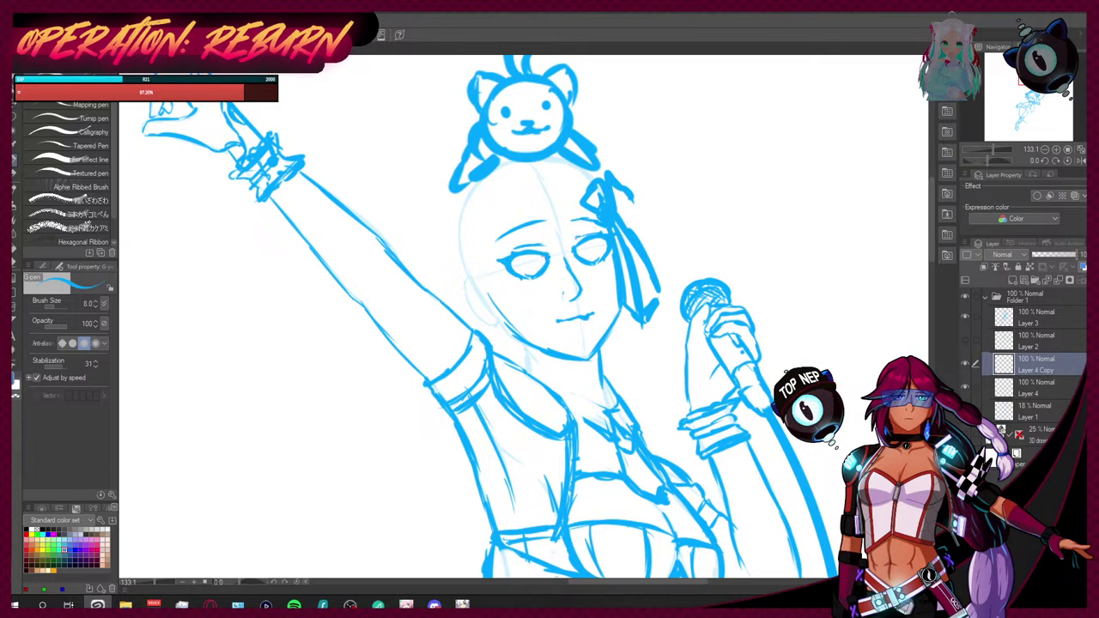
mouse_move(518, 259)
mouse_down()
mouse_move(536, 273)
mouse_move(542, 259)
mouse_move(531, 268)
mouse_up()
mouse_move(527, 252)
mouse_down()
mouse_move(531, 269)
mouse_move(529, 256)
mouse_move(544, 254)
mouse_move(534, 264)
mouse_move(590, 244)
mouse_move(592, 260)
mouse_move(589, 242)
mouse_move(601, 249)
mouse_up()
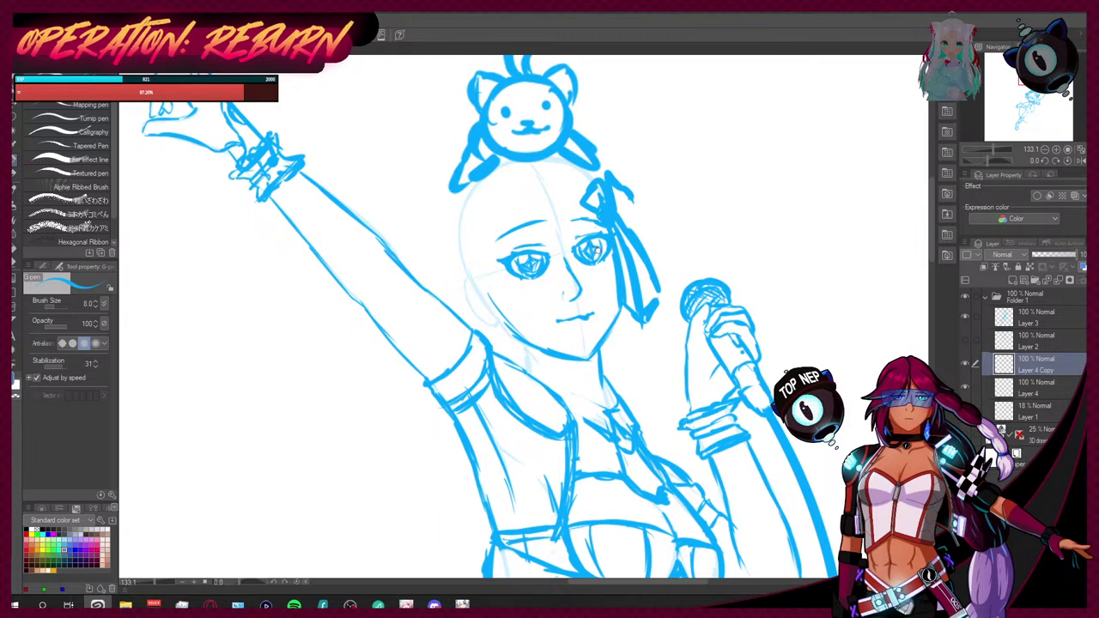
drag(518, 254, 524, 275)
click(964, 340)
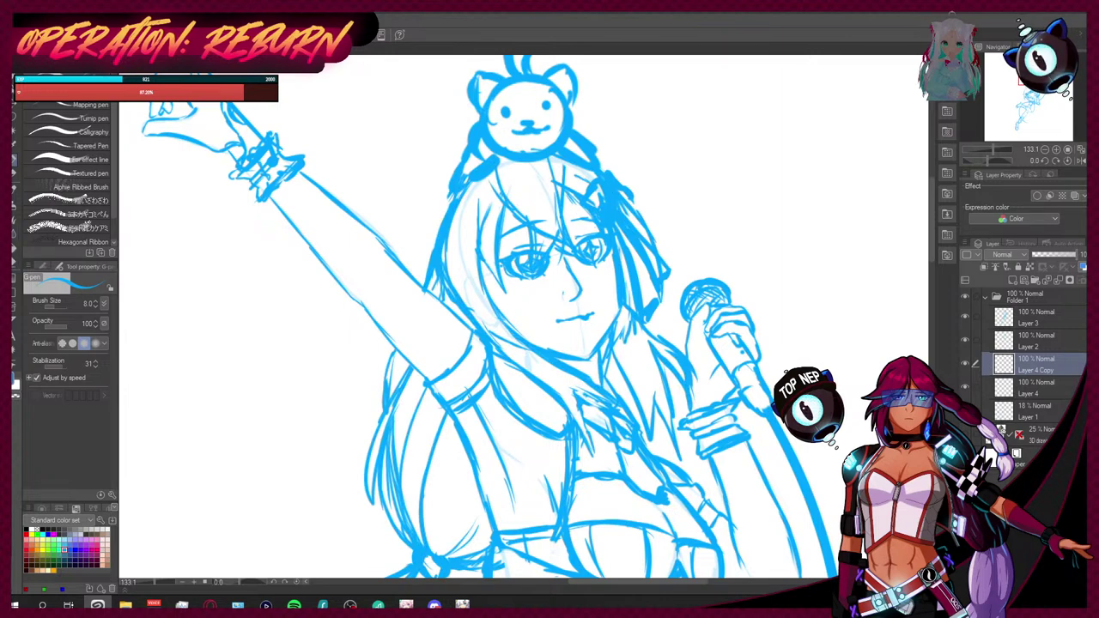
Step: Fine-tune the iris of the eye nearer the raised arm with a lasso transform, and merge Layer 4 Copy into Layer 4
click(15, 120)
mouse_move(554, 249)
mouse_down()
mouse_move(500, 268)
mouse_move(558, 257)
mouse_move(550, 239)
mouse_up()
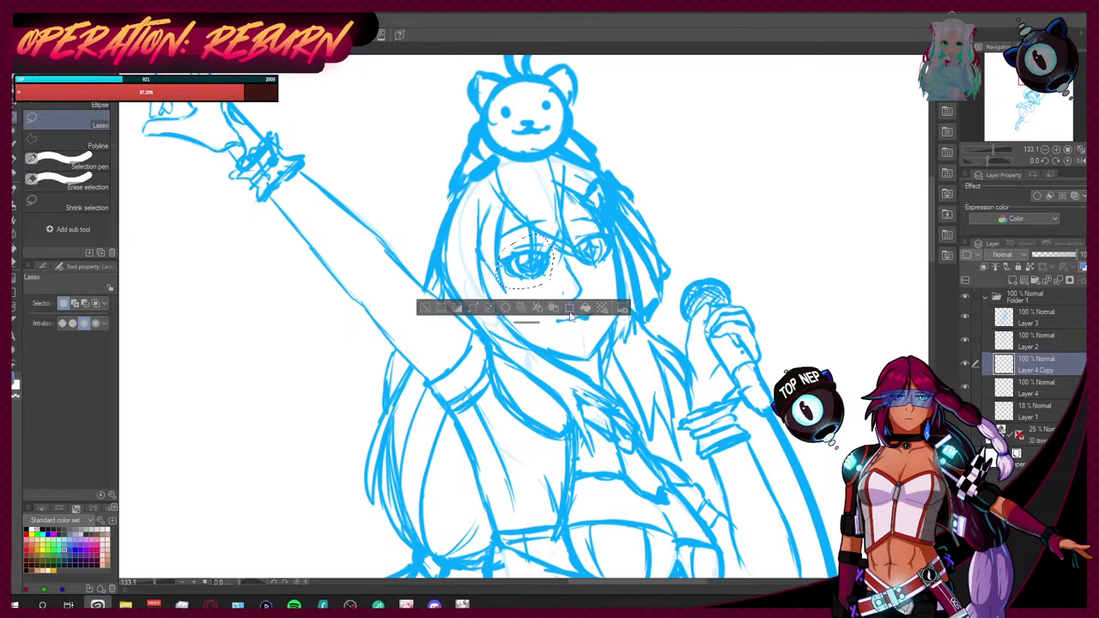
key(ctrl+t)
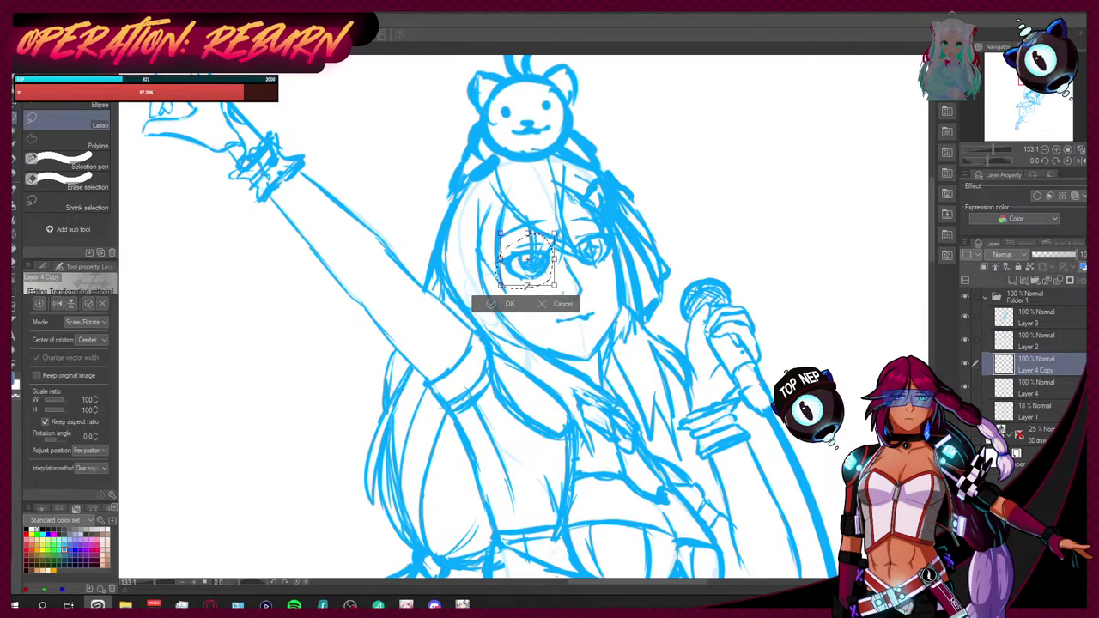
key(Return)
key(ctrl+d)
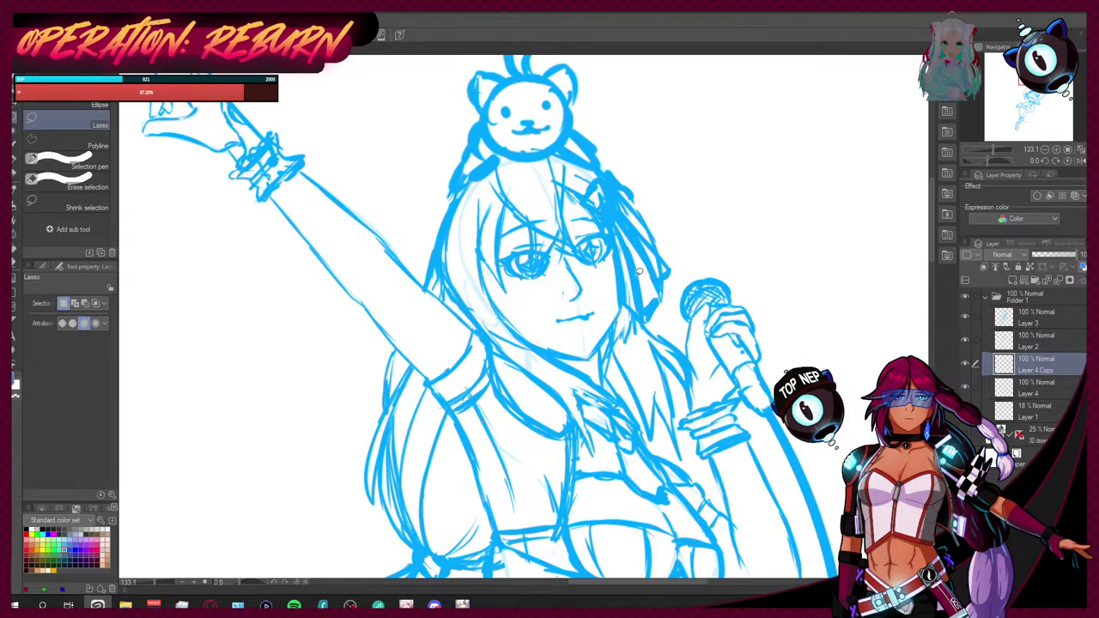
click(1057, 280)
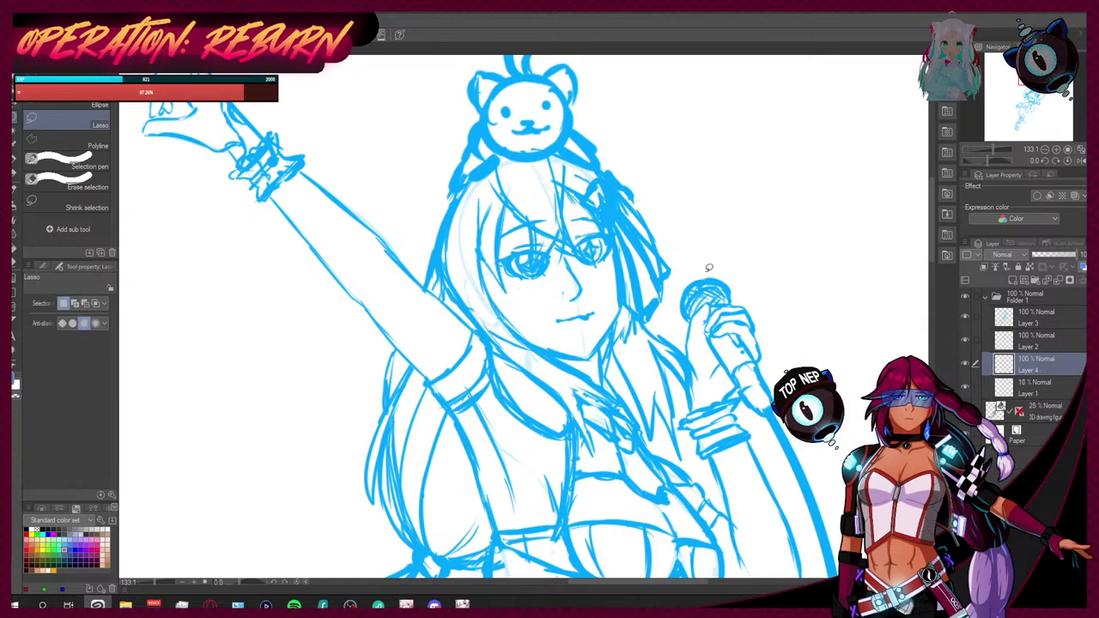
Step: Try scaling the lassoed eye nearer the raised arm to 93%, and clear the selection
drag(539, 280, 497, 285)
click(568, 309)
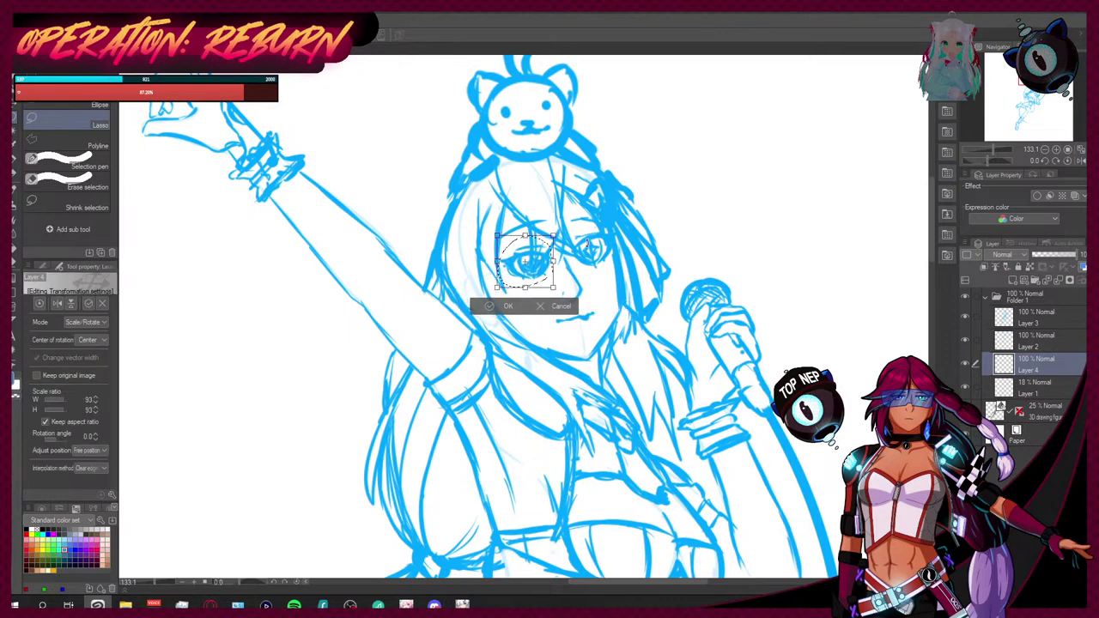
scroll(583, 304, down, 5)
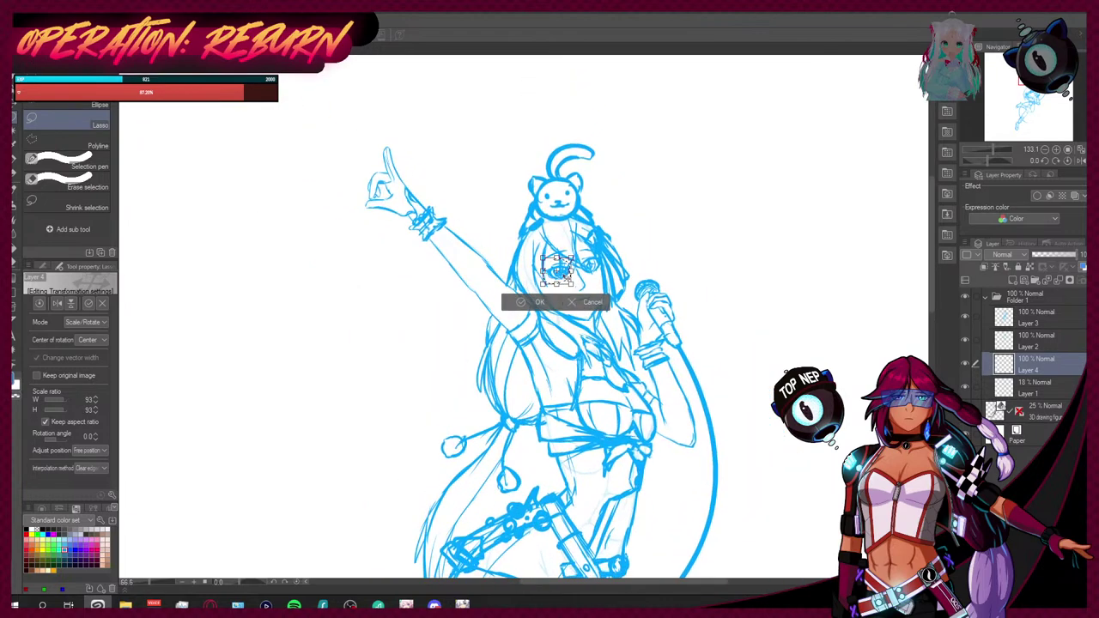
click(583, 303)
key(ctrl+d)
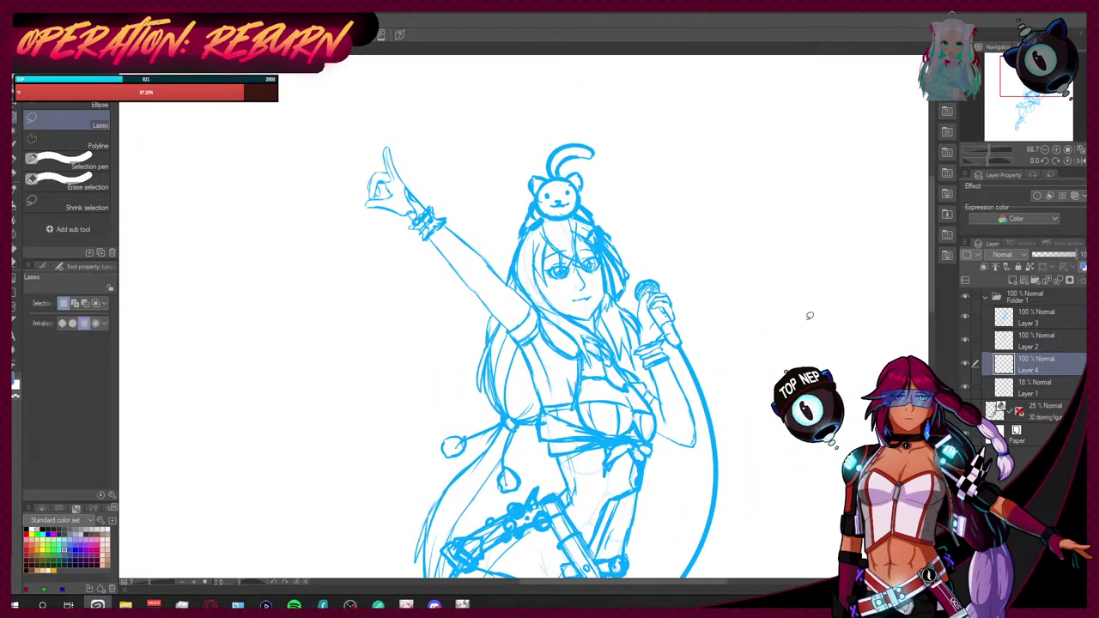
Step: Discard the layer with the finished facial features and create an empty layer above Layer 1 for a fresh face
key(ctrl+e)
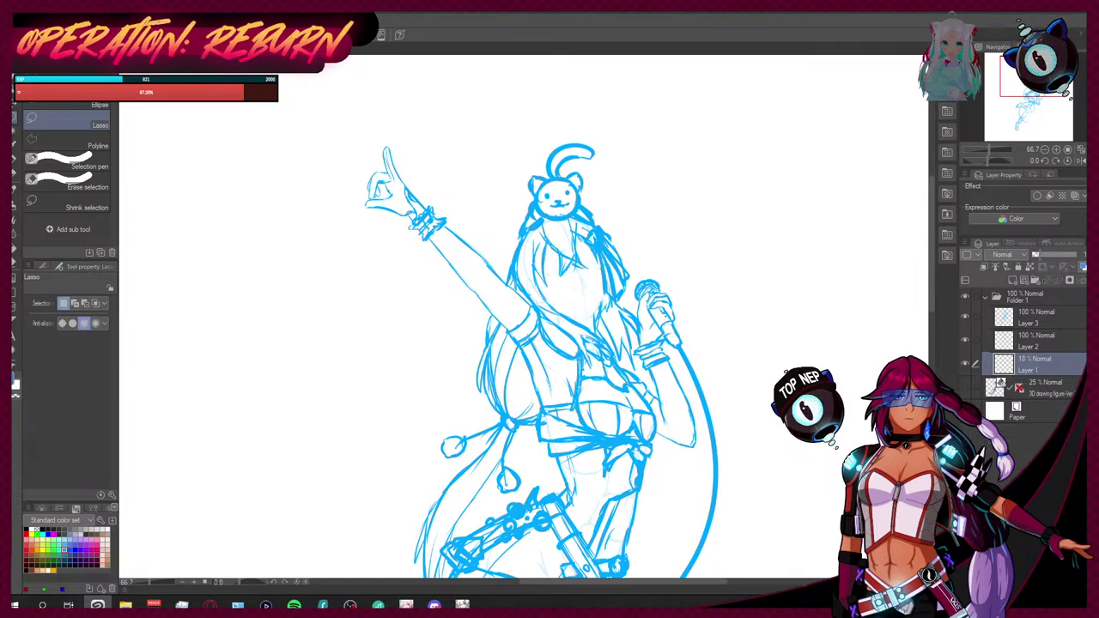
scroll(610, 258, up, 2)
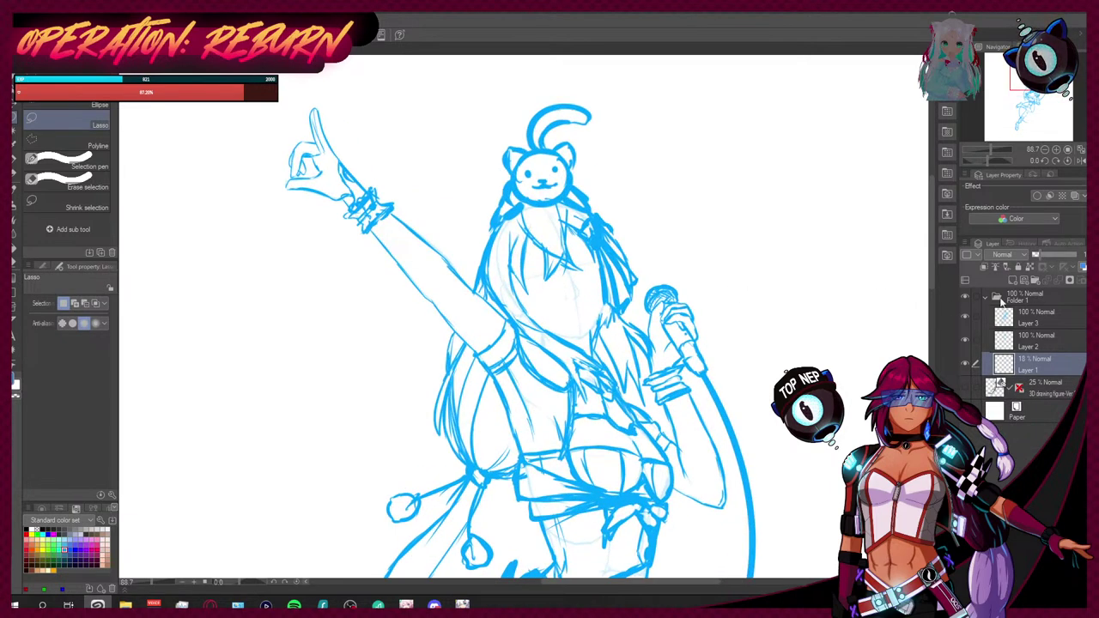
click(1007, 278)
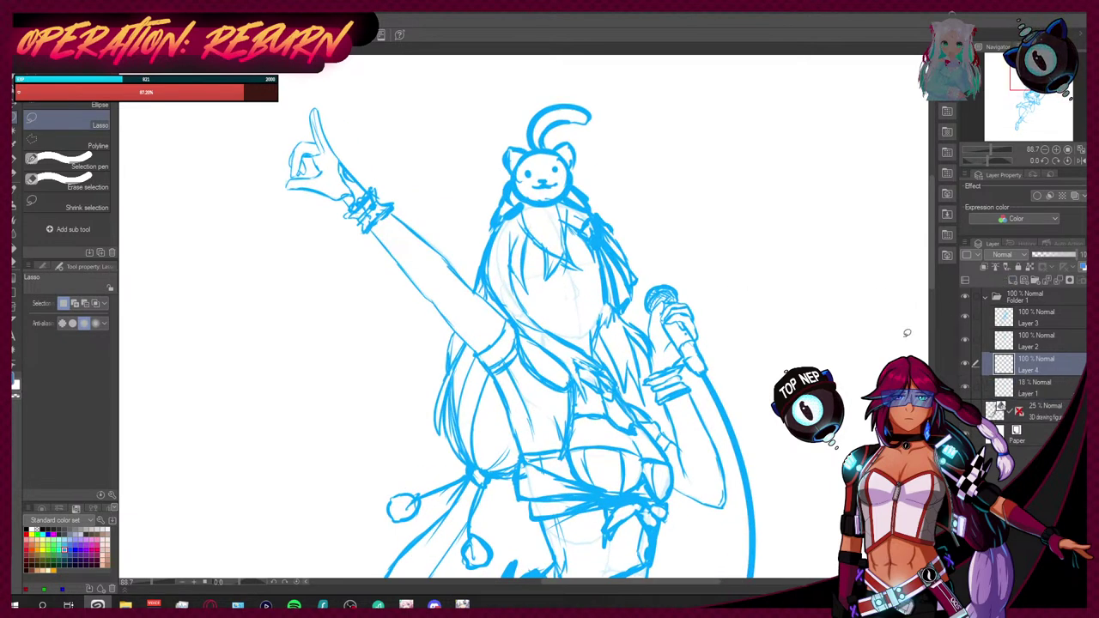
Step: Draw a new nose and a slightly smiling mouth line on the fresh layer with the G-pen at size 8.0
scroll(578, 302, up, 3)
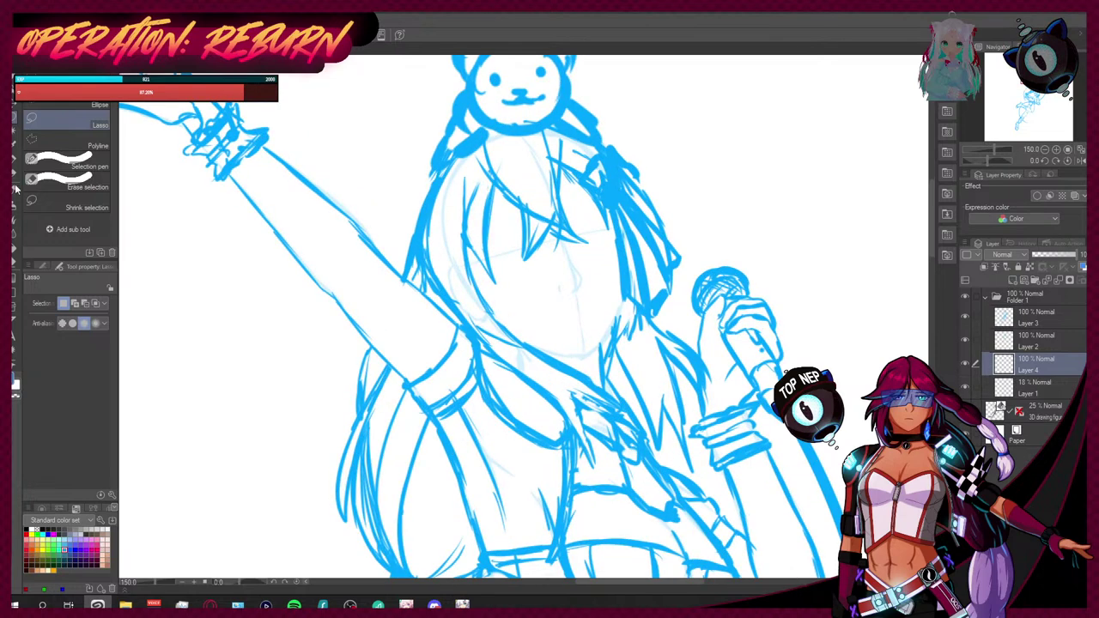
click(14, 160)
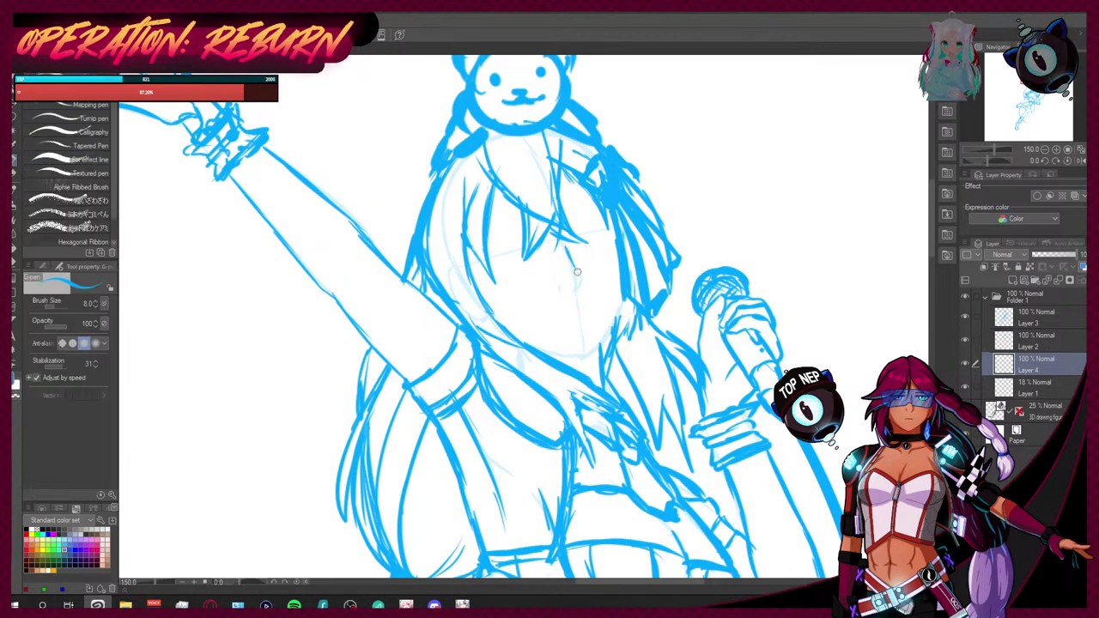
drag(575, 270, 577, 285)
mouse_move(560, 314)
mouse_down()
mouse_move(547, 316)
mouse_move(595, 308)
mouse_up()
key(ctrl+z)
Step: Study the faces in the coloured character lineup document and compare them with the full-figure sketch
scroll(471, 228, down, 2)
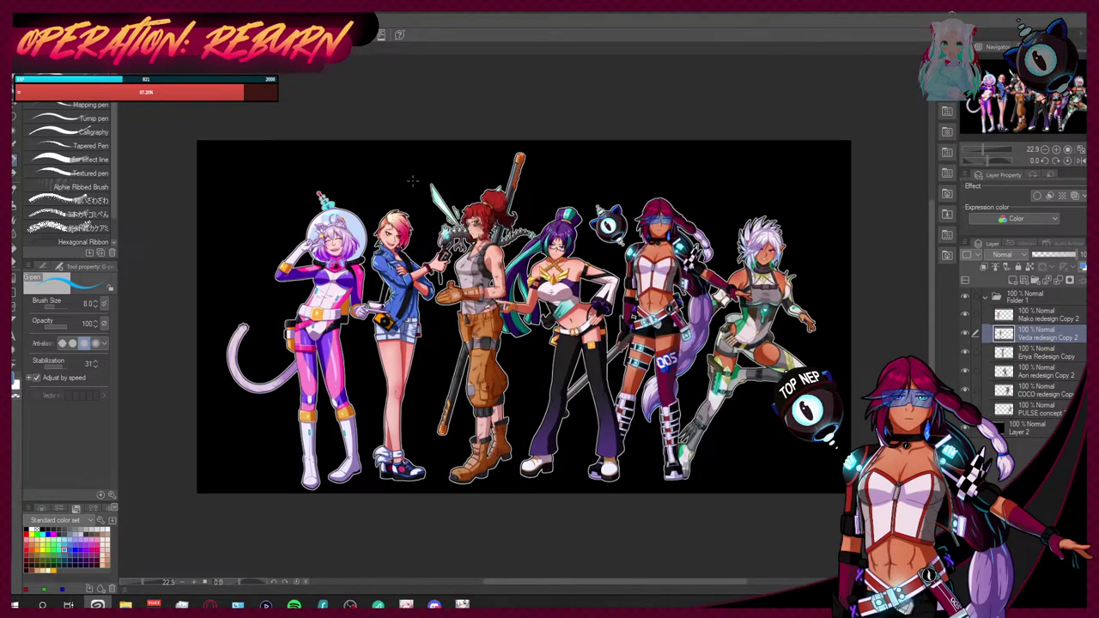
scroll(305, 258, up, 3)
scroll(343, 284, up, 3)
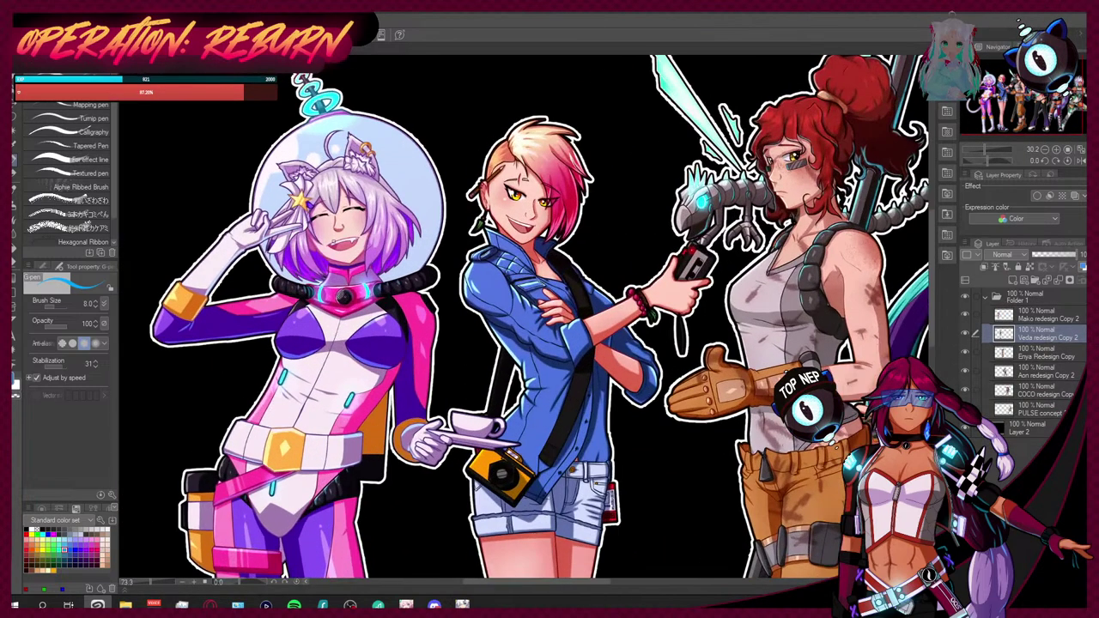
scroll(343, 283, down, 1)
scroll(260, 217, down, 1)
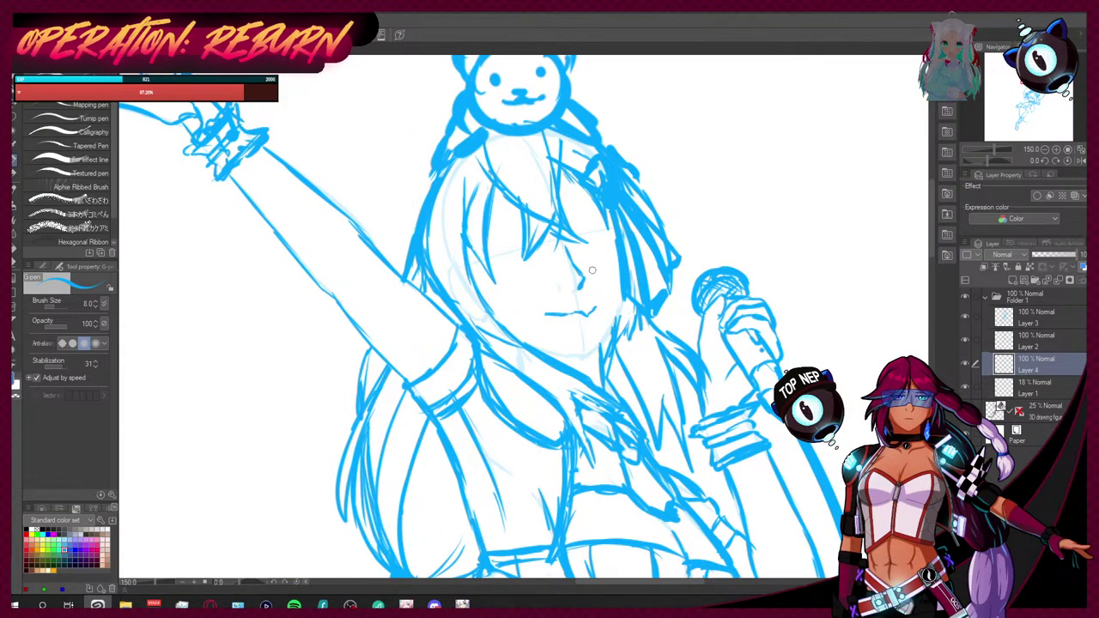
scroll(492, 236, down, 5)
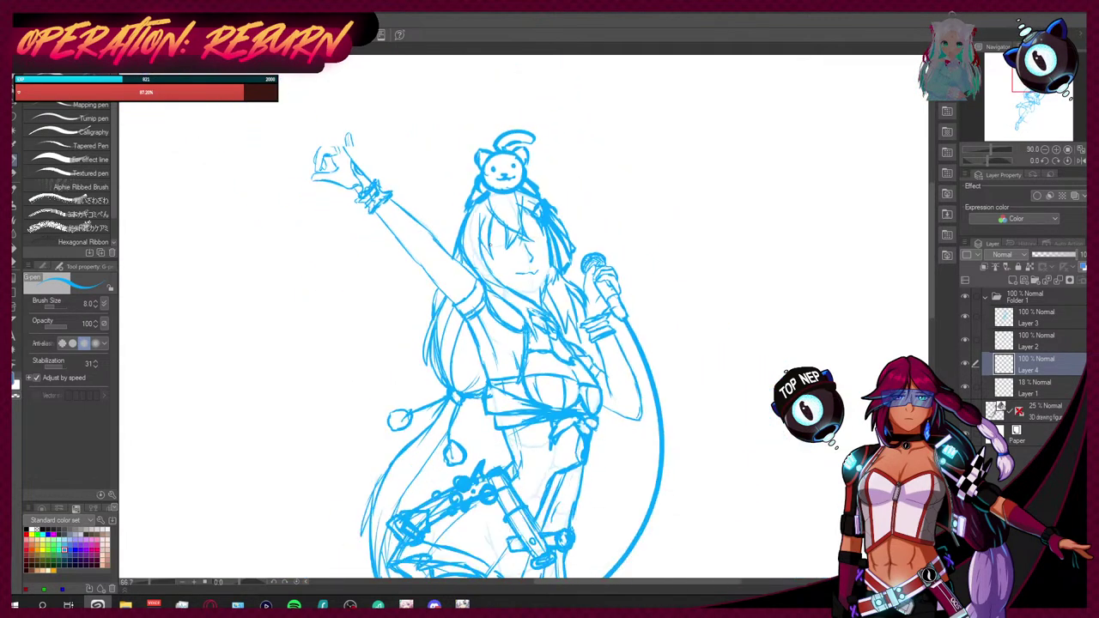
scroll(486, 244, down, 1)
scroll(486, 244, up, 1)
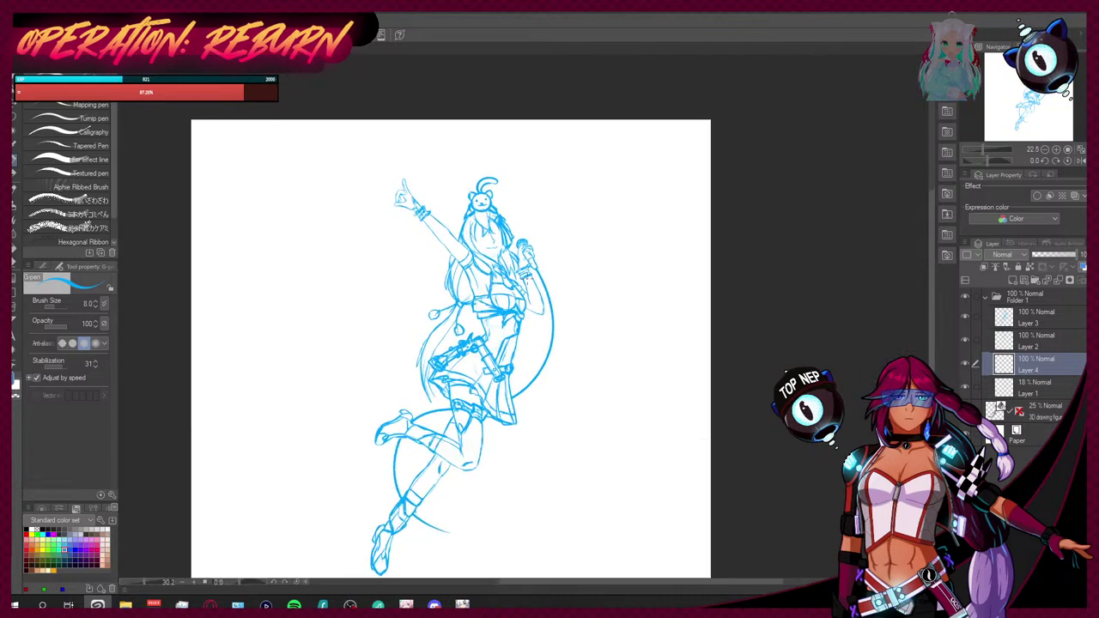
key(ctrl+Tab)
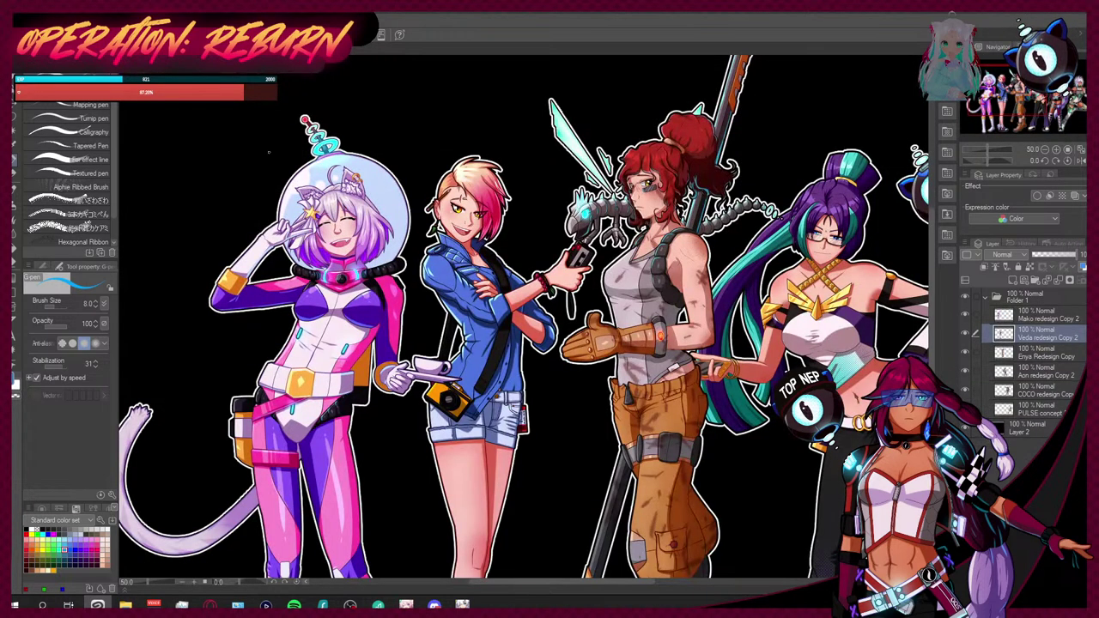
key(ctrl+Tab)
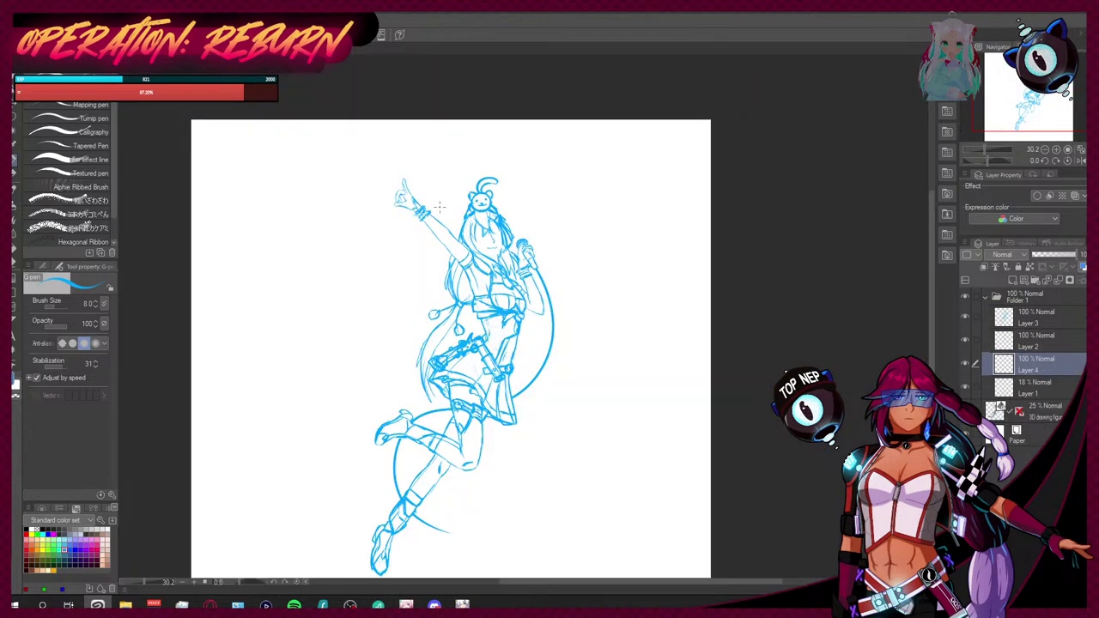
scroll(464, 352, up, 2)
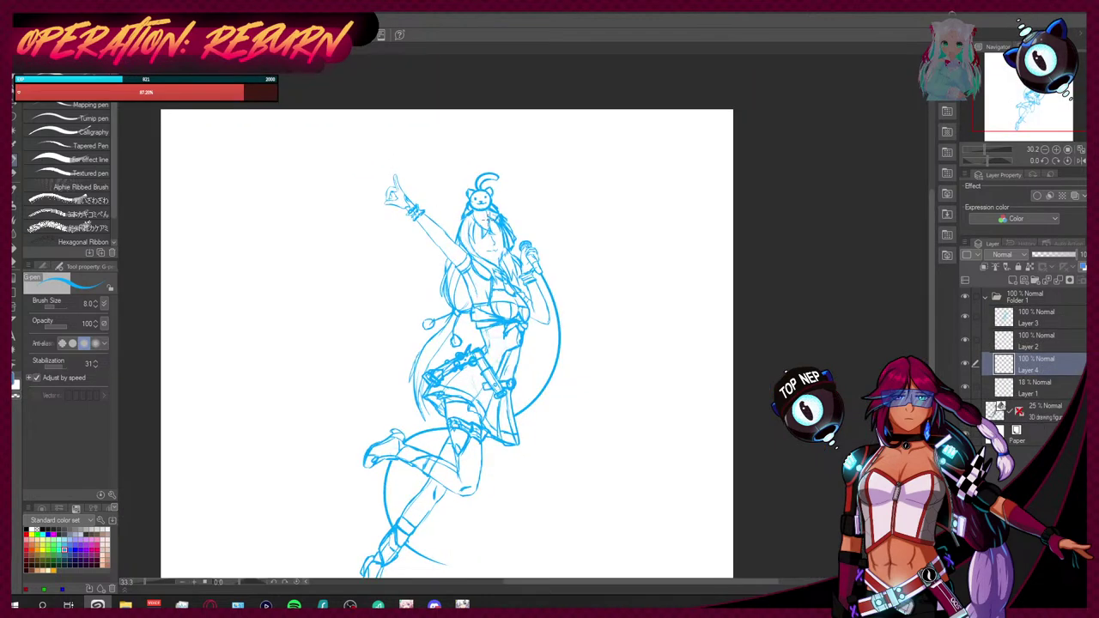
scroll(464, 352, down, 4)
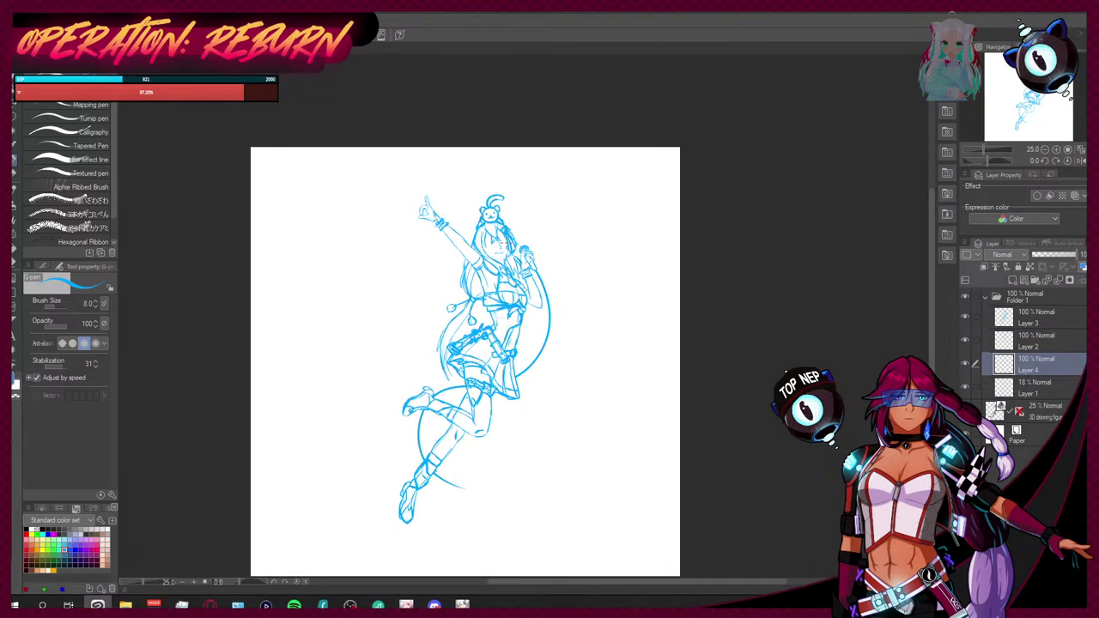
scroll(463, 351, up, 2)
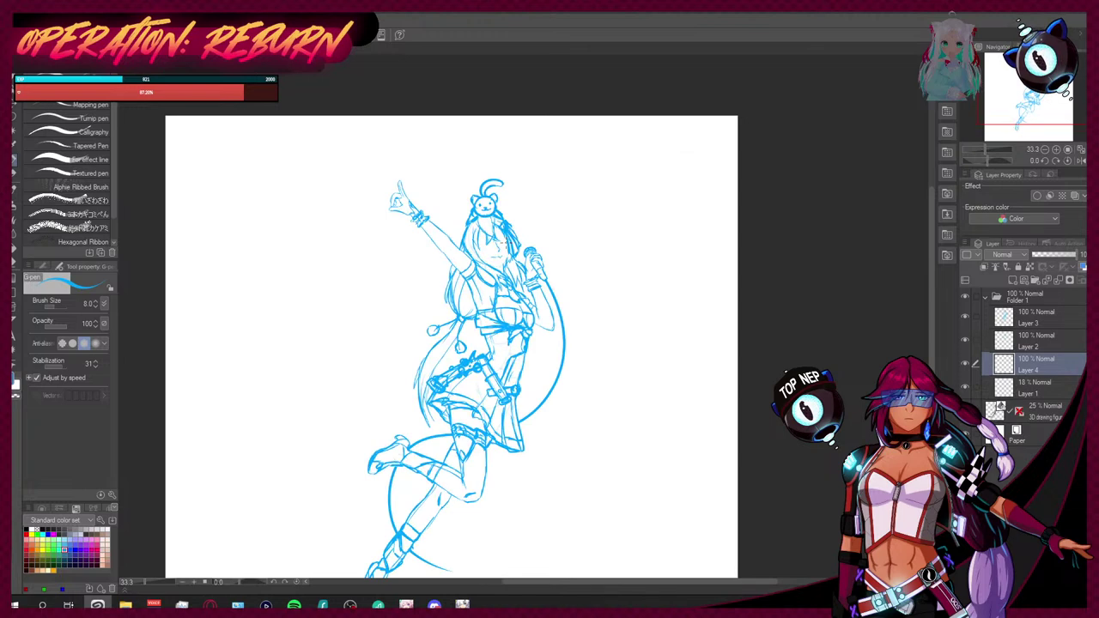
Step: Lasso the mouth line, narrow it with a free transform, and clear the selection
scroll(493, 247, up, 5)
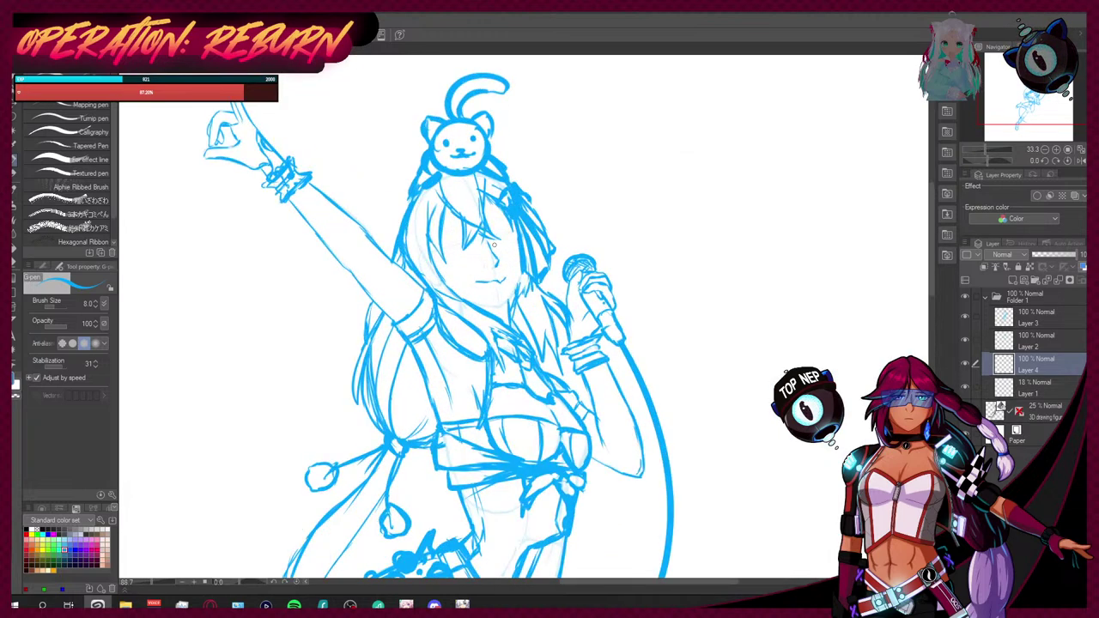
key(m)
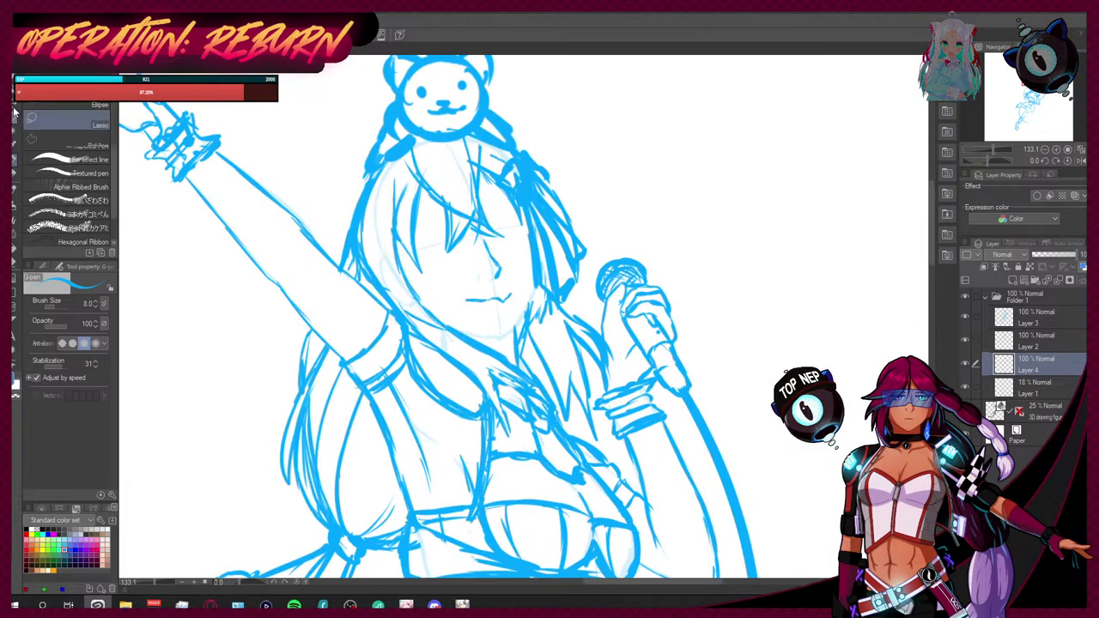
mouse_move(486, 311)
mouse_down()
mouse_move(526, 282)
mouse_move(487, 314)
mouse_up()
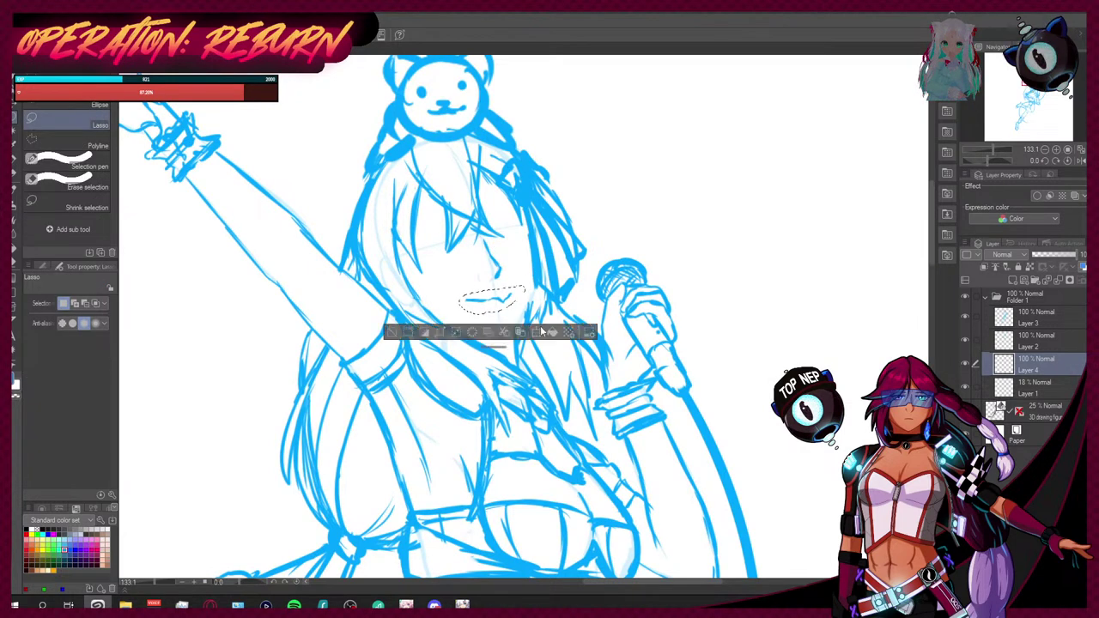
key(ctrl+t)
drag(556, 298, 513, 299)
click(479, 332)
key(ctrl+d)
Step: Draw the cheek and jaw line on the microphone side, running from the hair down to the chin
key(p)
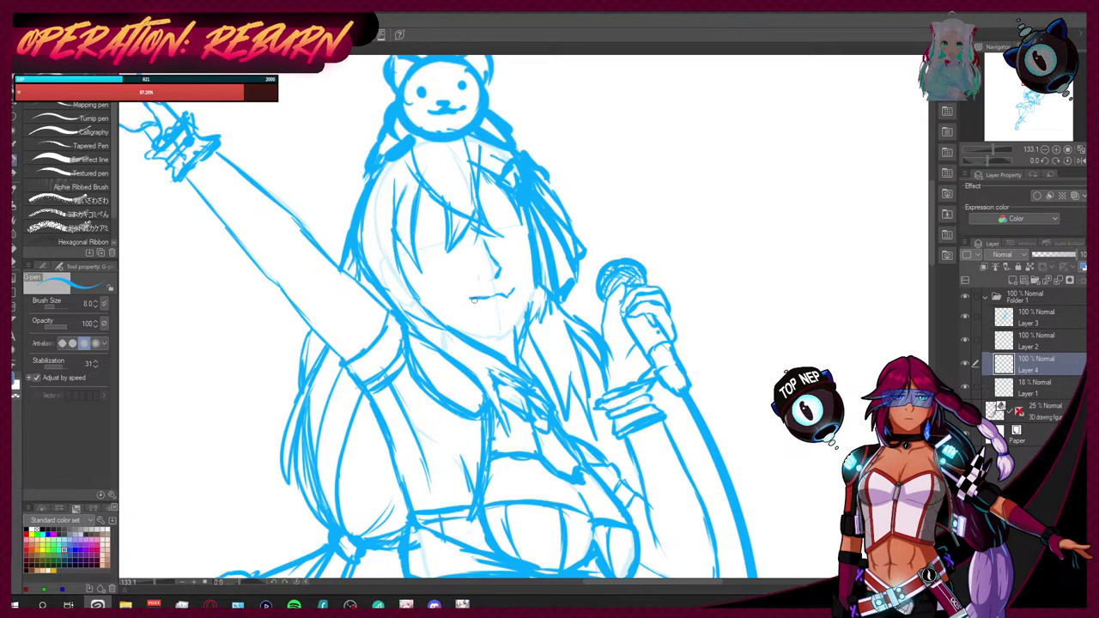
mouse_move(536, 282)
mouse_down()
mouse_move(496, 344)
mouse_move(505, 340)
mouse_up()
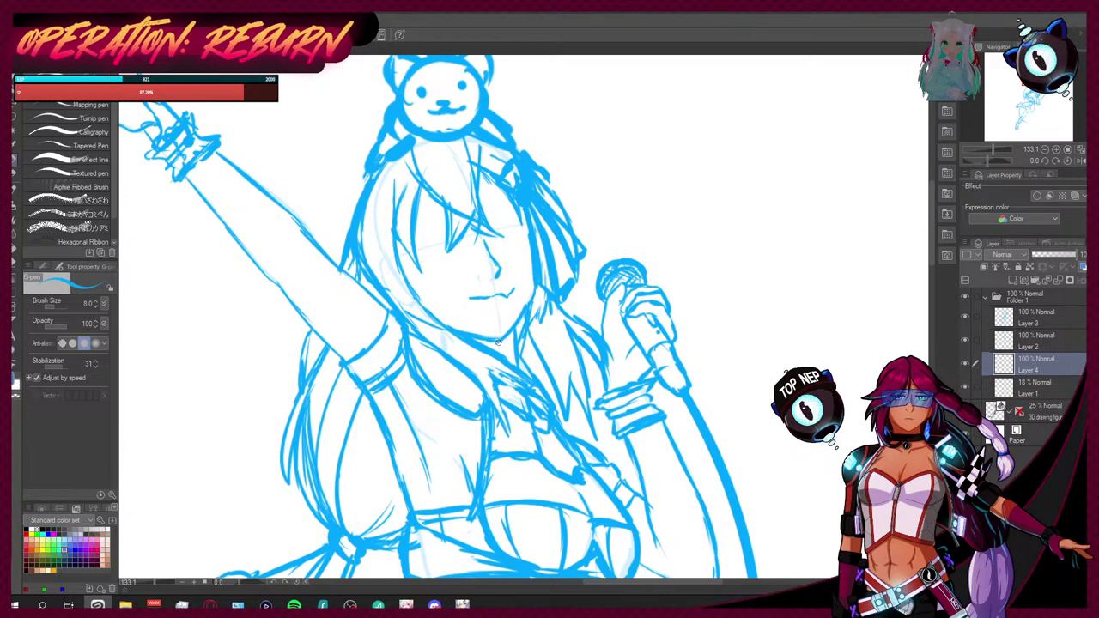
drag(539, 283, 527, 303)
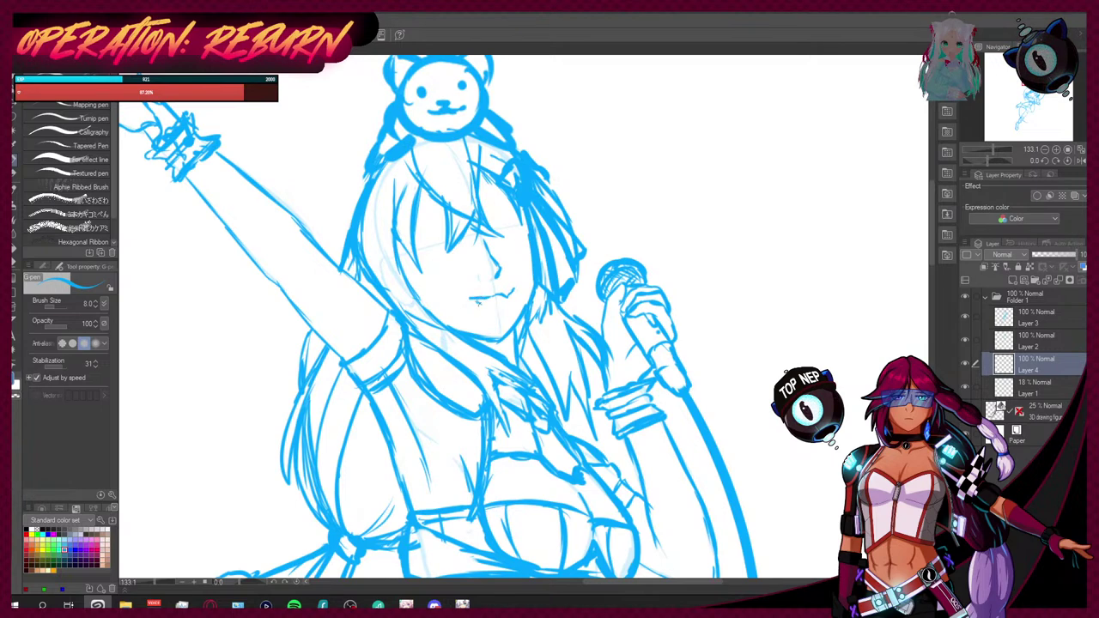
Step: Draw a curved lower lip under the mouth line for an open smile, undoing and redrawing unsatisfactory strokes
drag(473, 297, 498, 305)
key(ctrl+z)
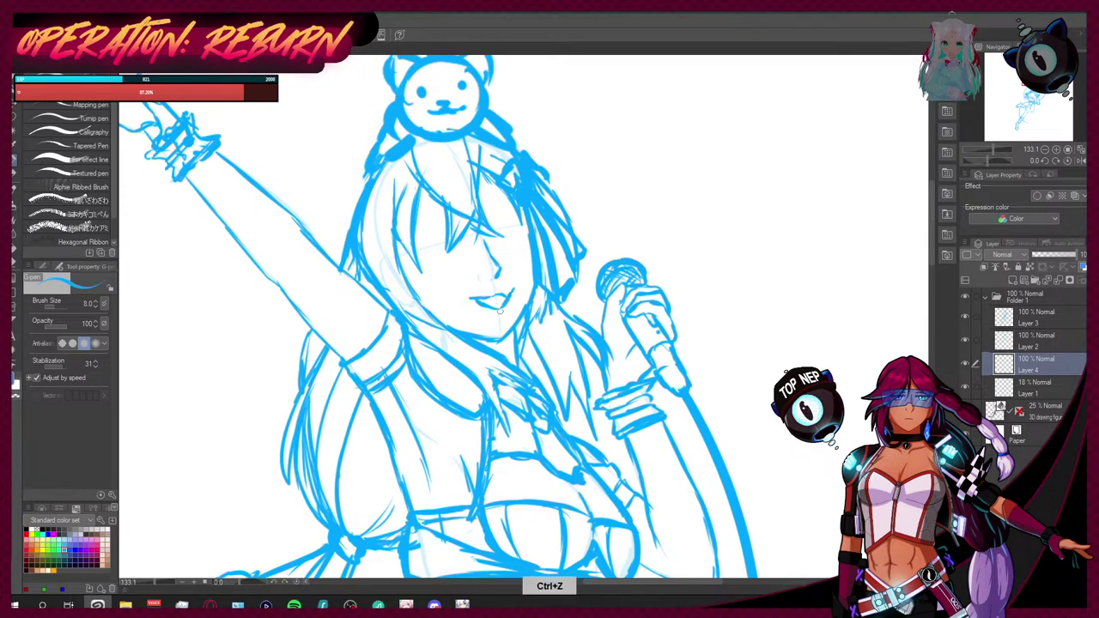
key(ctrl+z)
key(ctrl+z)
mouse_move(477, 302)
mouse_down()
mouse_move(510, 297)
mouse_move(503, 305)
mouse_up()
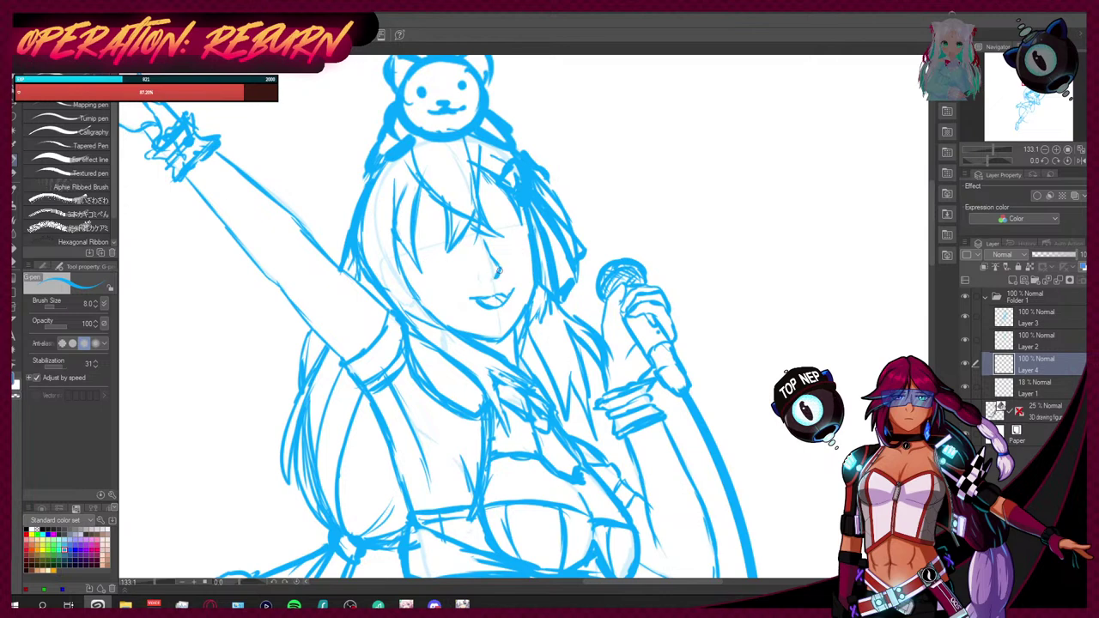
scroll(481, 257, down, 6)
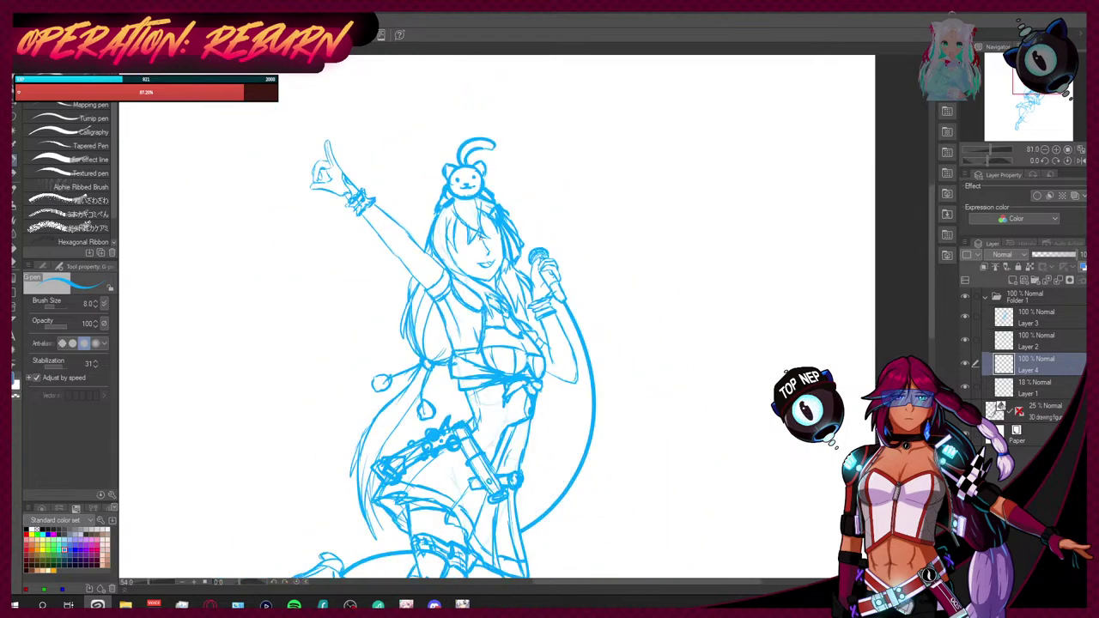
Step: Add a new layer above Layer 4 and draw the outlines of both eyes beneath the bangs
scroll(459, 241, up, 6)
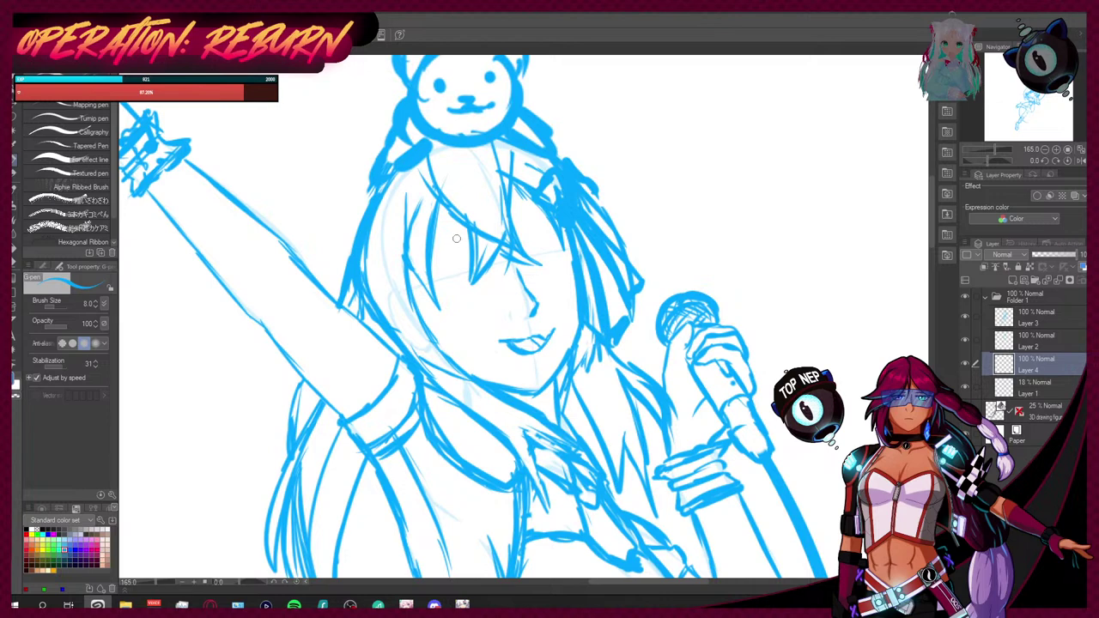
click(1013, 280)
mouse_move(436, 274)
mouse_down()
mouse_move(457, 265)
mouse_move(493, 276)
mouse_move(559, 243)
mouse_up()
drag(436, 283, 476, 295)
mouse_move(486, 262)
mouse_down()
mouse_move(480, 288)
mouse_move(467, 292)
mouse_up()
mouse_move(462, 293)
mouse_down()
mouse_move(439, 288)
mouse_move(467, 288)
mouse_up()
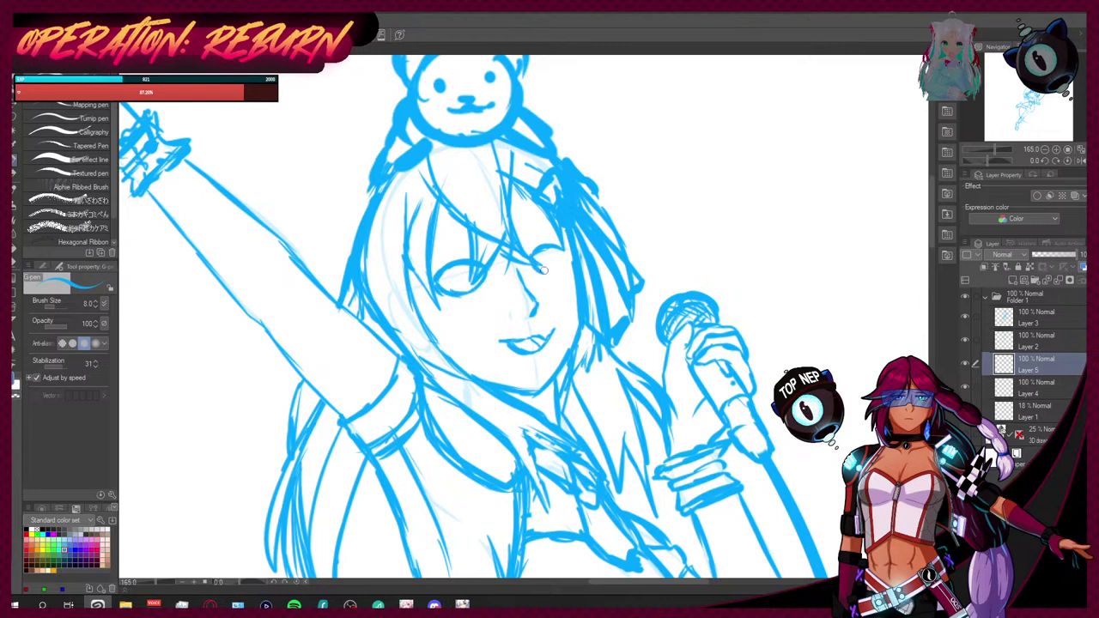
mouse_move(542, 267)
mouse_down()
mouse_move(556, 276)
mouse_move(569, 257)
mouse_move(560, 271)
mouse_up()
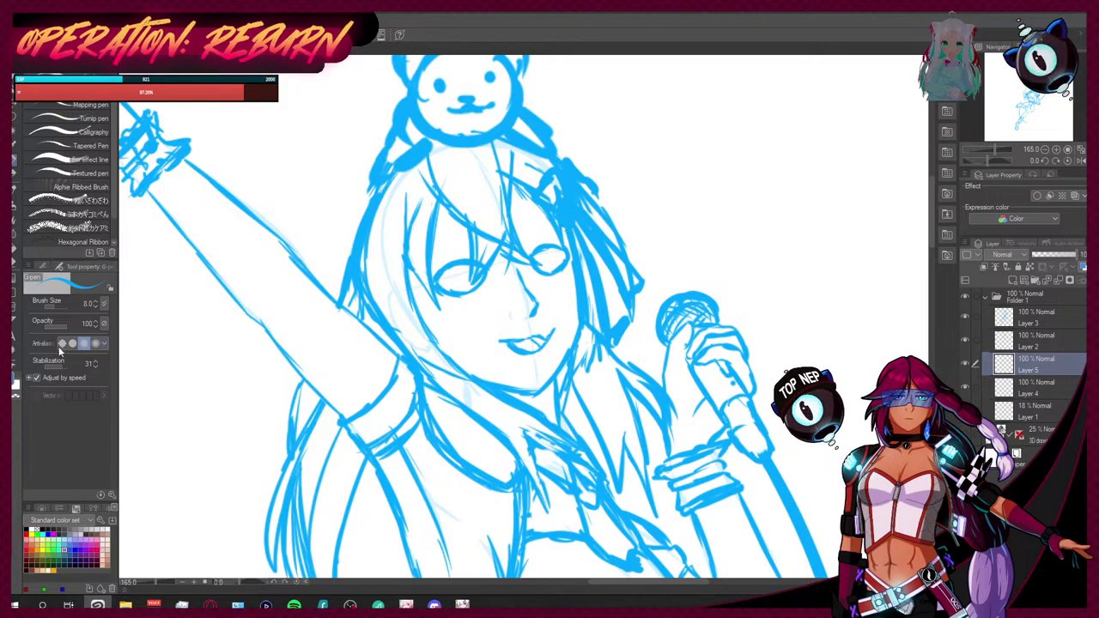
Step: Draw narrow vertical pupils inside both eye outlines
scroll(327, 303, down, 2)
scroll(327, 303, down, 2)
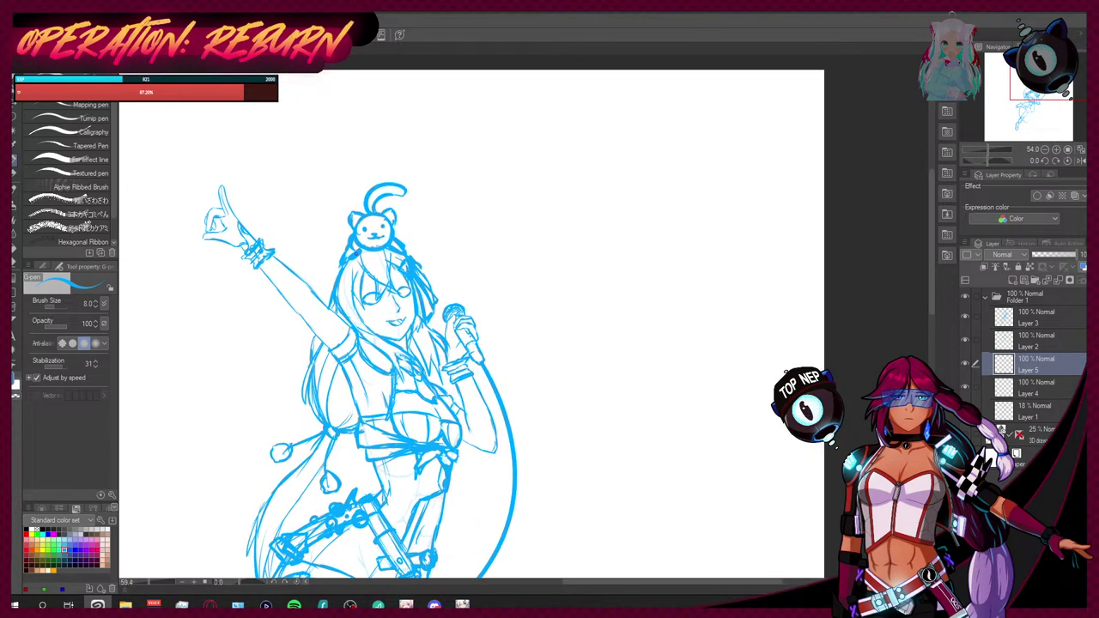
scroll(370, 296, up, 5)
scroll(370, 296, up, 3)
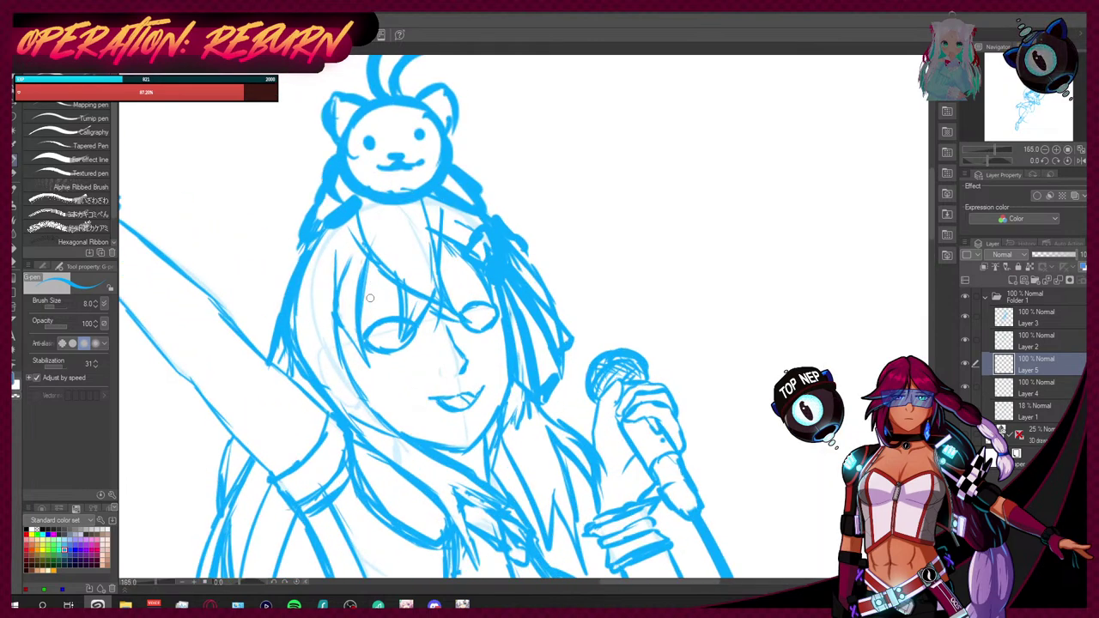
drag(382, 334, 394, 348)
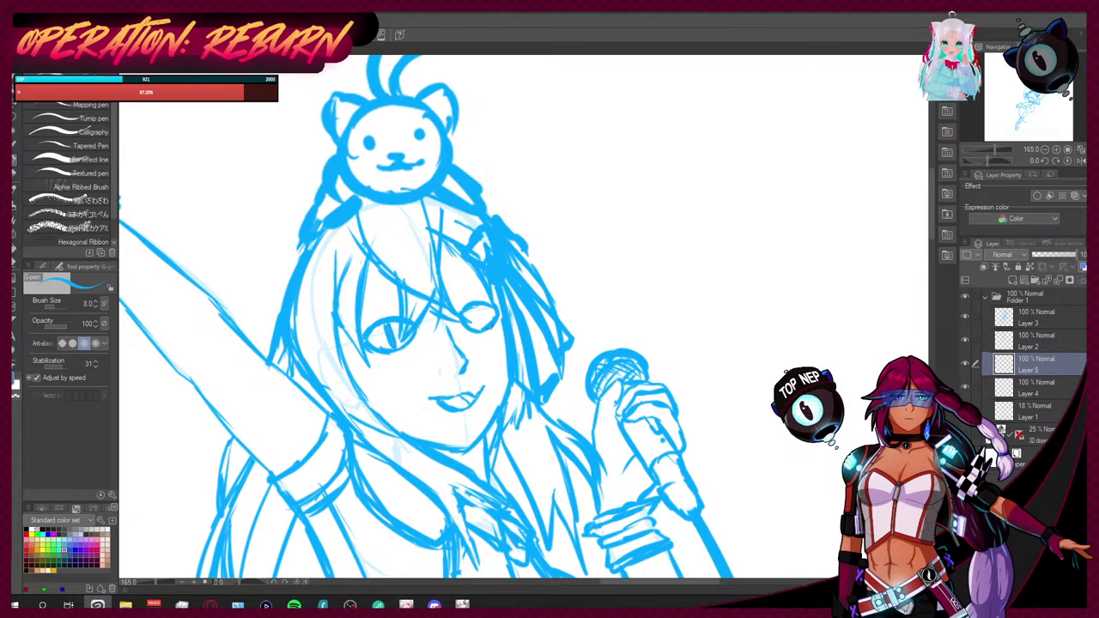
mouse_move(478, 312)
mouse_down()
mouse_move(481, 328)
mouse_move(479, 302)
mouse_move(481, 331)
mouse_move(472, 312)
mouse_up()
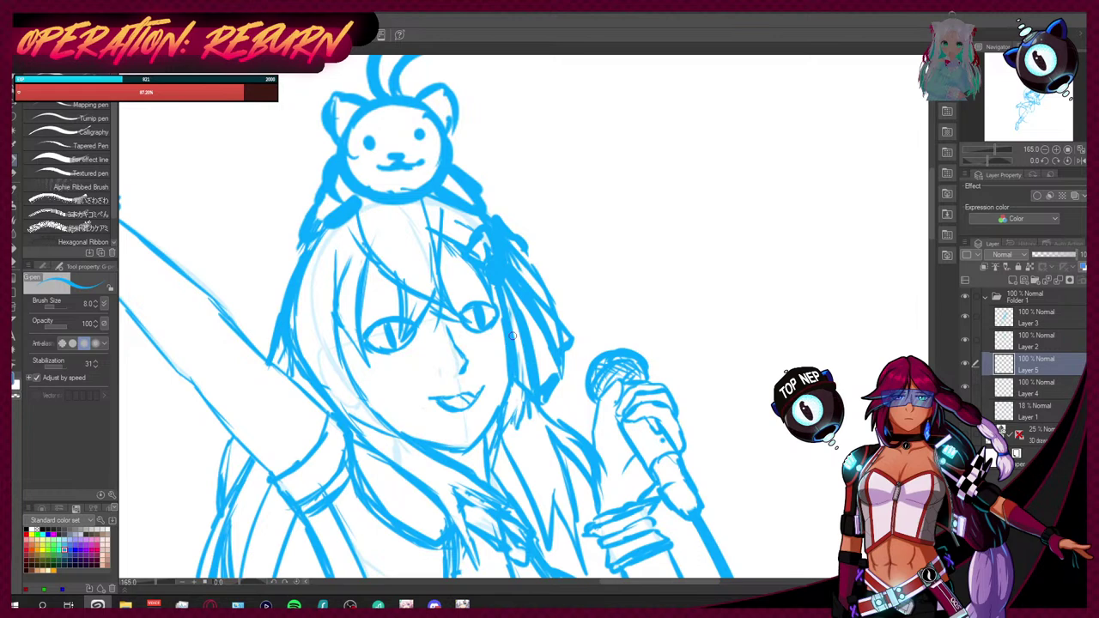
scroll(557, 366, down, 1)
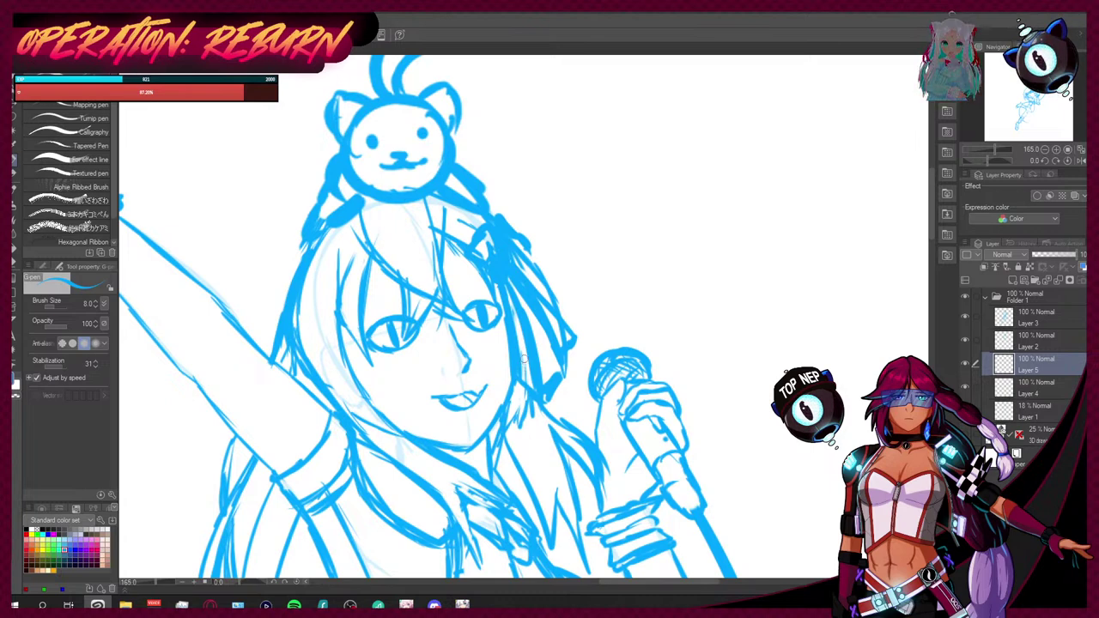
Step: Erase both eye outlines and their pupils on Layer 5 with the Hard eraser
click(14, 262)
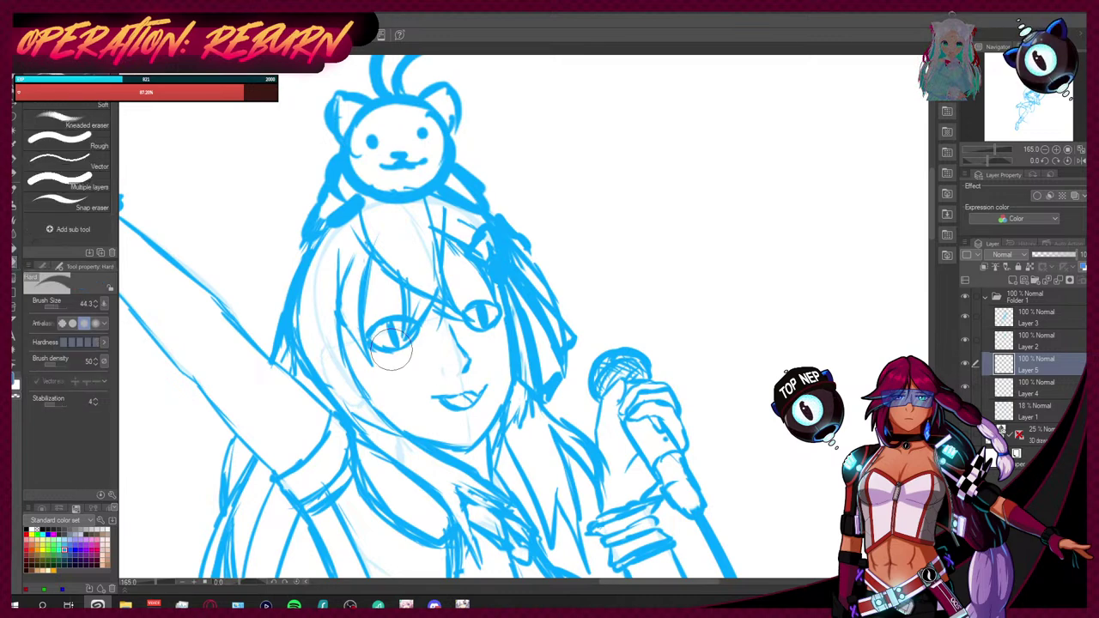
mouse_move(371, 350)
mouse_down()
mouse_move(424, 329)
mouse_move(361, 339)
mouse_move(481, 326)
mouse_up()
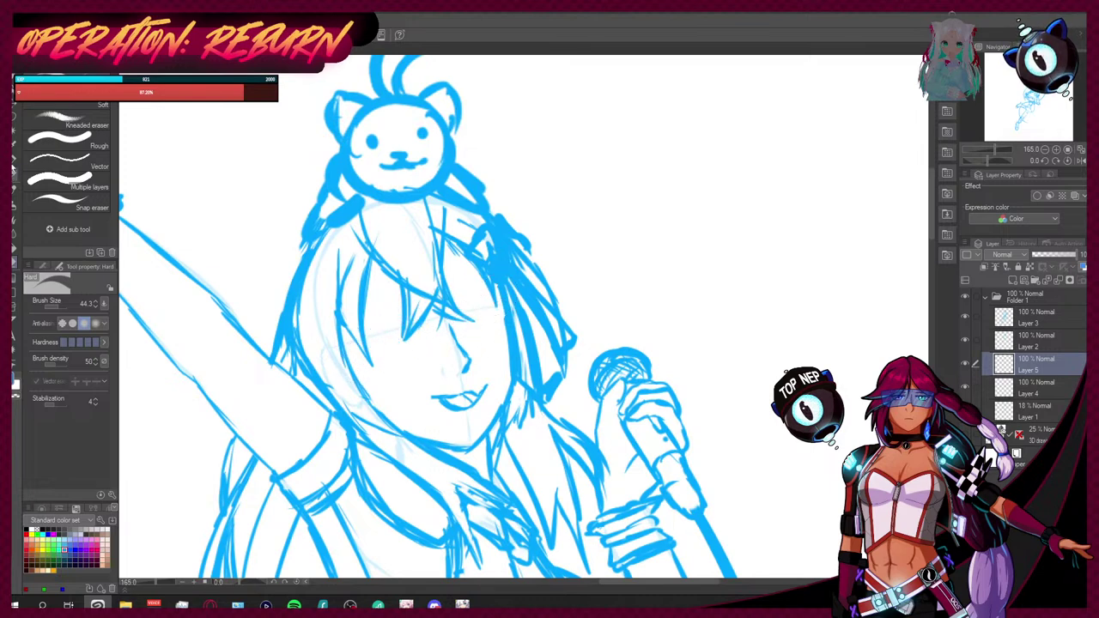
key(p)
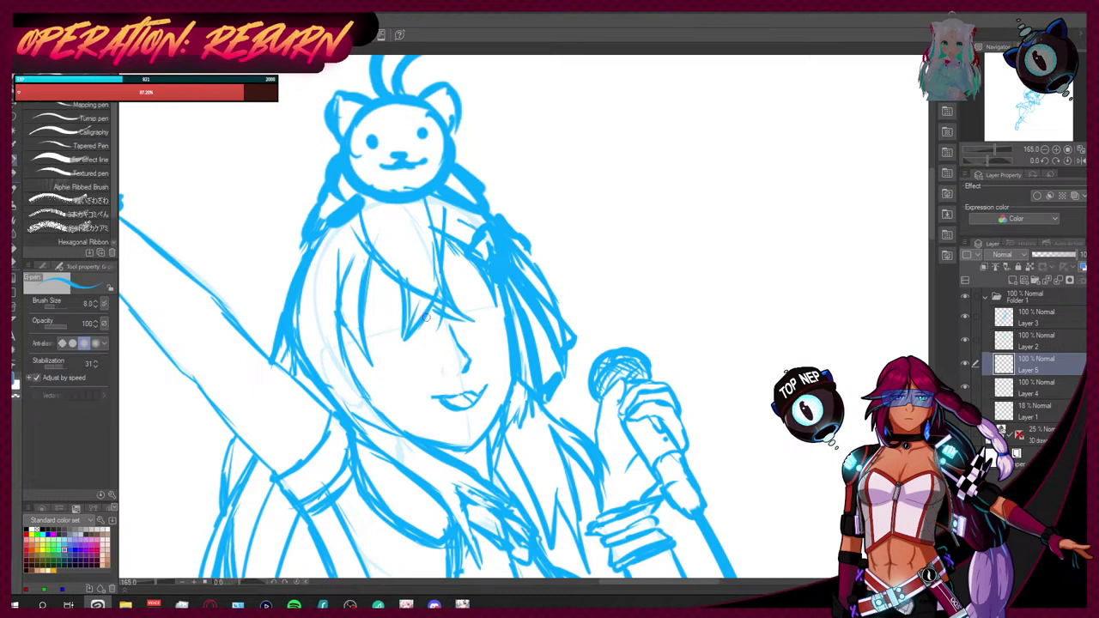
Step: Erase part of the central bang strokes on Layer 2 with the Hard eraser to open space above the nose
click(14, 261)
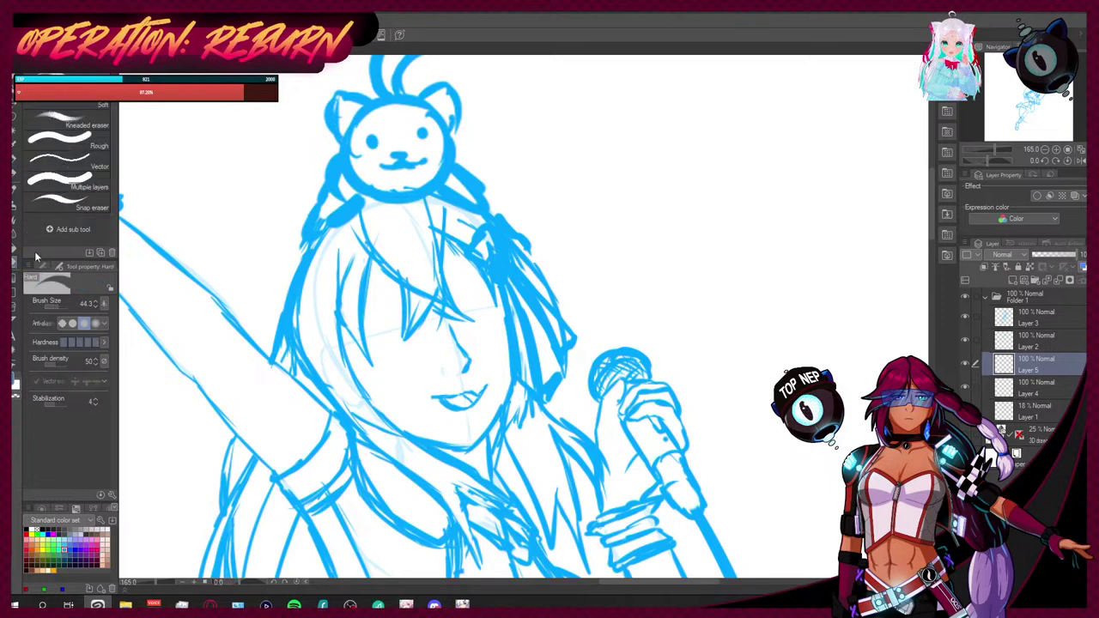
click(964, 387)
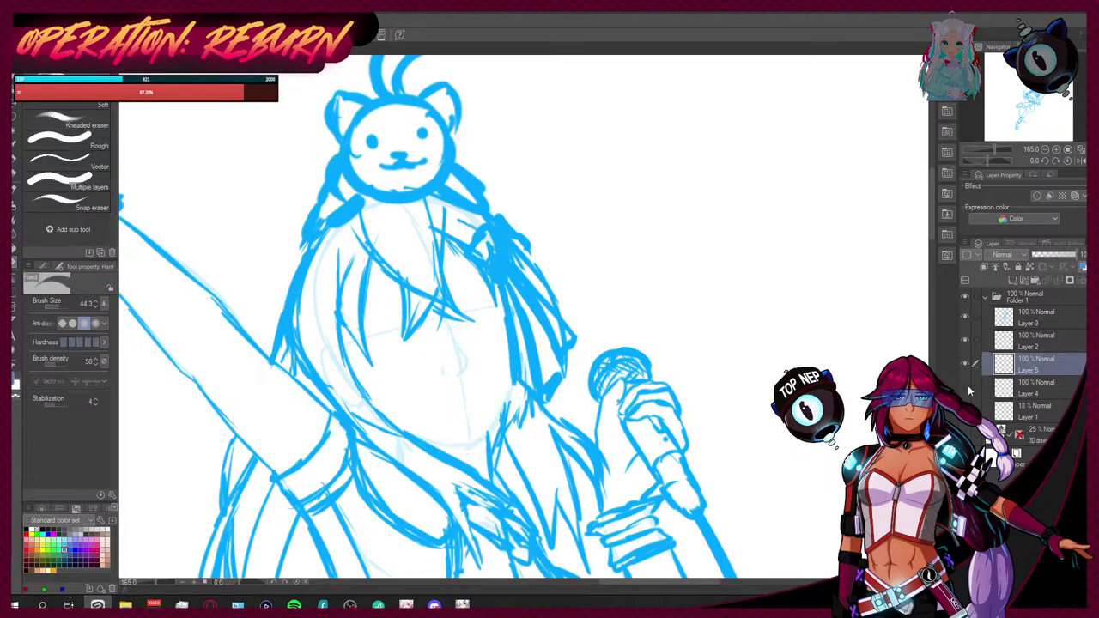
click(965, 387)
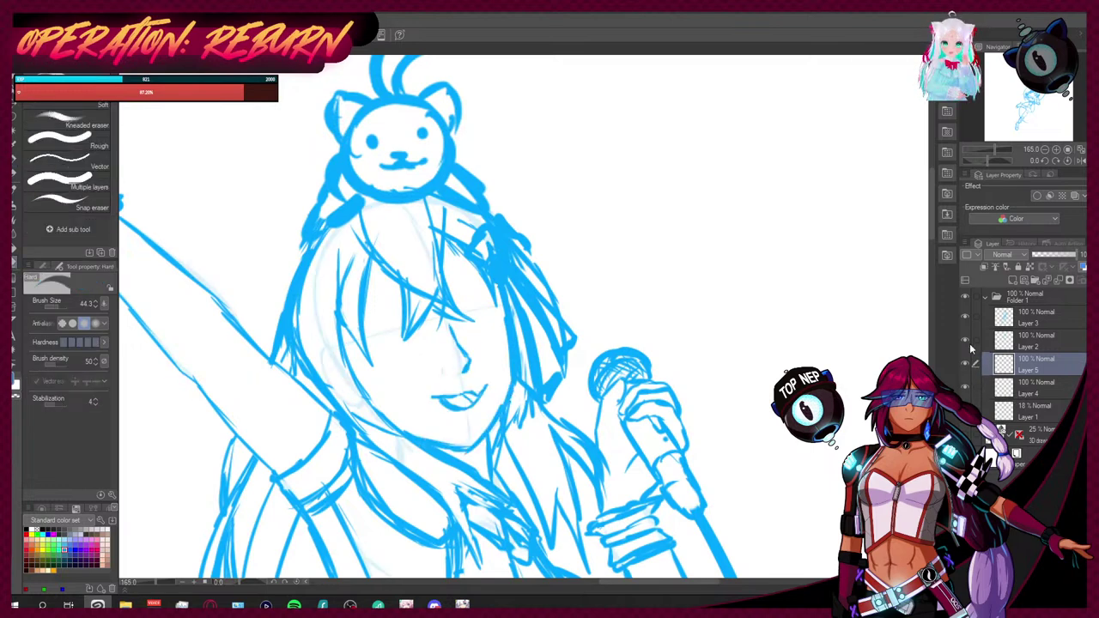
click(1002, 342)
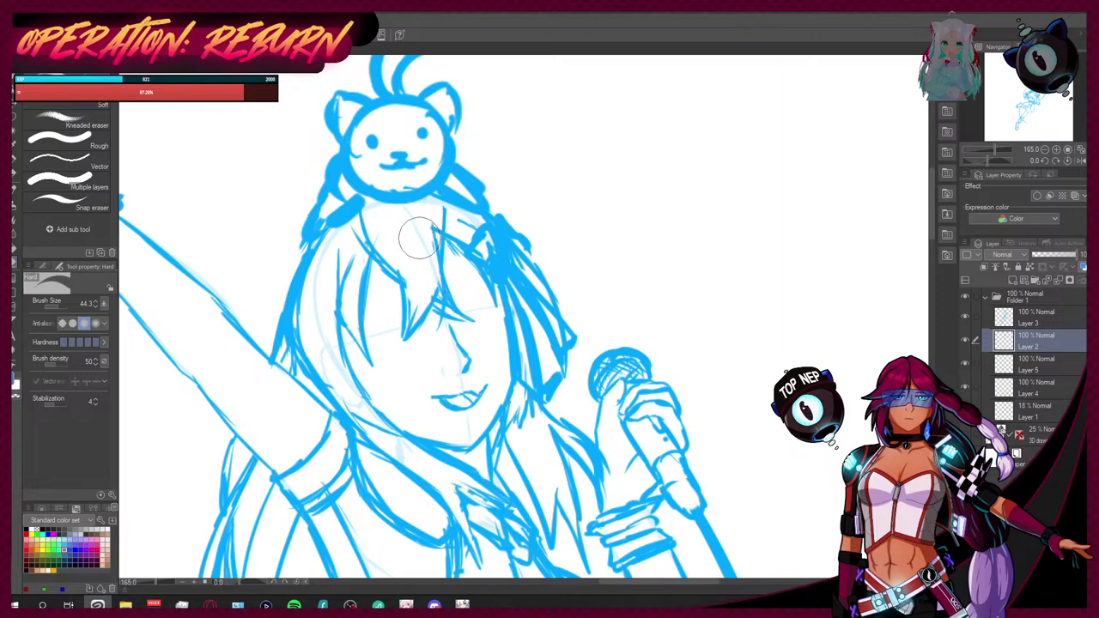
click(15, 161)
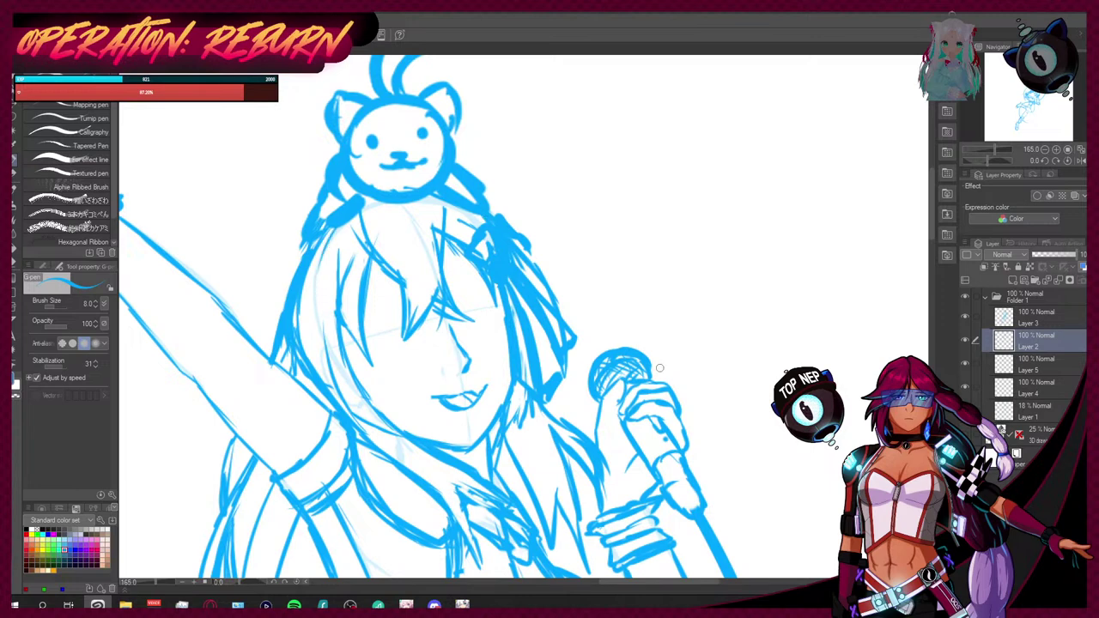
Step: Consult the reference illustration, and redraw rounder outlines for both eyes on Layer 5 with the G-pen
click(1039, 366)
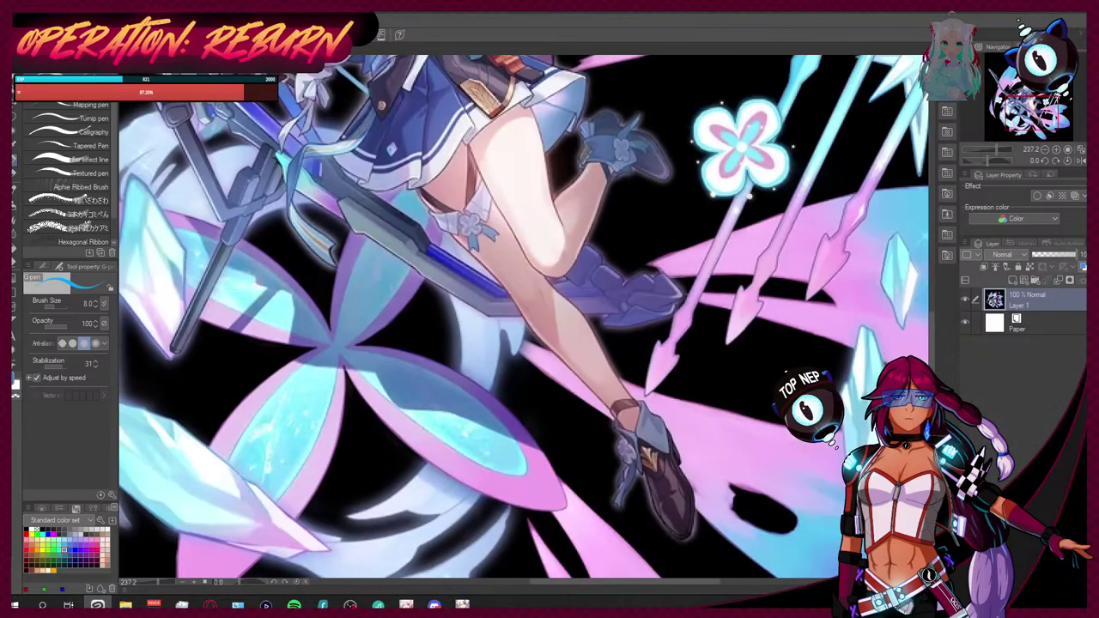
scroll(928, 256, up, 5)
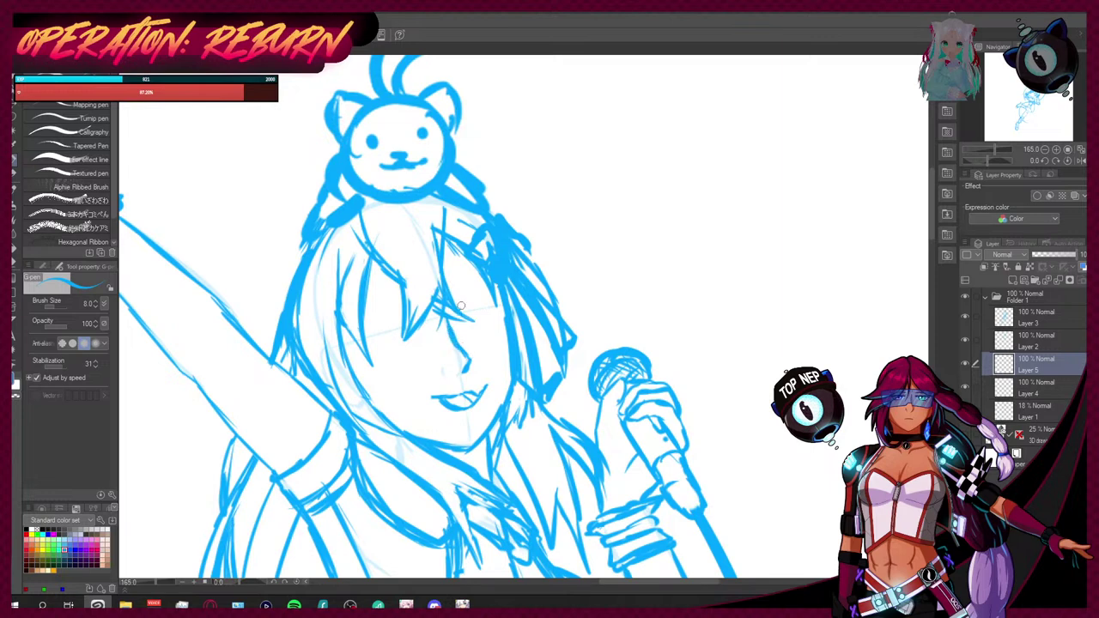
drag(460, 305, 488, 294)
drag(486, 304, 492, 324)
mouse_move(418, 320)
mouse_down()
mouse_move(375, 330)
mouse_move(376, 342)
mouse_move(390, 317)
mouse_move(378, 340)
mouse_move(407, 347)
mouse_up()
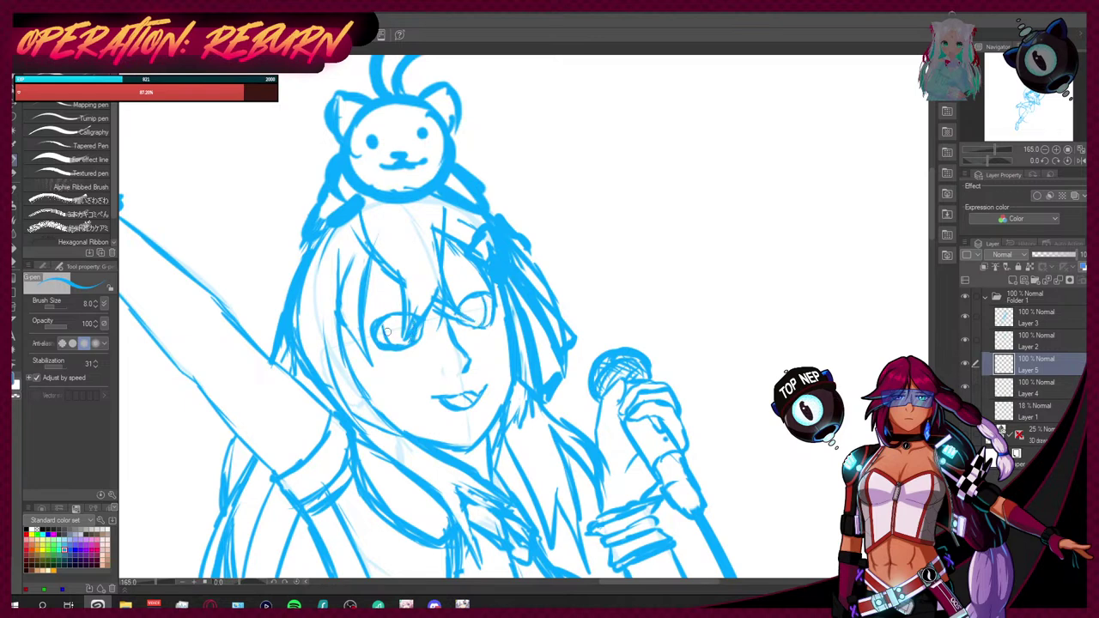
Step: Draw diamond-shaped pupils inside both eyes and shade the irises around them
mouse_move(388, 325)
mouse_down()
mouse_move(403, 347)
mouse_move(406, 333)
mouse_move(464, 302)
mouse_move(474, 330)
mouse_up()
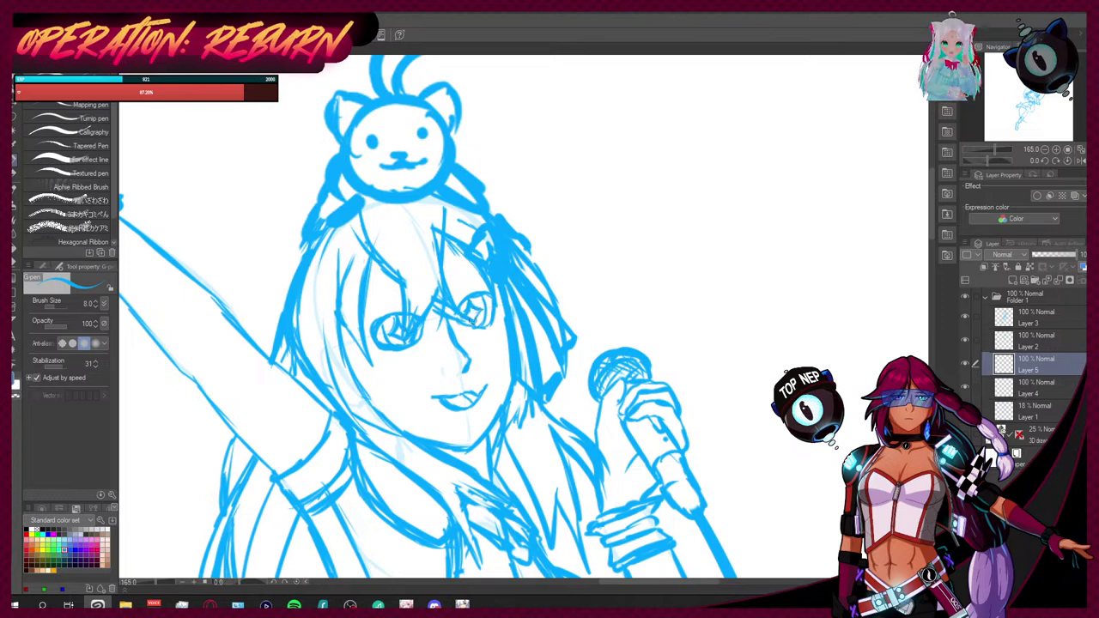
drag(402, 326, 398, 337)
mouse_move(467, 312)
mouse_down()
mouse_move(472, 321)
mouse_move(483, 307)
mouse_move(482, 324)
mouse_up()
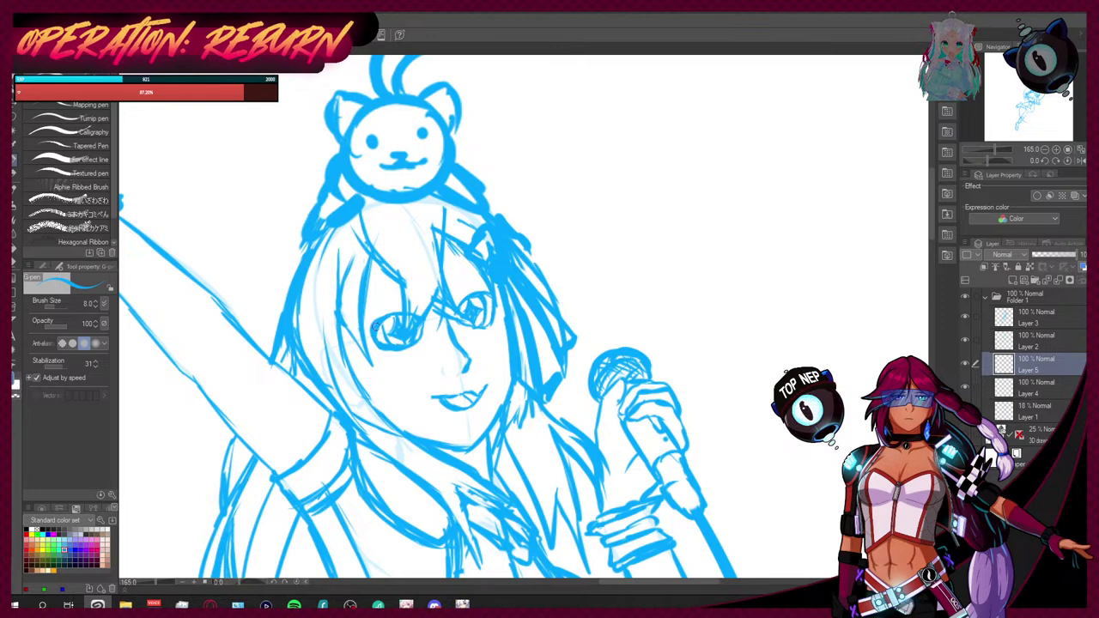
Step: Add eyelid crease lines above both eyes and reinforce the lash lines, checking the reference illustration's face
mouse_move(386, 319)
mouse_down()
mouse_move(400, 312)
mouse_move(400, 290)
mouse_move(376, 299)
mouse_up()
key(ctrl+Tab)
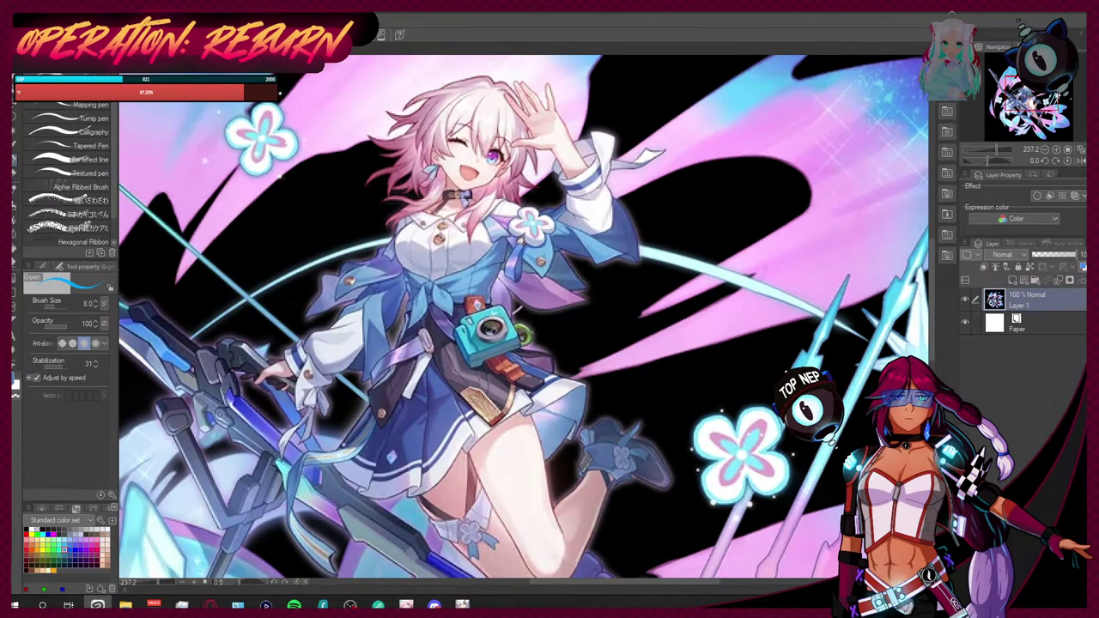
key(ctrl+Tab)
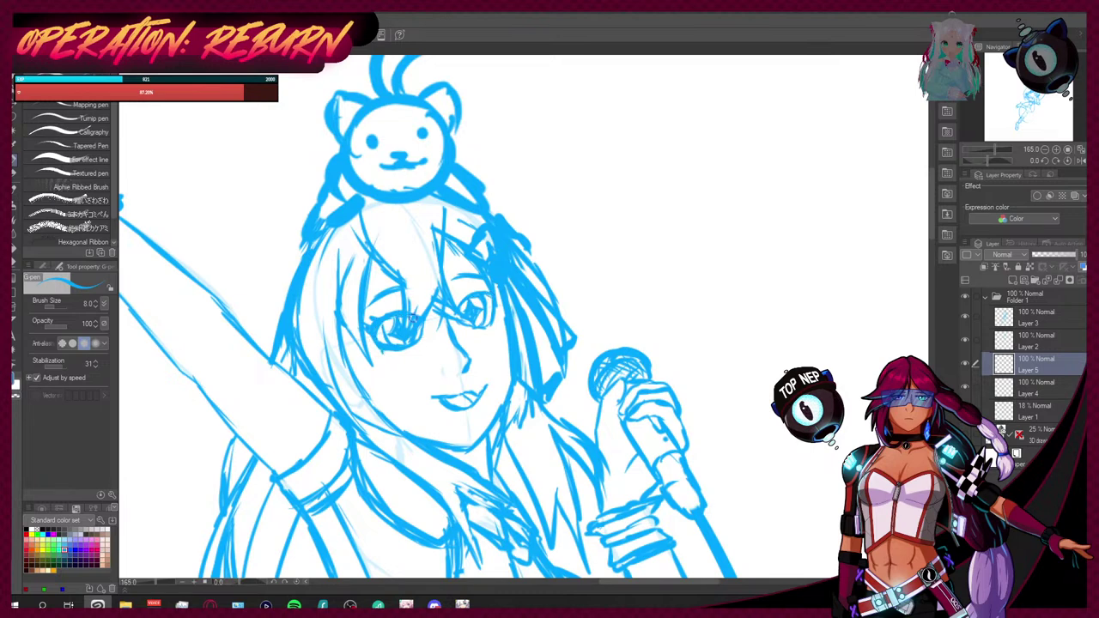
drag(455, 310, 475, 298)
drag(494, 307, 488, 324)
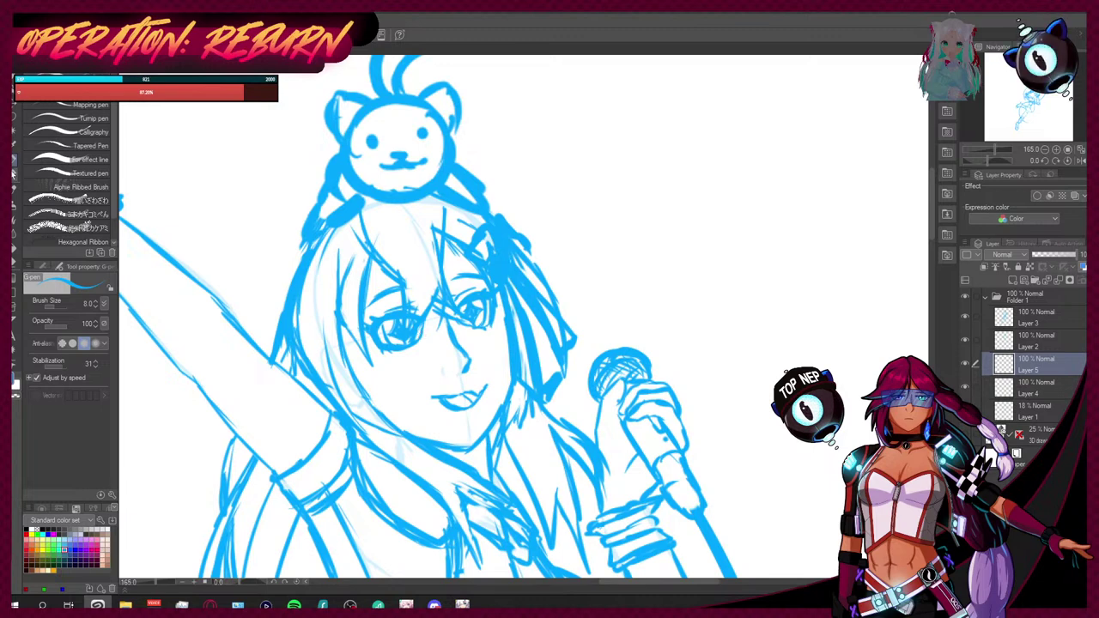
Step: Lasso the eye on the raised-arm side and transform it to sit slightly farther from the nose
key(m)
mouse_move(426, 316)
mouse_down()
mouse_move(399, 265)
mouse_move(365, 361)
mouse_move(437, 318)
mouse_up()
click(433, 387)
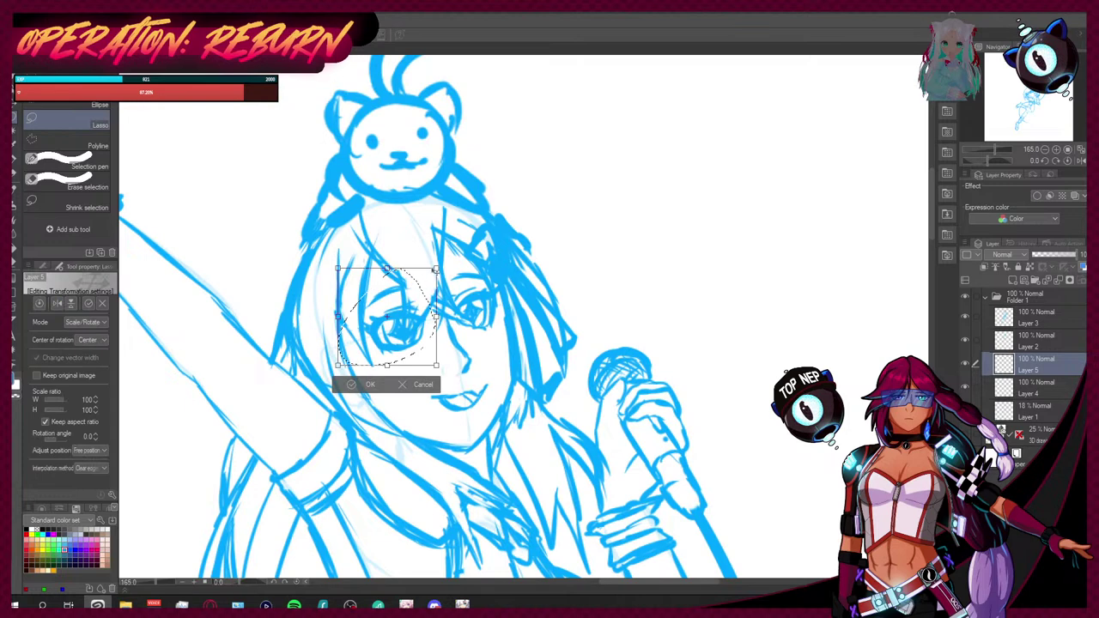
drag(426, 281, 386, 363)
click(368, 380)
Step: Lasso the eye on the microphone side, adjust its placement with a transform, and clear the selection
mouse_move(479, 322)
mouse_down()
mouse_move(450, 266)
mouse_move(511, 280)
mouse_move(497, 338)
mouse_move(500, 323)
mouse_move(460, 348)
mouse_move(491, 324)
mouse_up()
click(511, 358)
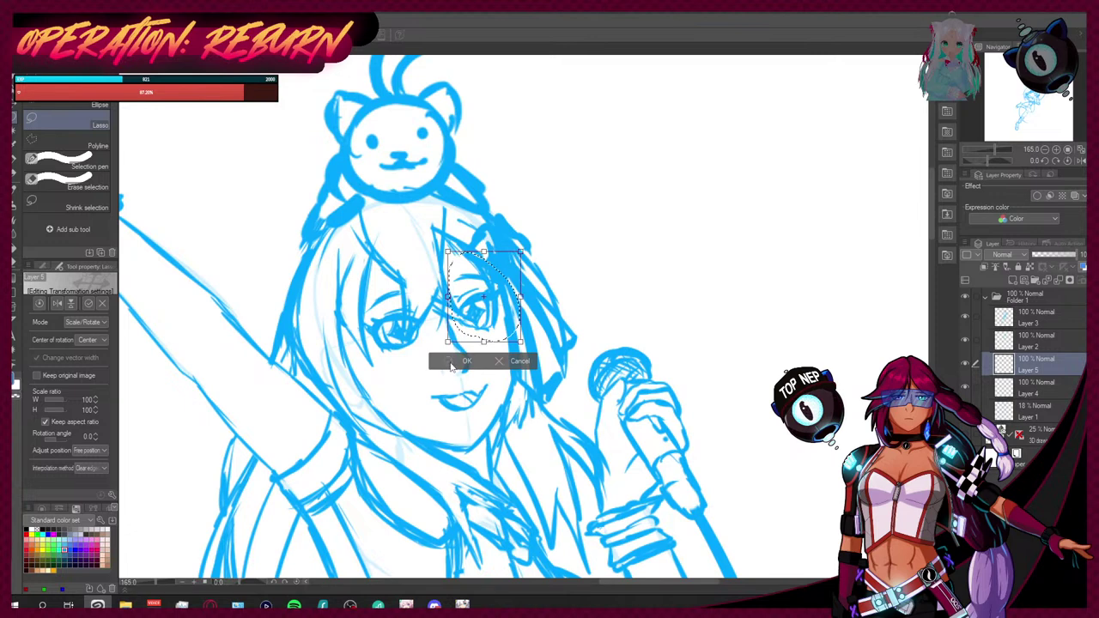
key(Return)
key(ctrl+d)
Step: Lasso the mouth, rotate it on Layer 4 by about -2.1 degrees, and clear the selection
mouse_move(461, 382)
mouse_down()
mouse_move(442, 385)
mouse_move(494, 386)
mouse_move(489, 378)
mouse_up()
click(513, 437)
click(581, 226)
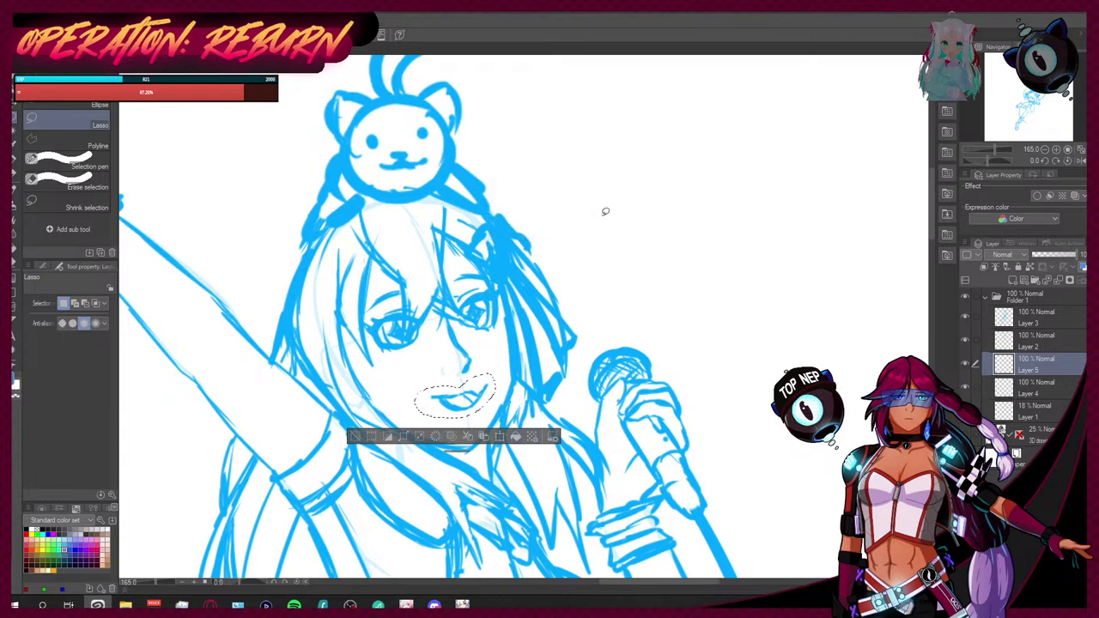
click(1015, 388)
key(ctrl+t)
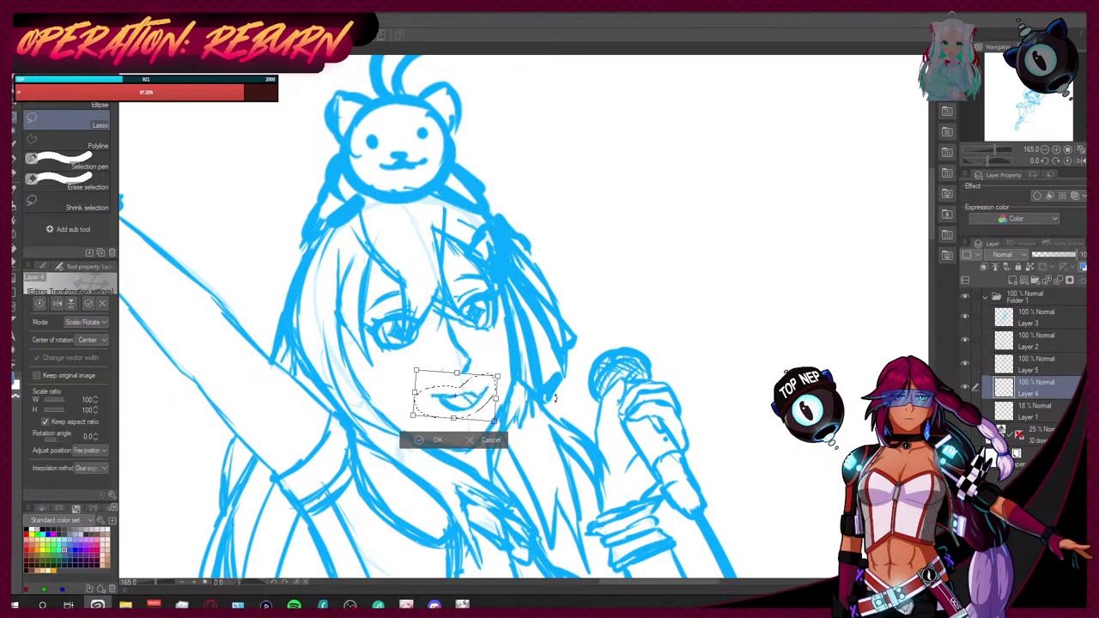
drag(539, 386, 444, 425)
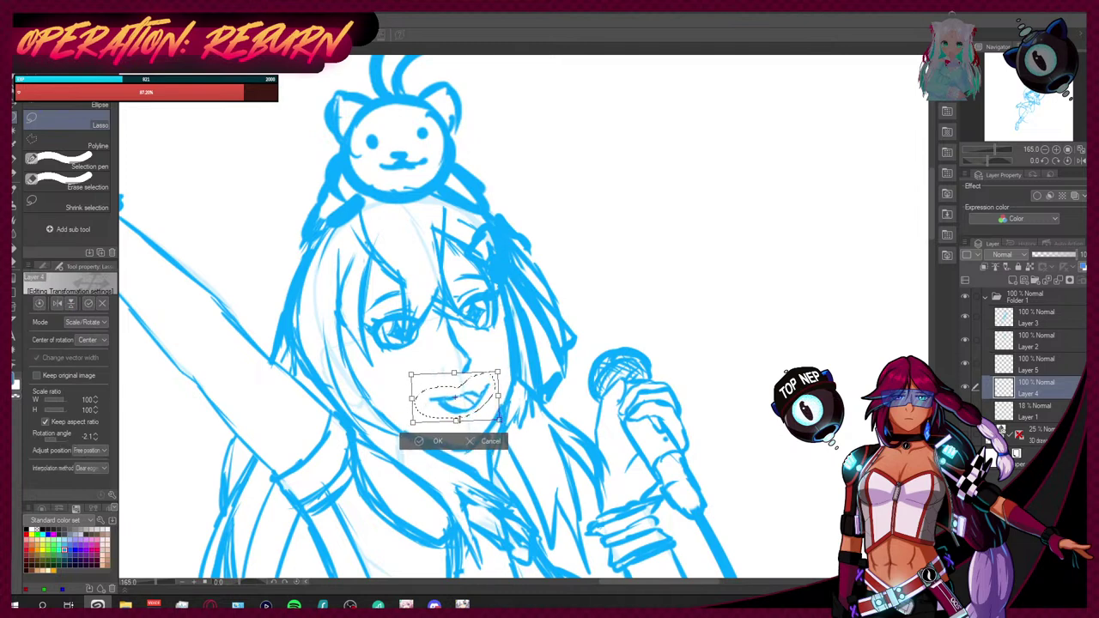
key(Return)
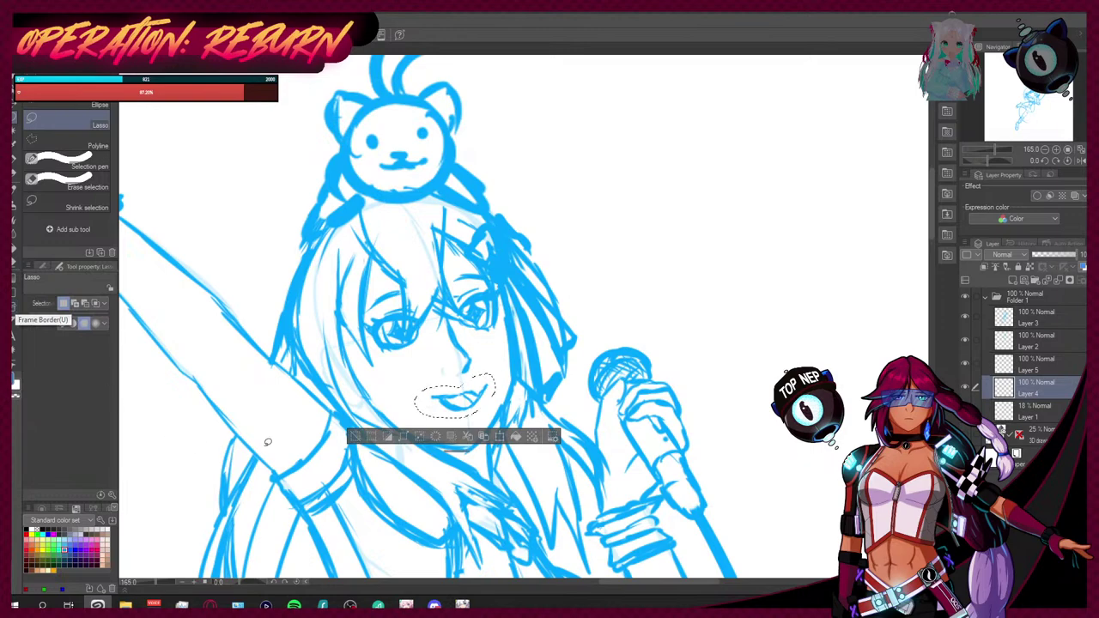
key(ctrl+d)
Step: Lasso the mouth again on Layer 4 and shift it slightly up toward the nose with a transform
scroll(341, 356, down, 8)
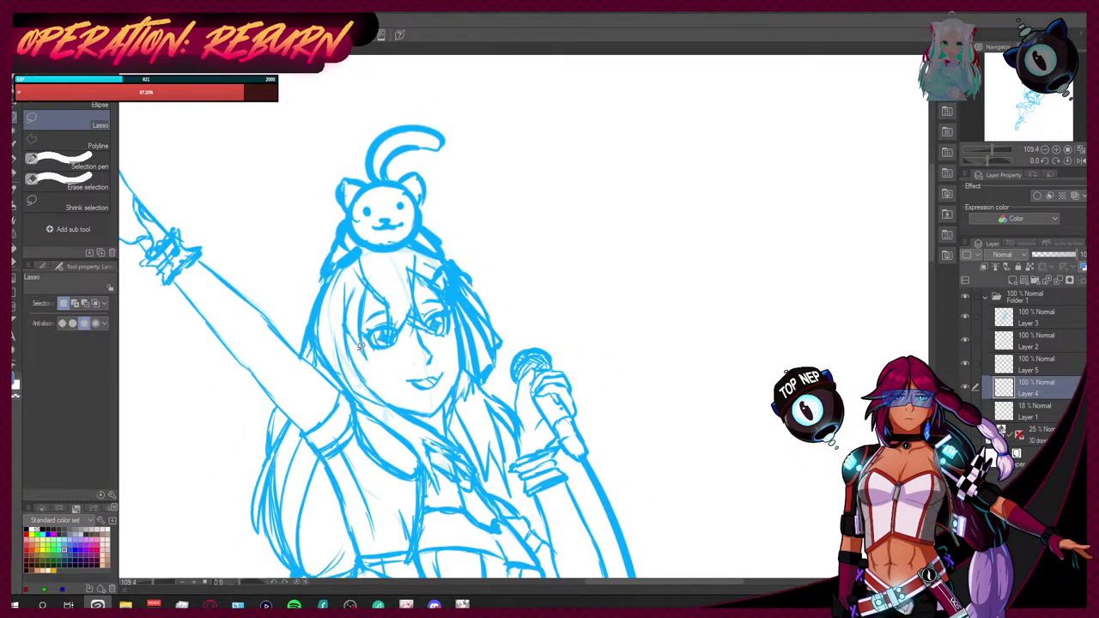
scroll(339, 333, up, 4)
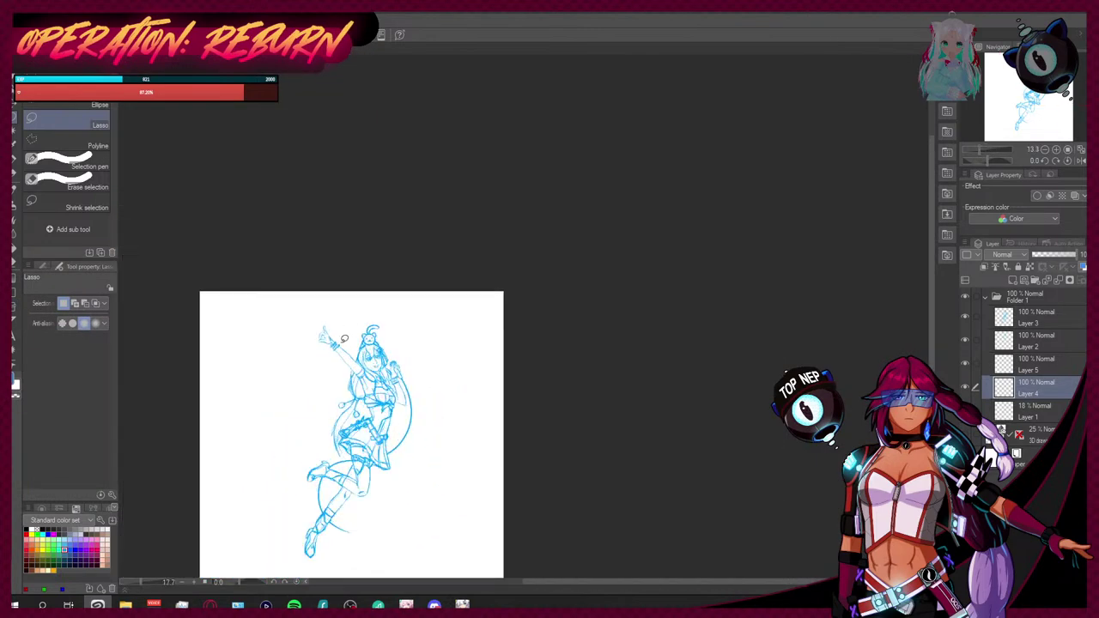
scroll(389, 354, up, 6)
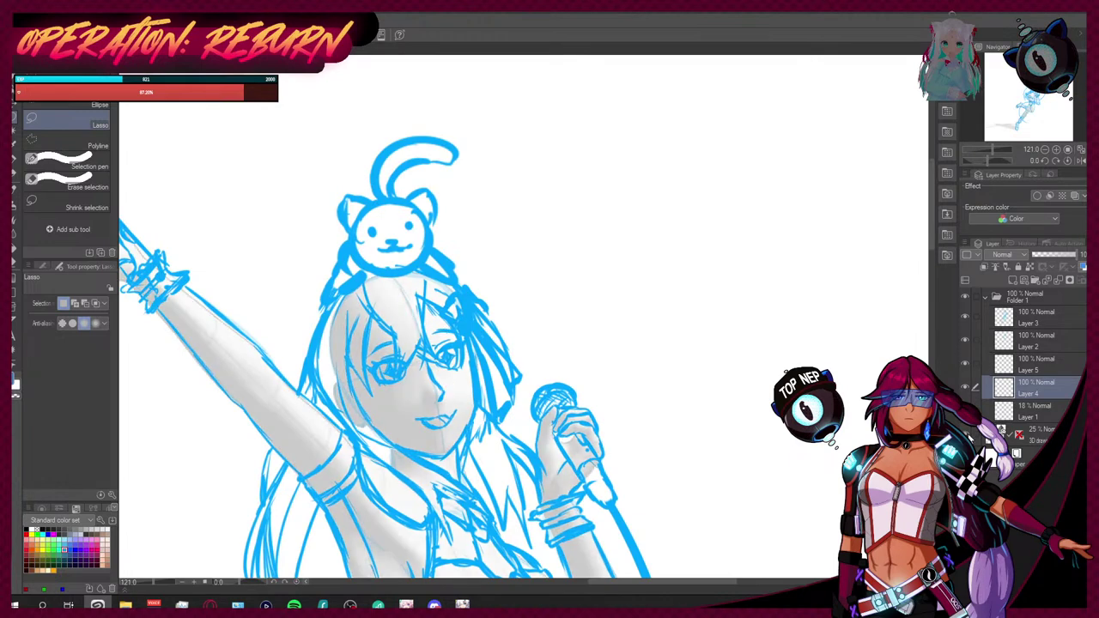
mouse_move(442, 430)
mouse_down()
mouse_move(464, 396)
mouse_move(448, 422)
mouse_up()
key(ctrl+t)
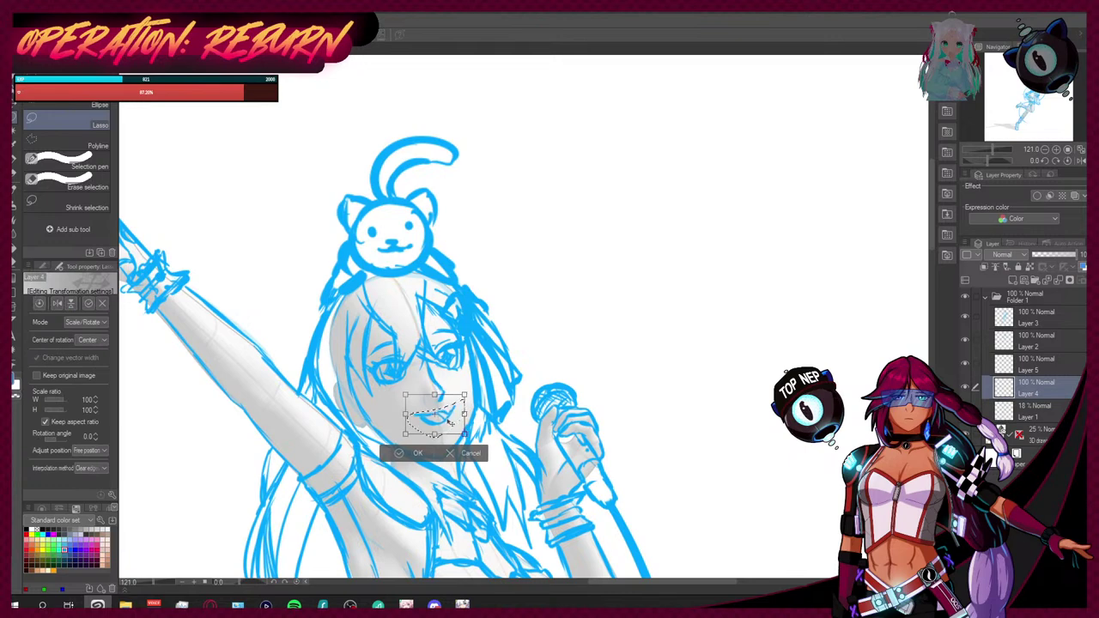
click(418, 452)
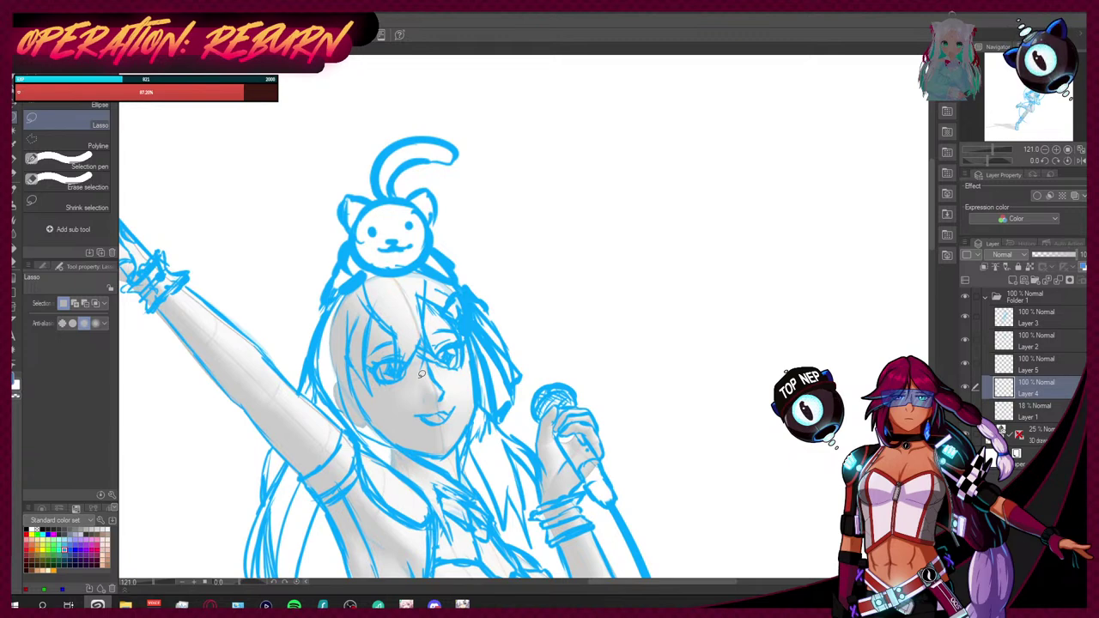
Step: Flip the canvas view horizontally and examine the face and upper-body pose for proportion errors
scroll(847, 296, down, 3)
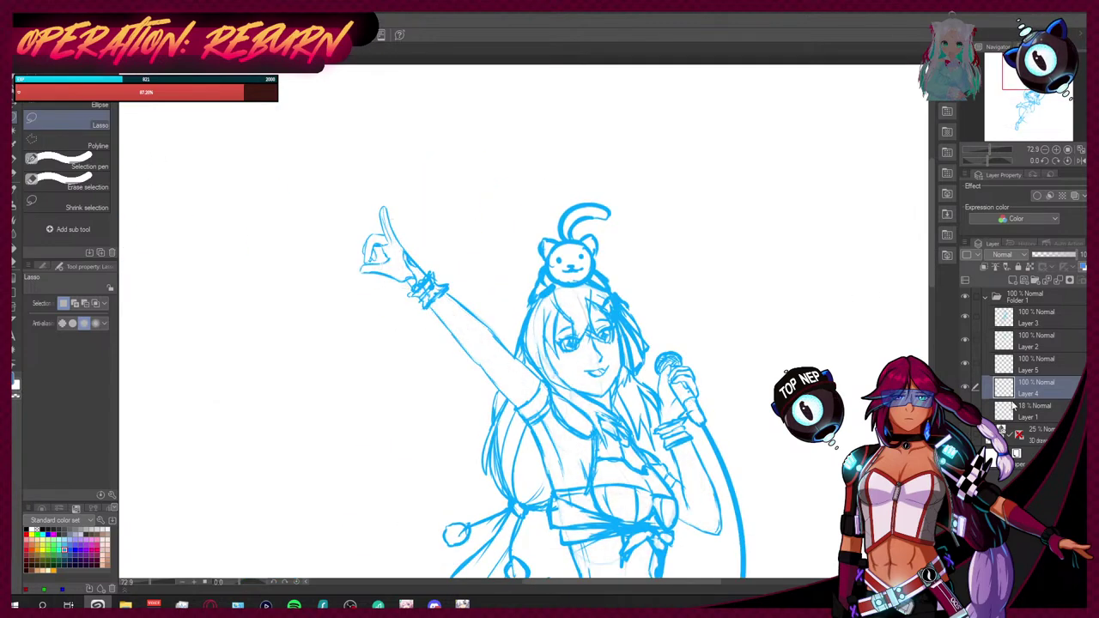
scroll(668, 384, down, 2)
scroll(672, 385, up, 3)
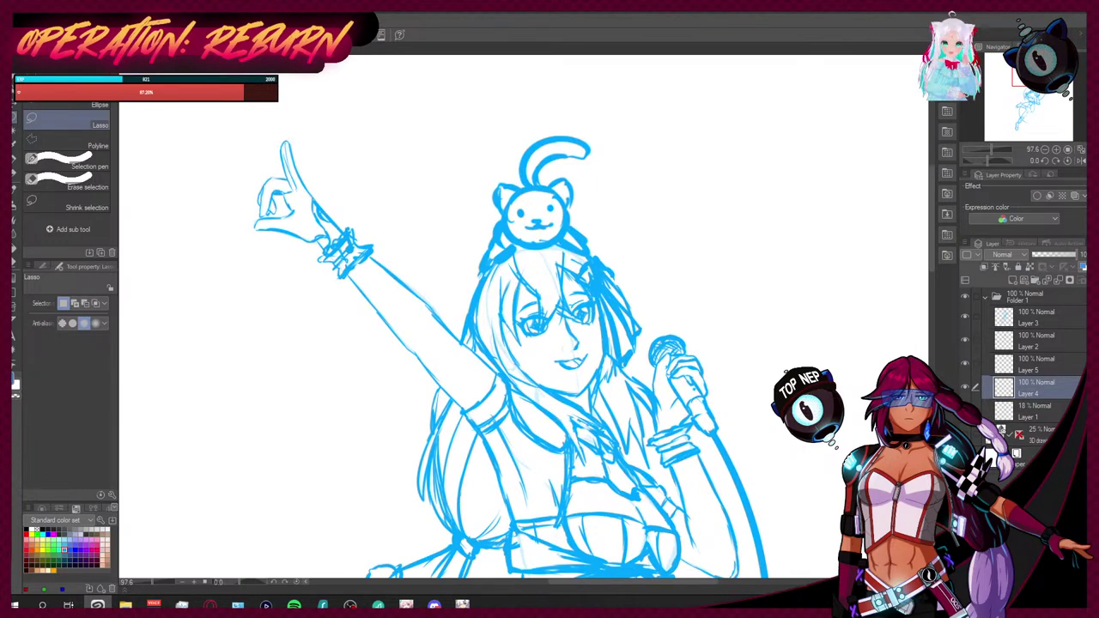
click(255, 22)
click(206, 22)
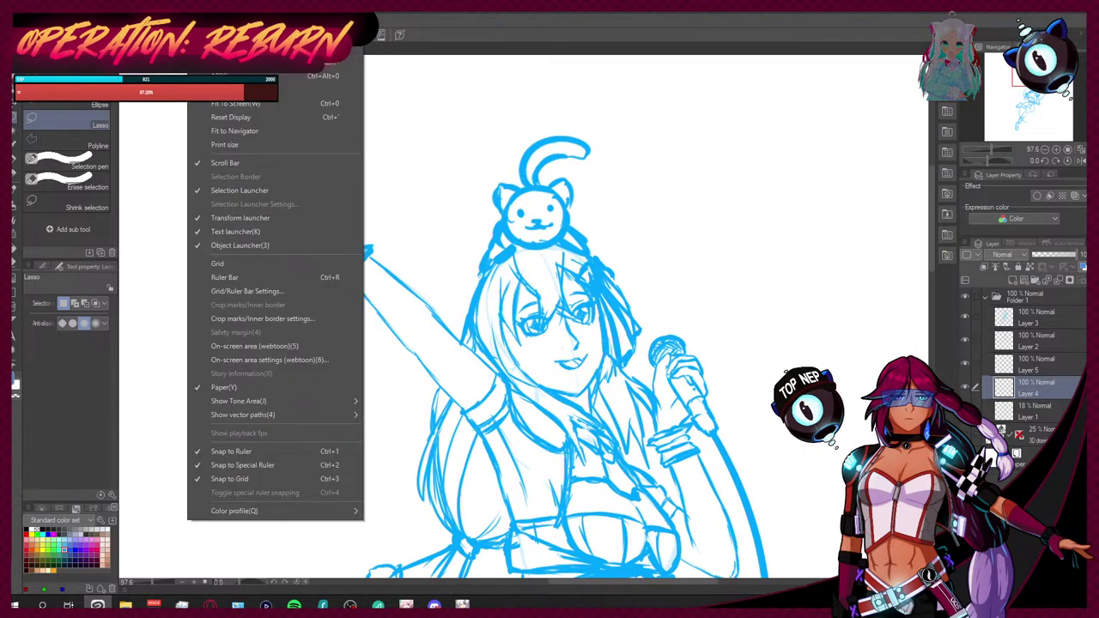
mouse_move(326, 36)
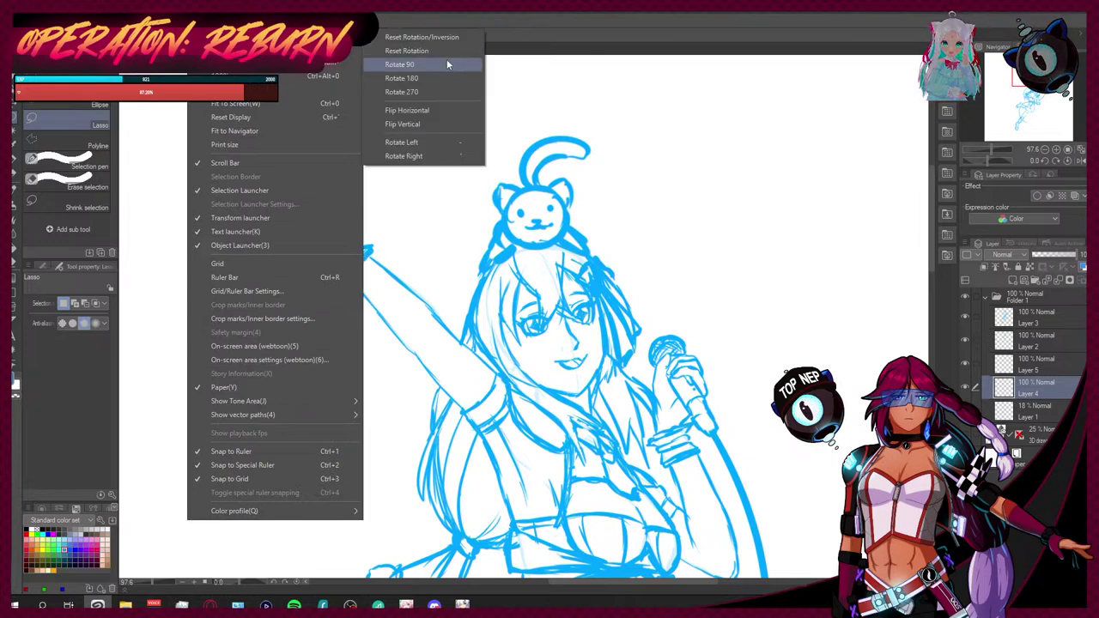
click(433, 110)
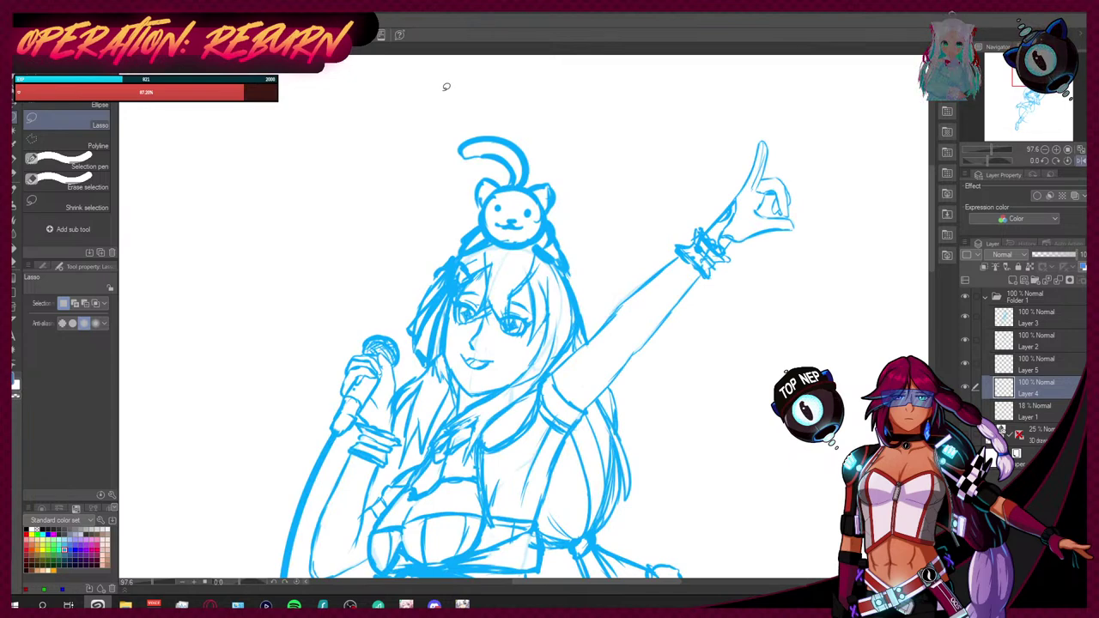
key(ctrl+minus)
key(ctrl+minus)
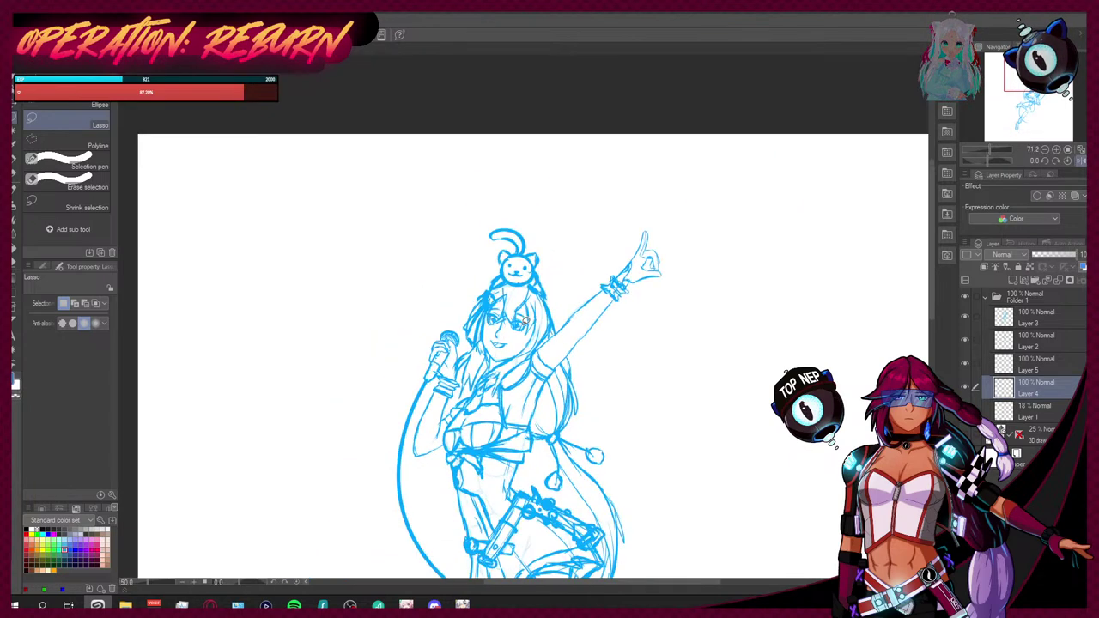
scroll(509, 349, up, 3)
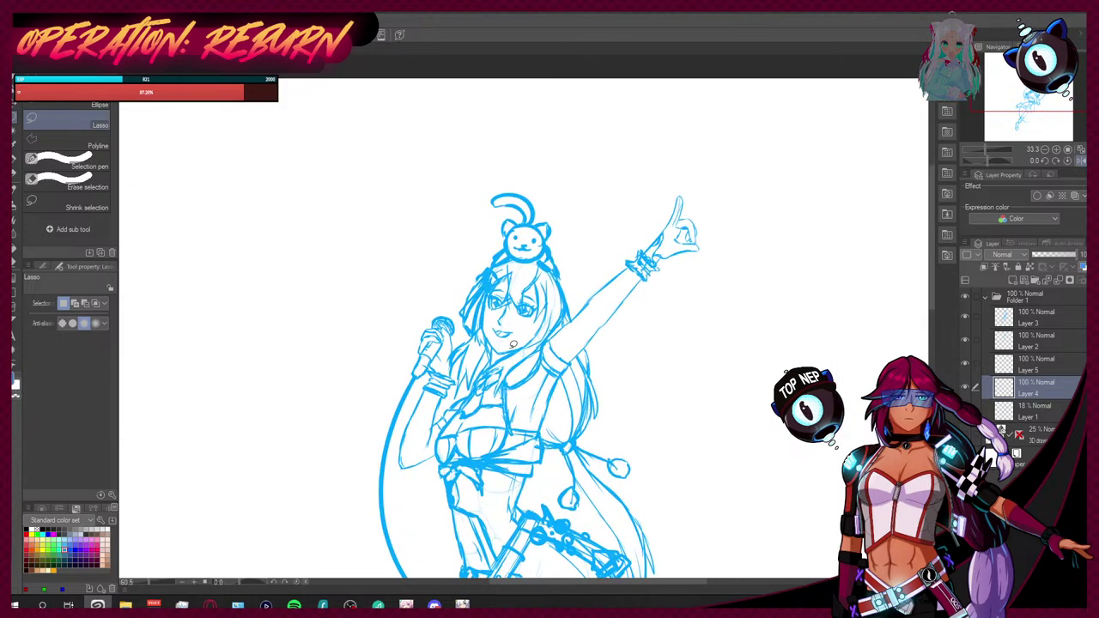
scroll(508, 349, up, 2)
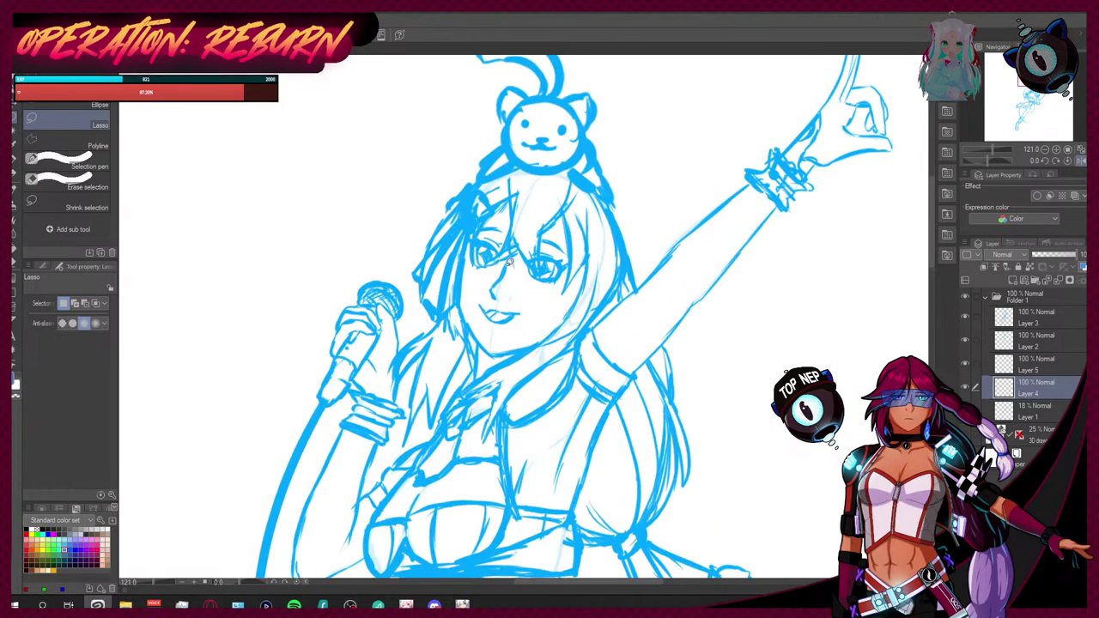
Step: Erase the crossing fringe strands on Layer 2 and redraw the bangs over the forehead with the G-pen
click(1034, 350)
click(965, 341)
click(965, 342)
click(15, 168)
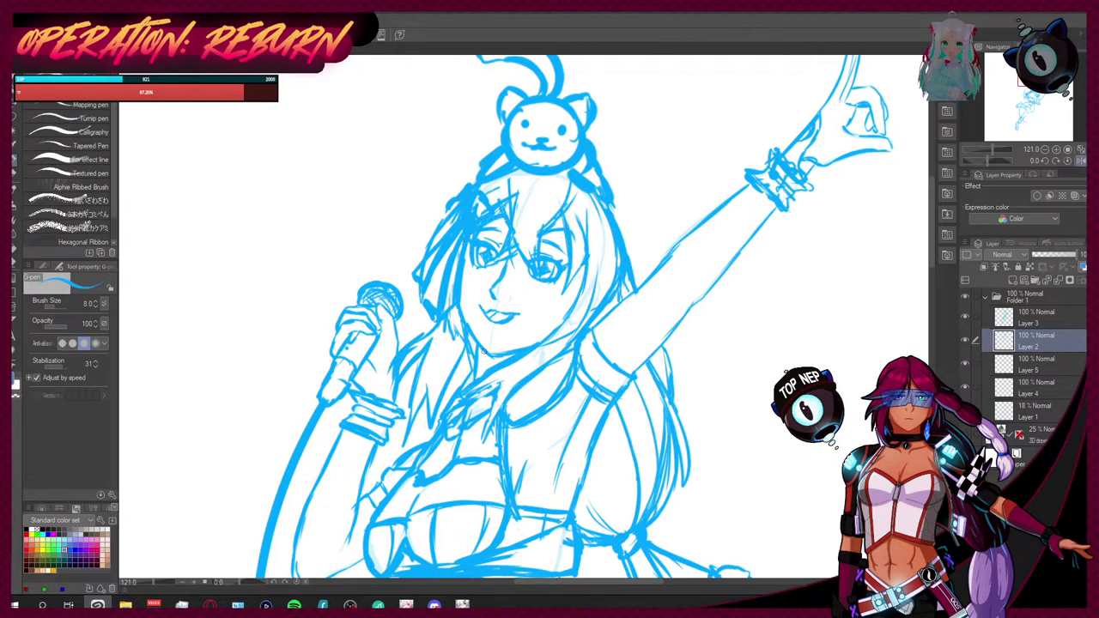
click(16, 271)
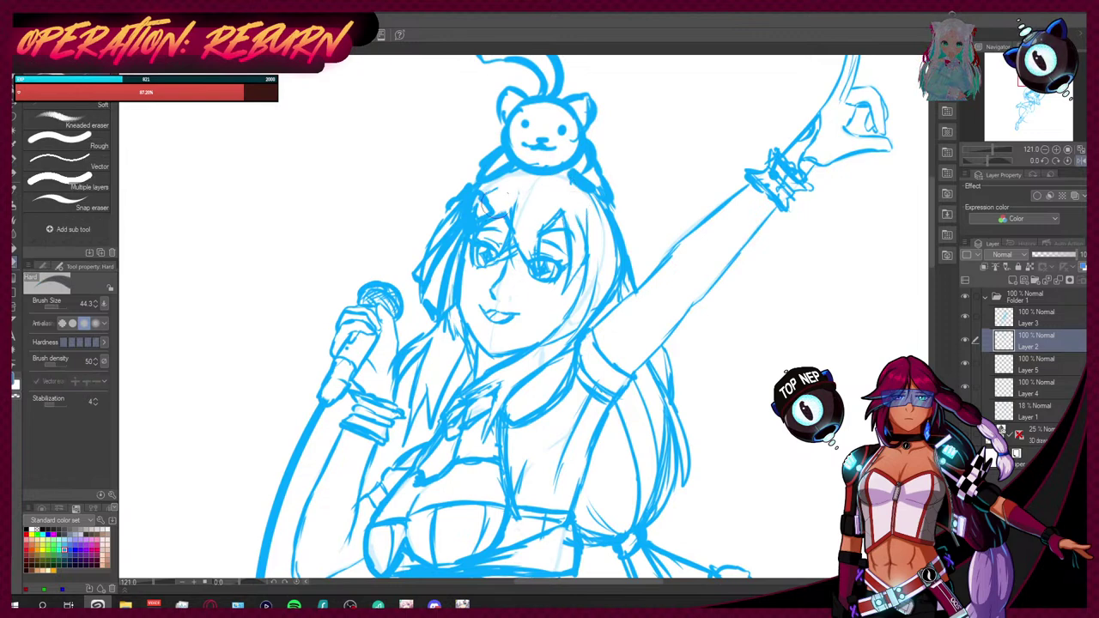
key(p)
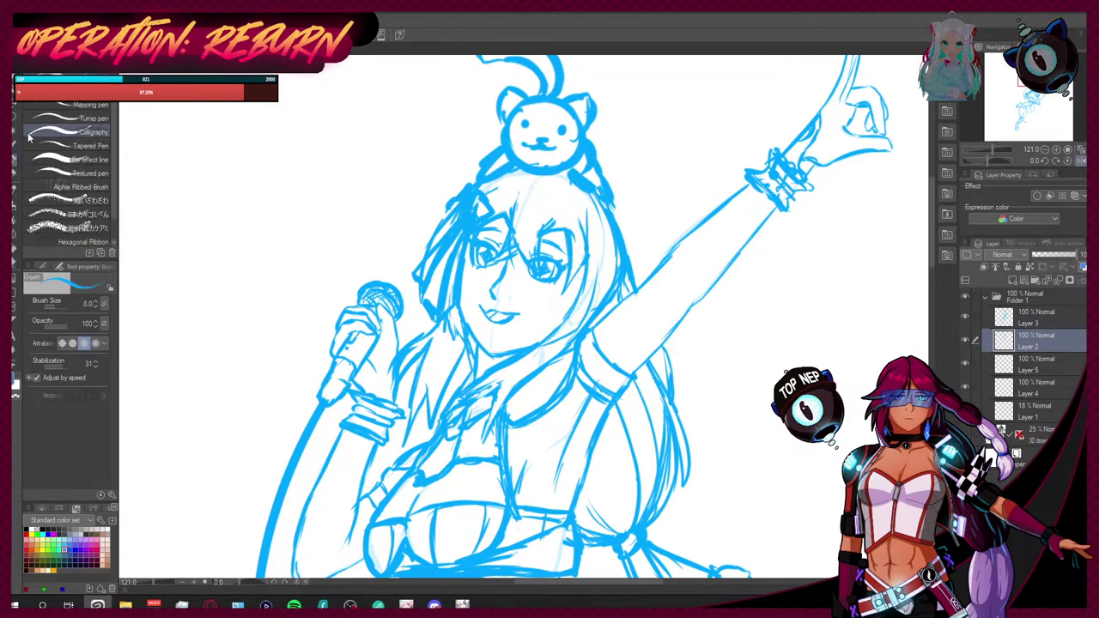
drag(504, 188, 507, 216)
mouse_move(564, 198)
mouse_down()
mouse_move(548, 229)
mouse_move(564, 210)
mouse_up()
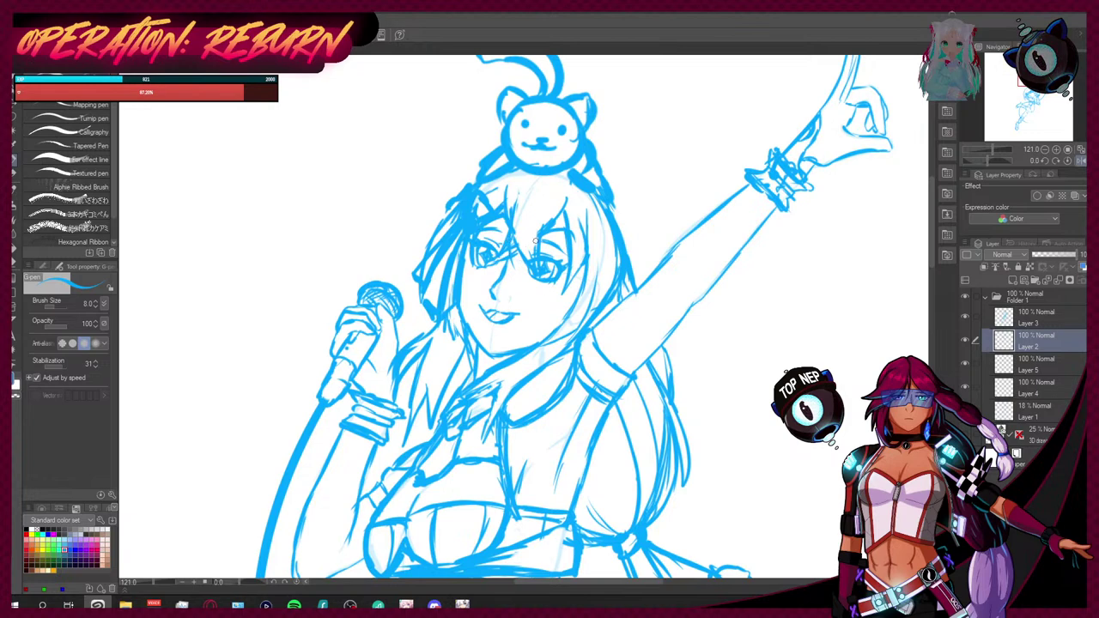
Step: Erase the stray lines at the fringe tip between the eyes and redraw the strands toward the microphone-side eye
key(e)
mouse_move(510, 245)
mouse_down()
mouse_move(502, 257)
mouse_move(523, 238)
mouse_move(517, 251)
mouse_up()
key(p)
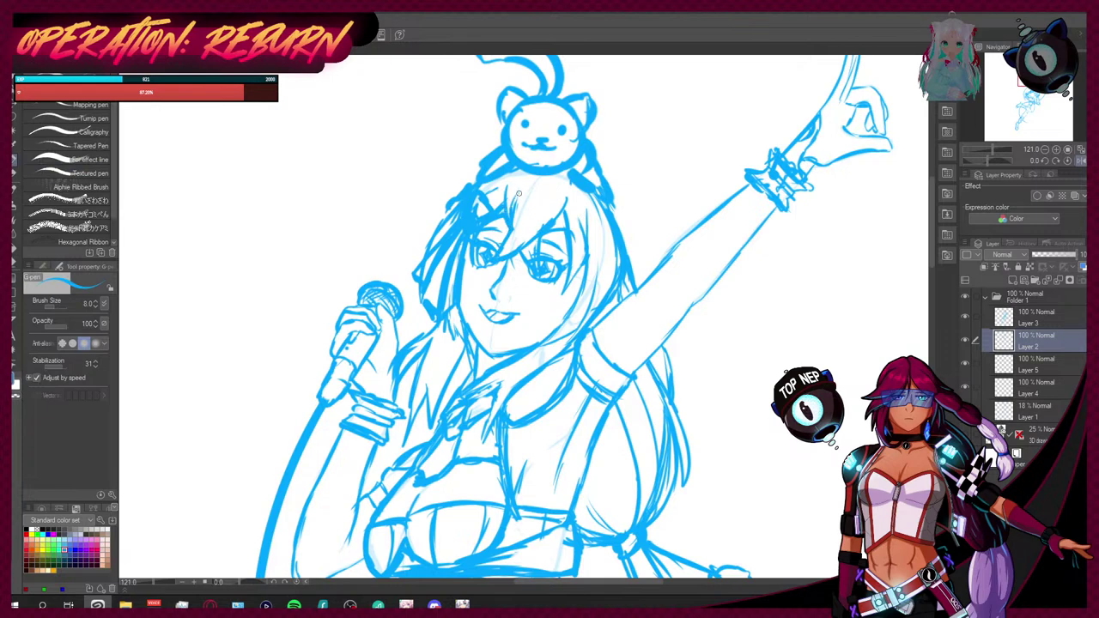
drag(499, 232, 521, 254)
drag(489, 211, 501, 226)
Step: Lasso the microphone-side eye on Layer 5 and reduce its height to 95% with a Free Transform
click(1052, 359)
click(964, 367)
click(983, 366)
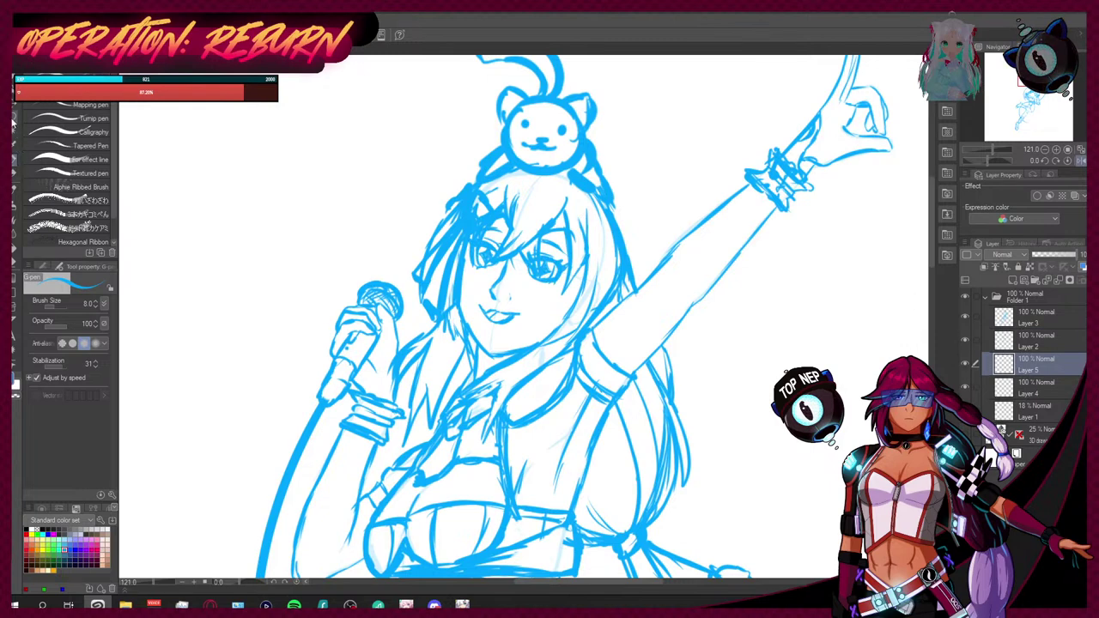
key(m)
mouse_move(495, 268)
mouse_down()
mouse_move(466, 252)
mouse_move(467, 235)
mouse_move(507, 243)
mouse_up()
click(36, 21)
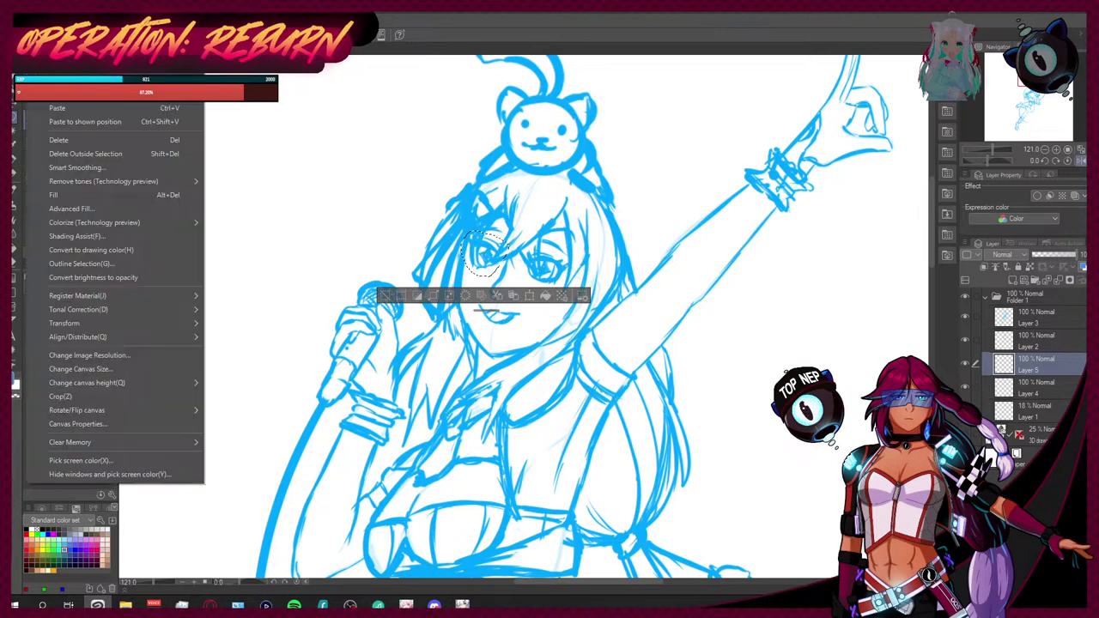
mouse_move(137, 324)
click(254, 330)
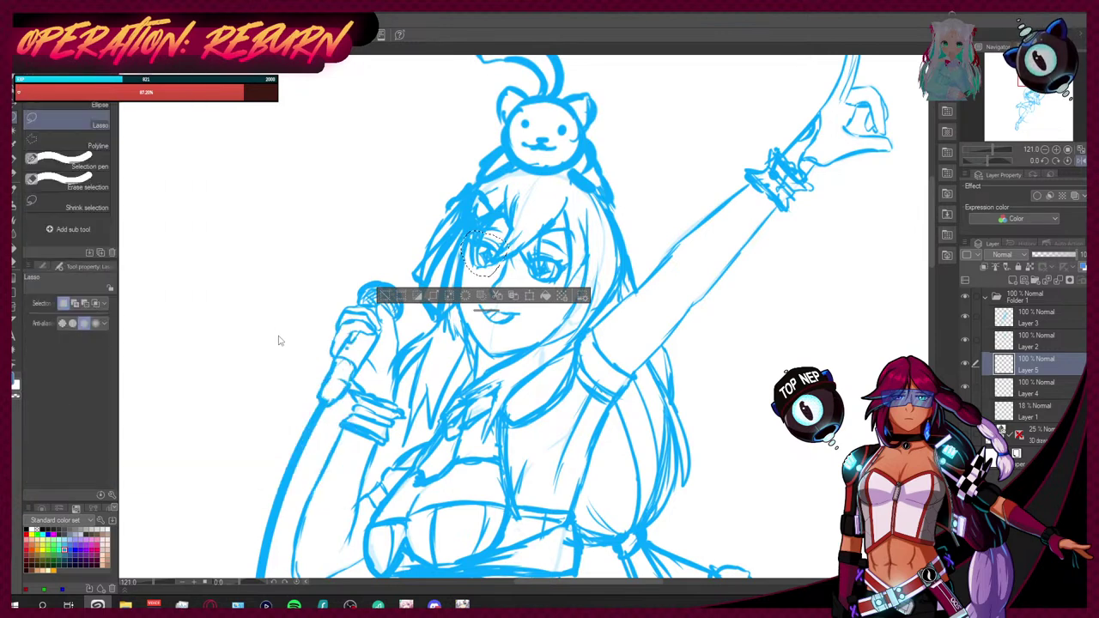
drag(484, 278, 486, 275)
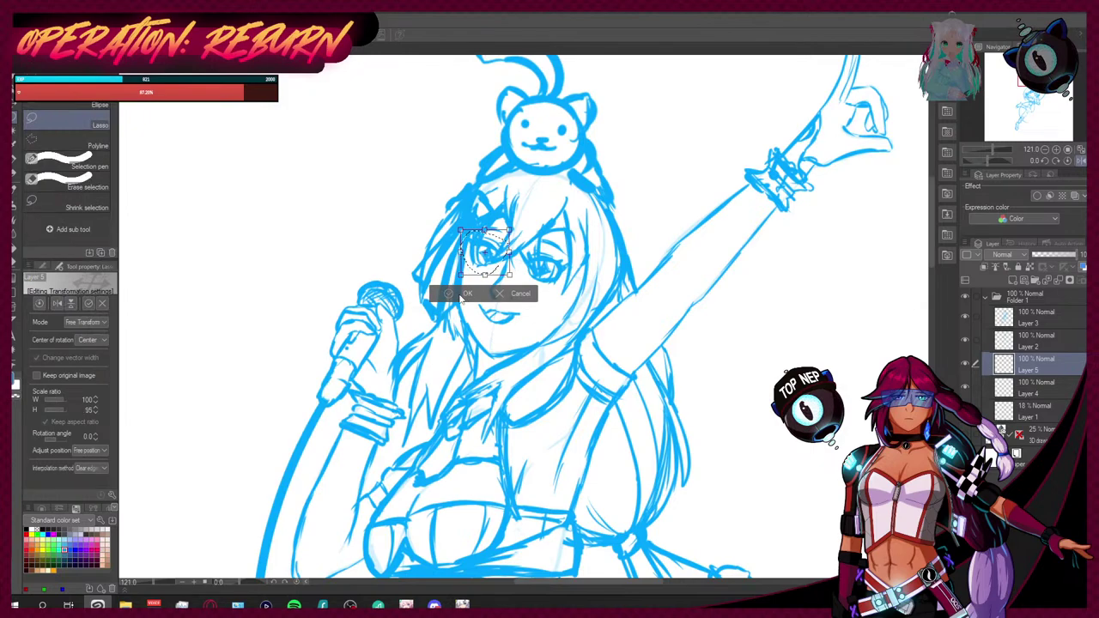
click(466, 294)
Step: Nudge the selected microphone-side eye slightly outward from the nose with a Scale/Rotate transform
scroll(577, 232, down, 5)
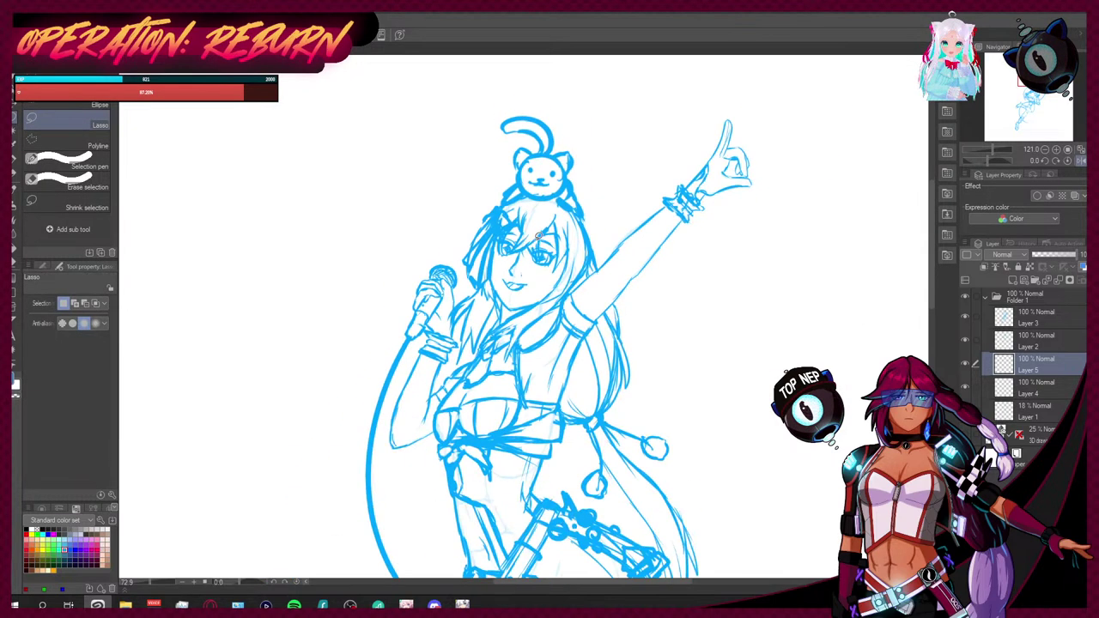
scroll(550, 240, up, 3)
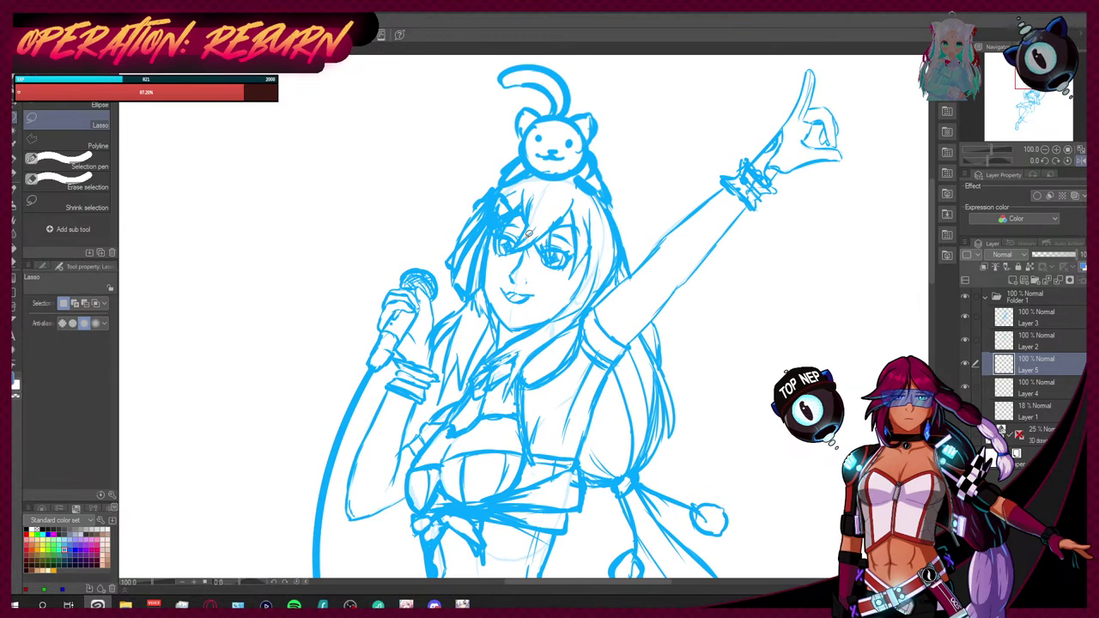
key(ctrl+t)
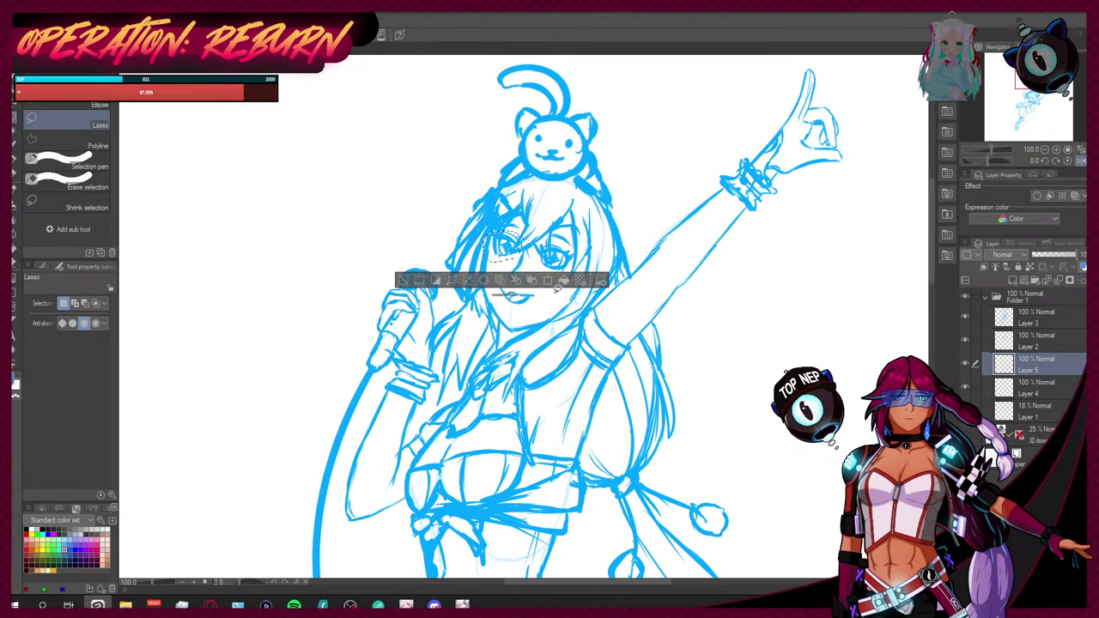
drag(513, 249, 510, 255)
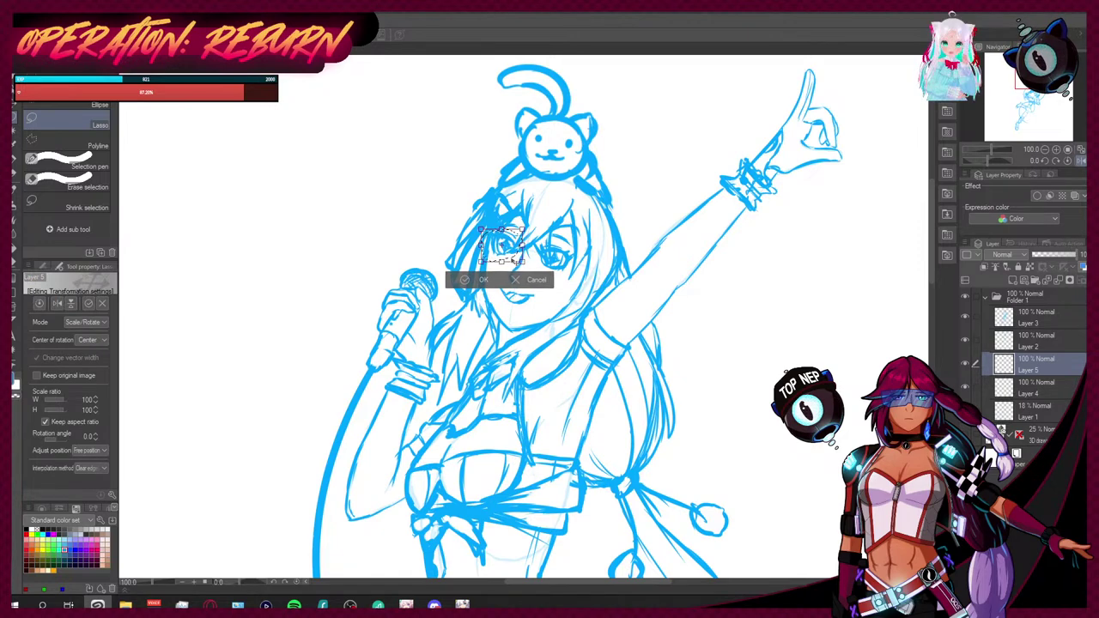
drag(511, 255, 509, 258)
click(481, 280)
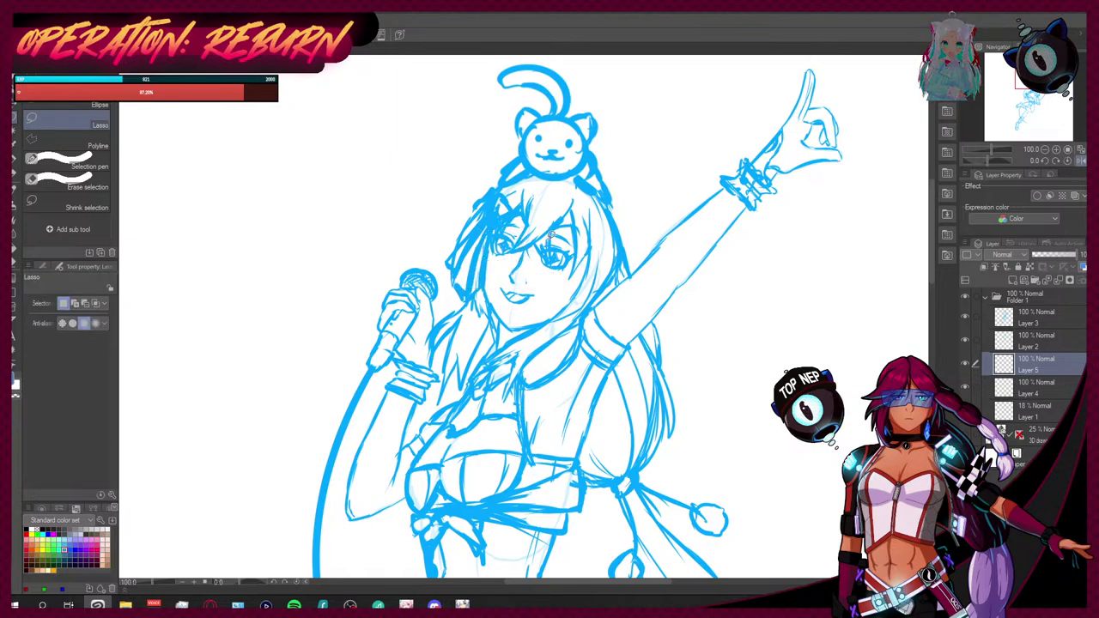
Step: Lasso the microphone-side eye again with a wider outline, adjust it with a transform, and clear the selection
scroll(601, 257, down, 4)
scroll(601, 257, up, 2)
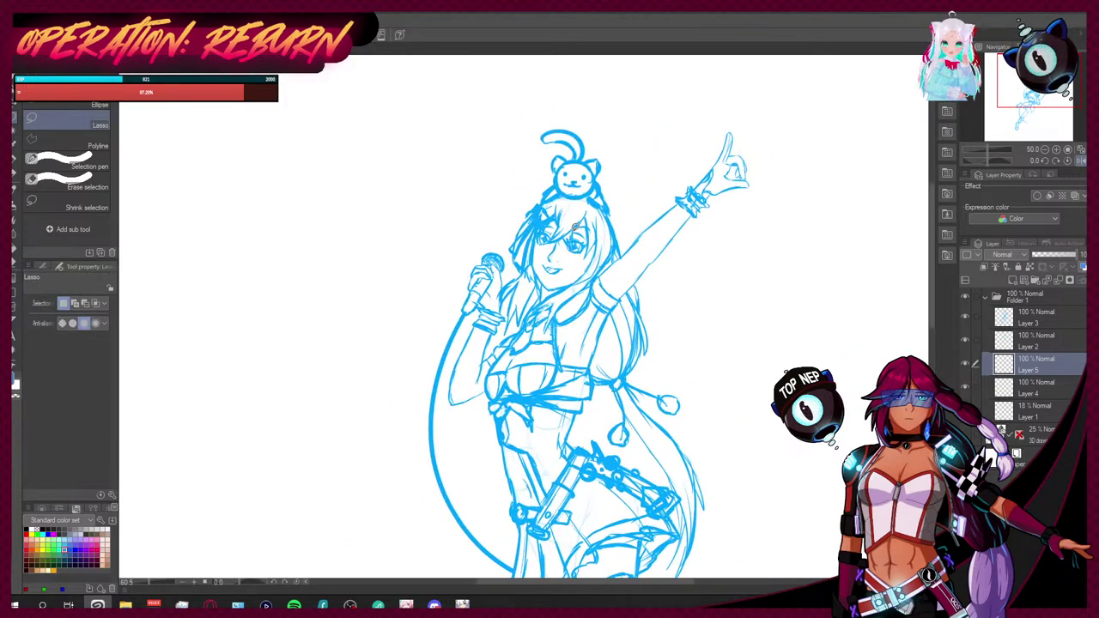
scroll(574, 215, up, 2)
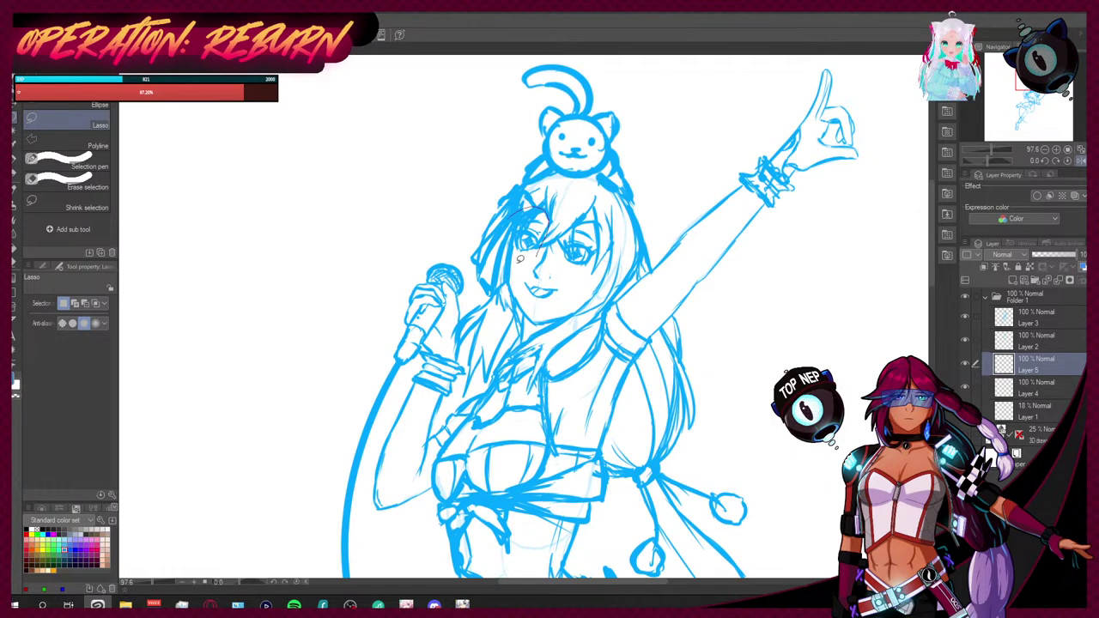
drag(510, 250, 551, 254)
key(ctrl+t)
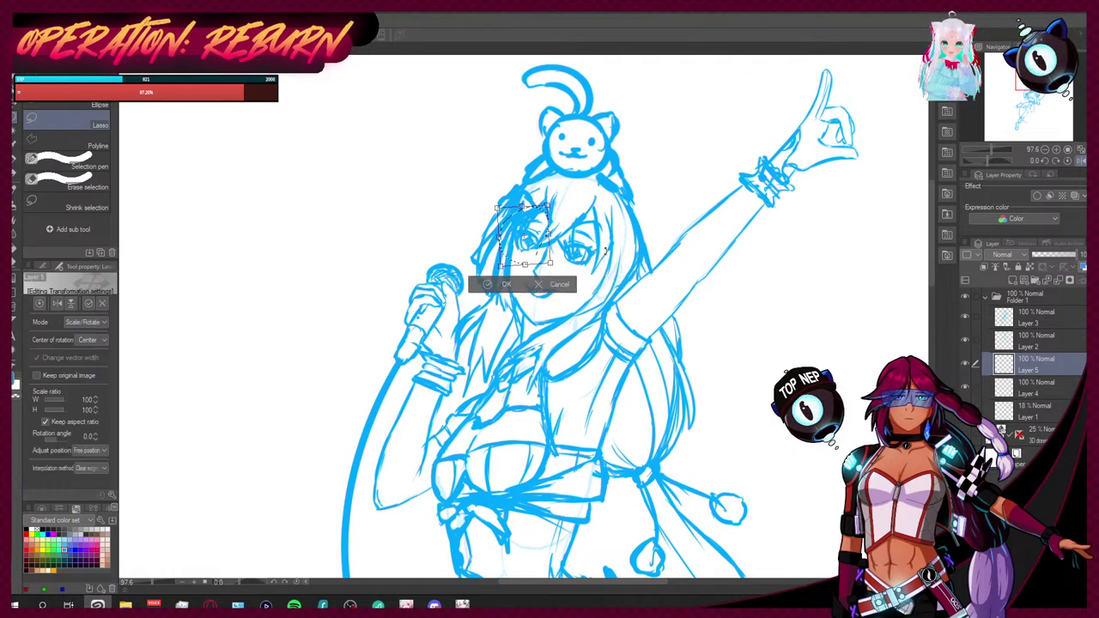
key(Return)
key(ctrl+d)
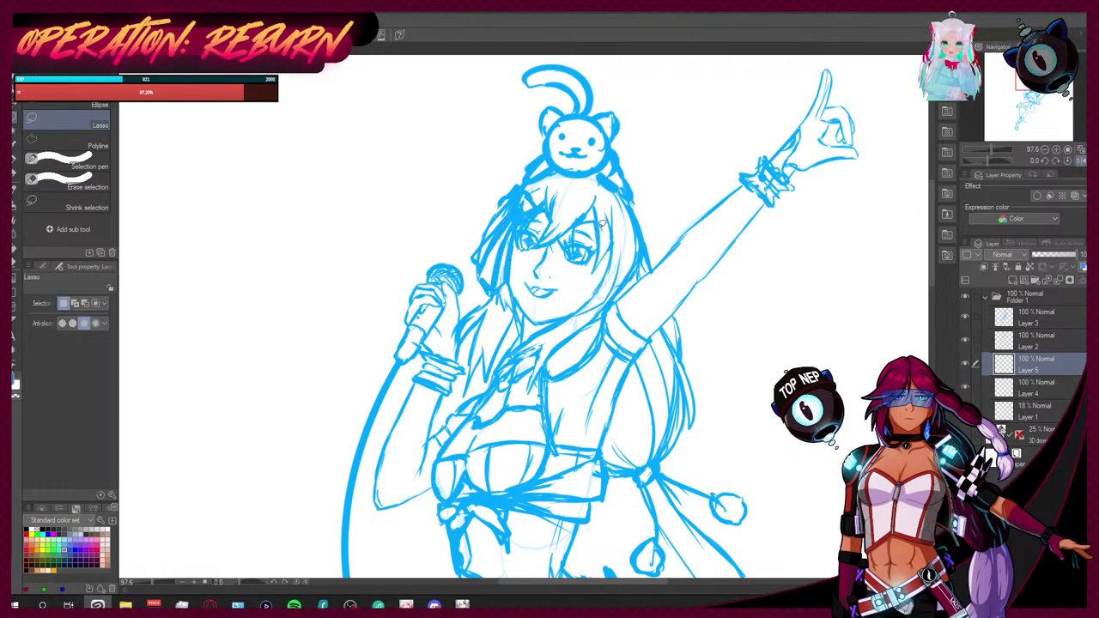
Step: Retouch the fringe on Layer 2 and add a small mark below the eye on the raised-arm side
scroll(601, 222, down, 4)
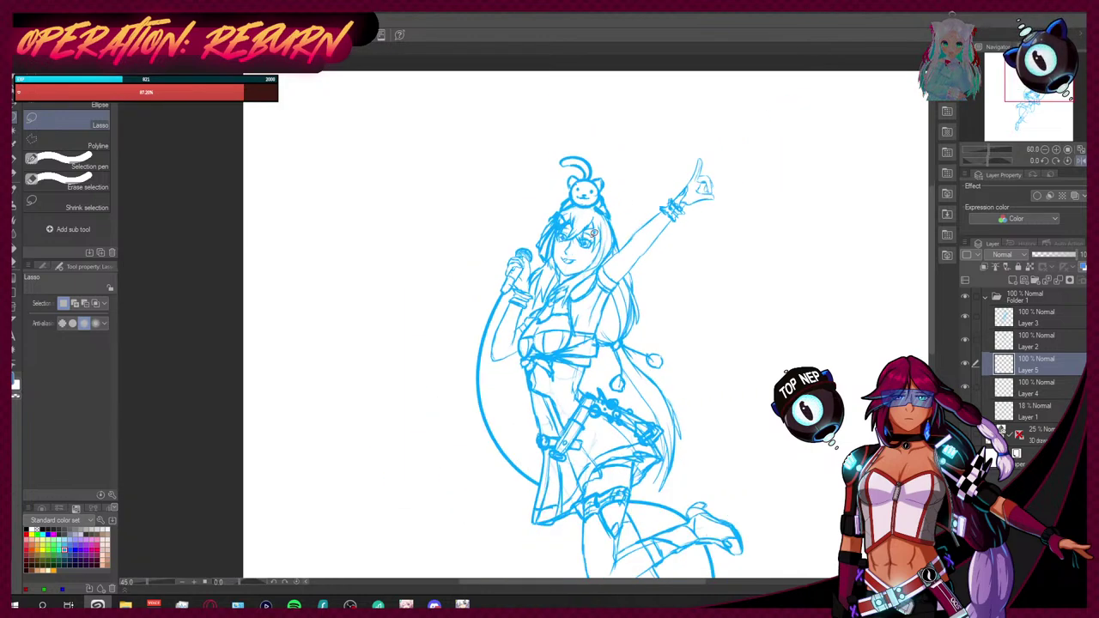
scroll(591, 233, down, 2)
scroll(554, 227, up, 3)
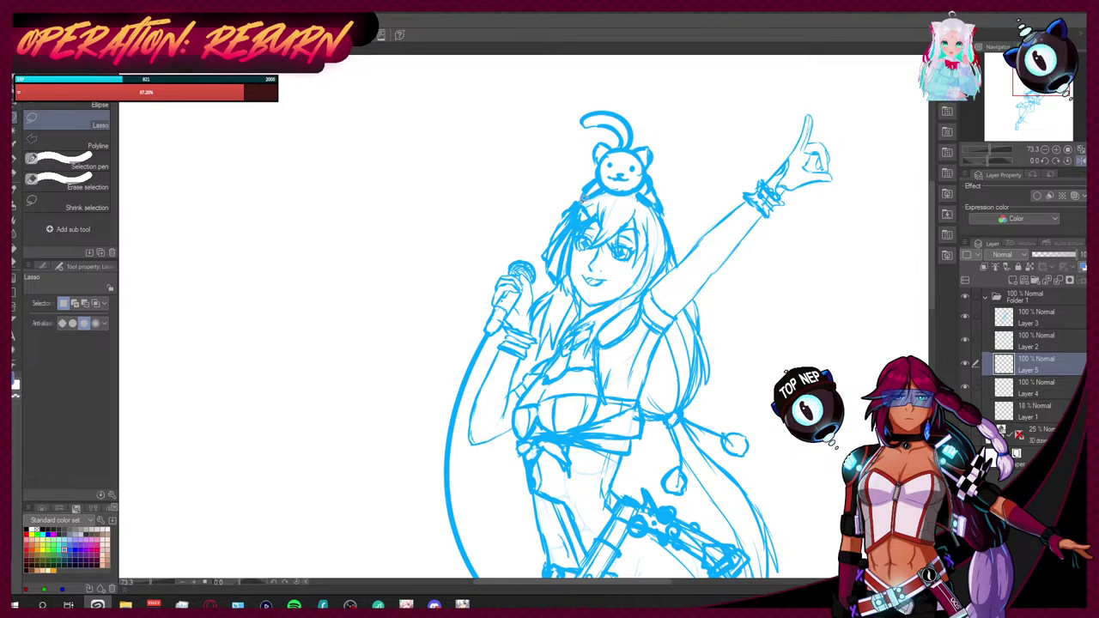
scroll(601, 220, up, 3)
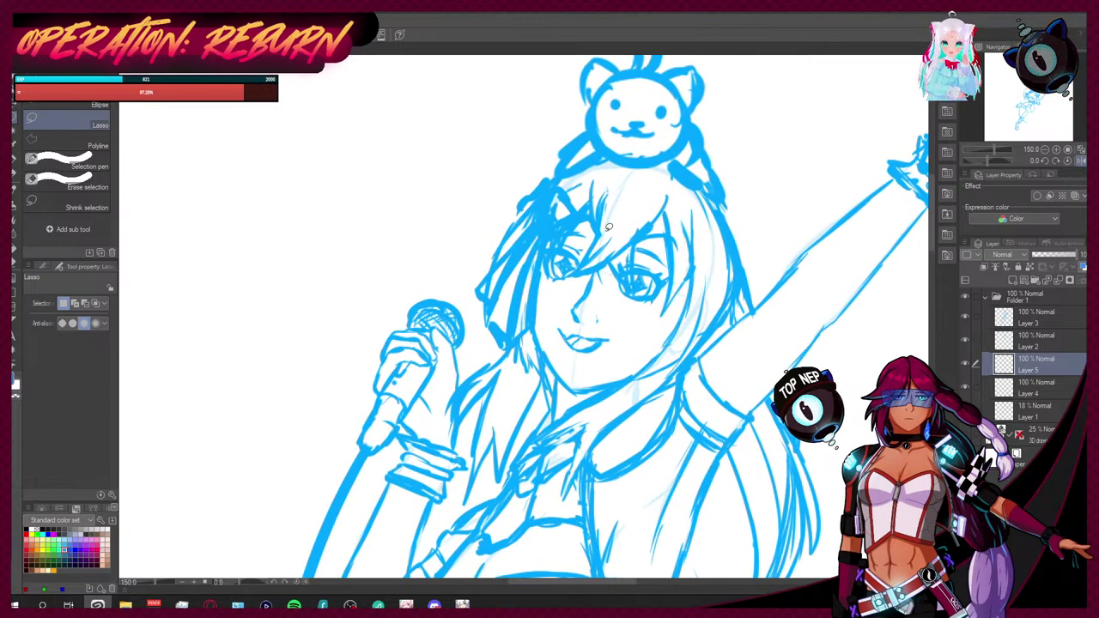
click(15, 159)
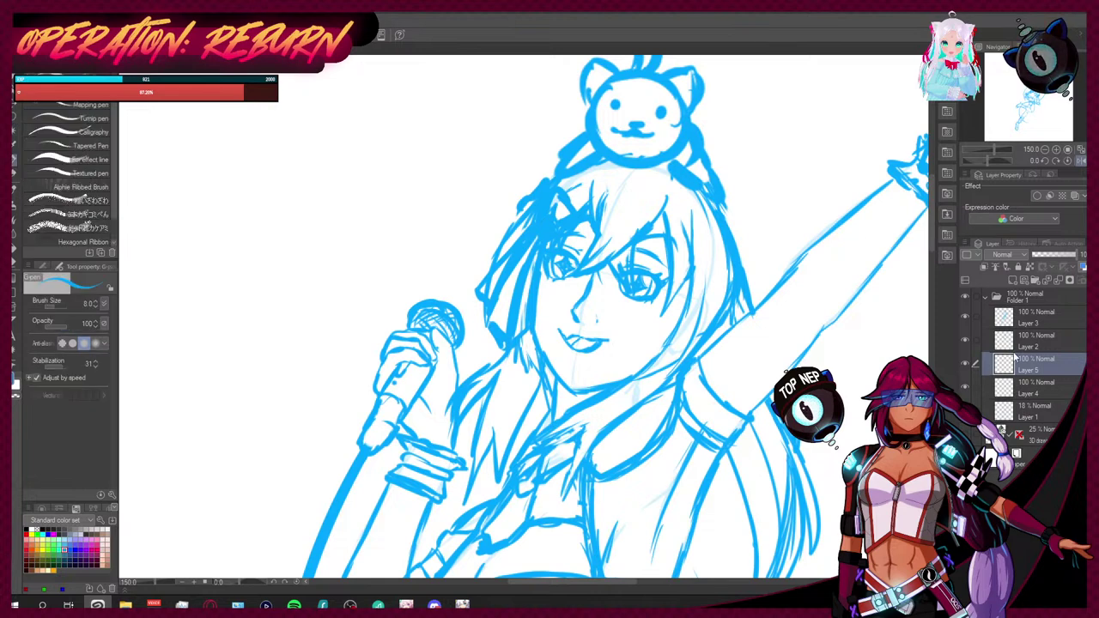
click(963, 341)
click(964, 342)
click(1021, 344)
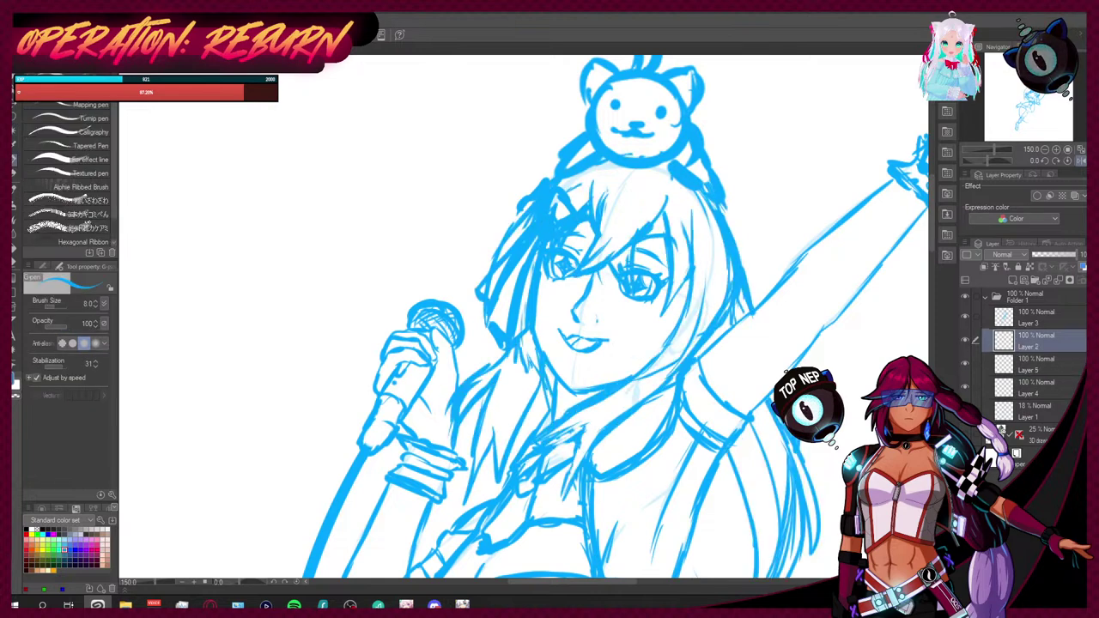
key(e)
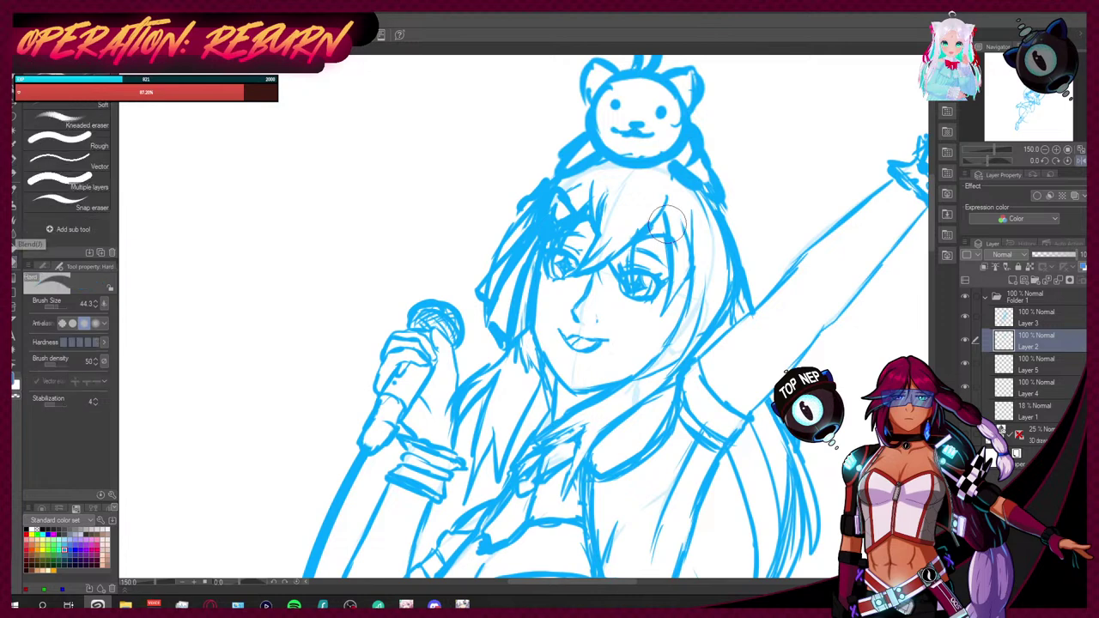
click(19, 146)
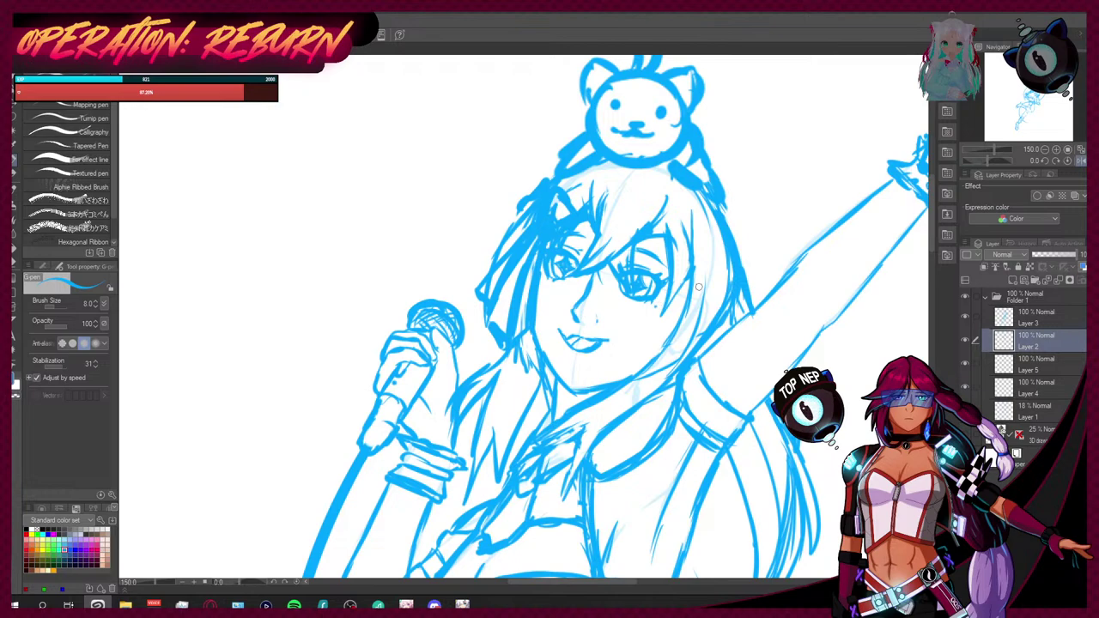
Step: Lasso the mouth on Layer 4, scale it to 111% with the aspect ratio kept, and clear the selection
scroll(666, 273, down, 4)
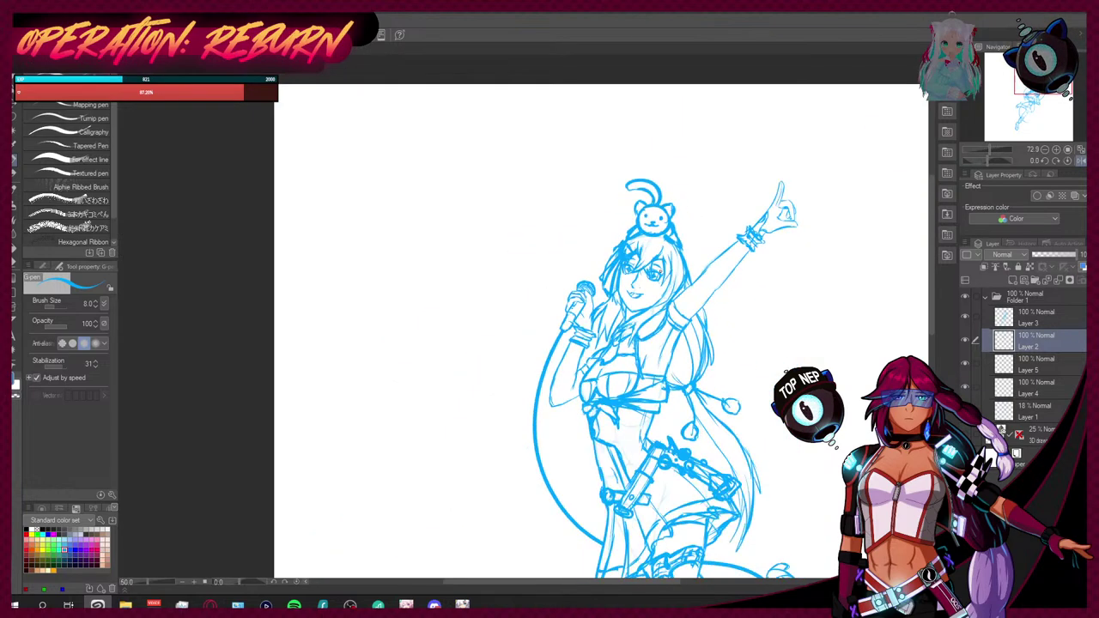
scroll(644, 287, up, 2)
scroll(644, 290, up, 2)
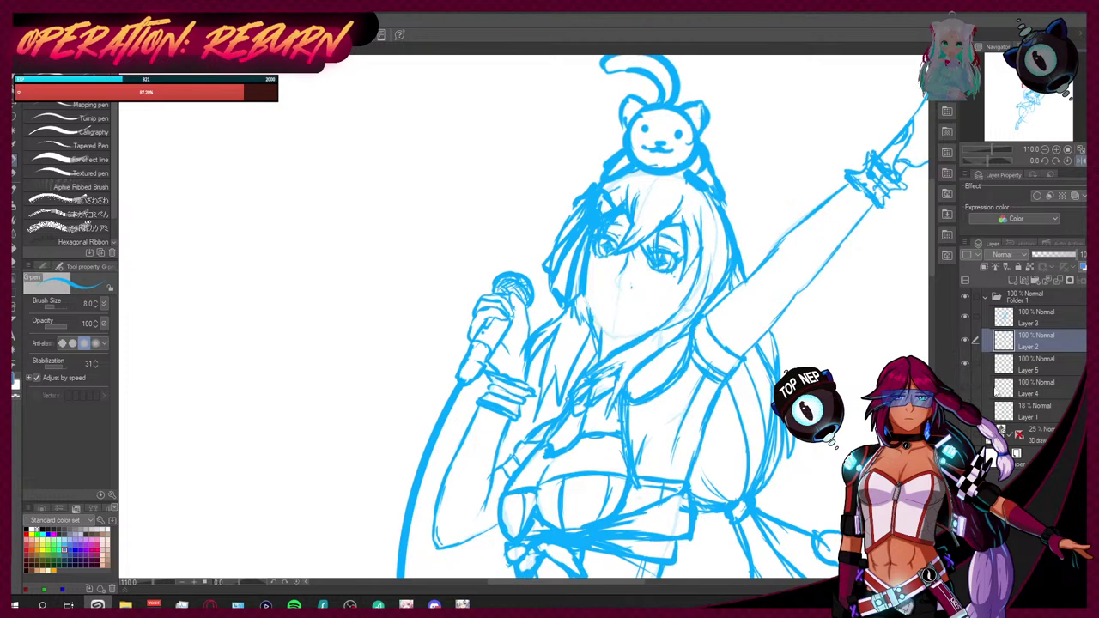
click(1015, 390)
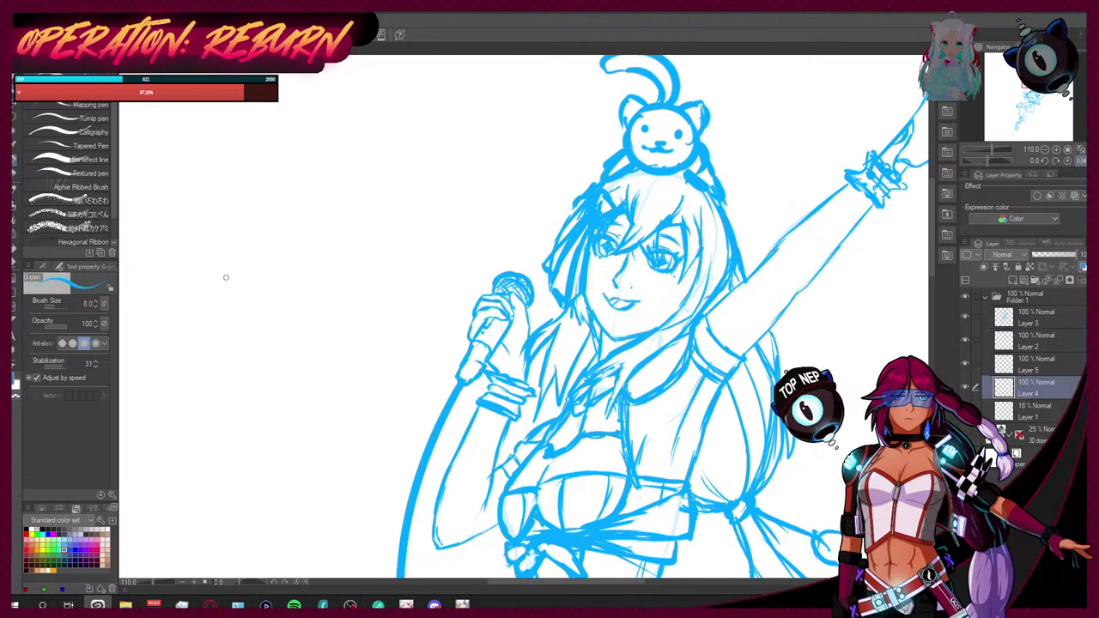
key(m)
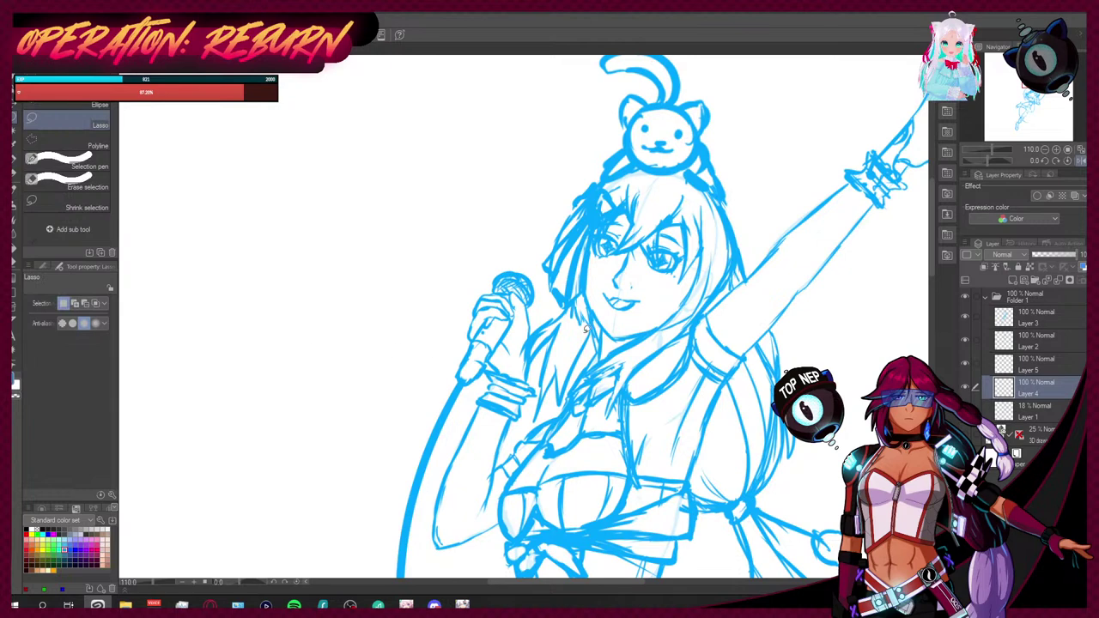
mouse_move(631, 315)
mouse_down()
mouse_move(594, 296)
mouse_move(652, 316)
mouse_up()
click(671, 341)
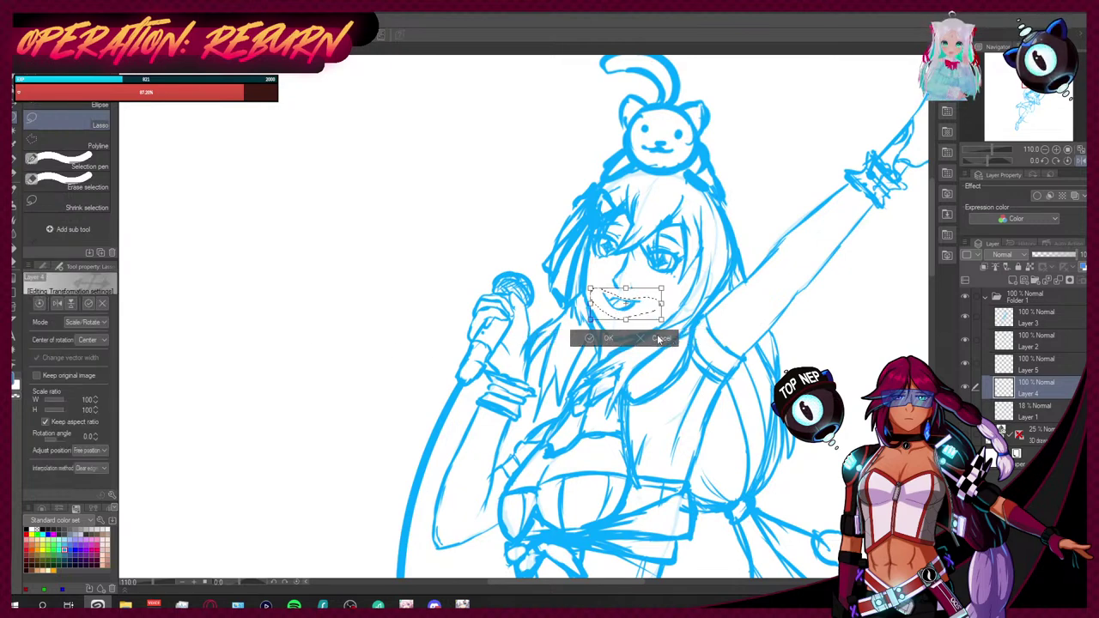
mouse_move(666, 319)
mouse_down()
mouse_move(640, 319)
mouse_move(633, 333)
mouse_move(640, 316)
mouse_move(626, 321)
mouse_up()
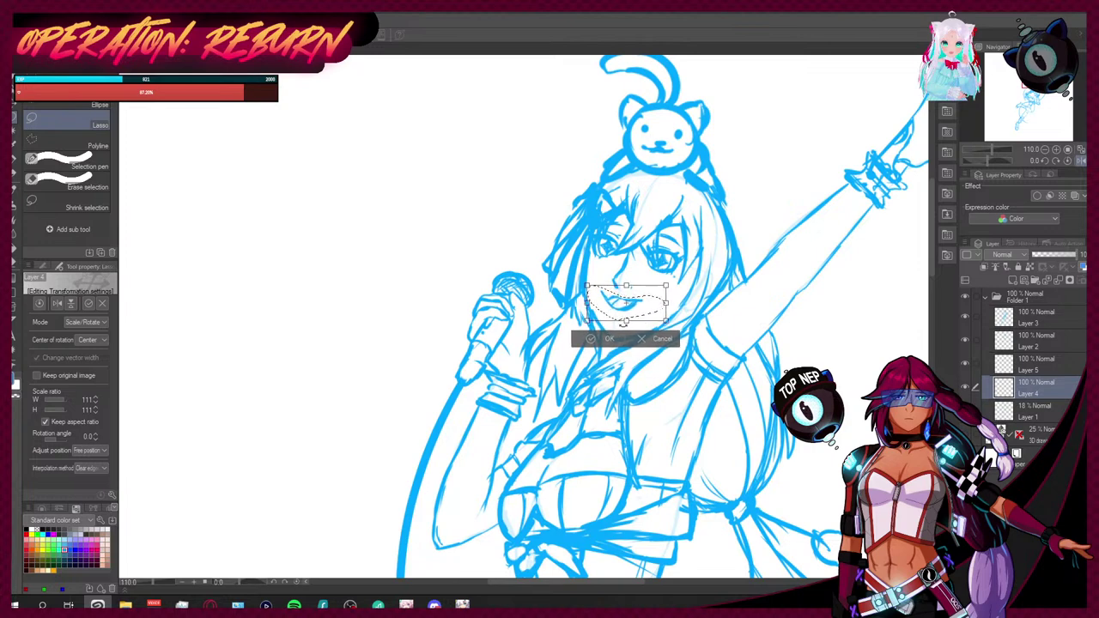
key(Return)
key(ctrl+d)
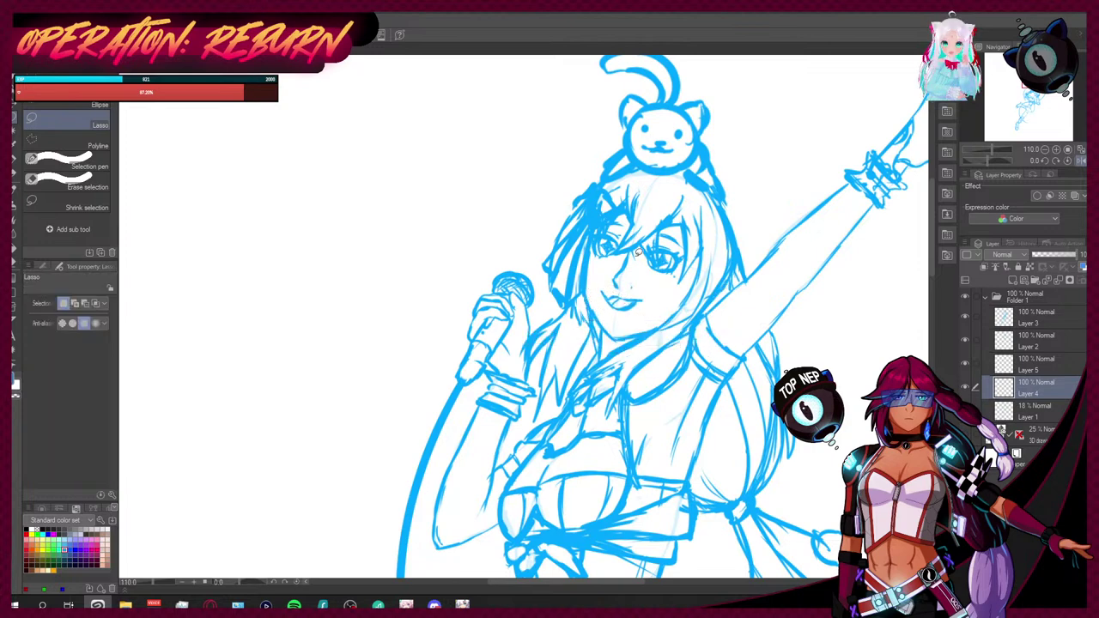
Step: Thin the dense hair beside the microphone-side eye on Layer 3 with a size-13 Hard eraser, and redraw a few strands with the G-pen
scroll(611, 246, down, 2)
scroll(611, 245, up, 5)
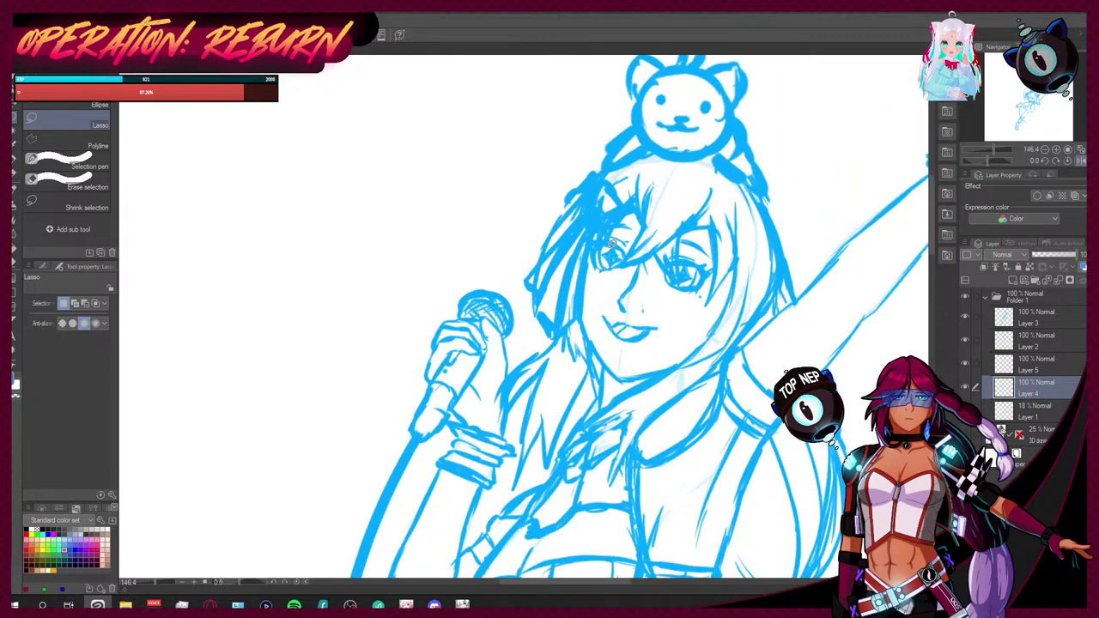
click(1030, 319)
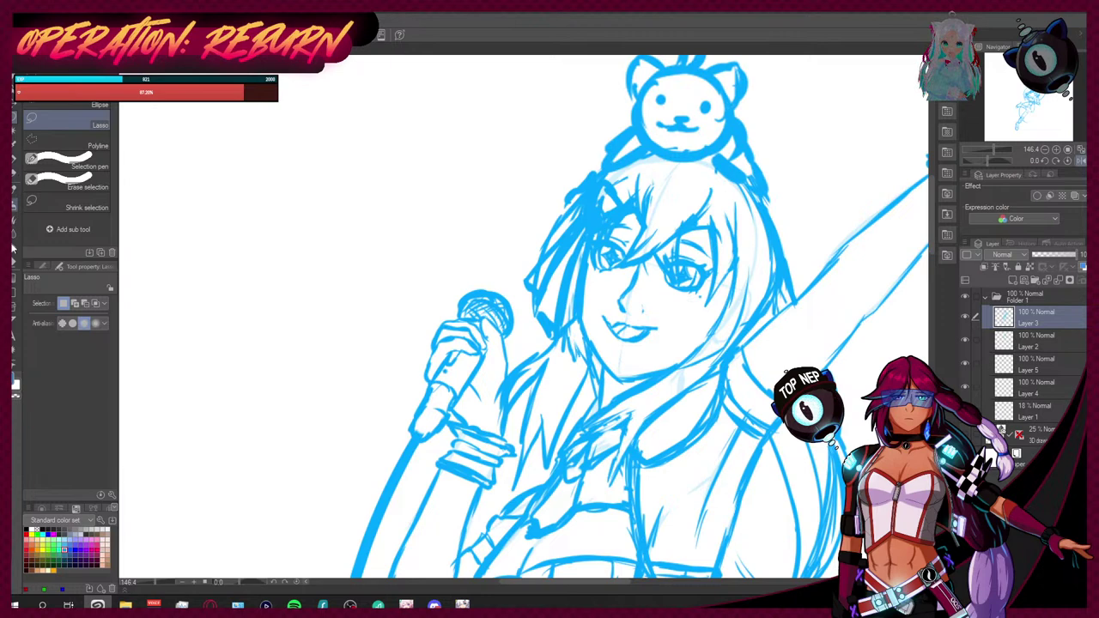
click(15, 246)
key(e)
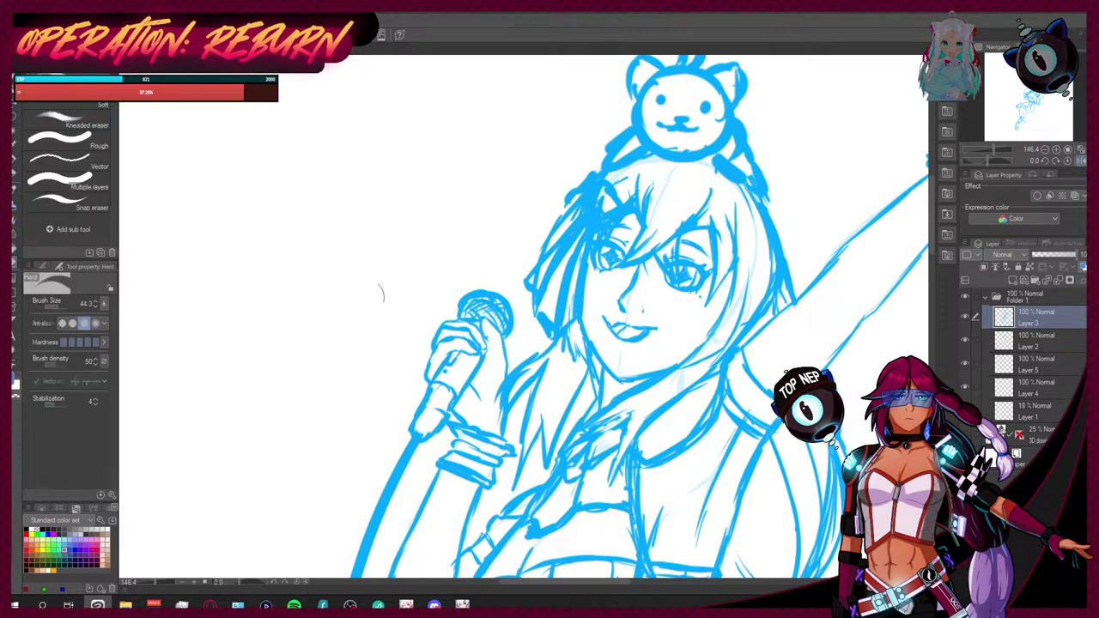
drag(62, 307, 53, 307)
mouse_move(590, 222)
mouse_down()
mouse_move(569, 193)
mouse_move(588, 178)
mouse_move(587, 224)
mouse_move(584, 213)
mouse_up()
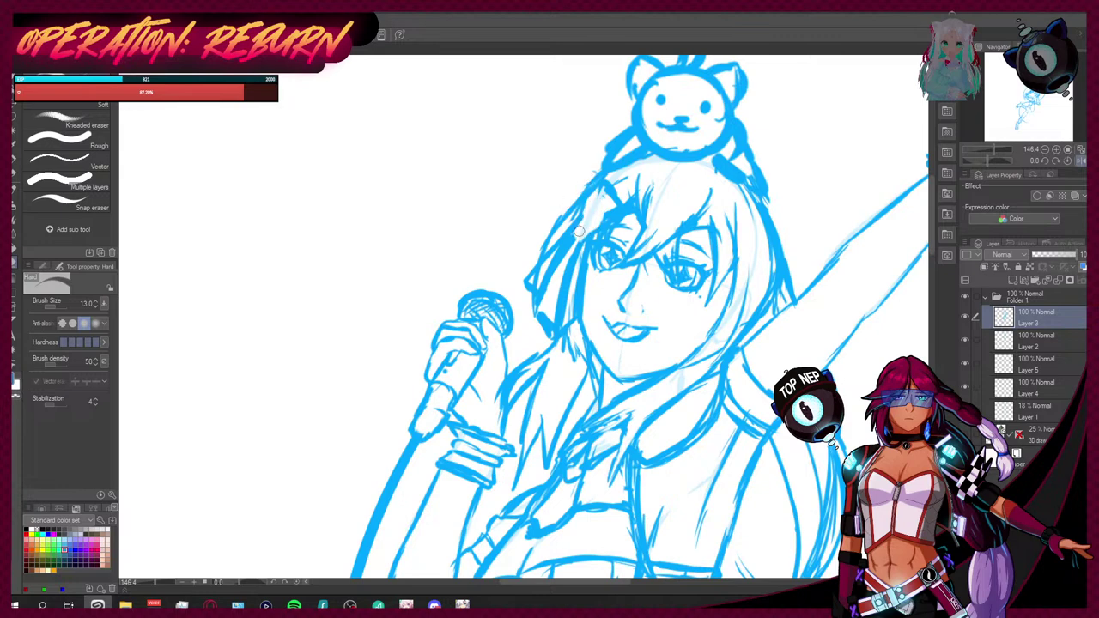
key(p)
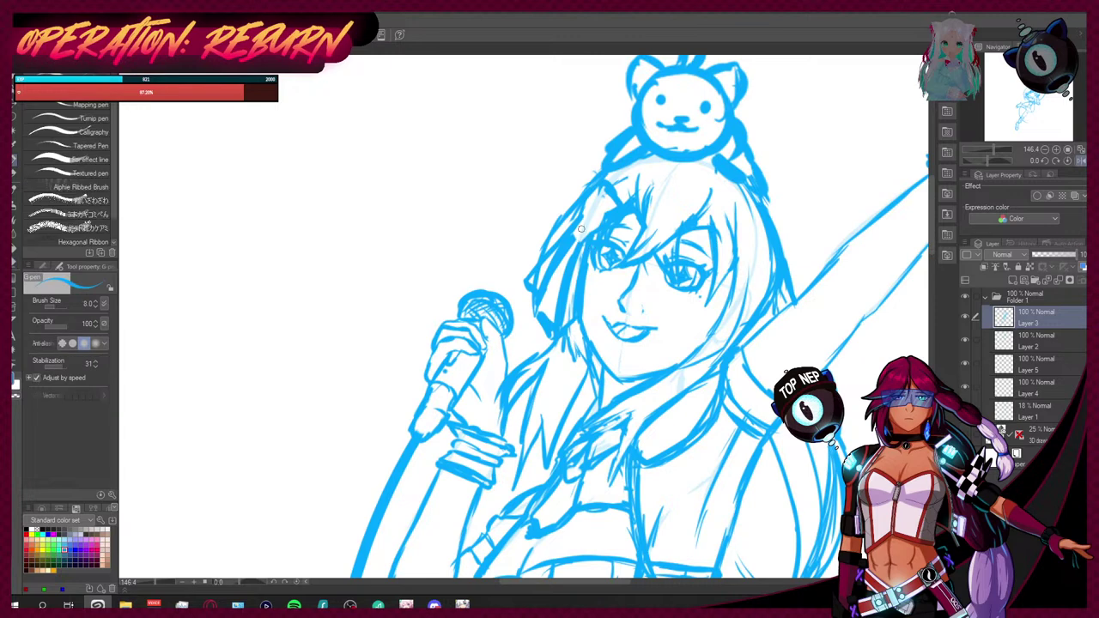
mouse_move(581, 218)
mouse_down()
mouse_move(589, 234)
mouse_move(590, 212)
mouse_move(585, 237)
mouse_move(594, 183)
mouse_move(567, 214)
mouse_move(569, 203)
mouse_up()
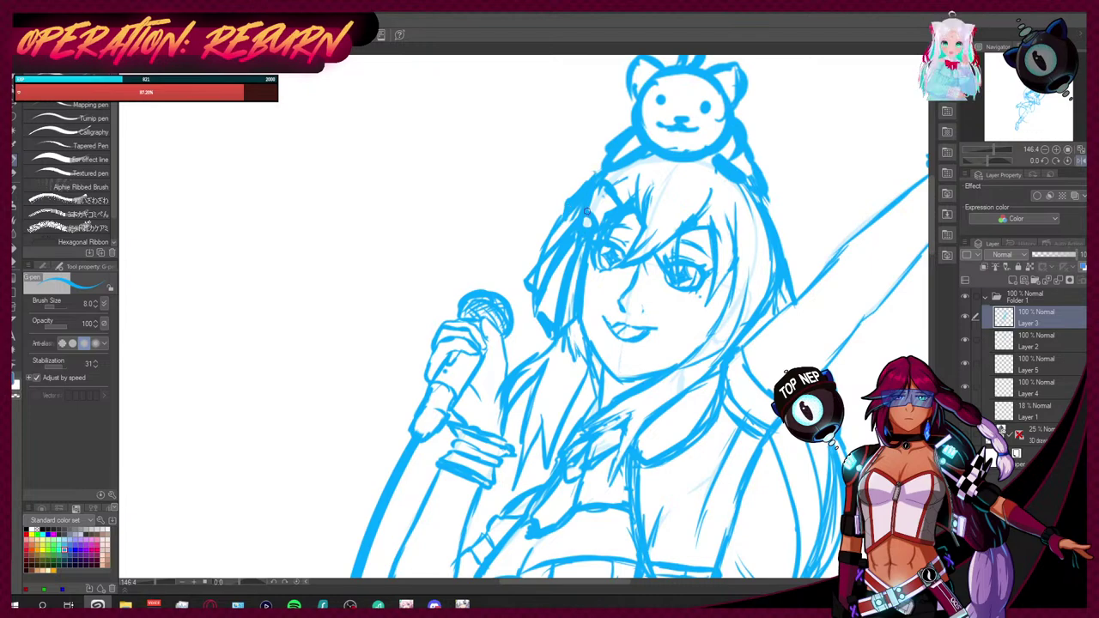
Step: Flip the canvas view horizontally to check the whole figure mirrored
scroll(486, 204, down, 5)
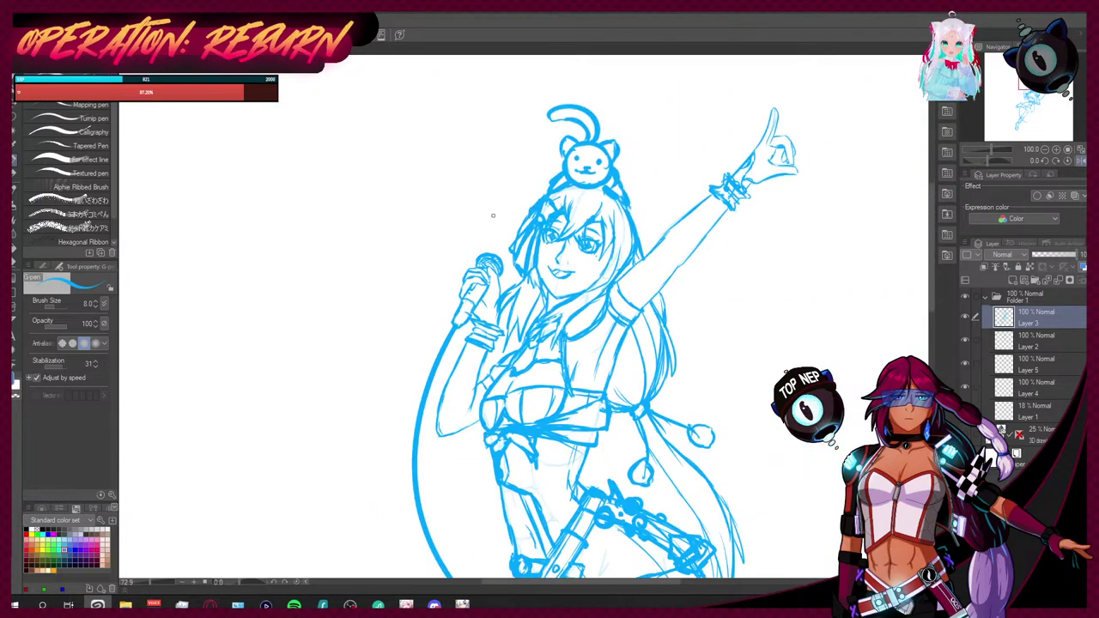
scroll(513, 218, down, 2)
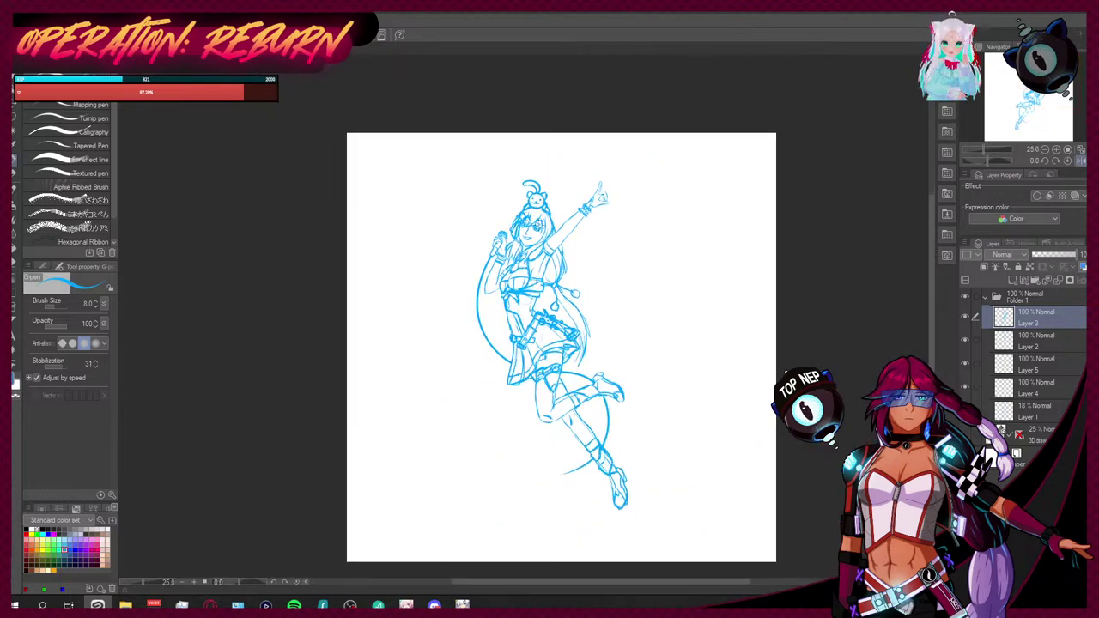
scroll(513, 218, up, 3)
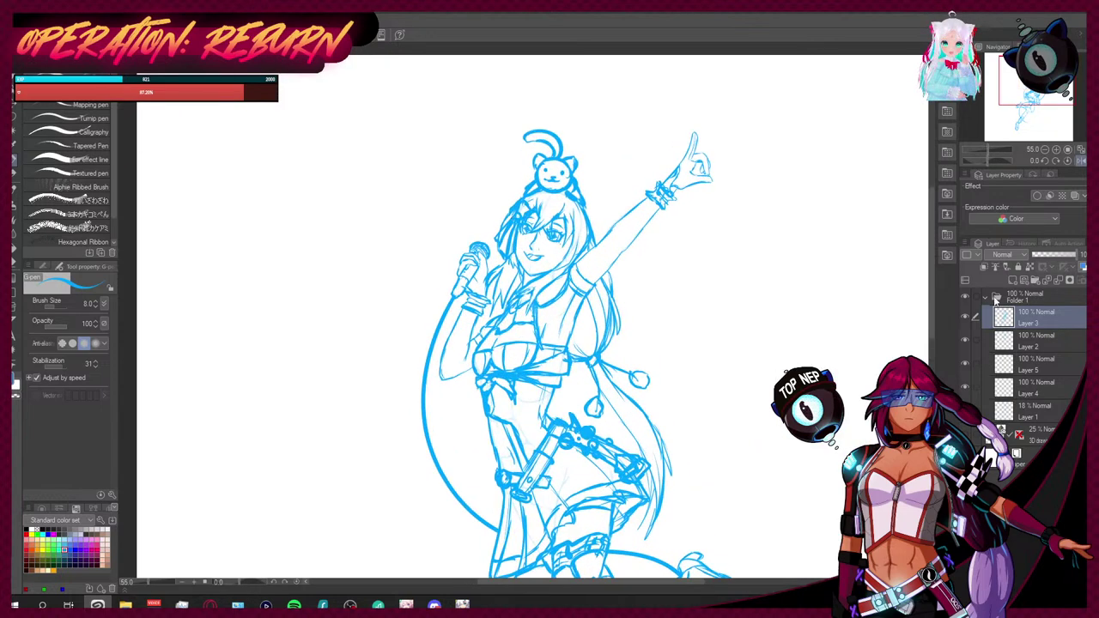
click(228, 23)
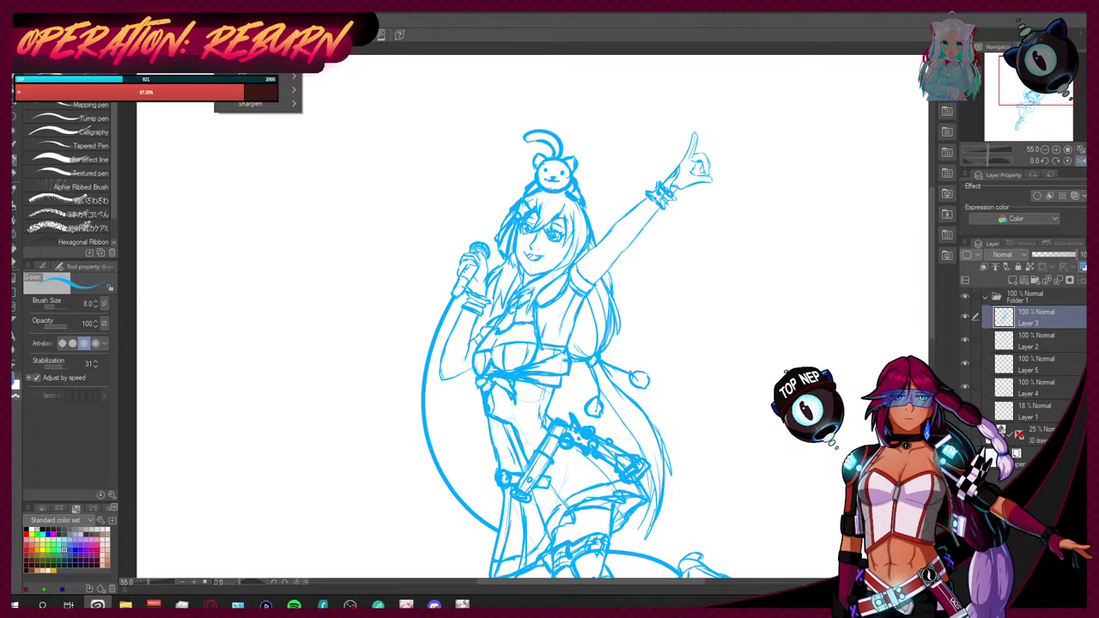
mouse_move(275, 36)
click(199, 23)
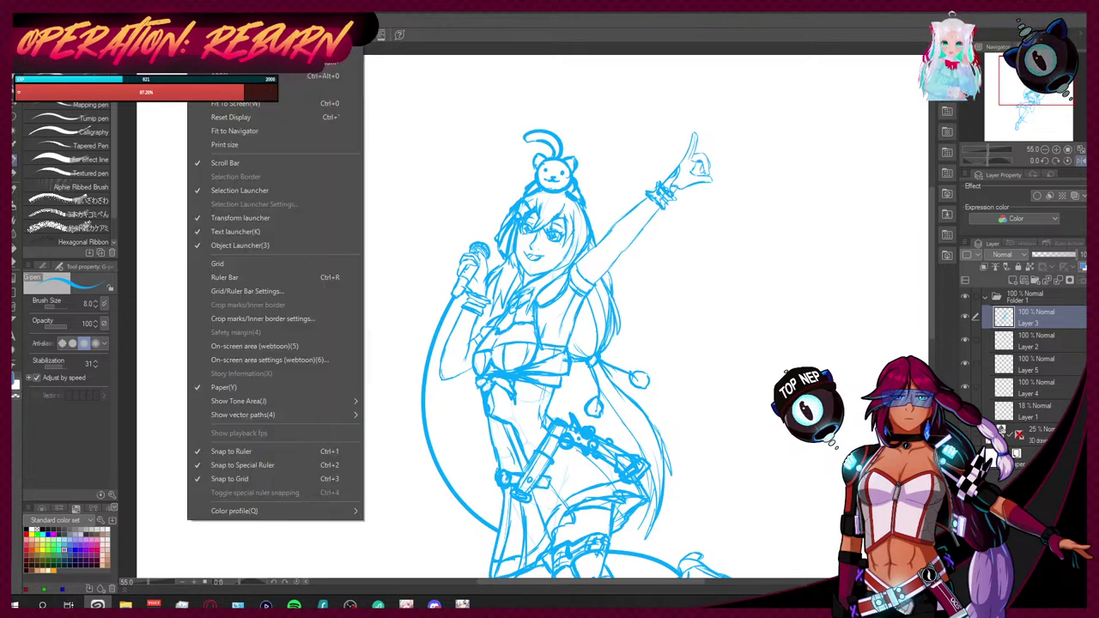
click(407, 110)
Step: On Layer 2, draw loose curved hair strands flaring outward from both sides of the head below the hat
click(965, 341)
click(964, 341)
click(1045, 345)
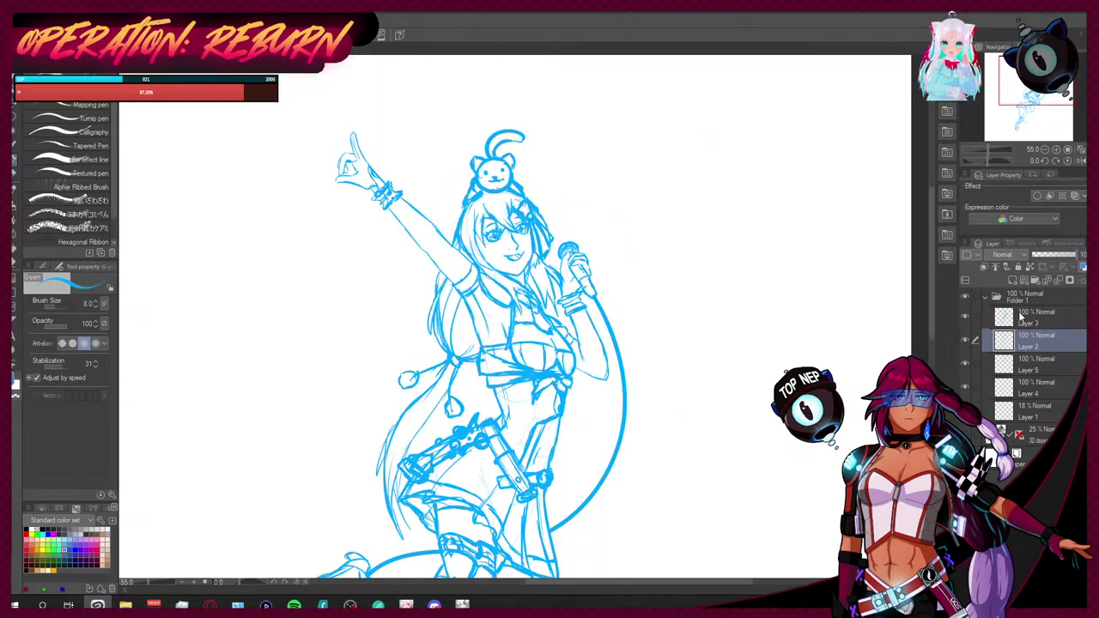
drag(525, 197, 555, 224)
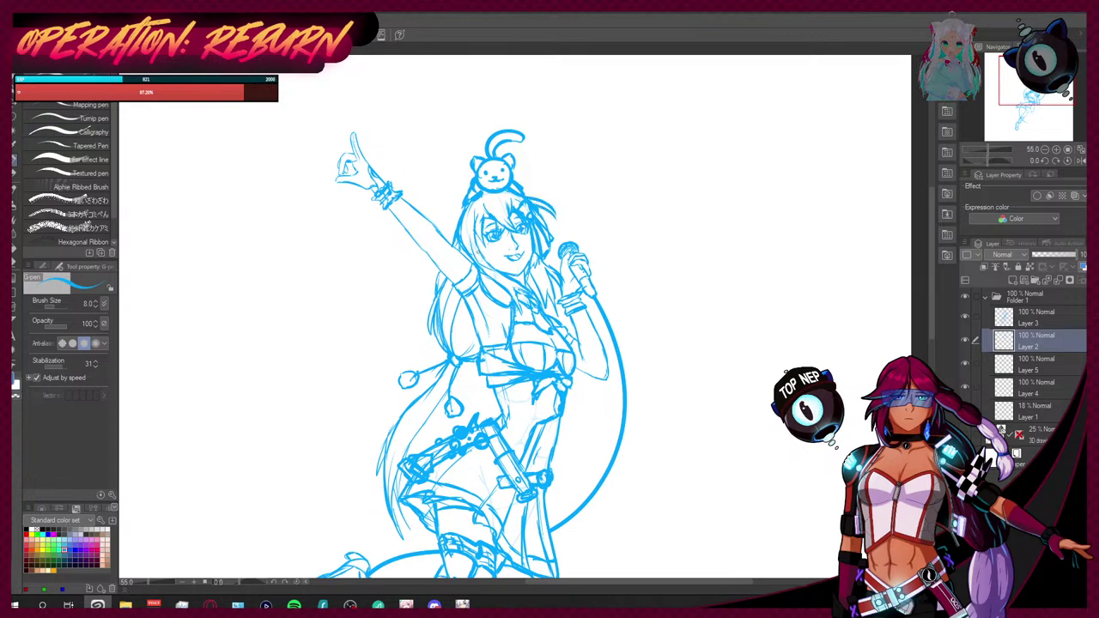
drag(466, 207, 446, 228)
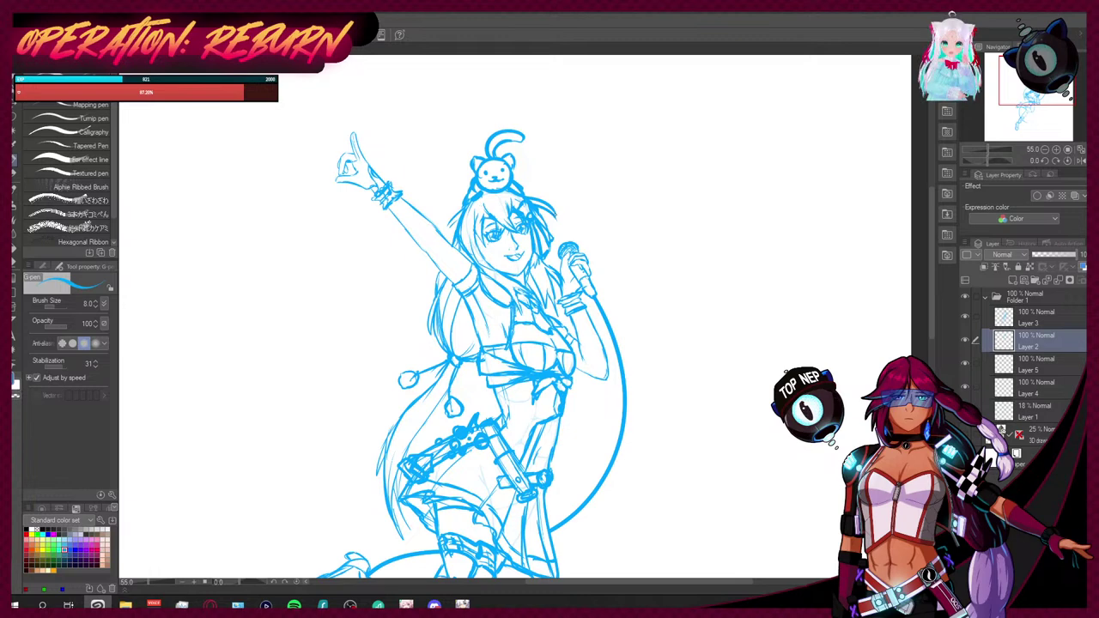
drag(453, 220, 448, 230)
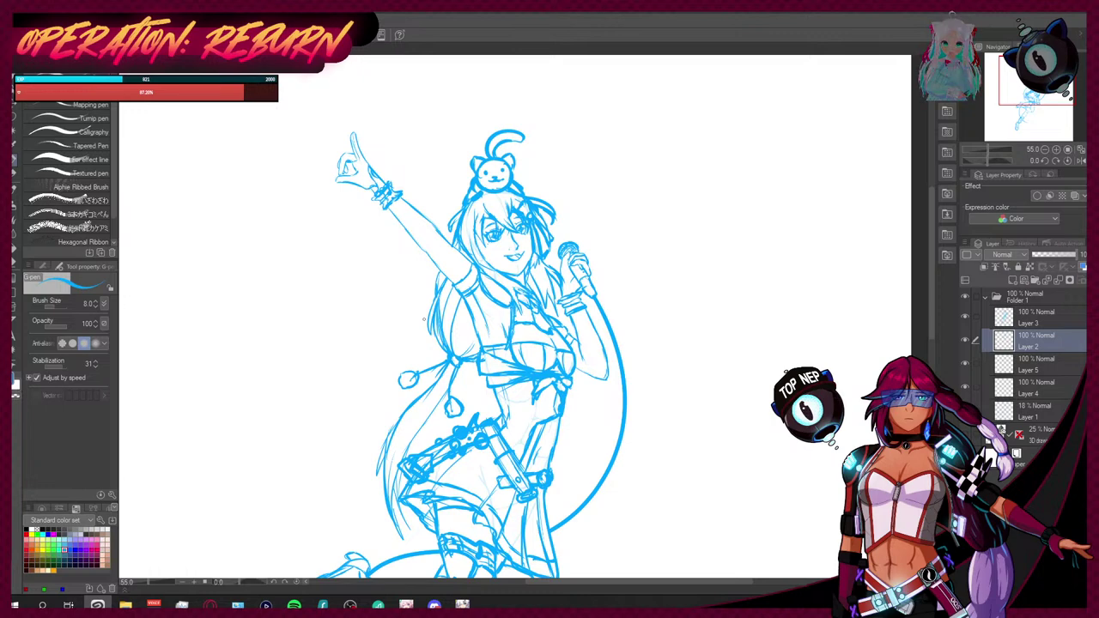
Step: Add extra flowing strands along the outer edge of the long tied hair, behind the shoulder and down past the hip
drag(435, 296, 430, 343)
drag(432, 298, 422, 321)
drag(401, 443, 388, 506)
key(ctrl+minus)
key(ctrl+minus)
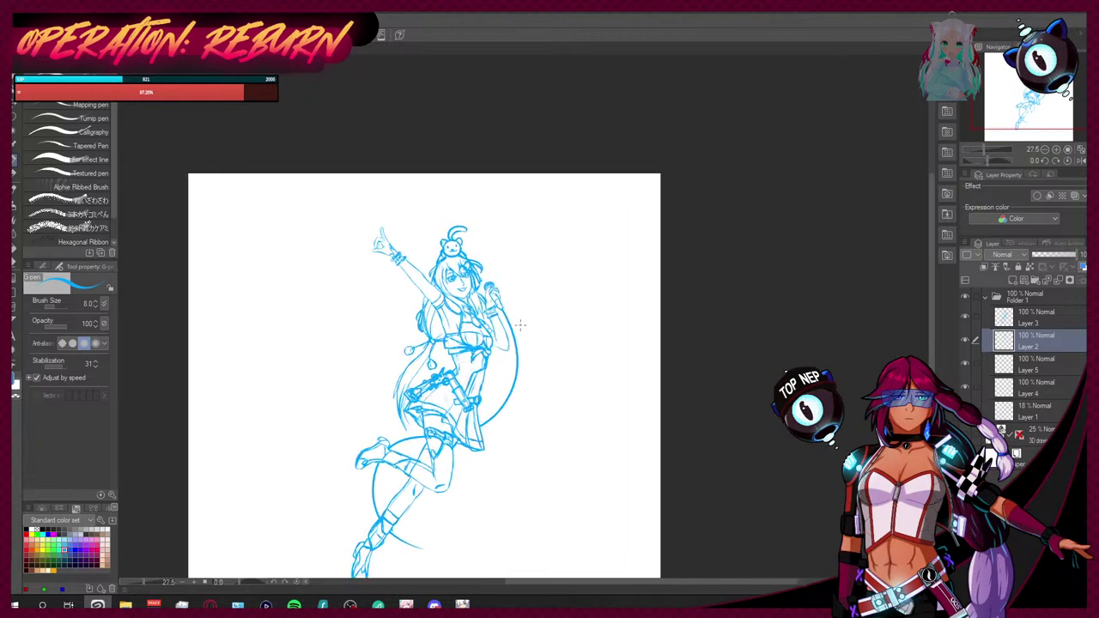
scroll(930, 333, down, 2)
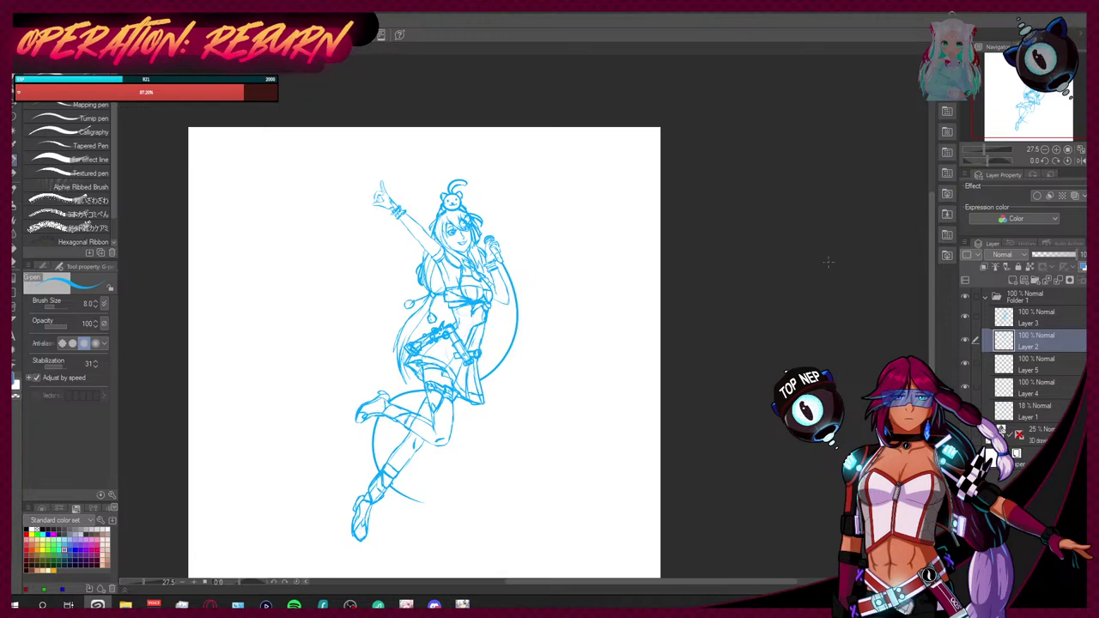
Step: Make Layer 3 the active drawing layer again
drag(1042, 435, 1040, 434)
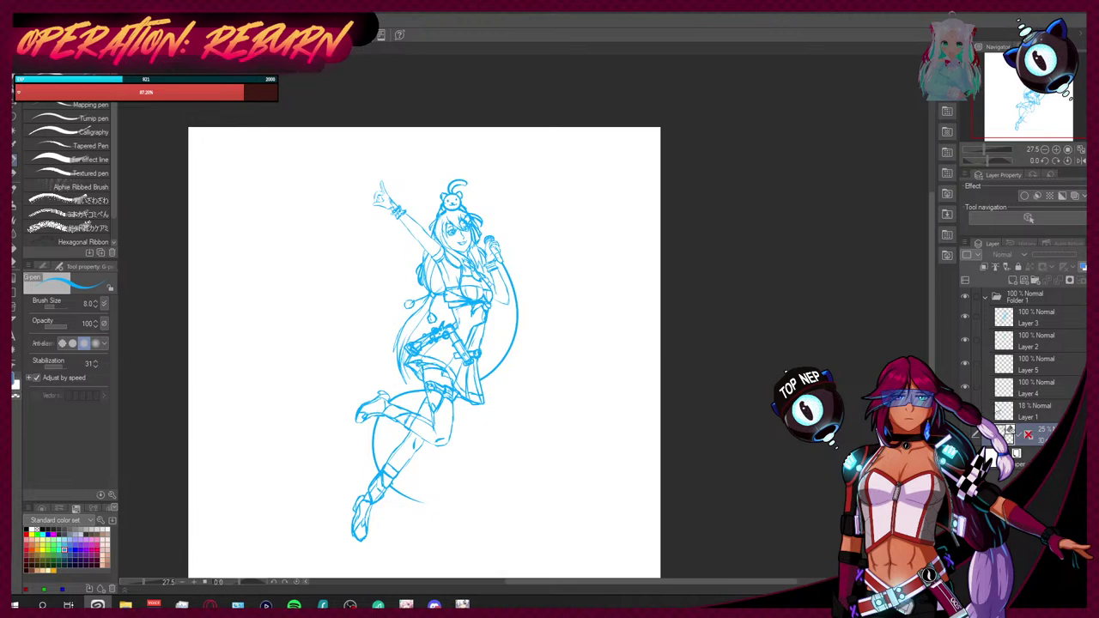
scroll(441, 466, up, 5)
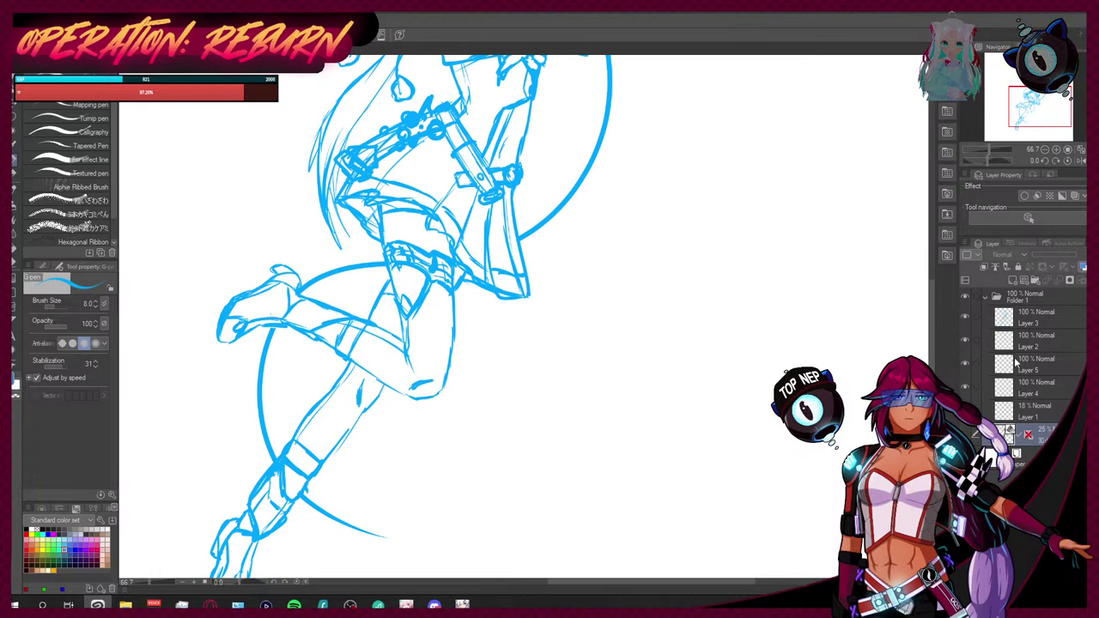
click(965, 395)
click(963, 311)
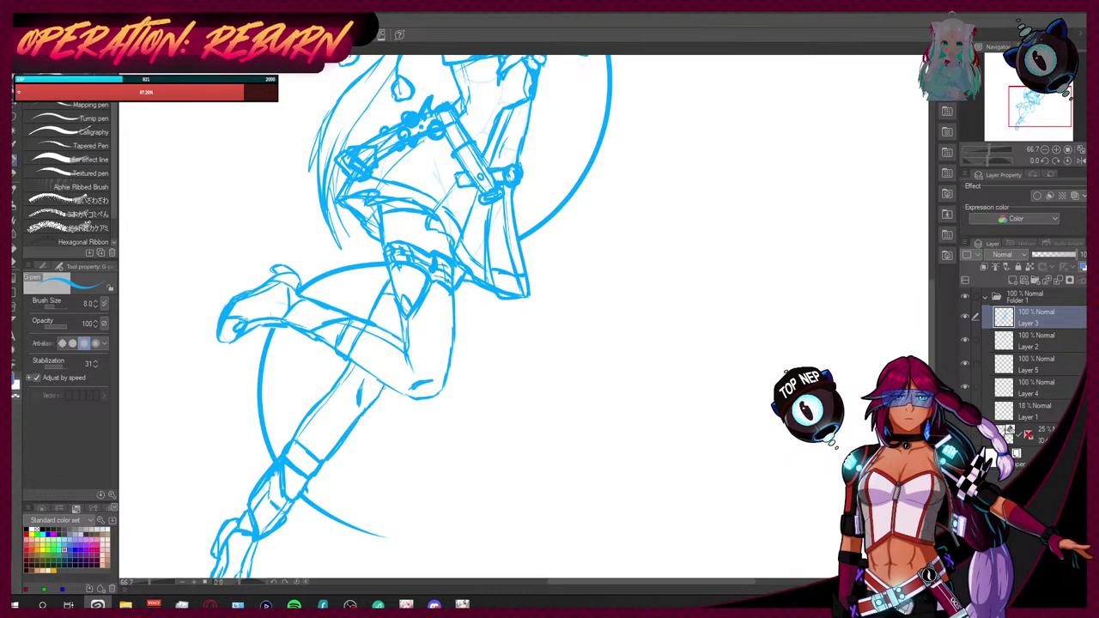
scroll(550, 338, down, 4)
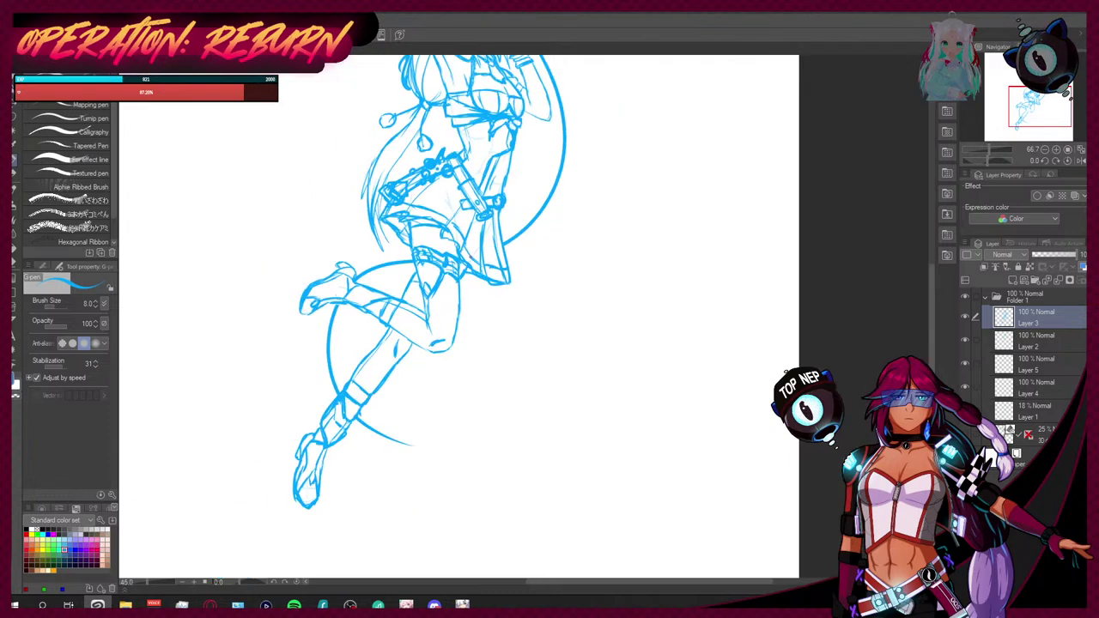
drag(938, 327, 934, 308)
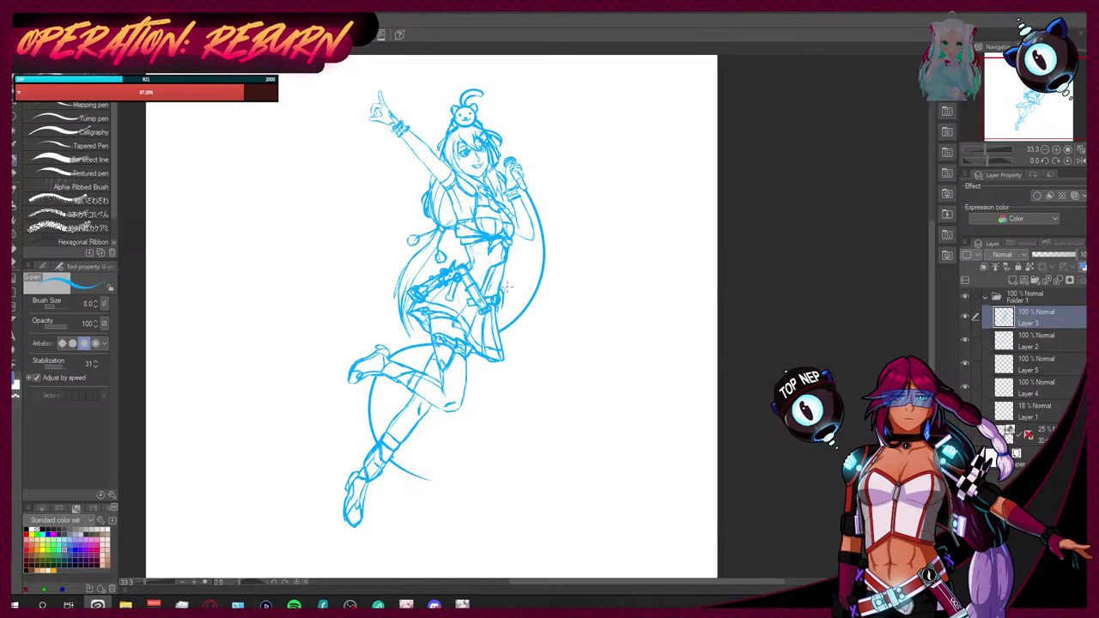
Step: Try trailing strokes from the waist beside the skirt on the microphone side, and undo them
drag(503, 305, 514, 333)
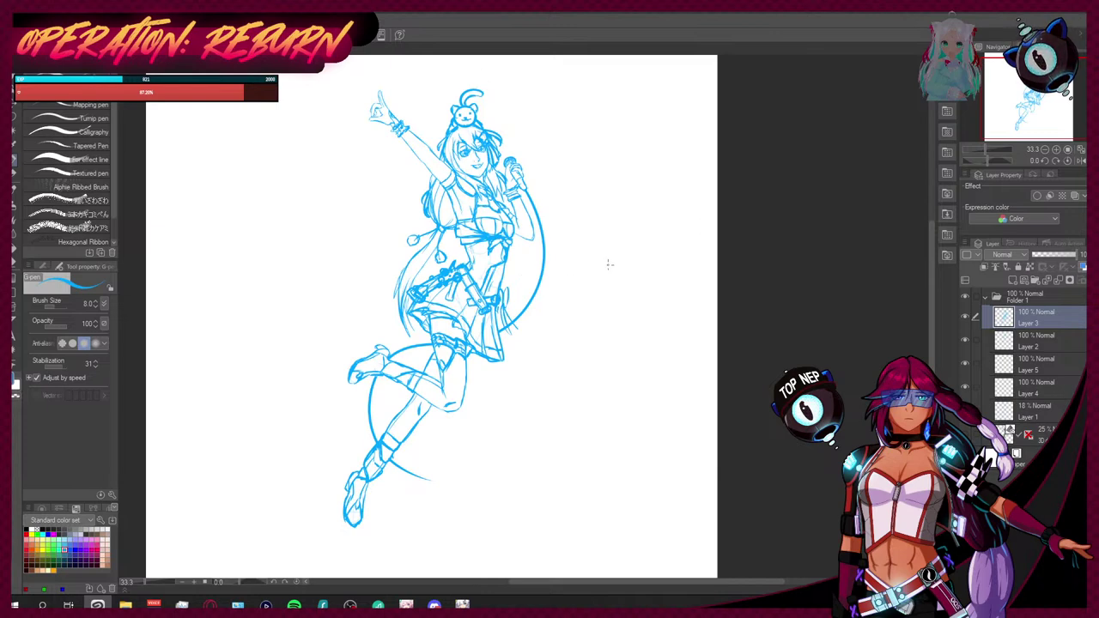
scroll(515, 302, up, 3)
key(ctrl+z)
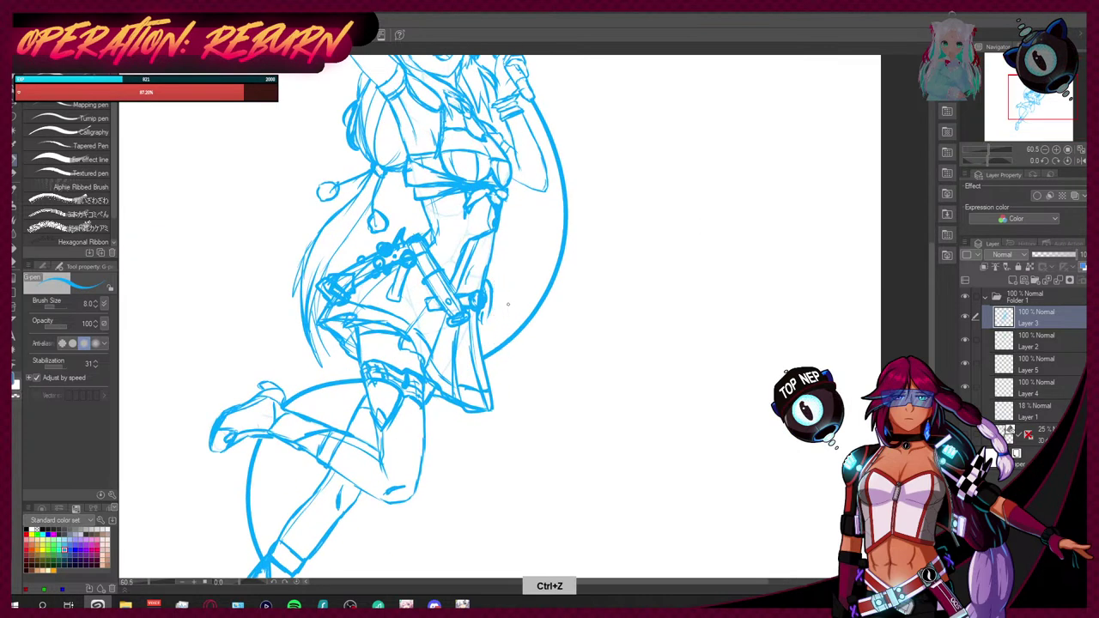
key(ctrl+z)
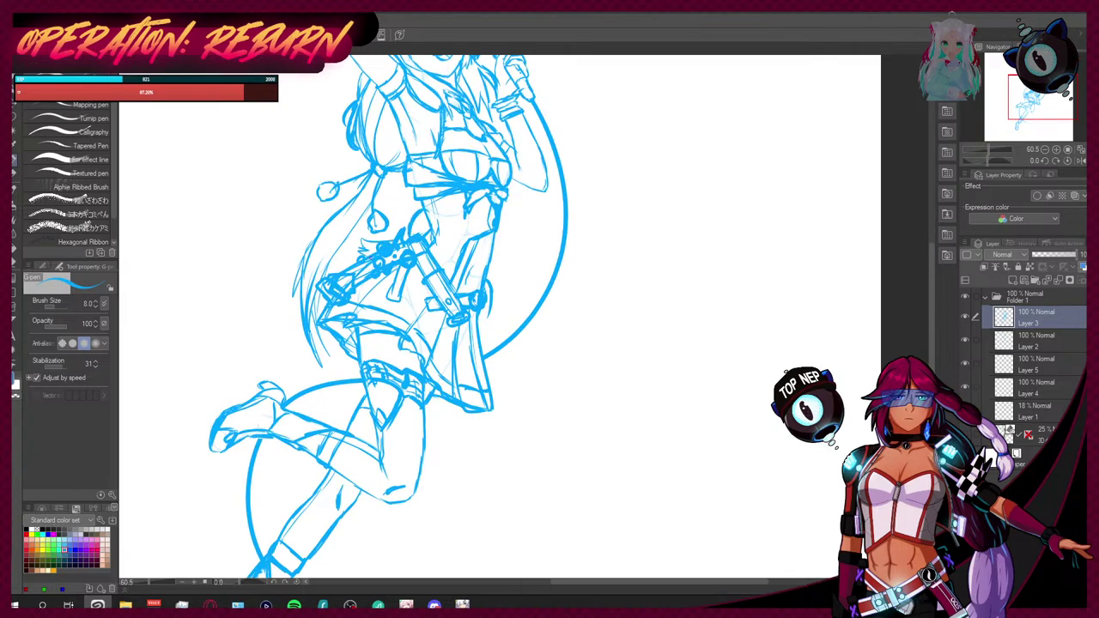
Step: Sketch a short hanging cord from the hip buckle across the end of the microphone cable
drag(479, 310, 494, 363)
scroll(502, 334, down, 1)
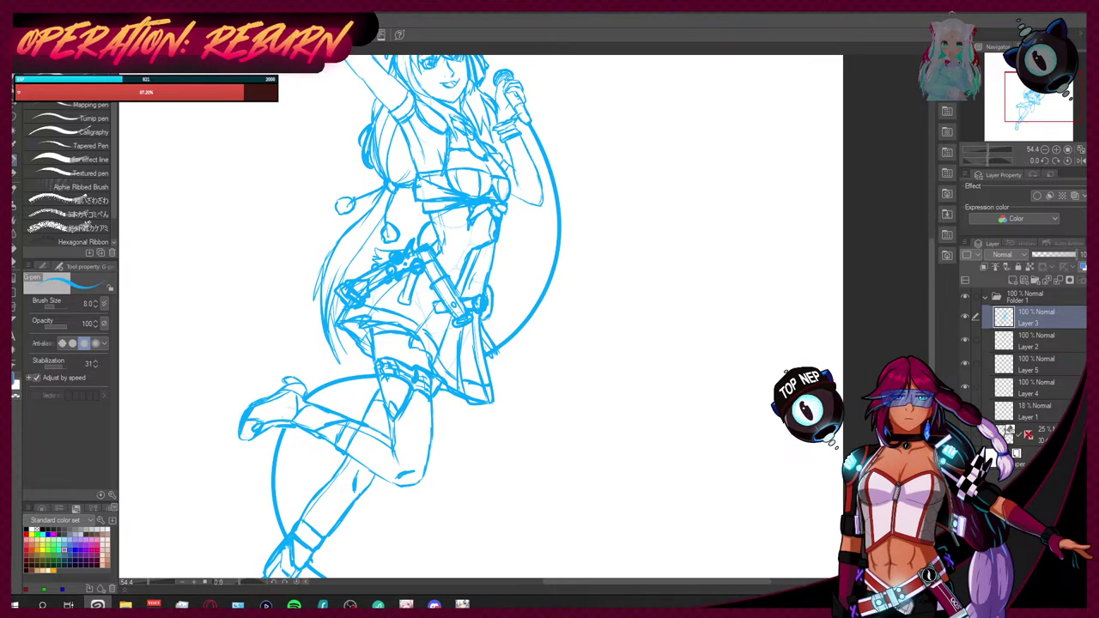
scroll(346, 137, down, 4)
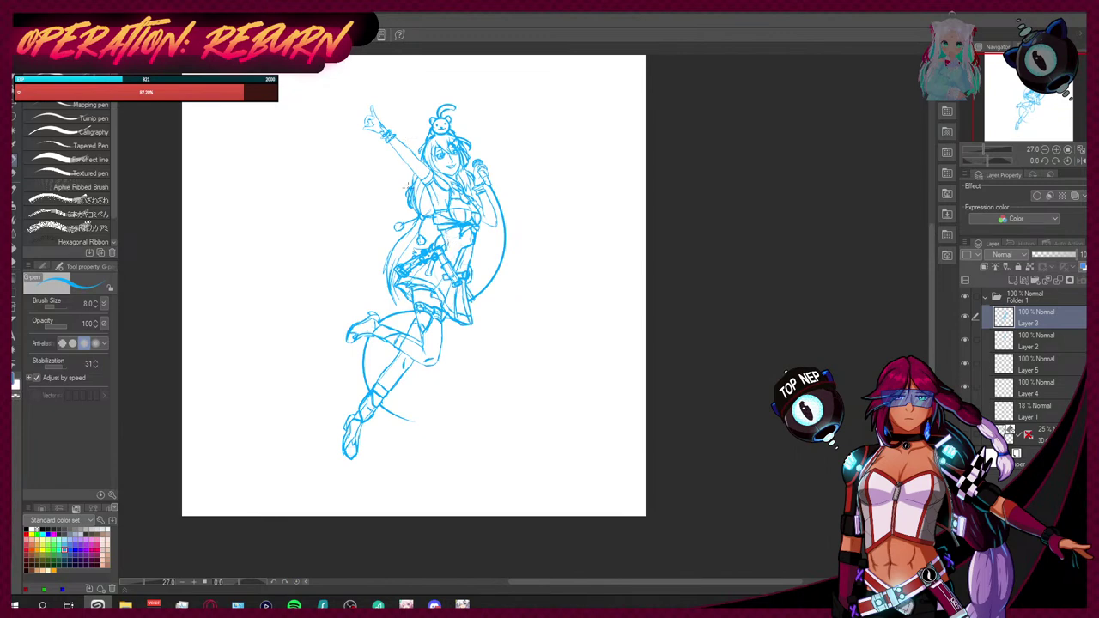
scroll(418, 206, up, 3)
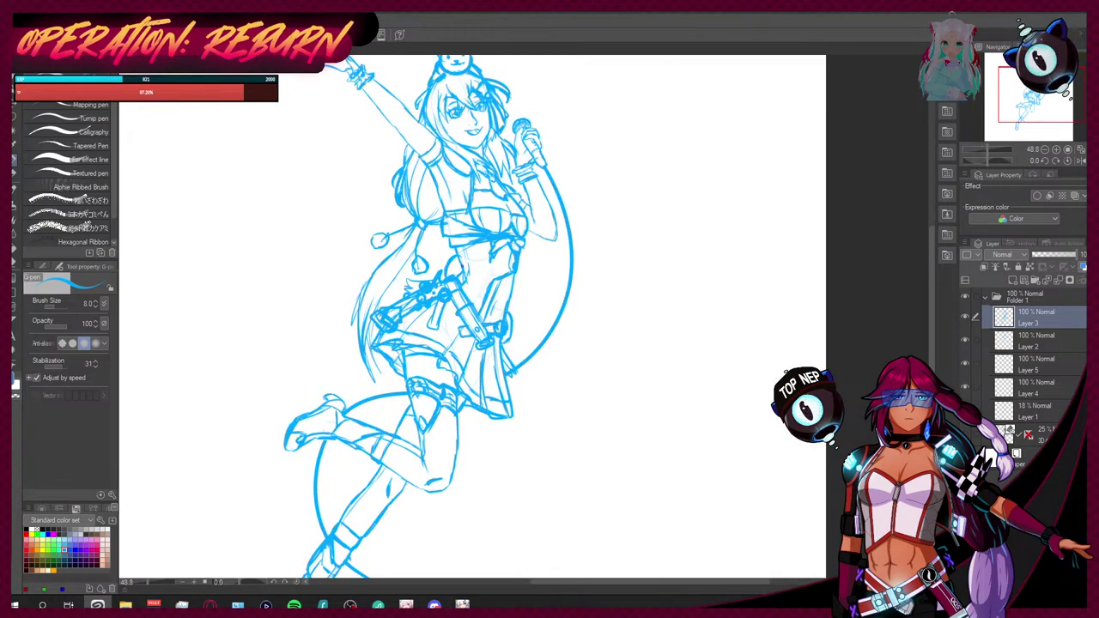
Step: Erase the cord strokes and the end of the cable beside the skirt with a Hard eraser at size 57.2
key(e)
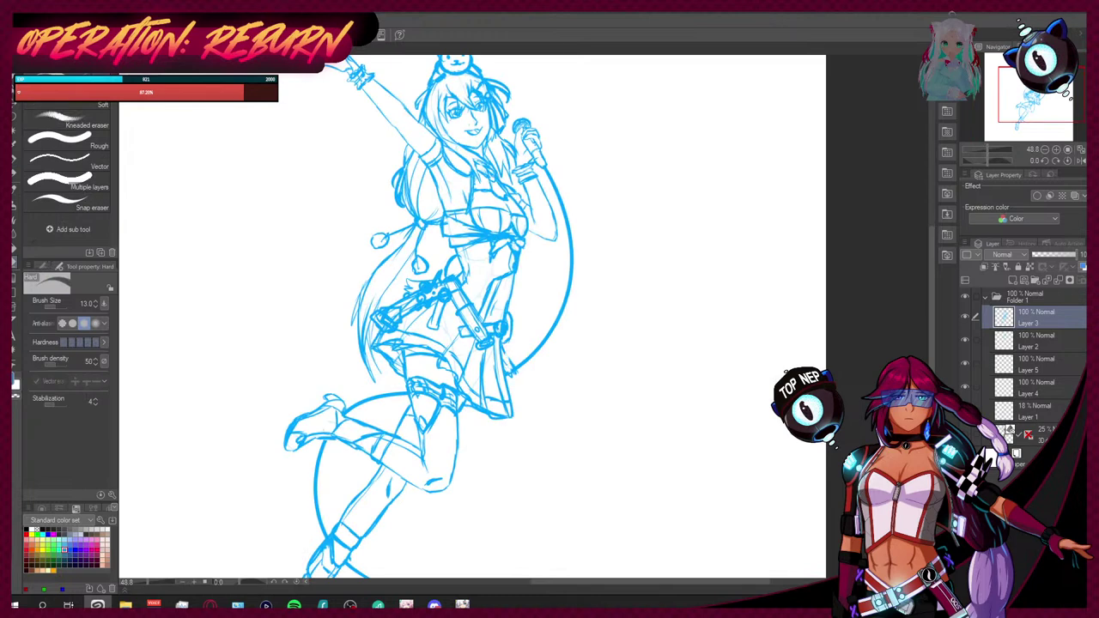
click(103, 299)
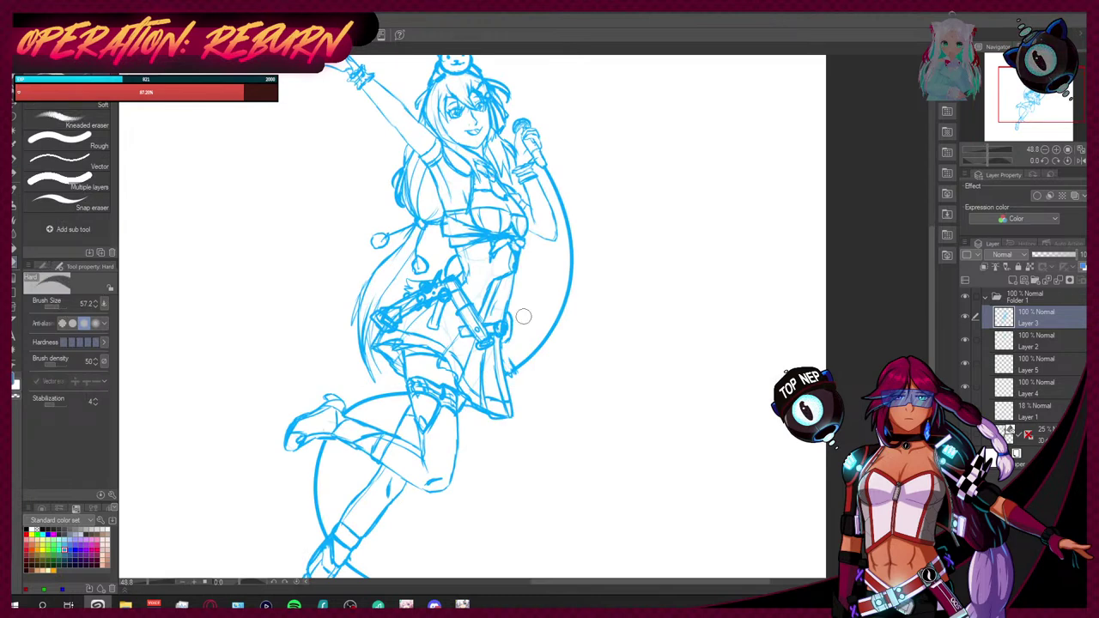
drag(510, 353, 518, 379)
key(i)
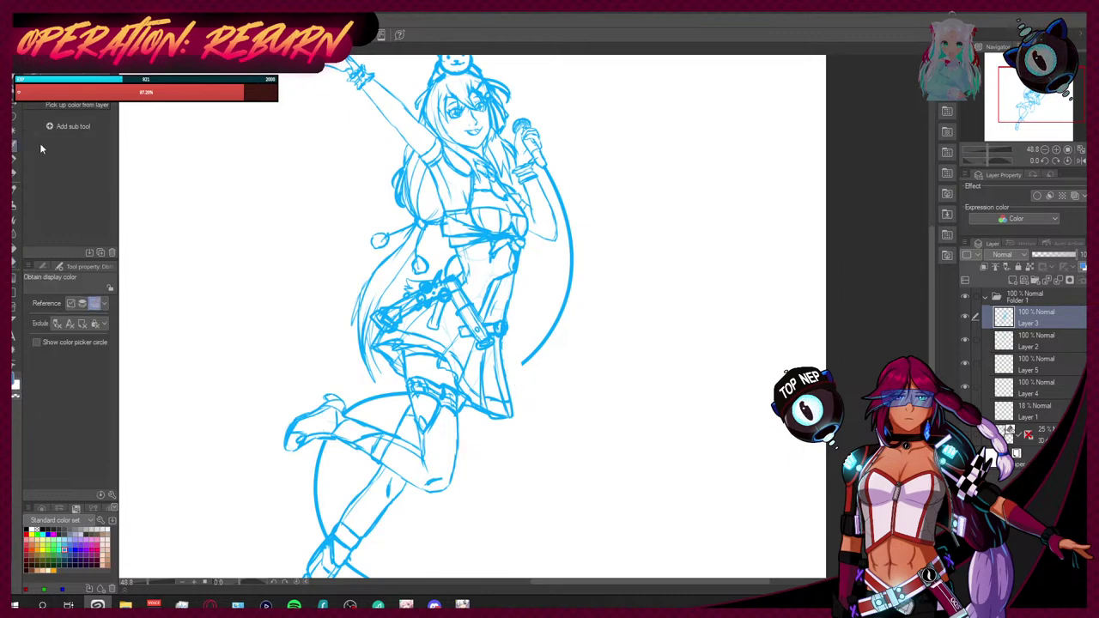
Step: Draw two cords ending in round bobbles from the hip buckle on the microphone side with the G-pen
key(p)
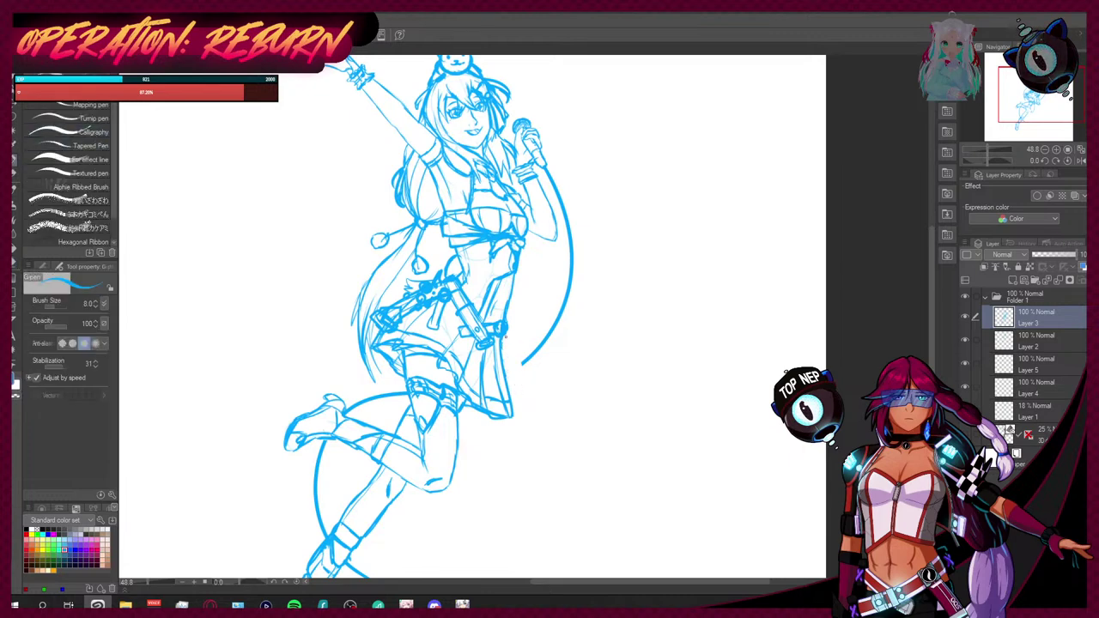
mouse_move(521, 361)
mouse_down()
mouse_move(529, 386)
mouse_move(537, 372)
mouse_move(530, 388)
mouse_move(522, 341)
mouse_move(558, 338)
mouse_move(548, 354)
mouse_move(563, 353)
mouse_move(519, 375)
mouse_up()
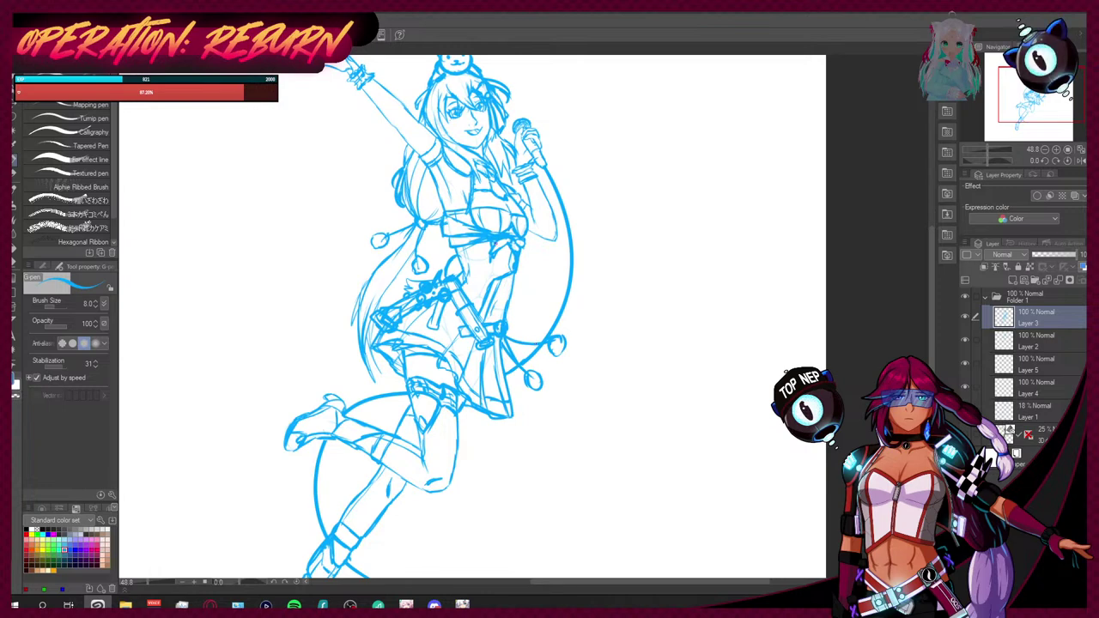
scroll(464, 317, down, 3)
scroll(446, 309, up, 1)
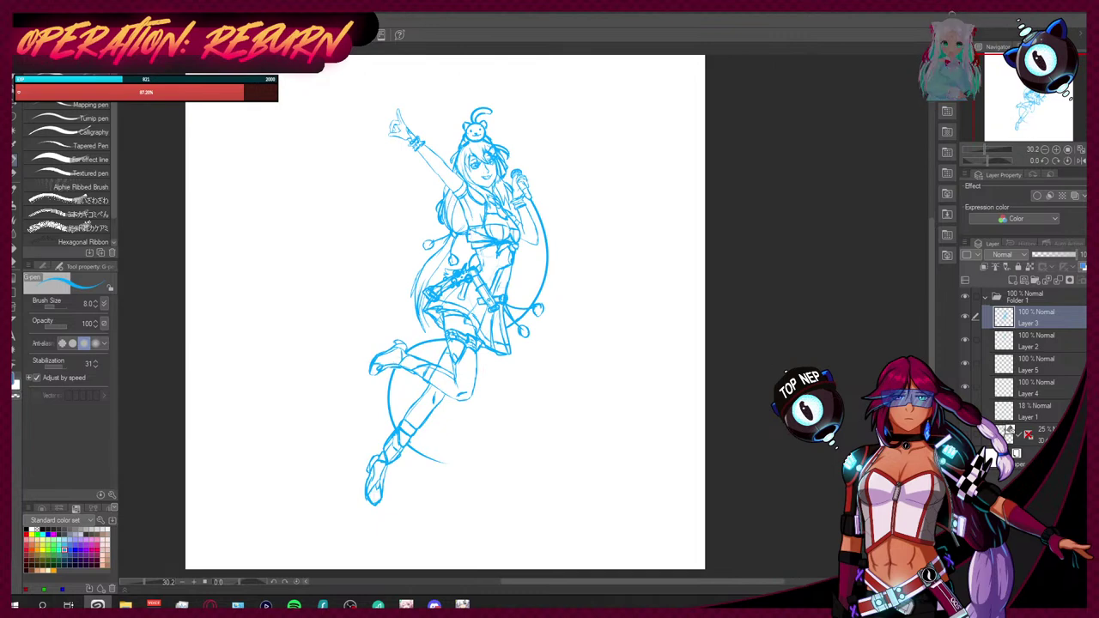
click(21, 65)
click(270, 154)
key(alt+f)
key(Escape)
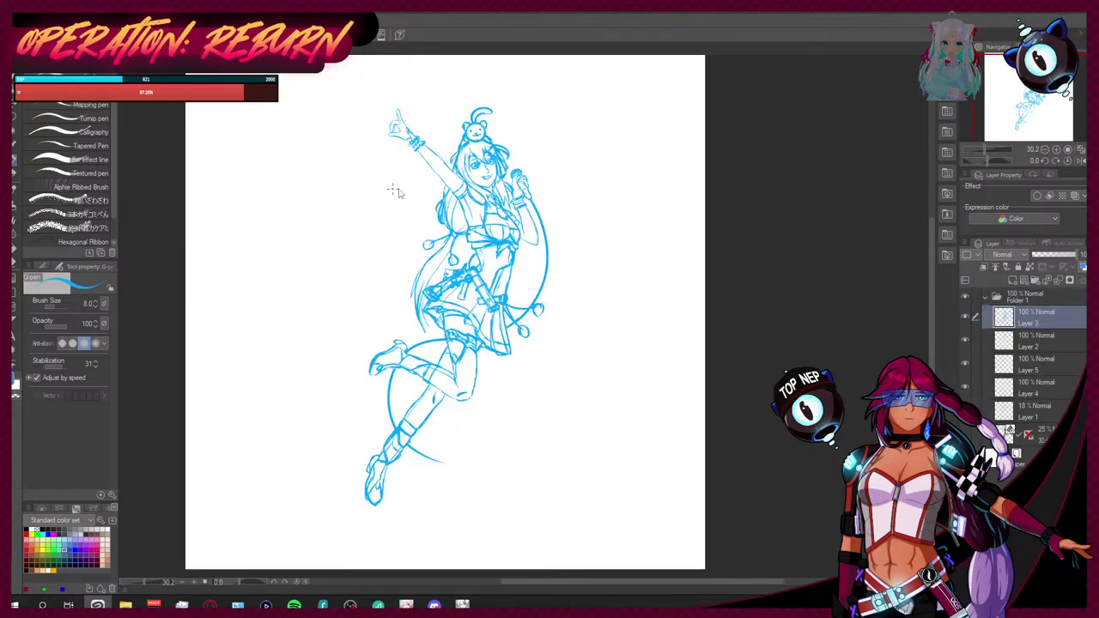
Step: Paste the chibi character picture onto the canvas and scale it down beside the raised arm
key(ctrl+v)
key(k)
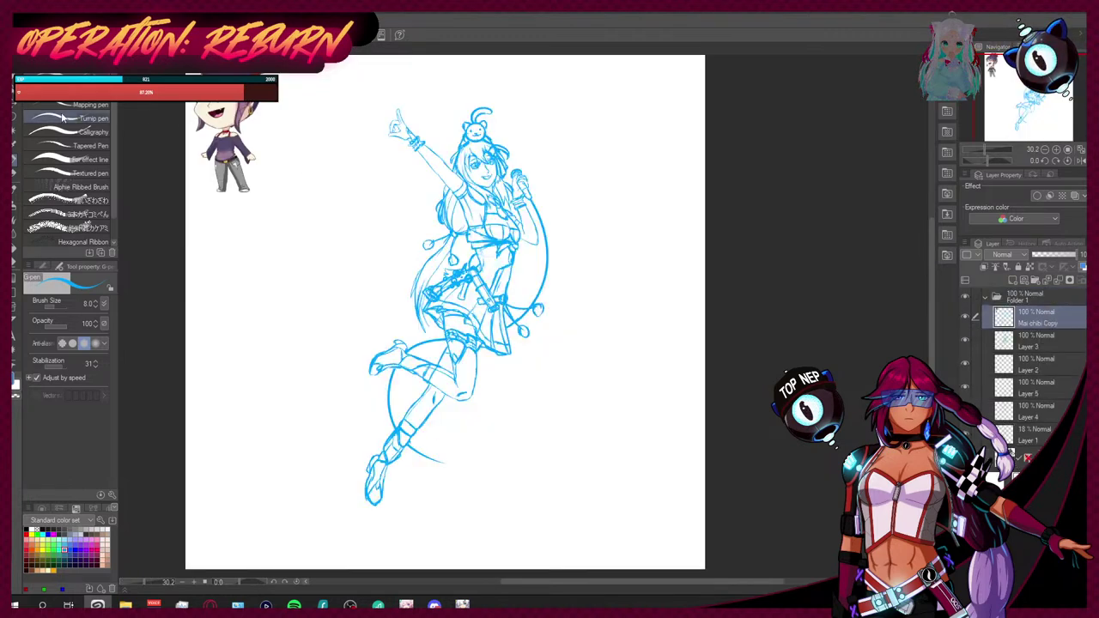
drag(219, 124, 296, 163)
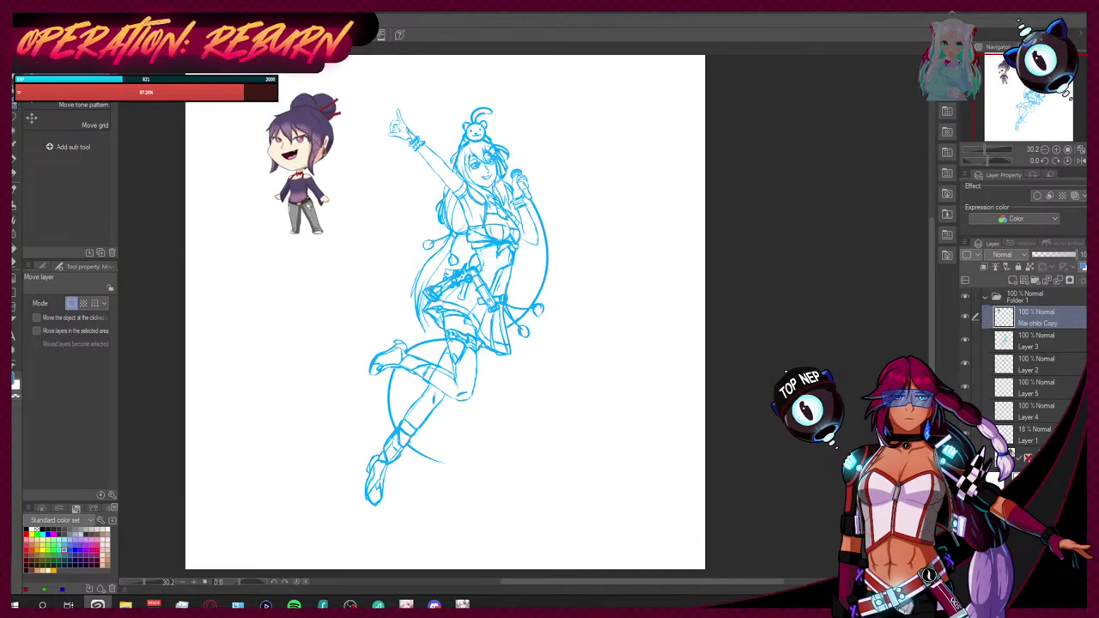
click(39, 20)
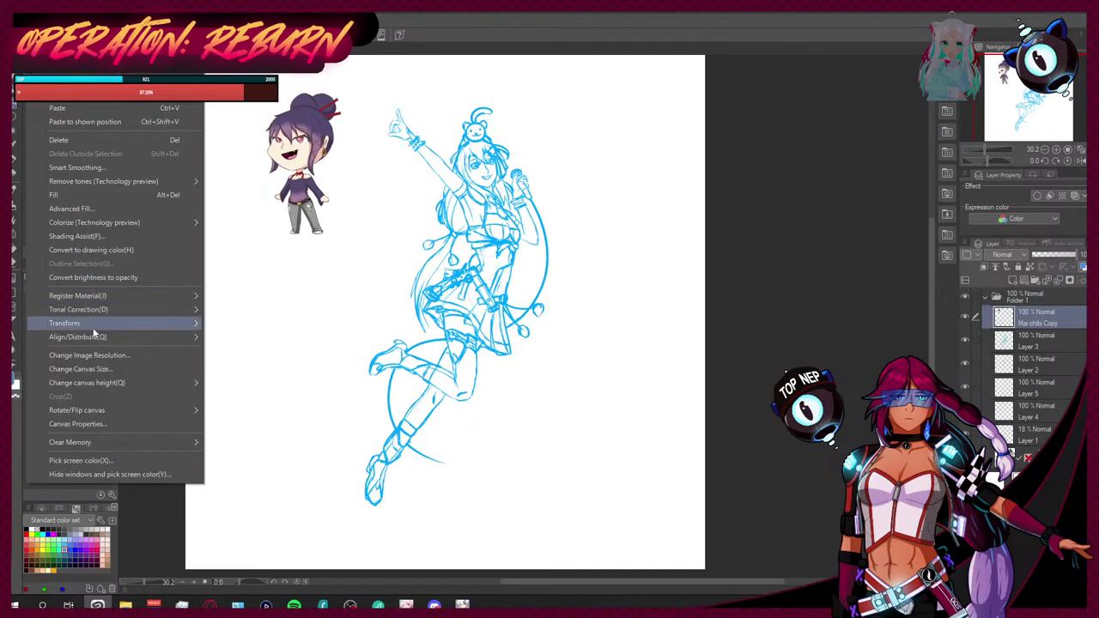
mouse_move(118, 328)
click(246, 325)
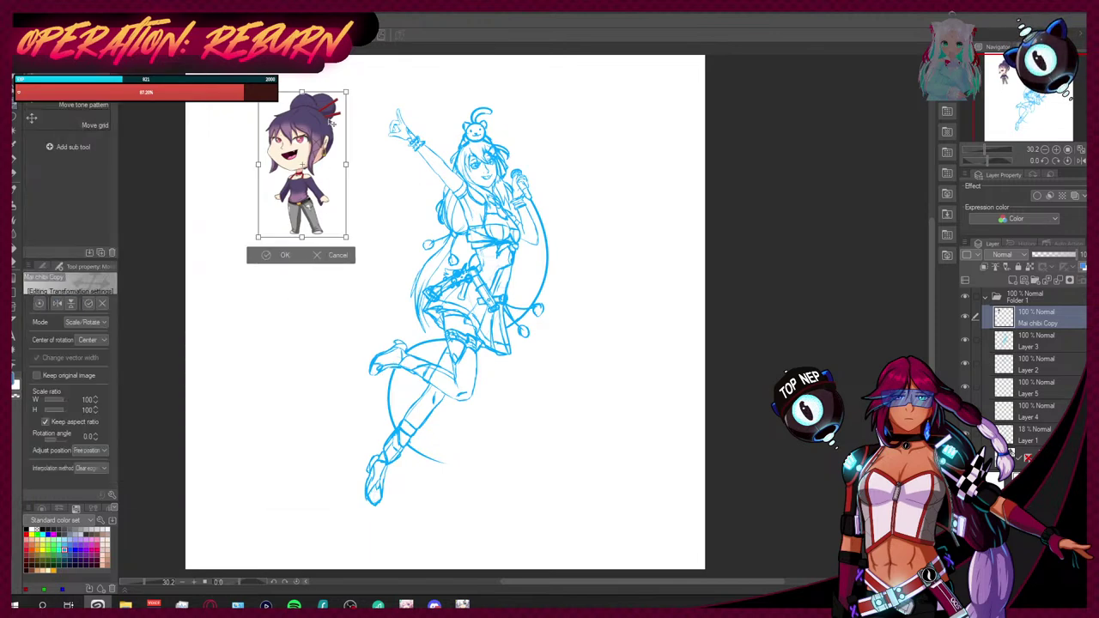
drag(275, 150, 323, 169)
click(304, 228)
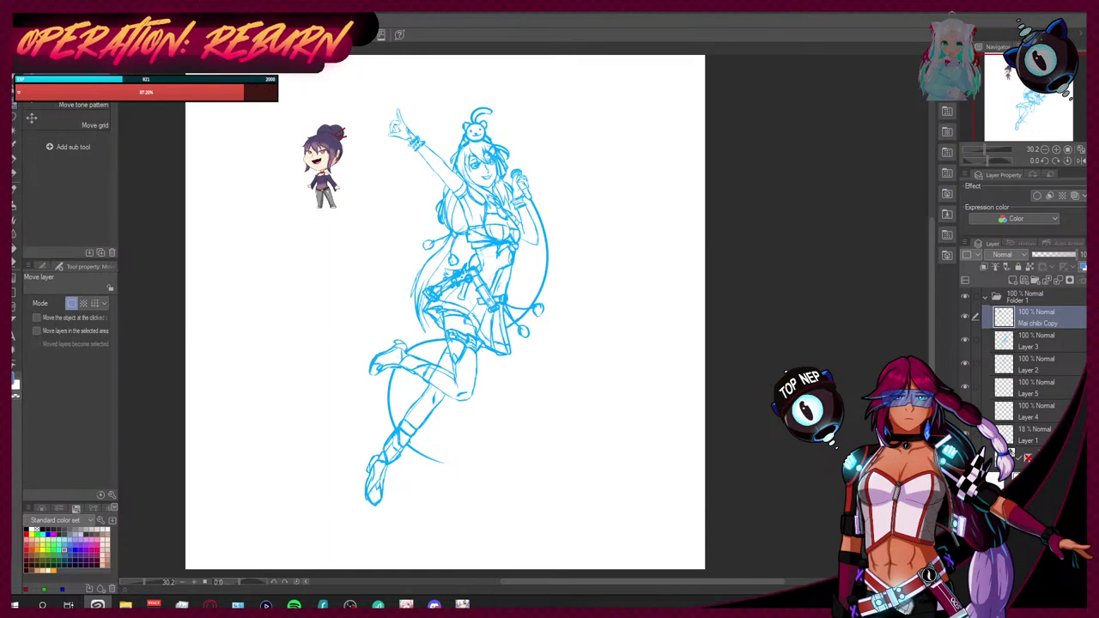
Step: View the illustration of the character in the red padded jacket, return to the sketch and delete the pasted chibi layer
click(24, 90)
click(25, 89)
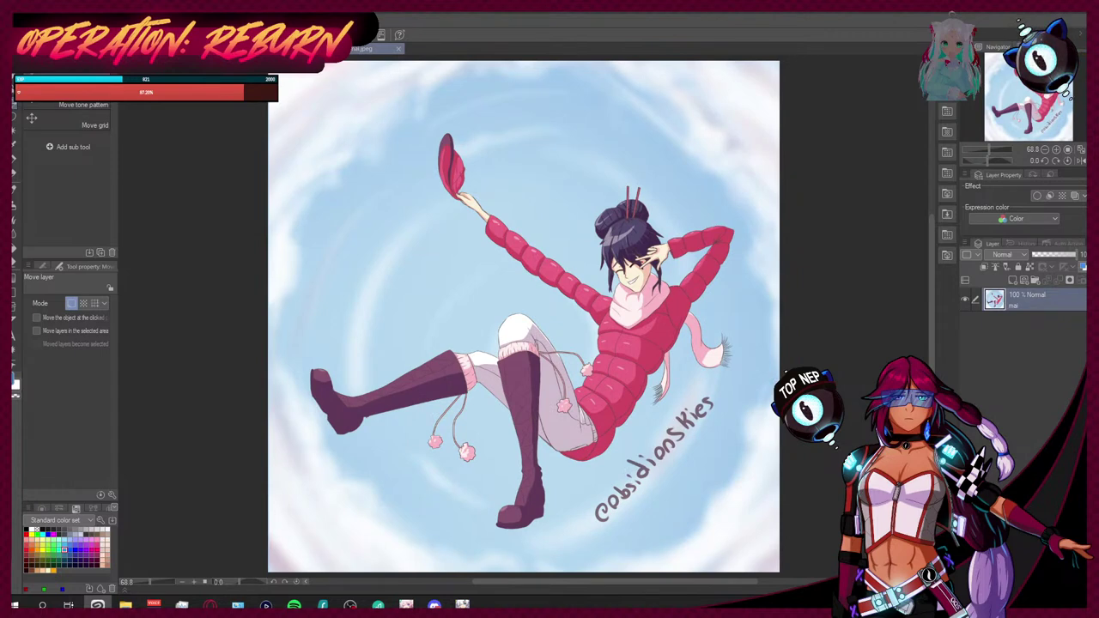
key(ctrl+Tab)
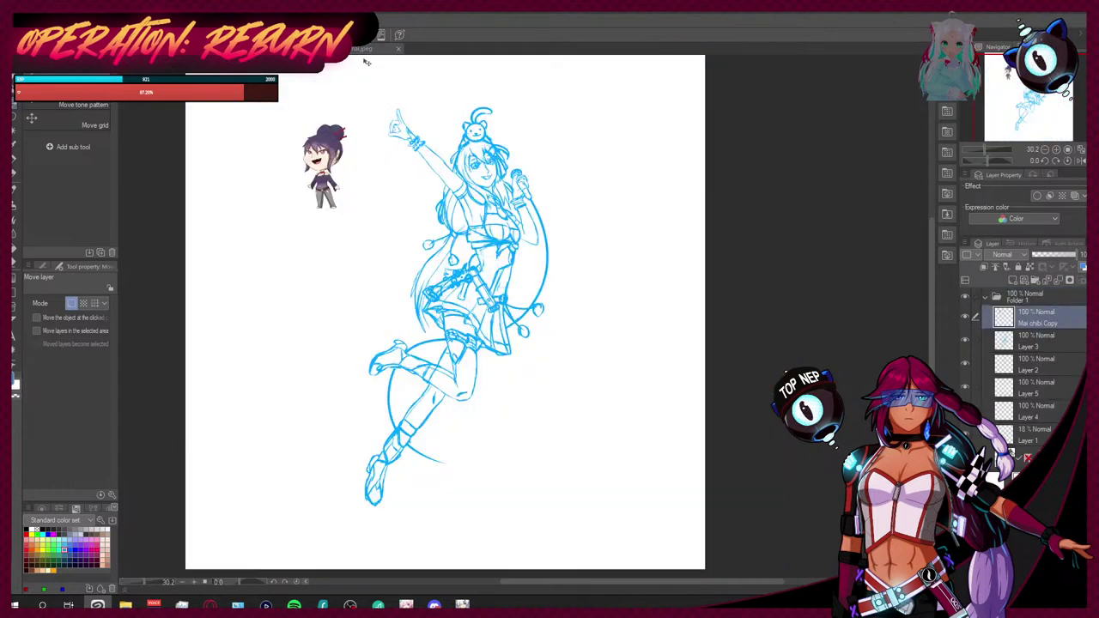
click(367, 52)
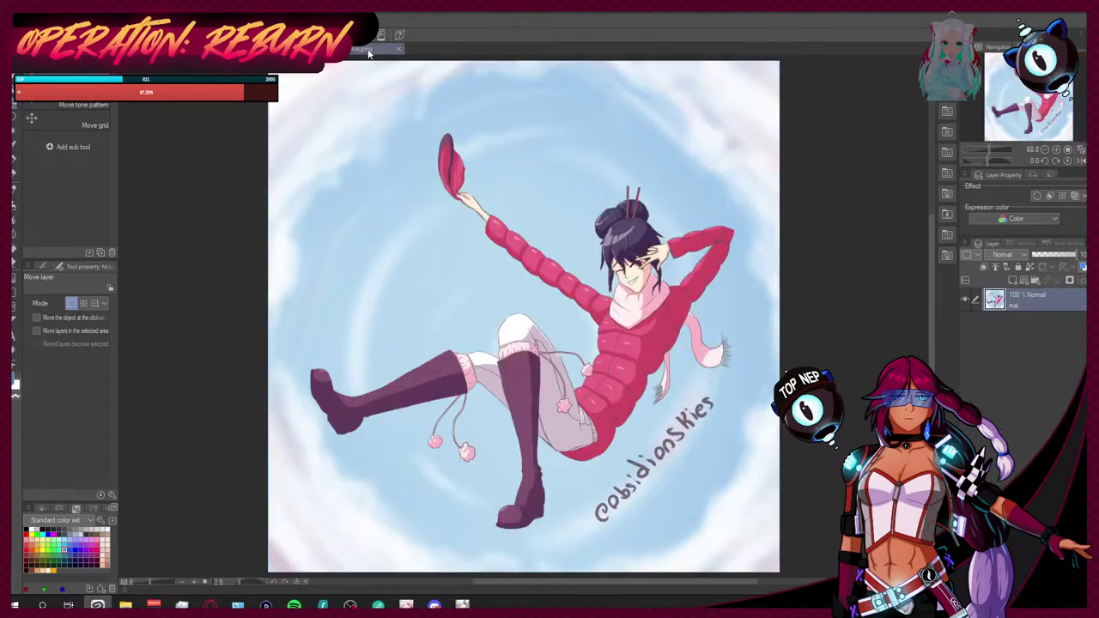
key(ctrl+Tab)
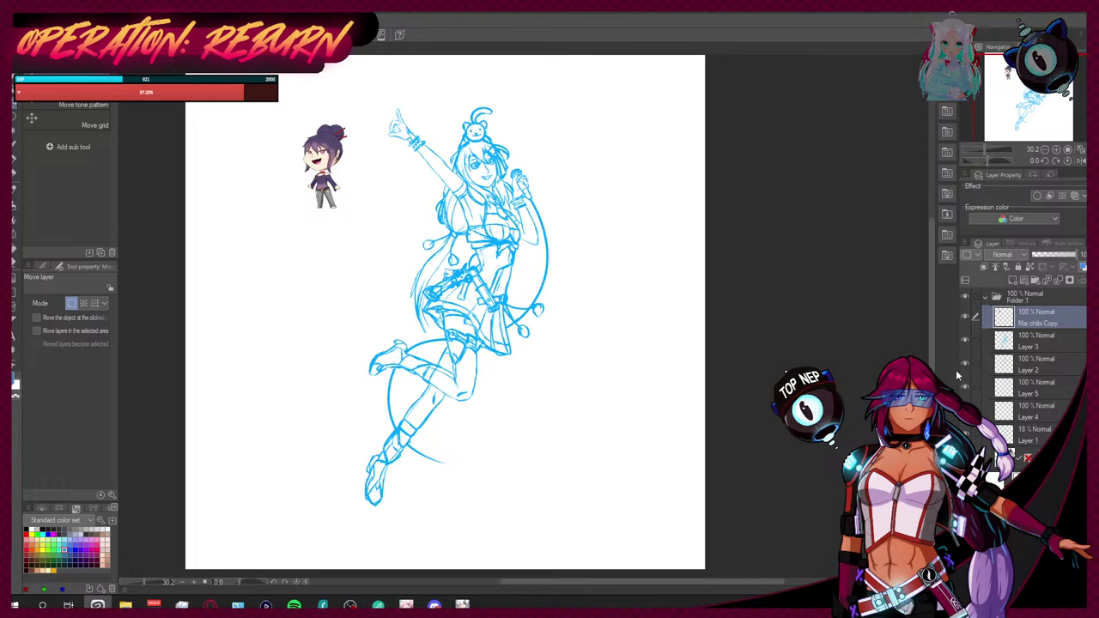
key(Delete)
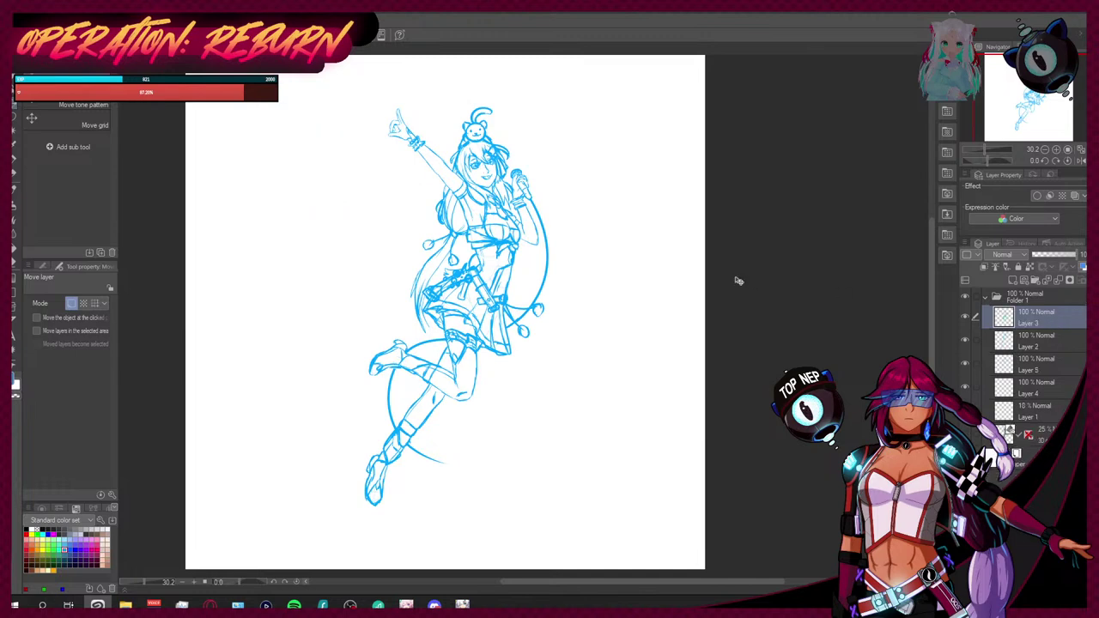
Step: Collapse the sketch's Folder 1, lower its opacity to 25% and place Layer 6 above it
scroll(446, 111, up, 1)
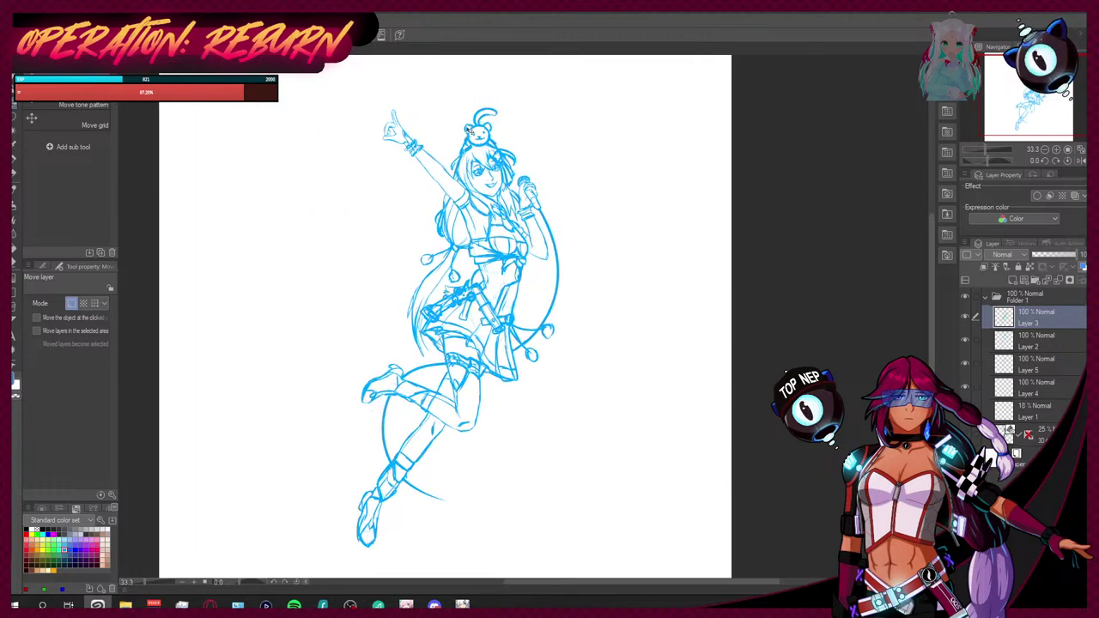
scroll(477, 125, up, 1)
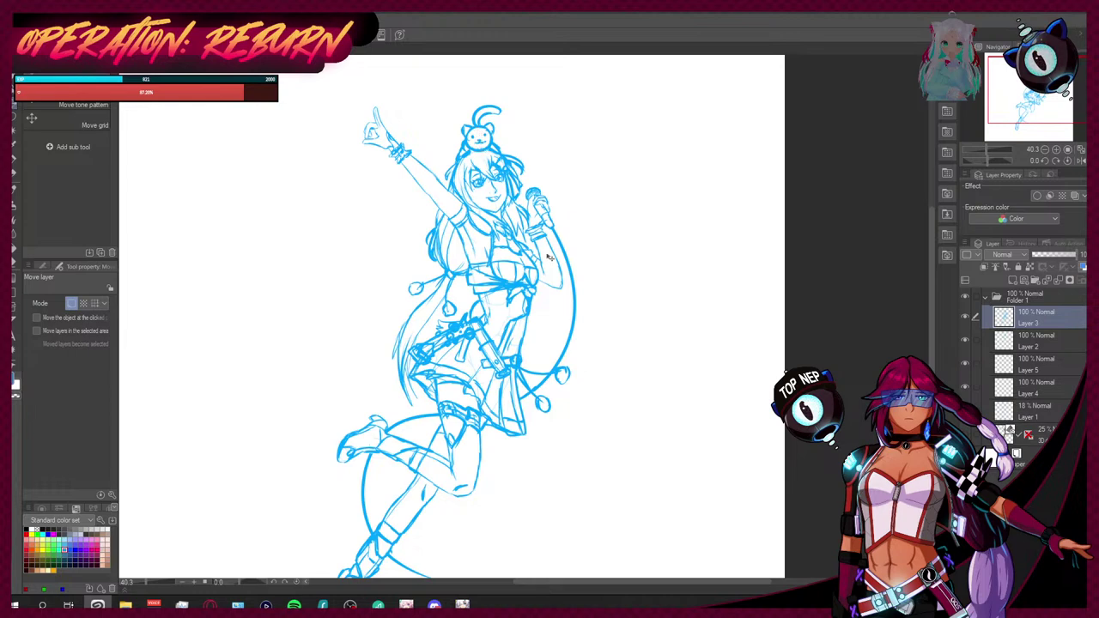
scroll(549, 254, down, 1)
click(1053, 296)
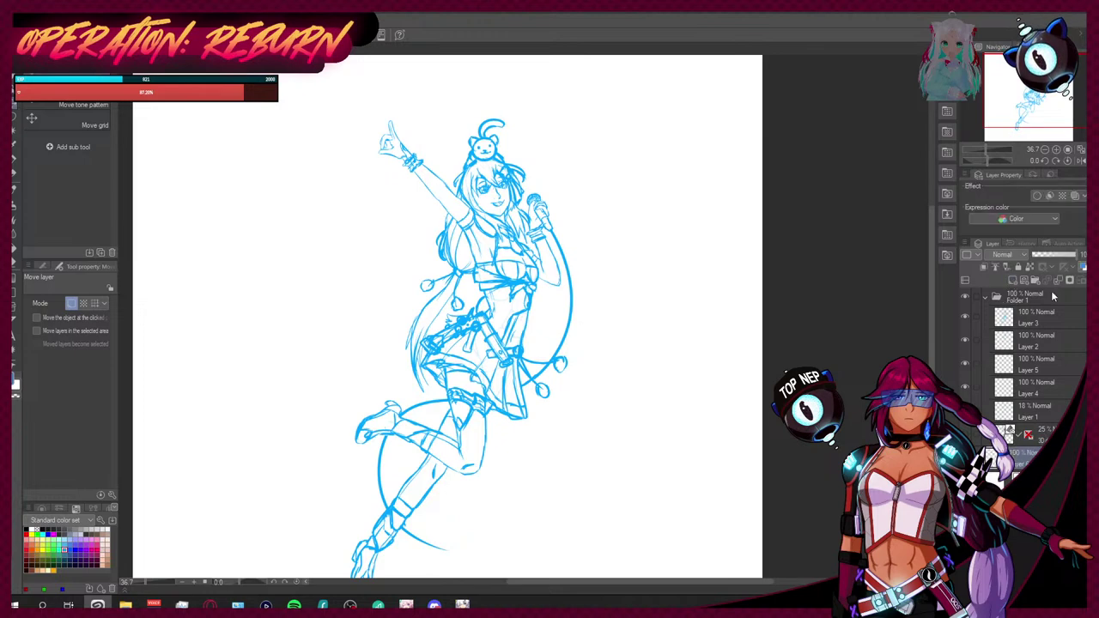
click(985, 297)
click(1045, 256)
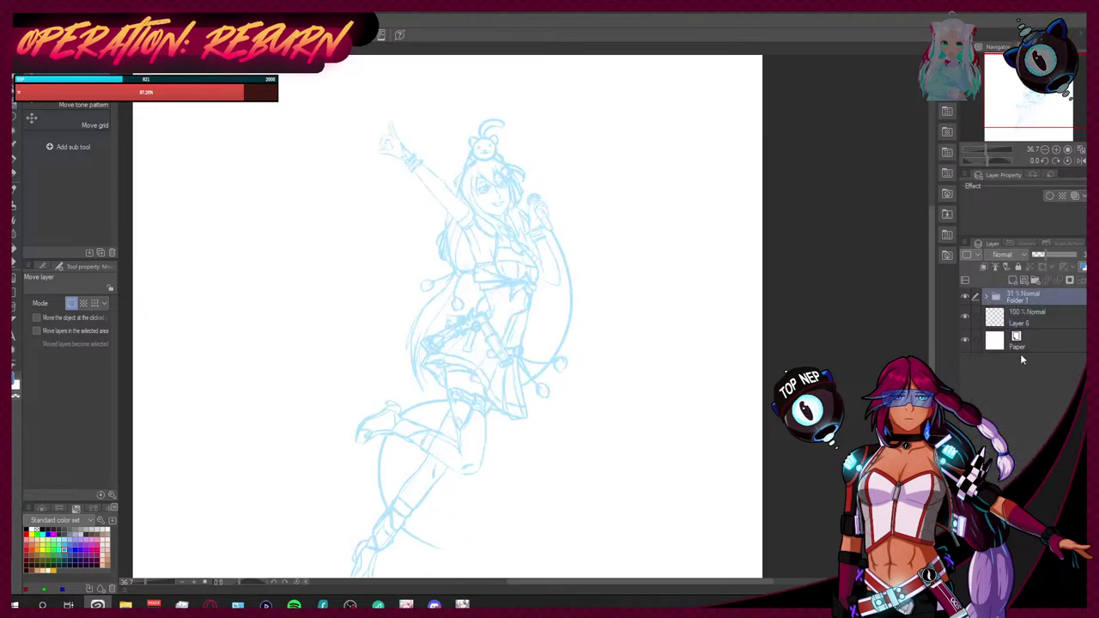
ctrl+click(1033, 324)
drag(1034, 324, 1044, 279)
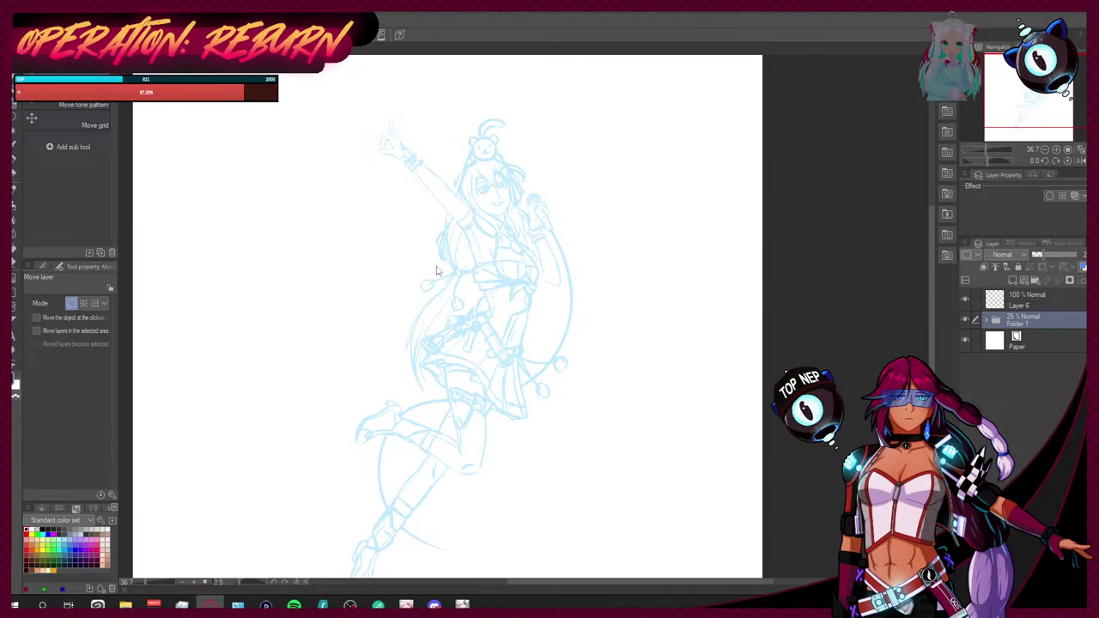
Step: Choose the Curve drawing tool and set its brush size to 5.0
scroll(495, 197, up, 5)
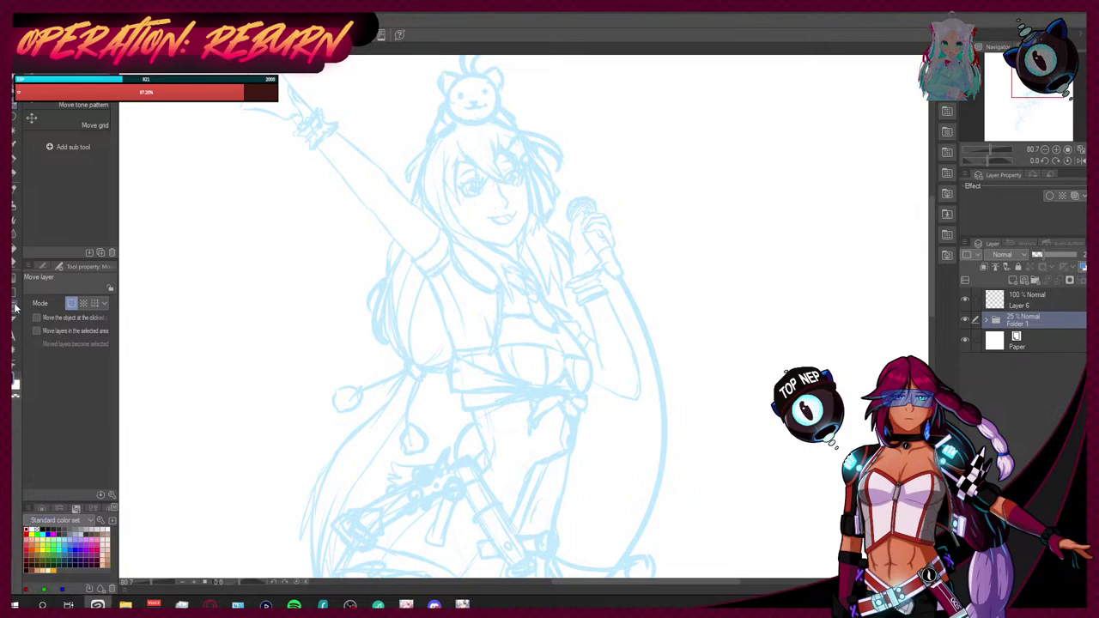
key(m)
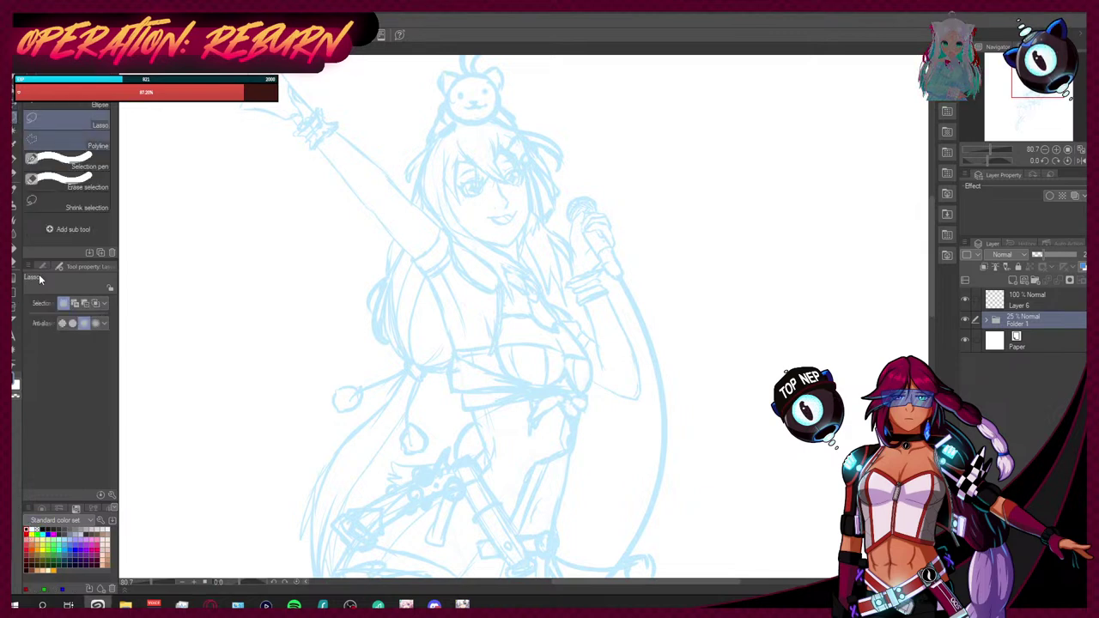
click(16, 292)
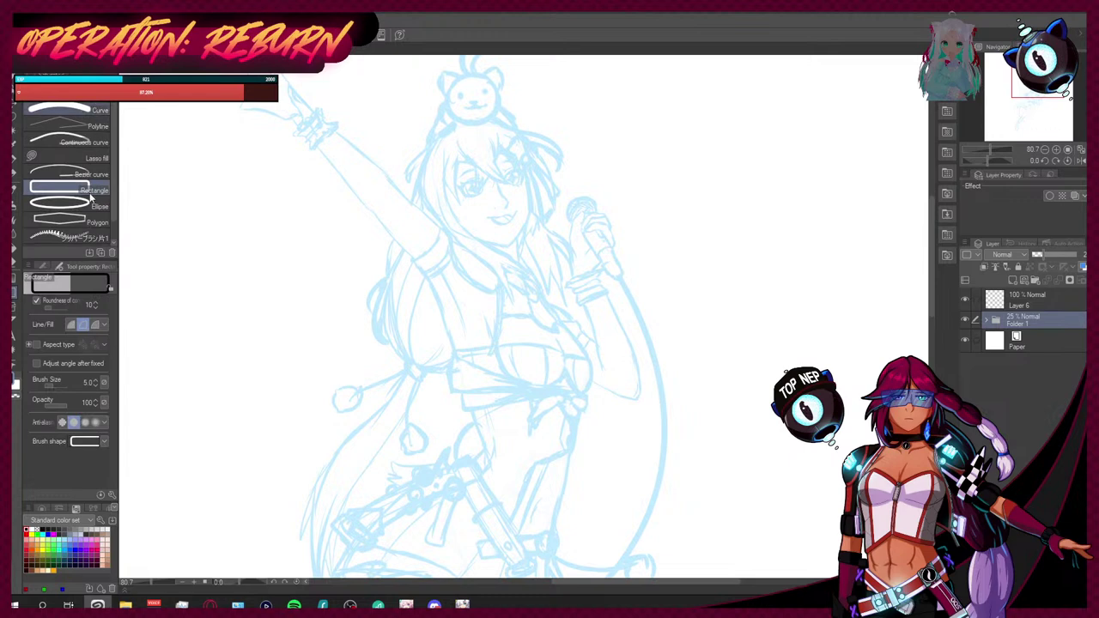
key(u)
key(bracketleft)
key(bracketleft)
key(bracketleft)
key(bracketleft)
key(bracketleft)
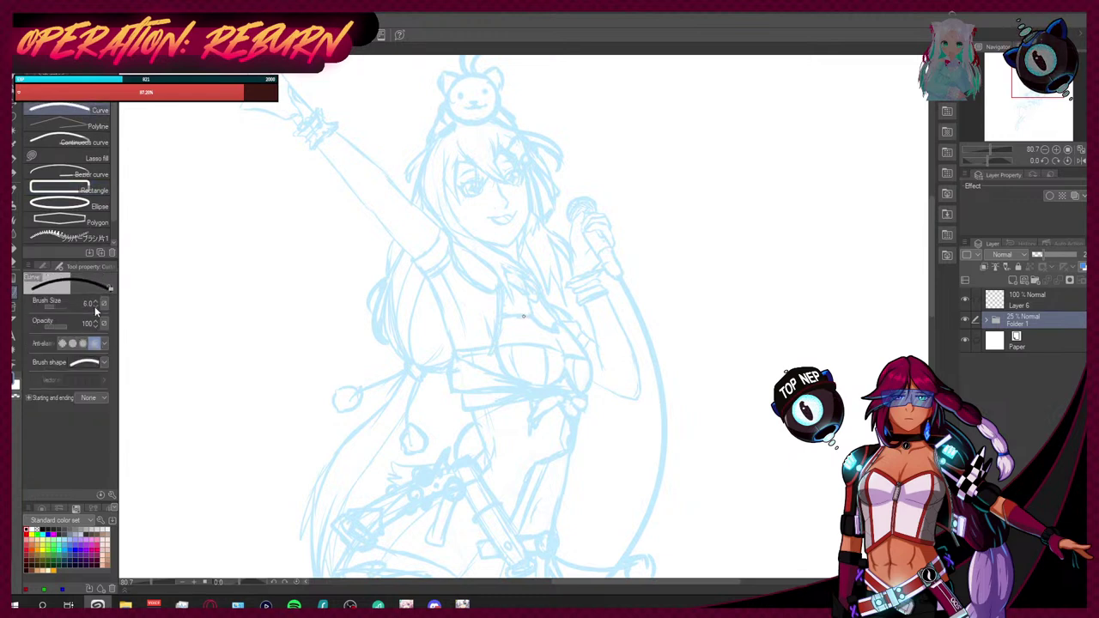
key(bracketleft)
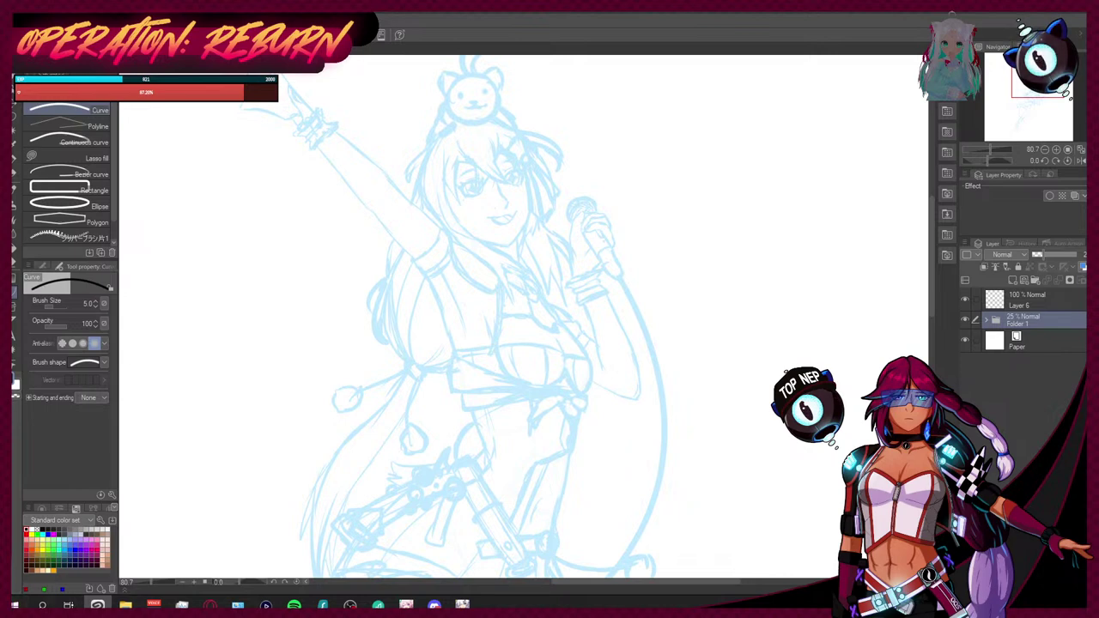
scroll(524, 156, up, 3)
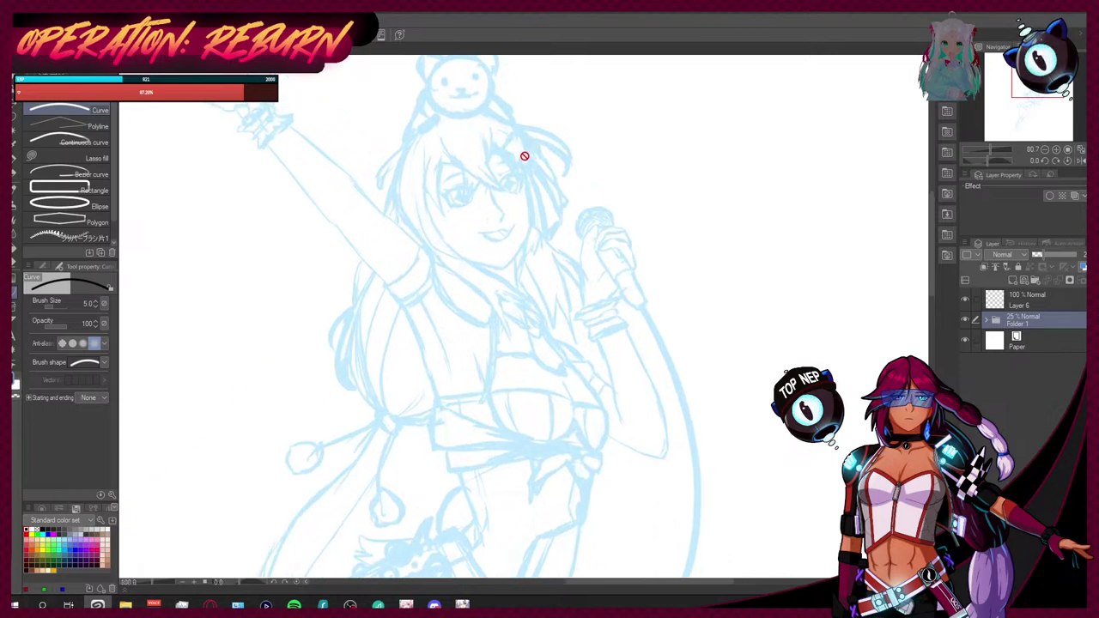
Step: Ink the large pointed central bang on Layer 6 with the black G-pen at size 8.0
click(1022, 300)
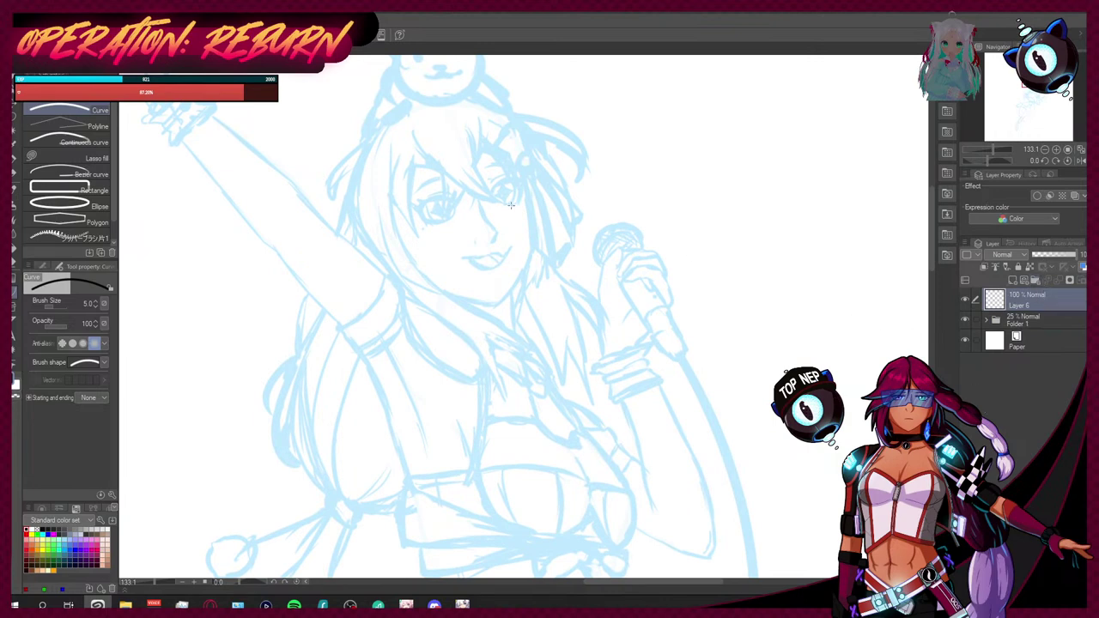
scroll(510, 205, up, 2)
scroll(931, 216, up, 2)
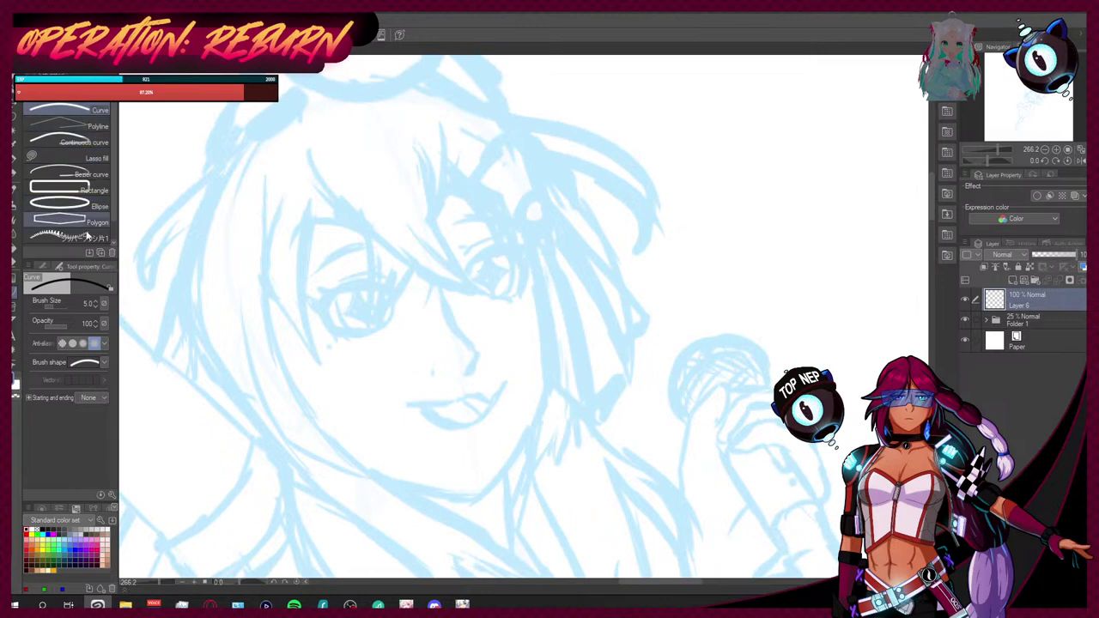
click(14, 160)
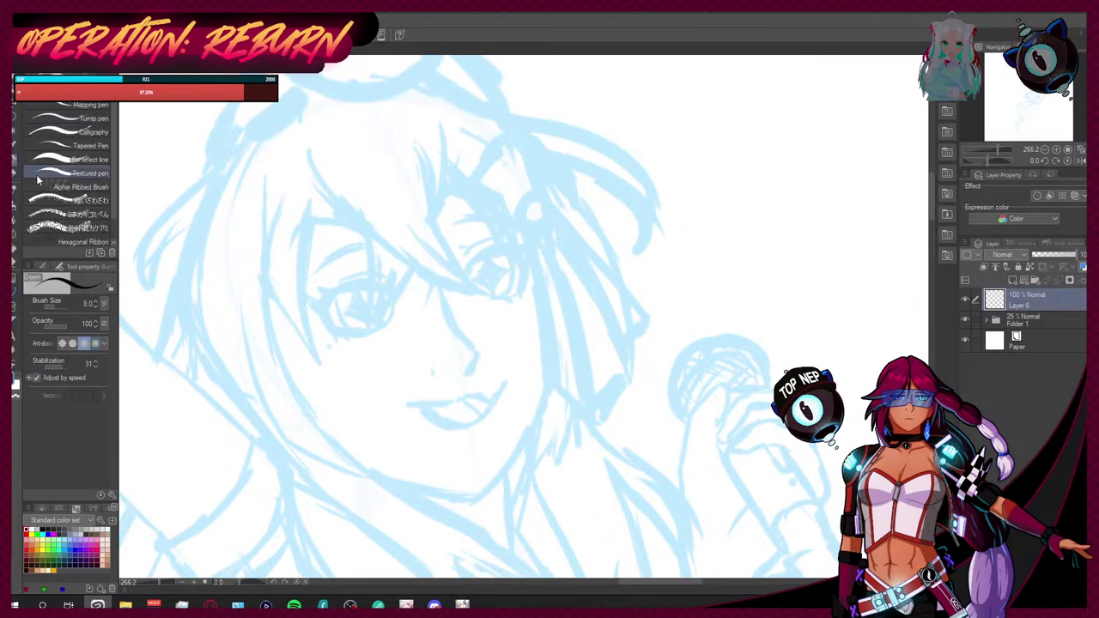
mouse_move(316, 174)
mouse_down()
mouse_move(346, 211)
mouse_move(465, 278)
mouse_up()
key(ctrl+z)
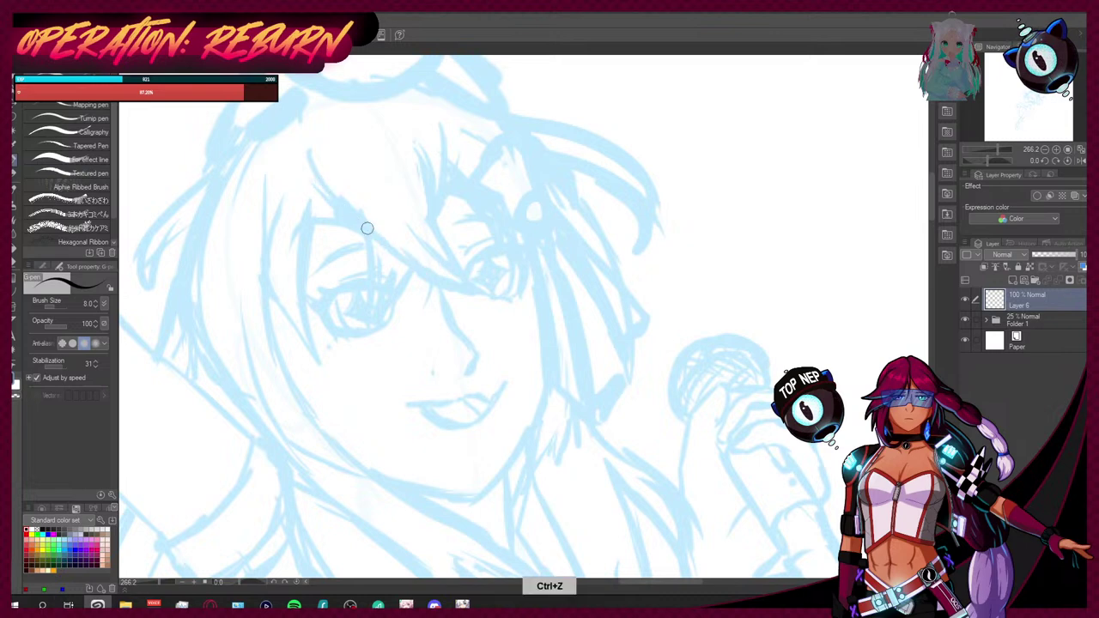
drag(331, 191, 463, 283)
mouse_move(423, 249)
mouse_down()
mouse_move(460, 277)
mouse_move(439, 244)
mouse_move(433, 181)
mouse_up()
key(ctrl+z)
mouse_move(470, 283)
mouse_down()
mouse_move(430, 223)
mouse_move(417, 144)
mouse_up()
Step: Ink the small pointed hair strand hanging from the central bang over the eye on the raised-arm side
drag(375, 232, 371, 324)
key(ctrl+z)
key(ctrl+z)
drag(412, 266, 382, 306)
drag(378, 237, 382, 307)
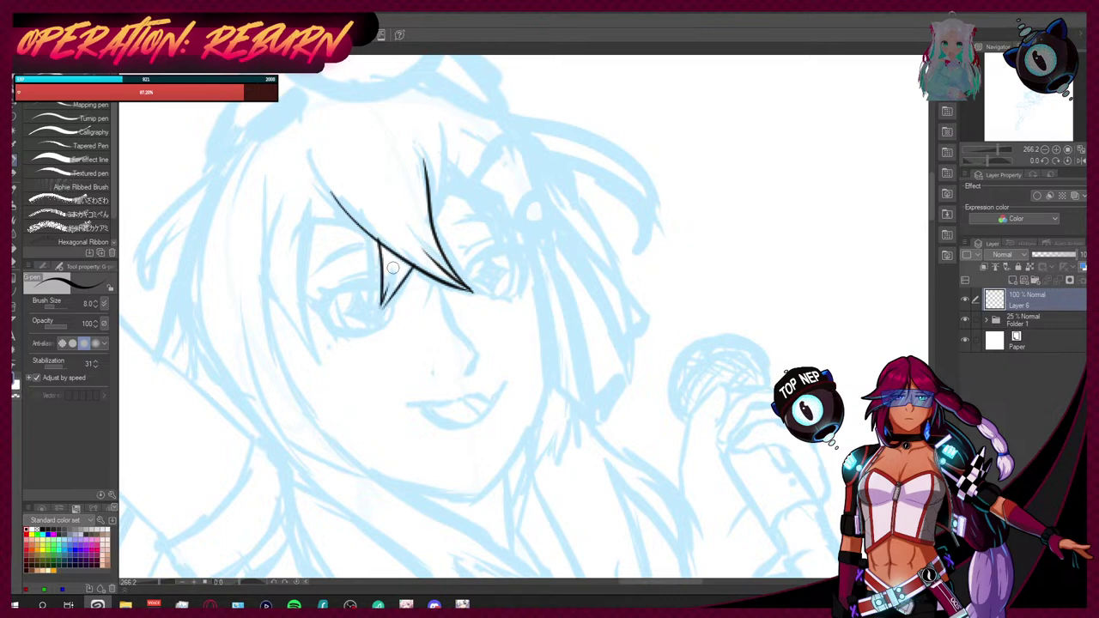
Step: Extend both upper lines of the central bang towards the crown of the head
drag(431, 220, 440, 127)
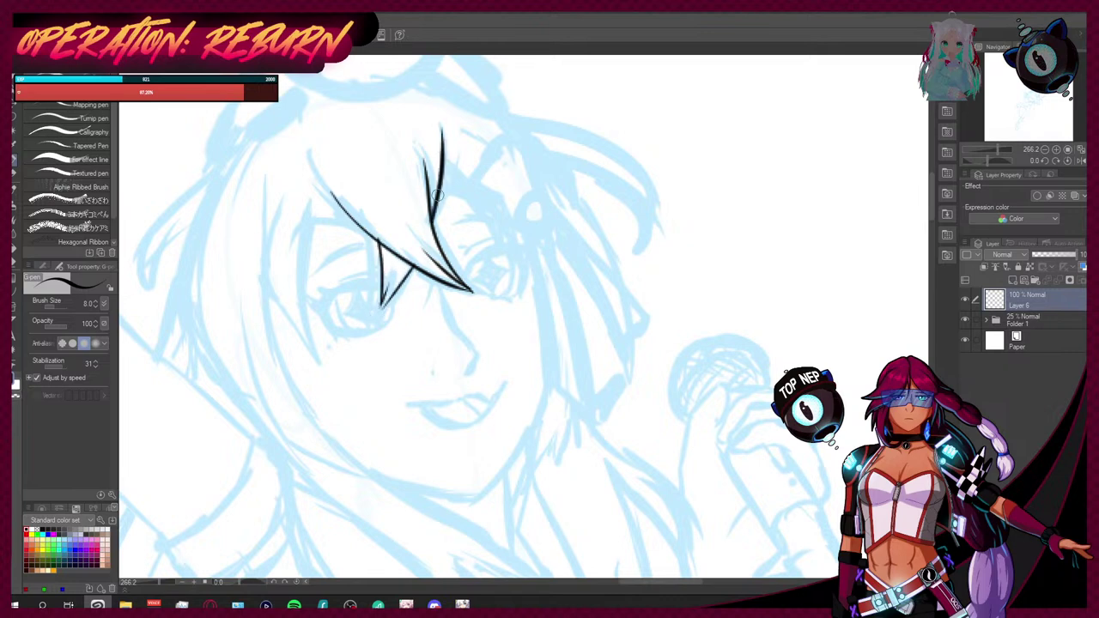
drag(337, 204, 321, 171)
key(ctrl+z)
drag(367, 235, 319, 178)
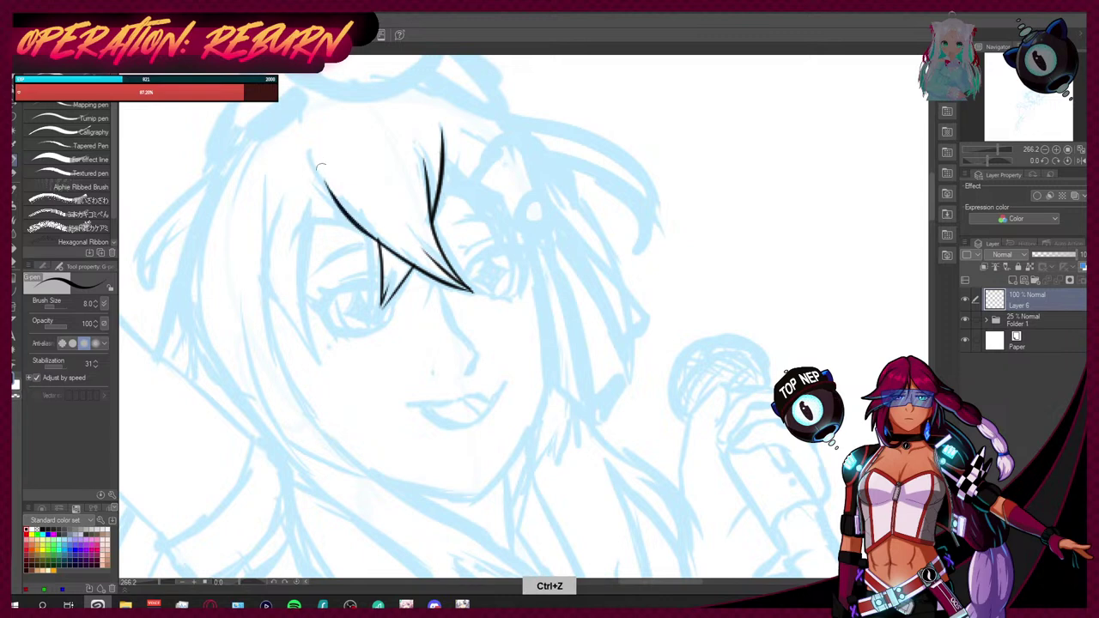
drag(364, 234, 314, 184)
key(ctrl+z)
key(ctrl+z)
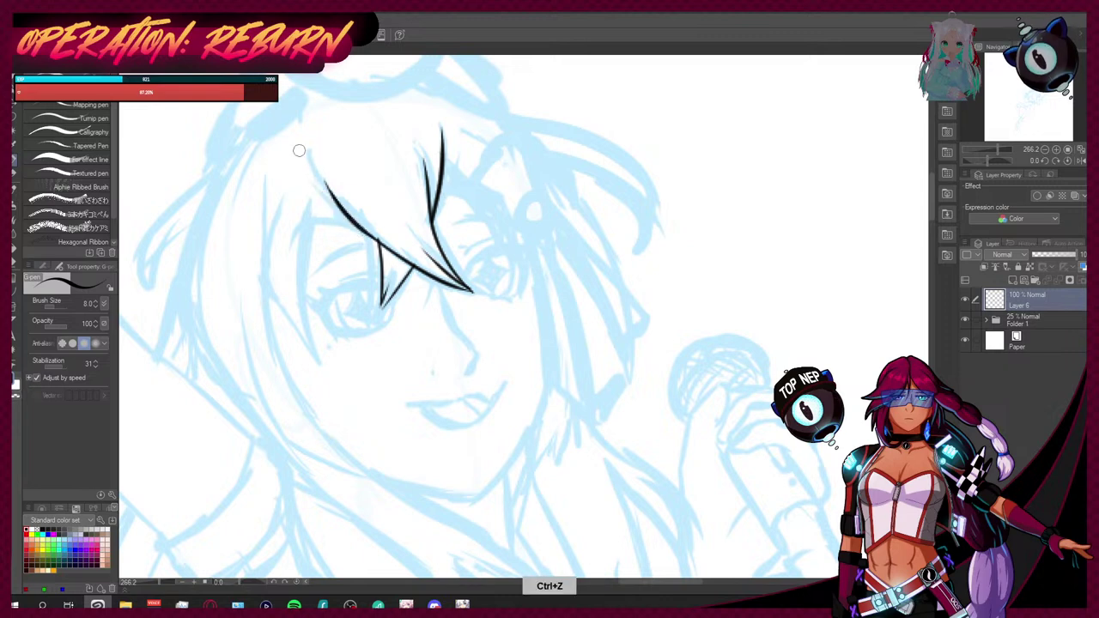
Step: Set the G-pen to size 5.0 and ink the long pointed side lock framing the eye on the raised-arm side
click(96, 306)
click(96, 305)
click(96, 305)
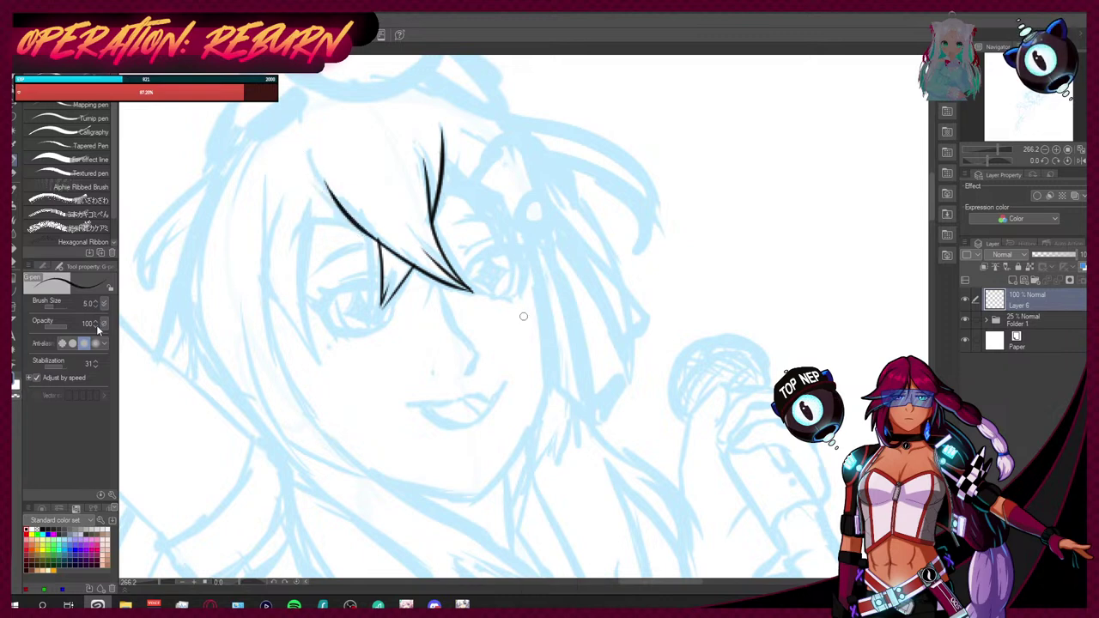
mouse_move(365, 234)
mouse_down()
mouse_move(309, 211)
mouse_move(302, 342)
mouse_move(317, 368)
mouse_up()
key(ctrl+z)
drag(260, 240, 316, 365)
mouse_move(306, 217)
mouse_down()
mouse_move(353, 229)
mouse_move(300, 230)
mouse_move(322, 208)
mouse_move(303, 230)
mouse_move(296, 304)
mouse_up()
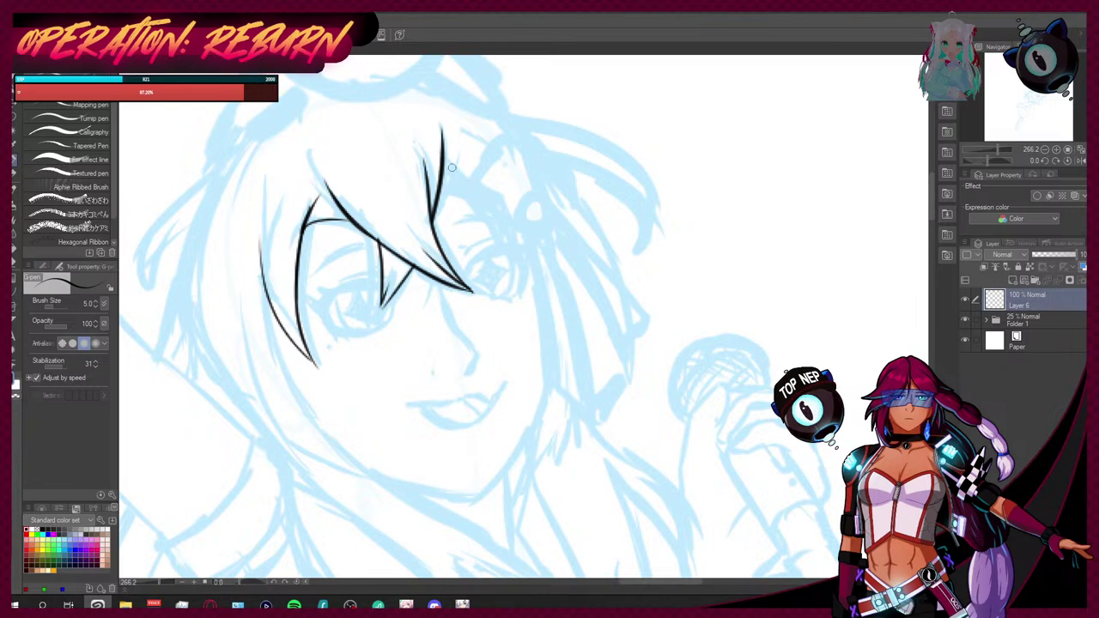
Step: Ink the music-note hair clip and the bow loop beside it on the microphone side of the head
drag(452, 168, 522, 274)
key(ctrl+z)
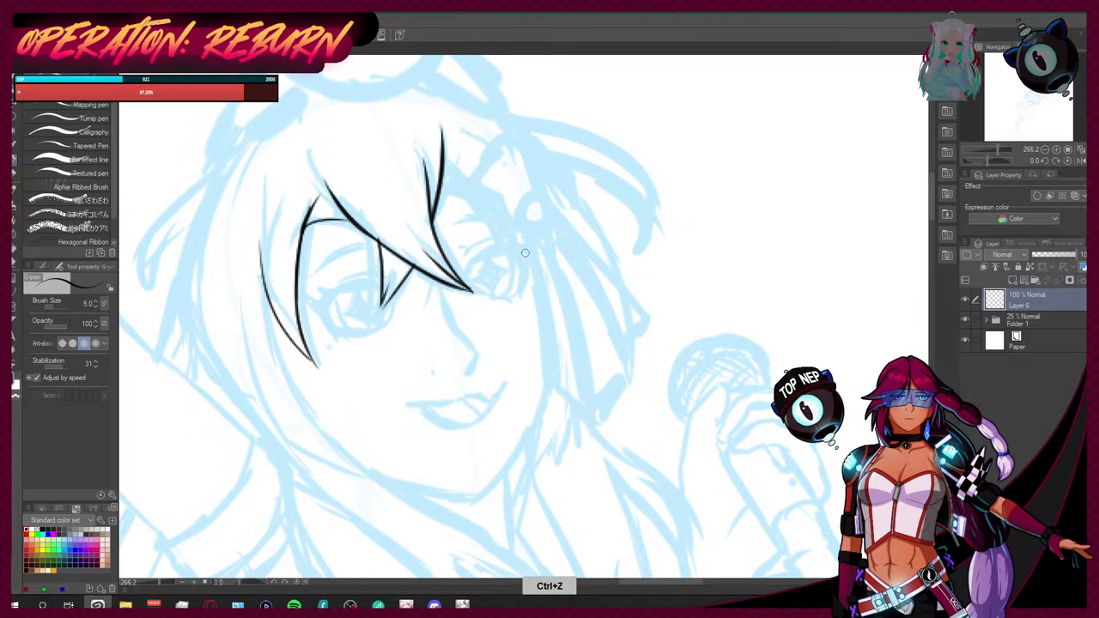
mouse_move(528, 199)
mouse_down()
mouse_move(520, 226)
mouse_move(542, 203)
mouse_move(516, 124)
mouse_move(556, 159)
mouse_move(571, 205)
mouse_move(539, 161)
mouse_move(553, 214)
mouse_up()
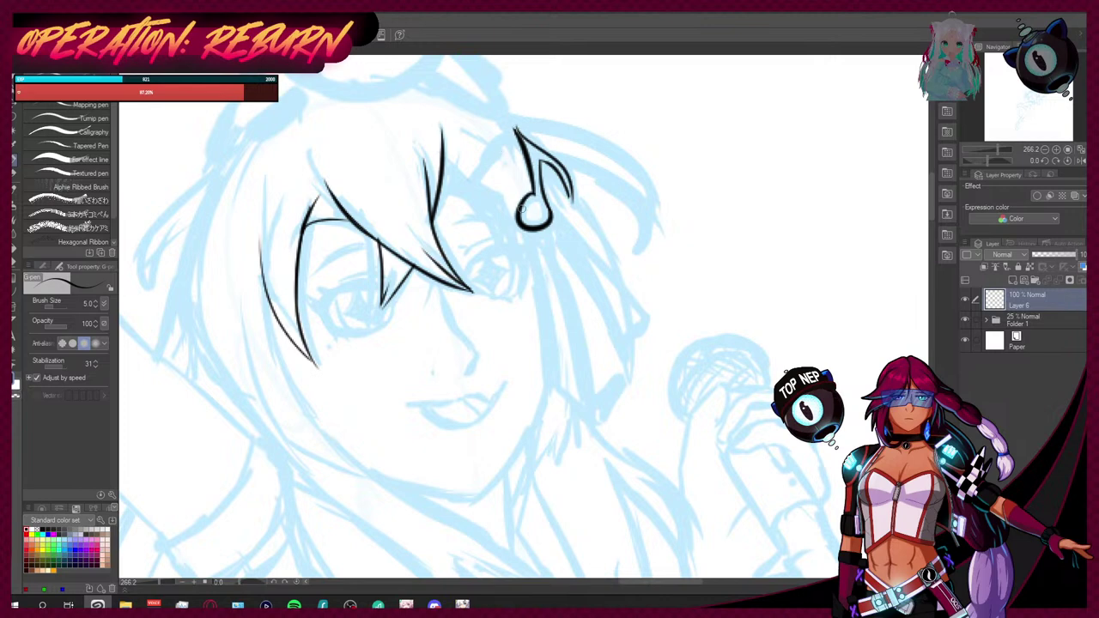
mouse_move(512, 210)
mouse_down()
mouse_move(473, 184)
mouse_move(515, 154)
mouse_move(521, 183)
mouse_move(513, 163)
mouse_move(493, 160)
mouse_move(517, 138)
mouse_up()
Step: Ink two long ribbon tails hanging below the music-note hair clip
mouse_move(521, 183)
mouse_down()
mouse_move(530, 204)
mouse_move(491, 205)
mouse_move(521, 219)
mouse_move(586, 420)
mouse_move(621, 375)
mouse_up()
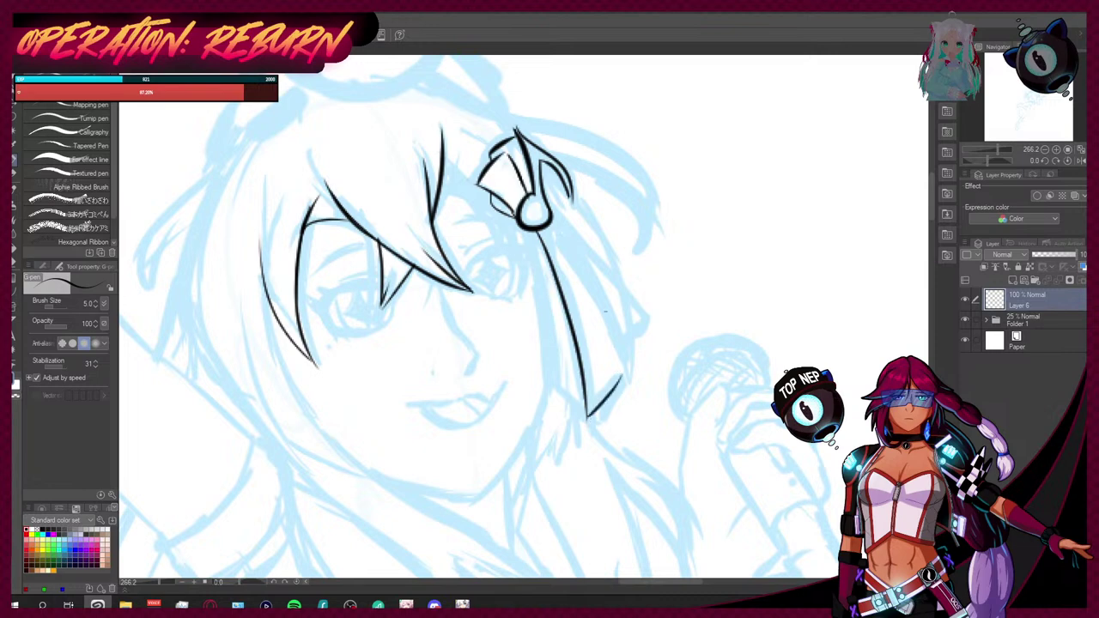
drag(550, 225, 620, 379)
mouse_move(529, 232)
mouse_down()
mouse_move(550, 390)
mouse_move(578, 400)
mouse_move(588, 390)
mouse_up()
key(ctrl+z)
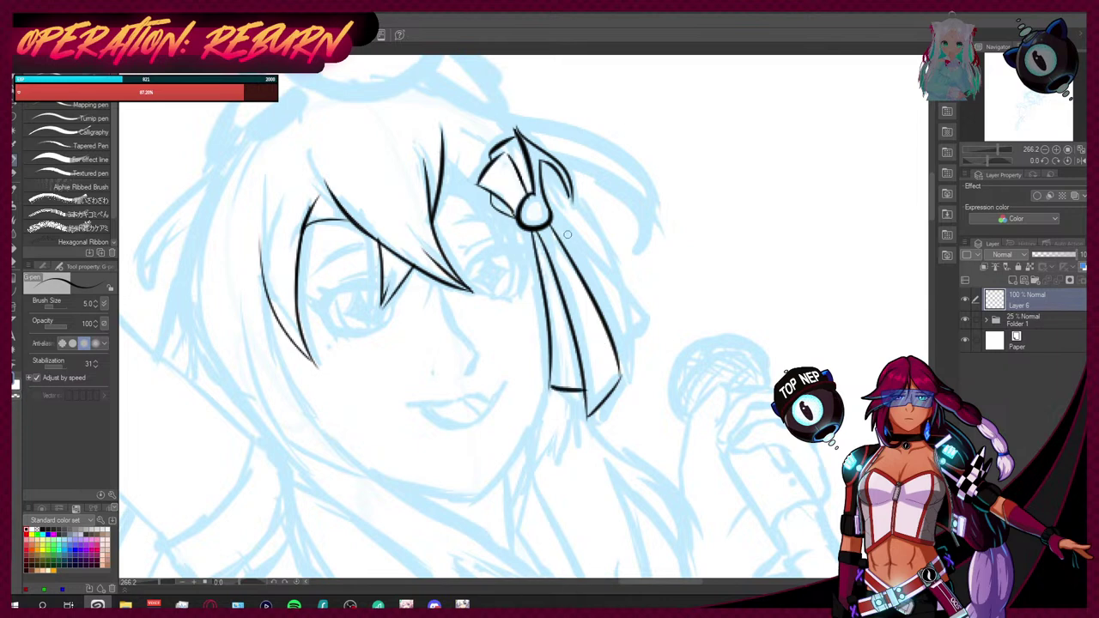
Step: Ink the folded outer edge of the ribbon tail and the short hair strand running from the bang to the bow
mouse_move(558, 225)
mouse_down()
mouse_move(637, 311)
mouse_move(620, 346)
mouse_up()
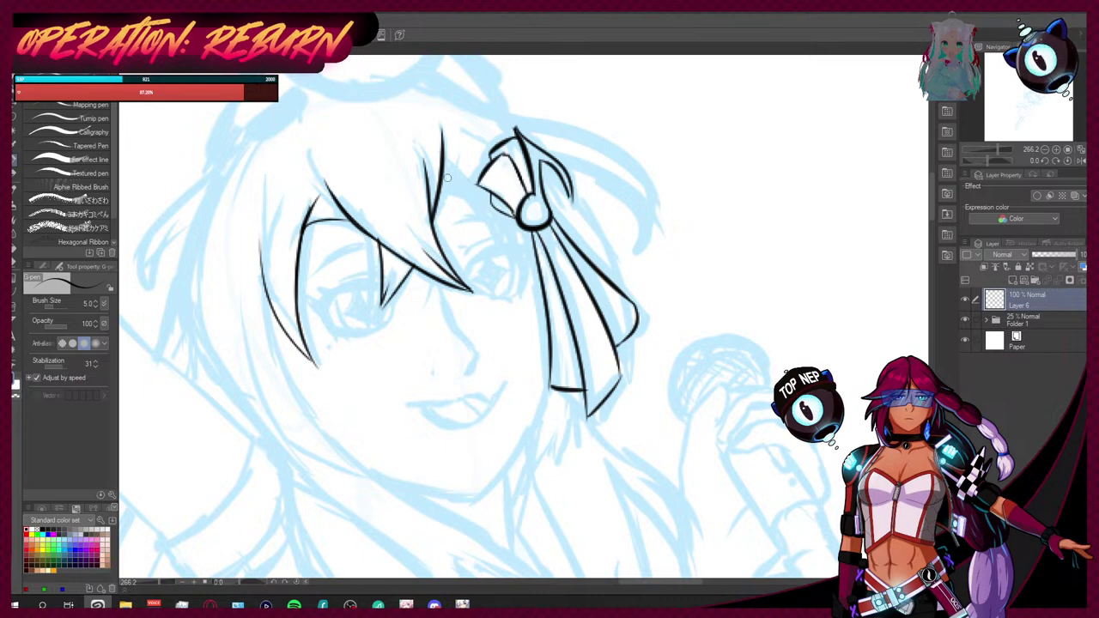
drag(460, 187, 512, 225)
key(ctrl+z)
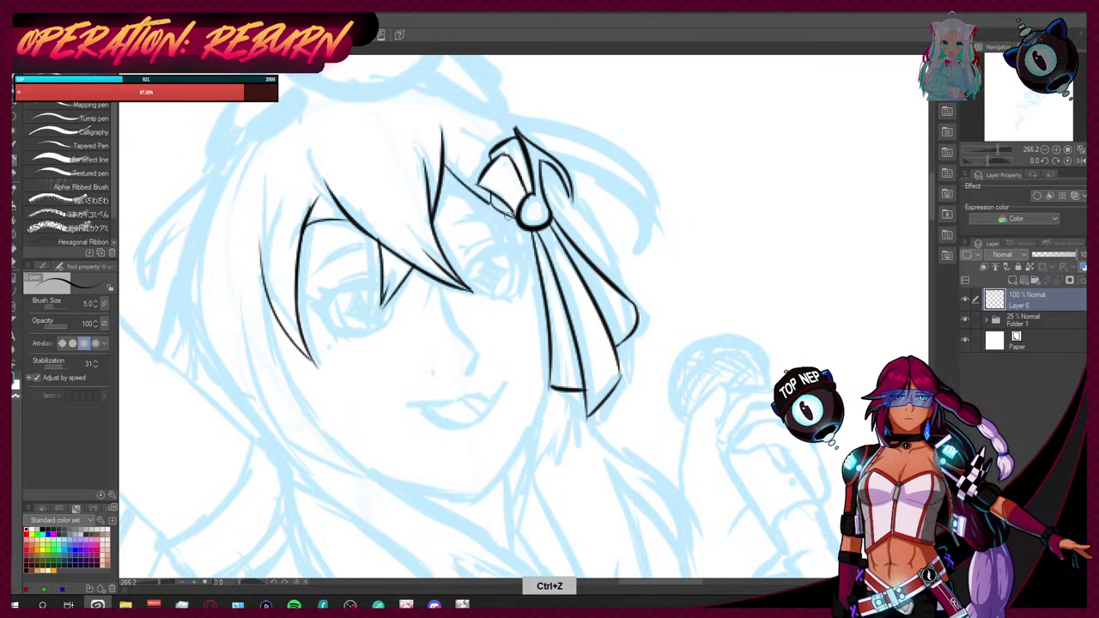
drag(456, 178, 510, 225)
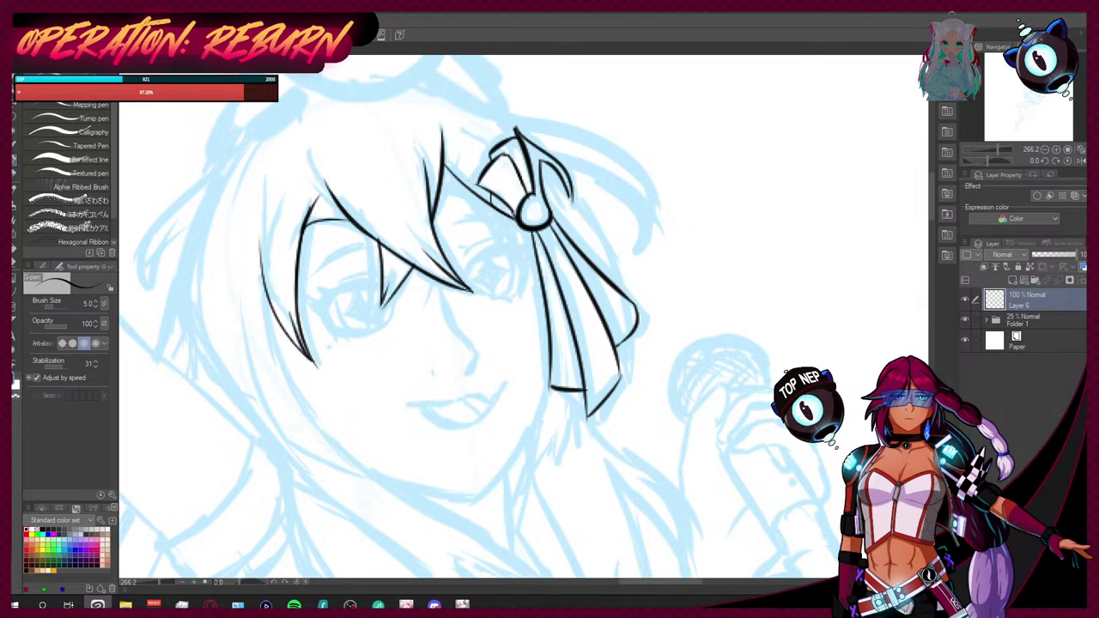
Step: Ink the inner edge of the long front lock from the side lock past the jaw towards the chest
drag(269, 311, 352, 474)
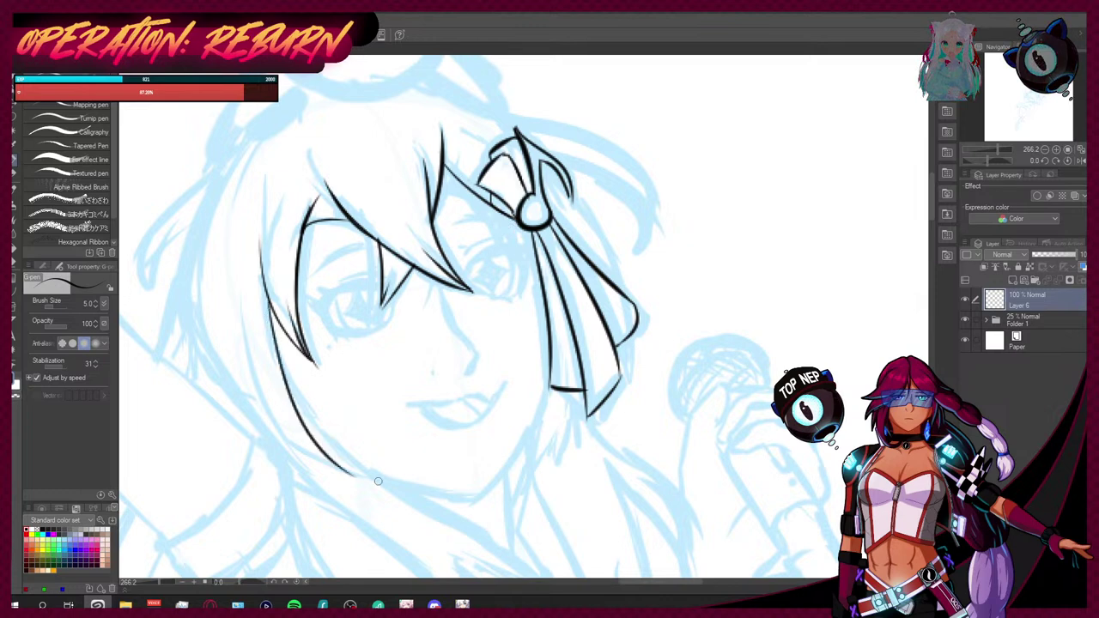
scroll(931, 258, down, 5)
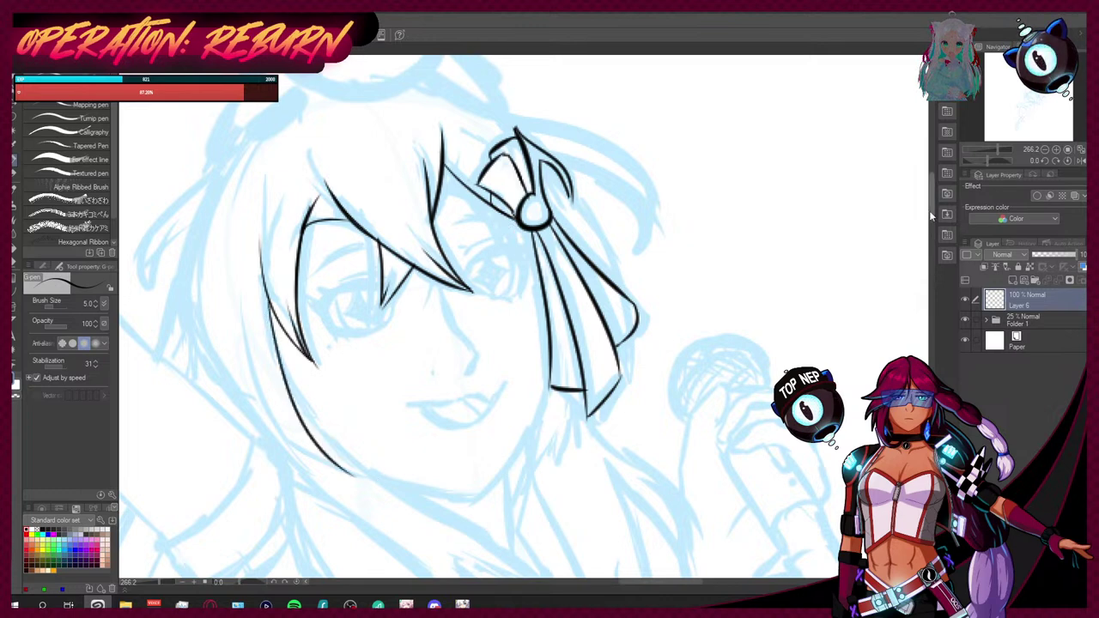
key(ctrl+z)
mouse_move(273, 183)
mouse_down()
mouse_move(315, 308)
mouse_move(338, 326)
mouse_up()
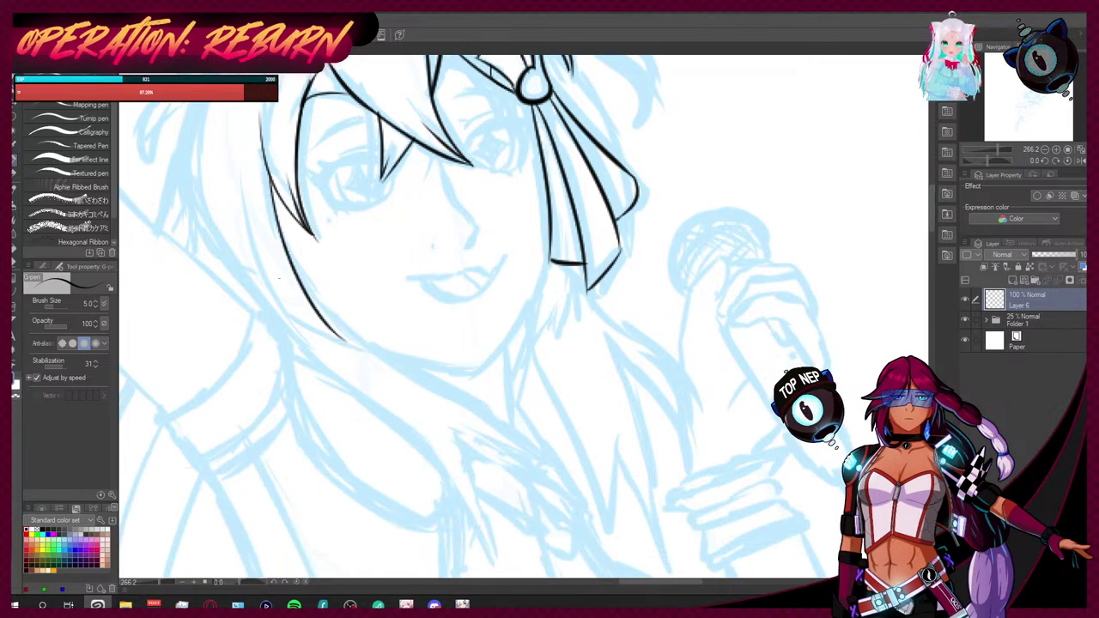
key(ctrl+z)
key(ctrl+z)
mouse_move(273, 184)
mouse_down()
mouse_move(354, 345)
mouse_move(519, 446)
mouse_move(429, 417)
mouse_move(493, 565)
mouse_up()
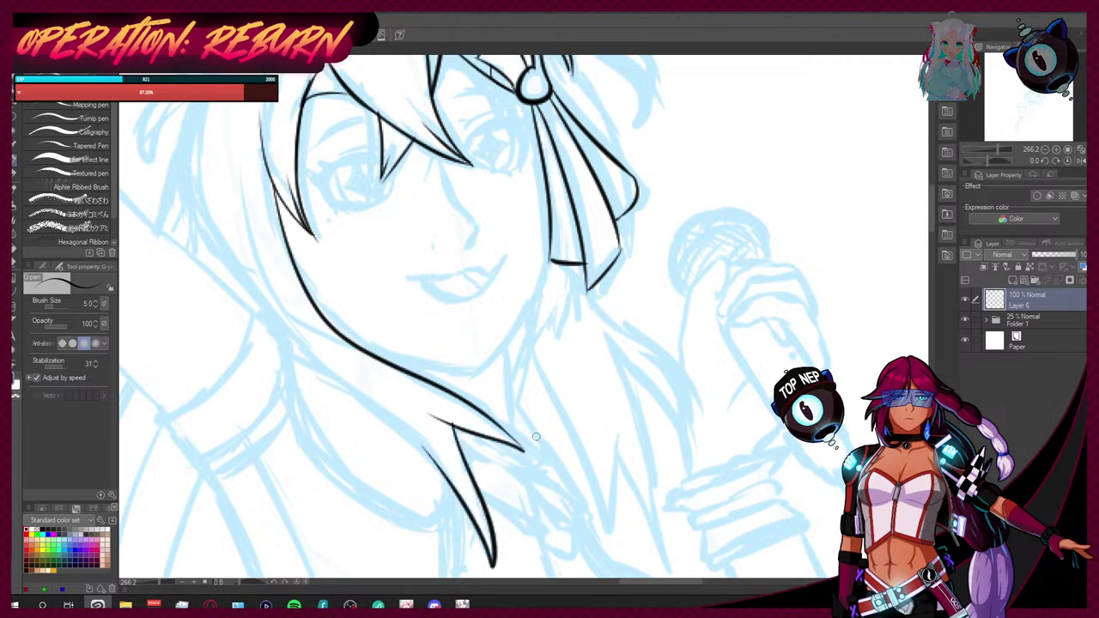
Step: Redraw the forked tips of the front lock and ink its lower edge from the shoulder to the tip
key(ctrl+z)
key(ctrl+z)
drag(457, 397, 539, 480)
mouse_move(498, 445)
mouse_down()
mouse_move(478, 494)
mouse_move(481, 560)
mouse_up()
key(ctrl+z)
mouse_move(457, 426)
mouse_down()
mouse_move(502, 562)
mouse_move(452, 479)
mouse_up()
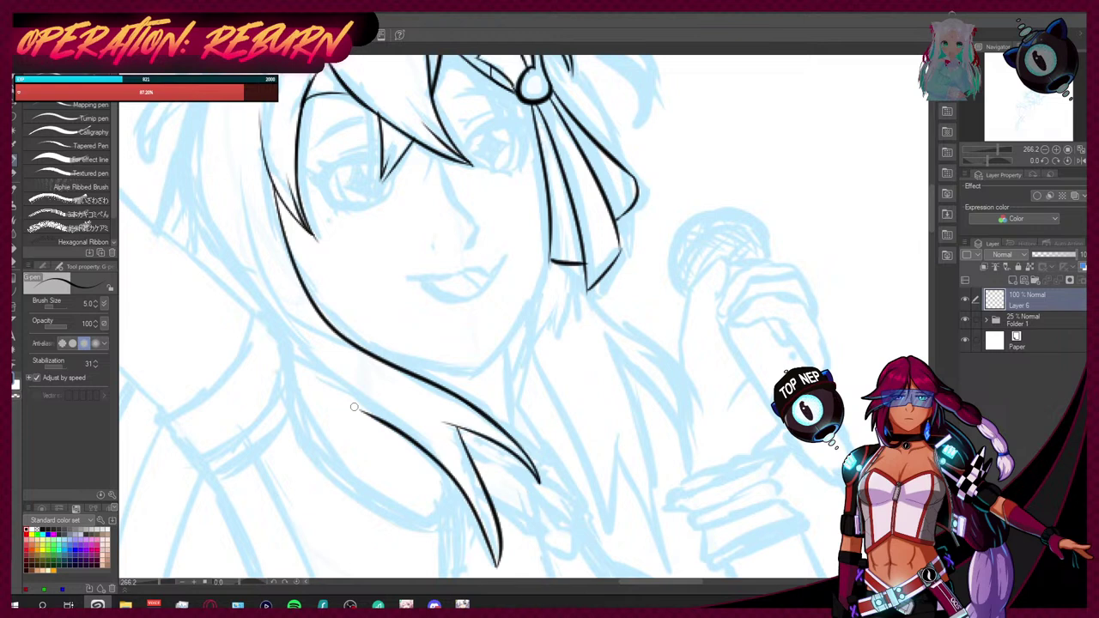
key(ctrl+z)
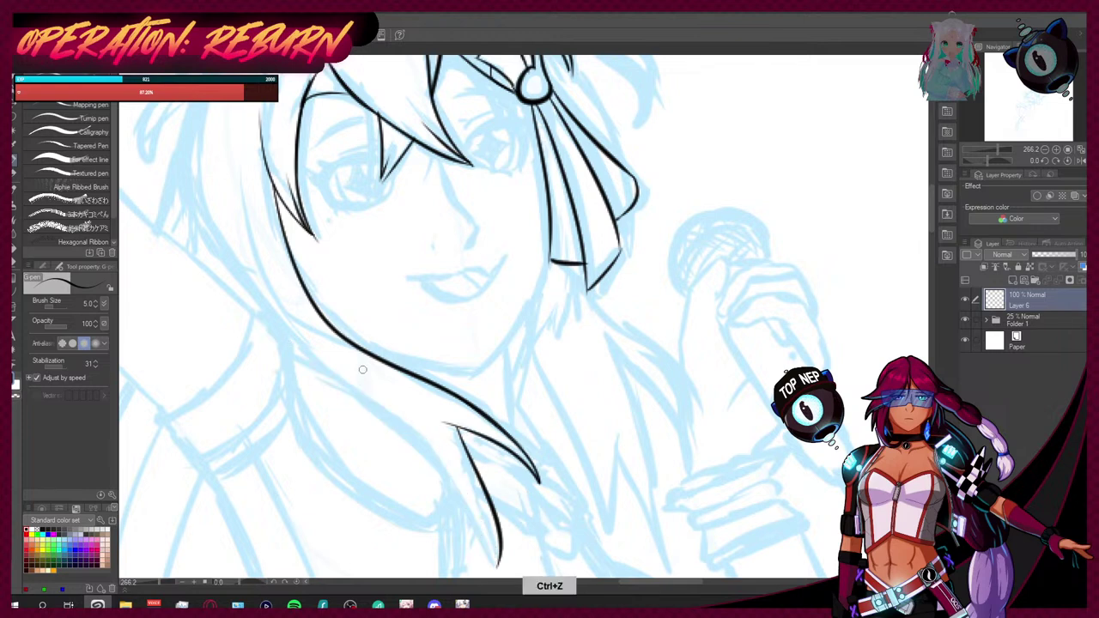
mouse_move(294, 355)
mouse_down()
mouse_move(326, 368)
mouse_move(441, 483)
mouse_move(497, 568)
mouse_up()
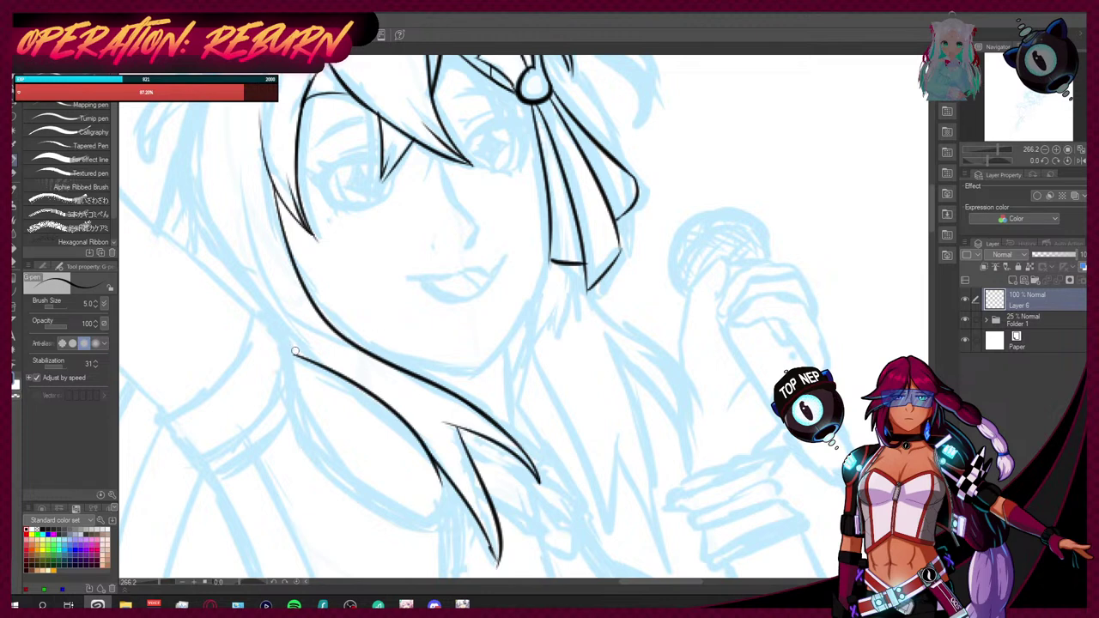
Step: Ink the vest's curved neckline below the front lock and the outer hair edge from the shoulder up the side of the head
mouse_move(255, 313)
mouse_down()
mouse_move(286, 330)
mouse_move(279, 324)
mouse_move(349, 473)
mouse_move(399, 501)
mouse_move(437, 506)
mouse_up()
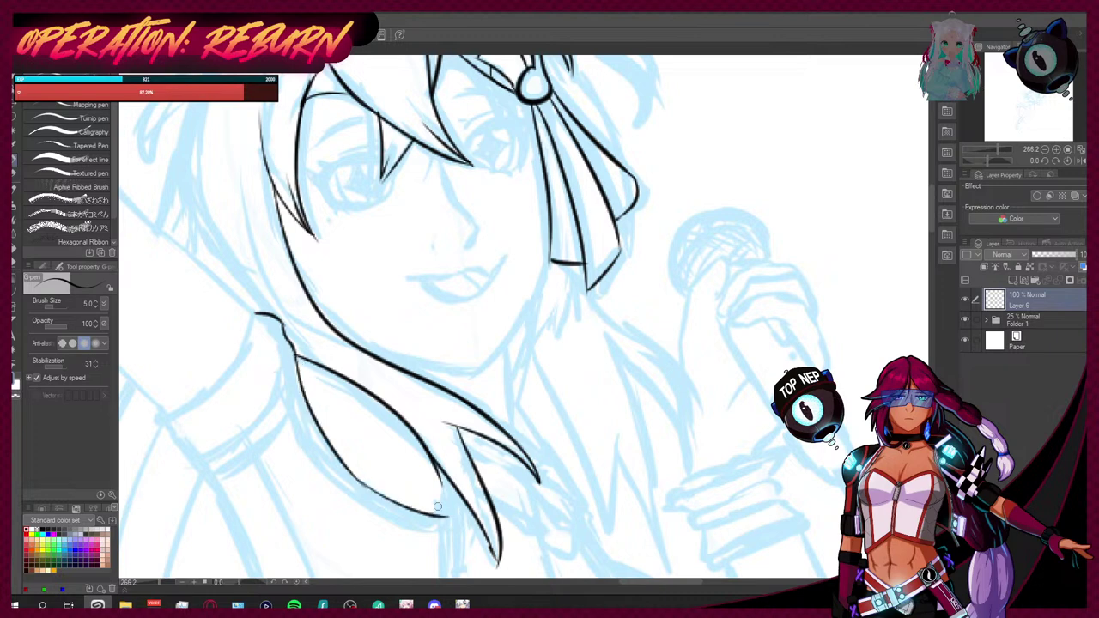
scroll(914, 232, up, 3)
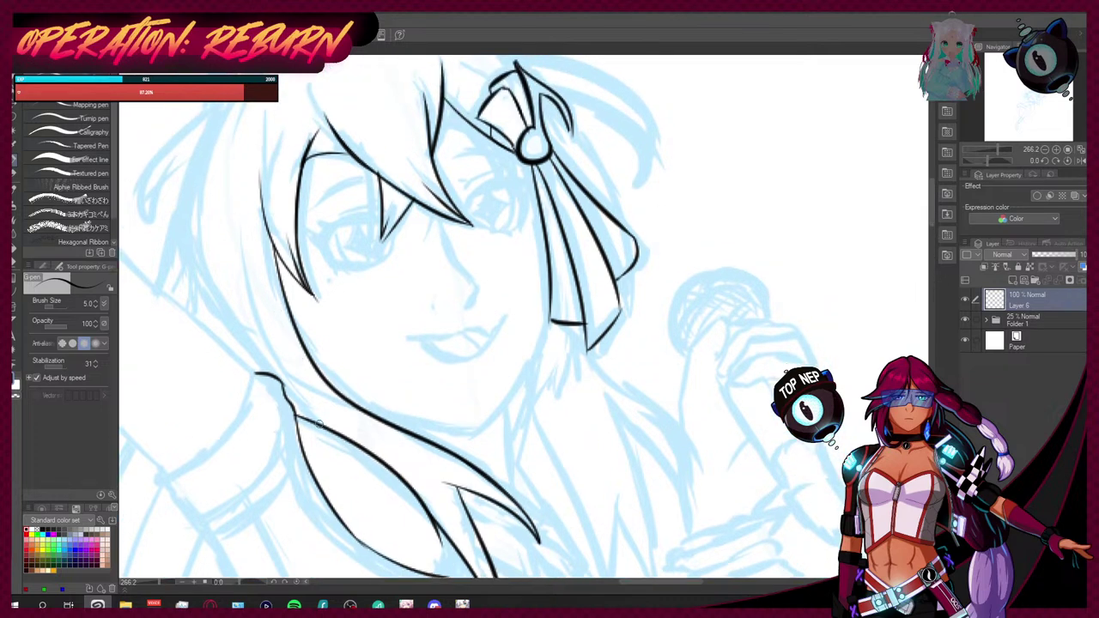
drag(297, 409, 257, 273)
mouse_move(262, 376)
mouse_down()
mouse_move(218, 302)
mouse_move(201, 167)
mouse_up()
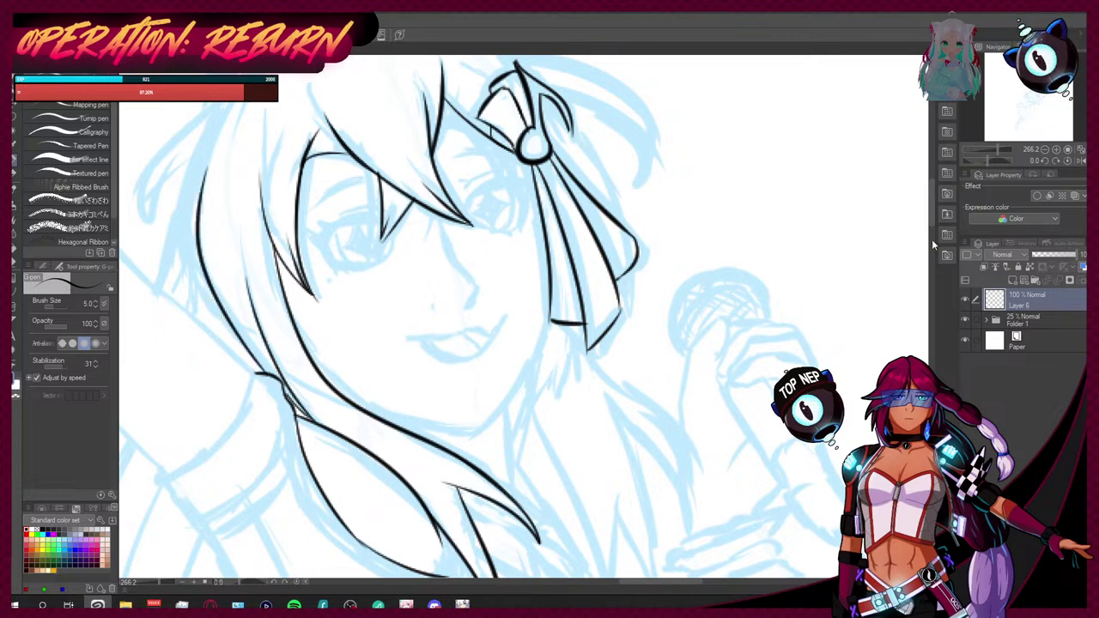
Step: Ink the two near-parallel lines of the vest's front edge, running from the hair tips down to the hem
scroll(927, 215, up, 5)
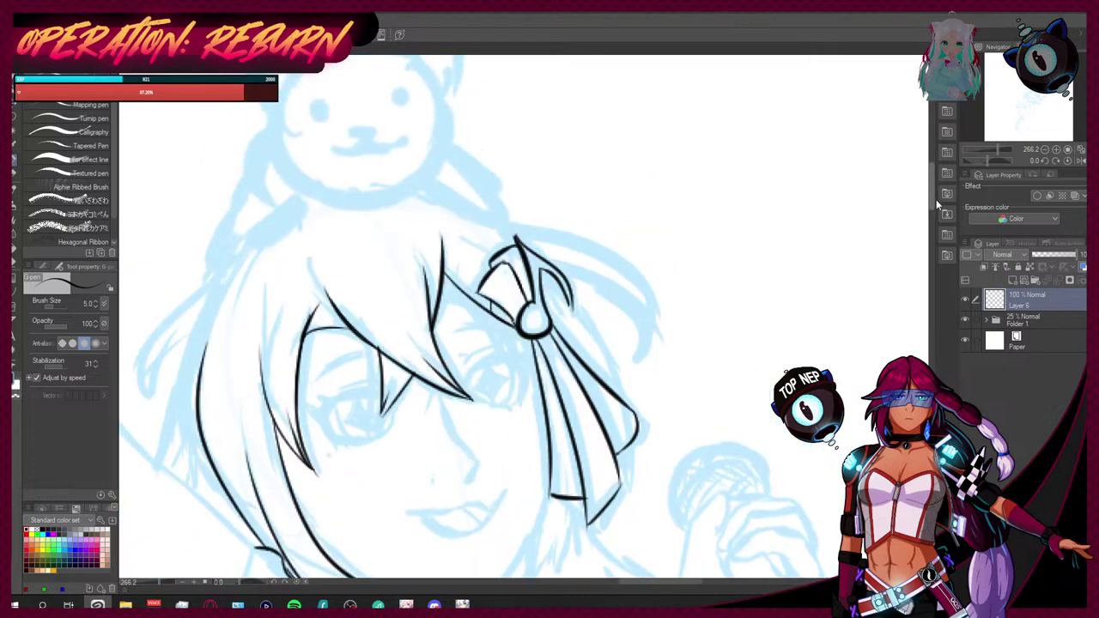
scroll(936, 211, down, 6)
scroll(927, 232, up, 2)
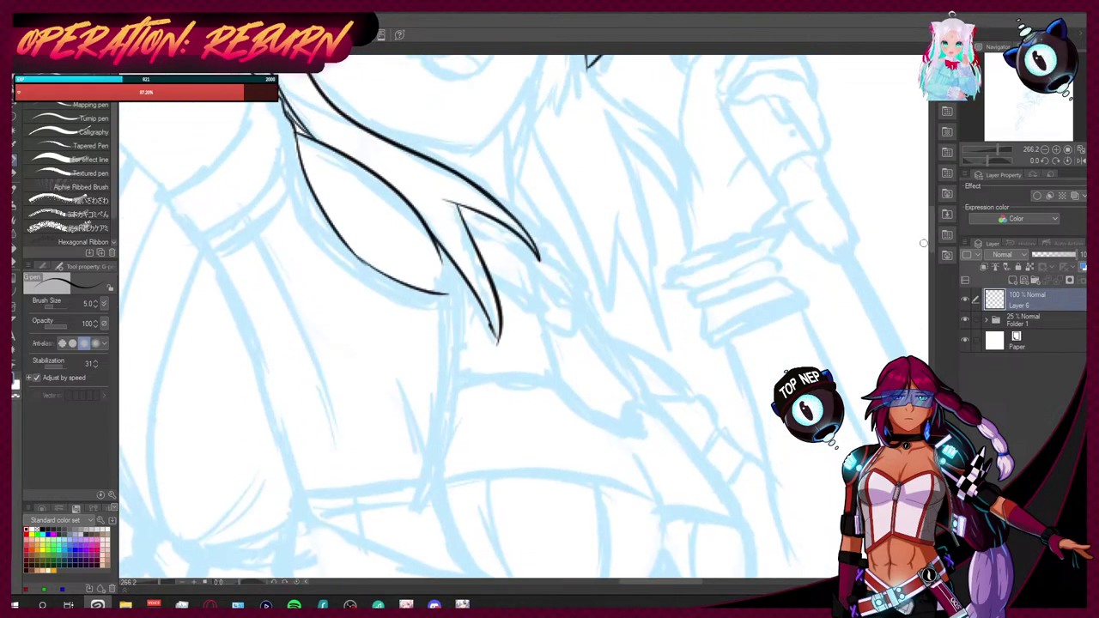
mouse_move(435, 243)
mouse_down()
mouse_move(441, 293)
mouse_move(456, 290)
mouse_move(465, 370)
mouse_up()
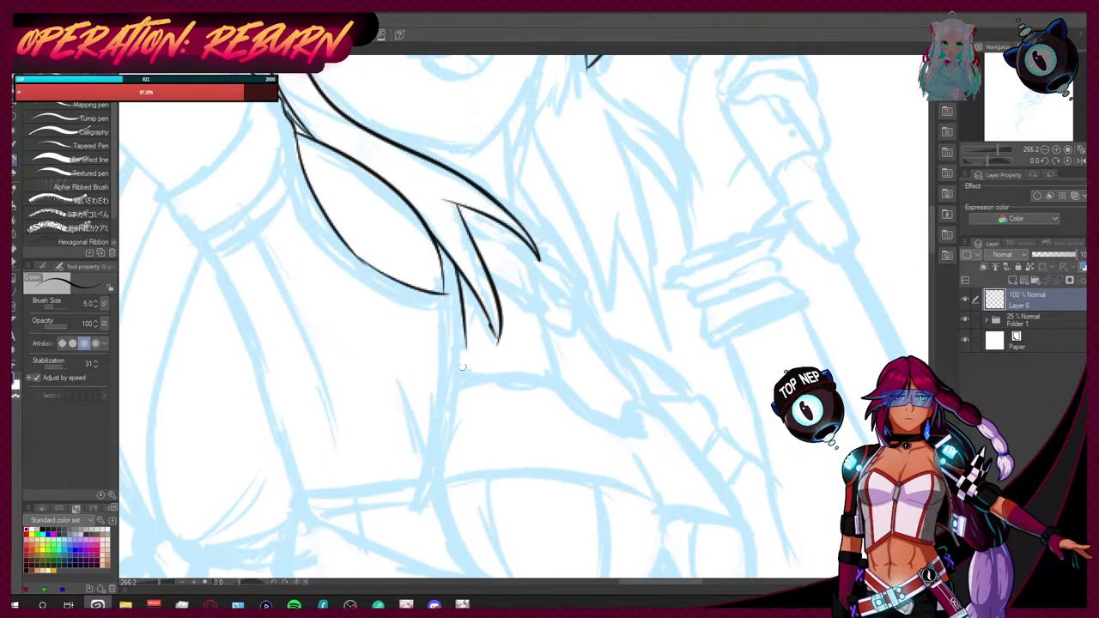
key(ctrl+z)
drag(458, 264, 446, 477)
key(ctrl+z)
drag(455, 266, 440, 490)
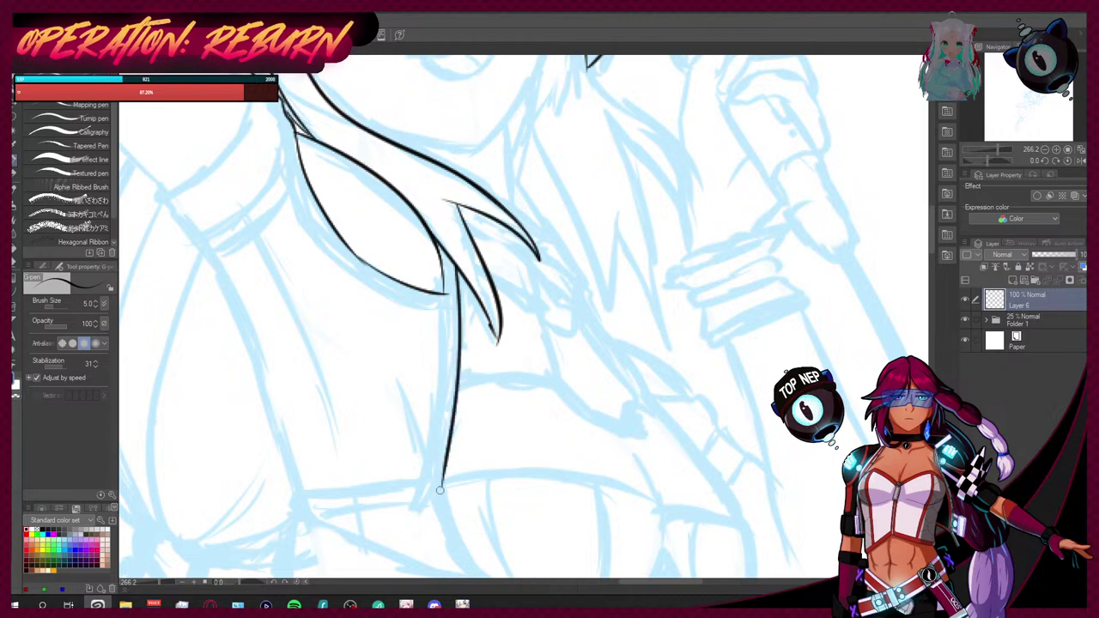
drag(446, 290, 413, 500)
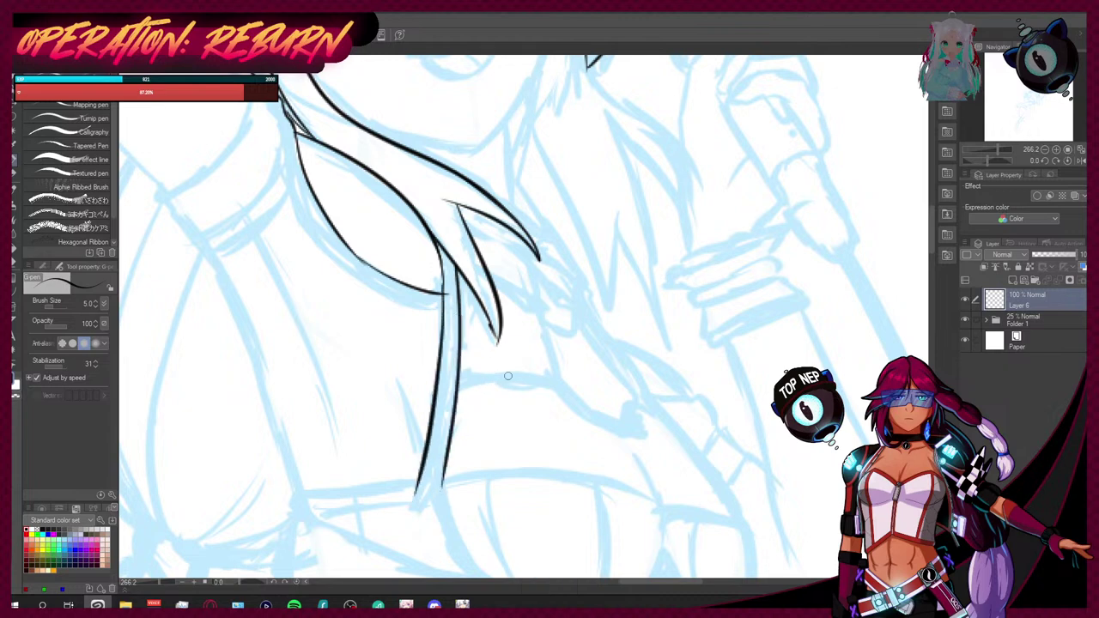
Step: Ink the band around the vest's armhole on the raised-arm side, including its inner seam line
mouse_move(251, 102)
mouse_down()
mouse_move(206, 165)
mouse_move(160, 201)
mouse_move(198, 234)
mouse_up()
mouse_move(296, 133)
mouse_down()
mouse_move(269, 187)
mouse_move(189, 236)
mouse_up()
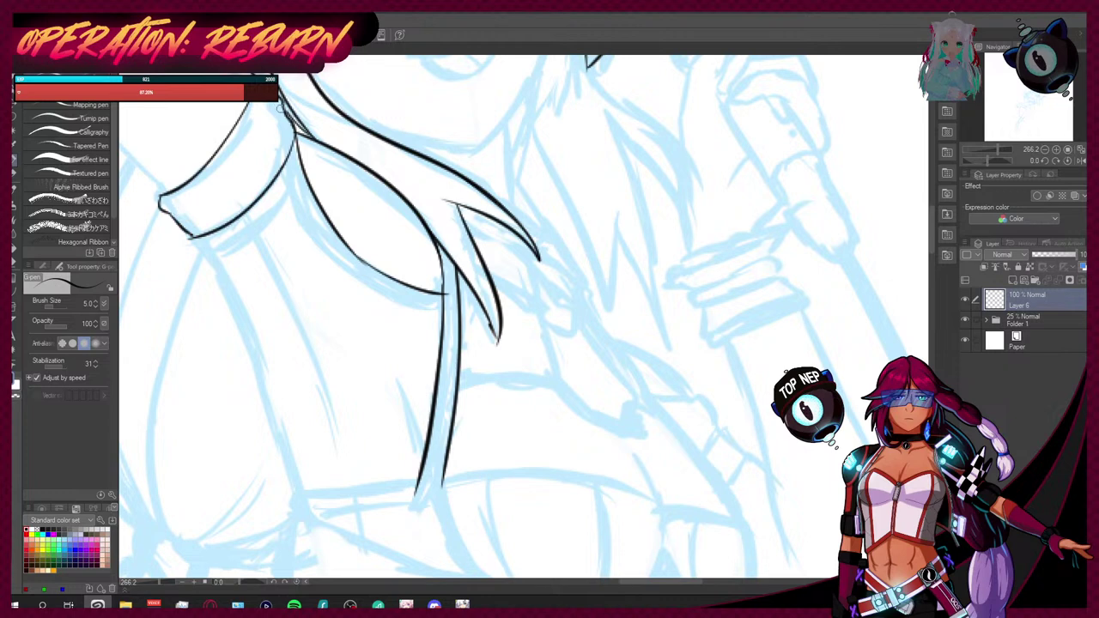
mouse_move(283, 115)
mouse_down()
mouse_move(255, 166)
mouse_move(182, 228)
mouse_up()
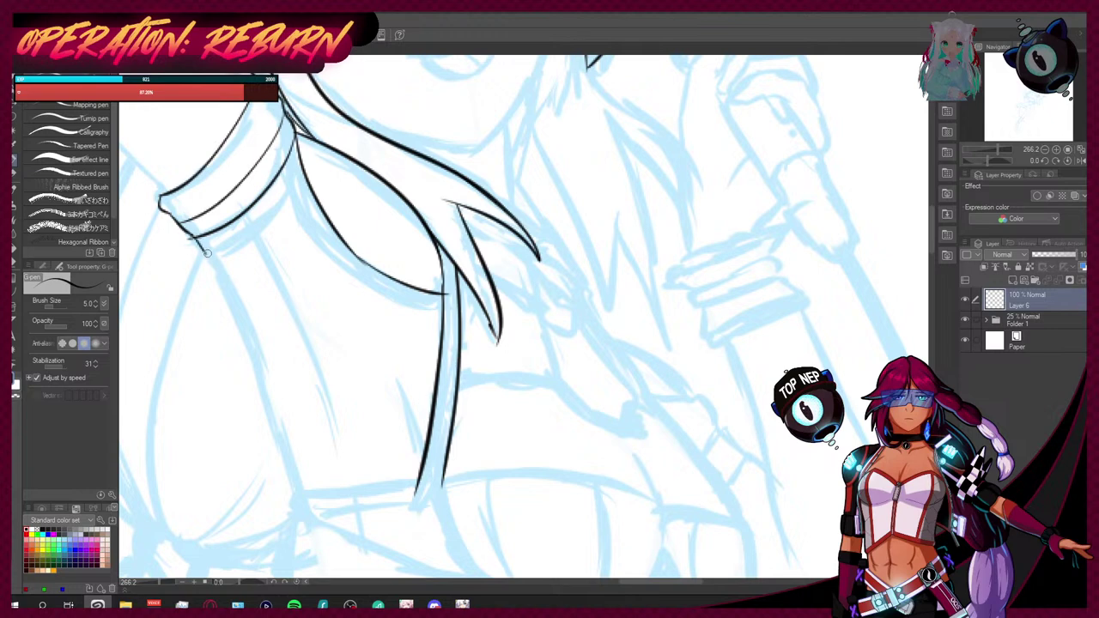
Step: Ink the vest's outer side edge from the armhole down and close the panel with a straight bottom hem
mouse_move(205, 255)
mouse_down()
mouse_move(250, 339)
mouse_move(299, 502)
mouse_move(427, 487)
mouse_up()
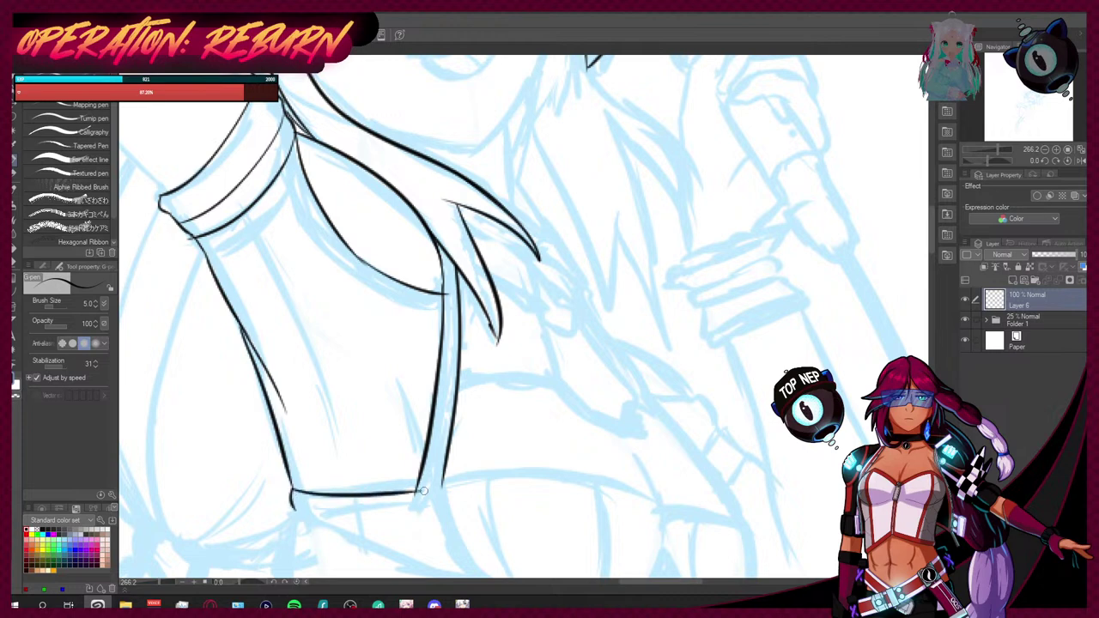
key(ctrl+z)
drag(295, 490, 418, 476)
key(ctrl+z)
drag(292, 491, 421, 483)
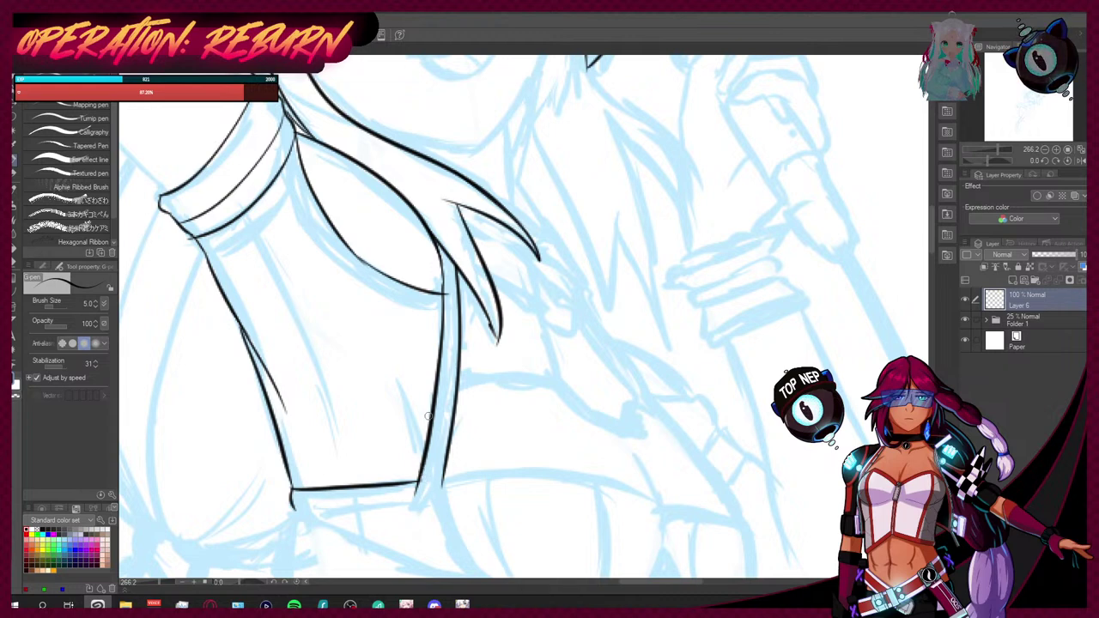
Step: Ink a thin trim line parallel to the vest's curved neckline
drag(289, 157, 306, 225)
key(ctrl+z)
mouse_move(290, 157)
mouse_down()
mouse_move(348, 262)
mouse_move(382, 289)
mouse_move(372, 281)
mouse_move(442, 306)
mouse_up()
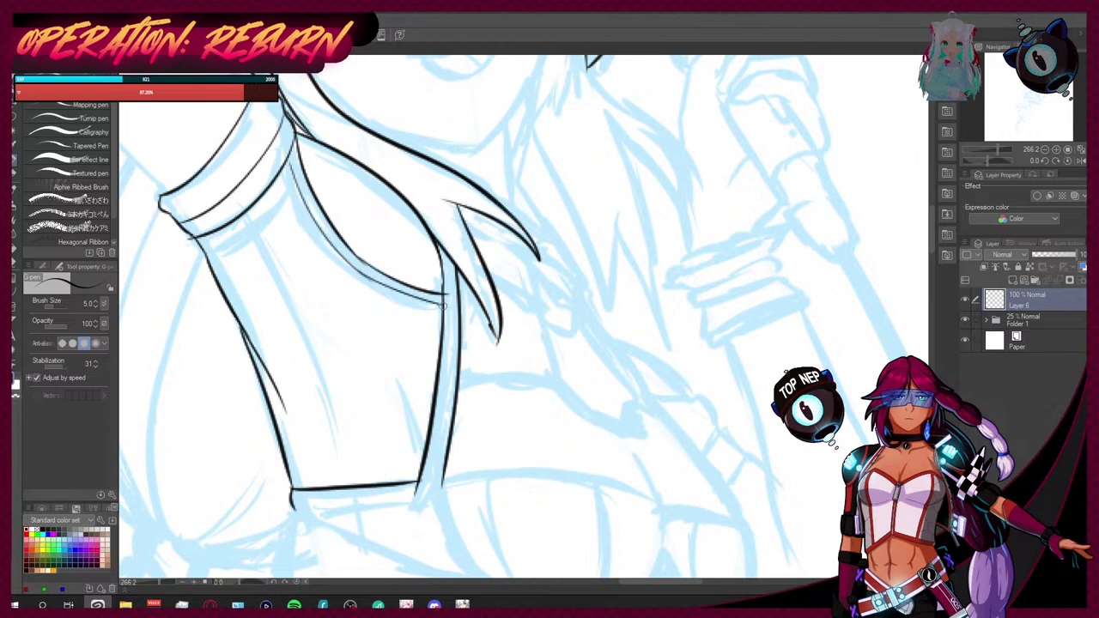
key(ctrl+z)
drag(356, 271, 448, 307)
Step: Ink a curved vertical seam on the vest from the armhole band down to the hem
mouse_move(234, 220)
mouse_down()
mouse_move(295, 323)
mouse_move(331, 463)
mouse_up()
key(ctrl+z)
drag(268, 265, 341, 488)
key(ctrl+z)
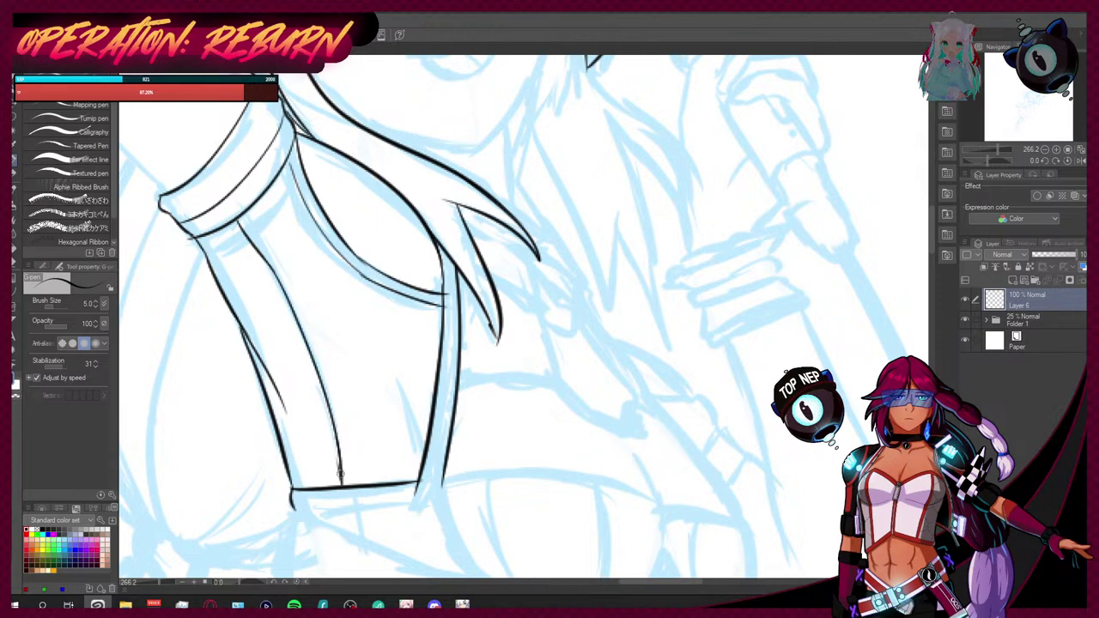
Step: Set the Hard eraser to size 7.5 and erase the stray overlapping line ends on the vest's outer side edge
scroll(485, 459, down, 6)
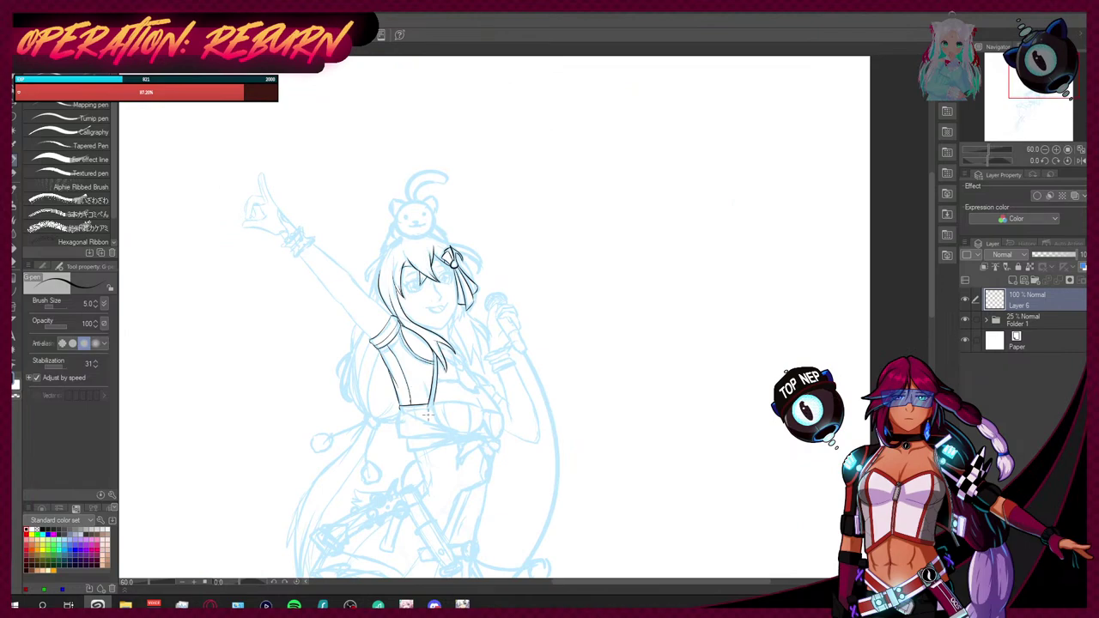
scroll(439, 417, down, 2)
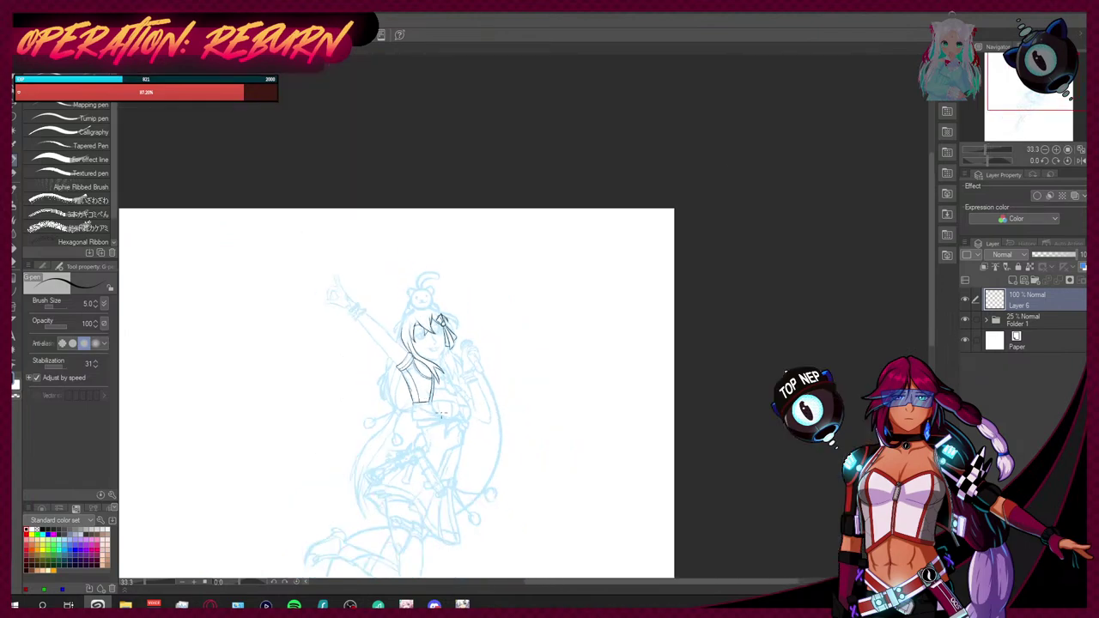
scroll(441, 392, up, 6)
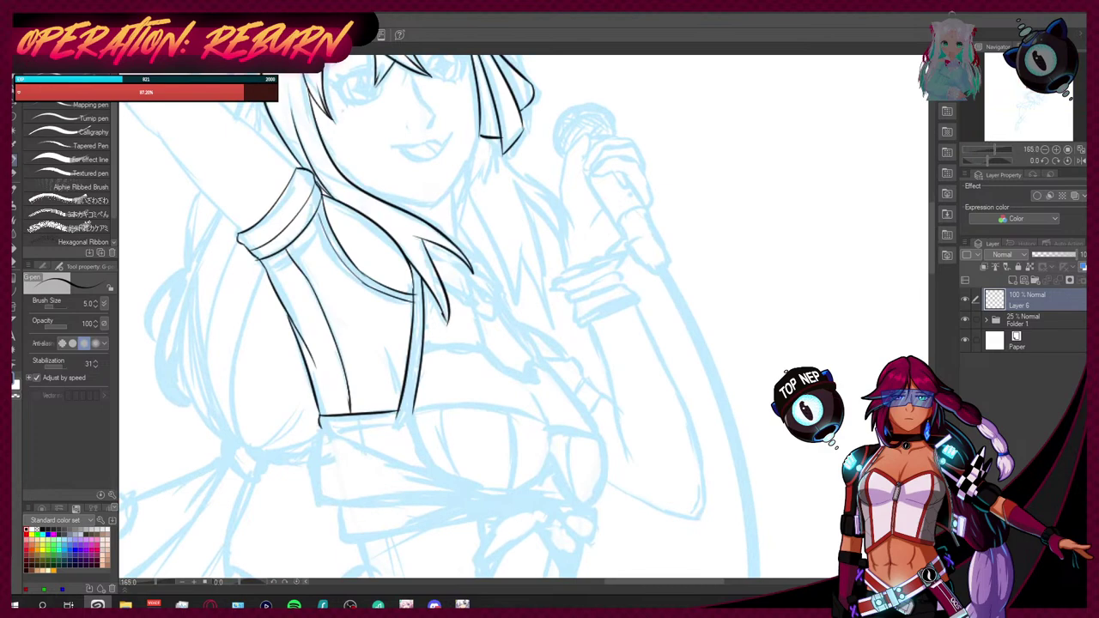
key(e)
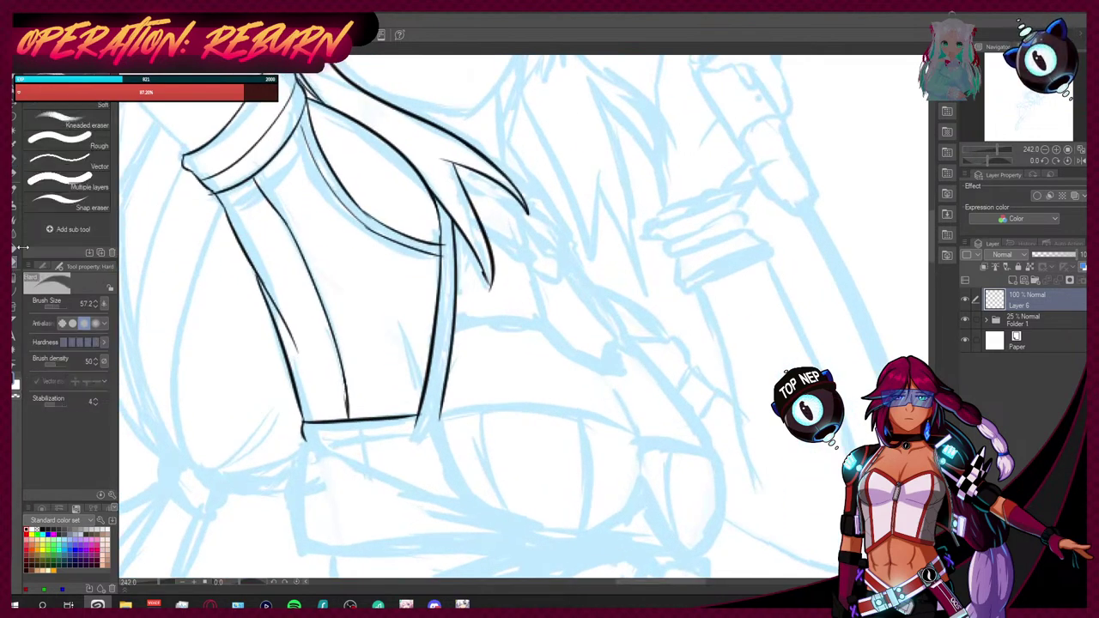
mouse_move(300, 351)
mouse_down()
mouse_move(283, 314)
mouse_move(265, 363)
mouse_up()
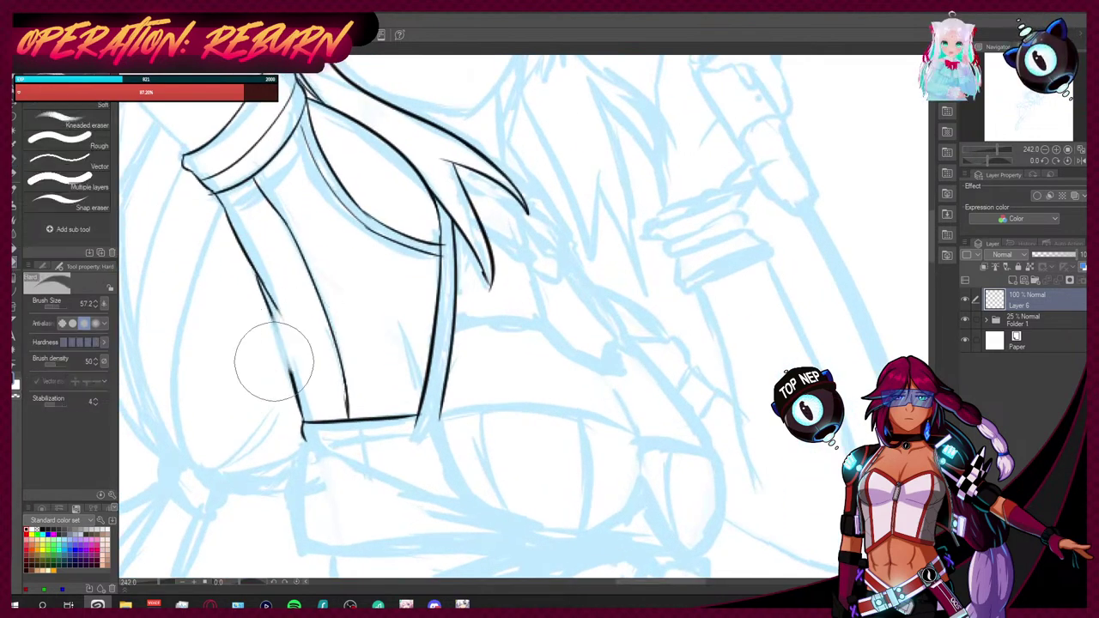
drag(63, 308, 55, 305)
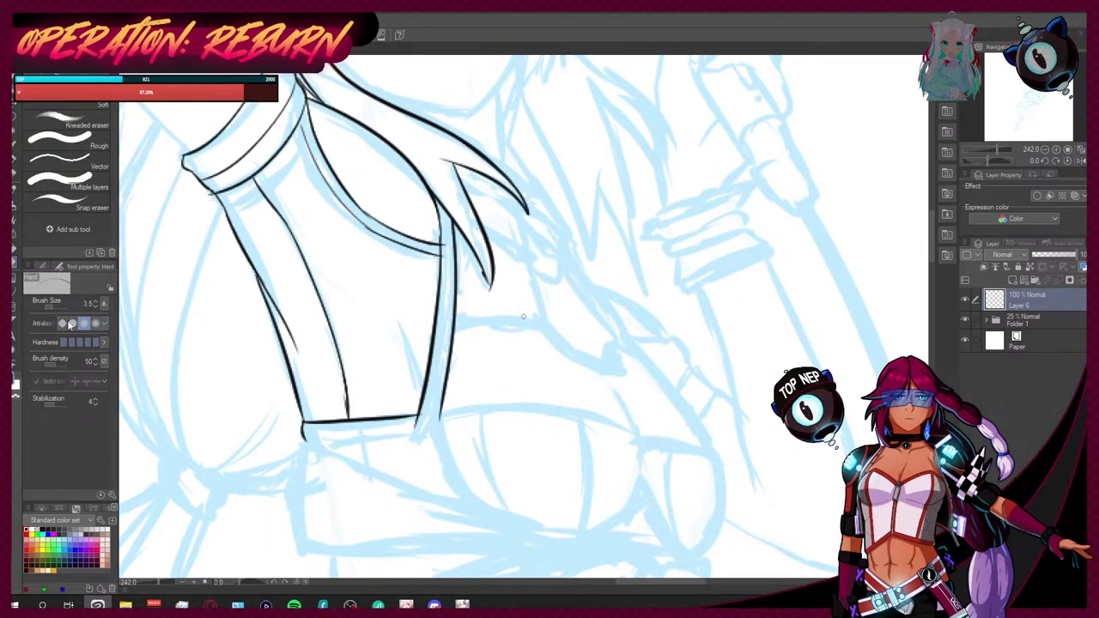
drag(297, 346, 285, 319)
key(bracketright)
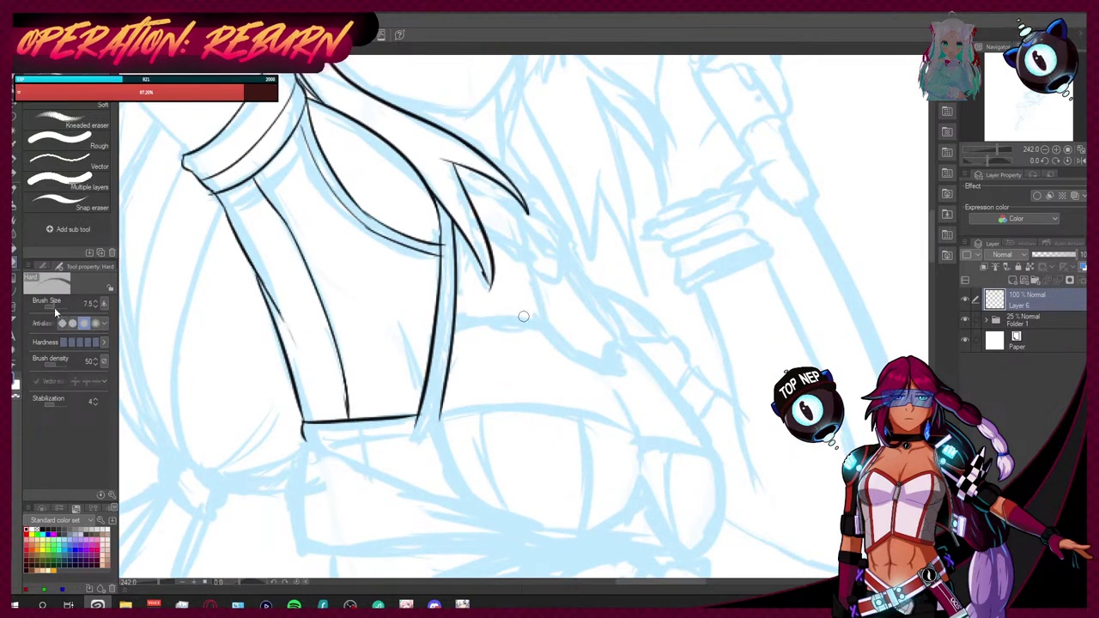
drag(276, 300, 266, 283)
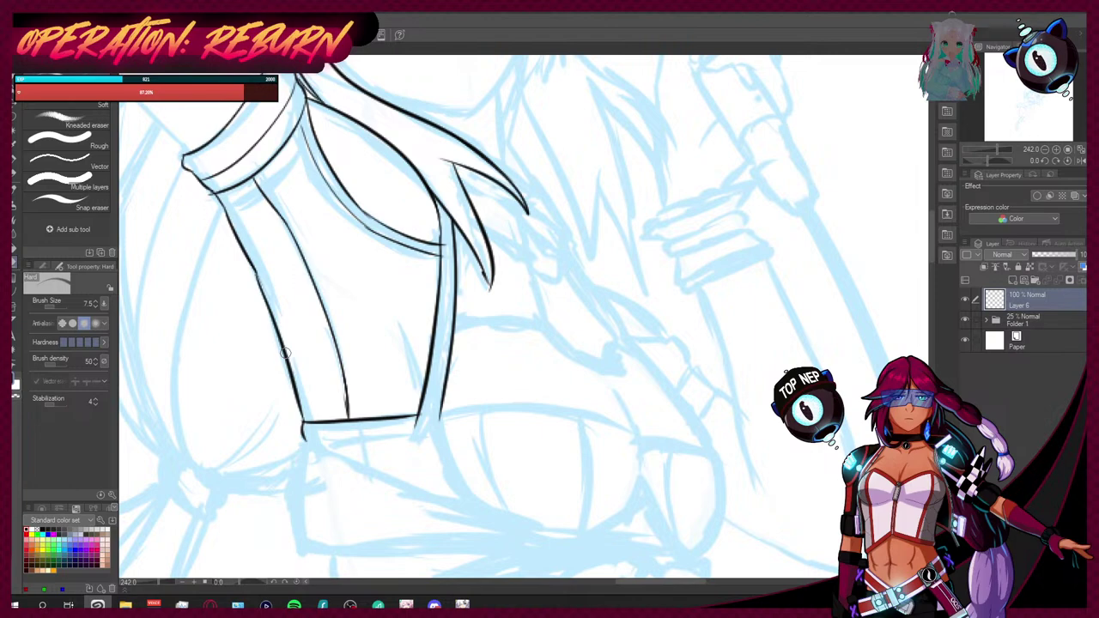
Step: Switch back to the G-pen and patch the line where the vest's outer side edge was erased
key(p)
drag(251, 266, 265, 298)
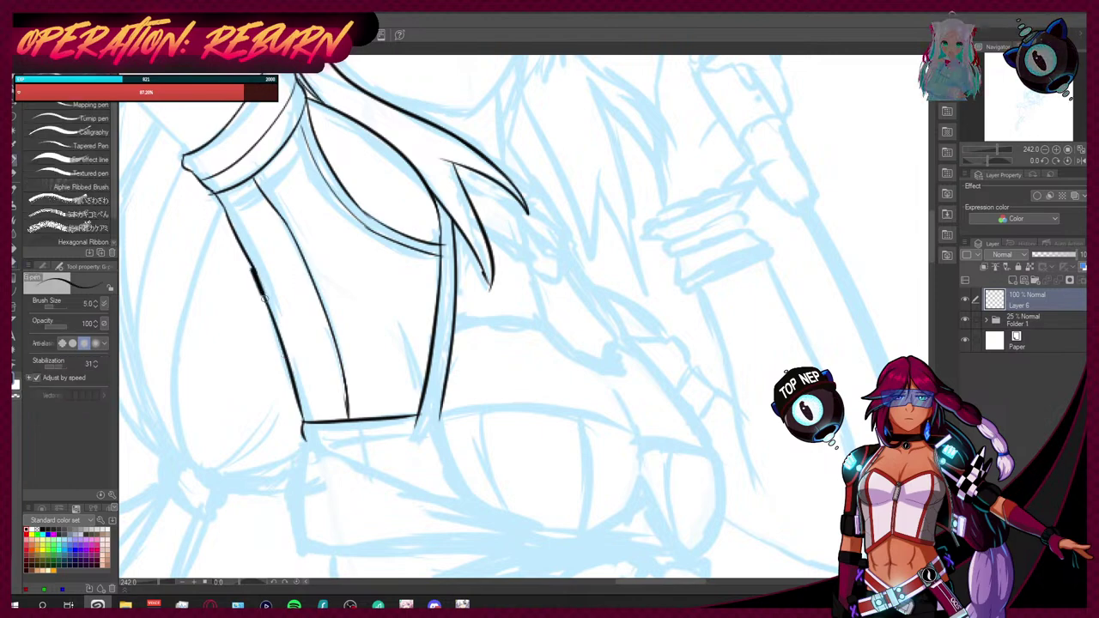
scroll(405, 277, down, 5)
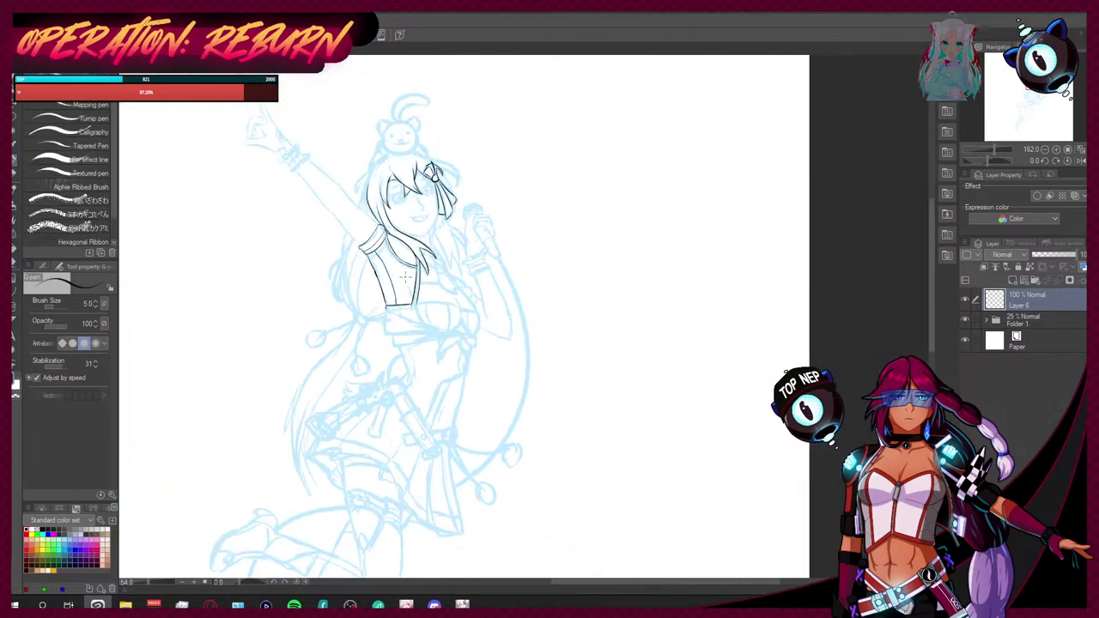
scroll(405, 276, down, 1)
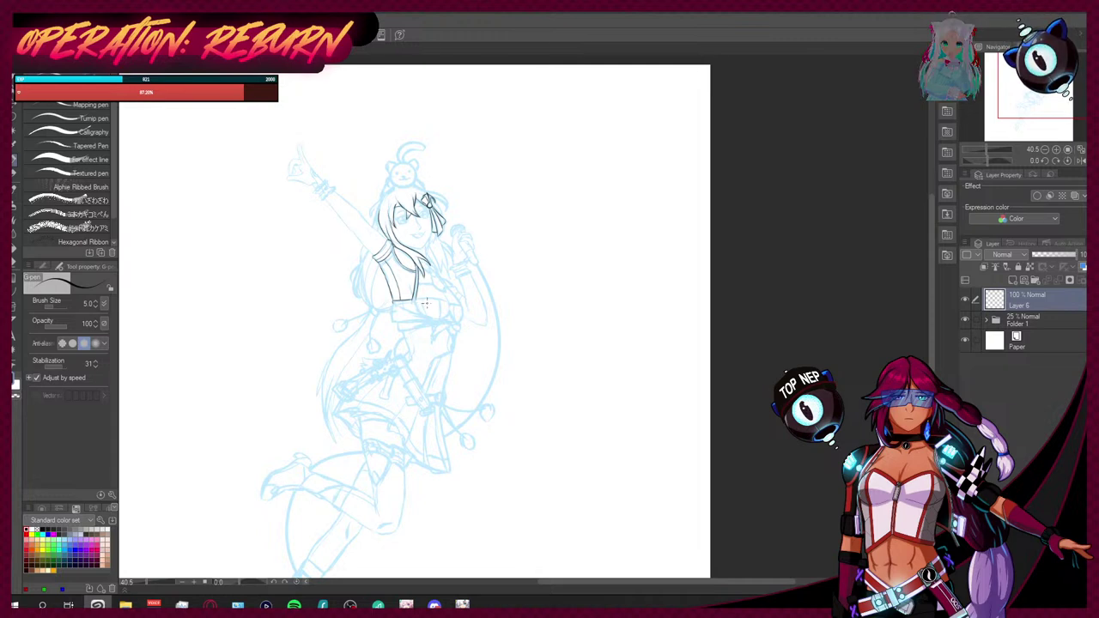
Step: Switch to the Hard eraser and clean up the stray line ends where the vest's neckline trim meets its front edge
scroll(419, 302, up, 1)
scroll(416, 302, up, 5)
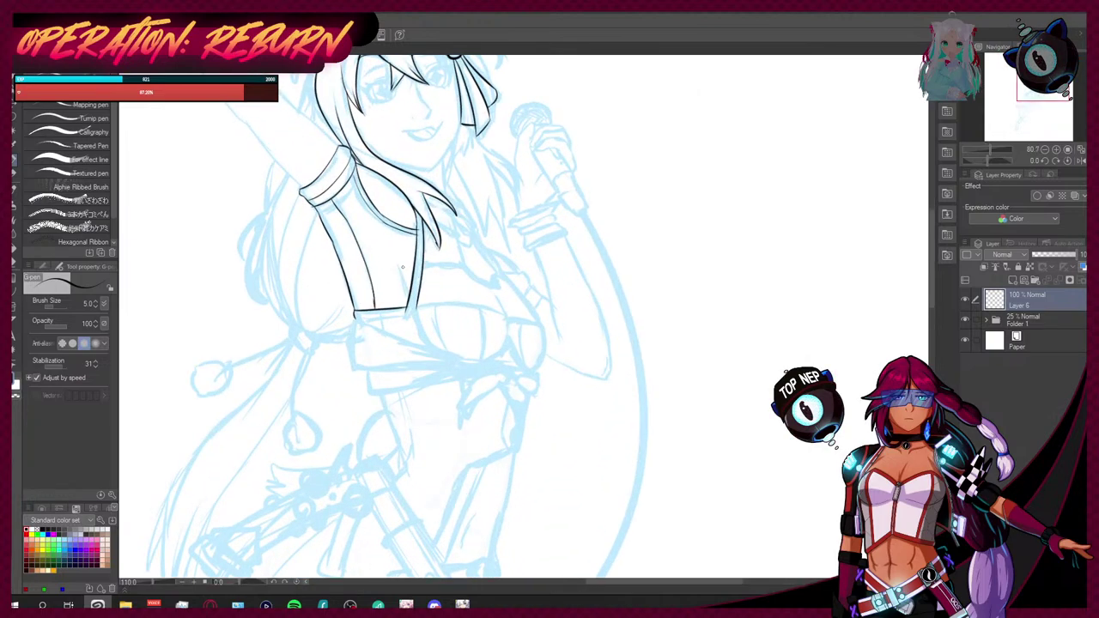
scroll(406, 304, up, 3)
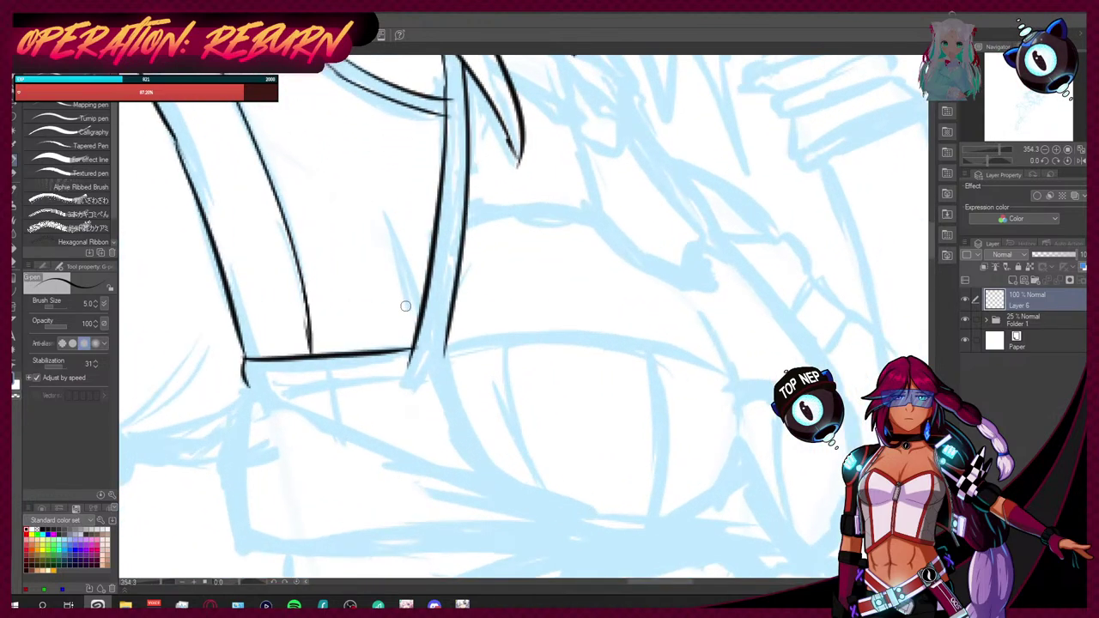
click(13, 268)
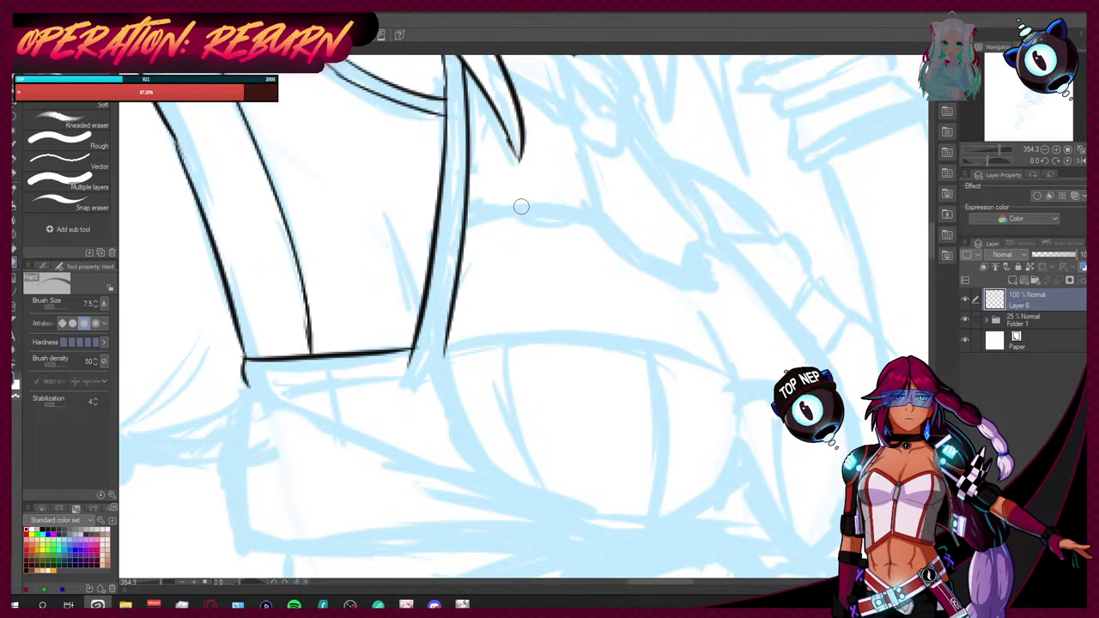
scroll(485, 202, down, 6)
scroll(490, 200, up, 4)
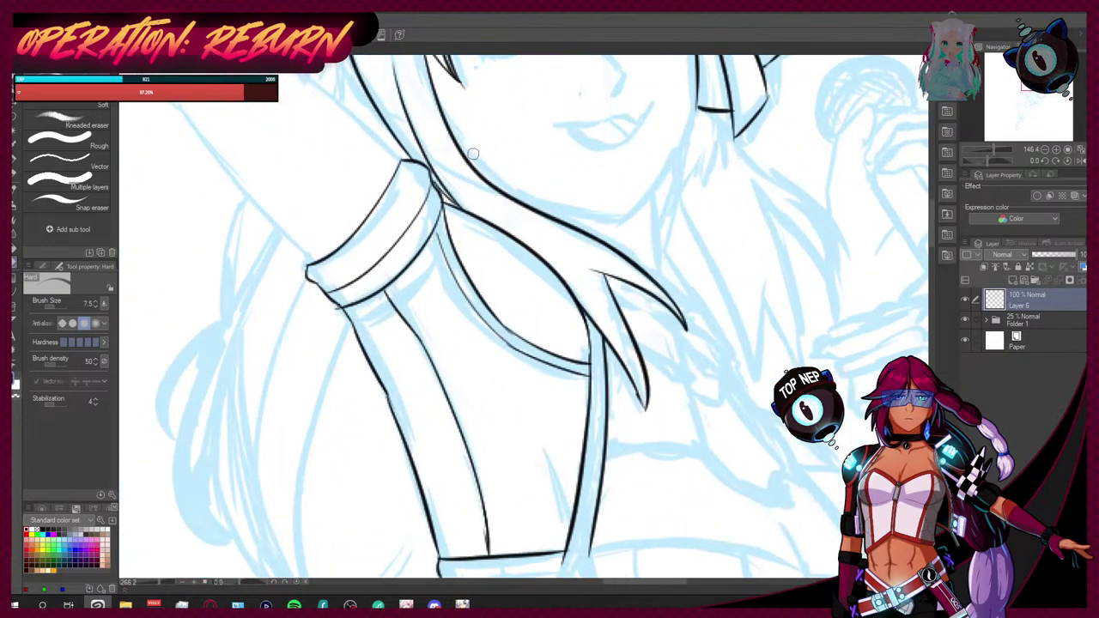
scroll(472, 154, up, 3)
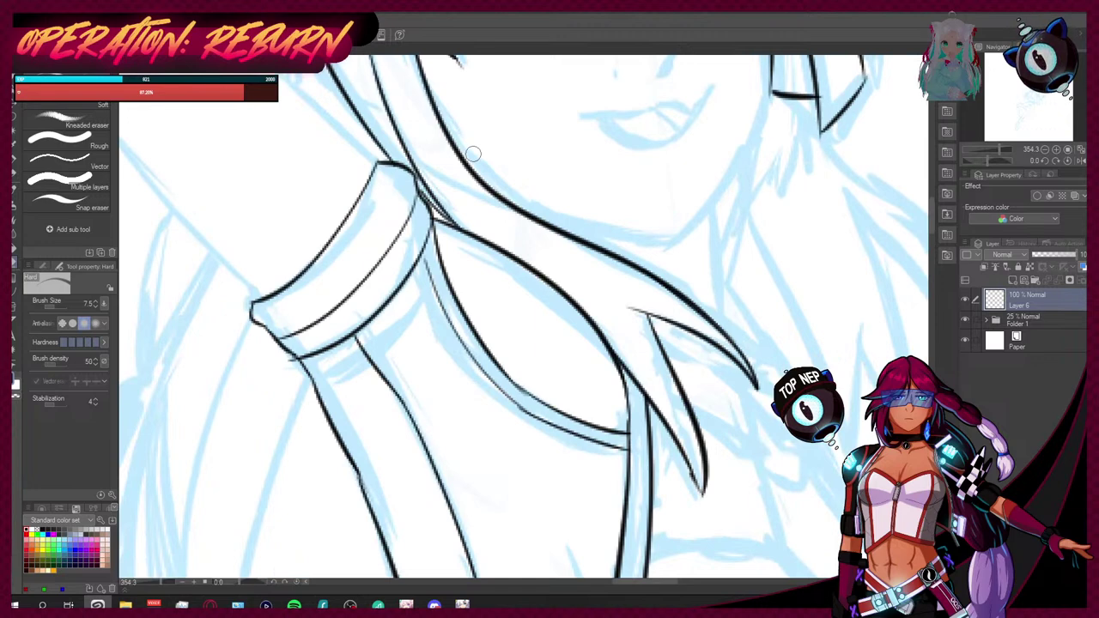
Step: Extend and thicken the outer curve of the hair ribbon's far loop with the G-pen
key(p)
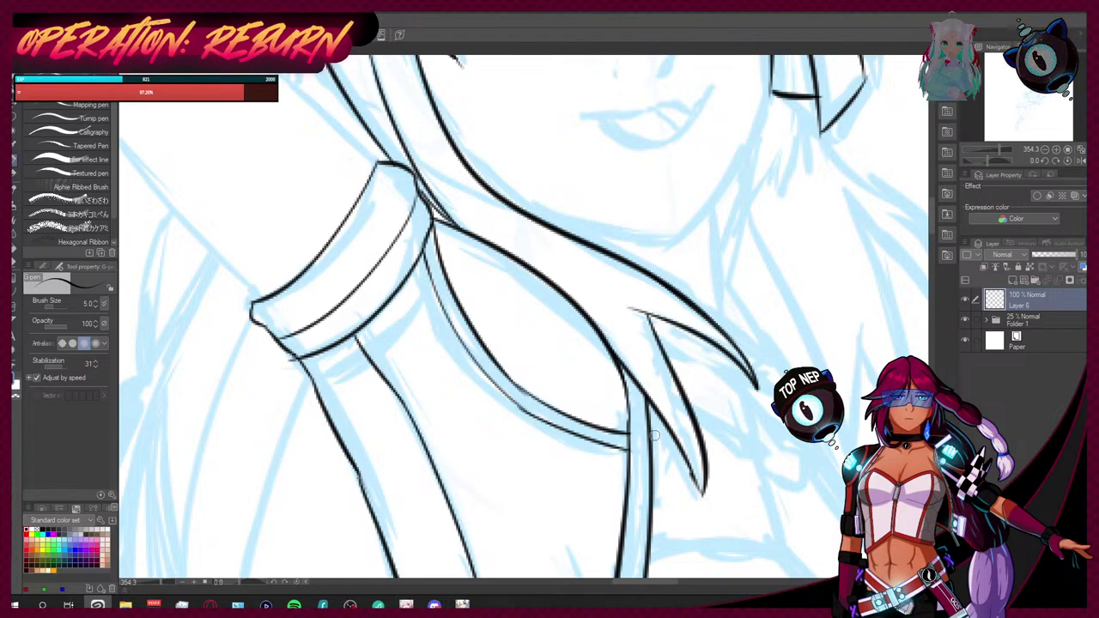
scroll(654, 436, down, 8)
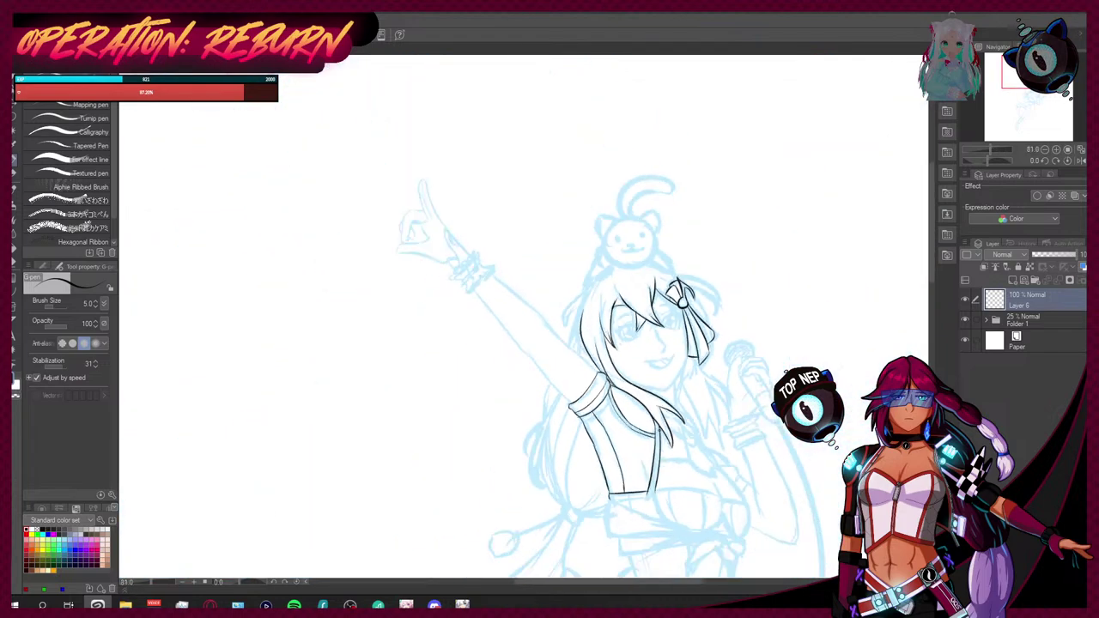
scroll(931, 280, down, 4)
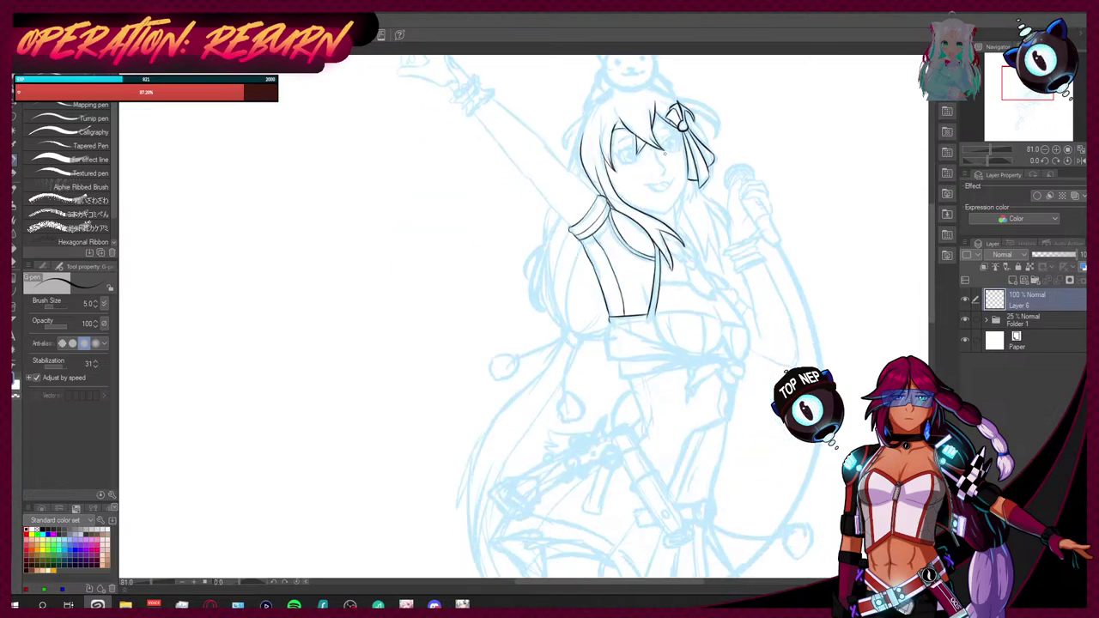
scroll(689, 103, up, 8)
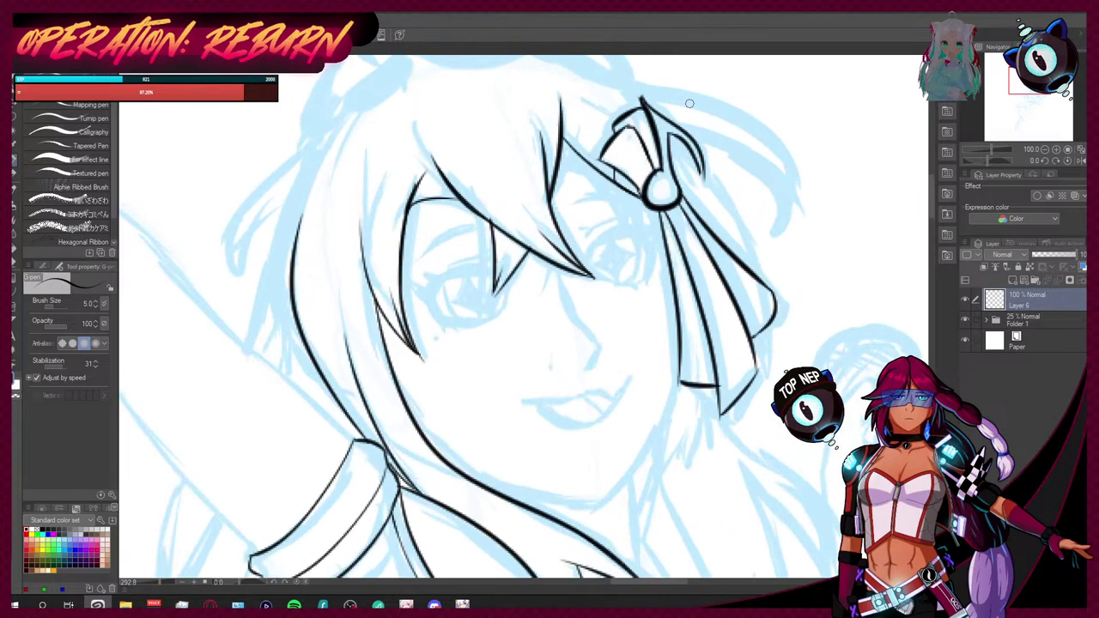
key(e)
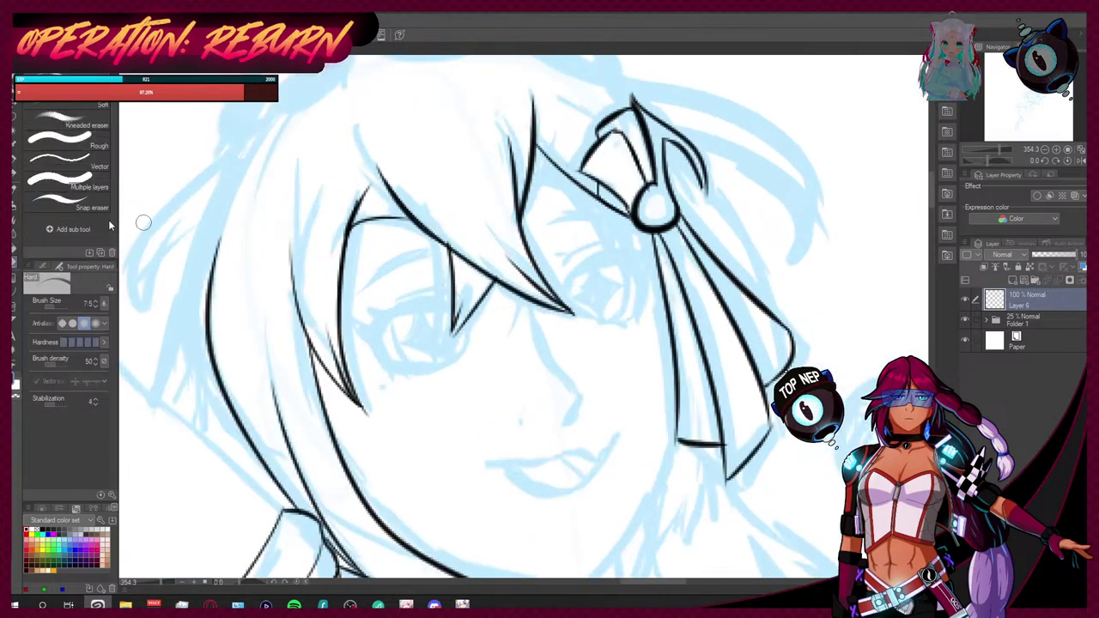
click(15, 158)
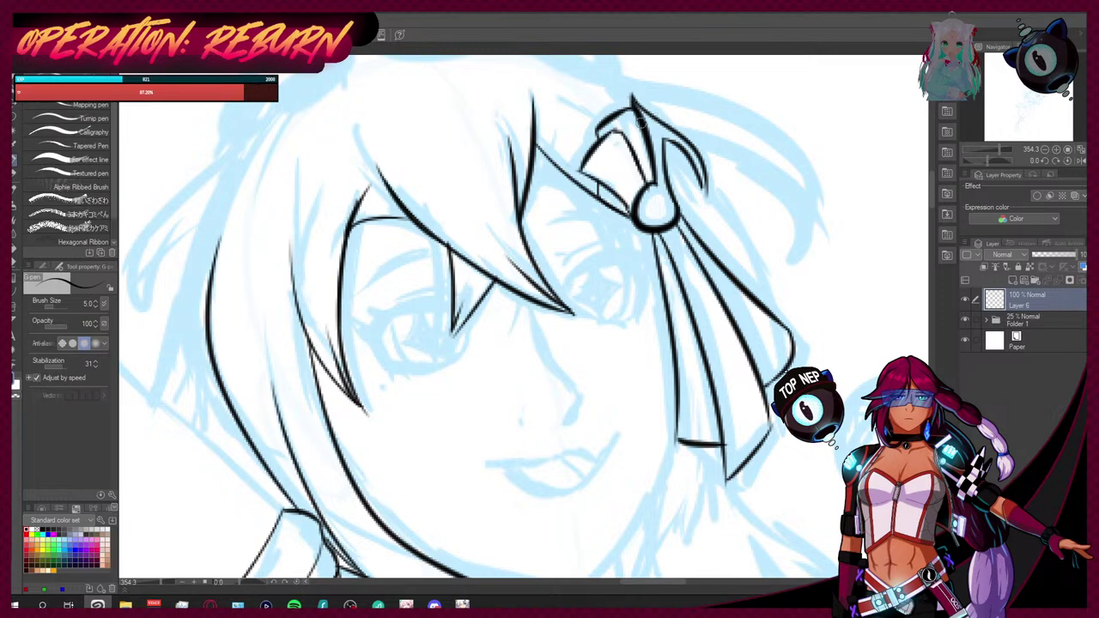
mouse_move(695, 176)
mouse_down()
mouse_move(709, 208)
mouse_move(701, 161)
mouse_move(709, 208)
mouse_move(698, 171)
mouse_up()
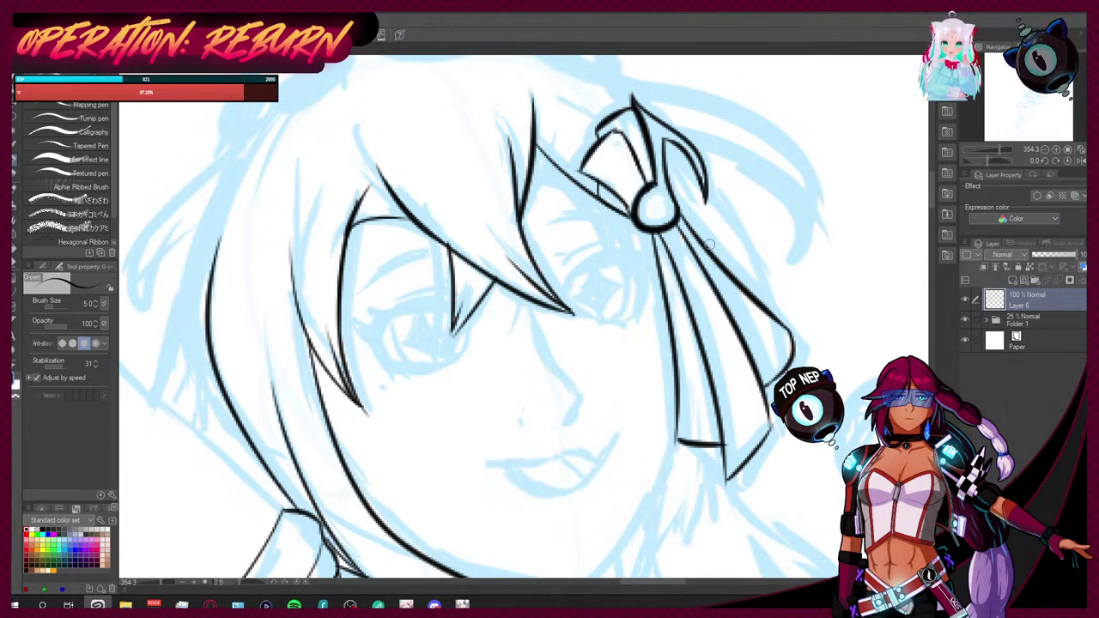
click(15, 261)
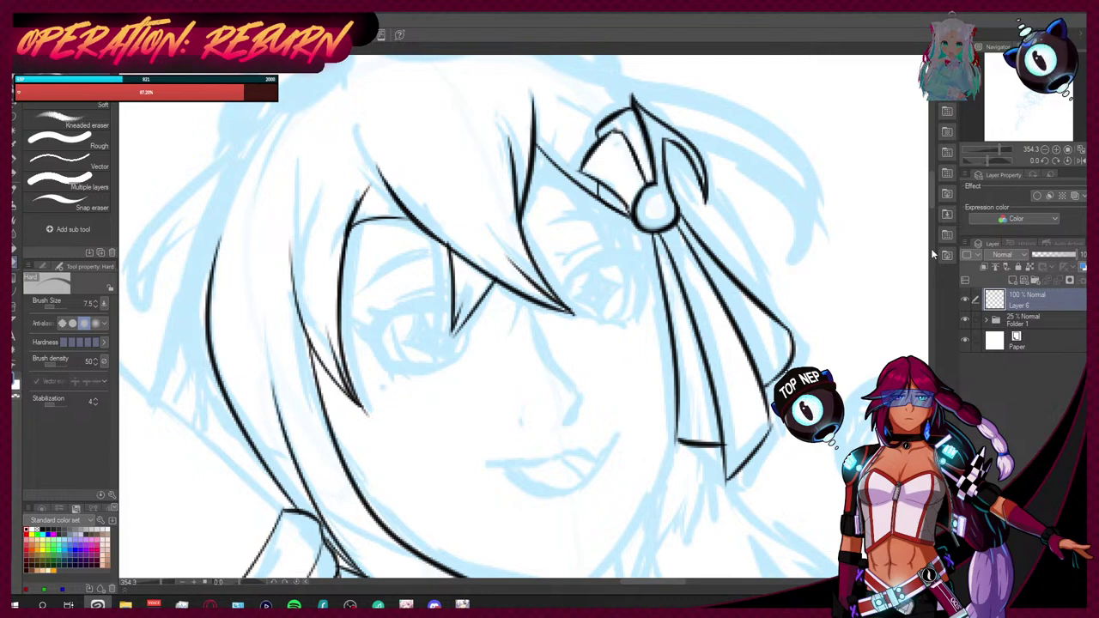
Step: Ink the outer side, lower edge and diagonal upper edge of the sash below the vest's hem with the G-pen
scroll(898, 210, up, 5)
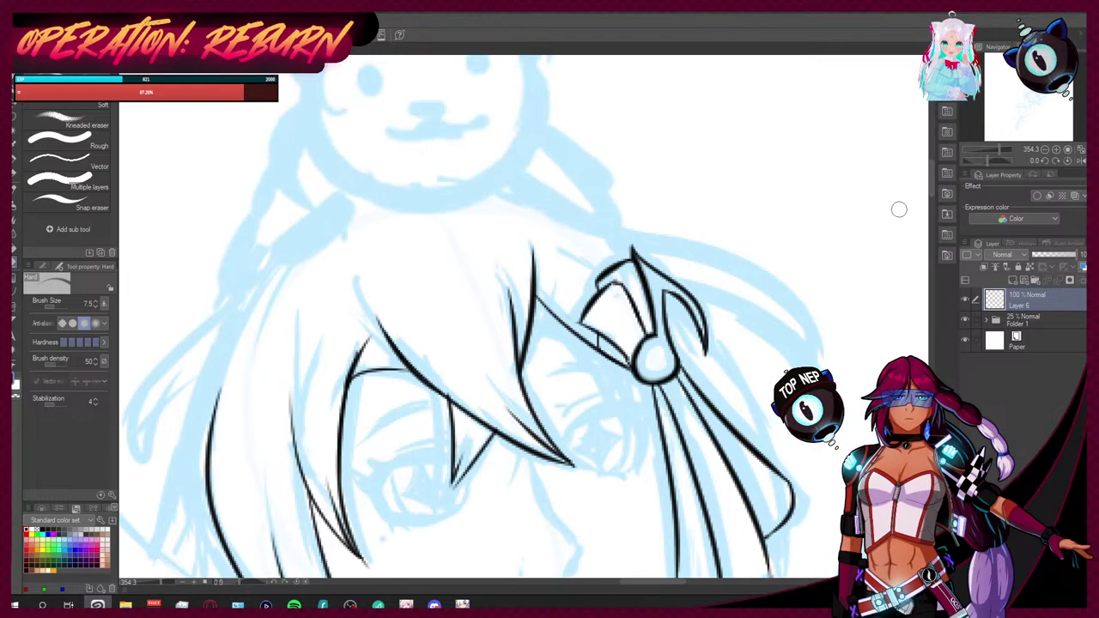
scroll(653, 183, down, 2)
scroll(653, 183, down, 3)
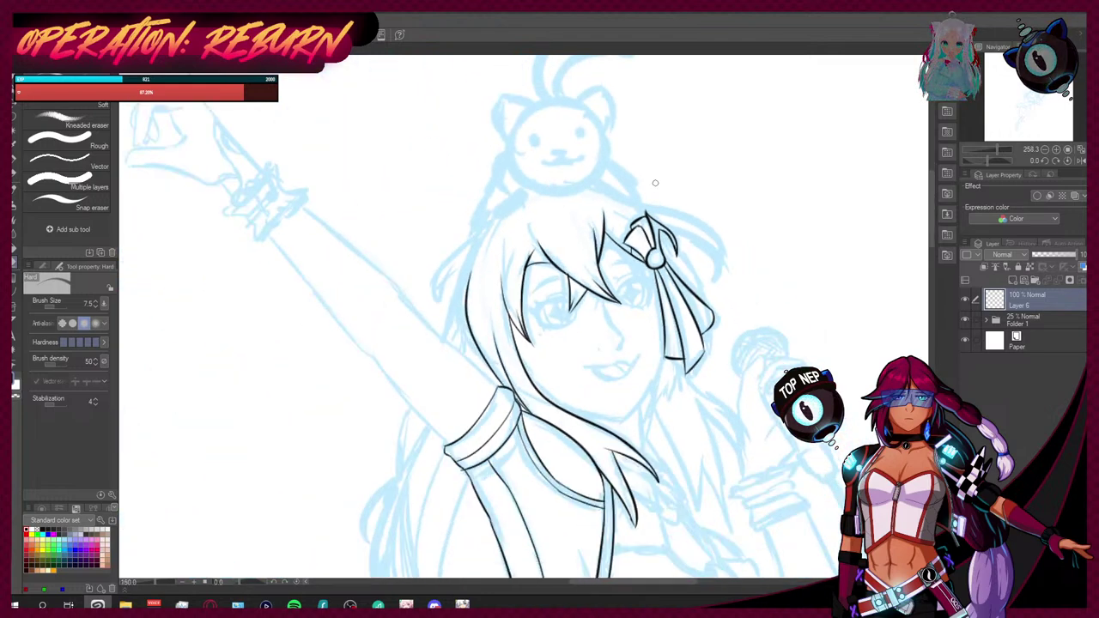
scroll(716, 307, down, 2)
scroll(717, 306, up, 4)
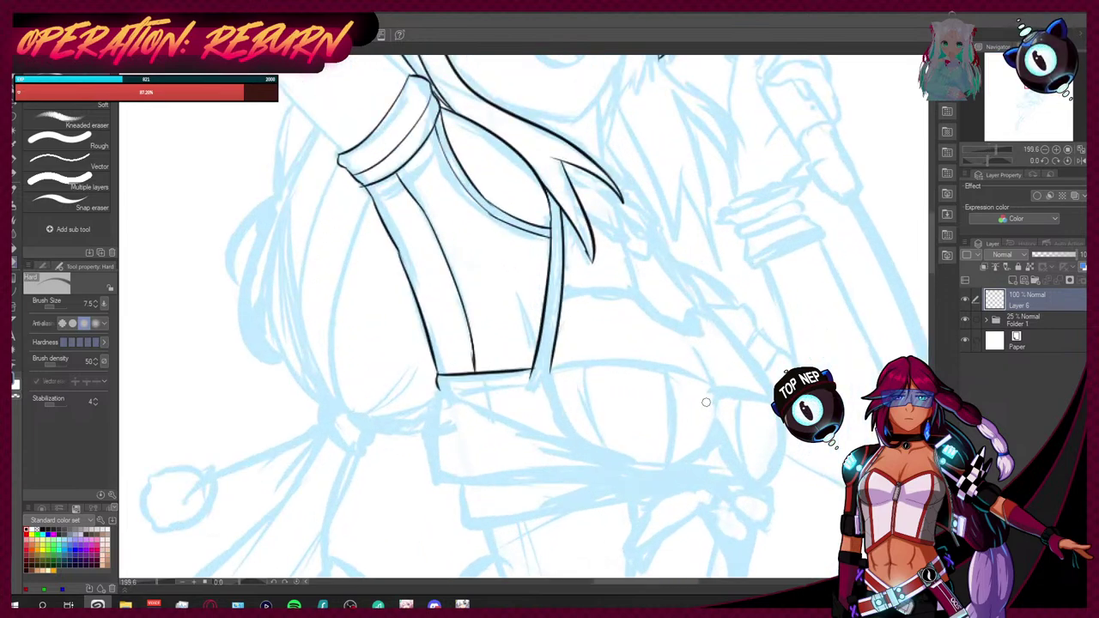
key(p)
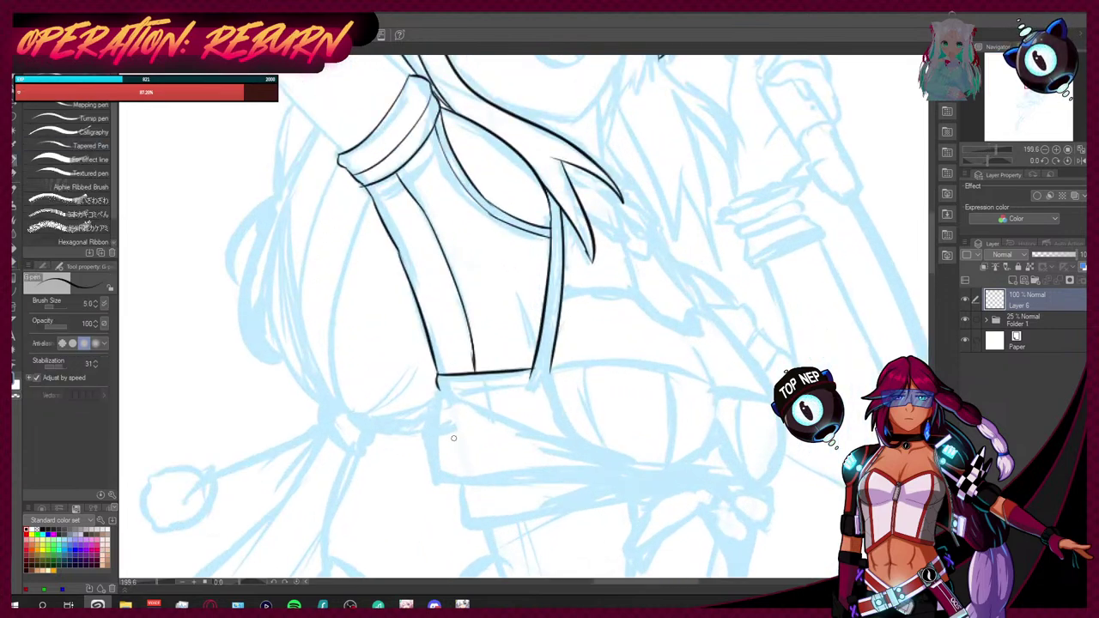
mouse_move(436, 392)
mouse_down()
mouse_move(435, 459)
mouse_move(431, 437)
mouse_move(448, 484)
mouse_up()
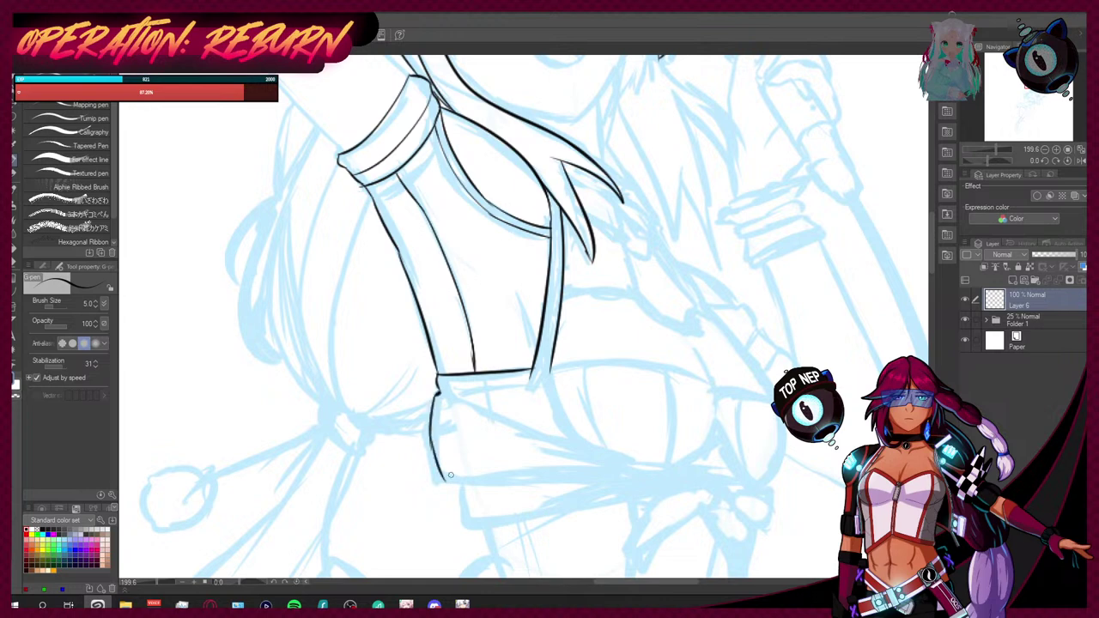
key(ctrl+z)
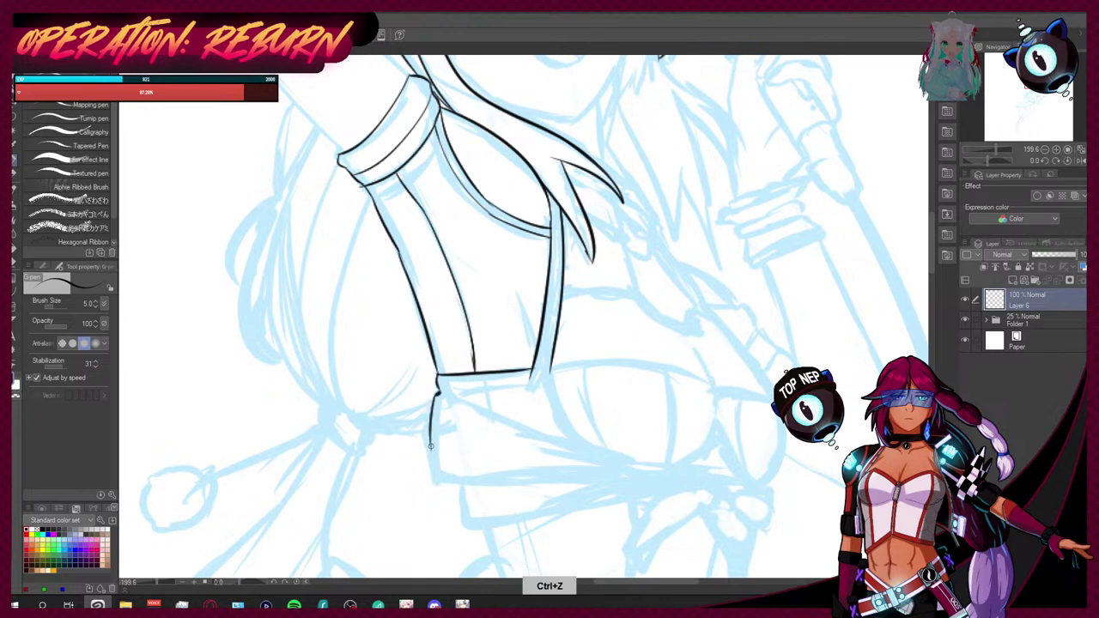
mouse_move(430, 439)
mouse_down()
mouse_move(447, 475)
mouse_move(601, 481)
mouse_up()
drag(438, 393, 599, 453)
key(ctrl+z)
drag(438, 393, 649, 467)
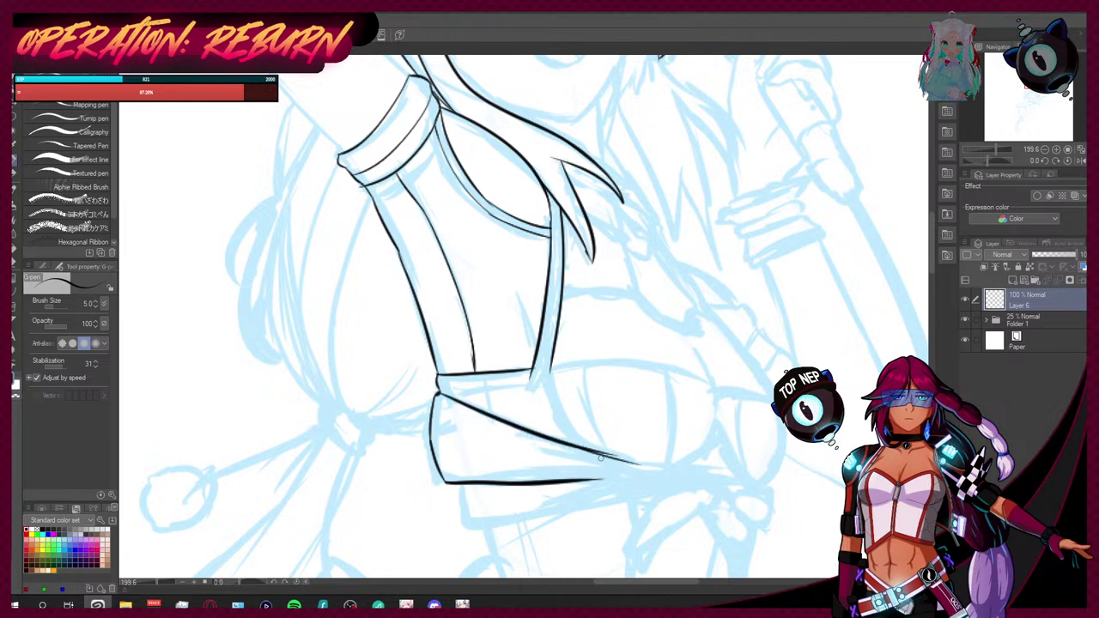
Step: Ink the hem band's lower line and the vest's front strip curving down to the sash, erasing the overlap at their junction
mouse_move(439, 389)
mouse_down()
mouse_move(552, 371)
mouse_move(582, 446)
mouse_up()
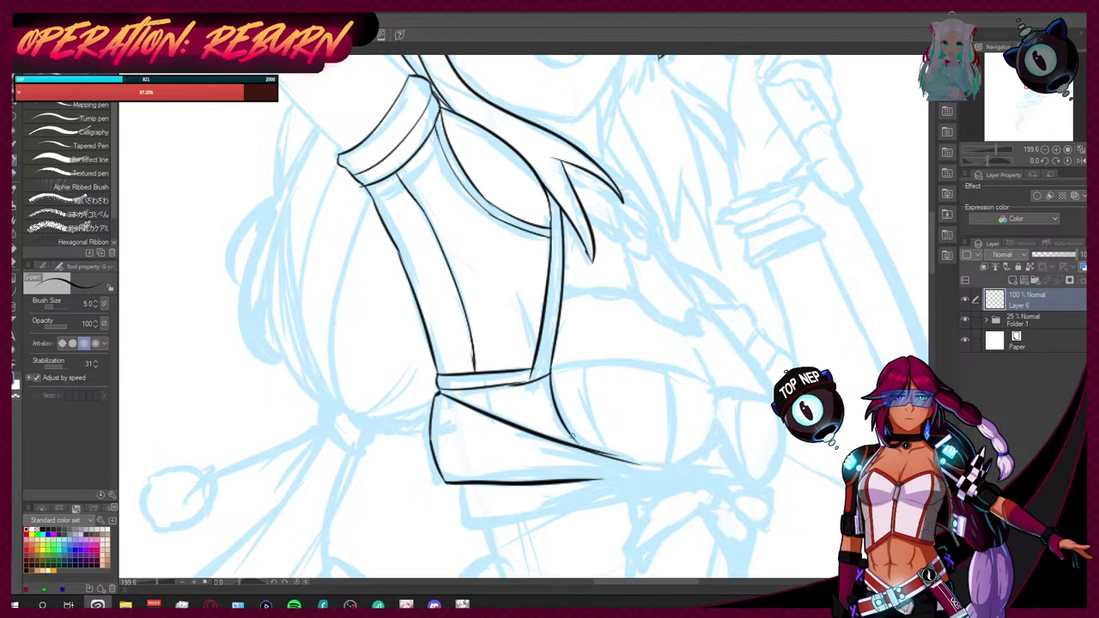
drag(528, 378, 568, 446)
click(15, 272)
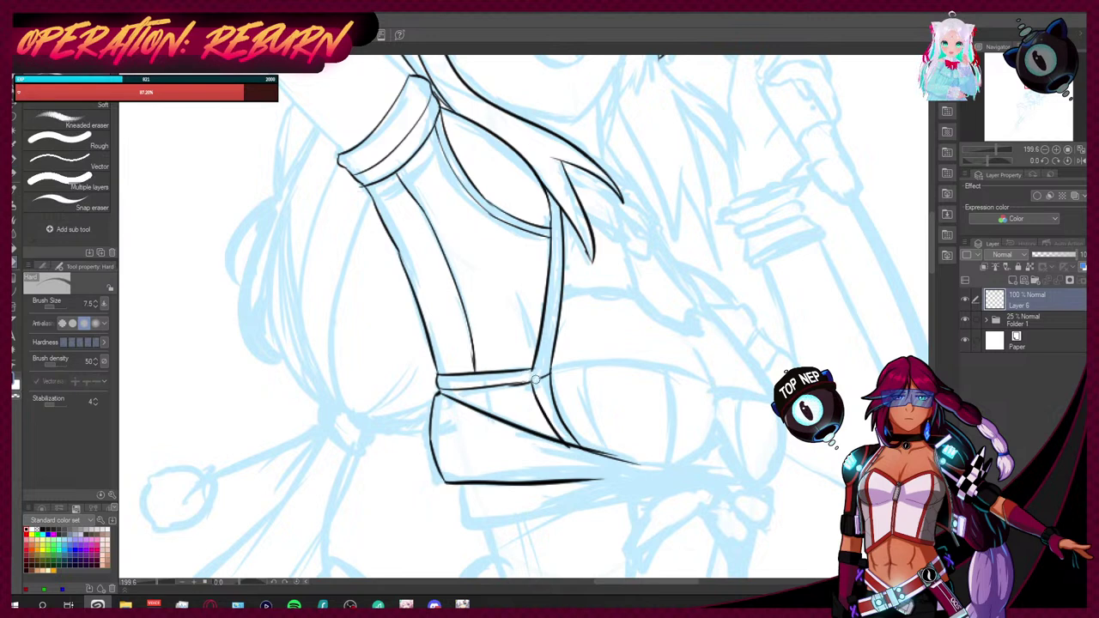
drag(536, 377, 516, 386)
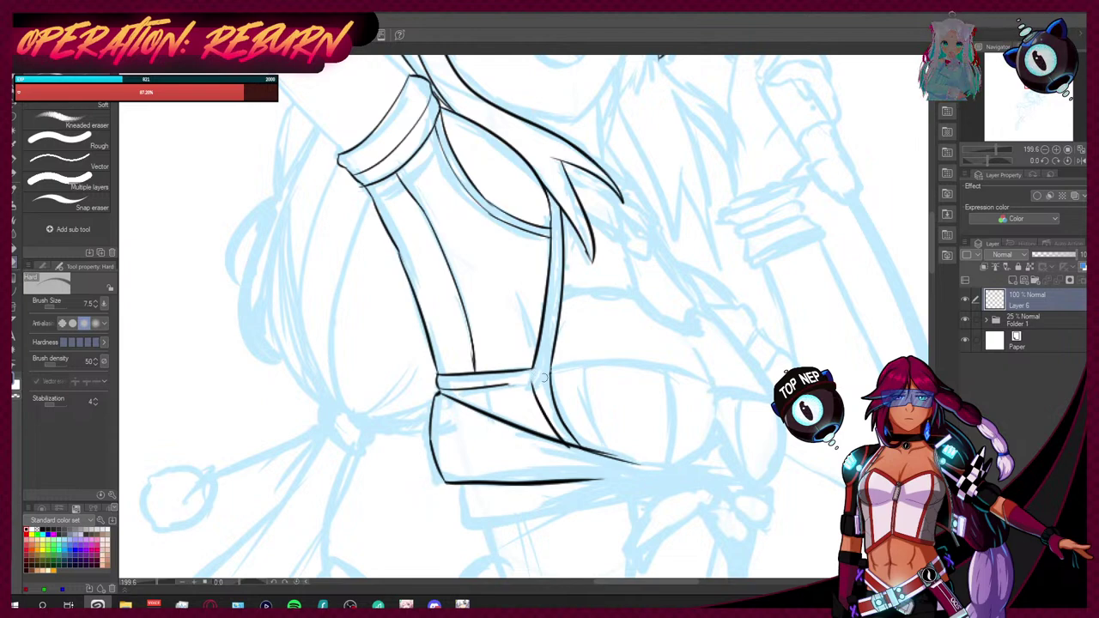
Step: Redraw the hem band's lower line up to the front strip and add a short seam line between band and sash
scroll(515, 384, up, 2)
scroll(514, 383, up, 2)
click(19, 166)
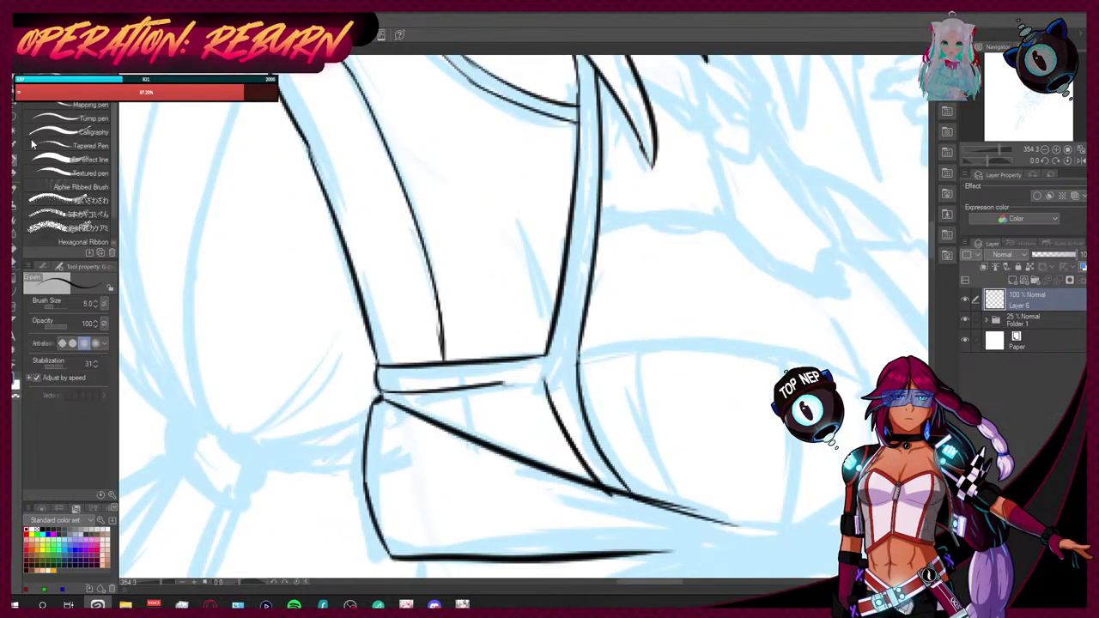
drag(498, 384, 549, 381)
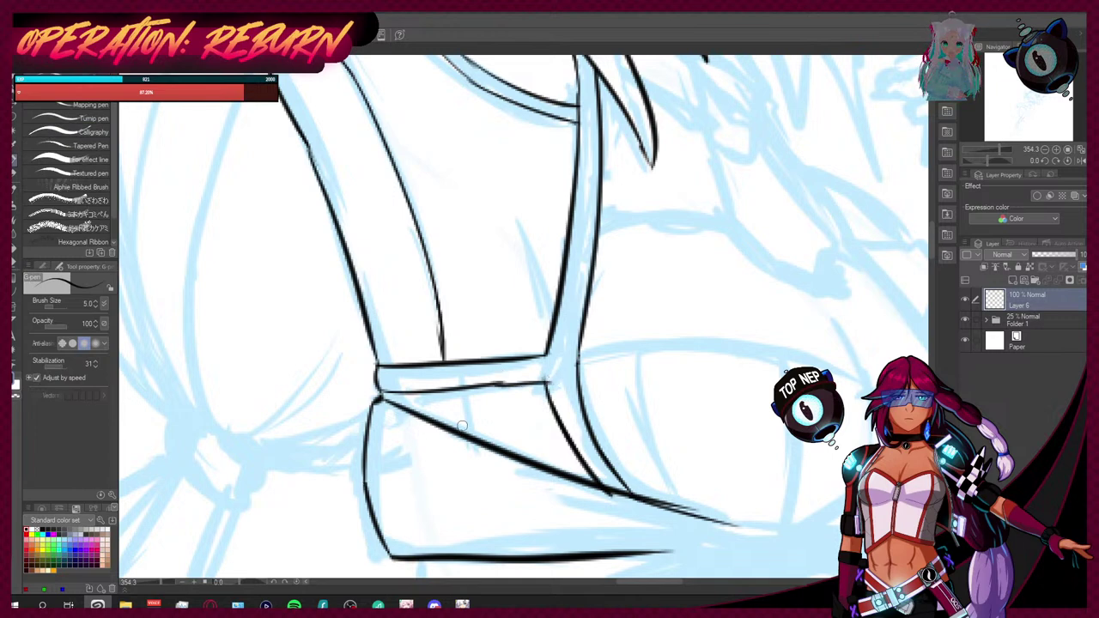
drag(453, 398, 463, 436)
Step: Trim the overlap at the hem band's front corner and join both edges of the front strip across it with the G-pen
key(e)
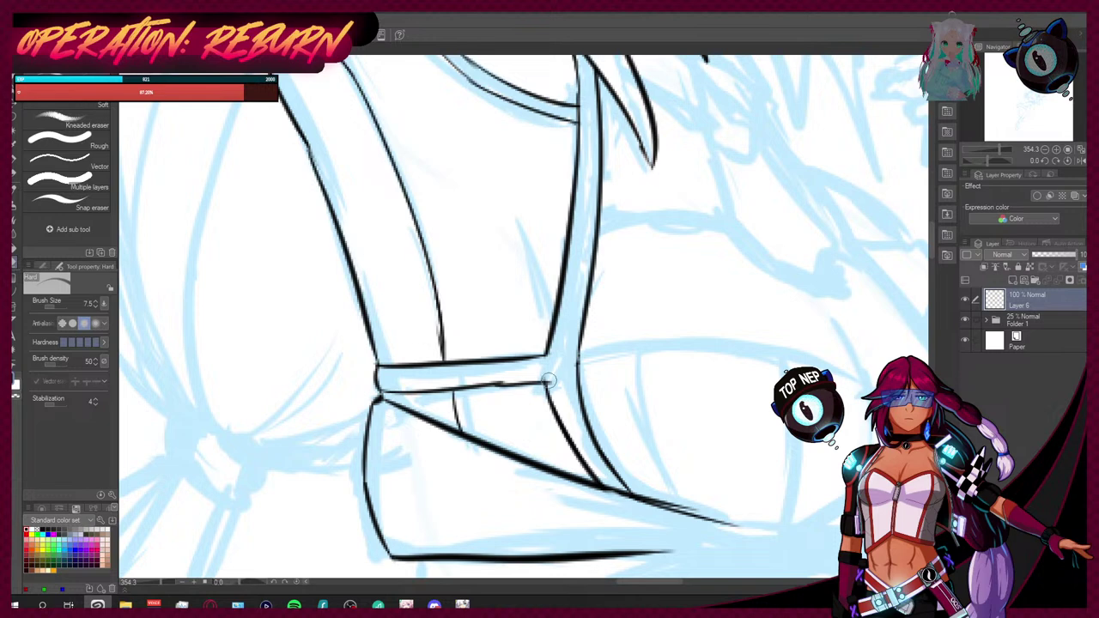
key(p)
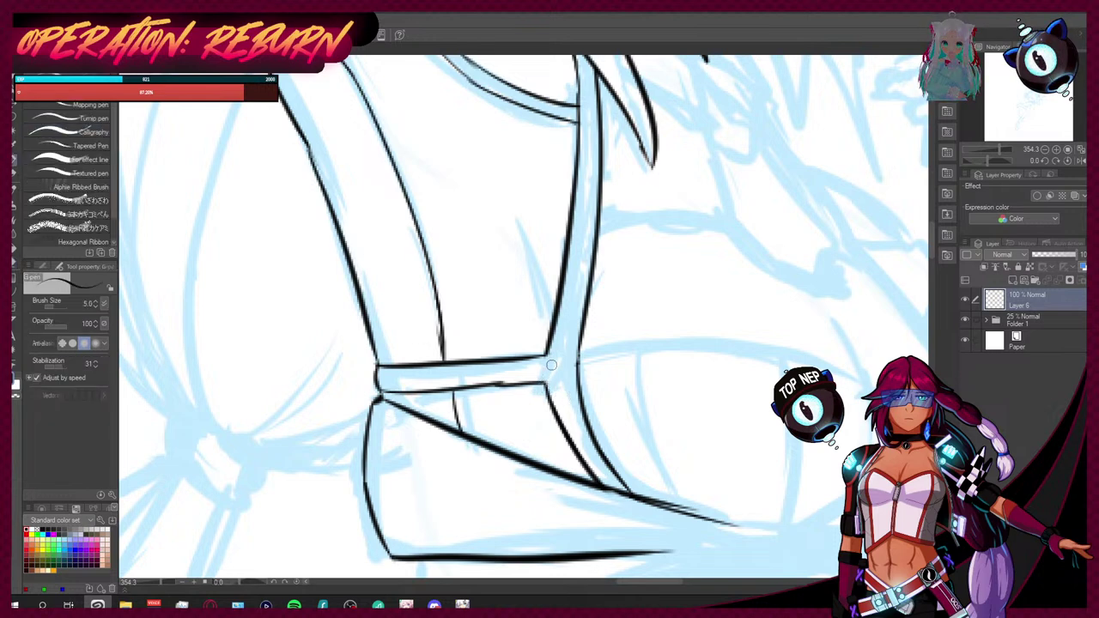
drag(544, 360, 551, 394)
drag(580, 342, 578, 384)
Step: Erase the stray line end at the lower outer corner of the armhole band
scroll(579, 389, down, 8)
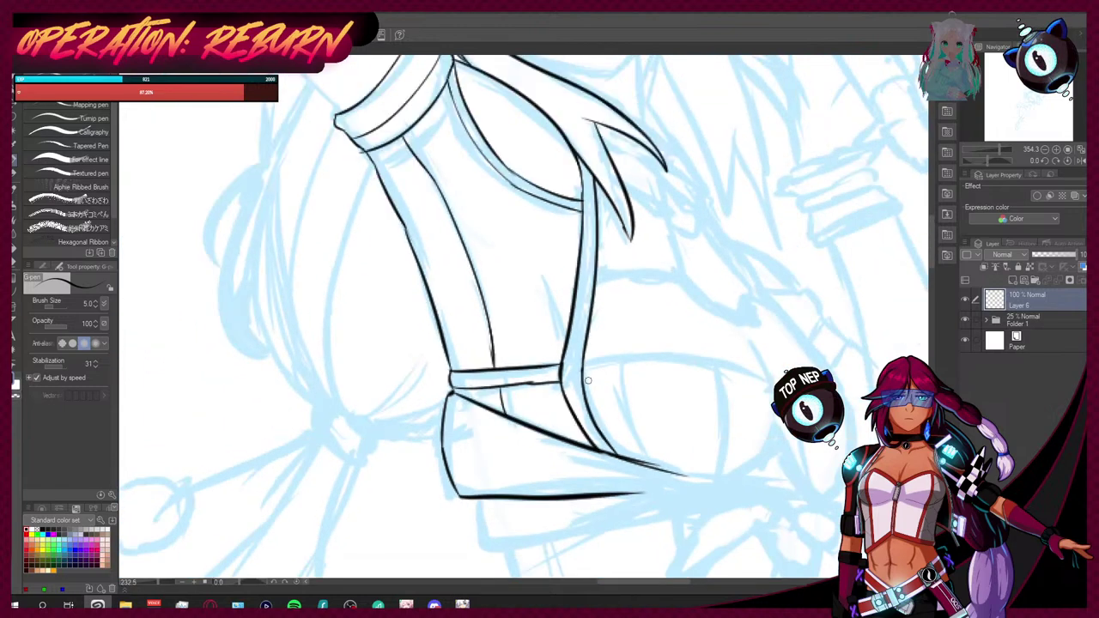
scroll(517, 277, up, 7)
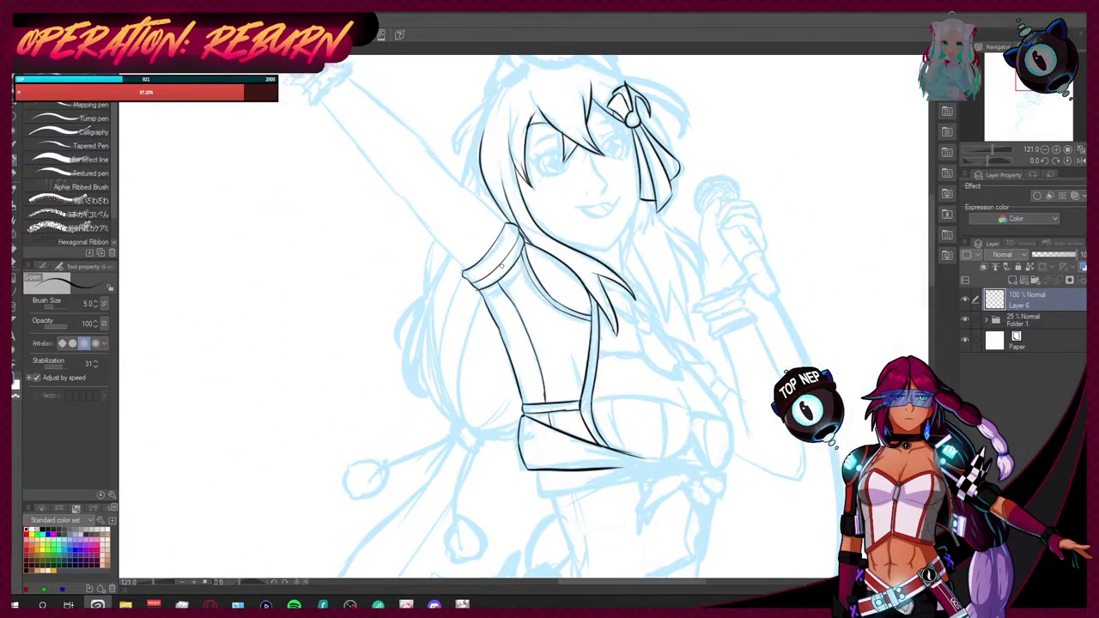
click(14, 278)
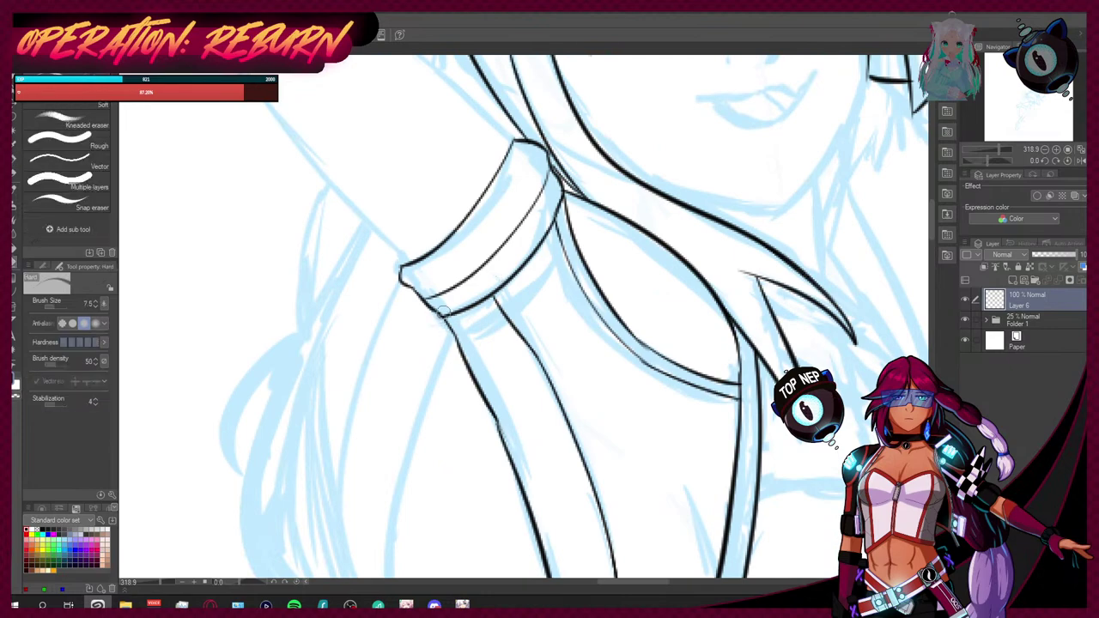
scroll(445, 310, down, 7)
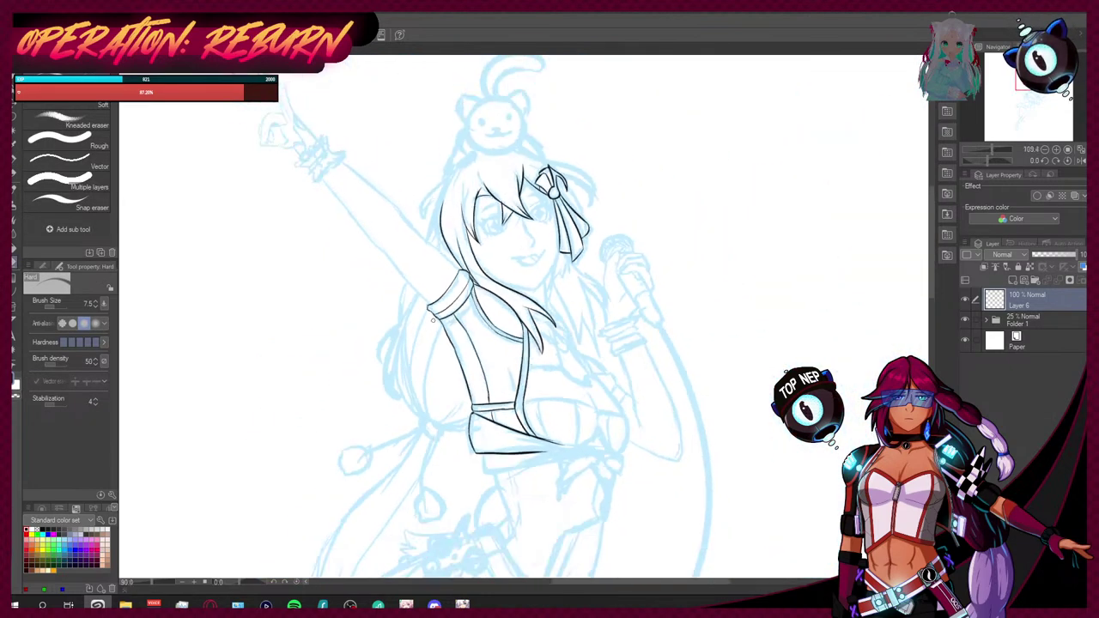
Step: Erase the doubled line along the tapering end of the sash's upper edge and switch back to the G-pen
scroll(518, 402, up, 5)
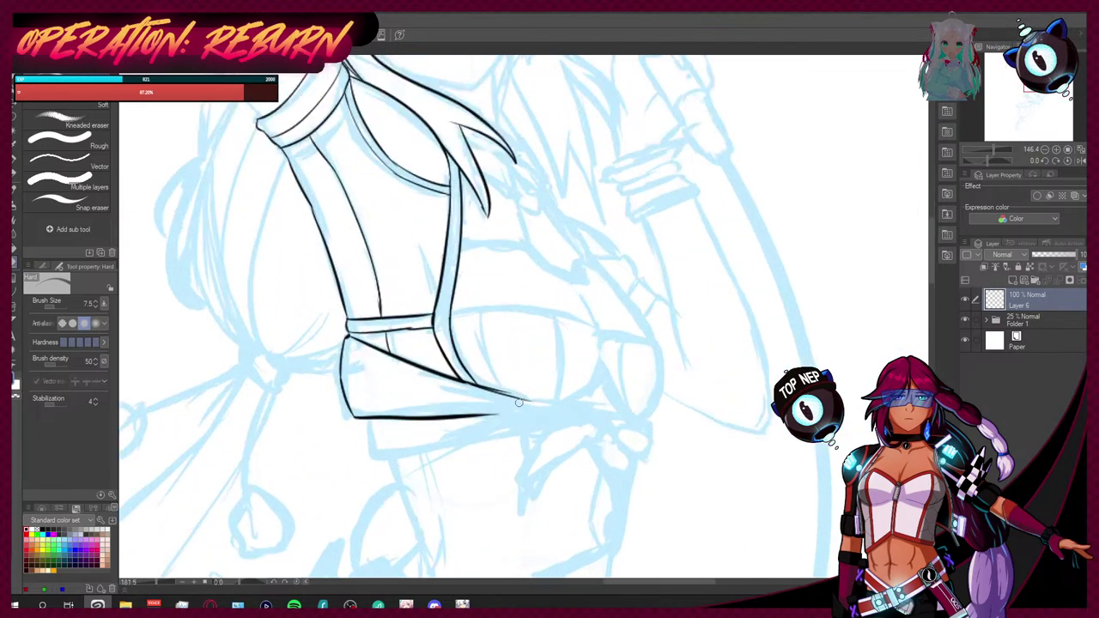
scroll(519, 402, up, 4)
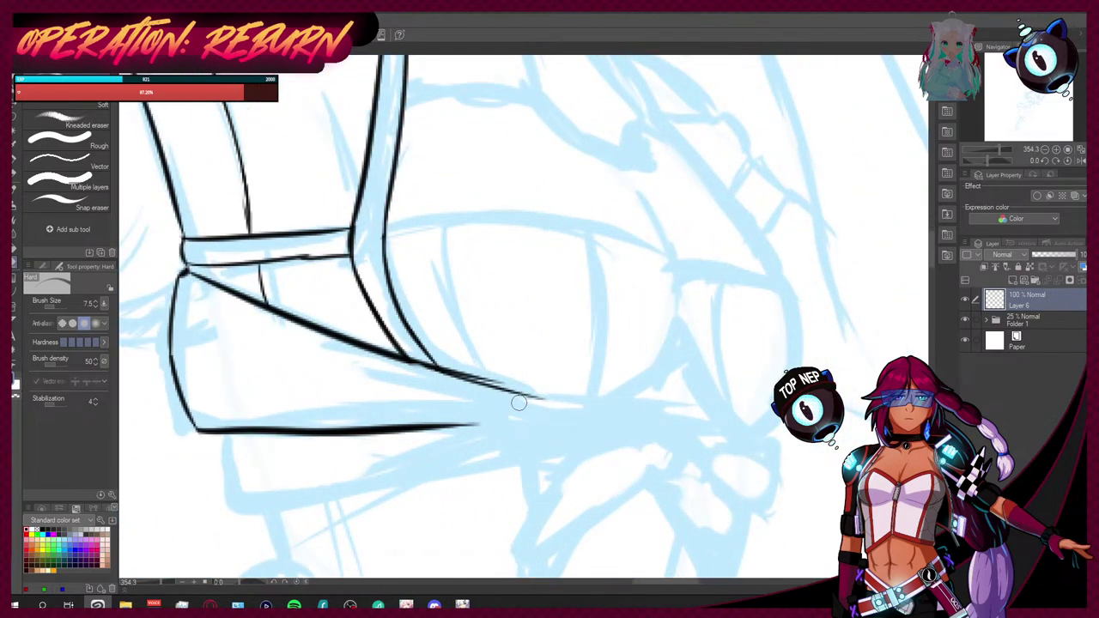
key(ctrl+z)
drag(541, 397, 450, 362)
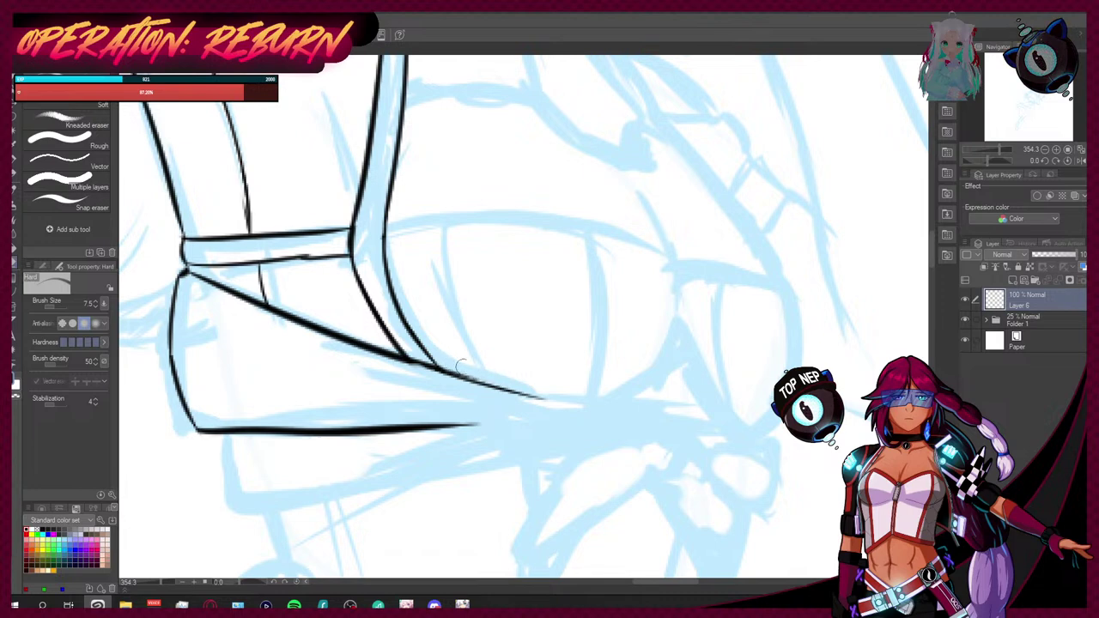
key(p)
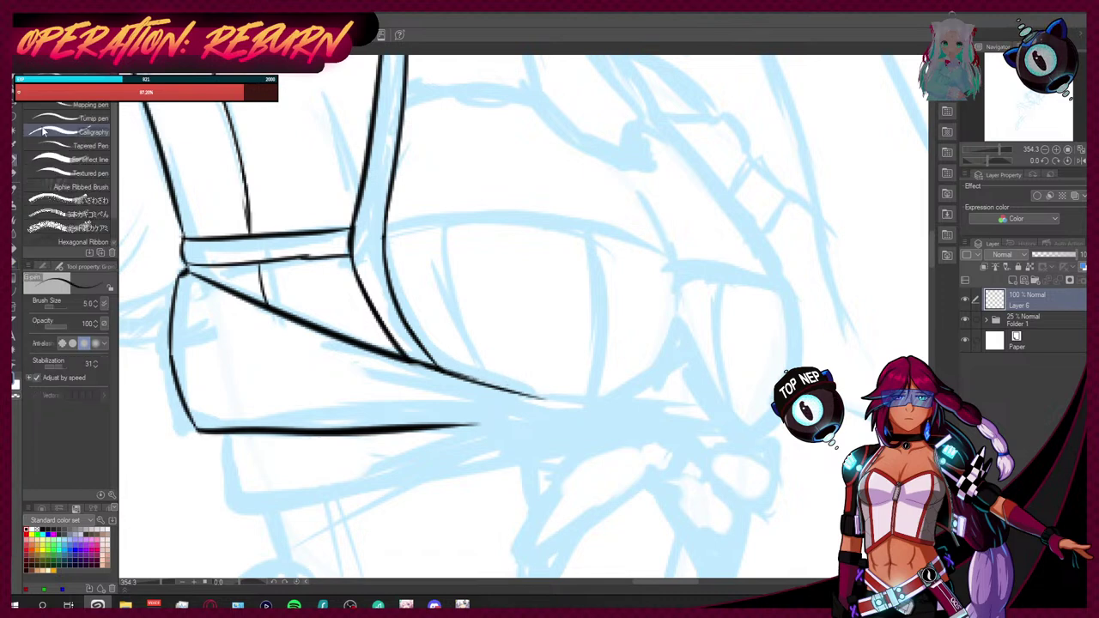
Step: Ink the lower sash fold's outer and bottom edges, plus the waist bow's round knot and two side loops
mouse_move(221, 433)
mouse_down()
mouse_move(248, 516)
mouse_move(245, 507)
mouse_move(487, 453)
mouse_up()
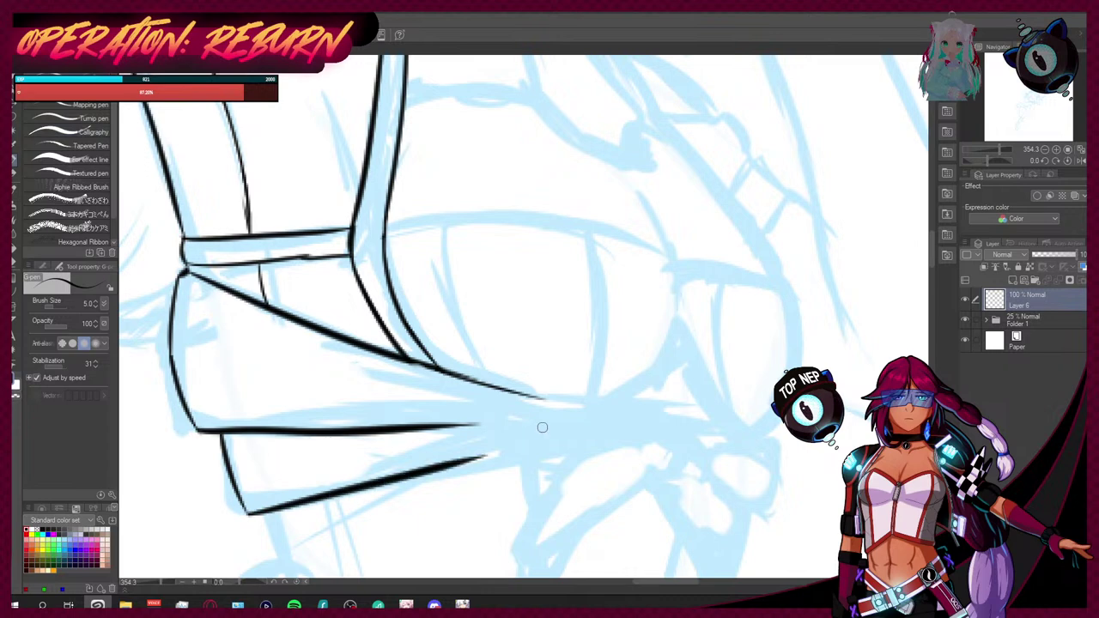
mouse_move(672, 433)
mouse_down()
mouse_move(679, 400)
mouse_move(703, 404)
mouse_move(709, 418)
mouse_move(690, 440)
mouse_move(671, 432)
mouse_move(710, 443)
mouse_up()
mouse_move(677, 402)
mouse_down()
mouse_move(633, 376)
mouse_move(592, 380)
mouse_up()
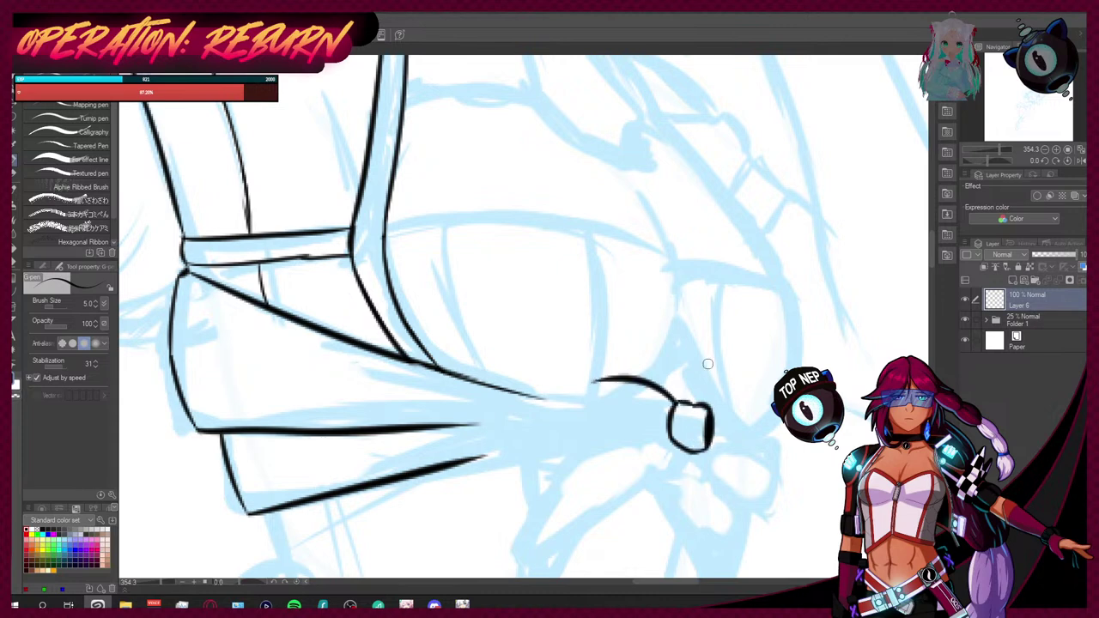
key(ctrl+z)
mouse_move(676, 405)
mouse_down()
mouse_move(616, 379)
mouse_move(592, 406)
mouse_move(601, 467)
mouse_move(674, 438)
mouse_up()
mouse_move(715, 408)
mouse_down()
mouse_move(753, 395)
mouse_move(758, 418)
mouse_move(740, 458)
mouse_move(709, 450)
mouse_move(752, 447)
mouse_move(710, 453)
mouse_move(746, 464)
mouse_move(757, 431)
mouse_up()
key(ctrl+z)
Step: Ink the bow's two notched ribbon tails below the knot and close the upper outline of its outer loop
mouse_move(687, 404)
mouse_down()
mouse_move(647, 465)
mouse_move(636, 525)
mouse_up()
key(ctrl+z)
mouse_move(666, 436)
mouse_down()
mouse_move(624, 519)
mouse_move(647, 513)
mouse_move(639, 532)
mouse_move(677, 493)
mouse_move(657, 520)
mouse_up()
drag(694, 447, 658, 521)
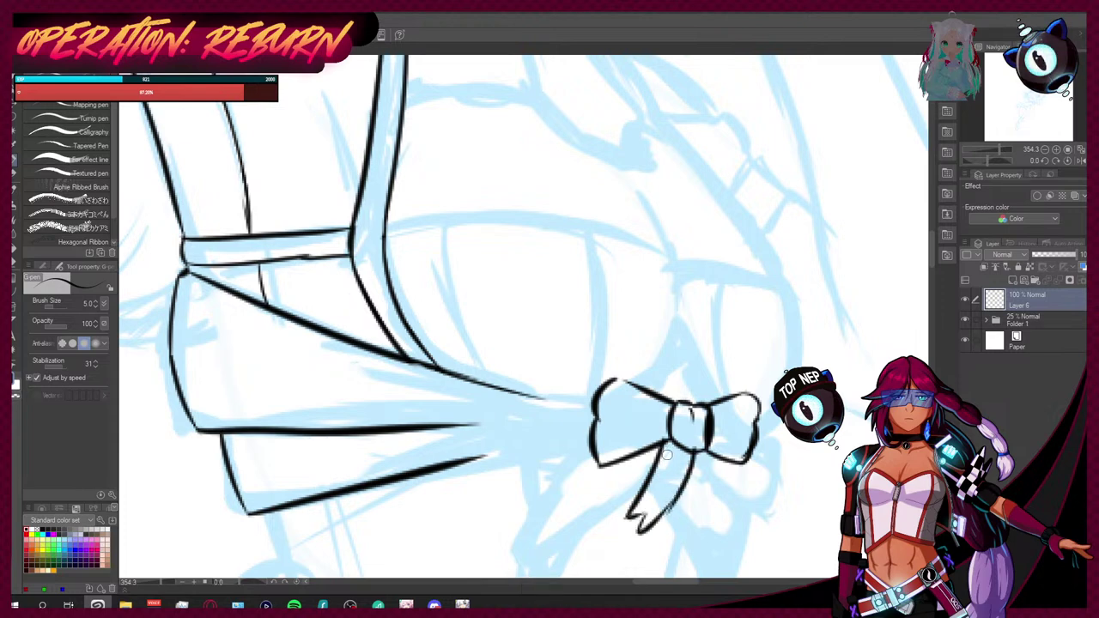
key(ctrl+z)
key(ctrl+z)
drag(639, 515, 654, 520)
drag(690, 448, 658, 509)
mouse_move(683, 471)
mouse_down()
mouse_move(644, 534)
mouse_move(657, 518)
mouse_up()
mouse_move(705, 447)
mouse_down()
mouse_move(713, 511)
mouse_move(686, 470)
mouse_move(689, 485)
mouse_move(720, 539)
mouse_move(723, 507)
mouse_move(720, 541)
mouse_move(731, 531)
mouse_move(716, 498)
mouse_up()
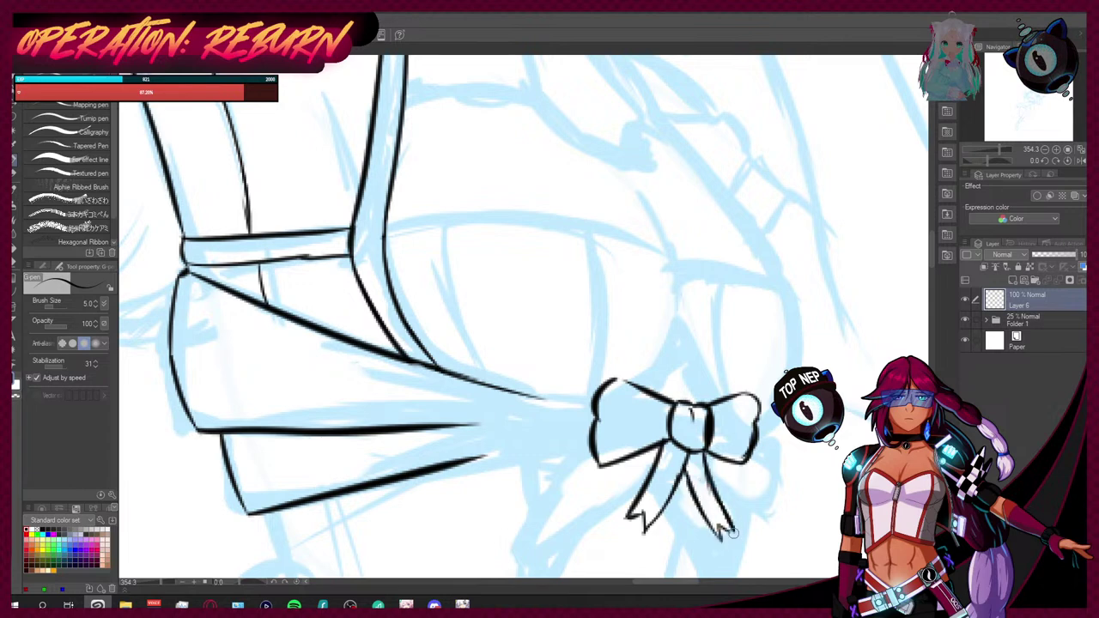
drag(596, 393, 631, 383)
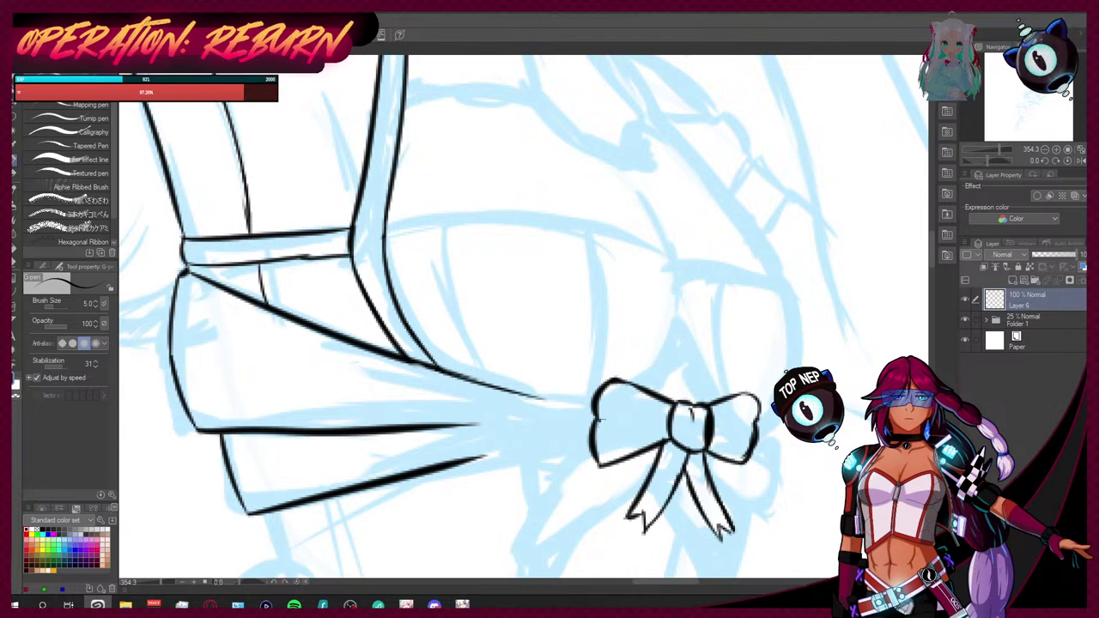
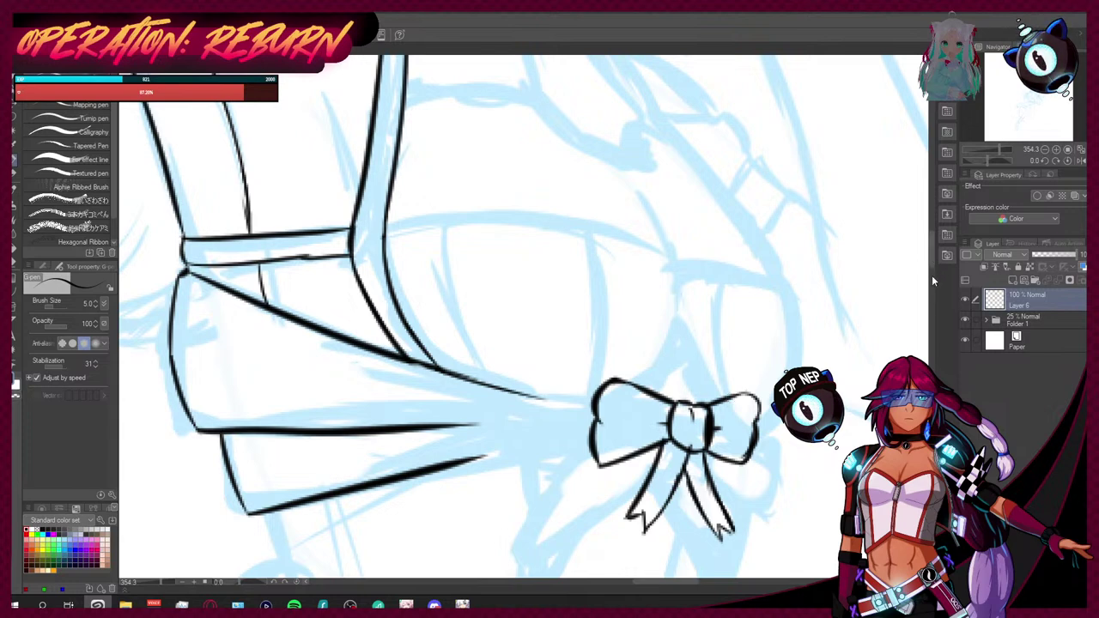
Step: Extend the sash's upper, middle and lower edge lines so they converge at the bow
scroll(930, 257, down, 2)
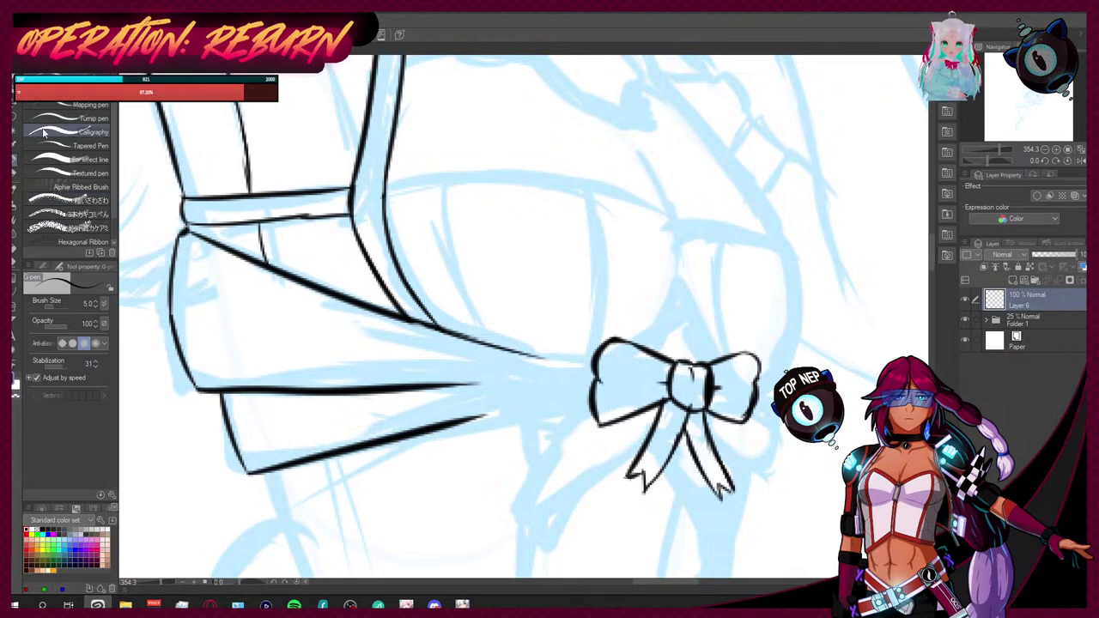
drag(522, 357, 596, 366)
drag(455, 386, 587, 388)
drag(519, 353, 594, 374)
drag(505, 350, 591, 363)
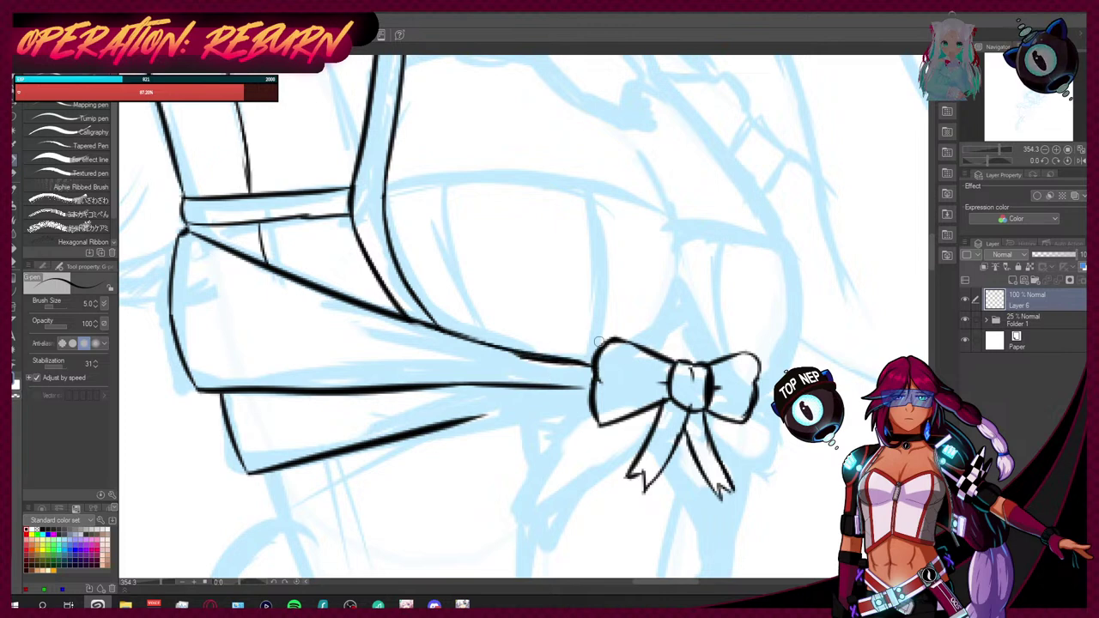
drag(592, 399, 445, 424)
Step: Ink the short sash pieces emerging behind and below the bow's far loop, and erase the doubled line on the sash's upper edge
drag(754, 394, 772, 399)
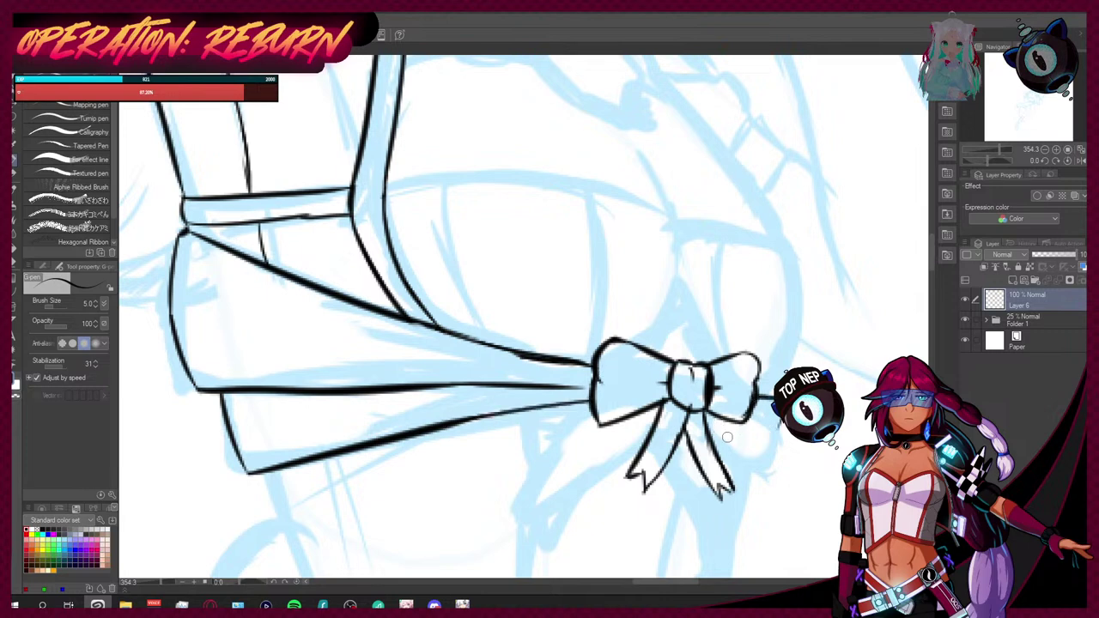
drag(713, 415, 766, 479)
mouse_move(749, 418)
mouse_down()
mouse_move(779, 433)
mouse_move(764, 478)
mouse_up()
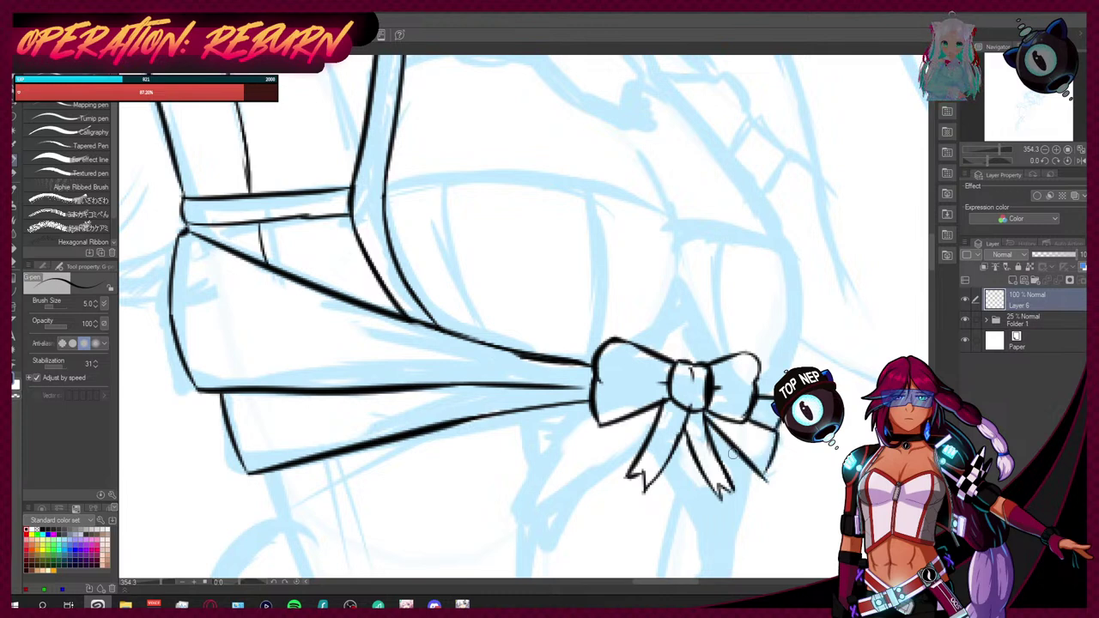
key(e)
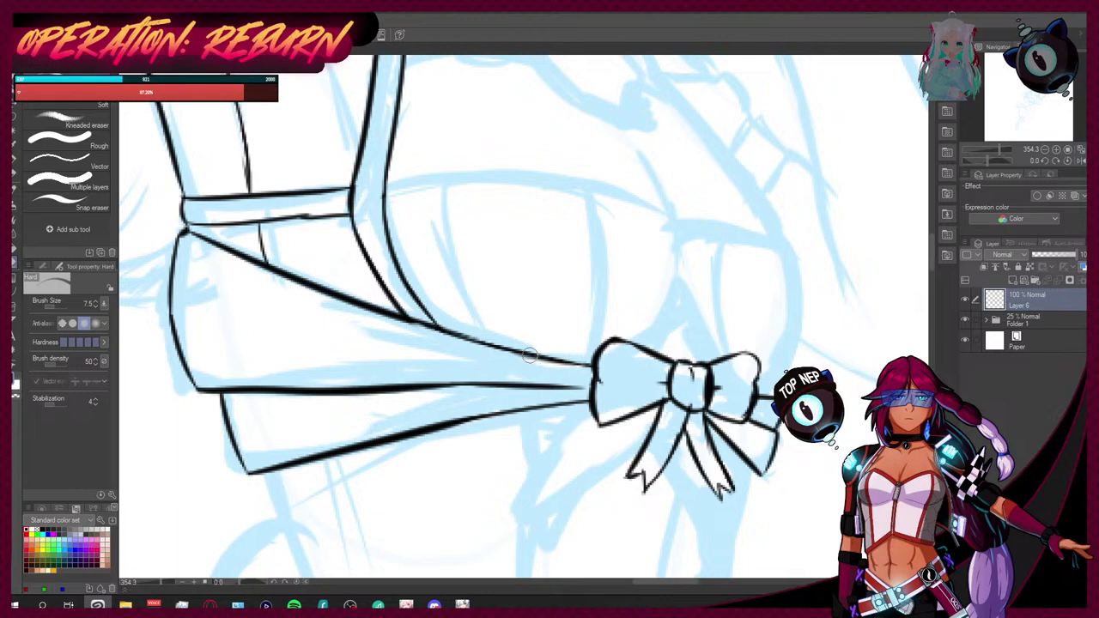
Step: Examine the inked line art from the sash and bow up to the hair, ribbon and cat hair ornament
scroll(481, 289, down, 3)
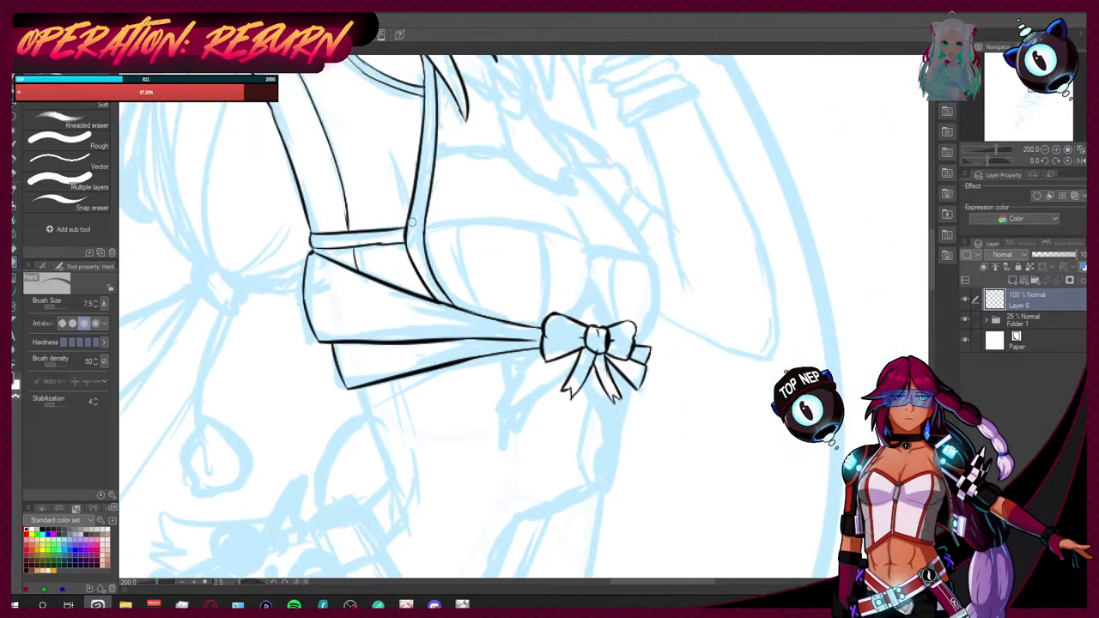
scroll(411, 221, down, 5)
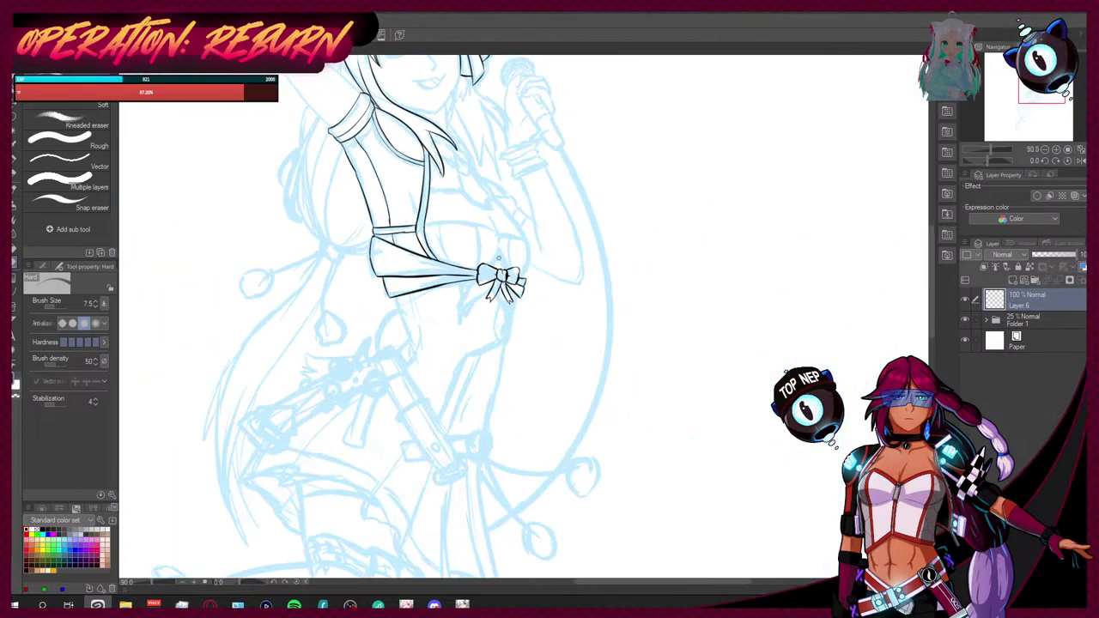
scroll(512, 163, up, 3)
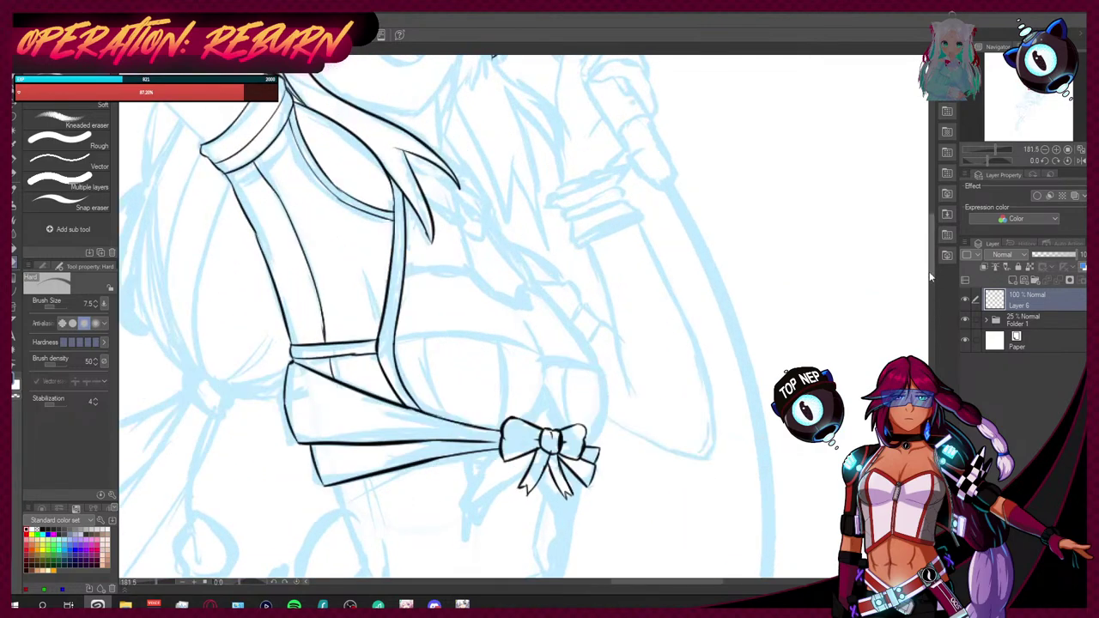
scroll(931, 263, up, 5)
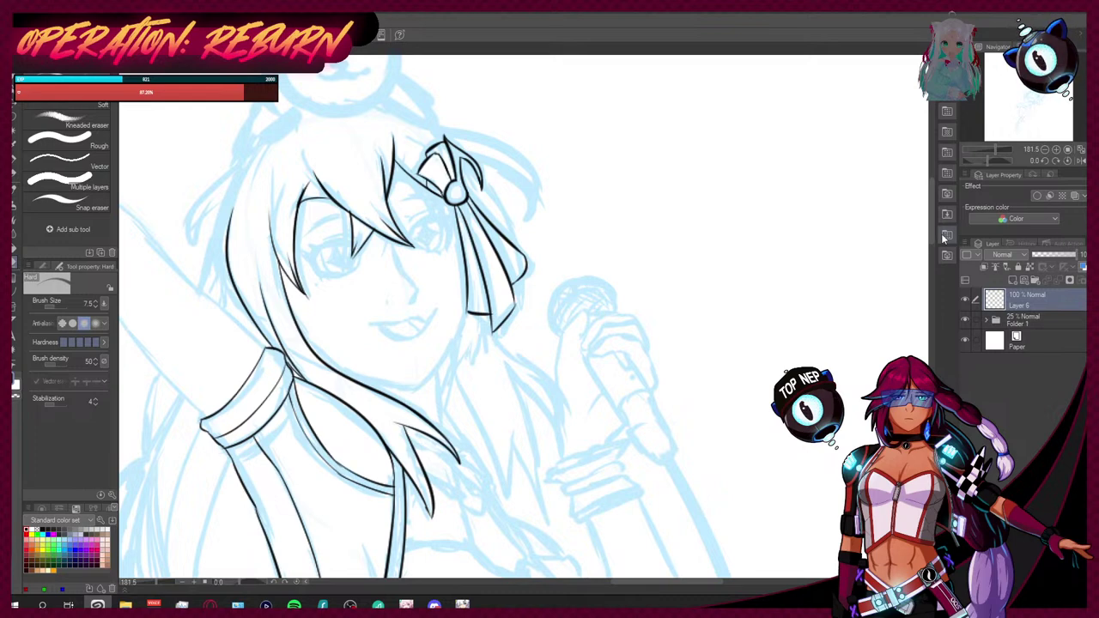
scroll(927, 216, up, 3)
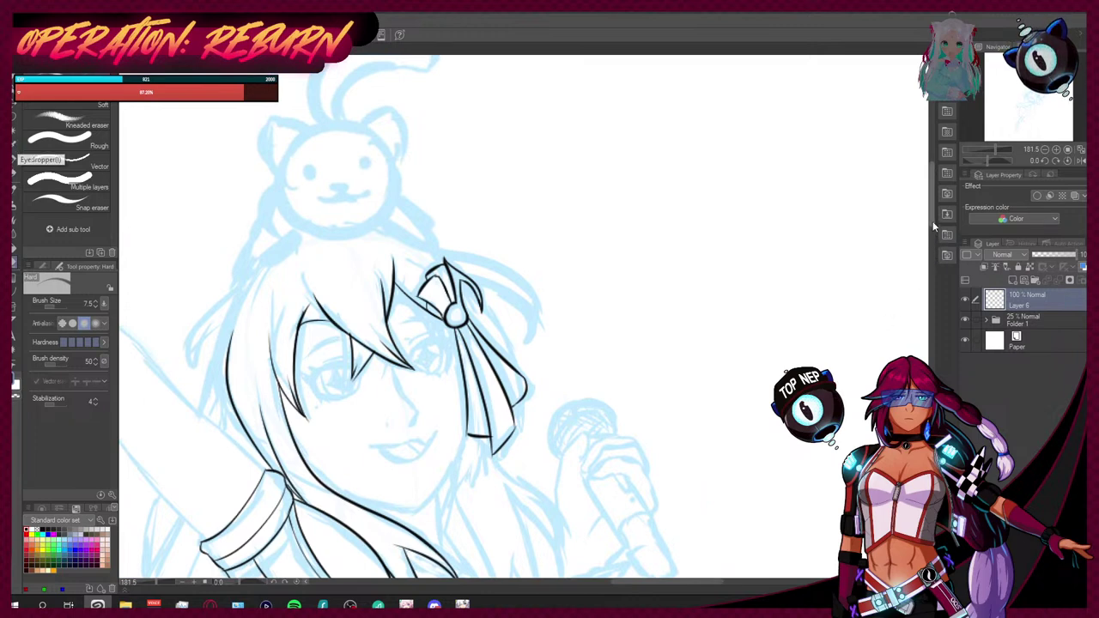
scroll(932, 241, down, 4)
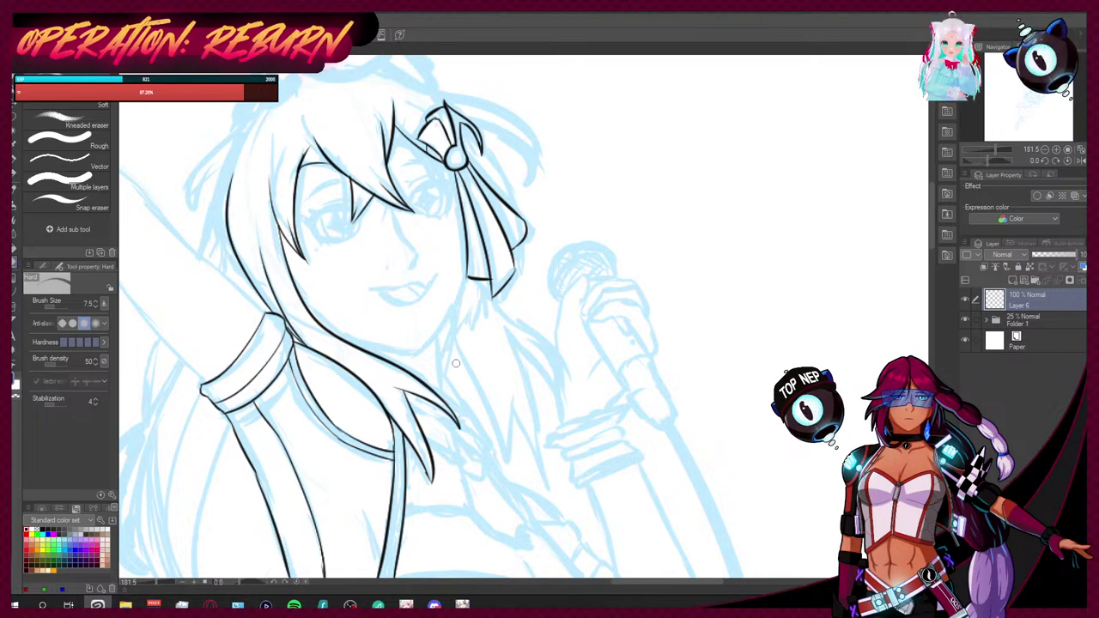
scroll(931, 239, down, 3)
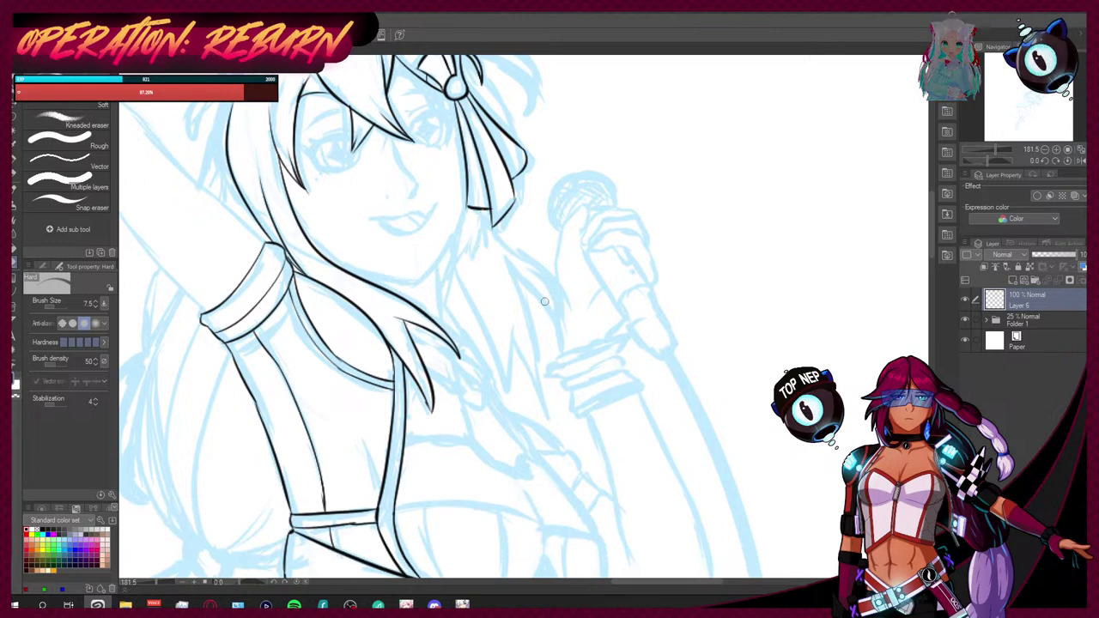
Step: Switch back to the G-pen, go to the illustration holding the armoured character's image and open its file commands
click(15, 140)
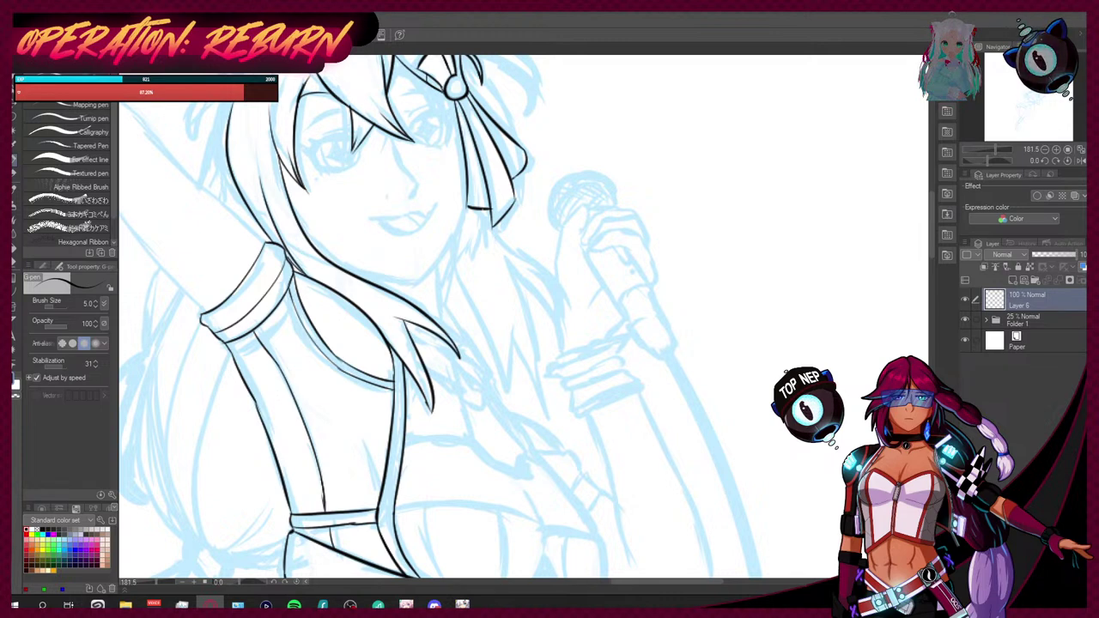
key(alt+f)
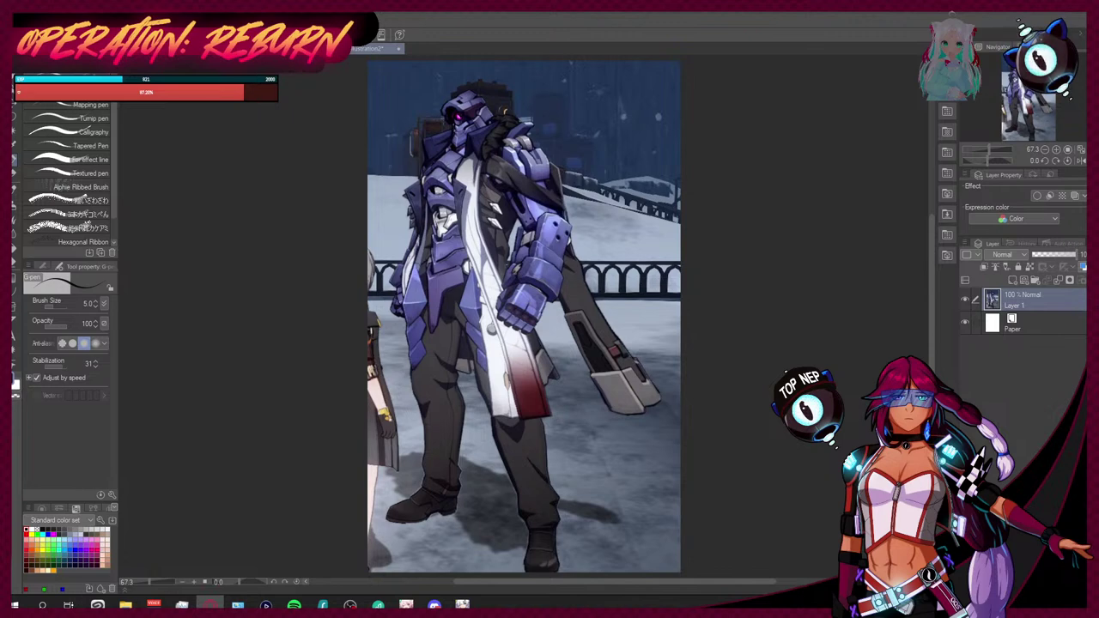
key(alt+f)
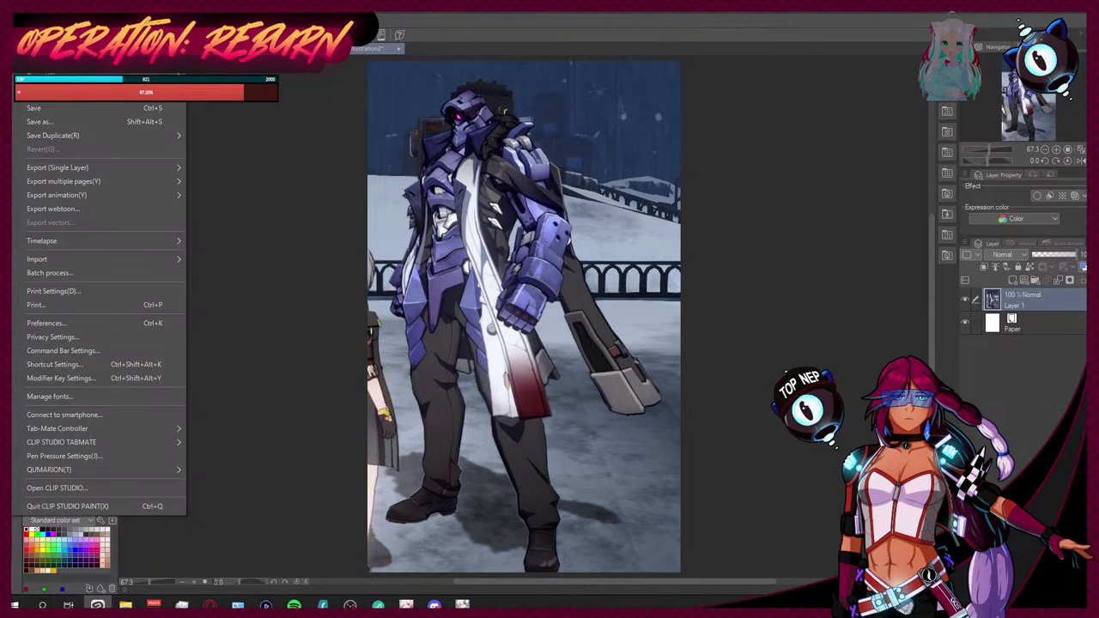
Step: Compare the purple-armored character screenshot with the Briareos Hecatonchires figure reference by switching between the two illustrations
key(Escape)
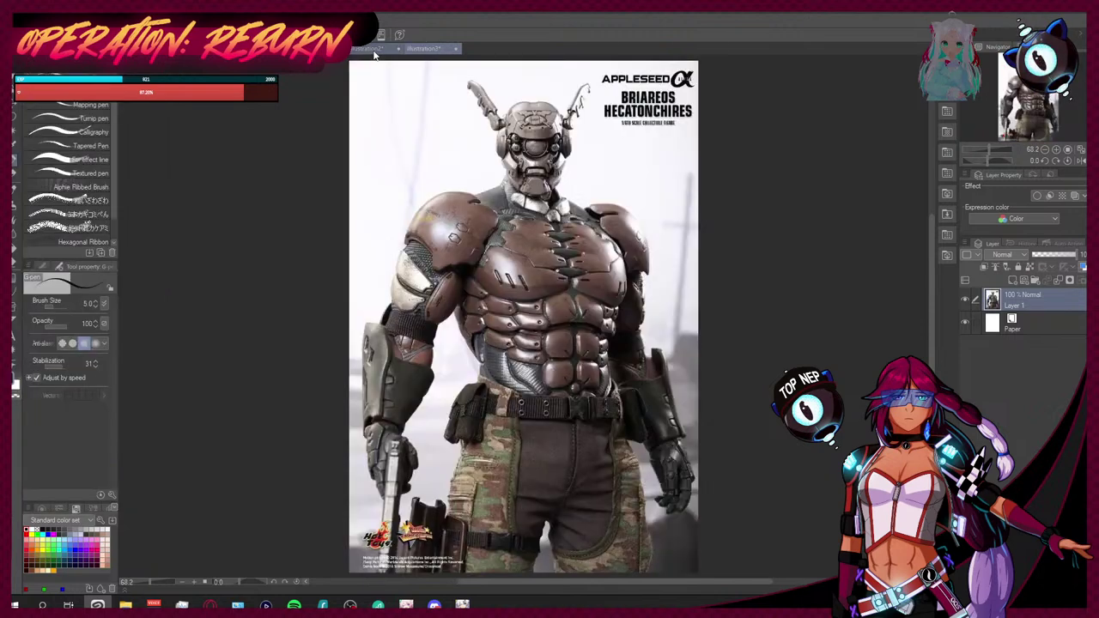
click(373, 50)
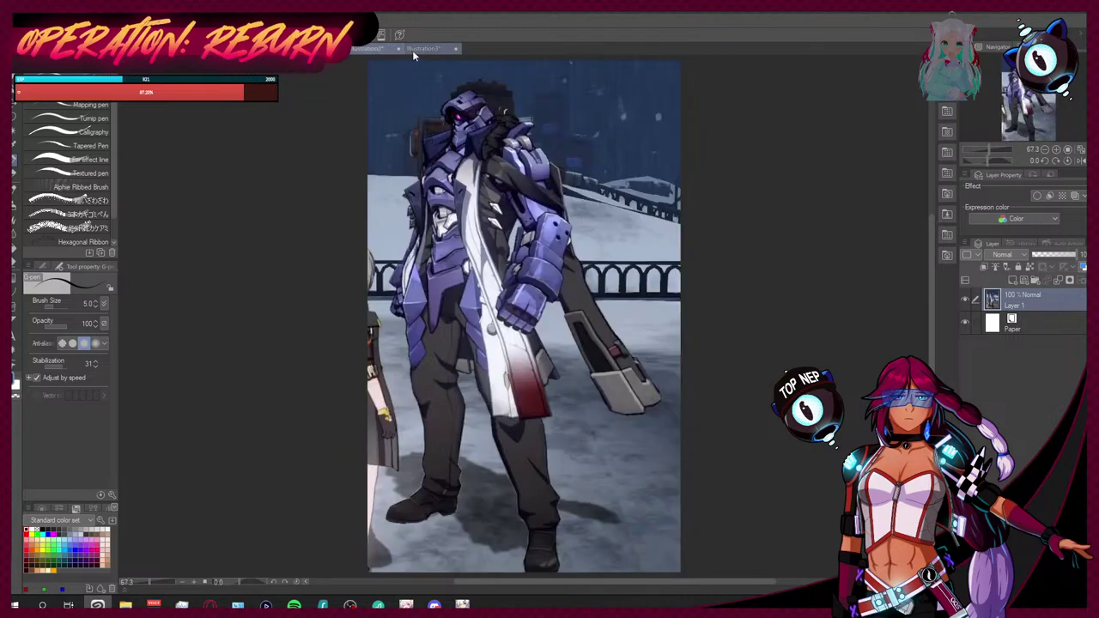
click(412, 50)
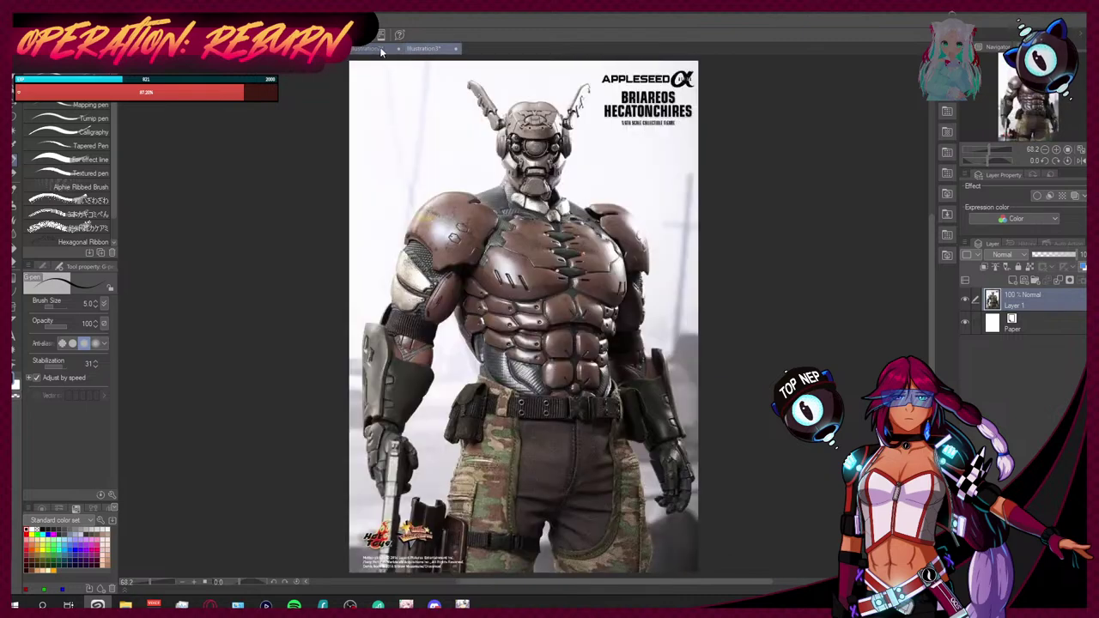
click(377, 49)
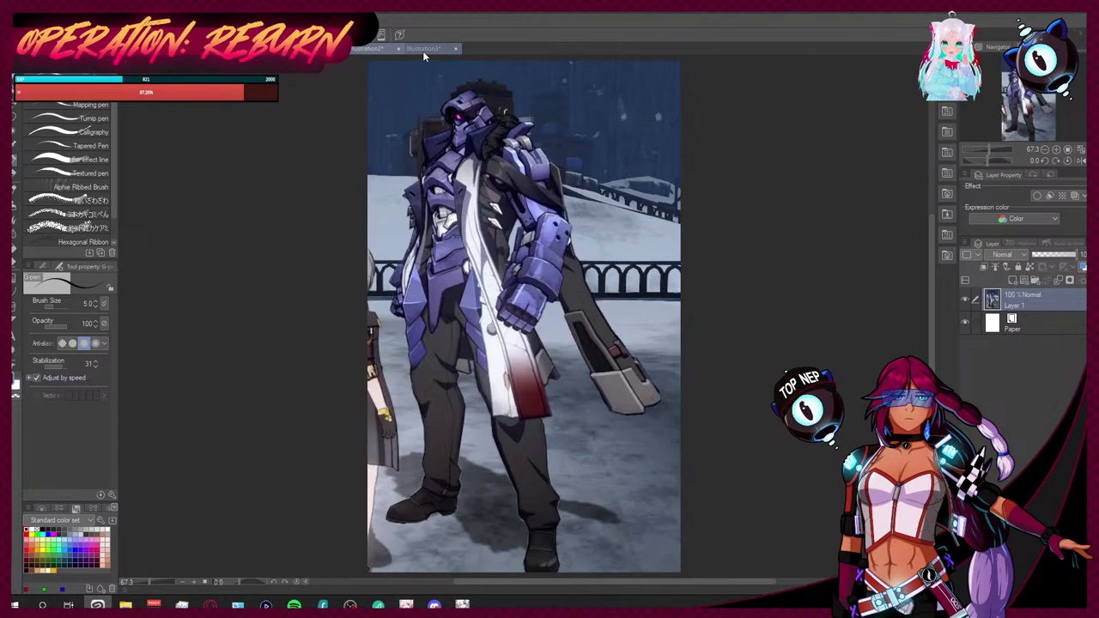
click(423, 49)
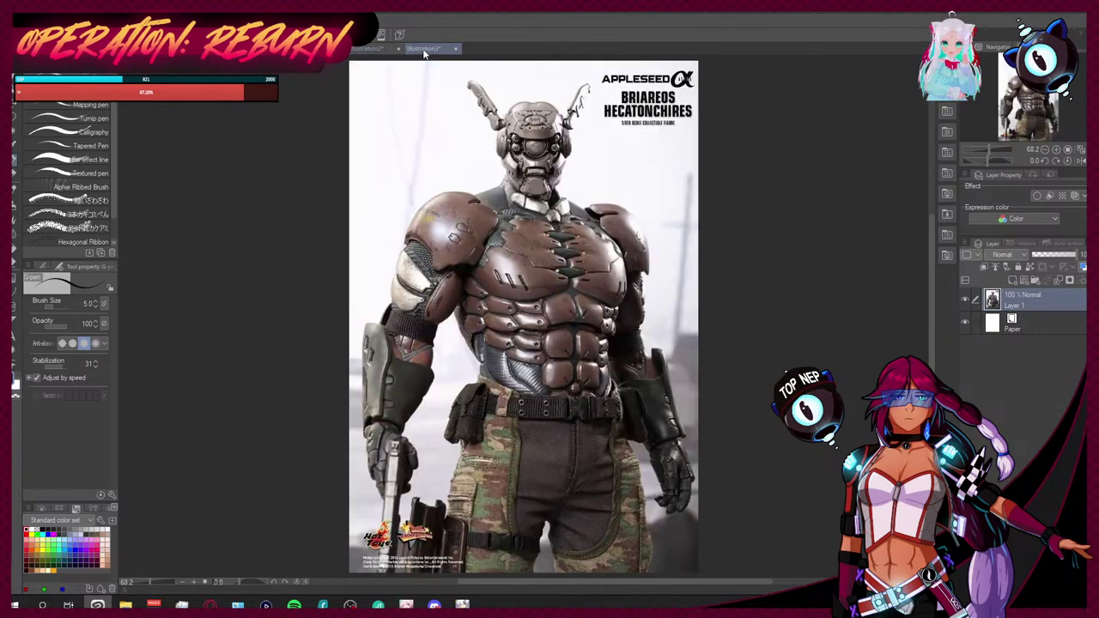
click(374, 47)
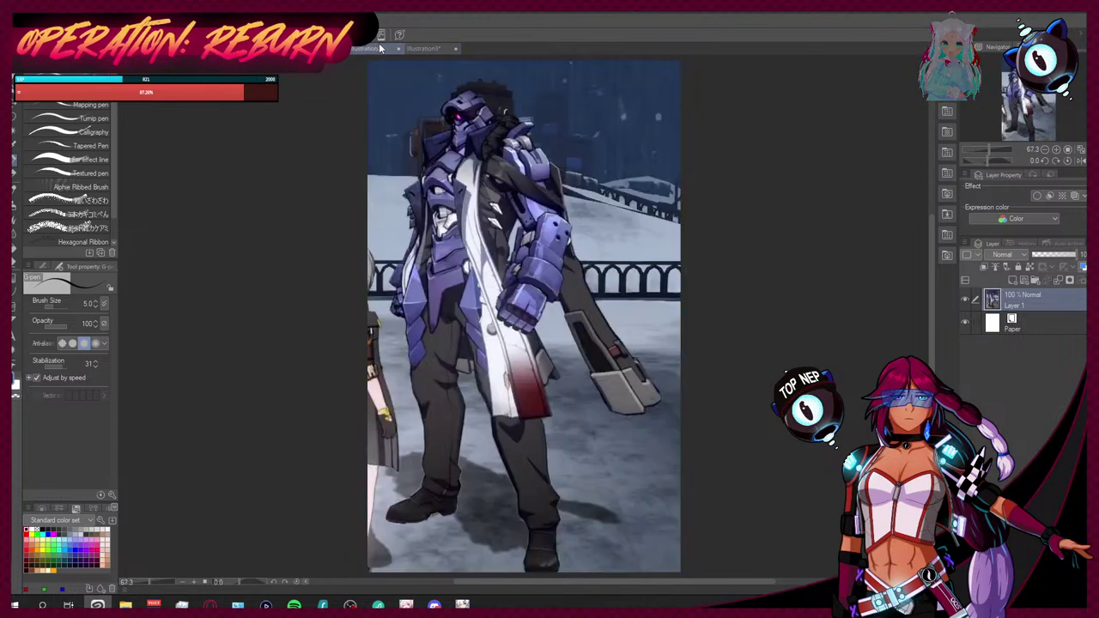
click(434, 49)
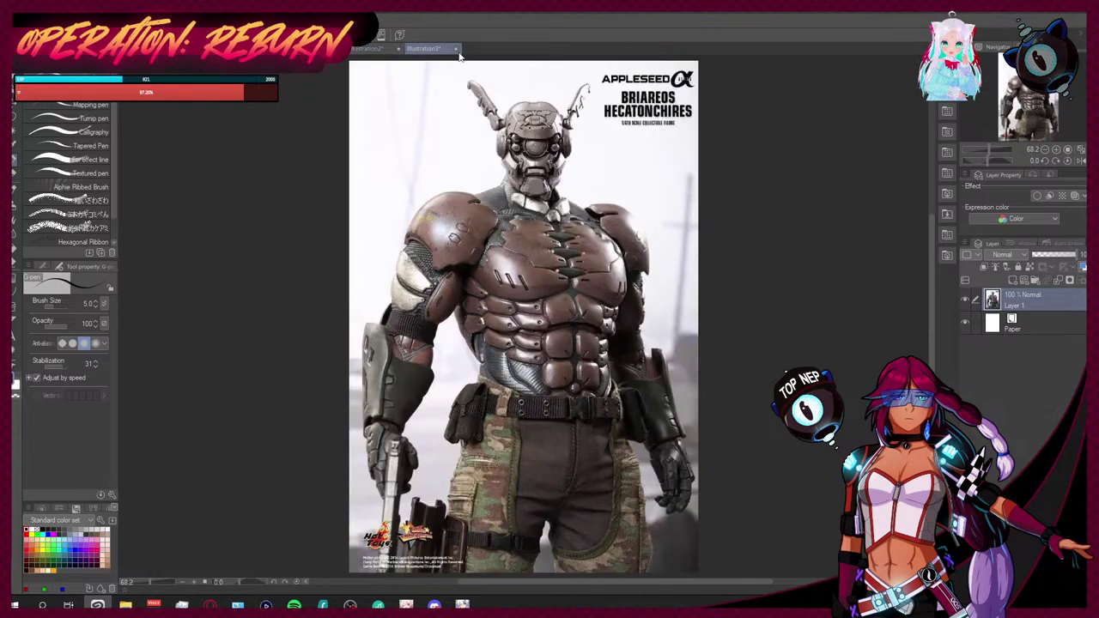
click(388, 50)
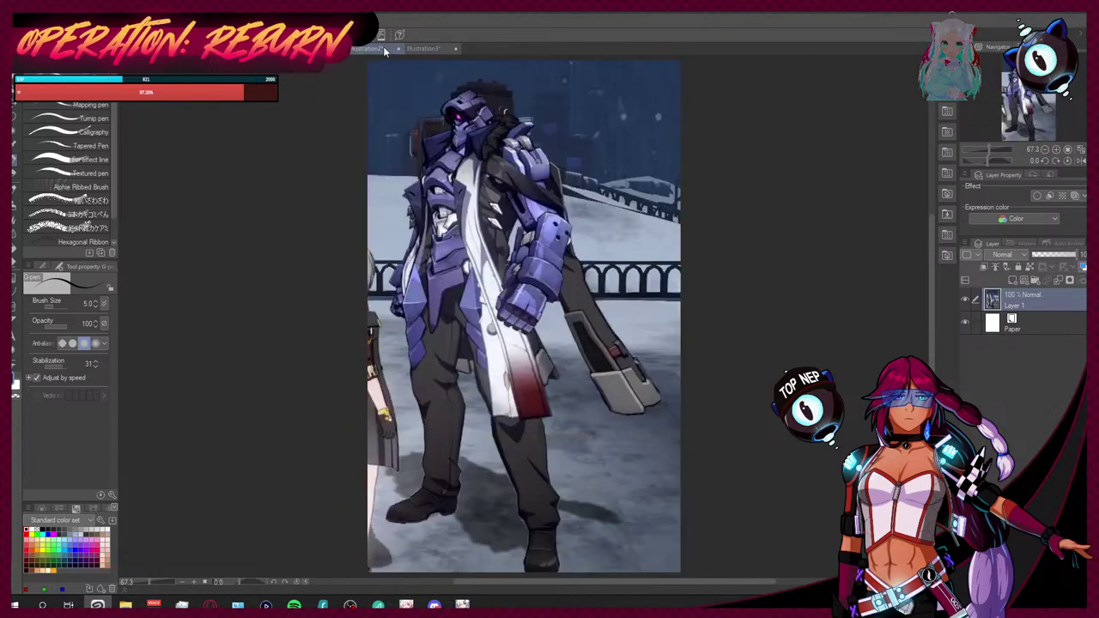
Step: Close the Briareos figure and purple-armored character reference illustrations without saving them
click(455, 49)
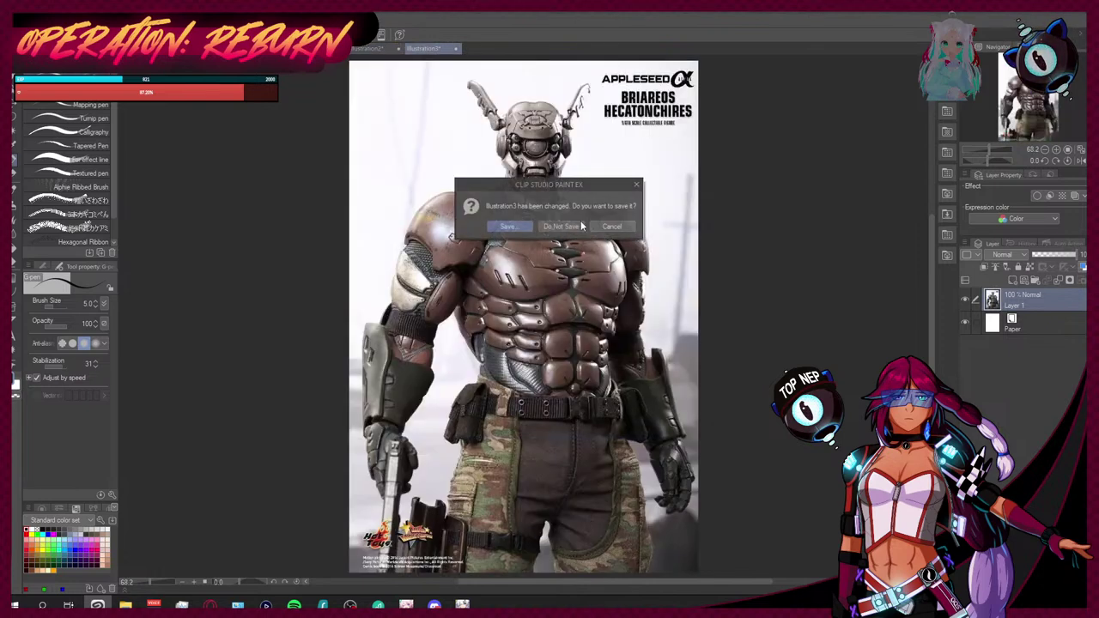
click(568, 223)
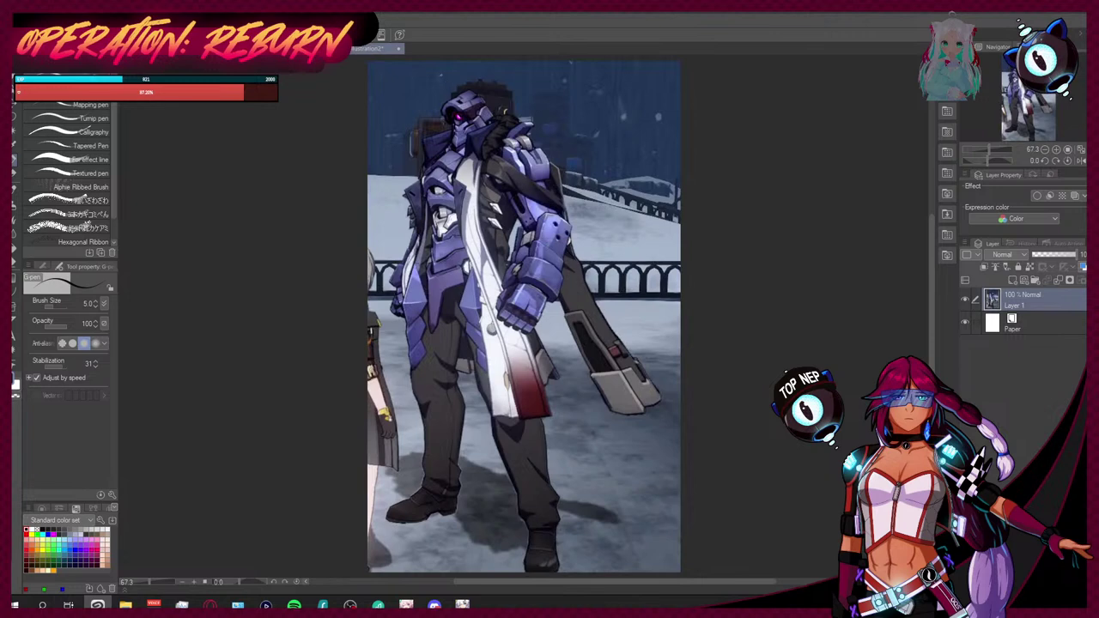
click(400, 48)
click(560, 225)
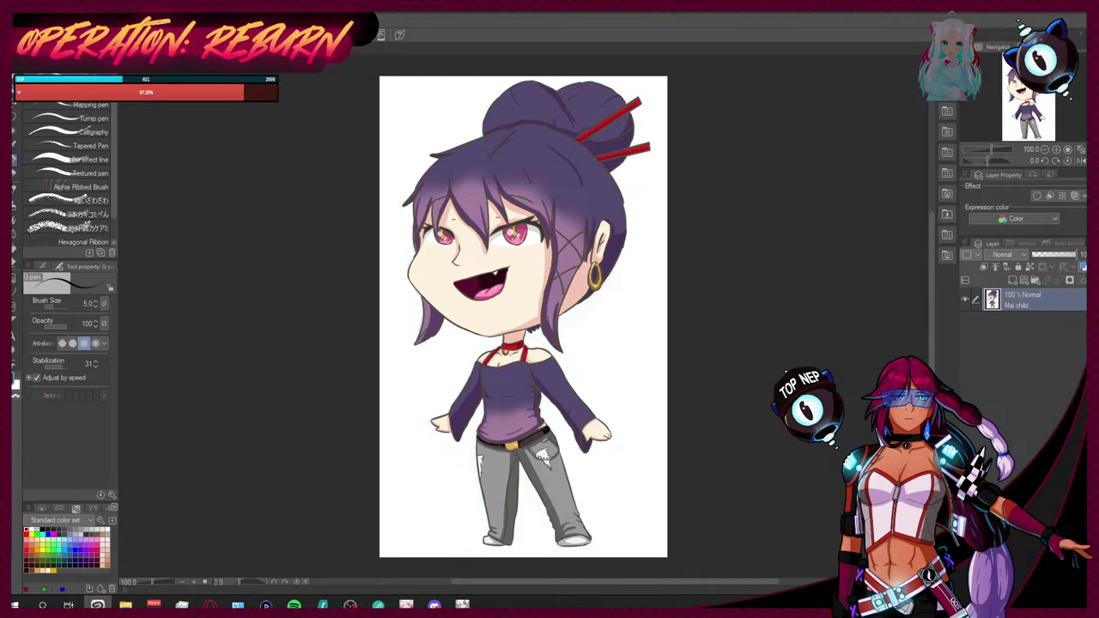
Step: Close the chibi, waving pink-haired girl and character lineup documents, discarding unsaved changes, to return to the singer line art
key(ctrl+w)
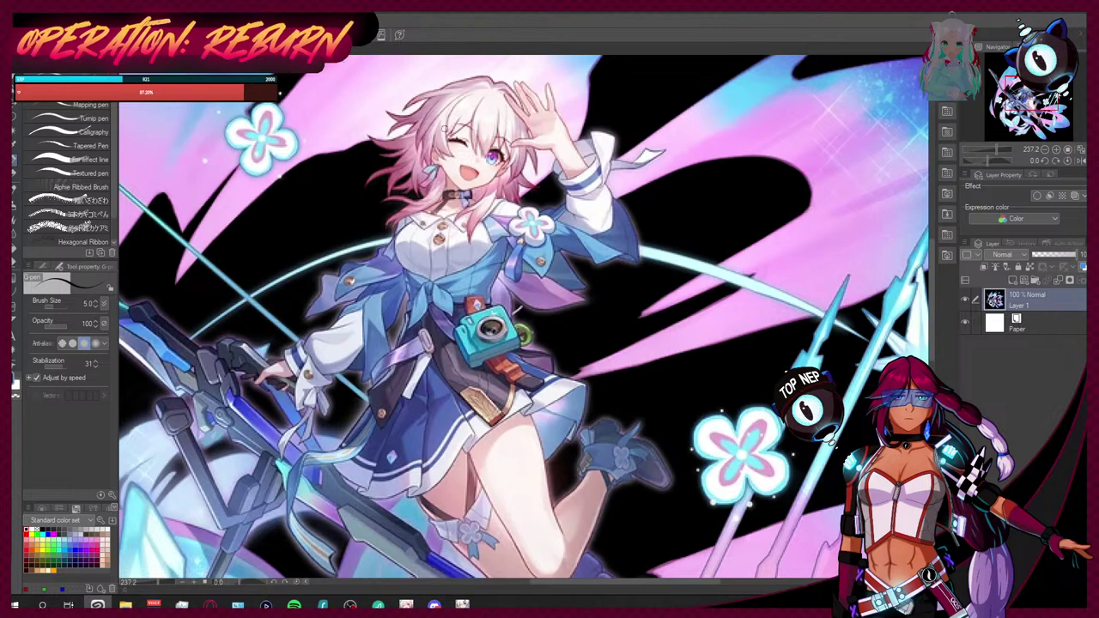
key(ctrl+w)
click(561, 226)
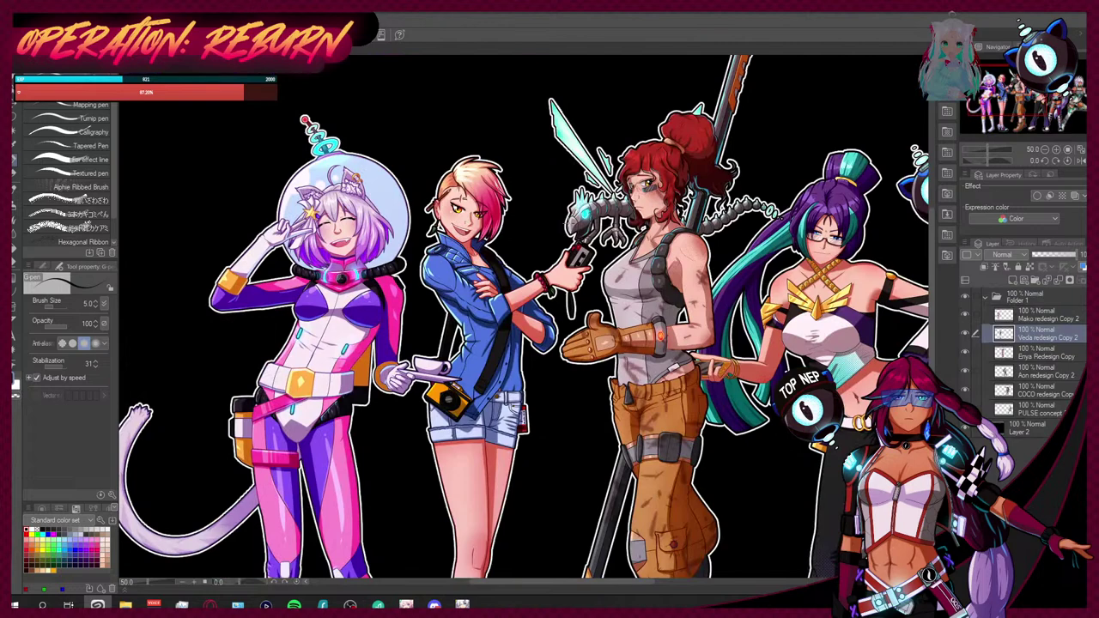
key(ctrl+w)
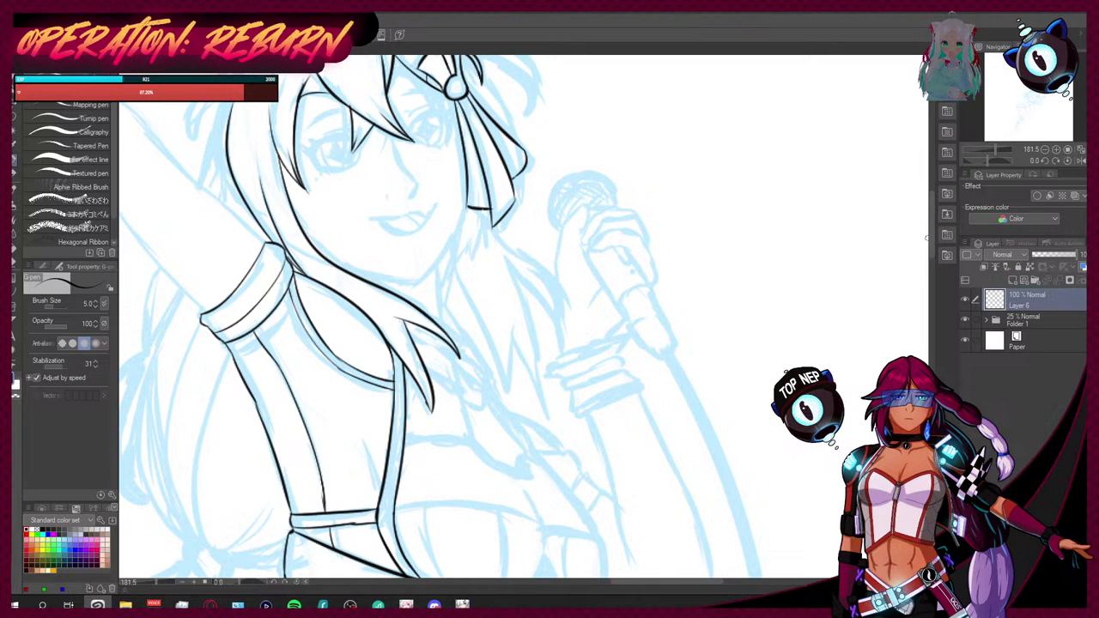
Step: Ink a round outline over the sketched cat-head ornament on top of the singer's hair with the G-pen
scroll(925, 236, up, 3)
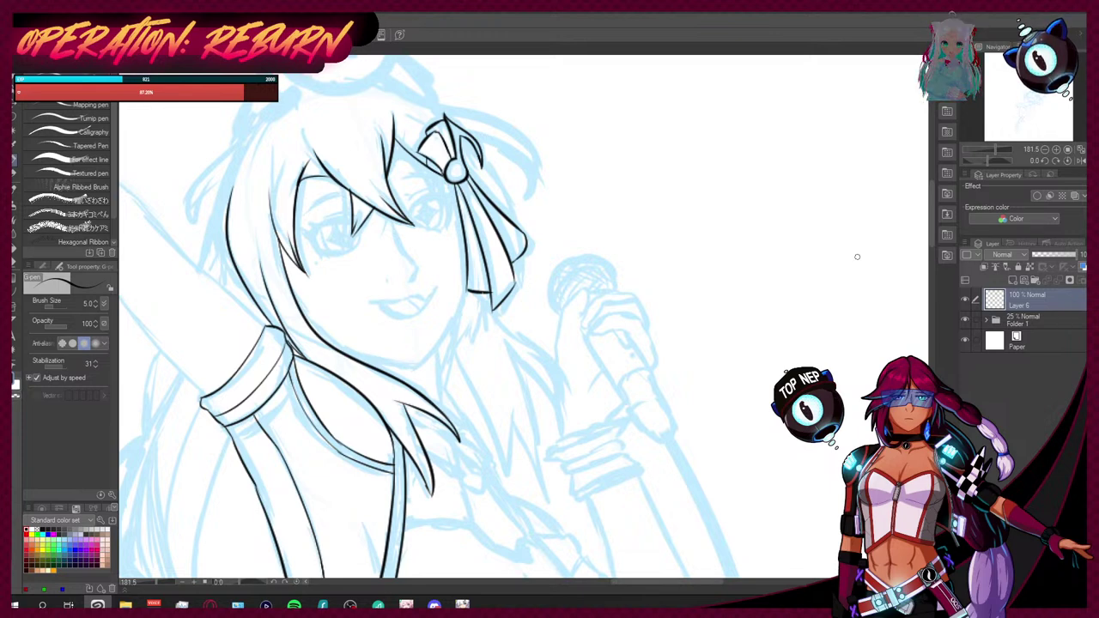
scroll(856, 255, up, 5)
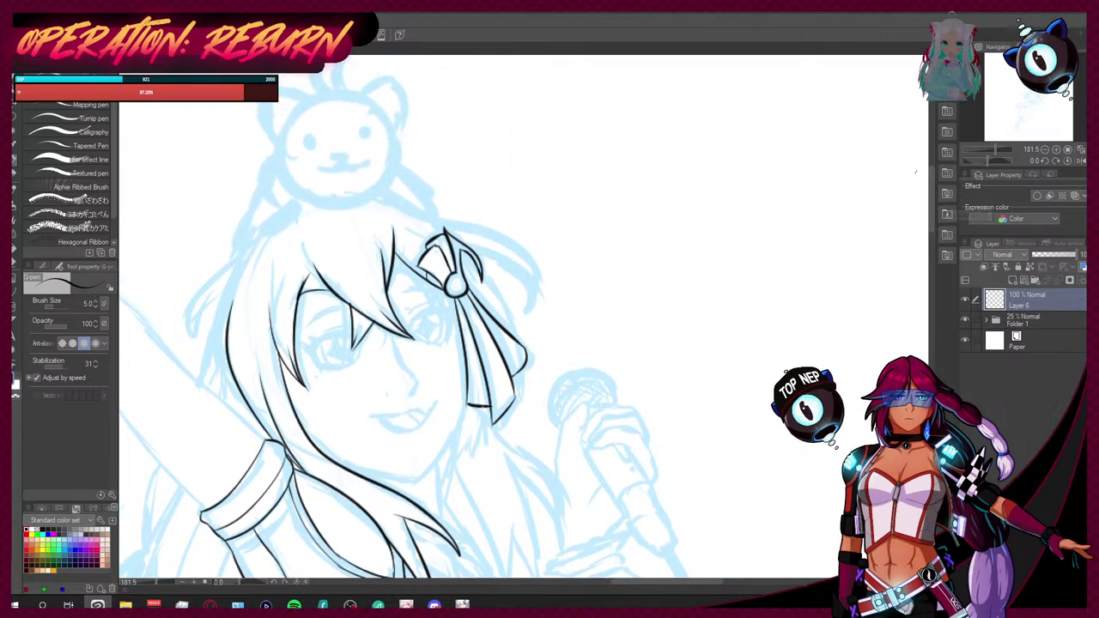
scroll(279, 86, up, 4)
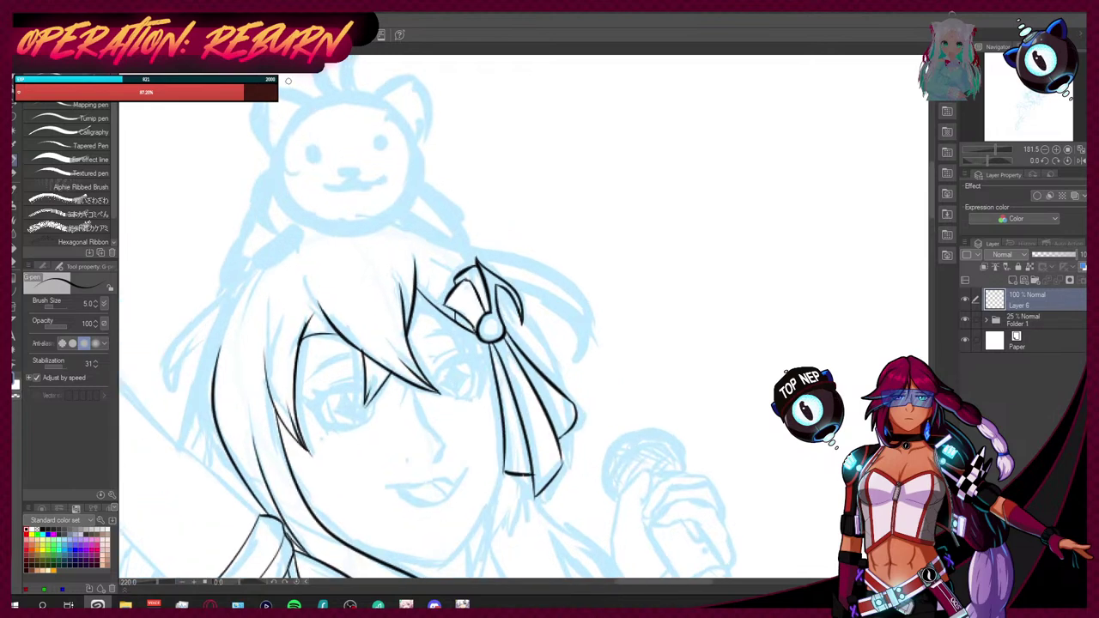
scroll(938, 171, up, 2)
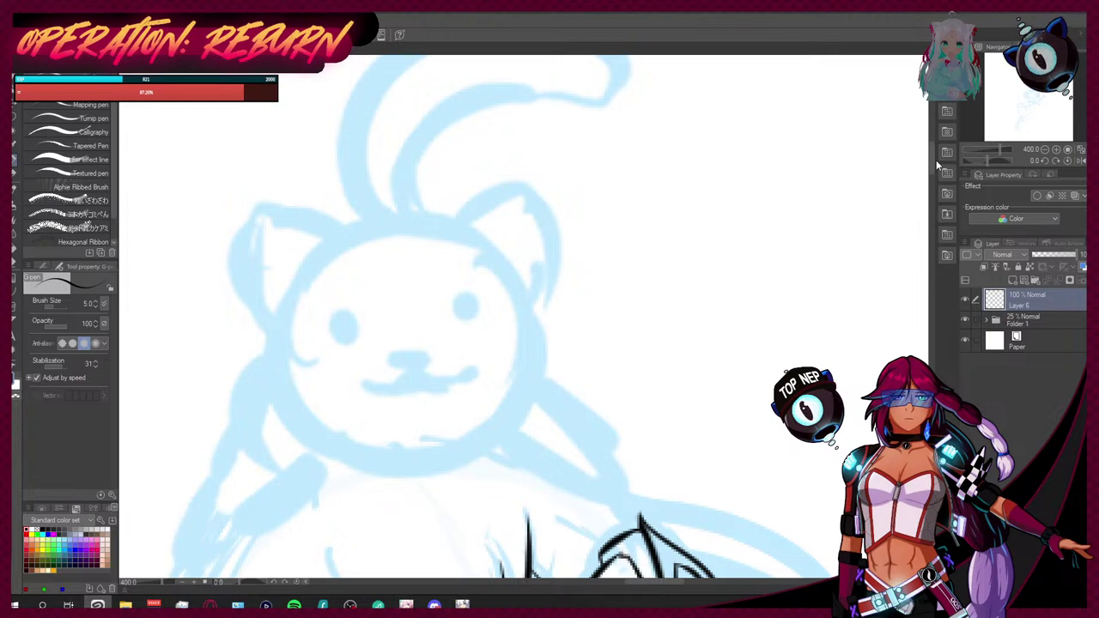
drag(353, 225, 293, 404)
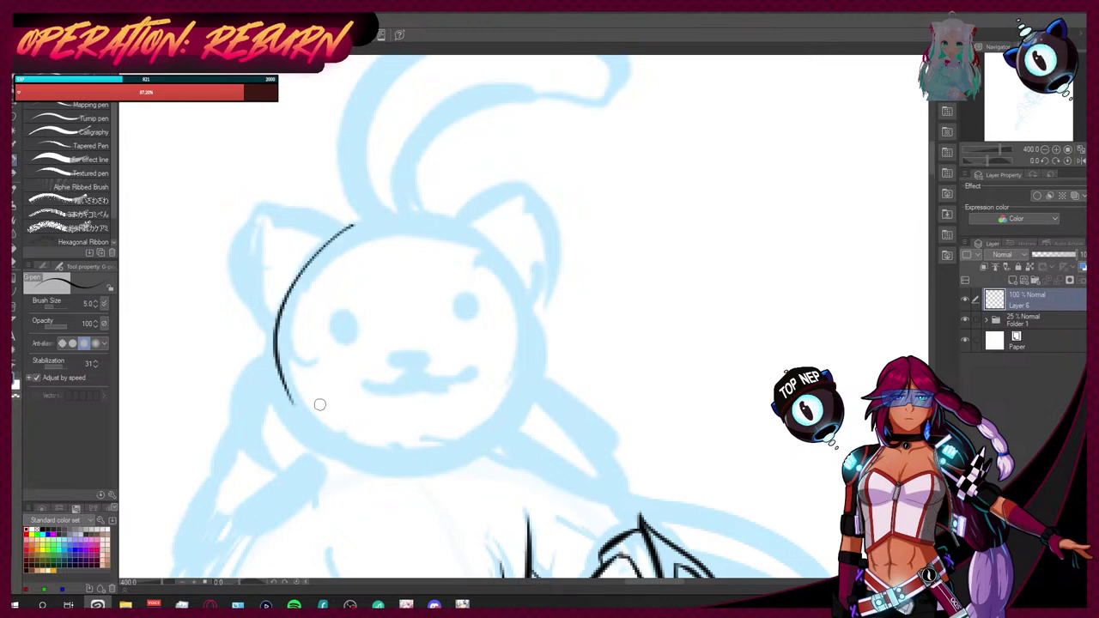
key(ctrl+z)
mouse_move(351, 227)
mouse_down()
mouse_move(280, 363)
mouse_move(391, 457)
mouse_up()
mouse_move(319, 250)
mouse_down()
mouse_move(375, 221)
mouse_move(477, 236)
mouse_move(522, 295)
mouse_move(488, 437)
mouse_move(427, 456)
mouse_up()
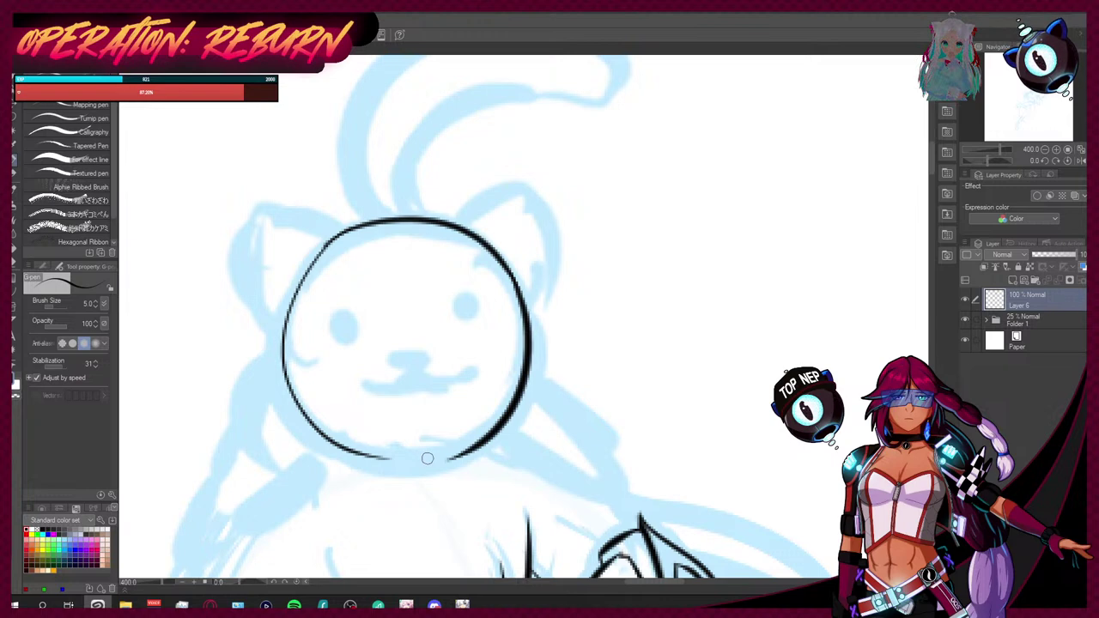
Step: Redraw the right side of the cat head's outline with a thinner line and close the circle at the chin
key(ctrl+z)
mouse_move(525, 274)
mouse_down()
mouse_move(491, 426)
mouse_move(410, 459)
mouse_move(517, 390)
mouse_up()
key(ctrl+z)
mouse_move(520, 277)
mouse_down()
mouse_move(523, 369)
mouse_move(513, 416)
mouse_up()
key(ctrl+z)
drag(518, 273, 516, 391)
drag(529, 354, 506, 415)
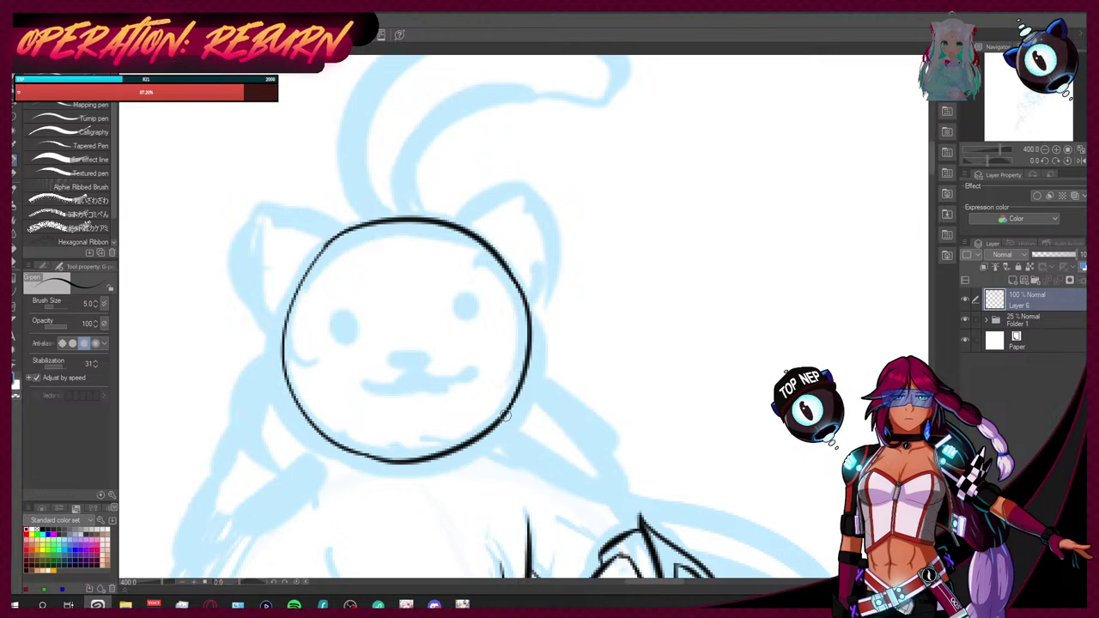
Step: Ink the cat ornament's face with two solid oval eyes, a small nose, a smiling mouth and whiskers
mouse_move(342, 338)
mouse_down()
mouse_move(340, 296)
mouse_move(343, 343)
mouse_move(337, 310)
mouse_move(346, 300)
mouse_up()
click(470, 323)
mouse_move(470, 322)
mouse_down()
mouse_move(467, 339)
mouse_move(464, 291)
mouse_move(472, 295)
mouse_up()
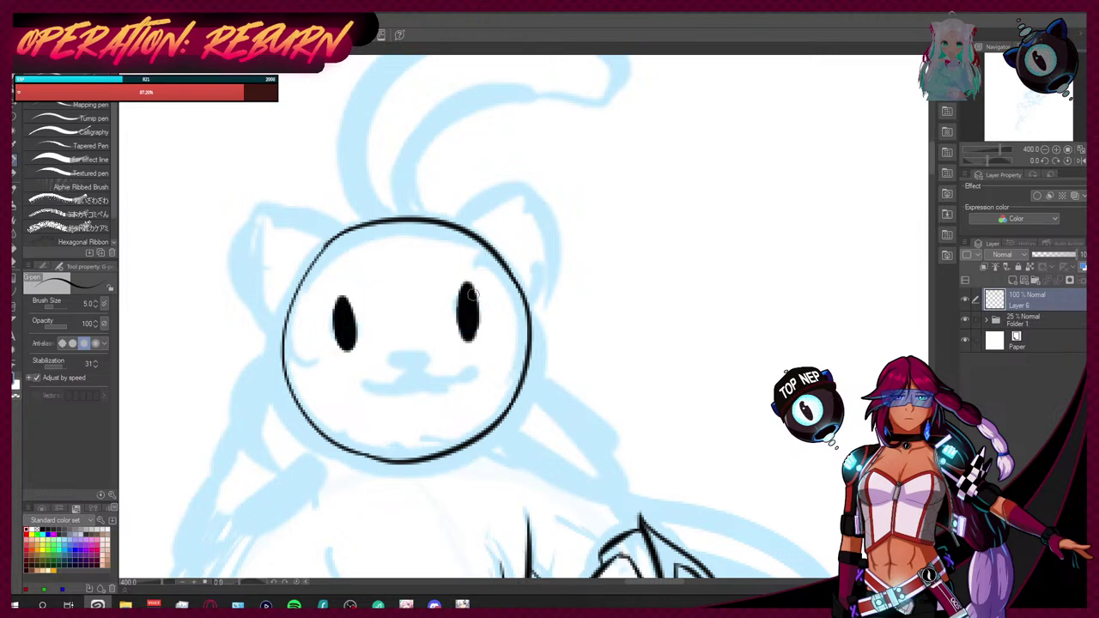
mouse_move(400, 350)
mouse_down()
mouse_move(401, 362)
mouse_move(429, 368)
mouse_move(431, 356)
mouse_move(368, 381)
mouse_move(460, 382)
mouse_move(512, 352)
mouse_up()
drag(443, 366, 490, 375)
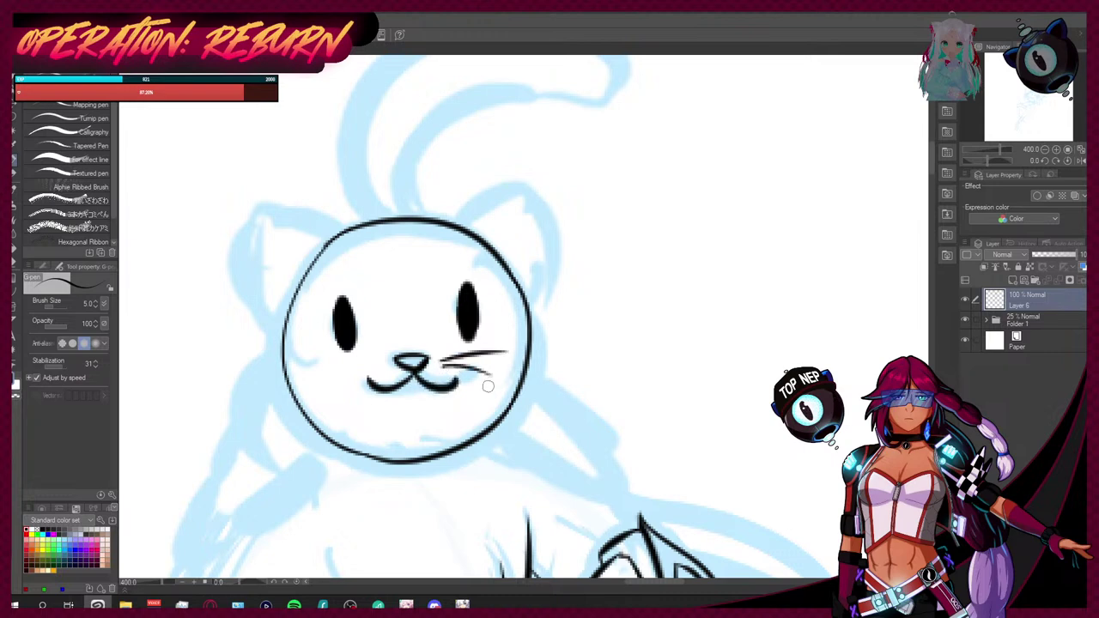
mouse_move(381, 361)
mouse_down()
mouse_move(318, 373)
mouse_move(336, 393)
mouse_up()
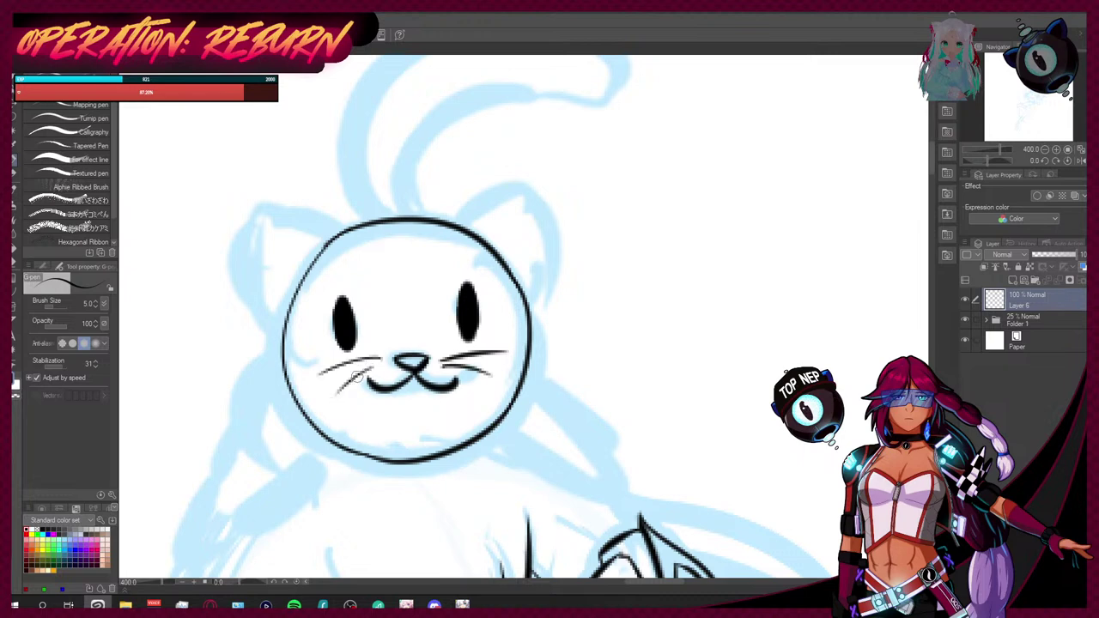
Step: Ink the cat head's right ear, redrawing its outer edge down to the head outline
mouse_move(460, 223)
mouse_down()
mouse_move(517, 200)
mouse_move(552, 225)
mouse_move(542, 214)
mouse_move(513, 288)
mouse_up()
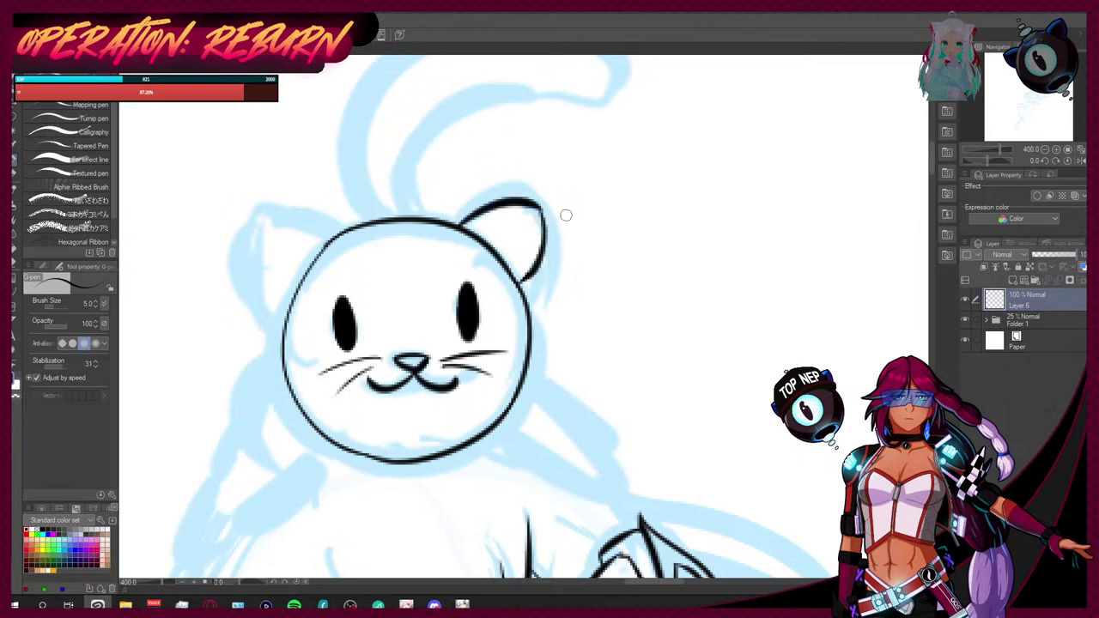
key(ctrl+z)
drag(540, 212, 523, 289)
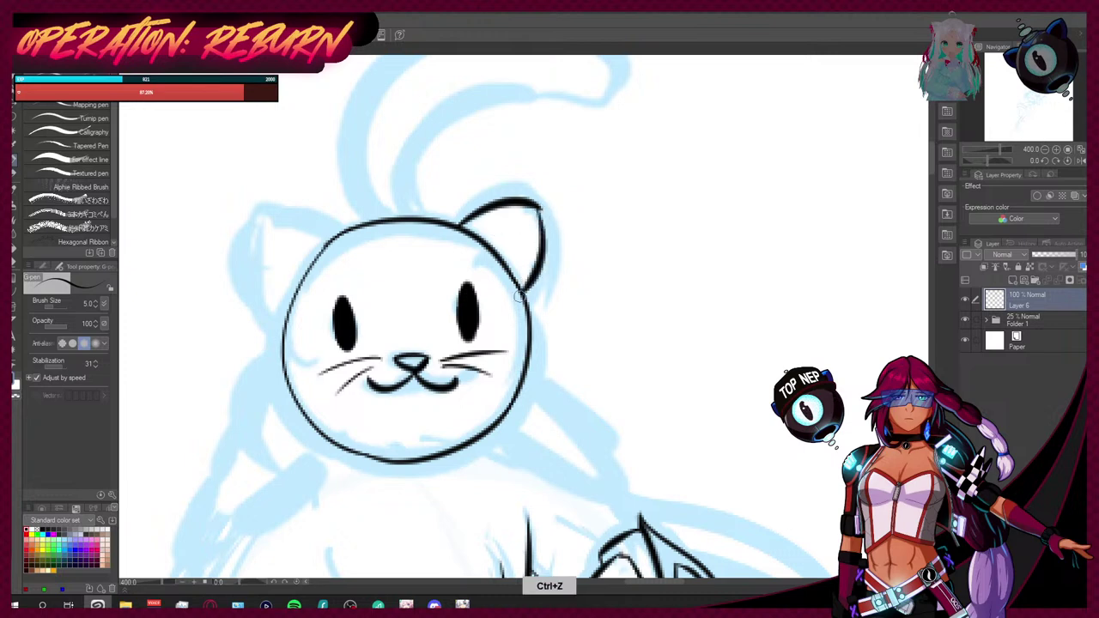
Step: Select the inked right ear with the Lasso and paste a copy of it on a new layer
key(m)
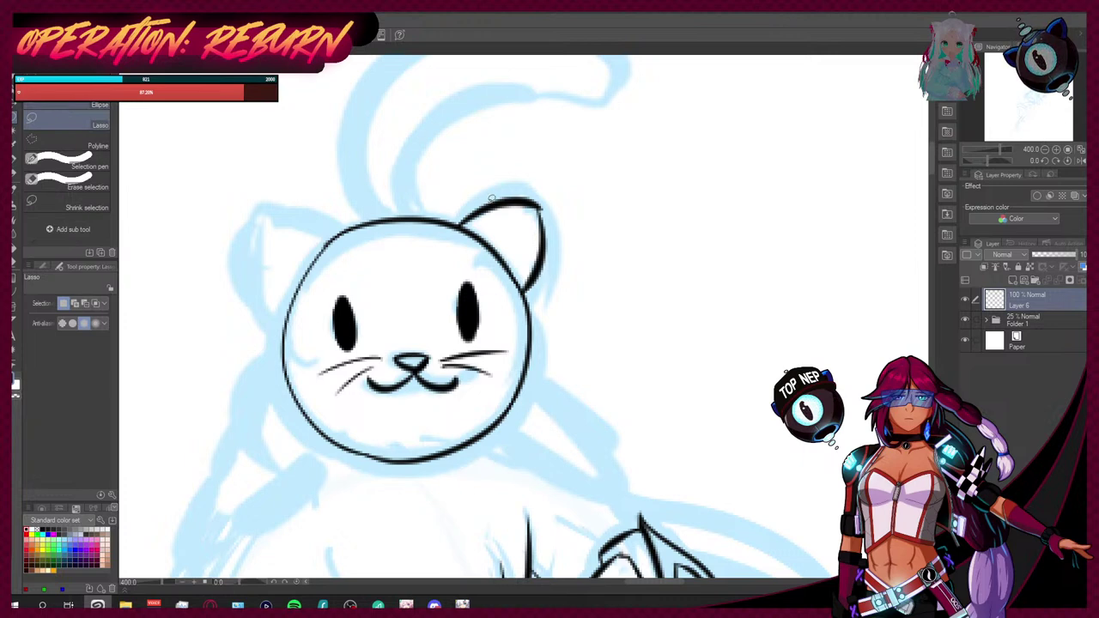
mouse_move(515, 177)
mouse_down()
mouse_move(460, 218)
mouse_move(534, 292)
mouse_move(550, 153)
mouse_up()
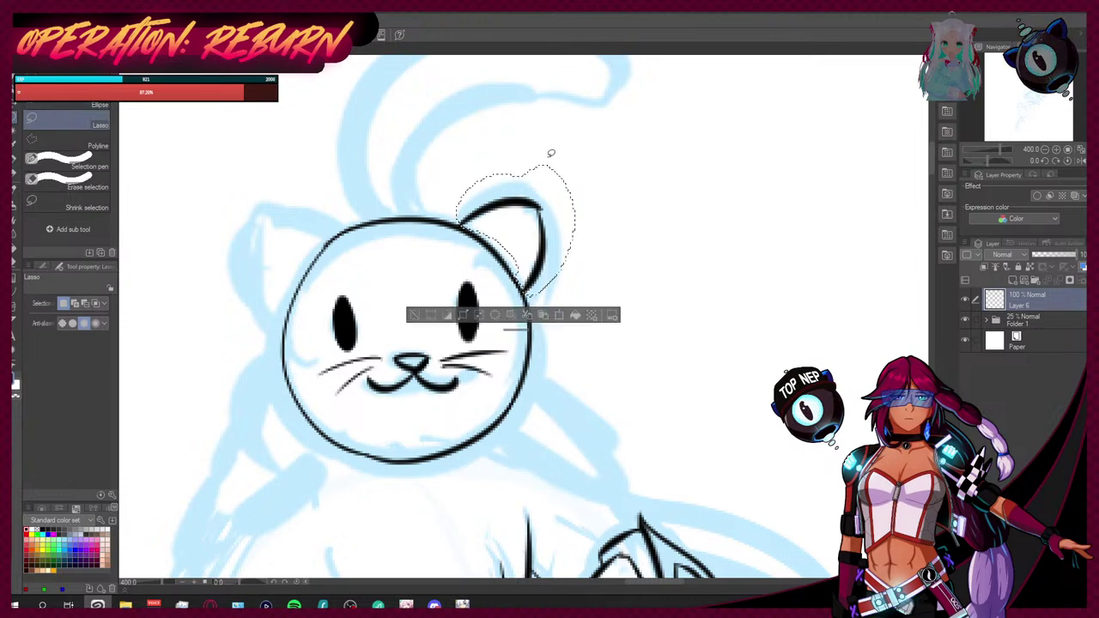
key(ctrl+c)
key(ctrl+v)
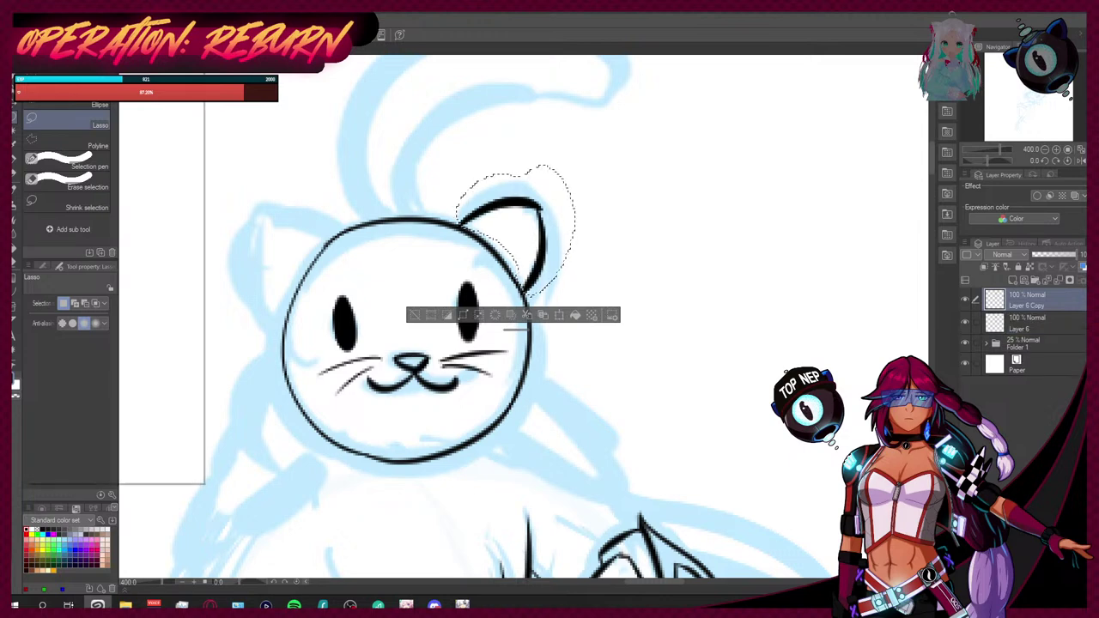
Step: Flip the copied ear horizontally, rotate it to -11.2 degrees and fit it onto the cat head's left side
click(39, 19)
mouse_move(163, 324)
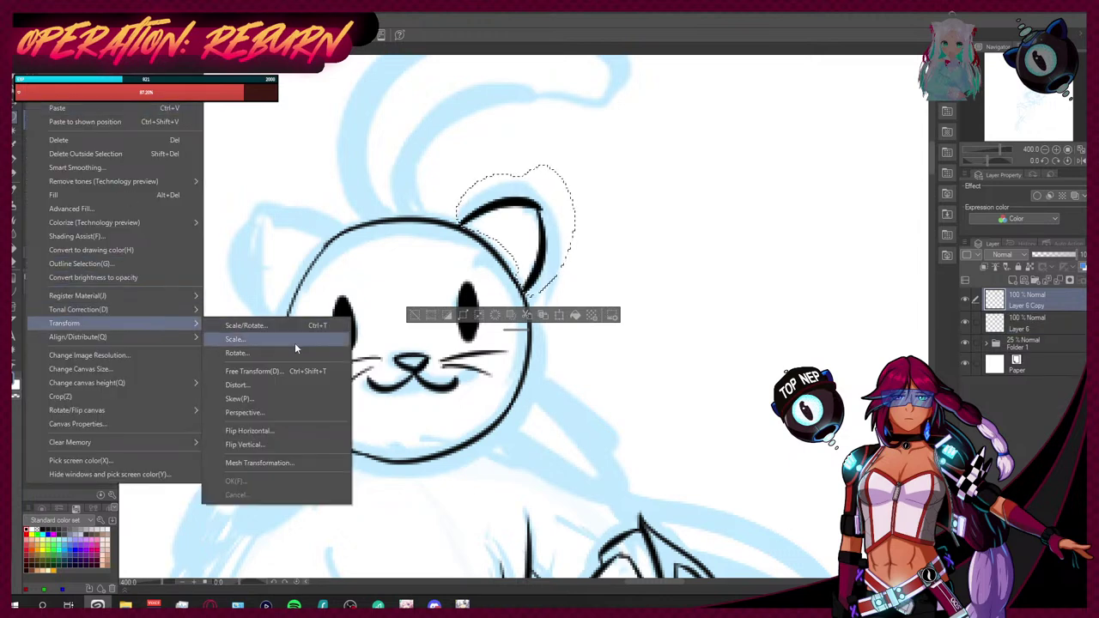
key(Escape)
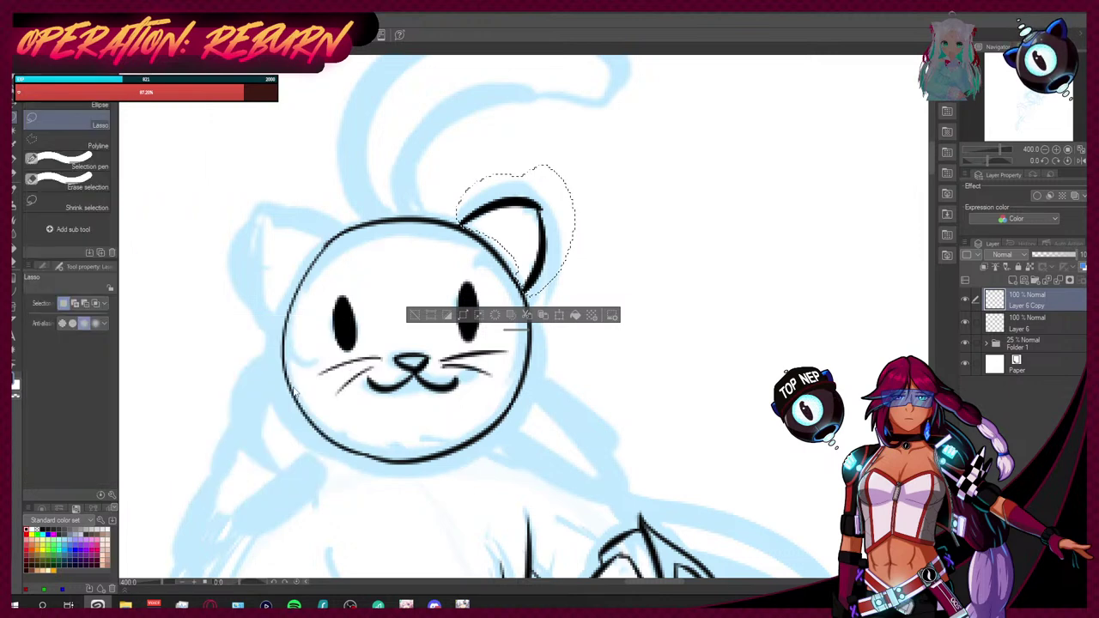
drag(541, 230, 394, 243)
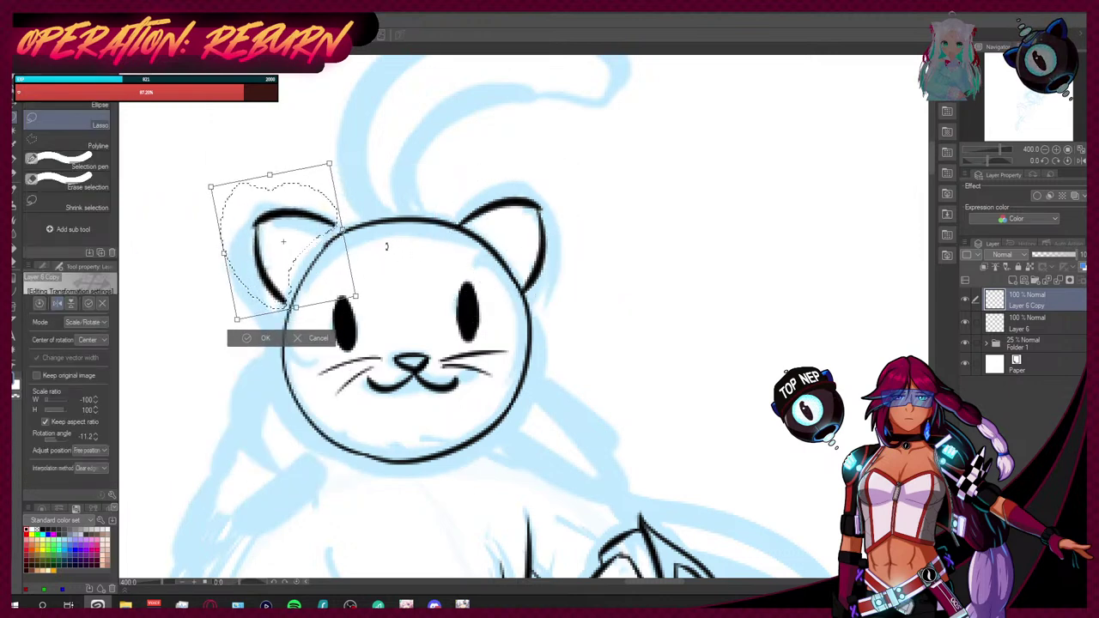
drag(325, 278, 323, 288)
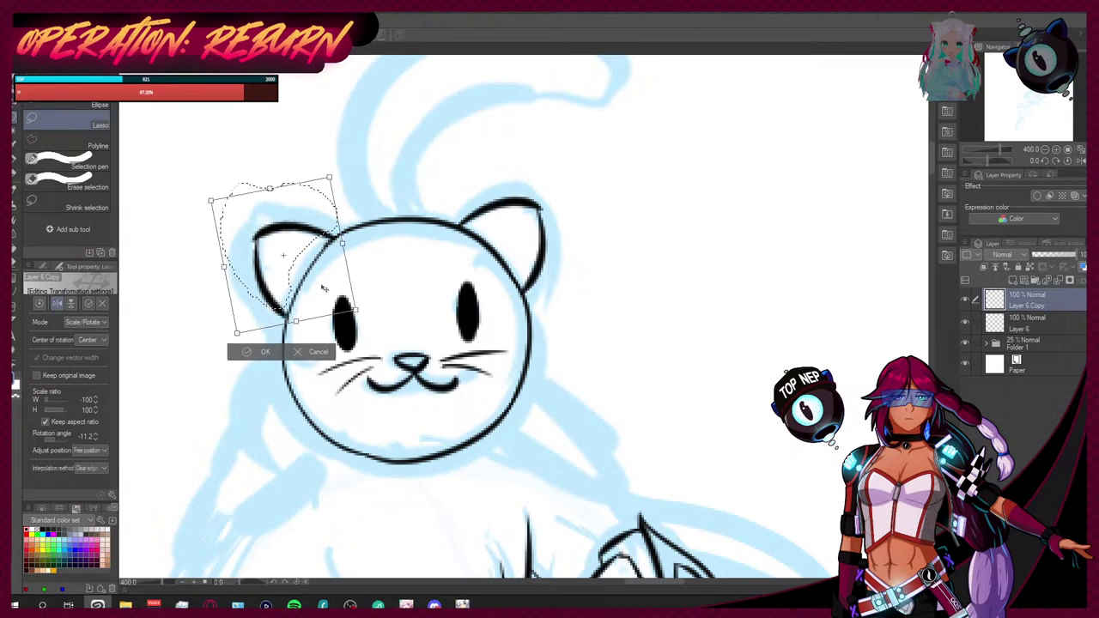
key(Return)
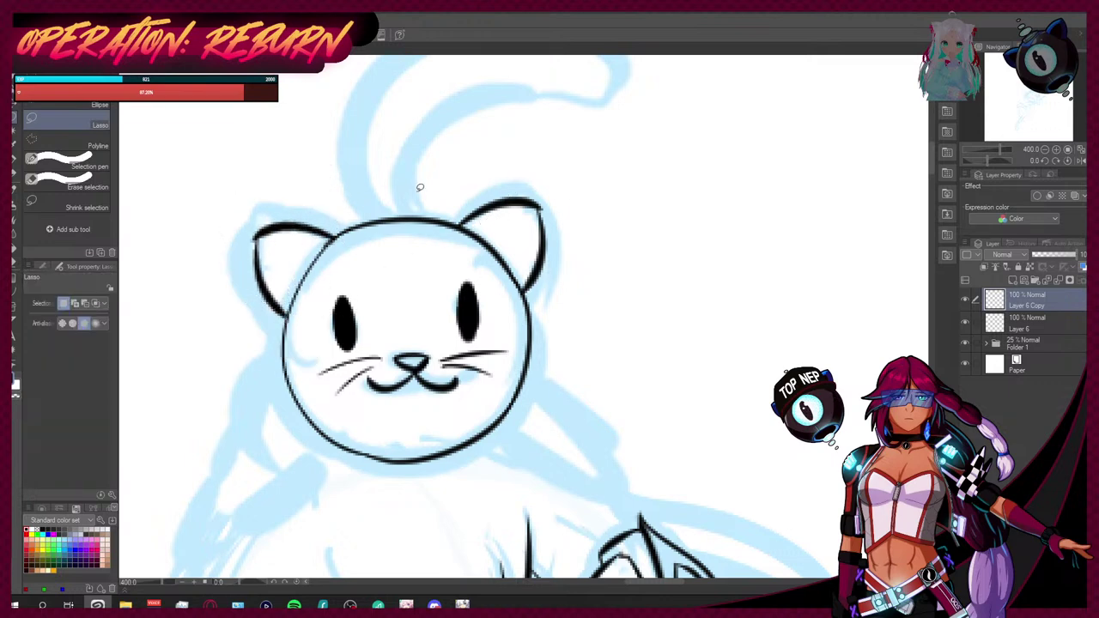
Step: Ink a curved inner-ear line inside each of the cat ornament's two ears with the G-pen
key(p)
mouse_move(296, 299)
mouse_down()
mouse_move(281, 262)
mouse_move(305, 251)
mouse_move(318, 260)
mouse_up()
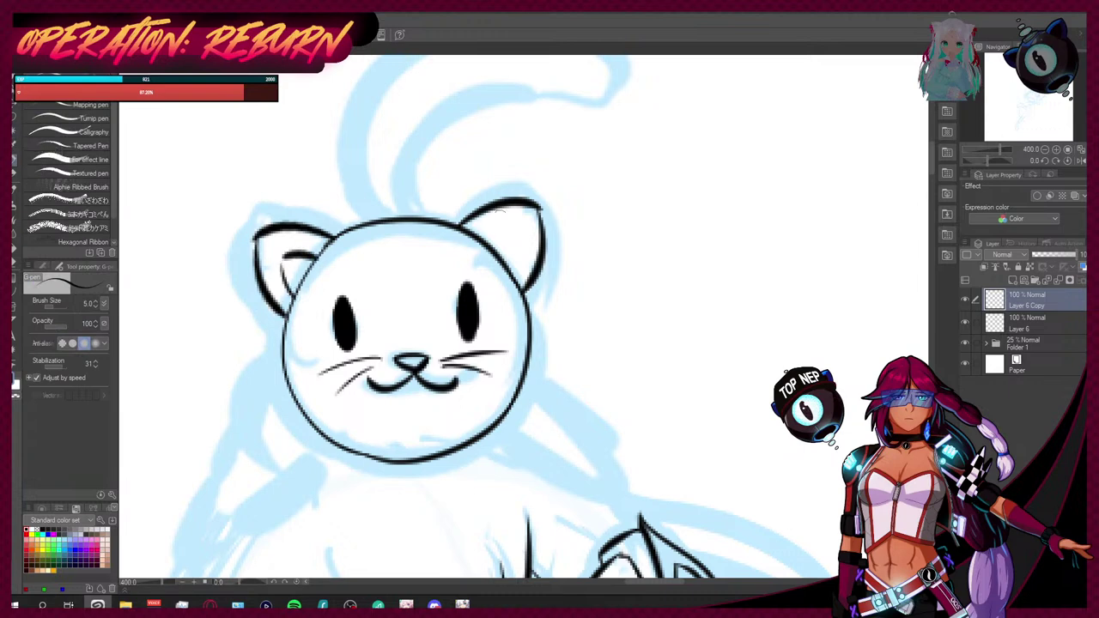
mouse_move(485, 237)
mouse_down()
mouse_move(516, 237)
mouse_move(515, 268)
mouse_up()
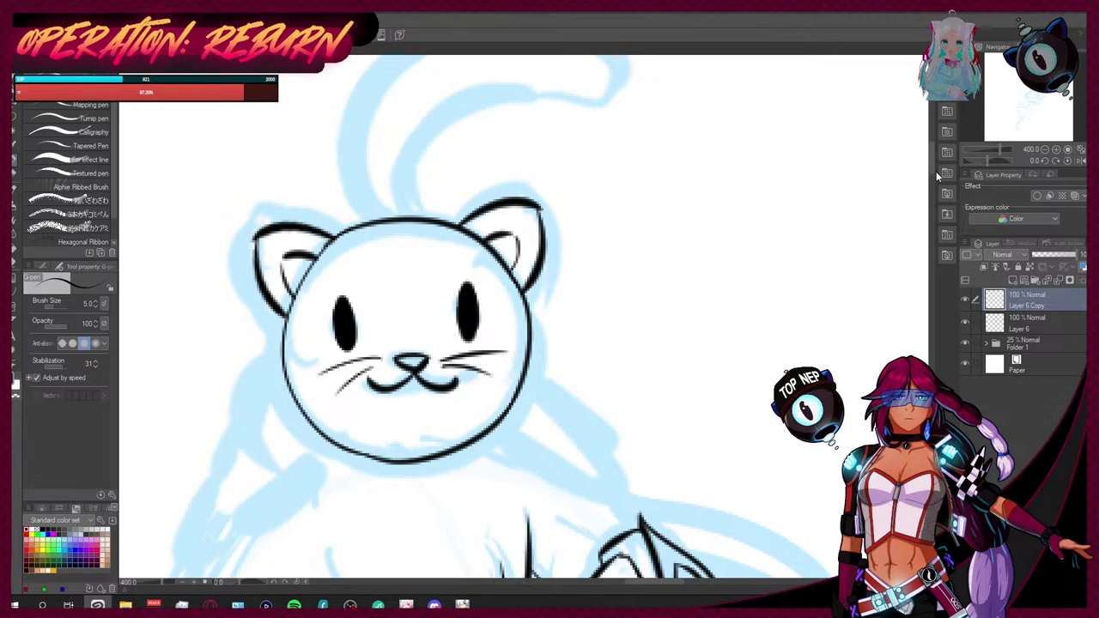
Step: Ink the cat's left paw below the head with two toe lines, undoing the stroke that joins its lower edge to the head
scroll(932, 165, down, 2)
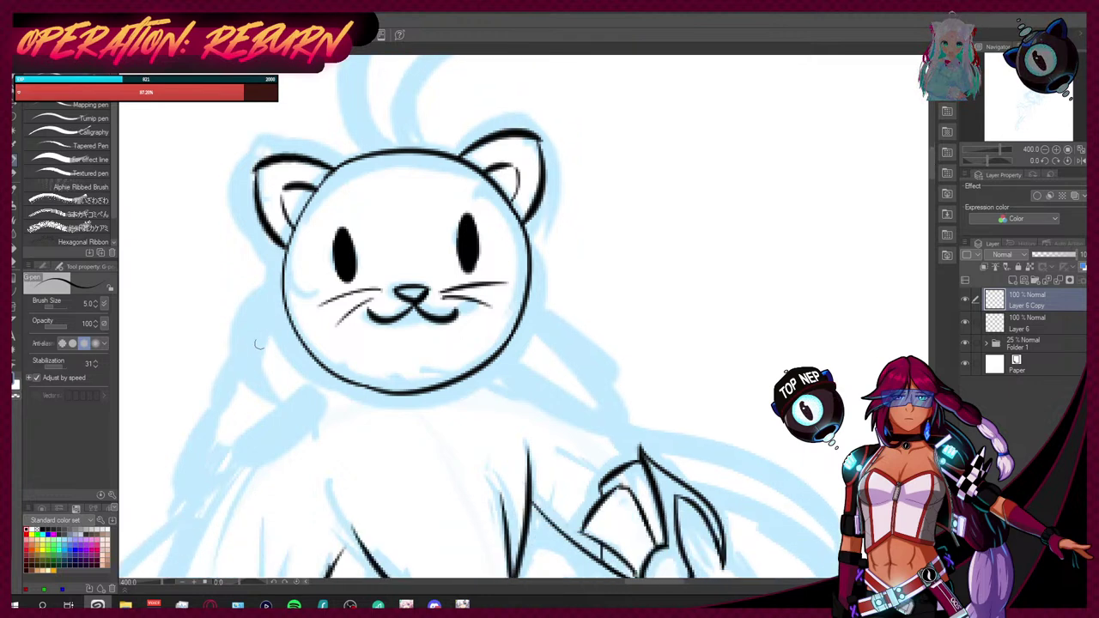
mouse_move(262, 340)
mouse_down()
mouse_move(225, 415)
mouse_move(299, 408)
mouse_up()
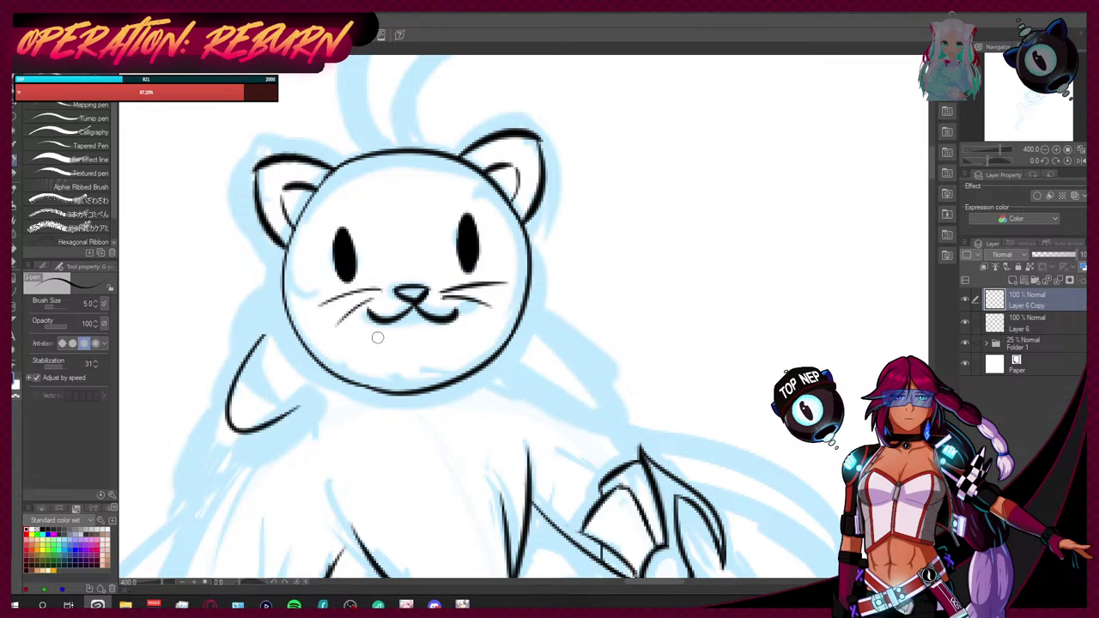
mouse_move(242, 416)
mouse_down()
mouse_move(232, 414)
mouse_move(243, 427)
mouse_up()
drag(322, 381, 296, 412)
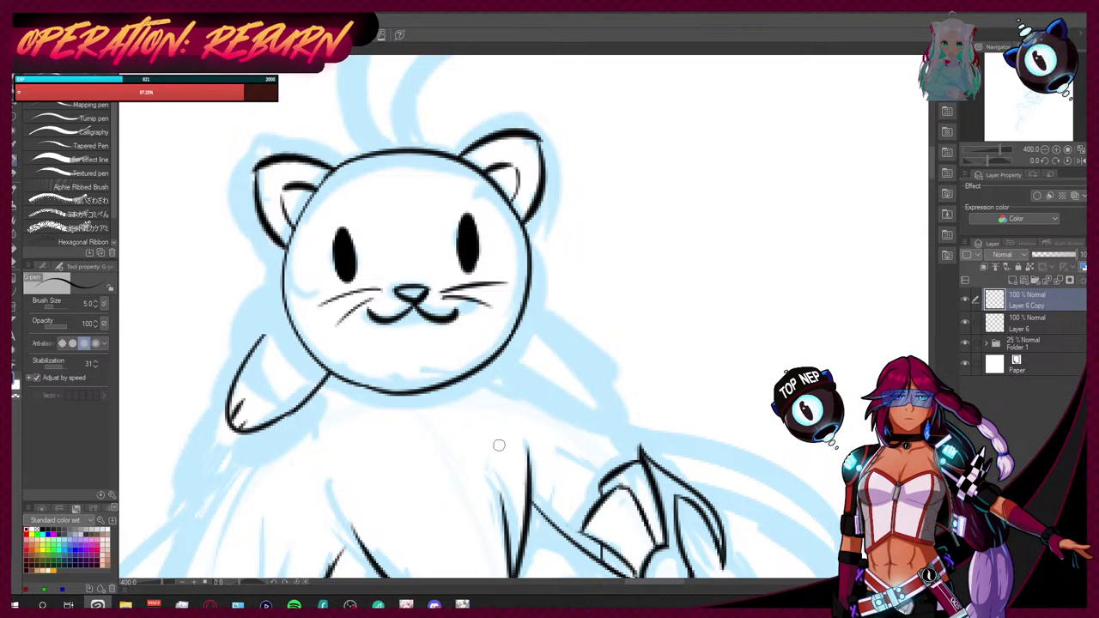
key(ctrl+z)
Step: Select the inked left paw with the Lasso and paste a copy of it on a new layer
key(m)
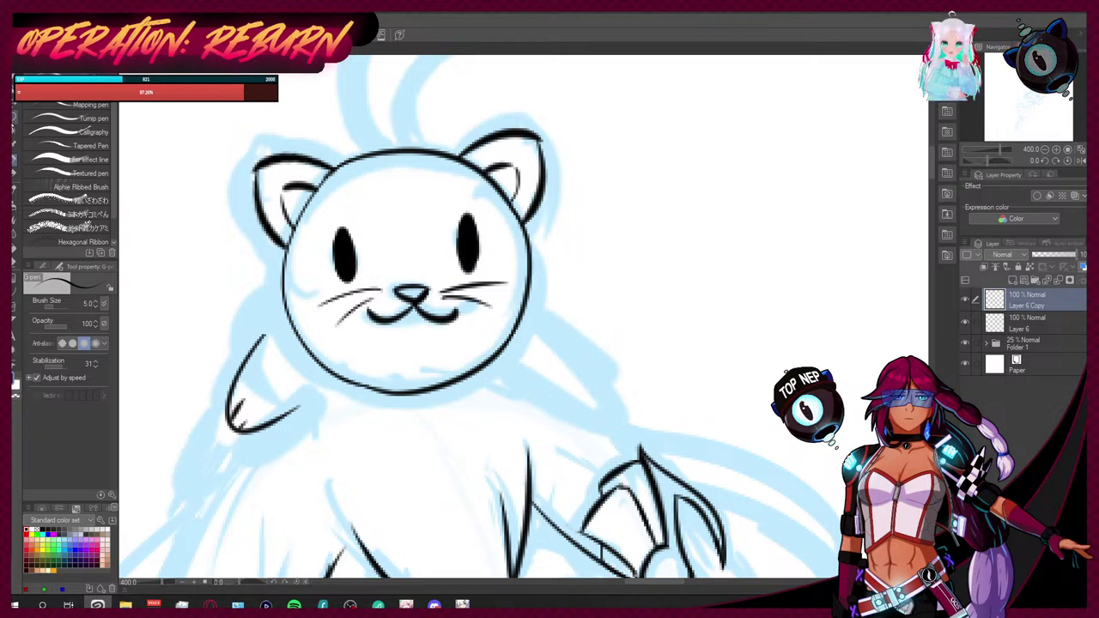
mouse_move(249, 312)
mouse_down()
mouse_move(202, 421)
mouse_move(330, 391)
mouse_move(311, 405)
mouse_up()
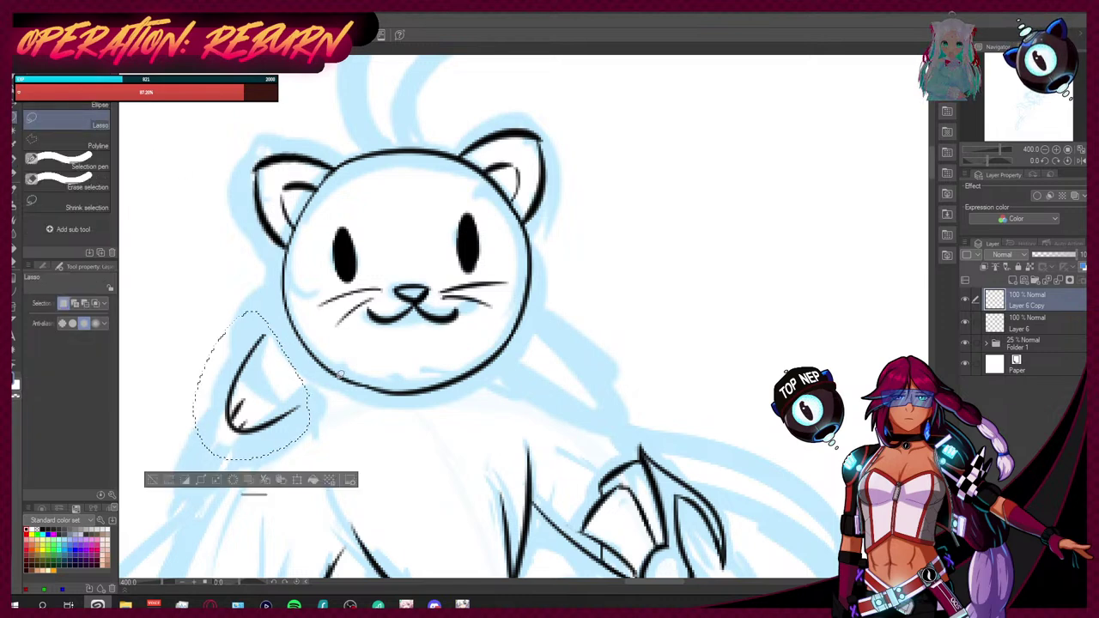
key(ctrl+c)
key(ctrl+v)
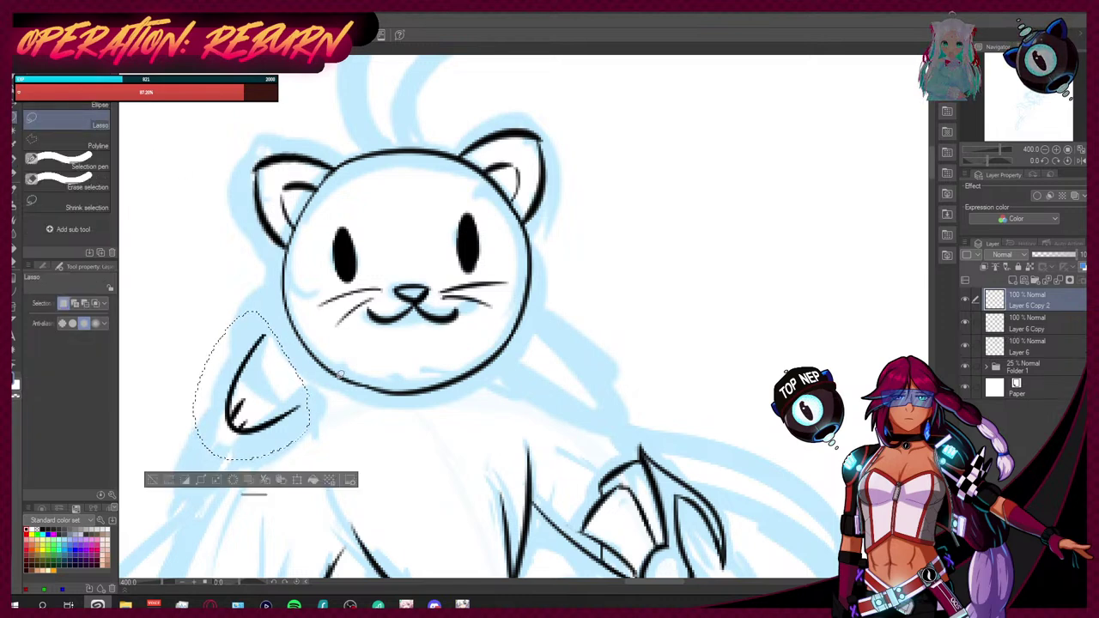
Step: Flip the copied paw horizontally, place it below the cat head's right side and clear the selection
mouse_move(39, 93)
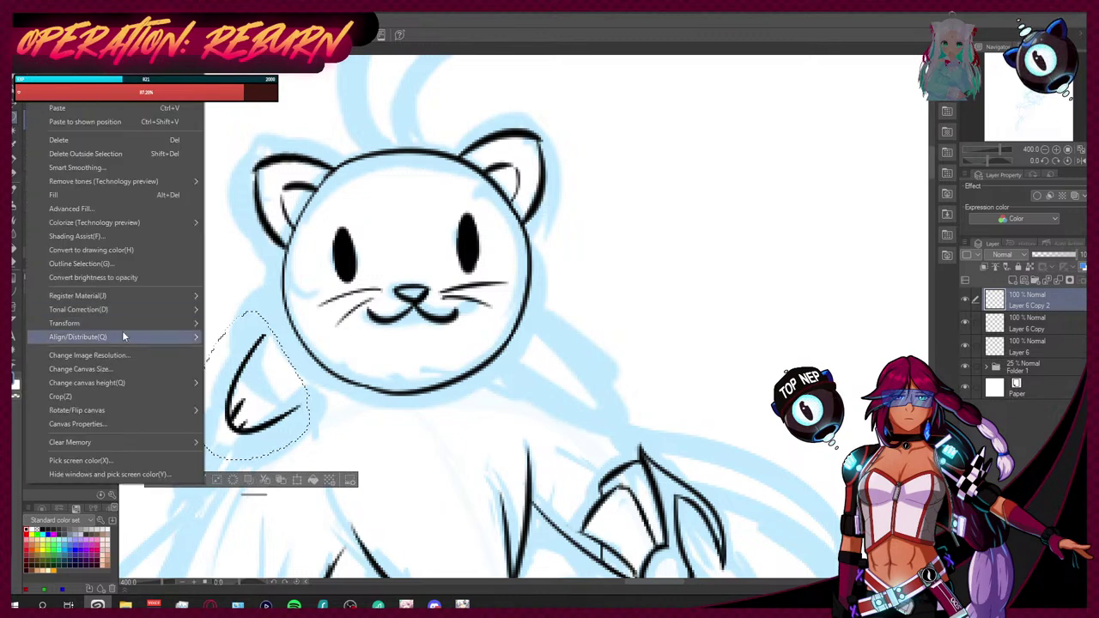
mouse_move(130, 322)
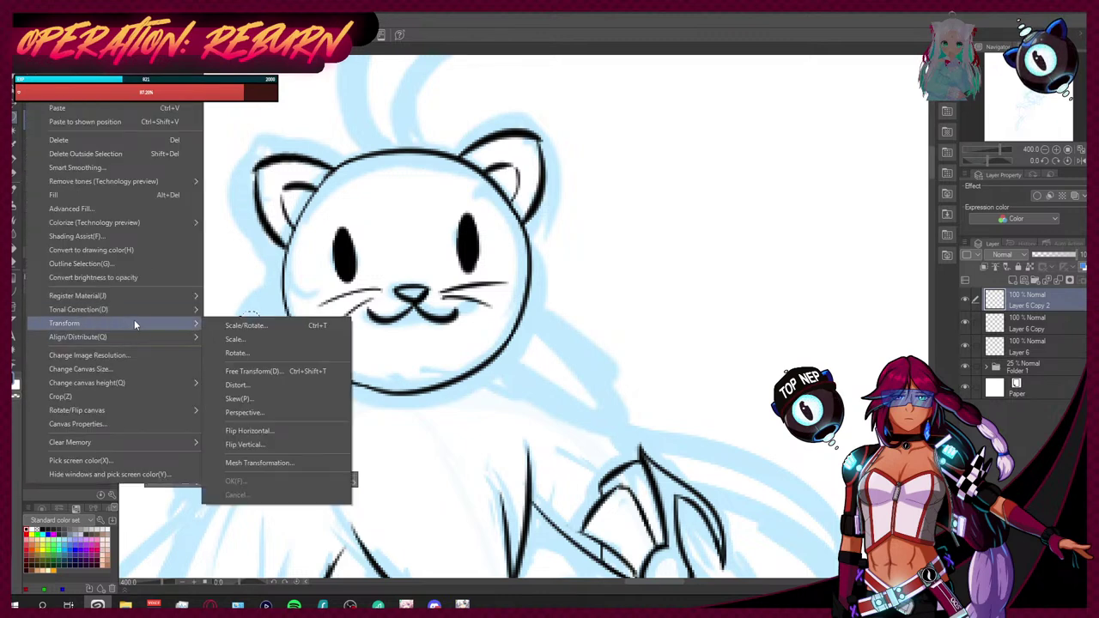
click(274, 381)
mouse_move(281, 427)
mouse_down()
mouse_move(610, 417)
mouse_move(587, 411)
mouse_up()
key(Return)
key(ctrl+d)
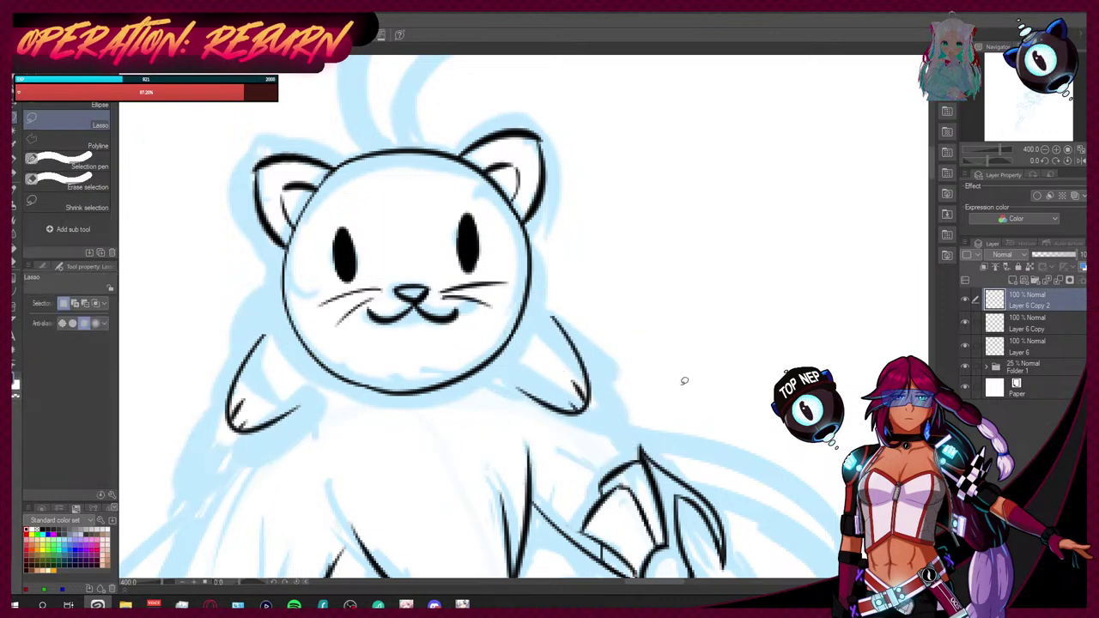
Step: Extend the upper and lower edges of both paws with the G-pen until they meet the cat's head outline
click(16, 171)
drag(329, 383, 297, 408)
drag(491, 367, 546, 406)
drag(283, 309, 251, 353)
drag(532, 295, 568, 336)
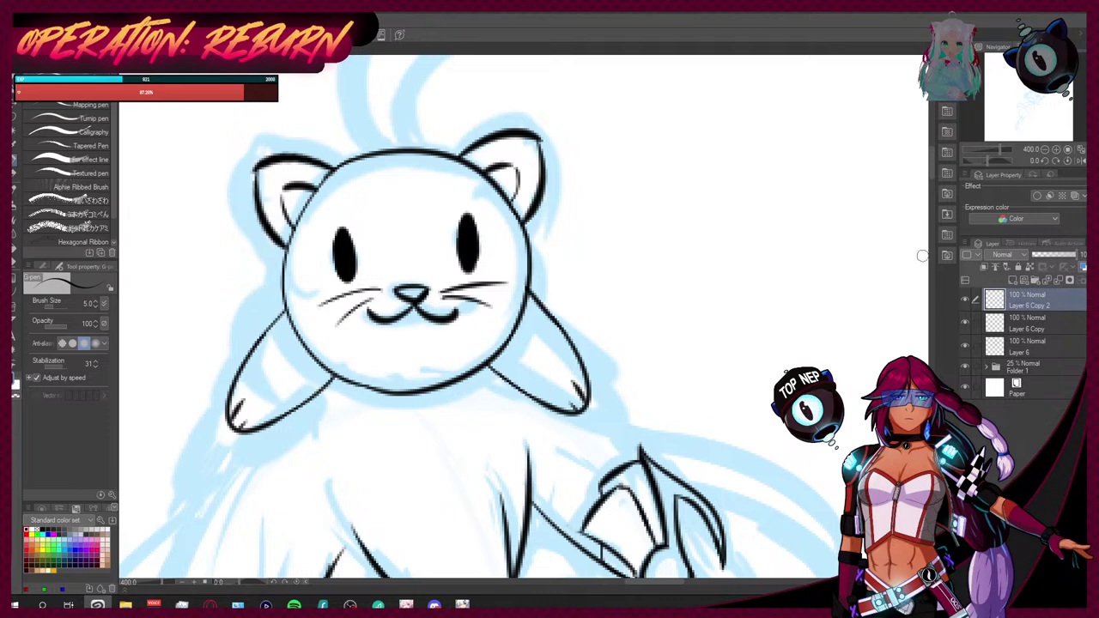
Step: Ink the cat's curved tail above the head with outer and inner edges and a rounded tip, erasing the stray line end
scroll(931, 168, up, 3)
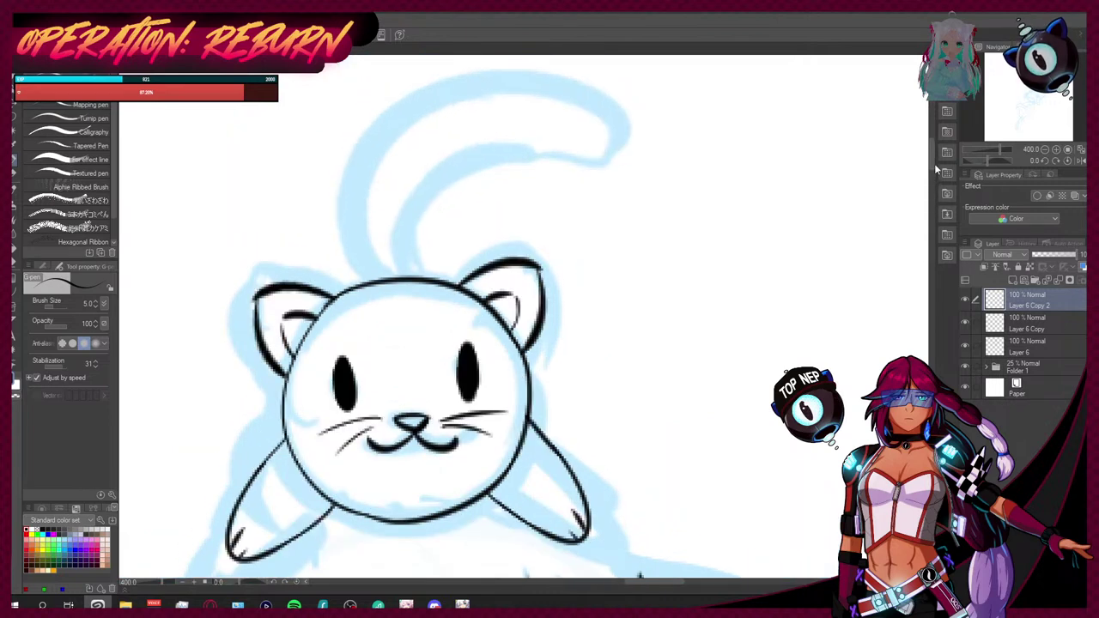
mouse_move(368, 279)
mouse_down()
mouse_move(581, 84)
mouse_move(613, 115)
mouse_up()
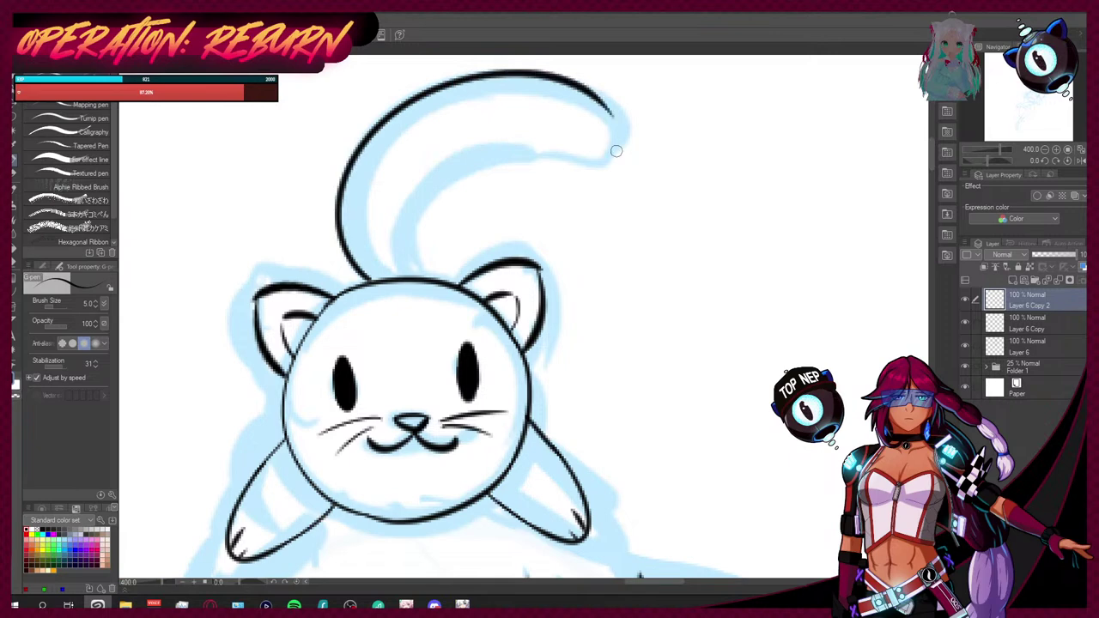
mouse_move(404, 269)
mouse_down()
mouse_move(449, 141)
mouse_move(588, 166)
mouse_move(612, 103)
mouse_up()
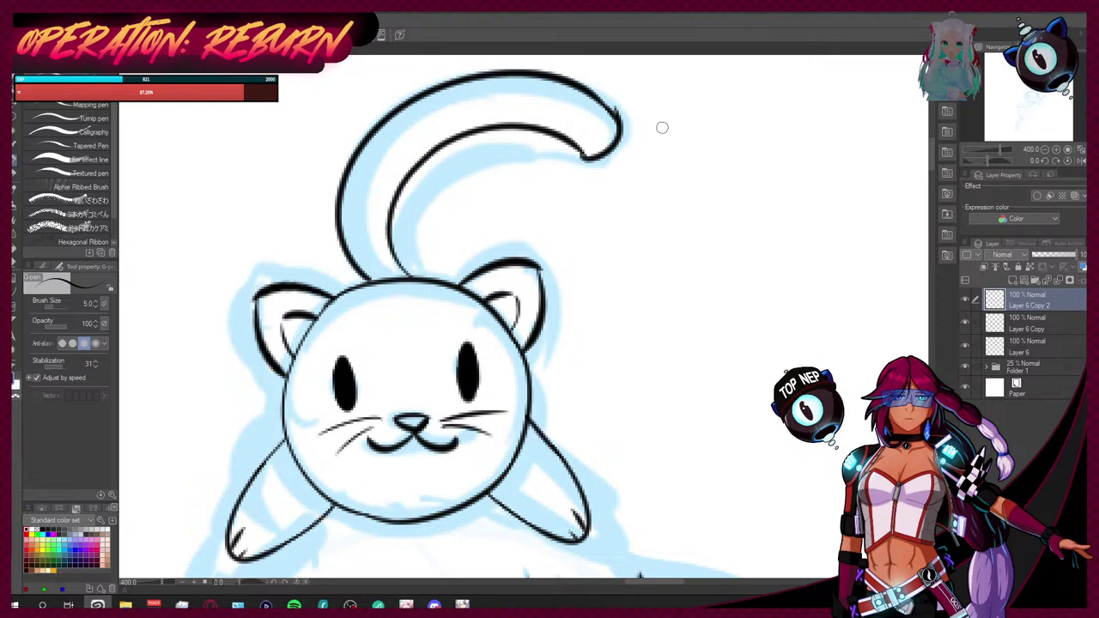
key(e)
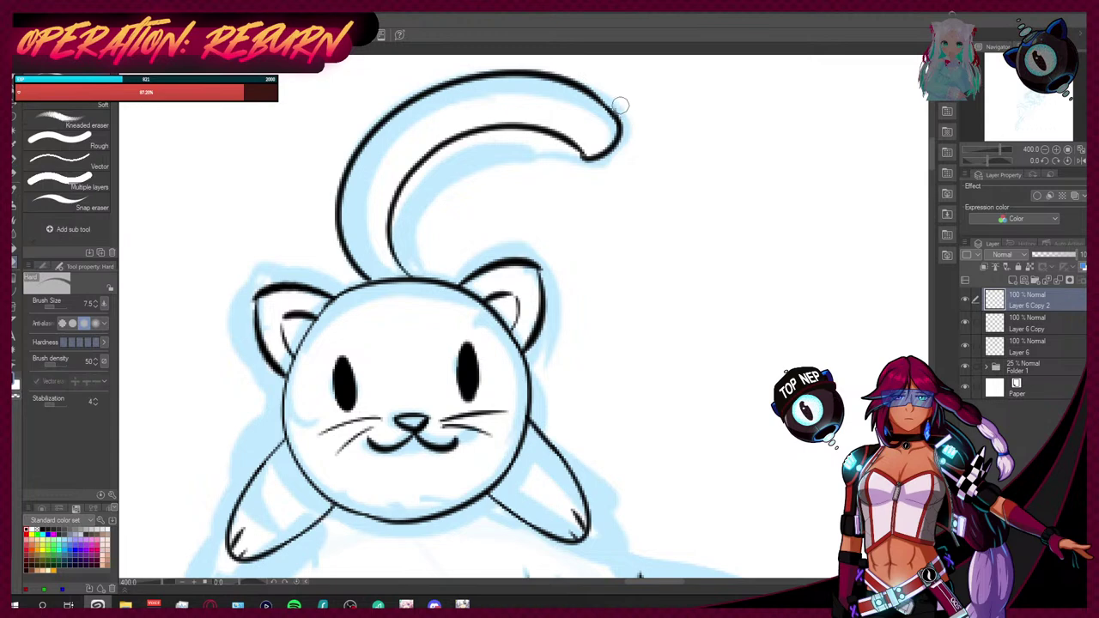
key(p)
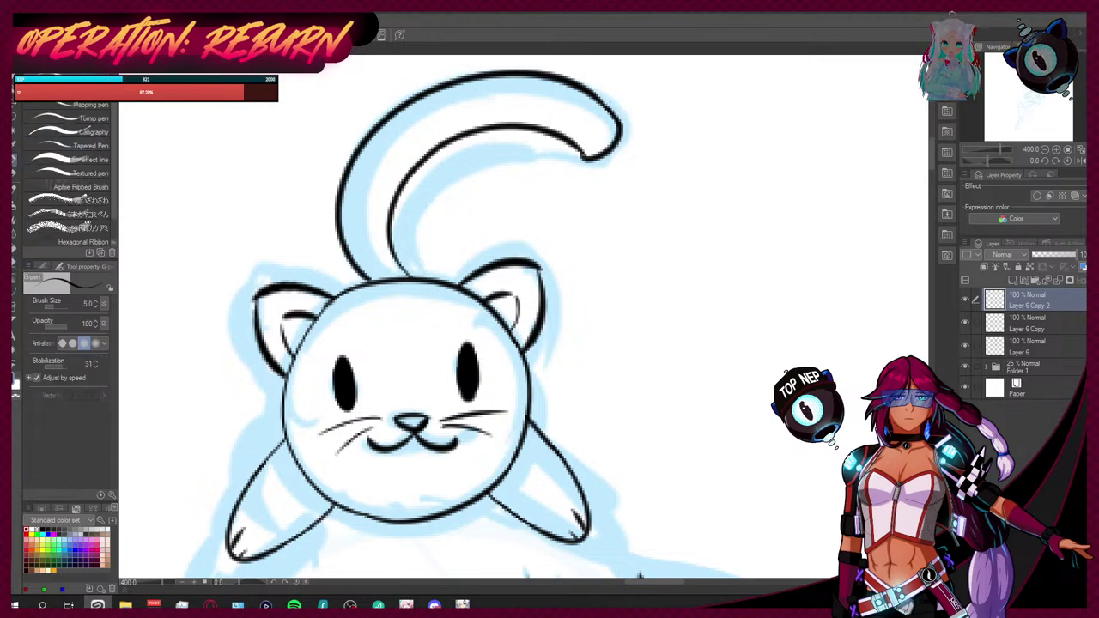
drag(589, 167, 598, 161)
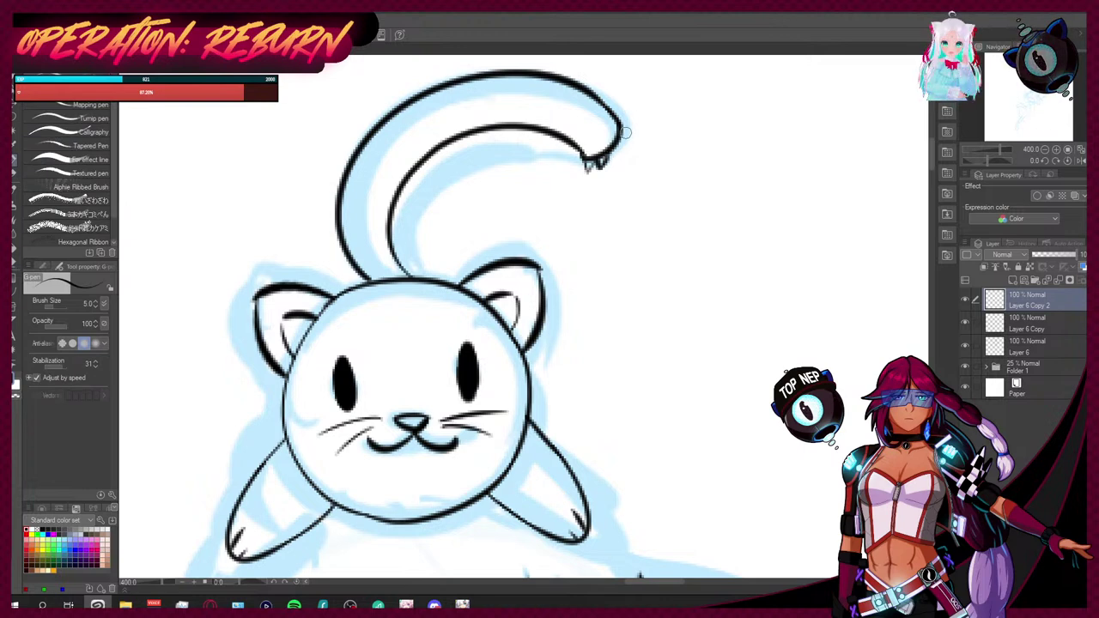
key(ctrl+z)
key(ctrl+z)
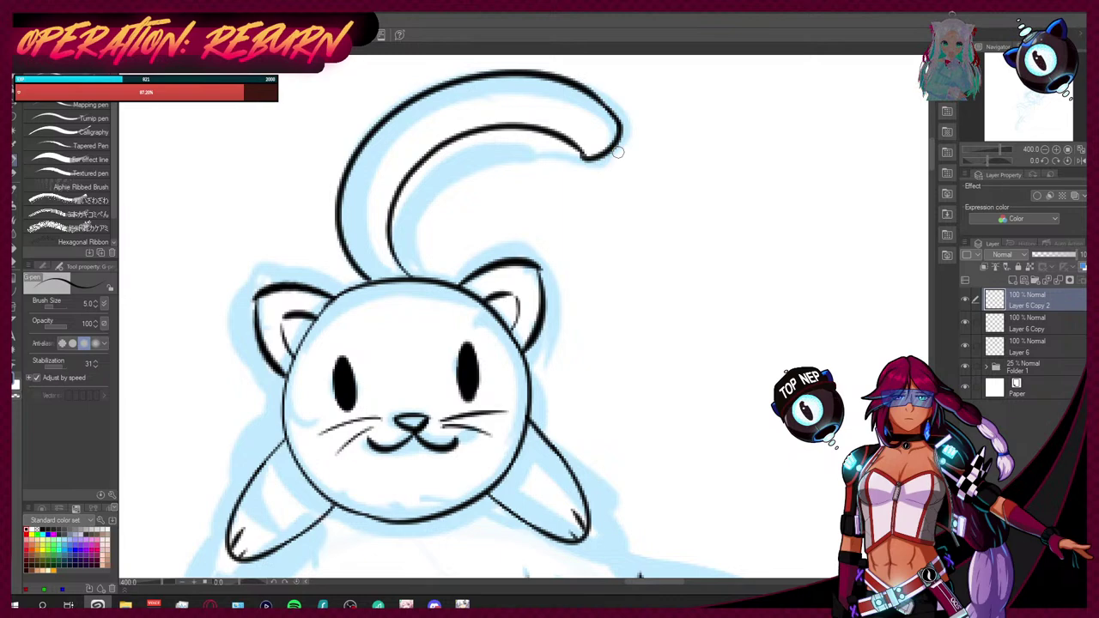
Step: Merge the two copied layers with the ear and paw down into Layer 6
scroll(532, 275, down, 8)
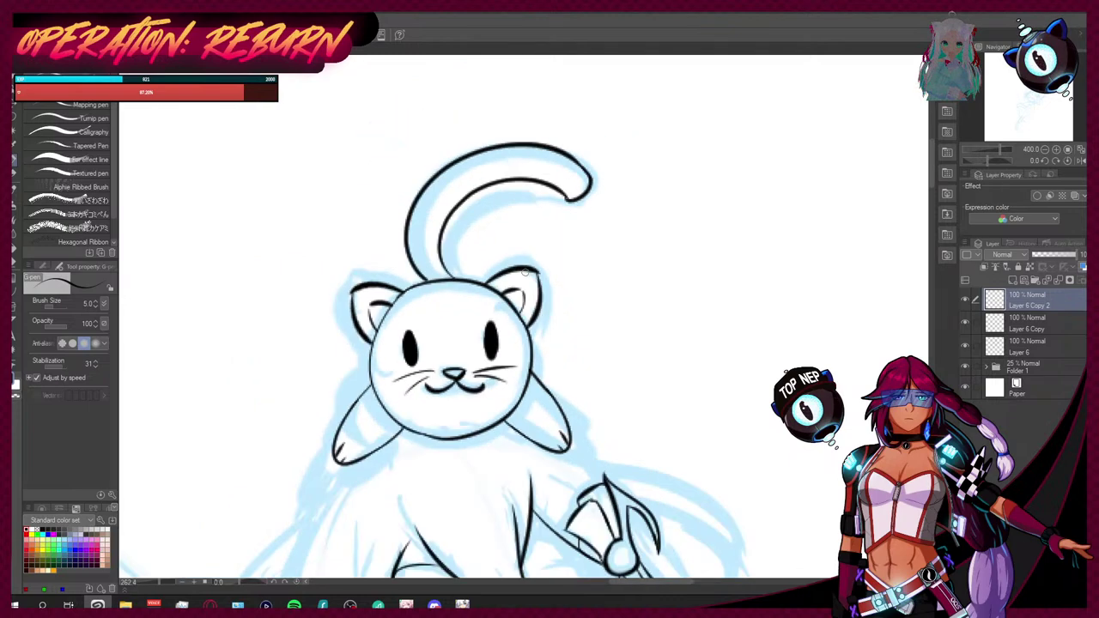
scroll(494, 292, up, 3)
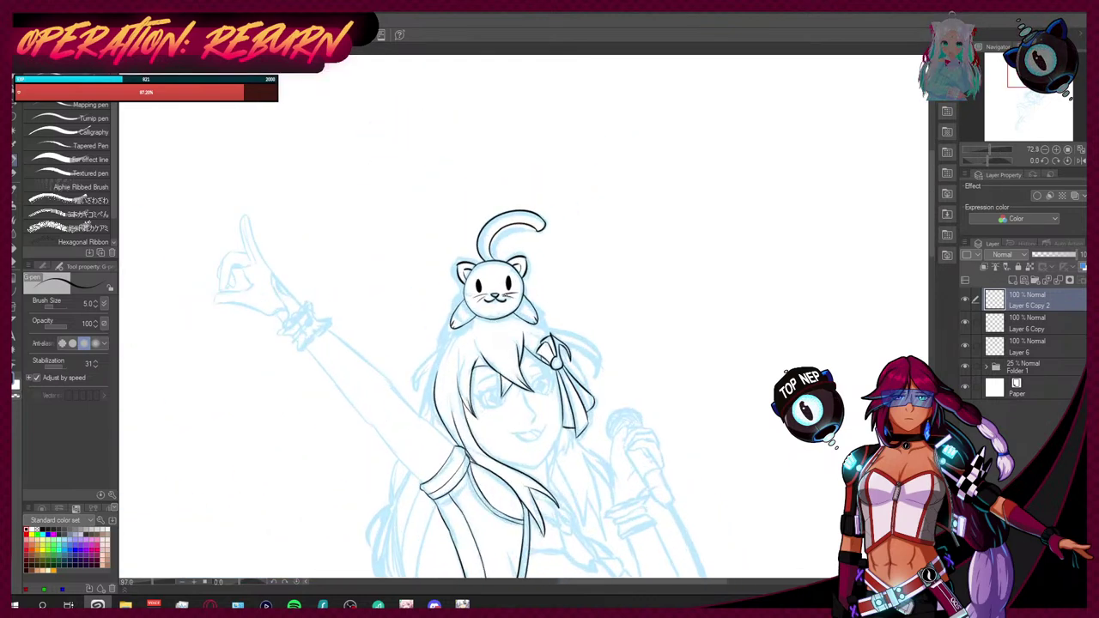
scroll(491, 287, up, 2)
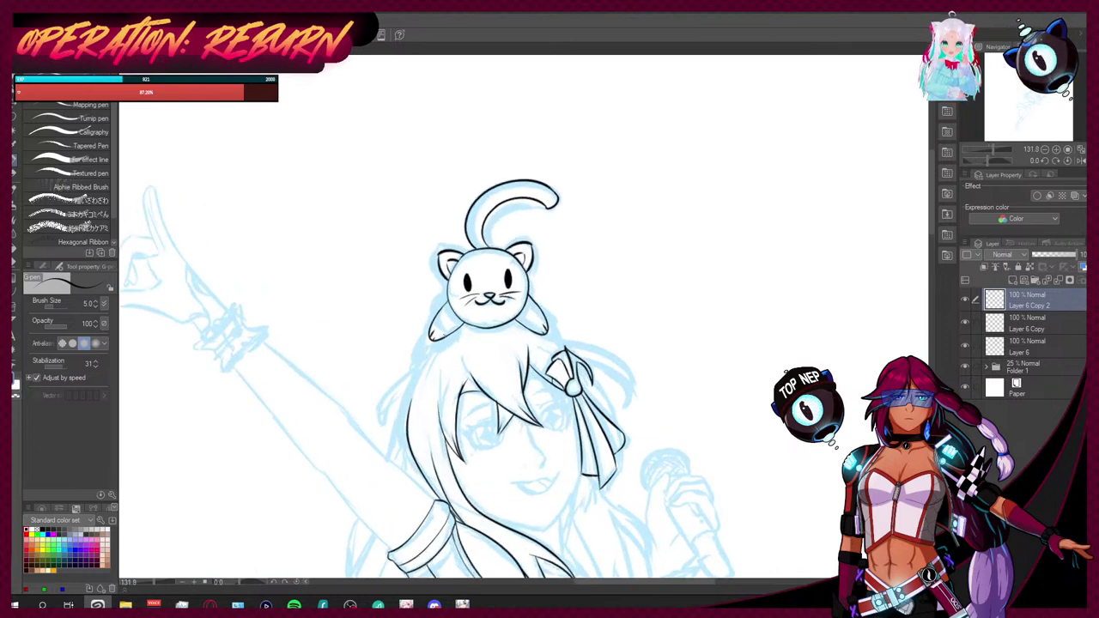
scroll(459, 362, up, 2)
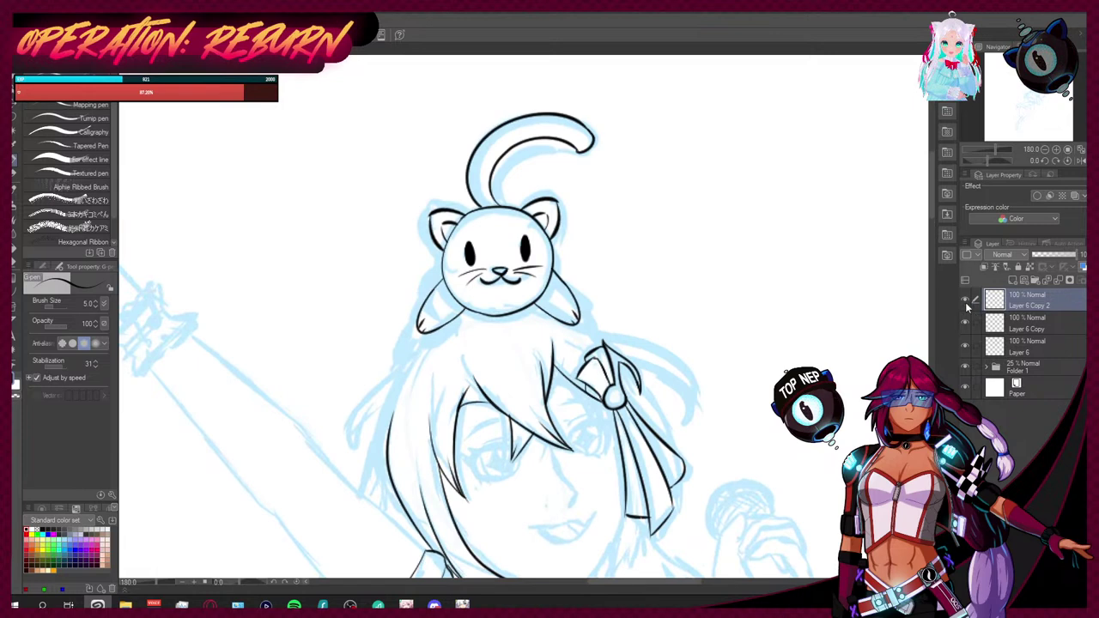
click(1051, 282)
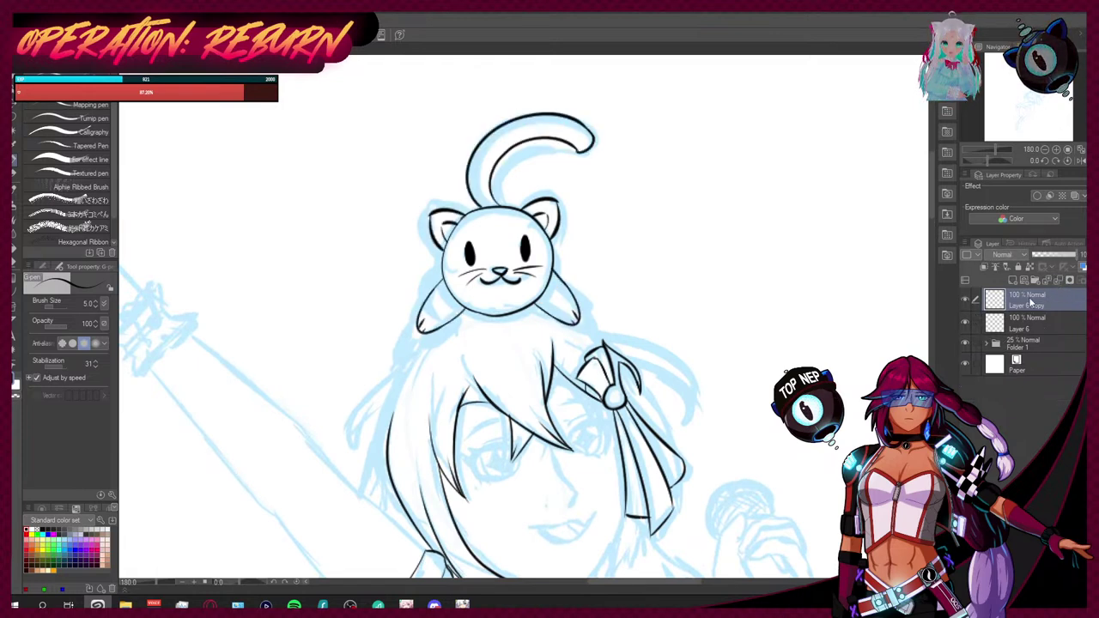
click(1053, 282)
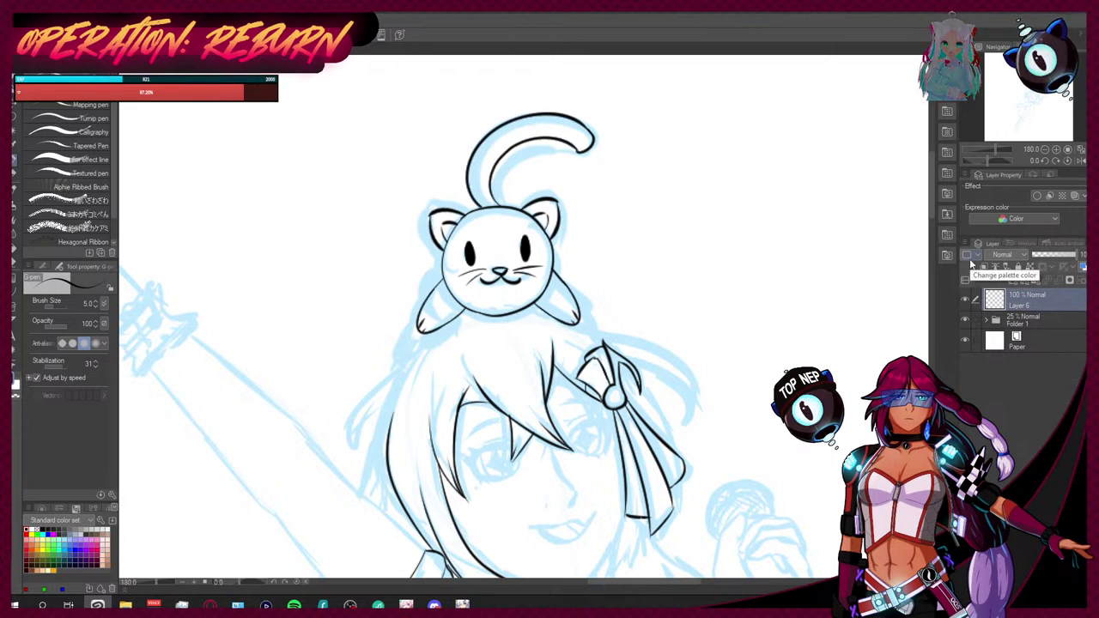
Step: Ink the outer hair strand below the cat's left paw, undoing the first attempt and redrawing the strand's tapered edges
scroll(933, 184, down, 2)
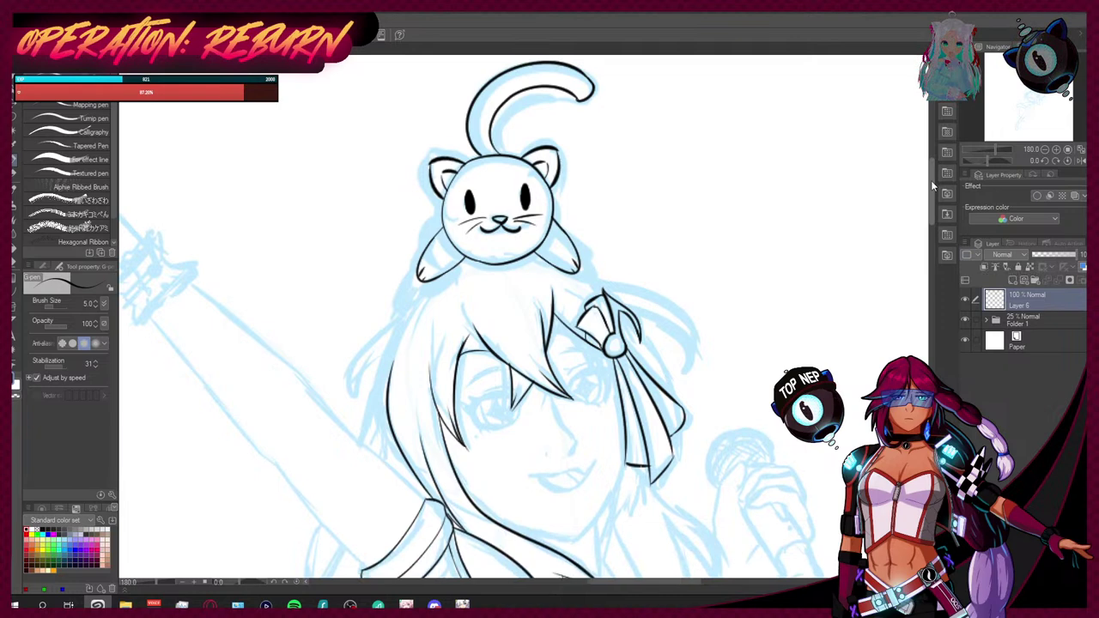
scroll(933, 184, down, 1)
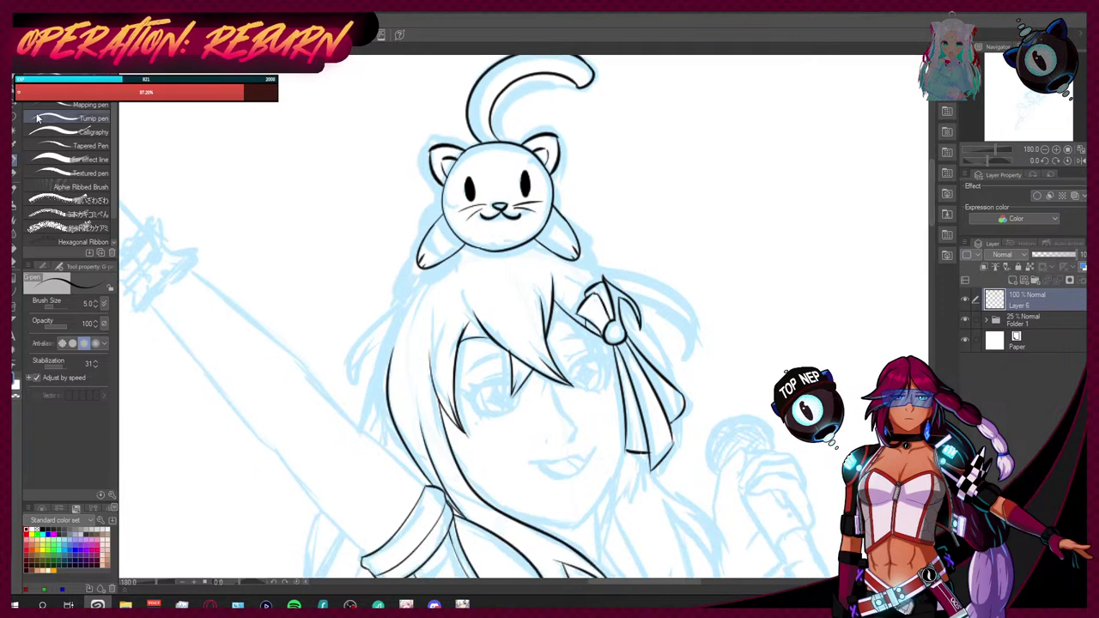
mouse_move(419, 264)
mouse_down()
mouse_move(352, 386)
mouse_move(403, 333)
mouse_up()
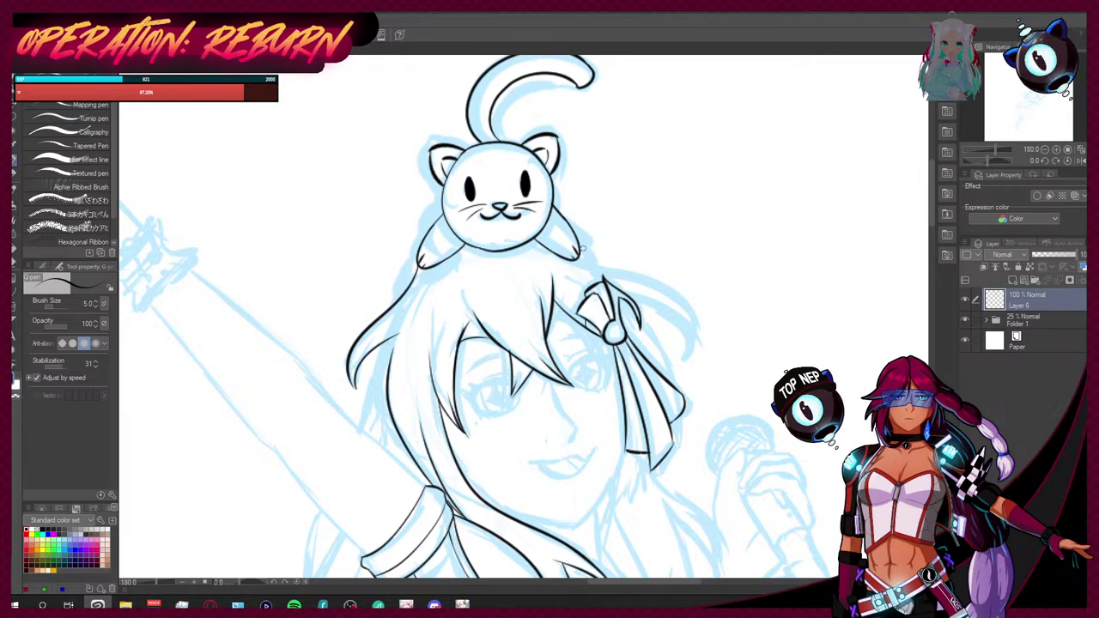
drag(581, 247, 595, 263)
key(ctrl+z)
key(ctrl+z)
key(ctrl+z)
mouse_move(410, 283)
mouse_down()
mouse_move(355, 350)
mouse_move(357, 382)
mouse_move(415, 313)
mouse_move(385, 378)
mouse_up()
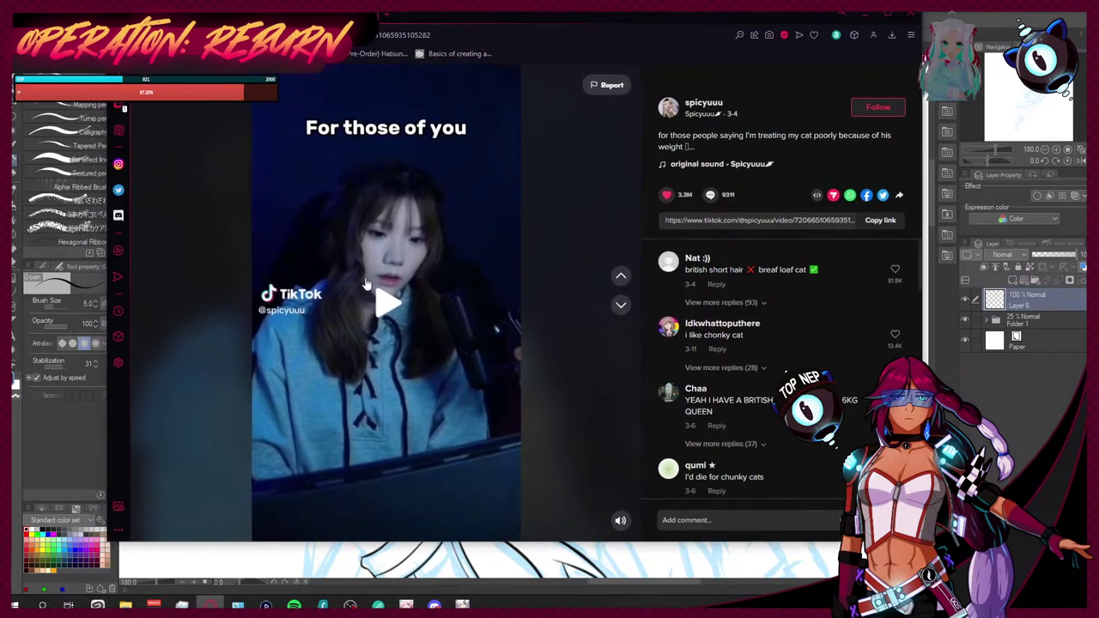
Step: Play the TikTok cat video in the browser, pause it and return to the drawing
click(365, 277)
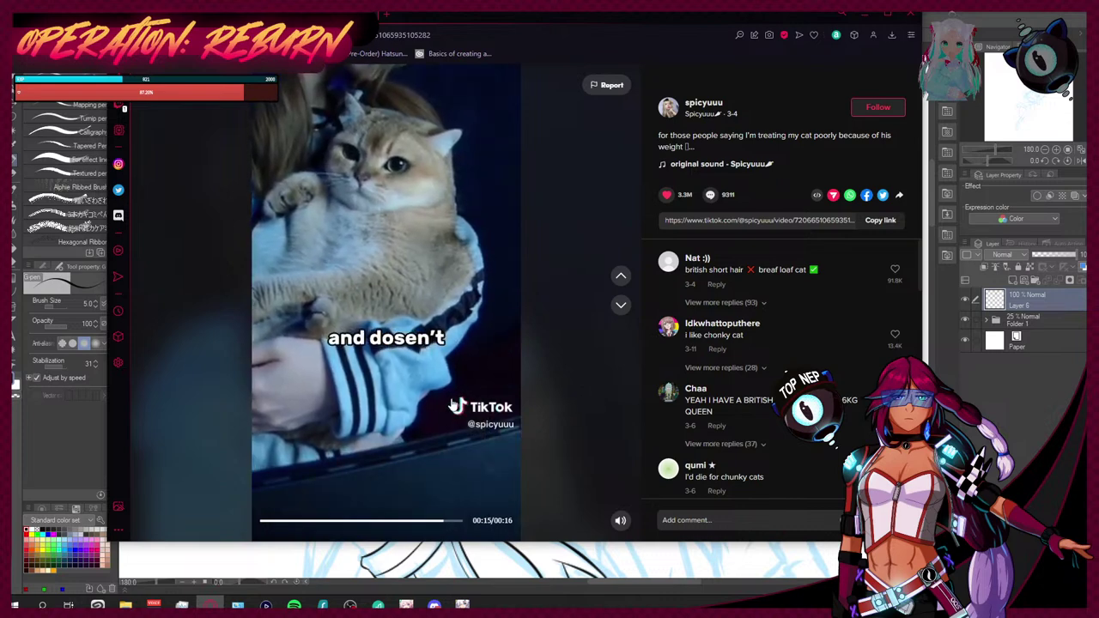
click(429, 404)
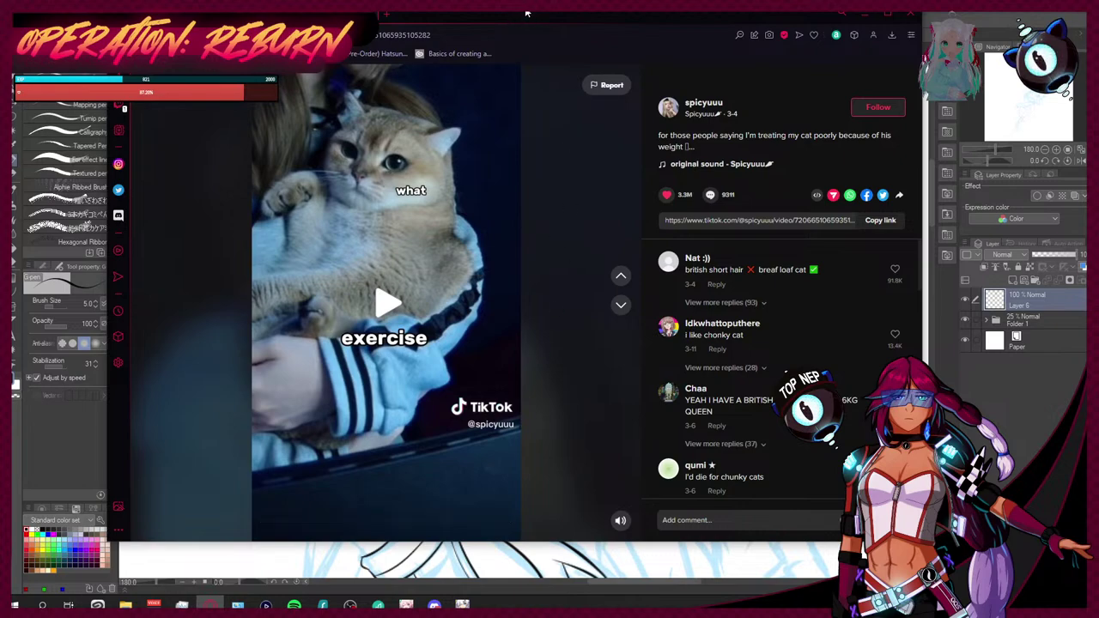
click(841, 12)
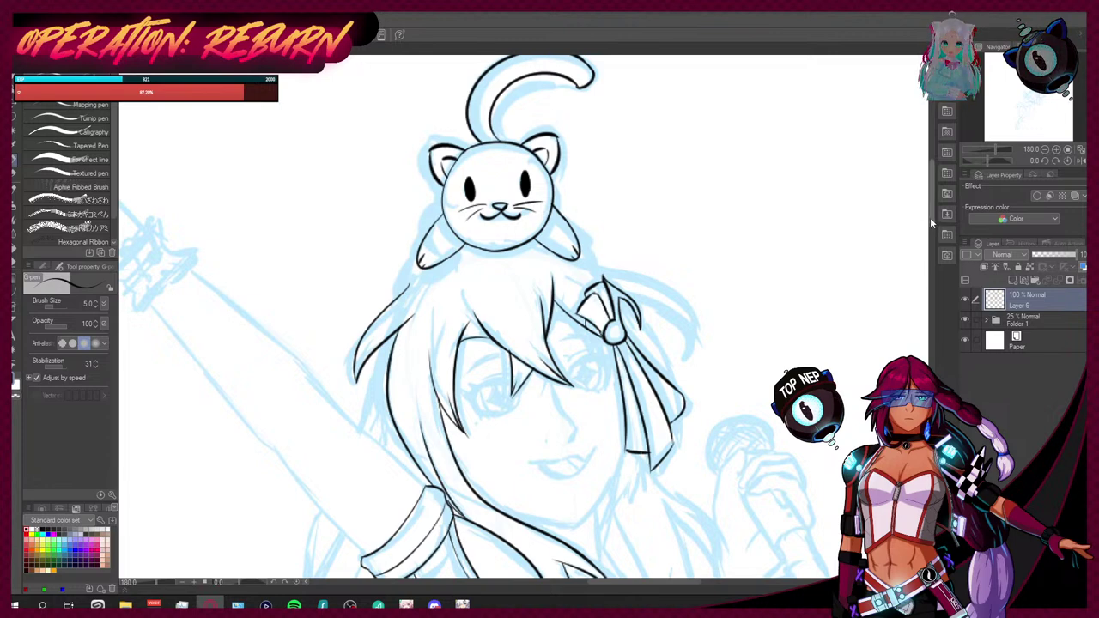
drag(933, 222, 932, 215)
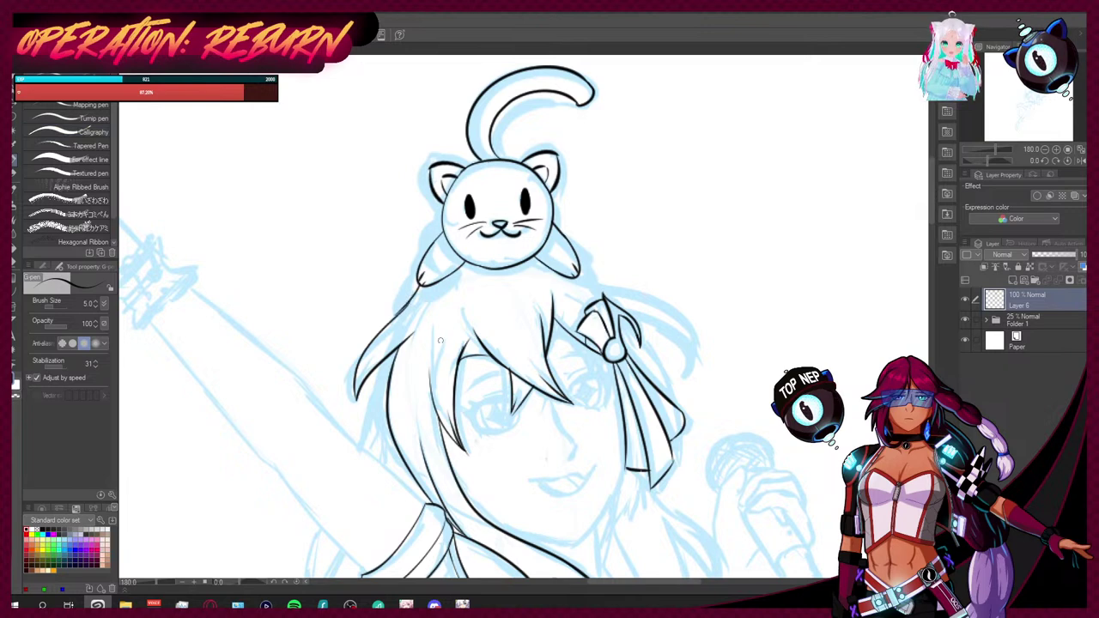
key(ctrl+z)
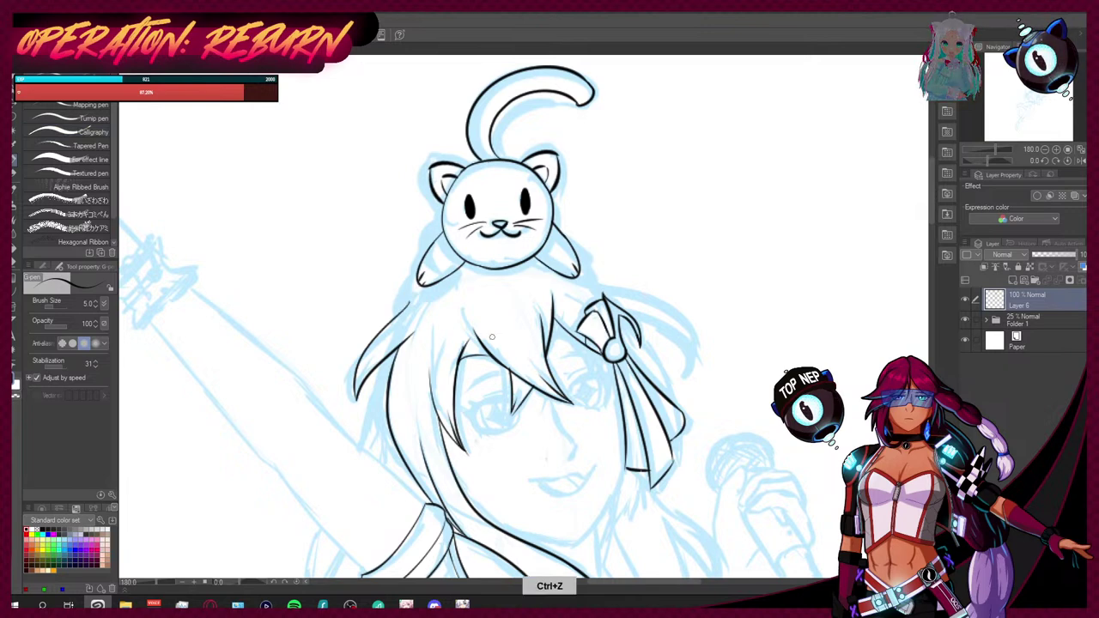
drag(931, 217, 931, 240)
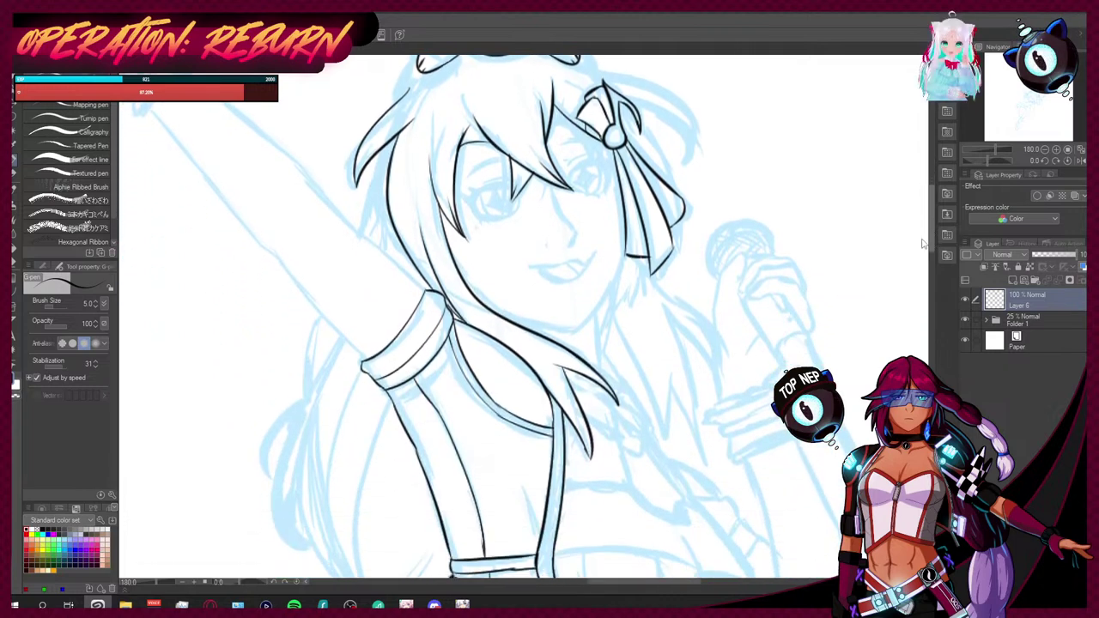
Step: Ink the outer edge of the side hair lock from the ribbon tip down towards the microphone wrist, redrawing its tapered lower end
mouse_move(654, 283)
mouse_down()
mouse_move(709, 351)
mouse_move(716, 386)
mouse_up()
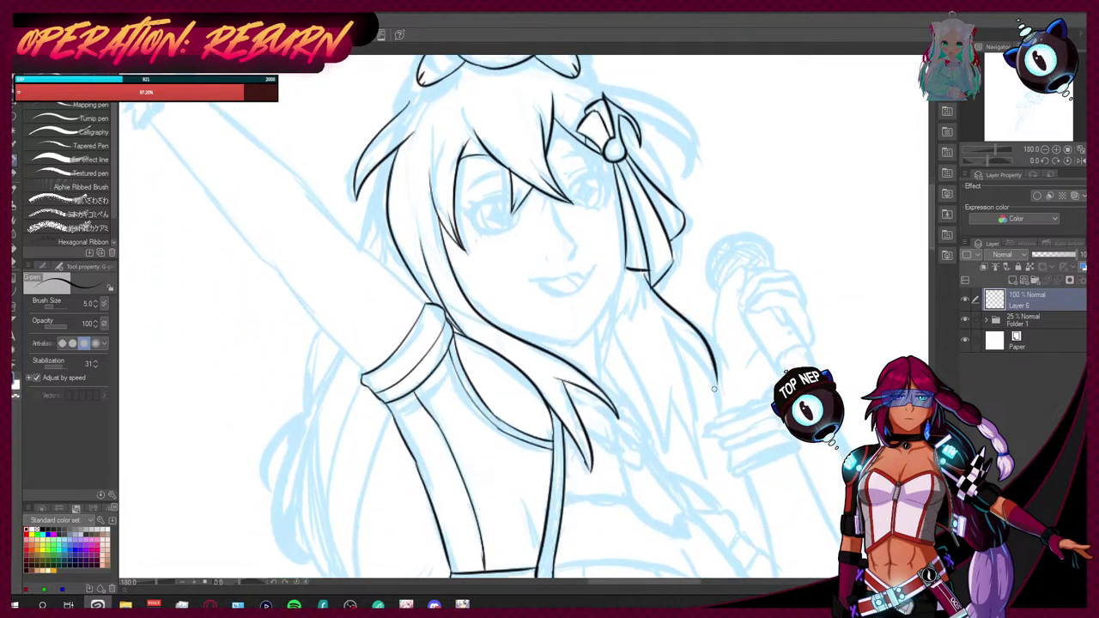
key(ctrl+z)
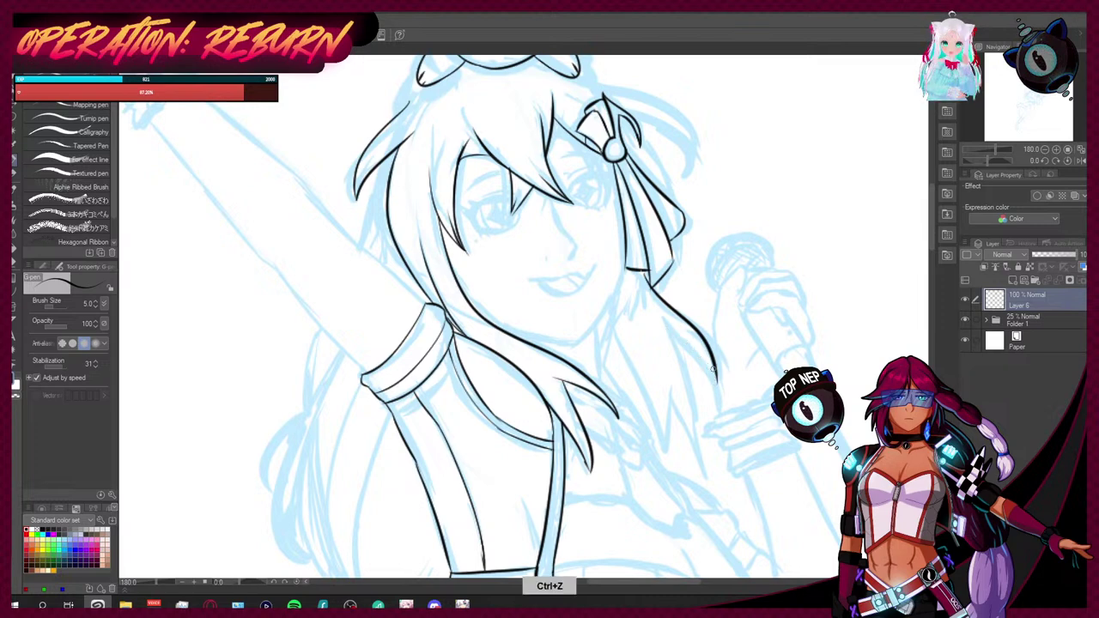
drag(667, 330, 719, 400)
key(ctrl+z)
drag(711, 362, 721, 406)
drag(714, 369, 718, 396)
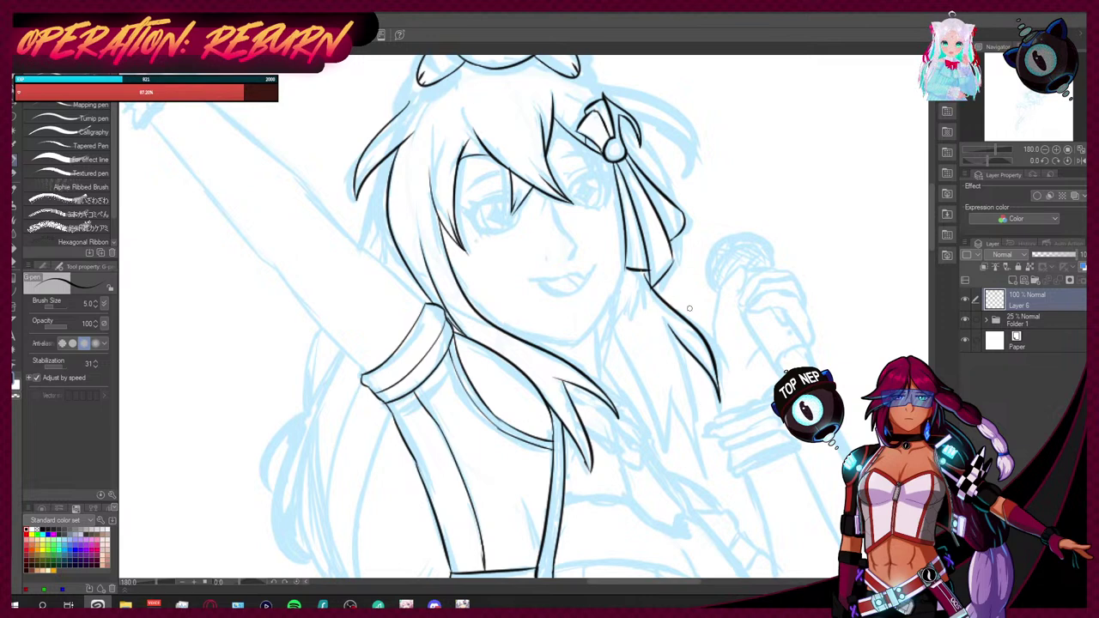
Step: Ink the split pointed tips of the side hair lock beside the microphone hand and its inner edge running down from the jaw
drag(676, 336, 696, 450)
drag(663, 373, 695, 460)
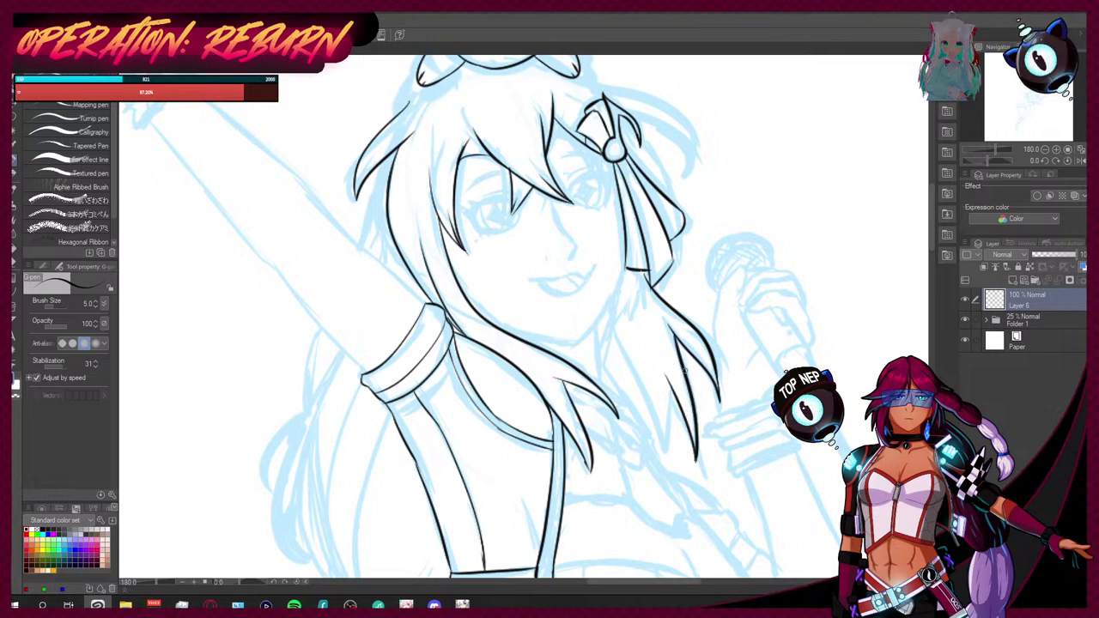
key(ctrl+z)
drag(663, 362, 695, 460)
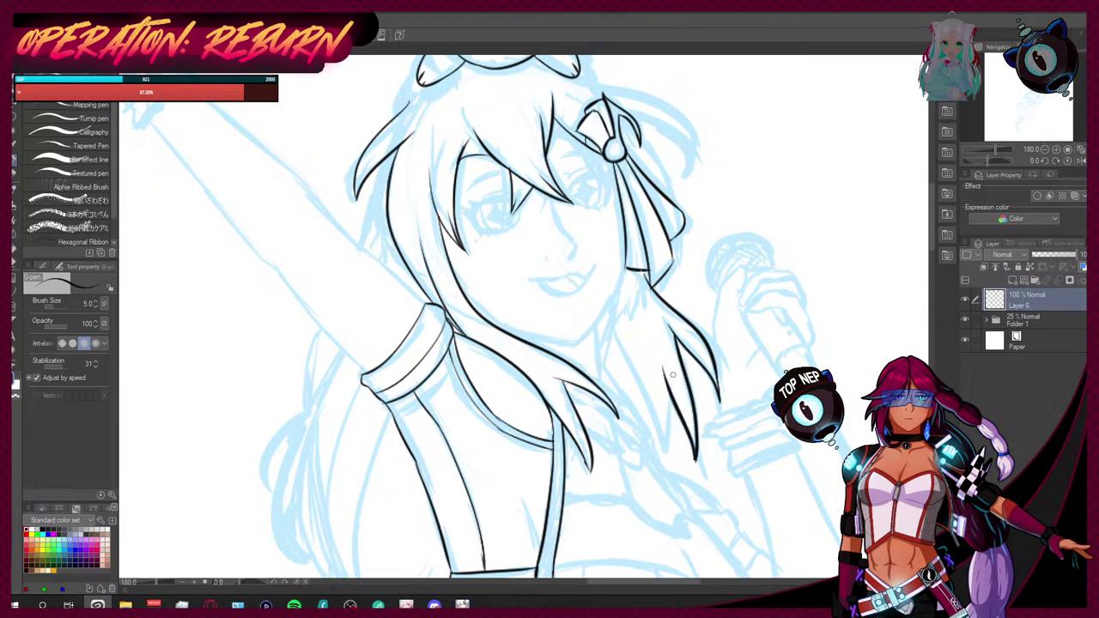
mouse_move(608, 302)
mouse_down()
mouse_move(657, 456)
mouse_move(668, 391)
mouse_up()
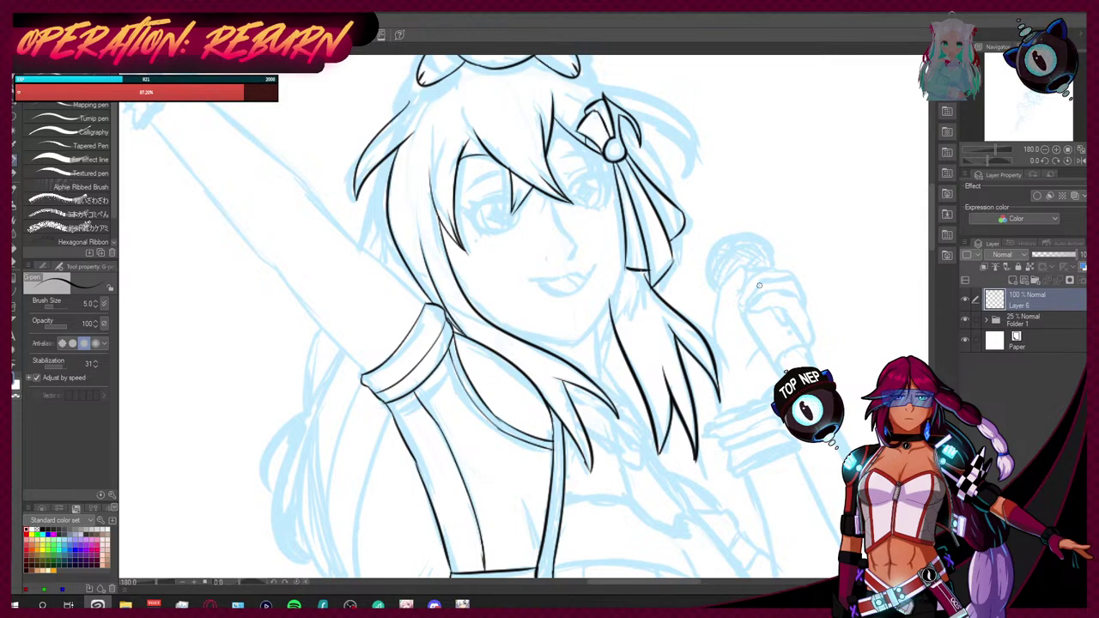
Step: Erase the stray line end where the side hair lock meets the ribbon tip and re-ink the junction
scroll(743, 286, up, 4)
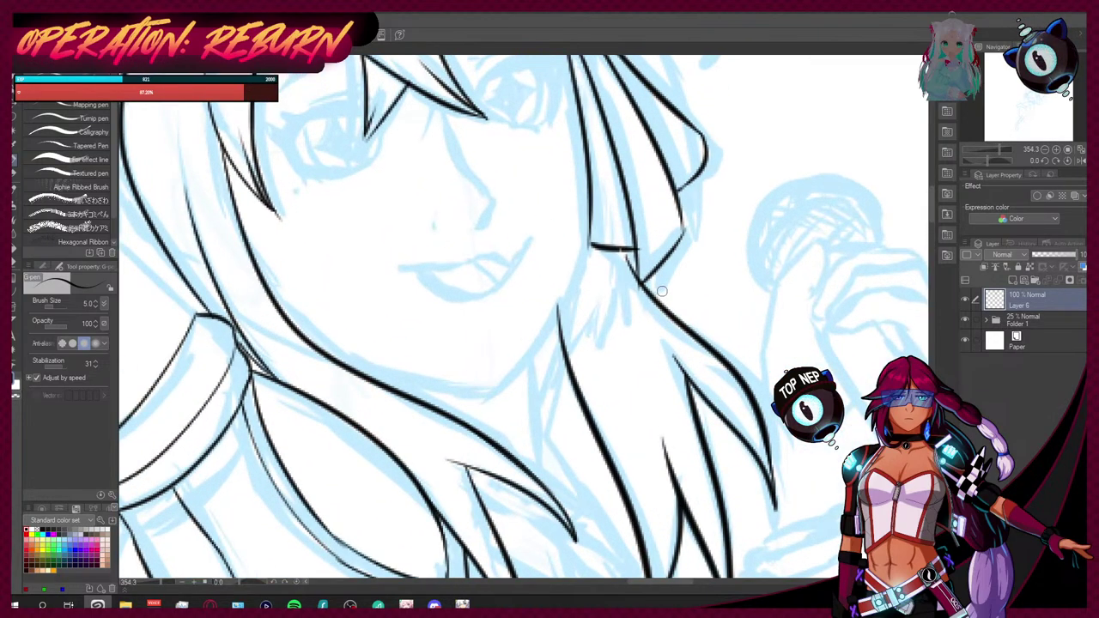
key(e)
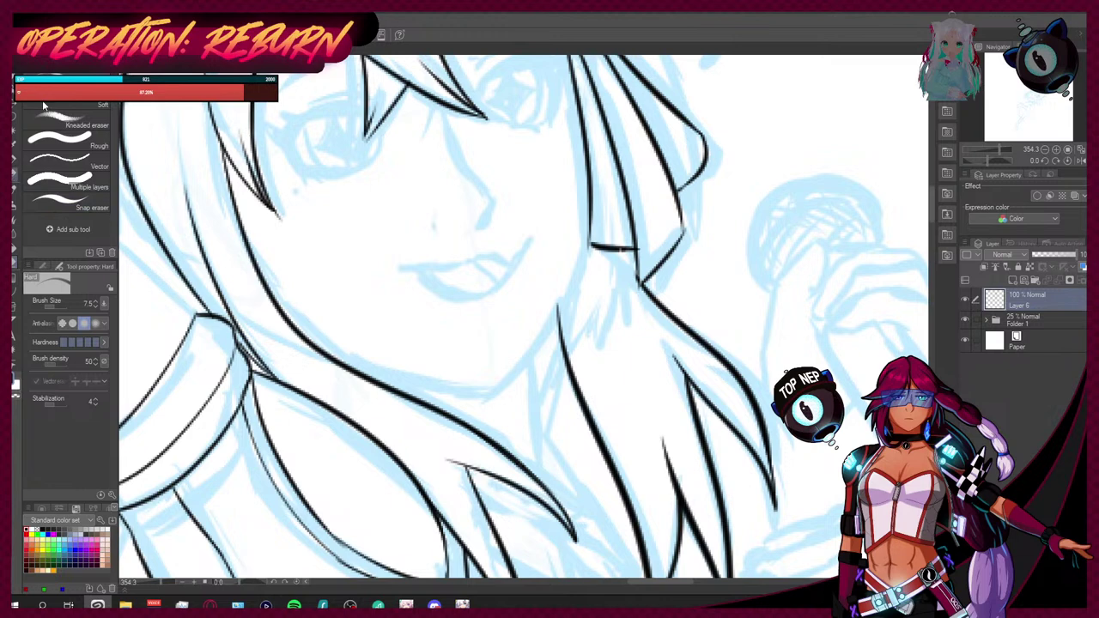
key(p)
drag(633, 250, 642, 295)
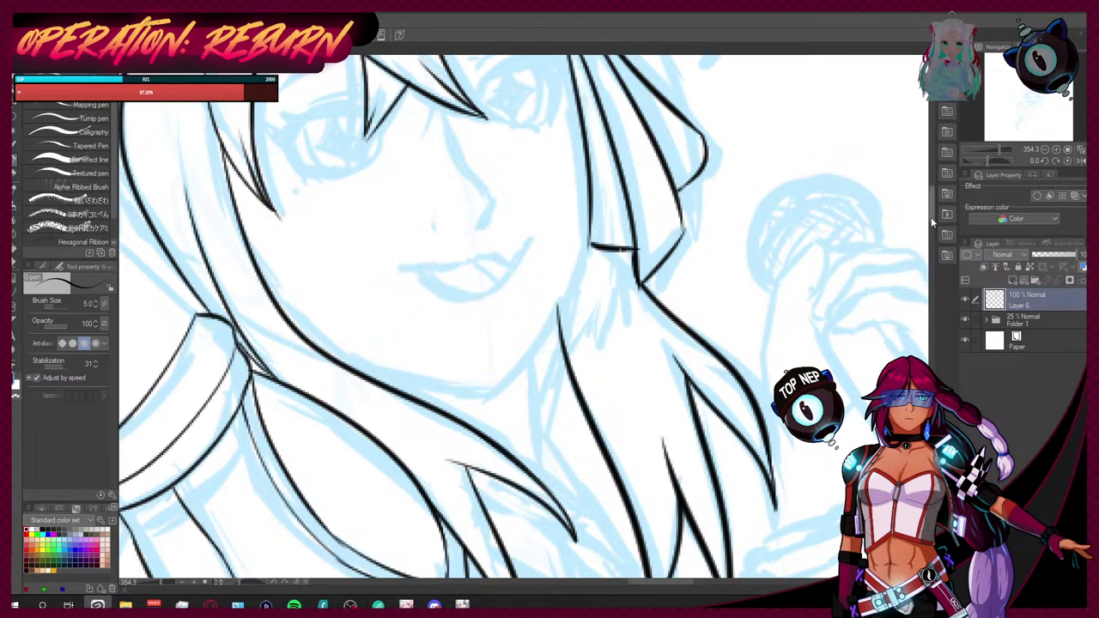
Step: Try inking the flyaway strand behind the bow with outer and inner edges, plus a back hair line beside the ribbon
scroll(932, 210, up, 5)
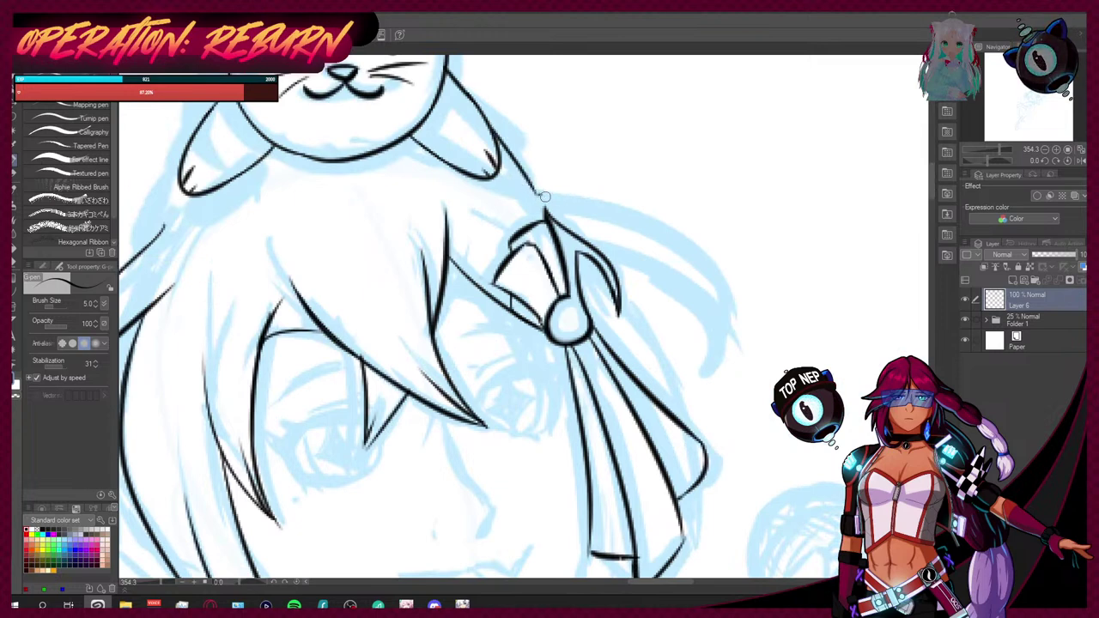
mouse_move(541, 197)
mouse_down()
mouse_move(580, 204)
mouse_move(719, 347)
mouse_up()
mouse_move(585, 245)
mouse_down()
mouse_move(639, 266)
mouse_move(714, 376)
mouse_move(719, 345)
mouse_up()
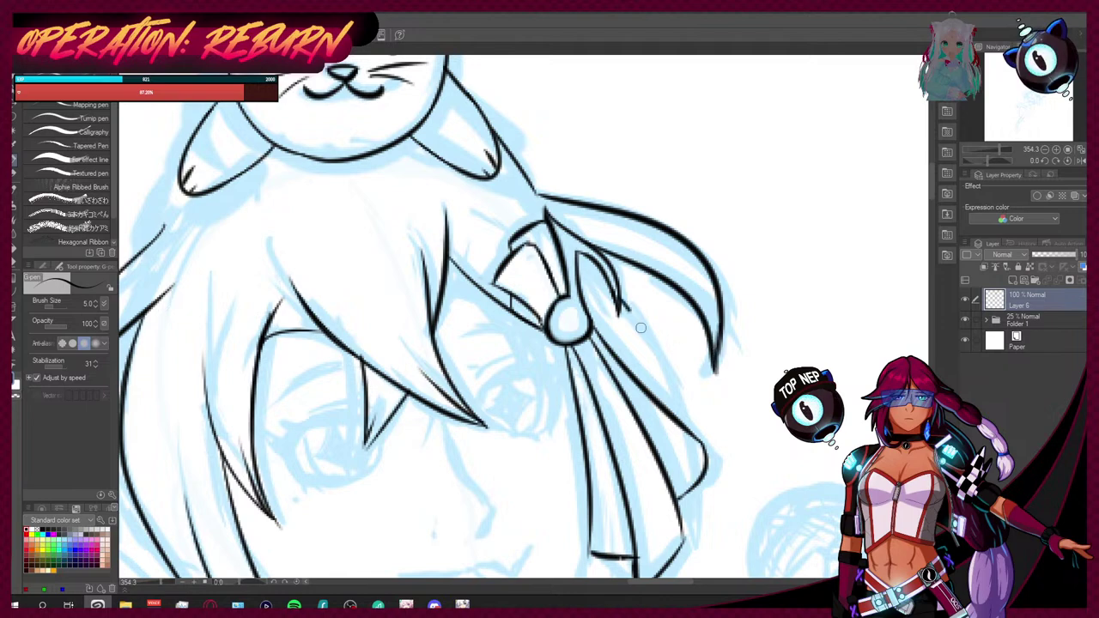
drag(635, 319, 687, 425)
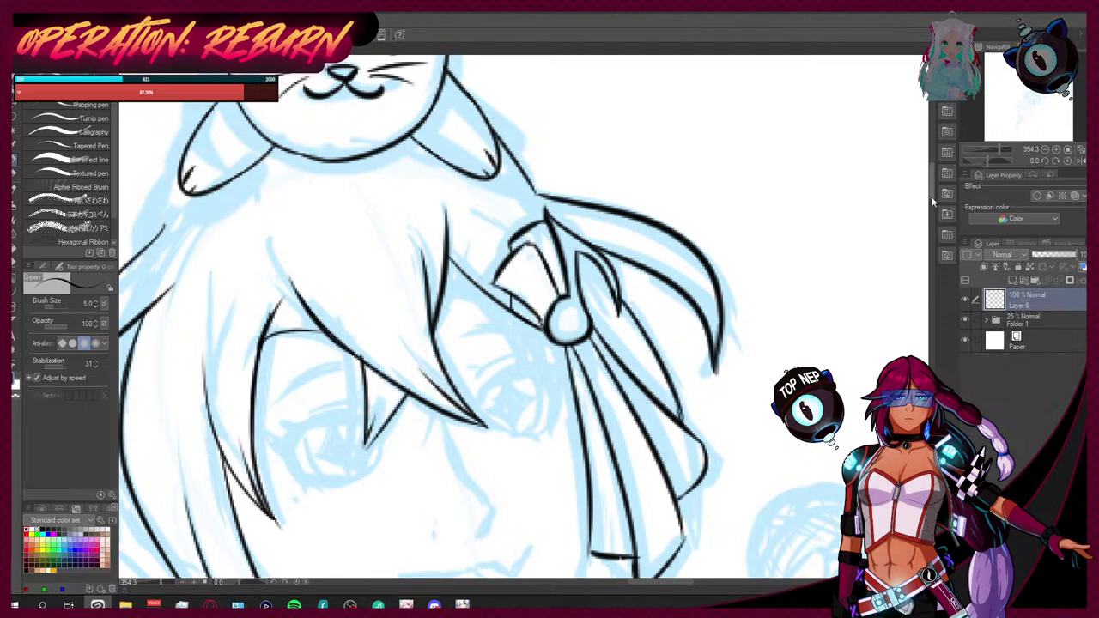
Step: Undo the back hair line beside the ribbon and try a shorter line running down from behind the bow
scroll(680, 341, down, 5)
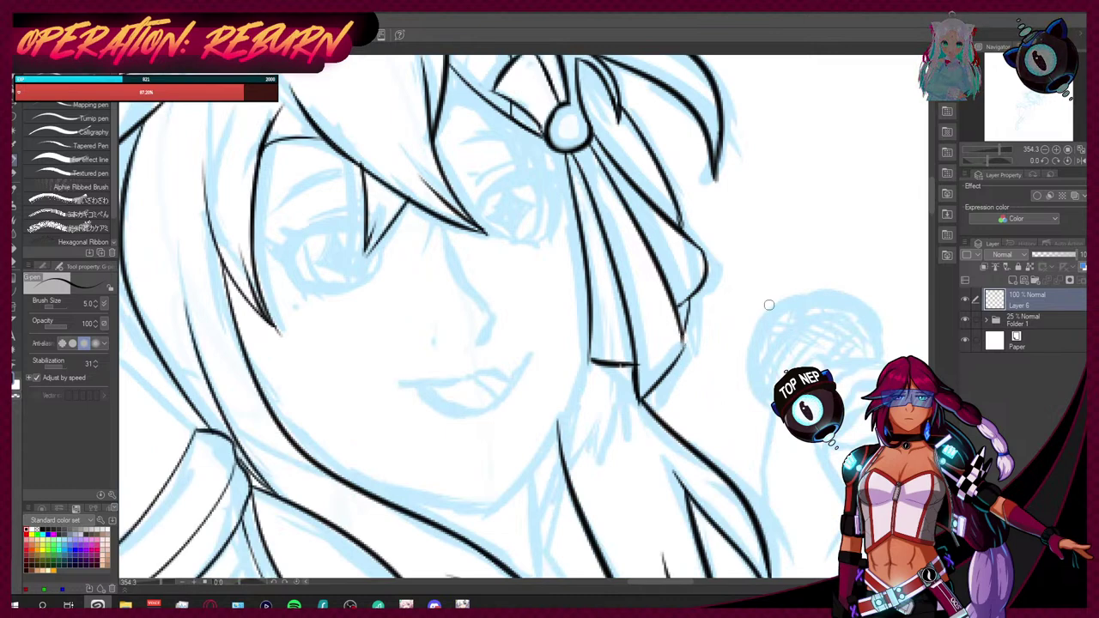
scroll(768, 305, down, 5)
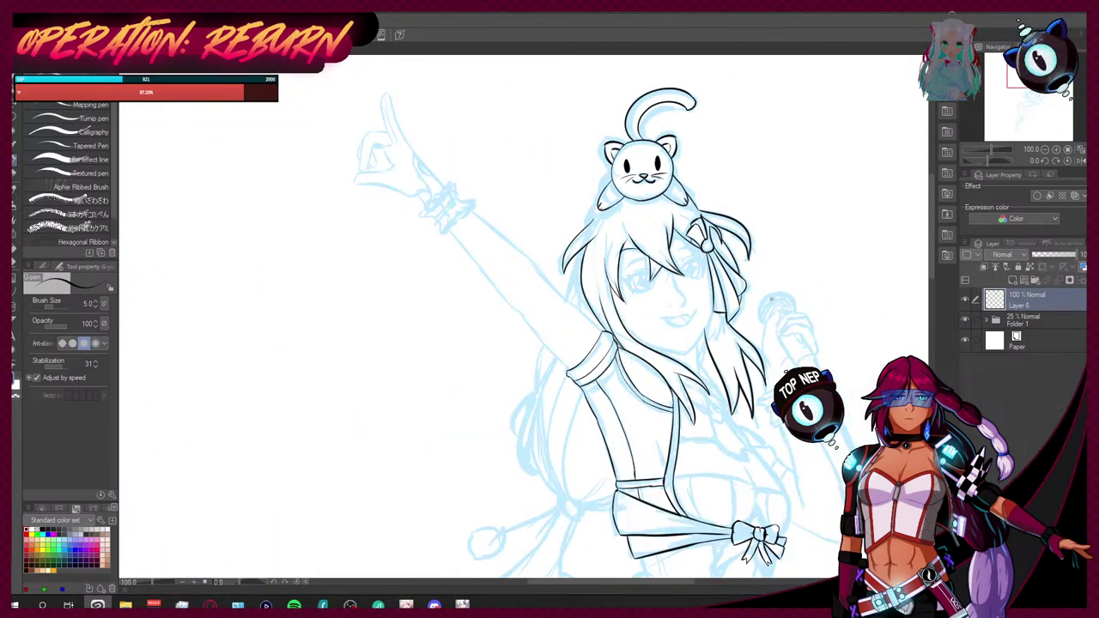
key(ctrl+z)
scroll(771, 299, up, 4)
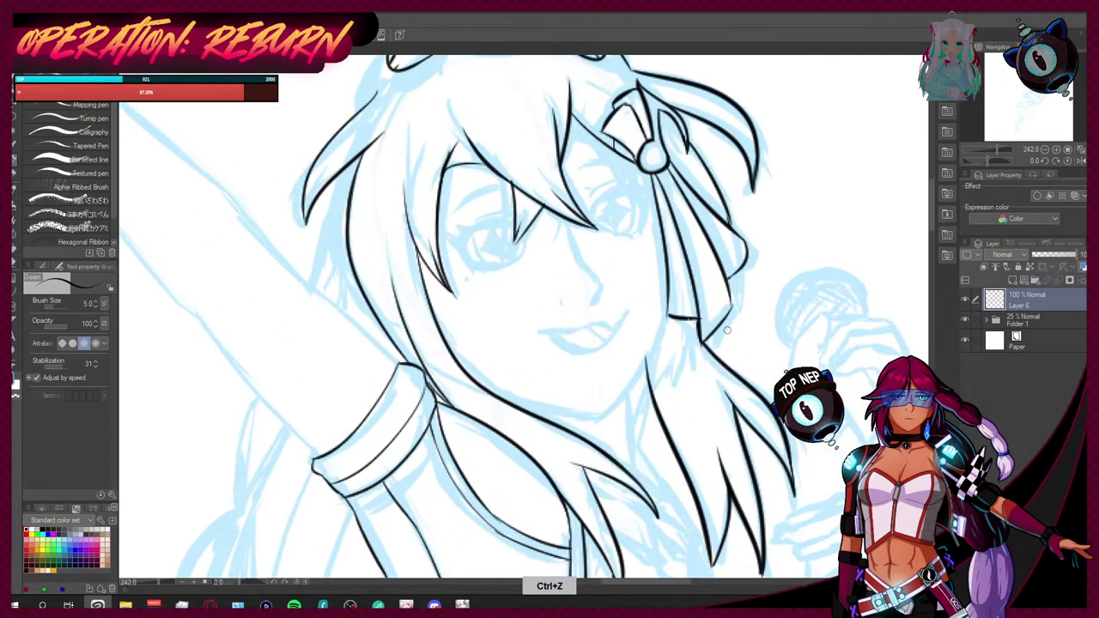
key(ctrl+z)
drag(700, 177, 708, 213)
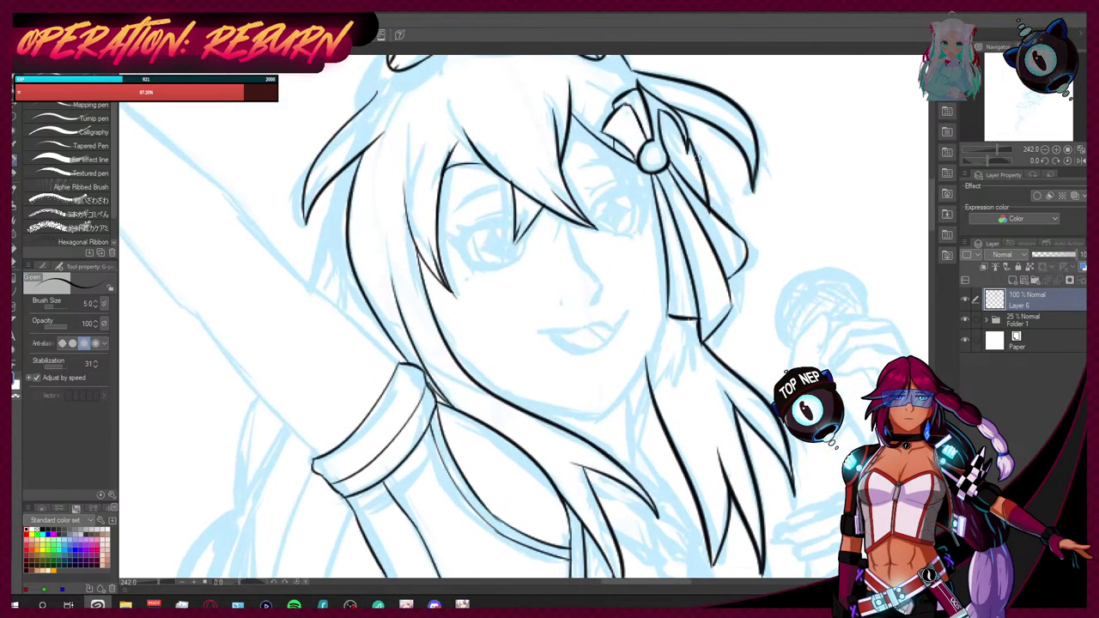
key(ctrl+z)
drag(687, 137, 713, 214)
Step: Try inking short back hair strands on the raised-arm side of the head, below the cat's paw and beside the face
scroll(893, 223, up, 5)
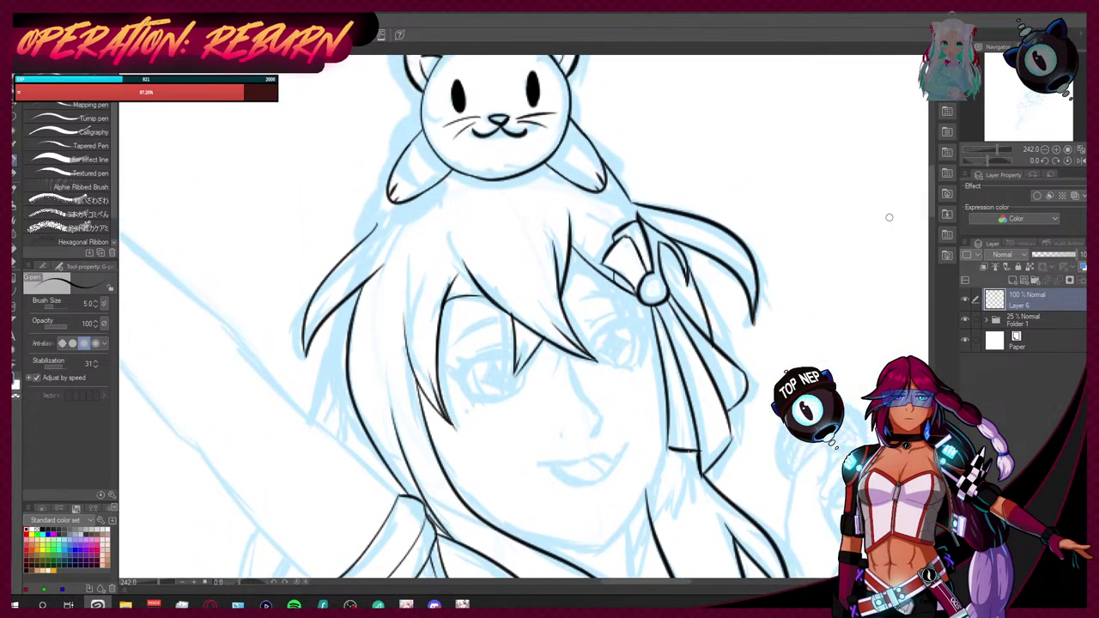
drag(374, 204, 356, 248)
drag(341, 305, 304, 420)
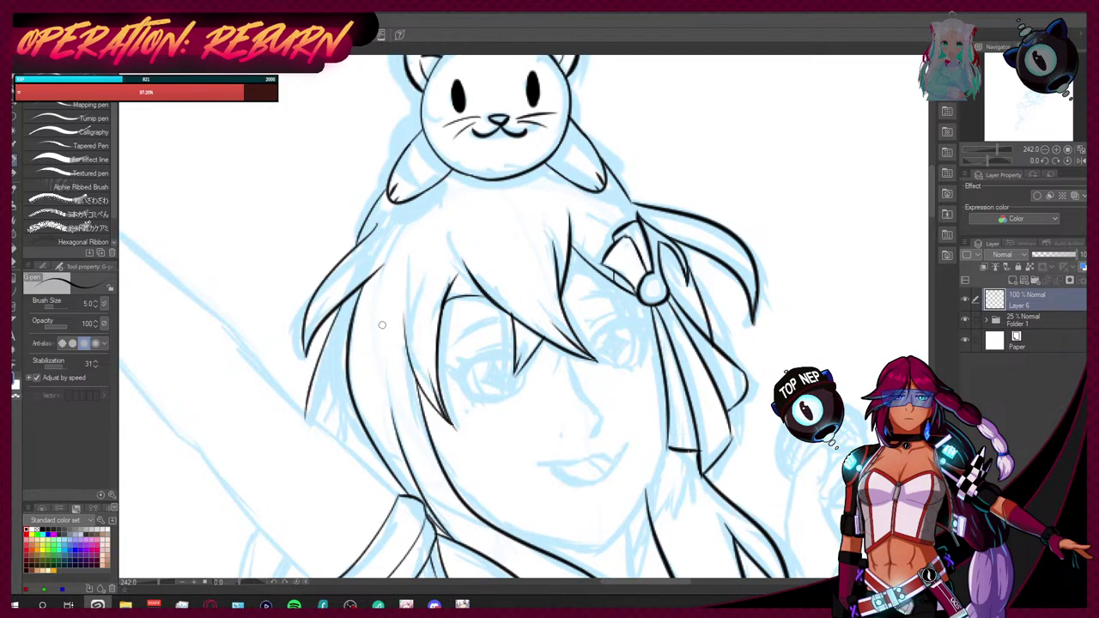
Step: Try inking the long back hair edge from the side of the head down behind the raised arm, and undo it
scroll(382, 325, down, 6)
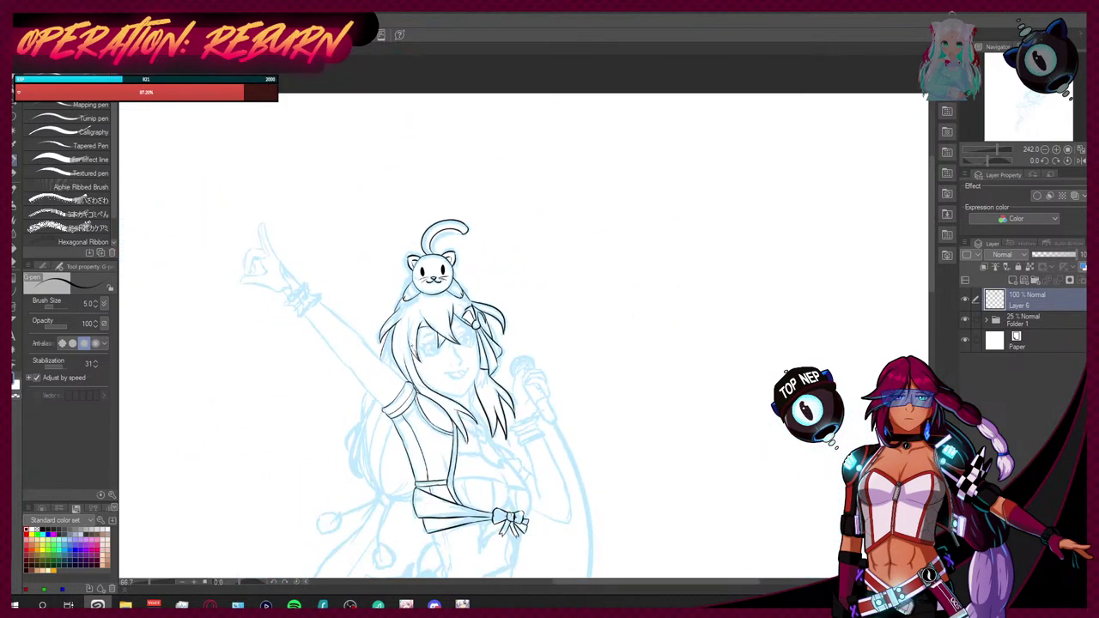
scroll(421, 317, up, 3)
key(ctrl+z)
drag(393, 218, 344, 392)
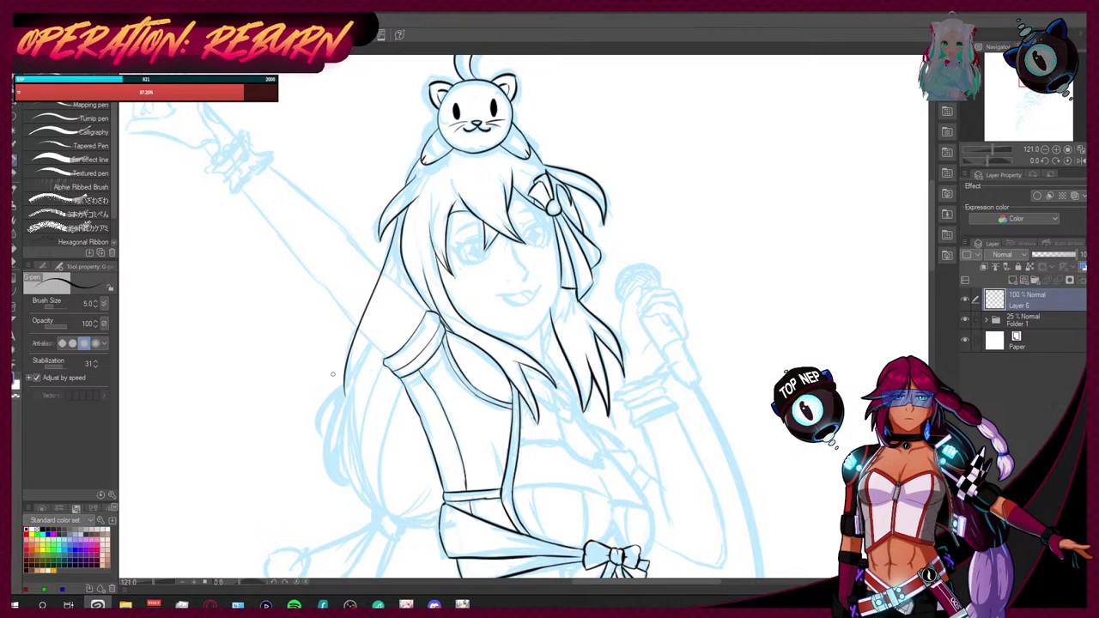
drag(343, 383, 344, 490)
key(ctrl+z)
key(ctrl+z)
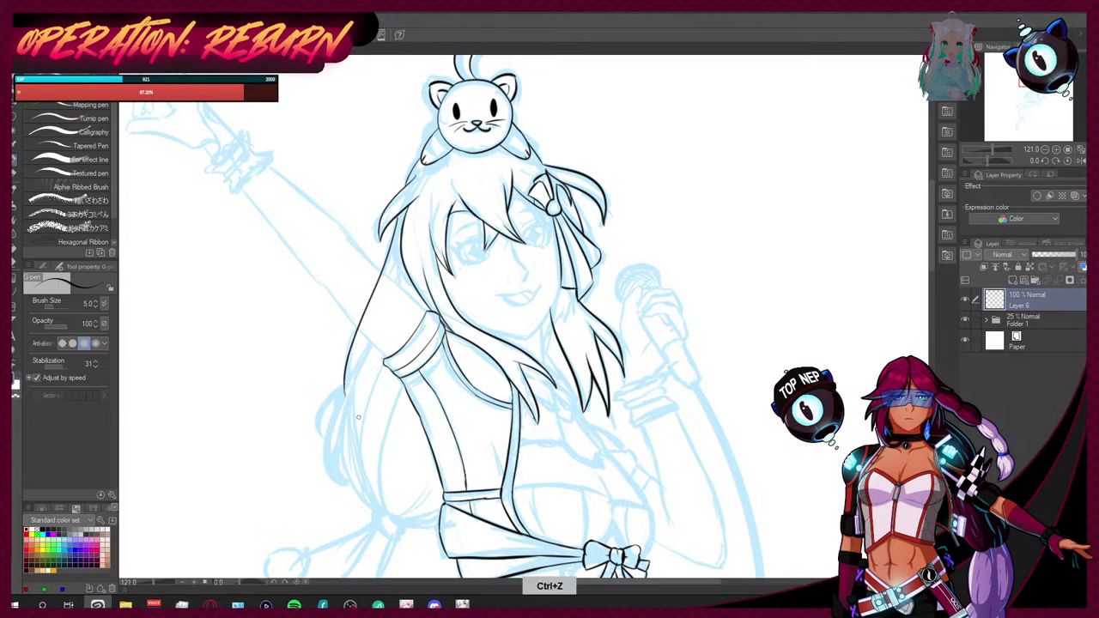
key(ctrl+z)
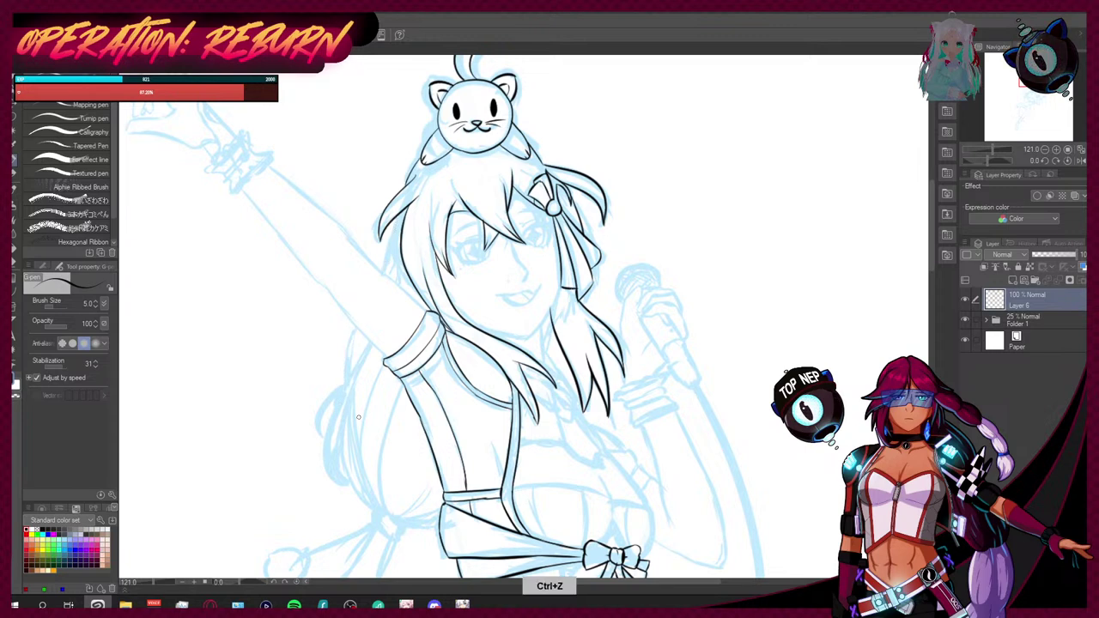
Step: Undo the outer hair strands around the head, including the flyaway strand behind the bow and the strand below the cat's paw
key(ctrl+z)
key(ctrl+z)
key(ctrl+z)
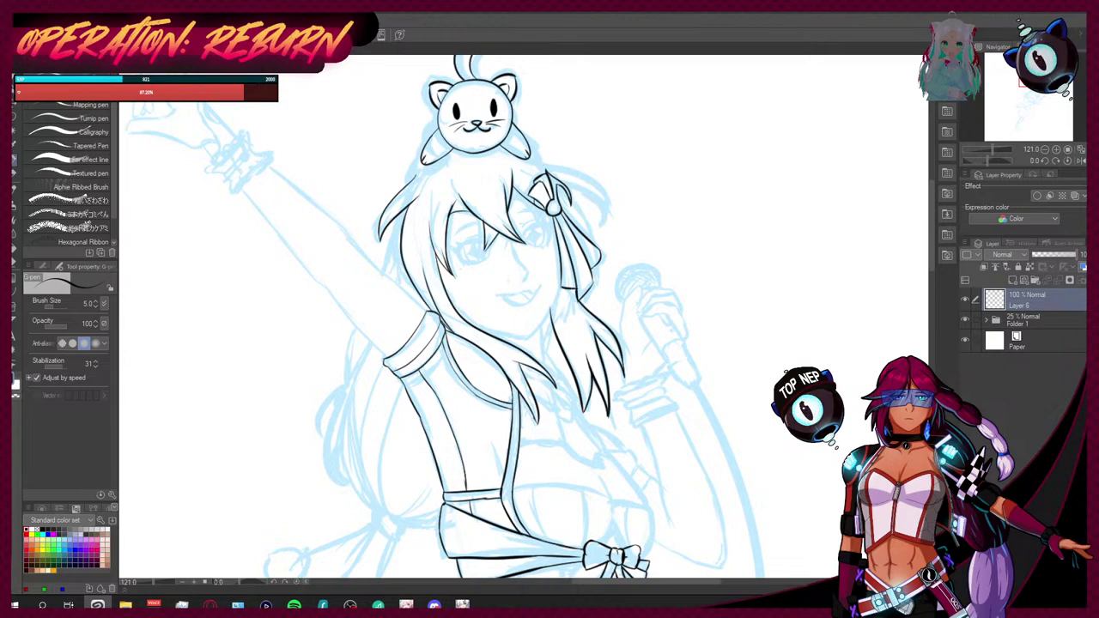
scroll(398, 292, down, 5)
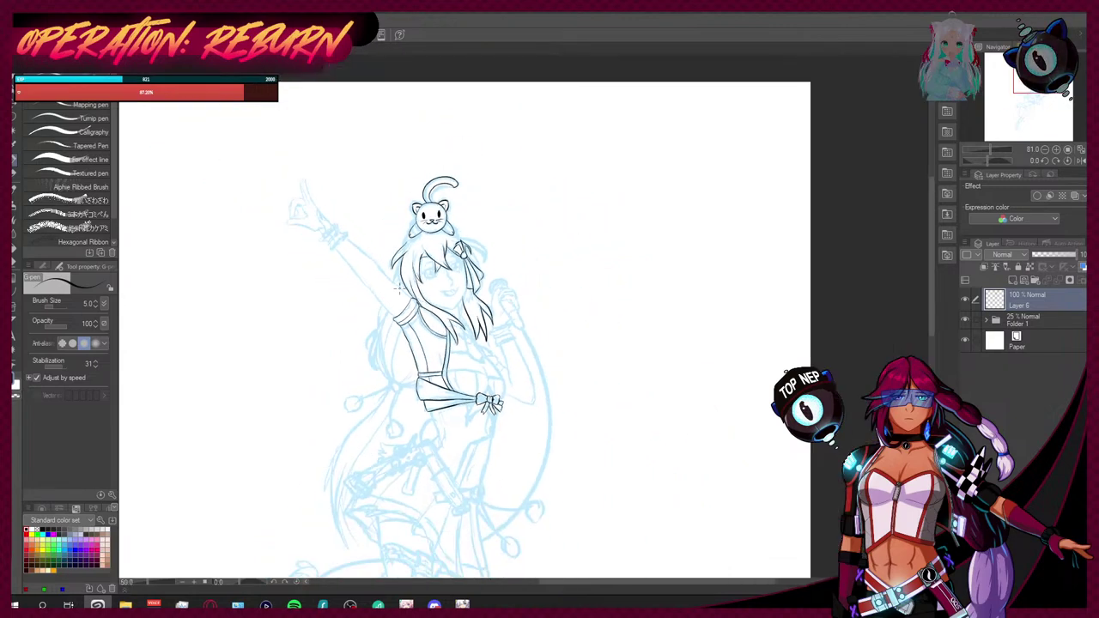
scroll(397, 276, down, 3)
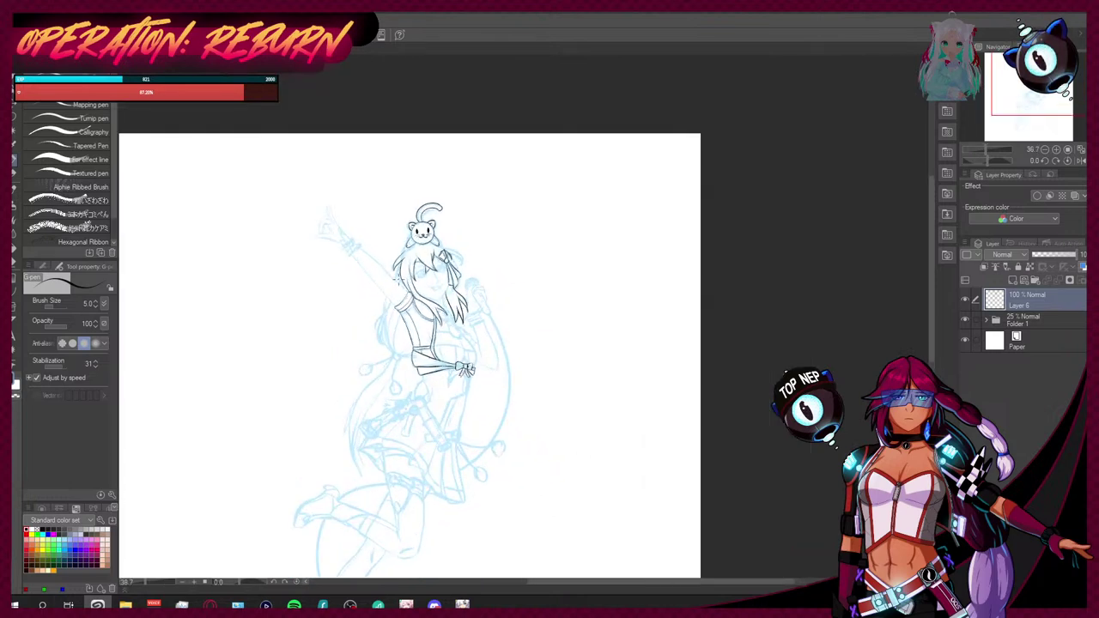
scroll(398, 233, up, 3)
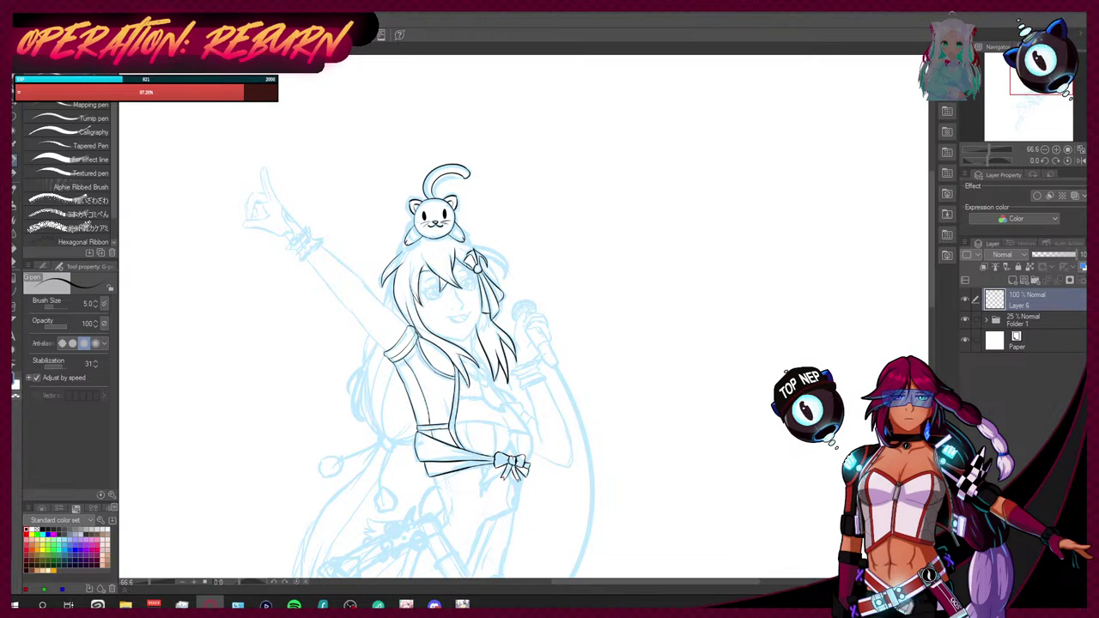
Step: Switch to the browser, watch the TikTok animation process video and return to the drawing
key(alt+Tab)
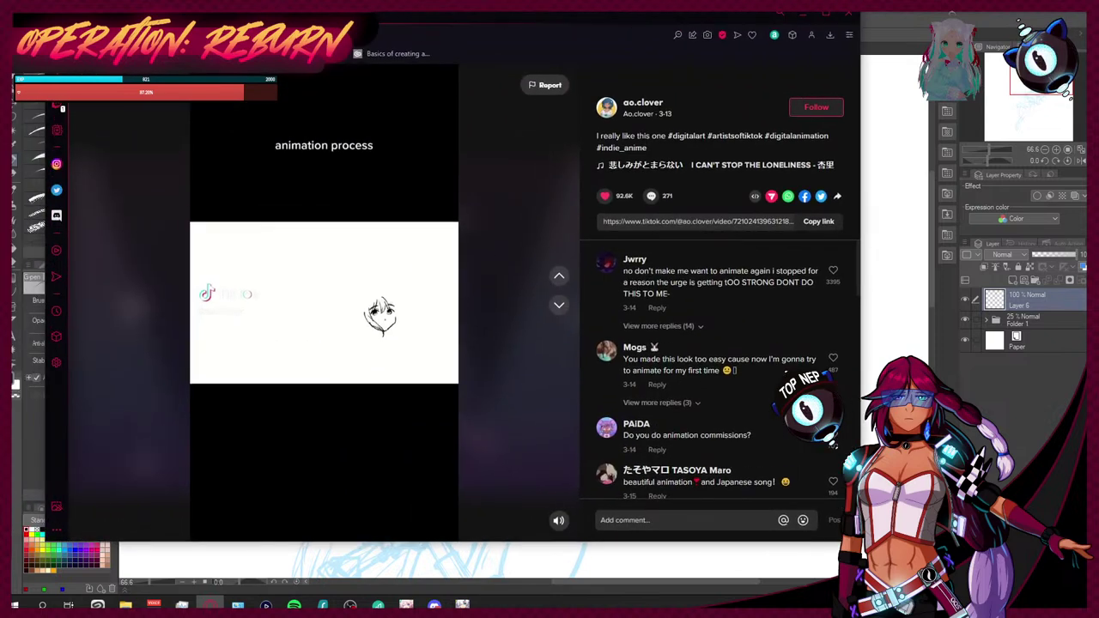
mouse_move(453, 253)
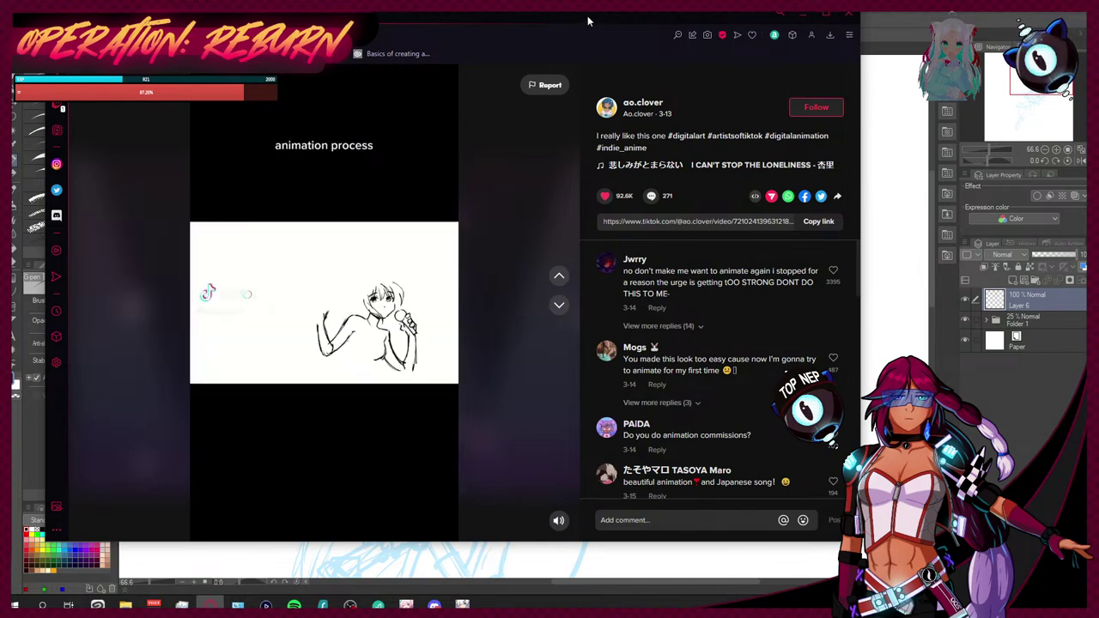
click(802, 13)
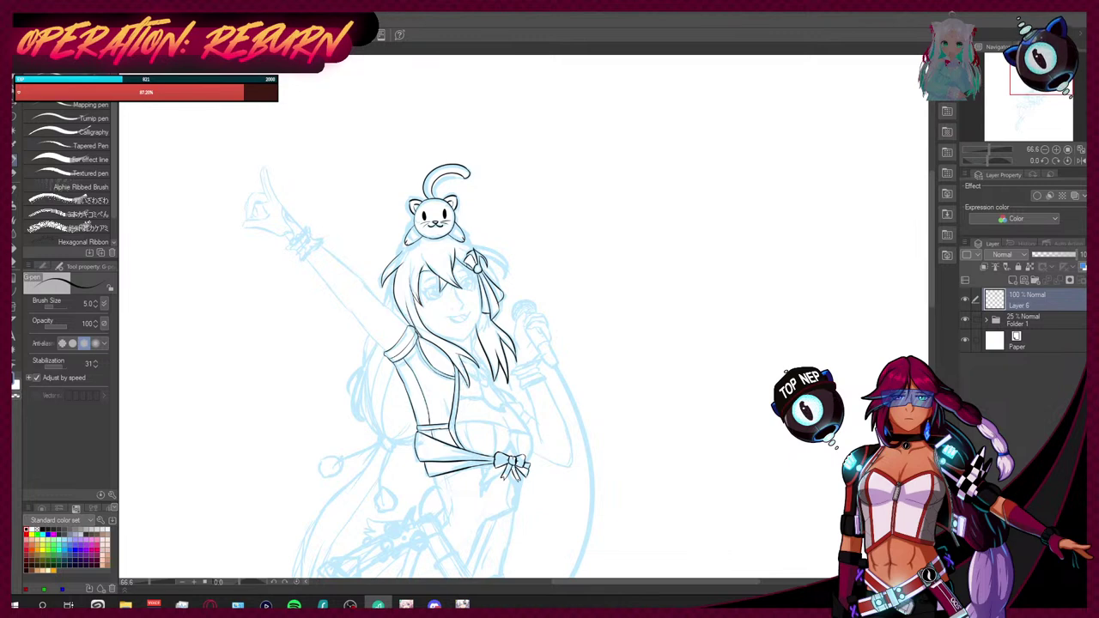
Step: Ink the small rounded shape on the chest below the front hair lock and the outer edge of the longer piece beneath it
scroll(428, 309, up, 5)
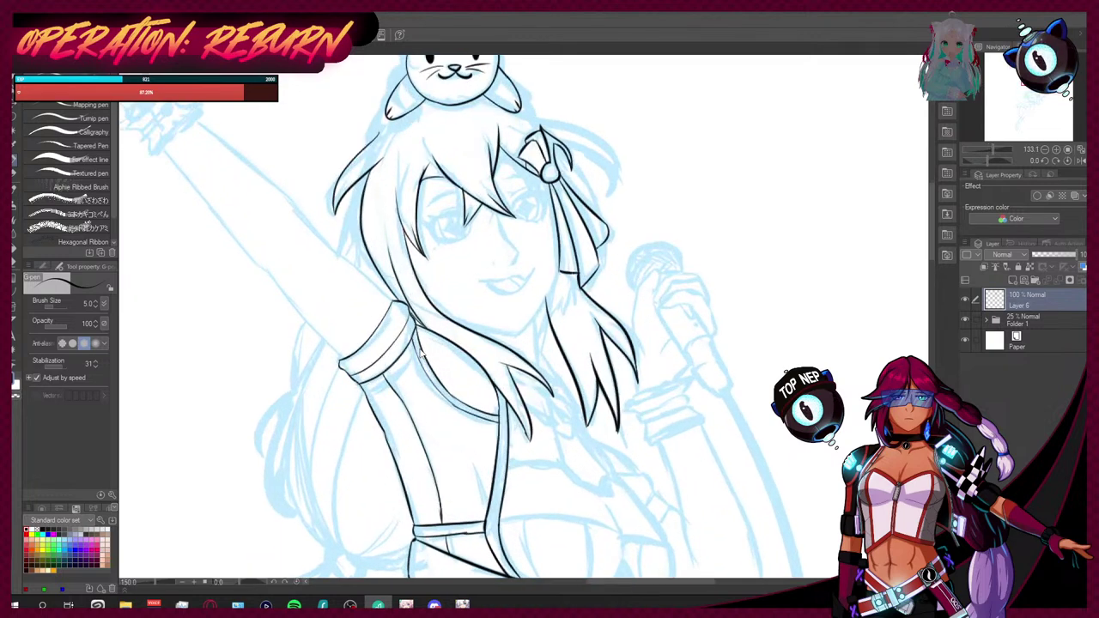
scroll(934, 215, down, 3)
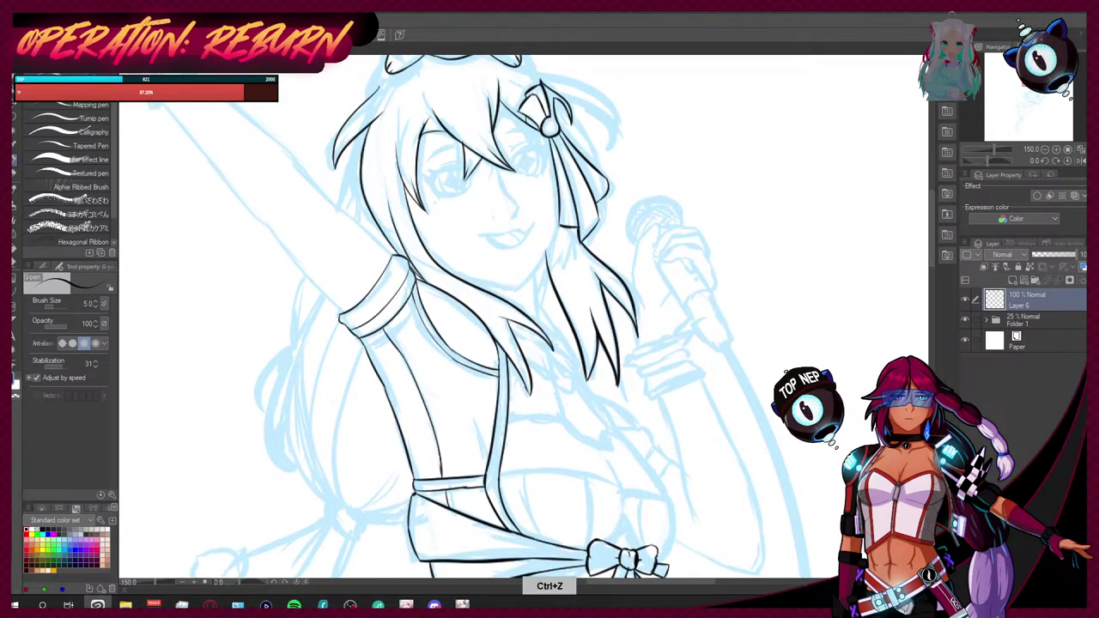
drag(702, 588, 683, 587)
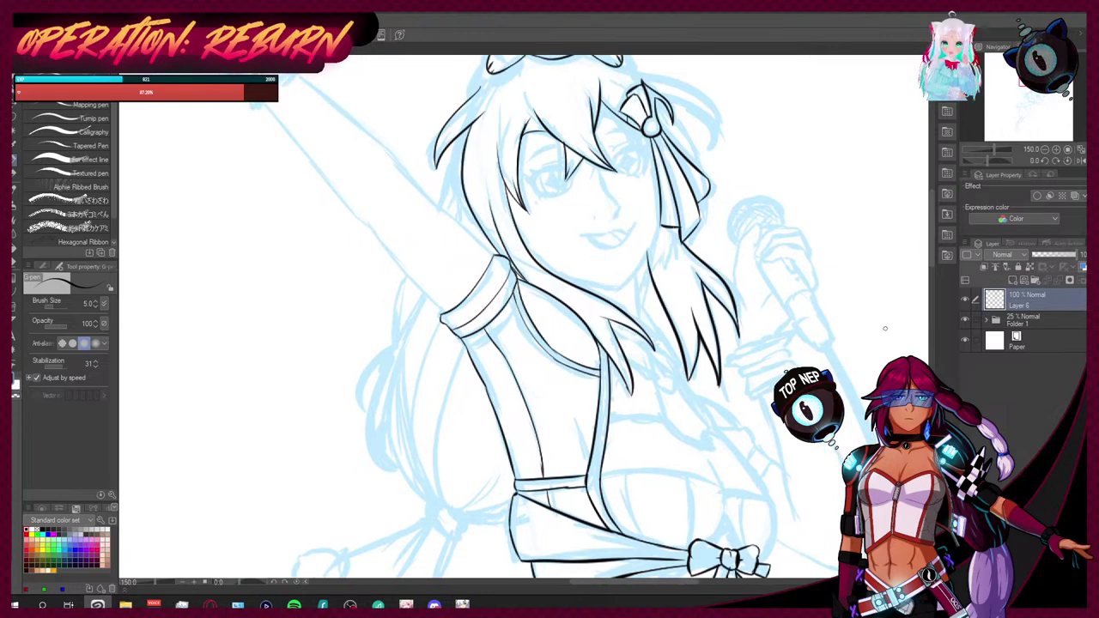
scroll(674, 394, up, 4)
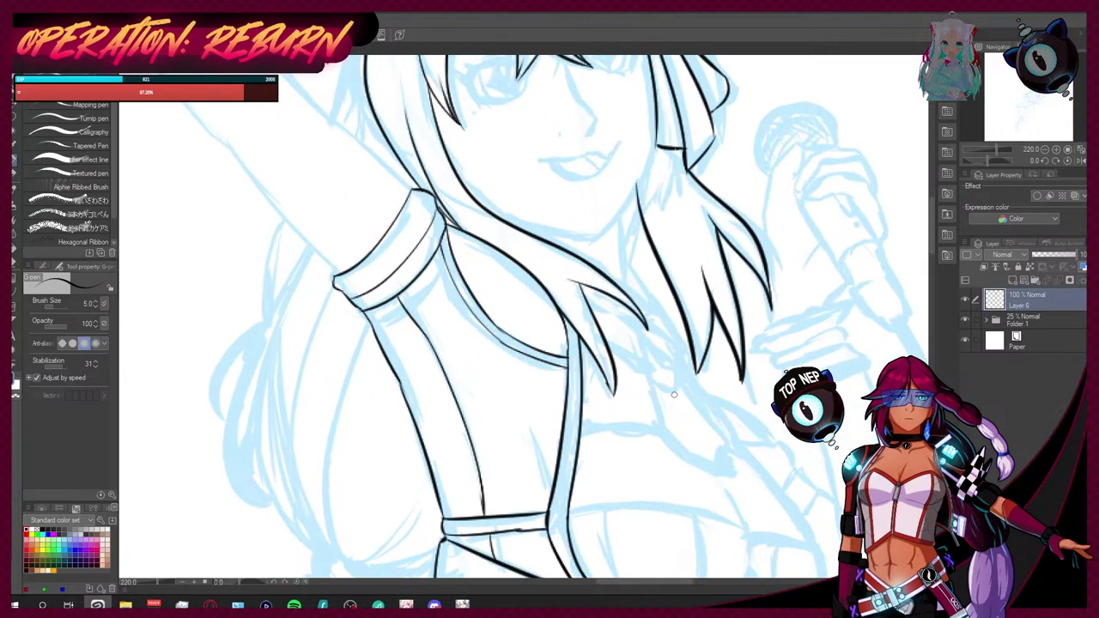
mouse_move(639, 331)
mouse_down()
mouse_move(646, 378)
mouse_move(648, 367)
mouse_move(674, 381)
mouse_up()
mouse_move(642, 331)
mouse_down()
mouse_move(677, 373)
mouse_move(658, 439)
mouse_move(727, 470)
mouse_up()
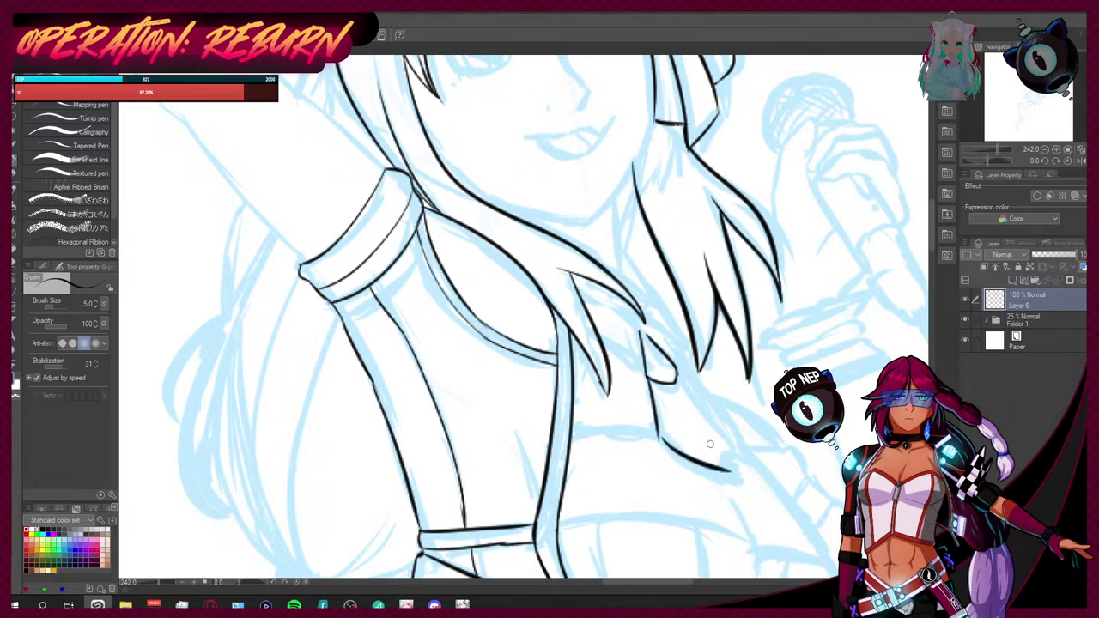
Step: Redraw the lower edge of the longer chest piece and ink its opposite side down to a closed tip, replacing the first attempt
key(ctrl+z)
drag(657, 436, 722, 468)
drag(674, 376, 728, 453)
key(ctrl+z)
mouse_move(675, 376)
mouse_down()
mouse_move(724, 433)
mouse_move(720, 464)
mouse_up()
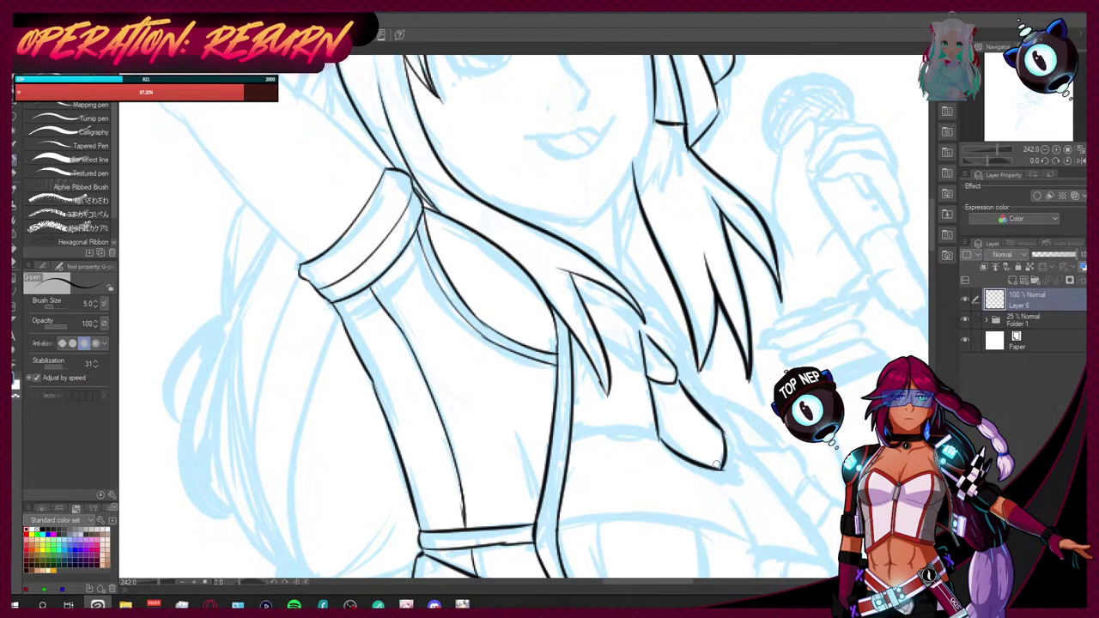
Step: Erase the overshooting line ends at the corner and tip of the longer hanging chest piece
scroll(730, 463, up, 3)
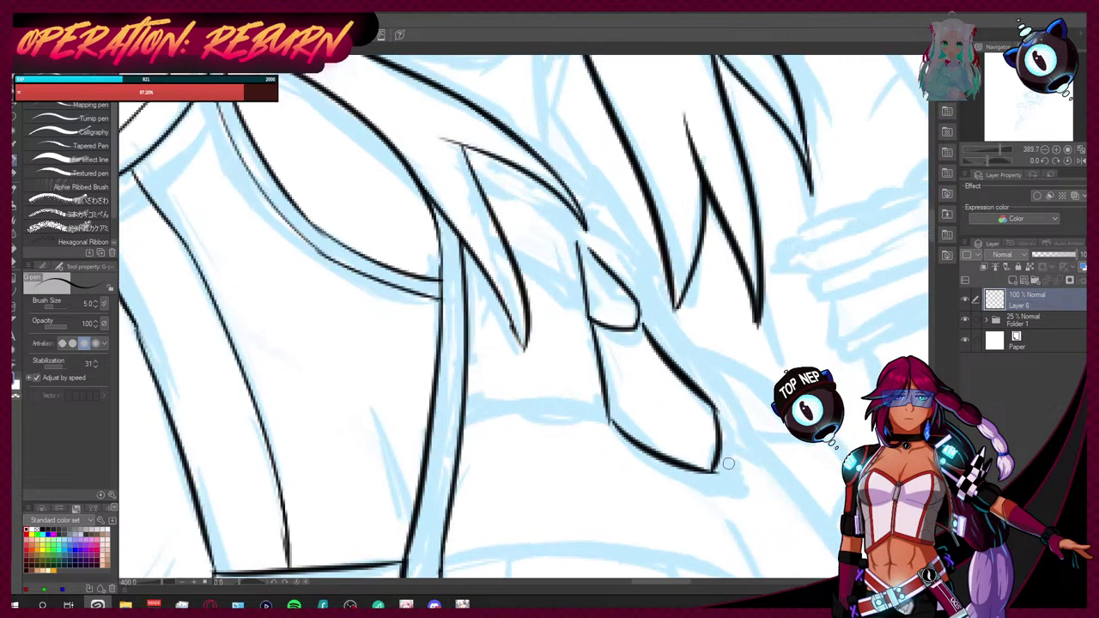
key(e)
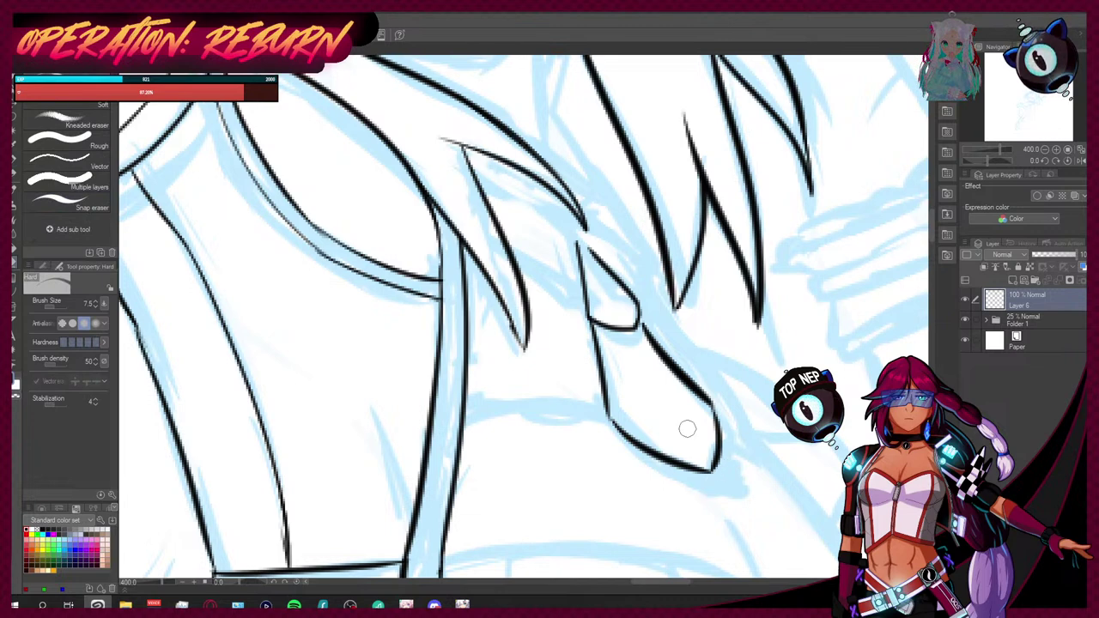
key(p)
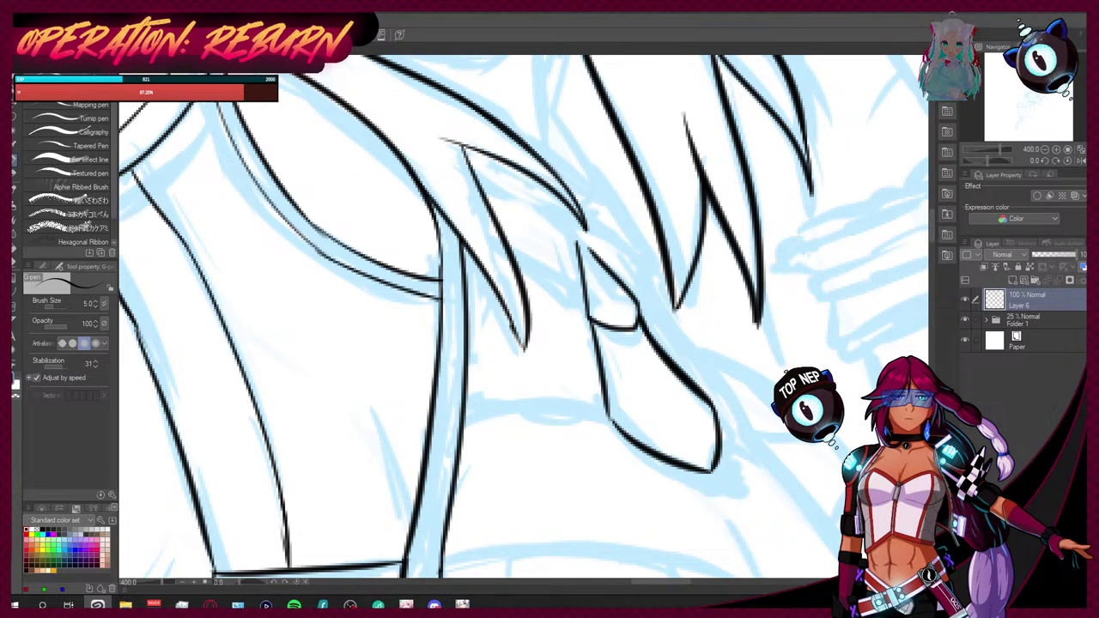
Step: Switch to the character line-up illustration, examine the full group and individual outfits, and return to the line art
key(ctrl+Tab)
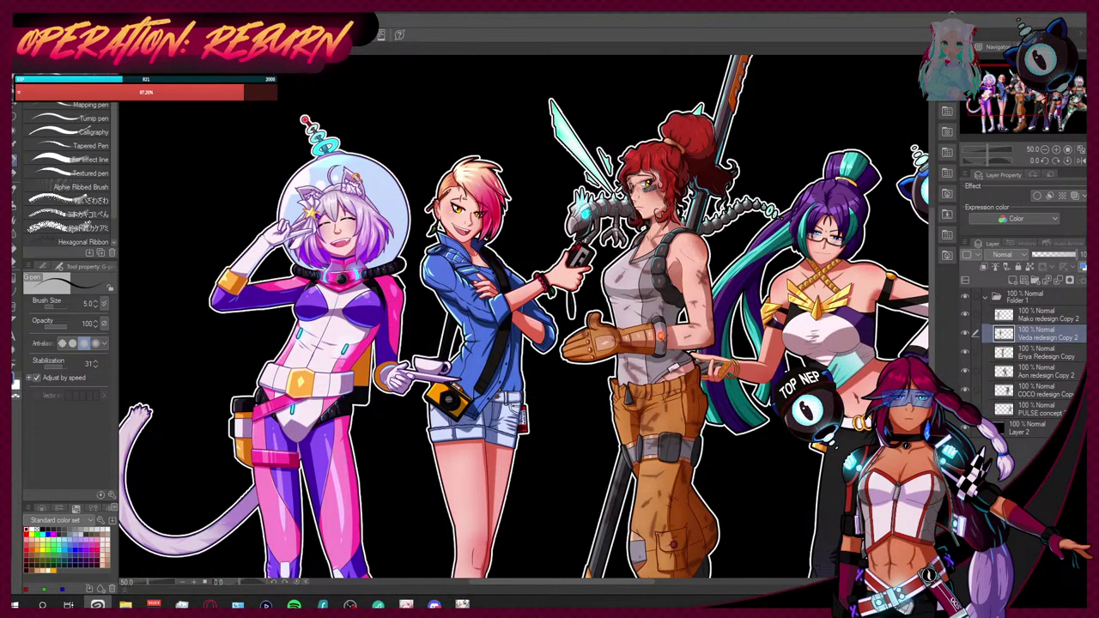
scroll(423, 138, down, 4)
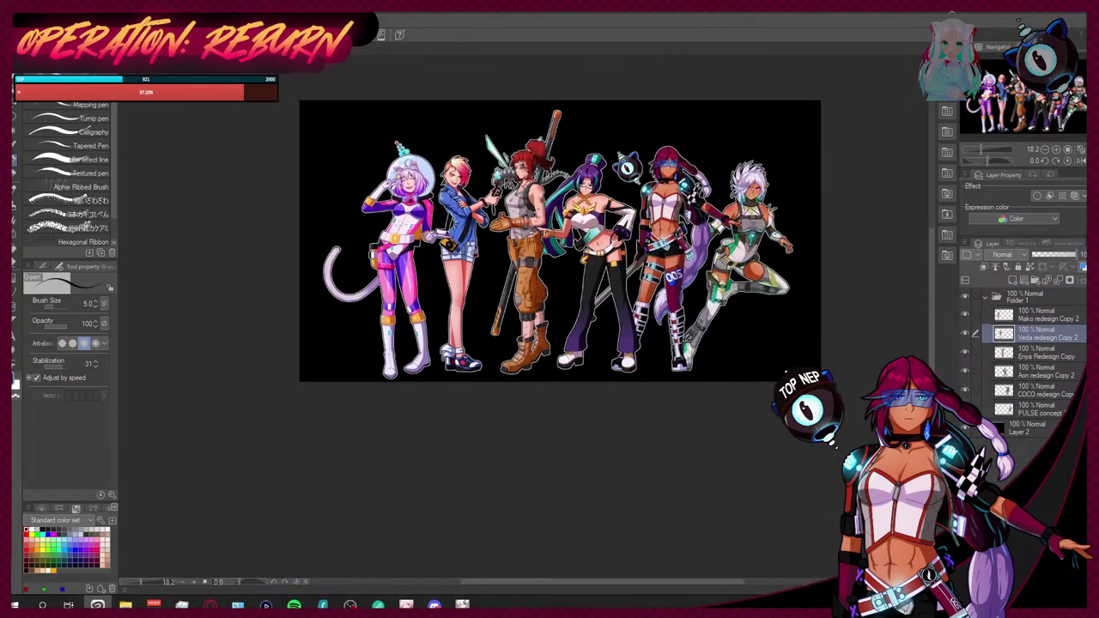
scroll(667, 169, up, 6)
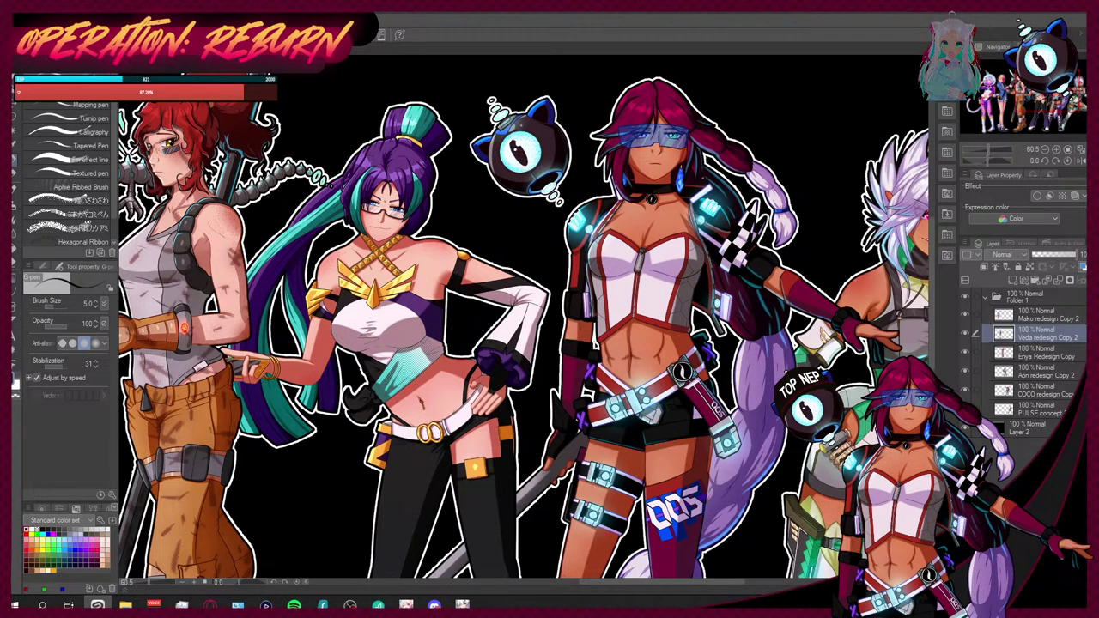
scroll(510, 224, down, 3)
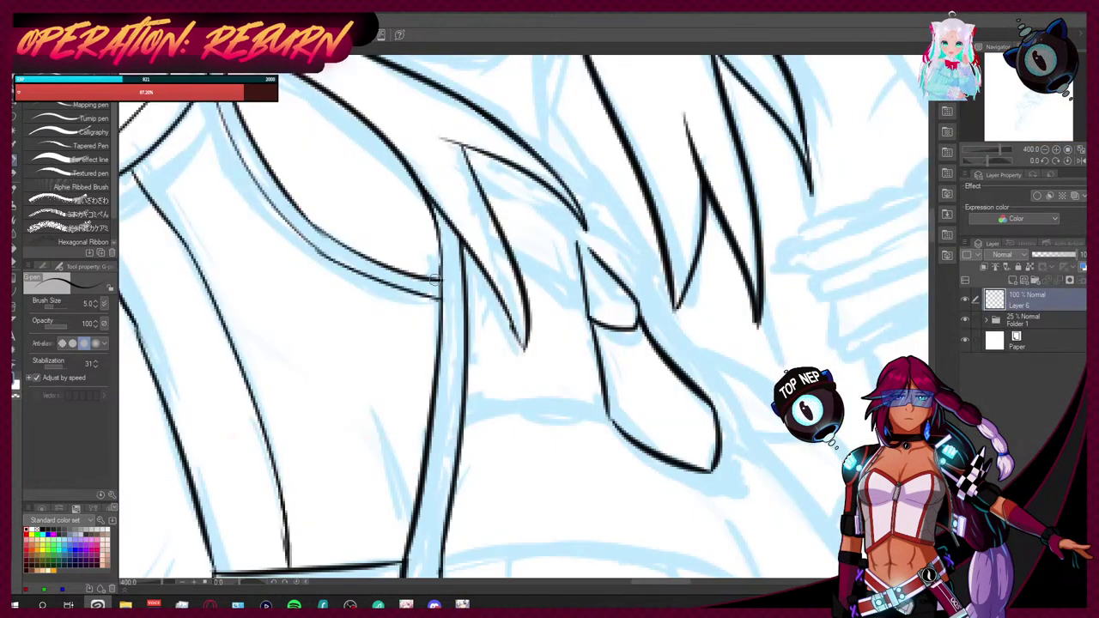
Step: Ink the pointed collar flap beneath the front hair lock and the opposite collar edge running down to the knot
scroll(436, 279, down, 3)
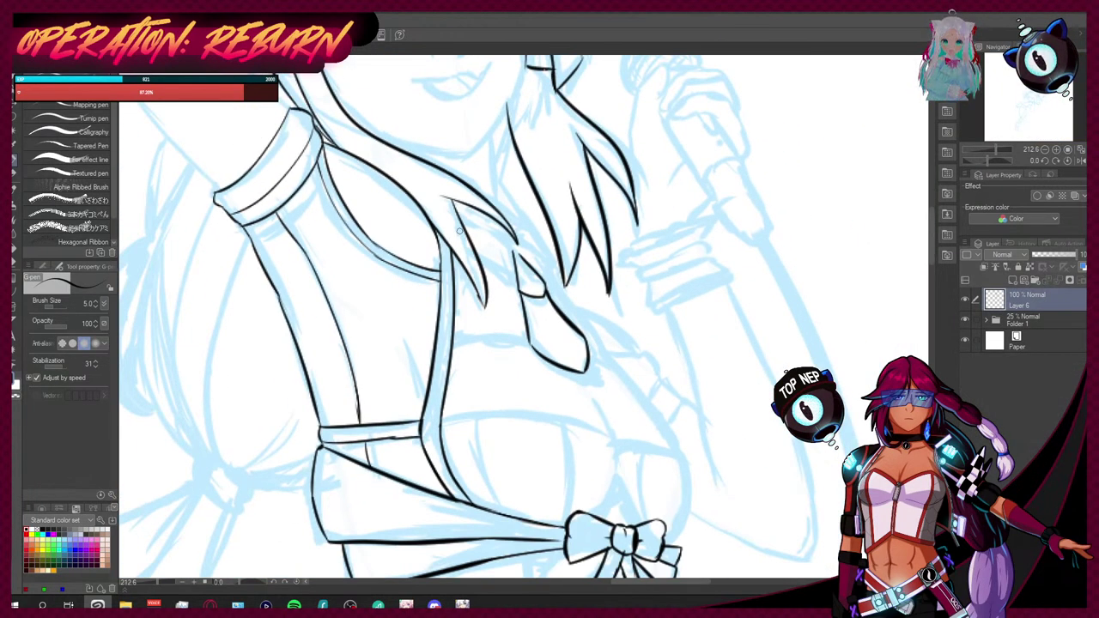
scroll(506, 230, up, 1)
scroll(506, 232, up, 2)
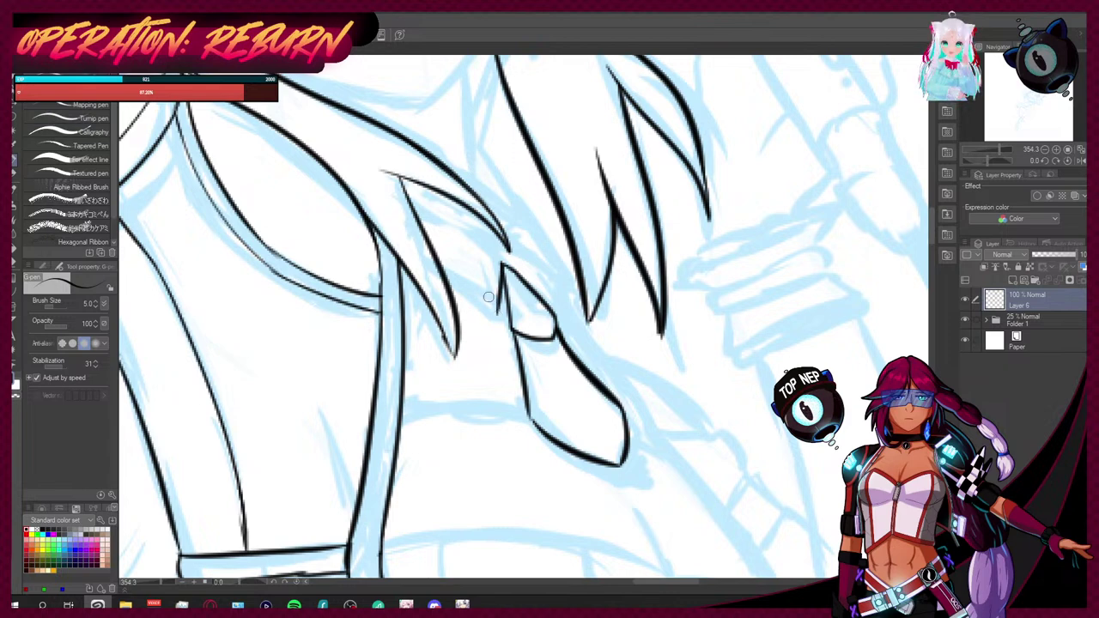
drag(439, 257, 497, 318)
drag(505, 233, 503, 273)
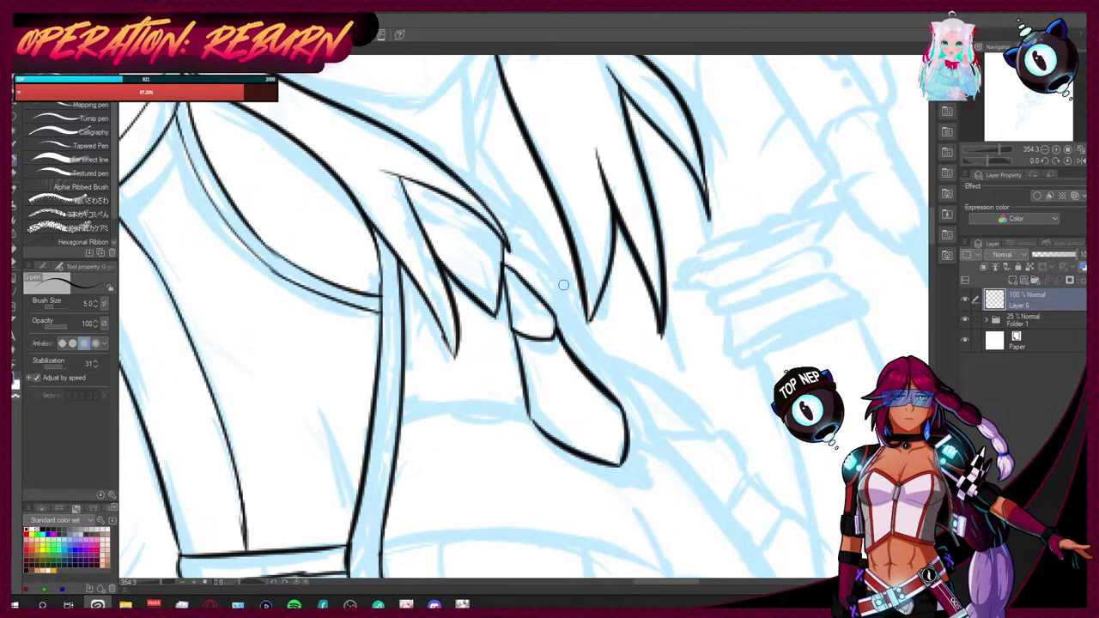
mouse_move(478, 137)
mouse_down()
mouse_move(538, 237)
mouse_move(554, 302)
mouse_up()
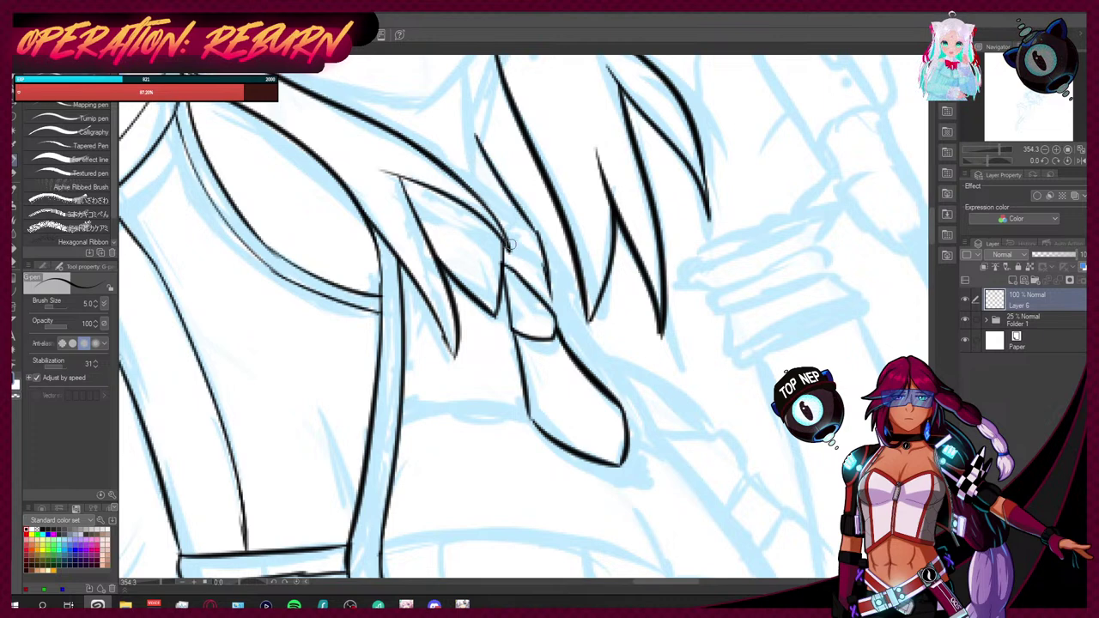
drag(522, 250, 554, 305)
mouse_move(506, 243)
mouse_down()
mouse_move(531, 256)
mouse_move(539, 281)
mouse_up()
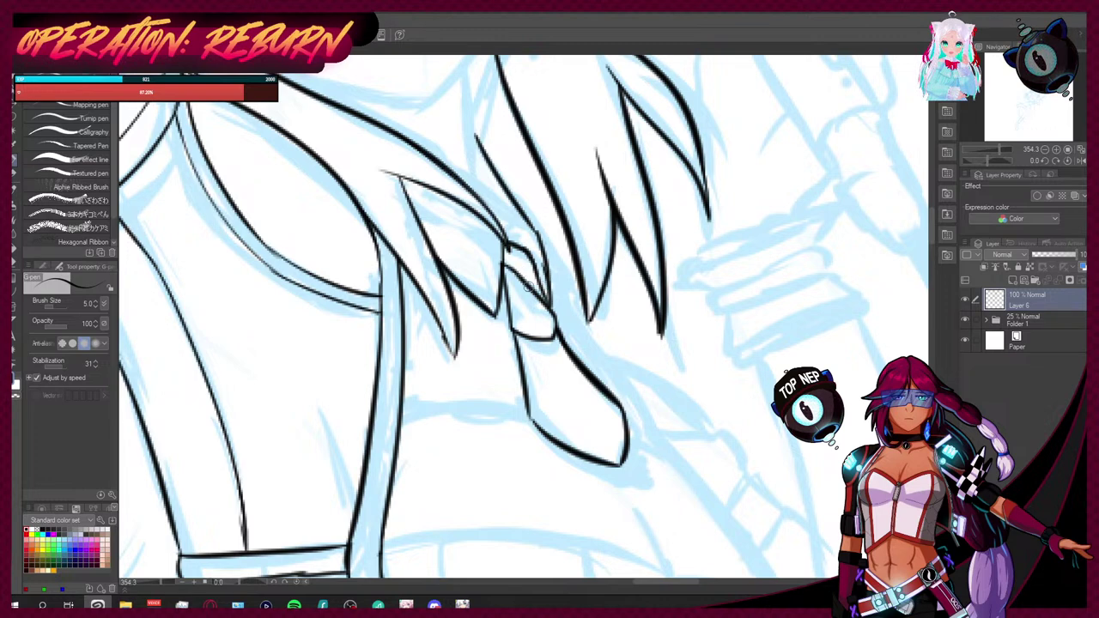
drag(533, 271, 541, 299)
key(ctrl+z)
key(ctrl+z)
key(ctrl+z)
key(ctrl+z)
Step: Erase the old outline of the small rounded knot between the collar and the longer hanging chest piece
key(e)
mouse_move(512, 261)
mouse_down()
mouse_move(512, 321)
mouse_move(514, 296)
mouse_move(531, 285)
mouse_move(528, 248)
mouse_move(546, 316)
mouse_move(510, 320)
mouse_up()
mouse_move(560, 360)
mouse_down()
mouse_move(513, 319)
mouse_move(526, 337)
mouse_move(546, 332)
mouse_move(556, 363)
mouse_up()
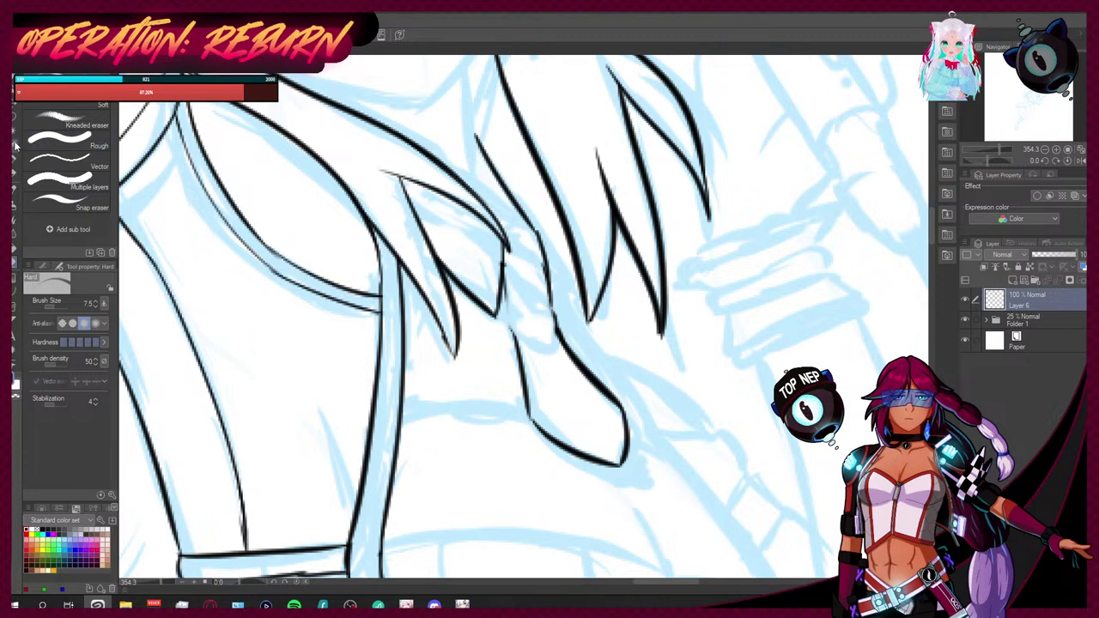
Step: Redraw the knot with a thin curved lower edge and a diagonal line from the hair tip to its lower corner
key(p)
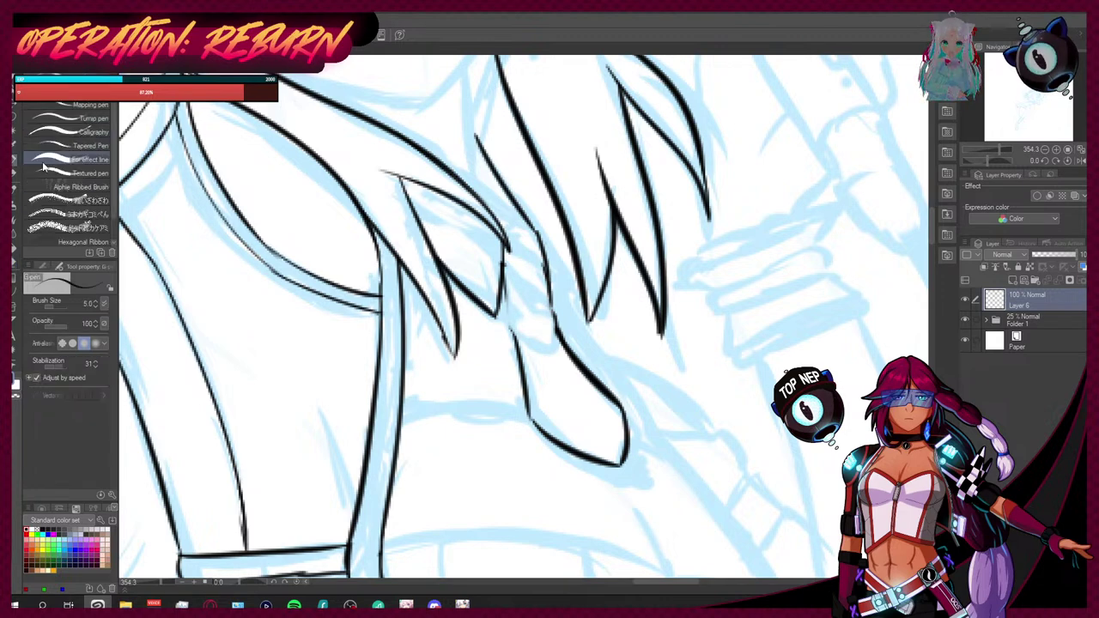
mouse_move(504, 256)
mouse_down()
mouse_move(504, 306)
mouse_move(528, 318)
mouse_move(552, 306)
mouse_up()
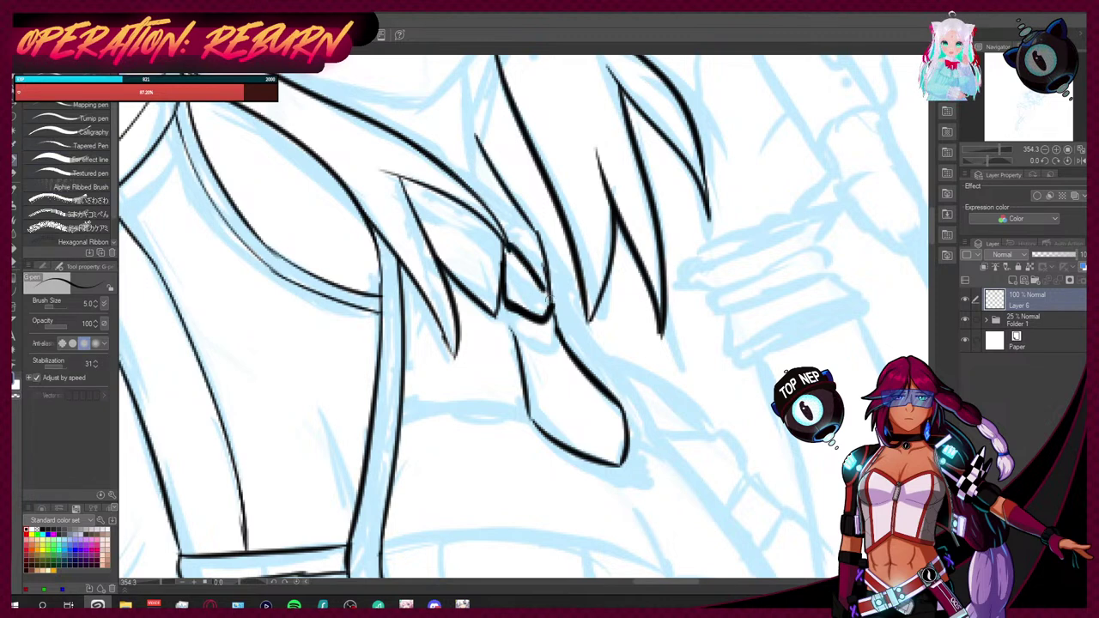
drag(507, 243, 547, 291)
key(ctrl+z)
key(ctrl+z)
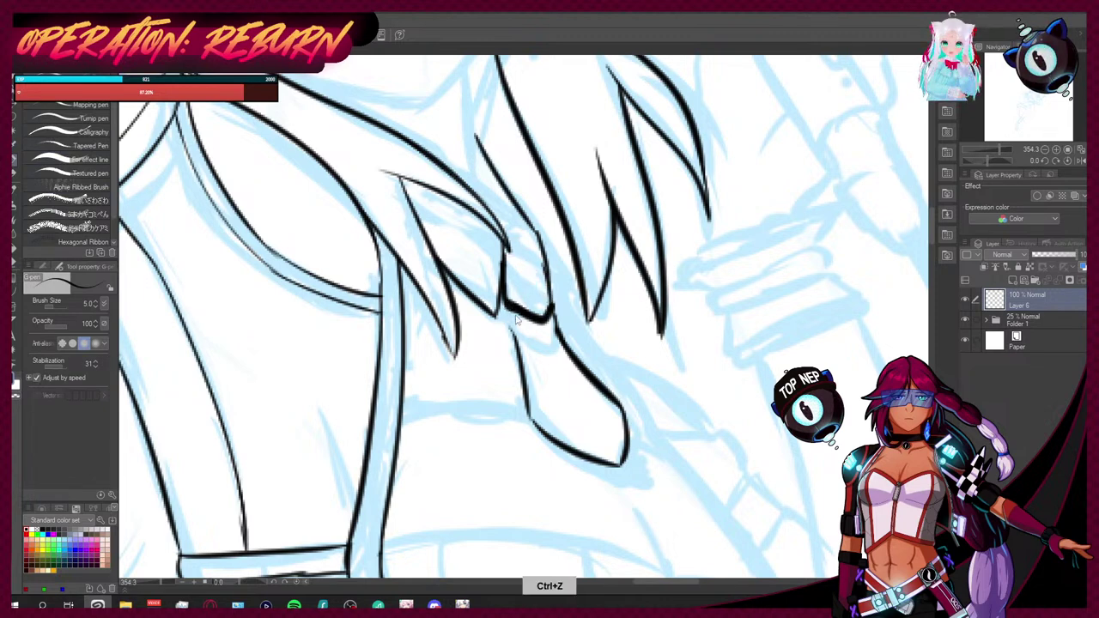
drag(514, 315, 545, 322)
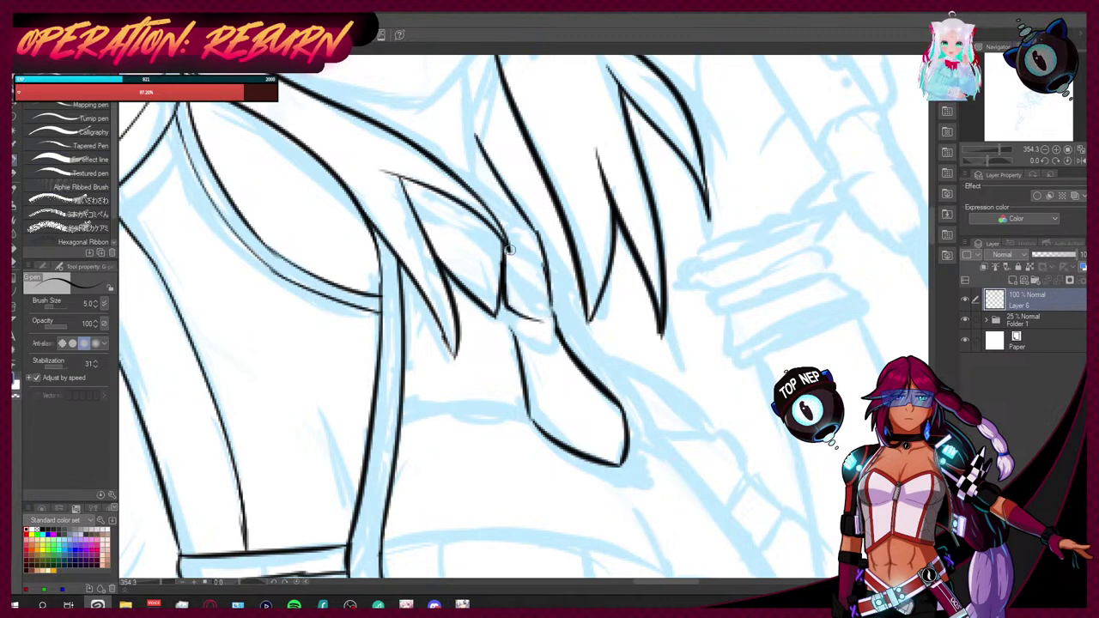
drag(507, 246, 546, 305)
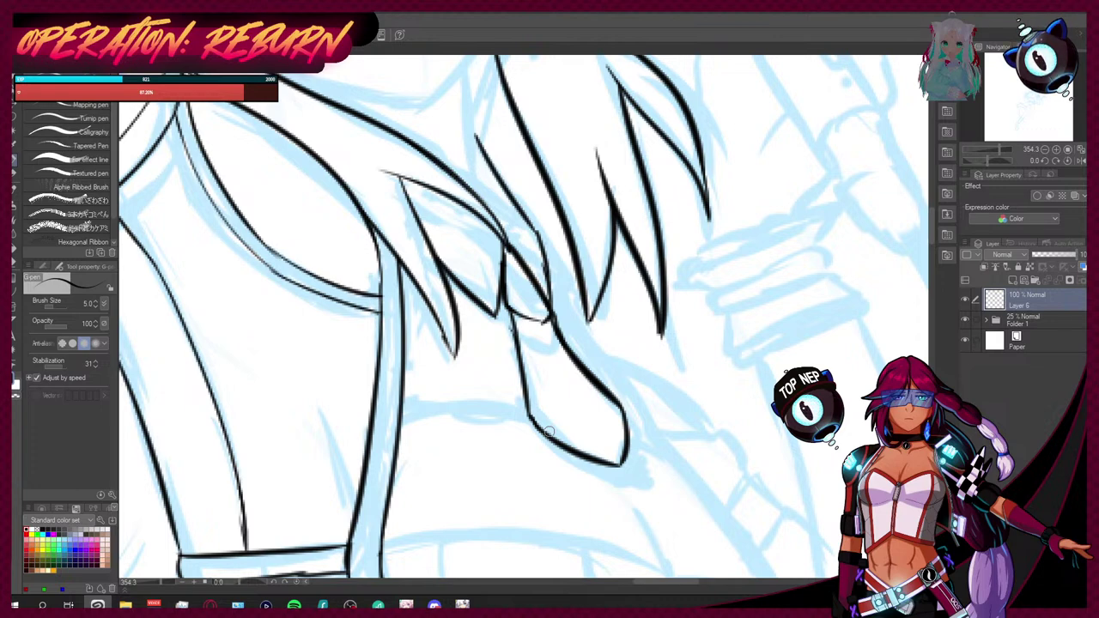
key(e)
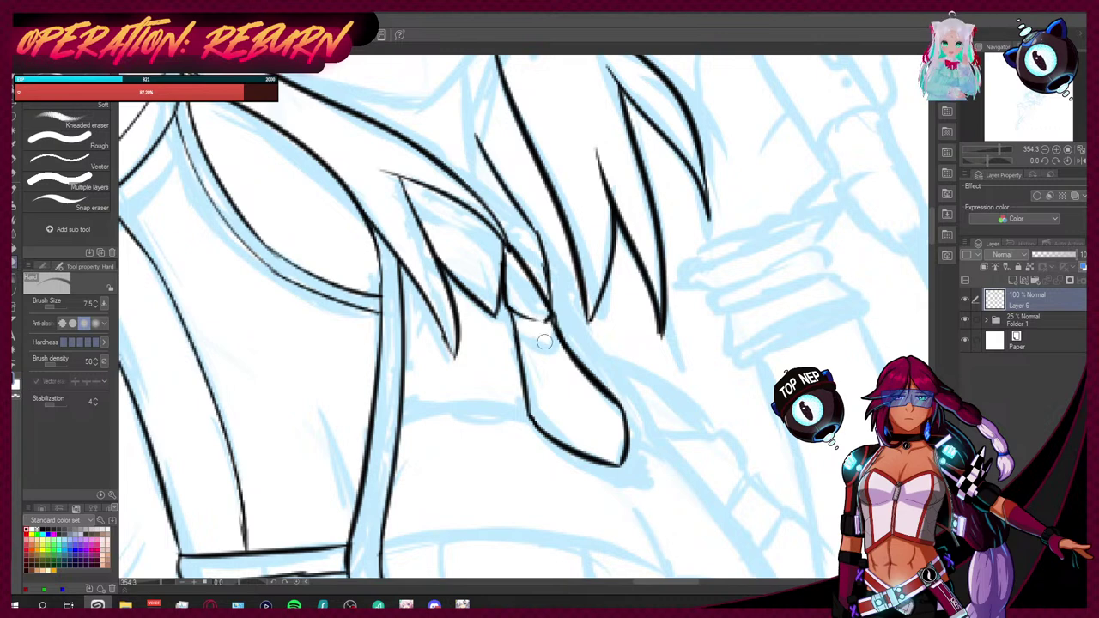
key(p)
drag(532, 318, 554, 324)
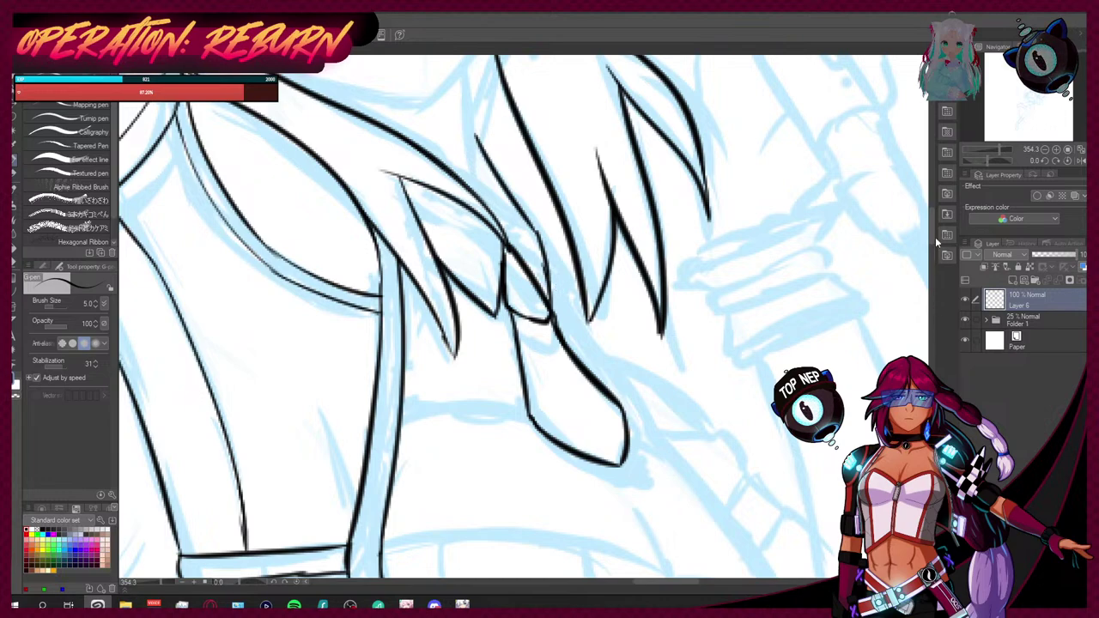
Step: Ink the upper edges, outer curves and vertical seams of the two rounded bodice panels above the waist bow
scroll(936, 243, up, 5)
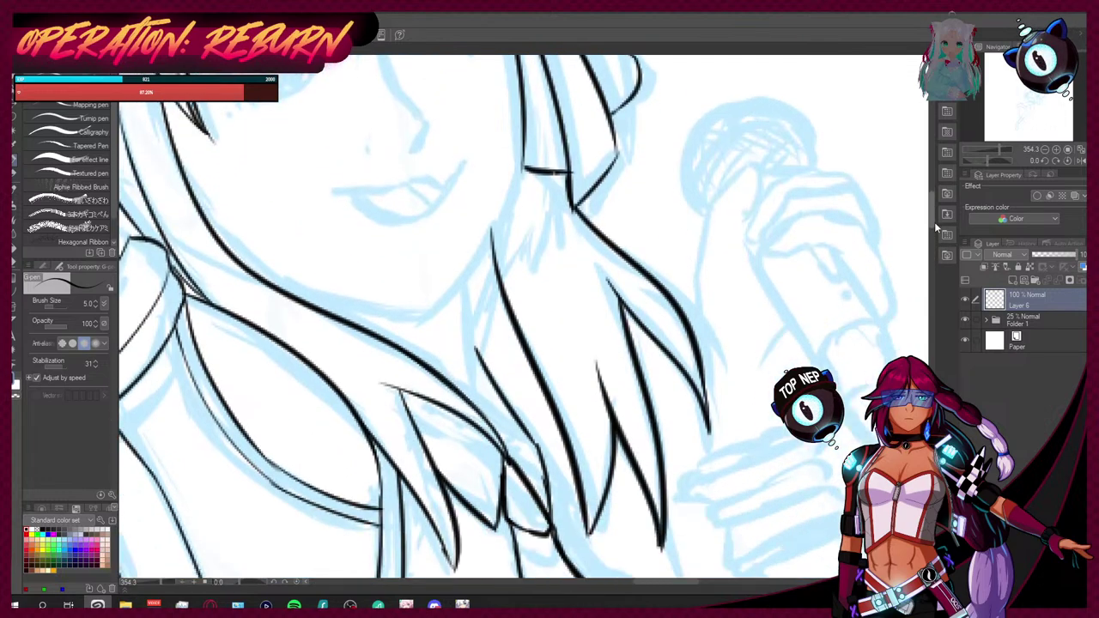
scroll(936, 225, down, 10)
scroll(927, 273, down, 2)
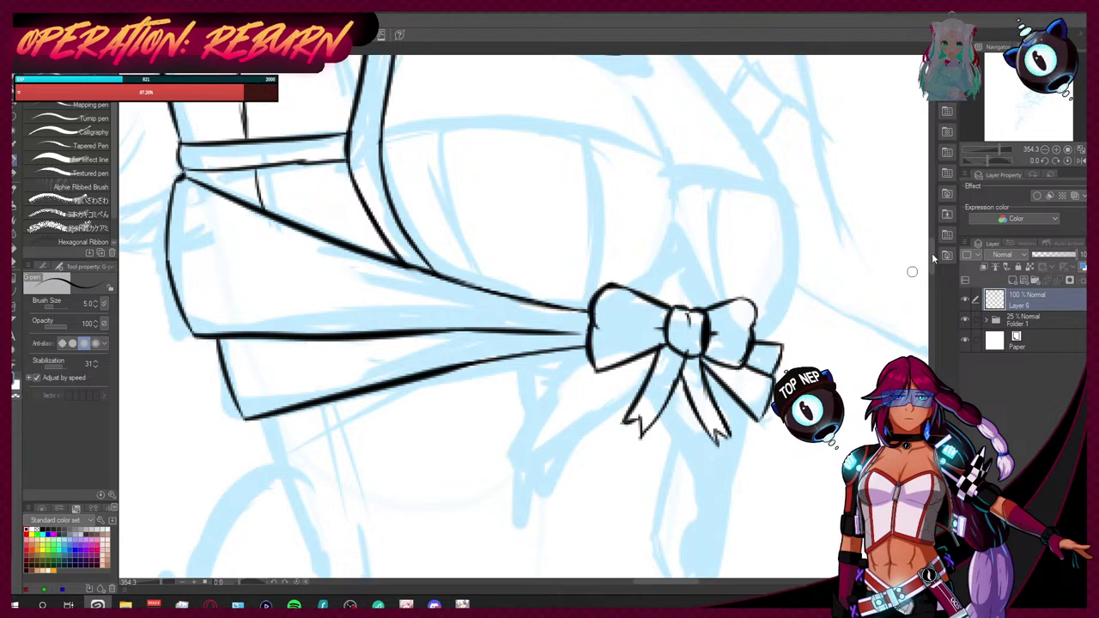
scroll(927, 270, up, 5)
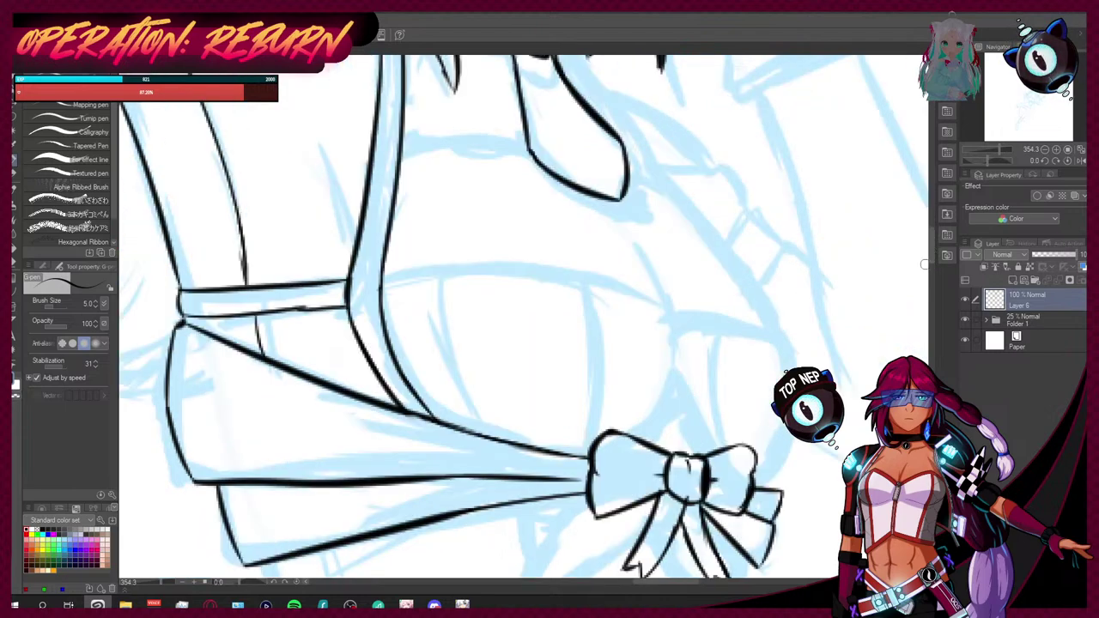
scroll(931, 257, up, 5)
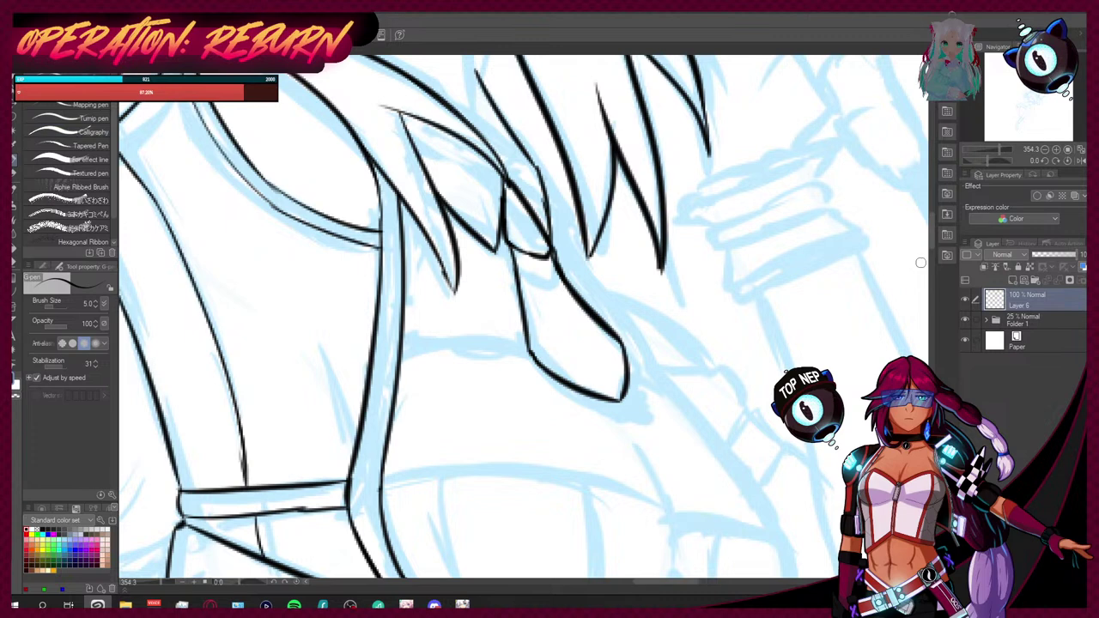
scroll(934, 256, down, 5)
mouse_move(386, 255)
mouse_down()
mouse_move(593, 257)
mouse_move(666, 290)
mouse_up()
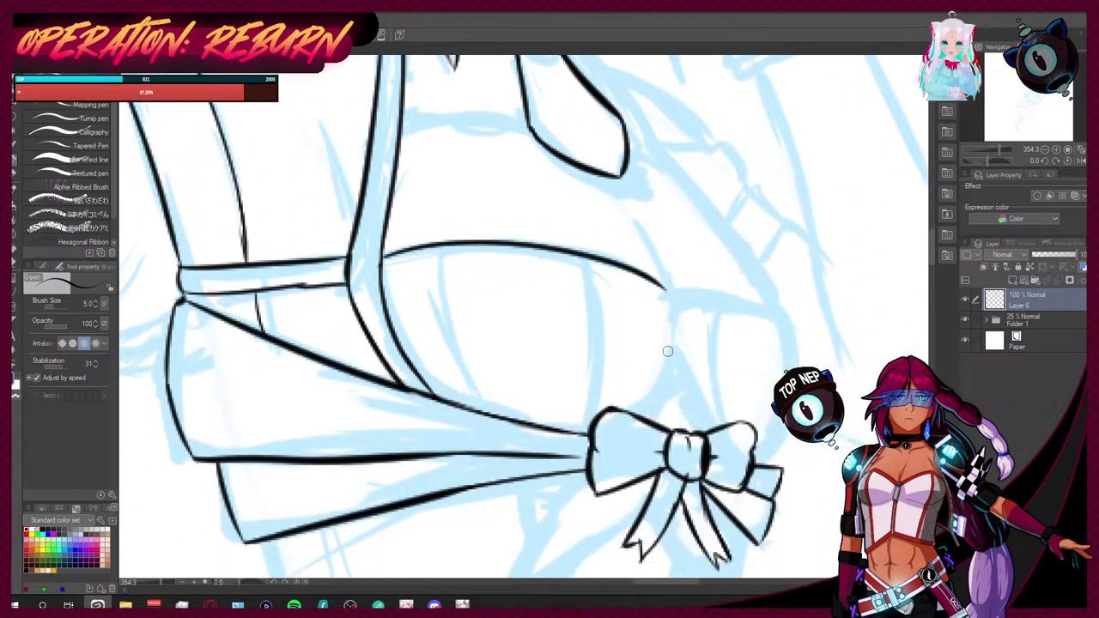
mouse_move(657, 412)
mouse_down()
mouse_move(667, 307)
mouse_move(591, 287)
mouse_move(595, 433)
mouse_up()
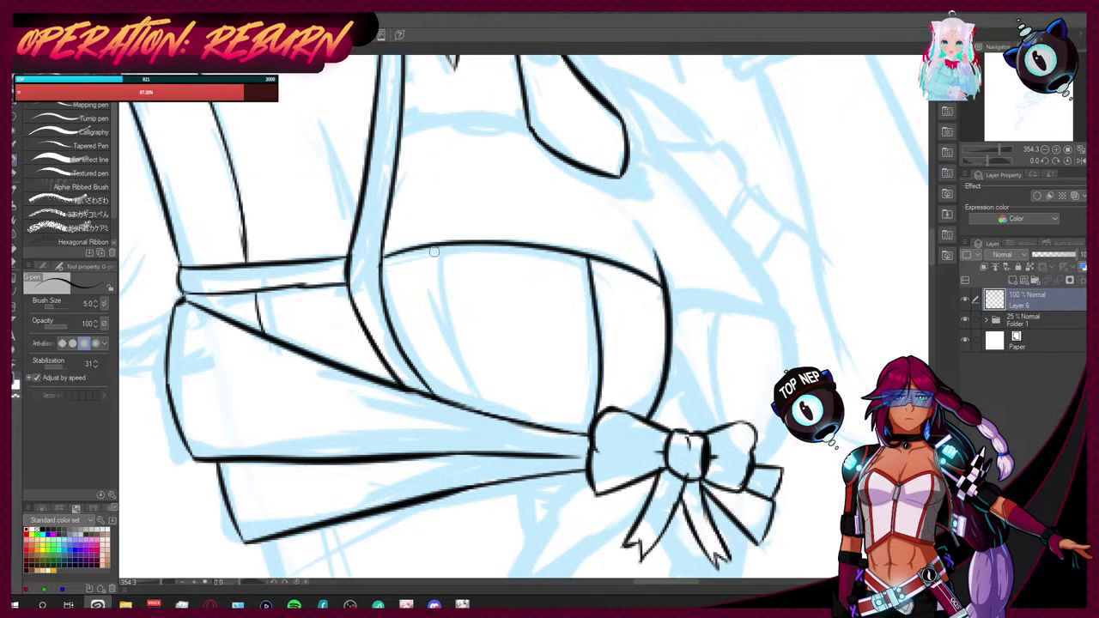
drag(436, 245, 482, 412)
mouse_move(671, 293)
mouse_down()
mouse_move(797, 320)
mouse_move(799, 371)
mouse_move(756, 468)
mouse_up()
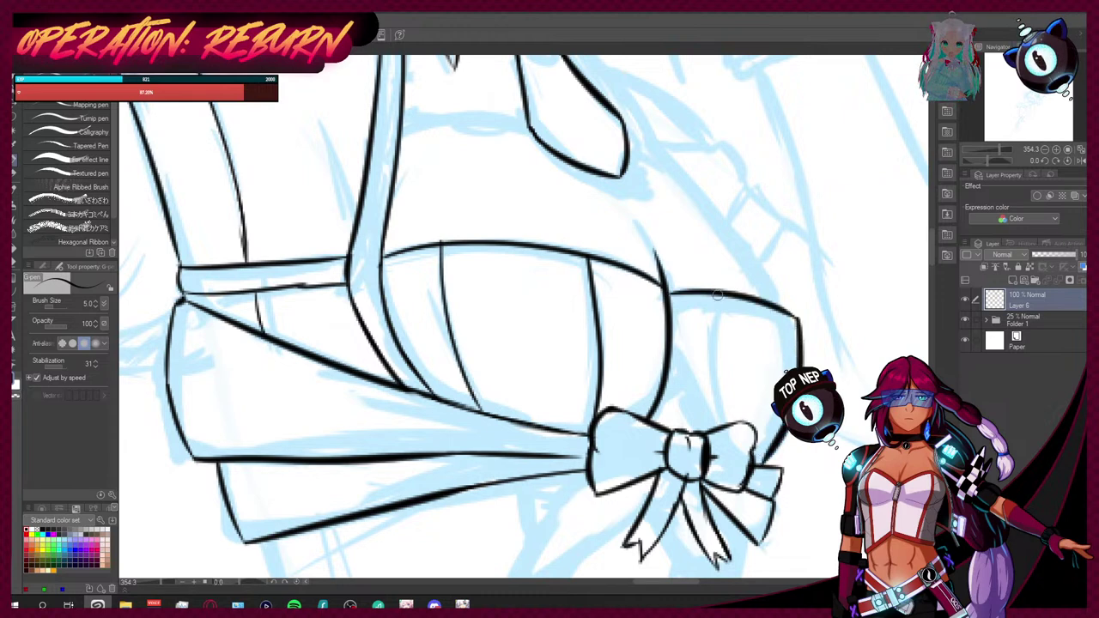
drag(716, 299, 721, 419)
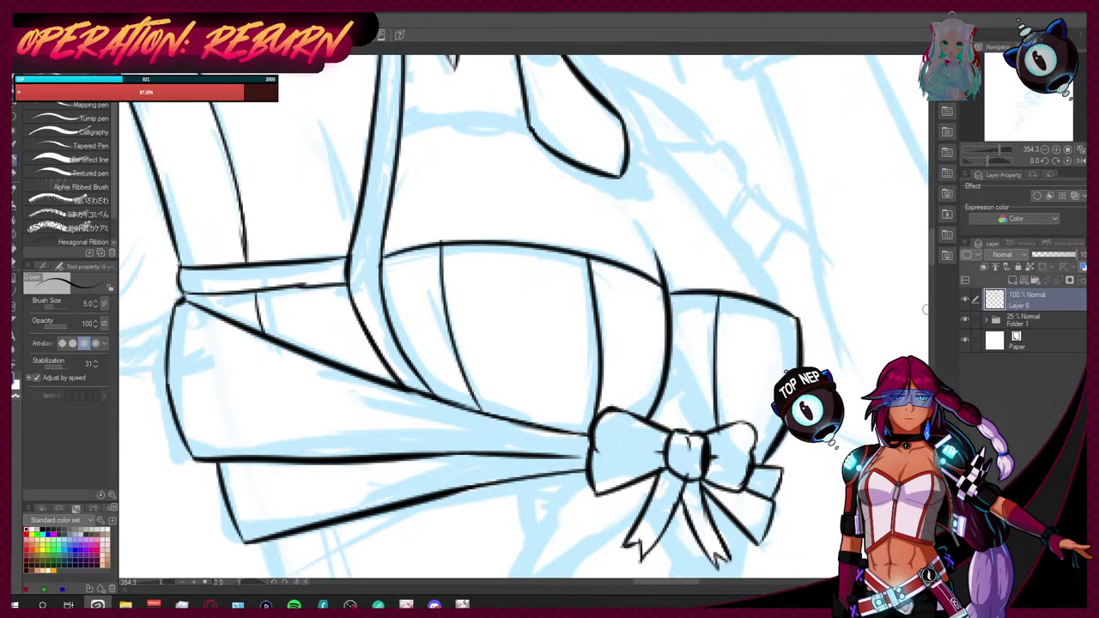
Step: Ink the chest outline from the knot down to the far bodice panel, and the neckline on both sides of the tie
scroll(931, 262, up, 3)
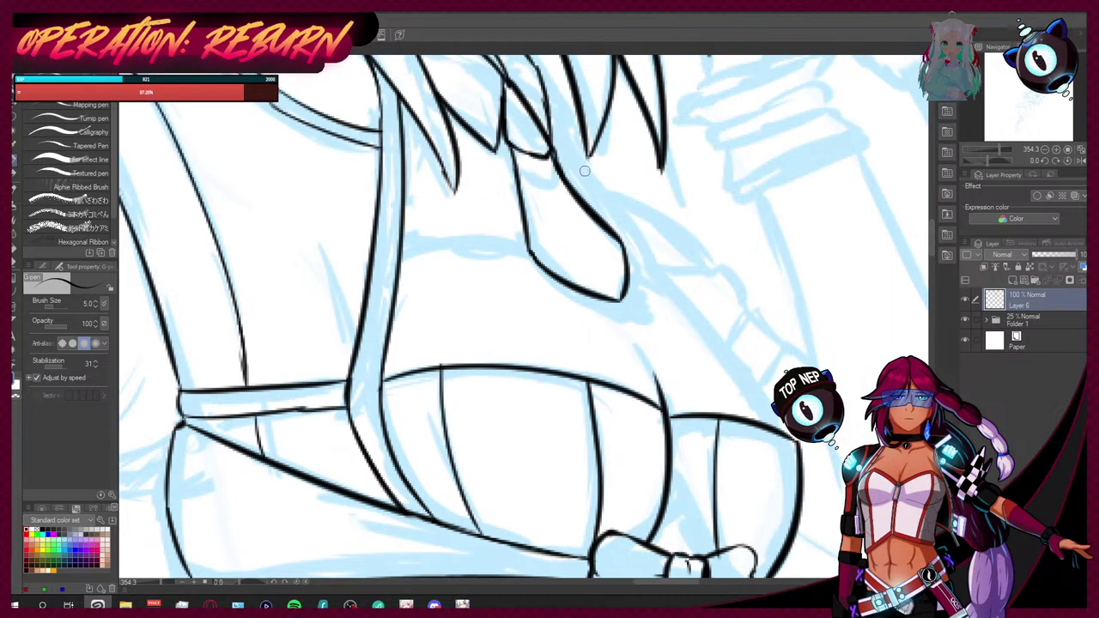
mouse_move(553, 146)
mouse_down()
mouse_move(769, 397)
mouse_move(785, 442)
mouse_up()
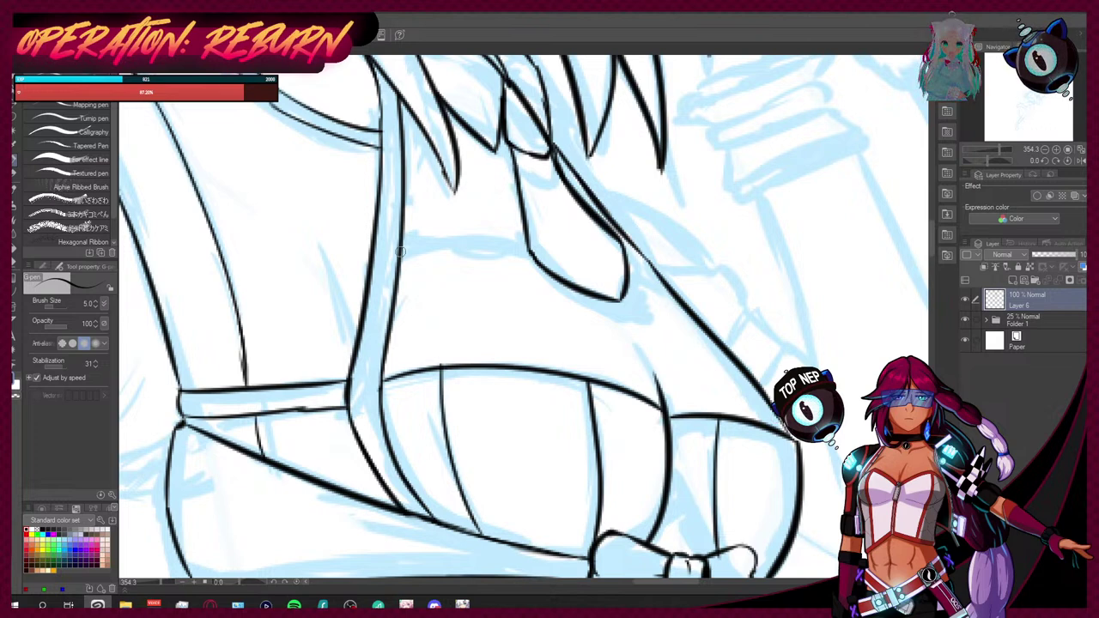
drag(401, 254, 525, 242)
drag(635, 270, 662, 277)
key(ctrl+z)
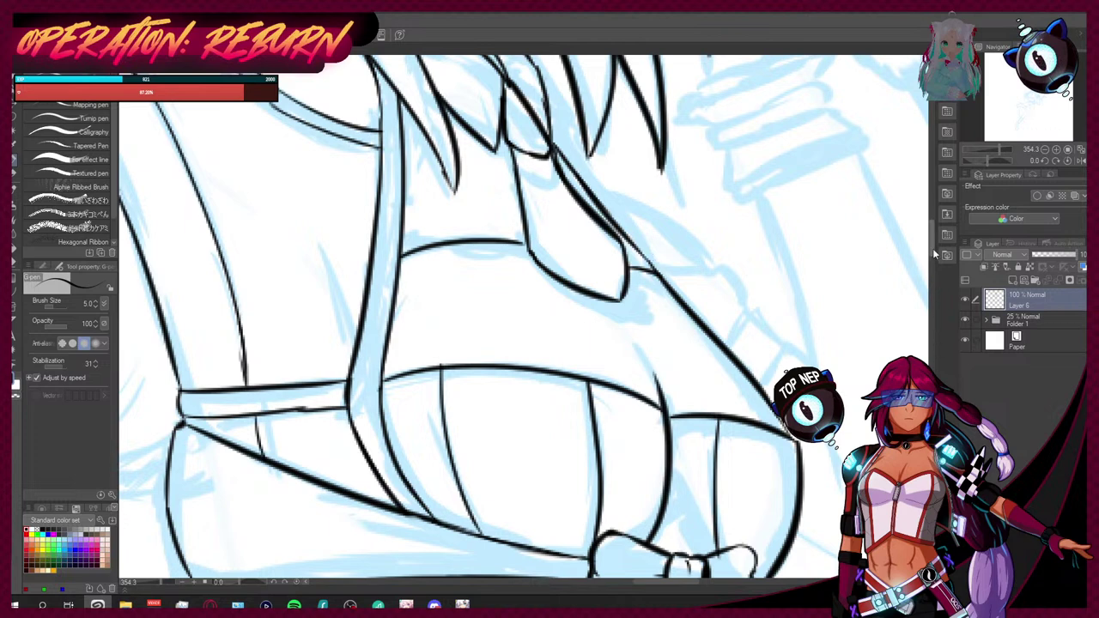
Step: Ink a curved double line along the tie's outer side, from the knot down to the chest outline
scroll(931, 252, up, 3)
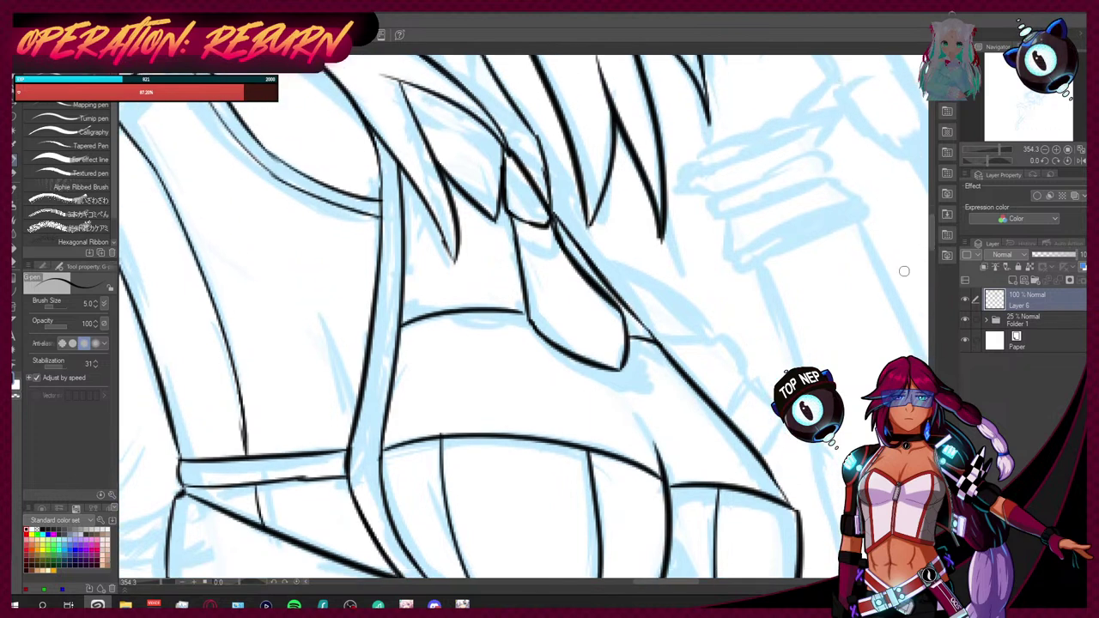
drag(551, 202, 604, 266)
drag(571, 220, 645, 332)
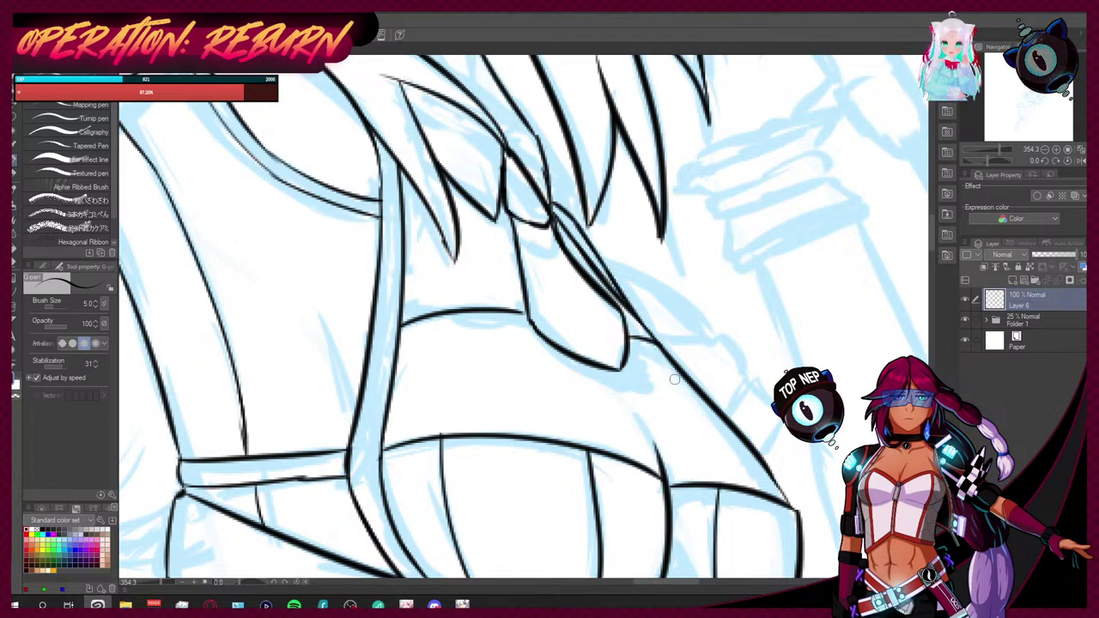
scroll(678, 378, down, 3)
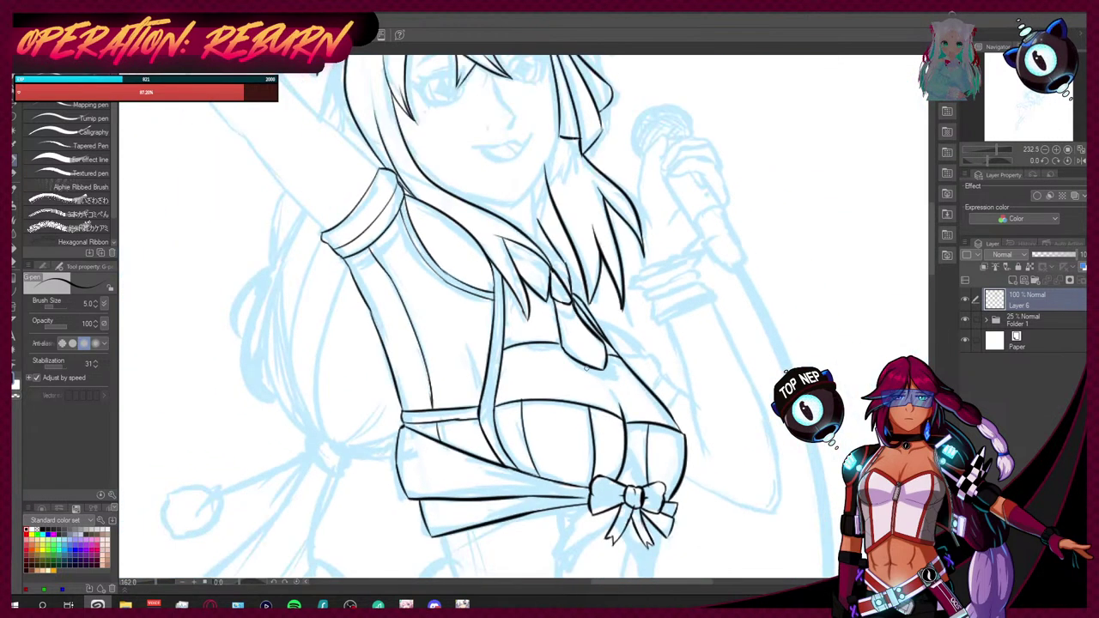
scroll(633, 355, up, 4)
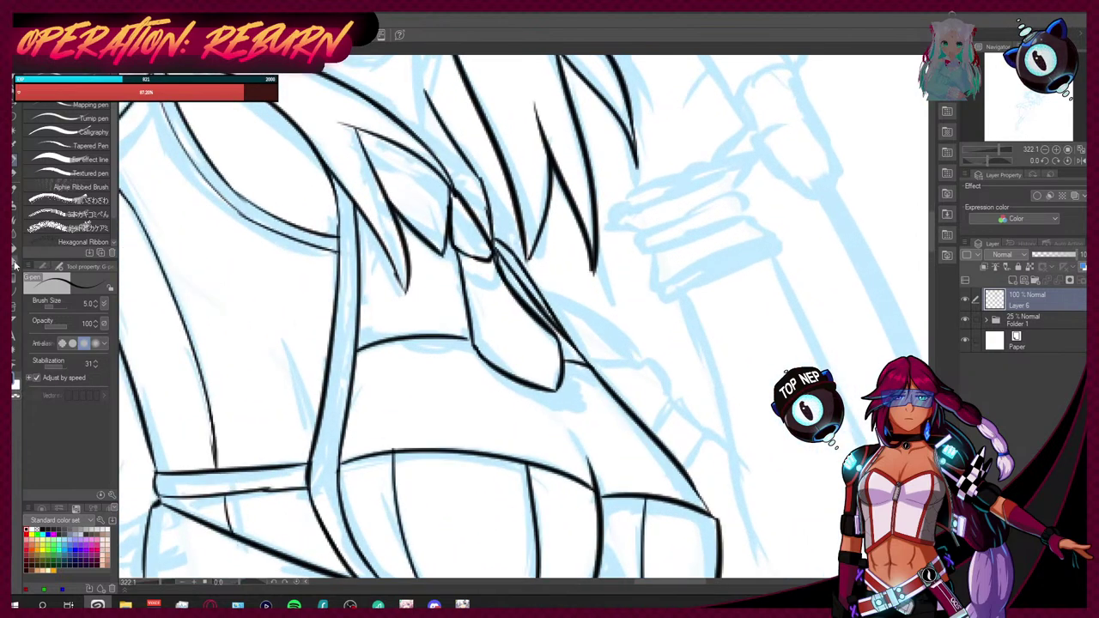
Step: Erase stray ink along the tie's outer double line
click(15, 265)
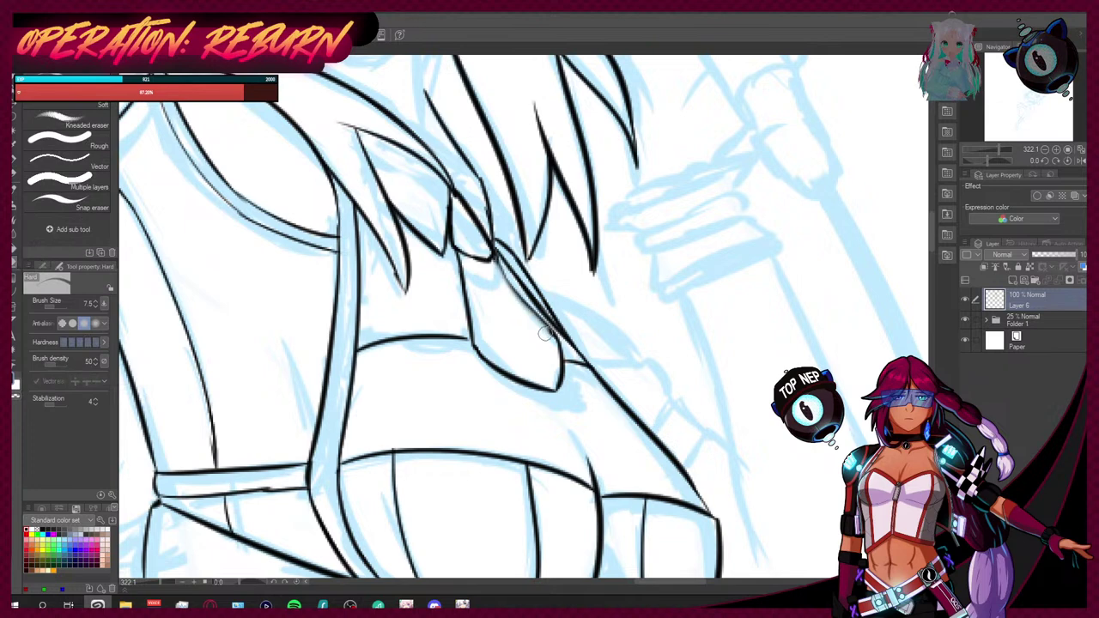
click(14, 159)
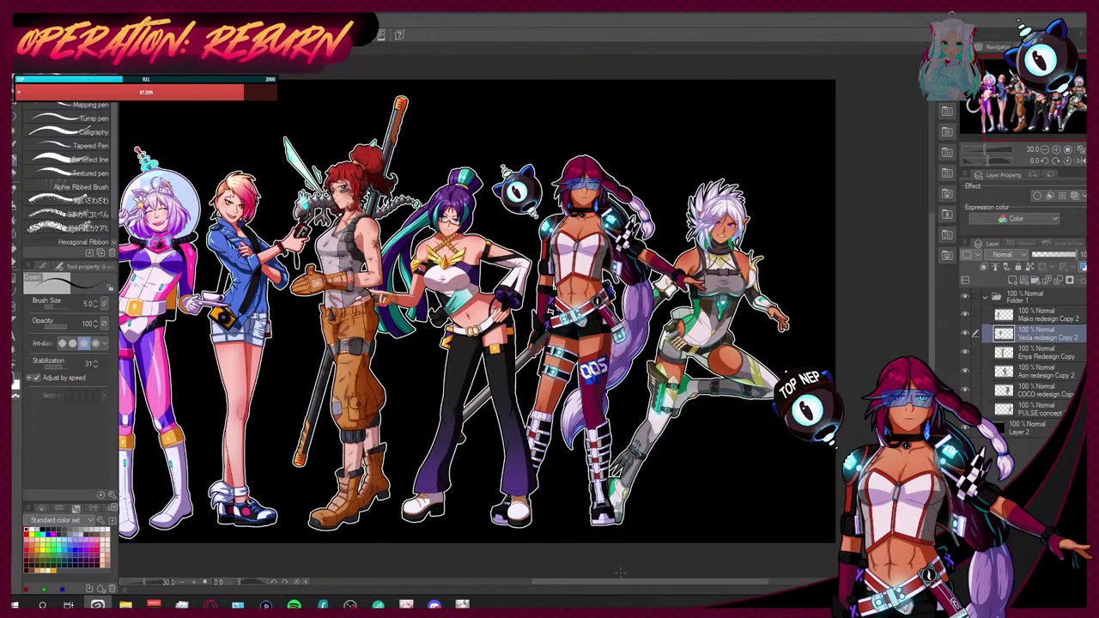
drag(619, 577, 656, 573)
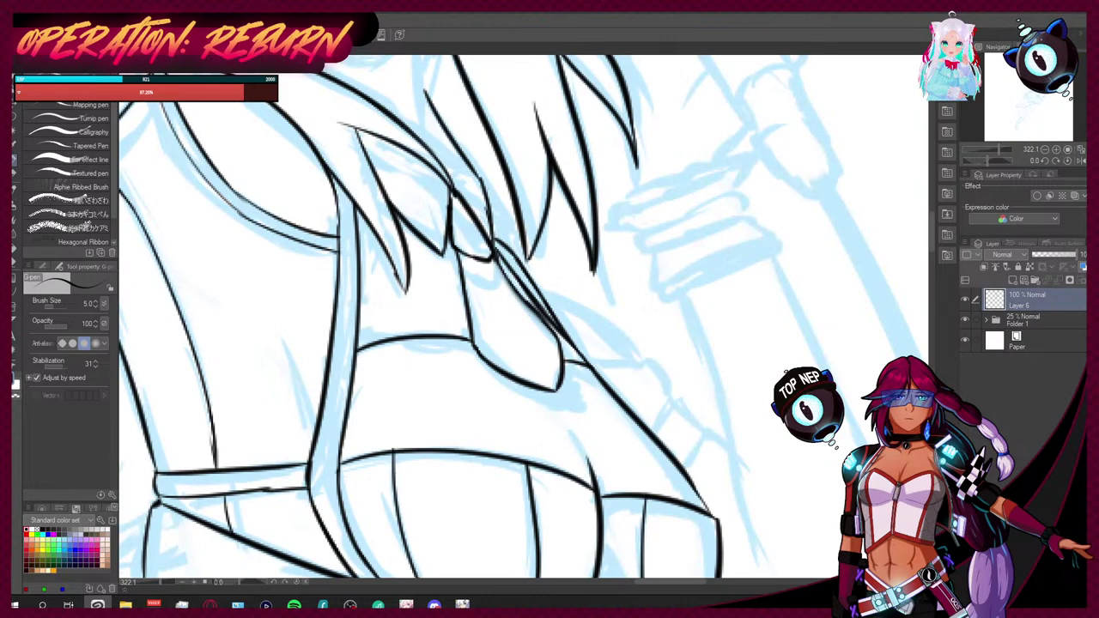
Step: Clean up the ink around the tie knot and sharpen the tip of the hair strand beside the tie
scroll(521, 320, down, 5)
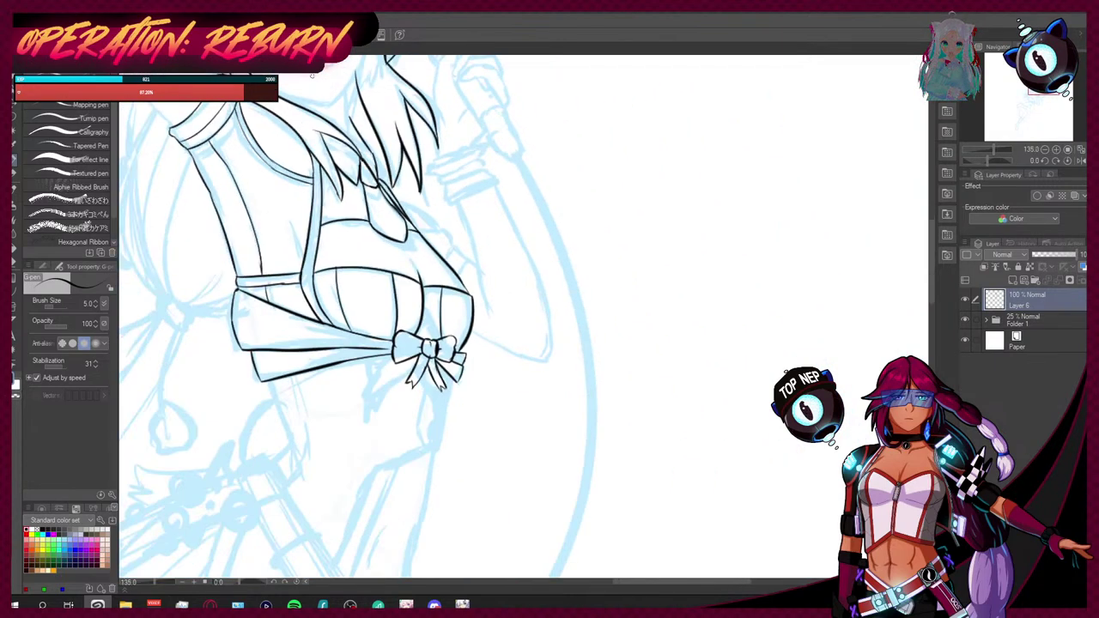
scroll(350, 142, up, 6)
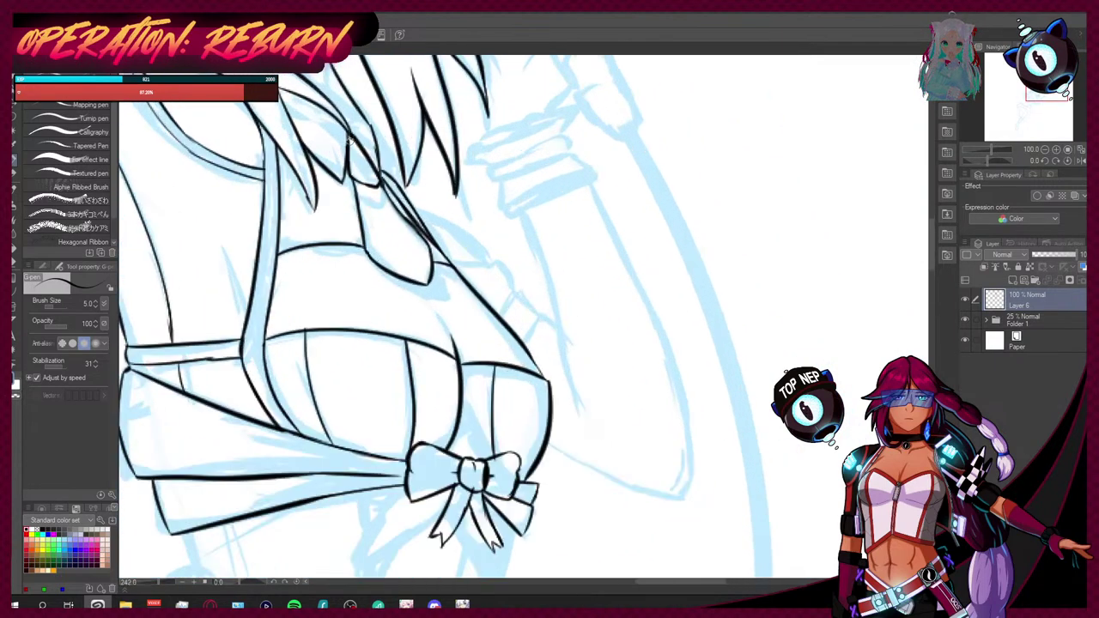
scroll(349, 142, up, 2)
key(e)
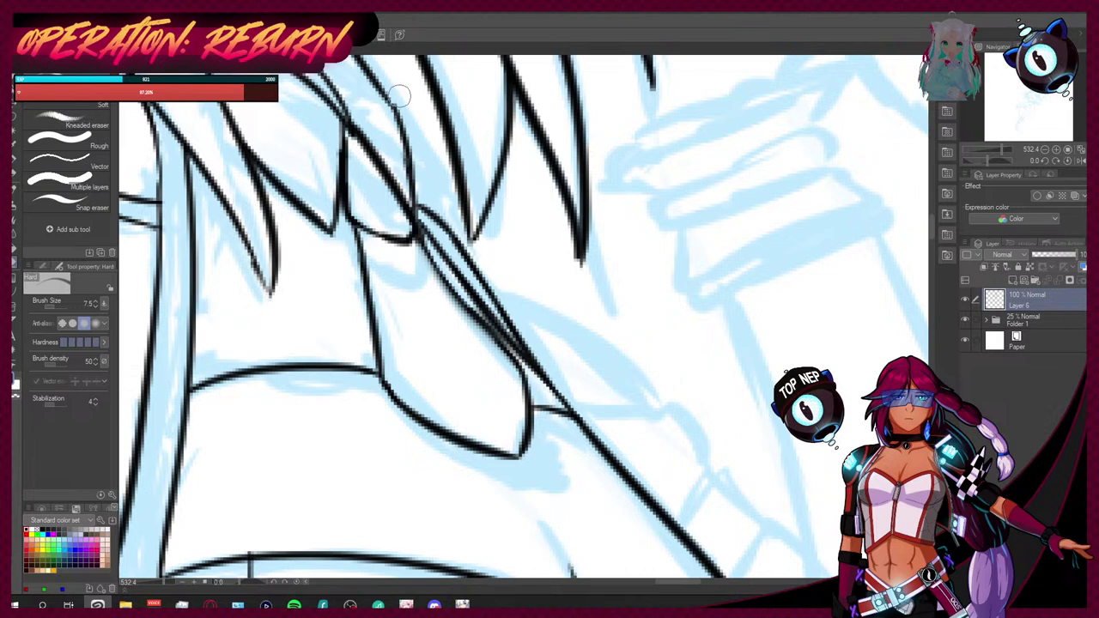
key(p)
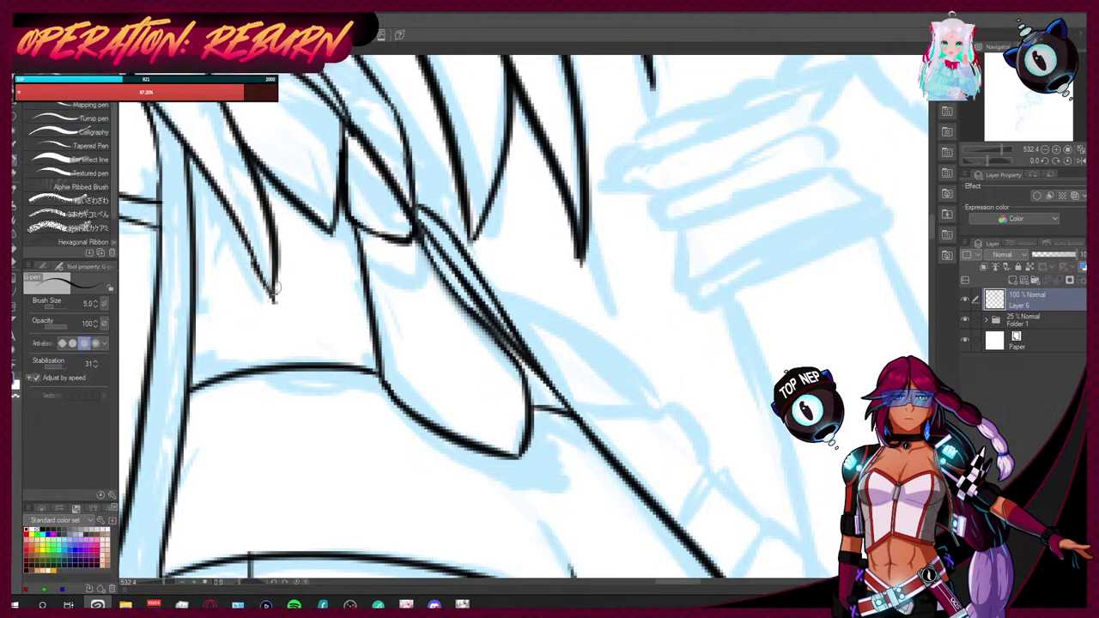
Step: Ink the jawline from the far cheek down to a pointed chin, joining it to the near cheek with a smooth curve
scroll(288, 270, down, 1)
scroll(289, 269, down, 7)
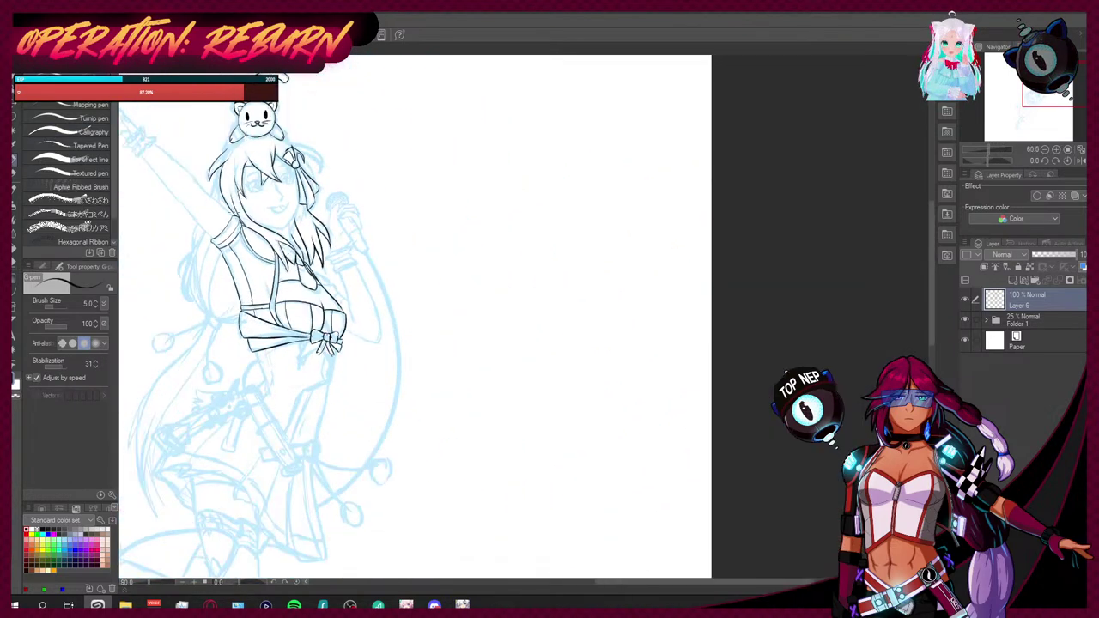
scroll(197, 180, up, 2)
scroll(302, 214, up, 6)
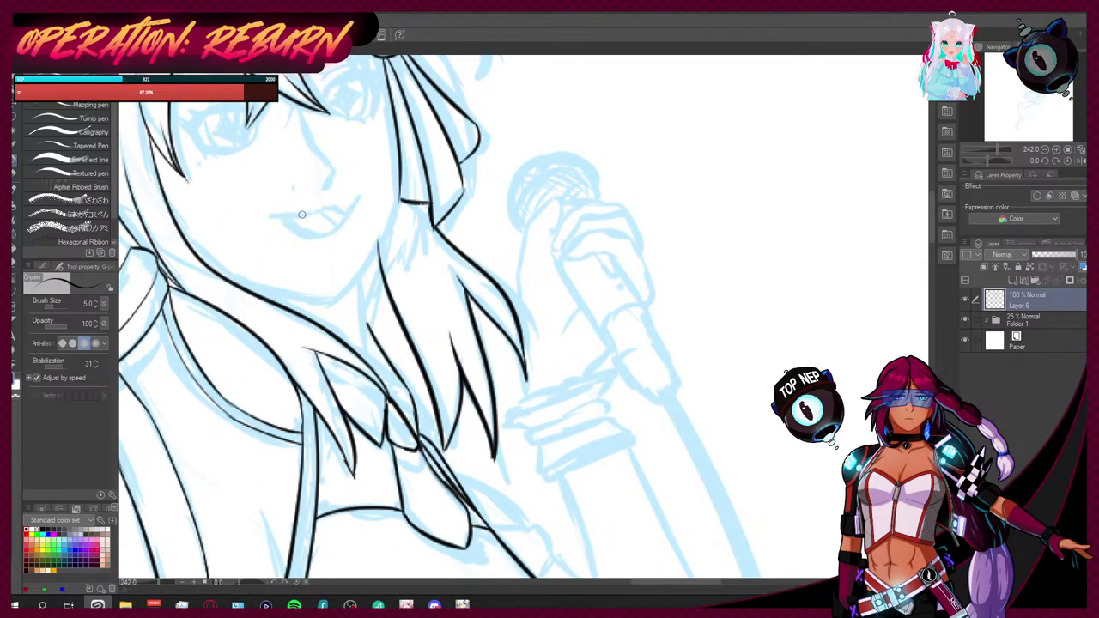
drag(934, 237, 937, 228)
mouse_move(390, 206)
mouse_down()
mouse_move(400, 276)
mouse_move(398, 260)
mouse_move(377, 360)
mouse_move(341, 401)
mouse_up()
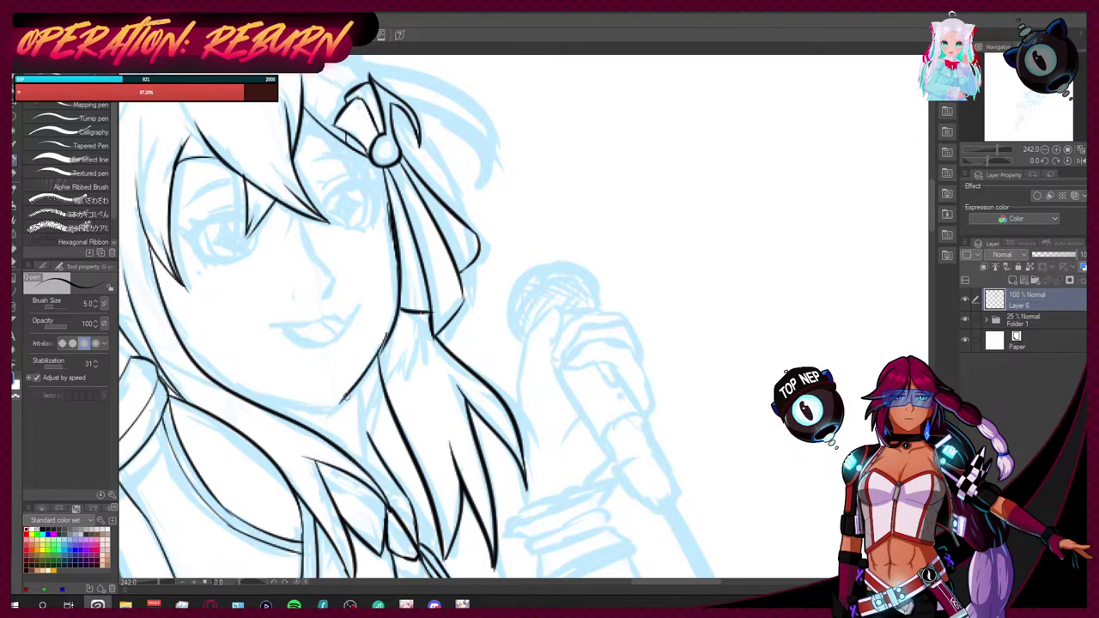
key(ctrl+z)
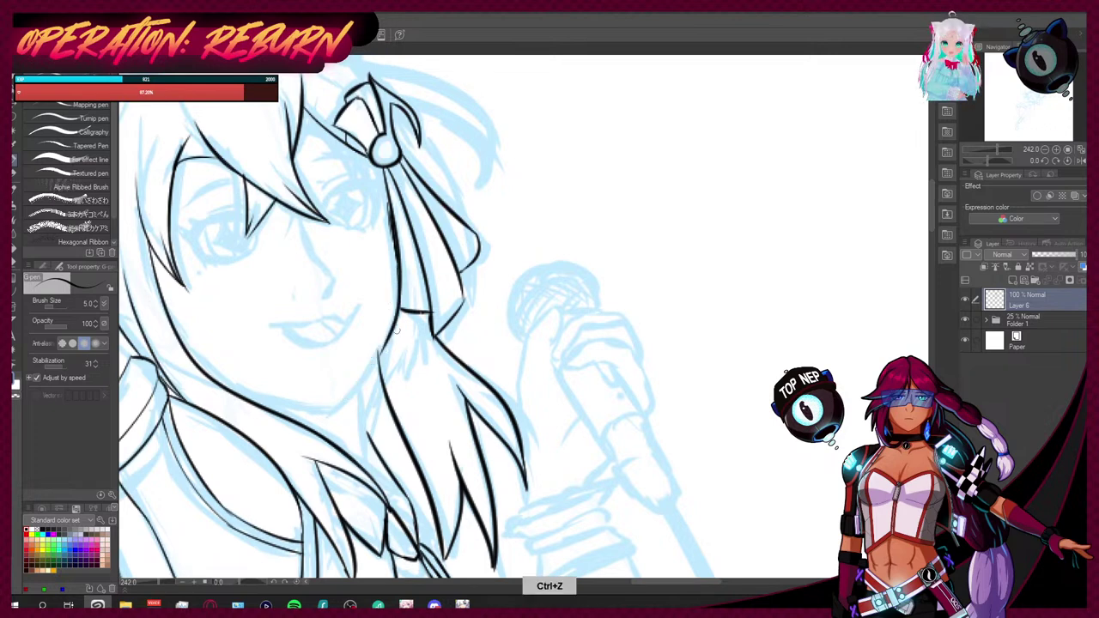
drag(392, 321, 349, 405)
key(ctrl+z)
drag(393, 319, 337, 412)
drag(206, 369, 328, 415)
key(ctrl+z)
mouse_move(209, 371)
mouse_down()
mouse_move(245, 397)
mouse_move(342, 416)
mouse_move(381, 350)
mouse_move(362, 377)
mouse_up()
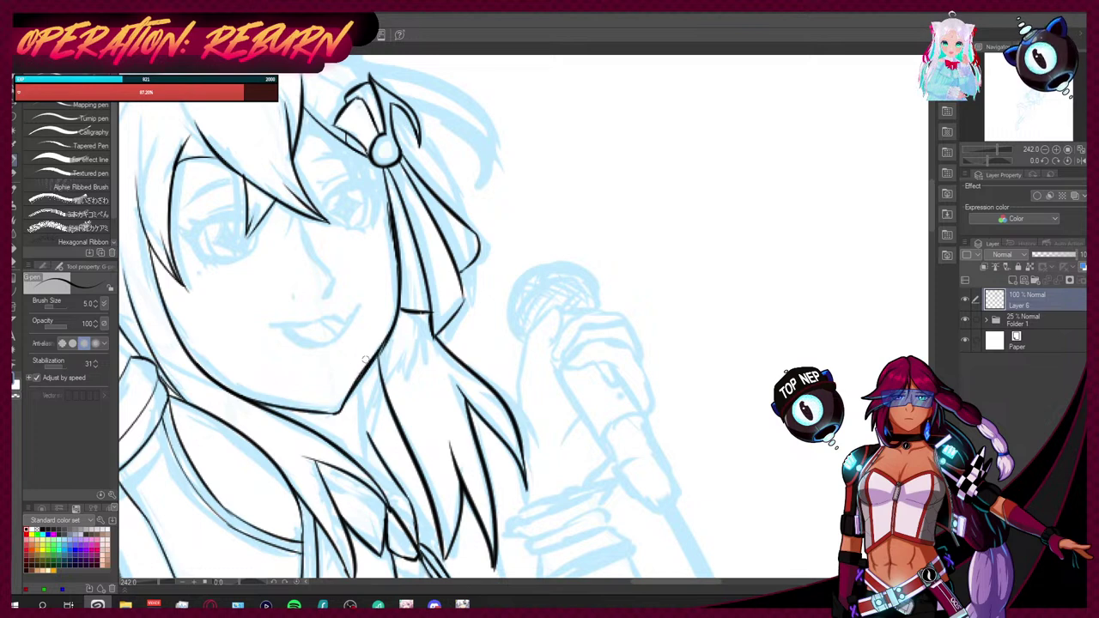
Step: Ink the nose as a curved bridge line ending in a small hooked tip, and reinforce the far side of the jaw
drag(301, 220, 329, 274)
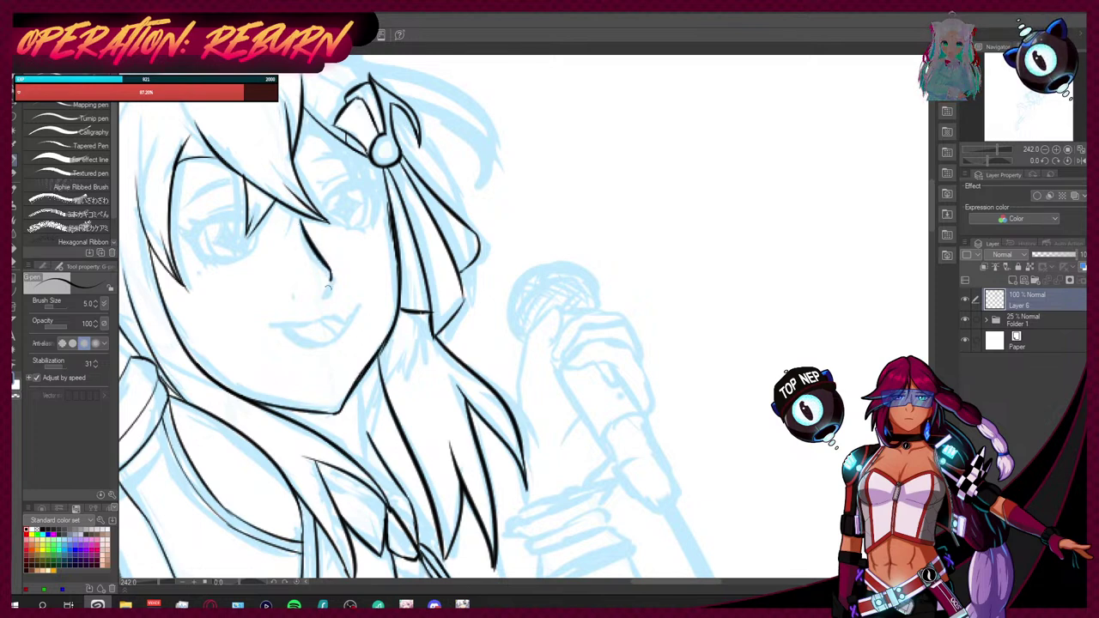
key(ctrl+z)
drag(301, 229, 329, 283)
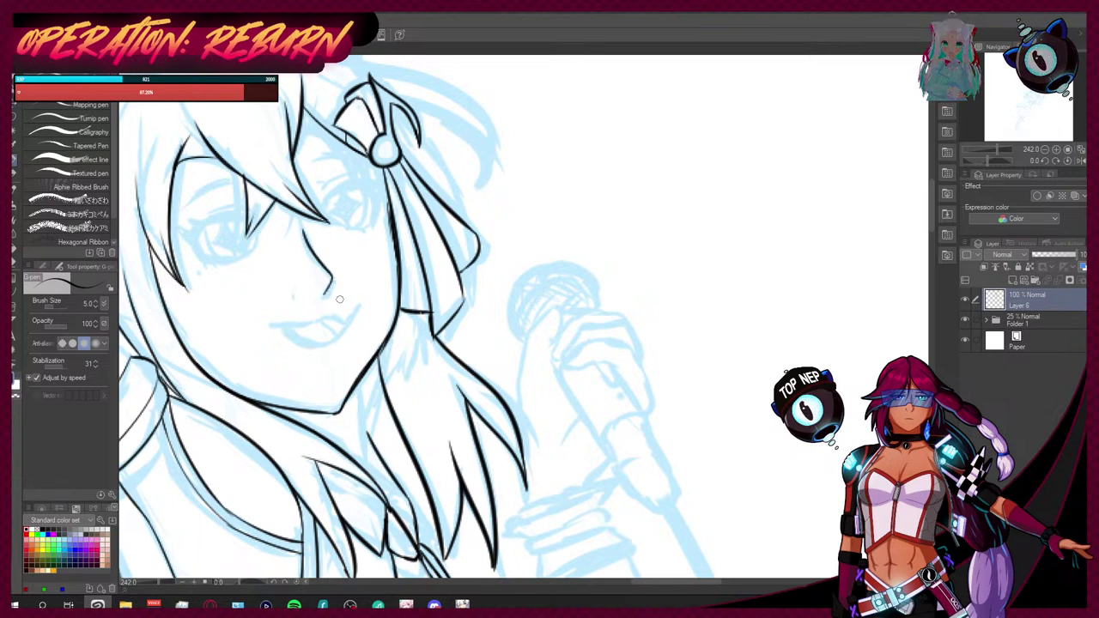
drag(384, 341, 359, 383)
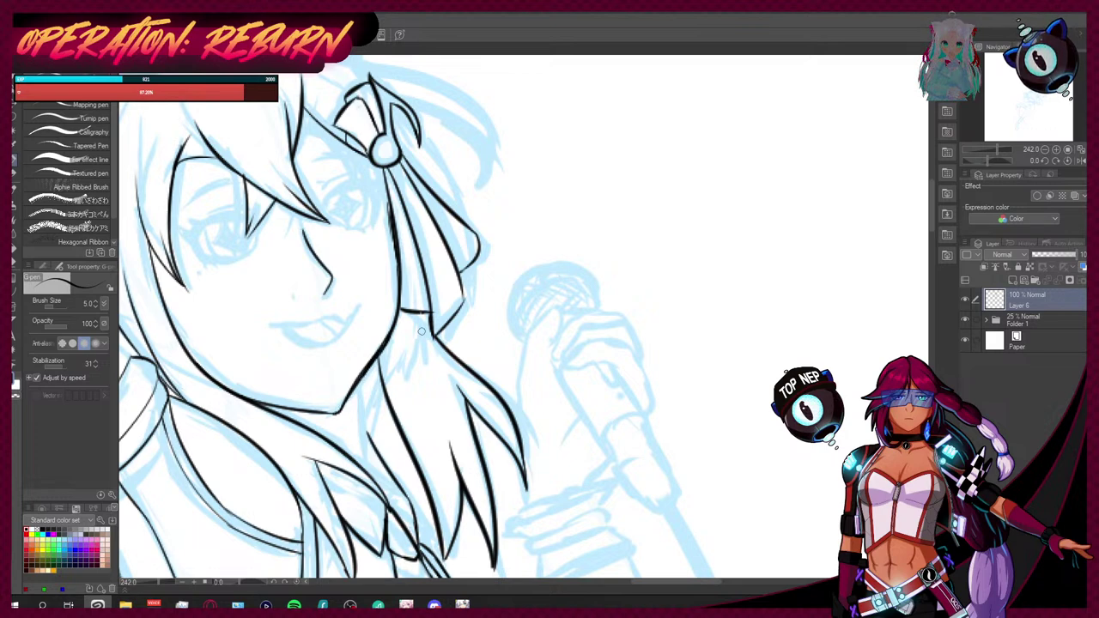
Step: Ink the neck lines from below the jaw down to the collar, between the hair strands
click(14, 263)
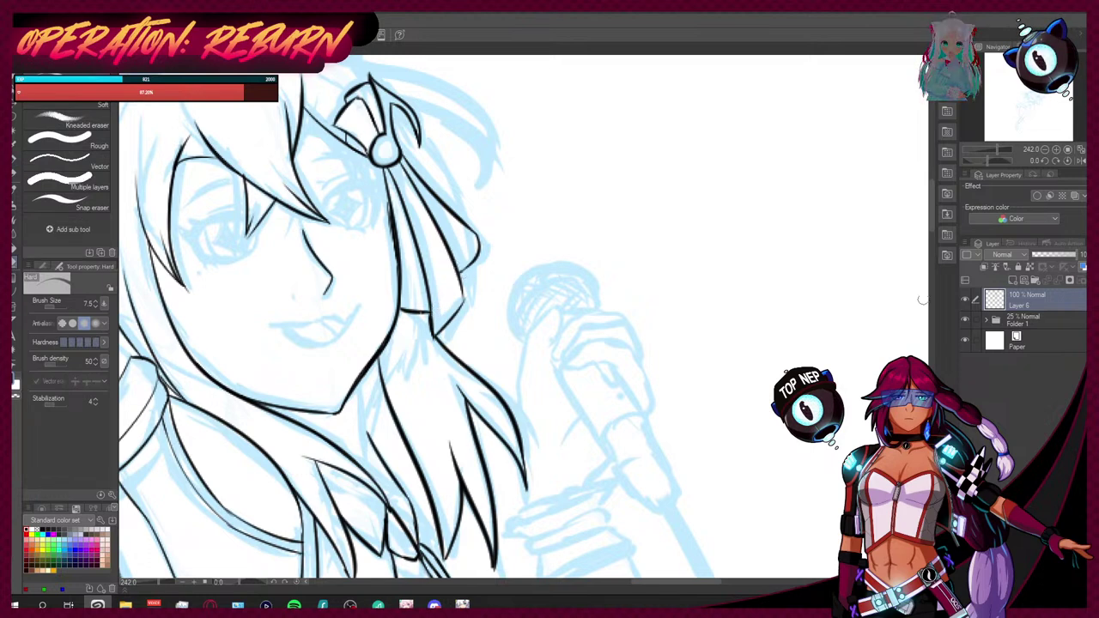
scroll(926, 279, down, 6)
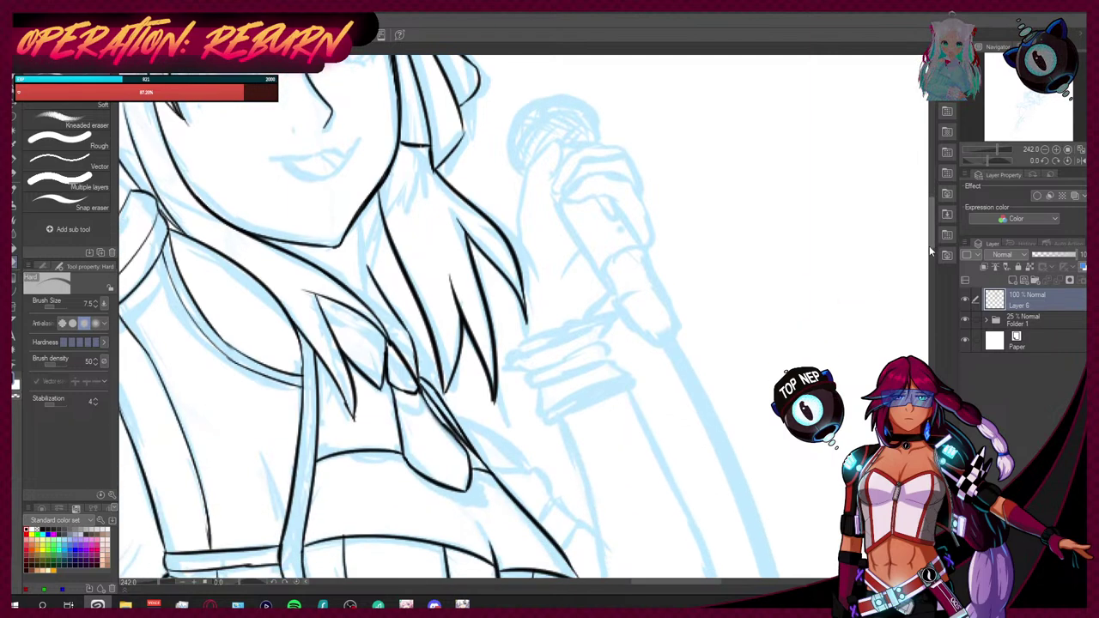
key(p)
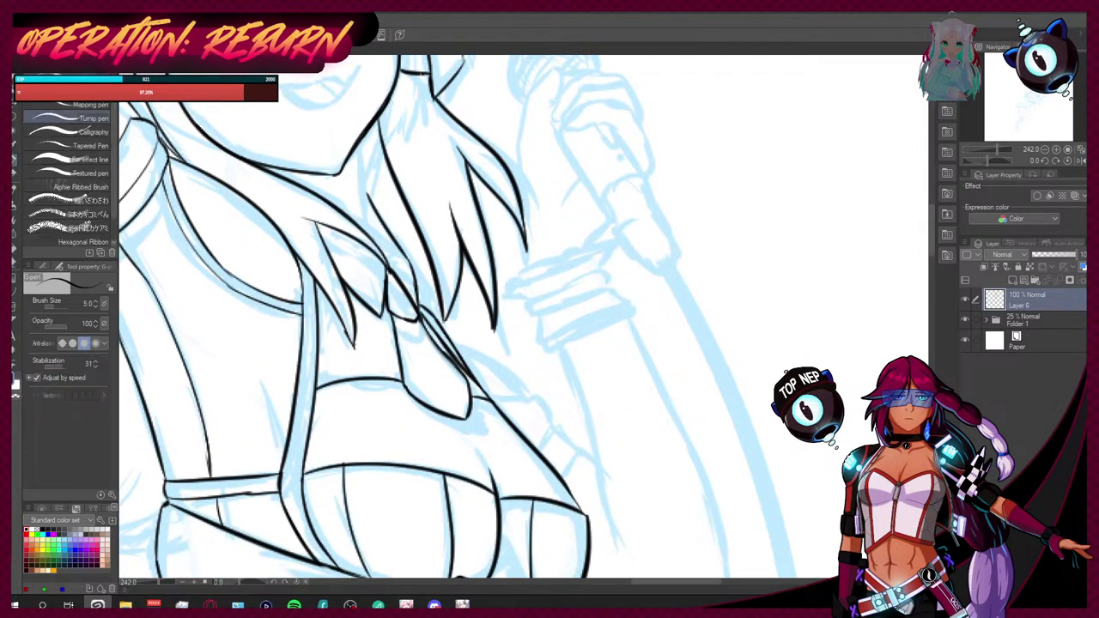
drag(359, 144, 371, 222)
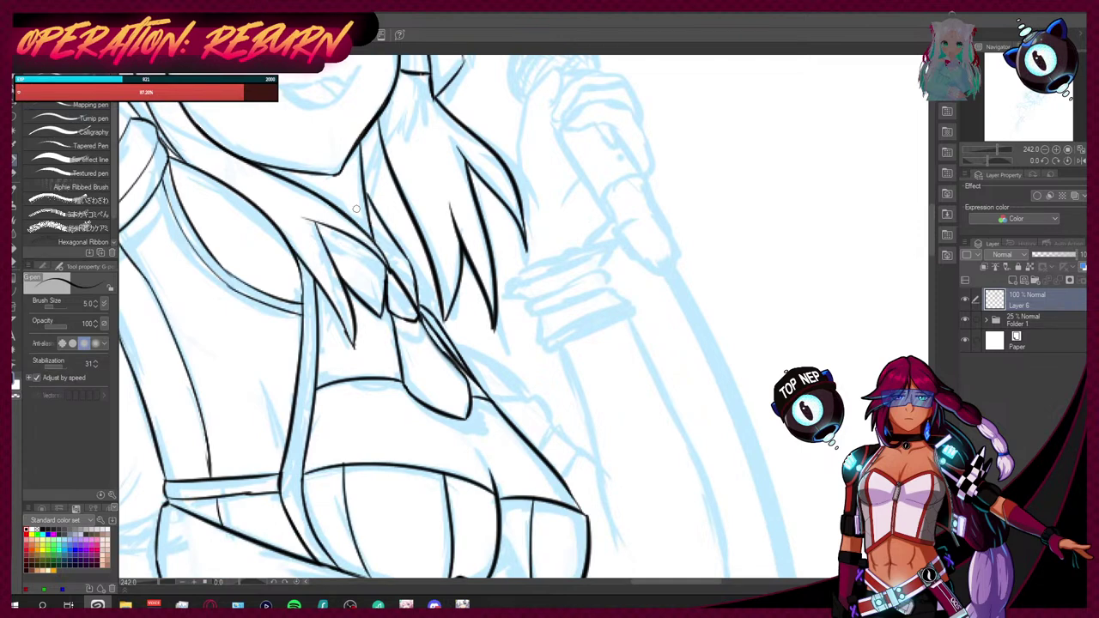
drag(382, 153, 366, 190)
Step: Smooth the rough ink along the face's far edge and ink a small pointed hair lock beneath the hair bow
scroll(447, 201, down, 5)
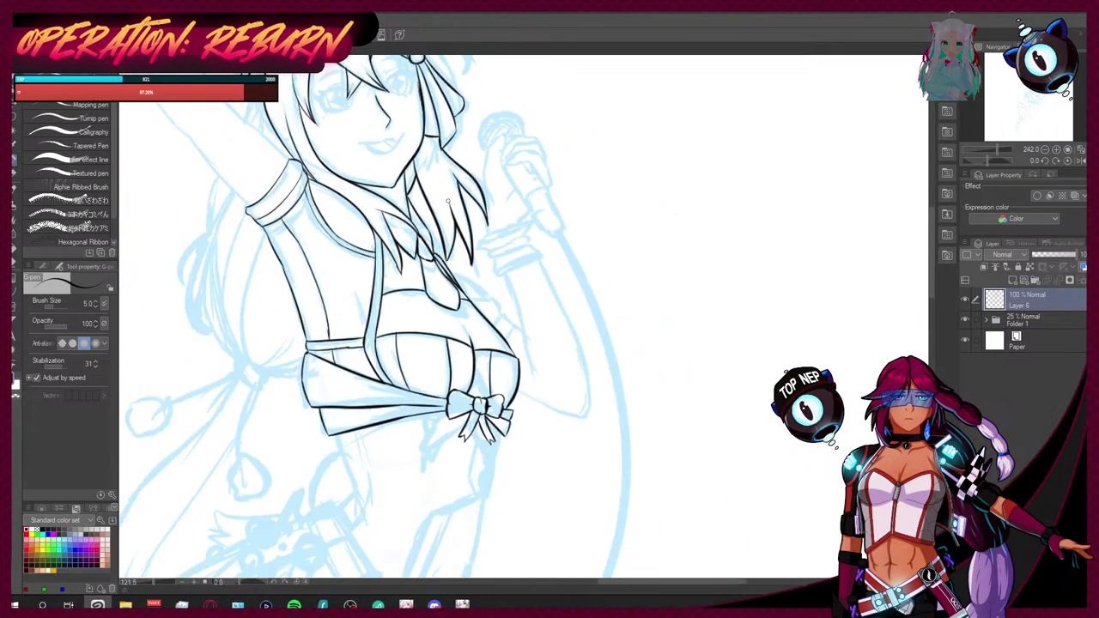
scroll(447, 201, up, 5)
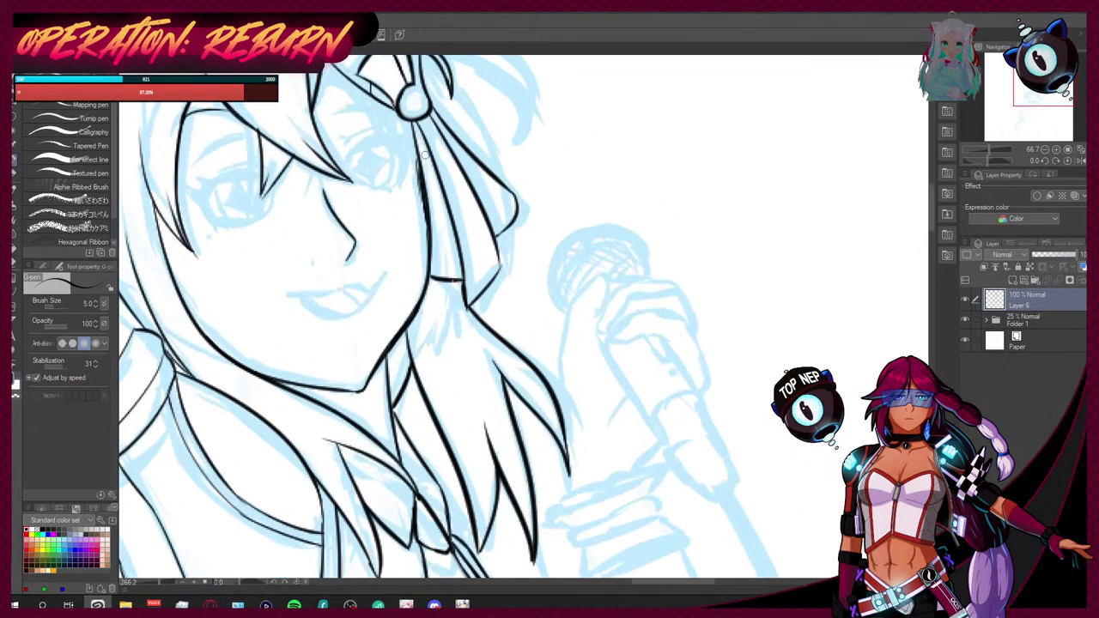
key(e)
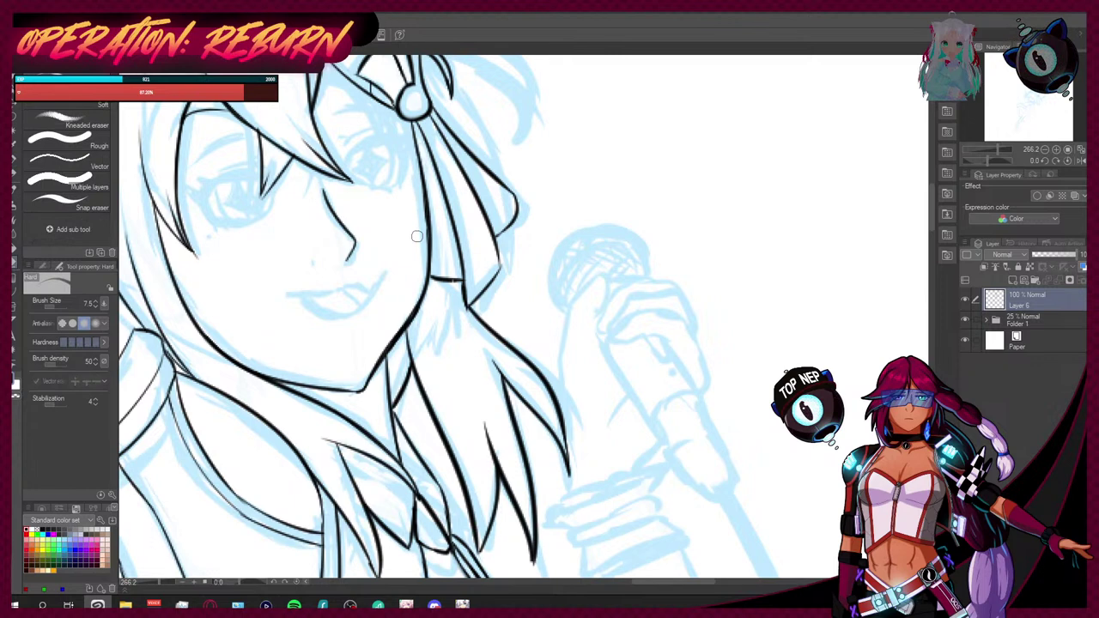
click(15, 158)
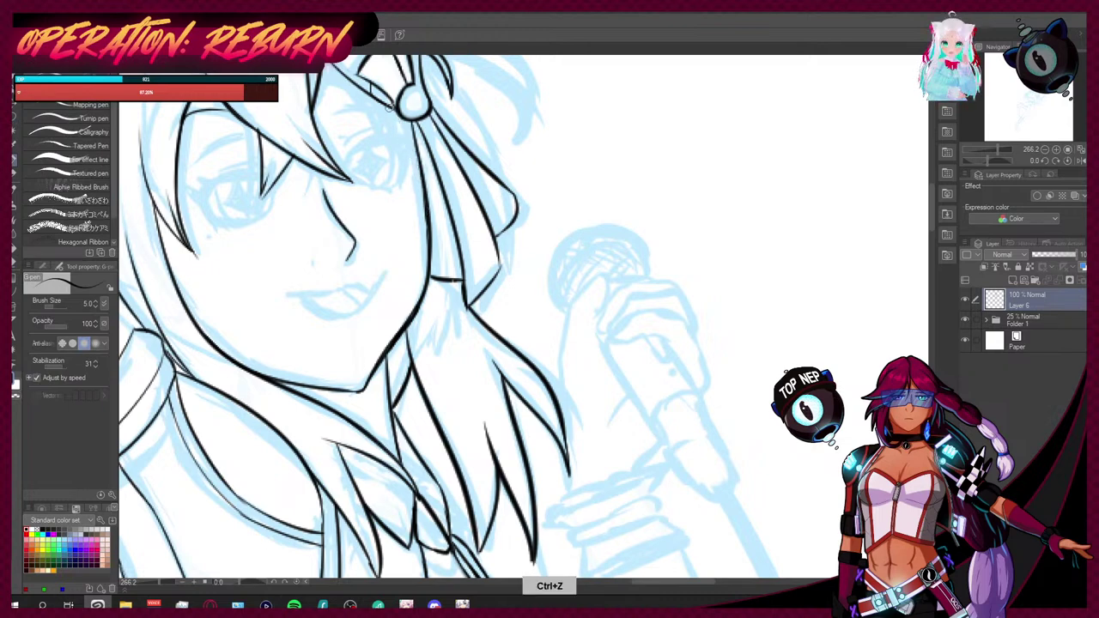
key(ctrl+z)
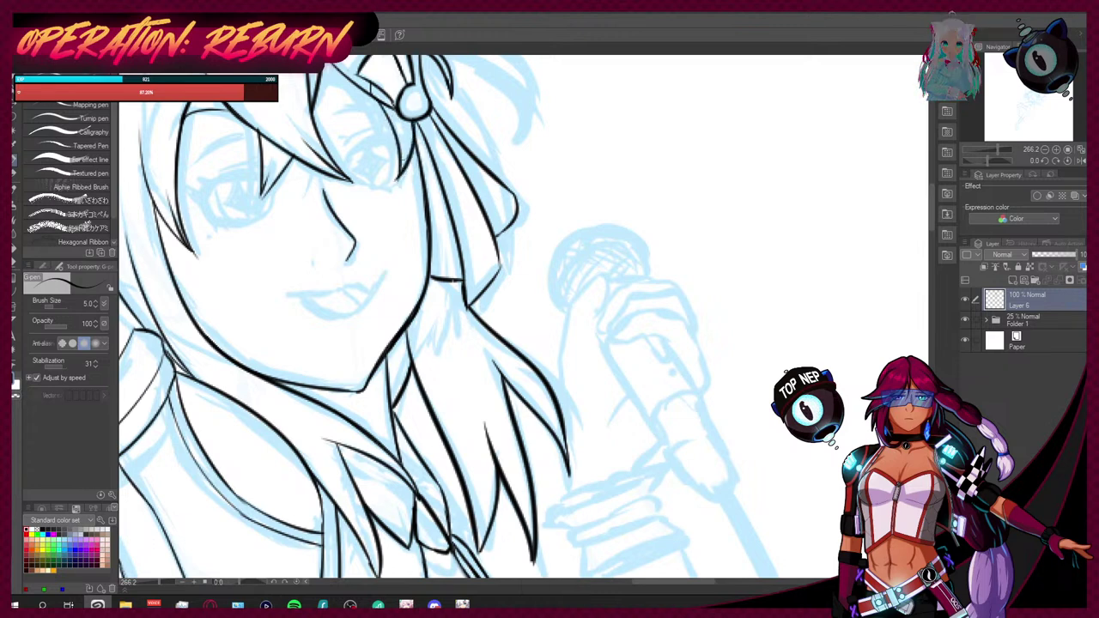
drag(403, 171, 400, 142)
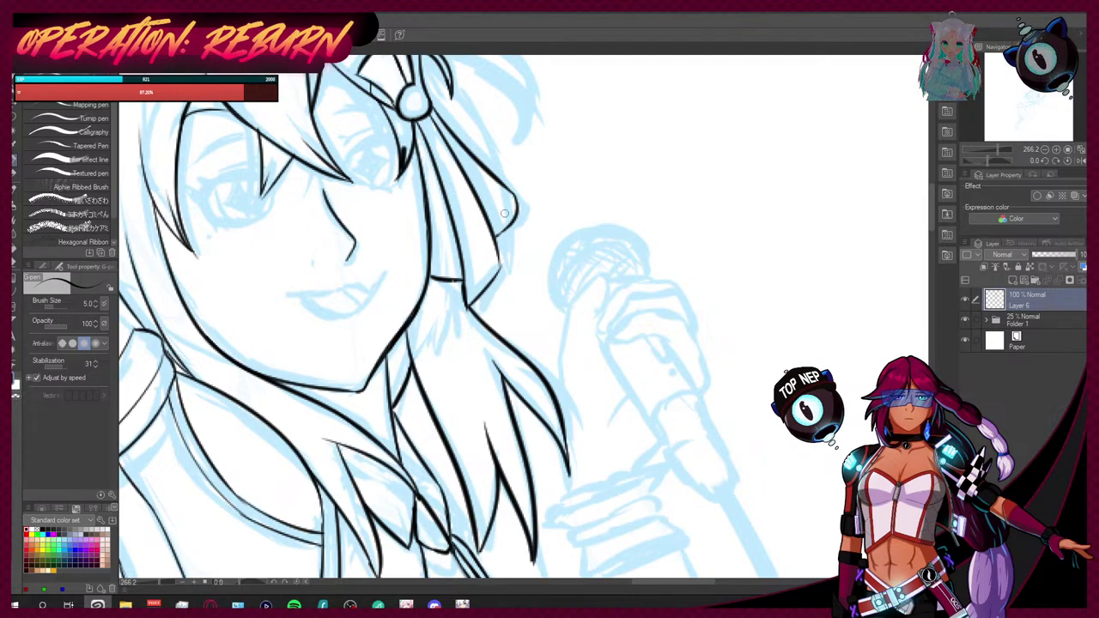
Step: Examine the inked face, hair and torso both at full-figure scale and up close
scroll(401, 131, down, 4)
scroll(426, 135, down, 3)
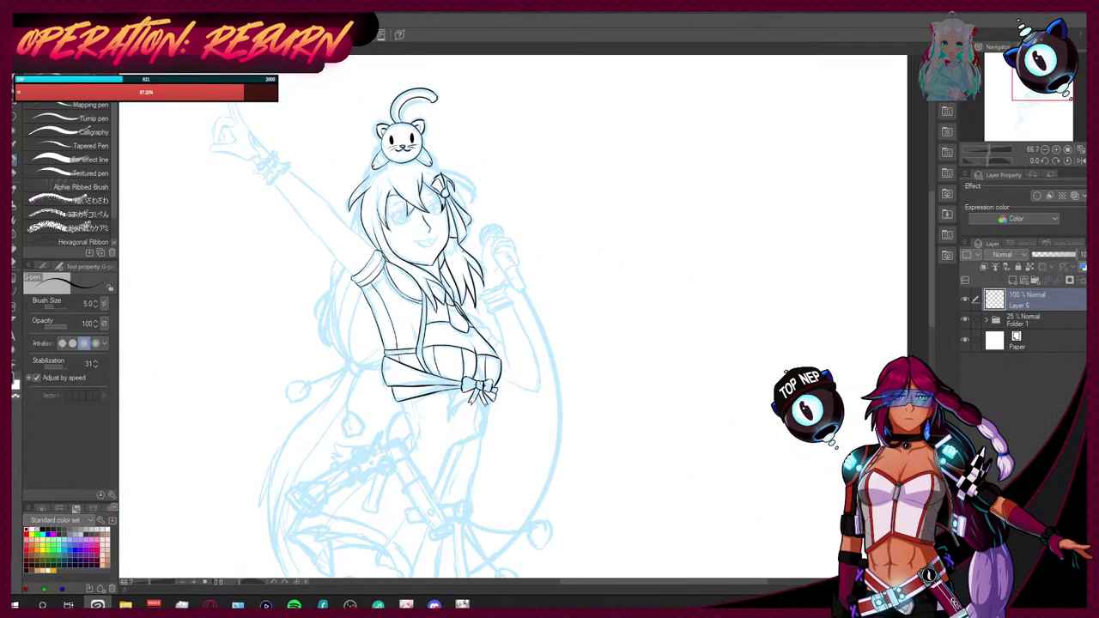
scroll(394, 86, up, 1)
scroll(429, 257, up, 3)
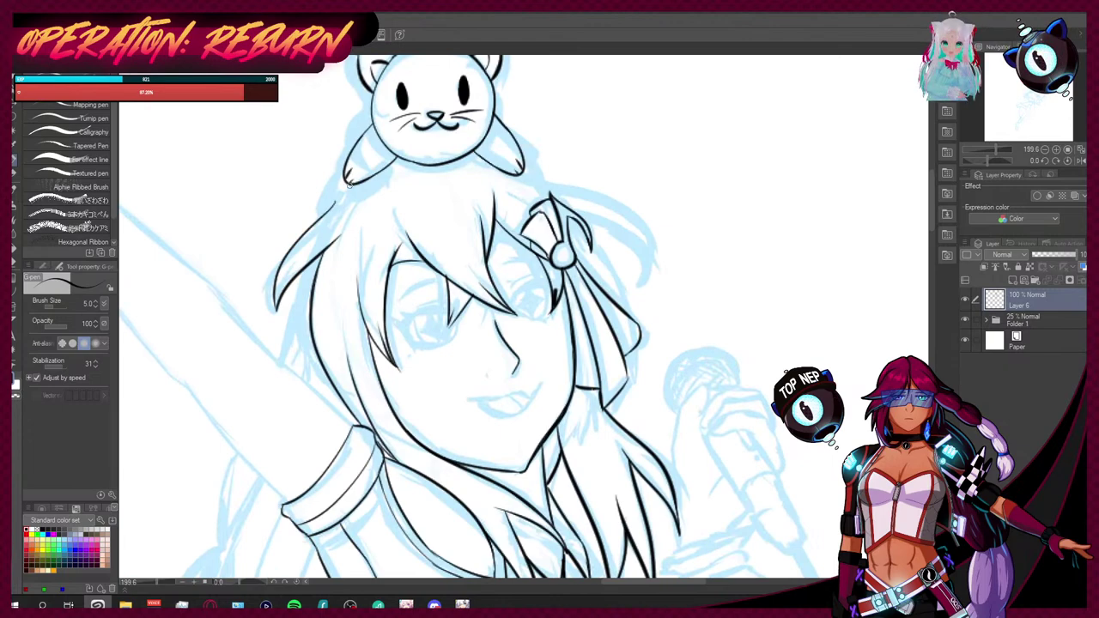
scroll(429, 257, down, 2)
scroll(341, 248, down, 3)
scroll(341, 248, up, 2)
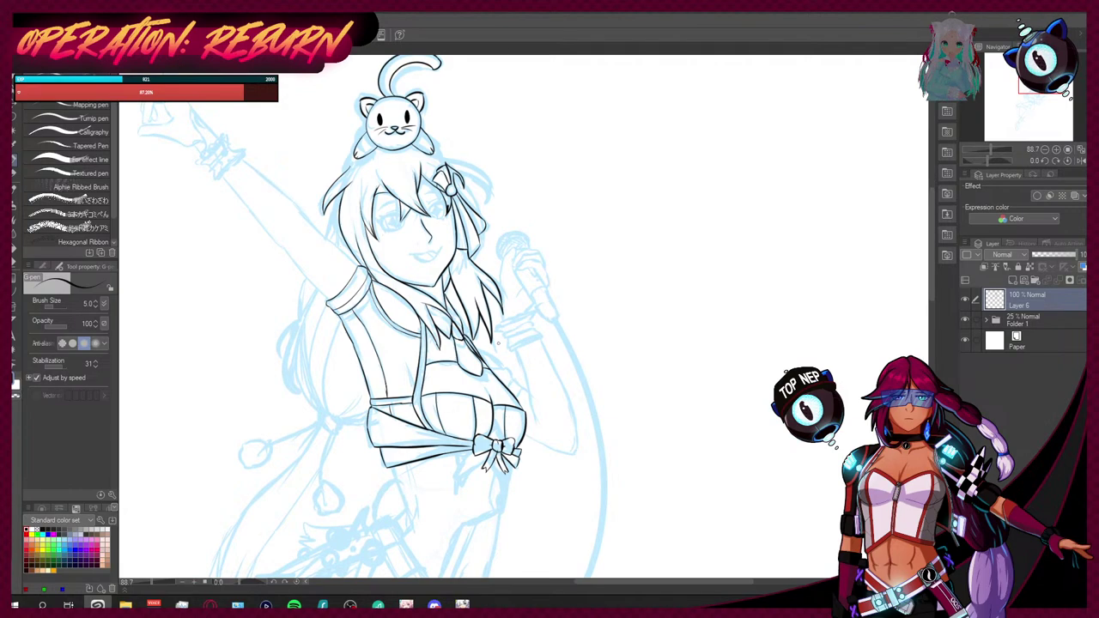
Step: Taper the tips of the far-side hair strands above the chest and reinforce the line running up from the outer strand's fork
scroll(497, 341, up, 4)
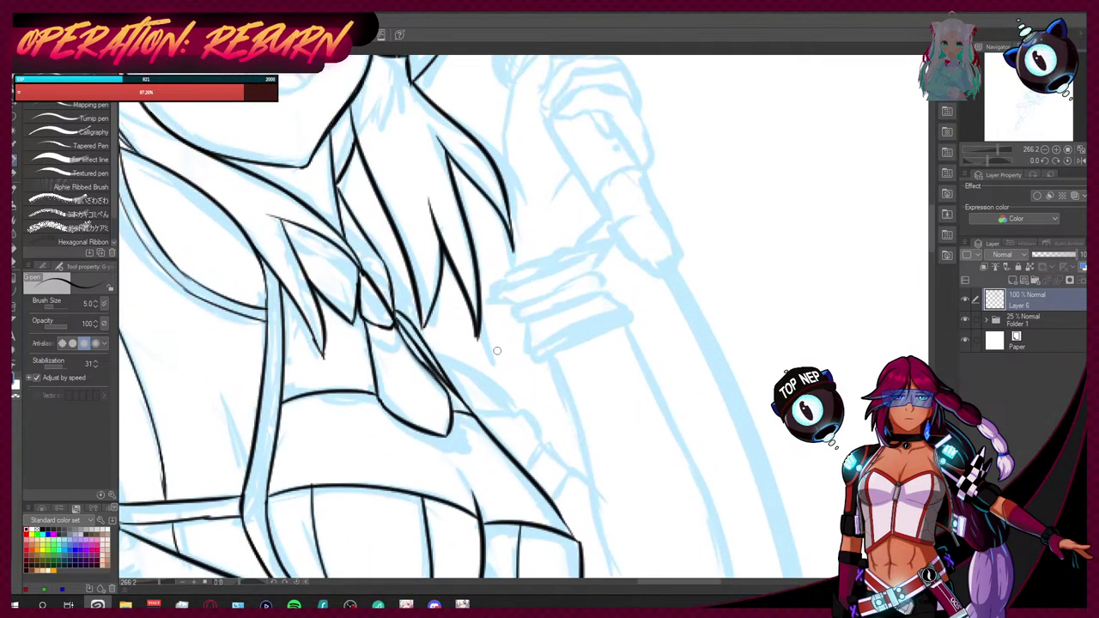
key(e)
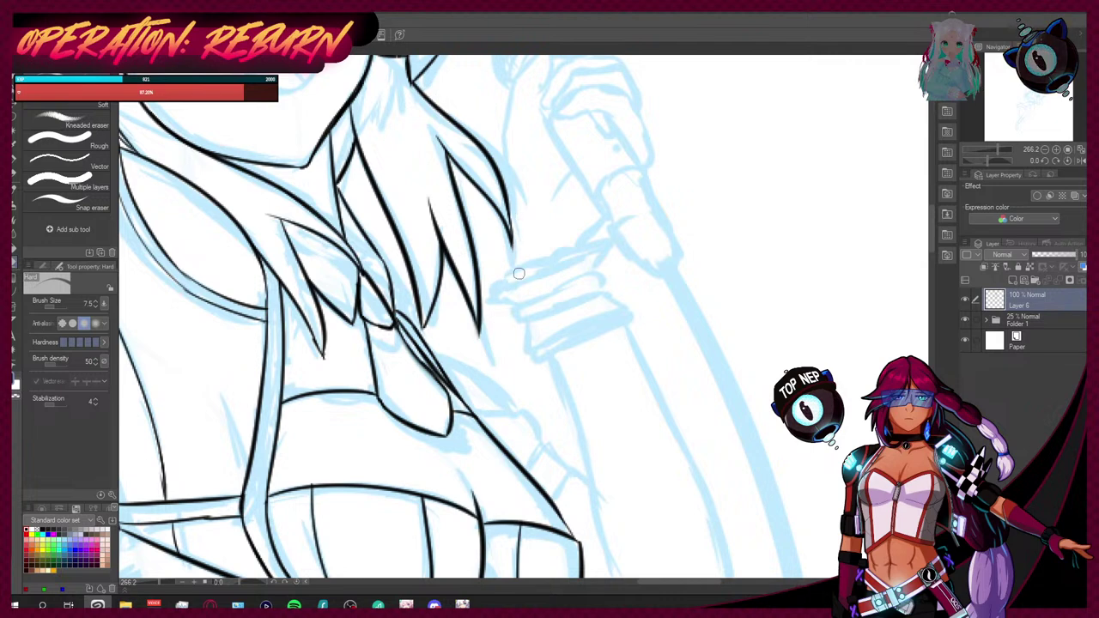
key(p)
drag(424, 325, 426, 286)
drag(474, 318, 468, 287)
drag(512, 235, 502, 204)
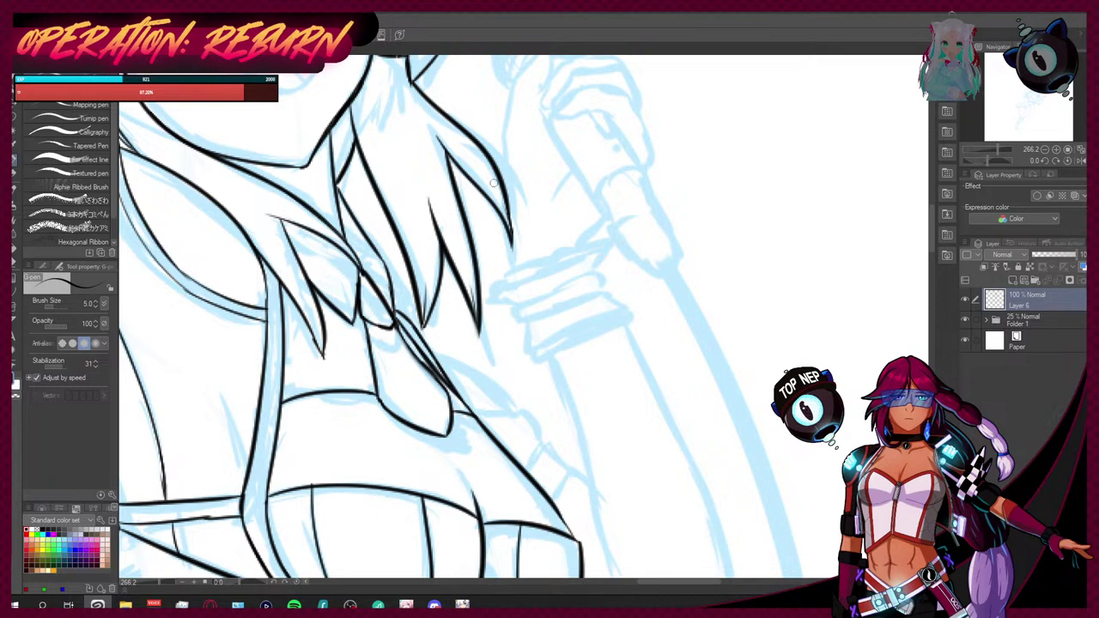
drag(444, 160, 414, 111)
key(ctrl+z)
drag(447, 162, 402, 95)
scroll(402, 97, down, 5)
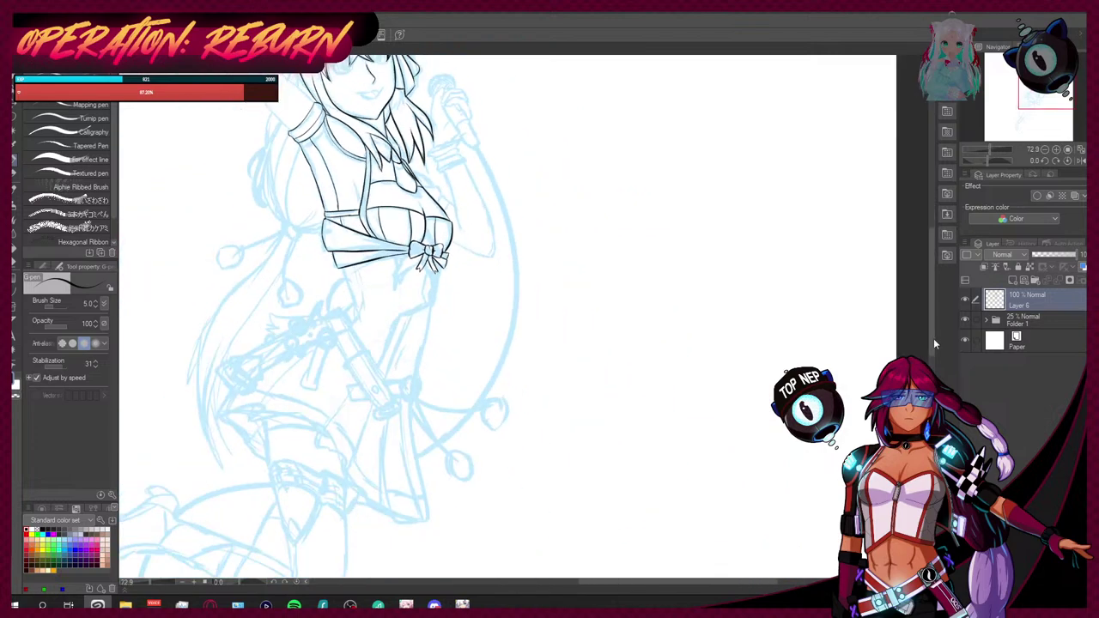
scroll(934, 292, up, 5)
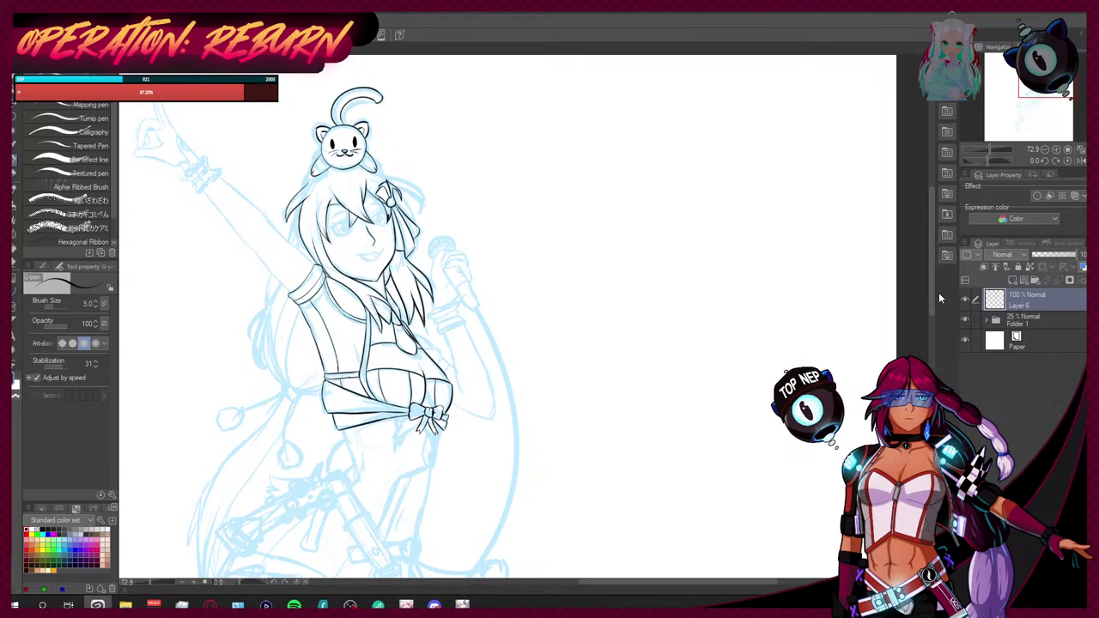
scroll(560, 321, down, 1)
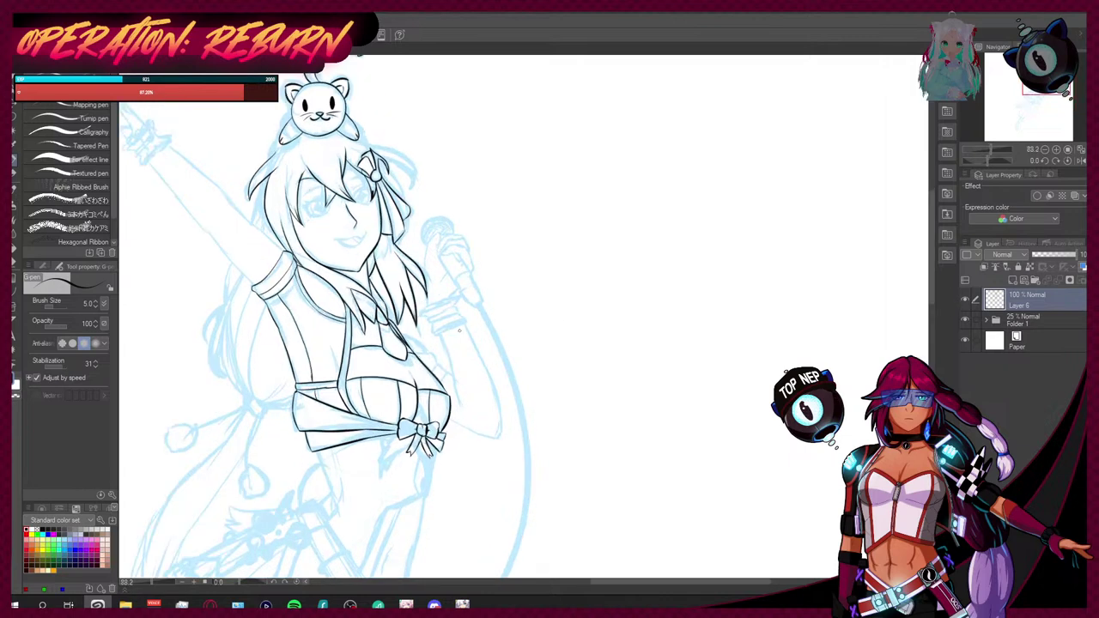
scroll(534, 336, down, 1)
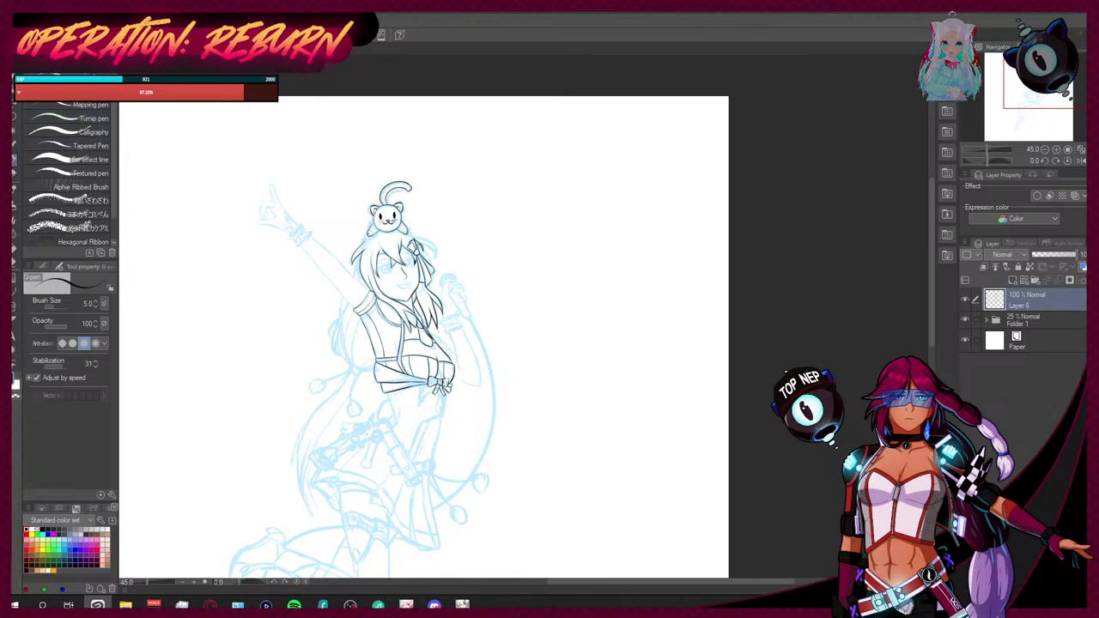
Step: Compare the full figure's line art with the finished character lineup in the other open document
click(21, 93)
click(34, 109)
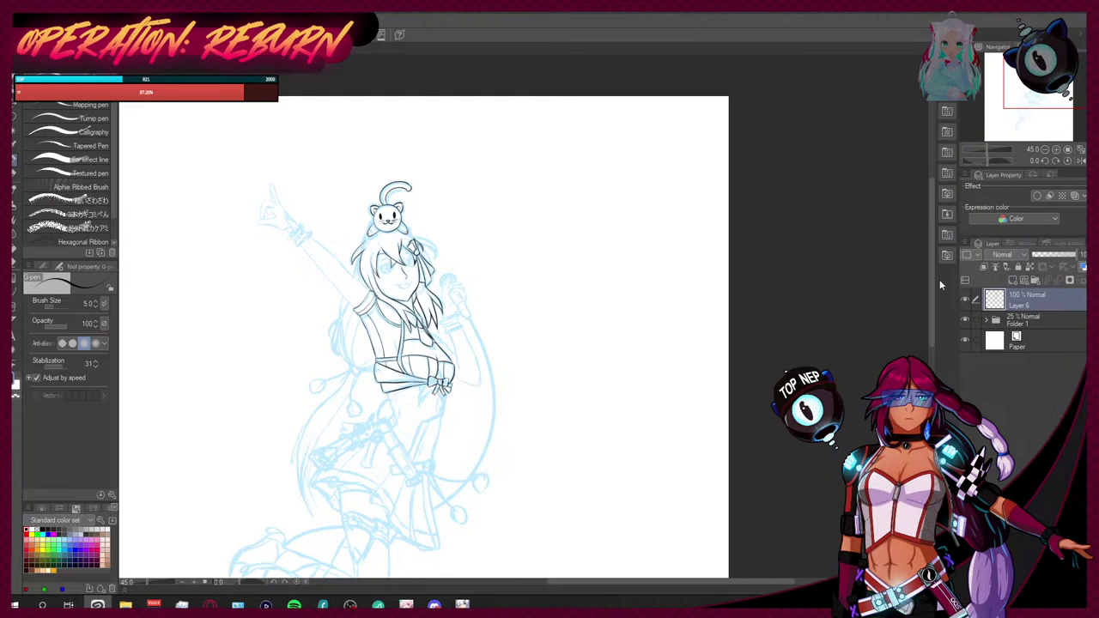
drag(932, 275, 941, 322)
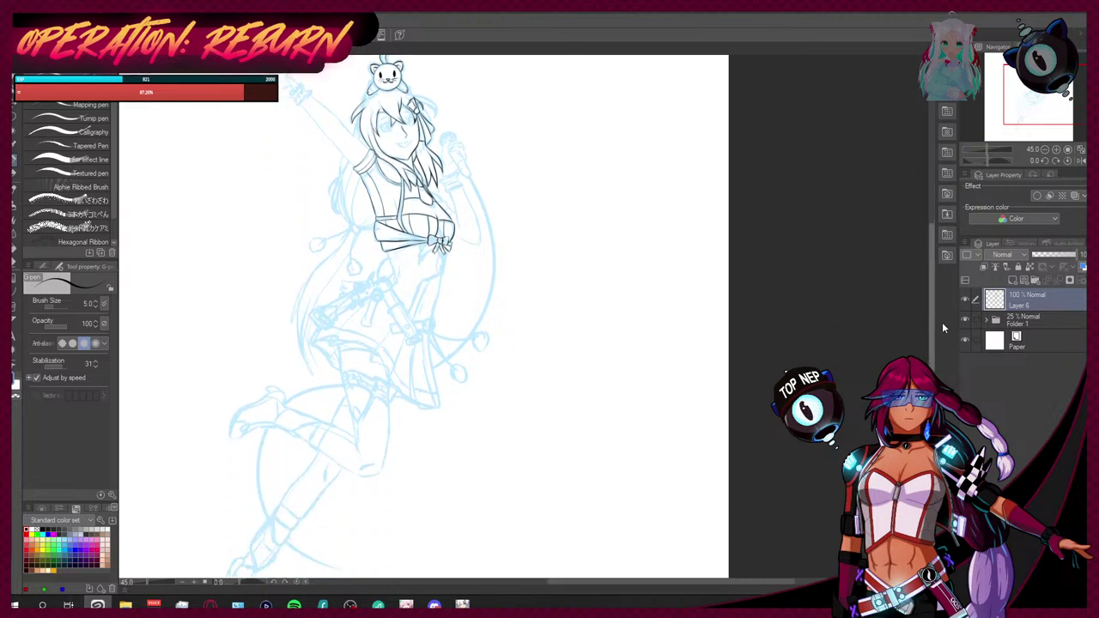
scroll(686, 243, down, 1)
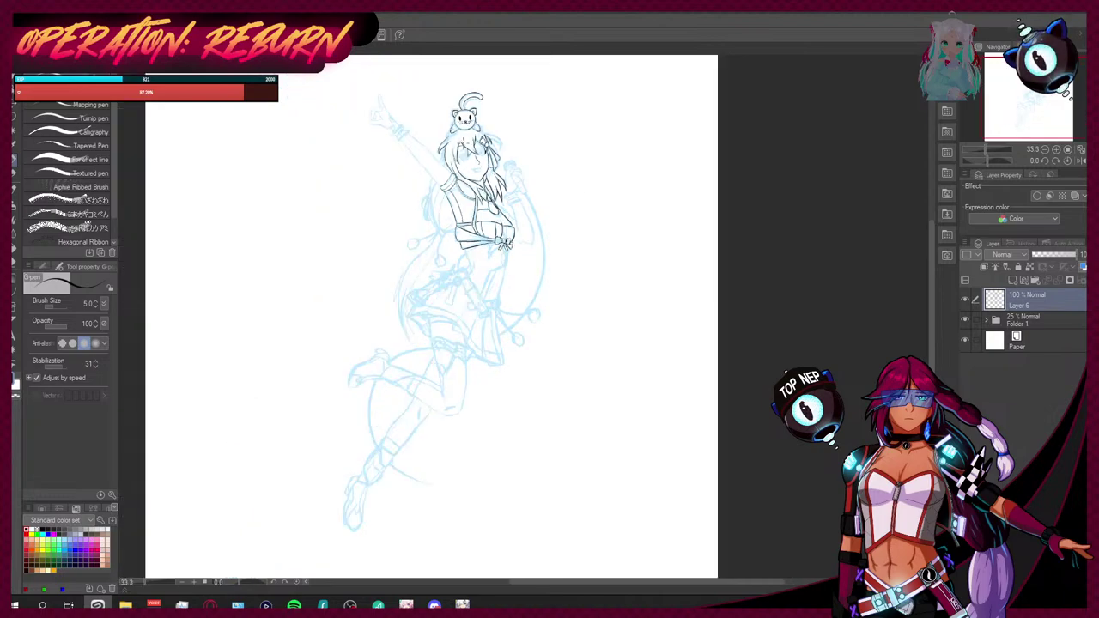
key(ctrl+Tab)
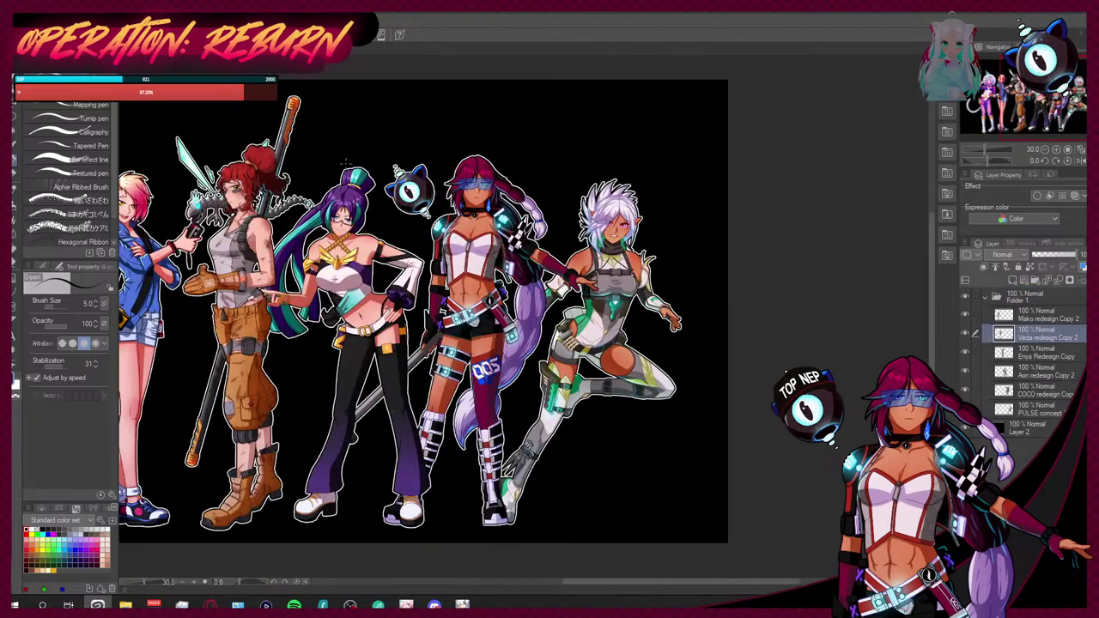
scroll(344, 163, down, 4)
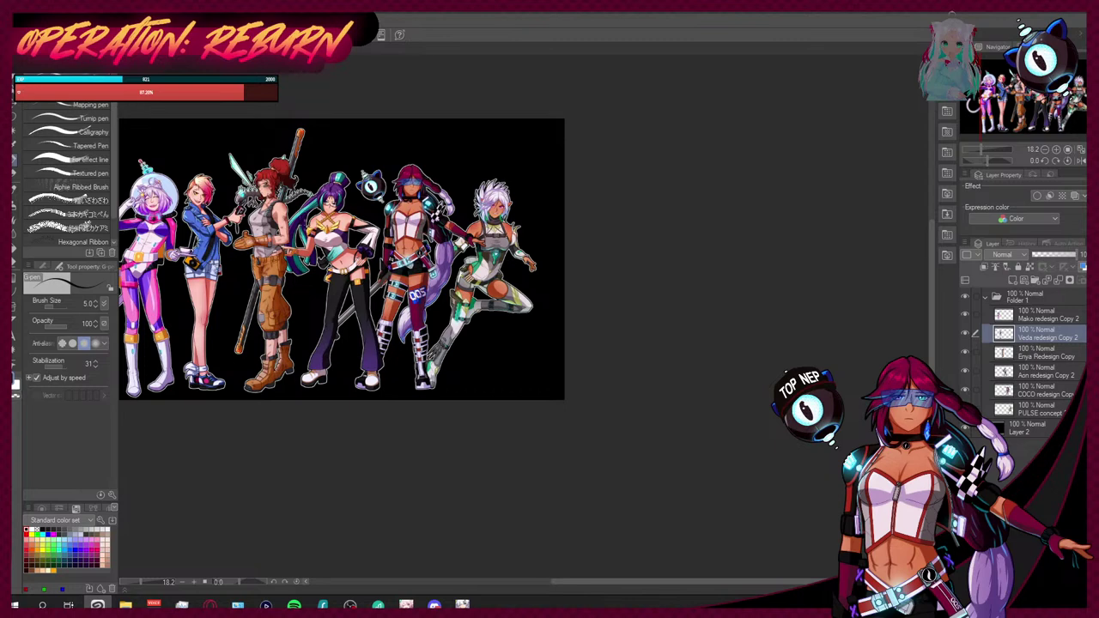
drag(640, 581, 600, 580)
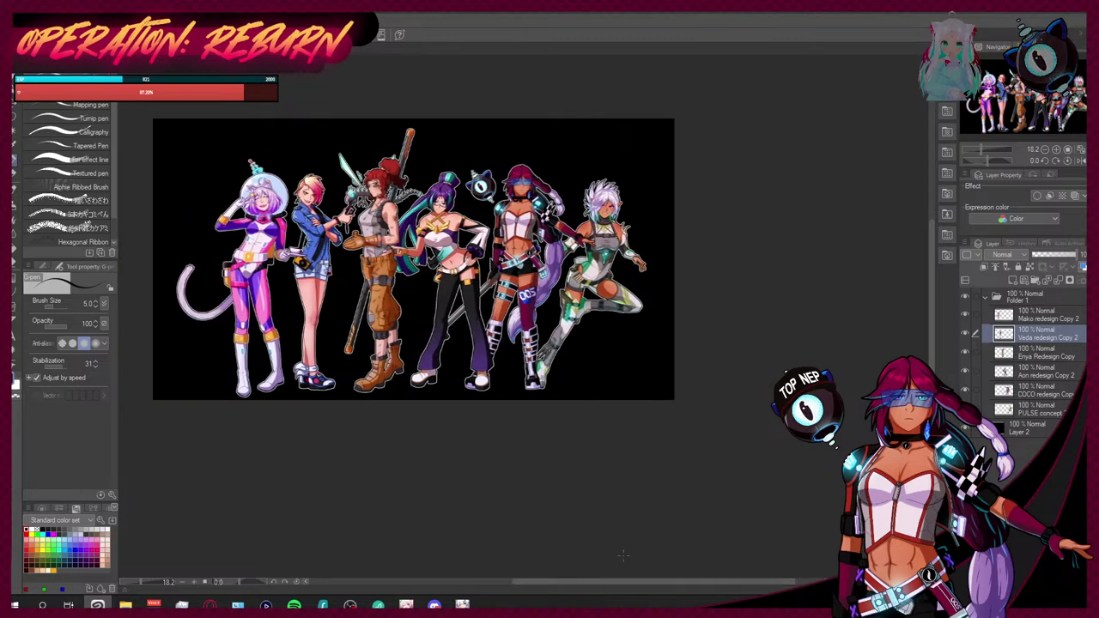
scroll(502, 397, up, 1)
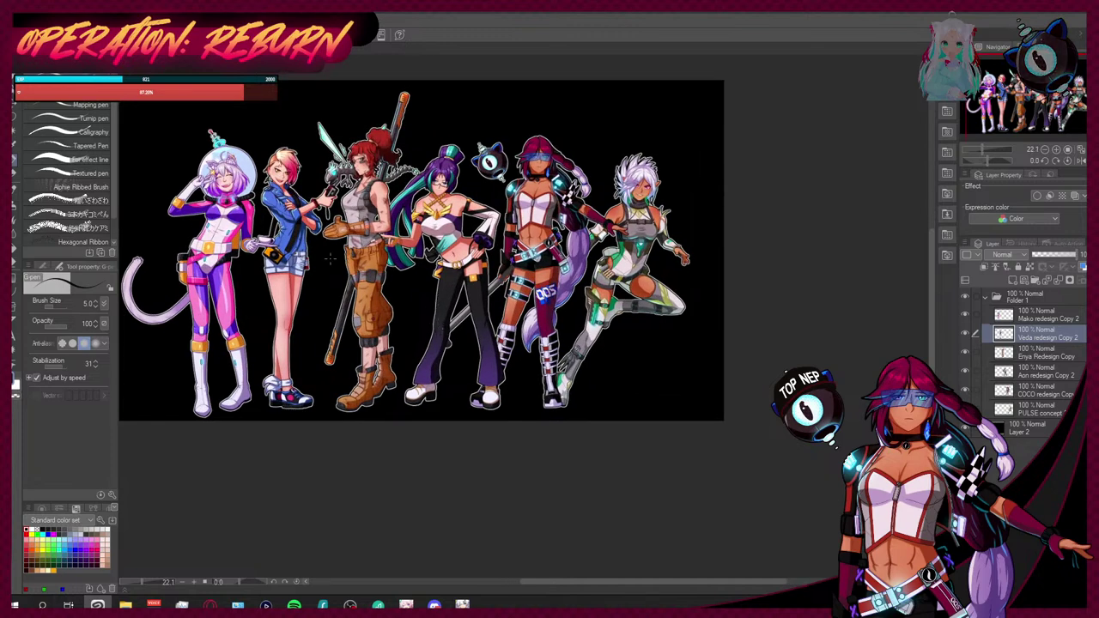
key(ctrl+Tab)
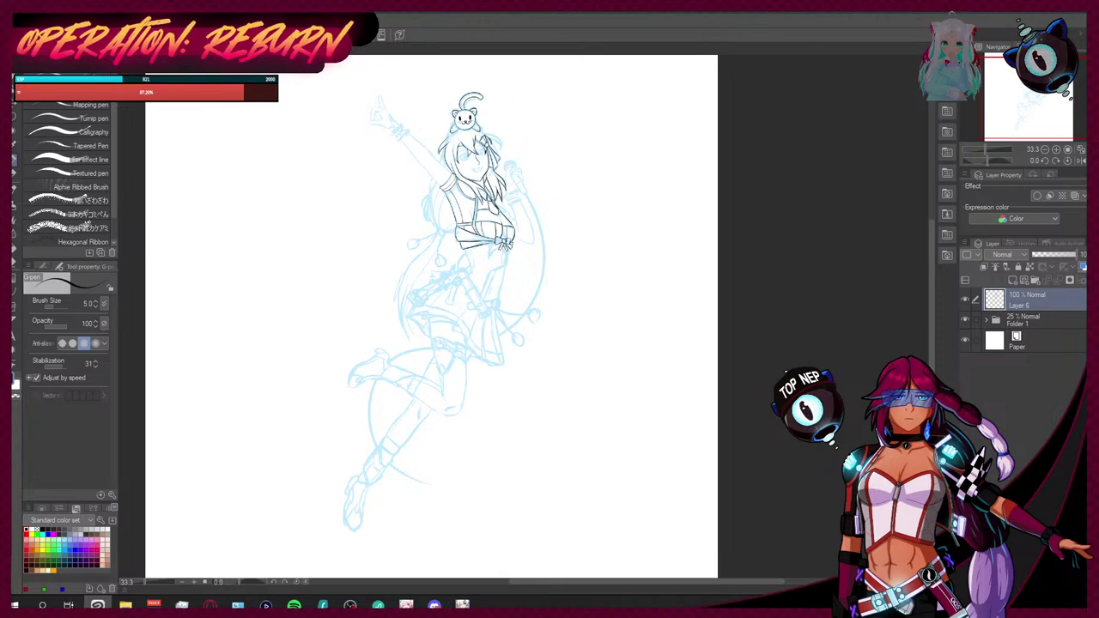
key(ctrl+Tab)
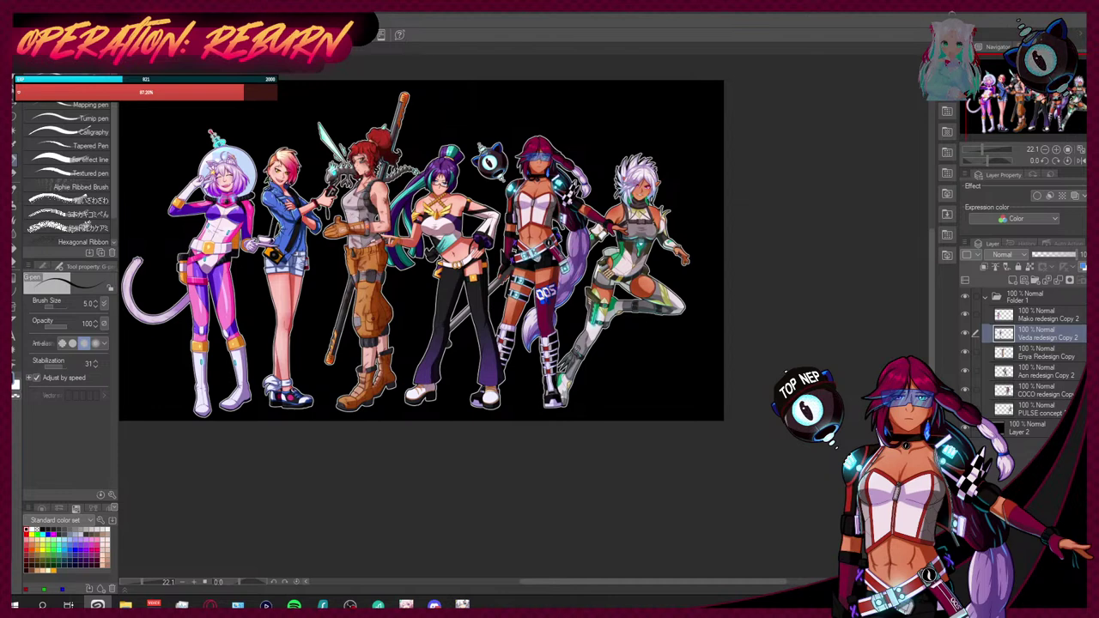
key(ctrl+Tab)
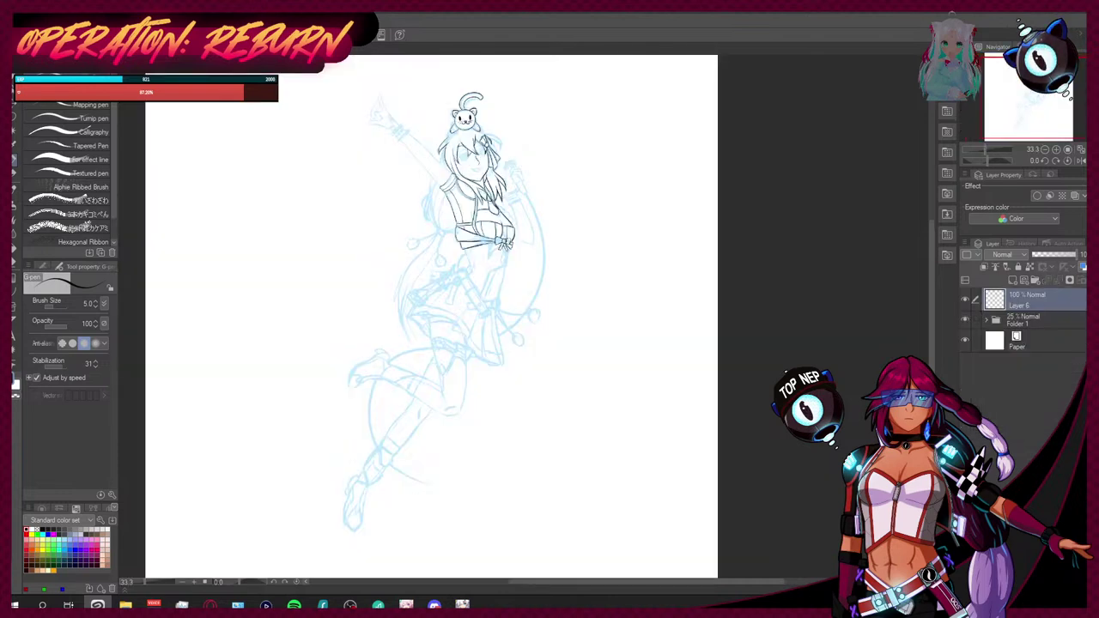
Step: Add a new layer above the inked line art and try a long hair contour from the head down past the shoulder
scroll(438, 164, up, 5)
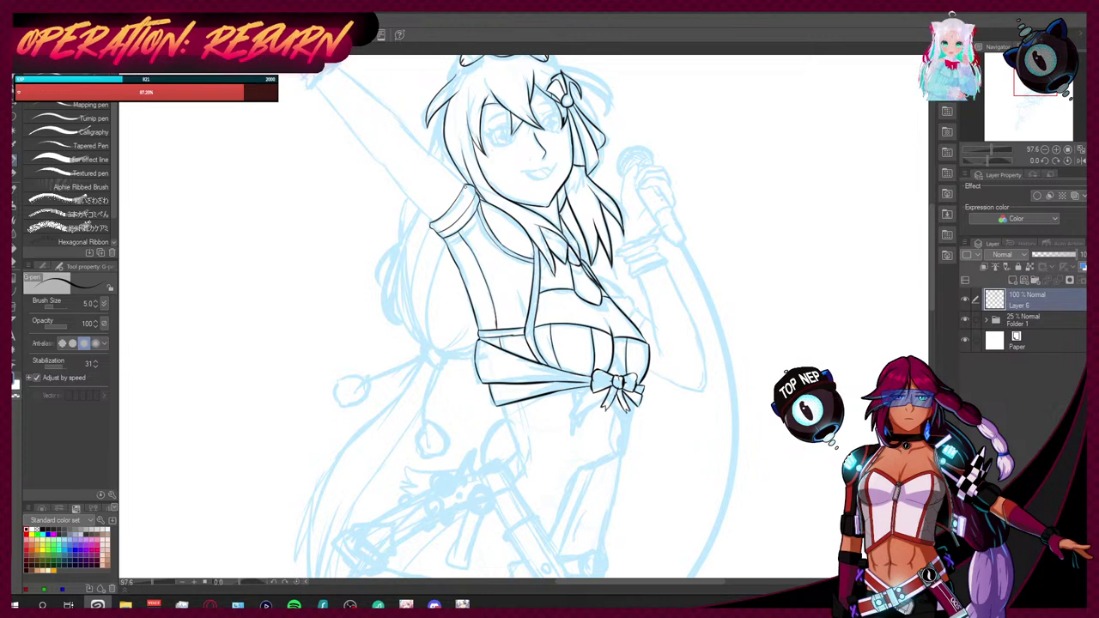
click(1015, 278)
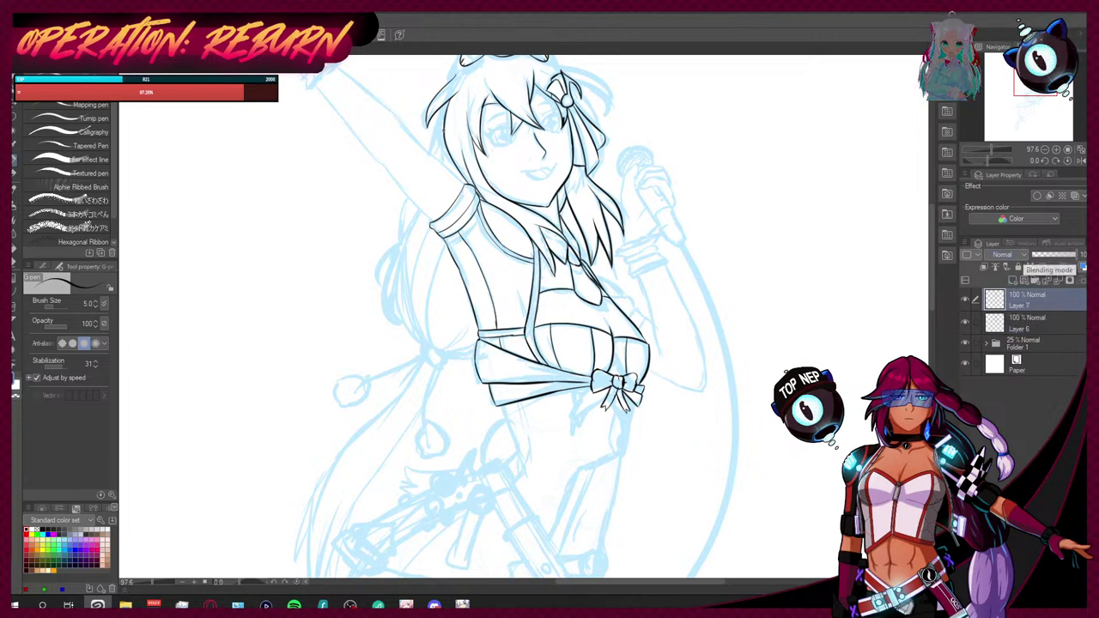
drag(443, 113, 400, 282)
key(ctrl+z)
drag(444, 109, 434, 351)
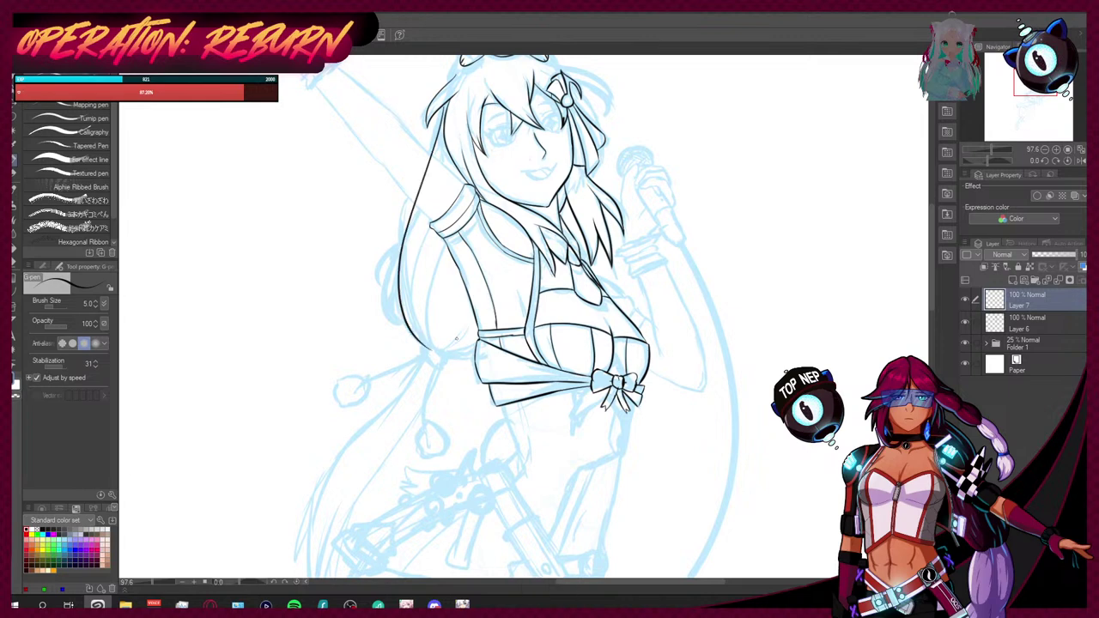
key(ctrl+z)
mouse_move(440, 126)
mouse_down()
mouse_move(404, 271)
mouse_move(420, 342)
mouse_up()
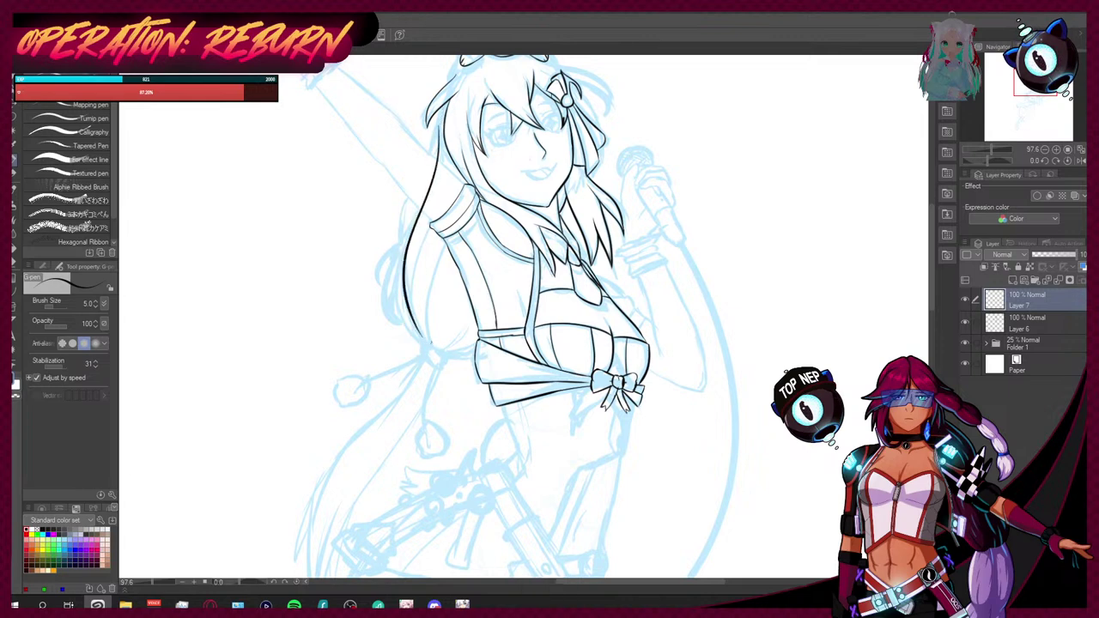
key(ctrl+z)
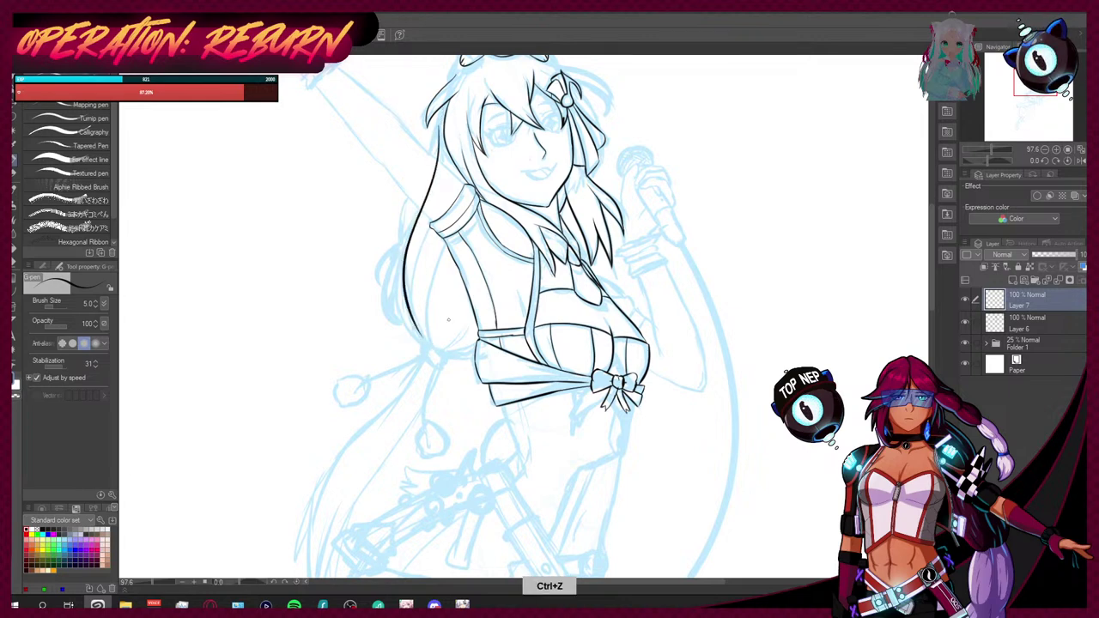
Step: Ink the back hair bundle's outer edge behind the raised shoulder and its gathered lower end
scroll(448, 320, up, 3)
key(ctrl+z)
drag(407, 129, 376, 187)
mouse_move(400, 295)
mouse_down()
mouse_move(369, 341)
mouse_move(446, 382)
mouse_move(478, 386)
mouse_move(515, 369)
mouse_up()
key(ctrl+z)
key(ctrl+z)
key(ctrl+z)
mouse_move(390, 345)
mouse_down()
mouse_move(378, 159)
mouse_move(403, 122)
mouse_up()
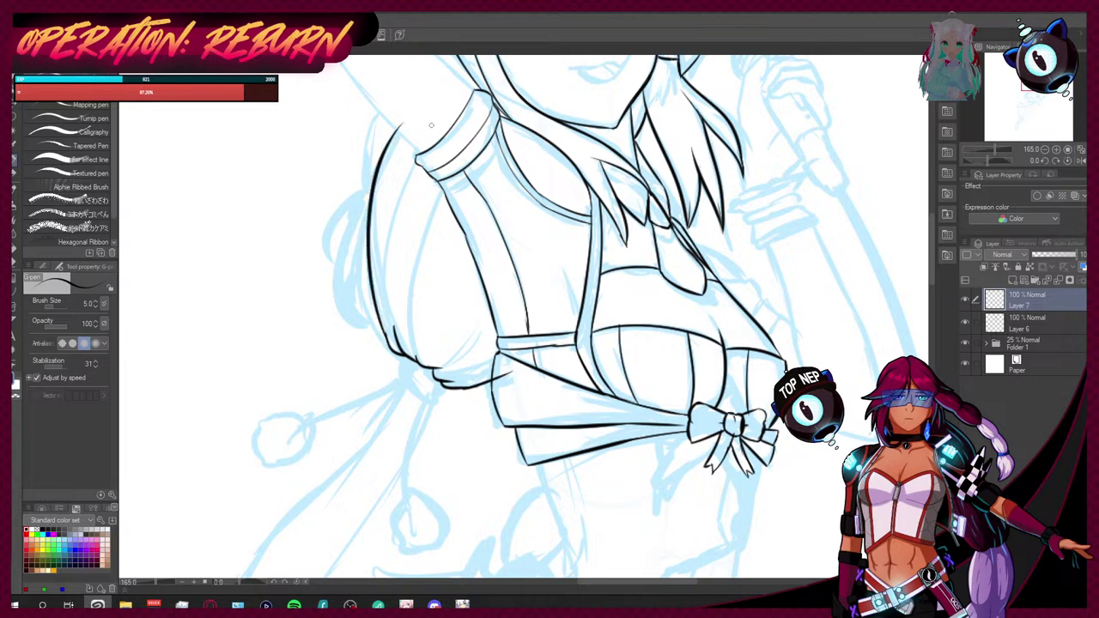
Step: Ink the back hair's long outer contour from beside the face down to the gathered end of the bundle
scroll(932, 268, up, 8)
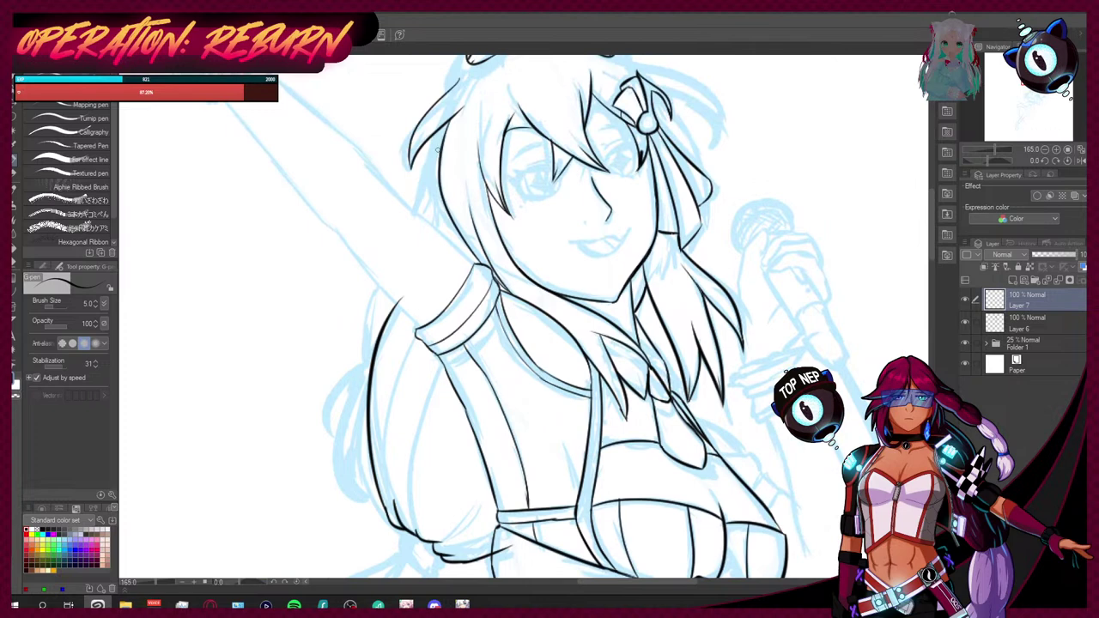
key(ctrl+z)
mouse_move(433, 136)
mouse_down()
mouse_move(386, 330)
mouse_move(382, 507)
mouse_up()
key(ctrl+z)
mouse_move(397, 291)
mouse_down()
mouse_move(384, 518)
mouse_move(449, 137)
mouse_move(405, 241)
mouse_move(386, 517)
mouse_up()
key(ctrl+z)
key(ctrl+z)
drag(374, 460, 399, 528)
key(ctrl+z)
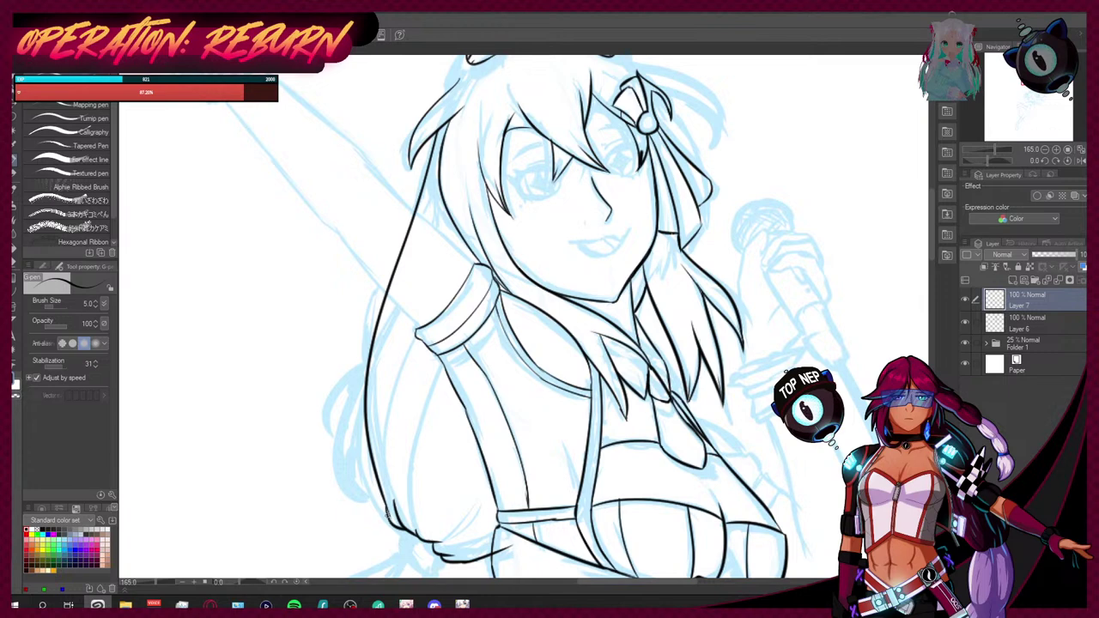
mouse_move(376, 319)
mouse_down()
mouse_move(353, 449)
mouse_move(397, 529)
mouse_move(355, 377)
mouse_move(367, 388)
mouse_move(363, 370)
mouse_move(362, 476)
mouse_move(395, 527)
mouse_up()
key(ctrl+z)
key(ctrl+z)
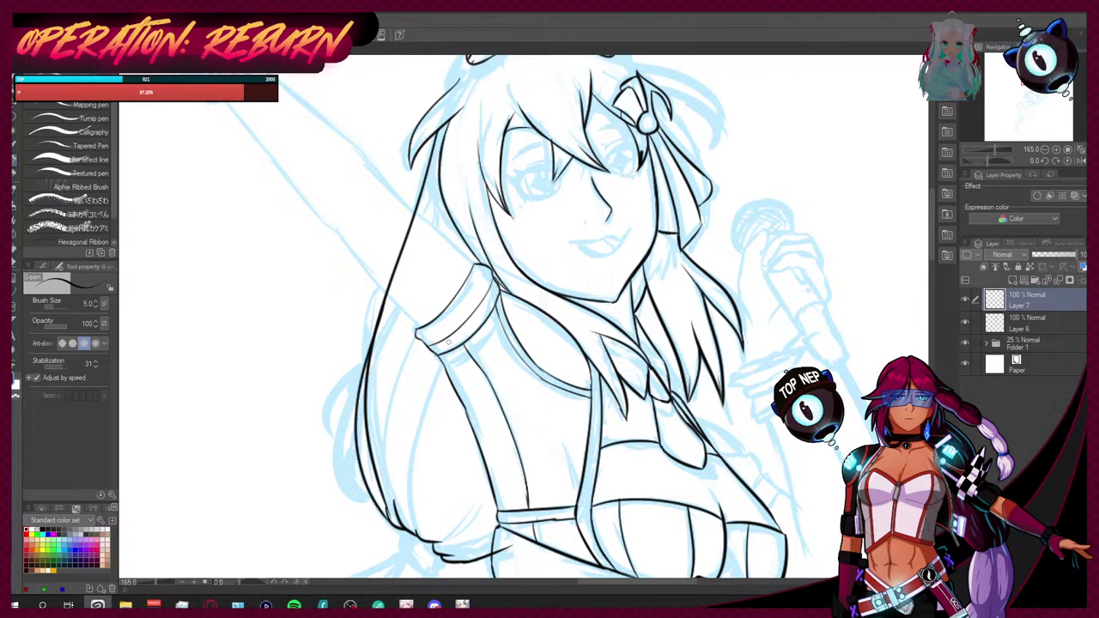
Step: Erase the doubled inner line beside the back hair's outer contour
scroll(447, 341, down, 3)
scroll(392, 421, up, 2)
scroll(392, 422, up, 1)
scroll(433, 439, up, 1)
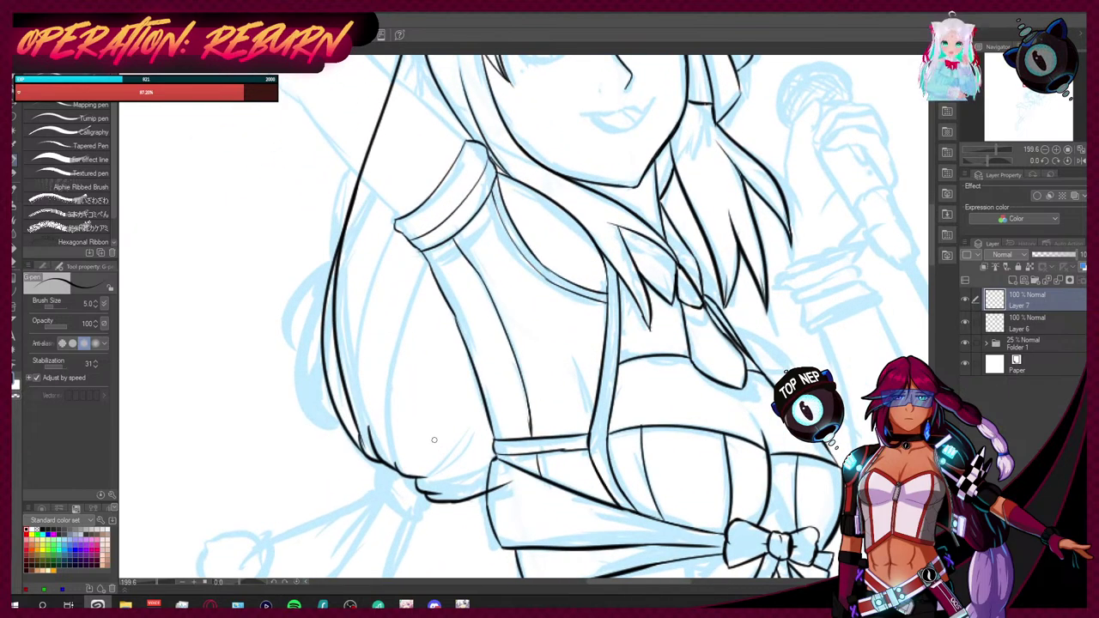
key(e)
mouse_move(340, 376)
mouse_down()
mouse_move(360, 438)
mouse_move(338, 356)
mouse_move(341, 262)
mouse_move(335, 299)
mouse_move(352, 232)
mouse_up()
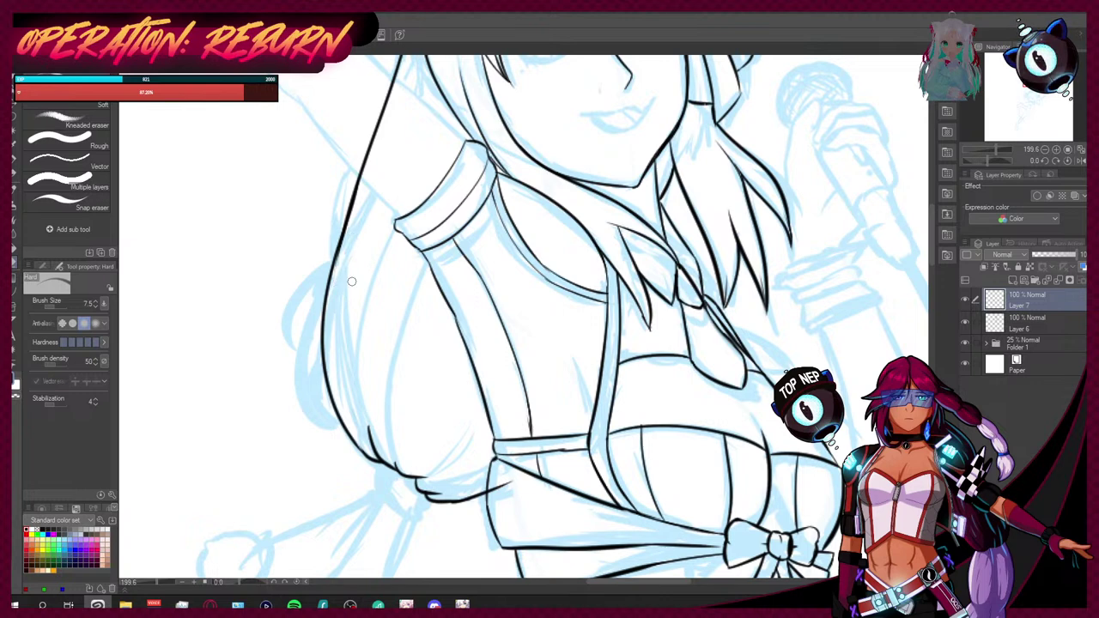
Step: Ink a slim tapered strand just inside the back hair's outer contour, refining its upper and lower ends
click(13, 159)
mouse_move(348, 239)
mouse_down()
mouse_move(347, 344)
mouse_move(364, 419)
mouse_up()
mouse_move(345, 237)
mouse_down()
mouse_move(341, 276)
mouse_move(369, 425)
mouse_up()
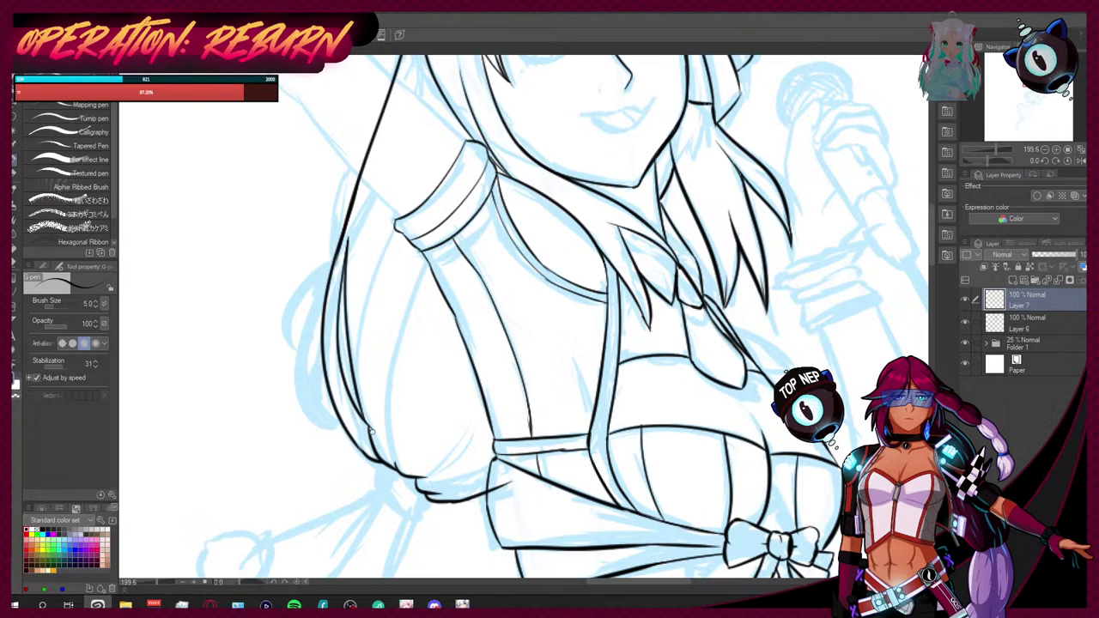
key(e)
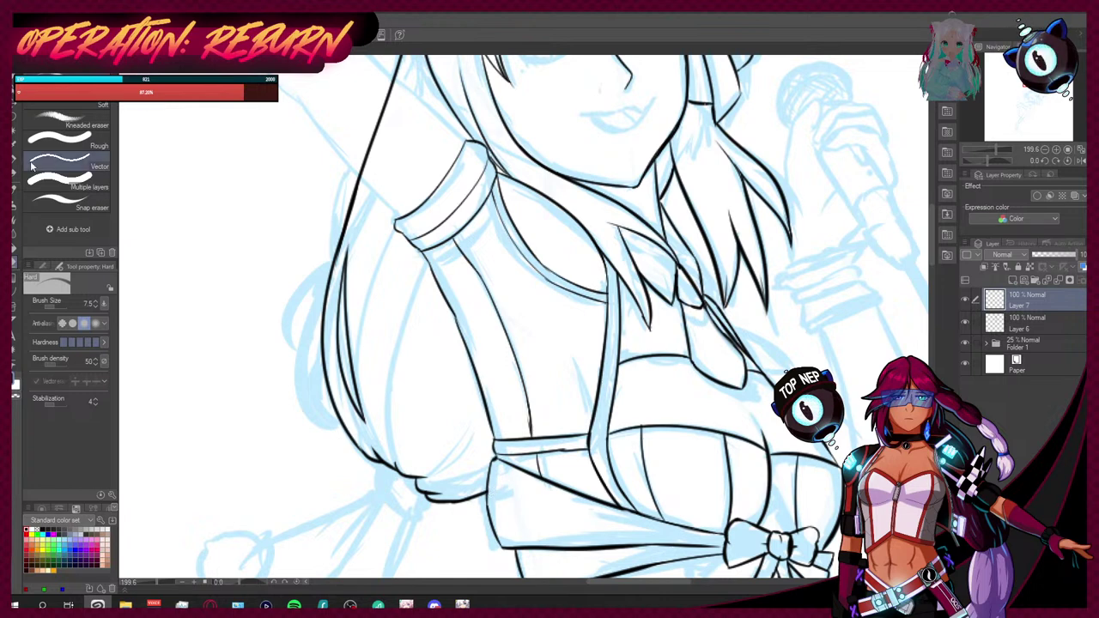
key(p)
drag(358, 396, 375, 448)
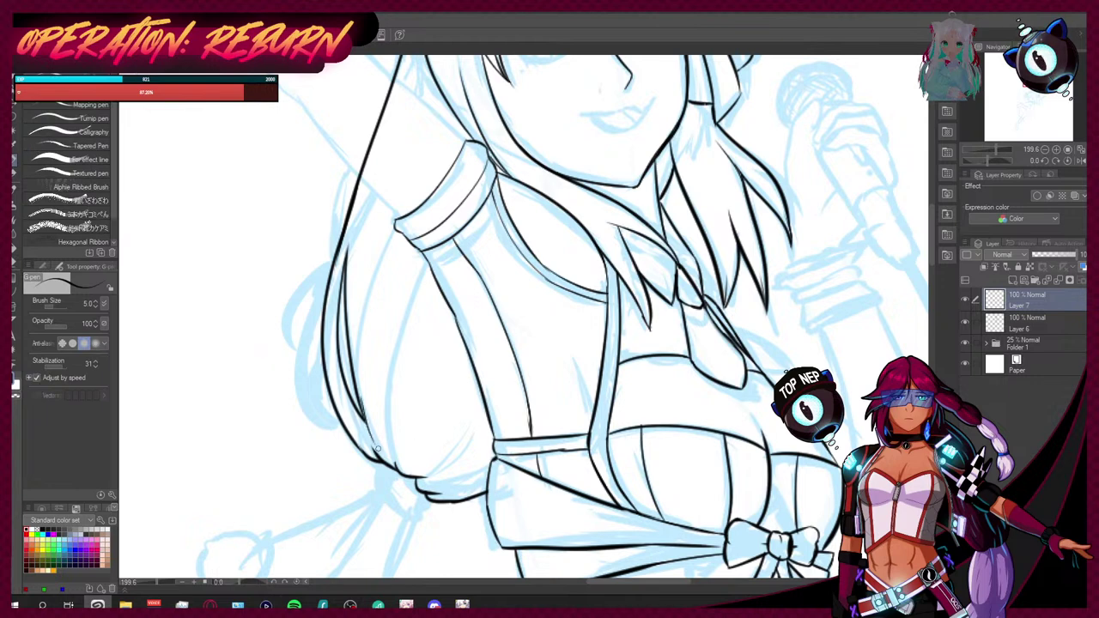
key(ctrl+z)
drag(359, 393, 380, 458)
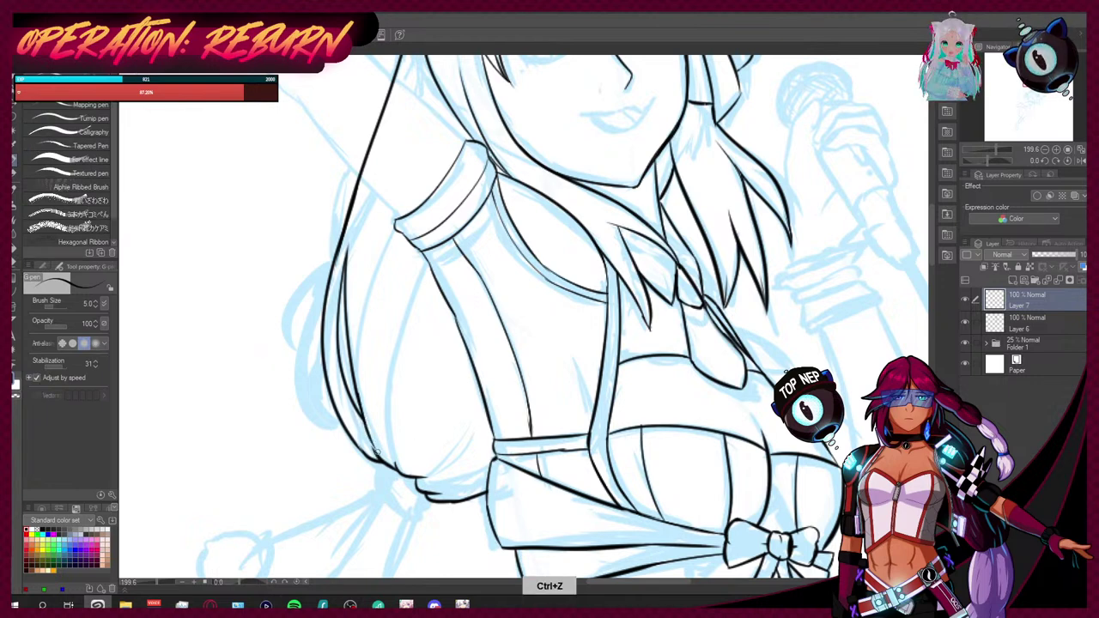
drag(356, 213, 344, 273)
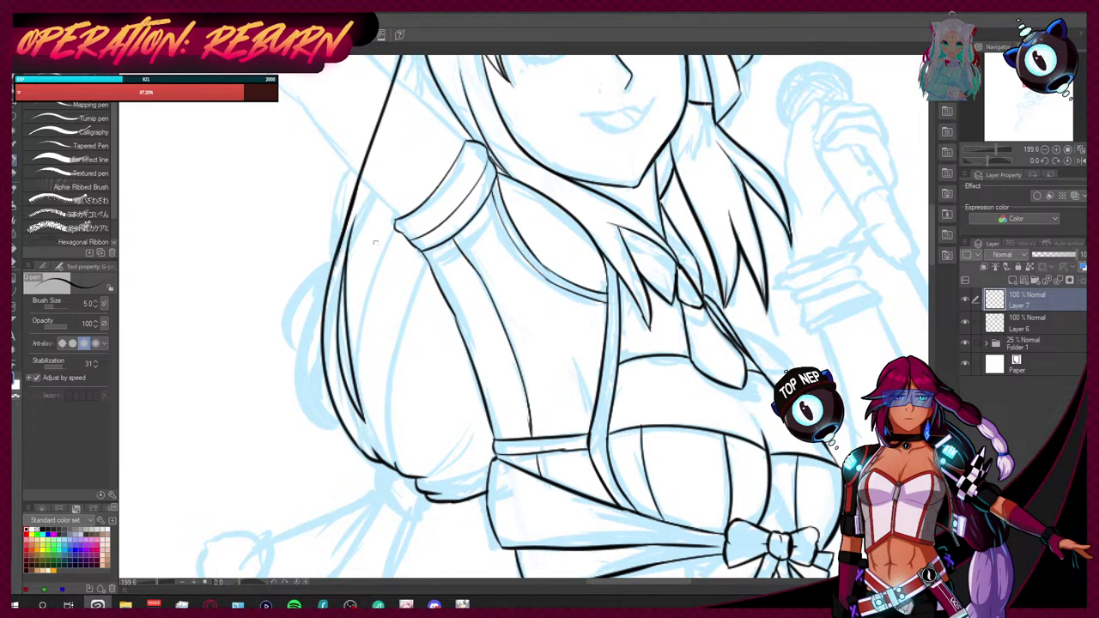
Step: Ink the curved inner line of the hair bundle and a strand running from beside the face down past the shoulder trim
drag(394, 463, 387, 338)
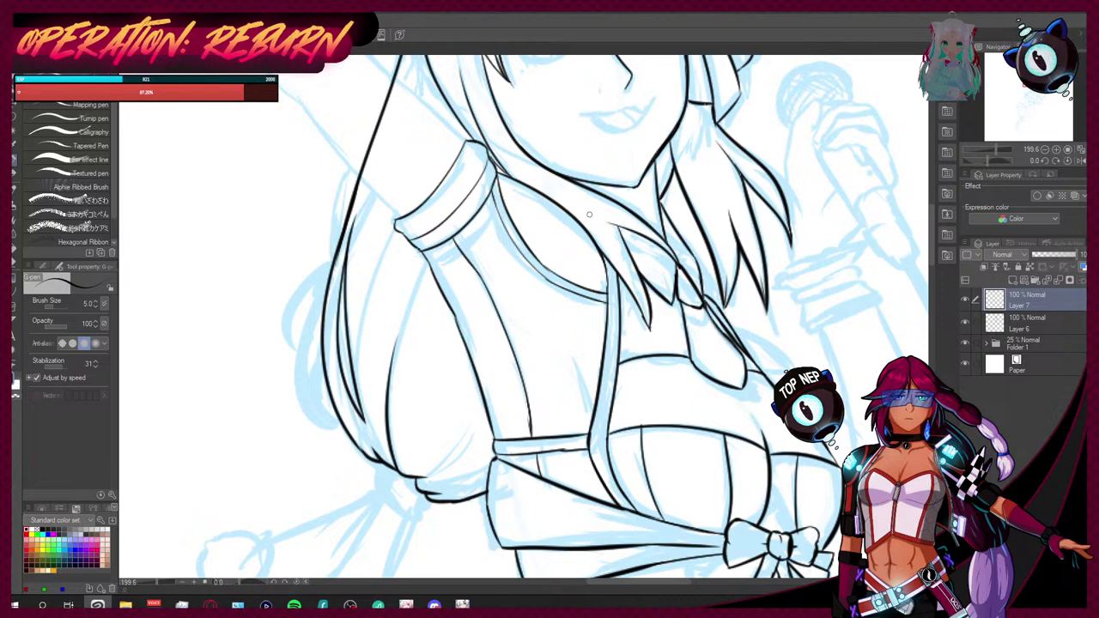
scroll(930, 246, up, 3)
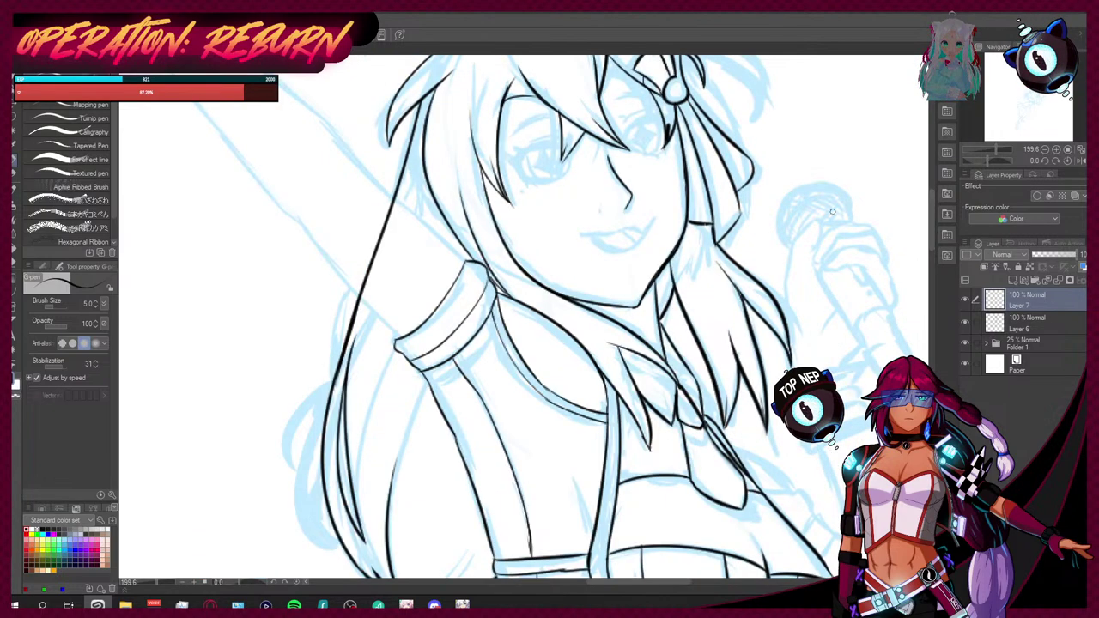
key(ctrl+z)
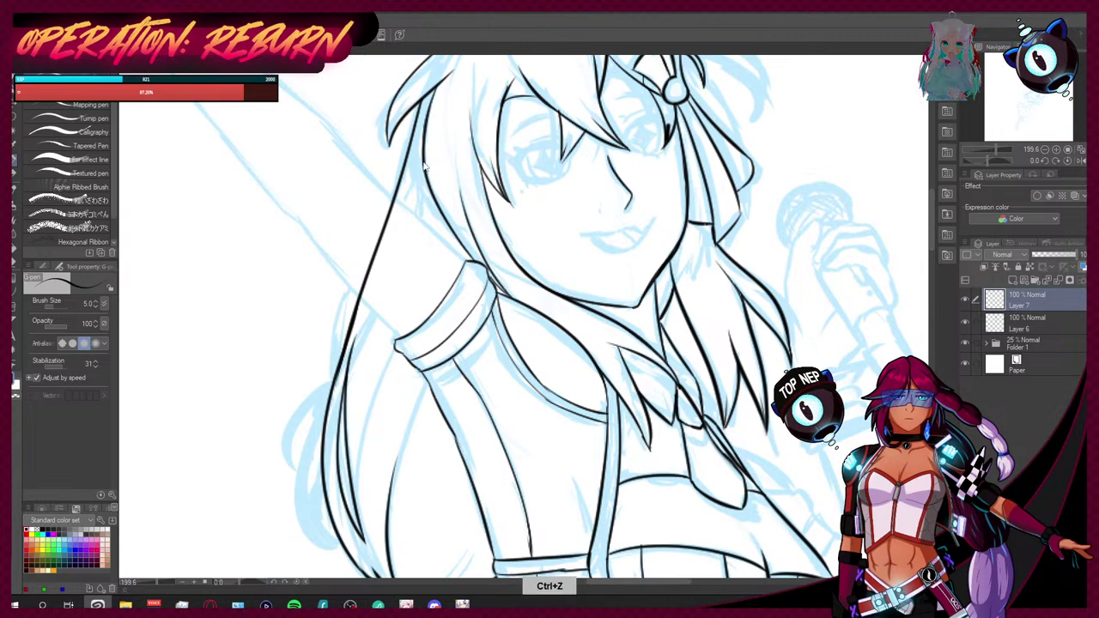
drag(423, 162, 384, 287)
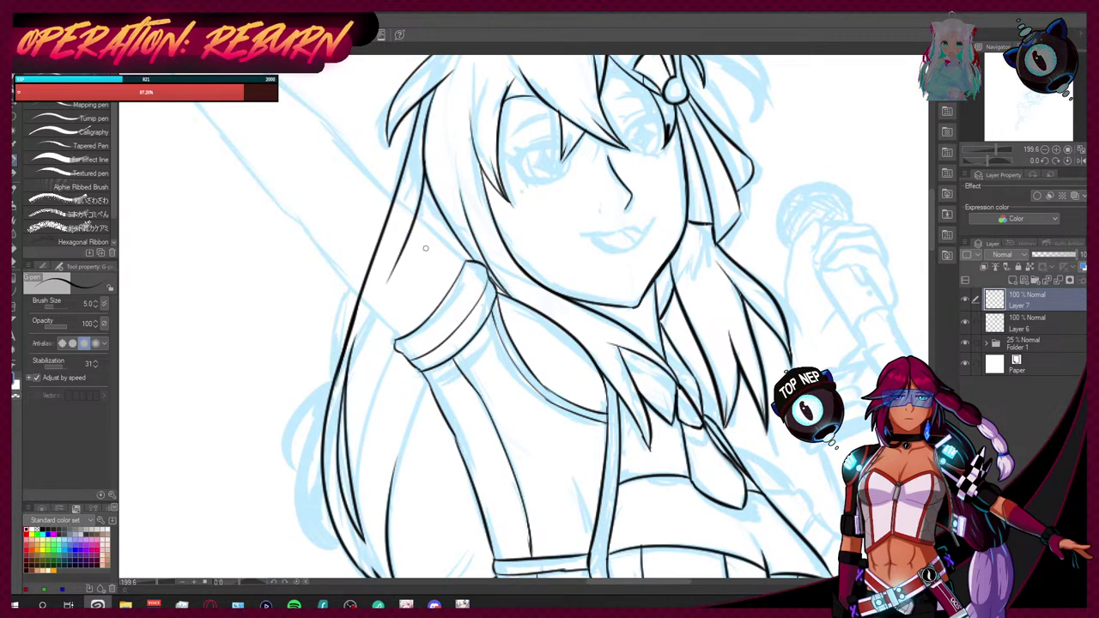
key(ctrl+z)
mouse_move(424, 167)
mouse_down()
mouse_move(375, 340)
mouse_move(381, 401)
mouse_up()
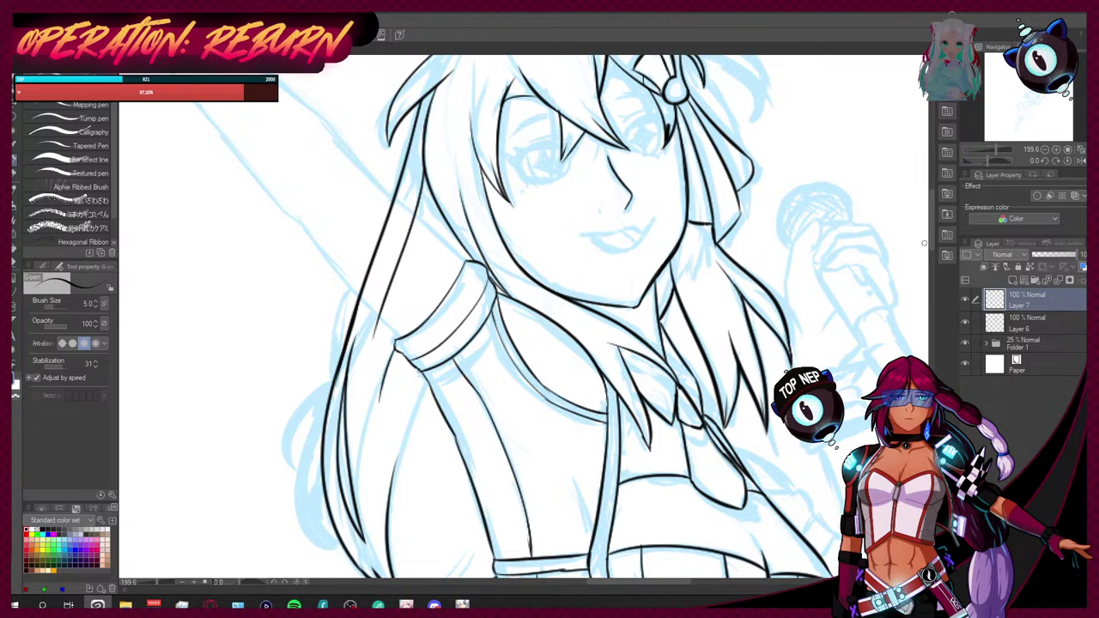
Step: Ink short crease lines where the hair bundle gathers above its tie
scroll(924, 243, down, 6)
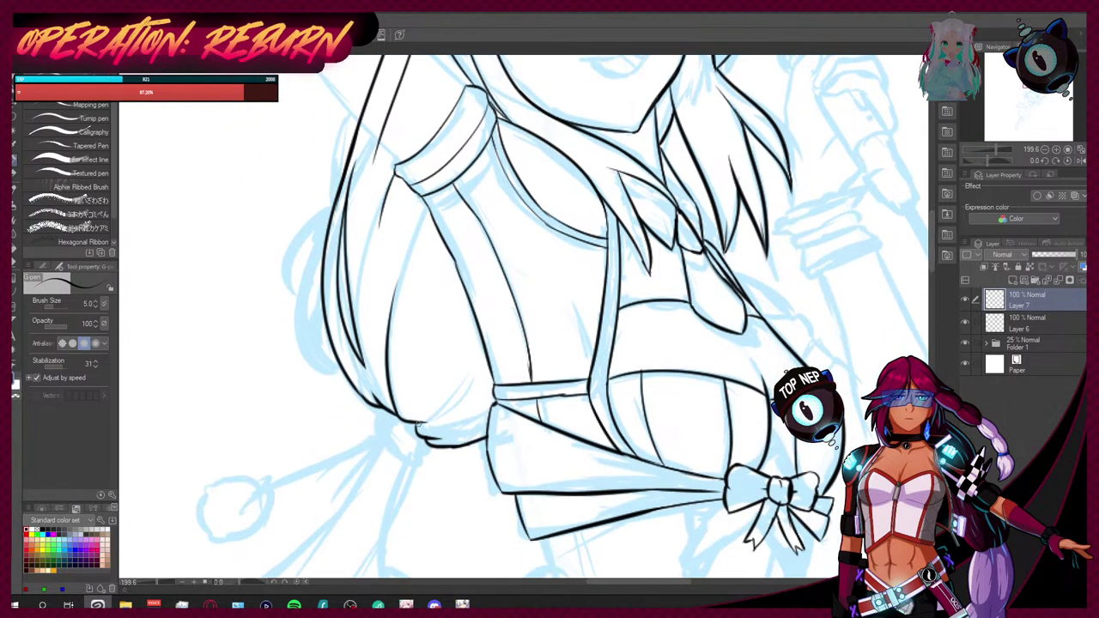
drag(417, 383, 408, 420)
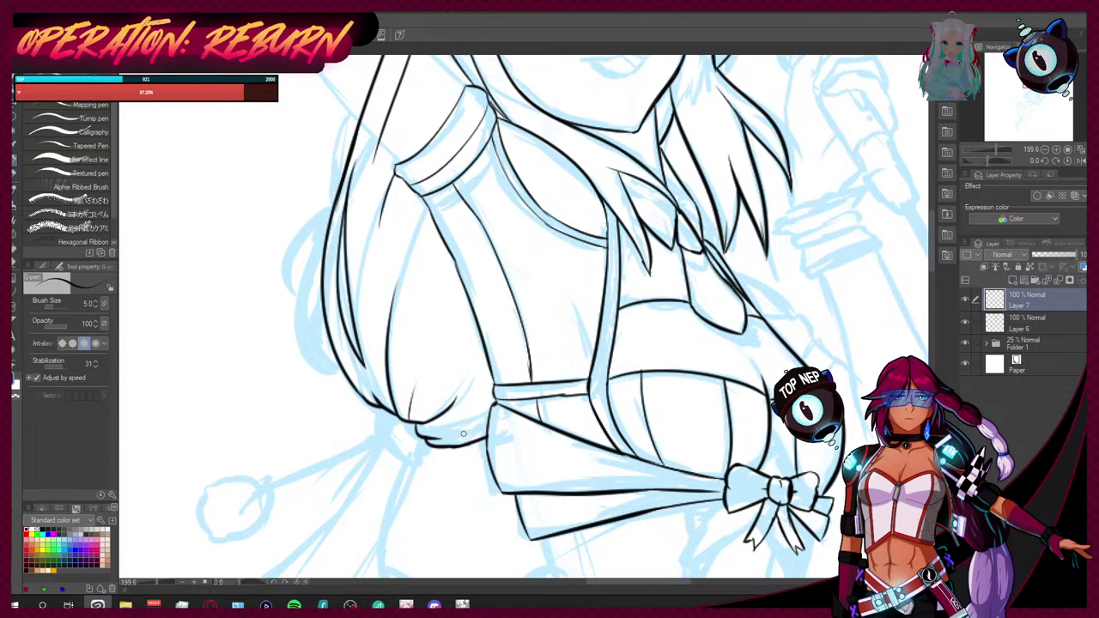
key(ctrl+z)
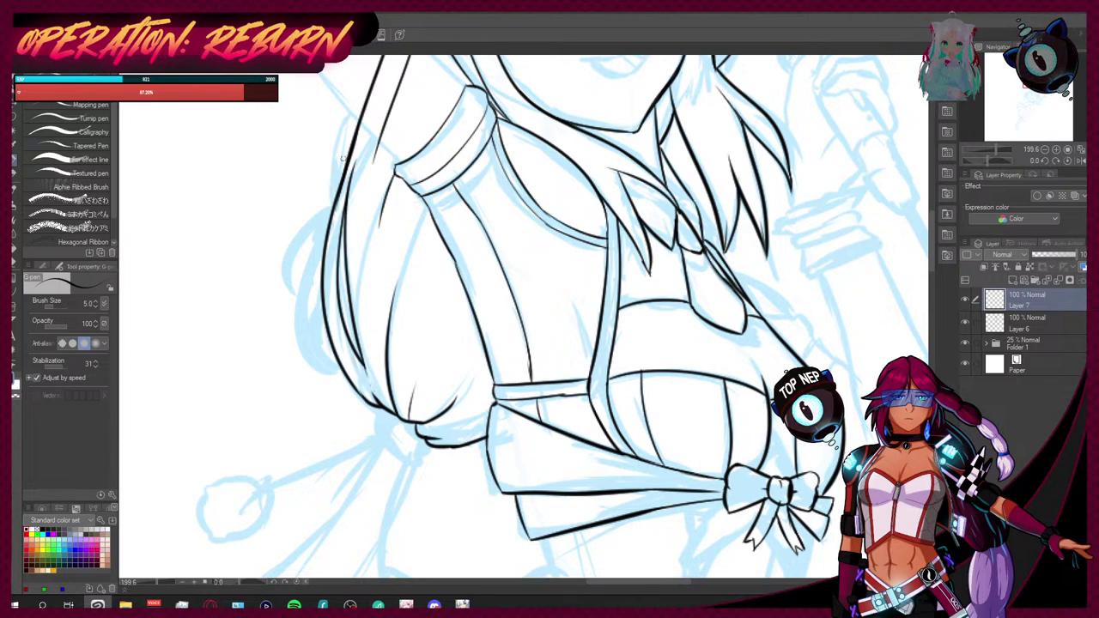
Step: Ink the curled hair loops protruding behind the outer contour of the hair bundle
mouse_move(349, 151)
mouse_down()
mouse_move(292, 244)
mouse_move(290, 280)
mouse_move(299, 248)
mouse_move(330, 221)
mouse_move(289, 273)
mouse_move(334, 220)
mouse_up()
key(ctrl+z)
key(ctrl+z)
key(ctrl+z)
mouse_move(295, 284)
mouse_down()
mouse_move(319, 277)
mouse_move(297, 251)
mouse_move(332, 214)
mouse_move(302, 352)
mouse_move(334, 371)
mouse_up()
drag(319, 309, 335, 370)
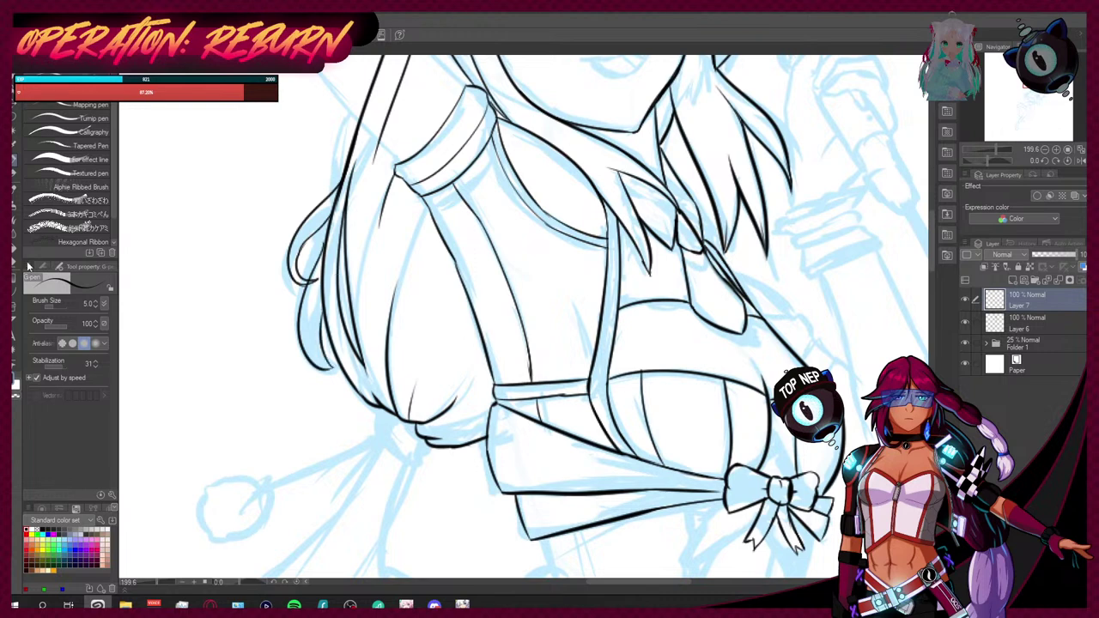
Step: Clean up the line ends of the back hair's curled loops and ink the lower loop's inner edge
key(e)
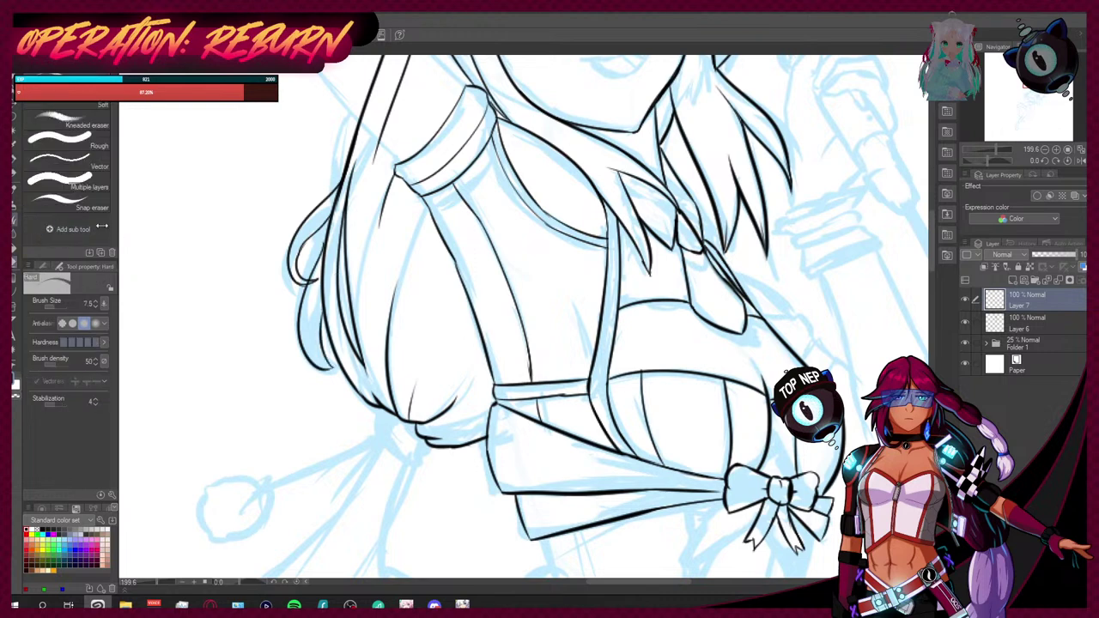
scroll(279, 262, up, 3)
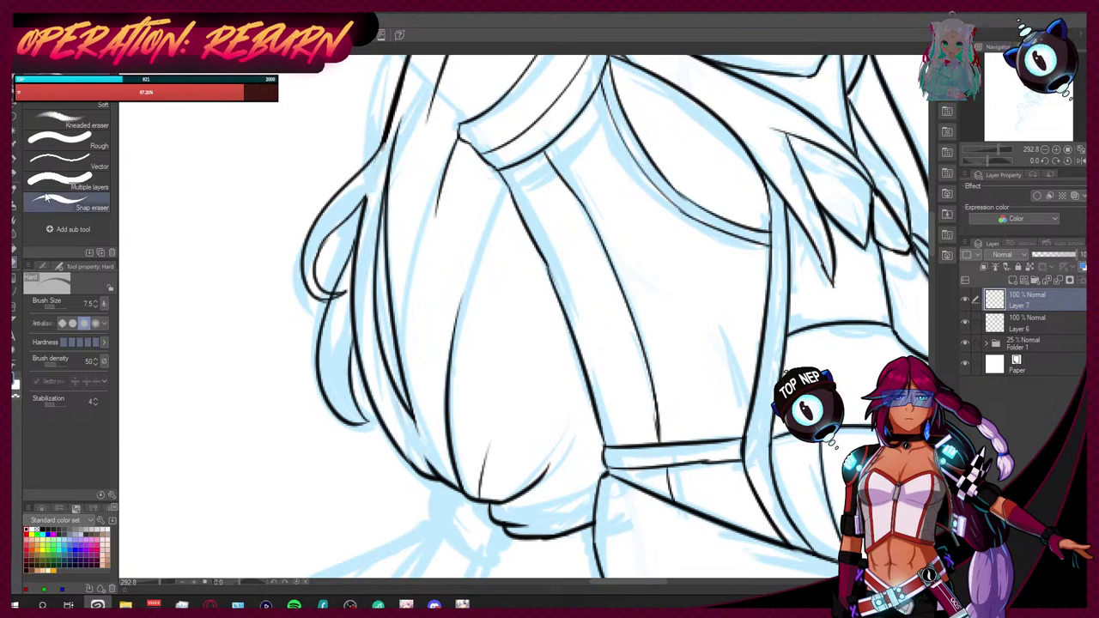
click(16, 162)
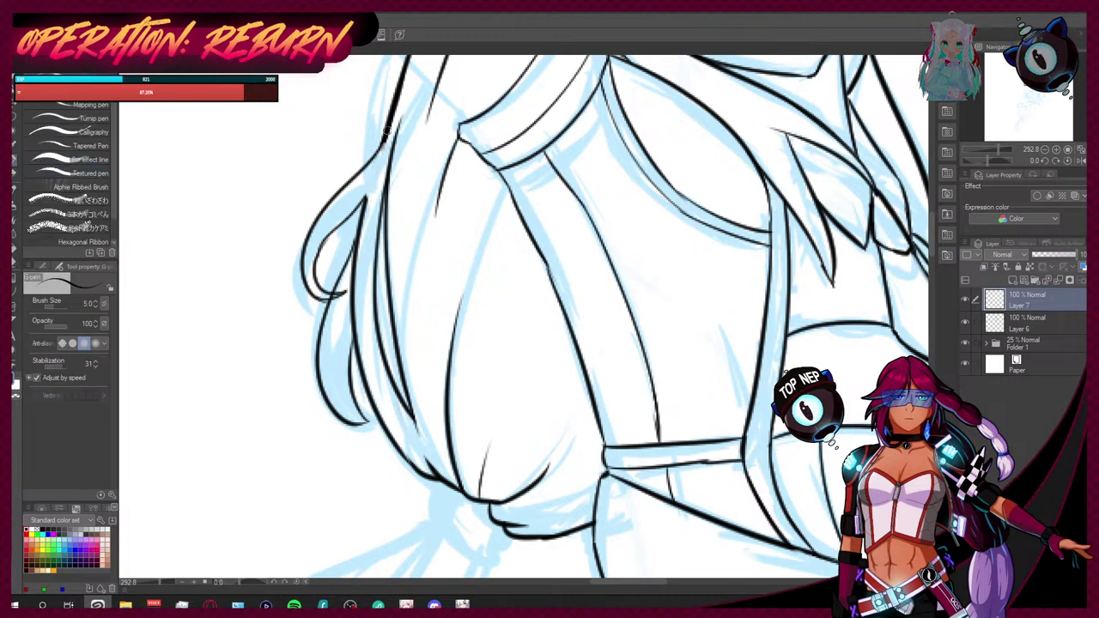
key(ctrl+z)
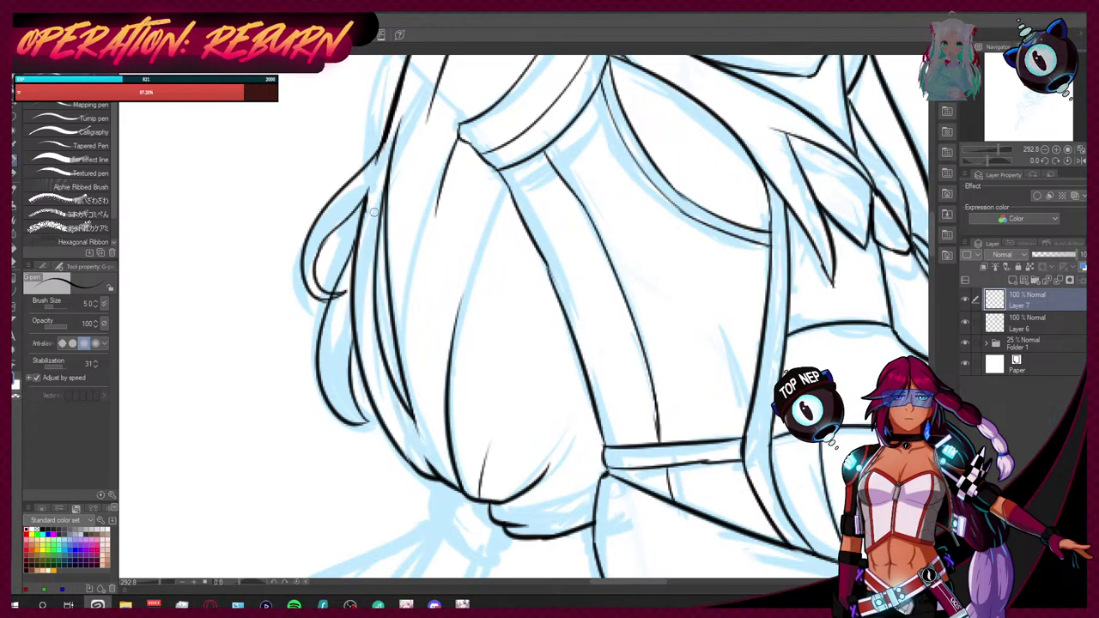
scroll(329, 297, up, 4)
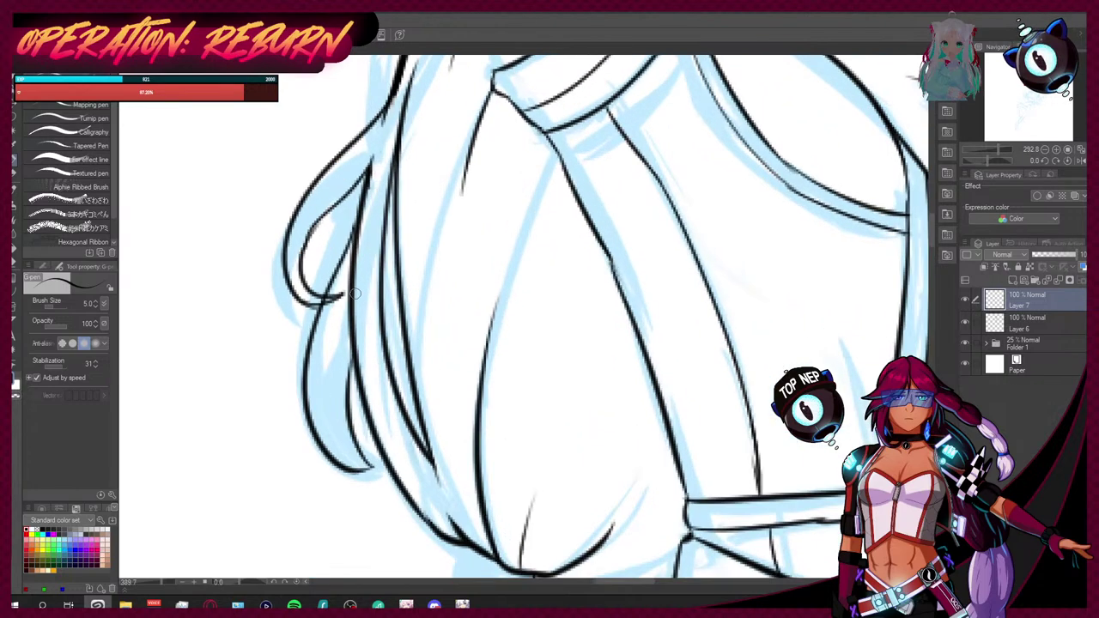
click(16, 262)
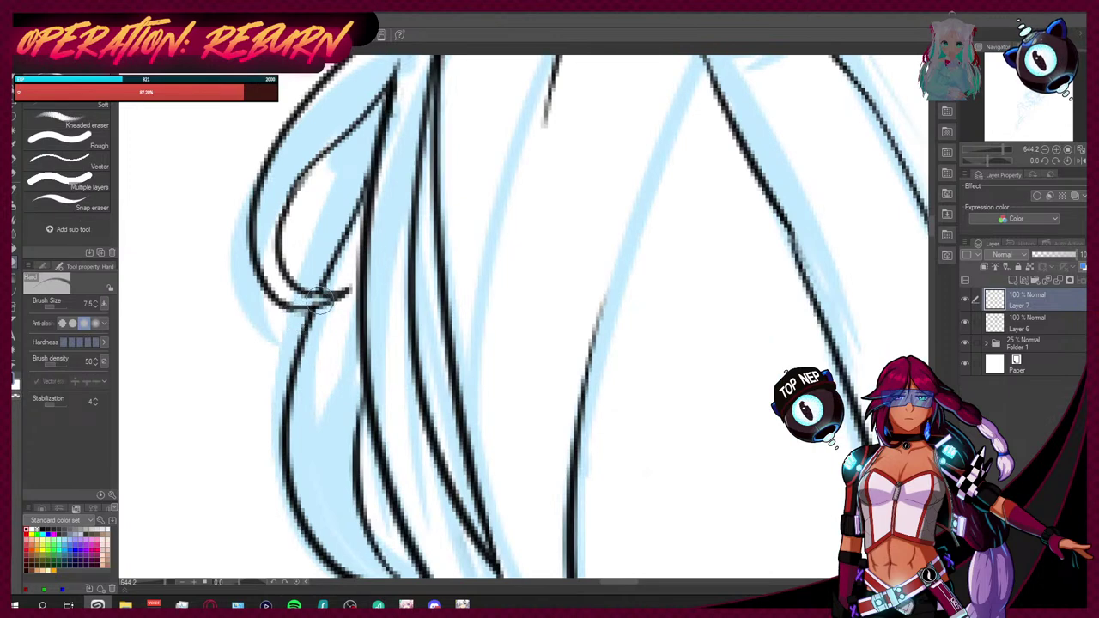
key(p)
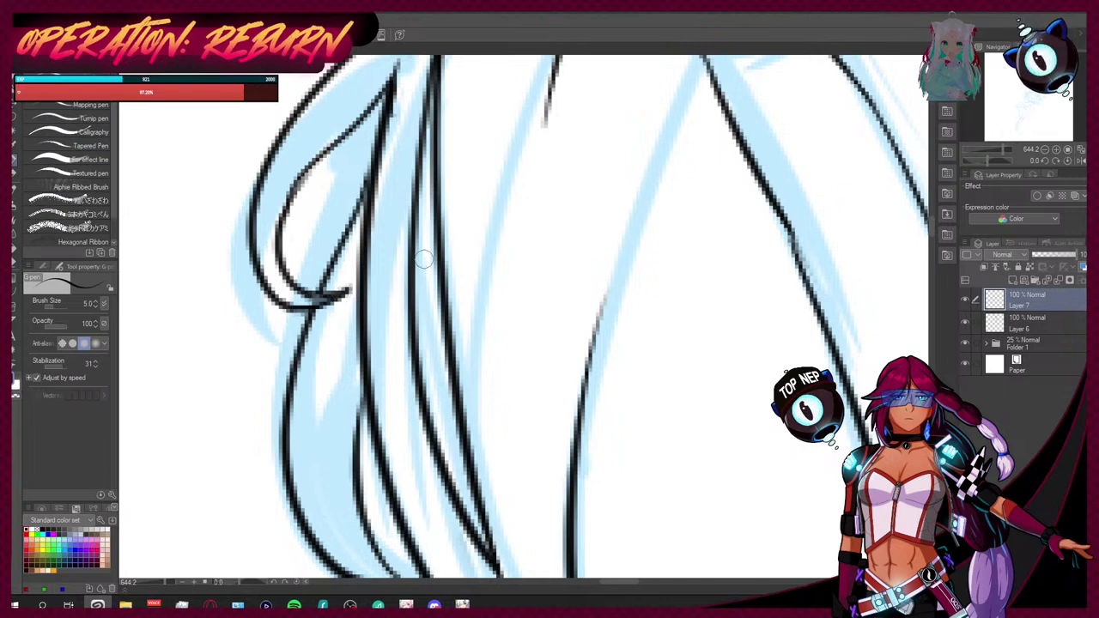
drag(933, 228, 933, 245)
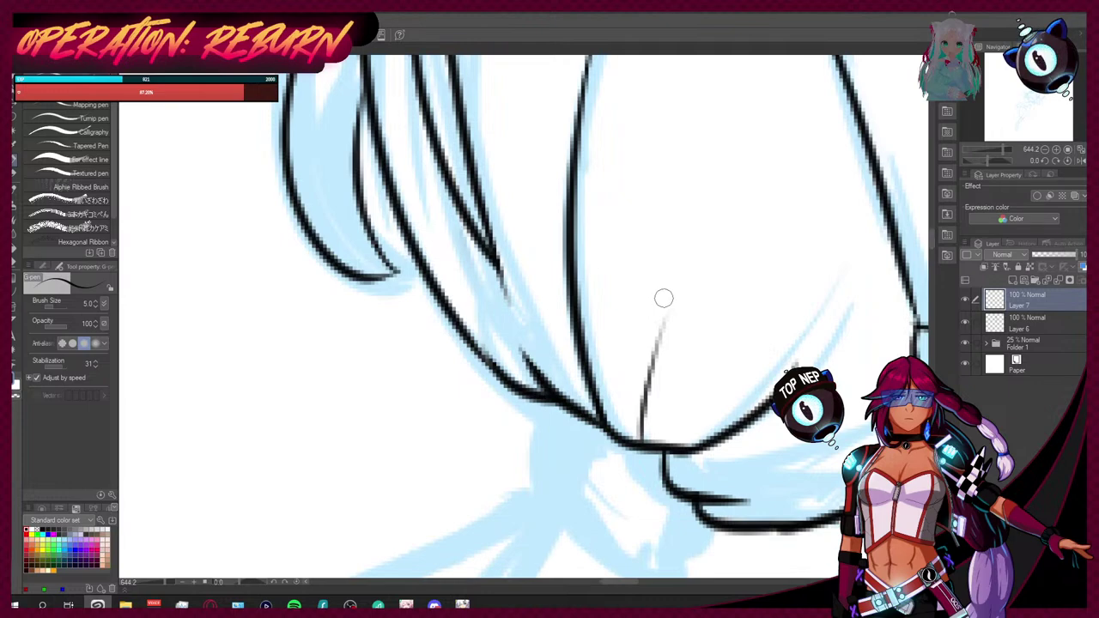
Step: Select Layer 6 and erase the stray stroke at the tip of the hair lock beneath the hair ornament
scroll(664, 297, down, 8)
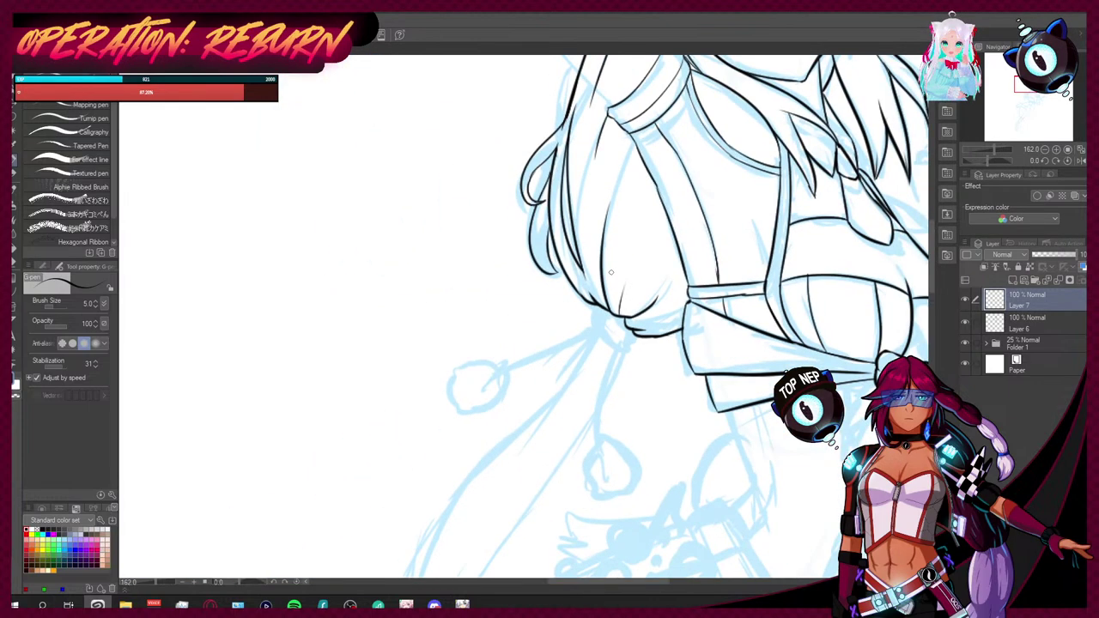
scroll(559, 192, up, 5)
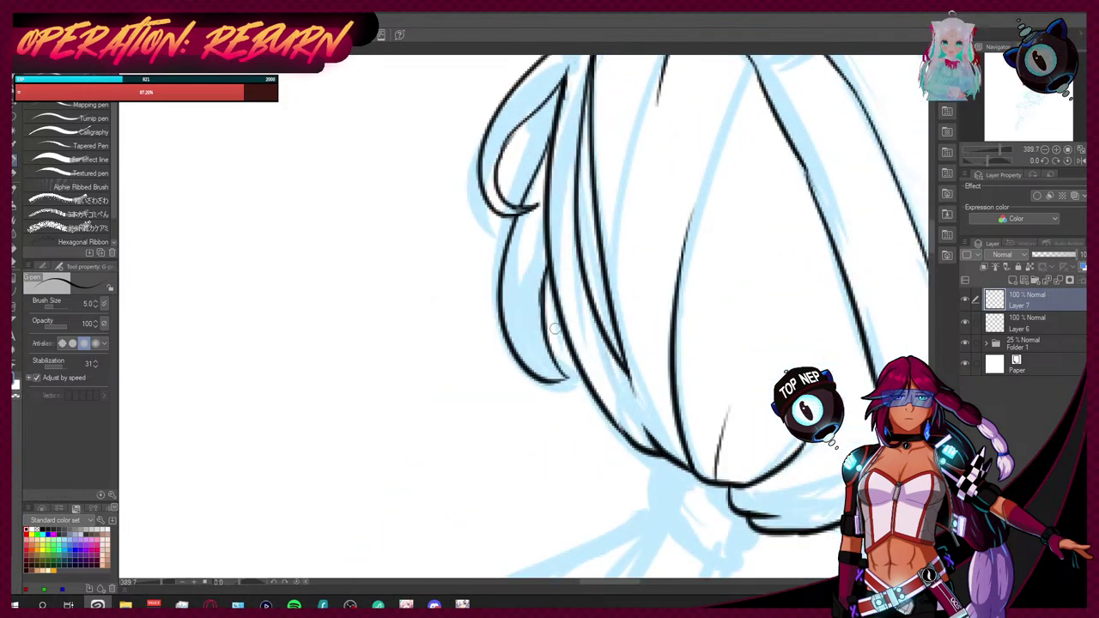
scroll(577, 319, down, 7)
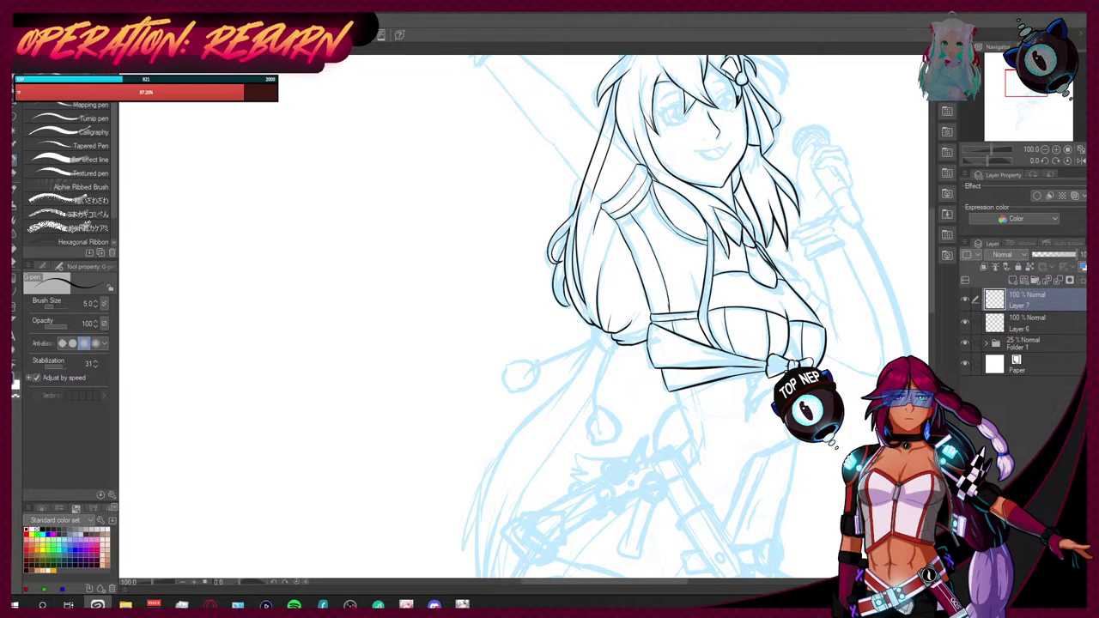
scroll(808, 226, up, 5)
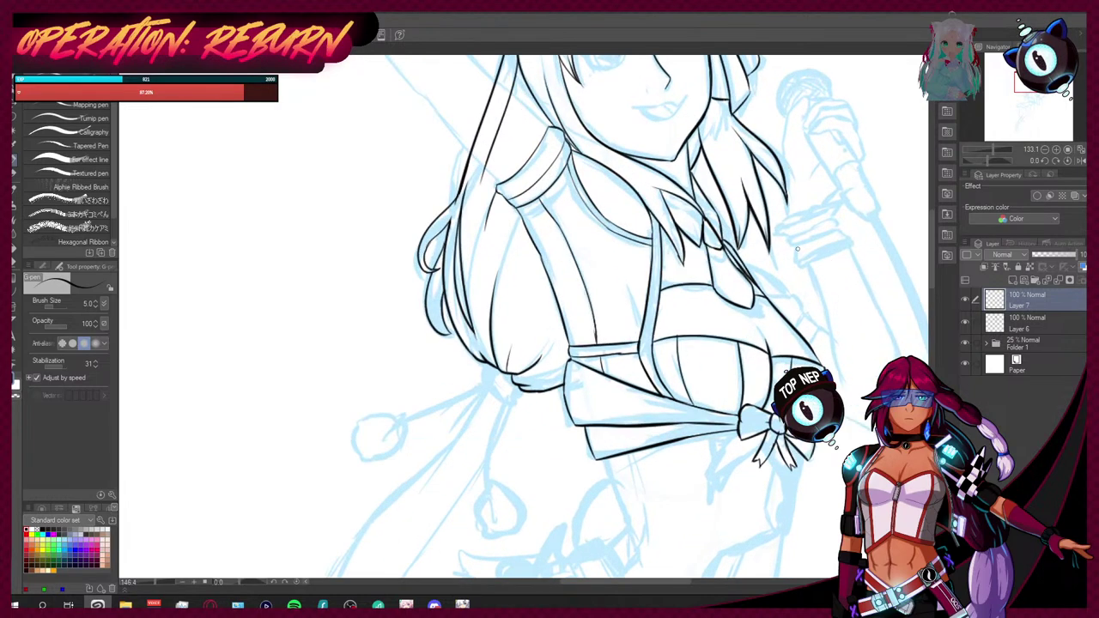
scroll(674, 274, up, 3)
key(e)
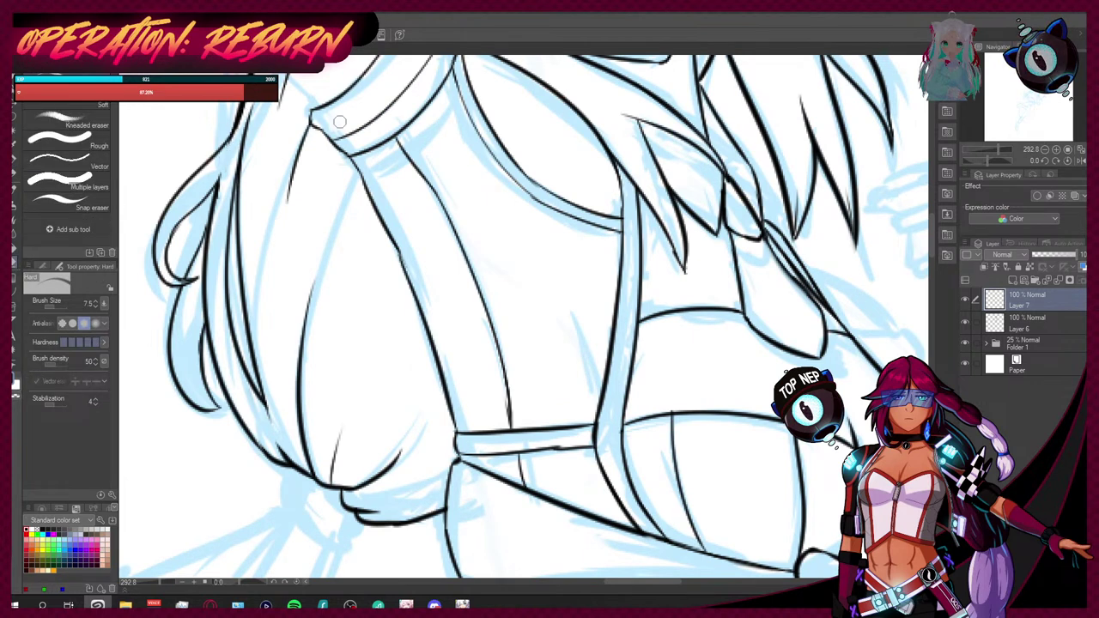
scroll(934, 246, down, 1)
scroll(933, 239, up, 10)
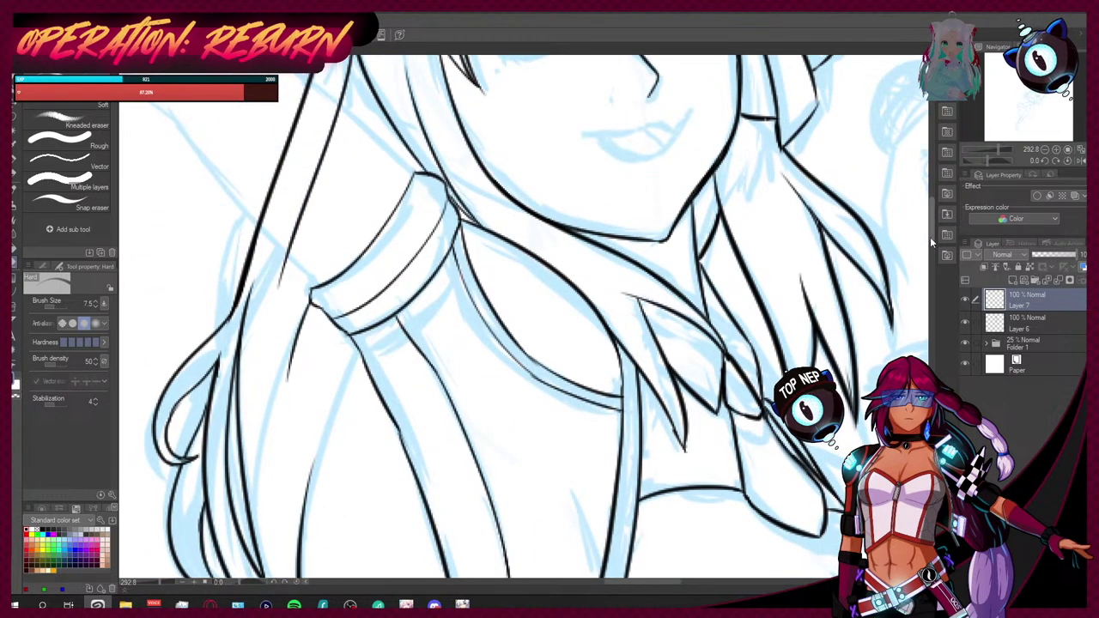
scroll(932, 243, up, 12)
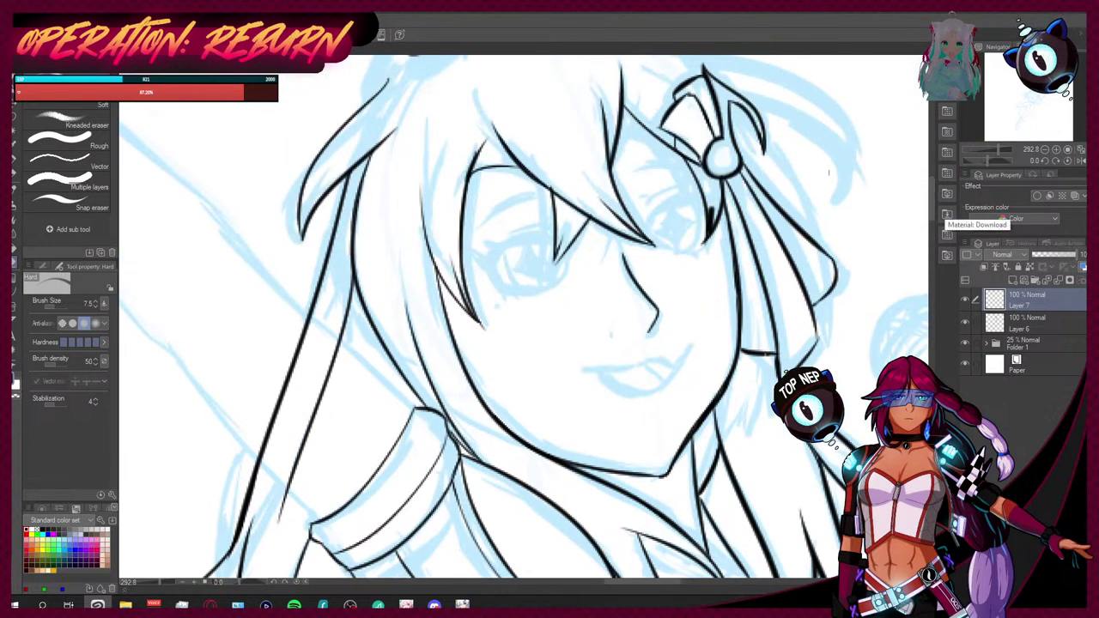
key(ctrl+plus)
scroll(731, 190, down, 1)
scroll(687, 182, up, 3)
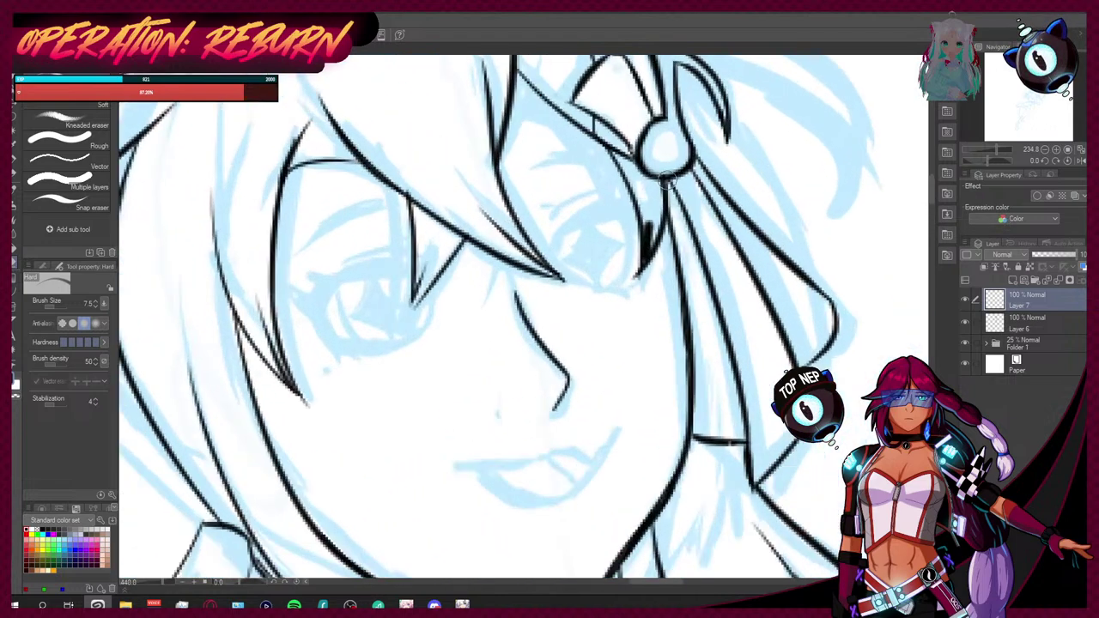
drag(647, 244, 665, 235)
click(1033, 321)
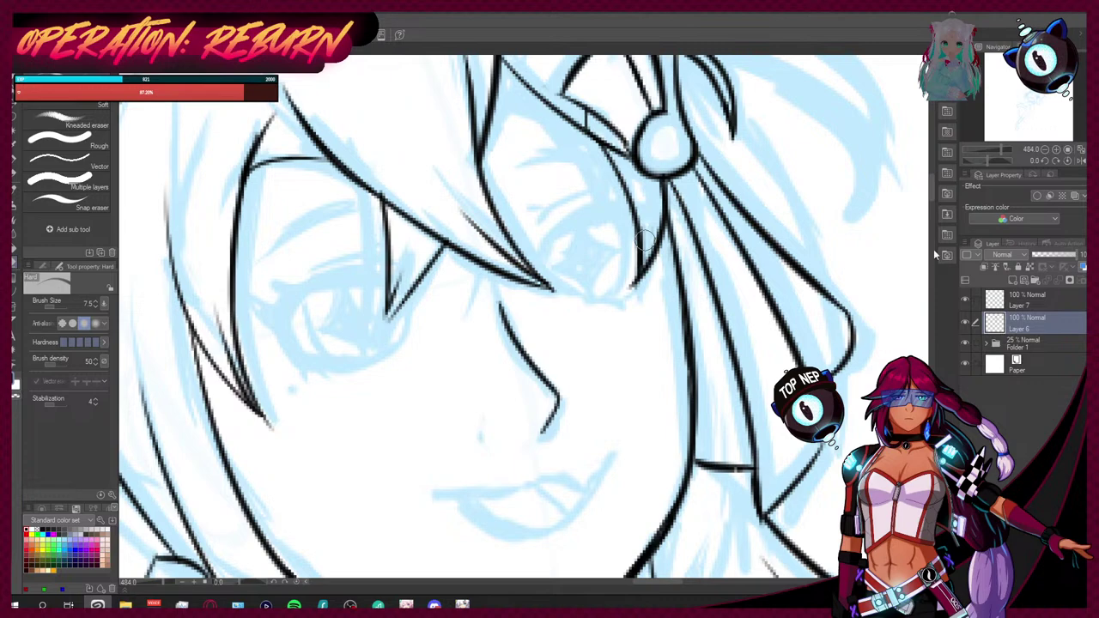
Step: Ink the outer head contour from the cat's paw down to the flared side lock on the raised-arm side
scroll(920, 182, up, 5)
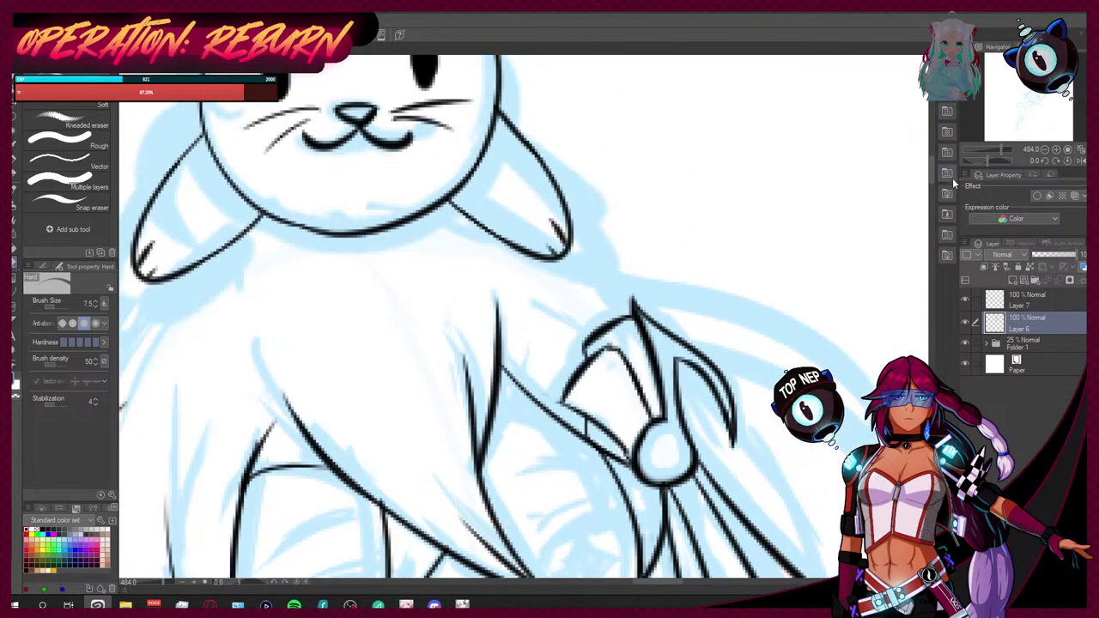
scroll(688, 163, down, 1)
scroll(688, 164, down, 4)
scroll(502, 214, up, 3)
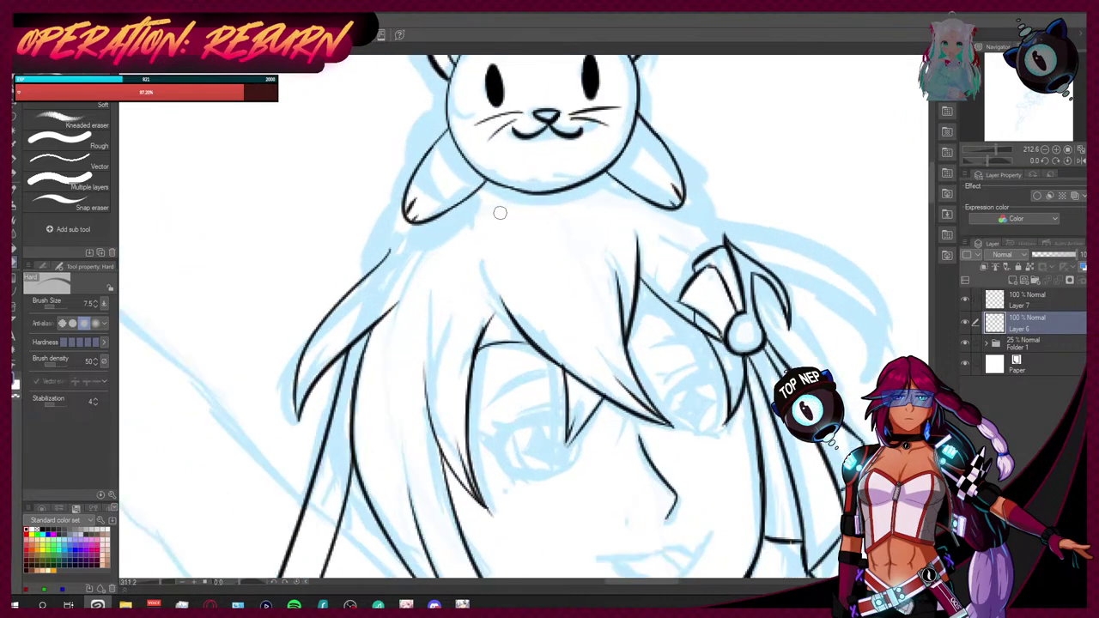
click(13, 161)
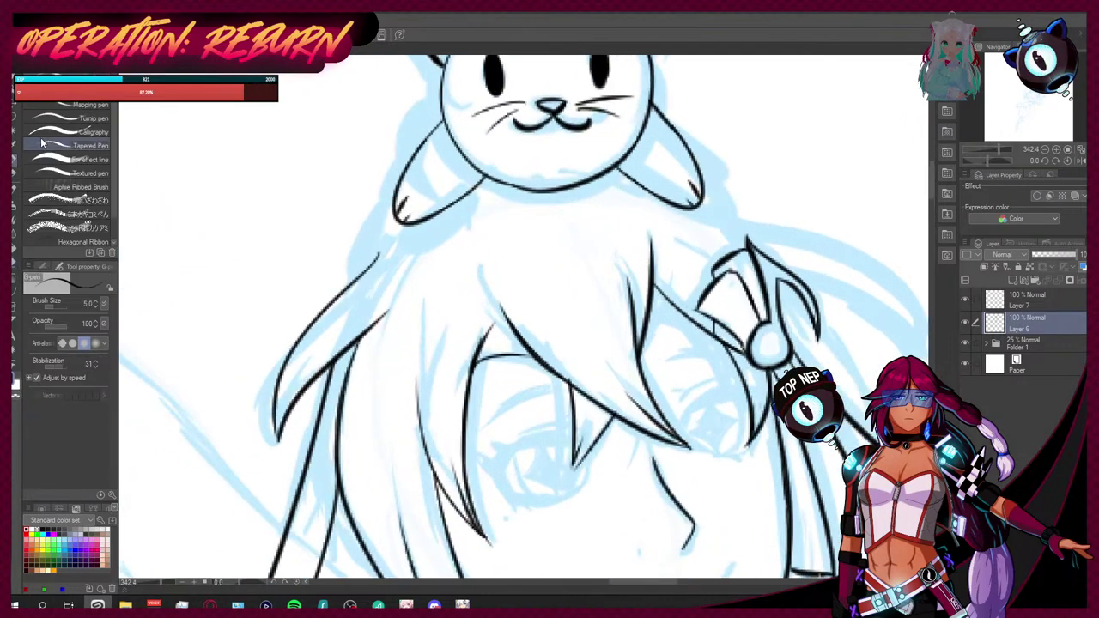
mouse_move(381, 210)
mouse_down()
mouse_move(345, 290)
mouse_move(369, 220)
mouse_move(372, 237)
mouse_up()
key(ctrl+z)
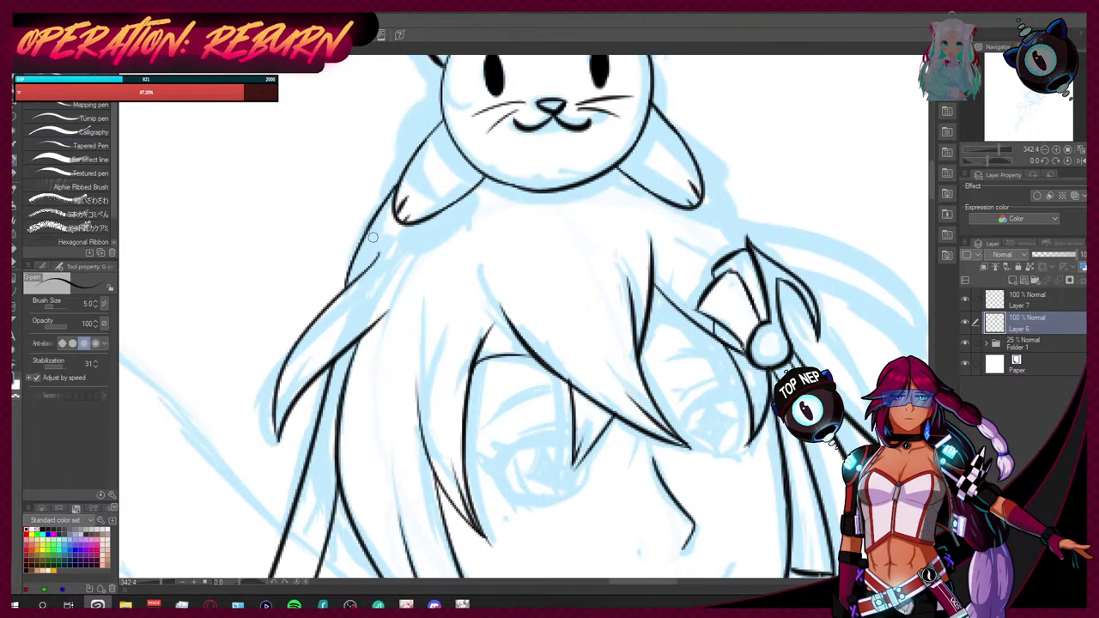
Step: Merge Layer 7 into Layer 6 and erase the back hair lines that cross the raised upper arm
scroll(426, 189, down, 3)
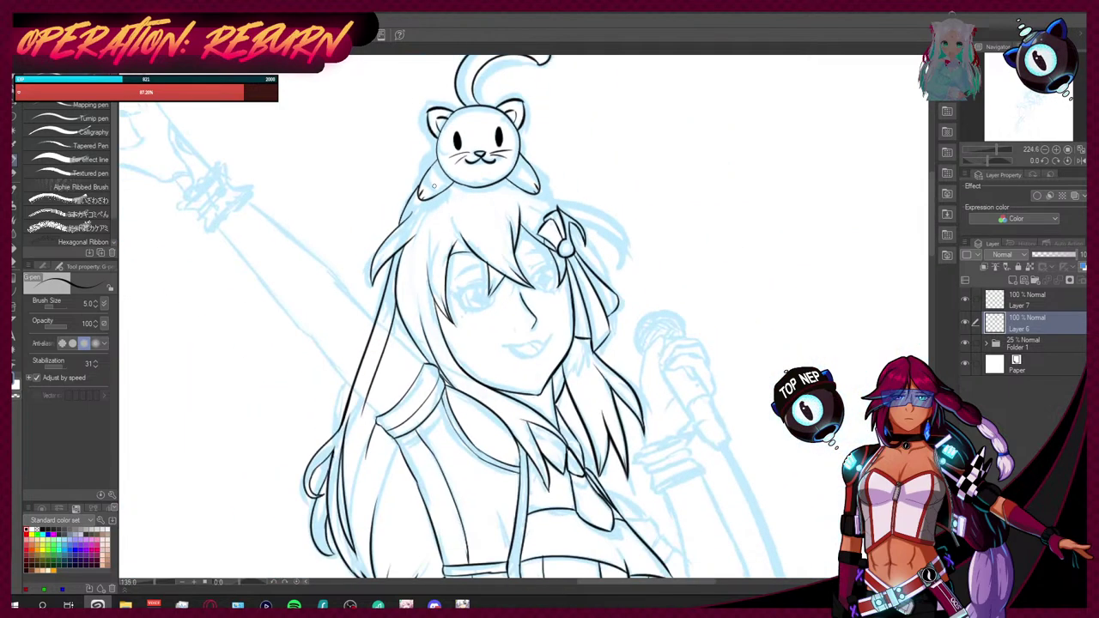
scroll(422, 234, down, 2)
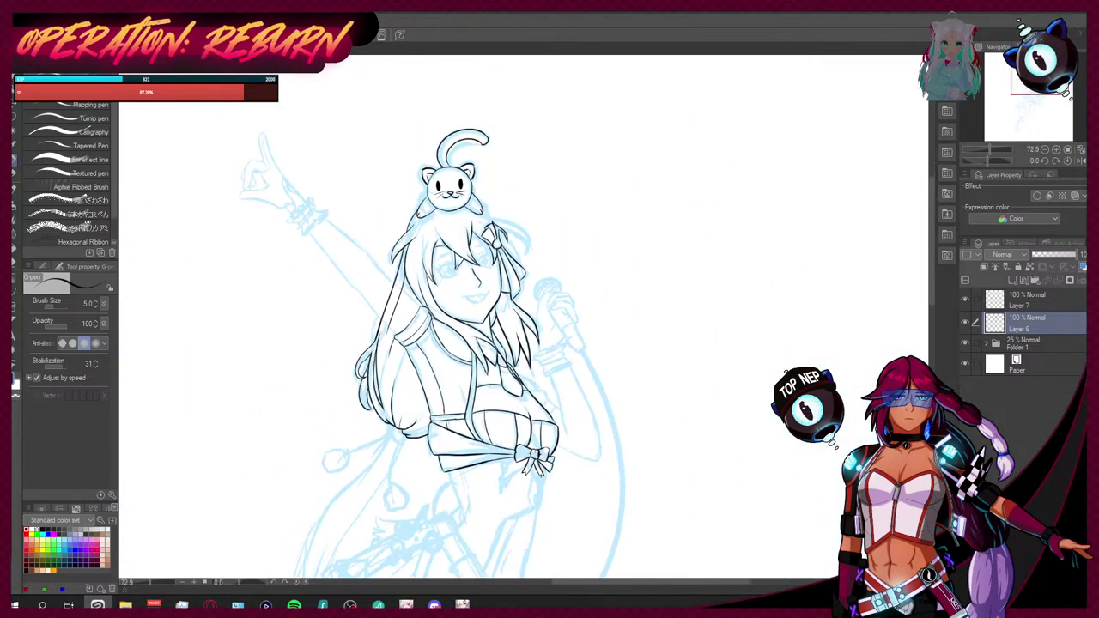
scroll(459, 300, up, 1)
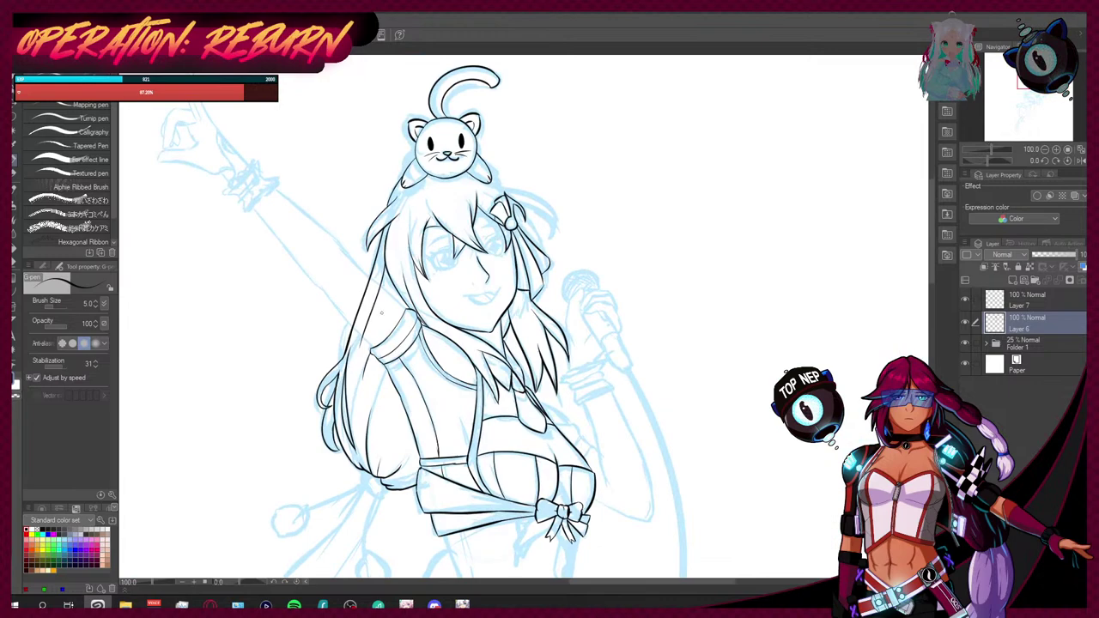
scroll(382, 311, up, 2)
scroll(360, 296, up, 1)
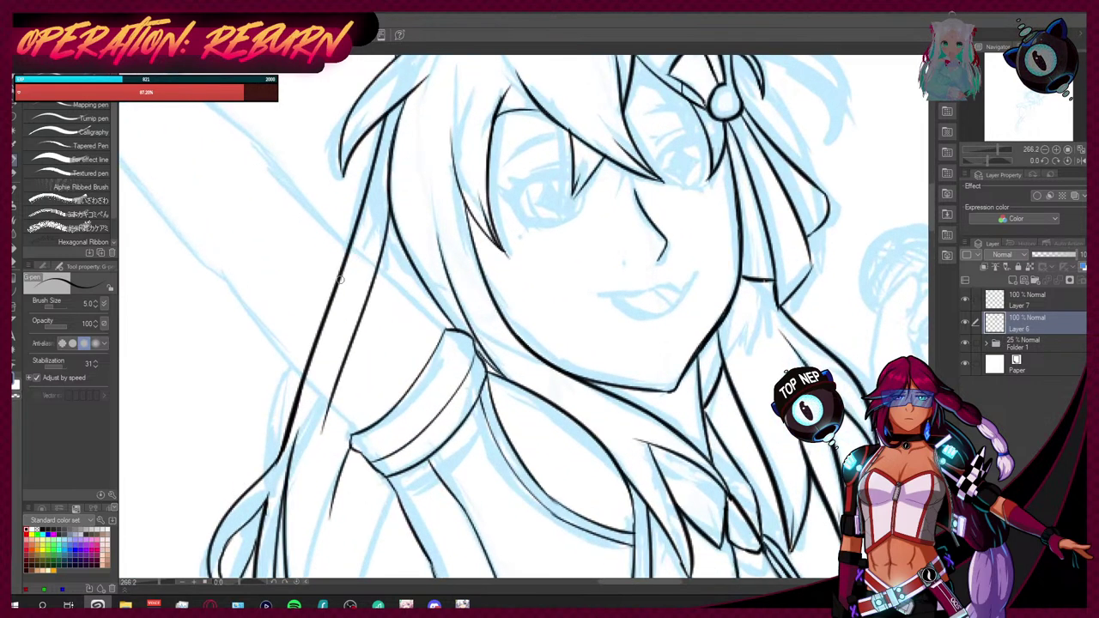
click(14, 263)
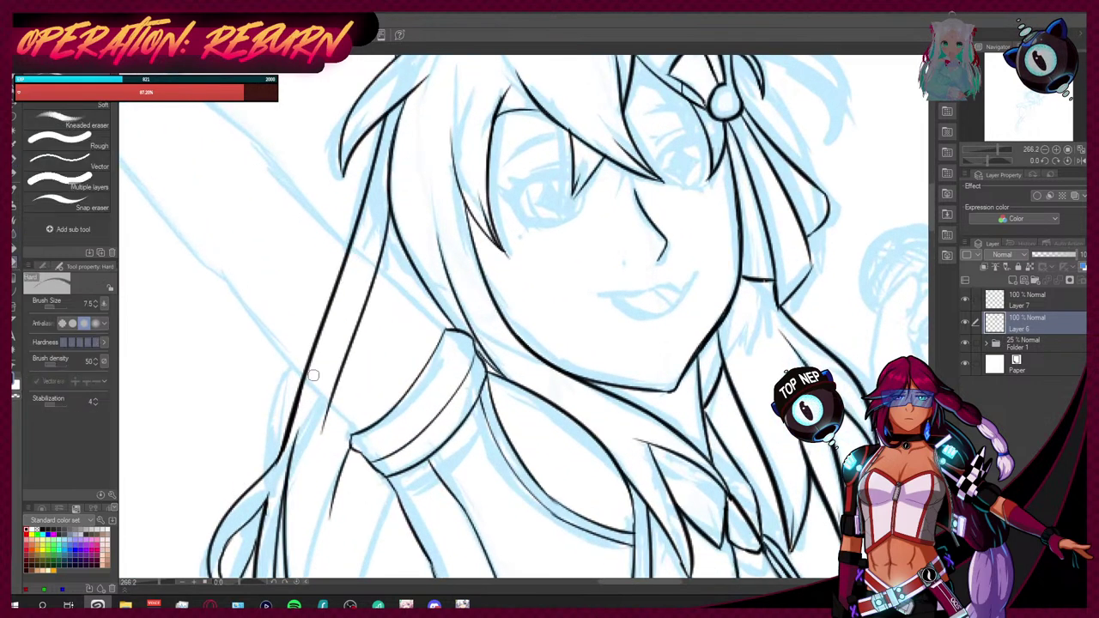
click(1042, 302)
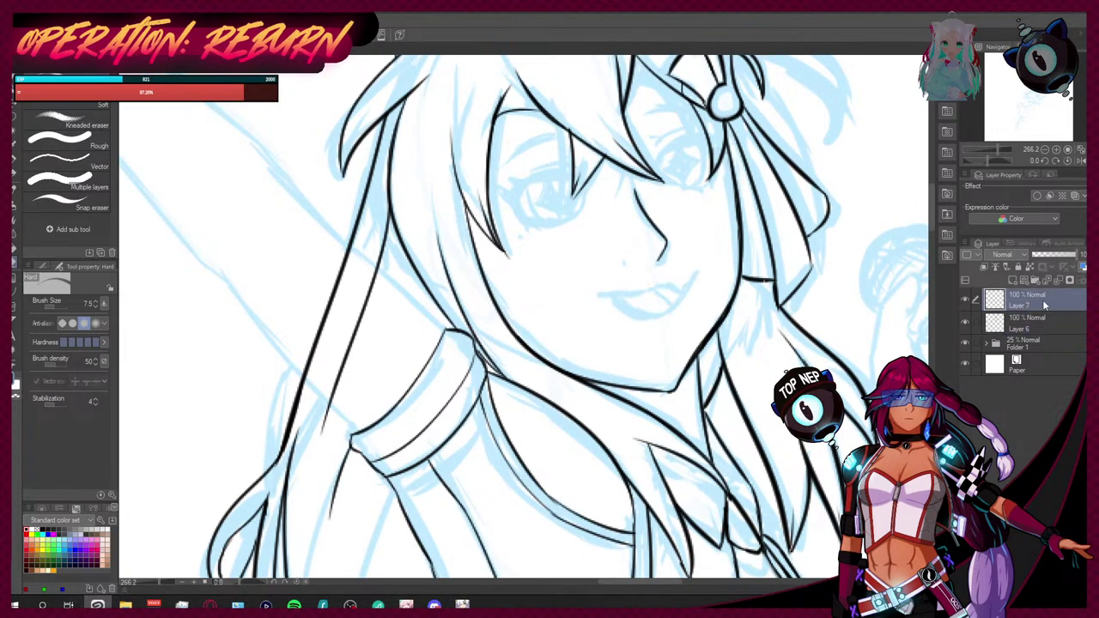
click(1059, 283)
mouse_move(345, 375)
mouse_down()
mouse_move(306, 370)
mouse_move(342, 407)
mouse_move(314, 374)
mouse_move(314, 347)
mouse_move(344, 251)
mouse_move(373, 272)
mouse_move(334, 388)
mouse_up()
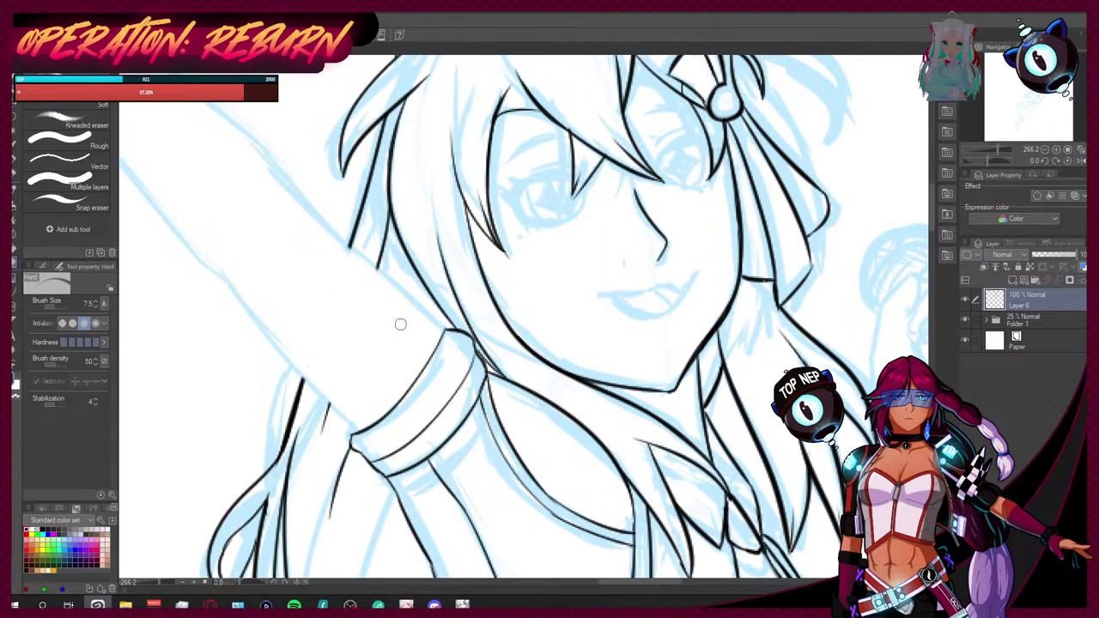
Step: Ink the hair contour from the cat's other paw over the hair ornament and along the curling flyaway lock
scroll(426, 234, down, 8)
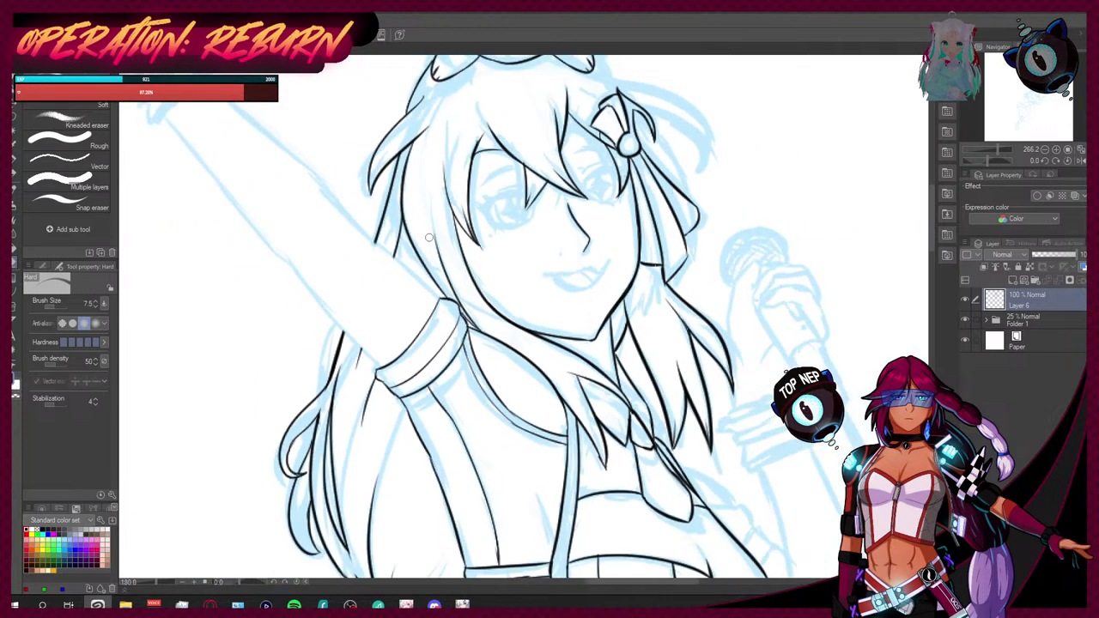
scroll(555, 195, up, 6)
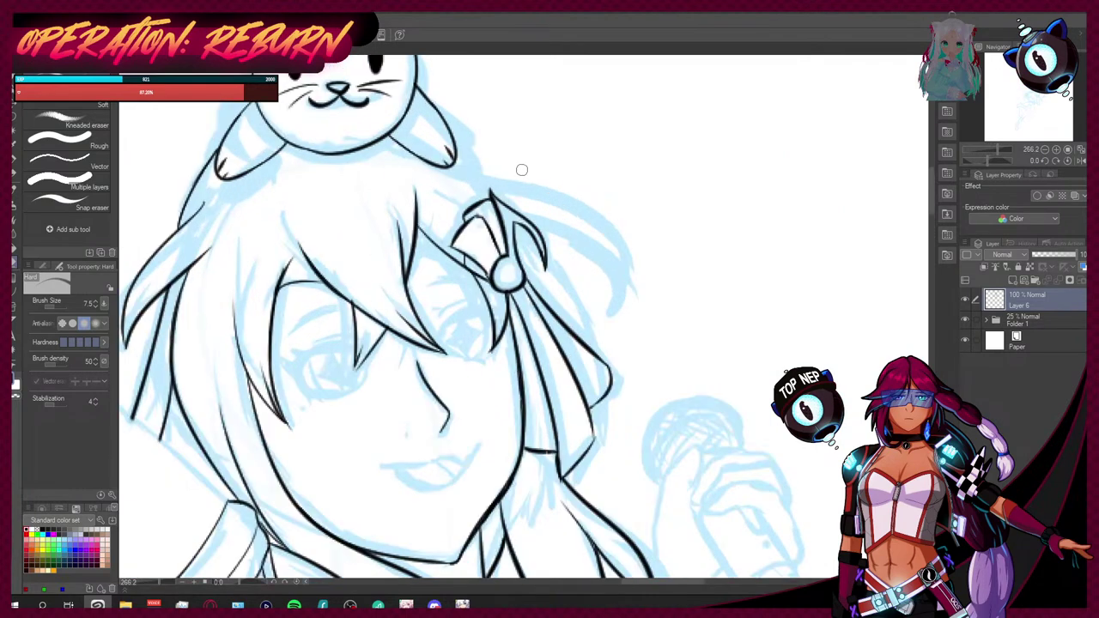
key(p)
drag(452, 140, 495, 192)
key(ctrl+z)
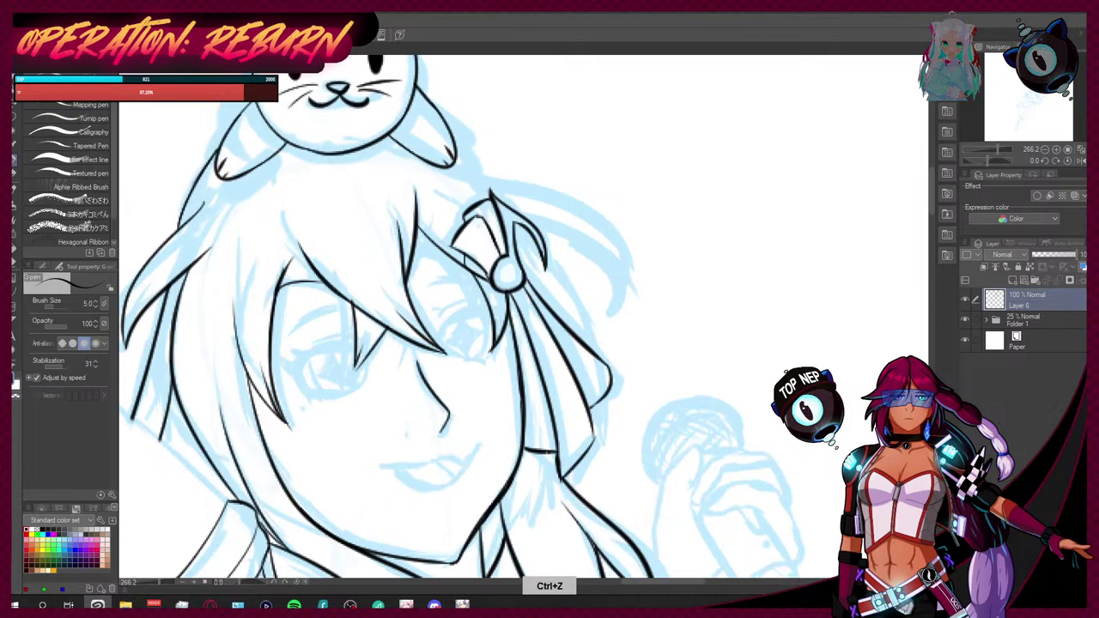
drag(456, 146, 492, 185)
key(ctrl+z)
mouse_move(457, 153)
mouse_down()
mouse_move(495, 183)
mouse_move(566, 203)
mouse_move(620, 303)
mouse_up()
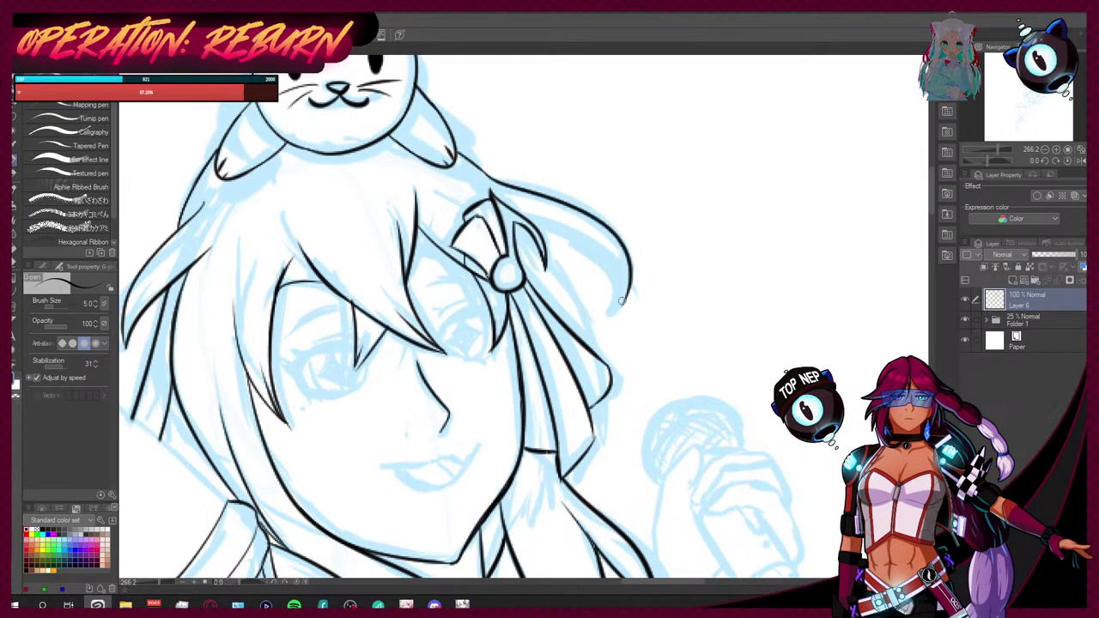
Step: Ink the inner edge of the curling flyaway lock and a short strand just beside the hair ornament
key(ctrl+z)
mouse_move(488, 180)
mouse_down()
mouse_move(623, 245)
mouse_move(607, 304)
mouse_move(598, 303)
mouse_move(618, 279)
mouse_move(603, 245)
mouse_up()
key(ctrl+z)
mouse_move(606, 305)
mouse_down()
mouse_move(554, 224)
mouse_move(588, 354)
mouse_up()
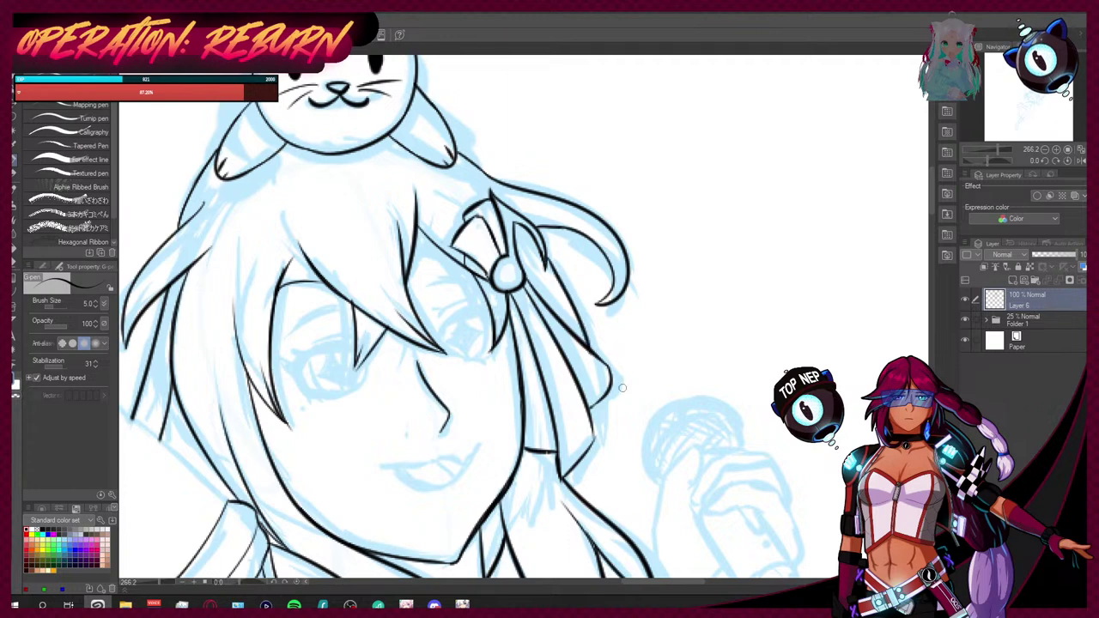
key(ctrl+z)
mouse_move(549, 268)
mouse_down()
mouse_move(543, 243)
mouse_move(555, 314)
mouse_up()
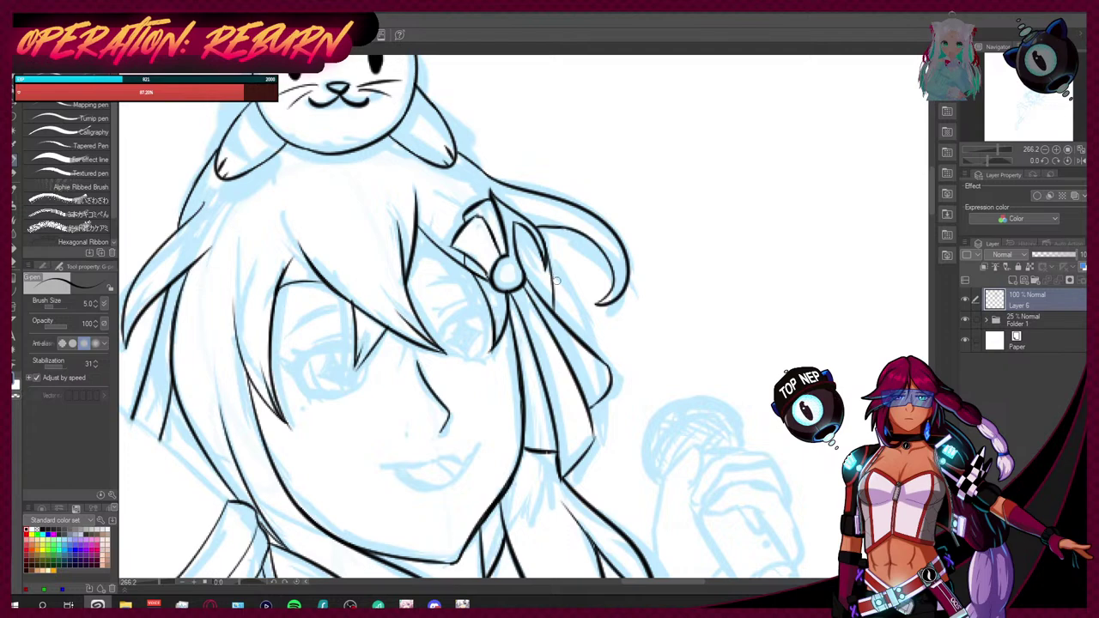
scroll(556, 281, down, 10)
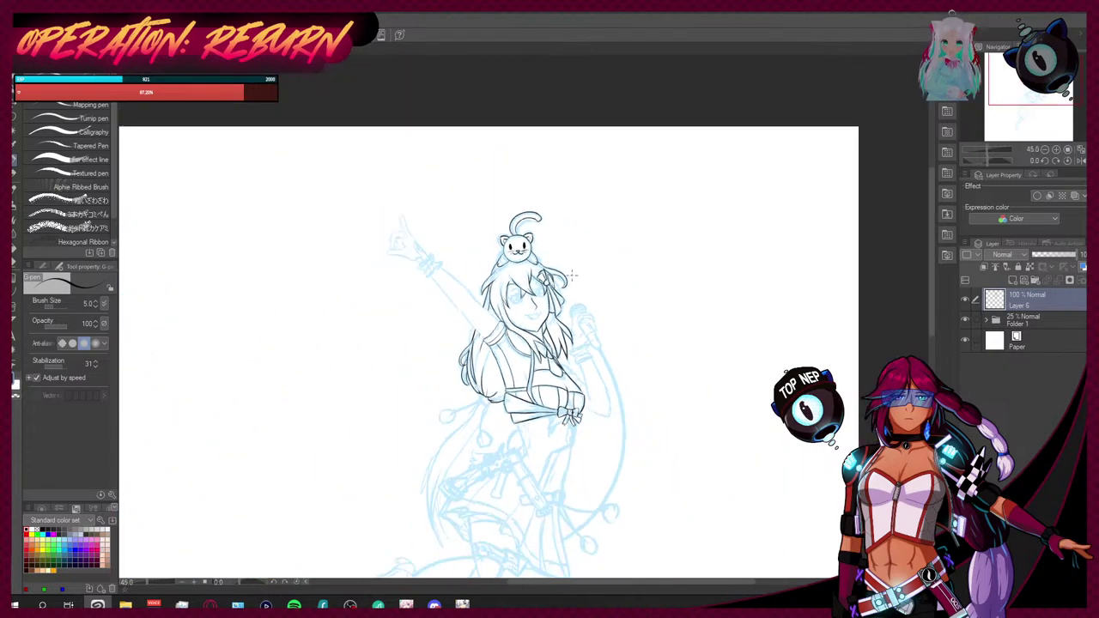
Step: Ink two short parting strands at the hairline just below the cat's head and paw
scroll(577, 306, up, 1)
scroll(576, 306, up, 1)
scroll(558, 257, up, 3)
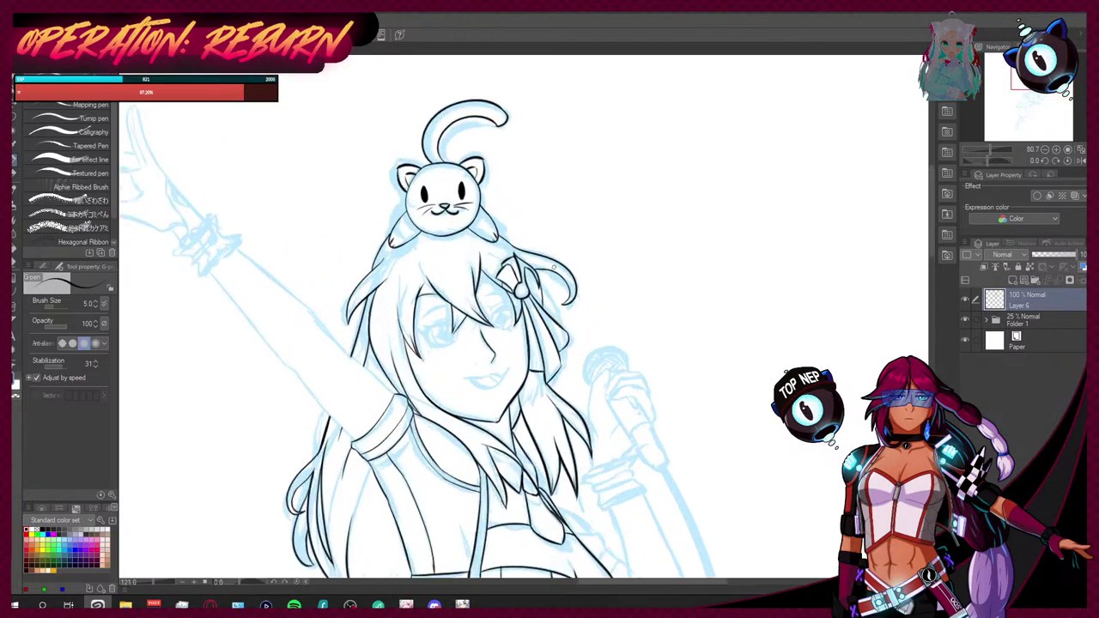
scroll(557, 257, up, 3)
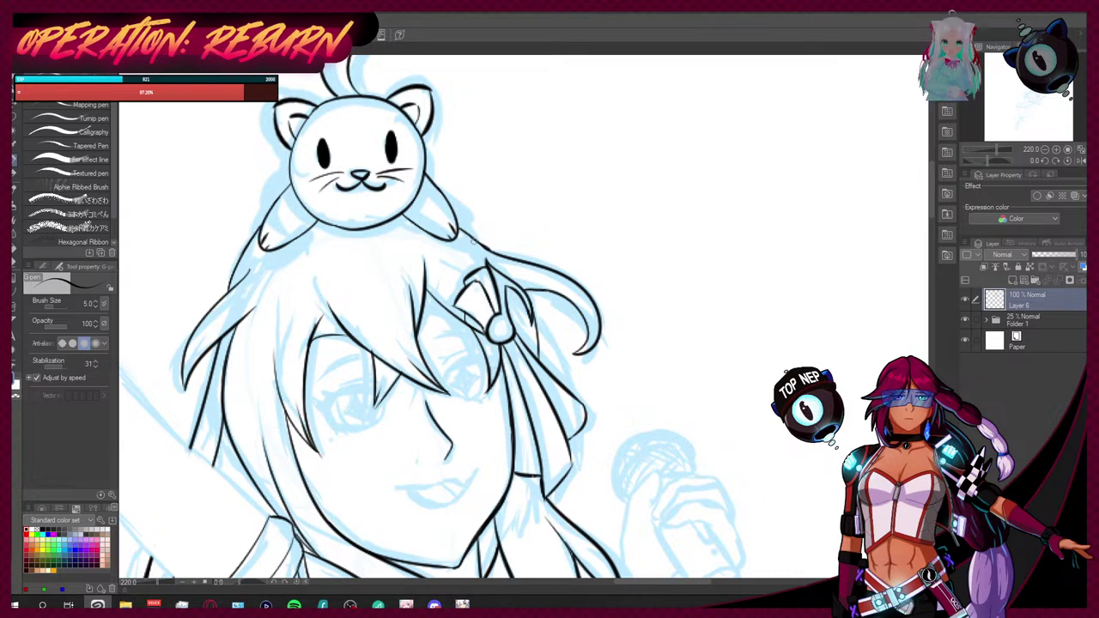
mouse_move(319, 219)
mouse_down()
mouse_move(306, 270)
mouse_move(277, 281)
mouse_up()
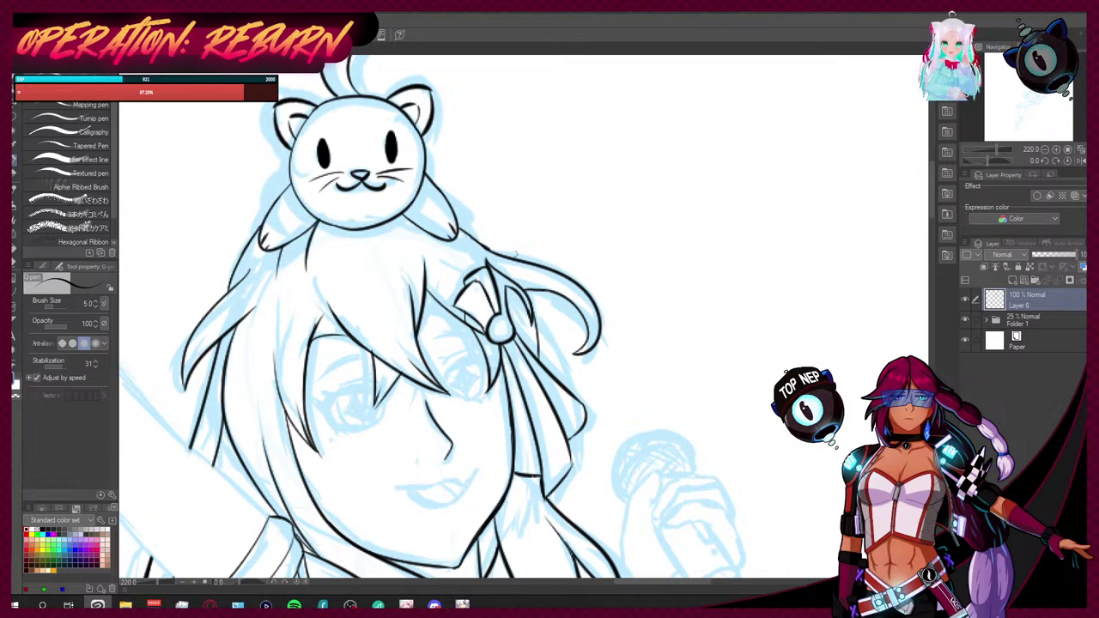
Step: Erase the long curling flyaway lock beside the hair ornament
click(14, 264)
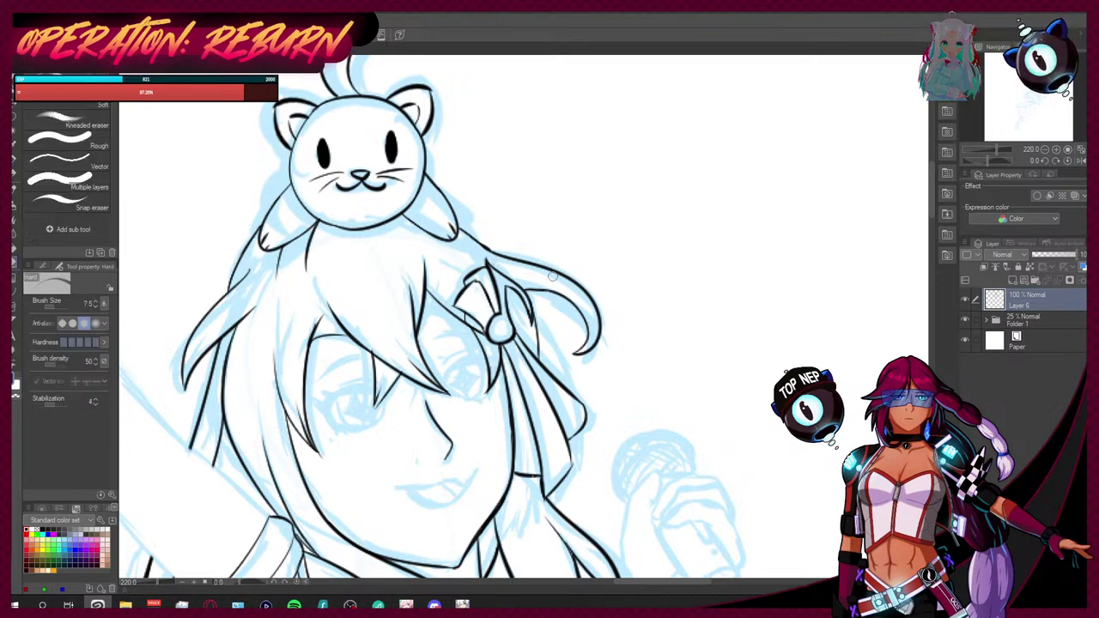
mouse_move(529, 287)
mouse_down()
mouse_move(579, 312)
mouse_move(577, 357)
mouse_move(600, 330)
mouse_move(585, 351)
mouse_move(594, 312)
mouse_move(558, 273)
mouse_up()
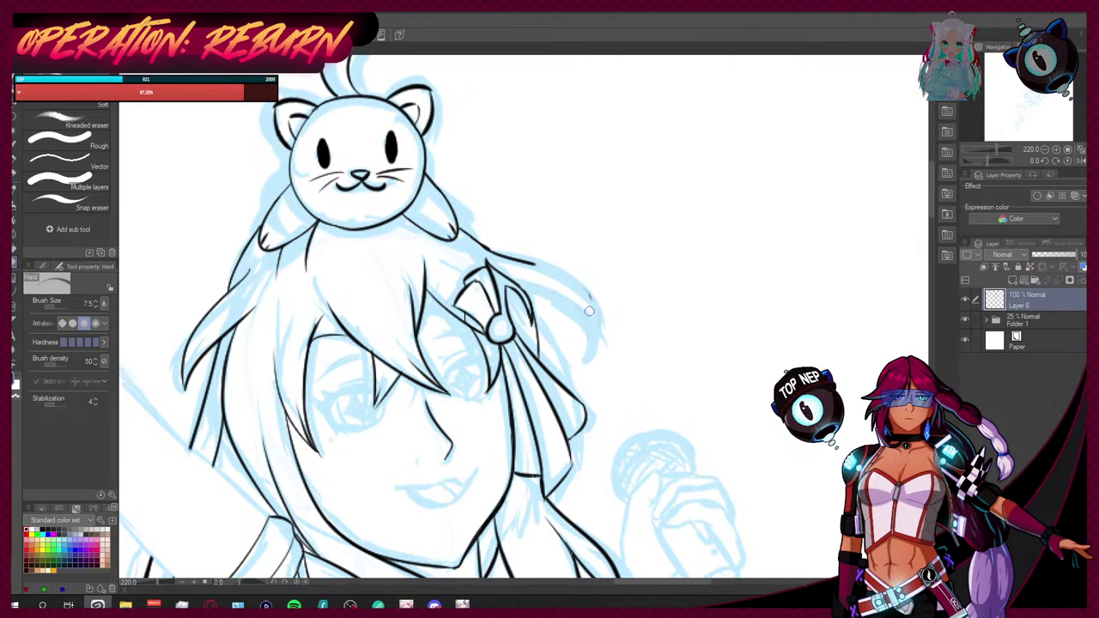
key(p)
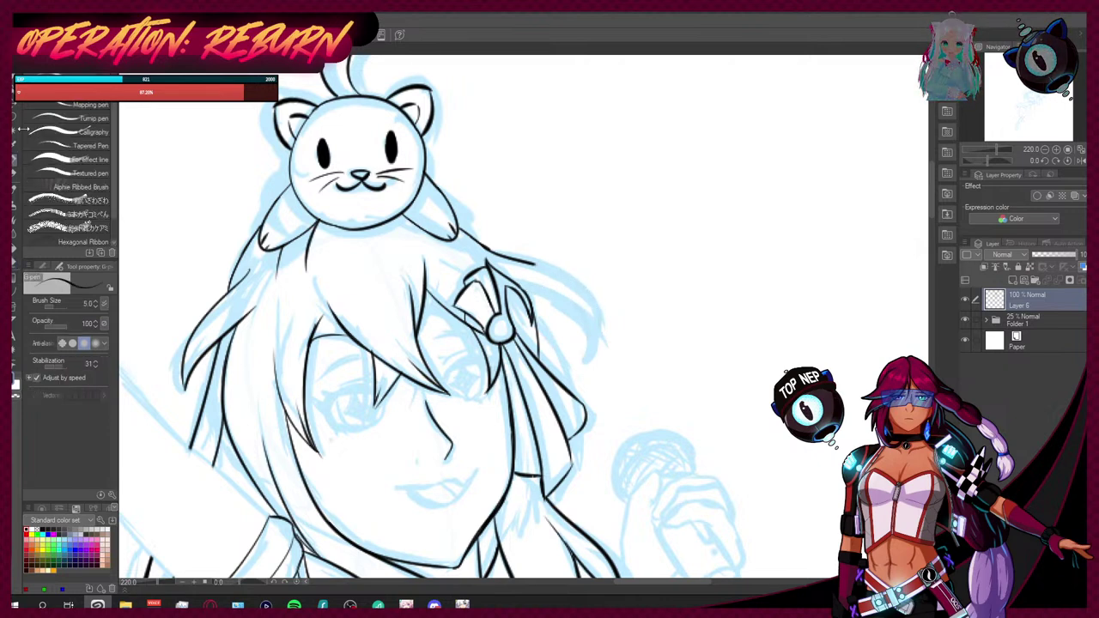
Step: Re-ink the flyaway lock as a shorter pointed lock and add a side strand beneath the hair ornament
drag(542, 269, 578, 317)
key(ctrl+z)
mouse_move(513, 256)
mouse_down()
mouse_move(568, 294)
mouse_move(580, 336)
mouse_up()
drag(559, 285, 577, 331)
key(ctrl+z)
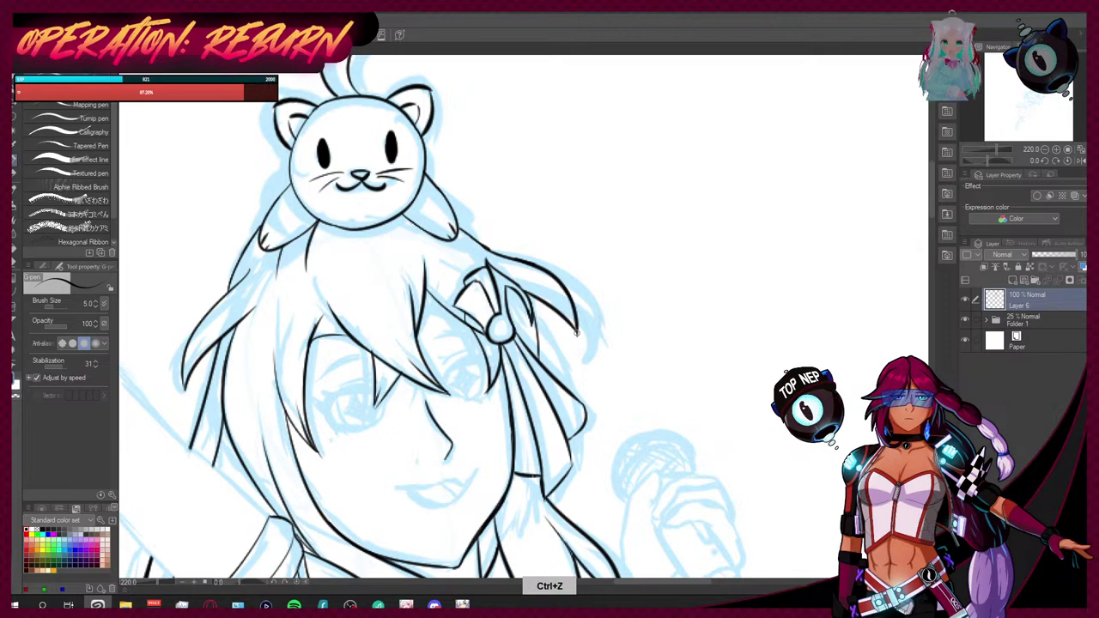
drag(529, 297, 560, 386)
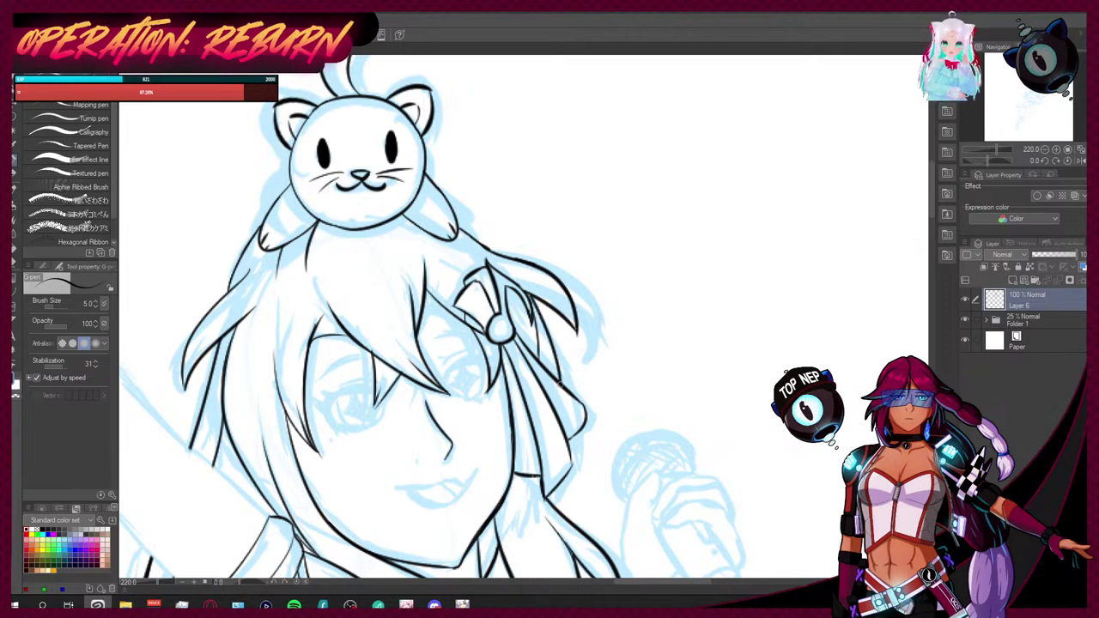
scroll(562, 355, down, 5)
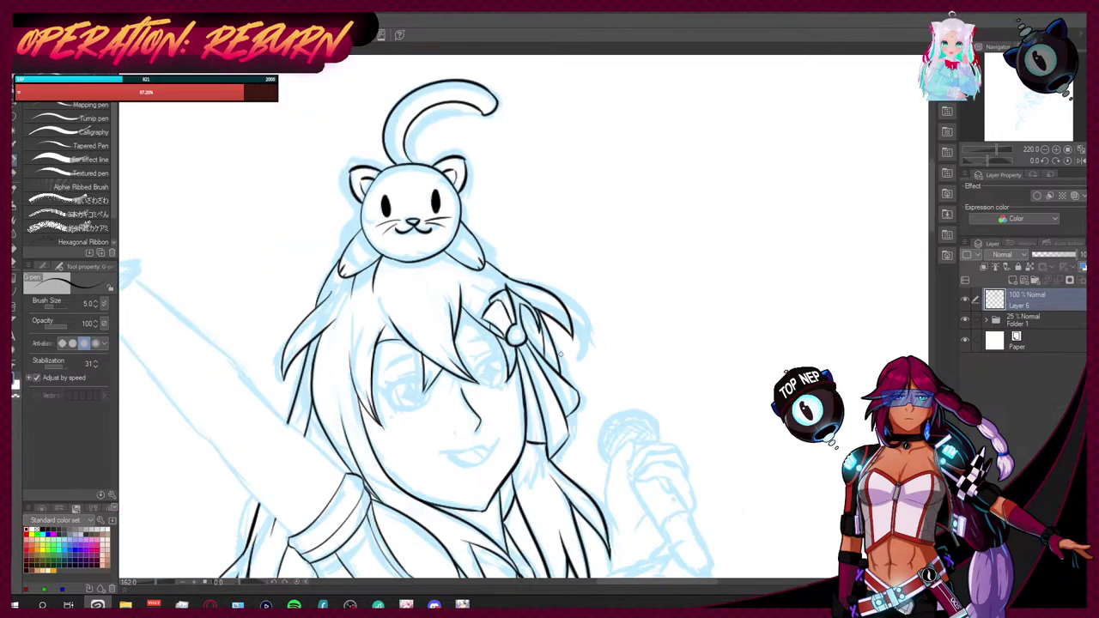
scroll(560, 325, up, 5)
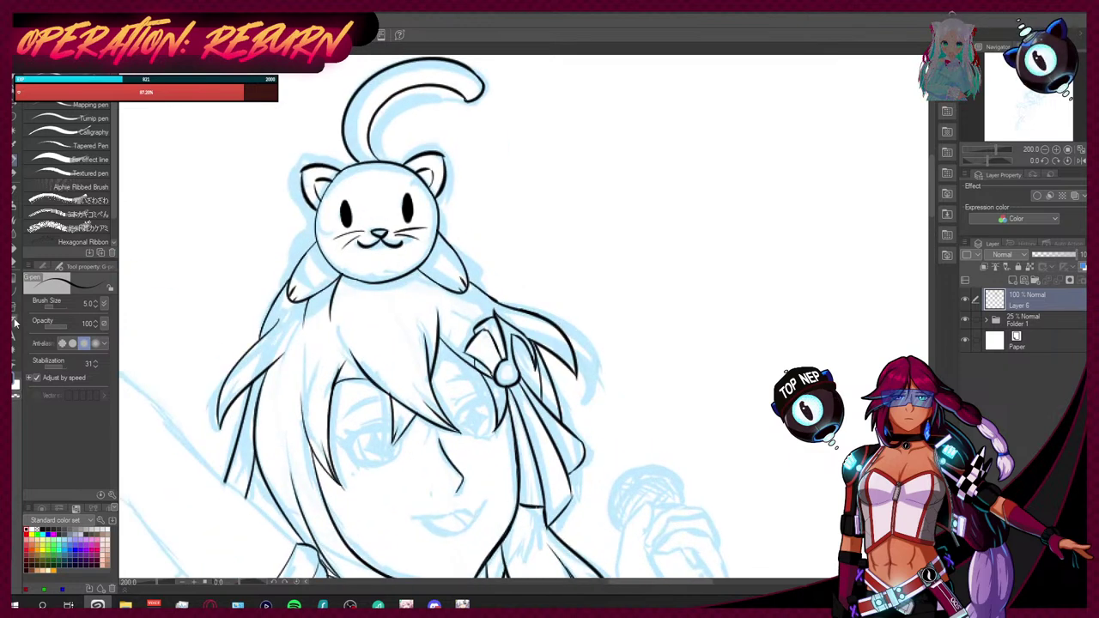
Step: Replace the flyaway lock with an even shorter one running from the cat's paw to a point beside the ornament
key(e)
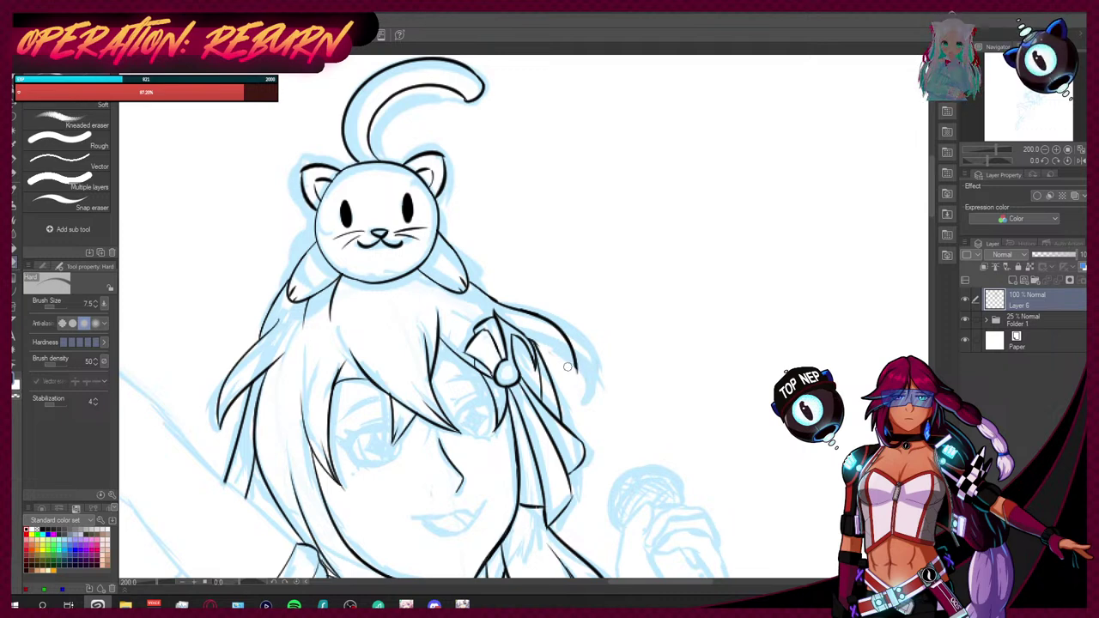
drag(503, 302, 522, 307)
mouse_move(562, 339)
mouse_down()
mouse_move(574, 366)
mouse_move(559, 360)
mouse_up()
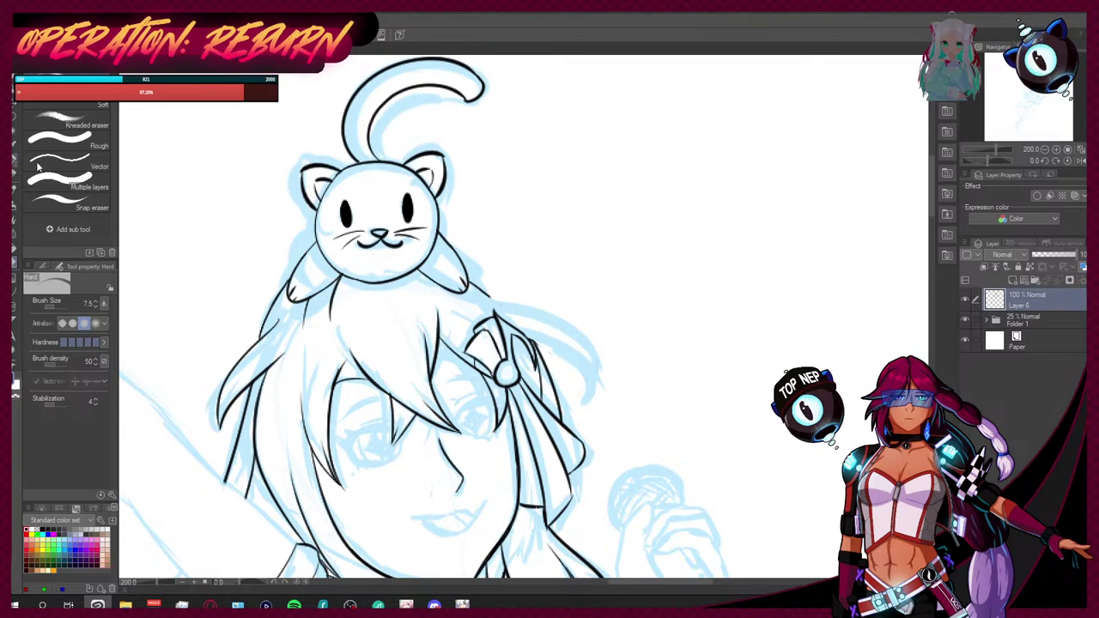
key(p)
drag(485, 288, 546, 324)
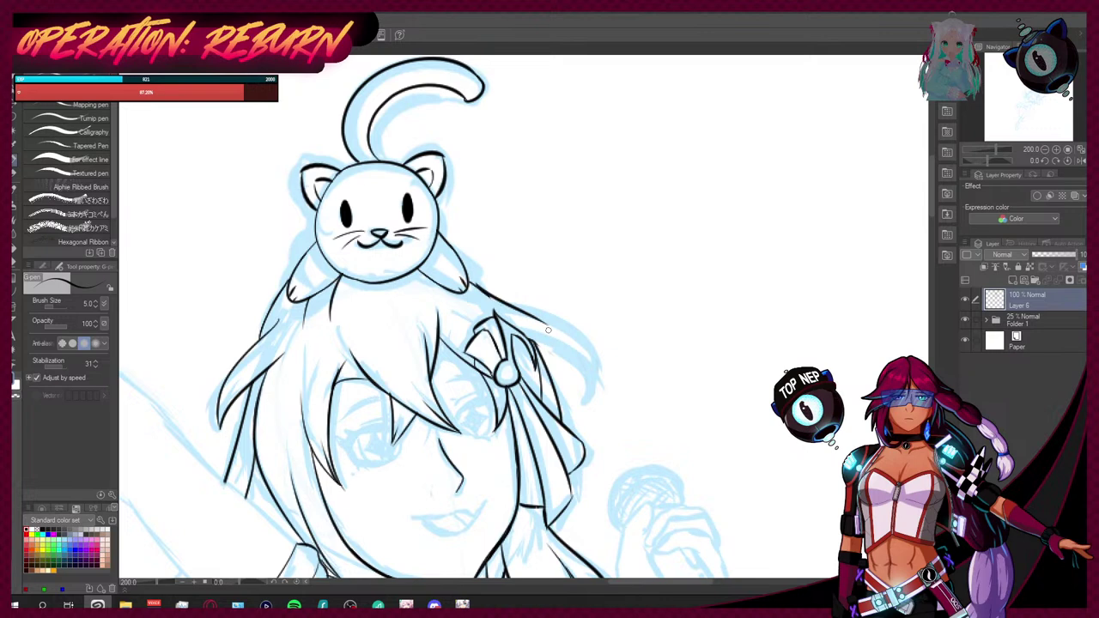
key(ctrl+z)
mouse_move(477, 285)
mouse_down()
mouse_move(547, 331)
mouse_move(562, 366)
mouse_up()
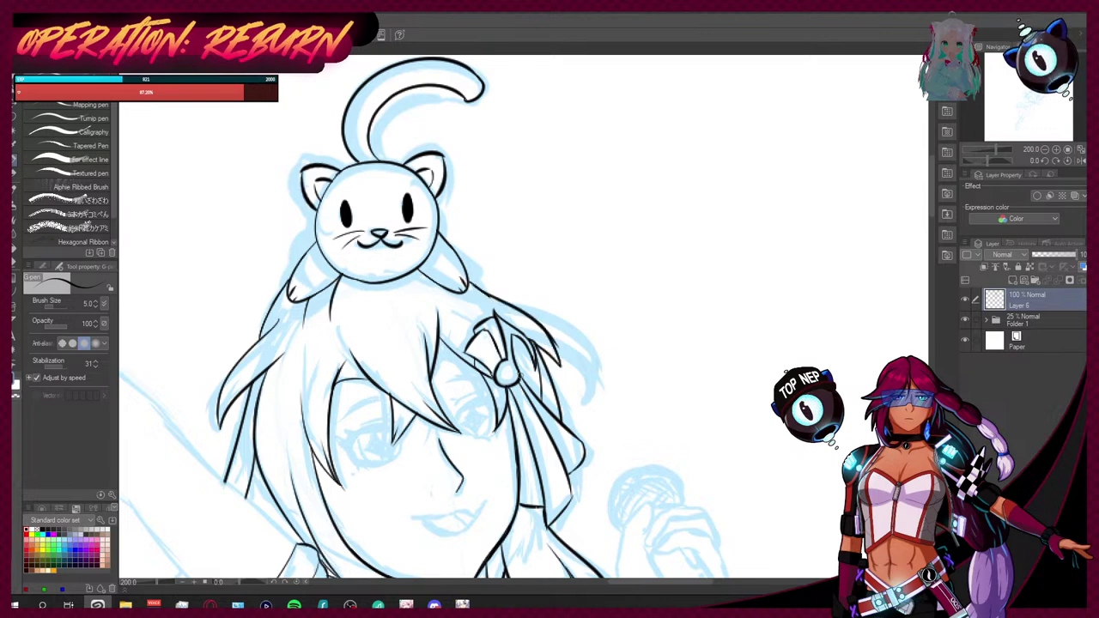
key(e)
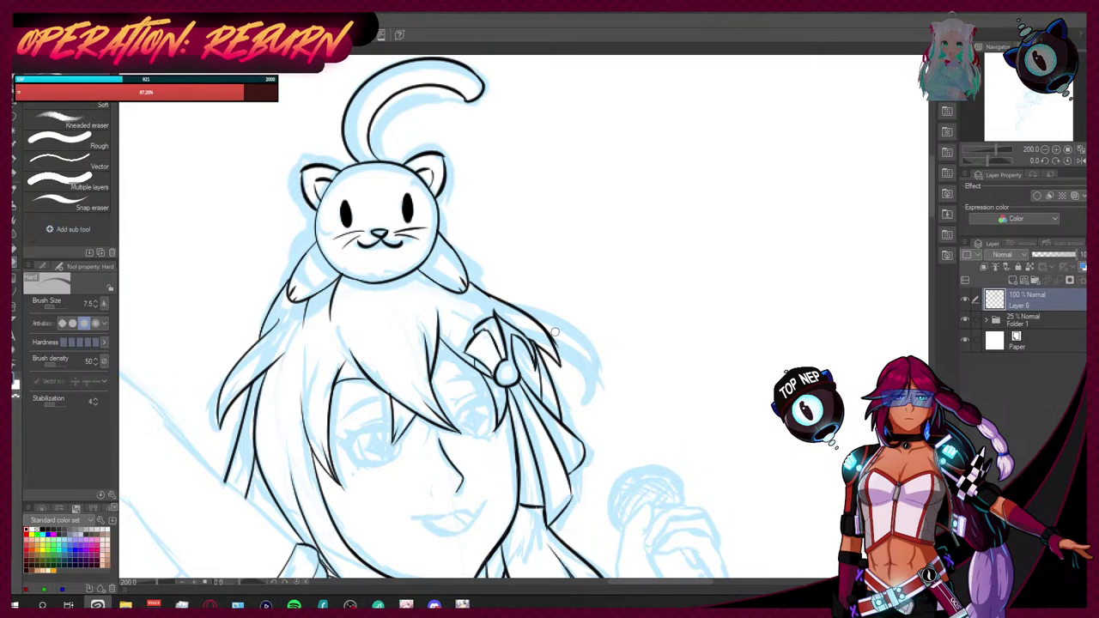
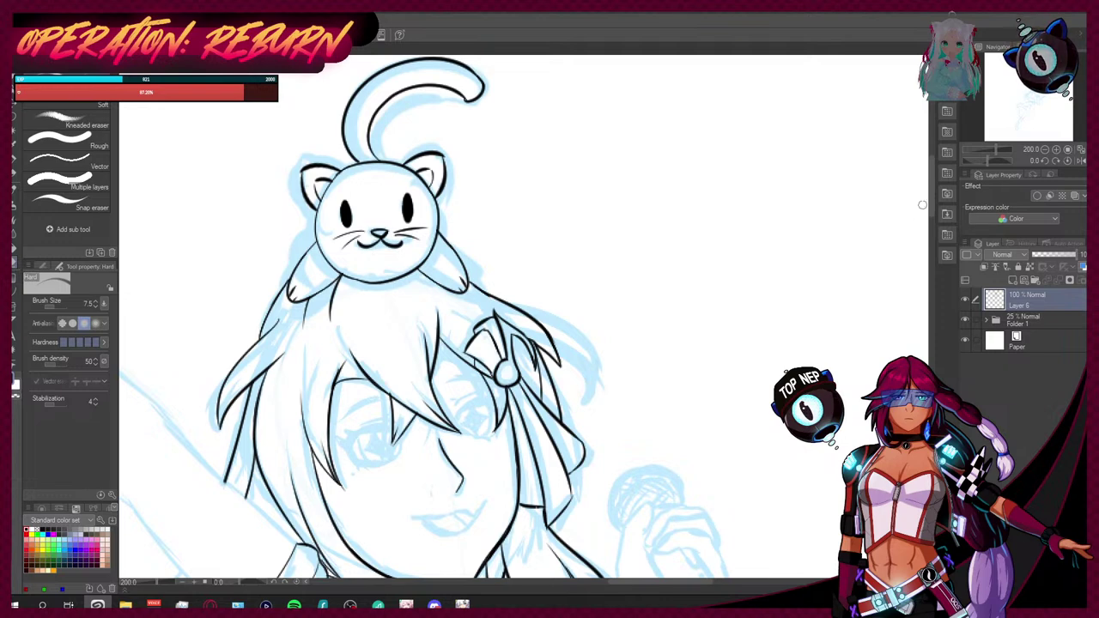
Step: Ink the hair tie around the gathered end of the back hair below the puffed sleeve
mouse_move(930, 206)
mouse_down()
mouse_move(929, 232)
mouse_move(927, 222)
mouse_up()
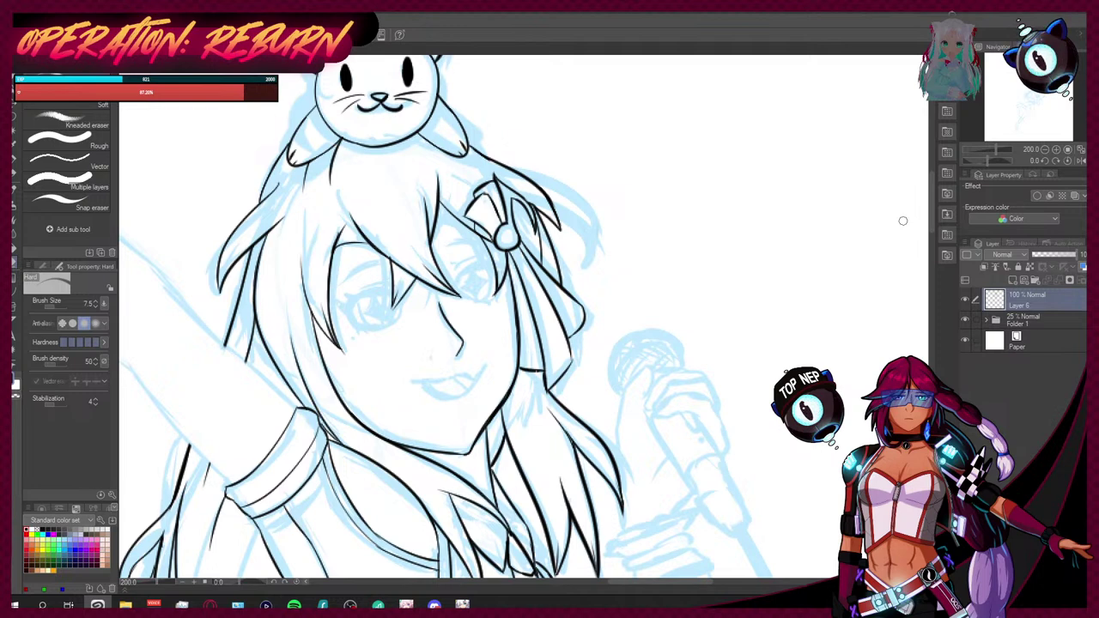
key(p)
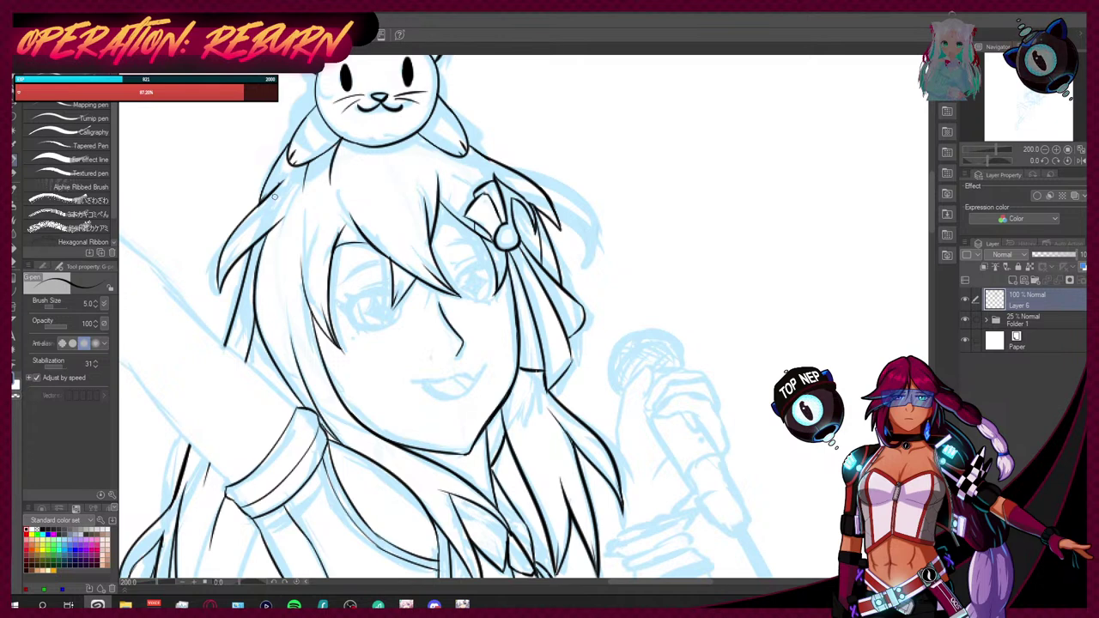
scroll(929, 225, up, 5)
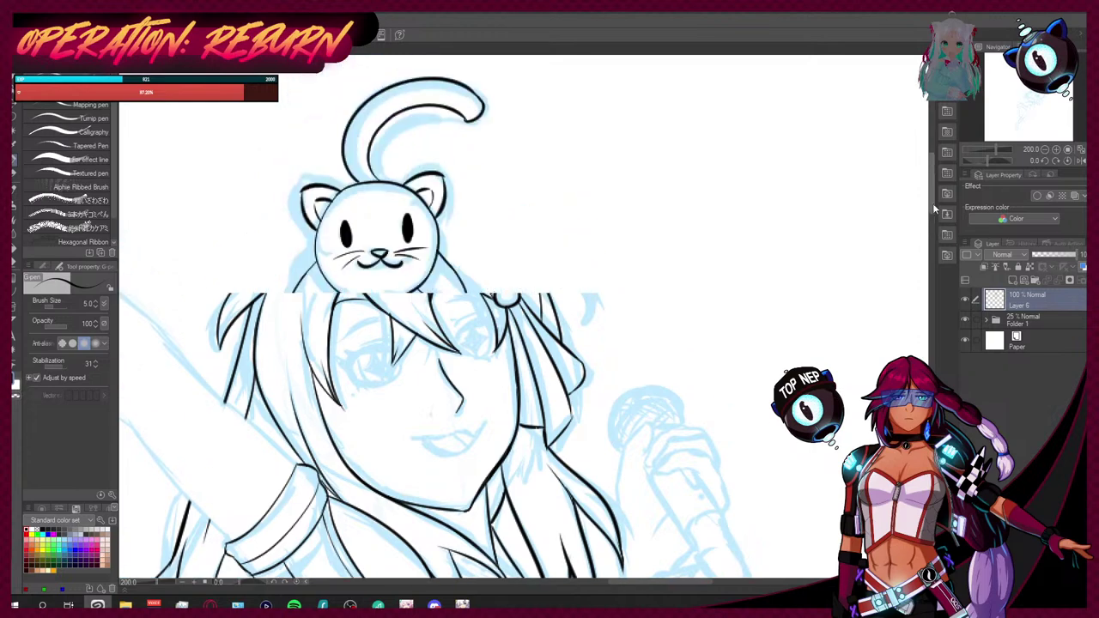
scroll(929, 226, down, 7)
scroll(929, 226, down, 6)
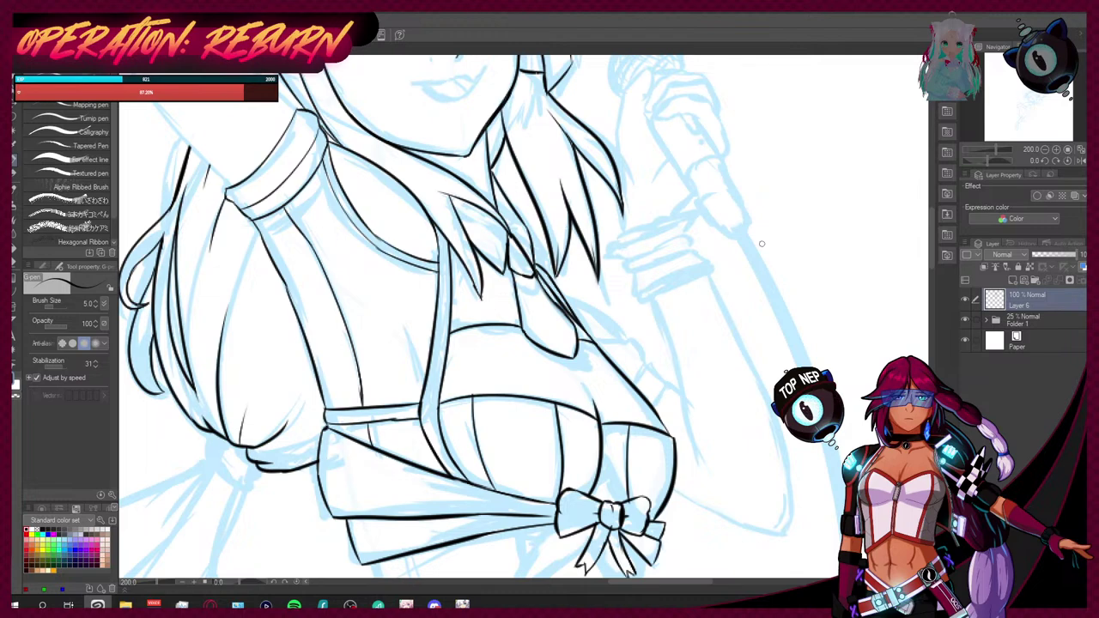
scroll(407, 248, down, 5)
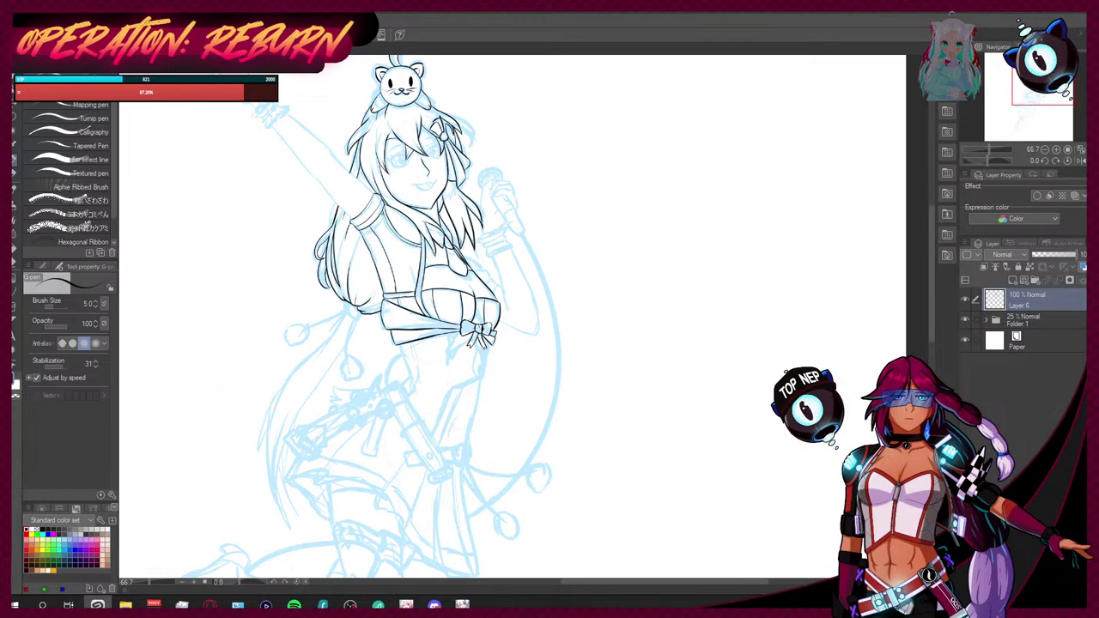
scroll(356, 258, up, 5)
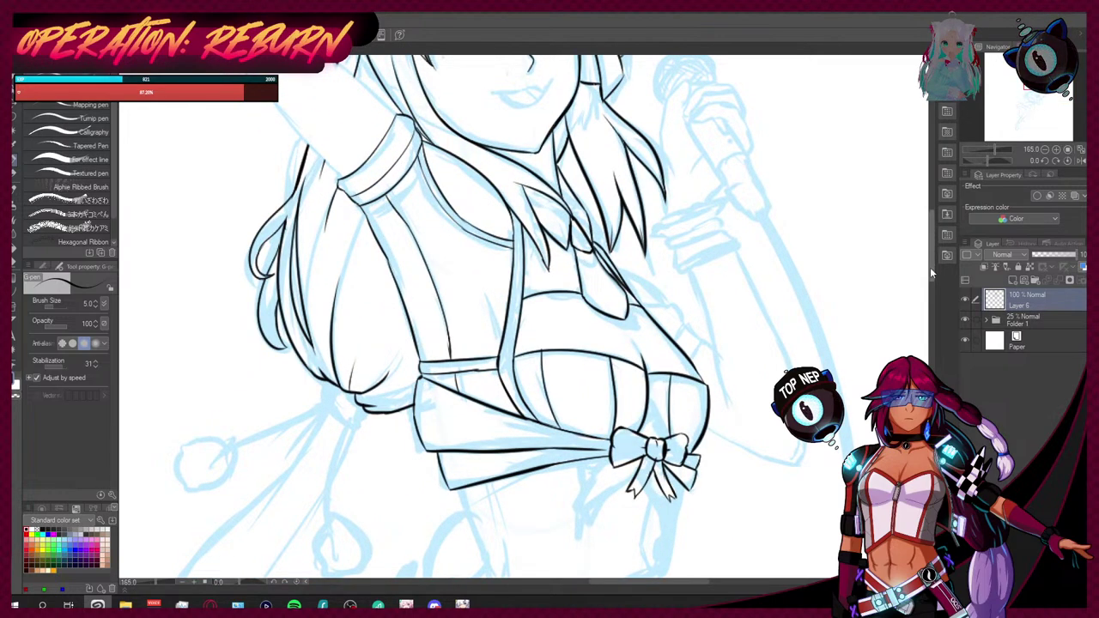
scroll(931, 266, down, 3)
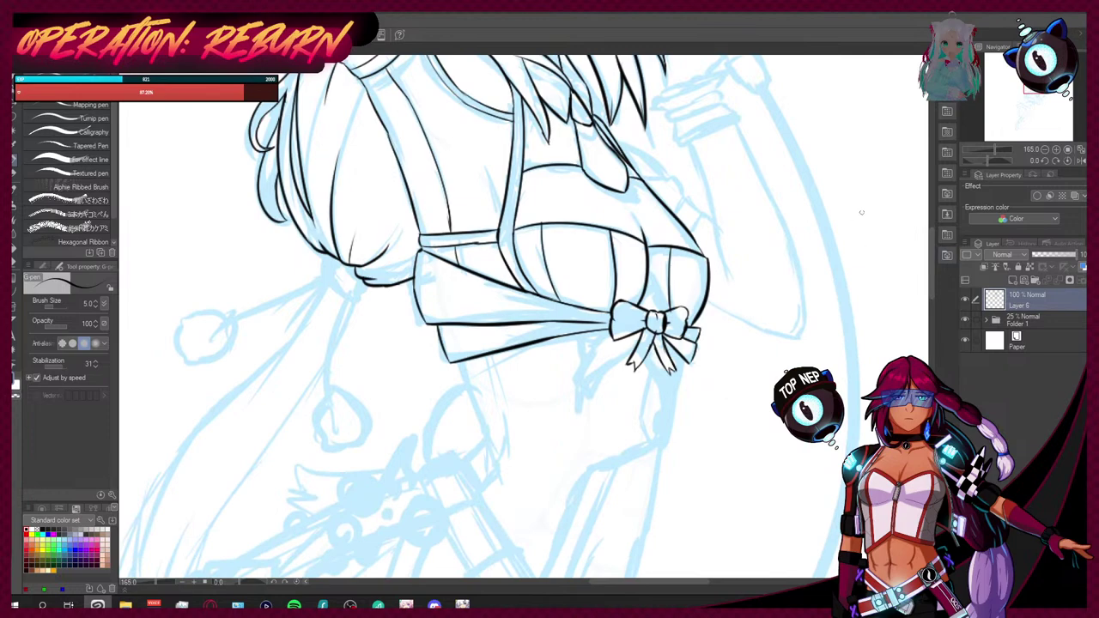
scroll(909, 253, up, 1)
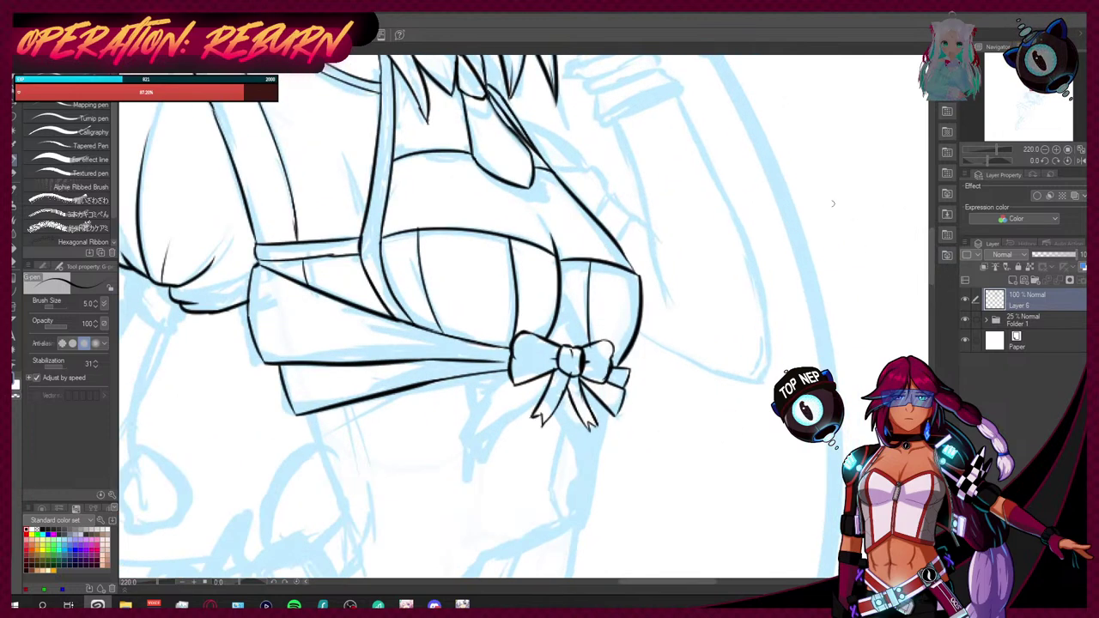
drag(657, 585, 614, 584)
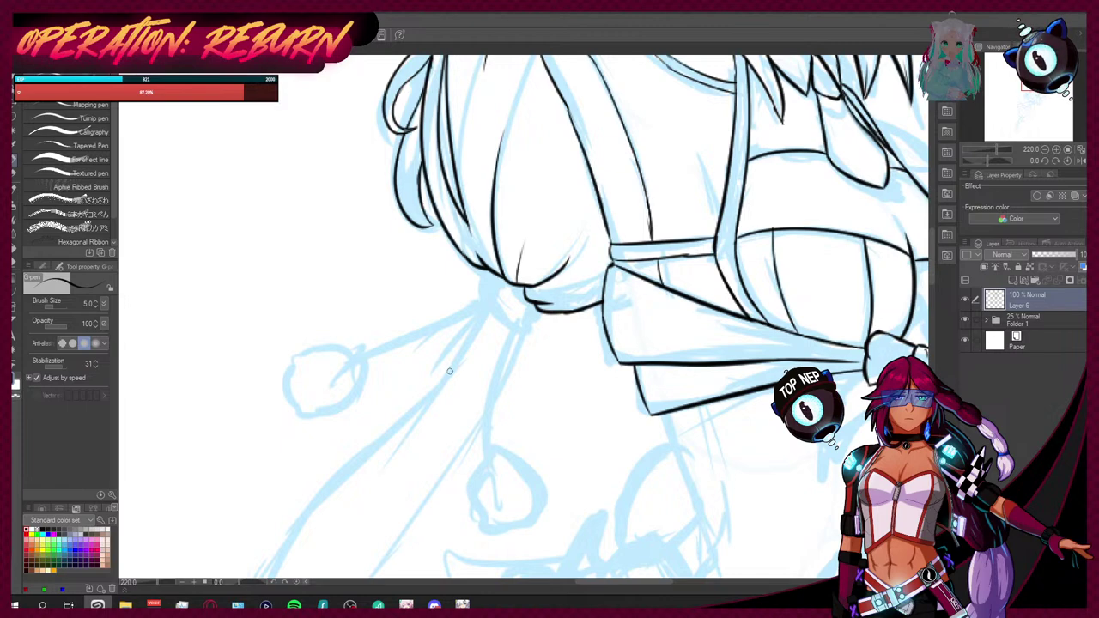
scroll(495, 320, up, 3)
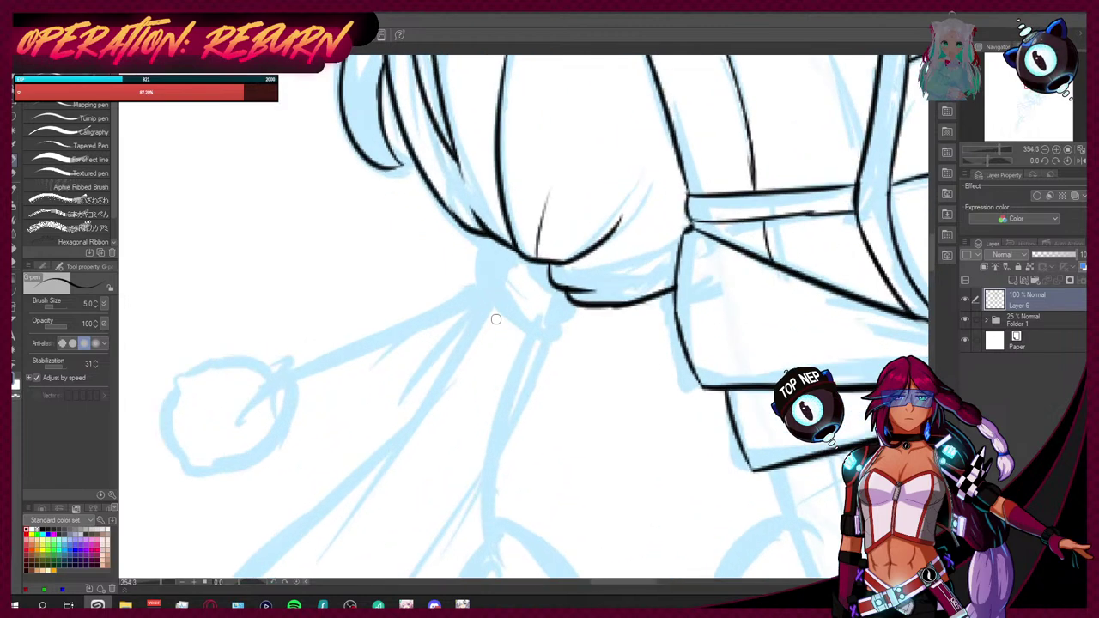
mouse_move(486, 239)
mouse_down()
mouse_move(481, 268)
mouse_move(530, 325)
mouse_move(557, 337)
mouse_move(580, 306)
mouse_up()
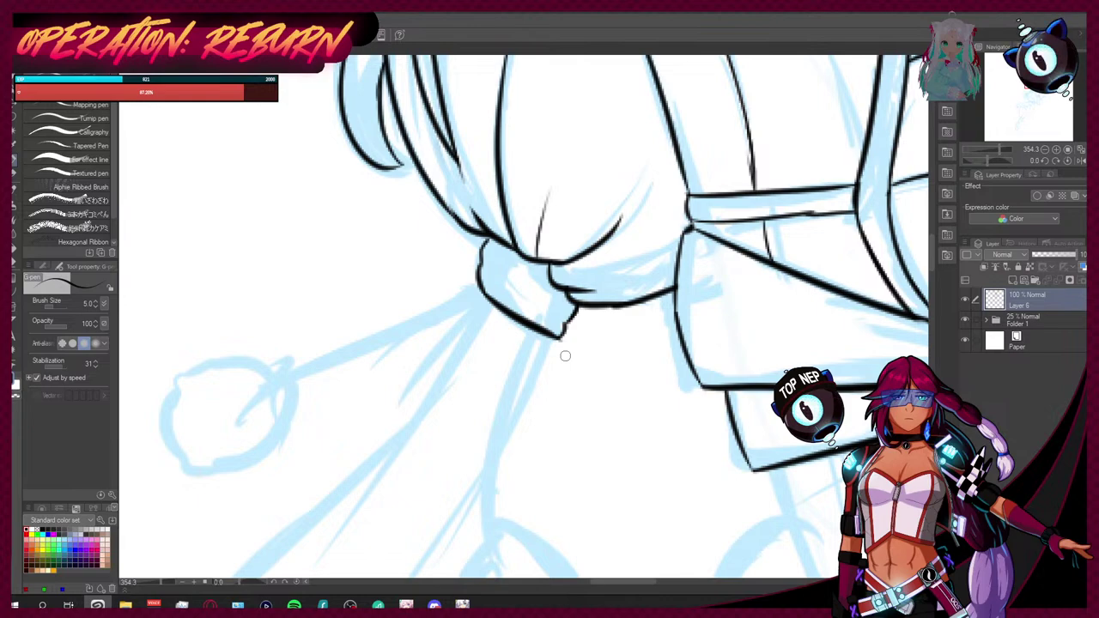
Step: Ink the long hair tail's outer contour from the hair tie down, with a forked outer tip and an inner strand line
scroll(550, 369, down, 4)
scroll(543, 379, down, 2)
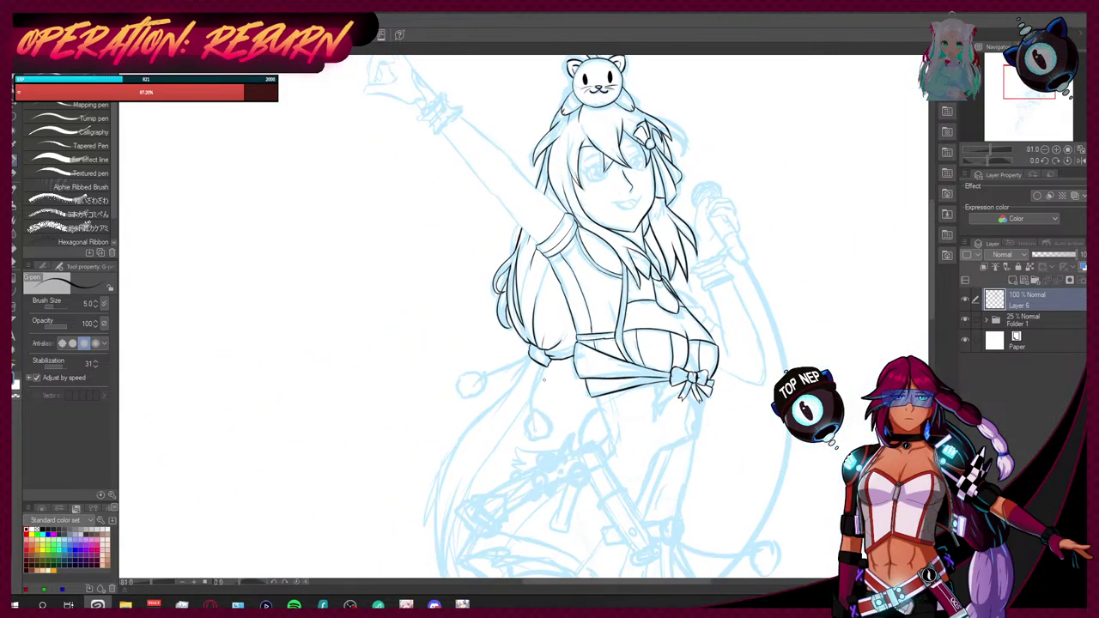
scroll(448, 409, up, 4)
scroll(508, 381, up, 4)
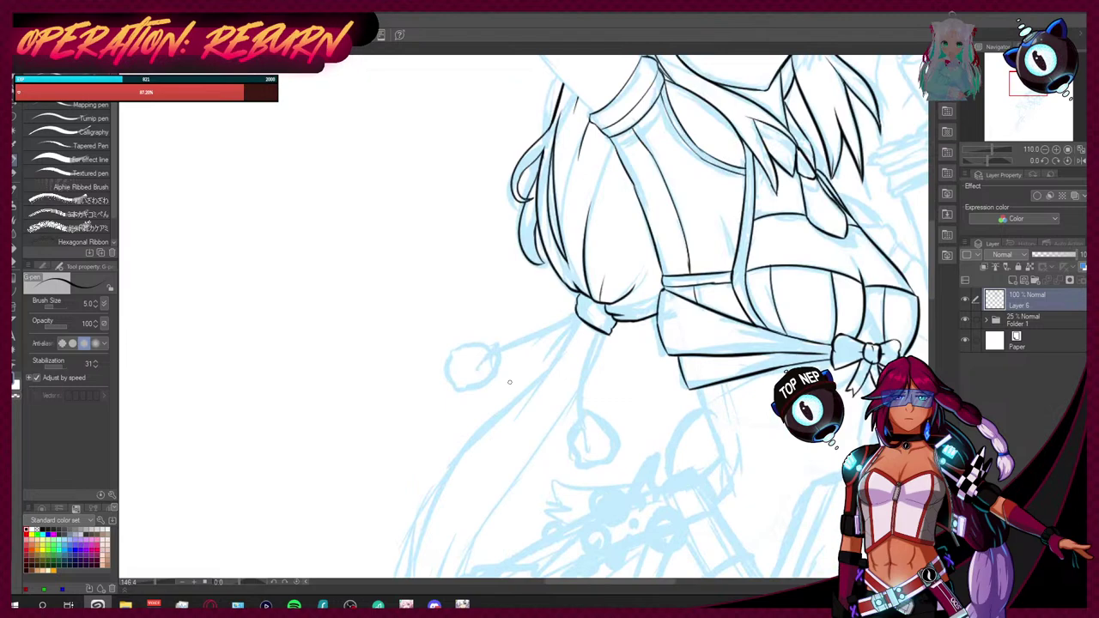
mouse_move(932, 270)
mouse_down()
mouse_move(930, 296)
mouse_move(949, 277)
mouse_up()
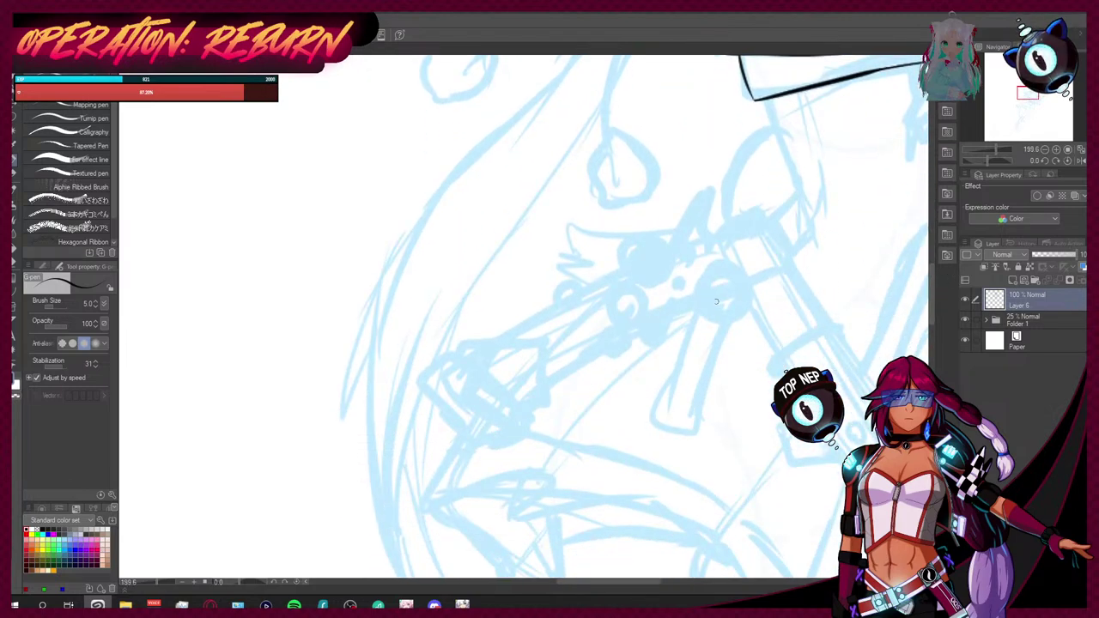
scroll(721, 303, down, 5)
scroll(763, 259, up, 3)
mouse_move(586, 155)
mouse_down()
mouse_move(478, 289)
mouse_move(441, 391)
mouse_up()
mouse_move(465, 331)
mouse_down()
mouse_move(449, 376)
mouse_move(487, 534)
mouse_up()
drag(500, 328, 464, 505)
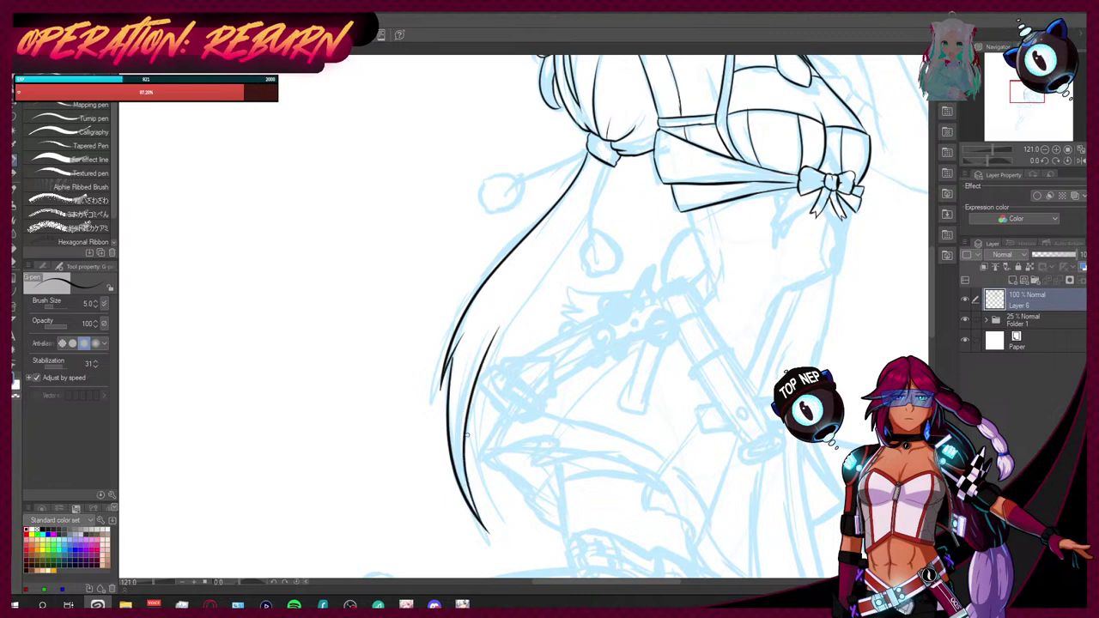
Step: Ink the hair tail's inner edge from the hair tie down past the belt's end, redoing the first attempt
drag(537, 282, 481, 406)
mouse_move(525, 298)
mouse_down()
mouse_move(611, 167)
mouse_move(512, 311)
mouse_up()
key(ctrl+z)
key(ctrl+z)
drag(611, 165, 513, 316)
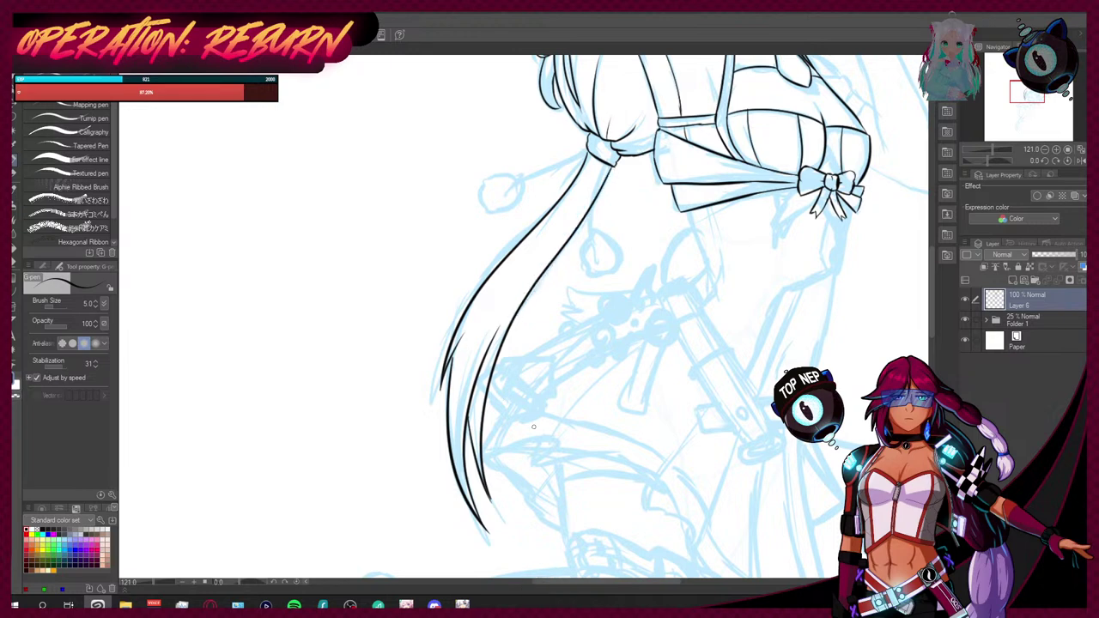
Step: Ink the split between the hair tail's lower tips and clean up the line ends at its outer fork
scroll(494, 463, up, 3)
drag(489, 497, 505, 526)
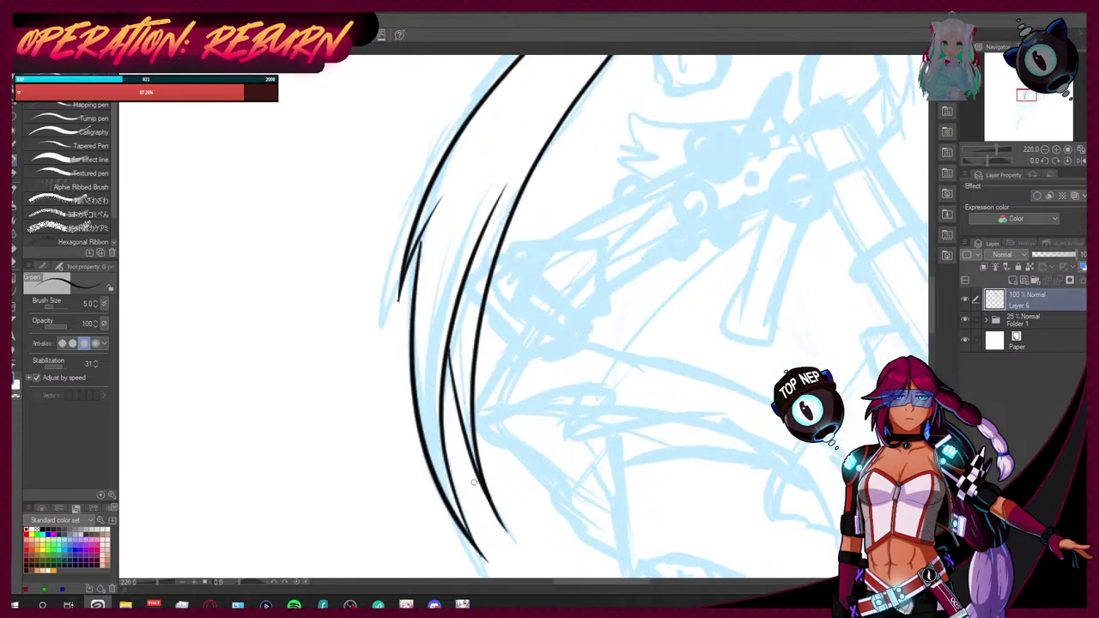
key(e)
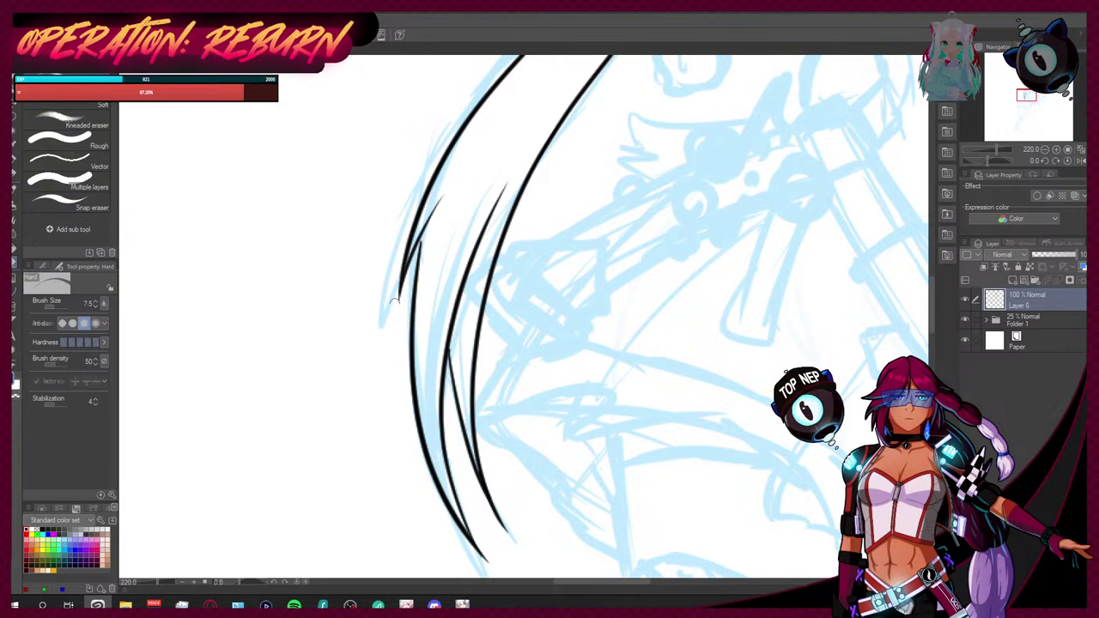
click(15, 162)
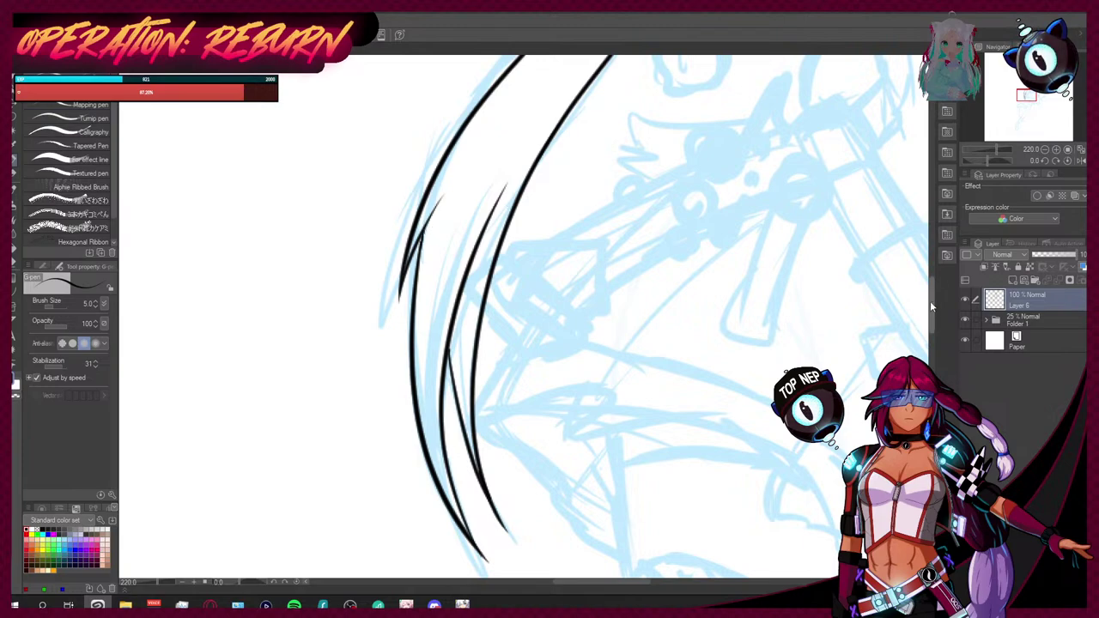
Step: Ink a thin inner strand line running down the upper hair tail from the hair tie
scroll(930, 316, down, 5)
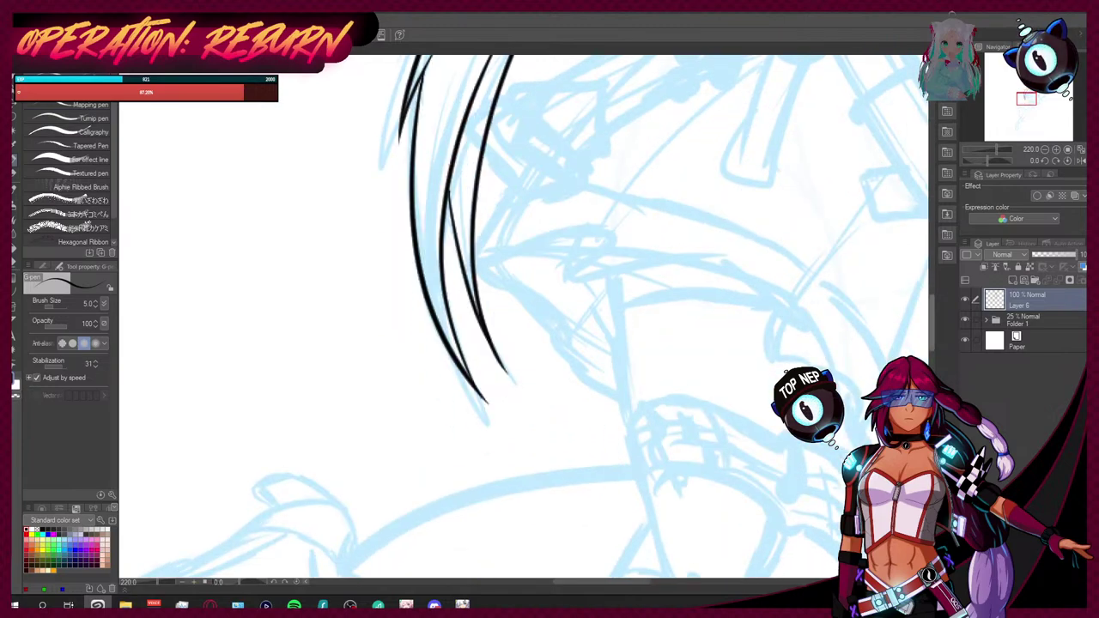
scroll(931, 300, up, 5)
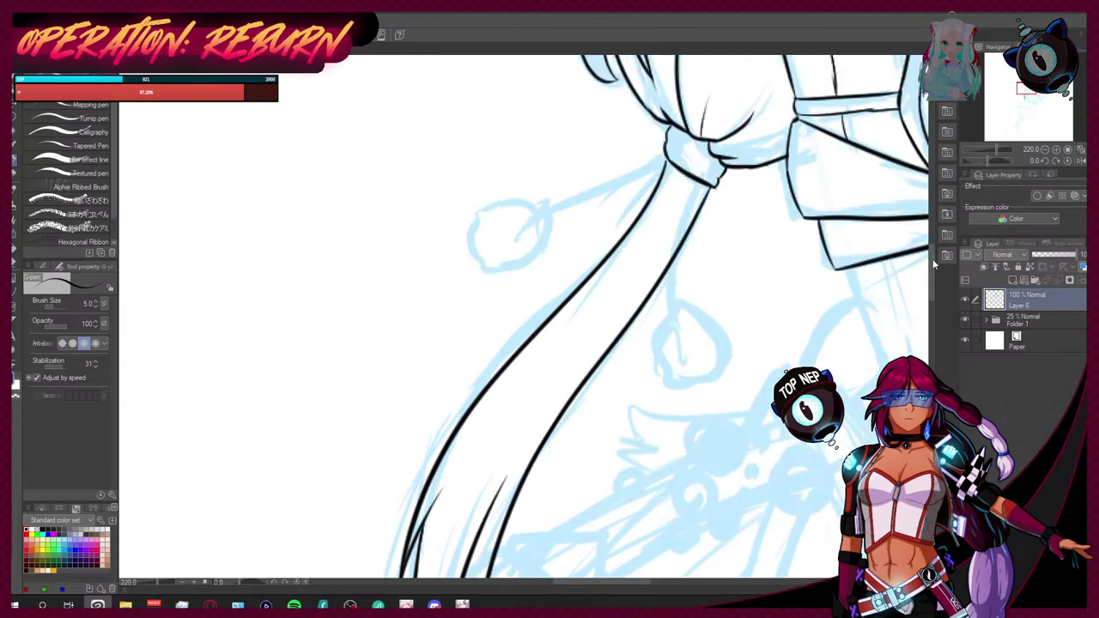
drag(667, 154, 652, 193)
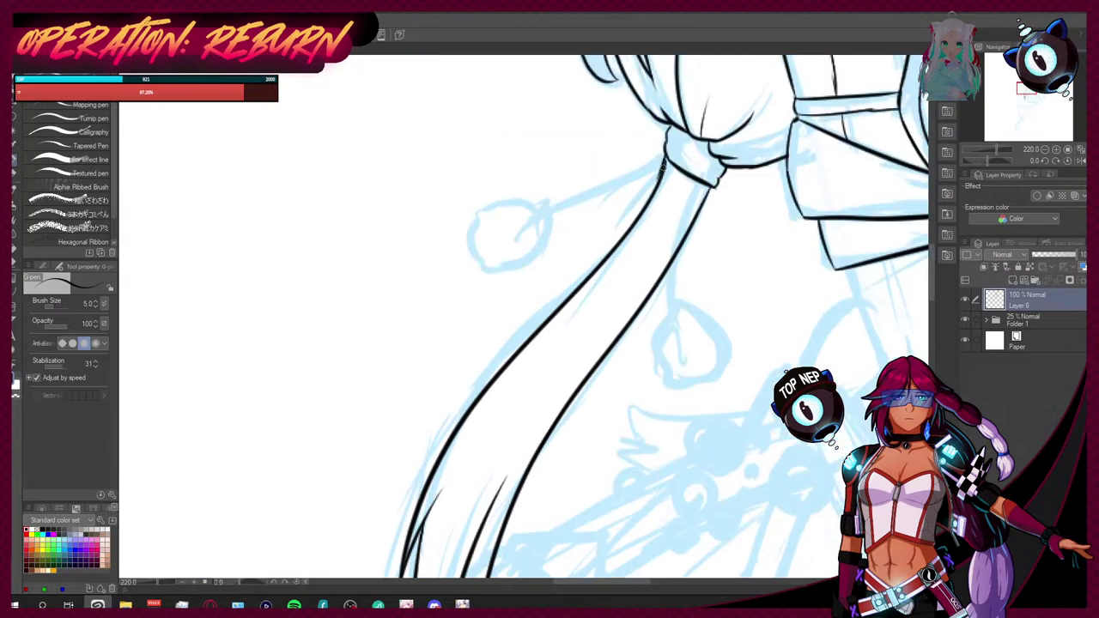
key(ctrl+z)
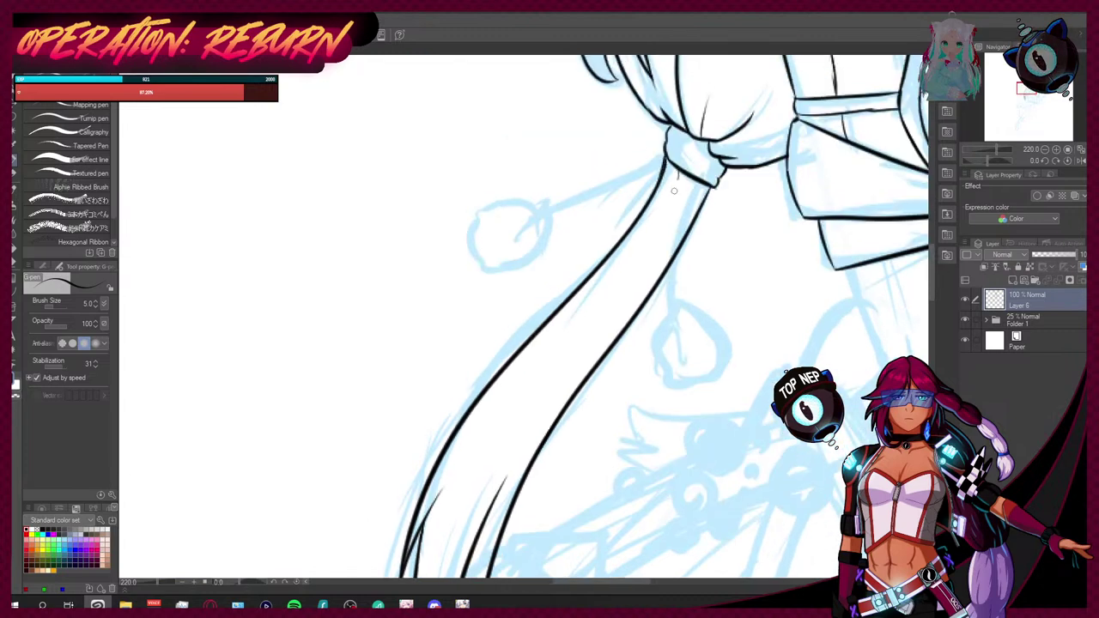
key(ctrl+z)
drag(688, 176, 534, 392)
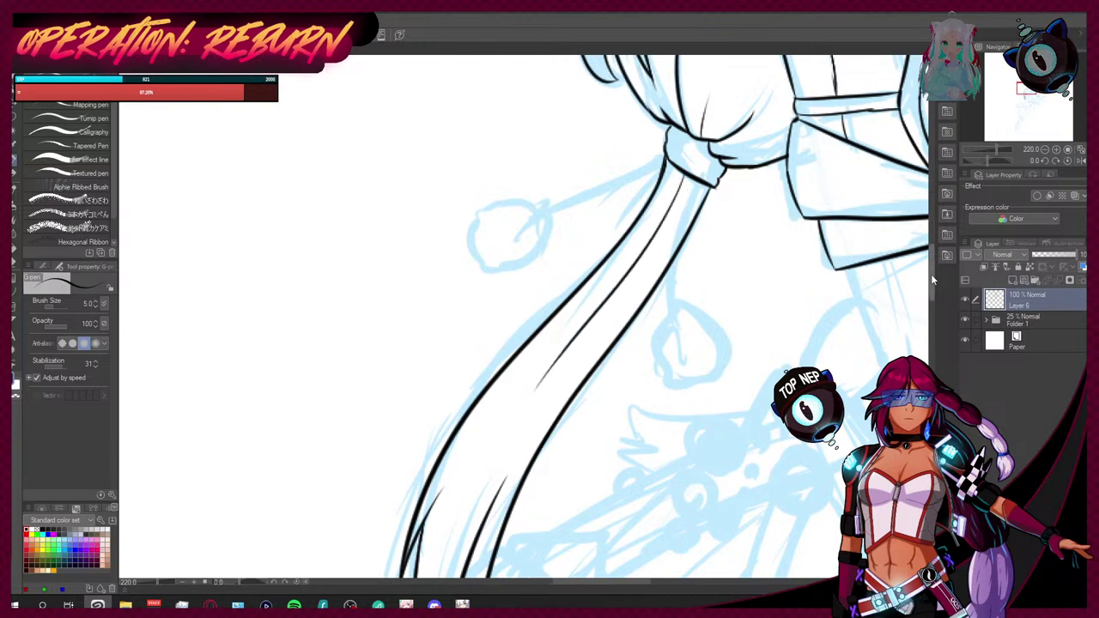
Step: Erase the hair tail's outer contour where it runs into the hair tie
scroll(930, 274, down, 1)
scroll(932, 278, up, 2)
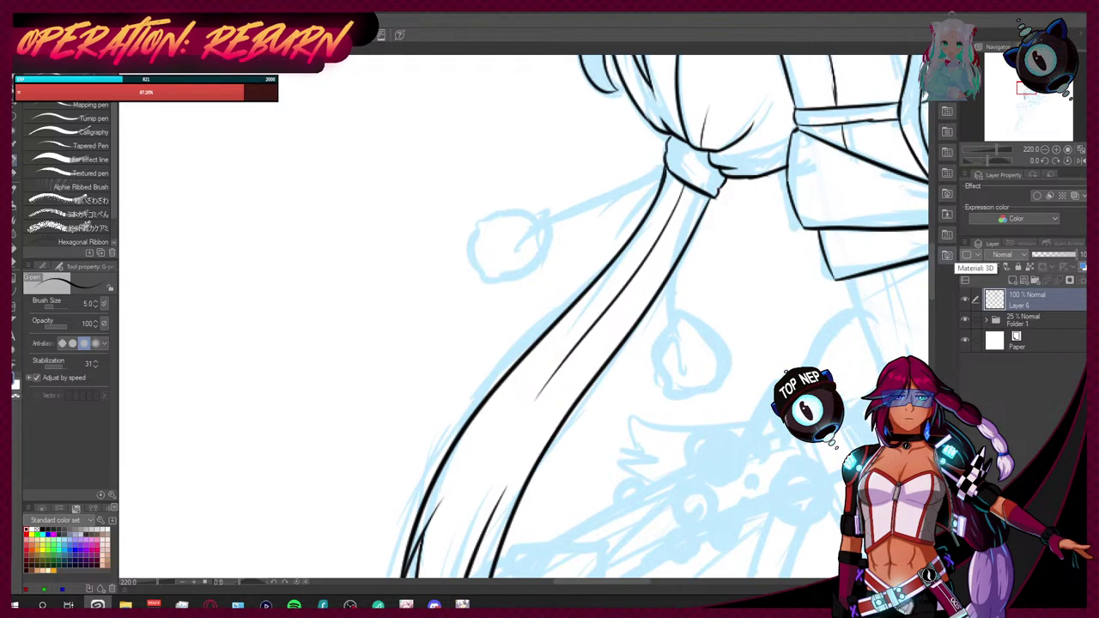
scroll(685, 192, up, 2)
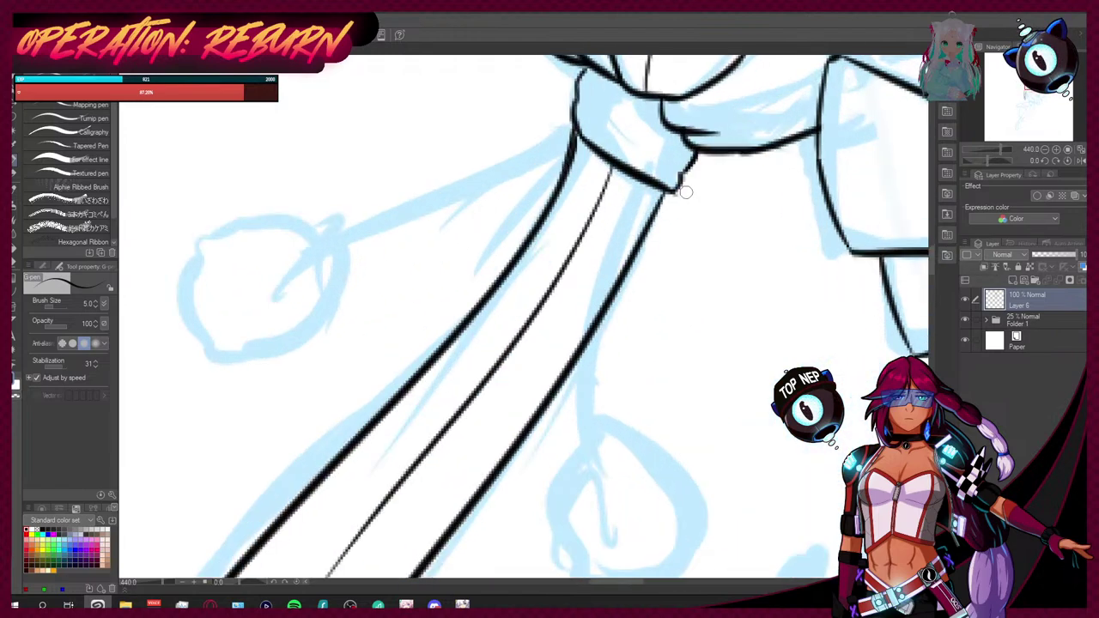
click(14, 262)
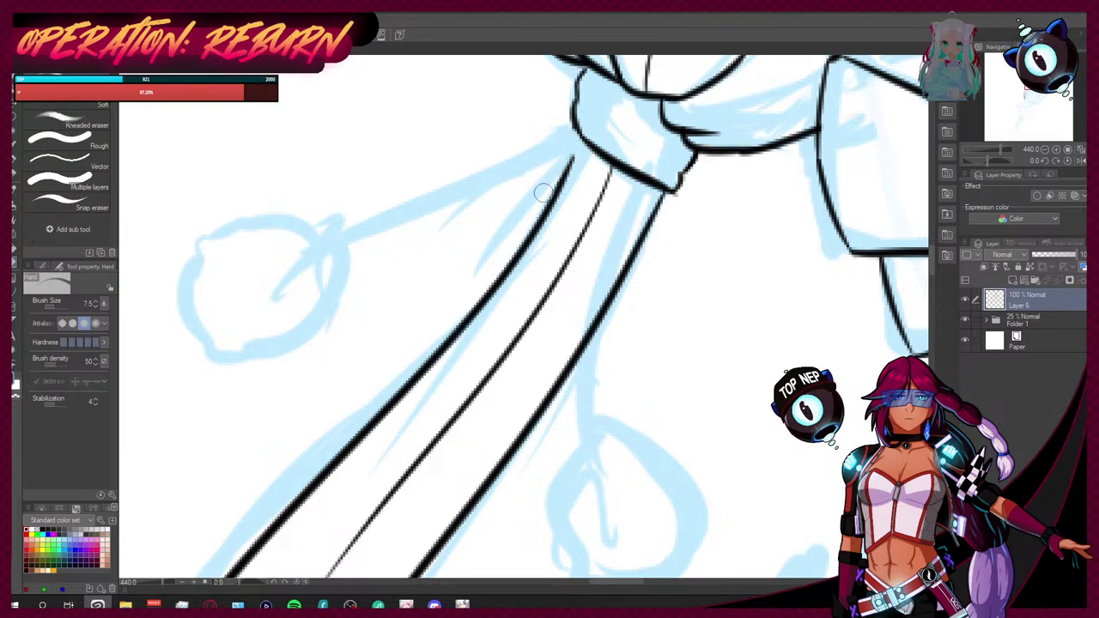
key(p)
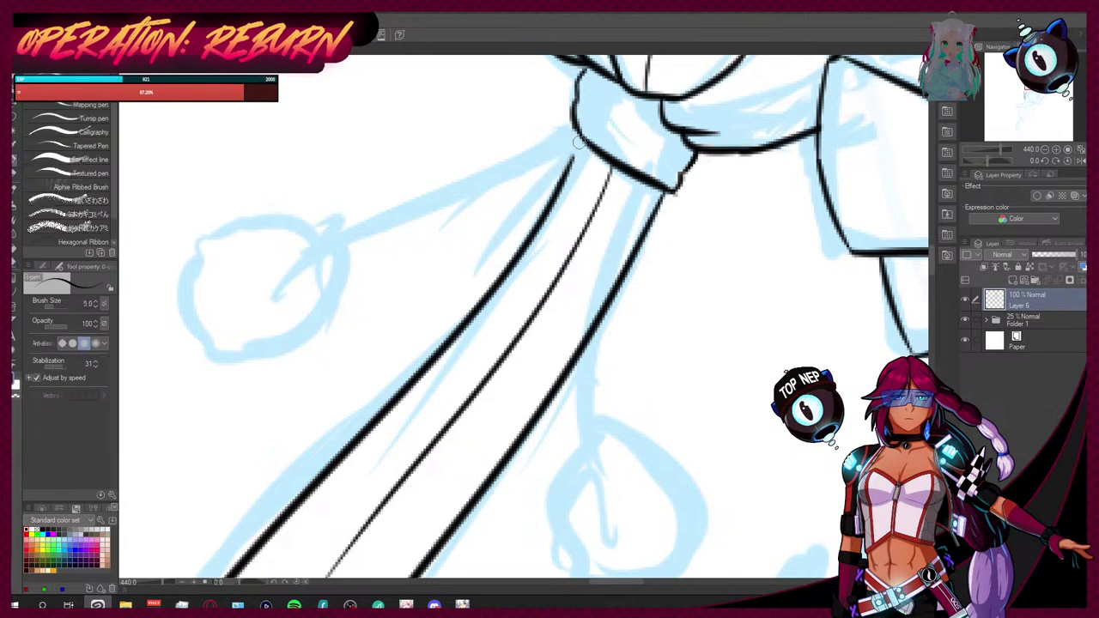
scroll(557, 193, down, 6)
scroll(567, 369, down, 2)
scroll(599, 247, up, 3)
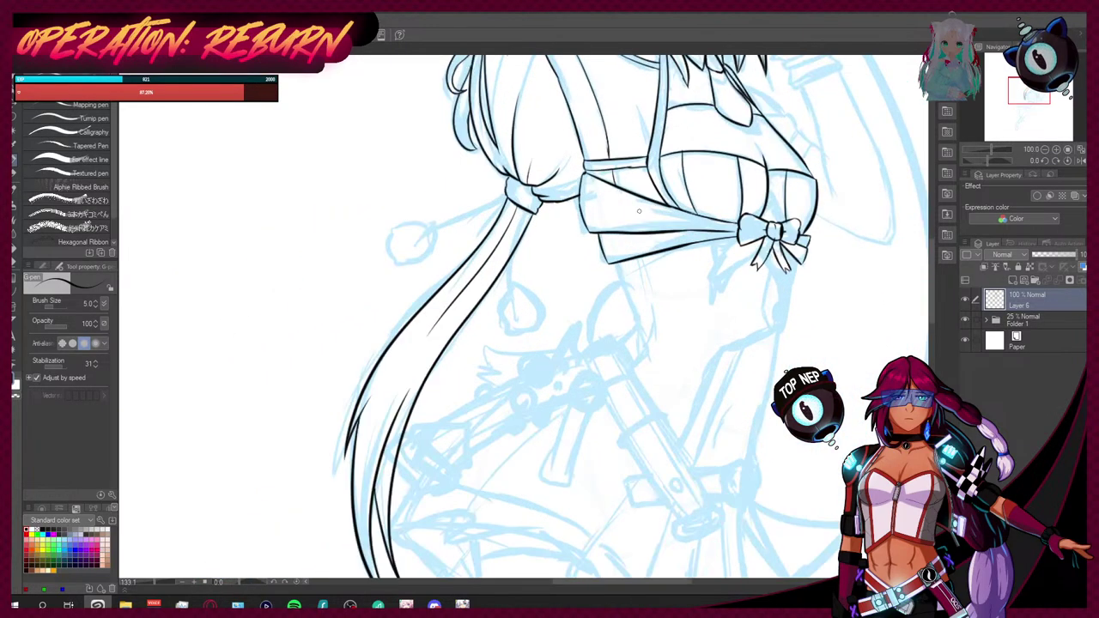
mouse_move(423, 281)
mouse_down()
mouse_move(474, 199)
mouse_move(436, 270)
mouse_up()
key(ctrl+z)
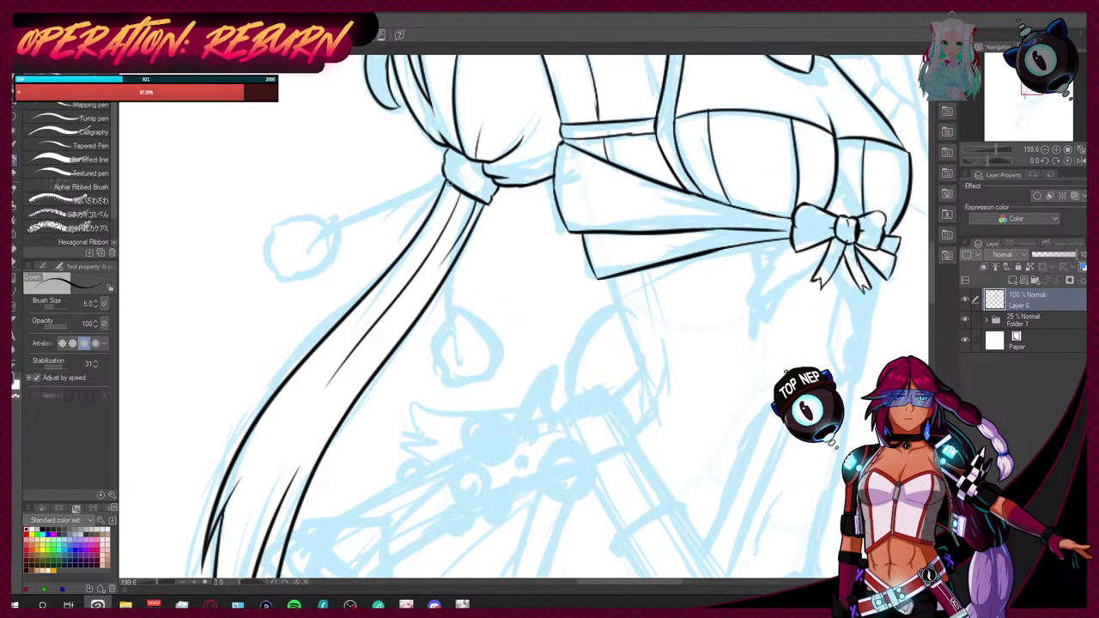
drag(449, 180, 438, 199)
key(ctrl+z)
mouse_move(438, 178)
mouse_down()
mouse_move(334, 239)
mouse_move(270, 254)
mouse_move(337, 227)
mouse_move(317, 221)
mouse_move(335, 239)
mouse_move(326, 226)
mouse_up()
key(ctrl+z)
key(ctrl+z)
key(ctrl+z)
Step: Ink the two round baubles of the hair tie, one on each side of the hair tail
mouse_move(285, 271)
mouse_down()
mouse_move(332, 245)
mouse_move(320, 222)
mouse_up()
key(ctrl+z)
drag(297, 272, 304, 267)
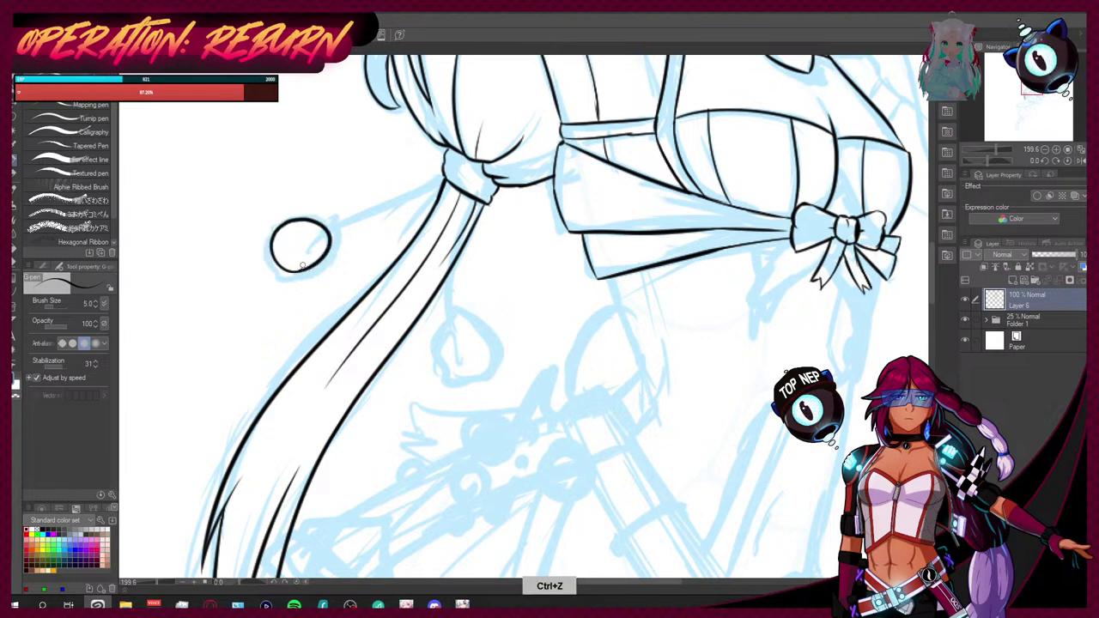
mouse_move(451, 371)
mouse_down()
mouse_move(495, 351)
mouse_move(457, 364)
mouse_move(487, 333)
mouse_move(458, 374)
mouse_up()
key(ctrl+z)
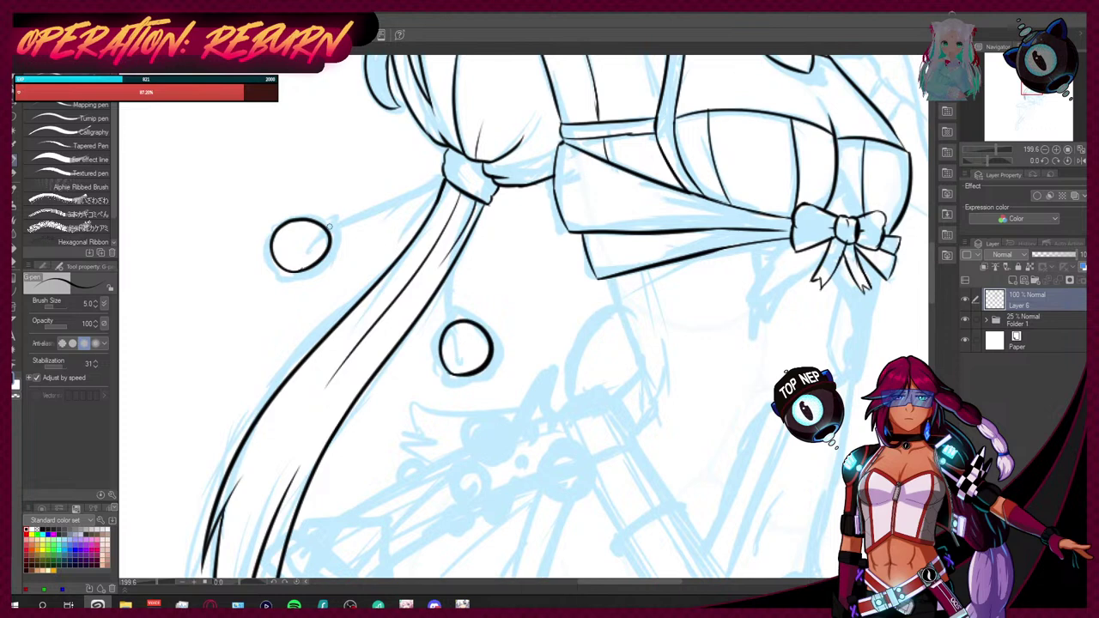
Step: Ink the curved cords that connect the two round baubles to the hair tie
mouse_move(331, 230)
mouse_down()
mouse_move(448, 176)
mouse_move(469, 254)
mouse_move(462, 328)
mouse_up()
key(ctrl+z)
drag(460, 253, 454, 323)
drag(465, 245, 457, 283)
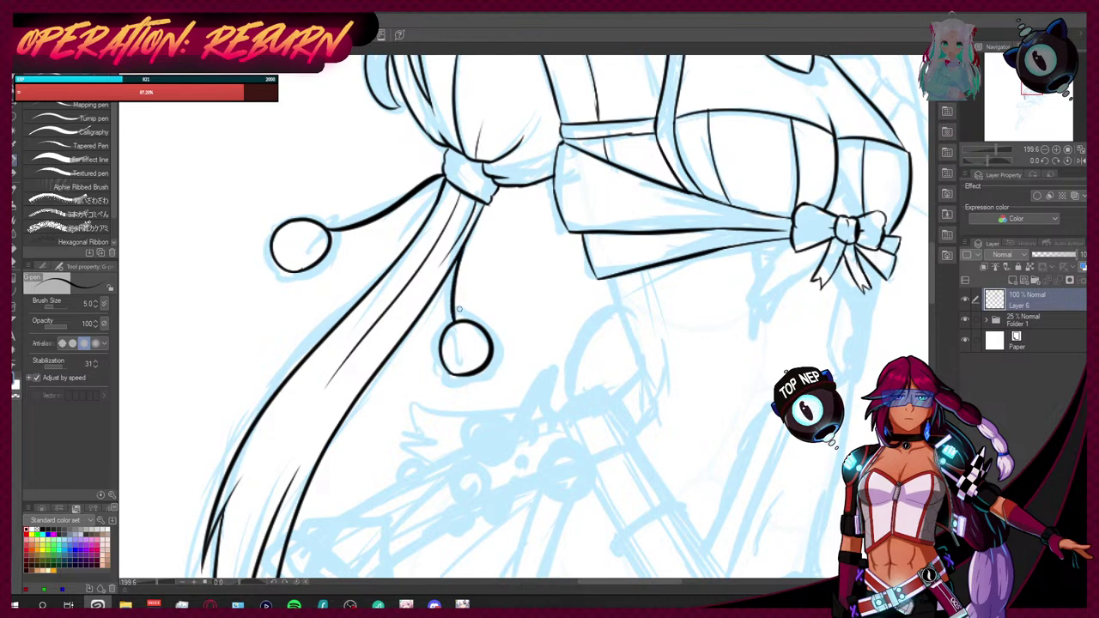
scroll(472, 300, down, 8)
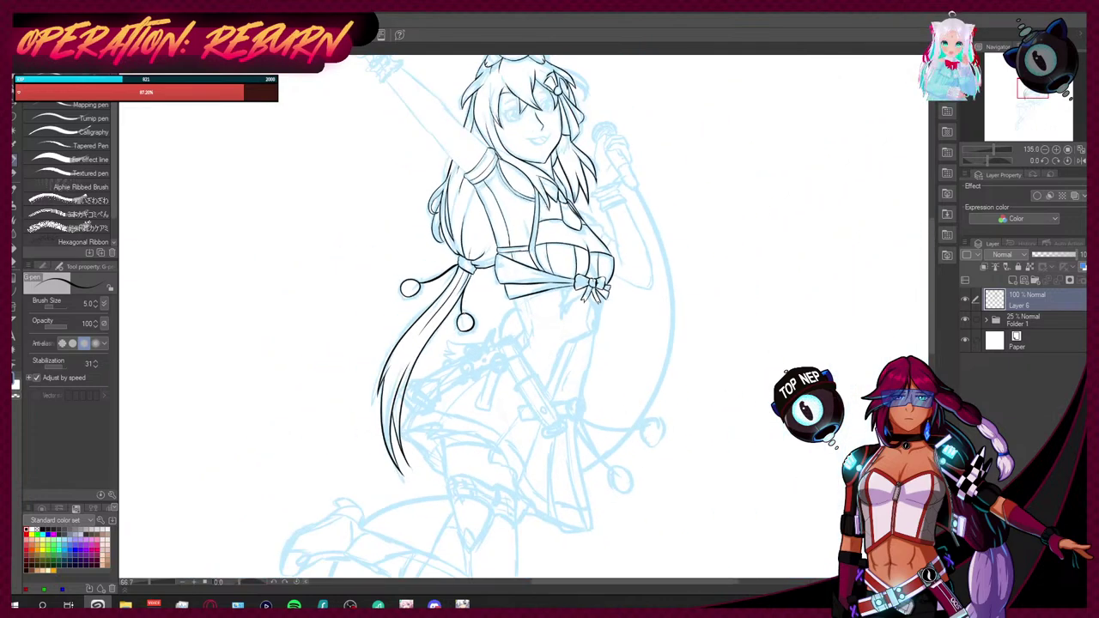
scroll(455, 275, up, 8)
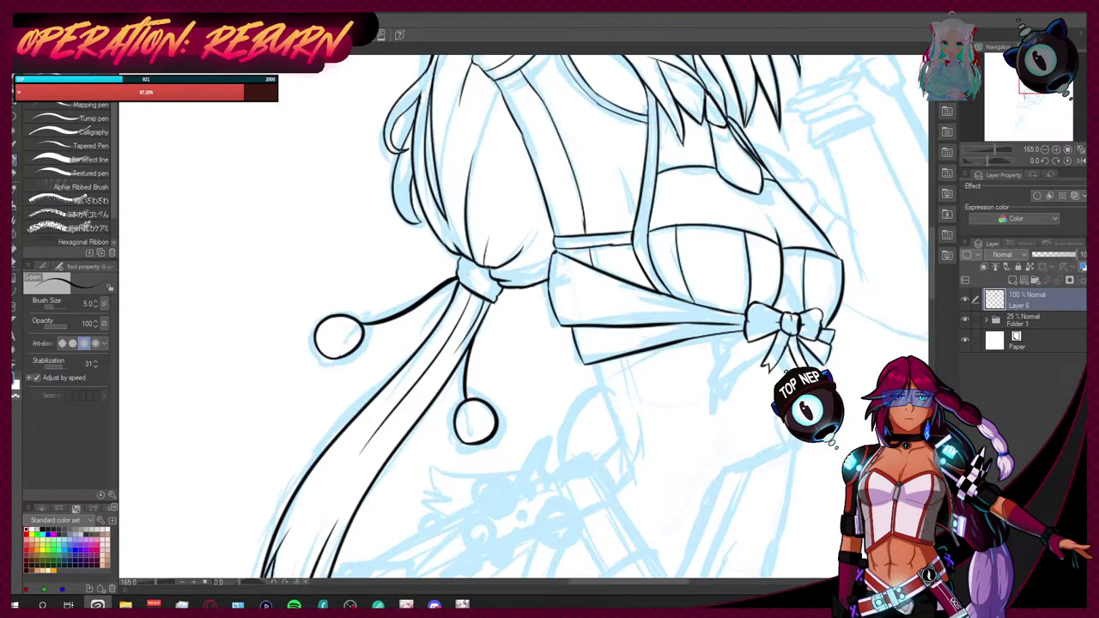
scroll(512, 329, down, 9)
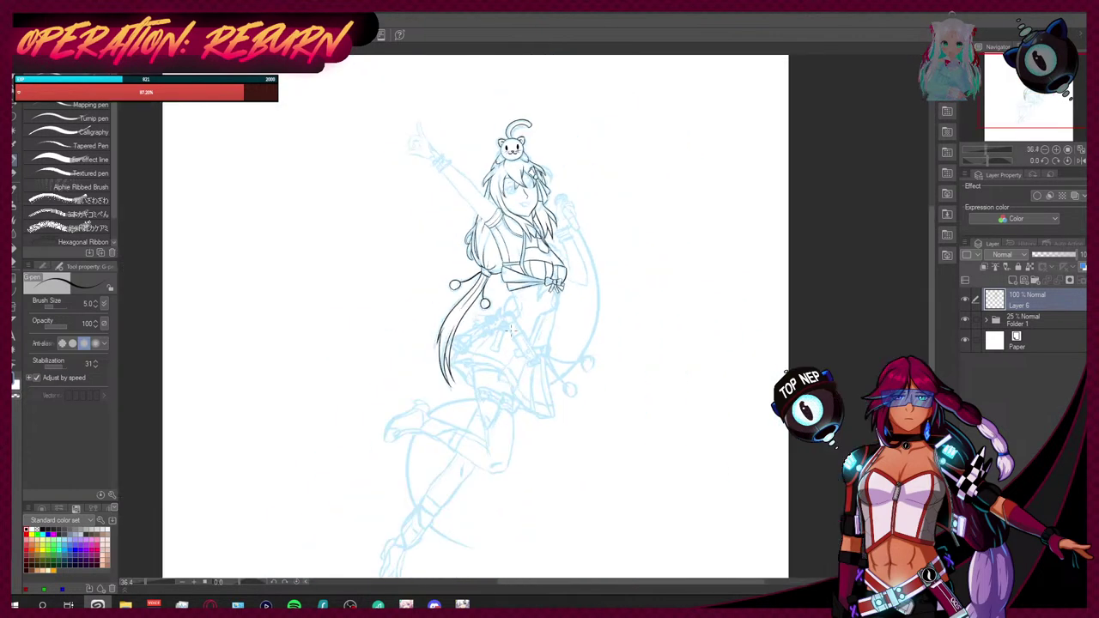
scroll(515, 318, up, 3)
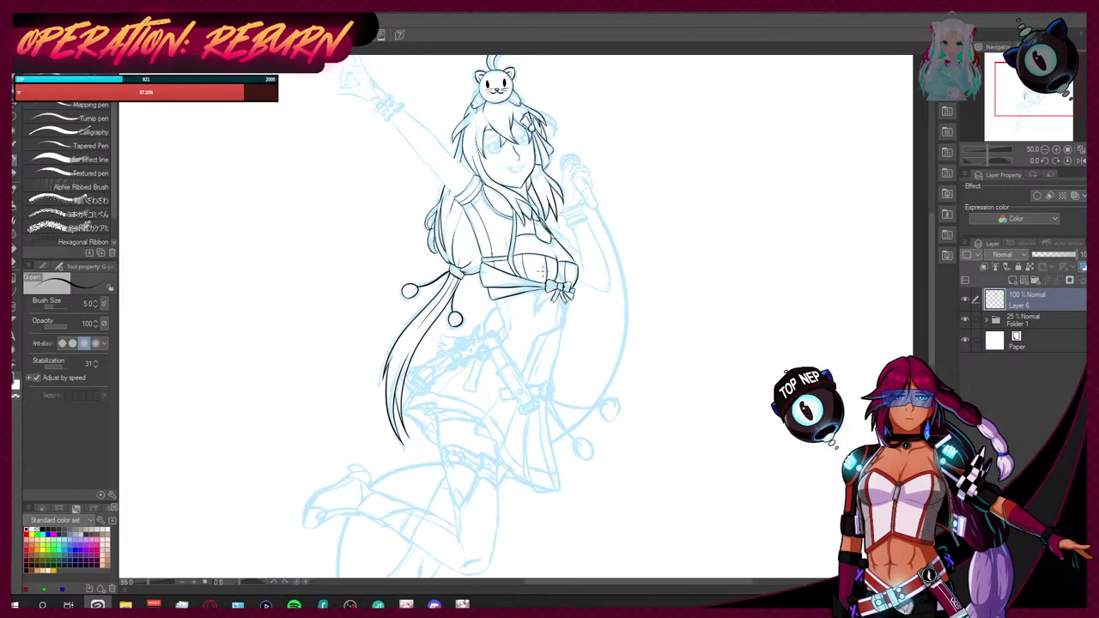
key(alt+f)
key(Escape)
scroll(510, 312, up, 1)
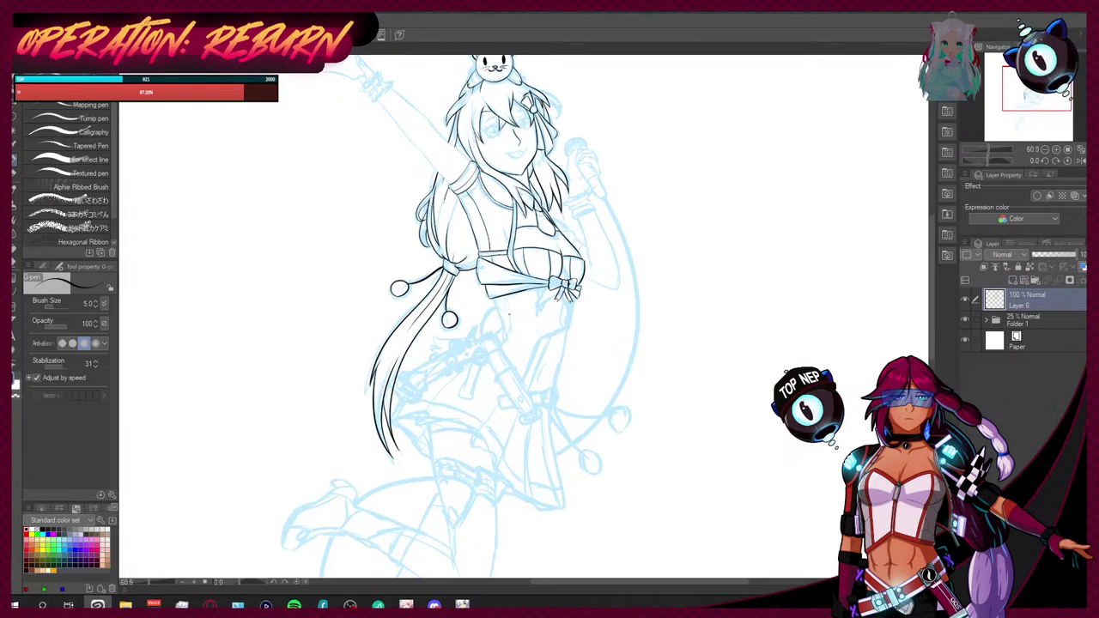
Step: Ink the waist contours below the sash and bow, including the back edge and the angled front edge of the bodice
scroll(558, 326, up, 5)
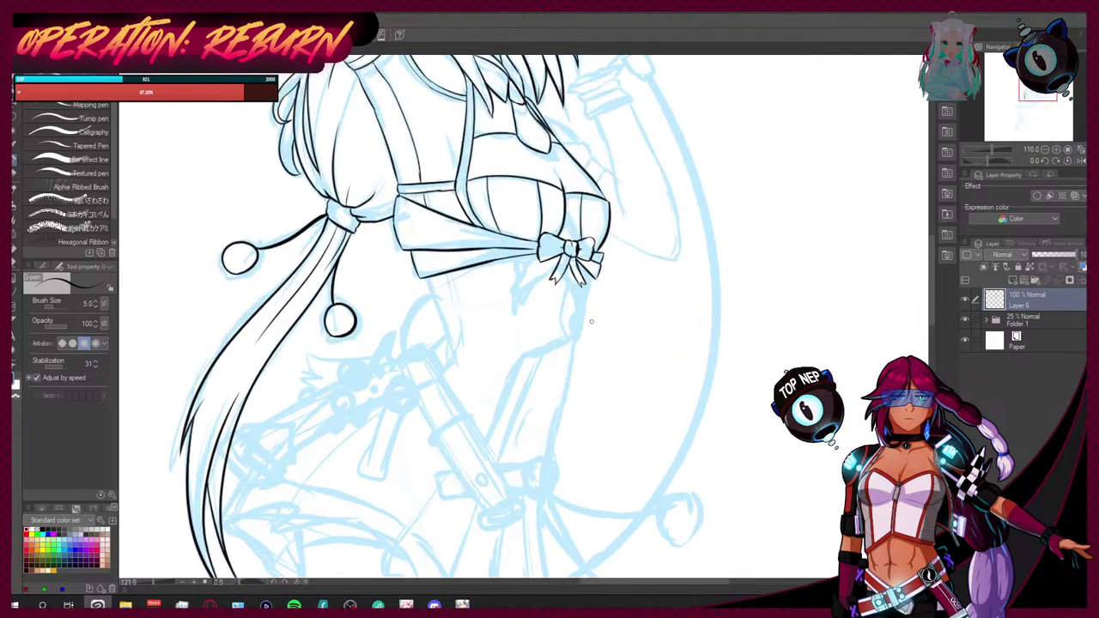
scroll(590, 321, up, 2)
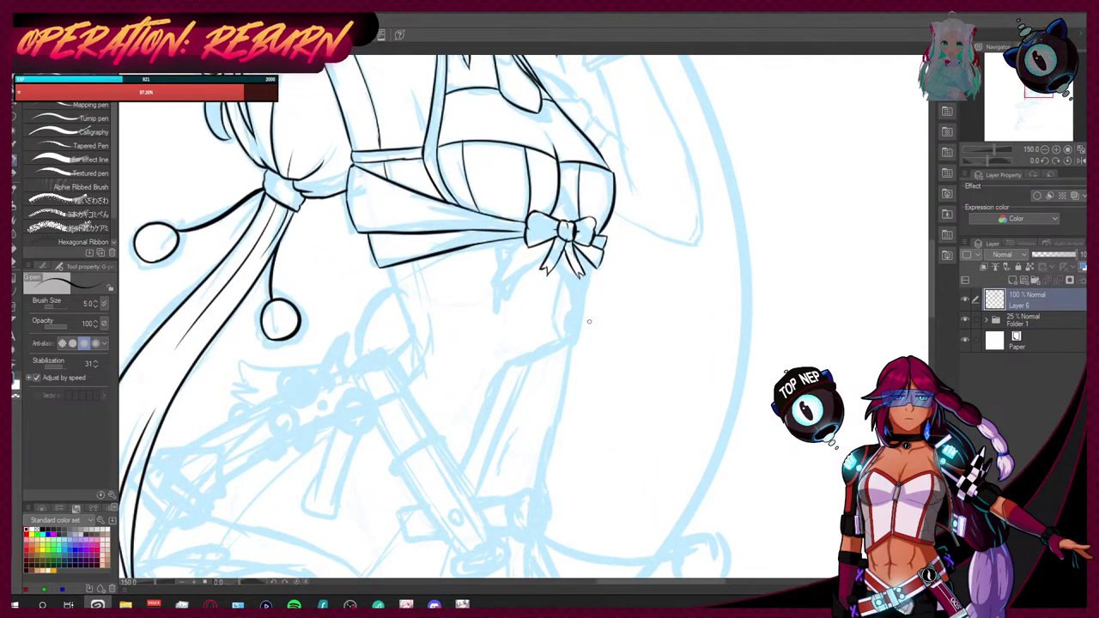
mouse_move(387, 267)
mouse_down()
mouse_move(423, 353)
mouse_move(392, 357)
mouse_up()
mouse_move(591, 264)
mouse_down()
mouse_move(579, 337)
mouse_move(510, 367)
mouse_move(462, 476)
mouse_up()
drag(507, 375, 534, 361)
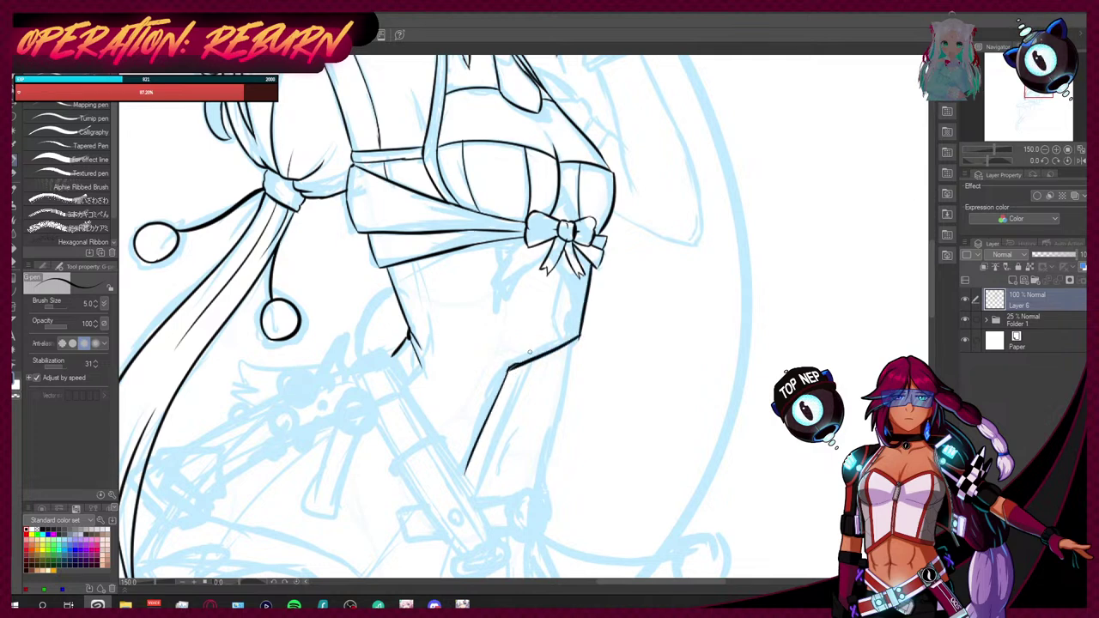
key(ctrl+z)
key(ctrl+z)
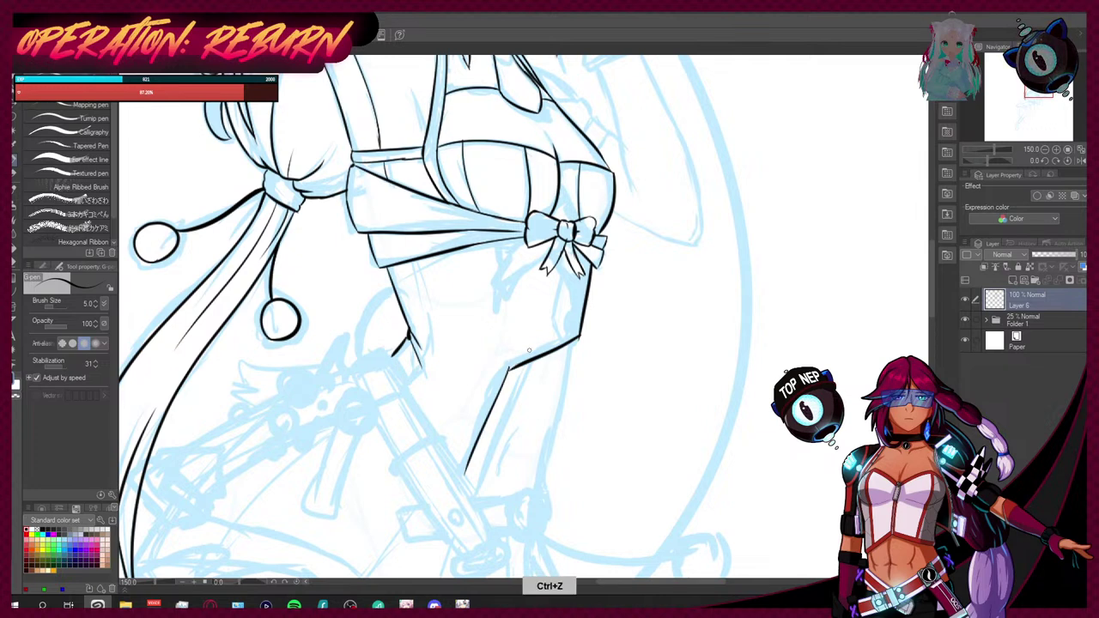
Step: Redraw the long diagonal line running down from the bodice's front corner toward the belt
drag(509, 371, 455, 481)
key(ctrl+z)
drag(510, 371, 468, 470)
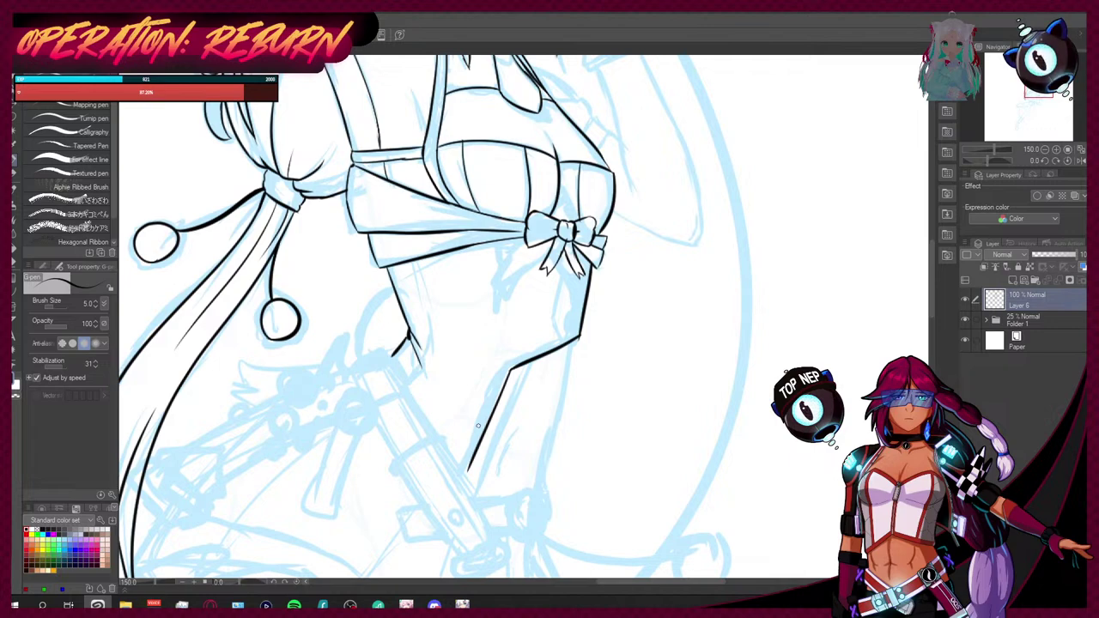
Step: Switch to the coloured character lineup canvas and examine the outfit designs
key(ctrl+Tab)
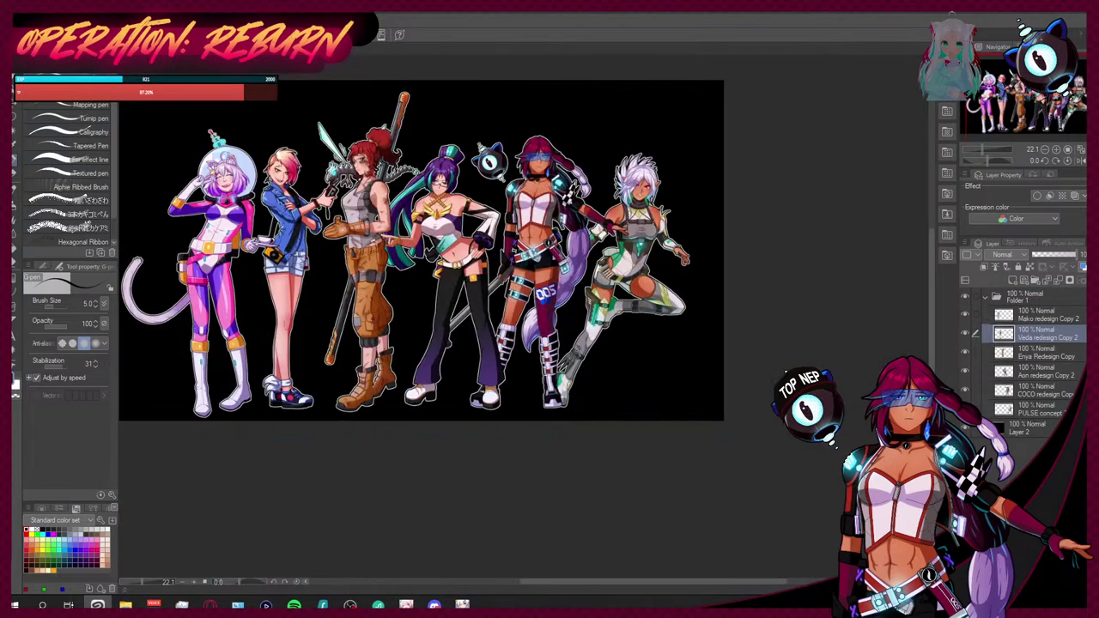
scroll(577, 185, up, 4)
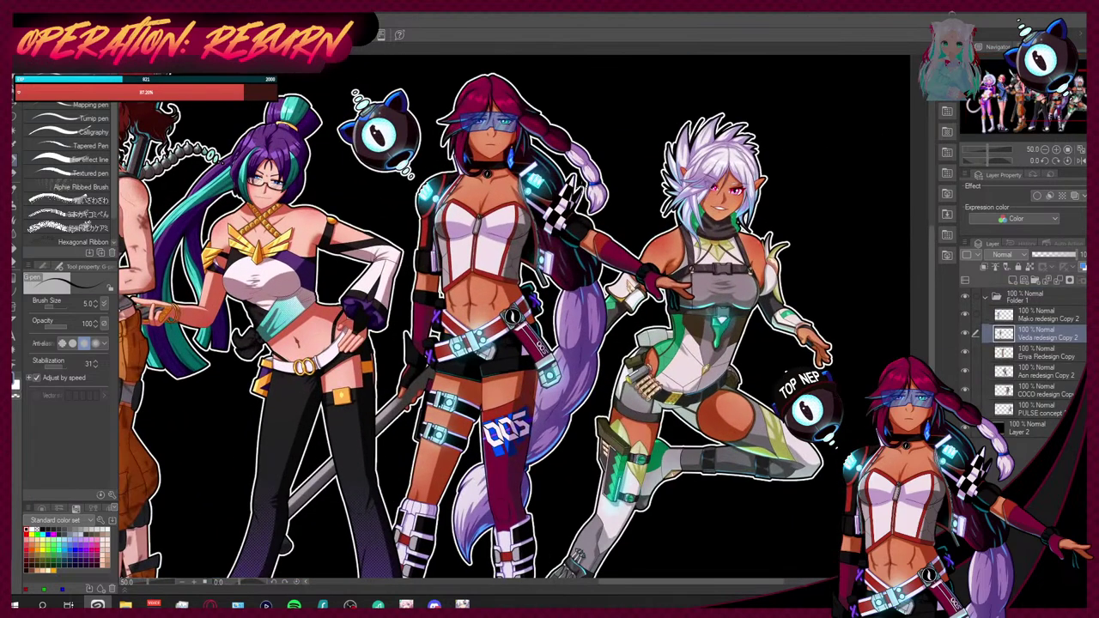
scroll(558, 381, down, 2)
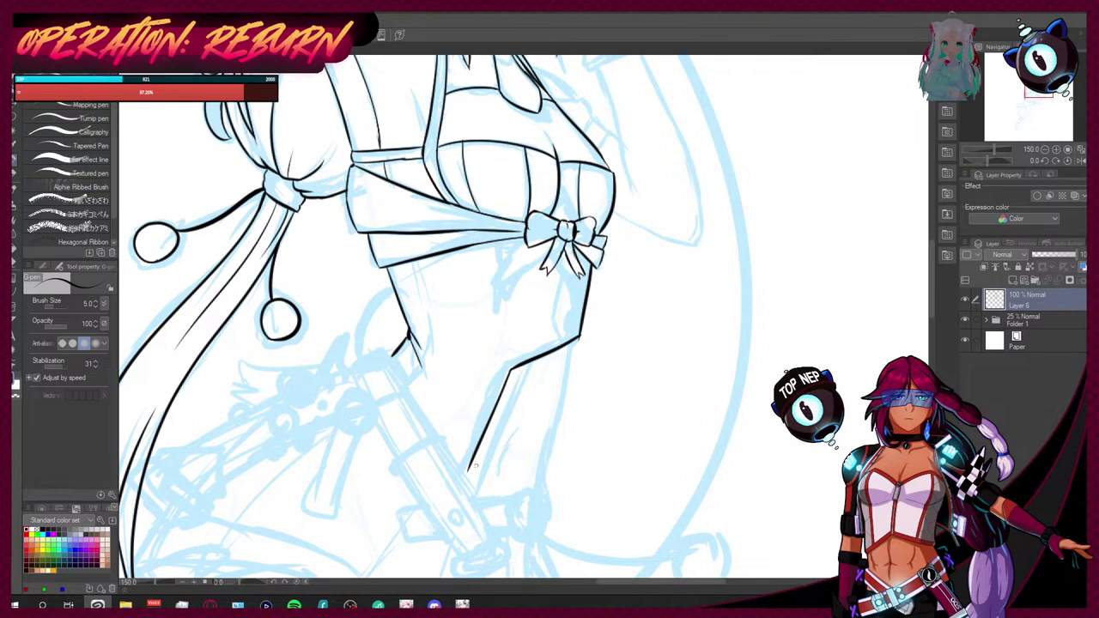
Step: Extend the diagonal front line to the belt and ink the side seam with crossed lacing at the back of the waist
drag(461, 482, 473, 453)
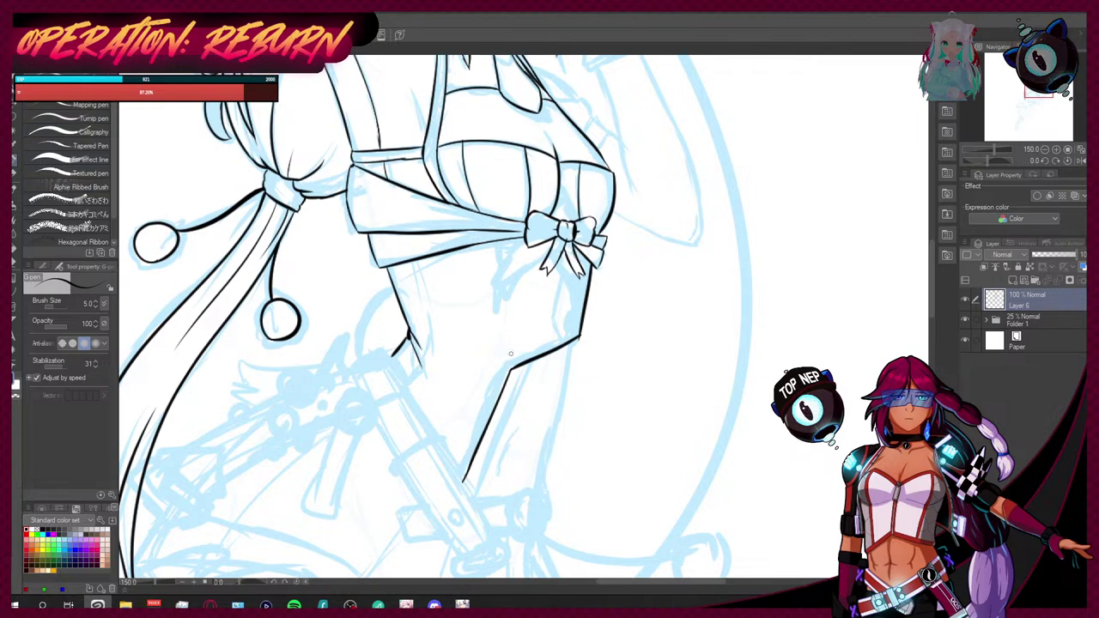
mouse_move(415, 262)
mouse_down()
mouse_move(432, 337)
mouse_move(408, 385)
mouse_up()
mouse_move(432, 335)
mouse_down()
mouse_move(462, 360)
mouse_move(421, 367)
mouse_move(419, 342)
mouse_move(443, 388)
mouse_up()
key(ctrl+z)
drag(417, 340, 455, 397)
key(ctrl+z)
drag(423, 340, 449, 394)
drag(418, 317, 453, 329)
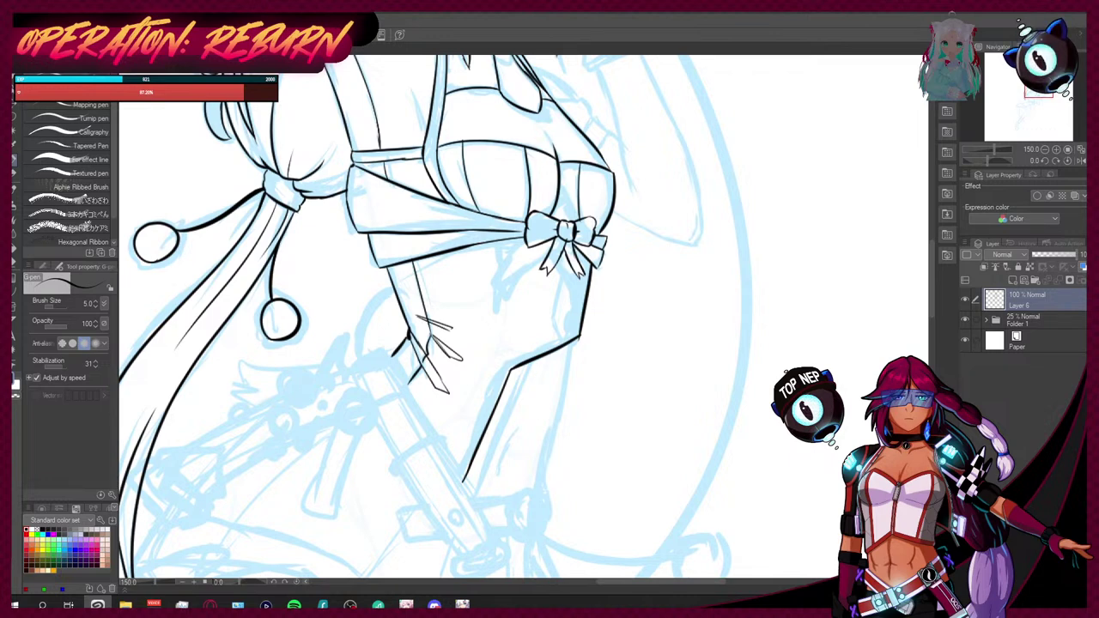
Step: Ink two oval buttons below the bow and the vertical seam beside them on the bodice front
drag(570, 311, 576, 323)
key(ctrl+z)
drag(578, 278, 579, 292)
drag(563, 254, 557, 325)
key(ctrl+z)
mouse_move(563, 257)
mouse_down()
mouse_move(553, 350)
mouse_move(522, 390)
mouse_move(486, 490)
mouse_up()
Step: Ink a parallel inner line beside the diagonal edge and the front contour down from the bodice's lower corner
key(ctrl+z)
drag(533, 363, 475, 509)
key(ctrl+z)
drag(533, 361, 475, 518)
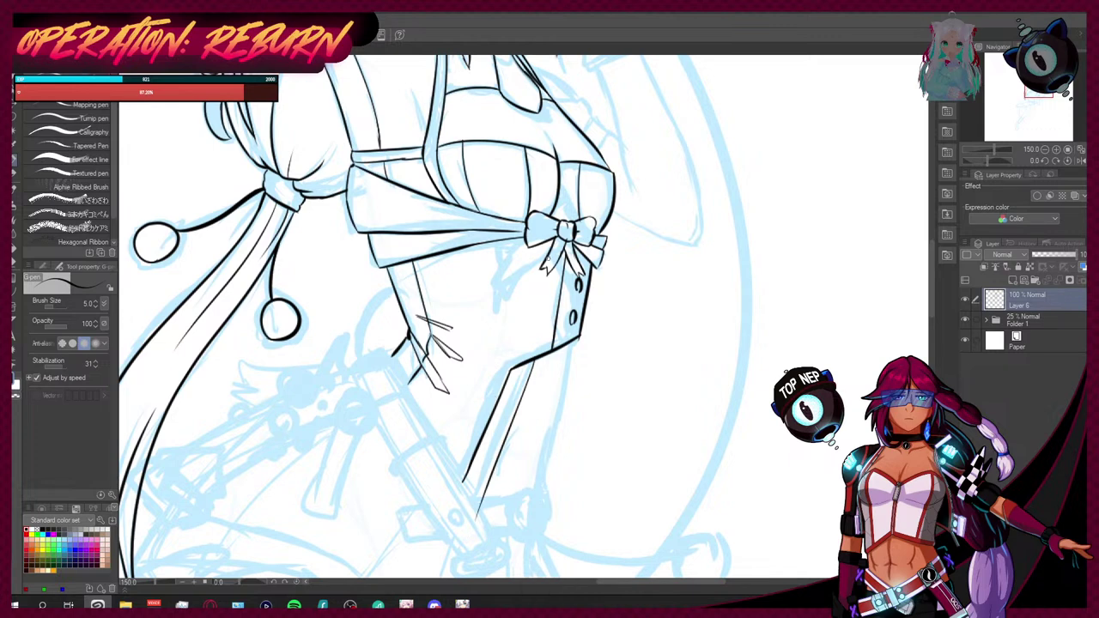
drag(575, 339, 550, 440)
key(ctrl+z)
drag(577, 337, 541, 495)
Step: Re-ink the upper edge of the puffed sleeve's cuff around the raised arm with a heavier, cleaner line
scroll(546, 481, down, 4)
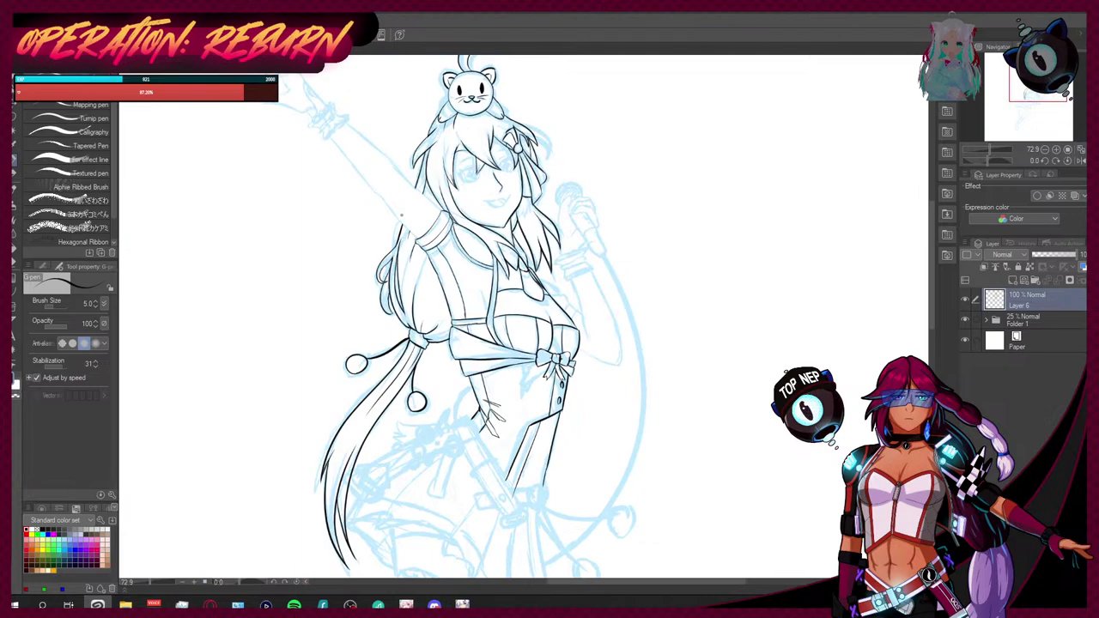
scroll(401, 214, up, 2)
scroll(425, 223, up, 3)
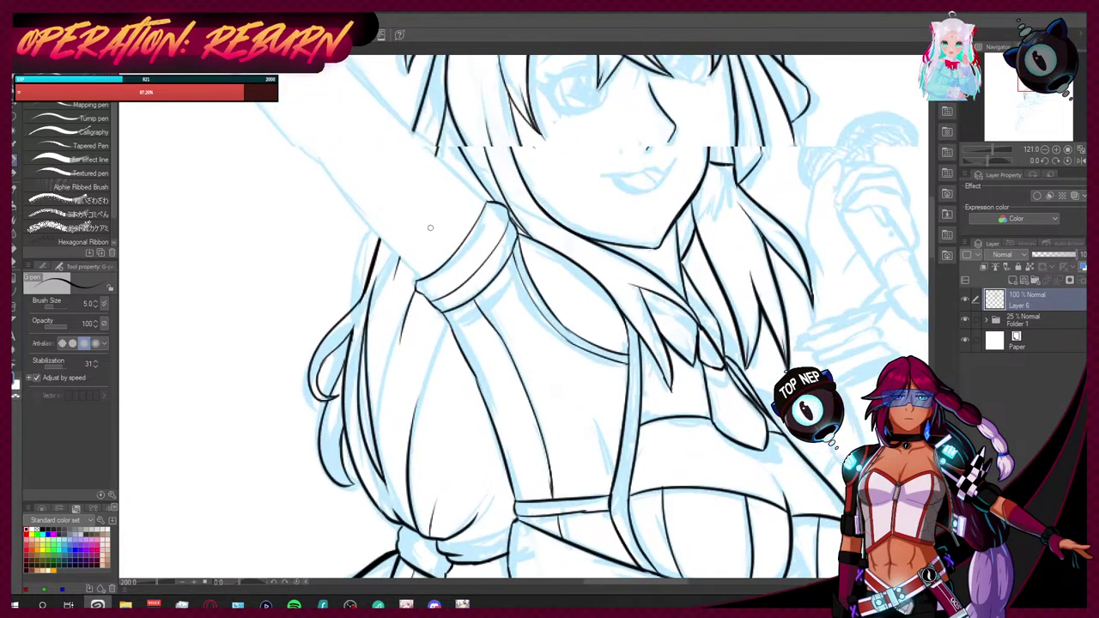
scroll(430, 228, up, 1)
drag(412, 302, 454, 360)
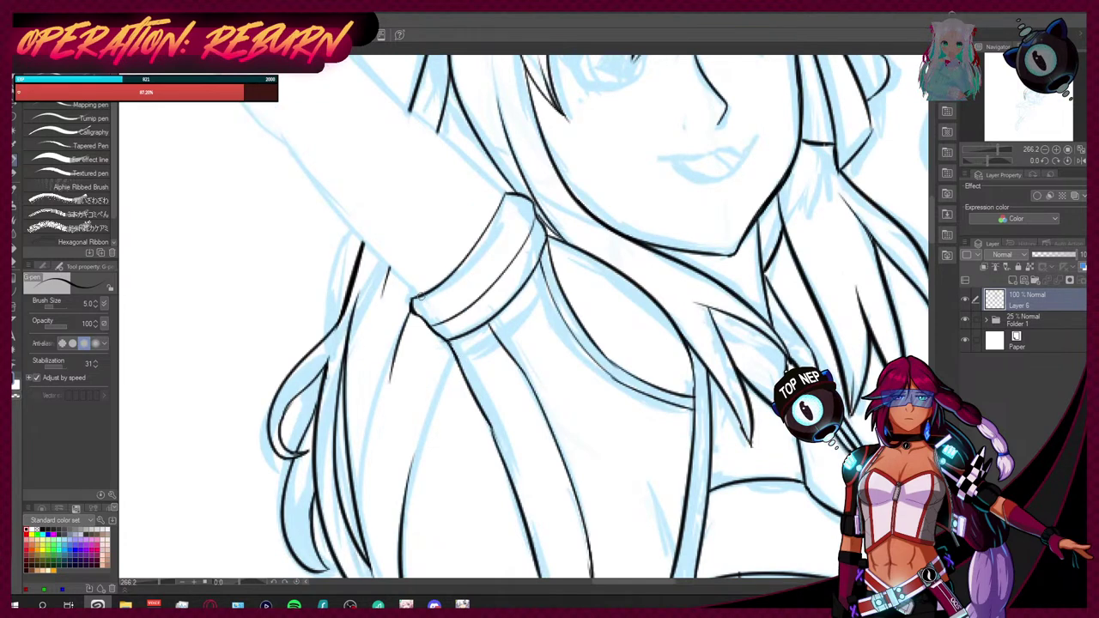
drag(501, 199, 455, 266)
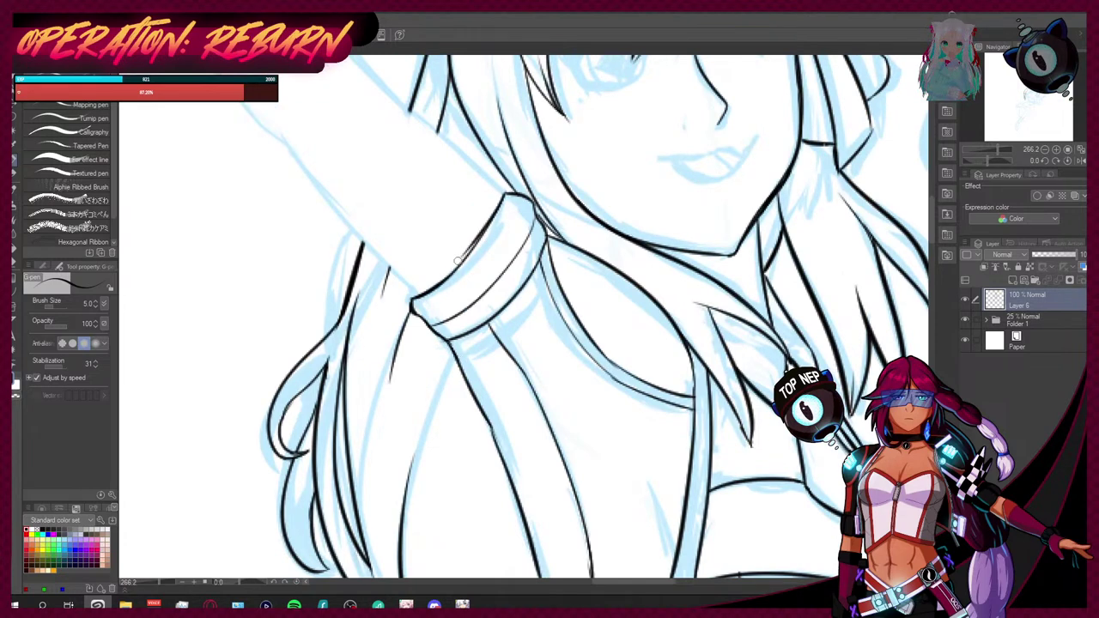
key(ctrl+z)
drag(506, 195, 441, 278)
key(ctrl+z)
drag(507, 196, 441, 279)
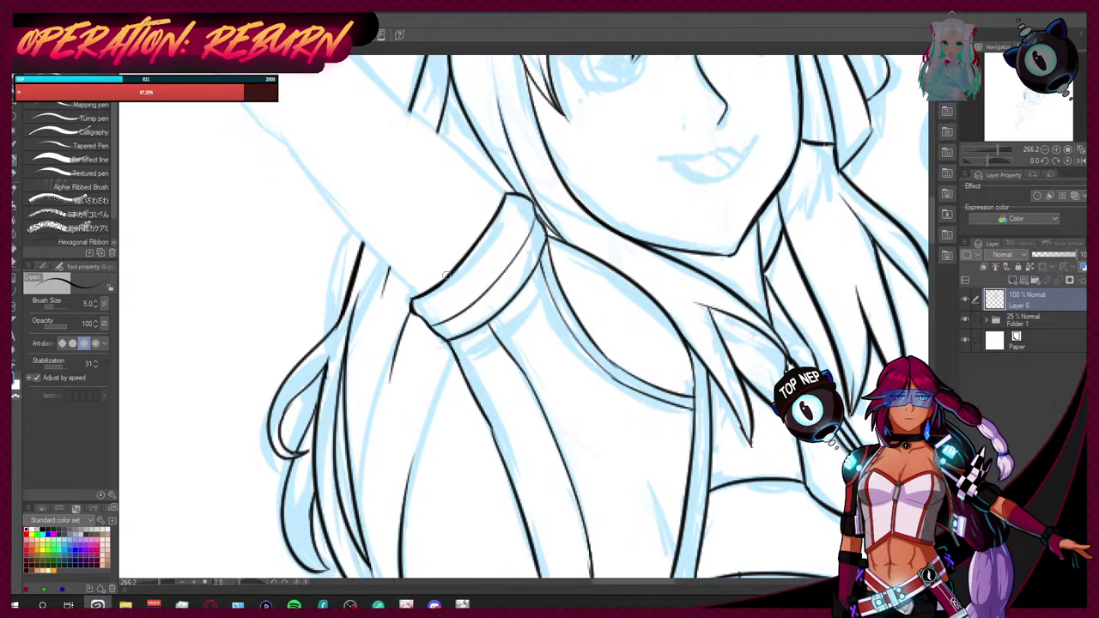
Step: Re-ink the inner neckline curve from the raised arm's cuff to the shoulder strap with a heavier line
mouse_move(506, 192)
mouse_down()
mouse_move(527, 197)
mouse_move(559, 288)
mouse_move(597, 344)
mouse_move(622, 369)
mouse_move(691, 396)
mouse_up()
key(ctrl+z)
key(ctrl+z)
drag(608, 359, 693, 398)
mouse_move(580, 330)
mouse_down()
mouse_move(633, 380)
mouse_move(611, 357)
mouse_up()
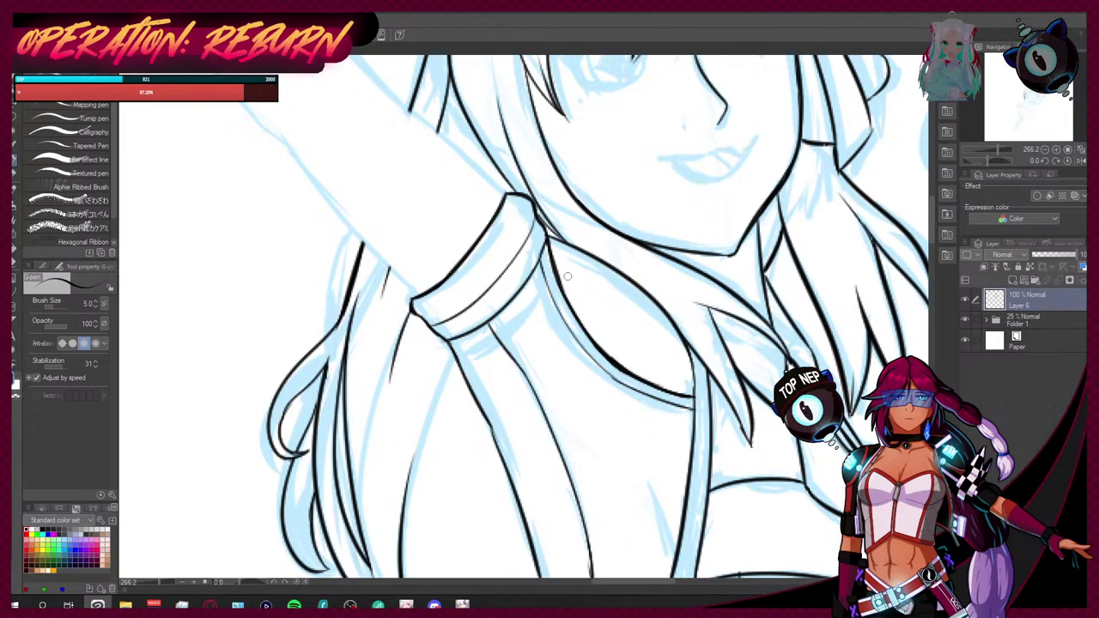
Step: Ink the far shoulder line beside the tie and the small sleeve edge behind the chest above the microphone arm's elbow
scroll(566, 277, down, 8)
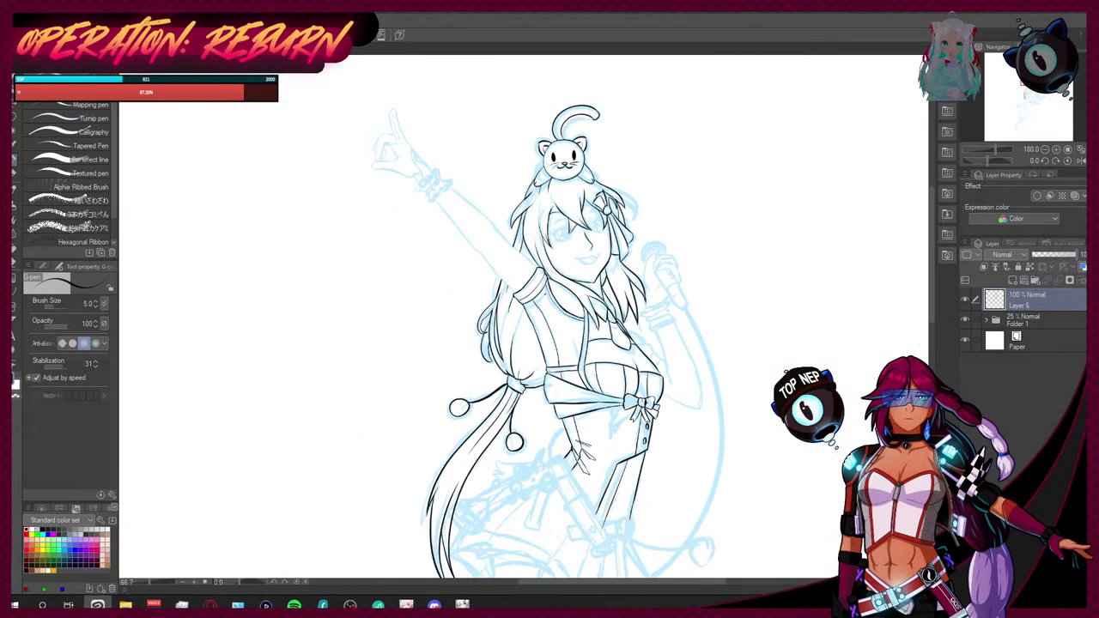
scroll(542, 290, down, 2)
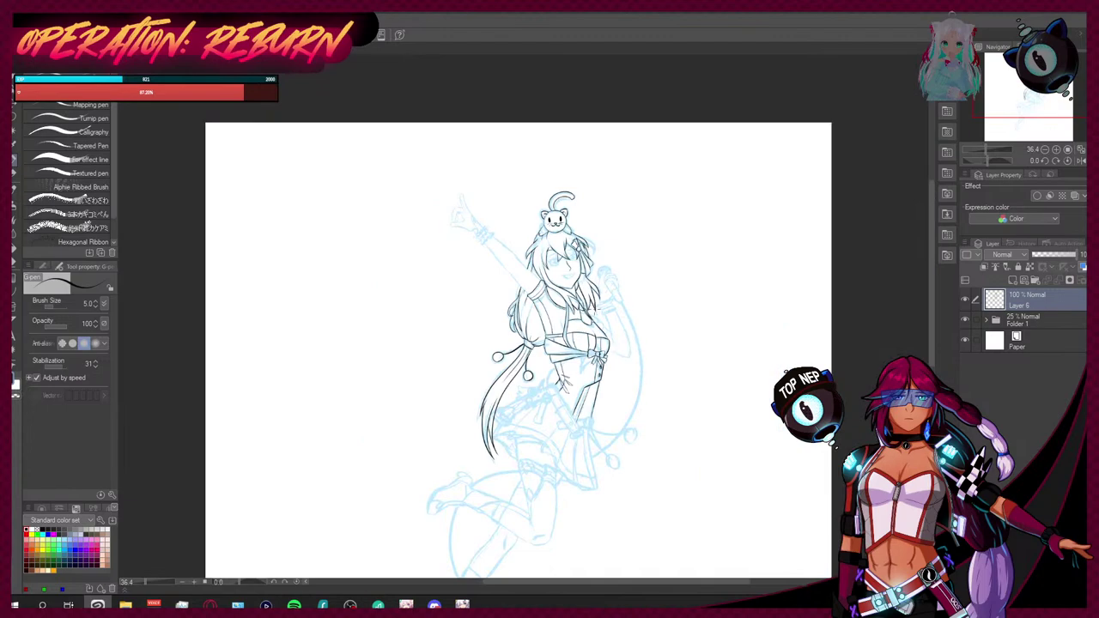
scroll(636, 339, up, 1)
scroll(636, 339, up, 2)
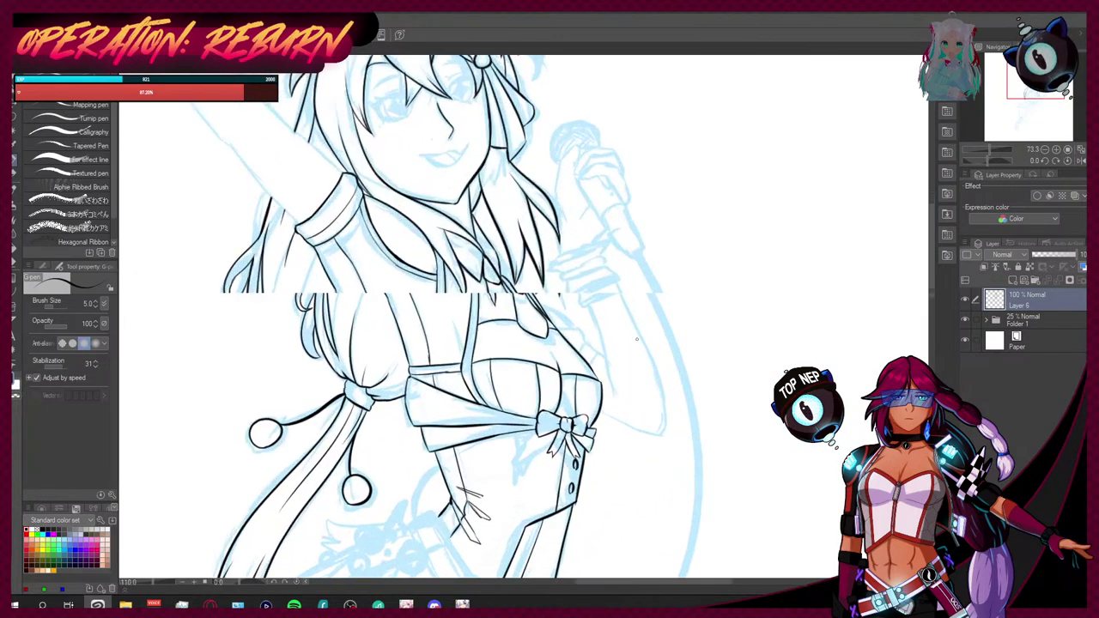
scroll(636, 339, up, 2)
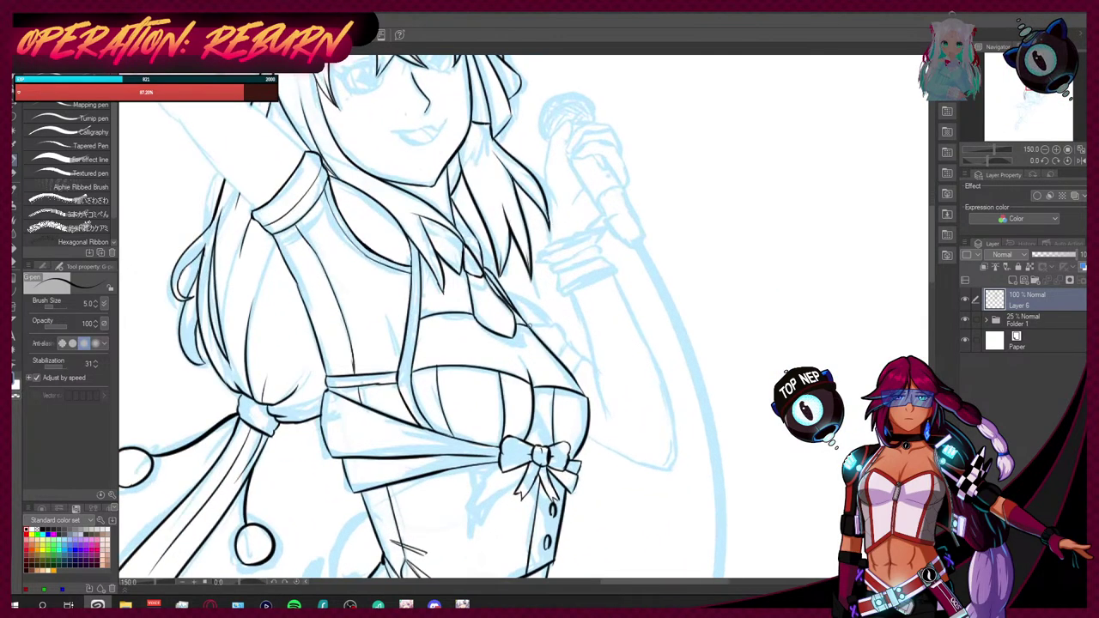
mouse_move(525, 323)
mouse_down()
mouse_move(567, 332)
mouse_move(559, 364)
mouse_move(577, 352)
mouse_move(583, 361)
mouse_move(573, 378)
mouse_up()
drag(498, 282, 553, 324)
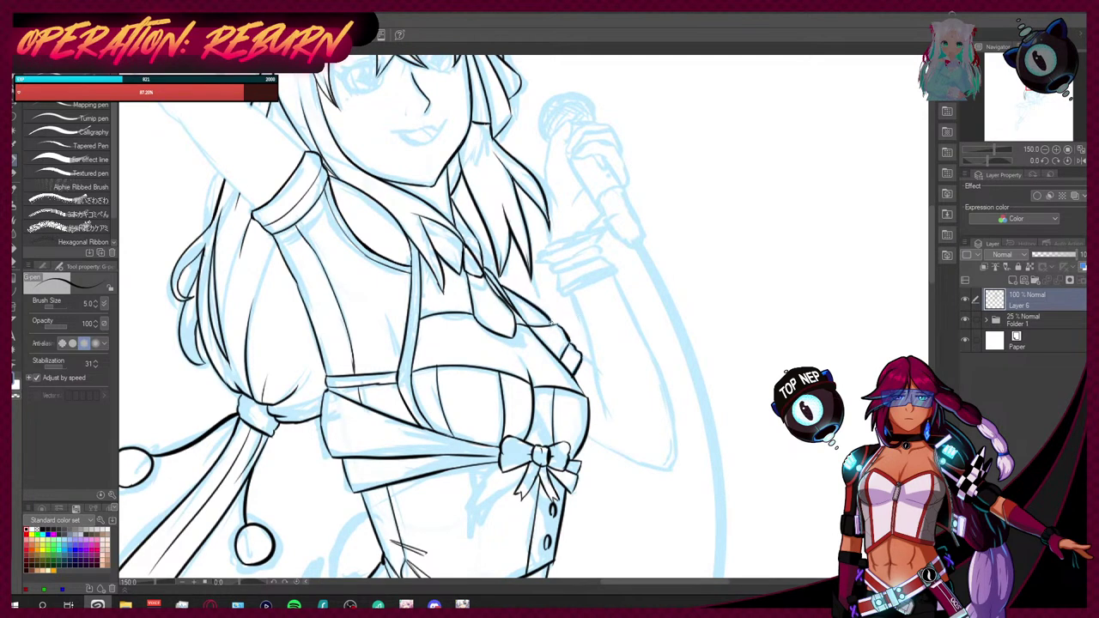
key(ctrl+z)
key(ctrl+z)
drag(499, 280, 553, 326)
scroll(445, 405, down, 5)
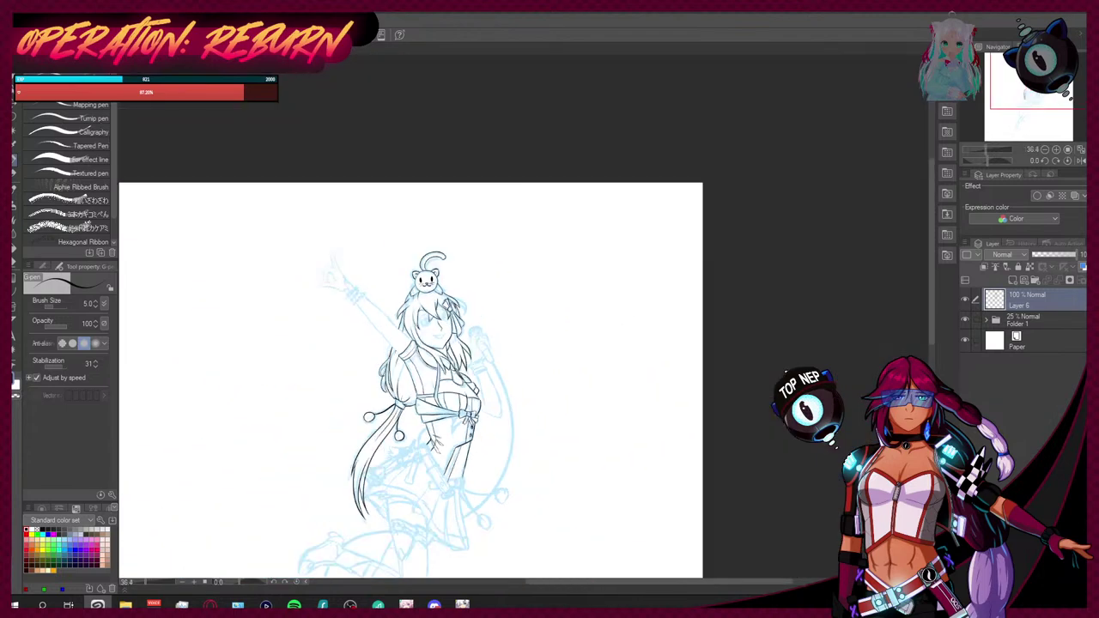
click(21, 82)
click(219, 226)
scroll(507, 367, up, 1)
scroll(508, 363, up, 1)
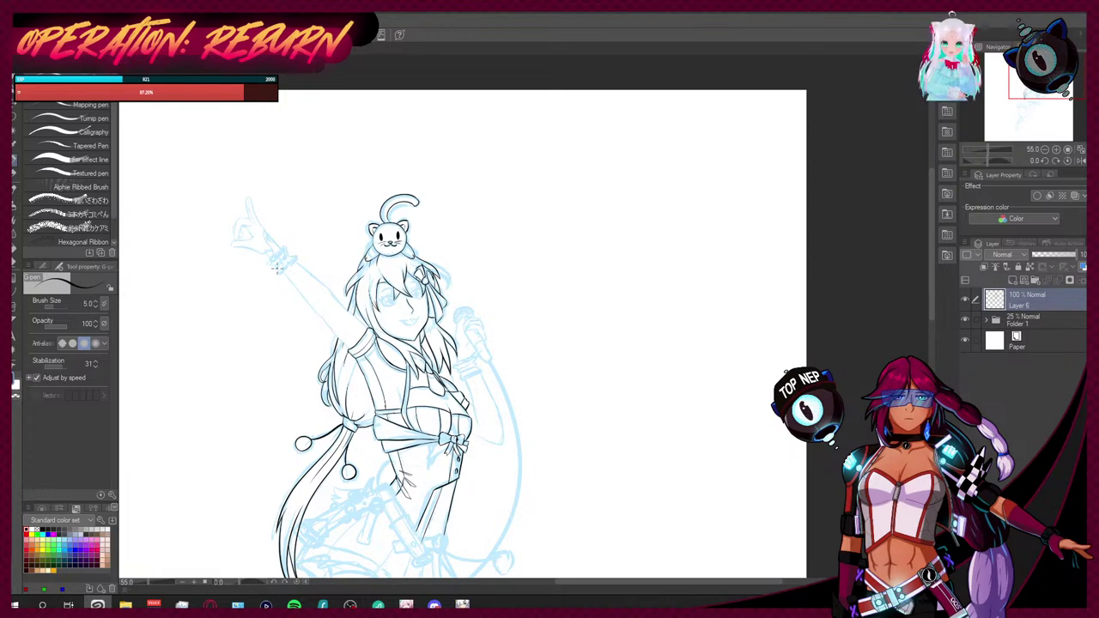
Step: Thicken the ink outlines of the two front legs of the cat sitting on the character's head
scroll(369, 257, up, 6)
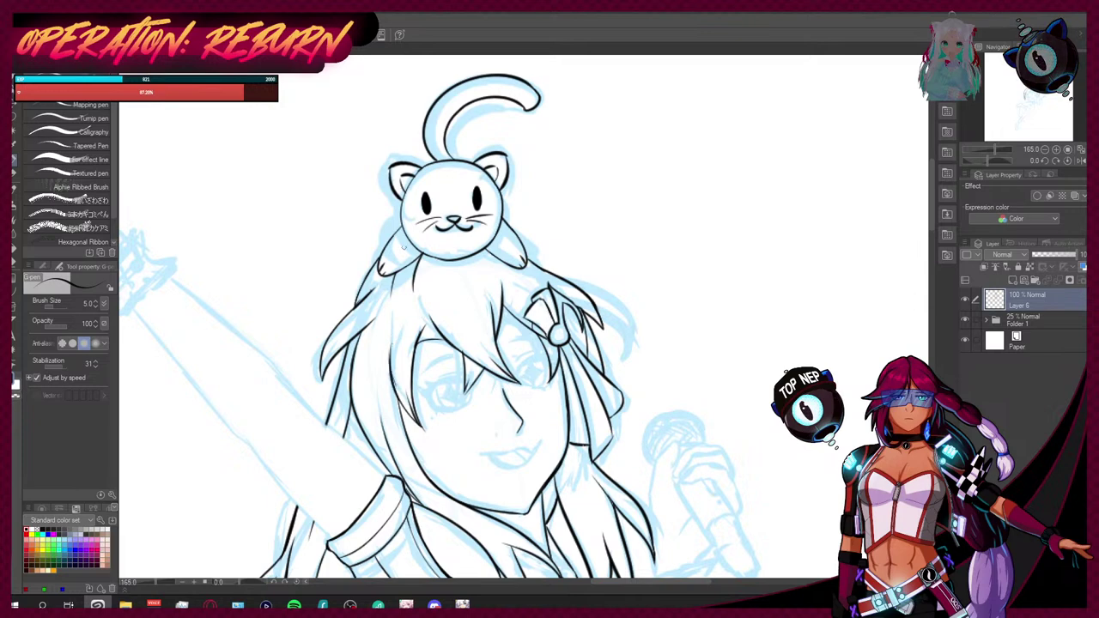
key(ctrl+z)
key(ctrl+z)
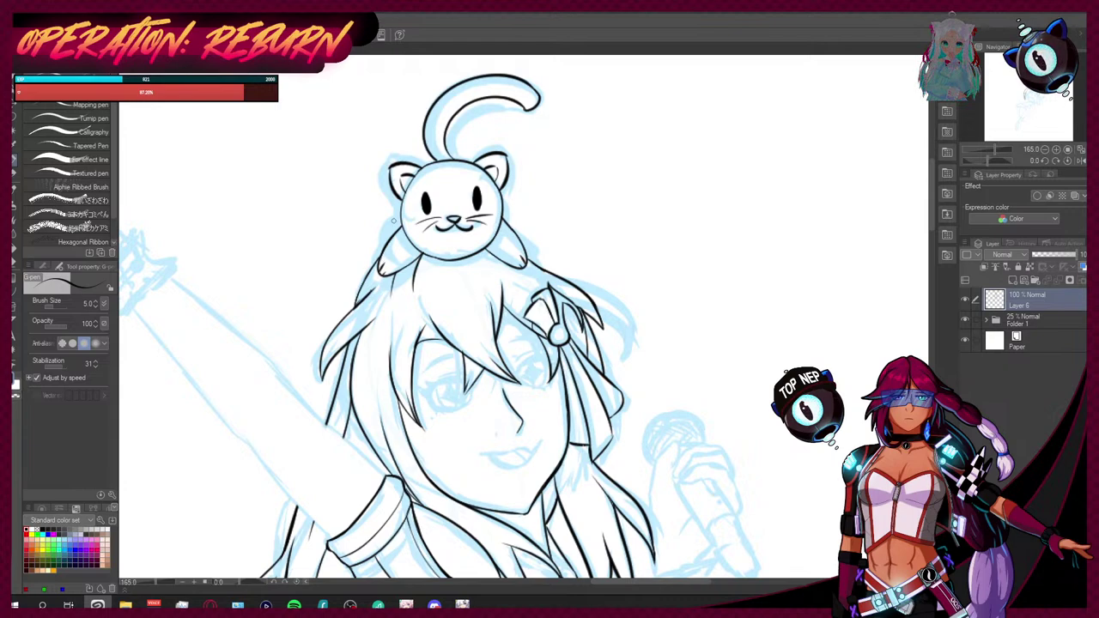
scroll(393, 221, up, 4)
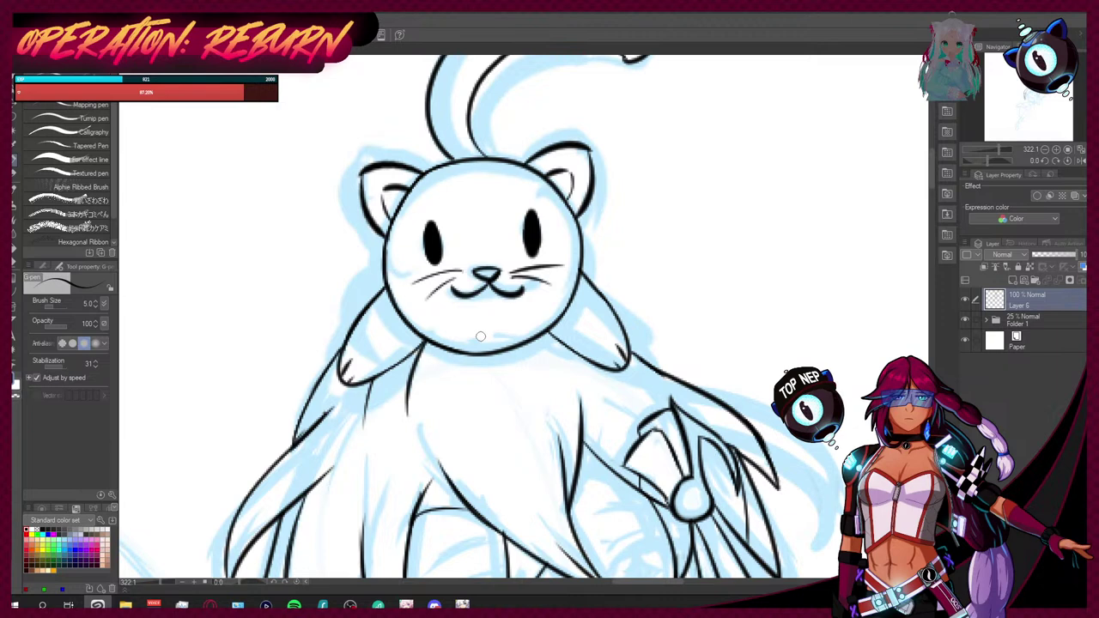
key(ctrl+shift+n)
drag(361, 381, 419, 345)
key(ctrl+z)
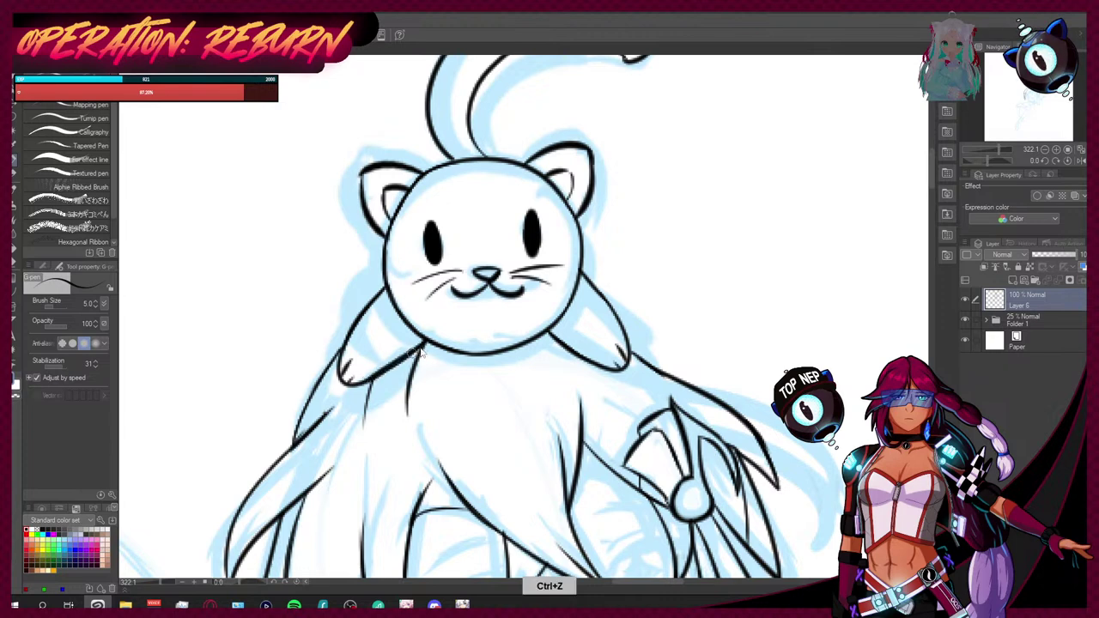
mouse_move(576, 271)
mouse_down()
mouse_move(627, 337)
mouse_move(628, 369)
mouse_up()
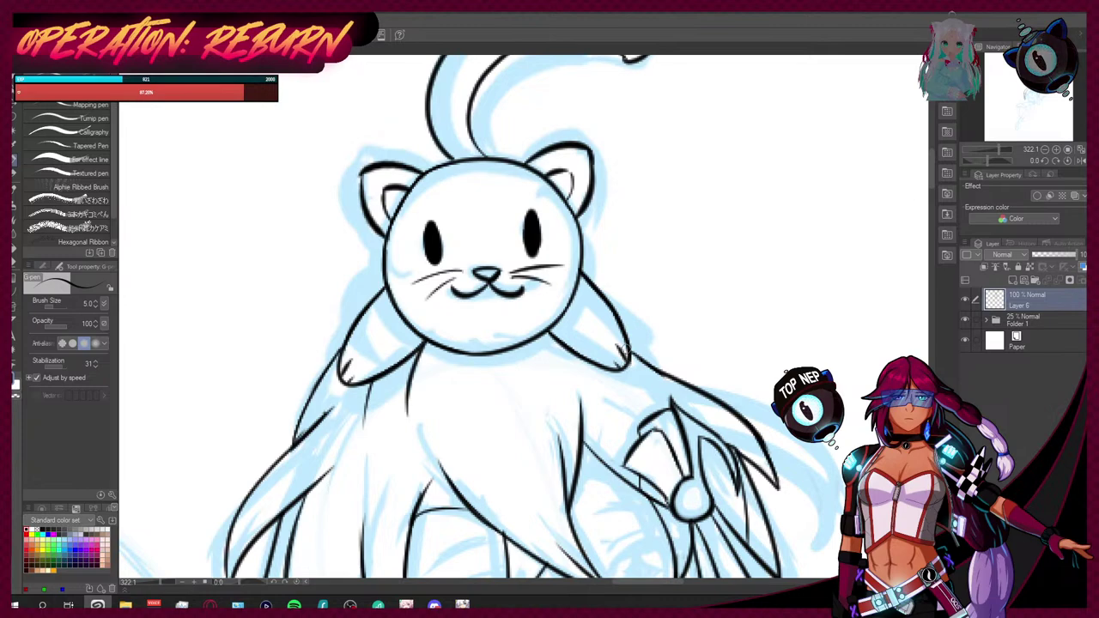
scroll(481, 318, down, 5)
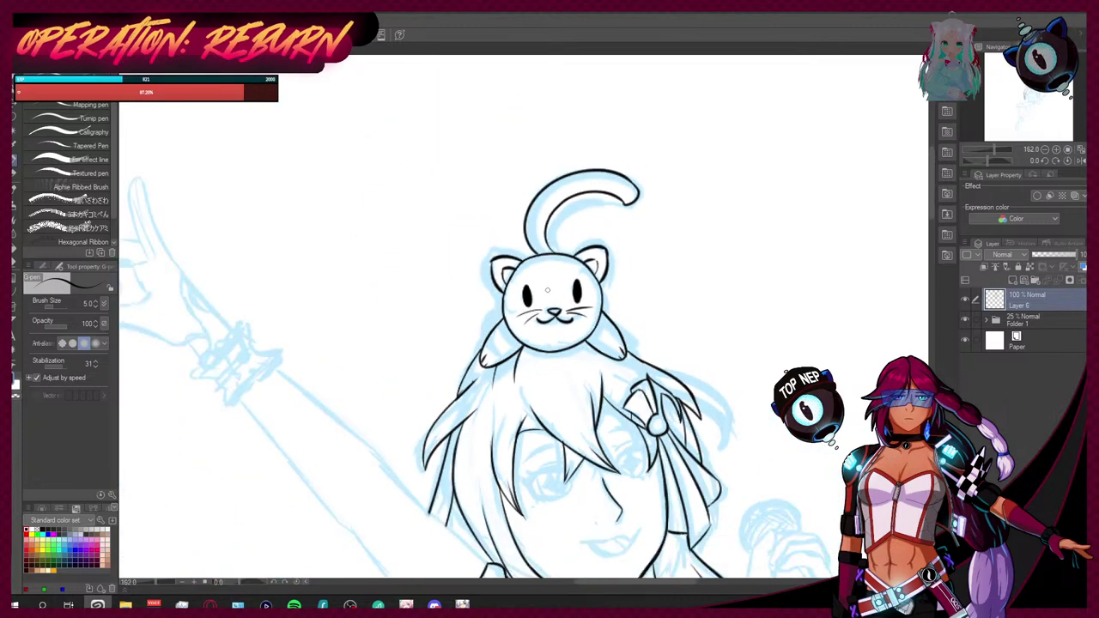
scroll(524, 318, down, 2)
scroll(532, 343, down, 1)
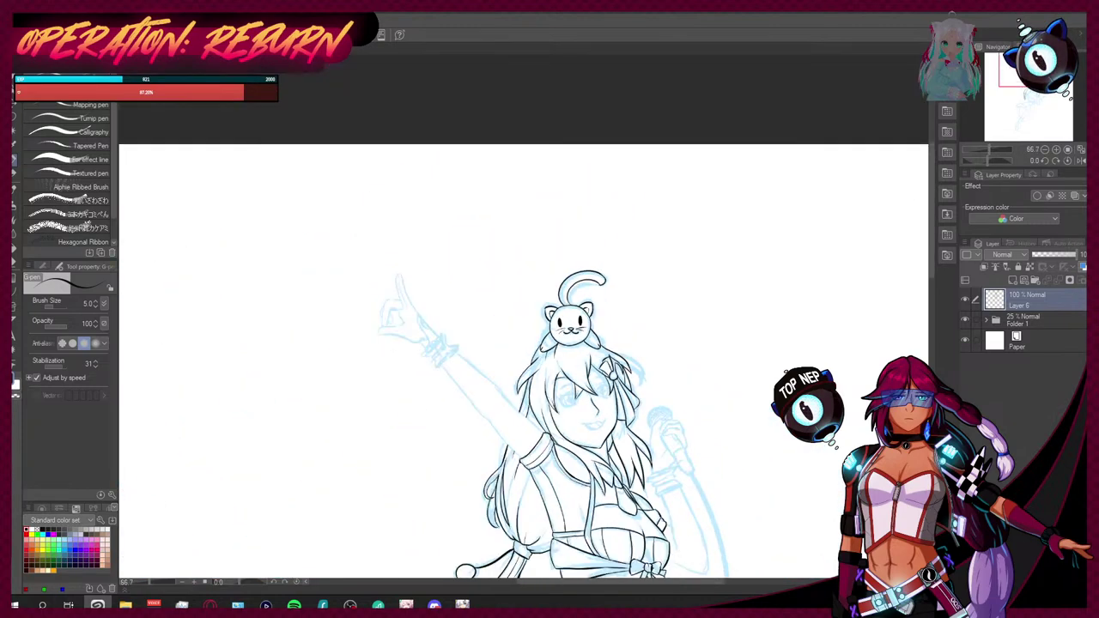
scroll(532, 343, up, 1)
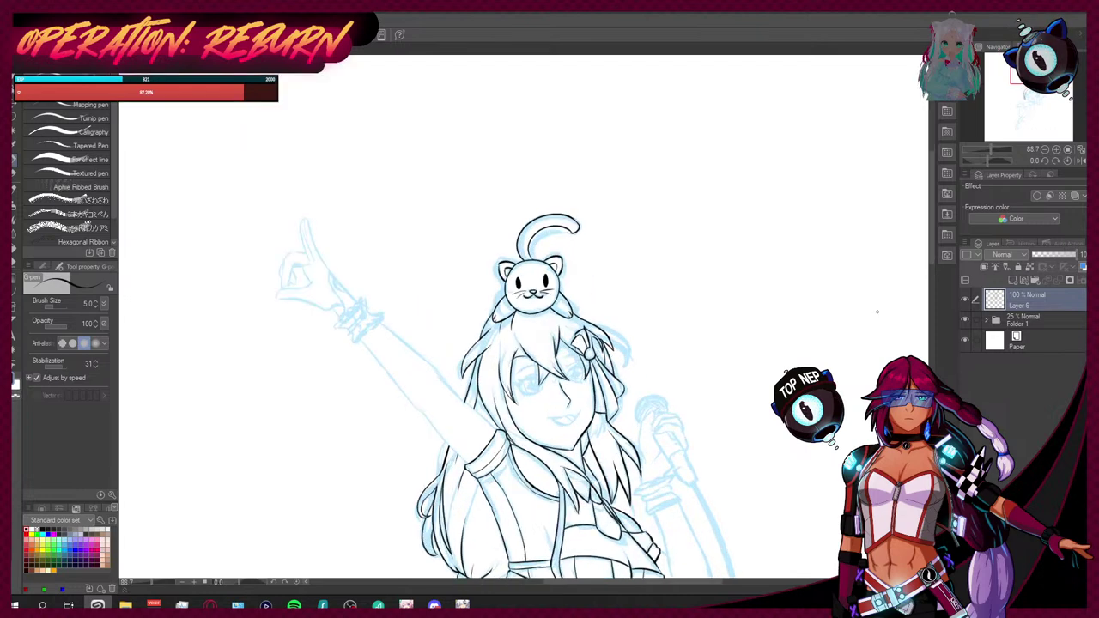
drag(932, 267, 930, 354)
scroll(724, 313, down, 5)
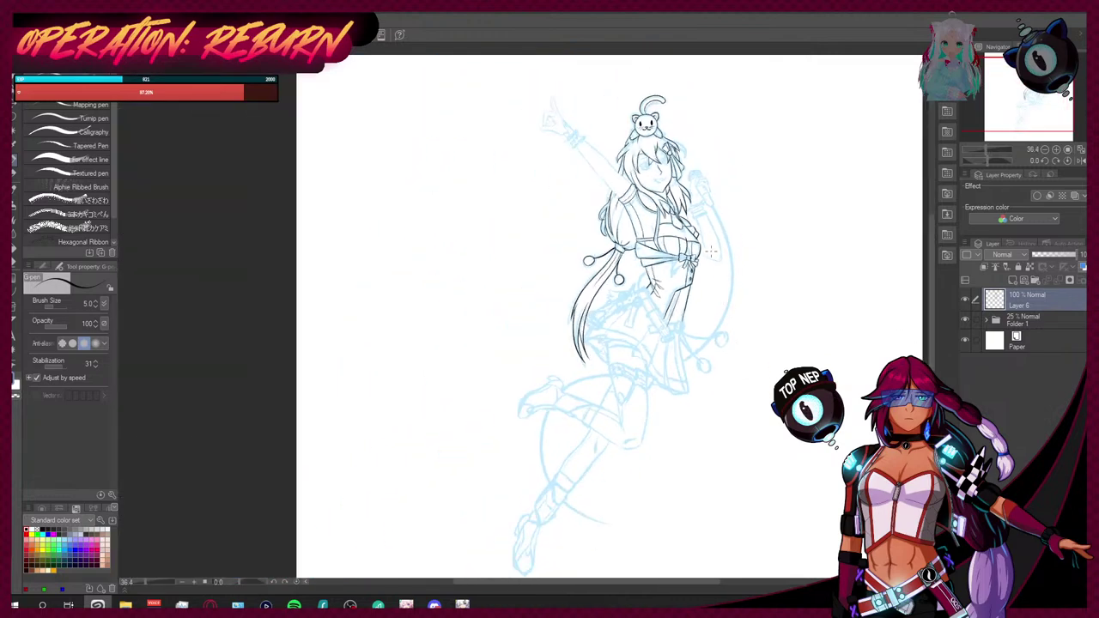
scroll(706, 244, up, 2)
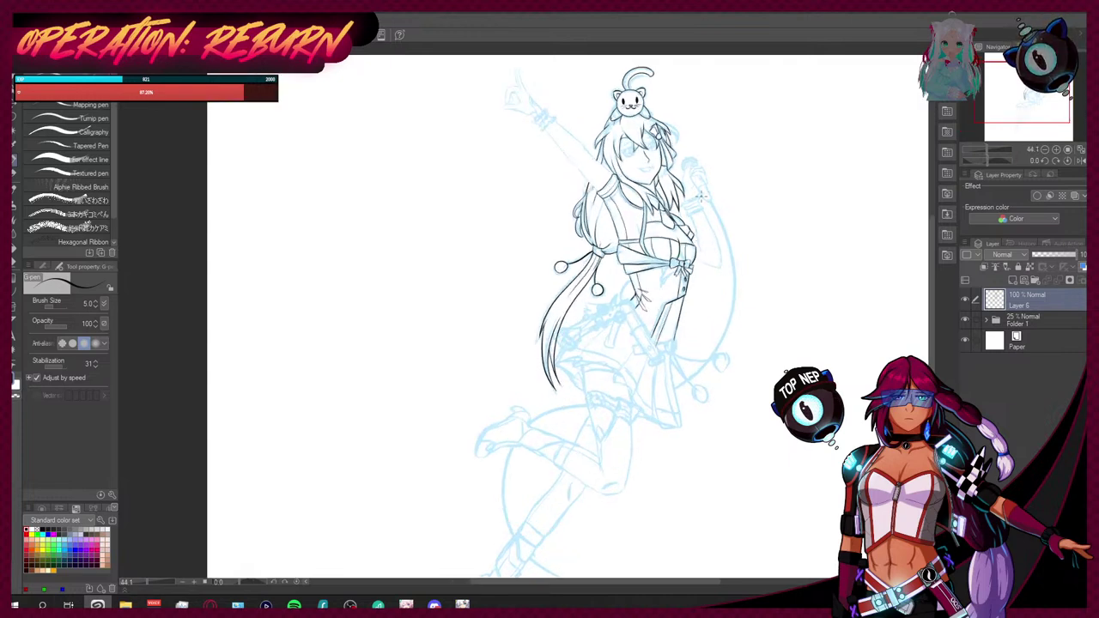
right_click(43, 114)
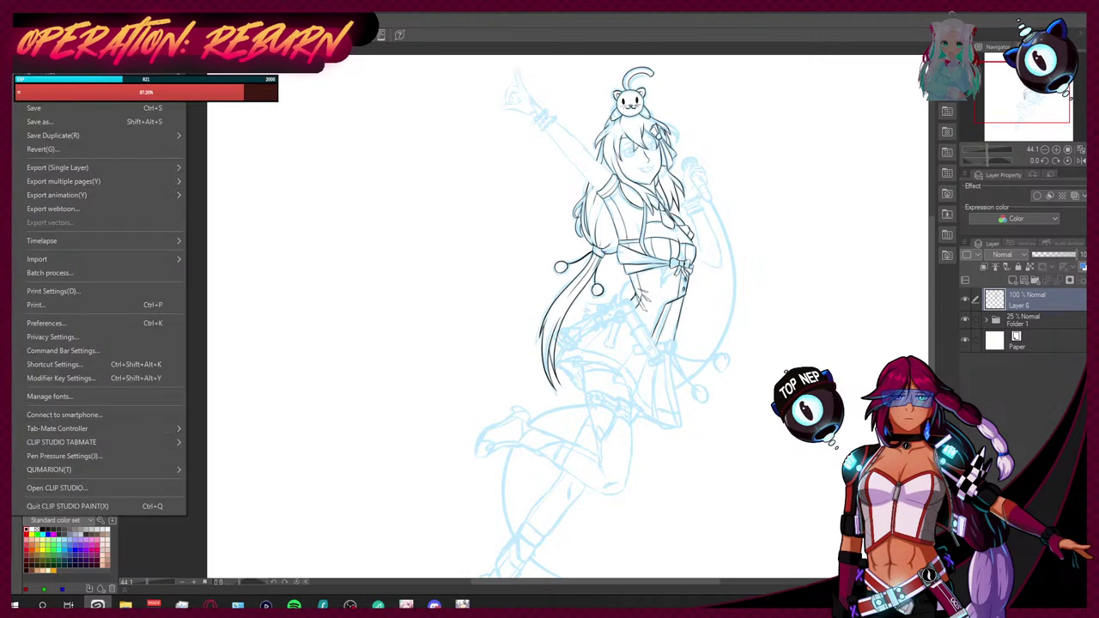
key(Escape)
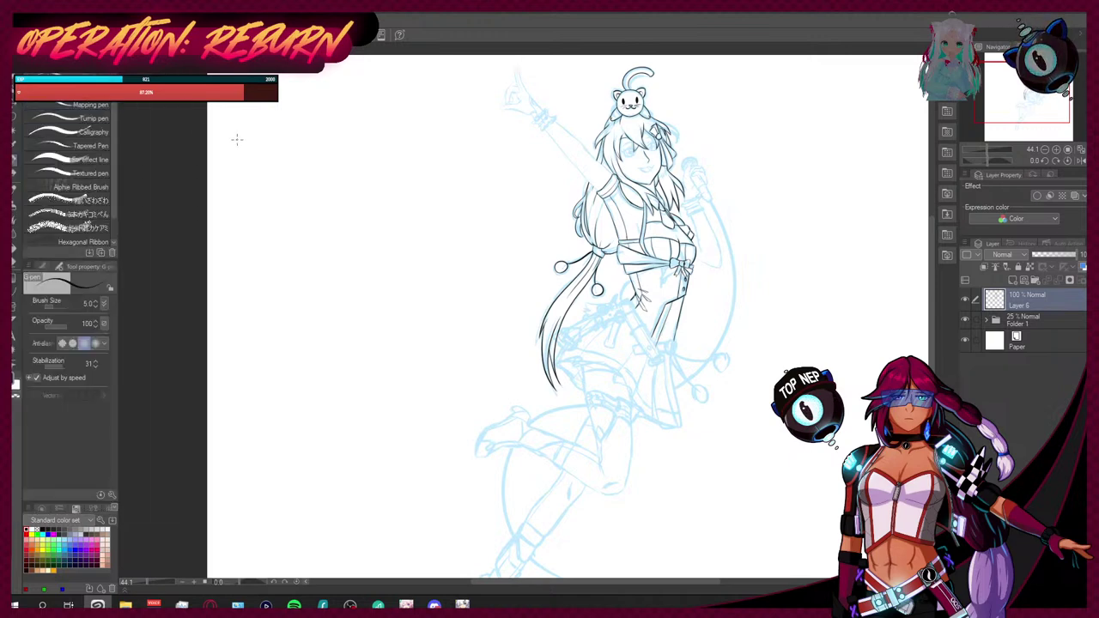